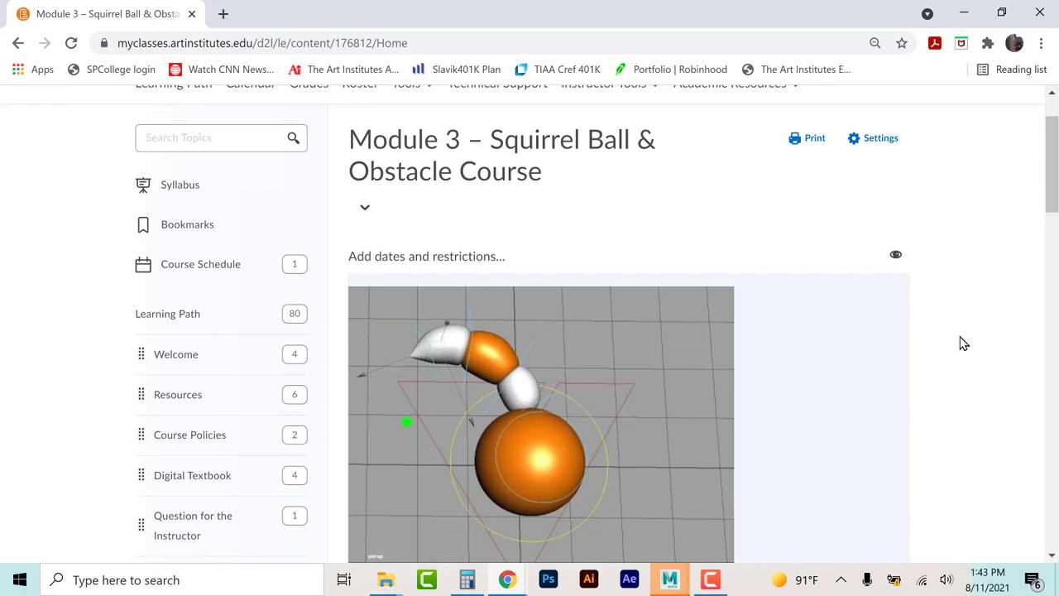
# Step: Scroll past the Module 3 demo videos and rubric to the downloadable file and link list
pyautogui.scroll(-7, 980, 323)
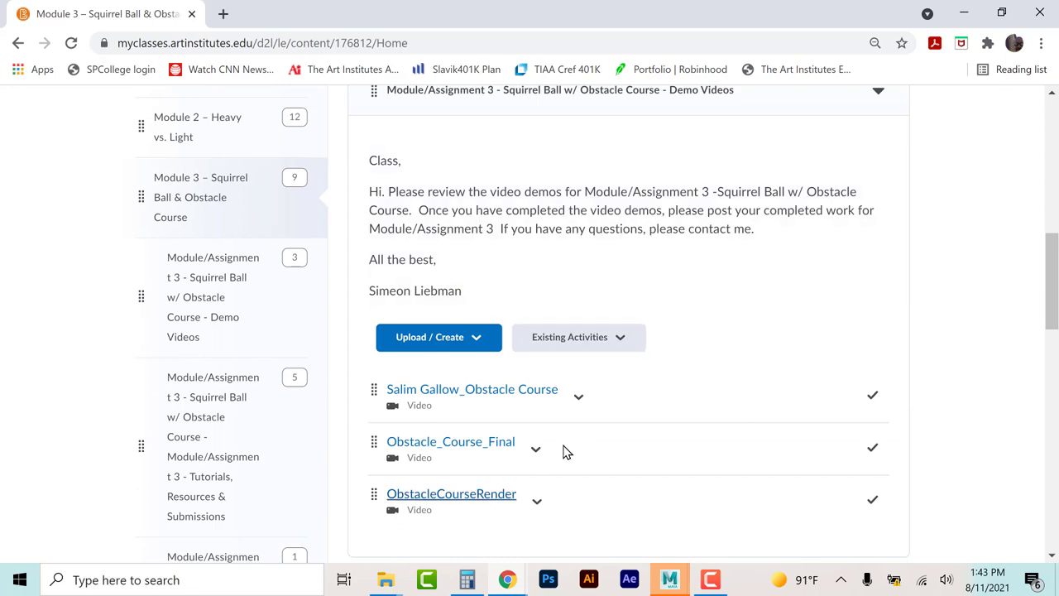
pyautogui.scroll(-2, 943, 320)
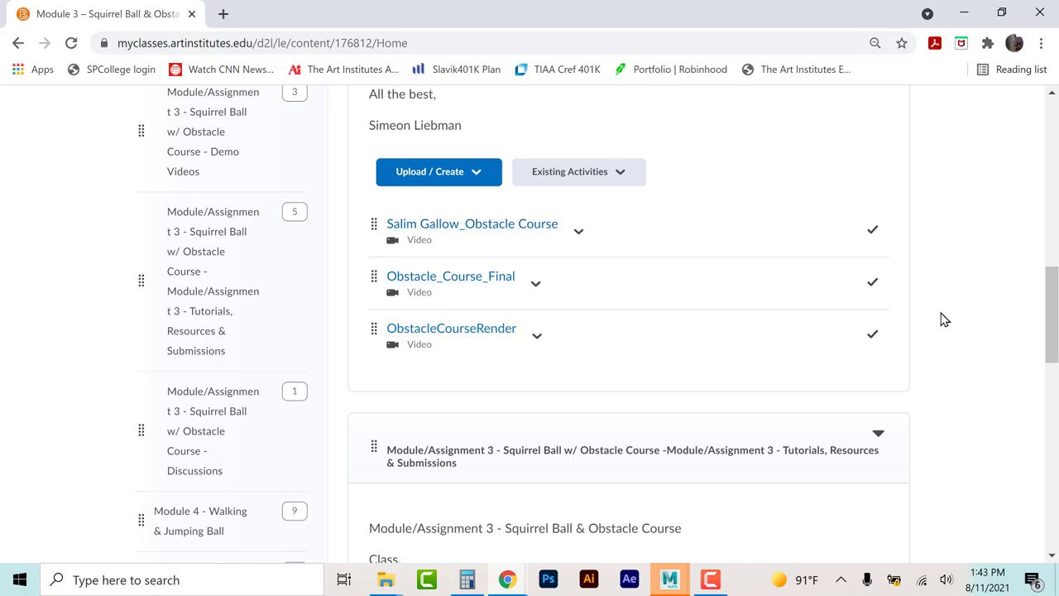
pyautogui.scroll(-4, 943, 322)
pyautogui.scroll(-2, 946, 327)
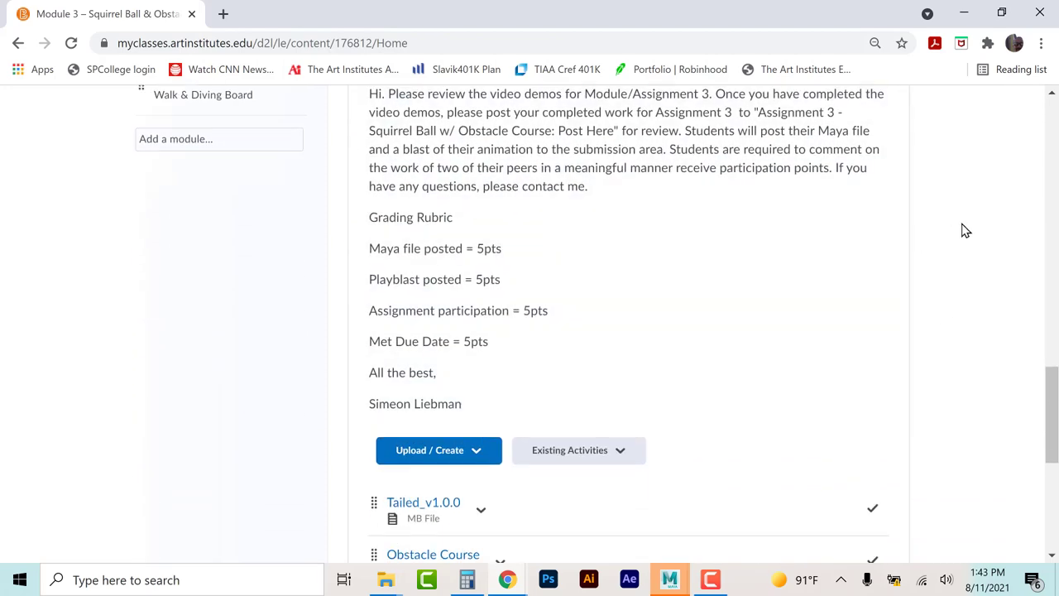
pyautogui.scroll(-3, 948, 213)
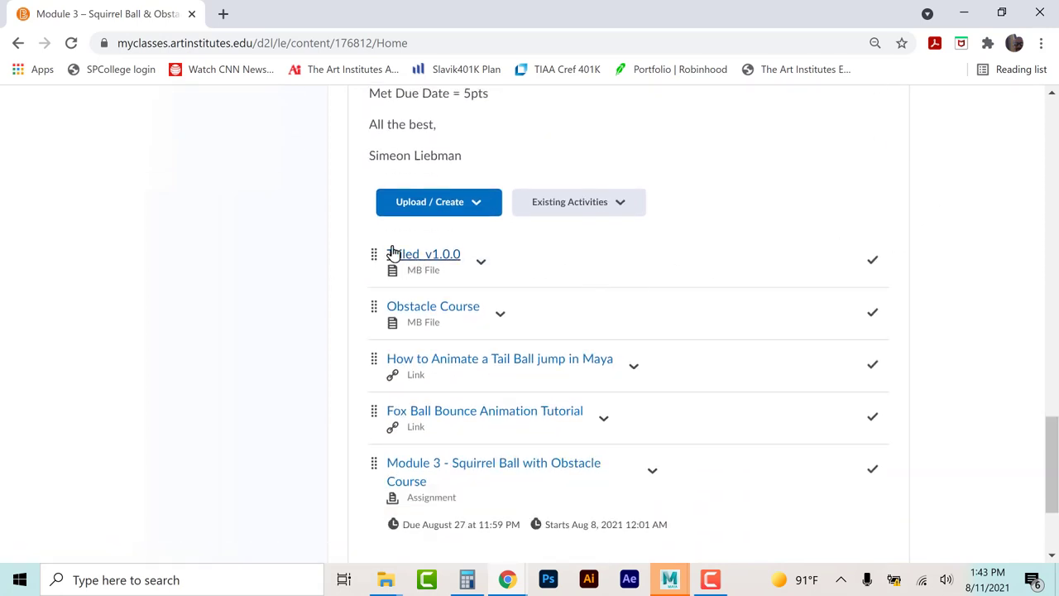
# Step: Download the Tailed_v1.0.0 and Obstacle Course Maya files, then close the downloads bar
pyautogui.click(481, 265)
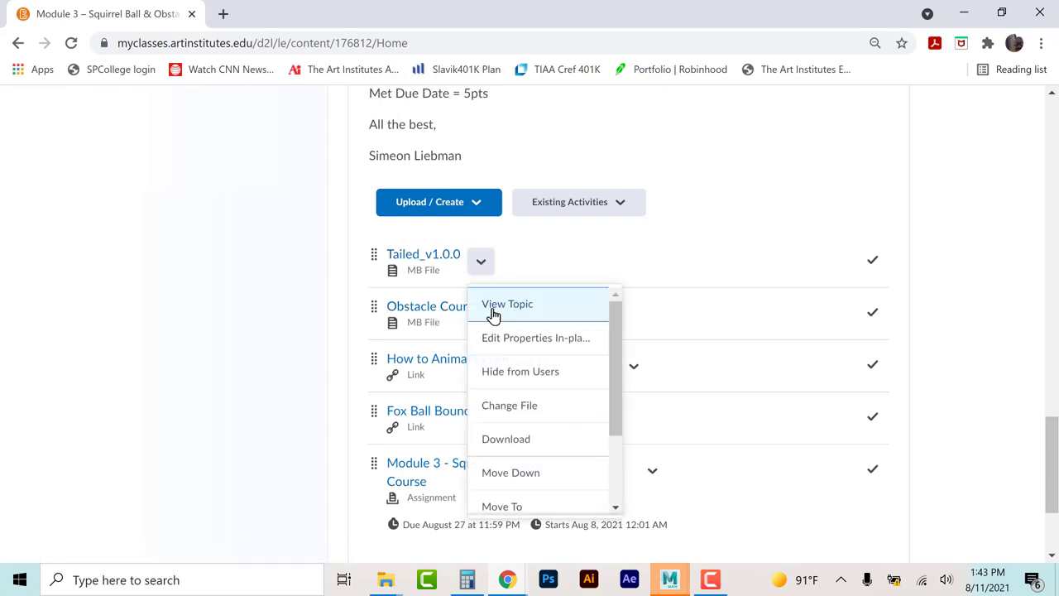
pyautogui.click(496, 447)
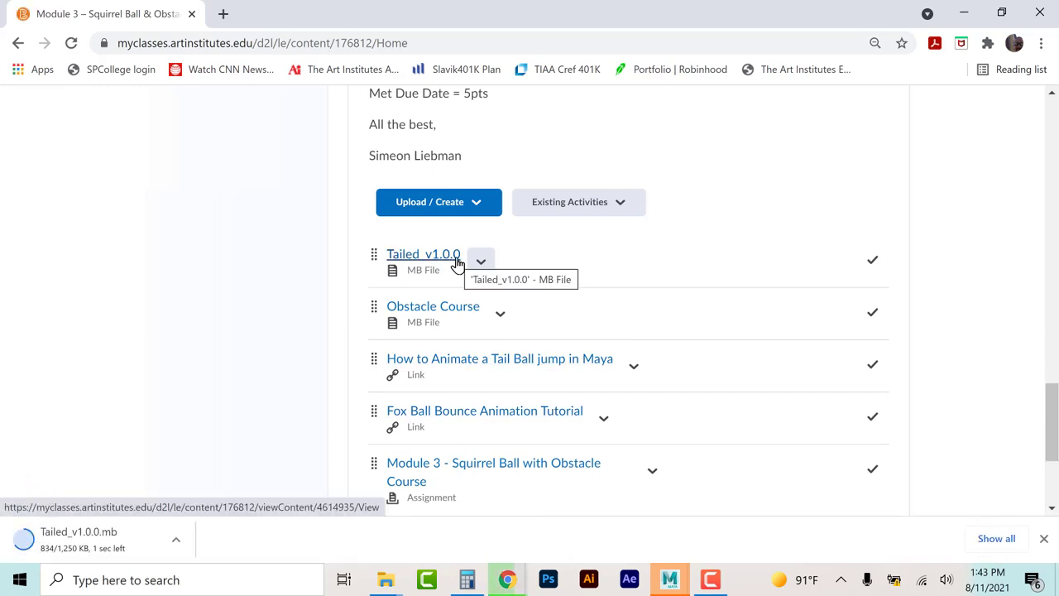
pyautogui.click(502, 317)
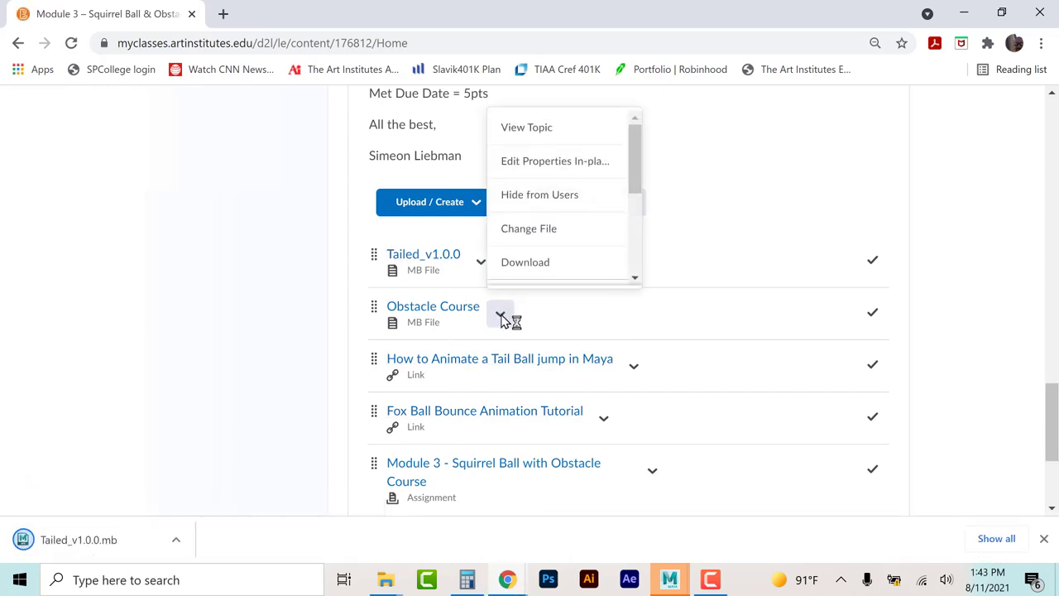
pyautogui.click(524, 263)
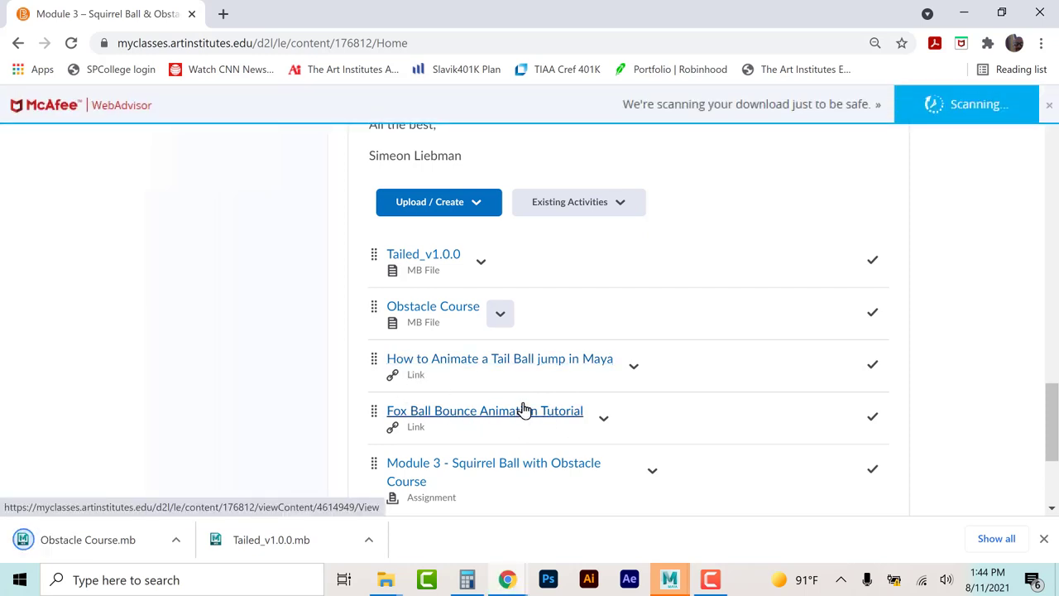
pyautogui.scroll(-1, 519, 409)
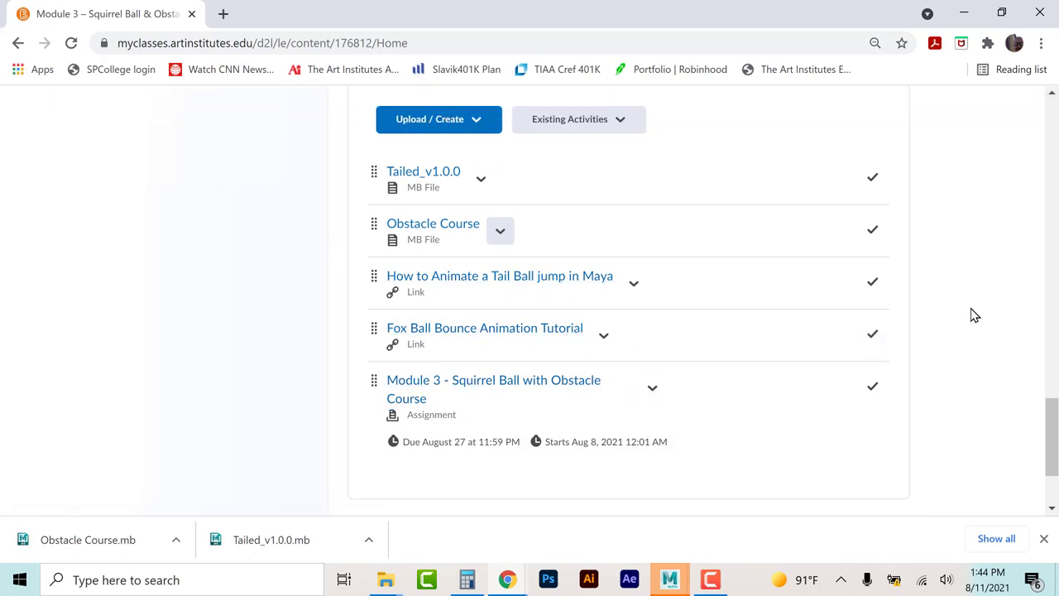
pyautogui.scroll(-2, 964, 305)
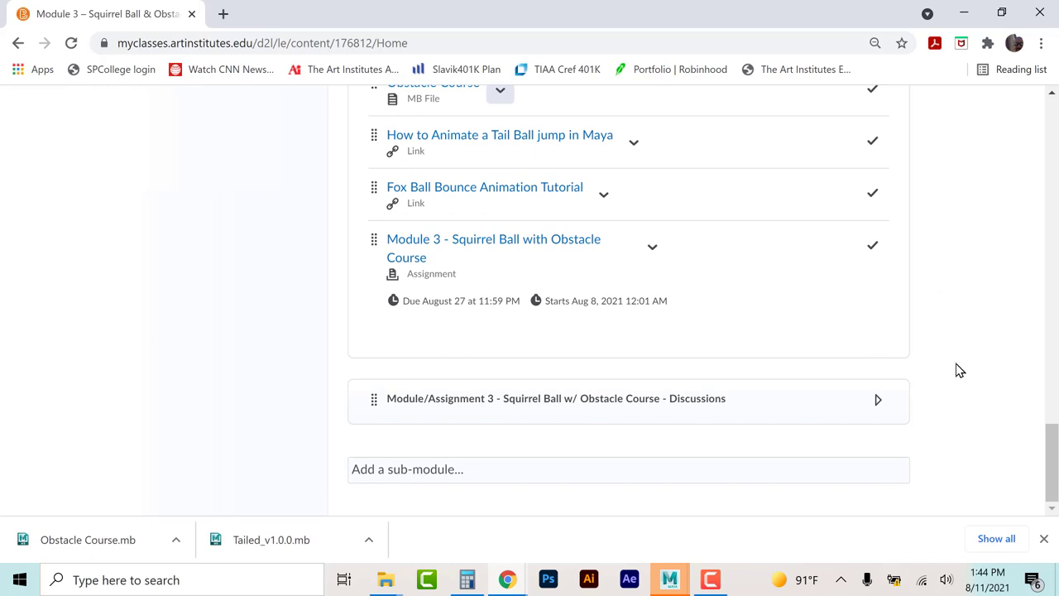
pyautogui.click(1044, 539)
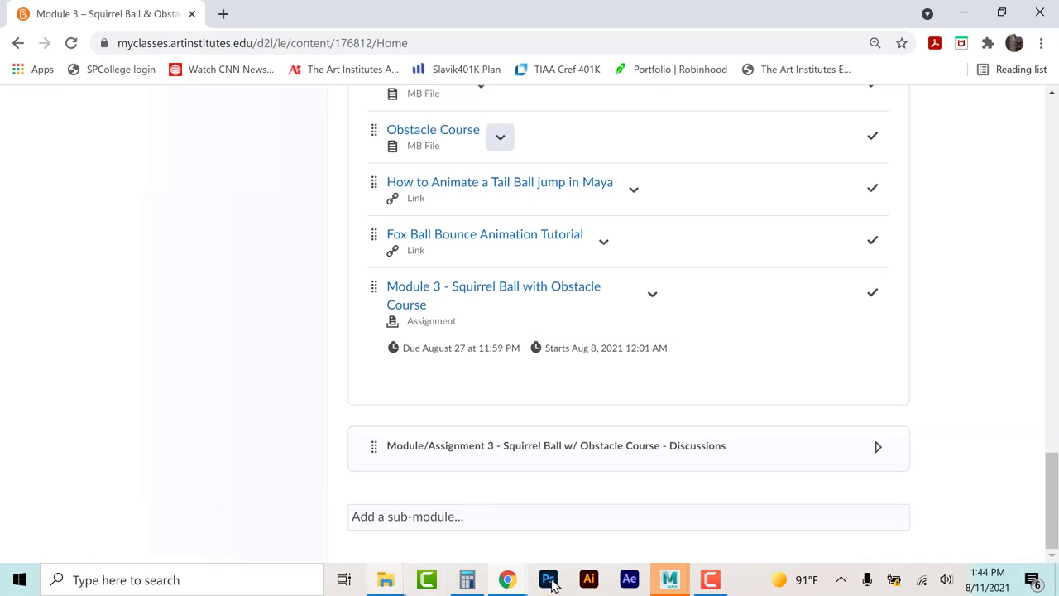
# Step: In Maya, dismiss What's New and the Content Browser, and extend the range end to frame 200
pyautogui.moveTo(655, 576)
pyautogui.click(720, 451)
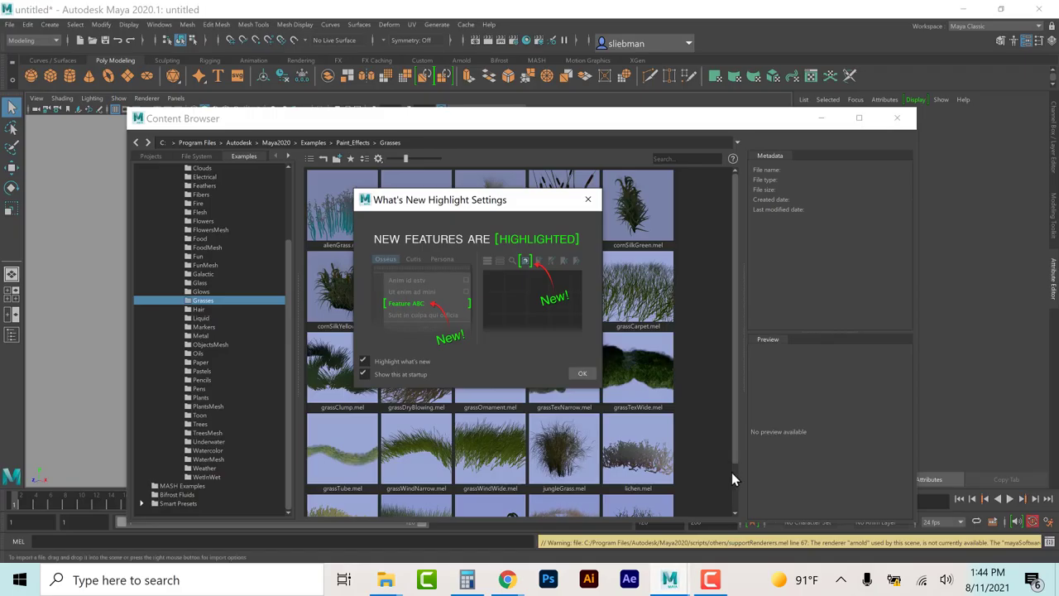
pyautogui.click(582, 374)
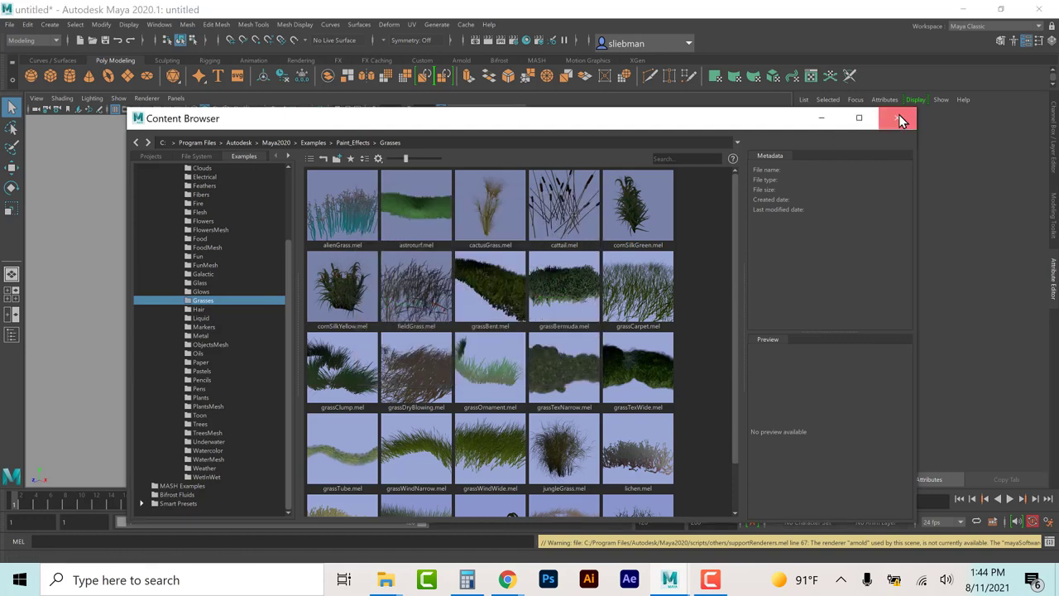
pyautogui.click(898, 118)
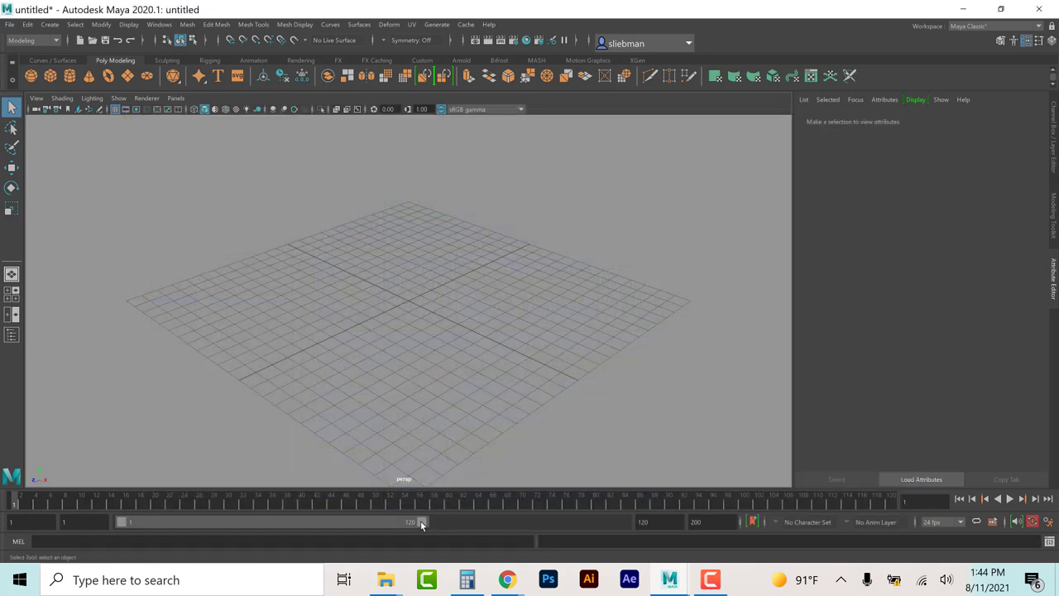
pyautogui.moveTo(421, 523); pyautogui.dragTo(622, 522)
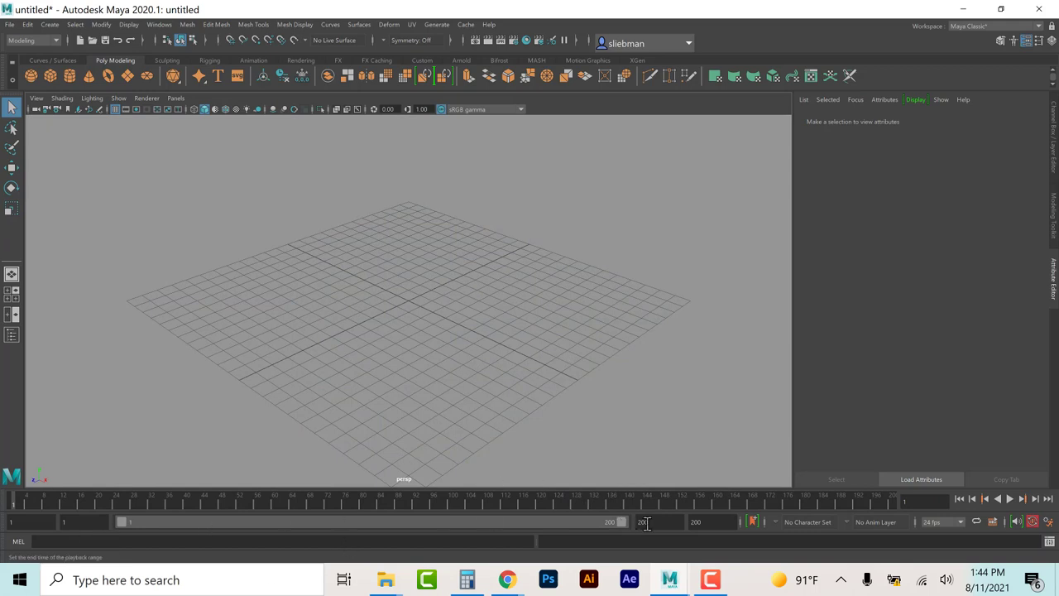
# Step: Set the Time Slider playback speed to 24 fps x 1 in Animation Preferences and save
pyautogui.click(1046, 525)
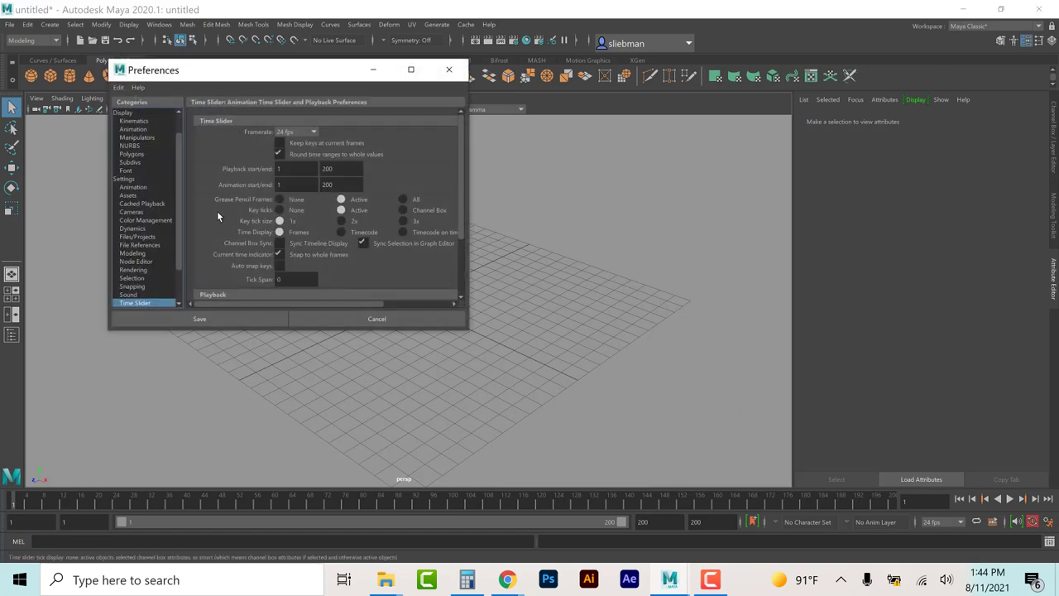
pyautogui.scroll(-2, 325, 252)
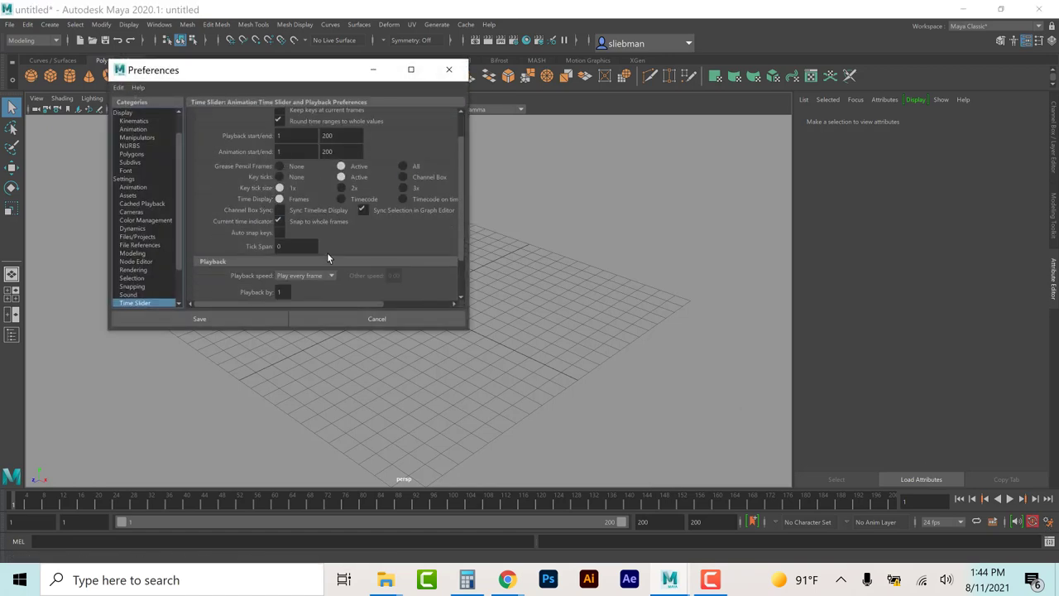
pyautogui.click(305, 275)
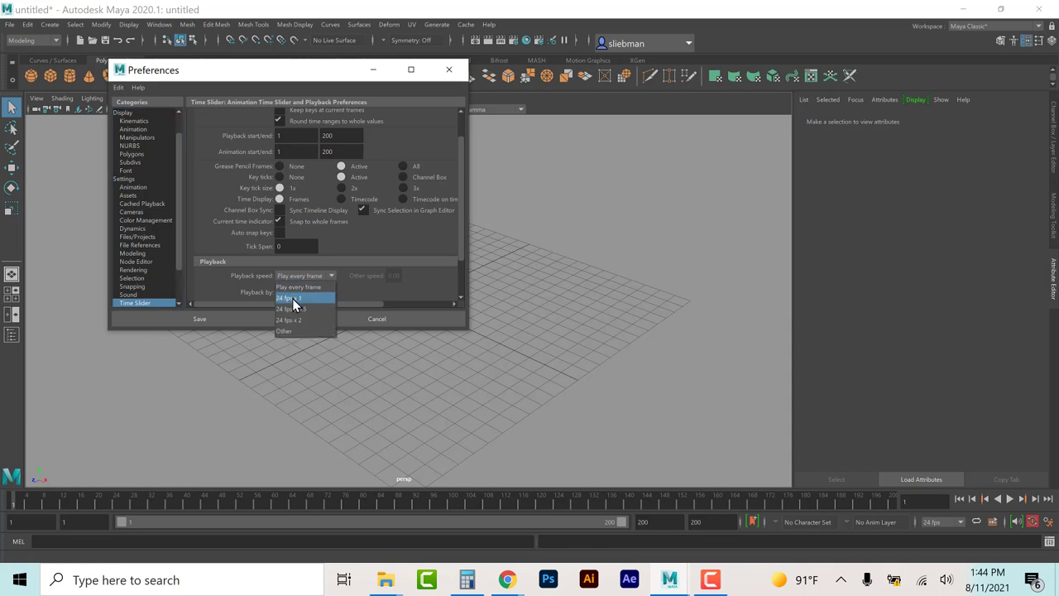
pyautogui.click(292, 298)
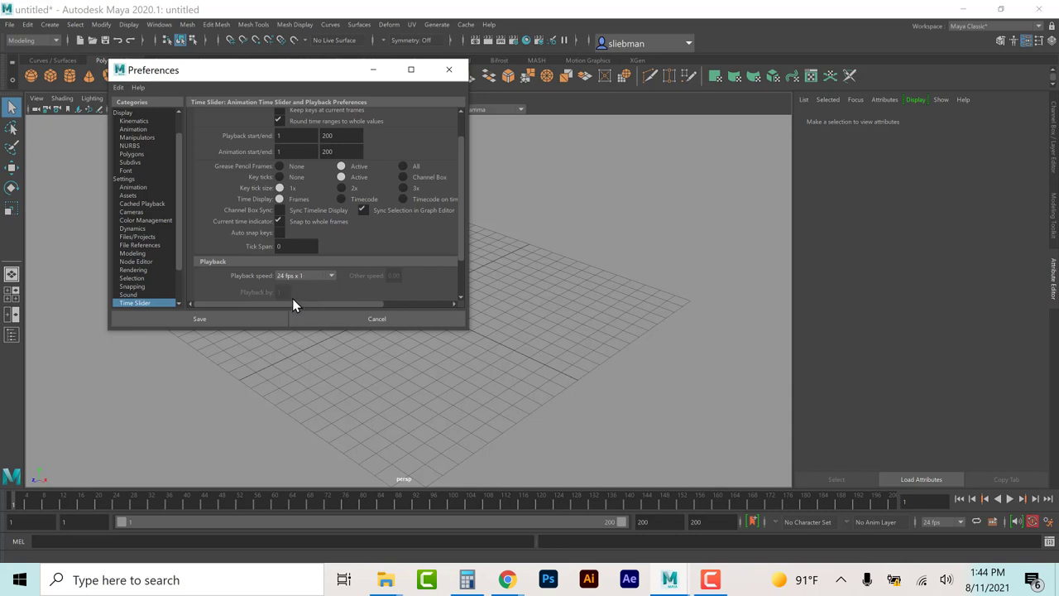
pyautogui.click(225, 319)
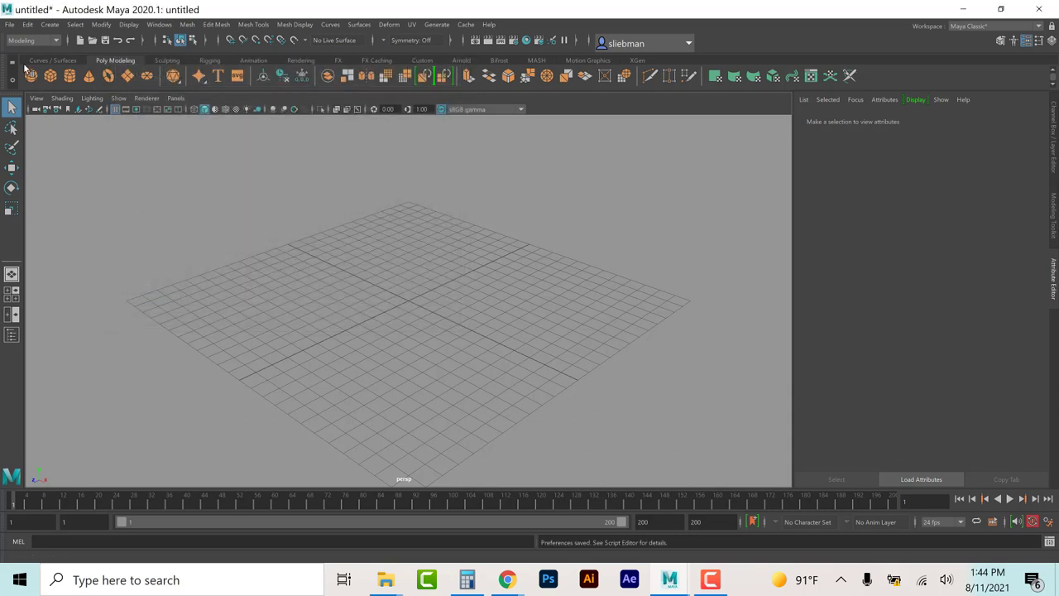
# Step: Start a new project in the Project Window and name it Obstacle_Project
pyautogui.click(11, 25)
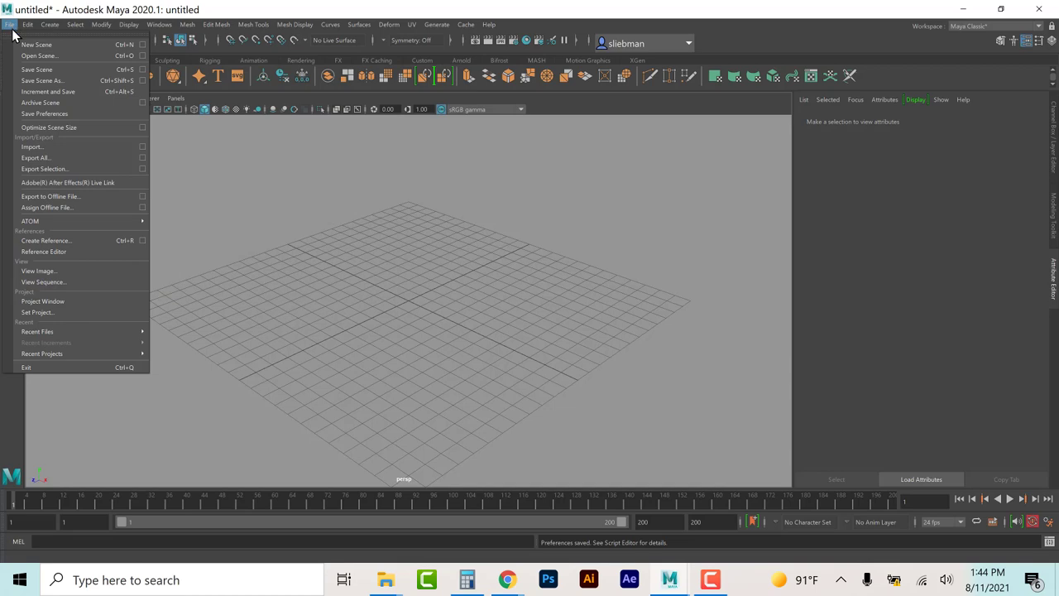
pyautogui.click(47, 303)
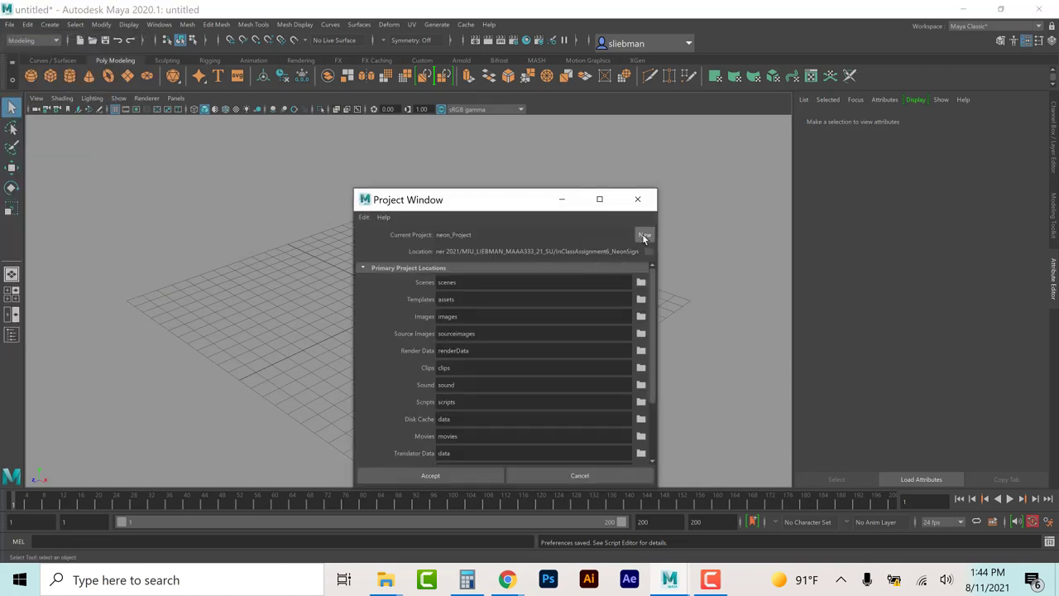
pyautogui.click(644, 235)
pyautogui.click(450, 235)
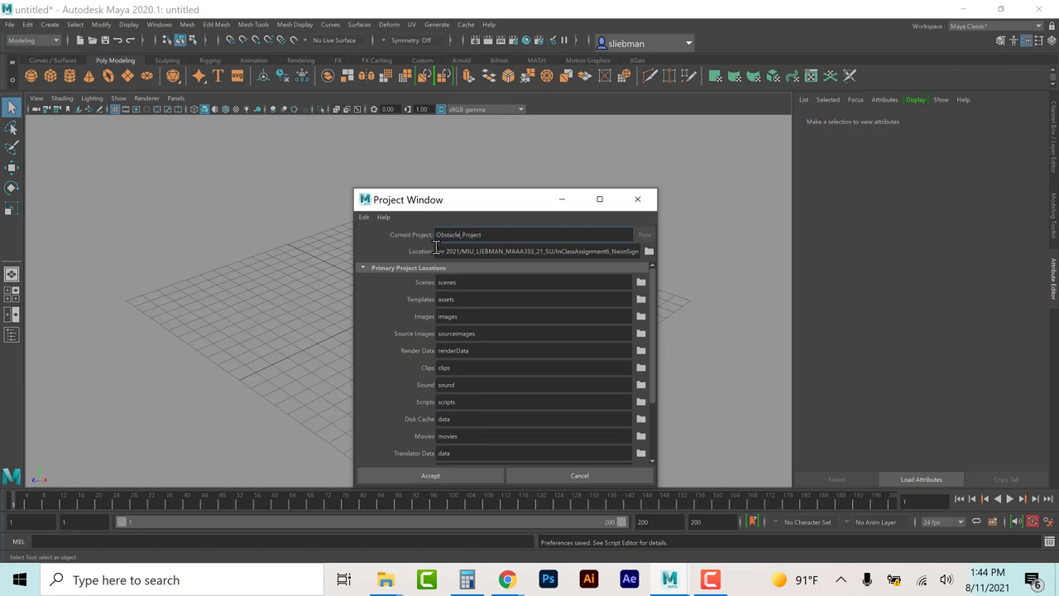
# Step: Set the project location to the Module3_Squirrel Ball Obstacle folder and accept the project
pyautogui.click(648, 251)
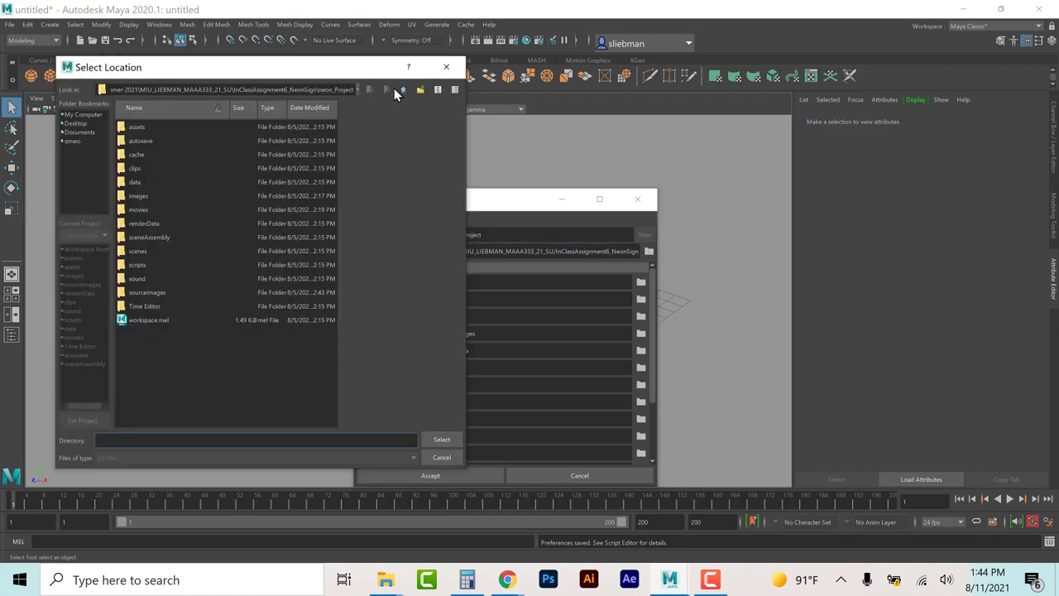
pyautogui.click(401, 86)
pyautogui.click(402, 86)
pyautogui.click(402, 86)
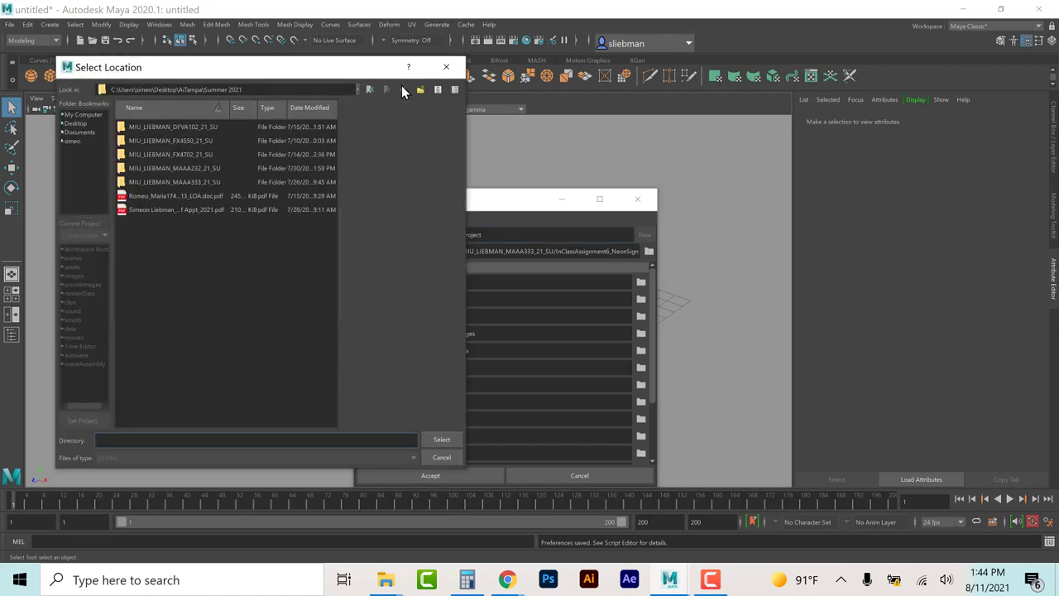
pyautogui.doubleClick(175, 167)
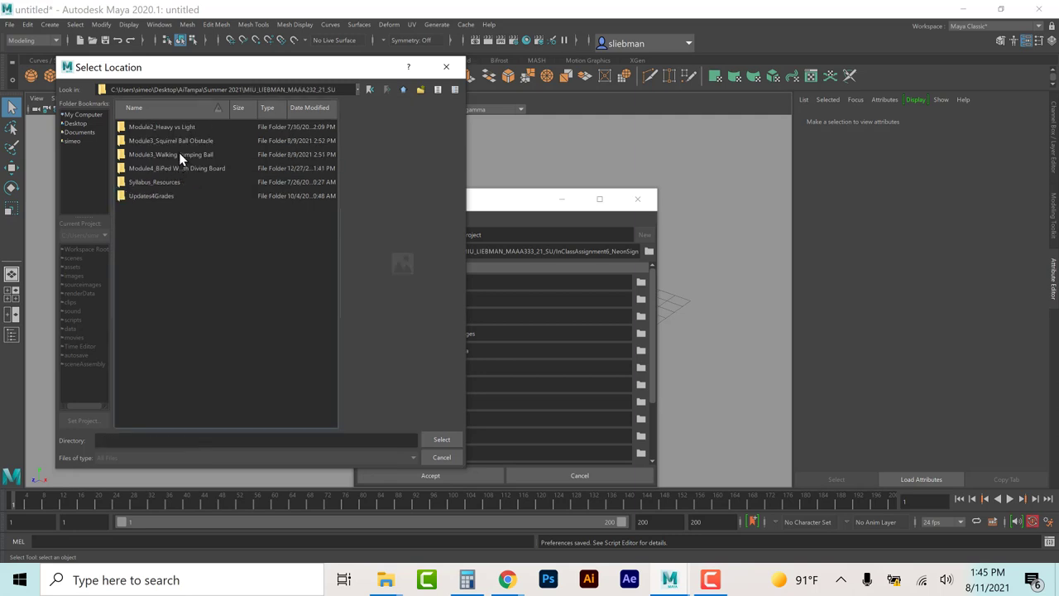
pyautogui.click(182, 140)
pyautogui.doubleClick(183, 141)
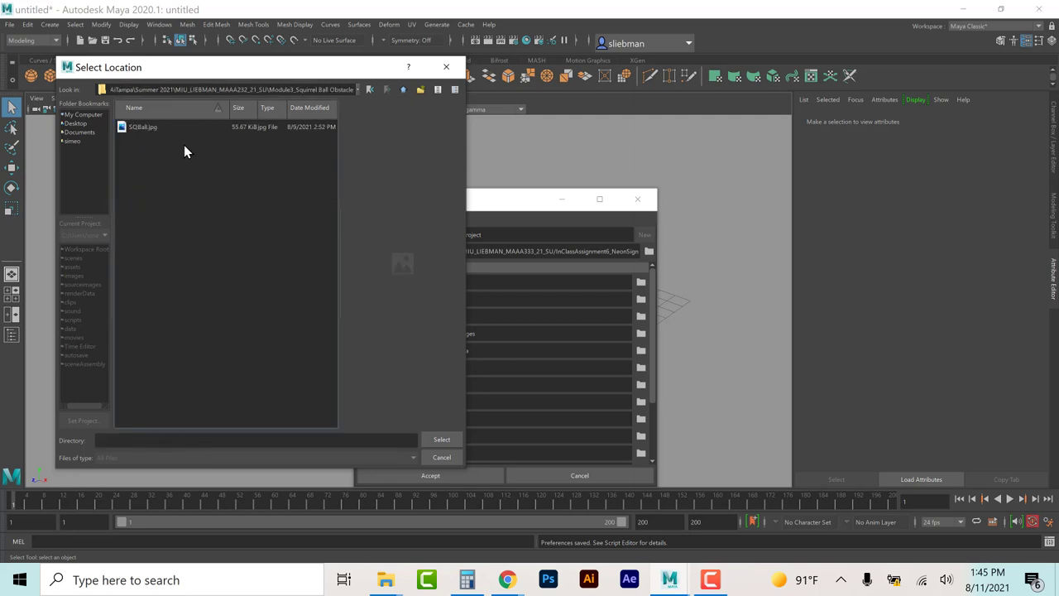
pyautogui.click(441, 440)
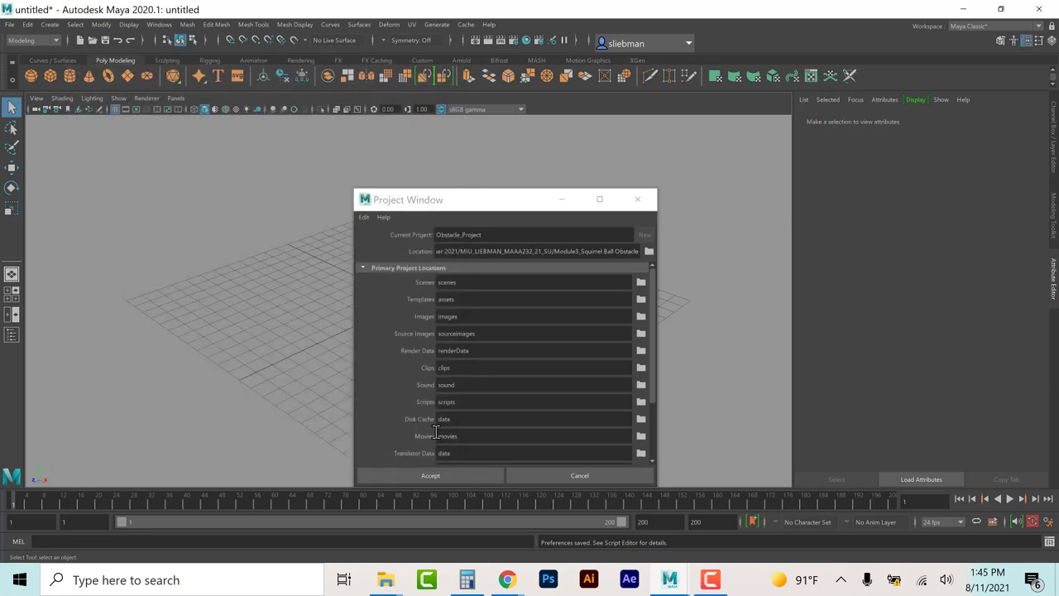
pyautogui.click(467, 476)
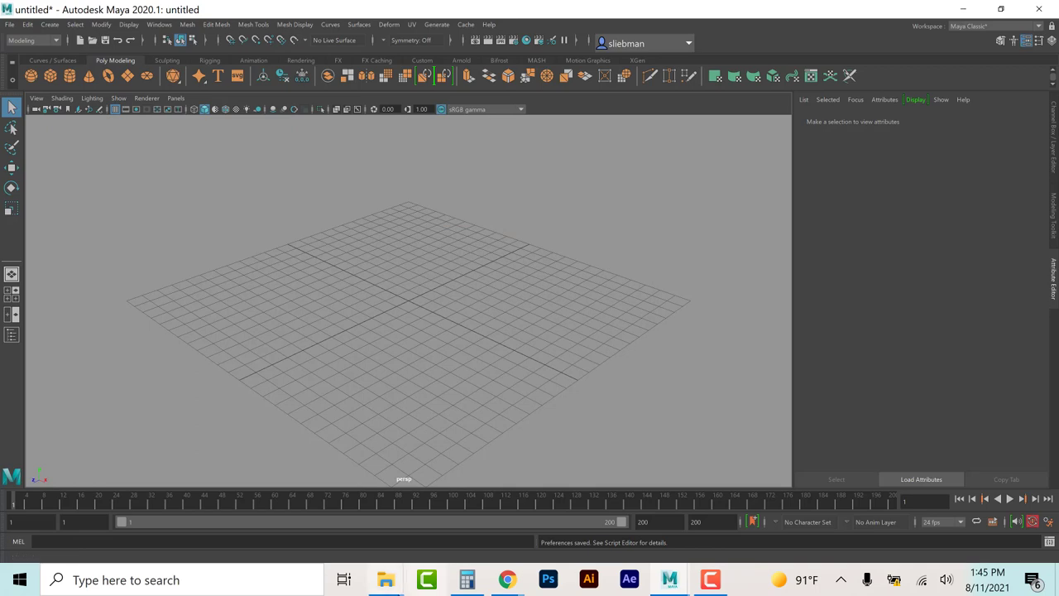
# Step: Select Tailed_v1.0.0.mb and Obstacle Course.mb in Downloads and cut them
pyautogui.moveTo(386, 579)
pyautogui.click(424, 496)
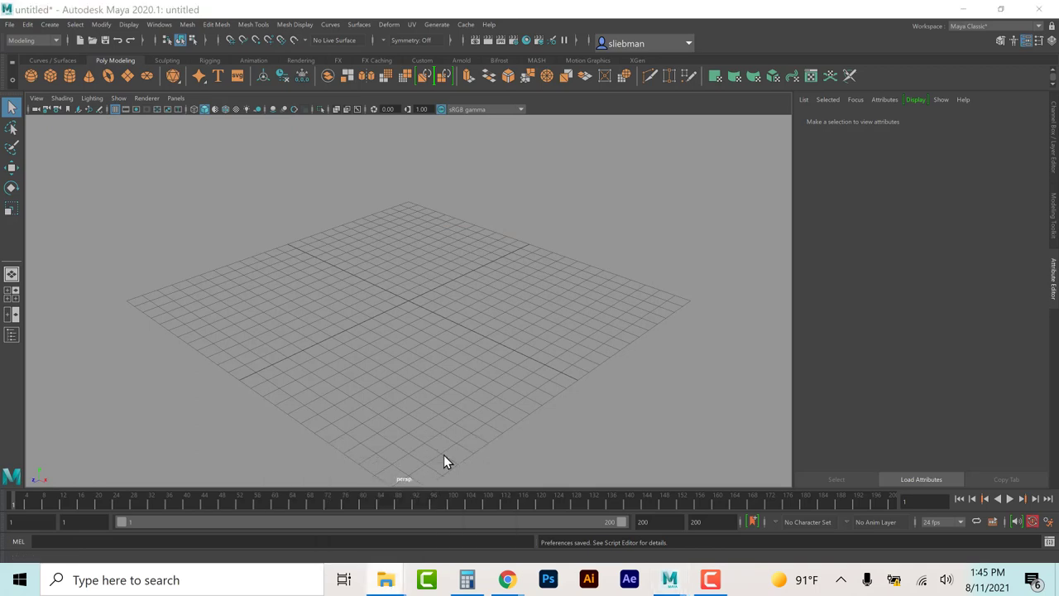
pyautogui.click(508, 273)
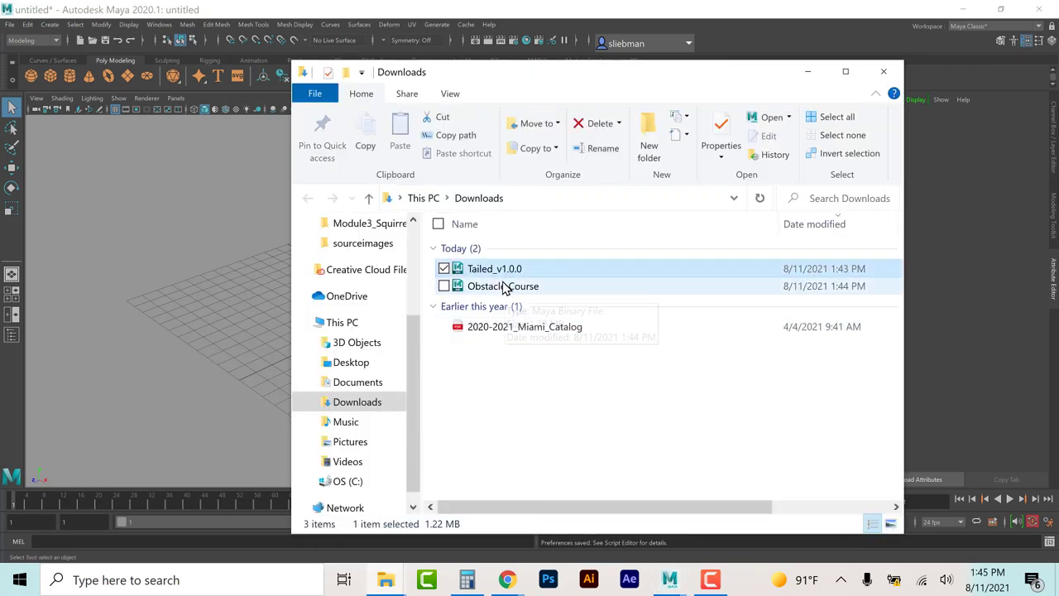
pyautogui.keyDown('ctrl'); pyautogui.click(503, 286); pyautogui.keyUp('ctrl')
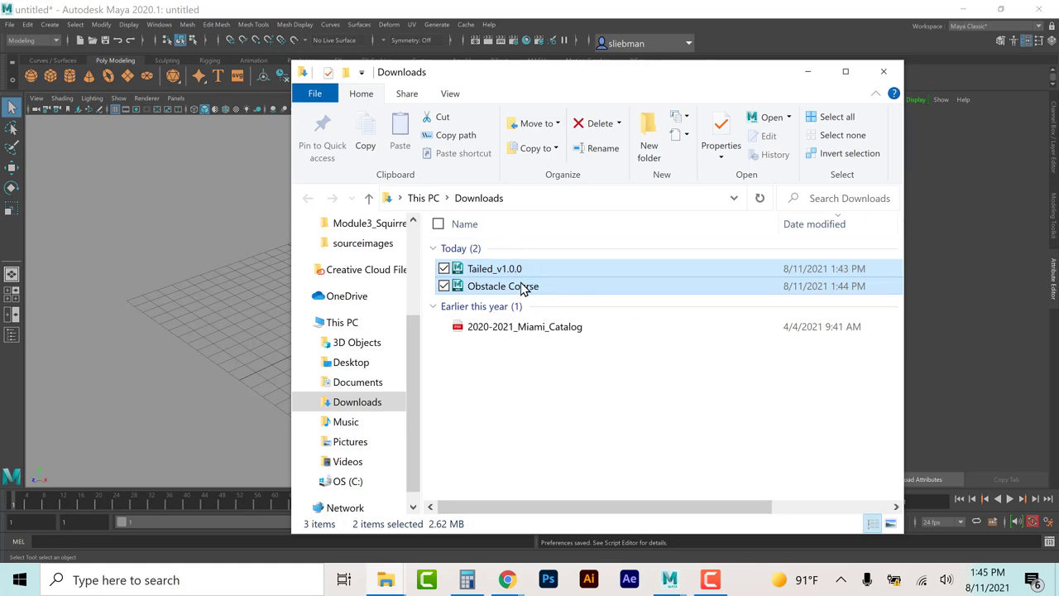
pyautogui.hotkey('ctrl', 'c')
# Step: Place the files in Module3 > Obstacle_Project > scenes, then minimize Explorer
pyautogui.click(389, 582)
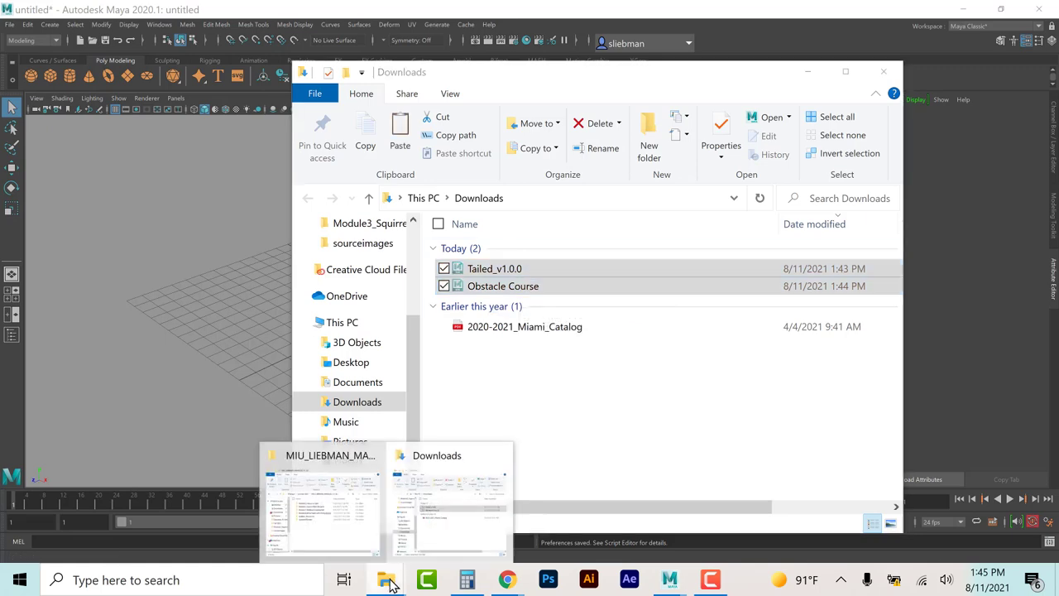
pyautogui.click(350, 461)
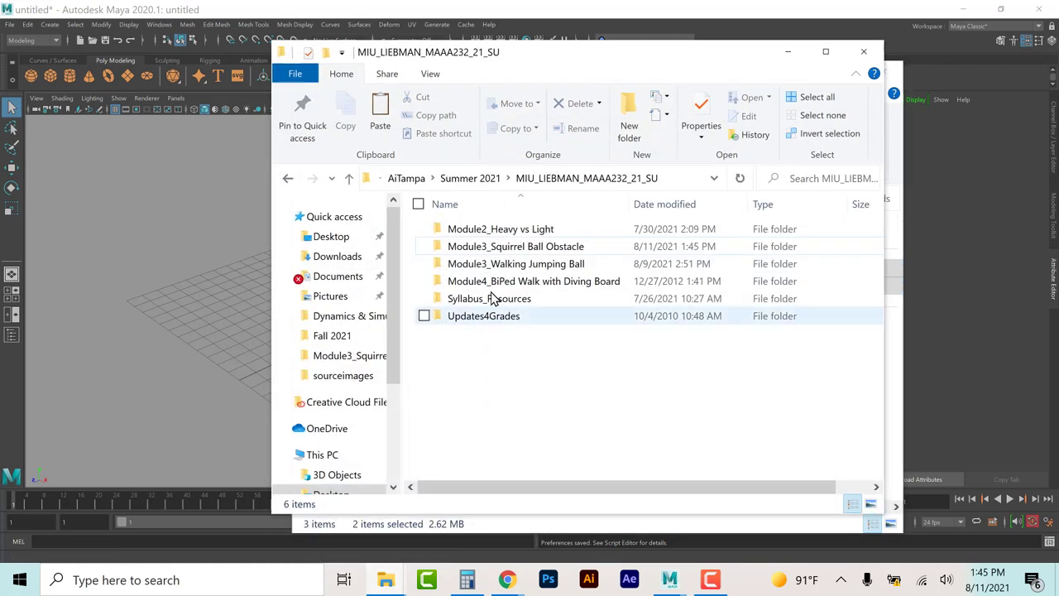
pyautogui.doubleClick(503, 247)
pyautogui.click(499, 232)
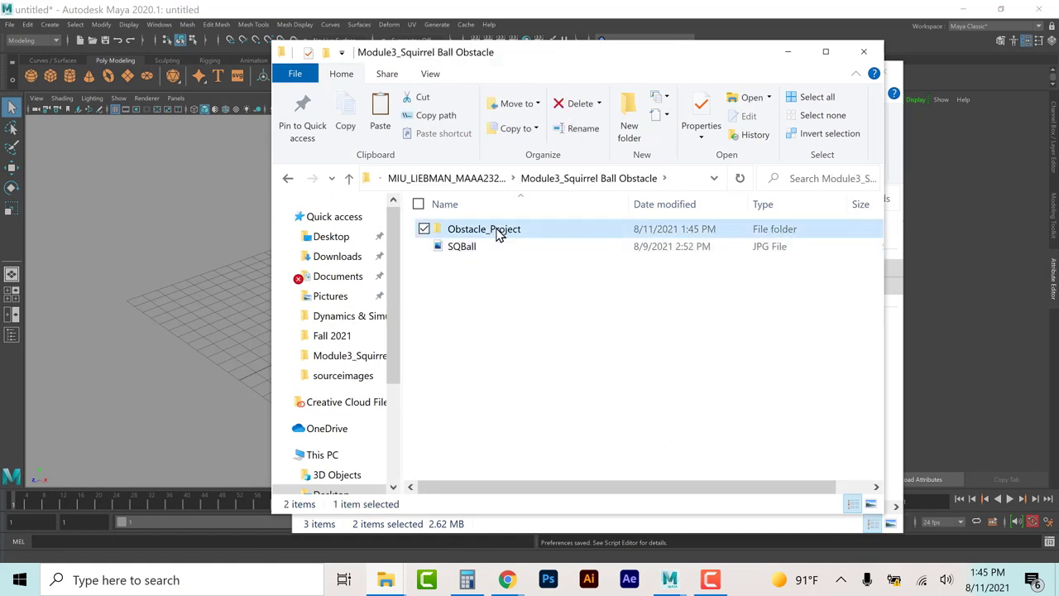
pyautogui.doubleClick(498, 231)
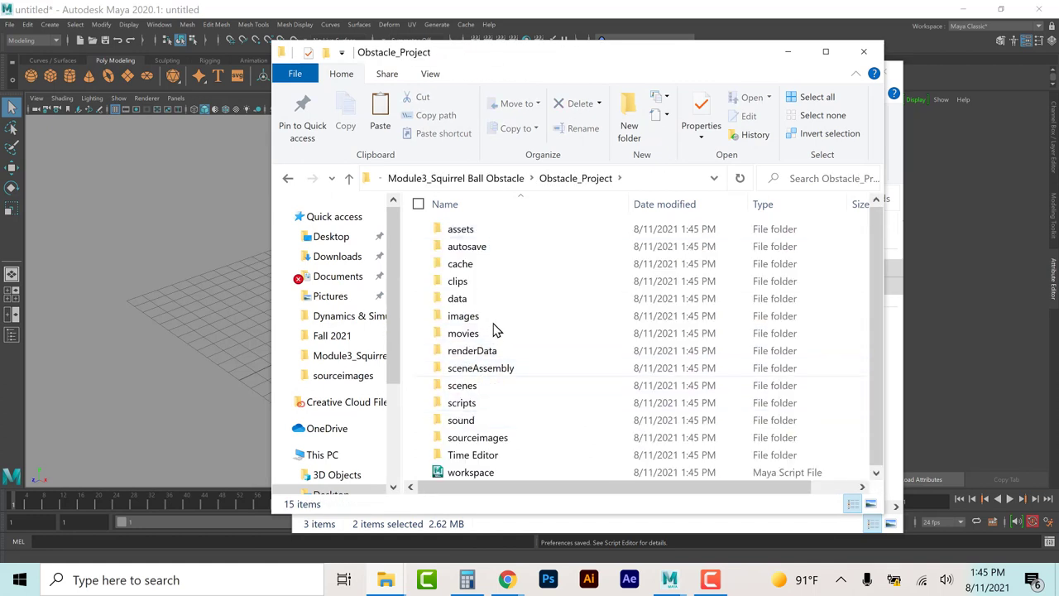
pyautogui.doubleClick(462, 386)
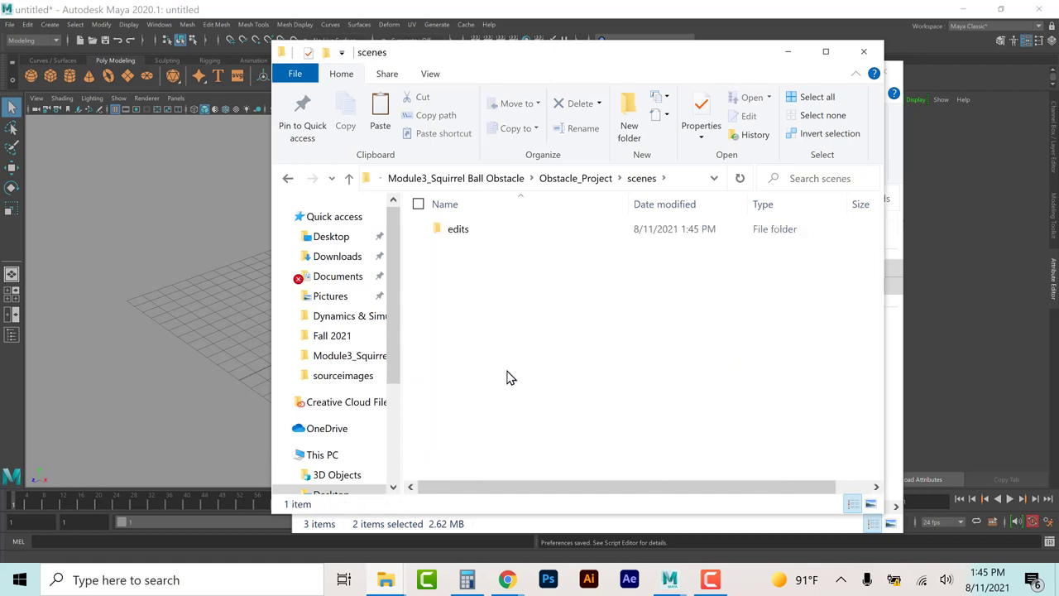
pyautogui.click(477, 246)
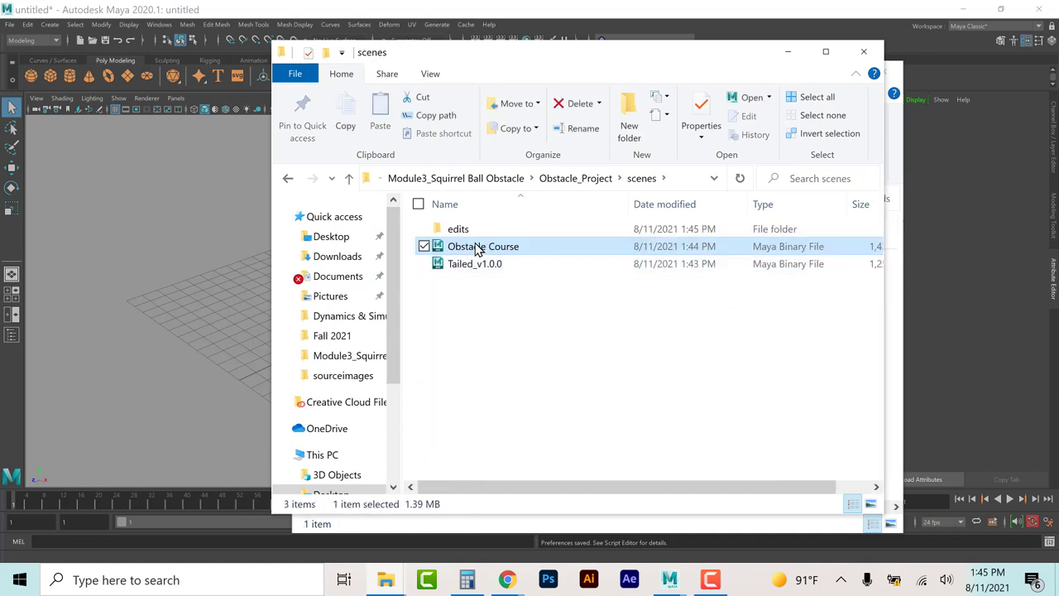
pyautogui.click(468, 300)
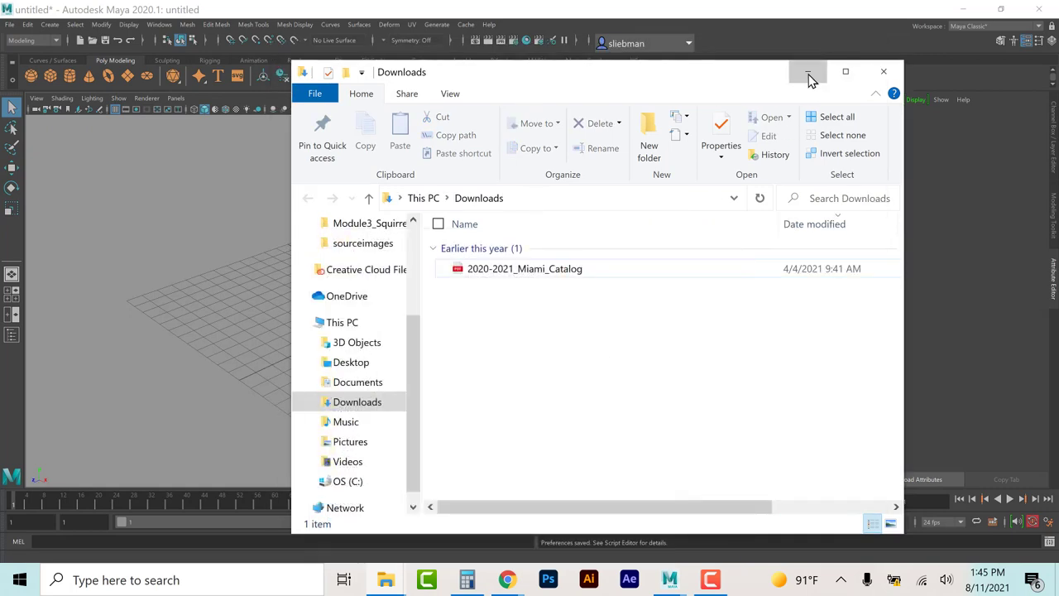
pyautogui.click(807, 71)
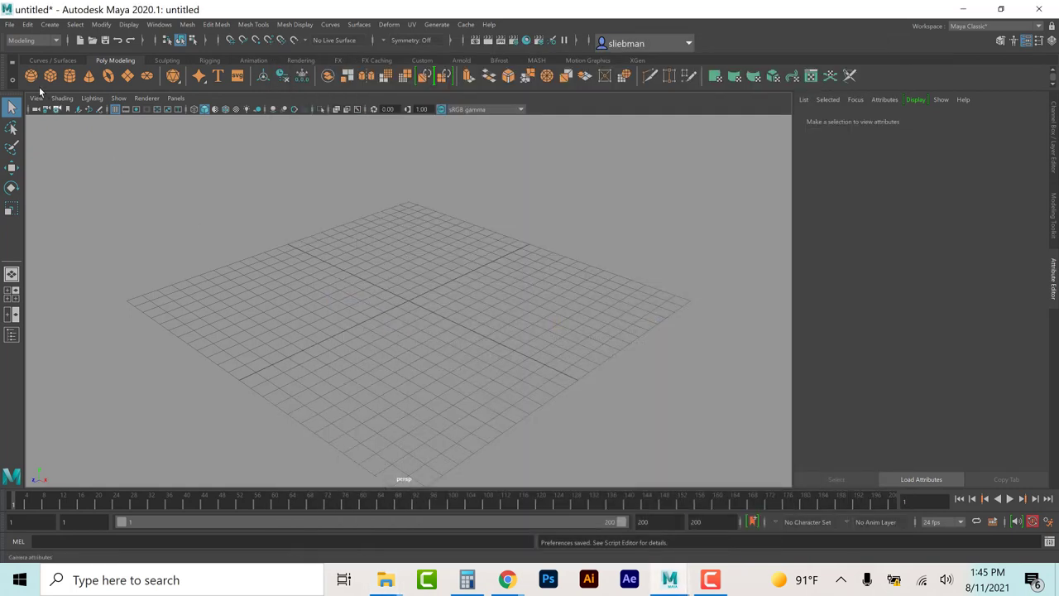
# Step: Open Obstacle Course.mb from the scenes folder, choosing Don't Save for the untitled scene
pyautogui.click(10, 24)
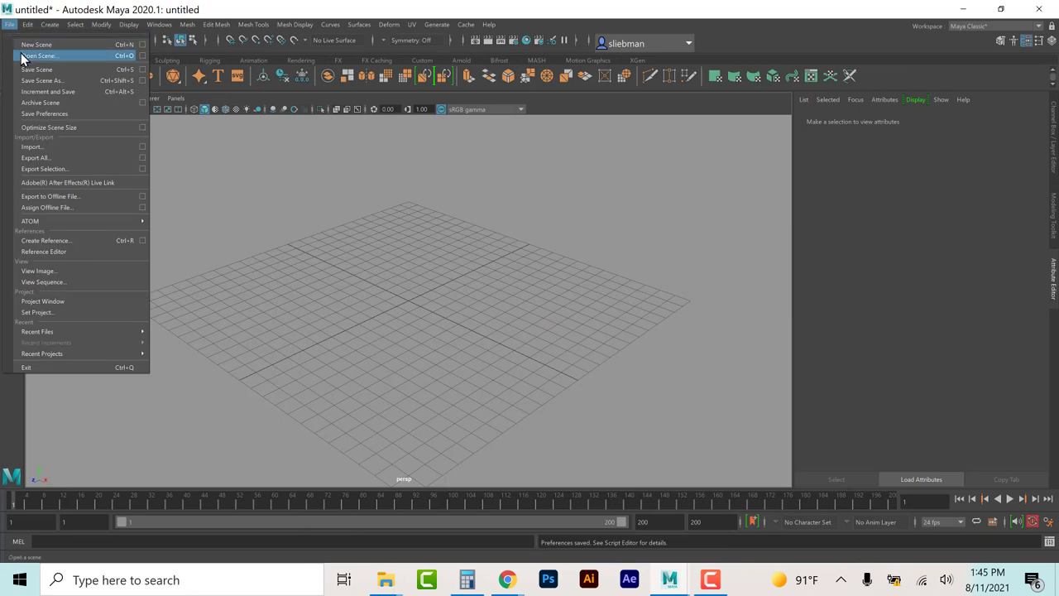
pyautogui.click(22, 55)
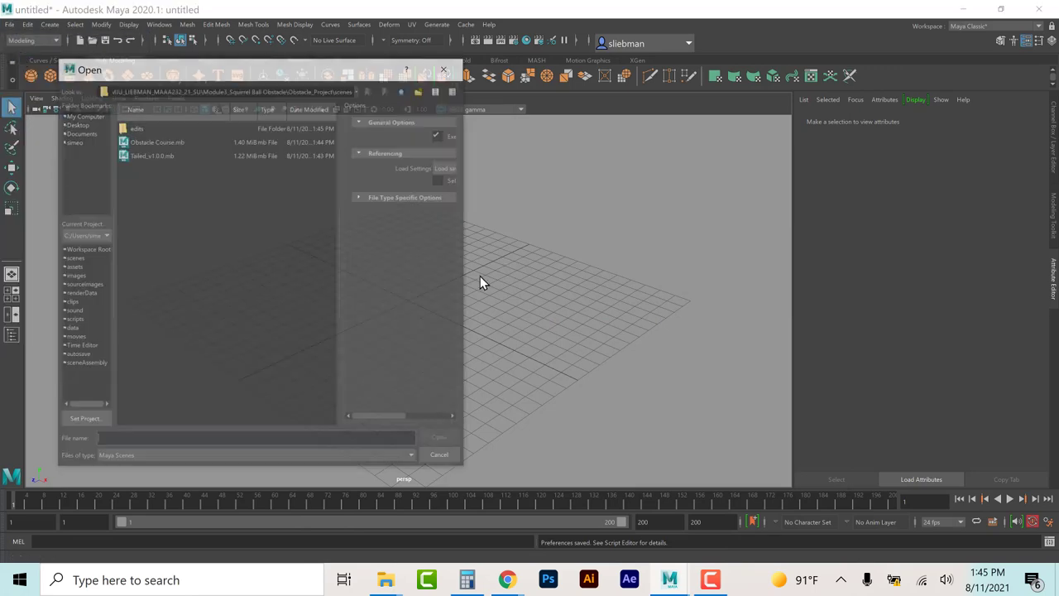
pyautogui.click(441, 458)
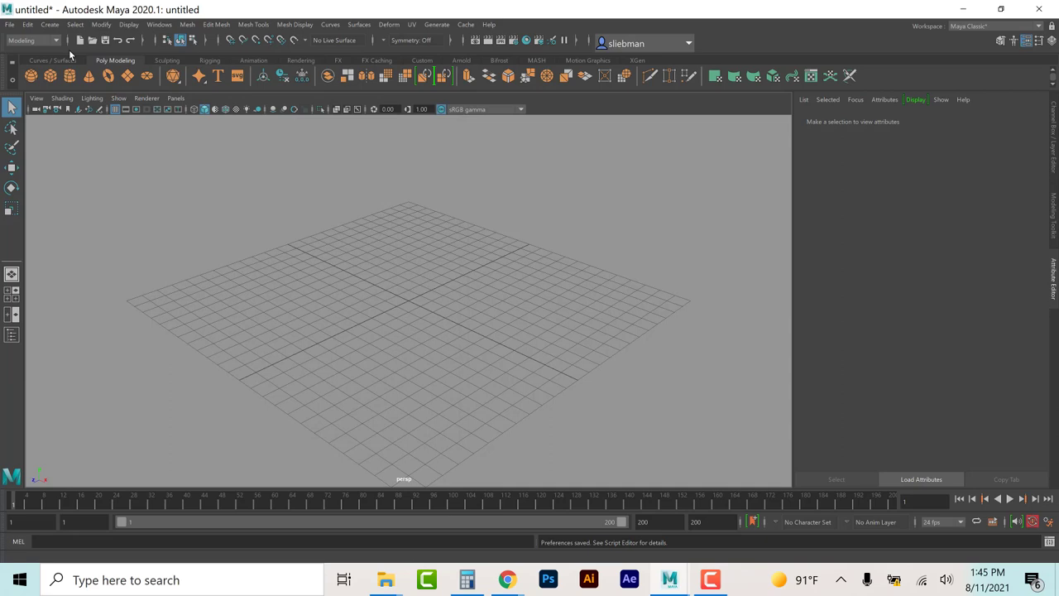
pyautogui.click(9, 24)
pyautogui.click(27, 56)
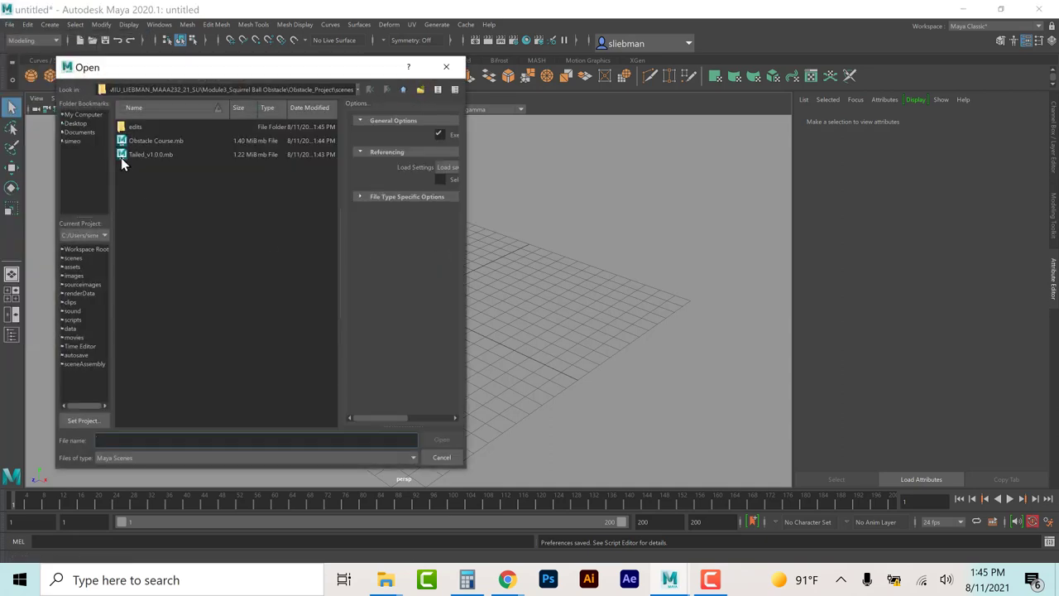
pyautogui.click(174, 145)
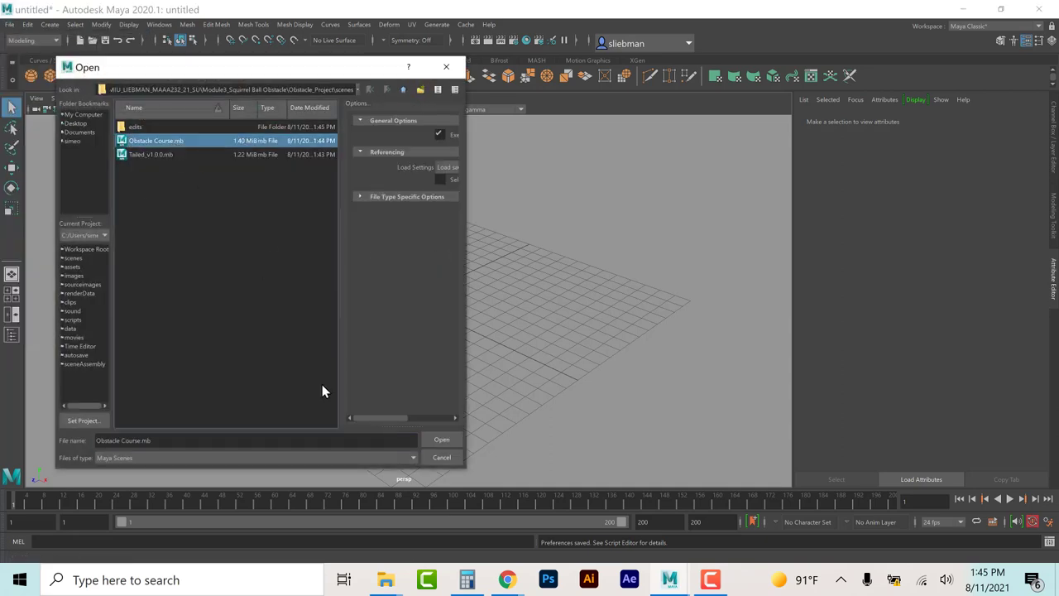
pyautogui.click(442, 439)
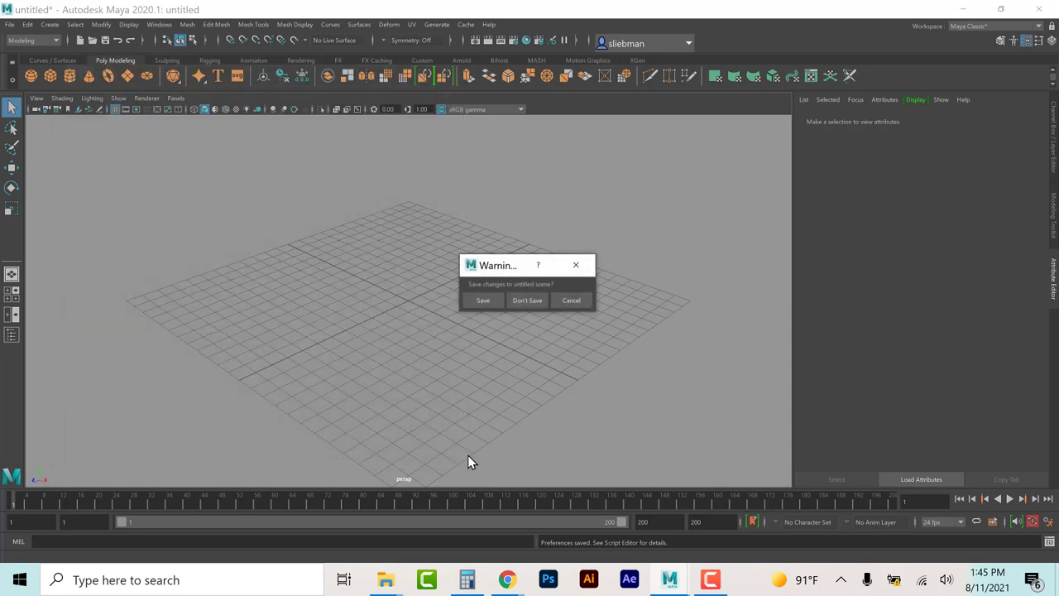
pyautogui.click(526, 300)
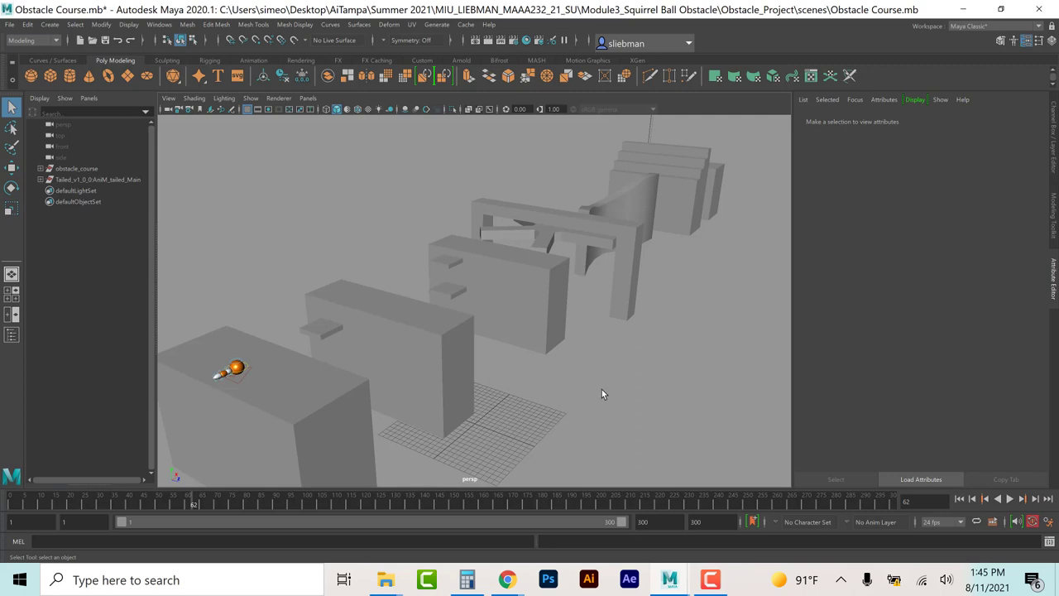
# Step: Re-save the Time Slider preferences with playback kept at 24 fps x 1
pyautogui.click(1048, 522)
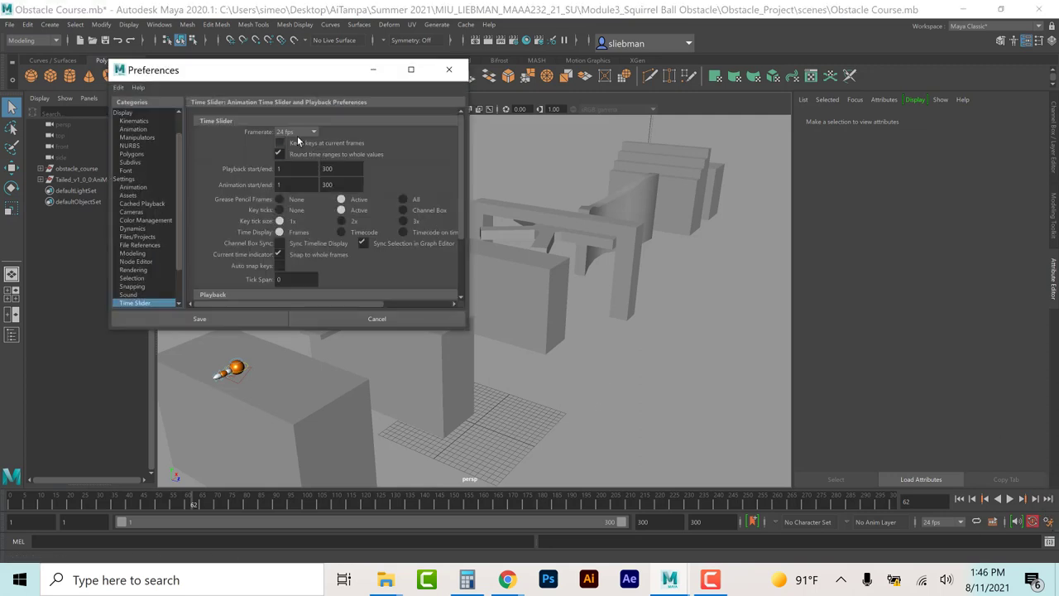
pyautogui.scroll(-2, 348, 271)
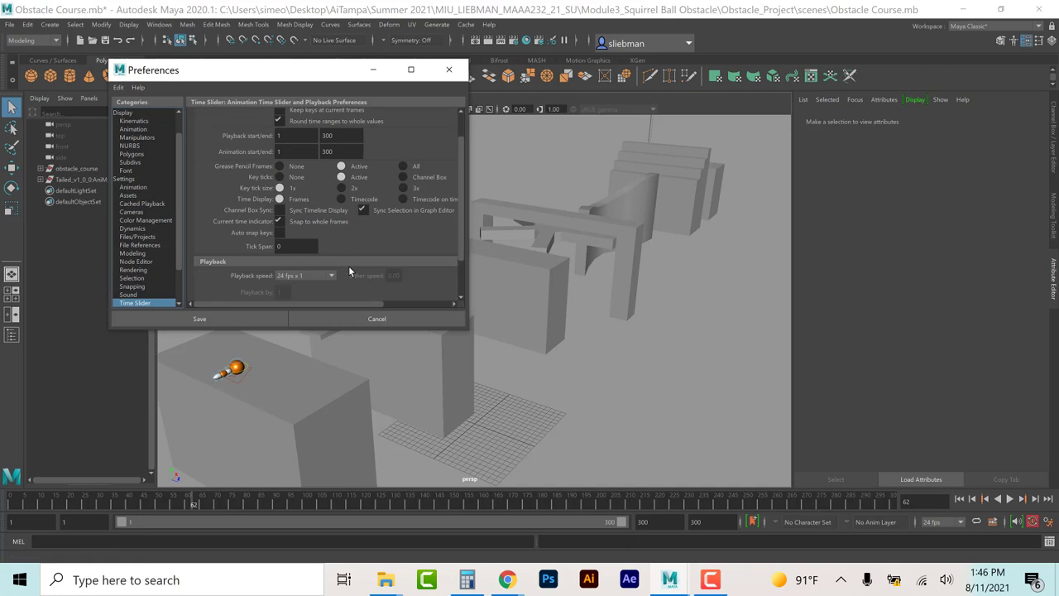
pyautogui.click(259, 317)
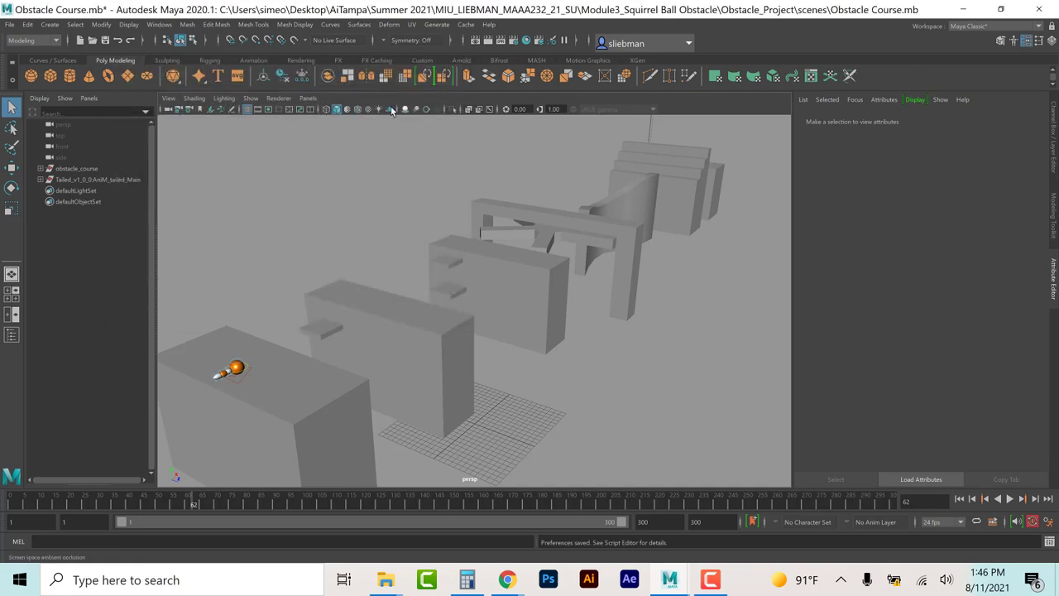
# Step: Turn on Wireframe on Shaded and tumble around the obstacle course
pyautogui.click(358, 109)
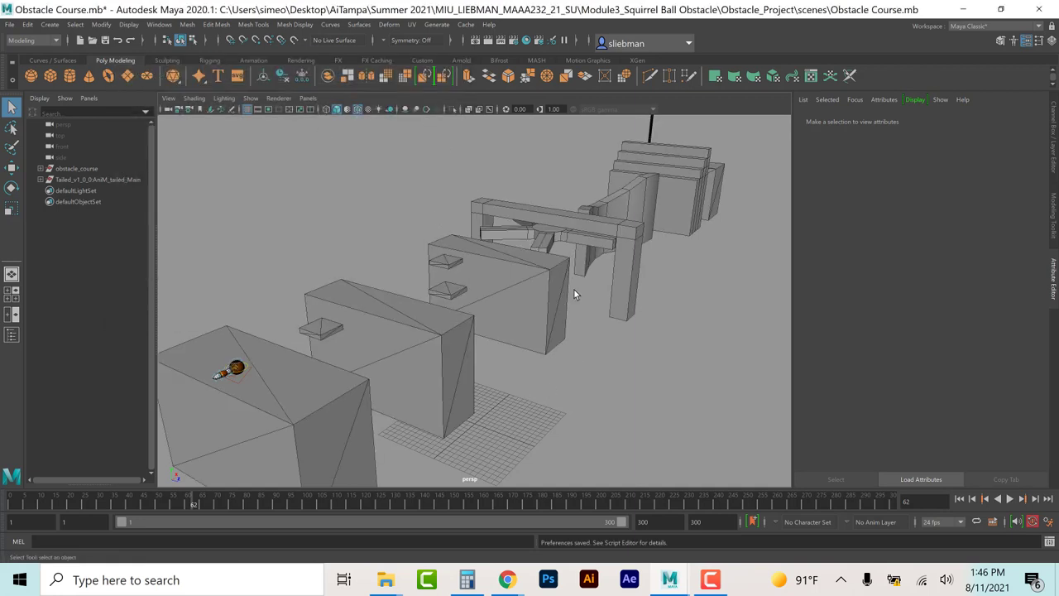
pyautogui.keyDown('alt'); pyautogui.moveTo(581, 318); pyautogui.dragTo(562, 343); pyautogui.keyUp('alt')
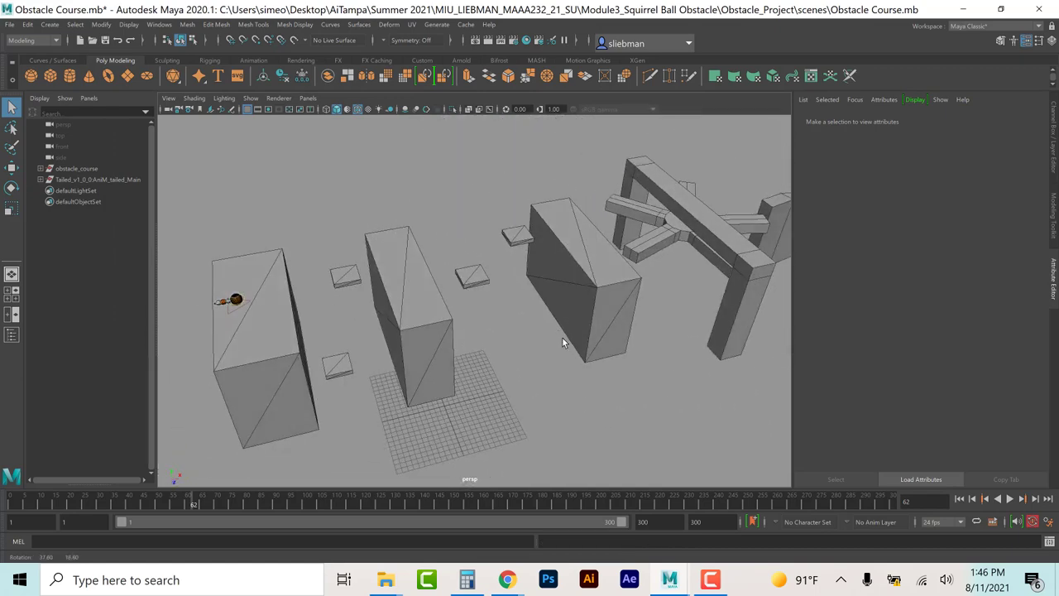
pyautogui.keyDown('alt'); pyautogui.moveTo(497, 426); pyautogui.dragTo(510, 410); pyautogui.keyUp('alt')
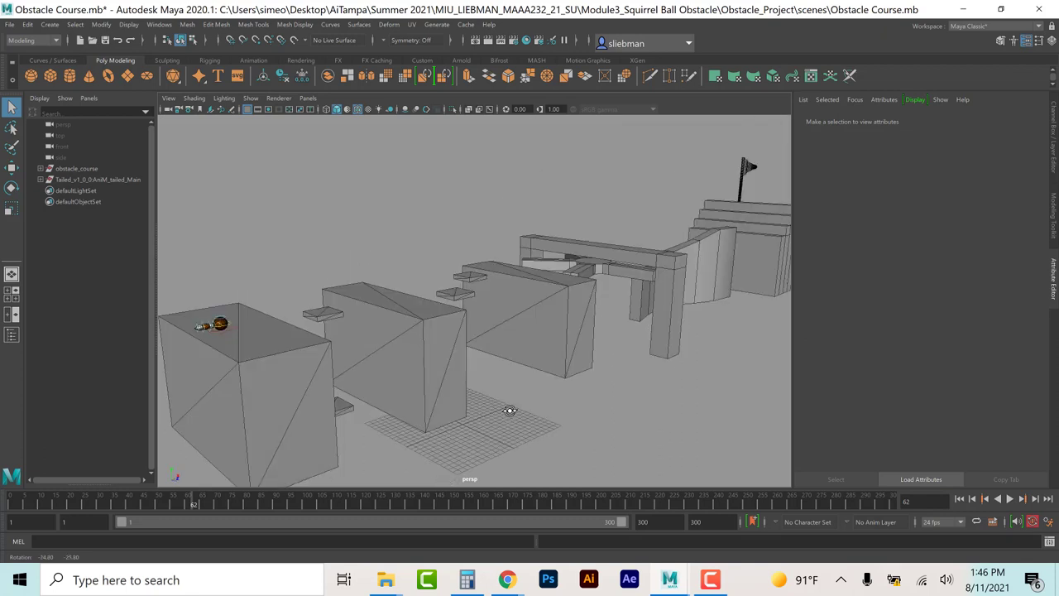
# Step: Play the animation from frame 1, orbiting to view the whole course, then stop it
pyautogui.click(959, 498)
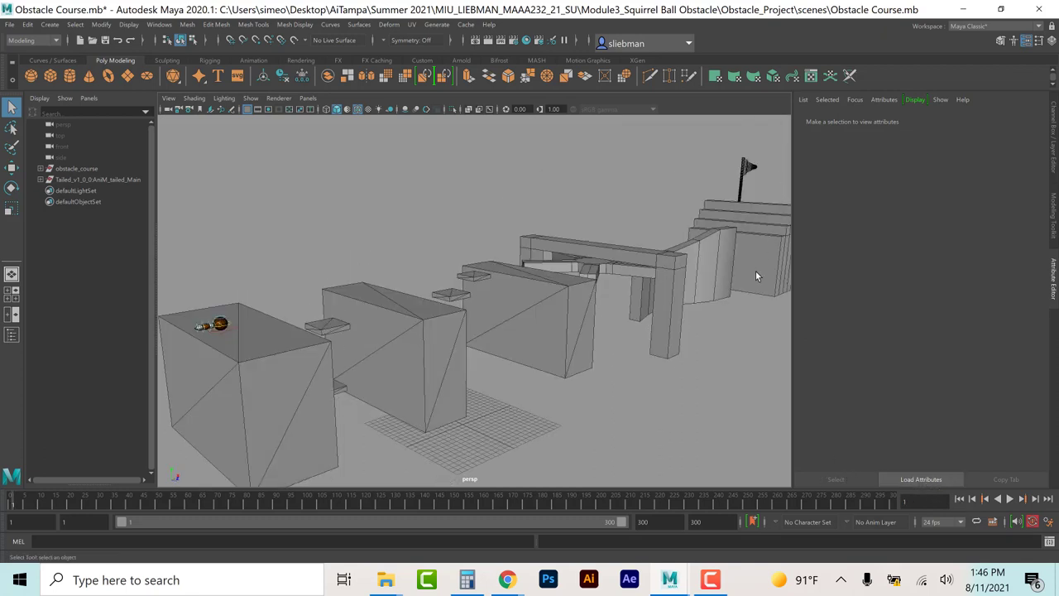
pyautogui.click(1009, 499)
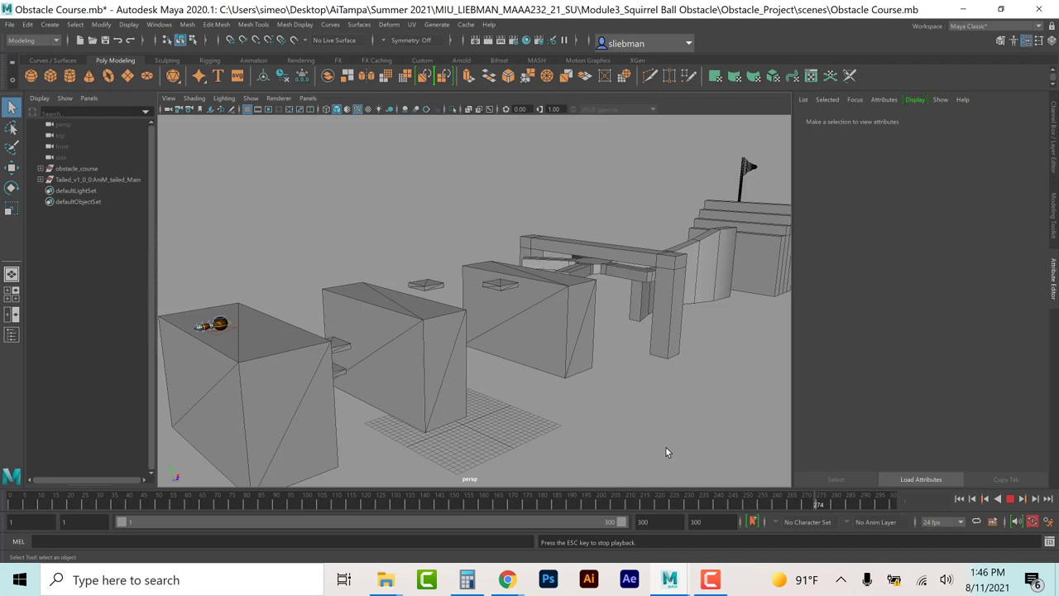
pyautogui.keyDown('alt'); pyautogui.moveTo(730, 402); pyautogui.dragTo(532, 397); pyautogui.keyUp('alt')
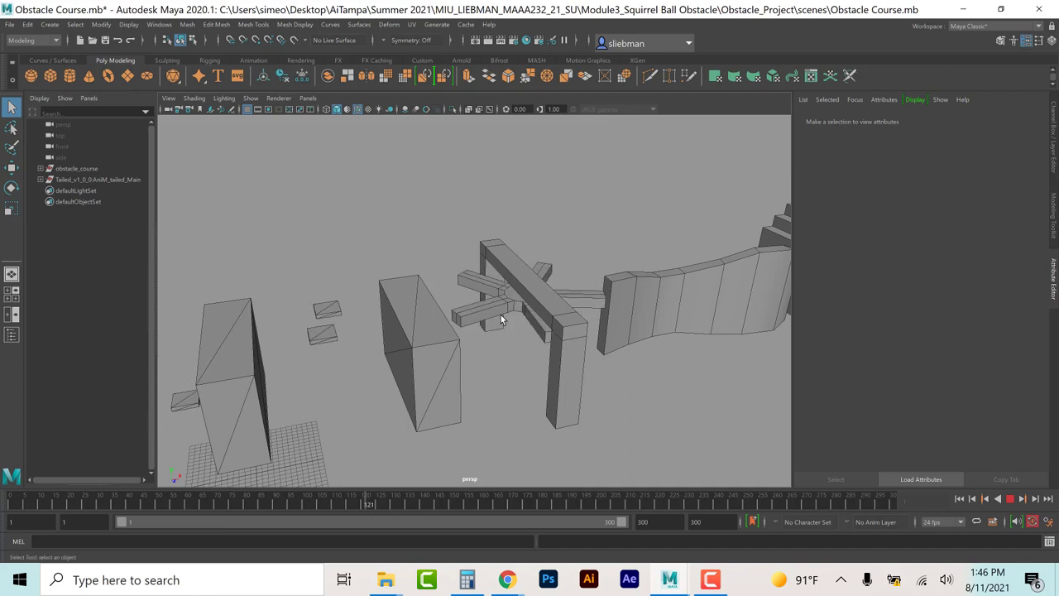
pyautogui.keyDown('alt'); pyautogui.moveTo(515, 314); pyautogui.dragTo(503, 351); pyautogui.keyUp('alt')
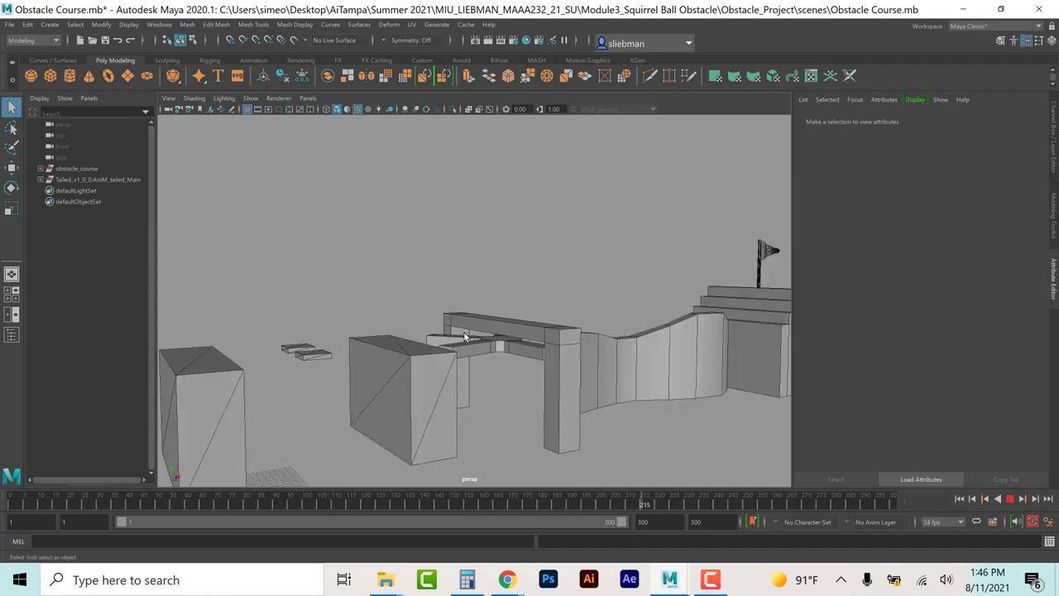
pyautogui.keyDown('alt'); pyautogui.moveTo(694, 366); pyautogui.dragTo(686, 372); pyautogui.keyUp('alt')
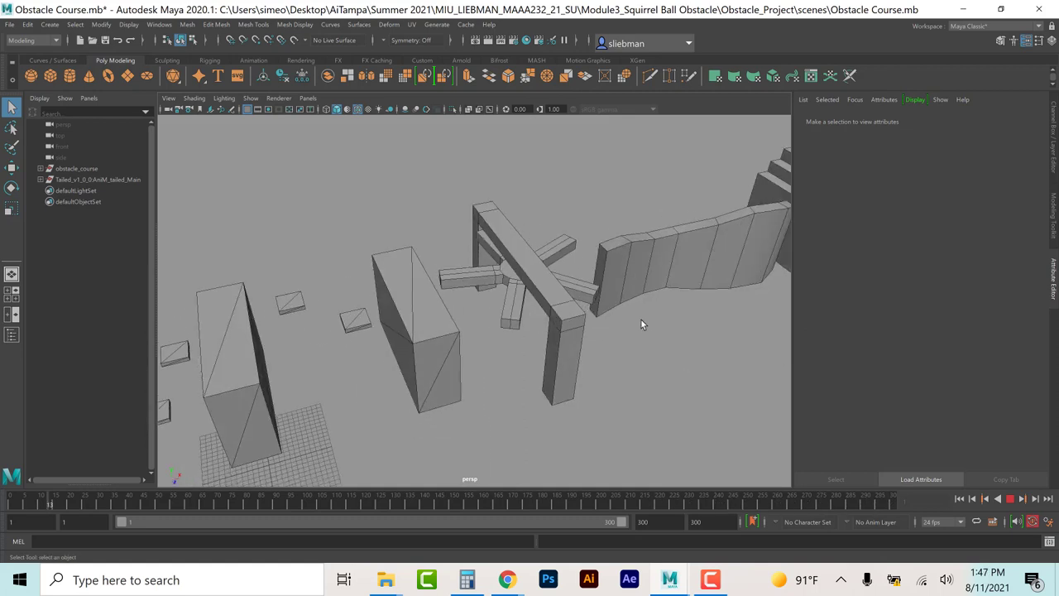
pyautogui.keyDown('alt'); pyautogui.moveTo(641, 321); pyautogui.dragTo(636, 325); pyautogui.keyUp('alt')
pyautogui.keyDown('alt'); pyautogui.moveTo(451, 325); pyautogui.dragTo(432, 364); pyautogui.keyUp('alt')
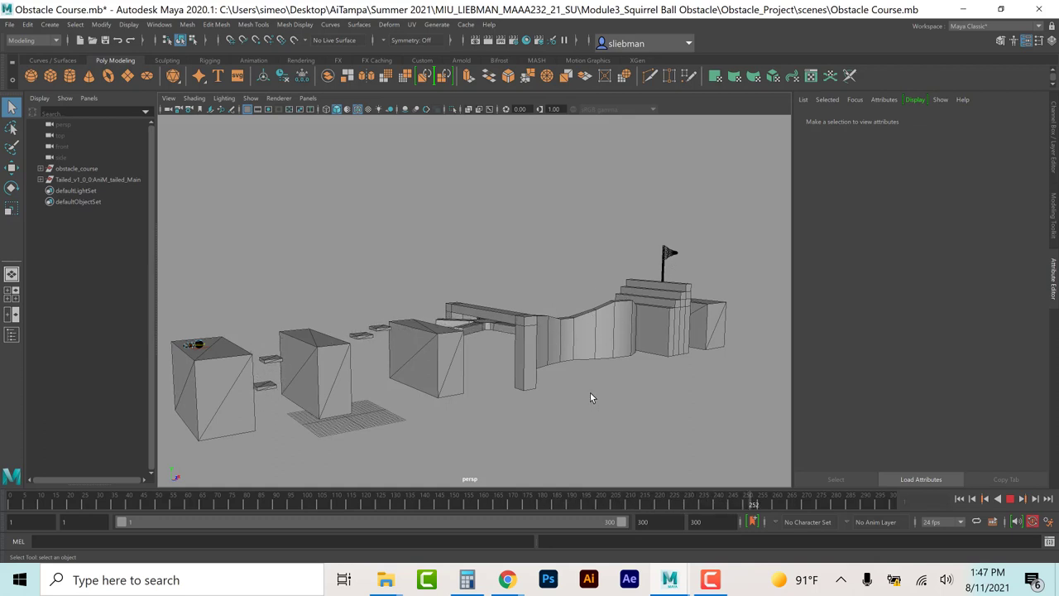
pyautogui.click(1009, 500)
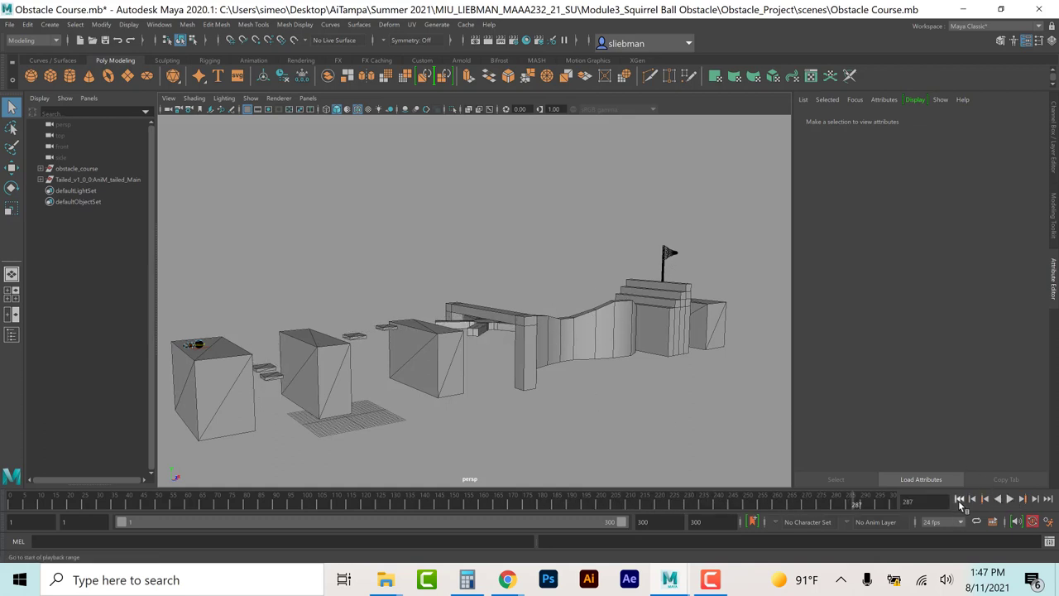
# Step: Return to frame 1, frame the squirrel rig with F, then zoom back out
pyautogui.click(960, 500)
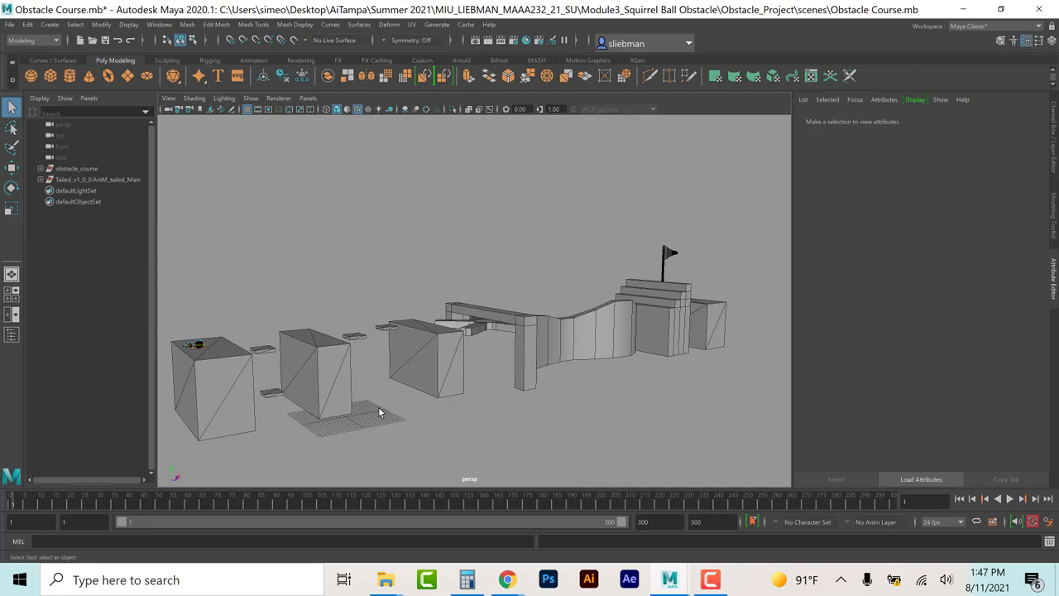
pyautogui.click(197, 347)
pyautogui.press('f')
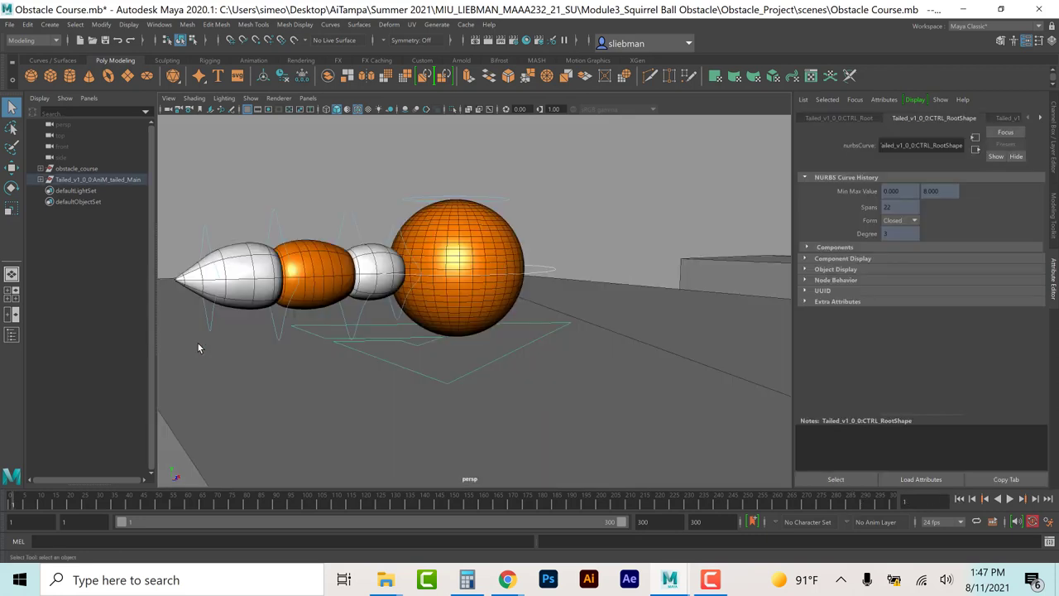
pyautogui.click(590, 346)
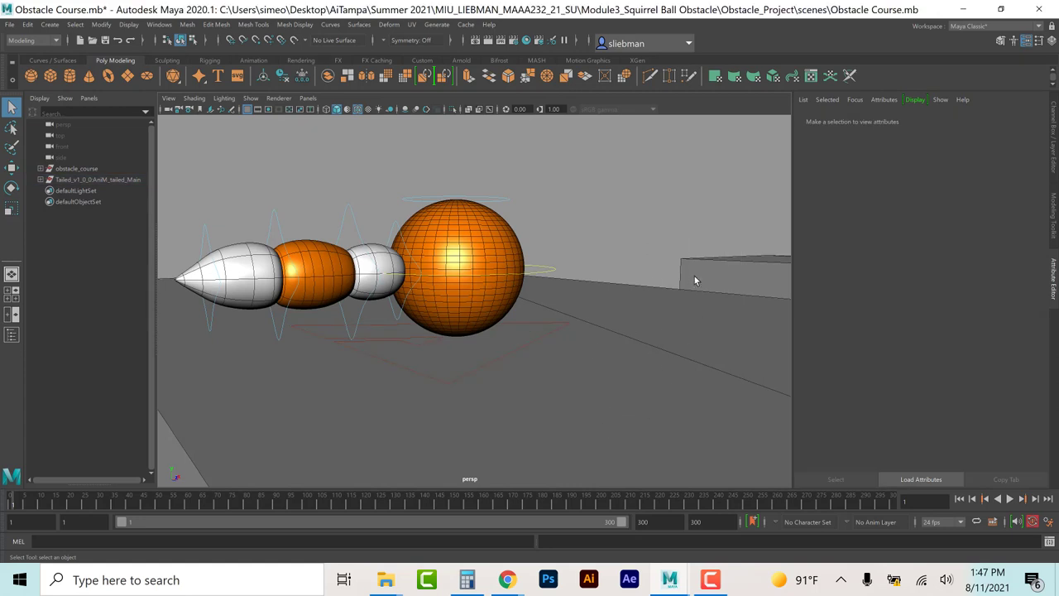
pyautogui.click(681, 237)
pyautogui.click(646, 354)
pyautogui.keyDown('alt'); pyautogui.moveTo(646, 353); pyautogui.dragTo(643, 359, button='right'); pyautogui.keyUp('alt')
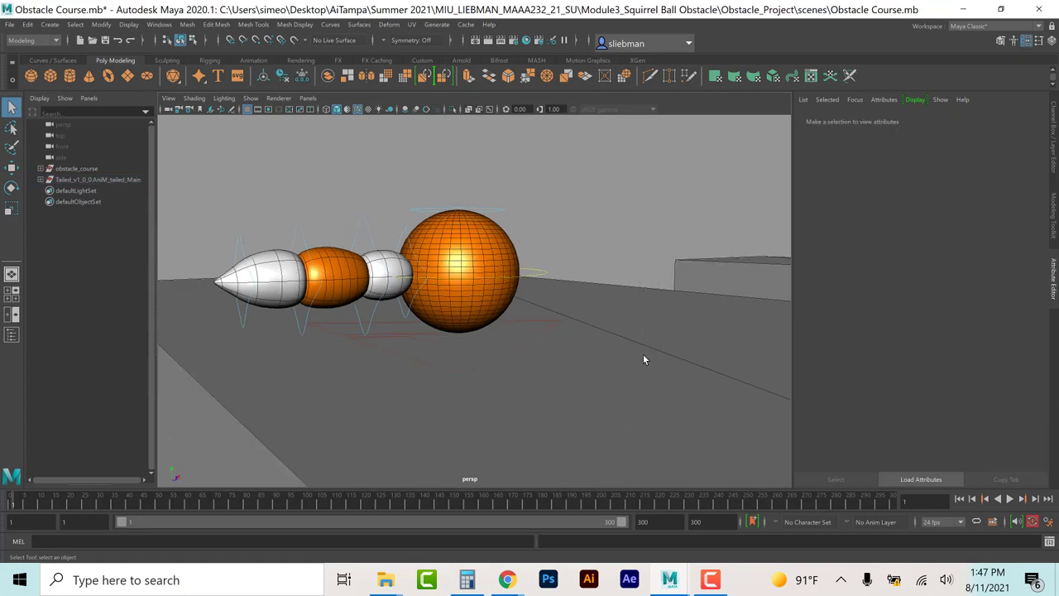
pyautogui.scroll(-5, 642, 353)
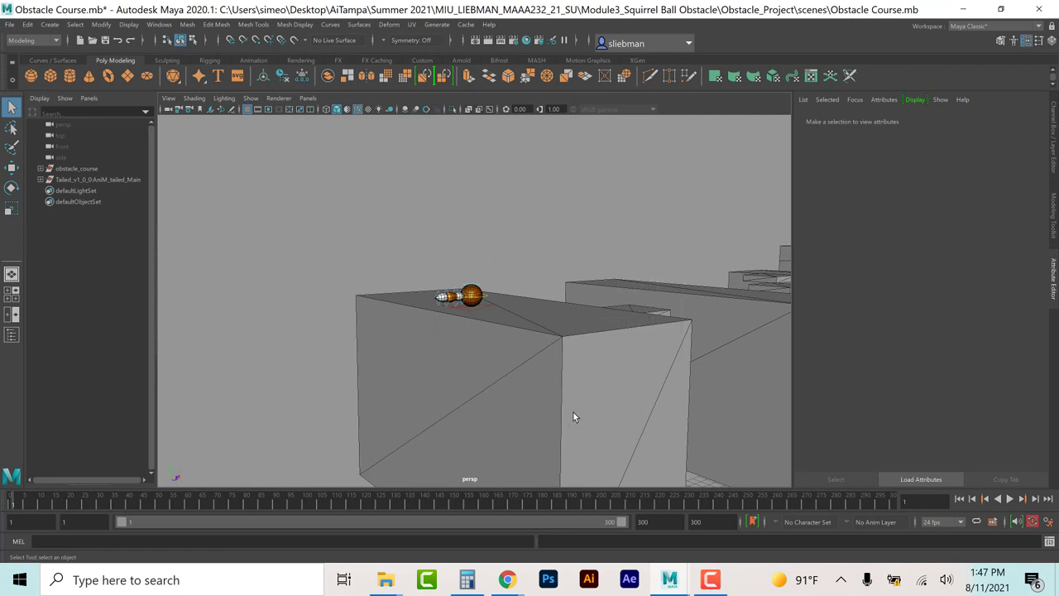
# Step: Set the obstacleCourse display layer to R (reference) in the Layer Editor
pyautogui.hotkey('ctrl', 'a')
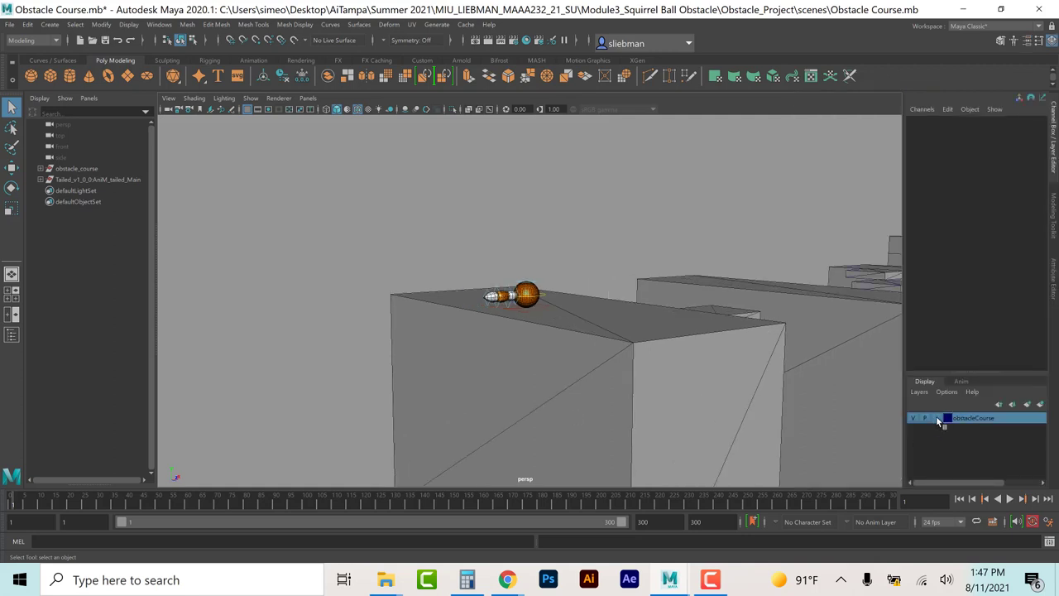
pyautogui.click(937, 418)
pyautogui.click(936, 418)
pyautogui.click(532, 311)
pyautogui.press('f')
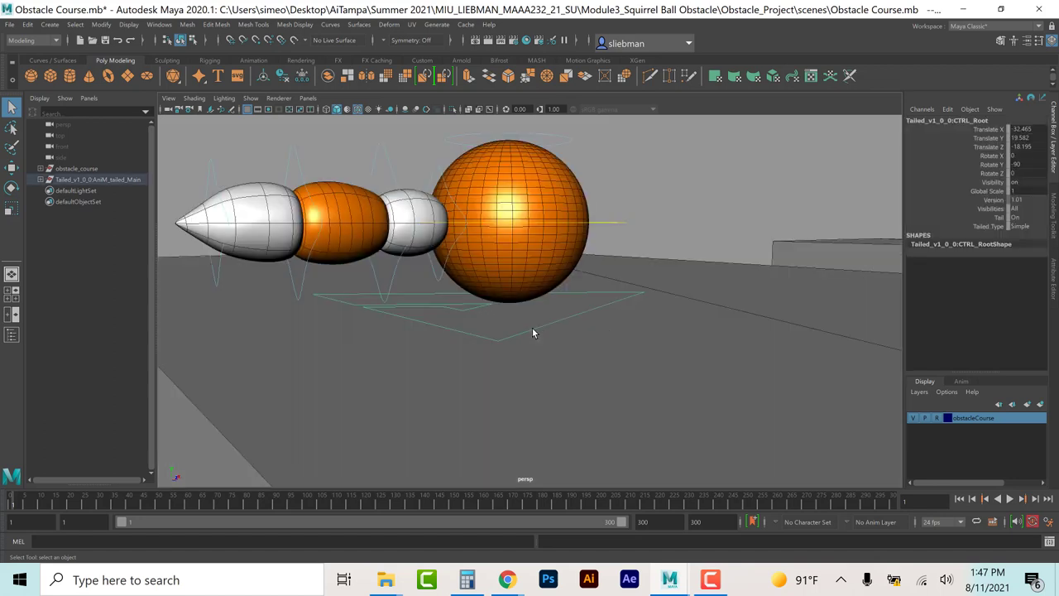
pyautogui.scroll(-5, 533, 331)
pyautogui.moveTo(674, 334)
pyautogui.keyDown('alt'); pyautogui.mouseDown()
pyautogui.moveTo(683, 334)
pyautogui.moveTo(653, 345)
pyautogui.moveTo(692, 339)
pyautogui.moveTo(660, 335)
pyautogui.moveTo(672, 340)
pyautogui.mouseUp(); pyautogui.keyUp('alt')
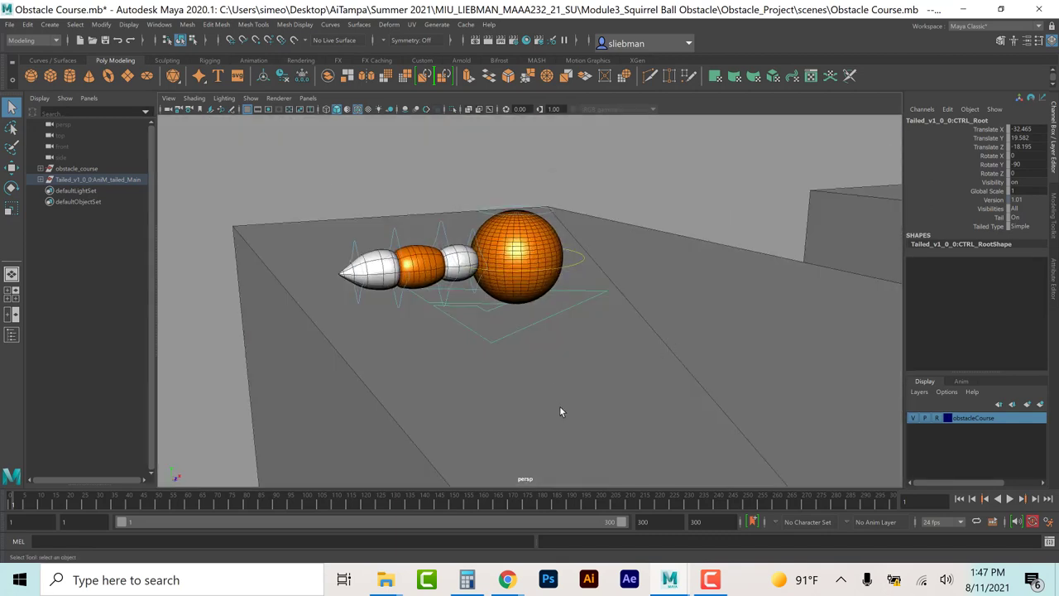
pyautogui.click(553, 217)
pyautogui.click(551, 215)
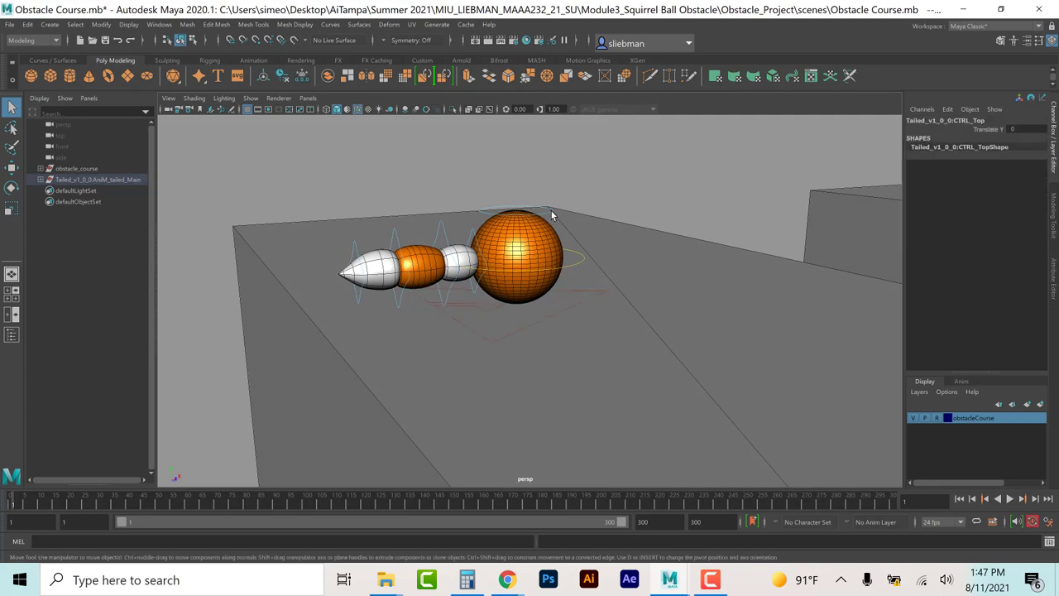
pyautogui.press('w')
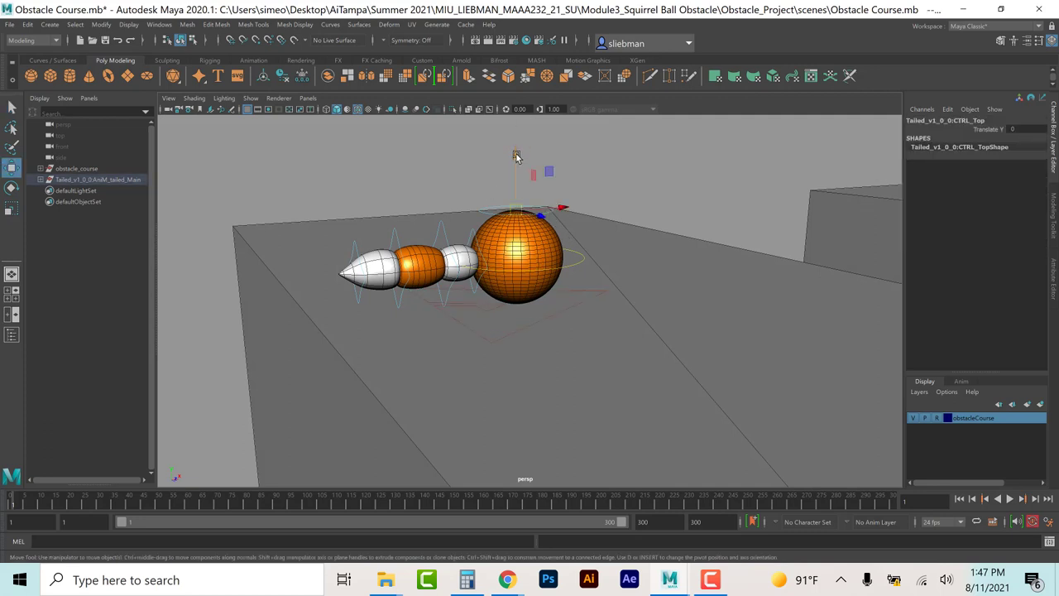
pyautogui.moveTo(516, 157)
pyautogui.mouseDown()
pyautogui.moveTo(515, 173)
pyautogui.moveTo(518, 149)
pyautogui.moveTo(520, 186)
pyautogui.moveTo(528, 147)
pyautogui.mouseUp()
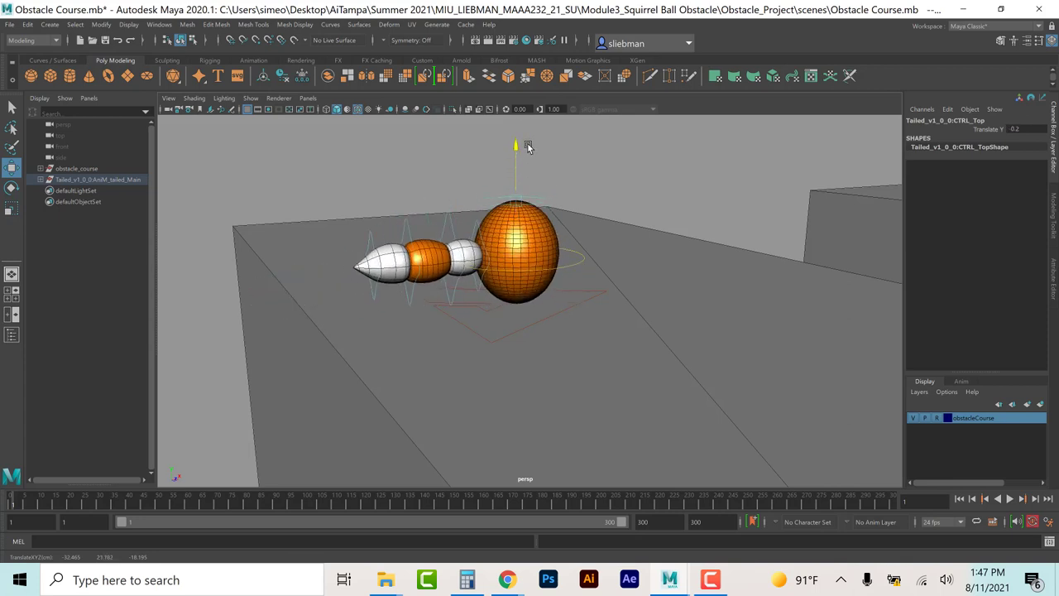
pyautogui.hotkey('ctrl', 'z')
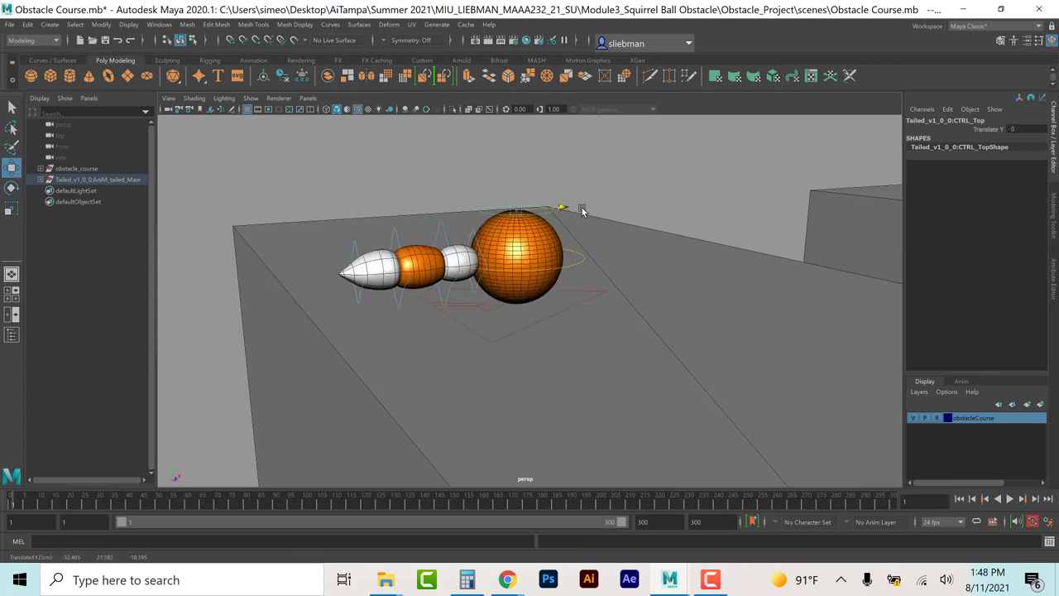
pyautogui.click(555, 210)
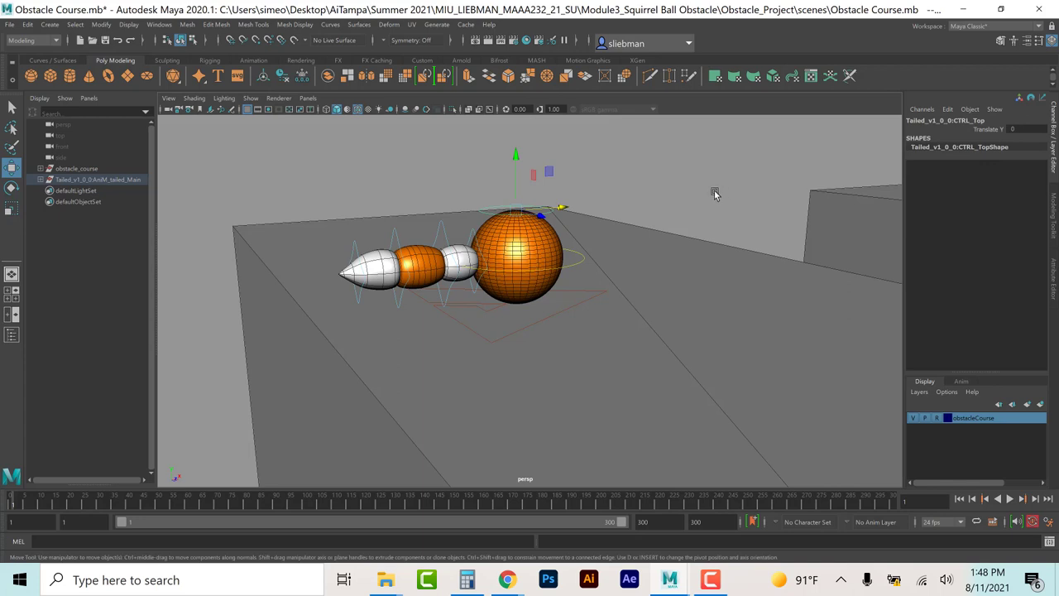
pyautogui.press('e')
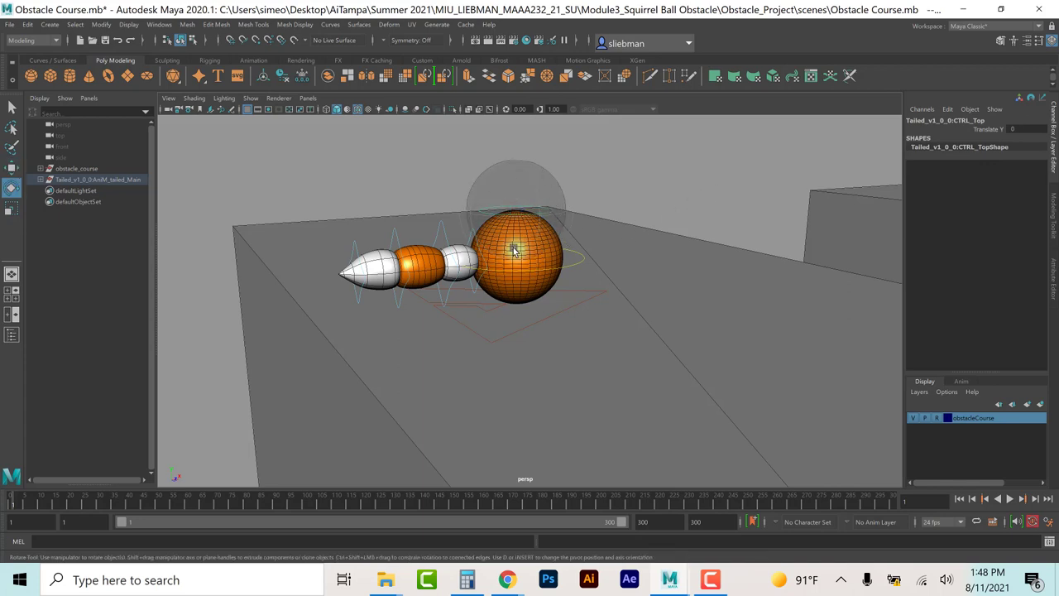
pyautogui.click(572, 263)
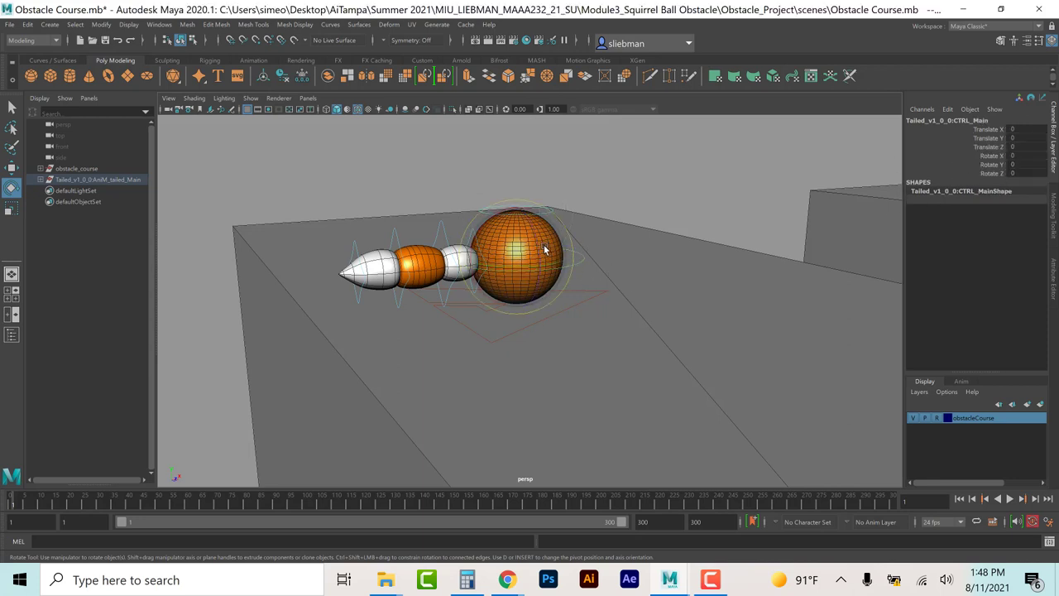
pyautogui.moveTo(542, 236)
pyautogui.mouseDown()
pyautogui.moveTo(530, 240)
pyautogui.moveTo(548, 264)
pyautogui.moveTo(530, 196)
pyautogui.moveTo(539, 250)
pyautogui.mouseUp()
pyautogui.hotkey('ctrl', 'z')
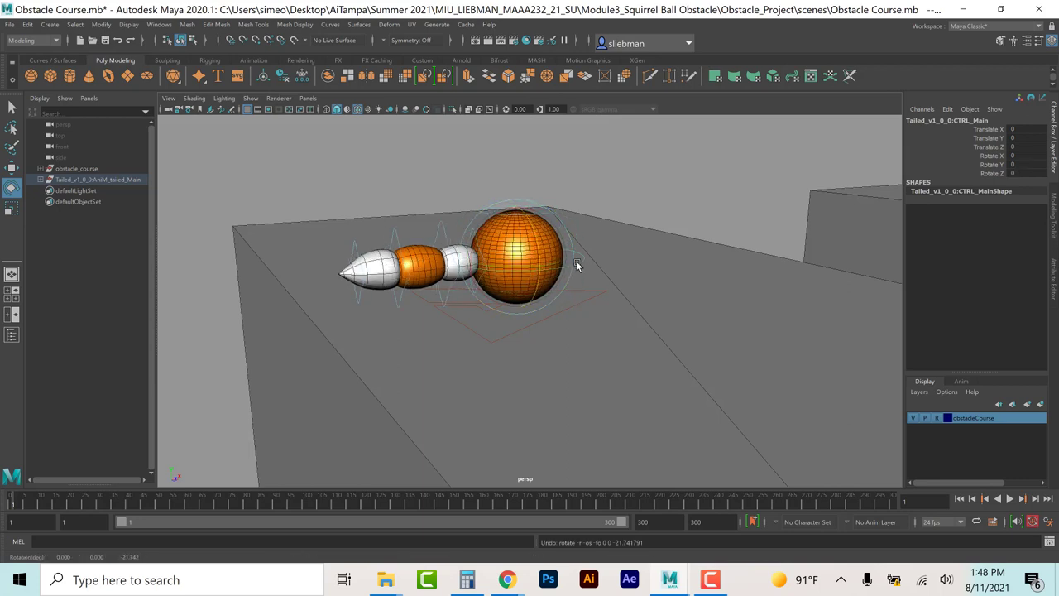
pyautogui.press('w')
pyautogui.moveTo(515, 205)
pyautogui.mouseDown()
pyautogui.moveTo(513, 165)
pyautogui.moveTo(517, 201)
pyautogui.mouseUp()
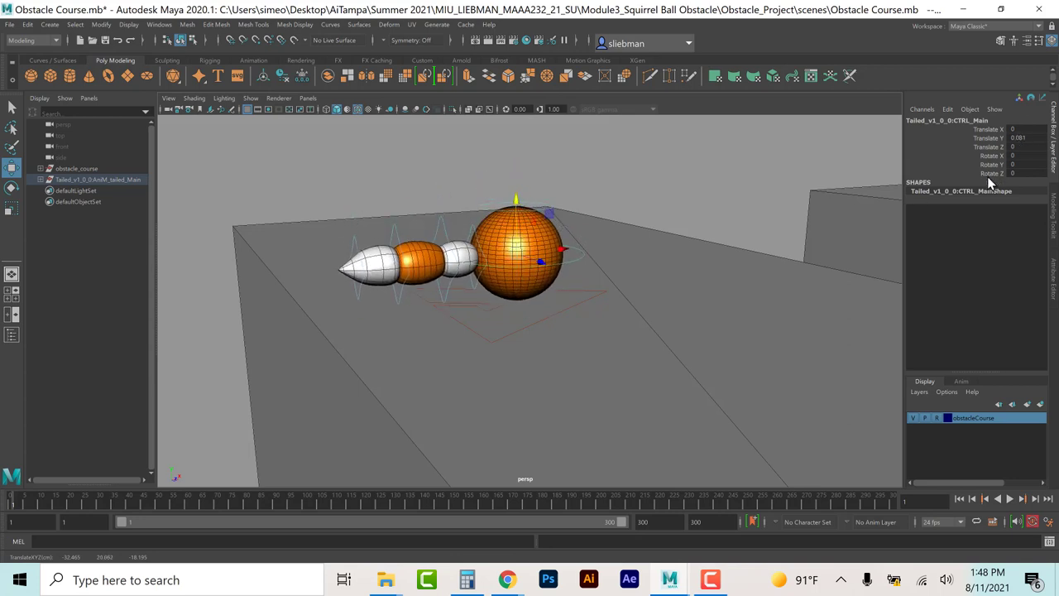
pyautogui.hotkey('ctrl', 'z')
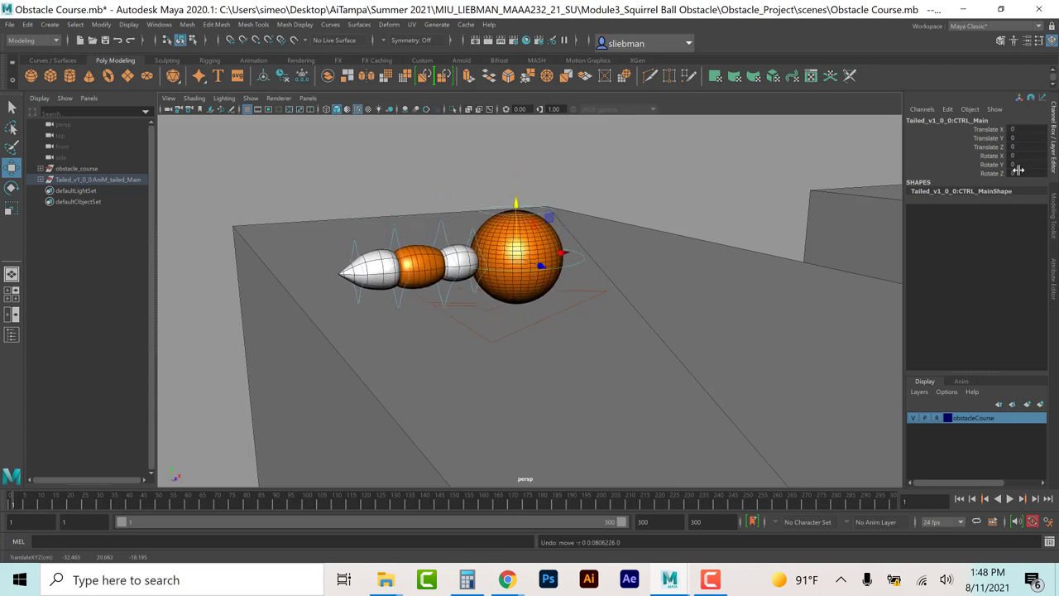
pyautogui.moveTo(512, 203); pyautogui.dragTo(515, 120)
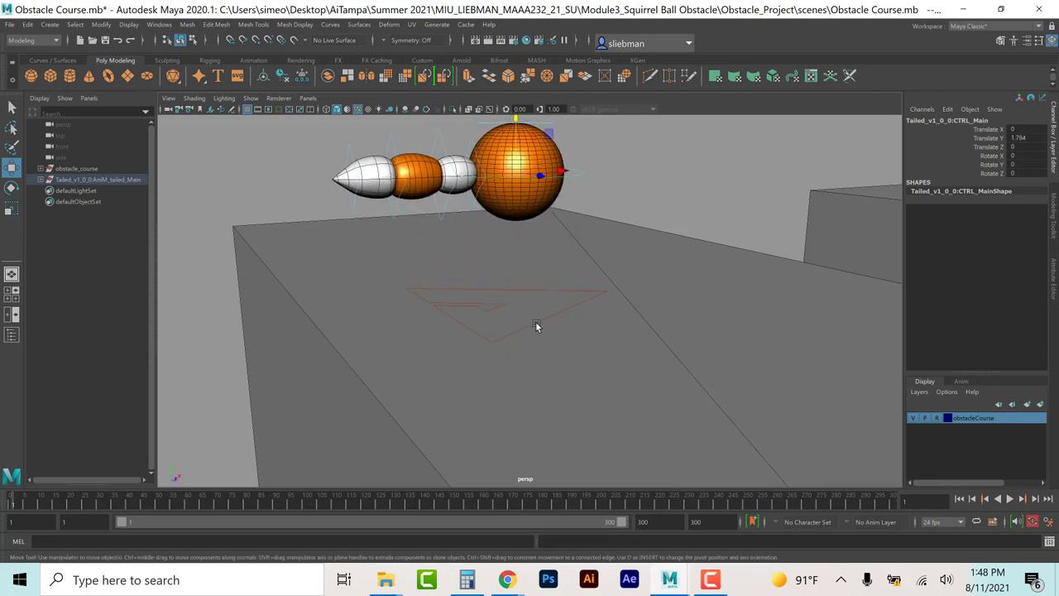
pyautogui.doubleClick(1030, 136)
pyautogui.write('0')
pyautogui.press('Return')
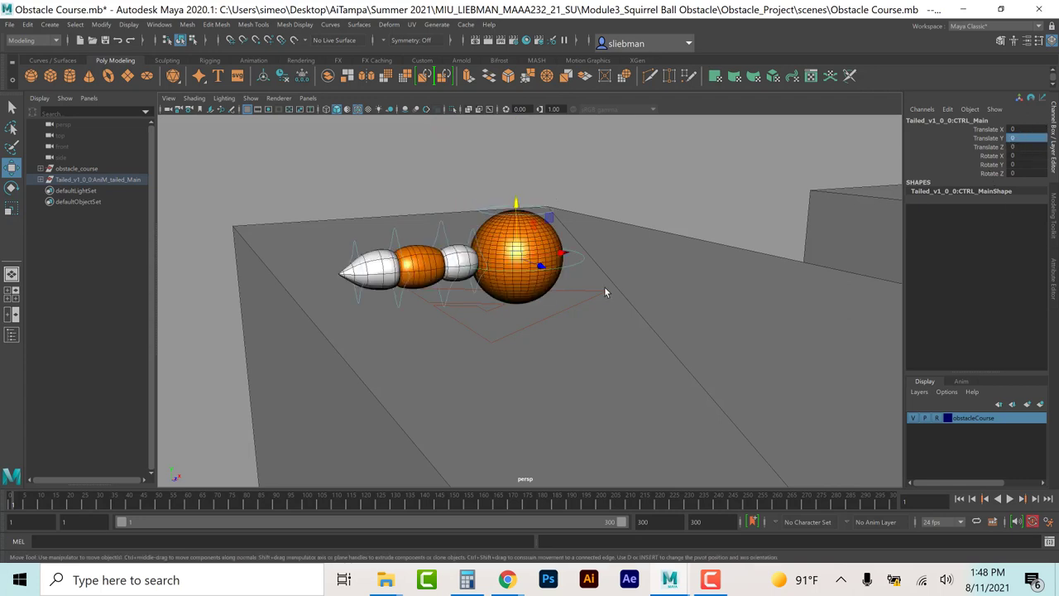
pyautogui.press('r')
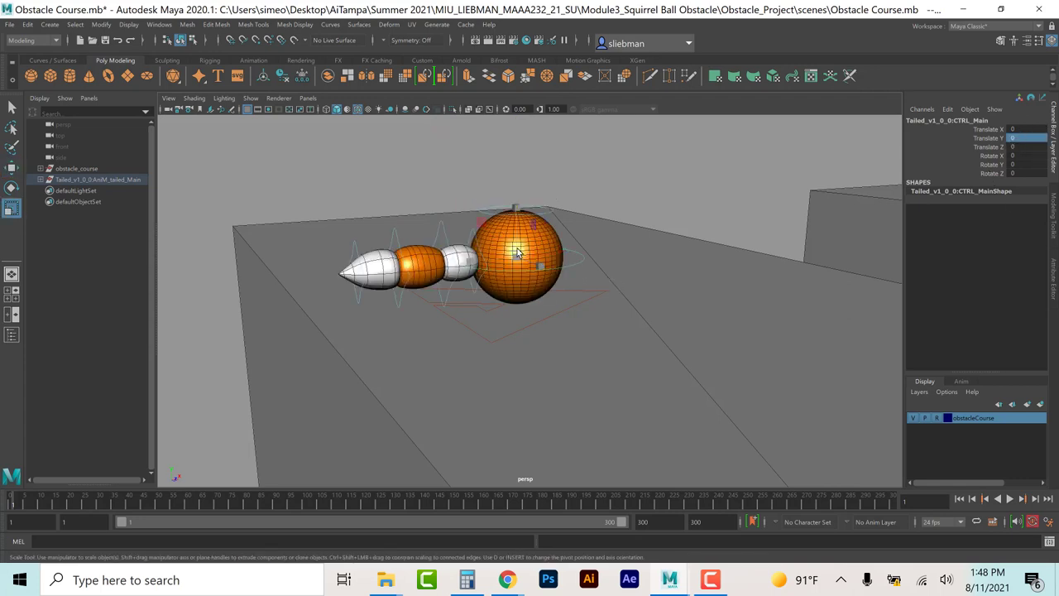
pyautogui.click(516, 259)
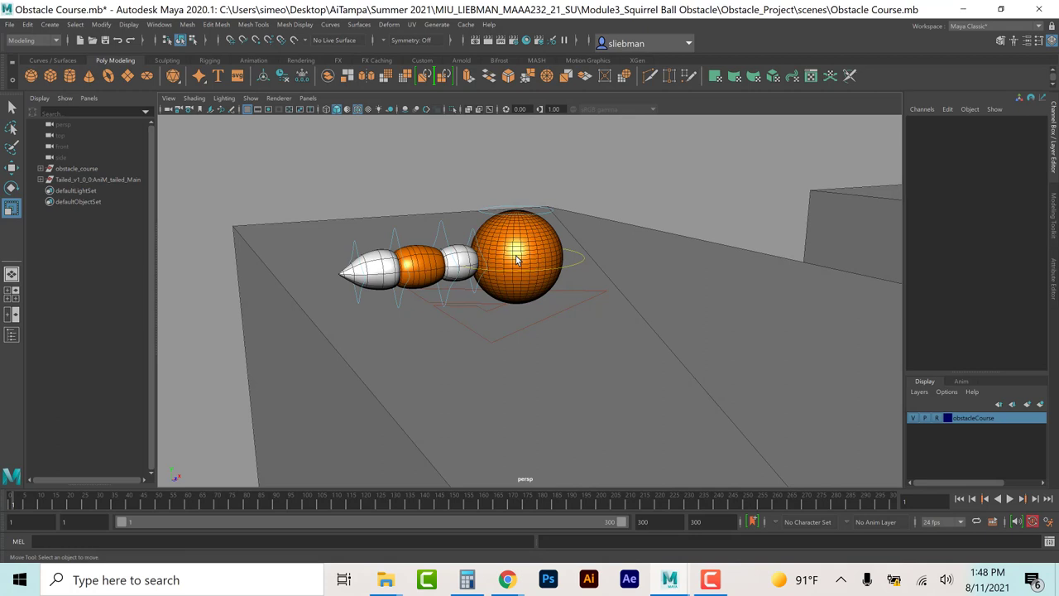
pyautogui.press('w')
pyautogui.click(520, 270)
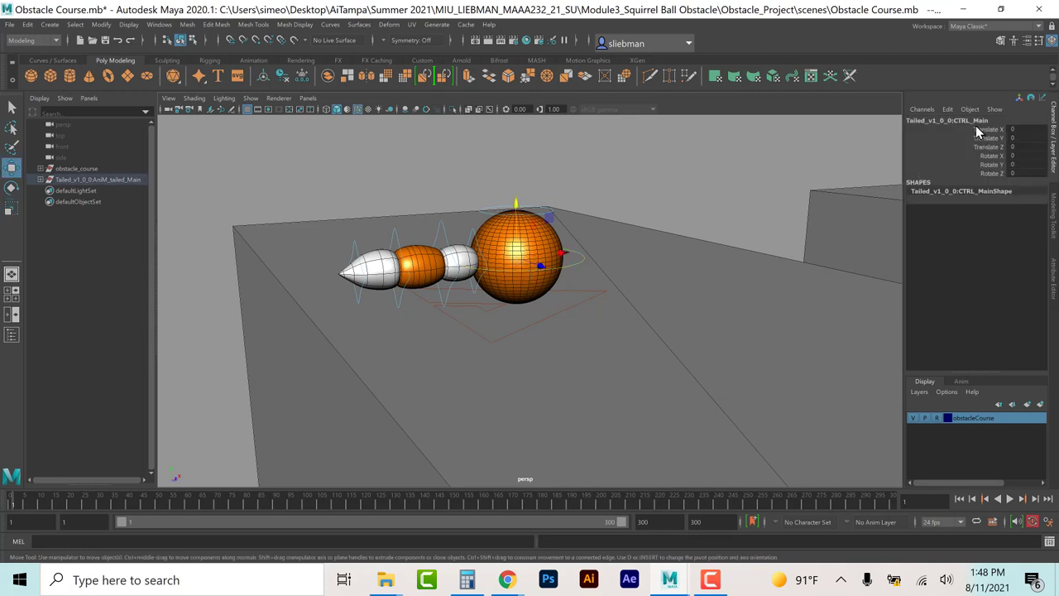
pyautogui.click(534, 326)
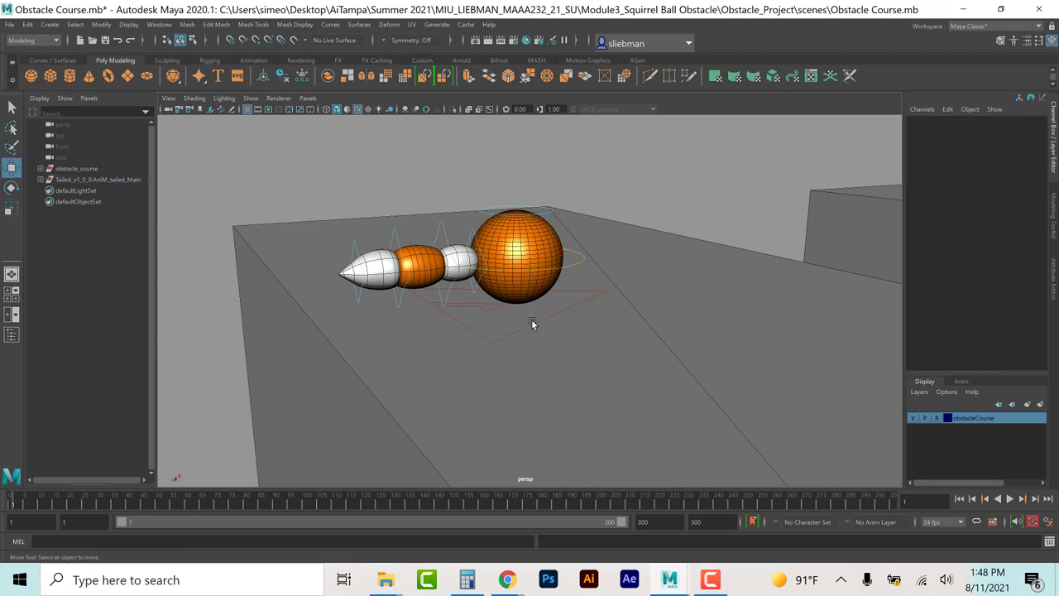
pyautogui.click(527, 326)
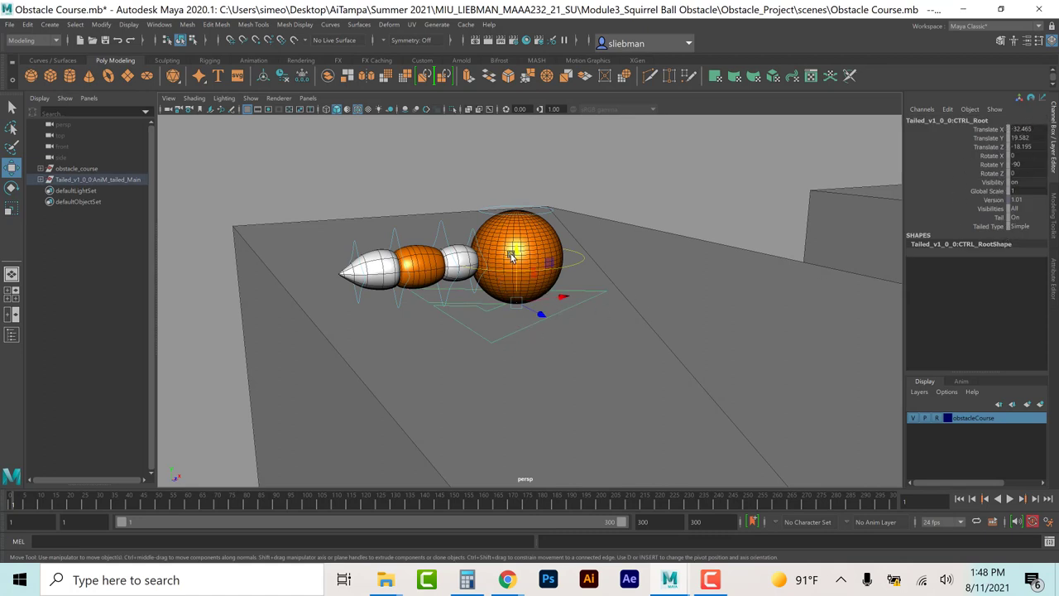
pyautogui.click(1026, 129)
pyautogui.click(1026, 146)
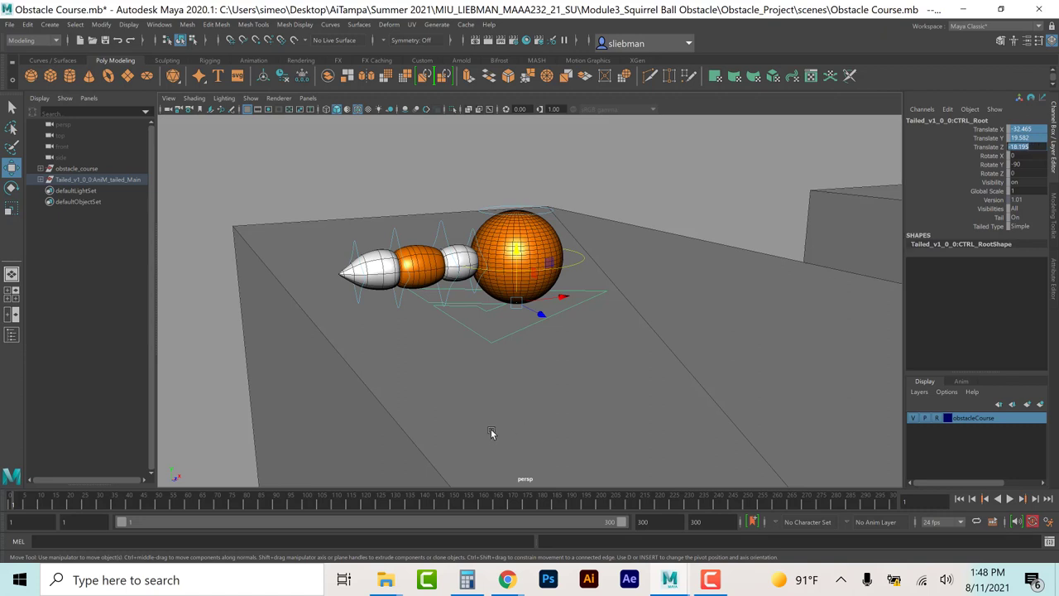
pyautogui.click(1023, 164)
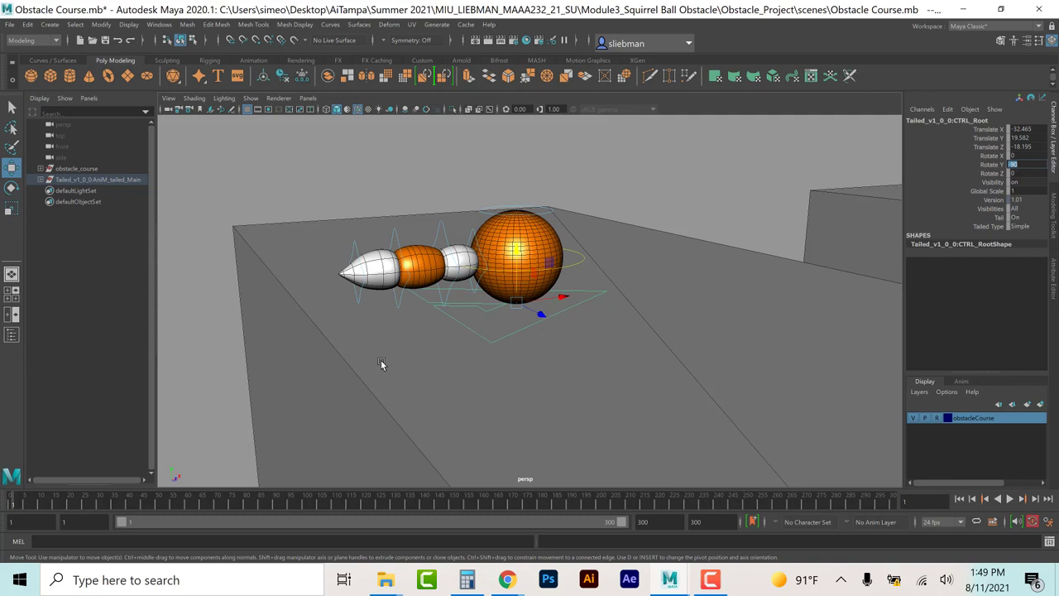
# Step: Select the tail controls CTRL_kuyruk_02, CTRL_kuyruk_03 and the tail-tip control CTRL_kuyruk_04
pyautogui.click(473, 230)
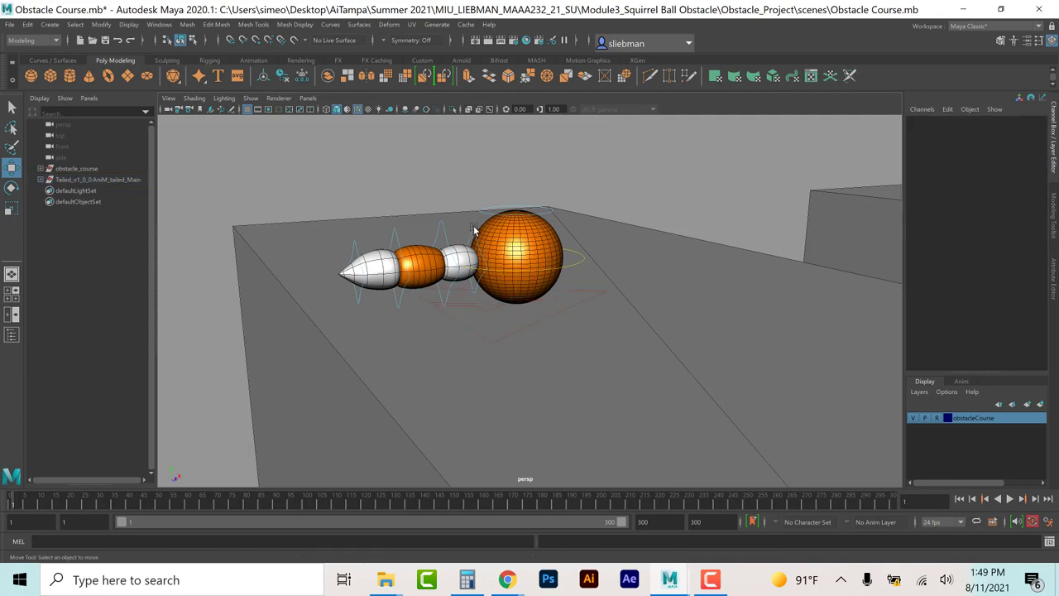
pyautogui.click(468, 218)
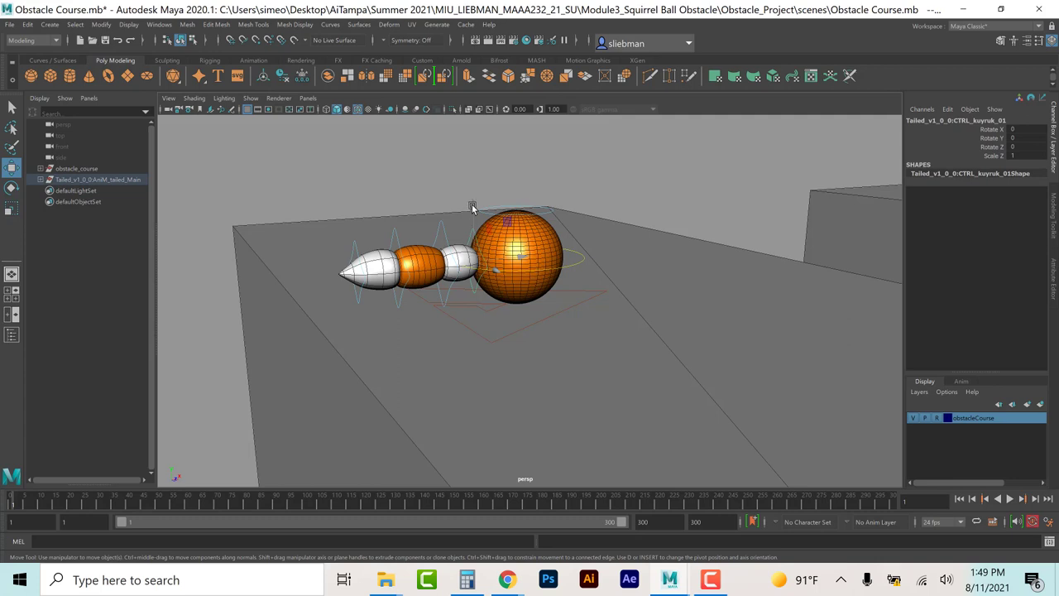
pyautogui.click(441, 228)
pyautogui.click(441, 228)
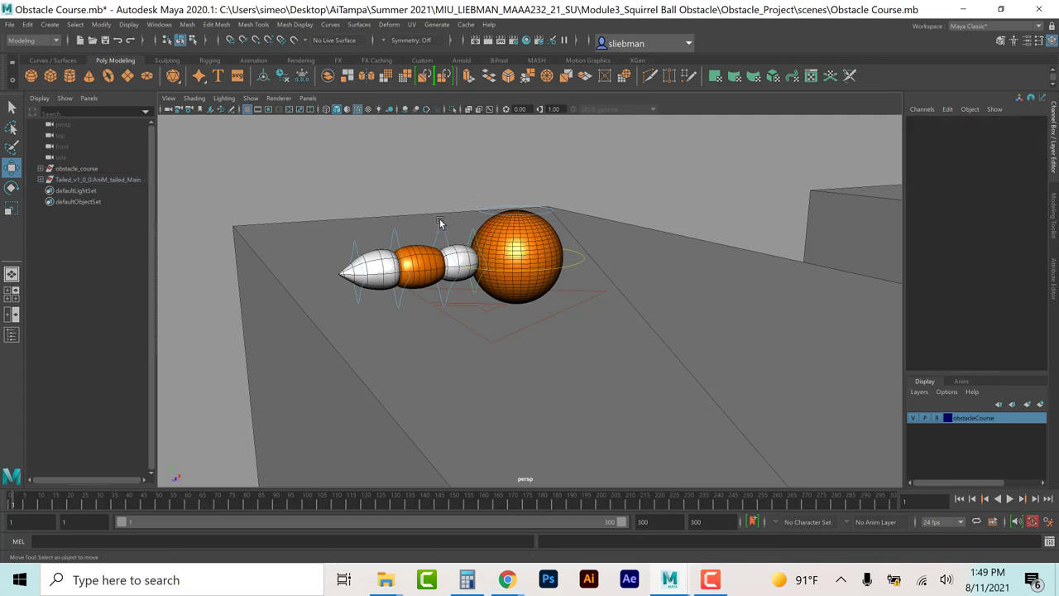
pyautogui.click(440, 226)
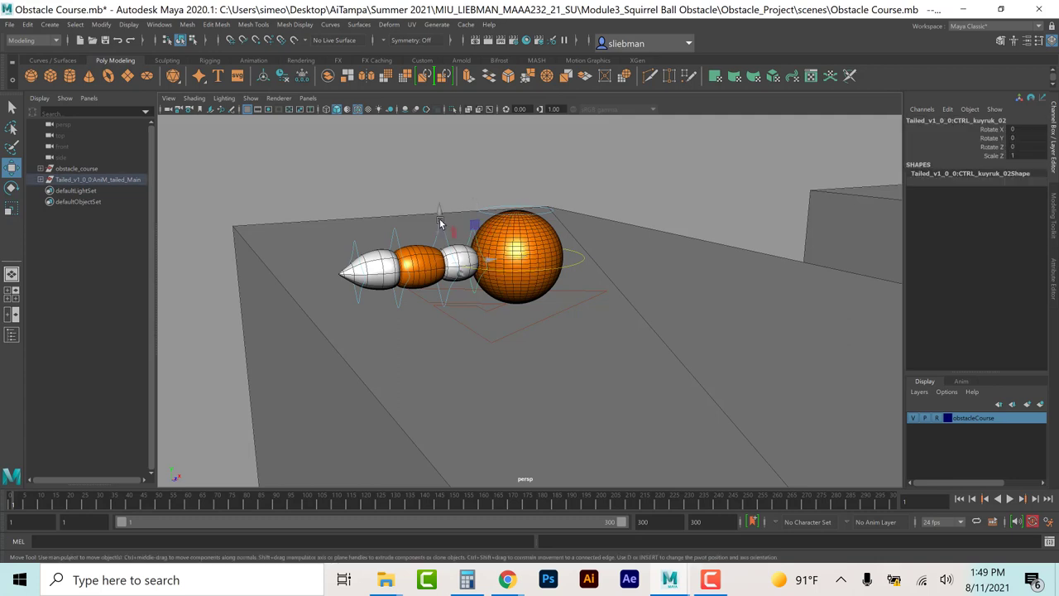
pyautogui.click(394, 231)
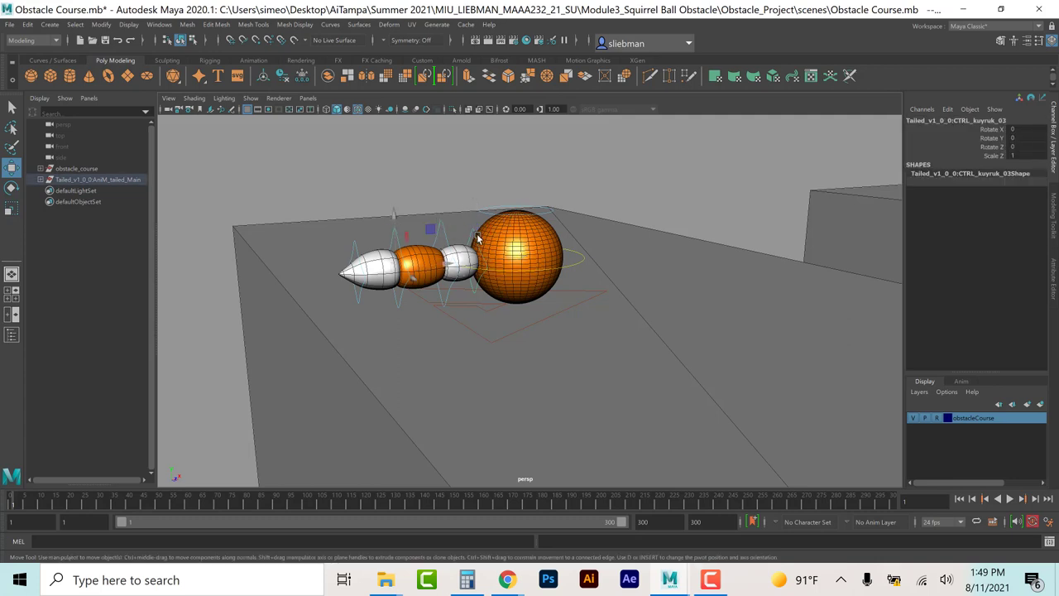
pyautogui.click(354, 247)
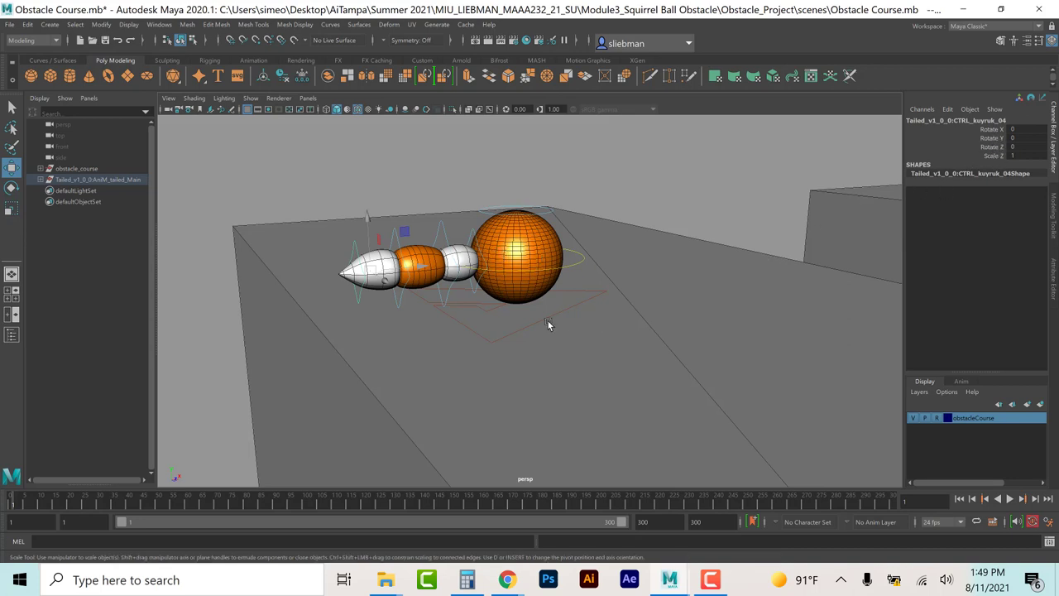
# Step: Try scaling the tail control and undo it, then rotate CTRL_kuyruk_04 about X to bend the tip
pyautogui.press('r')
pyautogui.moveTo(316, 275); pyautogui.dragTo(221, 295)
pyautogui.moveTo(368, 295); pyautogui.dragTo(159, 293)
pyautogui.hotkey('ctrl', 'z')
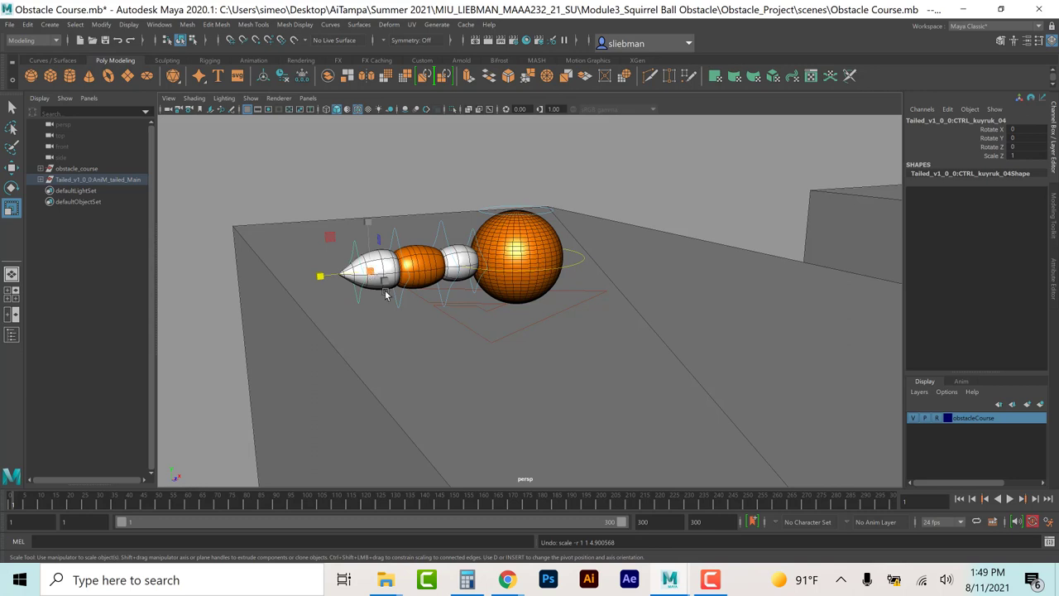
pyautogui.press('e')
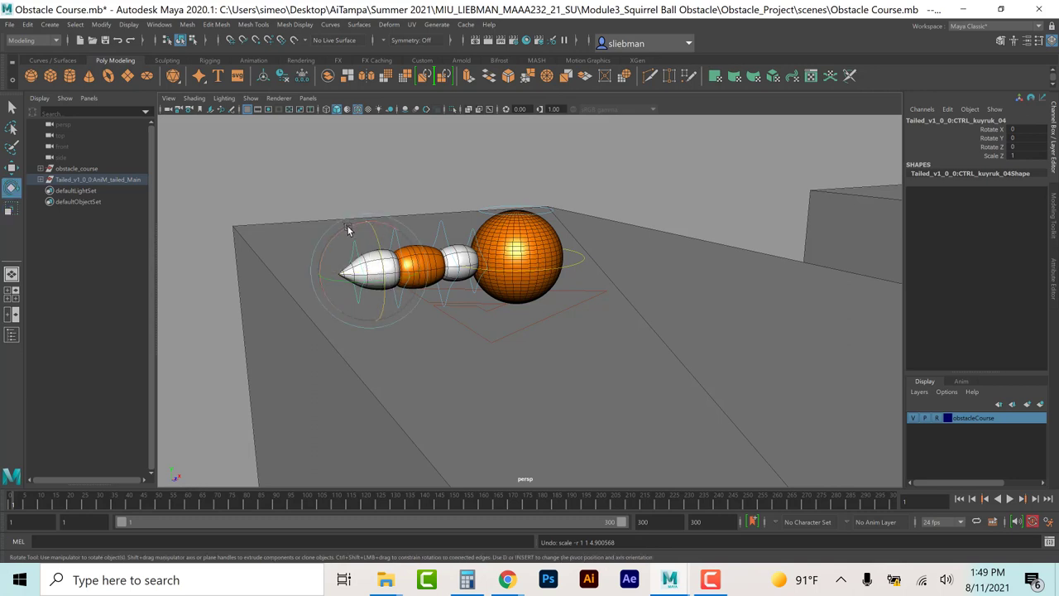
pyautogui.moveTo(348, 226); pyautogui.dragTo(324, 232)
# Step: Undo the rotation on CTRL_kuyruk_04 with Ctrl+Z
pyautogui.hotkey('ctrl', 'z')
pyautogui.click(455, 235)
pyautogui.moveTo(455, 235); pyautogui.dragTo(498, 147)
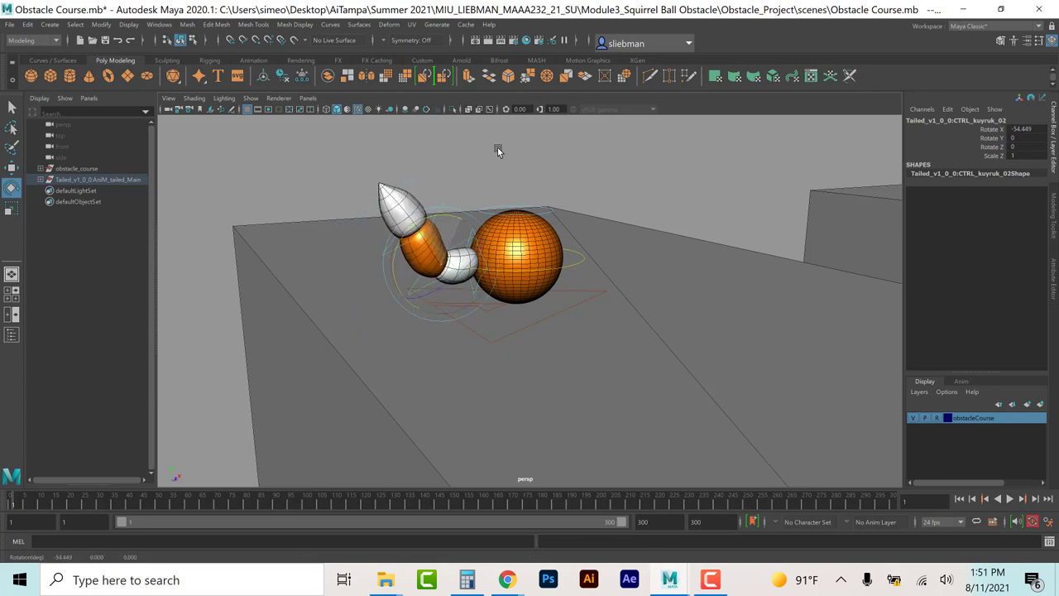
pyautogui.hotkey('ctrl', 'z')
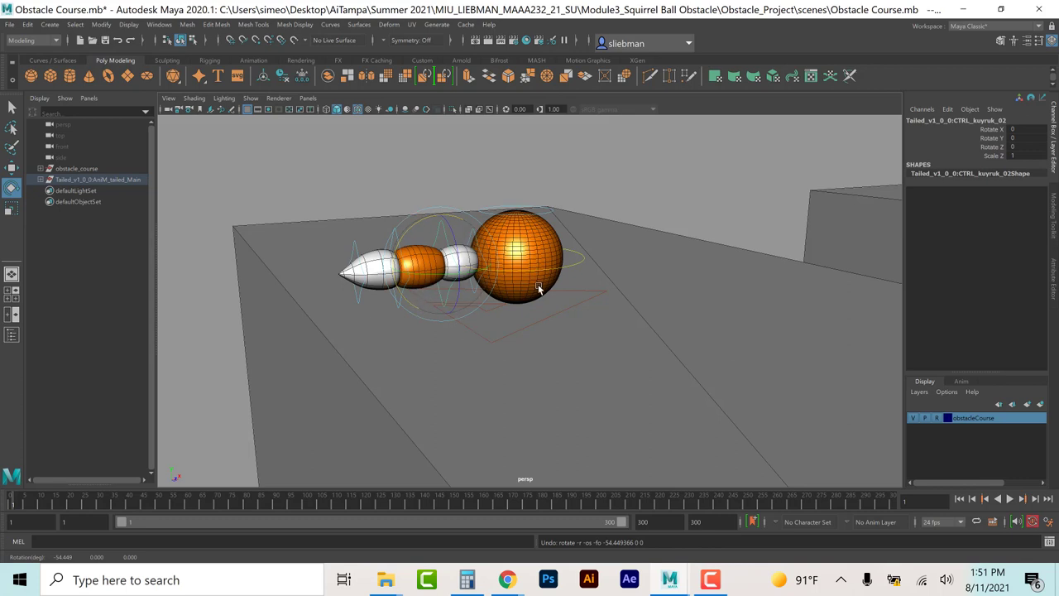
pyautogui.click(560, 272)
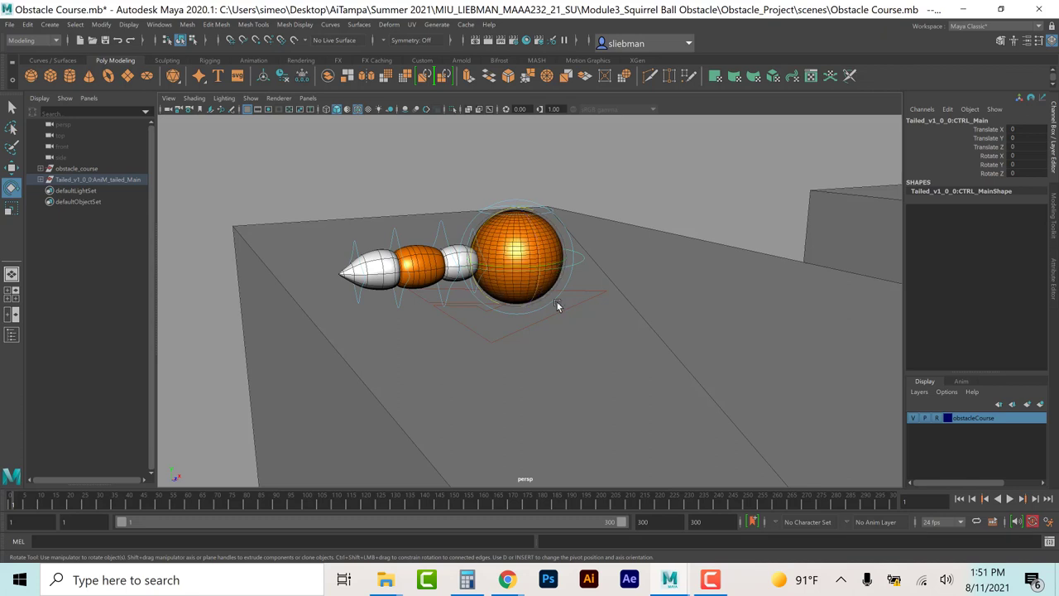
# Step: Clear the selection, dolly the perspective camera closer, and switch to the Four Panes layout
pyautogui.click(643, 206)
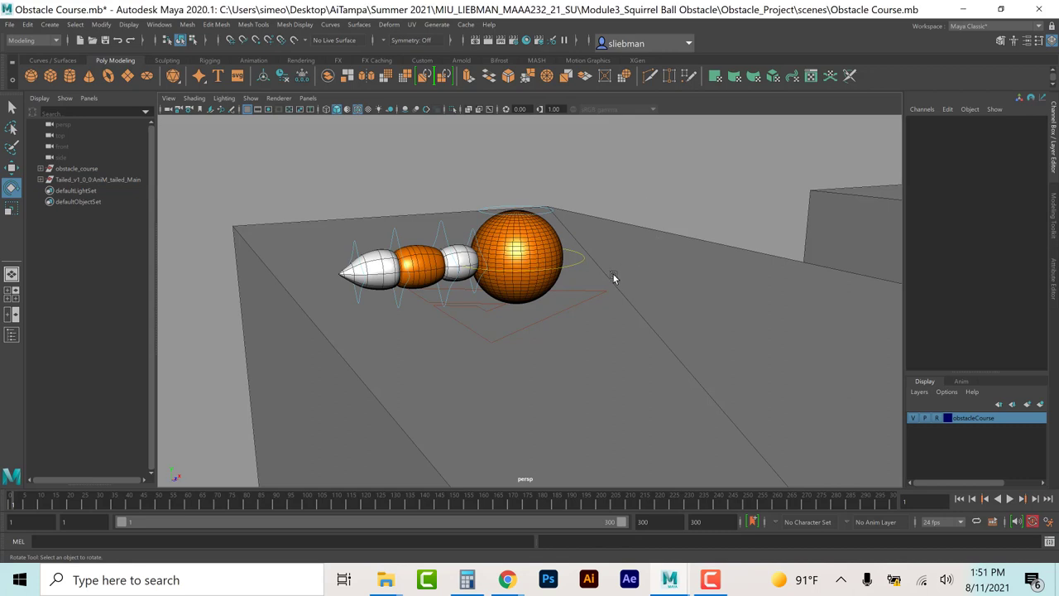
pyautogui.scroll(-2, 614, 284)
pyautogui.scroll(3, 620, 291)
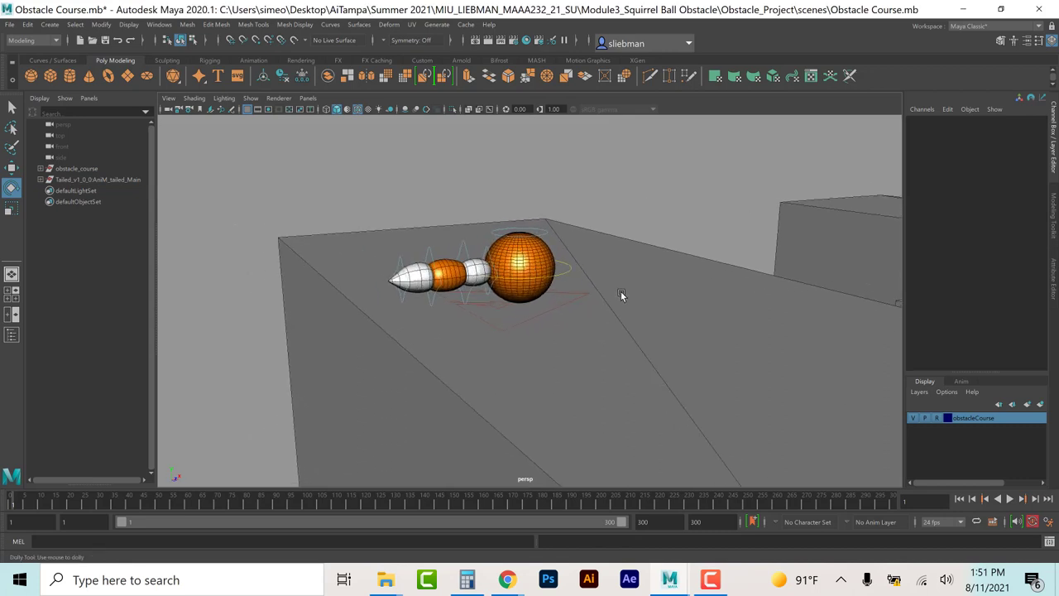
pyautogui.keyDown('alt'); pyautogui.moveTo(621, 290); pyautogui.dragTo(627, 294, button='middle'); pyautogui.keyUp('alt')
pyautogui.scroll(-2, 629, 297)
pyautogui.scroll(1, 626, 296)
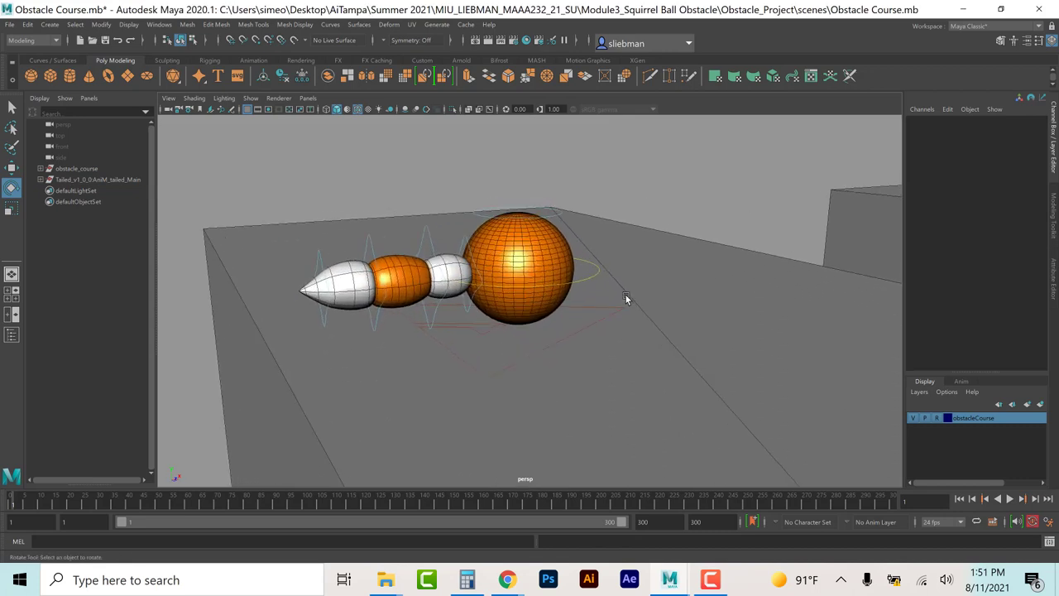
pyautogui.press('space')
pyautogui.press('space')
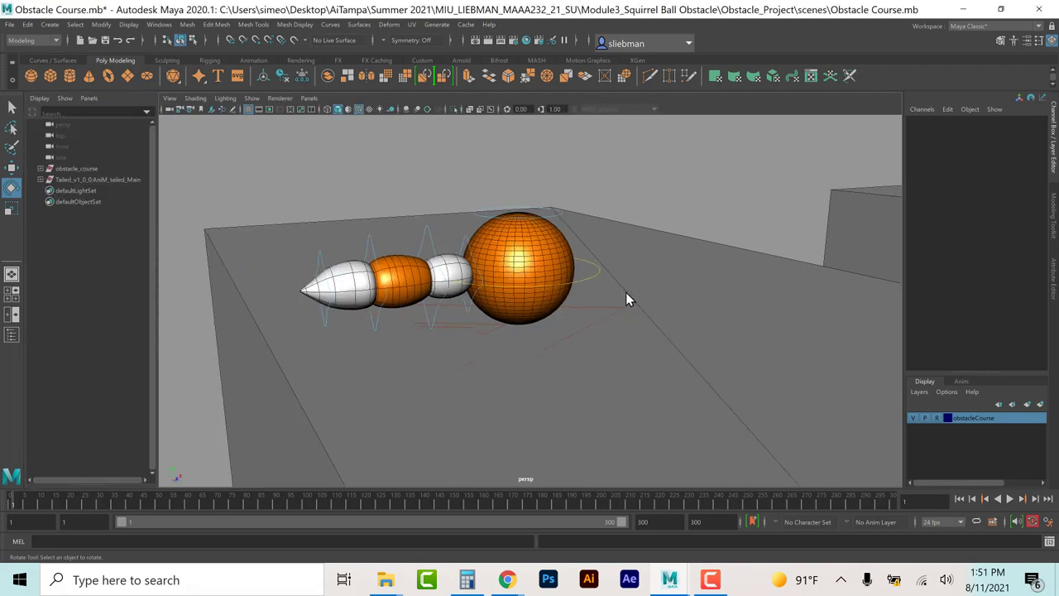
pyautogui.click(308, 99)
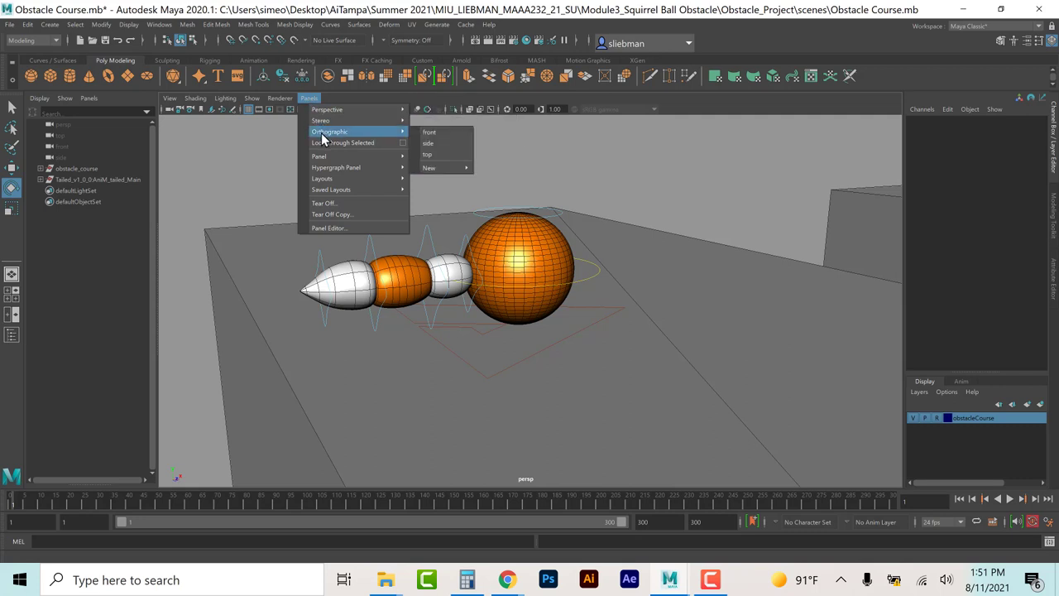
pyautogui.moveTo(323, 161)
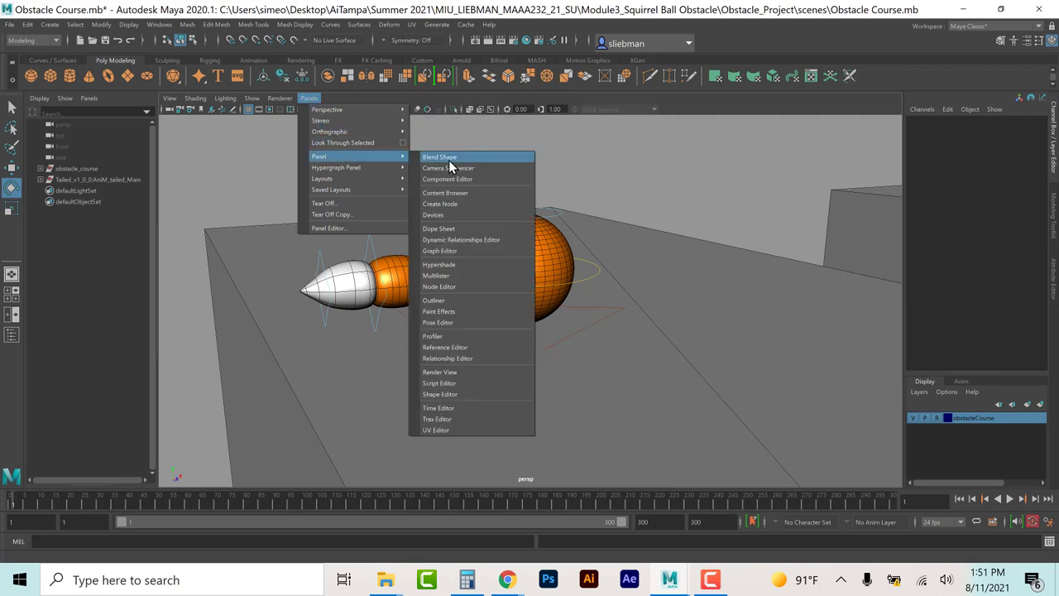
pyautogui.moveTo(393, 172)
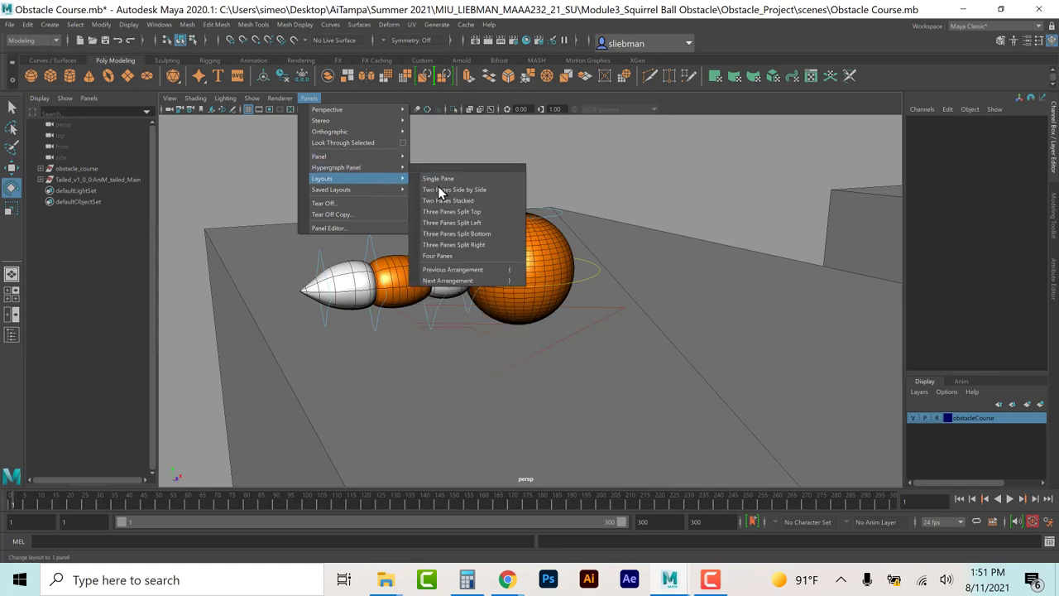
pyautogui.click(439, 256)
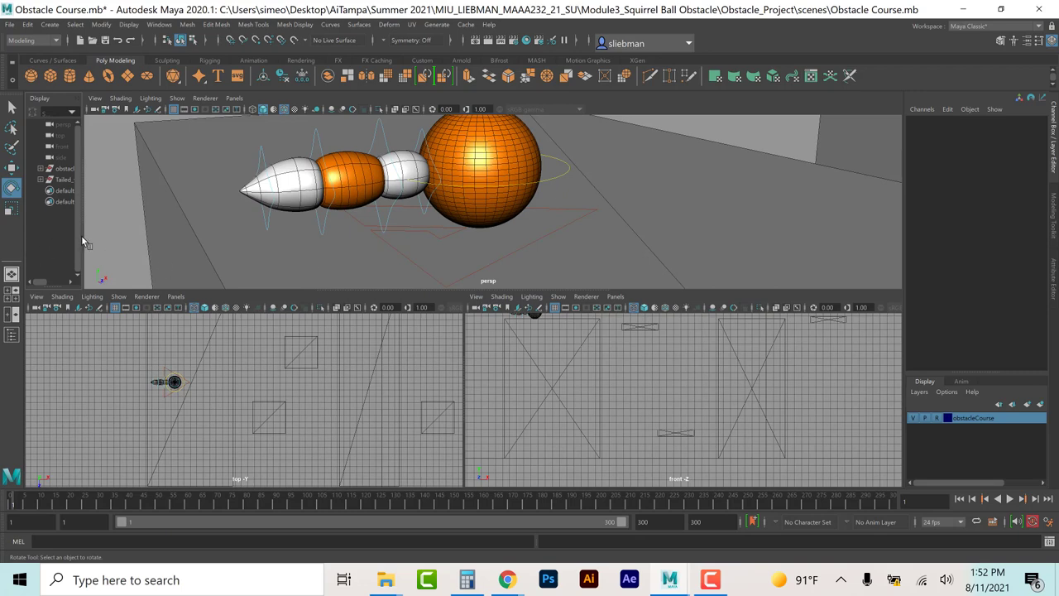
# Step: Widen the top-left pane and set it to the orthographic side view
pyautogui.moveTo(83, 235); pyautogui.dragTo(296, 235)
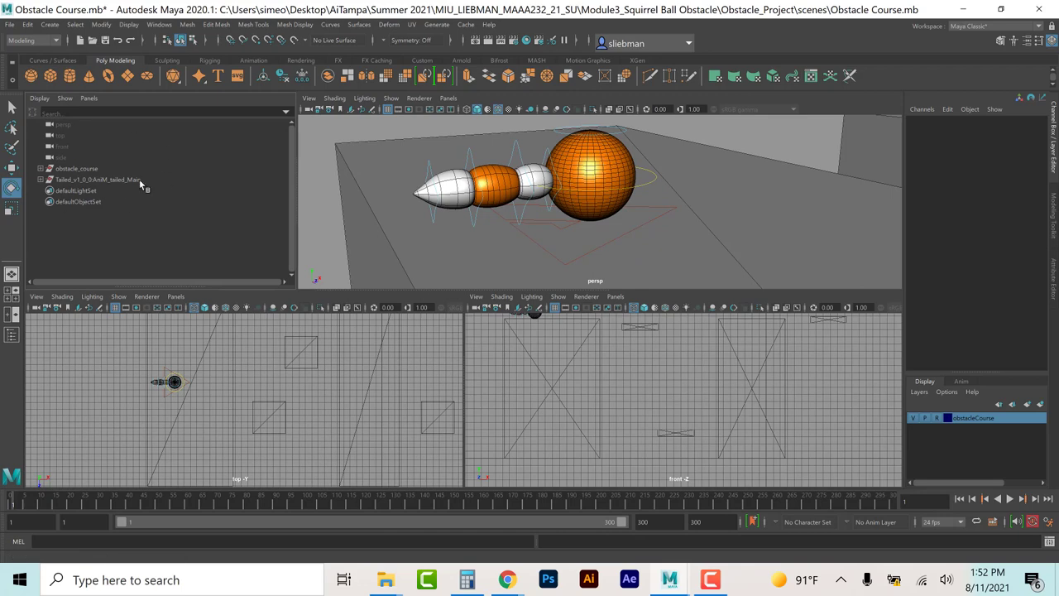
pyautogui.click(91, 99)
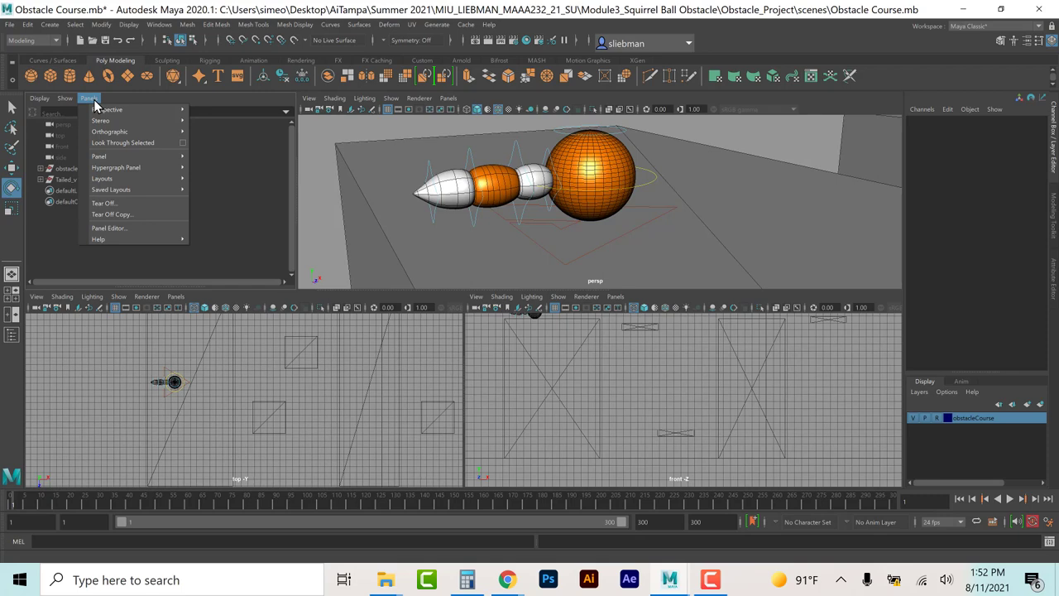
pyautogui.moveTo(98, 113)
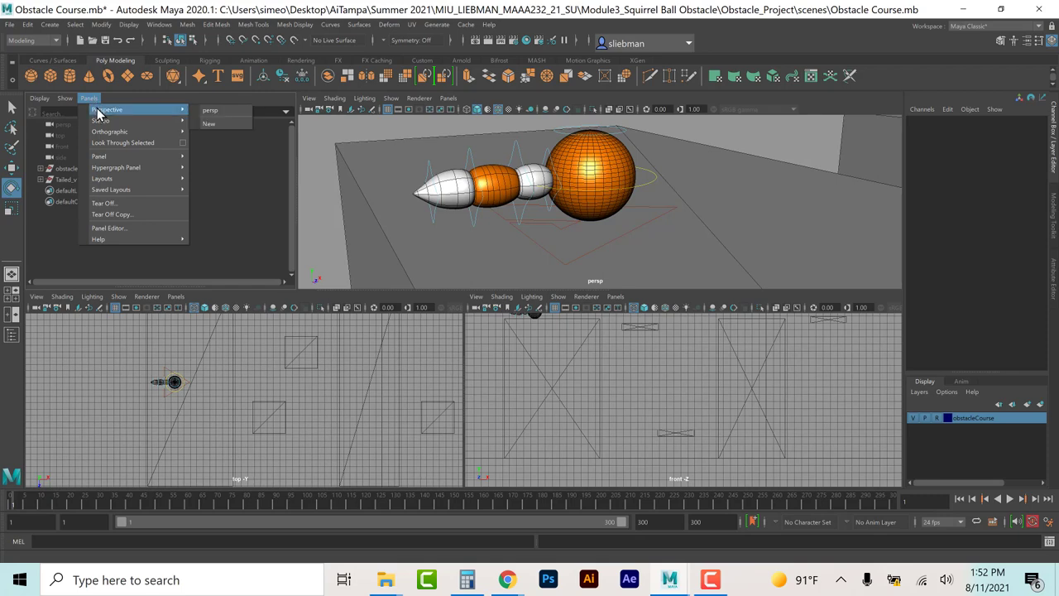
pyautogui.moveTo(114, 132)
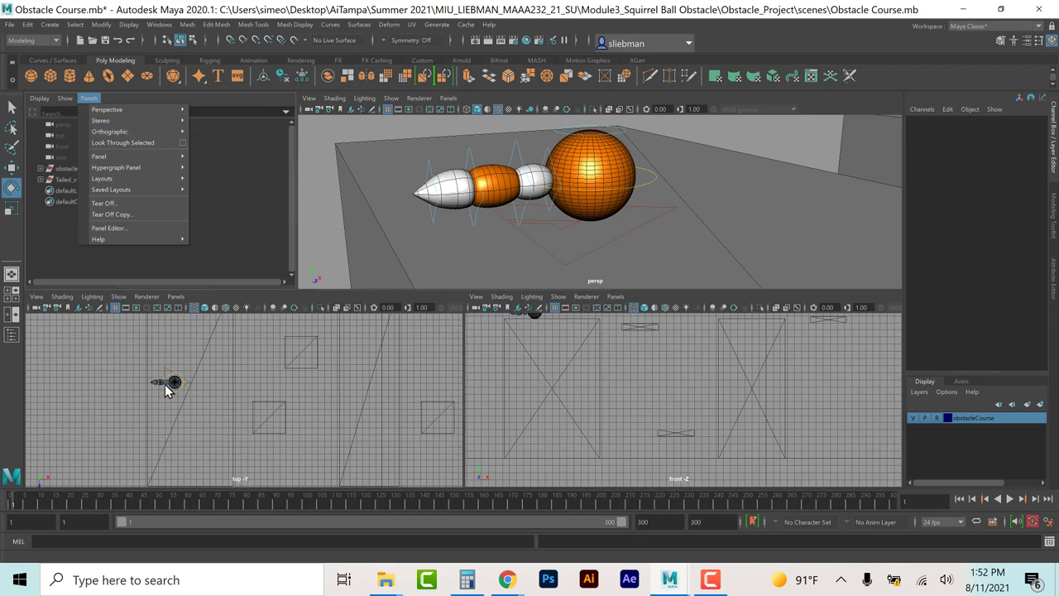
pyautogui.moveTo(101, 197)
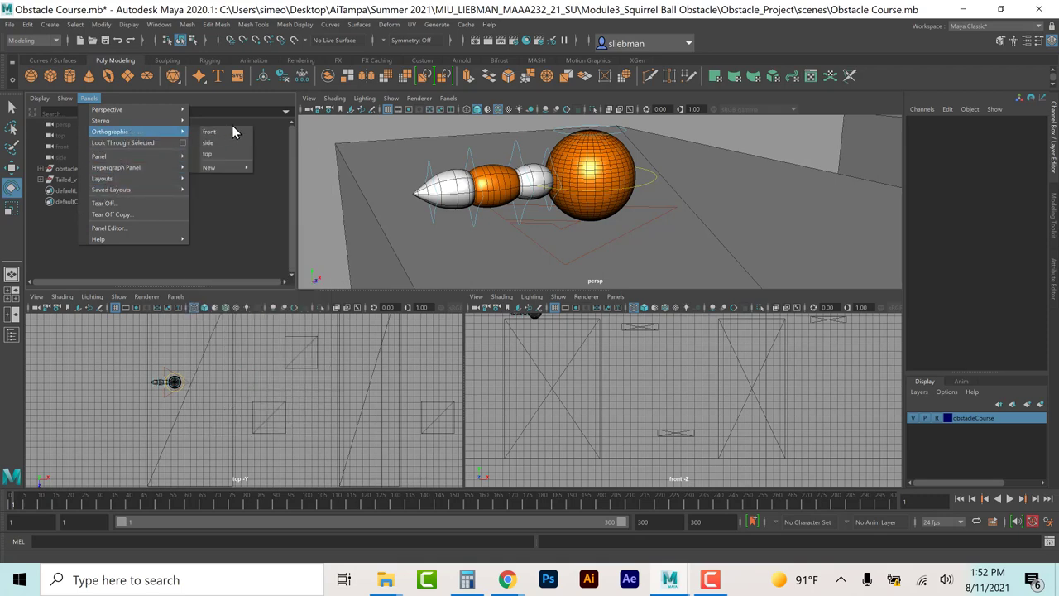
pyautogui.click(227, 144)
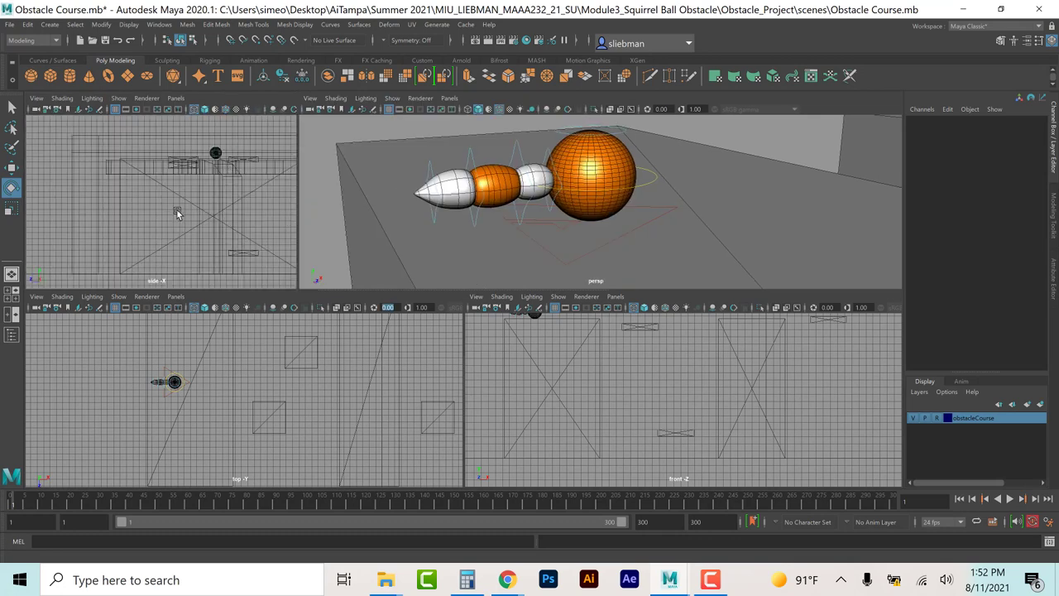
# Step: Turn on textured shading (6), reangle the perspective camera, and widen the side view pane
pyautogui.press('6')
pyautogui.press('6')
pyautogui.press('6')
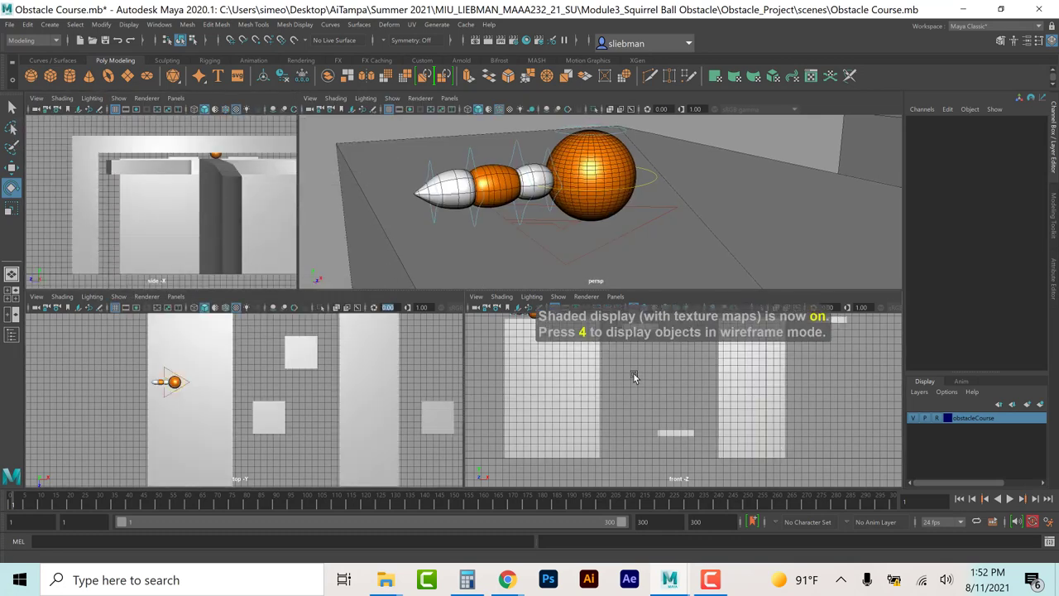
pyautogui.press('6')
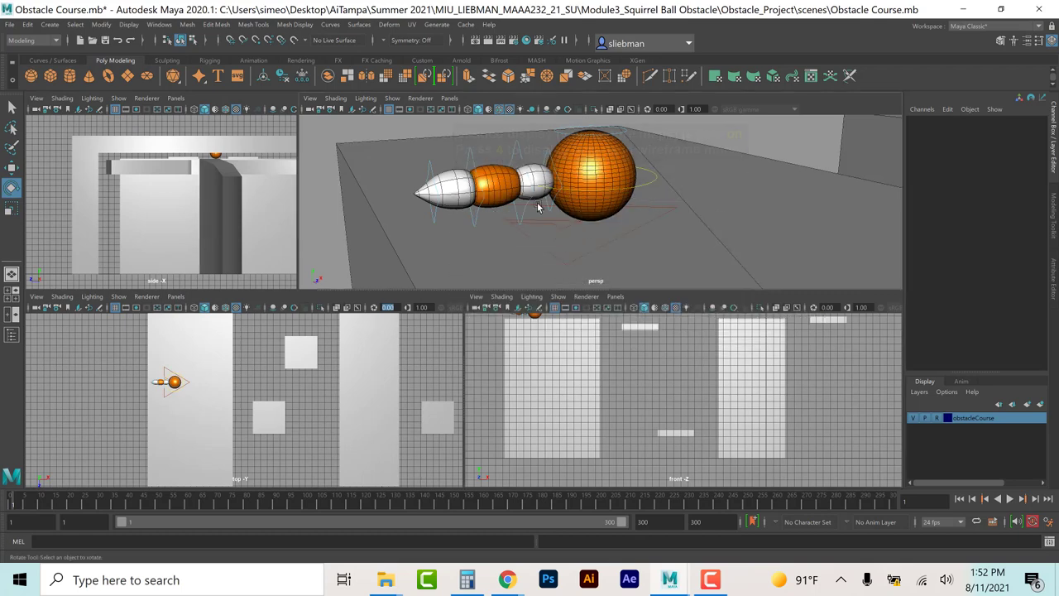
pyautogui.scroll(-3, 538, 207)
pyautogui.keyDown('alt'); pyautogui.moveTo(537, 207); pyautogui.dragTo(534, 218); pyautogui.keyUp('alt')
pyautogui.scroll(-2, 535, 217)
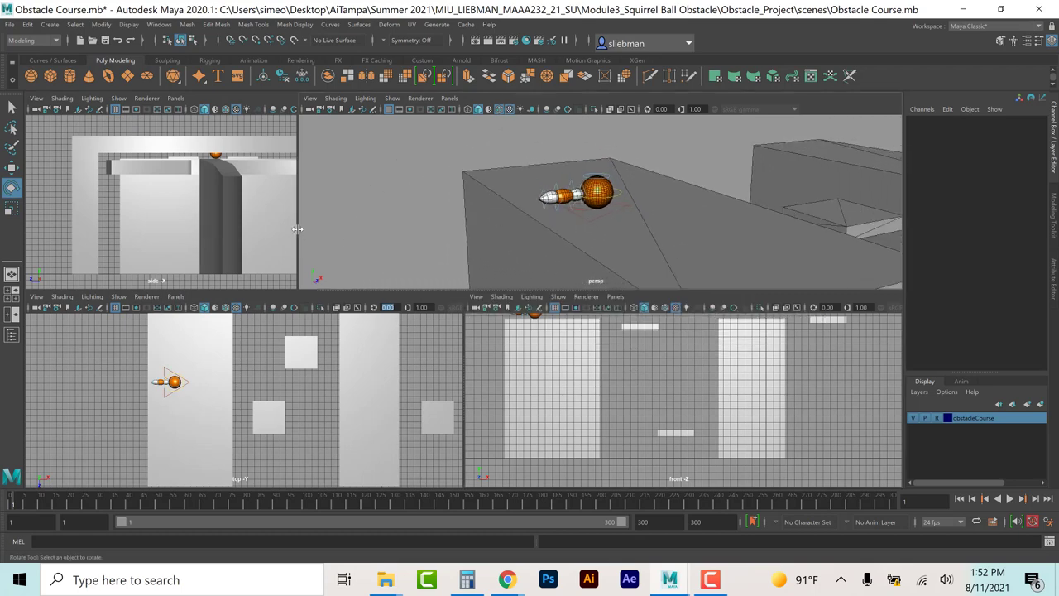
pyautogui.moveTo(297, 228); pyautogui.dragTo(454, 225)
# Step: Zoom out and pan the top and front views to frame the whole obstacle course
pyautogui.scroll(-5, 359, 209)
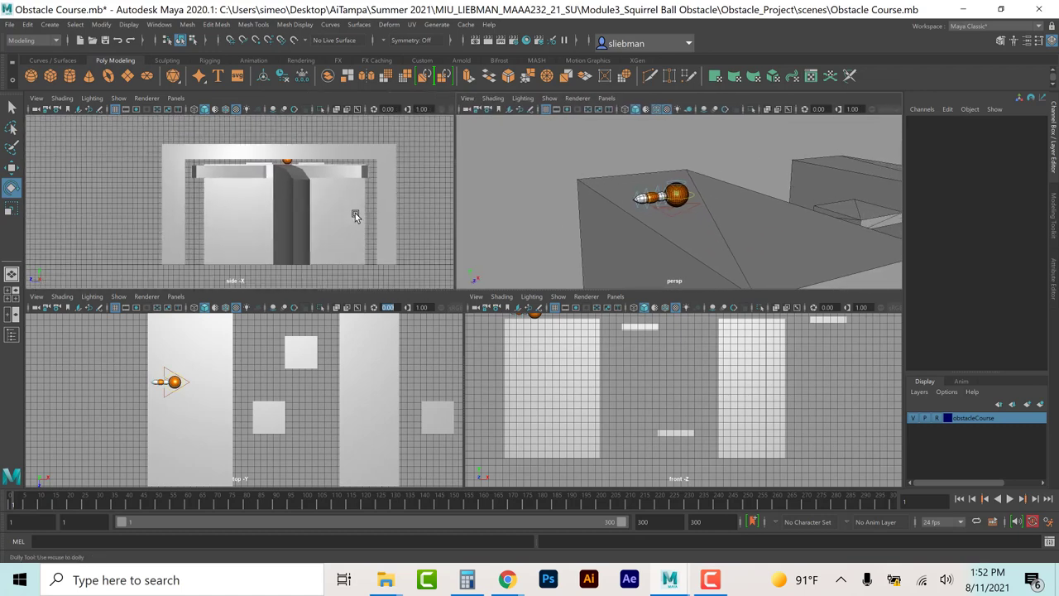
pyautogui.scroll(-2, 355, 213)
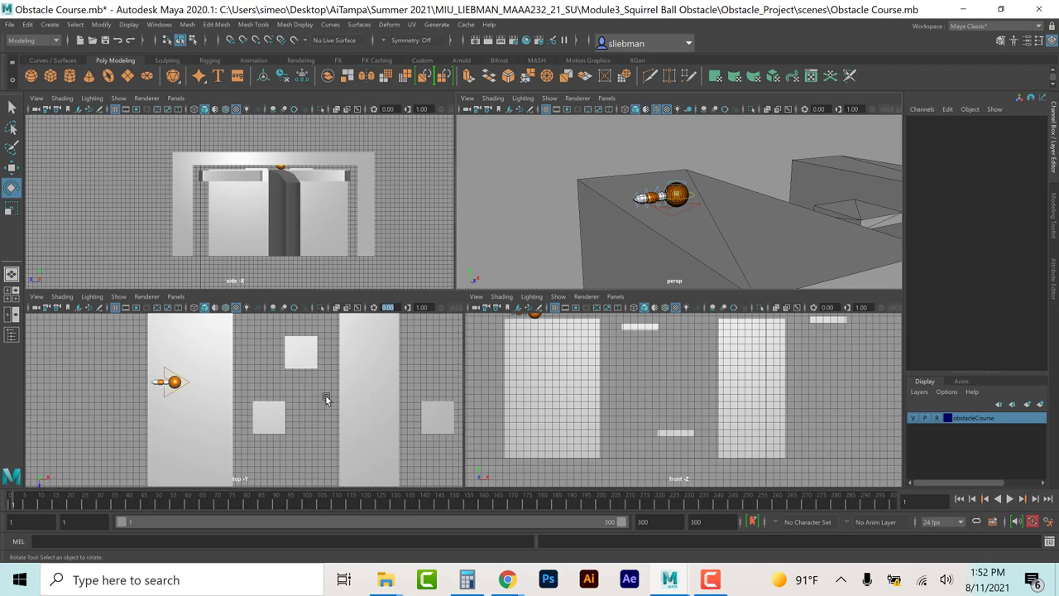
pyautogui.scroll(-4, 322, 396)
pyautogui.keyDown('alt'); pyautogui.moveTo(323, 397); pyautogui.dragTo(197, 406, button='middle'); pyautogui.keyUp('alt')
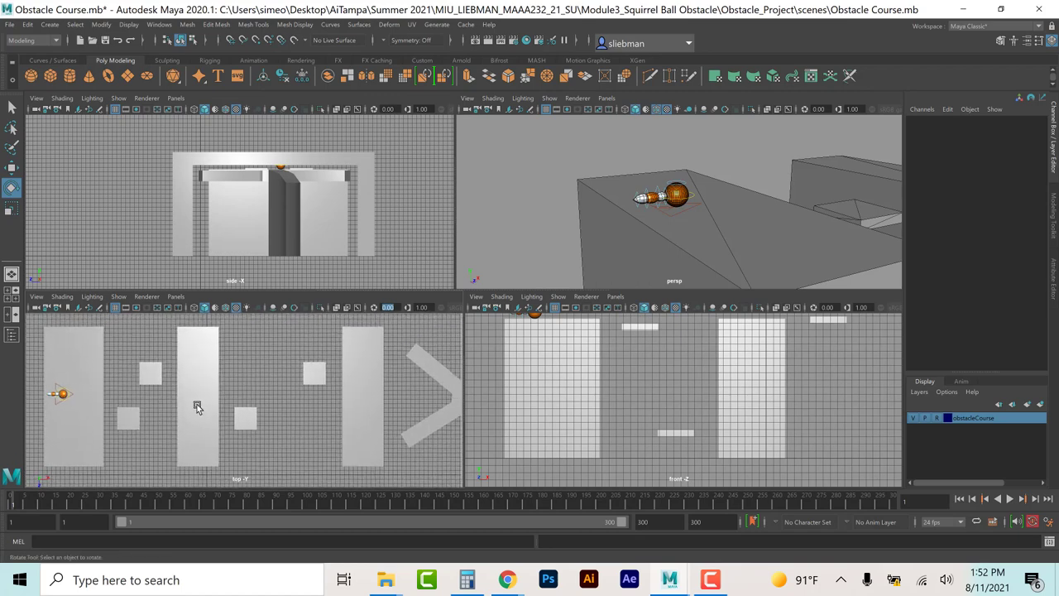
pyautogui.scroll(-1, 674, 352)
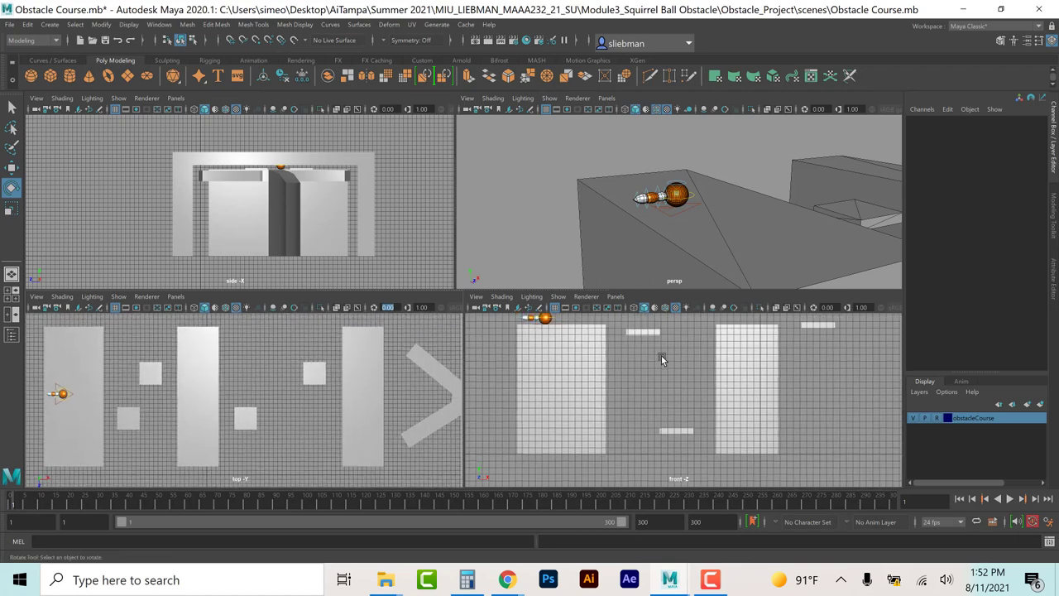
pyautogui.scroll(-1, 658, 346)
pyautogui.keyDown('alt'); pyautogui.moveTo(658, 346); pyautogui.dragTo(610, 364, button='middle'); pyautogui.keyUp('alt')
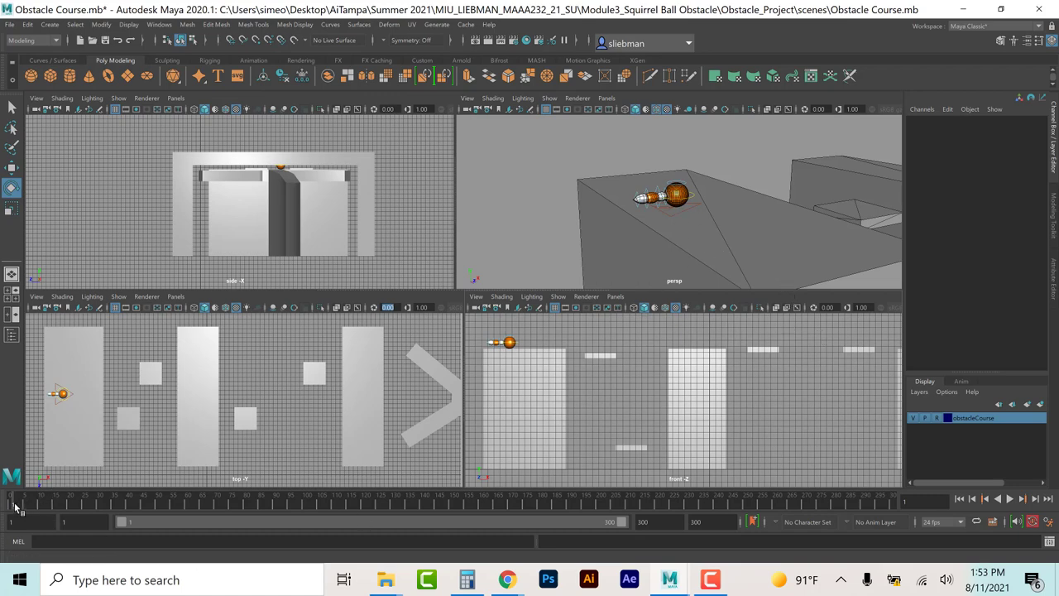
# Step: Play and stop the animation, set the timeline to frame 24, and select CTRL_Root with Move
pyautogui.hotkey('alt', 'v')
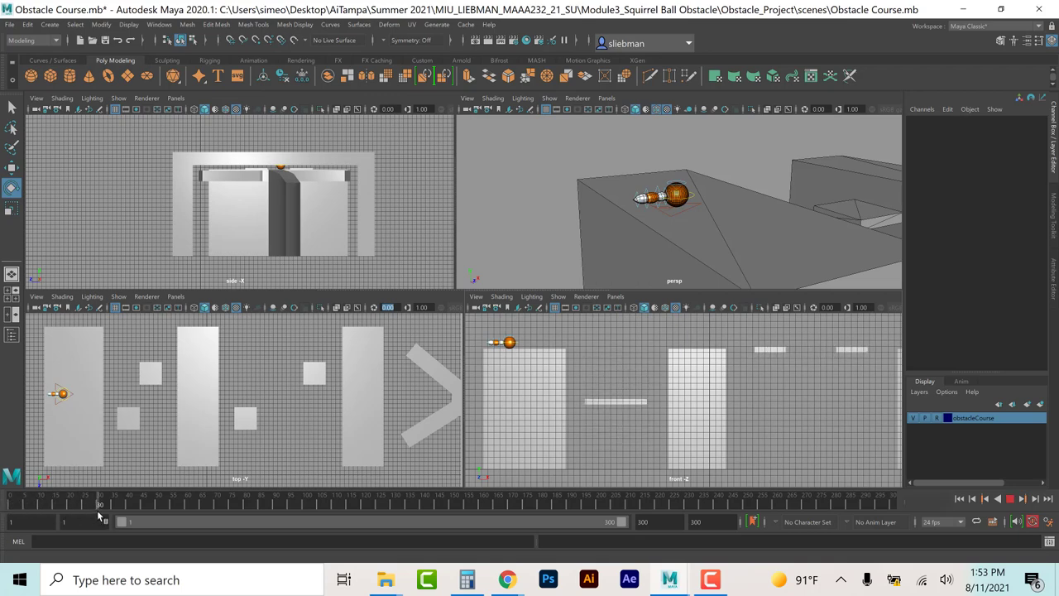
pyautogui.hotkey('alt', 'v')
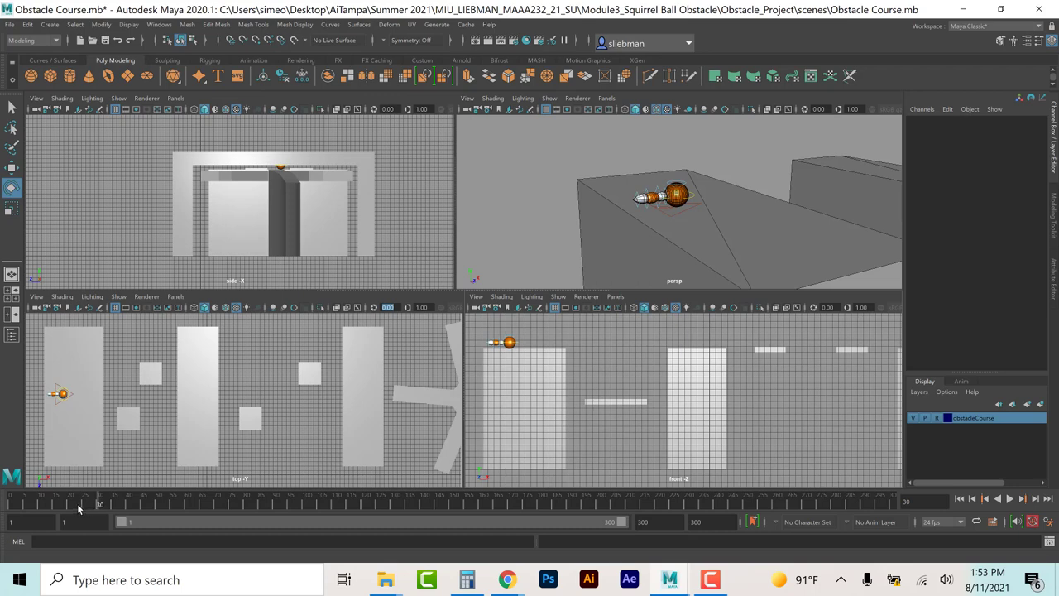
pyautogui.click(78, 506)
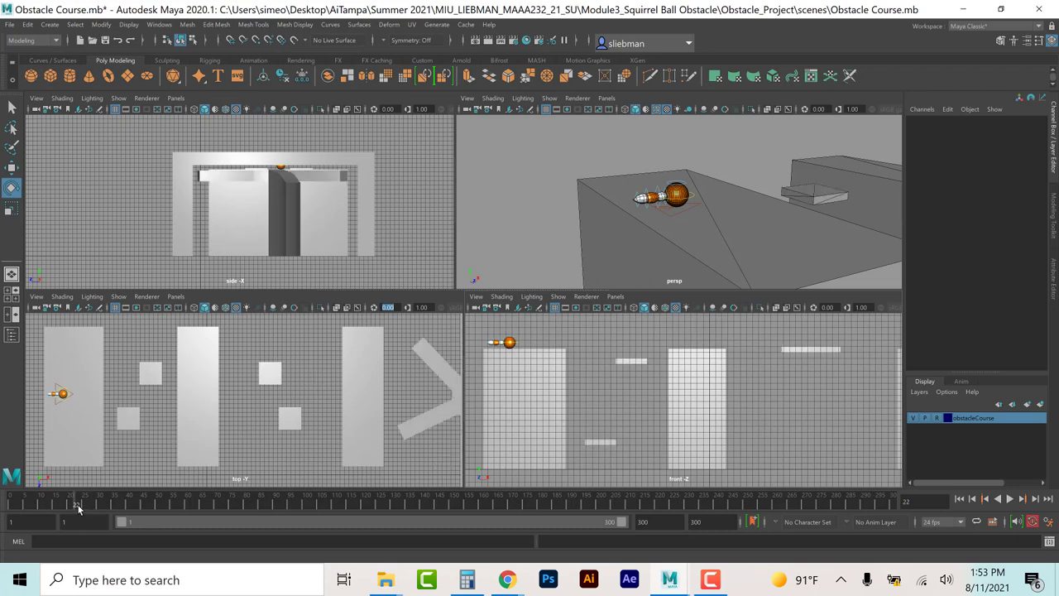
pyautogui.moveTo(79, 508); pyautogui.dragTo(82, 507)
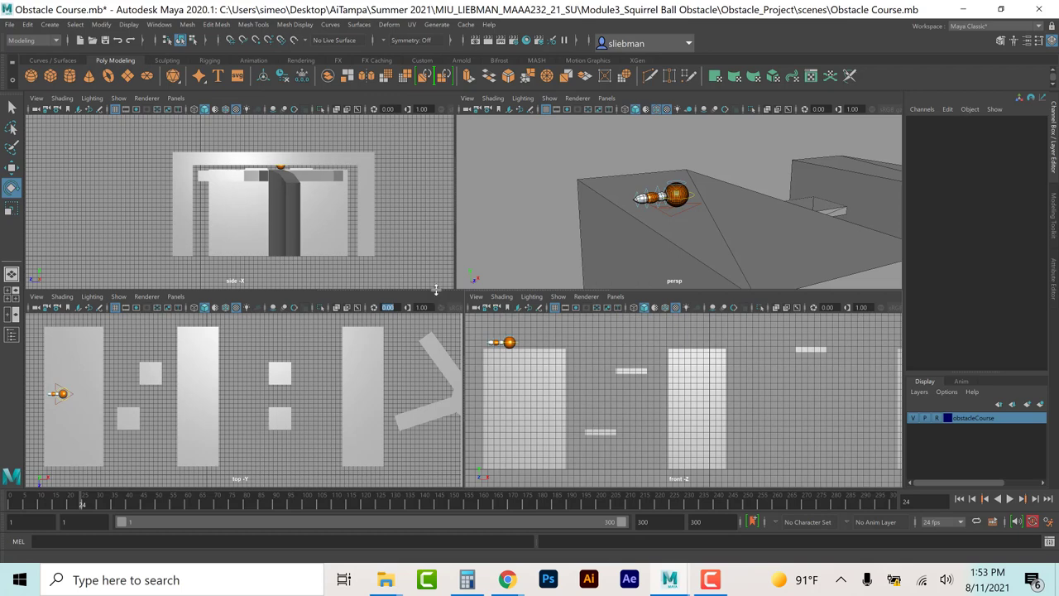
pyautogui.click(12, 167)
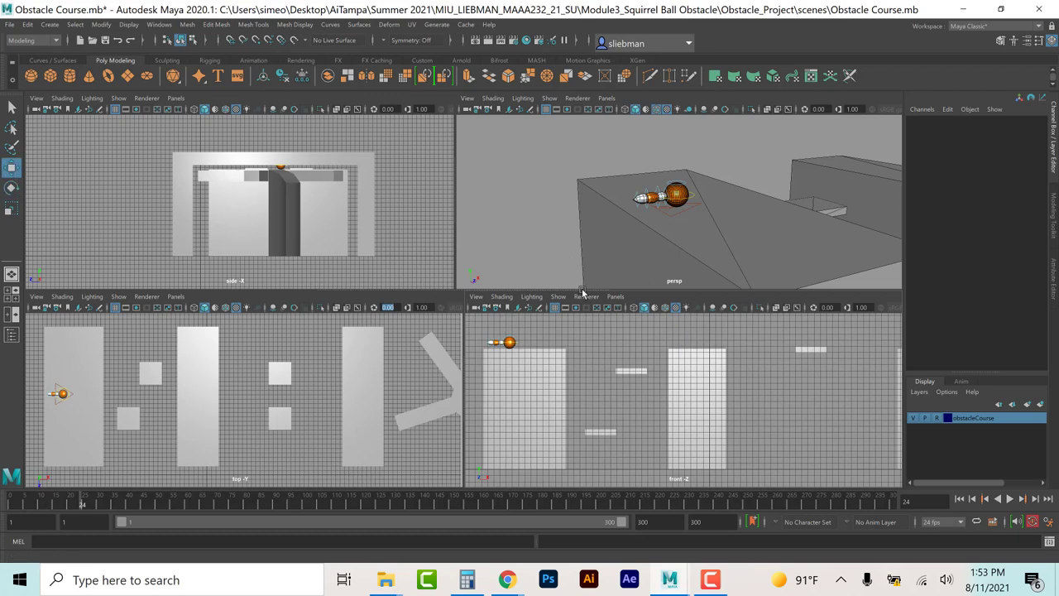
pyautogui.click(678, 222)
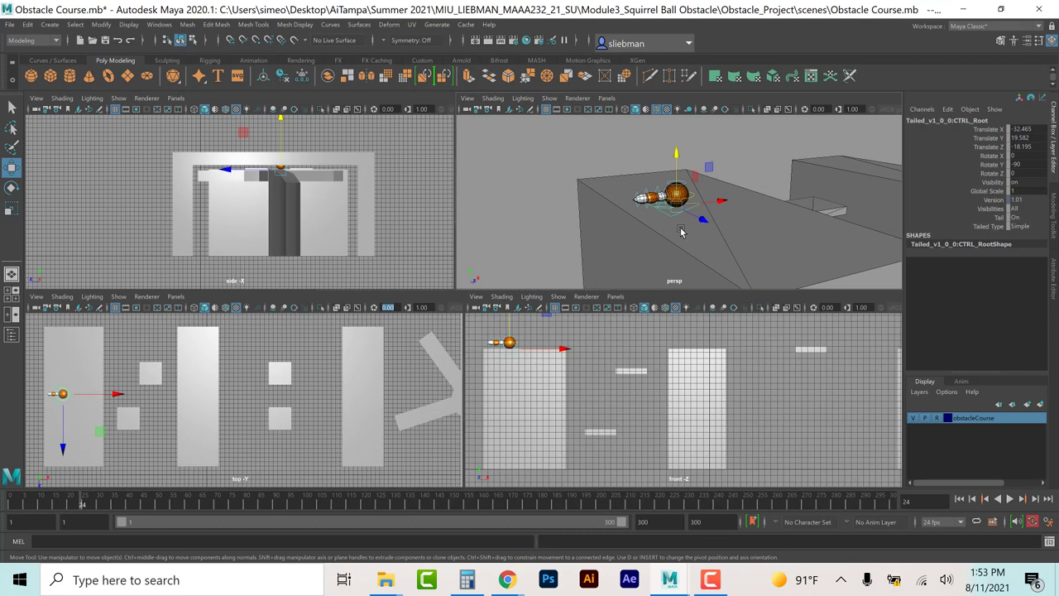
# Step: Frame the rig, switch the side pane to the persp camera, and reselect CTRL_Root
pyautogui.press('f')
pyautogui.scroll(-5, 680, 235)
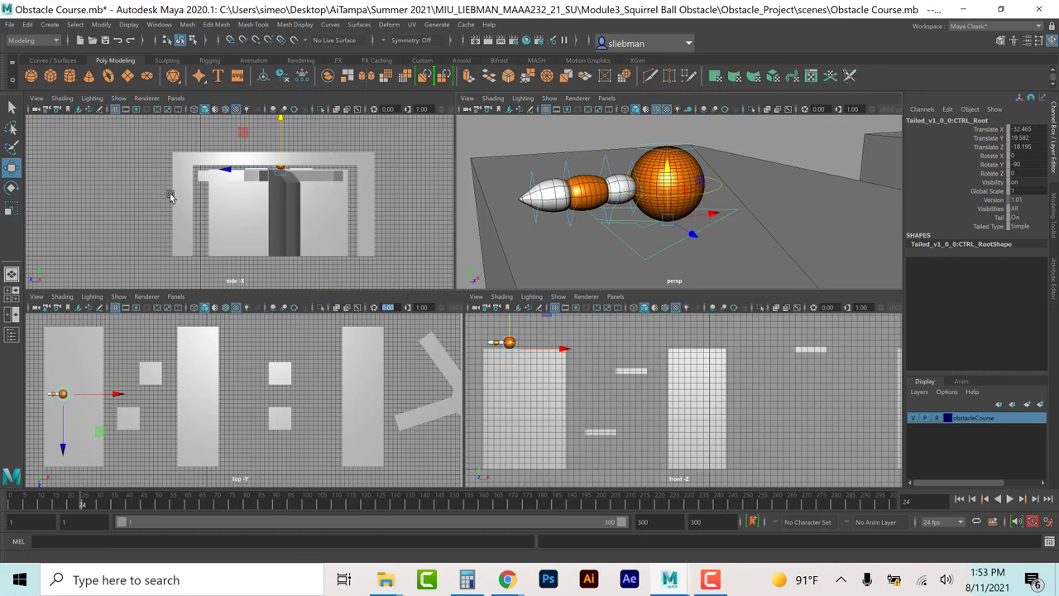
pyautogui.click(590, 132)
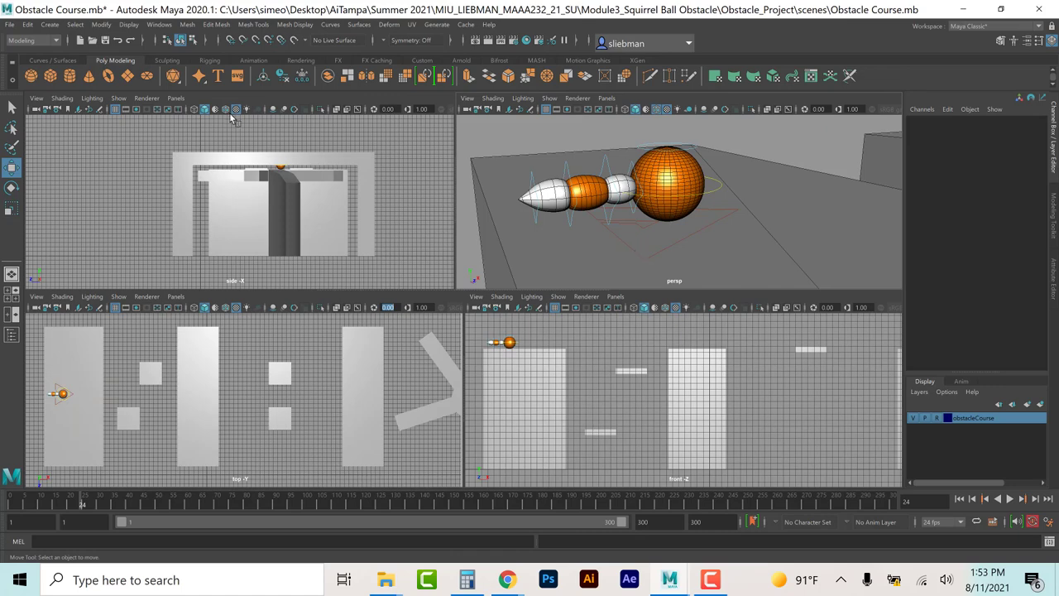
pyautogui.click(175, 97)
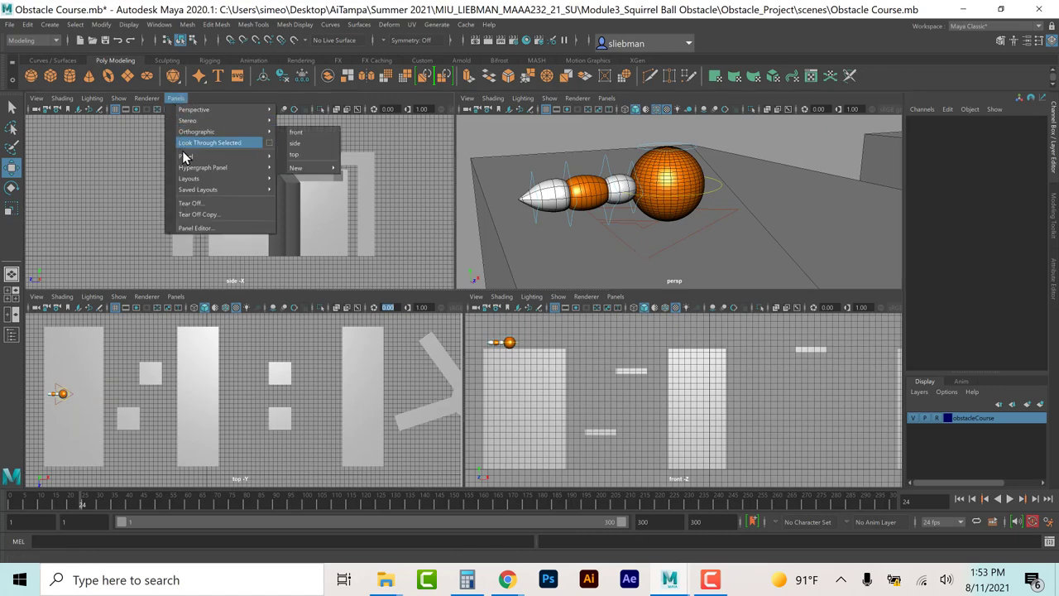
pyautogui.moveTo(197, 110)
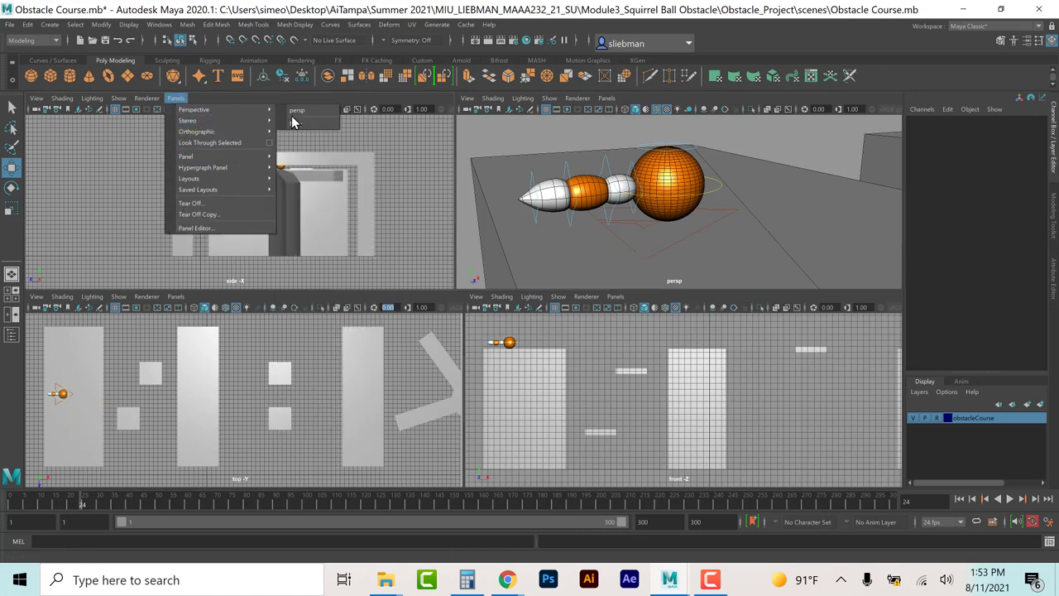
pyautogui.click(297, 111)
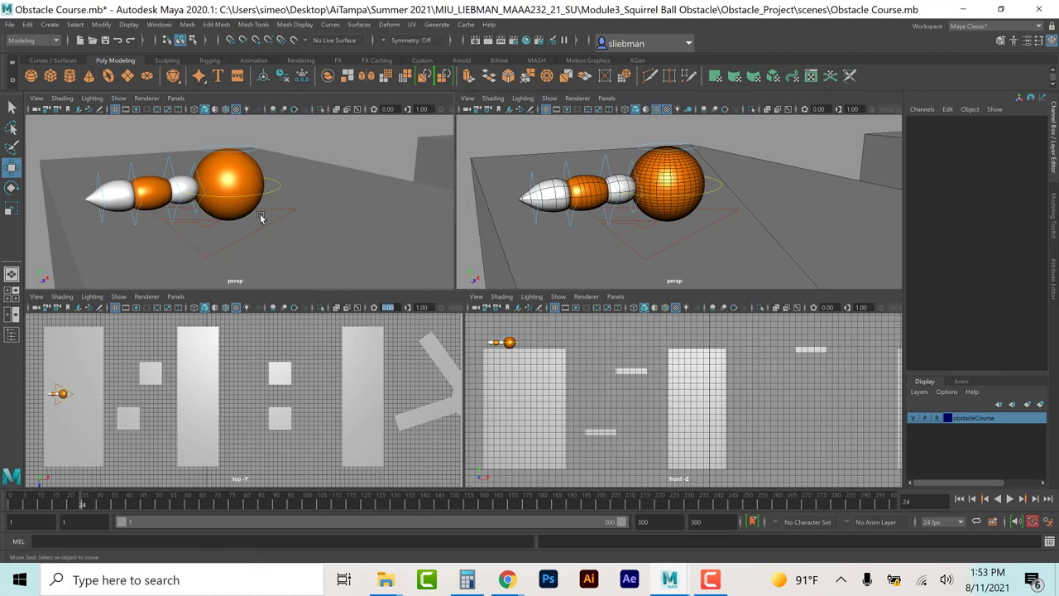
pyautogui.click(247, 236)
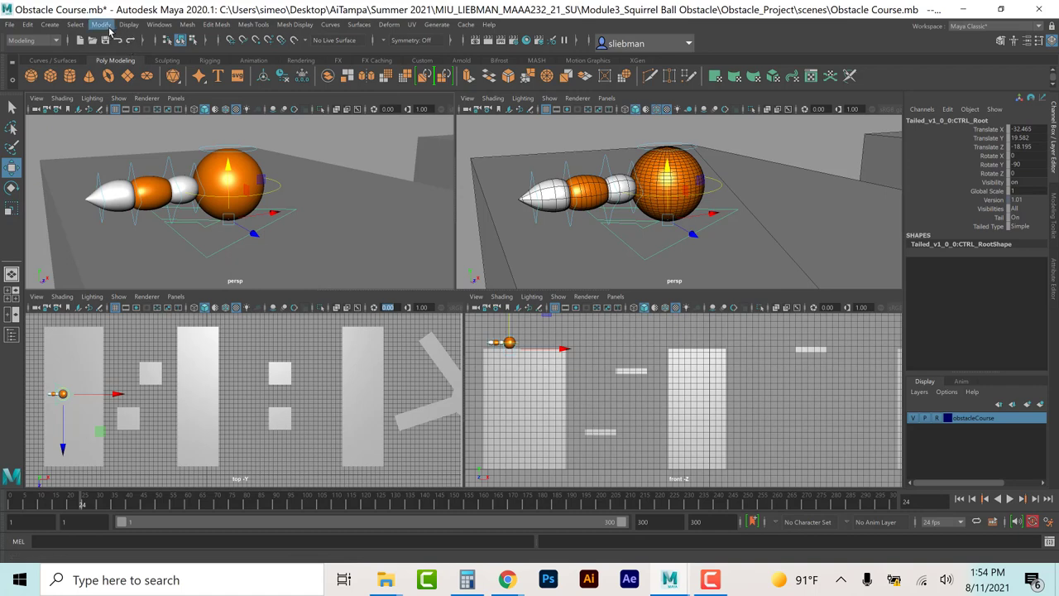
# Step: Create a camera and rename camera1 to Follow_CAmera, keeping it selected
pyautogui.click(50, 25)
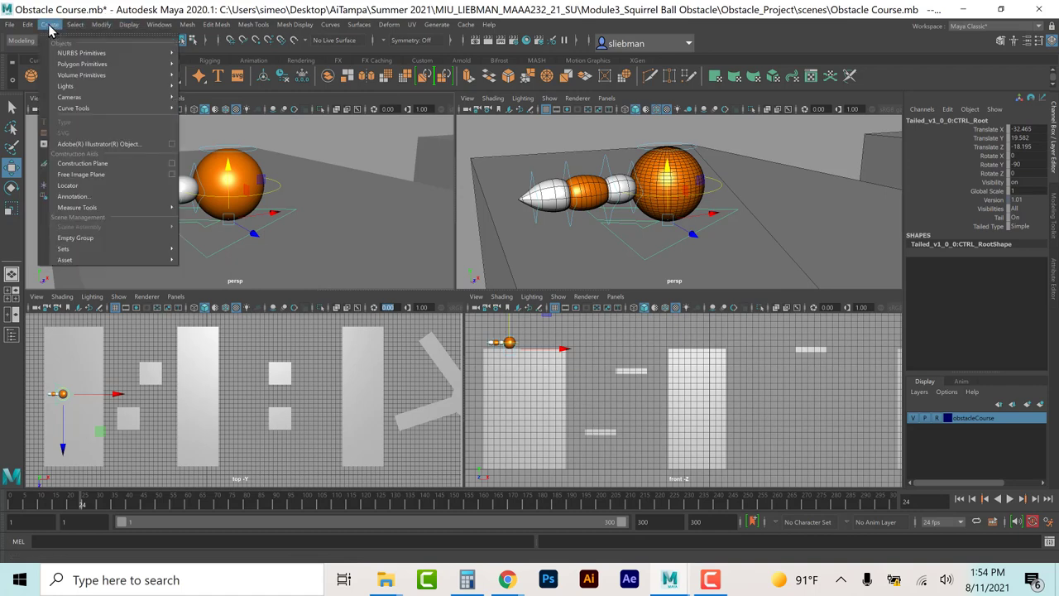
pyautogui.moveTo(76, 98)
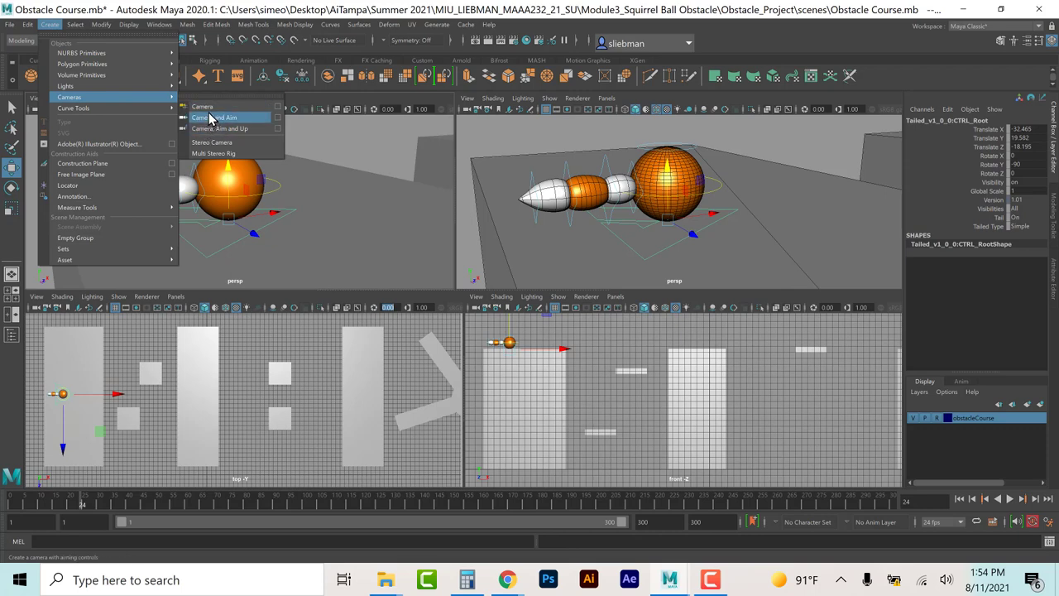
pyautogui.click(209, 114)
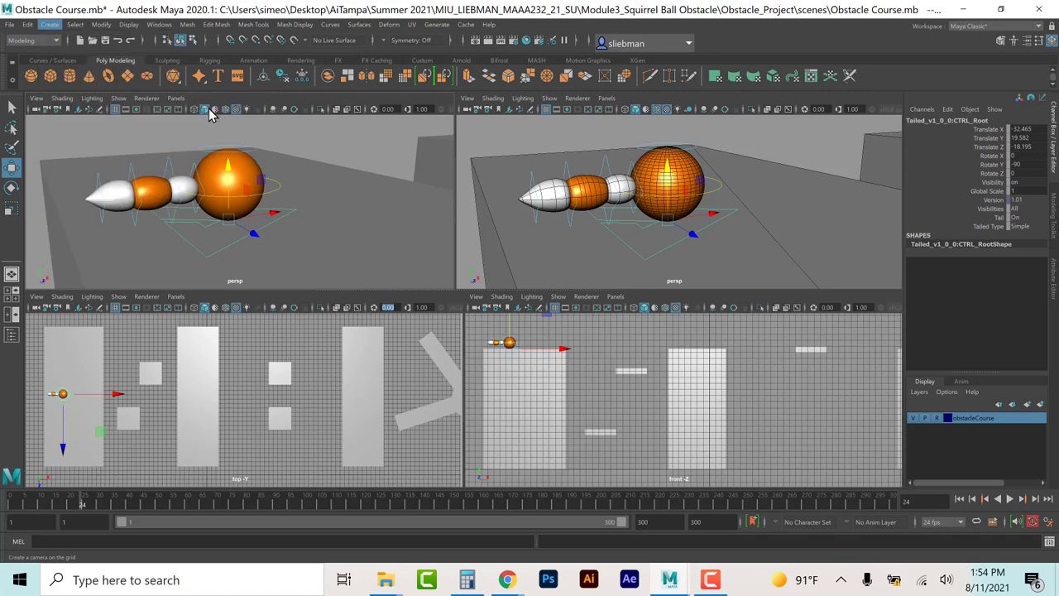
pyautogui.click(947, 122)
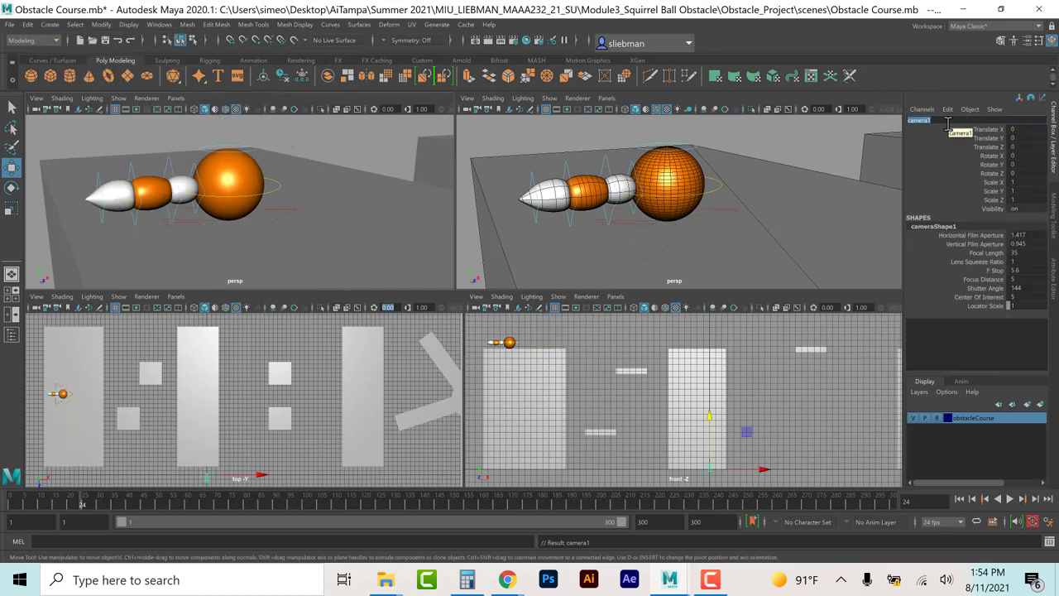
pyautogui.write('Follow_CAmera')
pyautogui.press('Return')
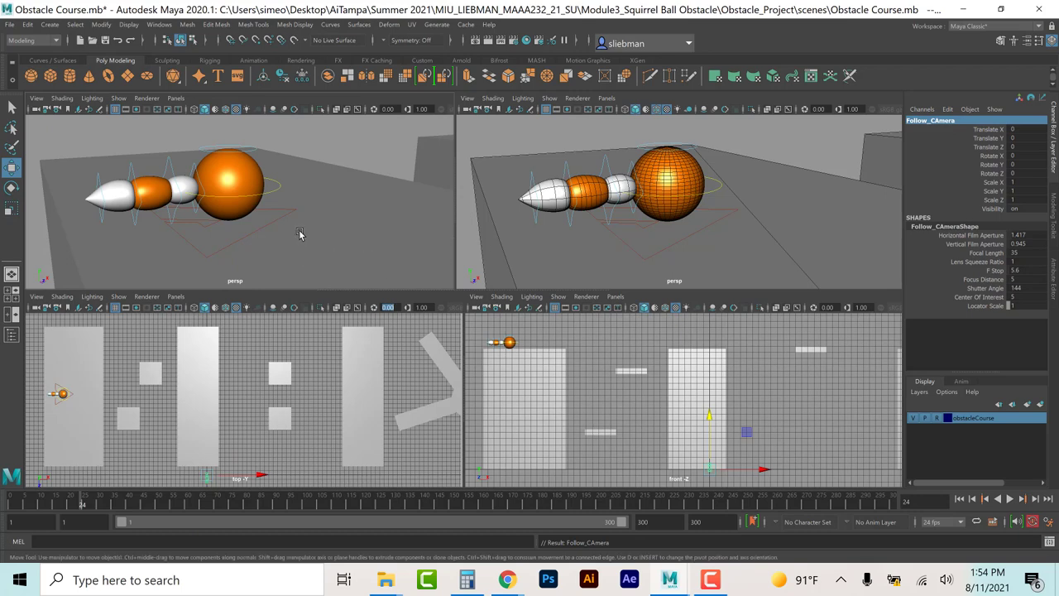
pyautogui.click(267, 195)
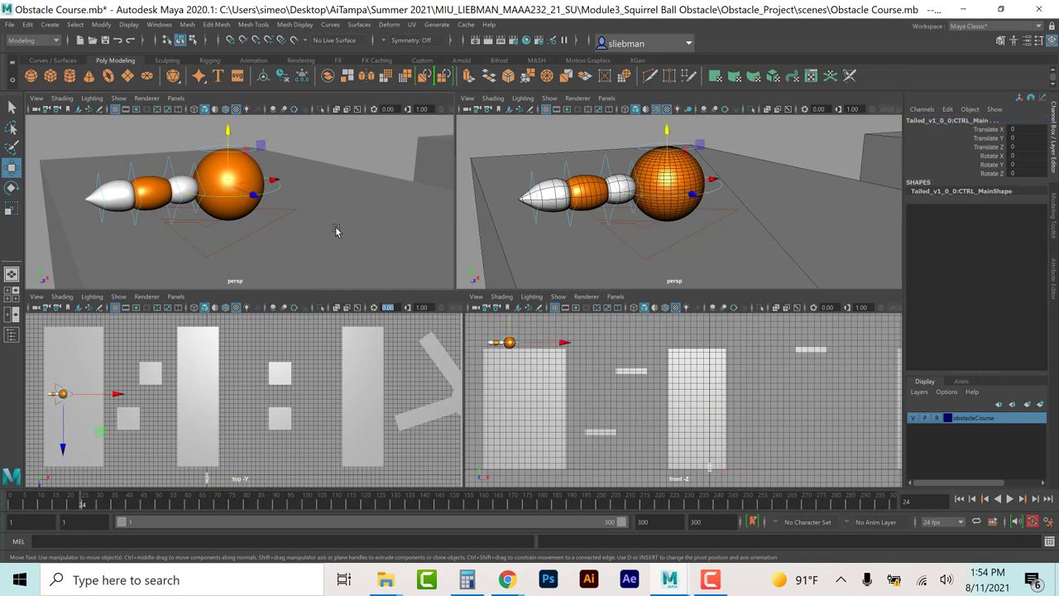
pyautogui.hotkey('ctrl', 'z')
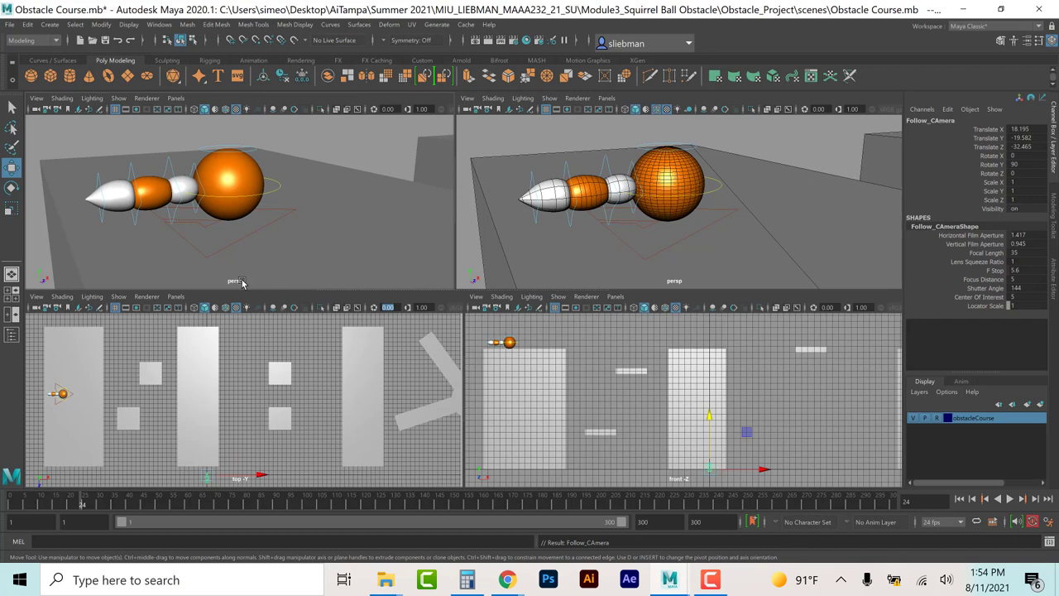
# Step: Look through Follow_CAmera in the panel and maximize that view
pyautogui.click(175, 99)
pyautogui.moveTo(186, 111)
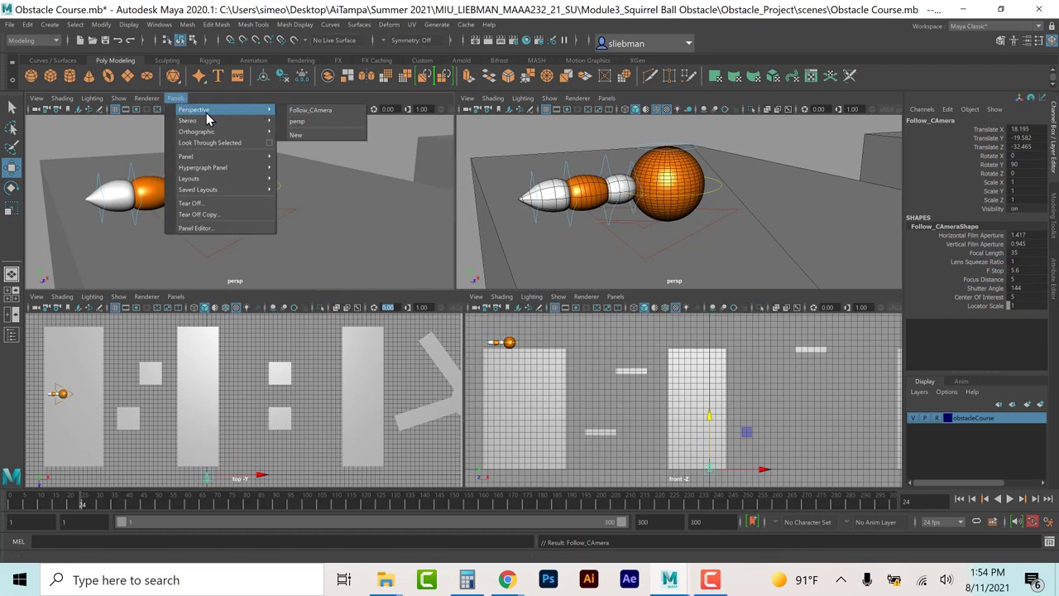
pyautogui.click(319, 110)
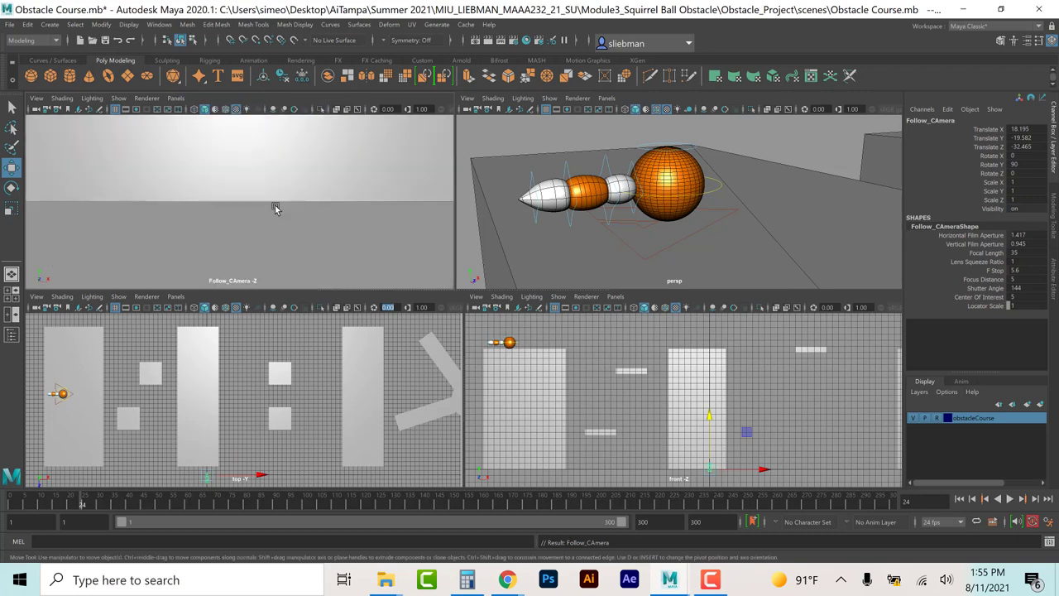
pyautogui.press('space')
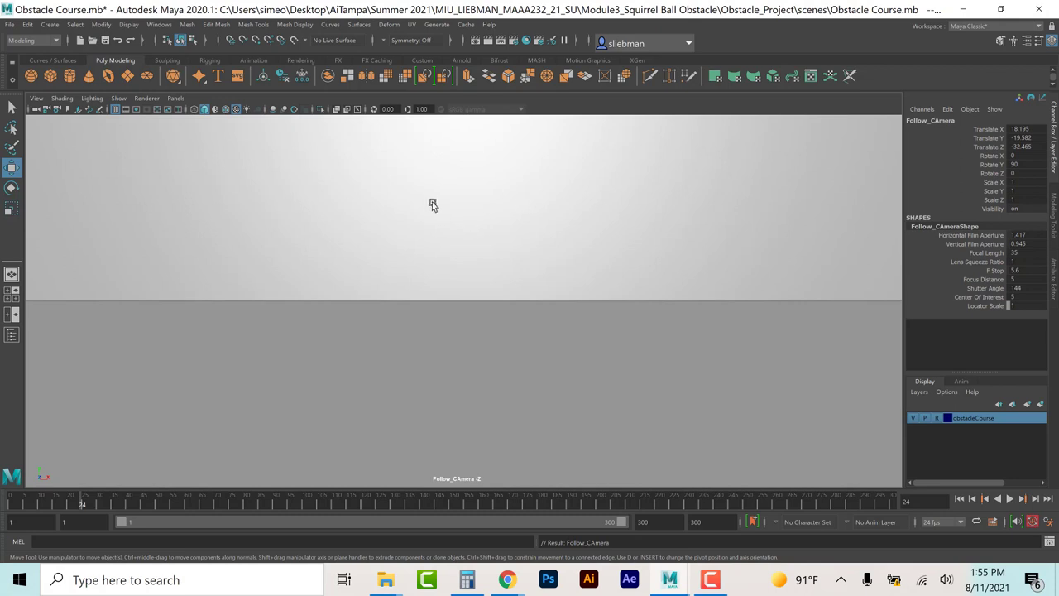
# Step: Aim Follow_CAmera down at the squirrel-ball rig and enable Smooth Shade All
pyautogui.keyDown('alt'); pyautogui.moveTo(442, 230); pyautogui.dragTo(366, 243, button='right'); pyautogui.keyUp('alt')
pyautogui.keyDown('alt'); pyautogui.moveTo(367, 243); pyautogui.dragTo(677, 329); pyautogui.keyUp('alt')
pyautogui.scroll(8, 345, 309)
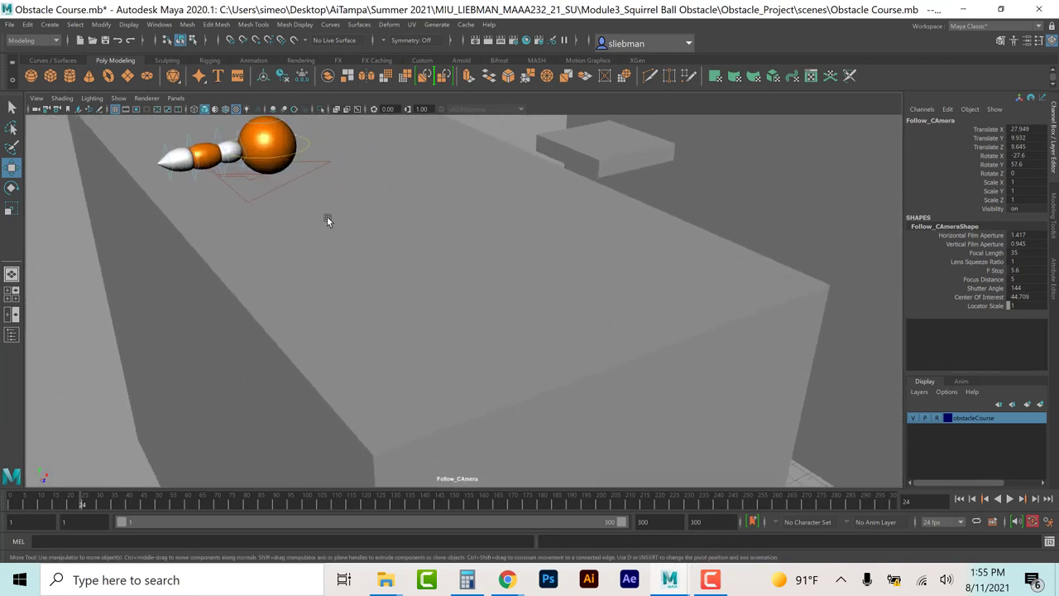
pyautogui.scroll(5, 410, 254)
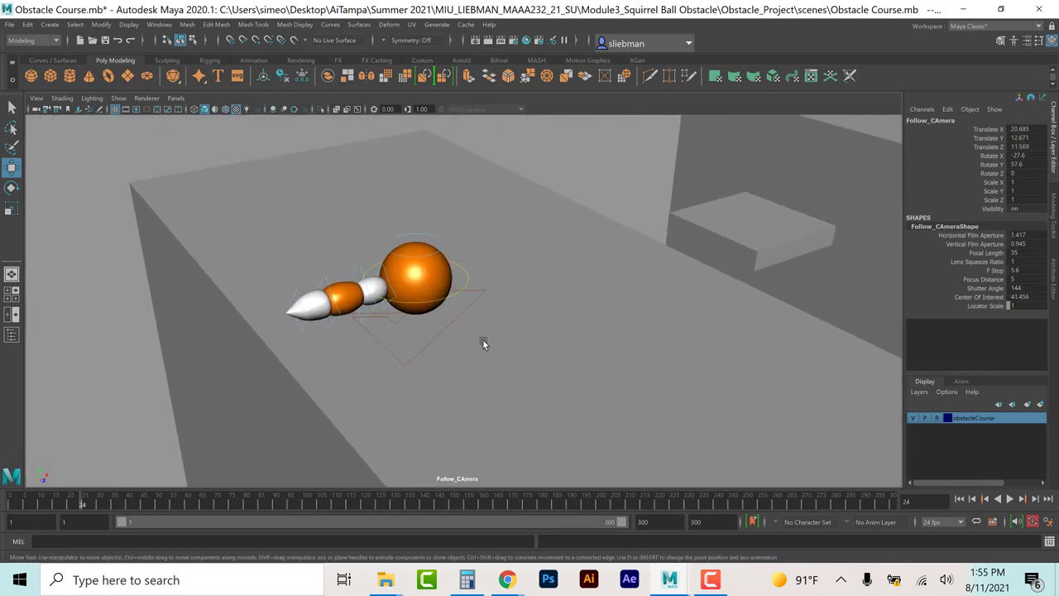
pyautogui.keyDown('alt'); pyautogui.moveTo(480, 339); pyautogui.dragTo(392, 406); pyautogui.keyUp('alt')
pyautogui.scroll(5, 371, 406)
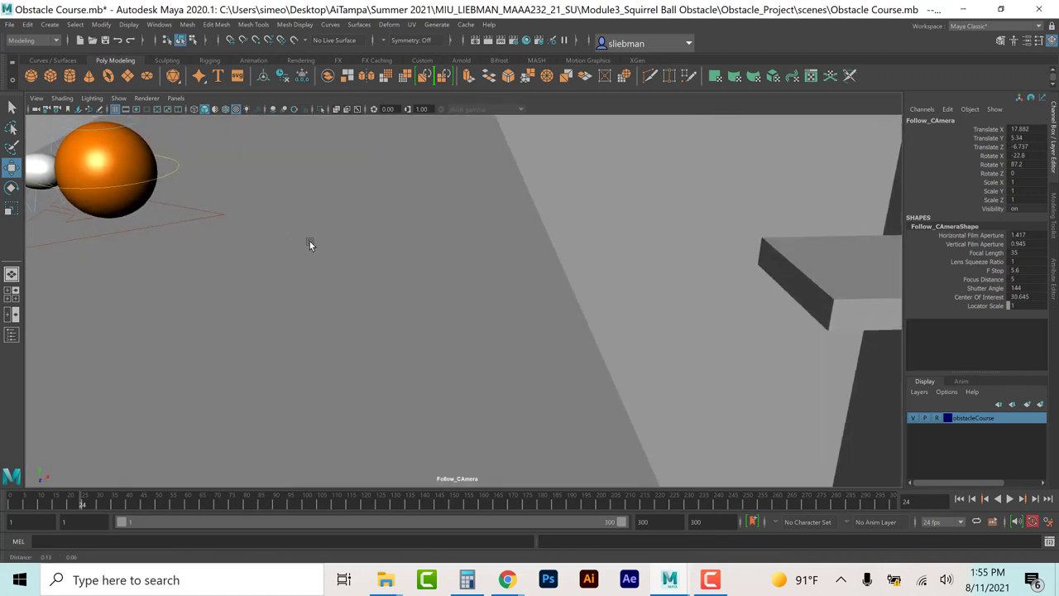
pyautogui.scroll(-5, 450, 264)
pyautogui.keyDown('alt'); pyautogui.moveTo(451, 264); pyautogui.dragTo(494, 253); pyautogui.keyUp('alt')
pyautogui.keyDown('alt'); pyautogui.moveTo(439, 295); pyautogui.dragTo(438, 215); pyautogui.keyUp('alt')
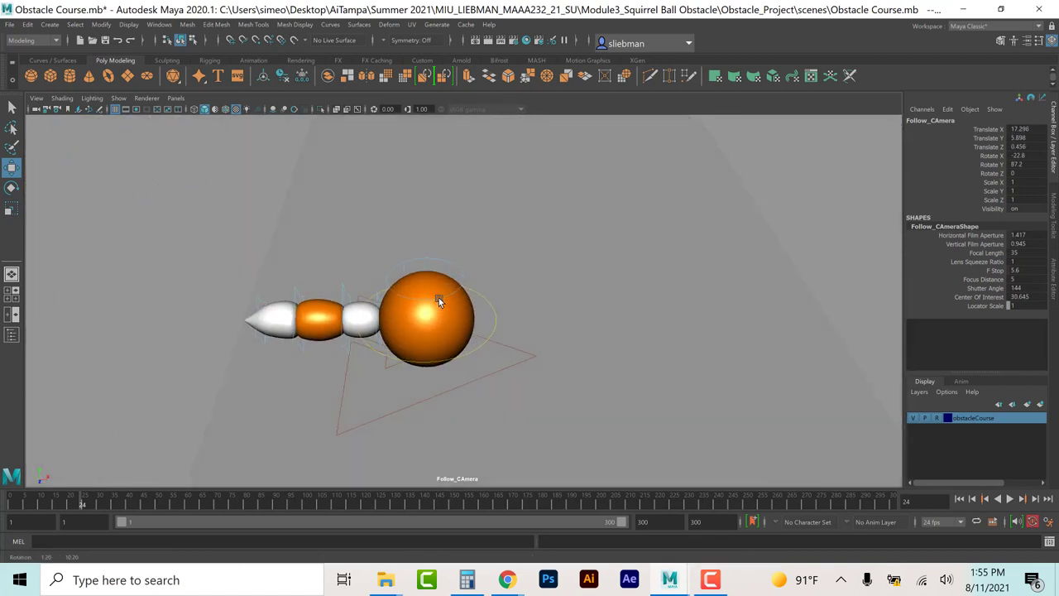
pyautogui.keyDown('alt'); pyautogui.moveTo(438, 214); pyautogui.dragTo(321, 404, button='middle'); pyautogui.keyUp('alt')
pyautogui.keyDown('alt'); pyautogui.moveTo(321, 403); pyautogui.dragTo(321, 403); pyautogui.keyUp('alt')
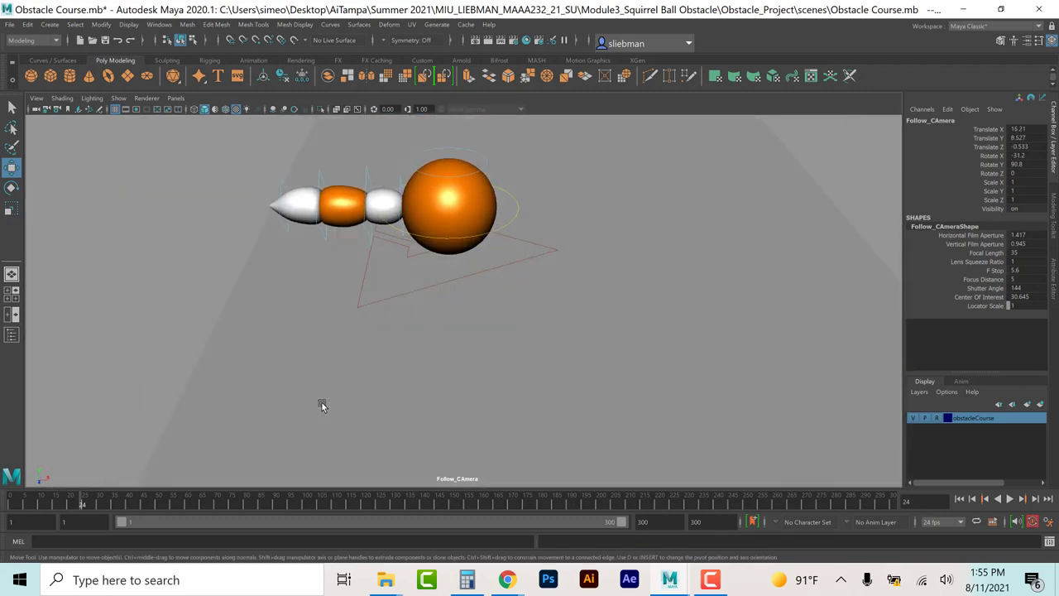
pyautogui.click(206, 111)
# Step: Move the root control forward, undo that move, and return to the four-pane layout
pyautogui.click(406, 294)
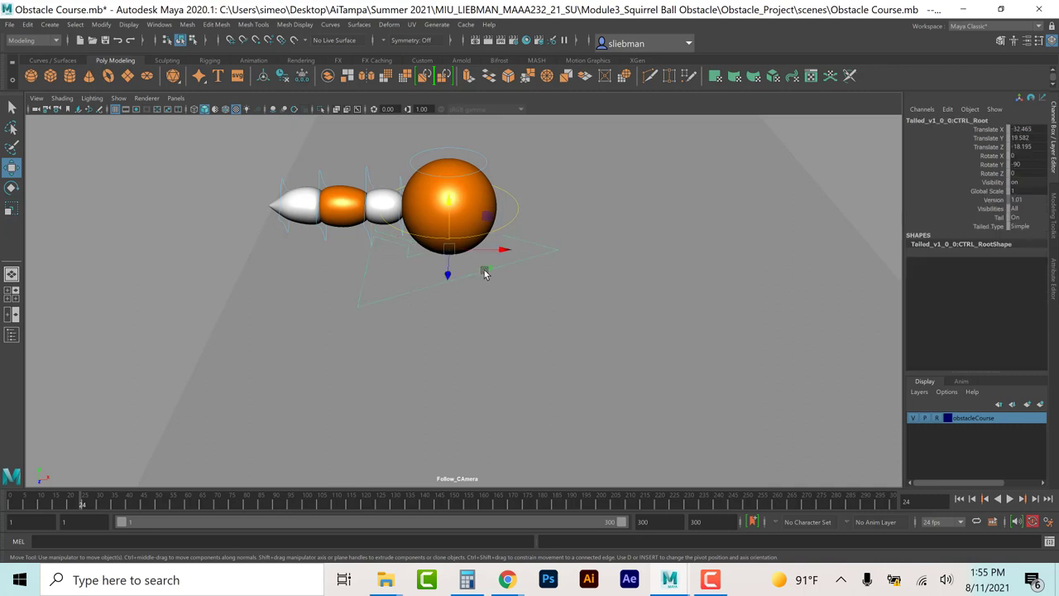
pyautogui.moveTo(584, 241); pyautogui.dragTo(350, 271, button='middle')
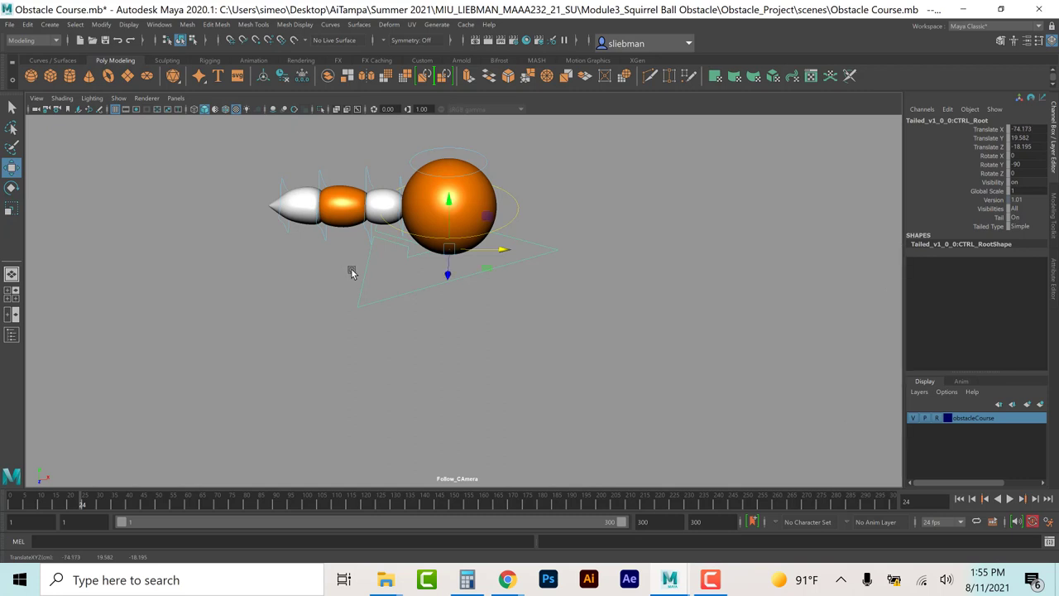
pyautogui.hotkey('ctrl', 'z')
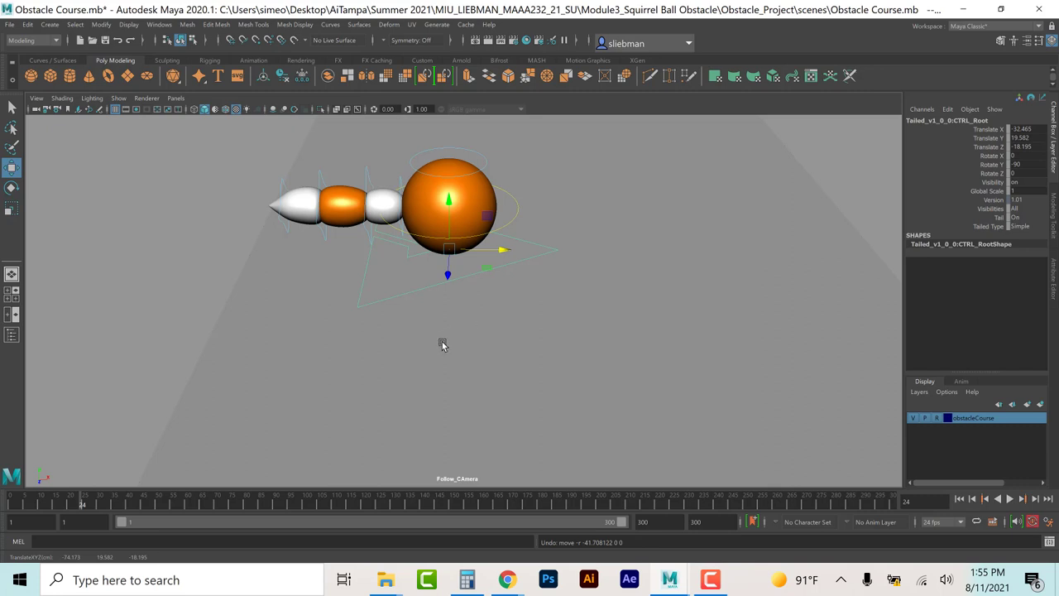
pyautogui.press('space')
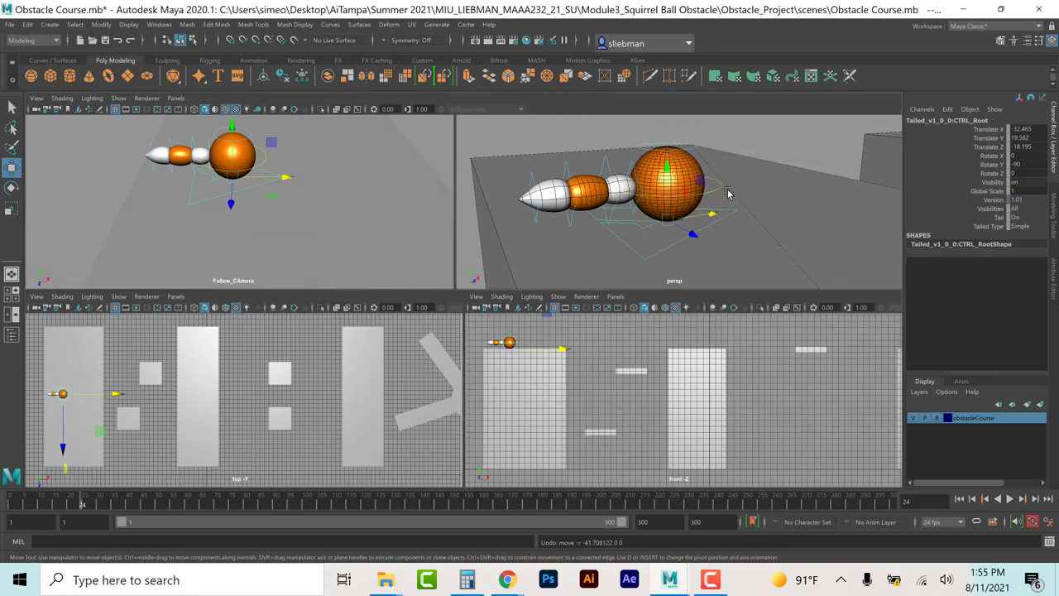
# Step: Maximize the perspective view and turn on its resolution gate
pyautogui.press('space')
pyautogui.keyDown('alt'); pyautogui.moveTo(617, 270); pyautogui.dragTo(599, 295); pyautogui.keyUp('alt')
pyautogui.scroll(-3, 599, 298)
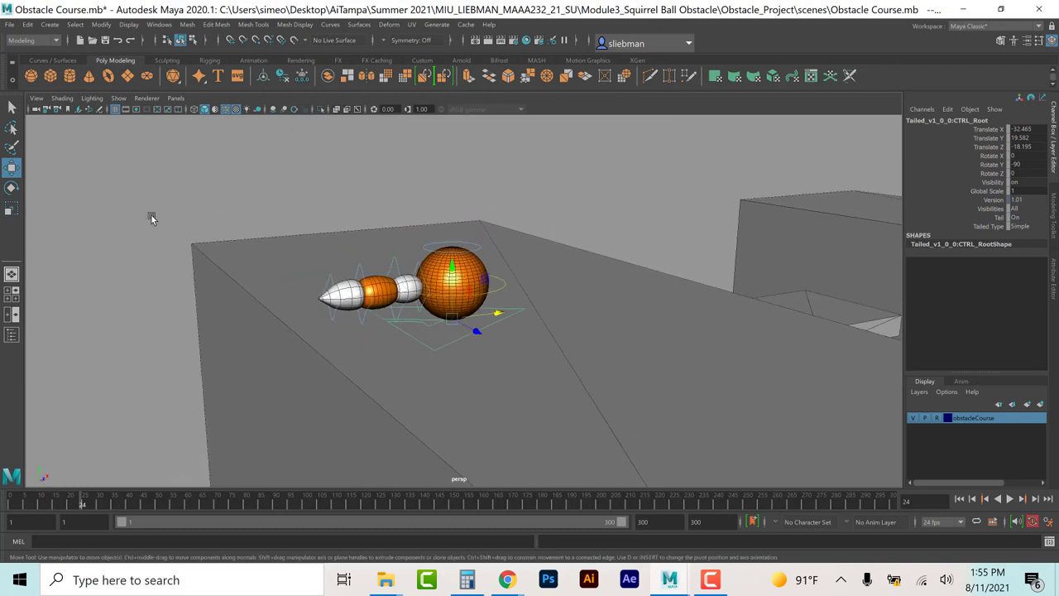
pyautogui.click(37, 98)
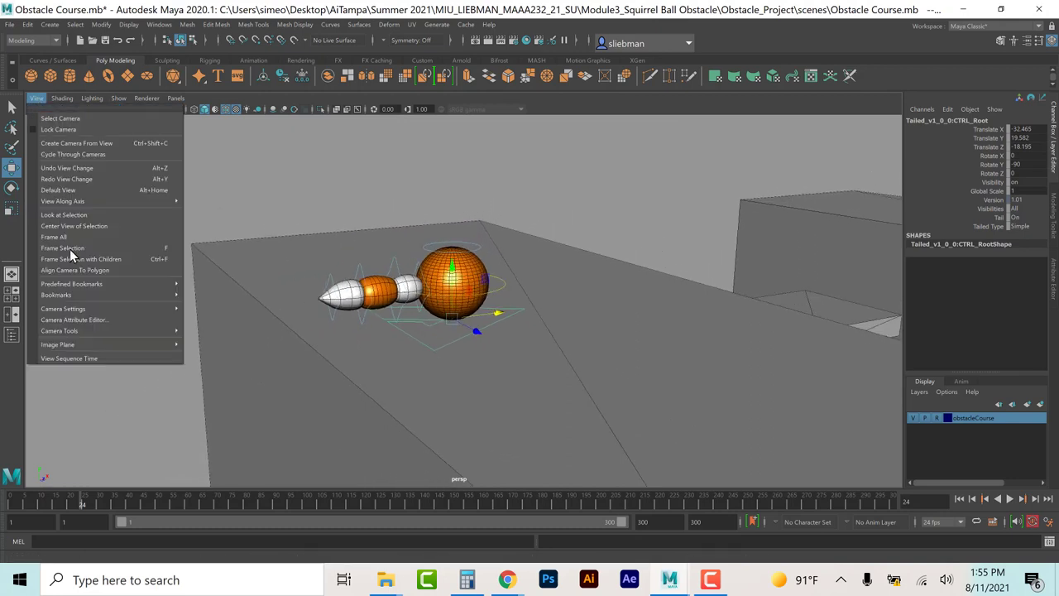
pyautogui.moveTo(78, 313)
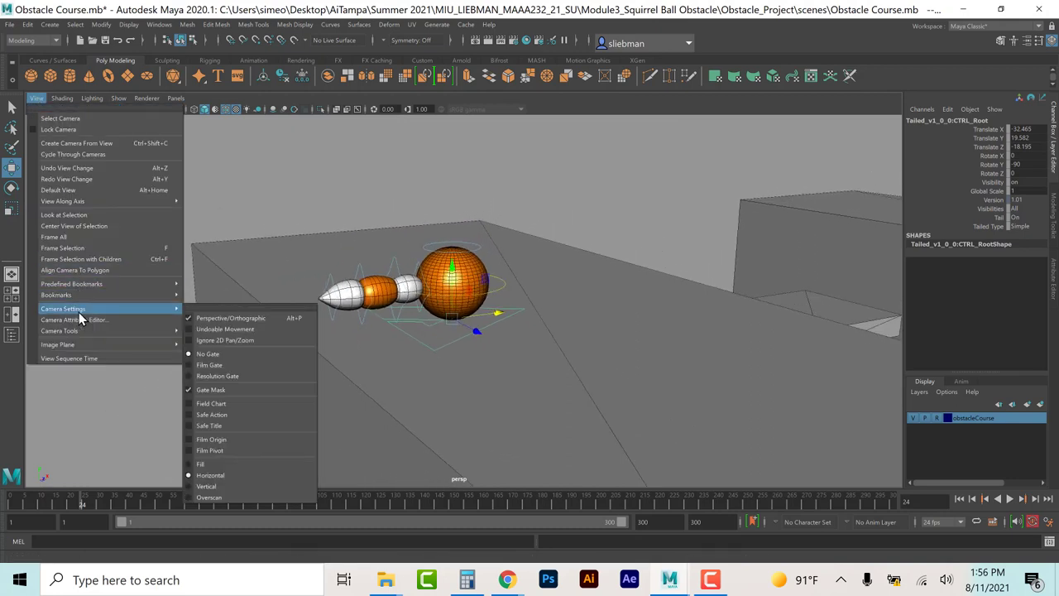
pyautogui.click(217, 376)
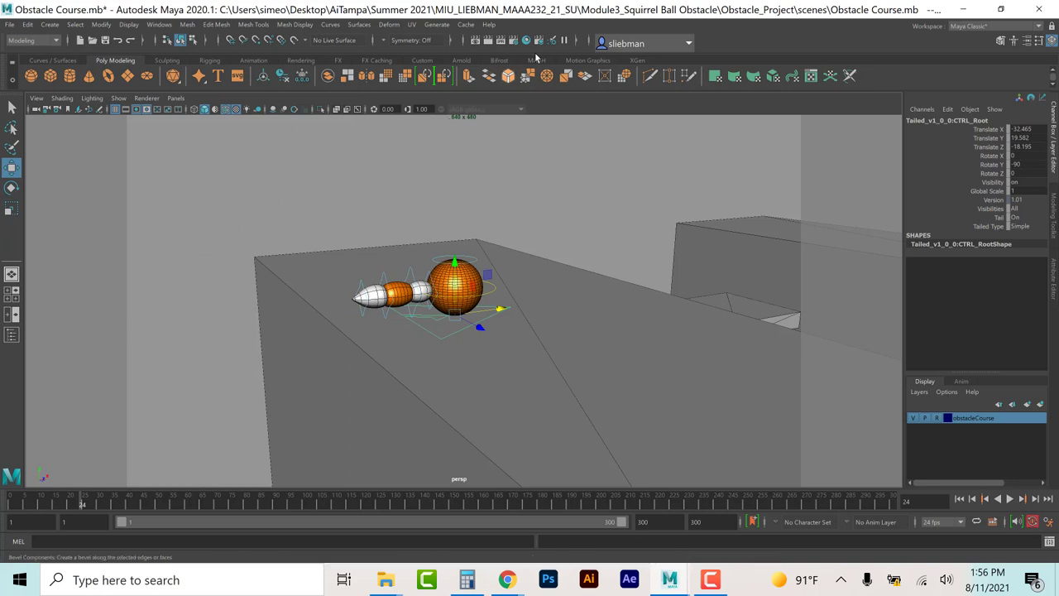
# Step: Render a test frame, then set the render image size to the HD 1080 preset (1920x1080)
pyautogui.click(501, 41)
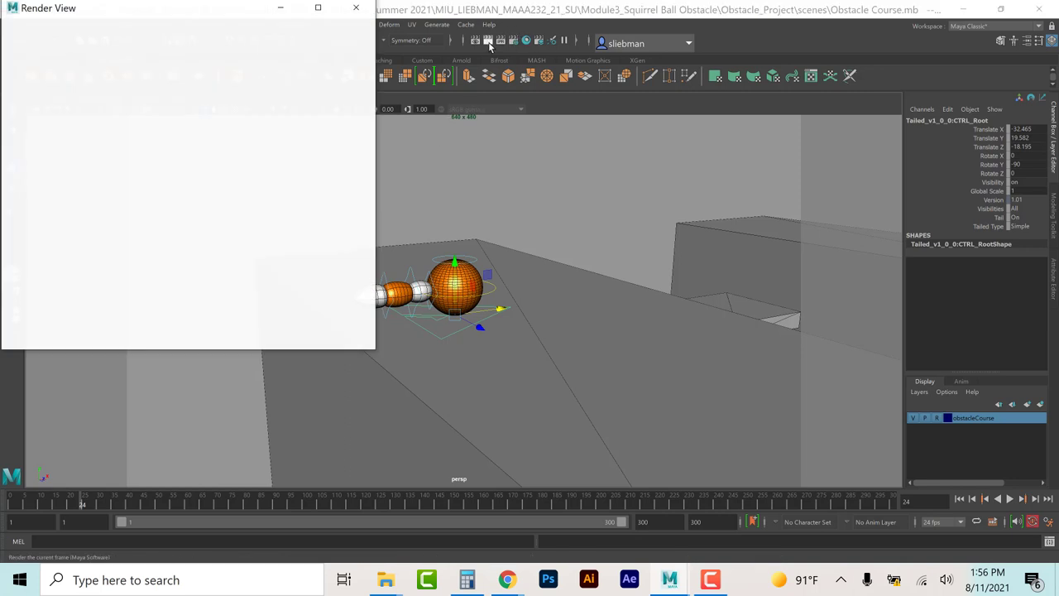
pyautogui.click(355, 8)
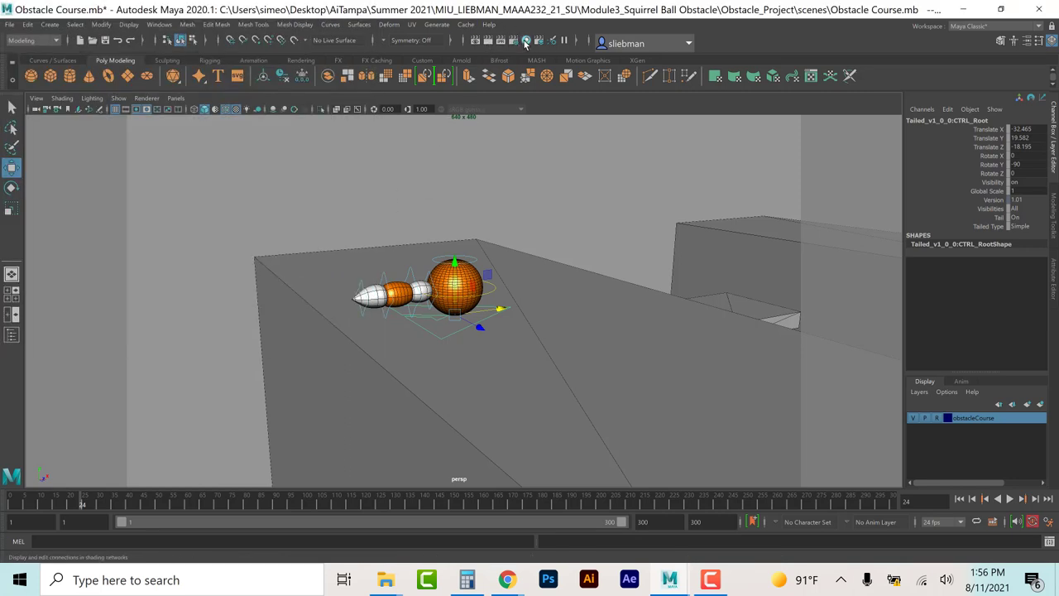
pyautogui.click(514, 40)
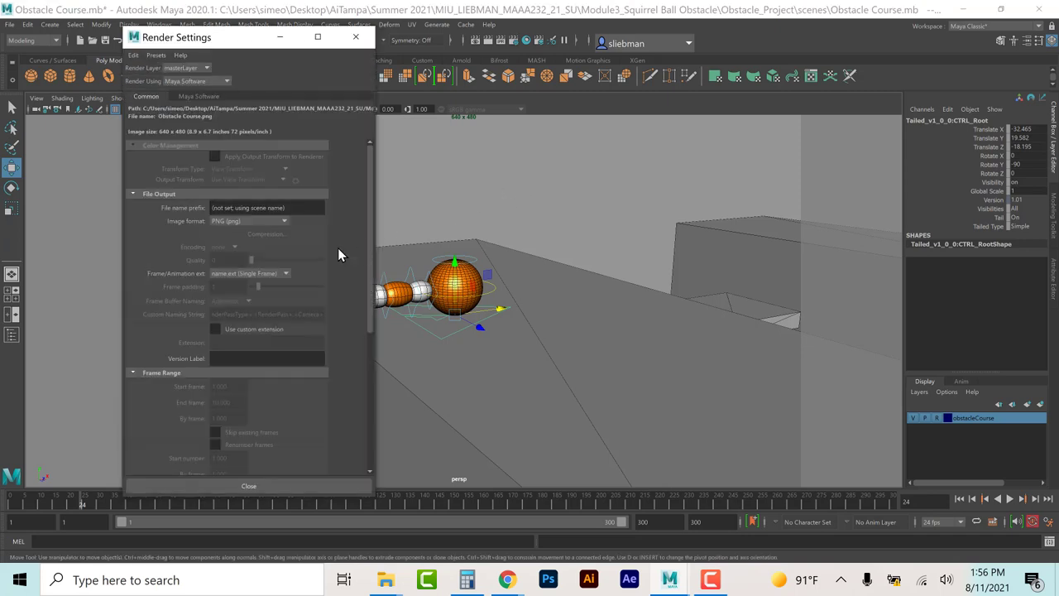
pyautogui.moveTo(368, 203); pyautogui.dragTo(369, 335)
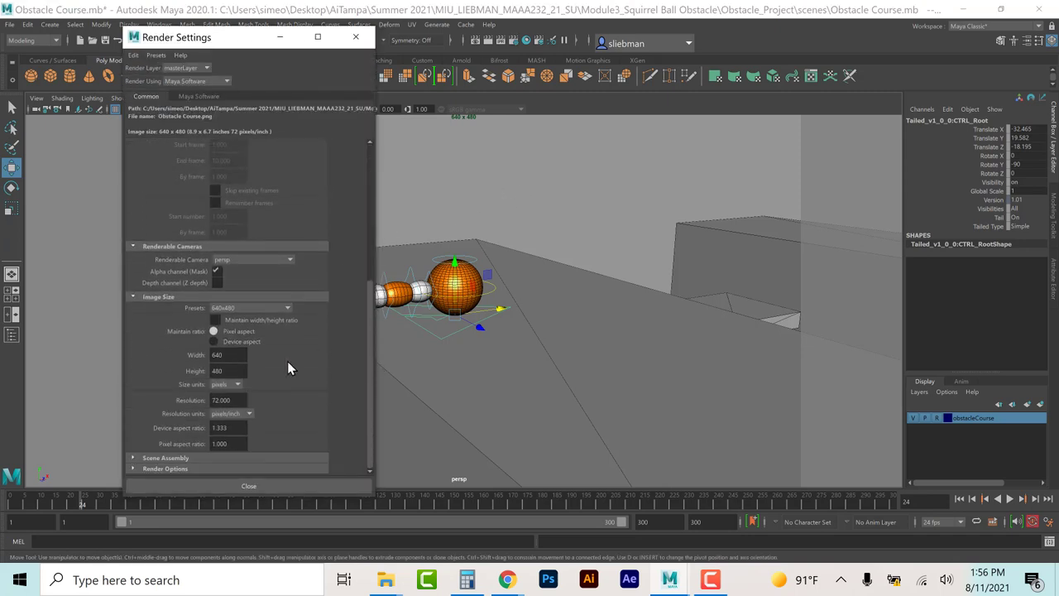
pyautogui.click(276, 307)
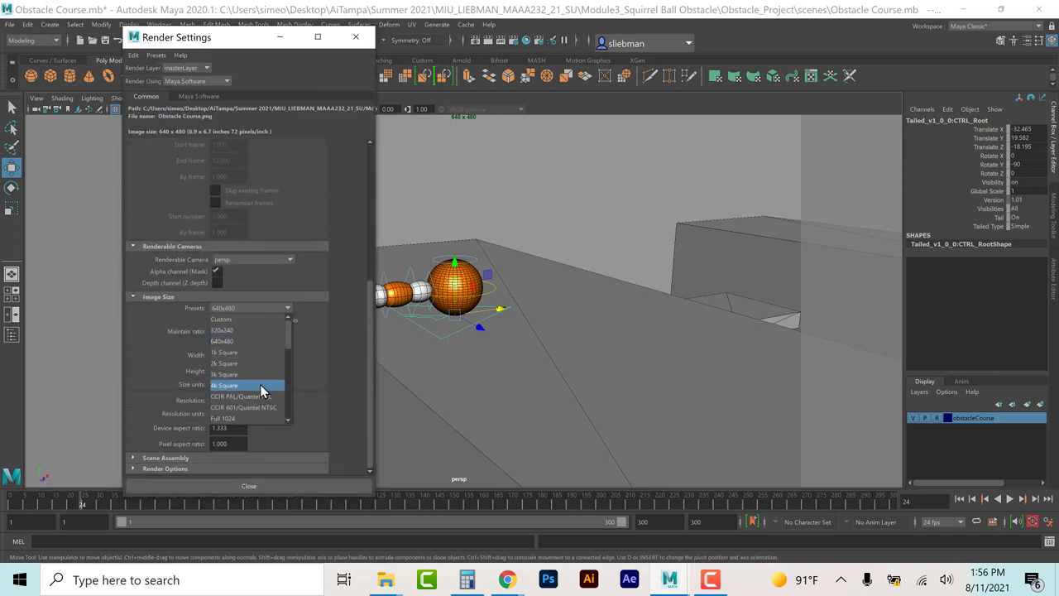
pyautogui.scroll(-2, 242, 409)
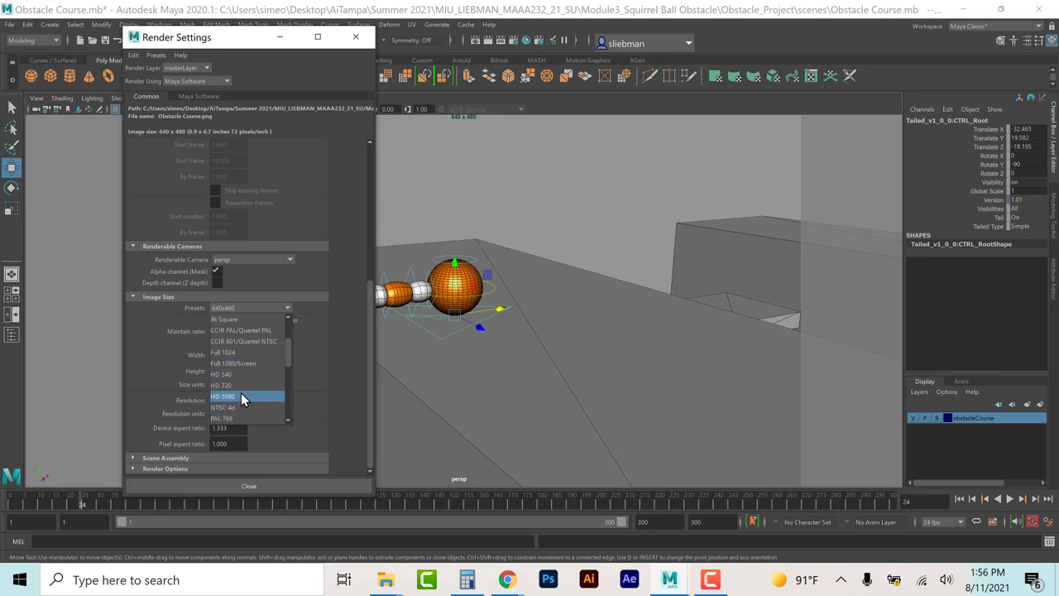
pyautogui.click(240, 392)
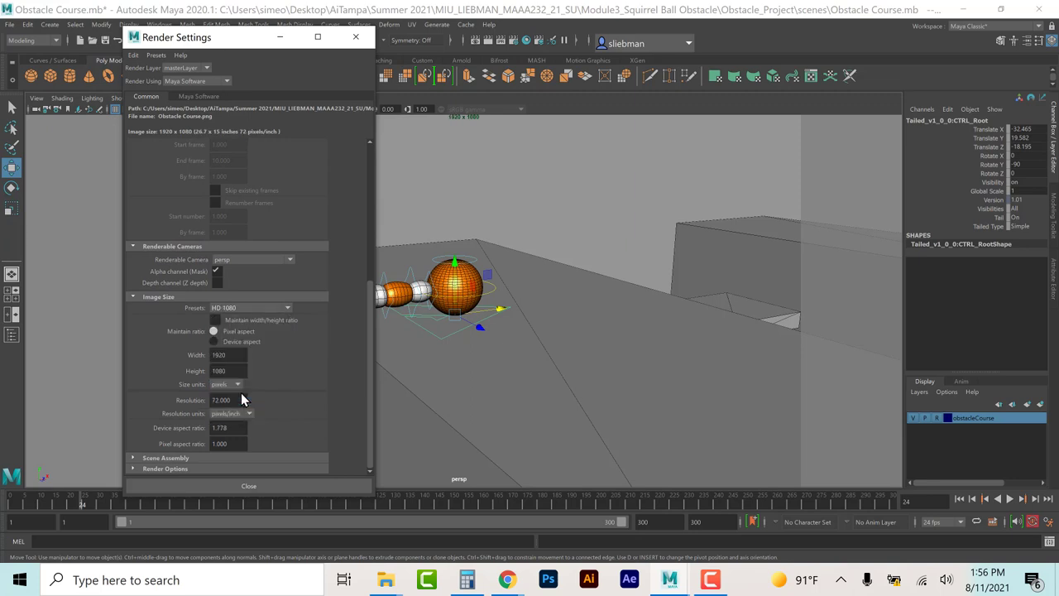
# Step: Show the Outliner beside the view, select the persp camera and key its channels at frame 24
pyautogui.click(235, 485)
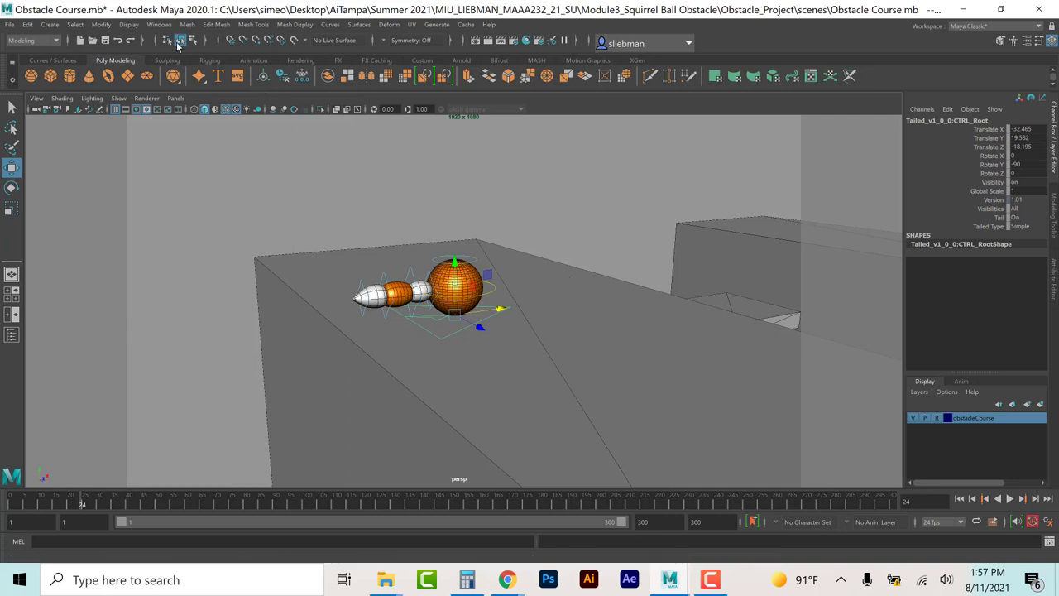
pyautogui.click(75, 25)
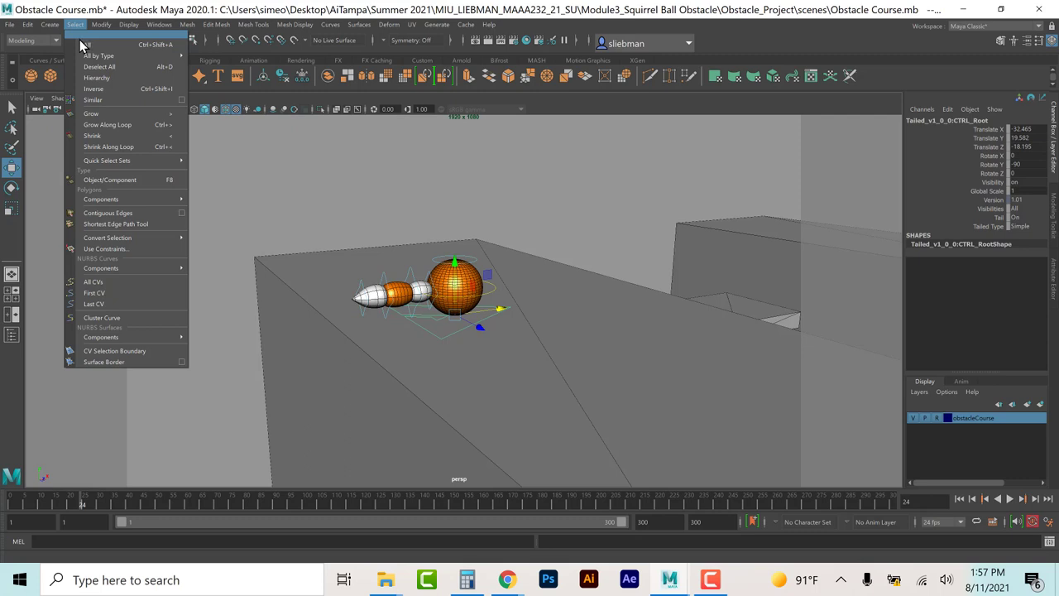
pyautogui.click(14, 335)
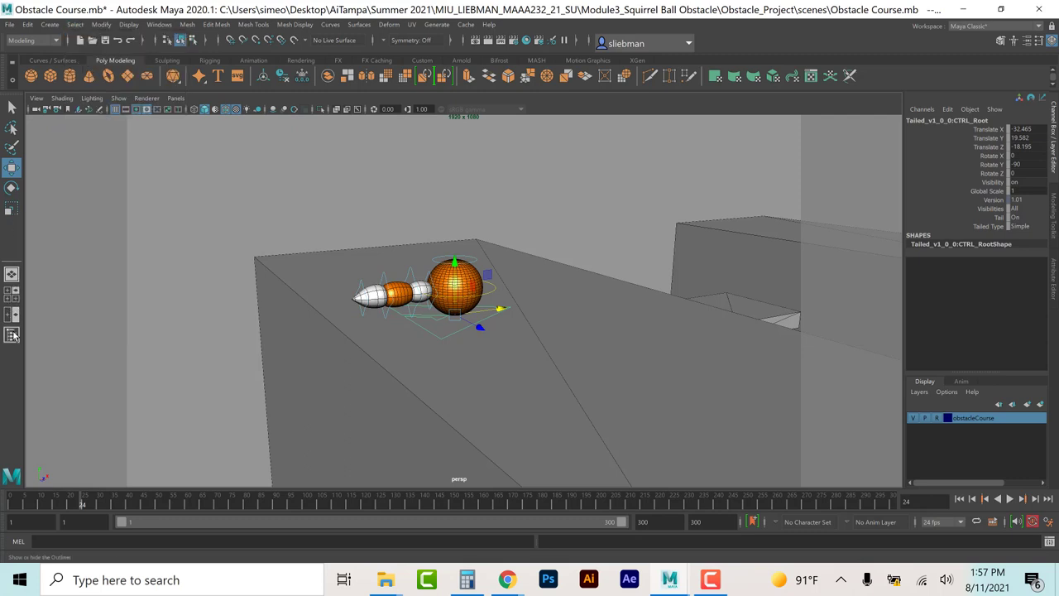
pyautogui.click(12, 334)
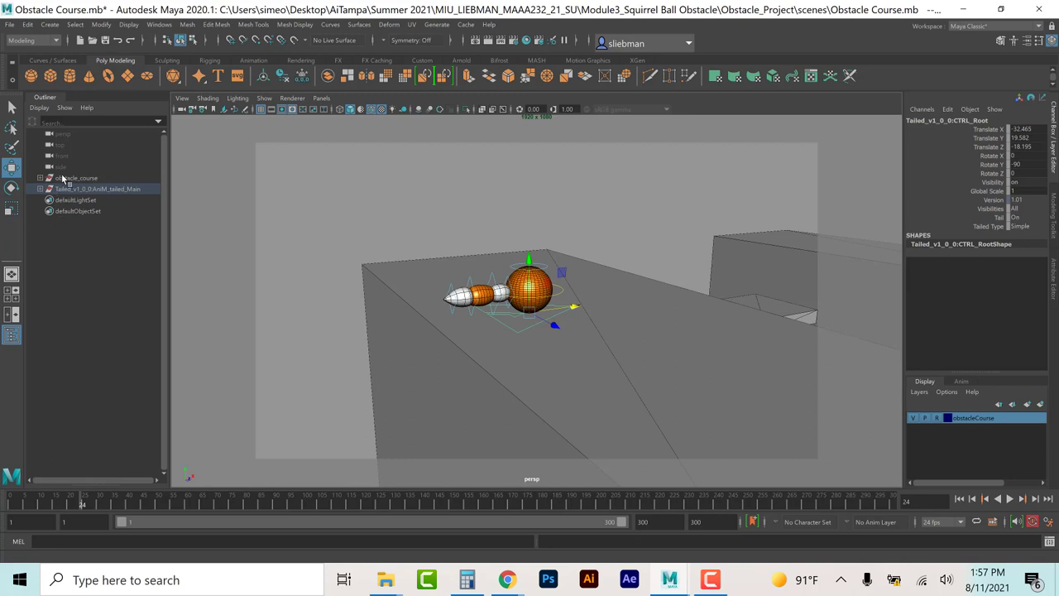
pyautogui.click(64, 134)
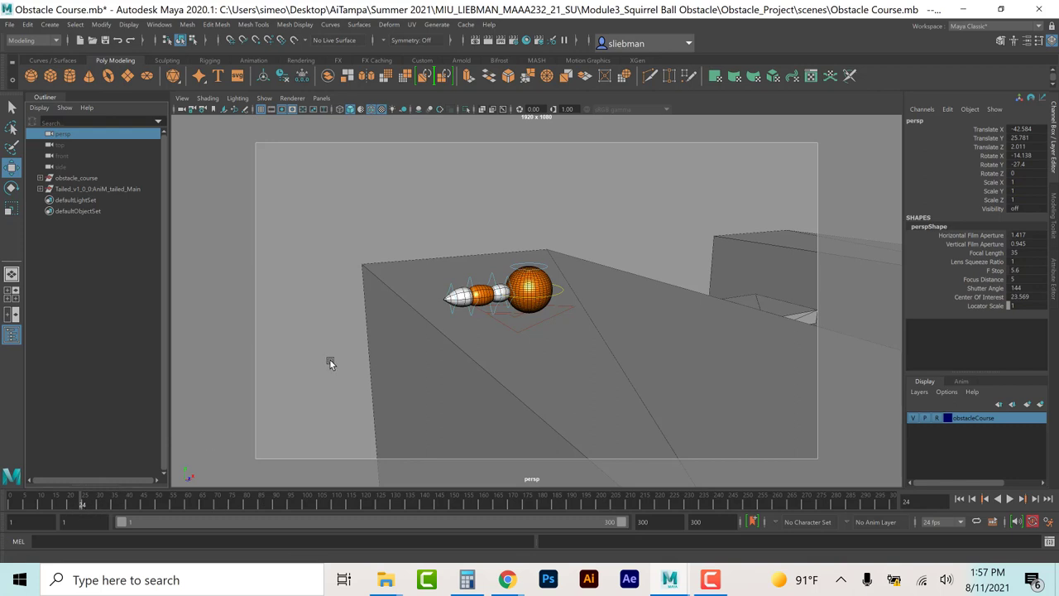
pyautogui.press('s')
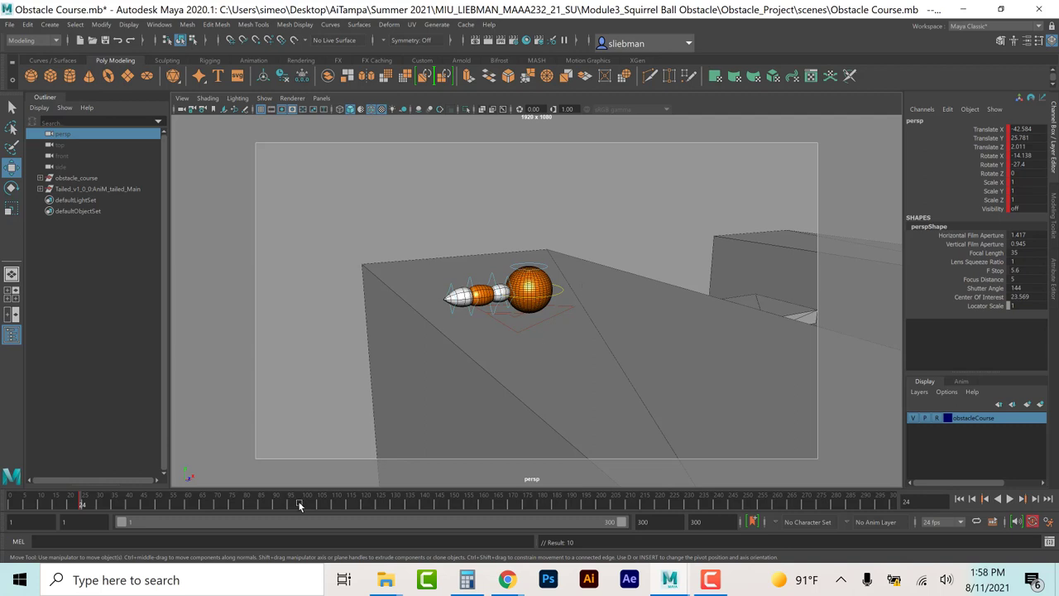
# Step: Play the animation, stop near frame 265, and pan the persp view along the course to the ramp and flag
pyautogui.hotkey('alt', 'v')
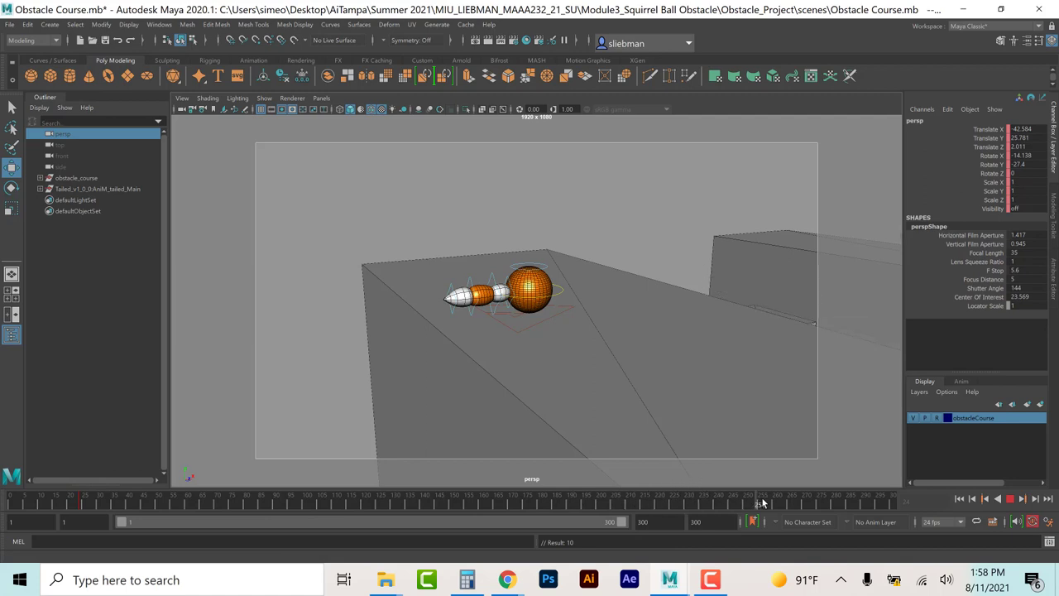
pyautogui.click(792, 502)
pyautogui.hotkey('alt', 'v')
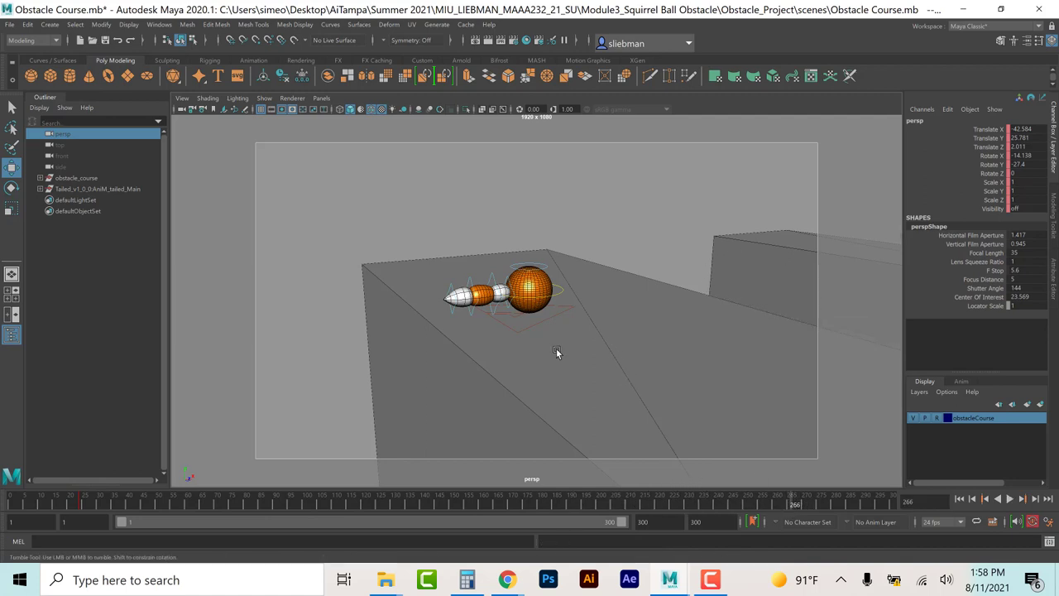
pyautogui.keyDown('alt'); pyautogui.moveTo(556, 352); pyautogui.dragTo(635, 309); pyautogui.keyUp('alt')
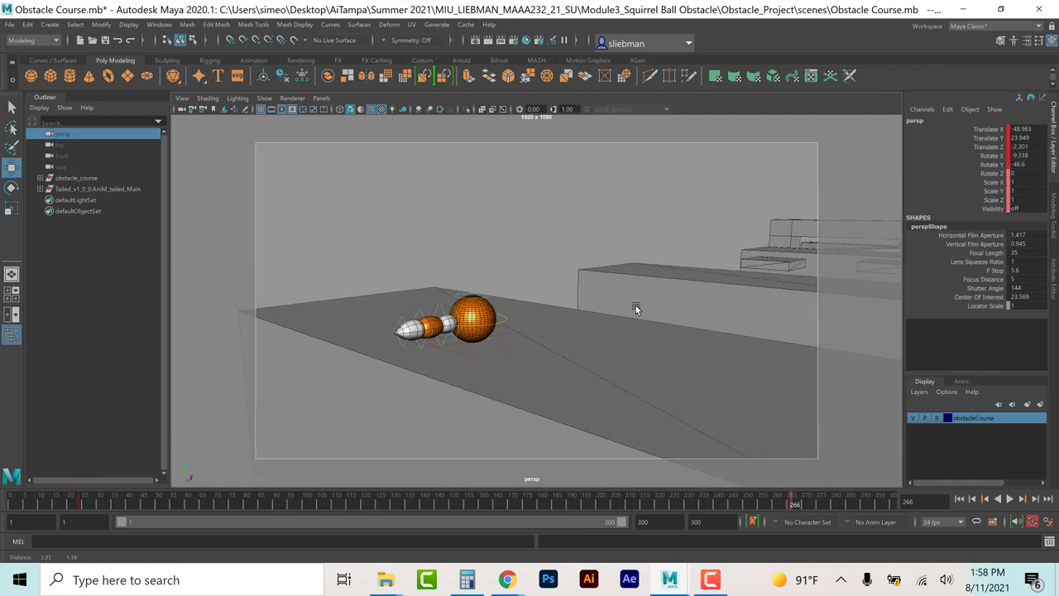
pyautogui.keyDown('alt'); pyautogui.moveTo(635, 309); pyautogui.dragTo(383, 386, button='middle'); pyautogui.keyUp('alt')
pyautogui.moveTo(749, 290)
pyautogui.keyDown('alt'); pyautogui.mouseDown(button='middle')
pyautogui.moveTo(551, 379)
pyautogui.moveTo(447, 380)
pyautogui.mouseUp(button='middle'); pyautogui.keyUp('alt')
pyautogui.keyDown('alt'); pyautogui.moveTo(711, 304); pyautogui.dragTo(458, 347, button='middle'); pyautogui.keyUp('alt')
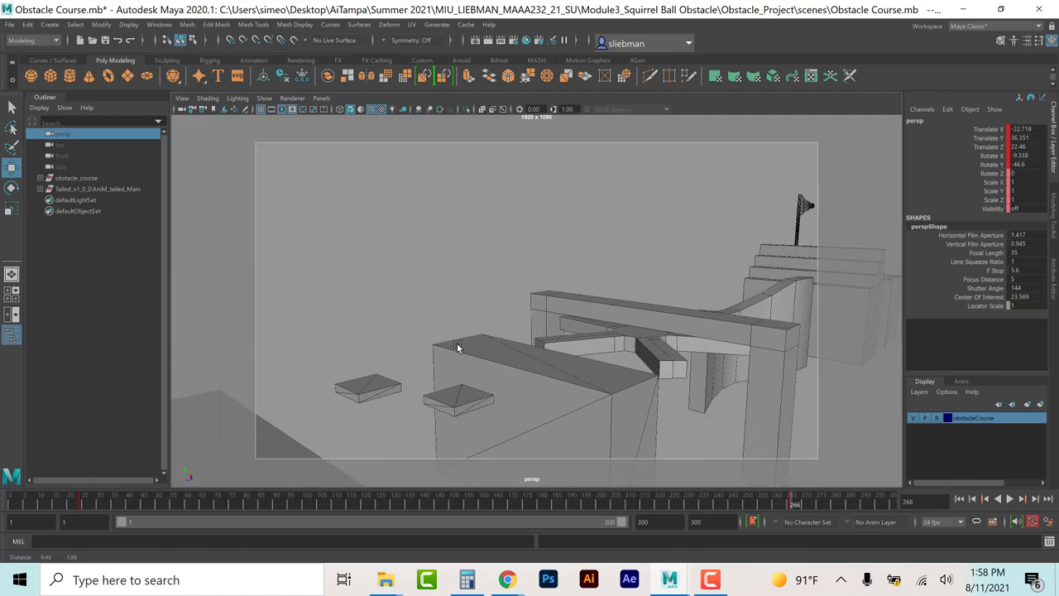
pyautogui.keyDown('alt'); pyautogui.moveTo(721, 319); pyautogui.dragTo(617, 386, button='middle'); pyautogui.keyUp('alt')
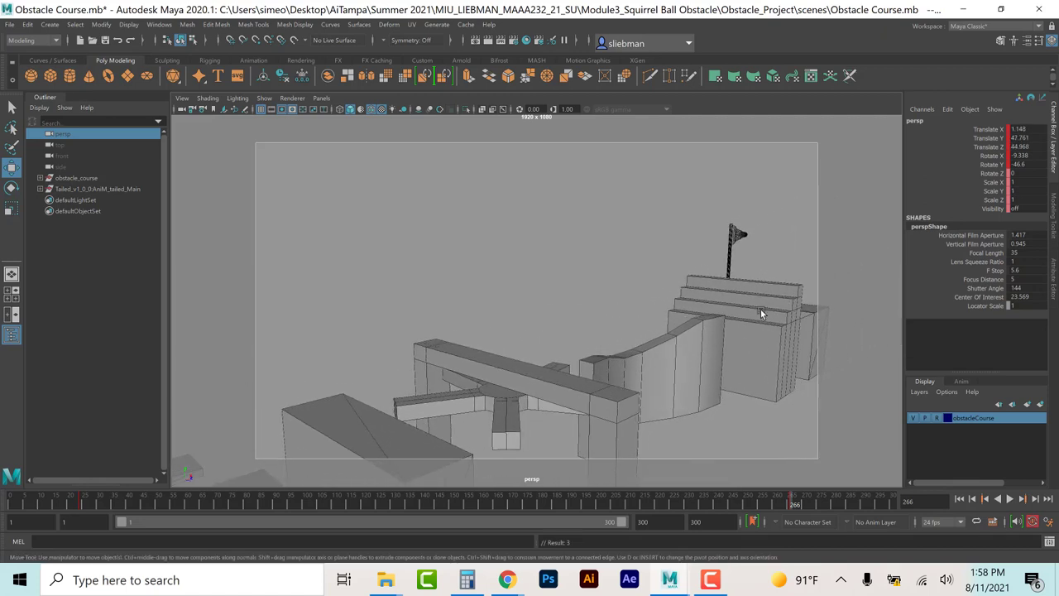
pyautogui.keyDown('alt'); pyautogui.moveTo(667, 339); pyautogui.dragTo(545, 403, button='middle'); pyautogui.keyUp('alt')
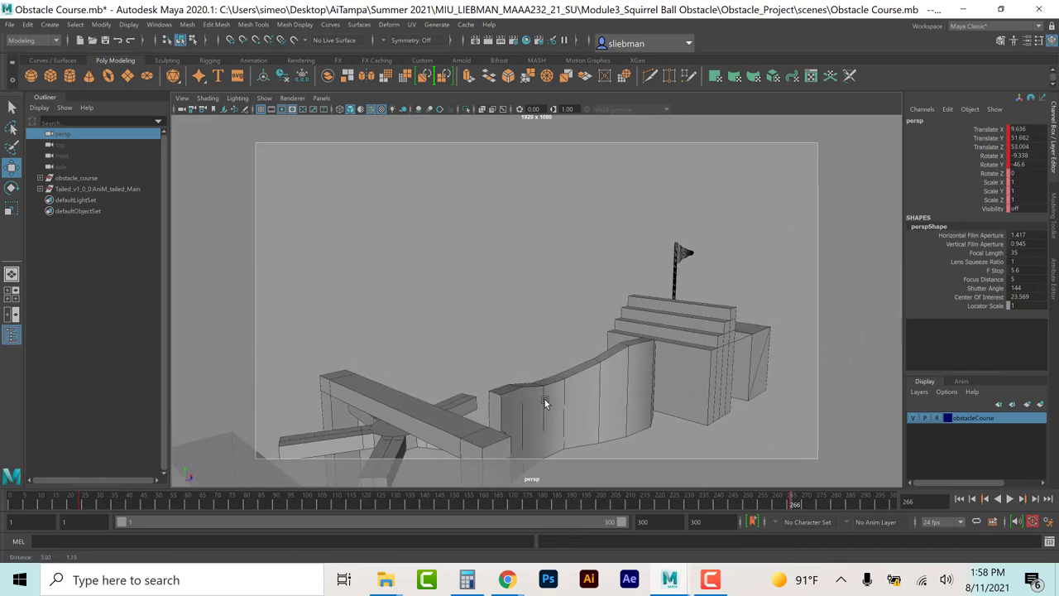
pyautogui.keyDown('alt'); pyautogui.moveTo(710, 255); pyautogui.dragTo(392, 267, button='middle'); pyautogui.keyUp('alt')
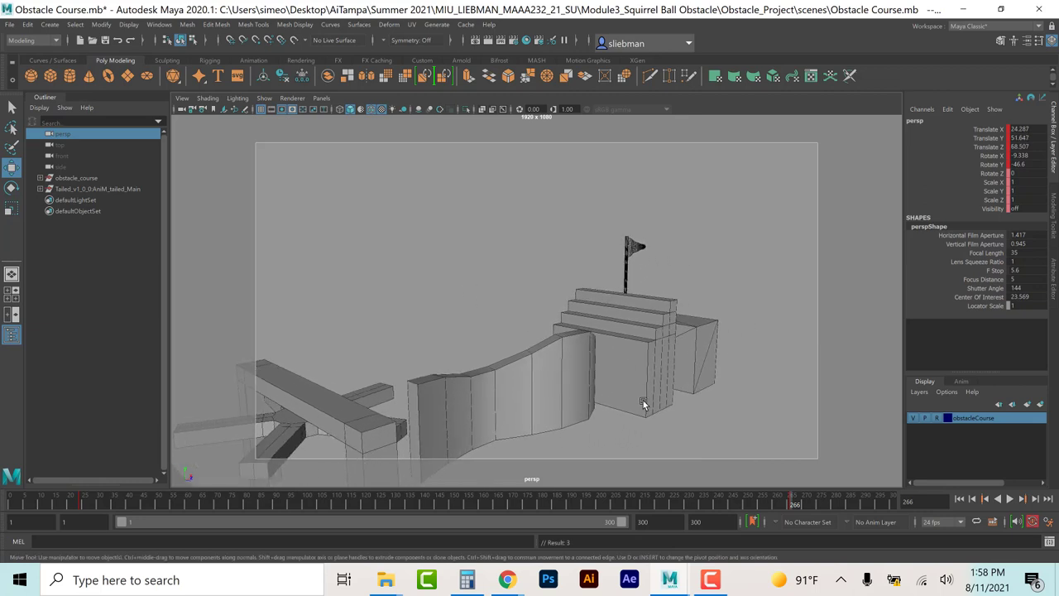
pyautogui.scroll(5, 640, 405)
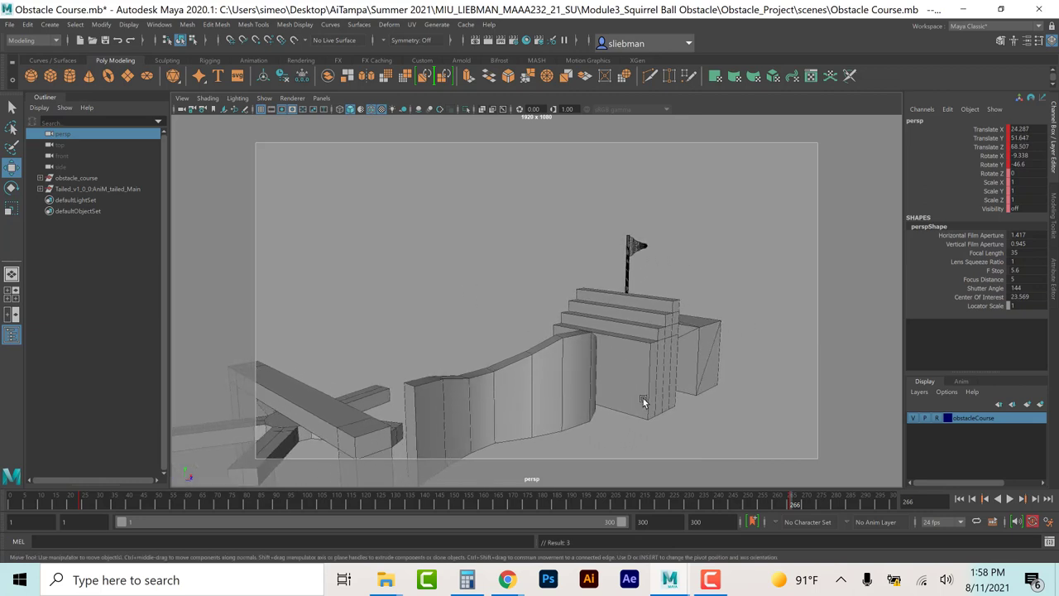
pyautogui.scroll(4, 655, 394)
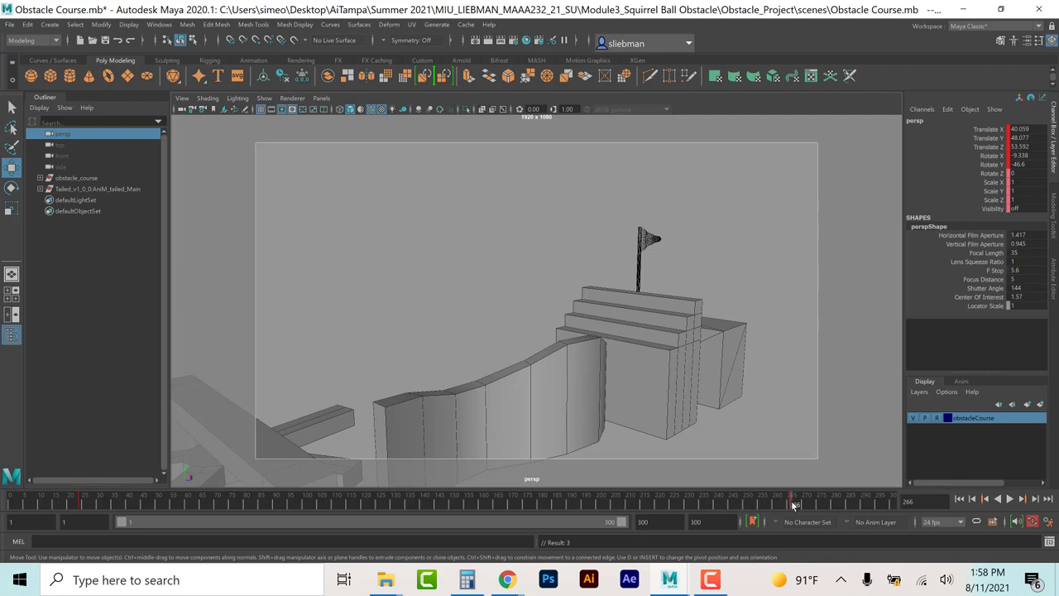
# Step: Replay and scrub through frames 101, 58 and 209, then rewind to frame 1
pyautogui.hotkey('alt', 'v')
pyautogui.moveTo(765, 503)
pyautogui.mouseDown()
pyautogui.moveTo(173, 500)
pyautogui.moveTo(149, 488)
pyautogui.moveTo(215, 500)
pyautogui.moveTo(610, 503)
pyautogui.moveTo(164, 464)
pyautogui.moveTo(93, 489)
pyautogui.moveTo(83, 504)
pyautogui.moveTo(607, 542)
pyautogui.moveTo(731, 526)
pyautogui.moveTo(516, 488)
pyautogui.moveTo(101, 505)
pyautogui.moveTo(300, 509)
pyautogui.moveTo(207, 504)
pyautogui.moveTo(293, 516)
pyautogui.mouseUp()
pyautogui.scroll(-2, 476, 387)
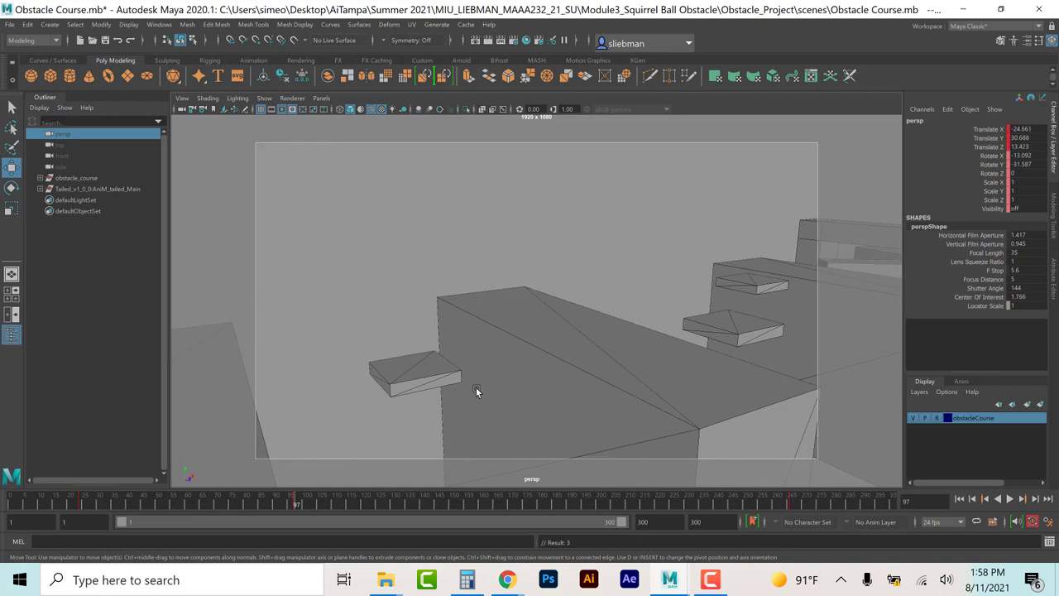
pyautogui.scroll(-2, 474, 389)
pyautogui.scroll(-3, 474, 388)
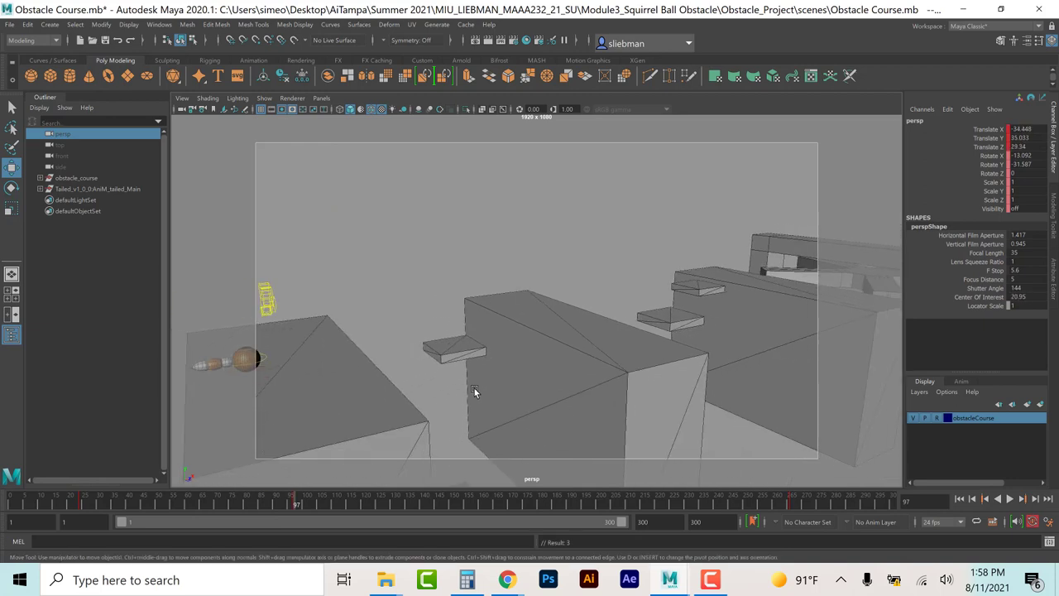
pyautogui.moveTo(292, 506); pyautogui.dragTo(662, 502)
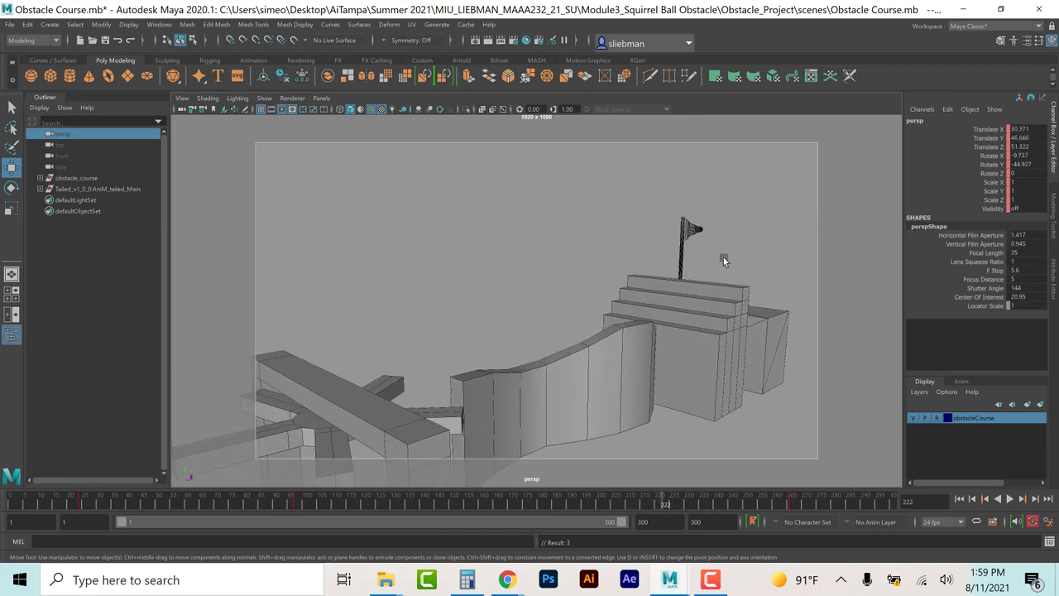
pyautogui.moveTo(661, 502); pyautogui.dragTo(625, 501)
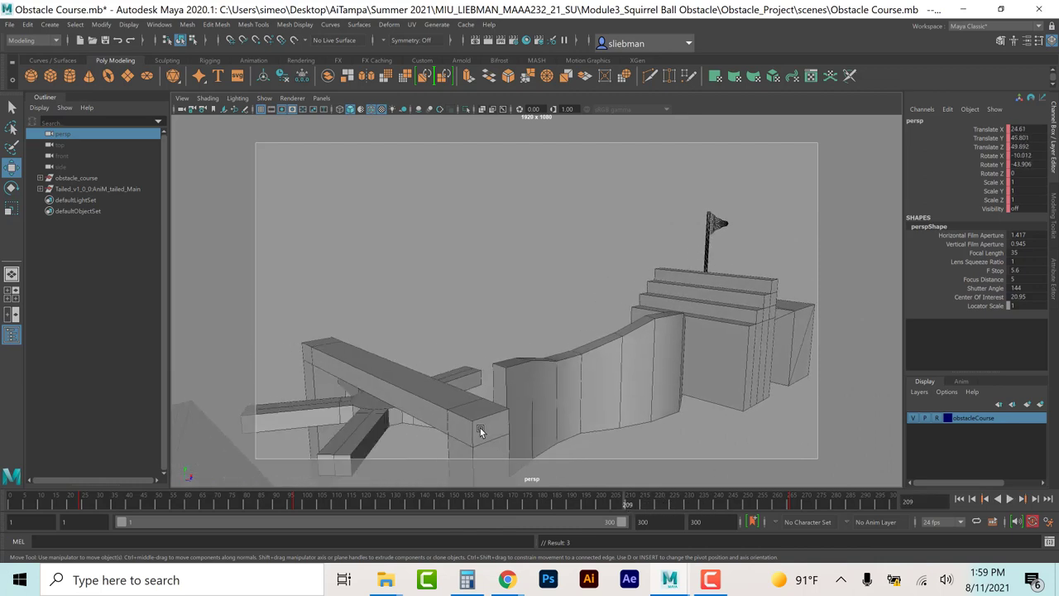
pyautogui.moveTo(509, 411); pyautogui.dragTo(408, 440, button='middle')
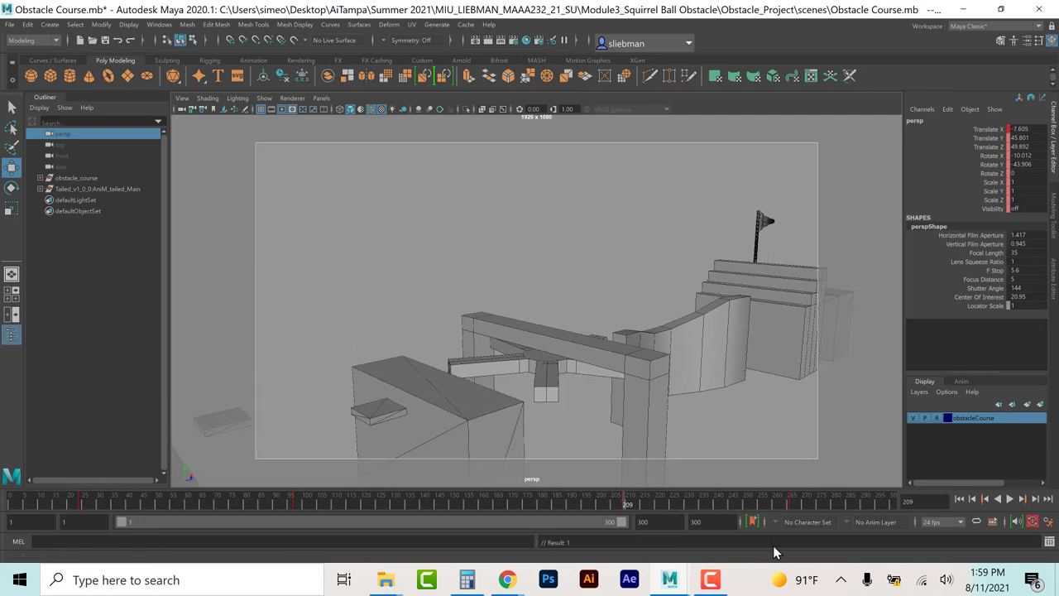
pyautogui.click(960, 499)
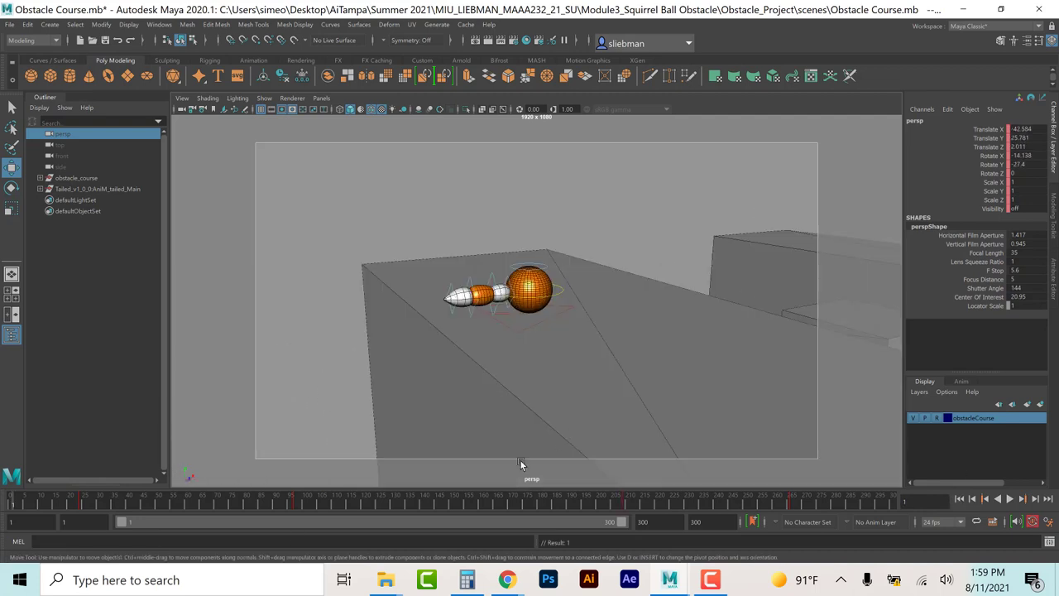
# Step: Try renaming the persp camera in the Channel Box, then play the animation from the start
pyautogui.click(915, 121)
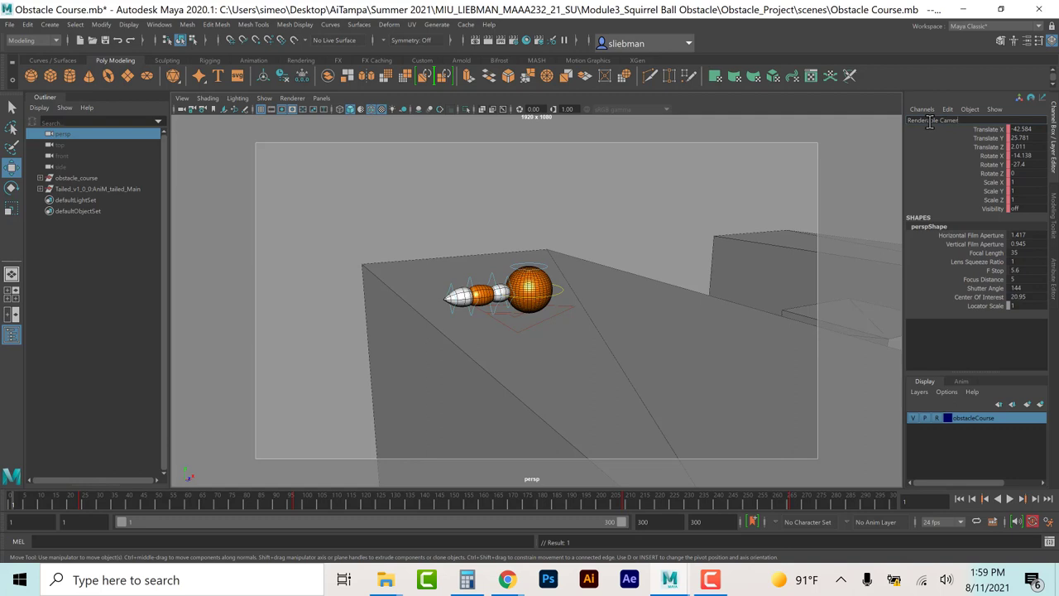
pyautogui.press('Return')
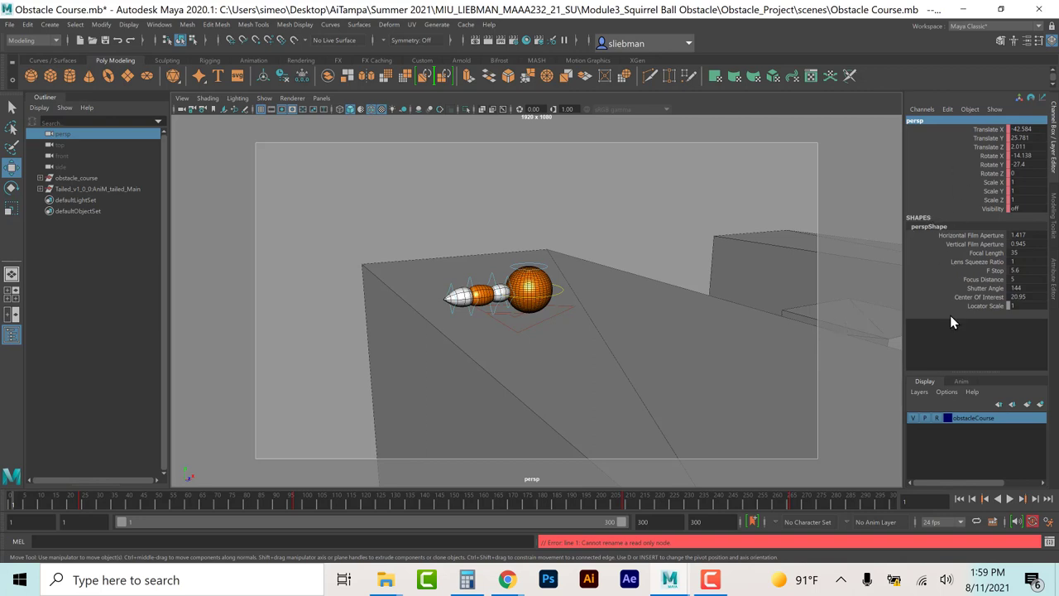
pyautogui.click(1009, 500)
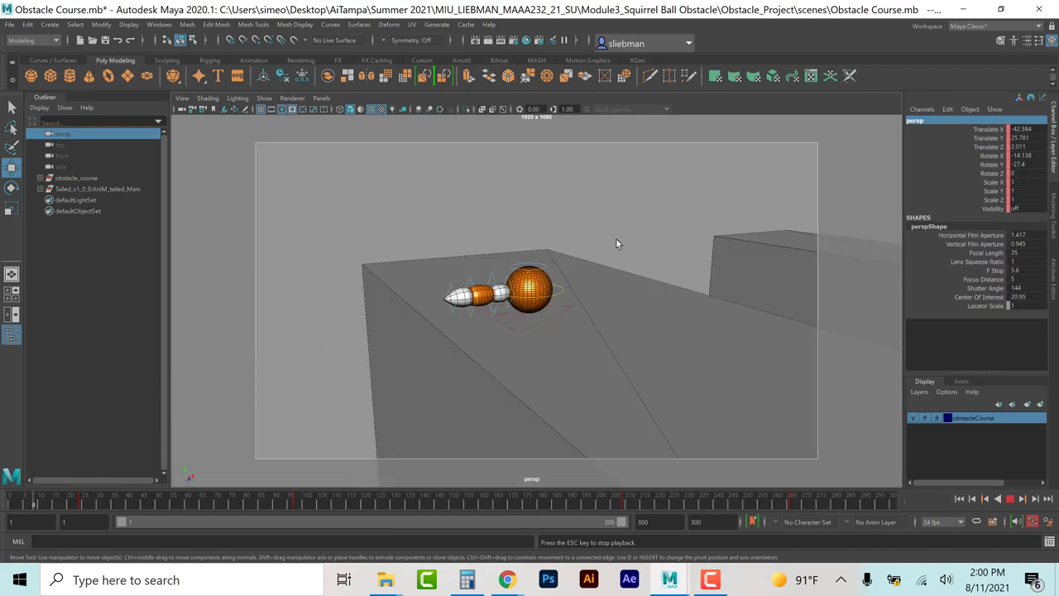
# Step: Stop playback and switch to the four-view layout with the Follow_Camera pane
pyautogui.press('Escape')
pyautogui.press('space')
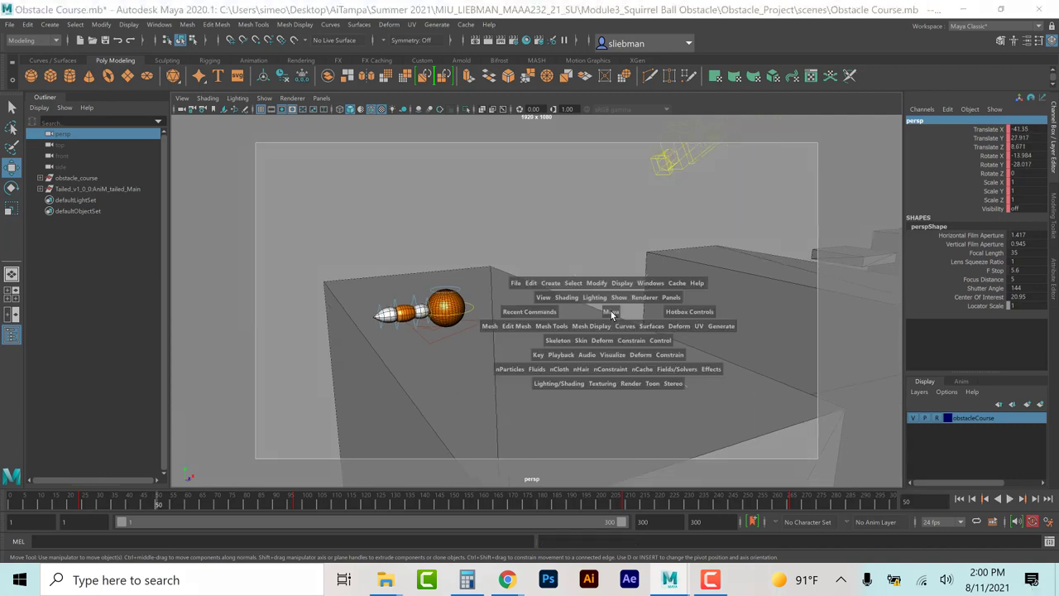
pyautogui.hotkey('alt', 'v')
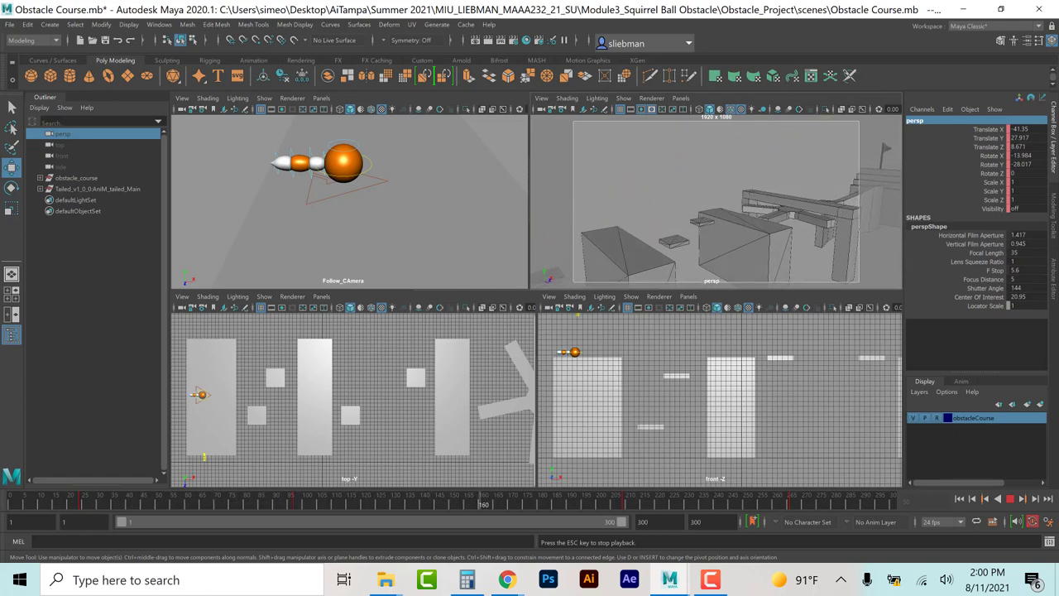
# Step: Stop playback at frame 206, rewind to frame 1 and select the CTRL_Root control
pyautogui.click(1009, 498)
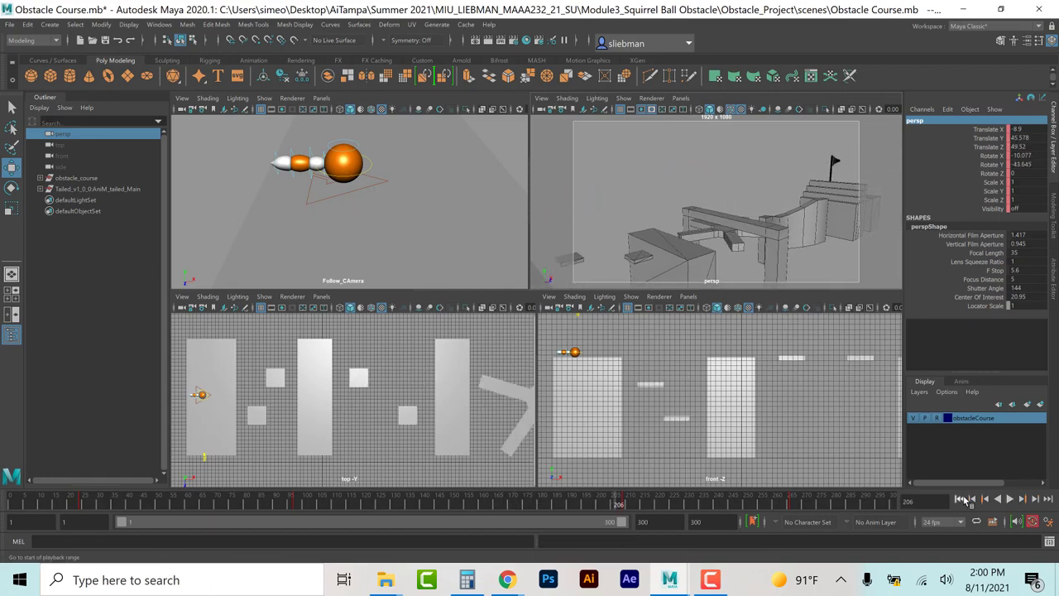
pyautogui.click(960, 499)
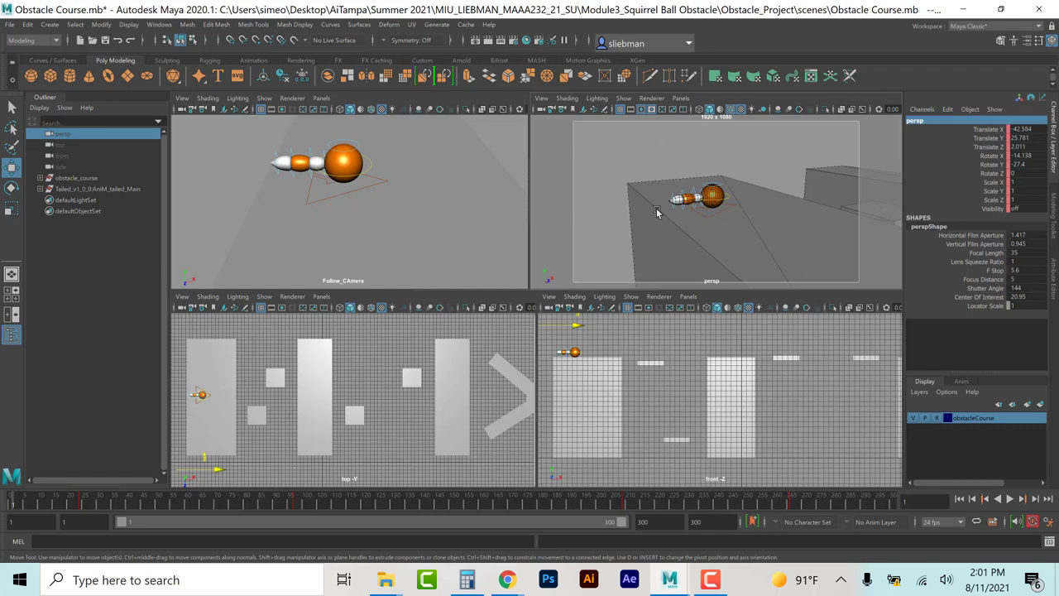
pyautogui.click(348, 192)
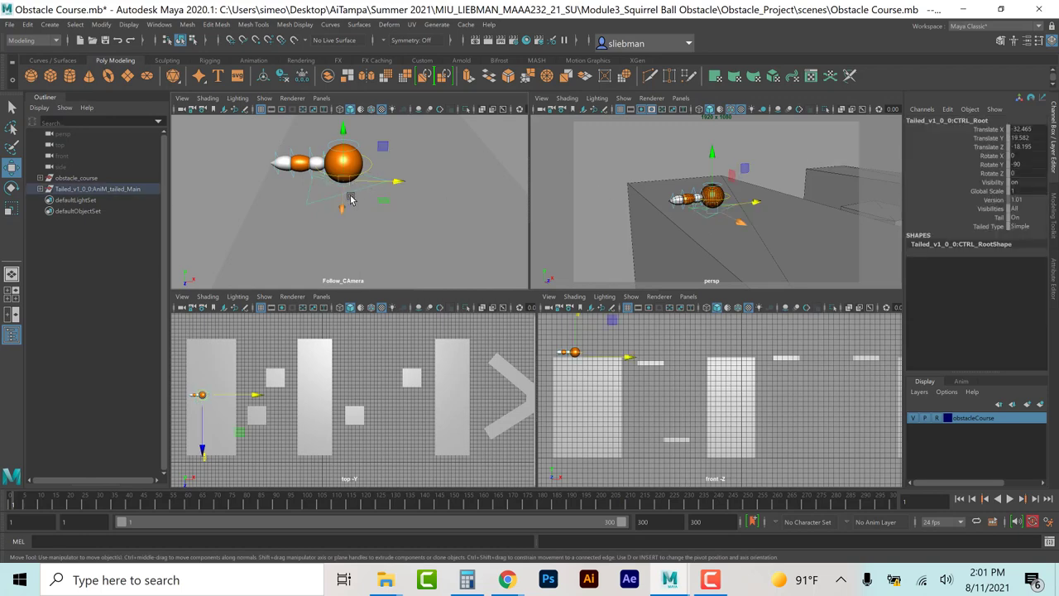
# Step: At frame 24, key the root control's Translate X, Y and Z with Key Selected
pyautogui.click(81, 503)
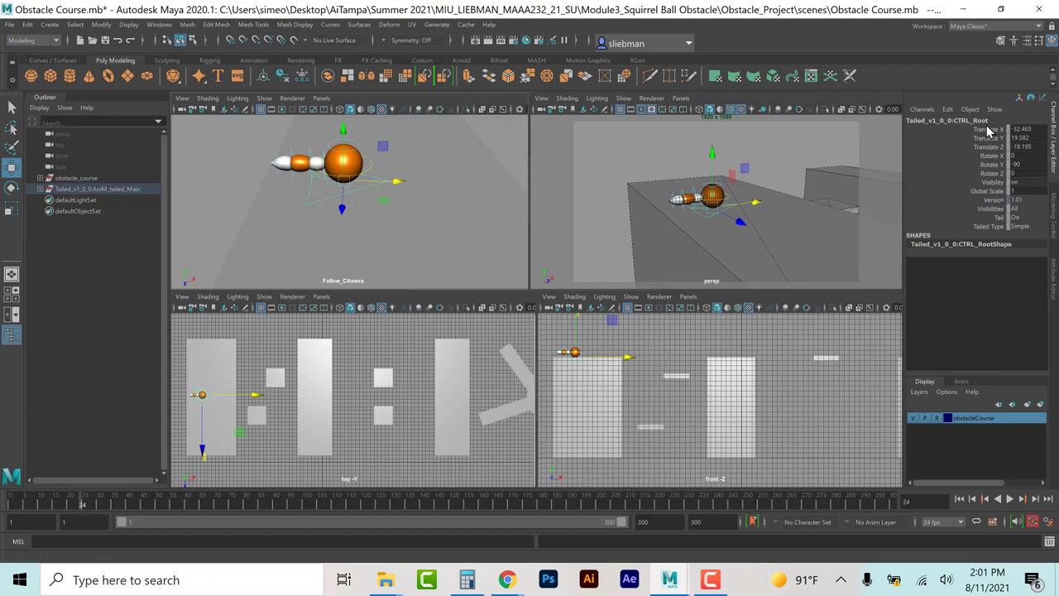
pyautogui.moveTo(989, 130)
pyautogui.mouseDown()
pyautogui.moveTo(986, 149)
pyautogui.moveTo(986, 140)
pyautogui.mouseUp()
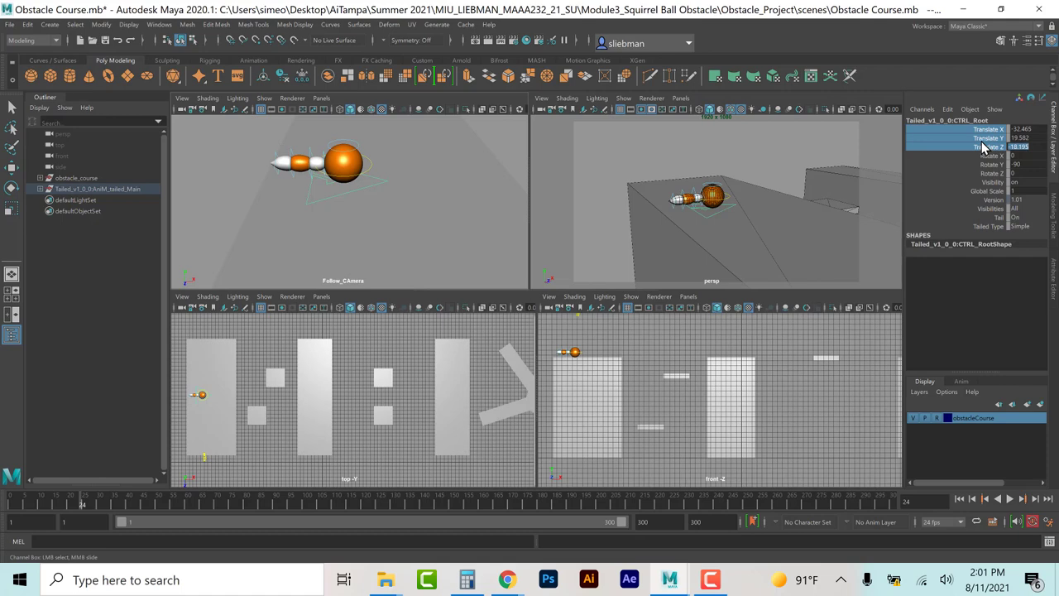
pyautogui.rightClick(982, 147)
pyautogui.click(961, 163)
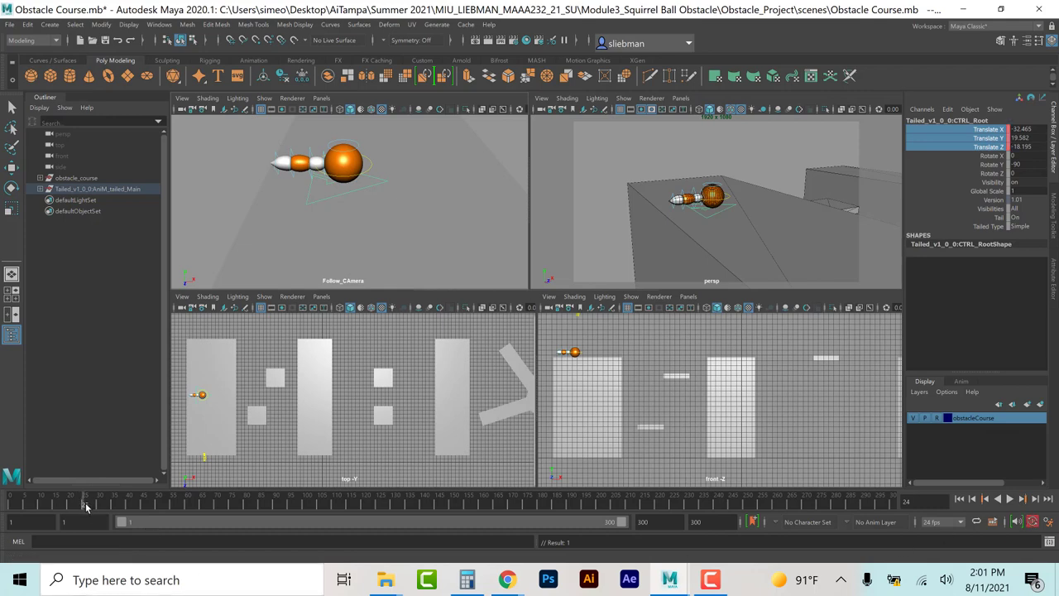
# Step: Review the motion around frames 43 to 60, slide the rig along X, reset it, and go to frame 64
pyautogui.click(173, 508)
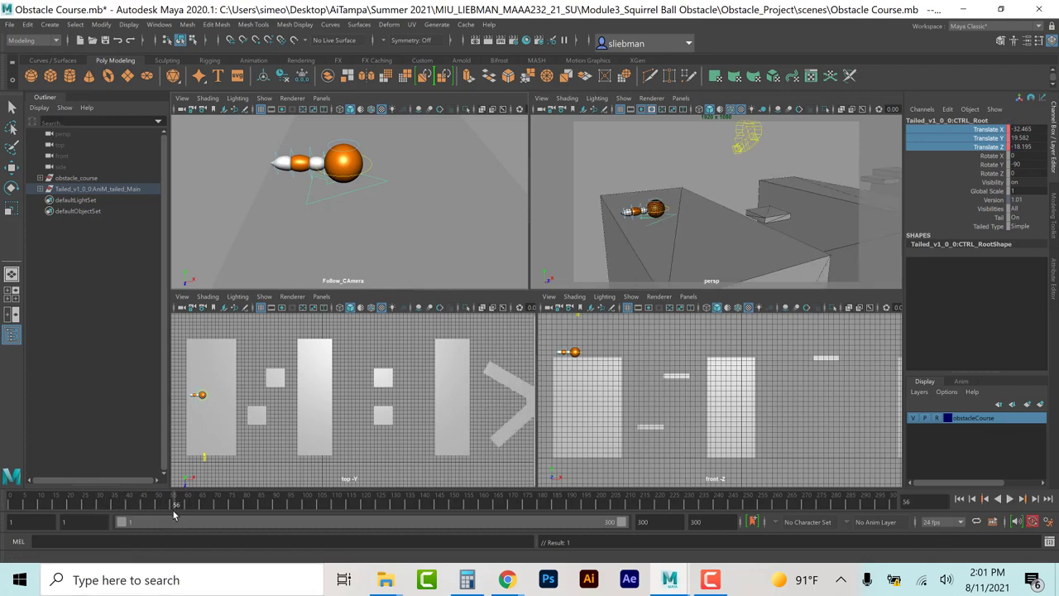
pyautogui.hotkey('alt', 'v')
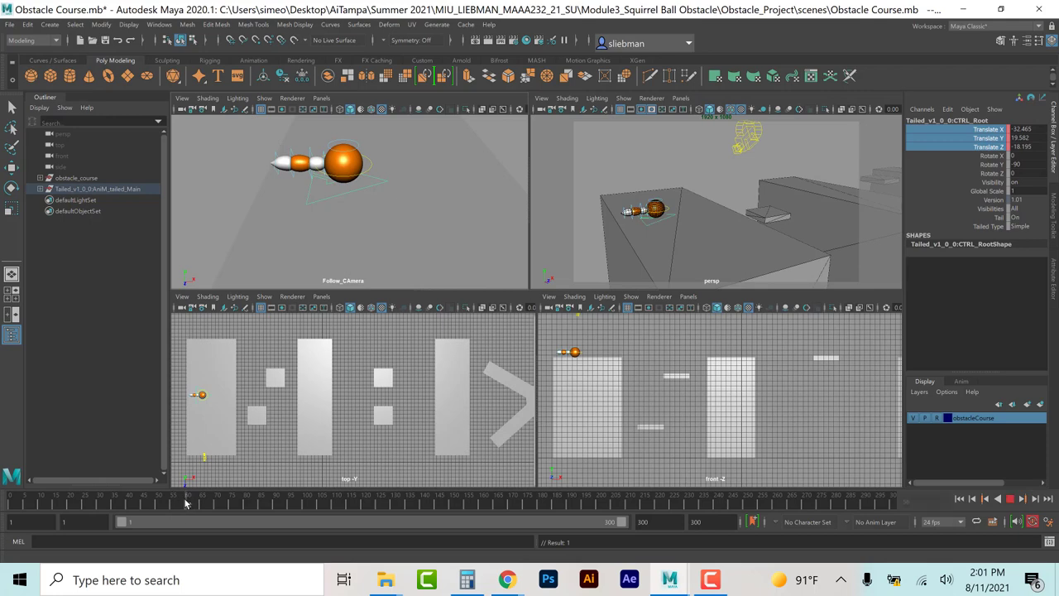
pyautogui.click(186, 502)
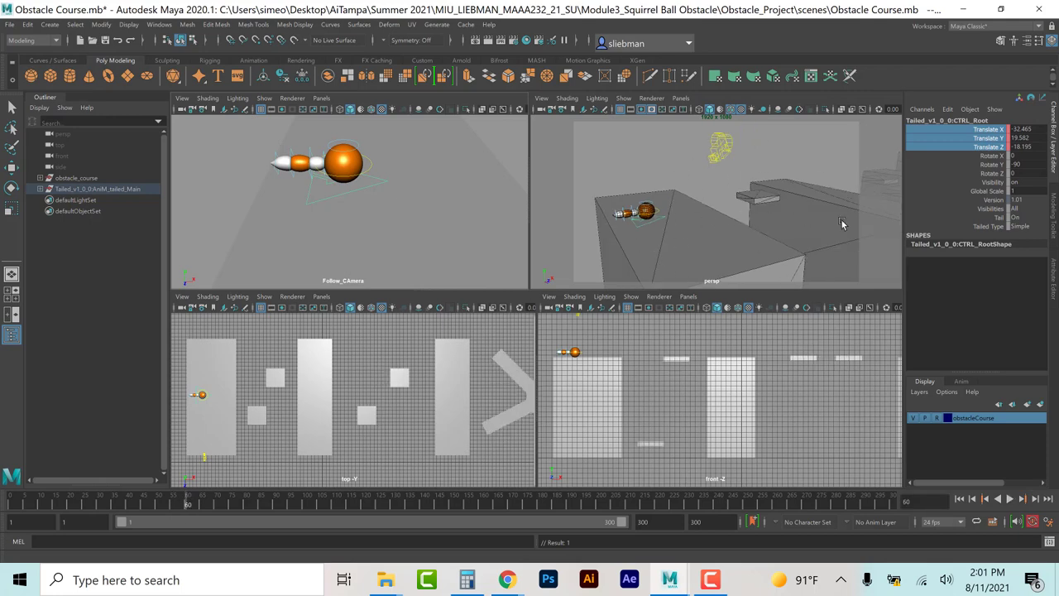
pyautogui.click(162, 506)
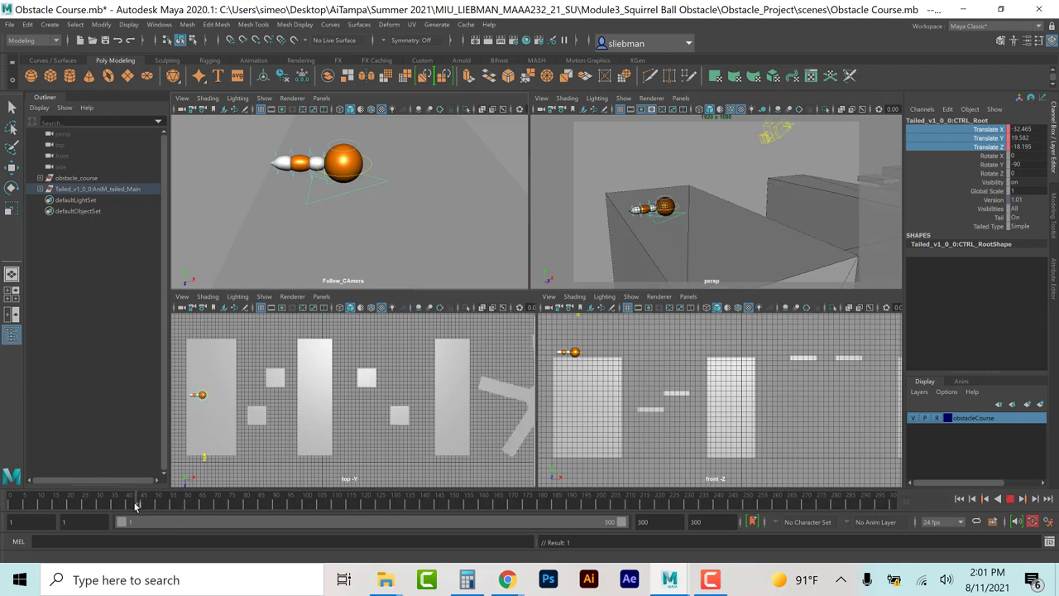
pyautogui.click(137, 505)
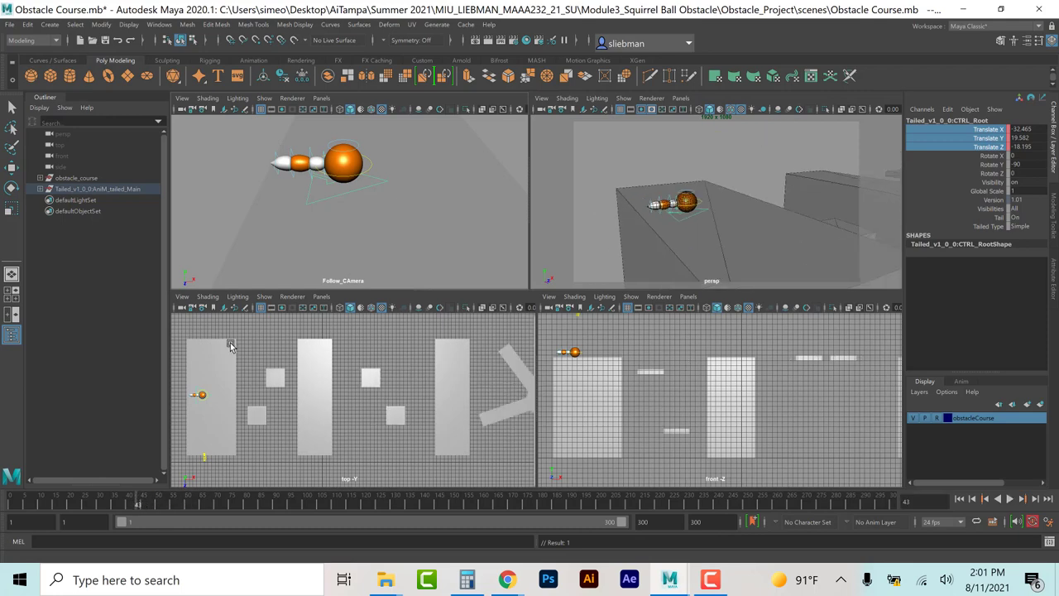
pyautogui.click(12, 170)
pyautogui.moveTo(398, 182)
pyautogui.mouseDown()
pyautogui.moveTo(364, 190)
pyautogui.moveTo(390, 199)
pyautogui.moveTo(418, 191)
pyautogui.moveTo(400, 182)
pyautogui.mouseUp()
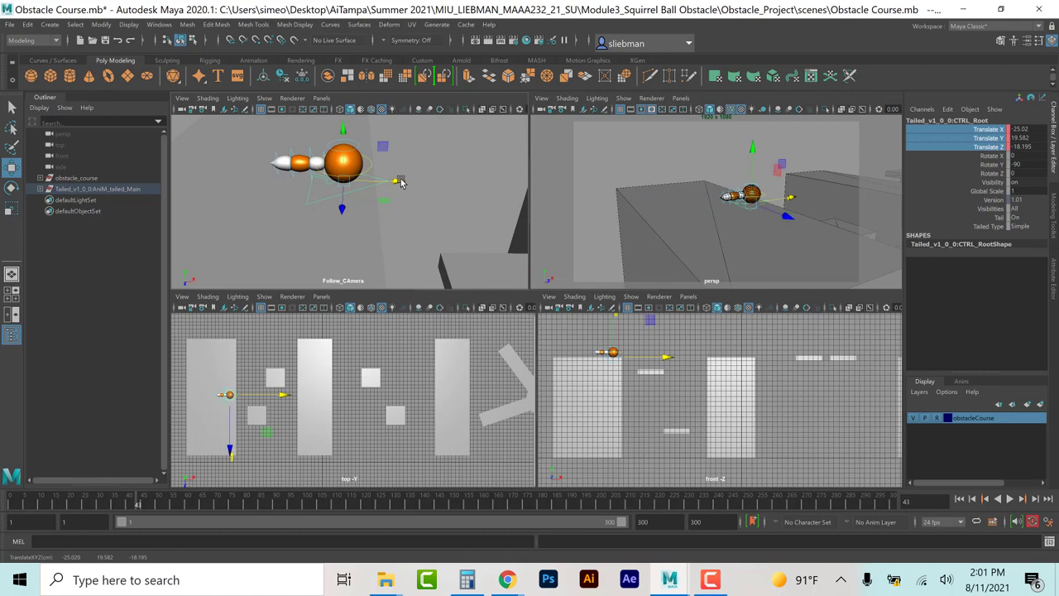
pyautogui.click(139, 498)
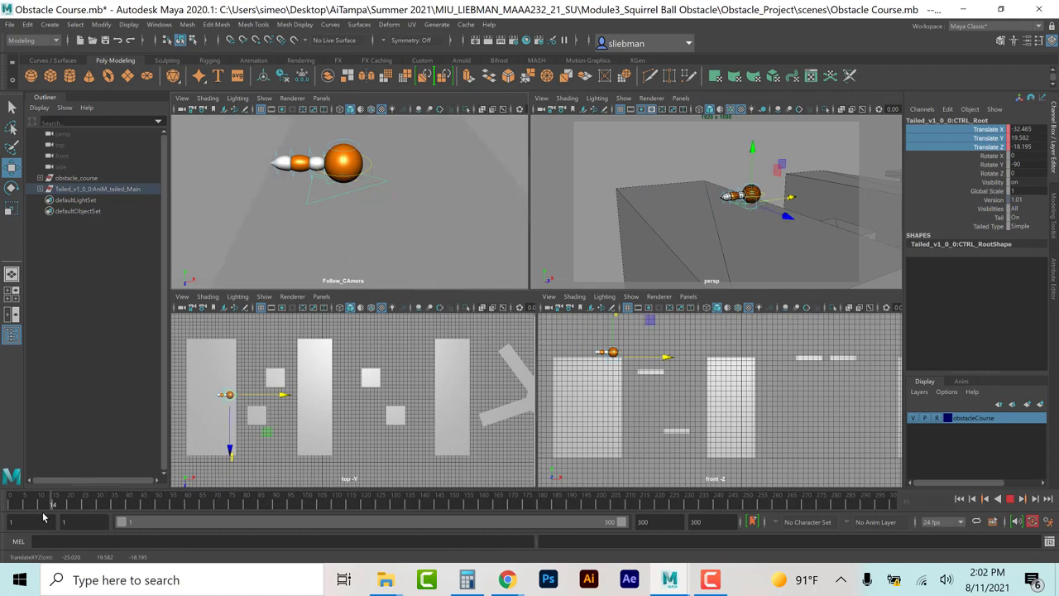
pyautogui.click(197, 499)
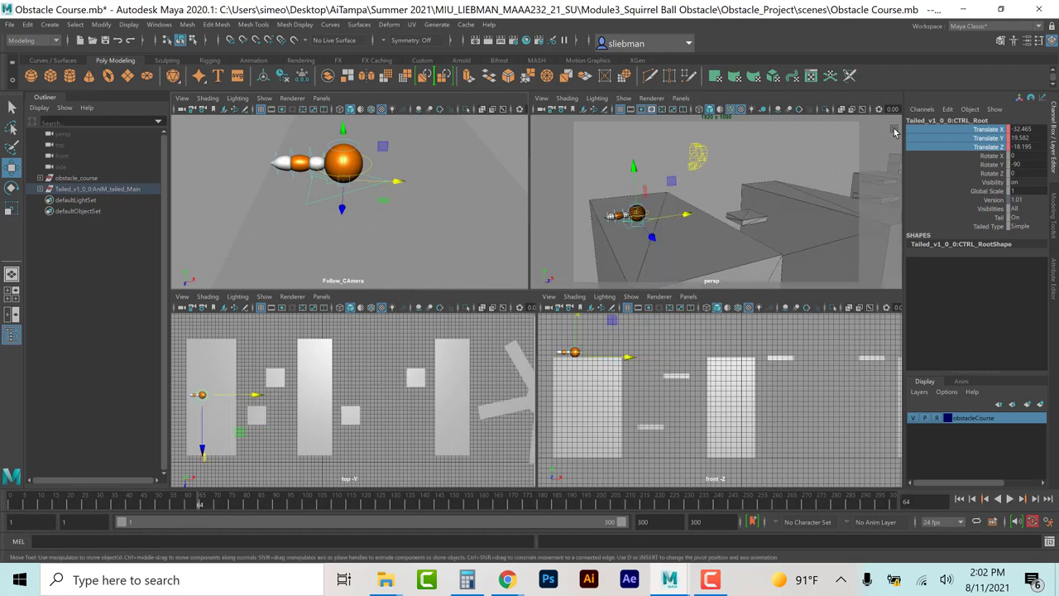
# Step: Set a breakdown key on the translate channels, then remove their animation again
pyautogui.rightClick(993, 141)
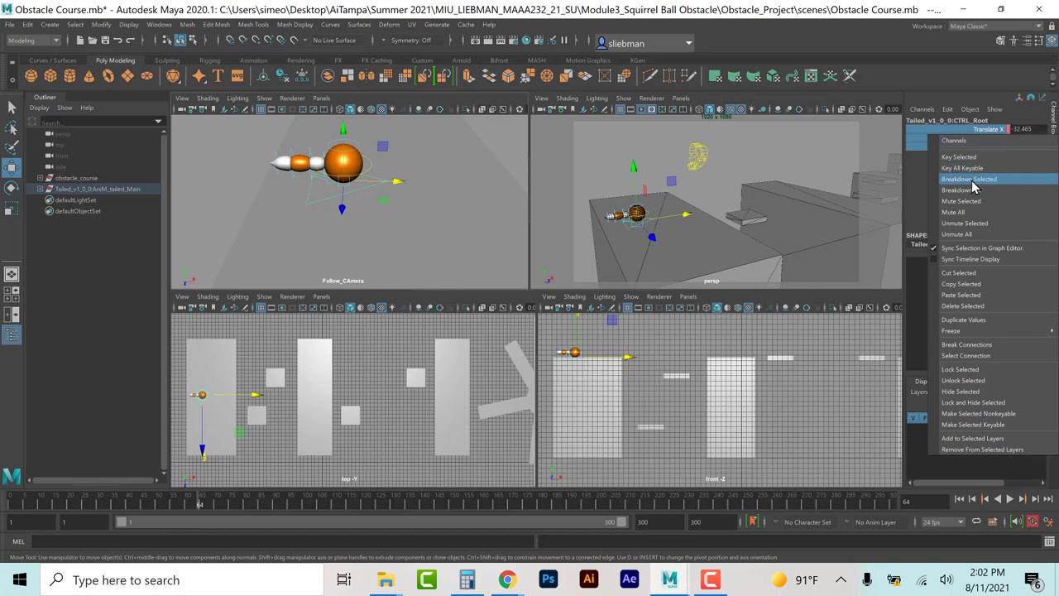
pyautogui.click(972, 180)
pyautogui.rightClick(994, 145)
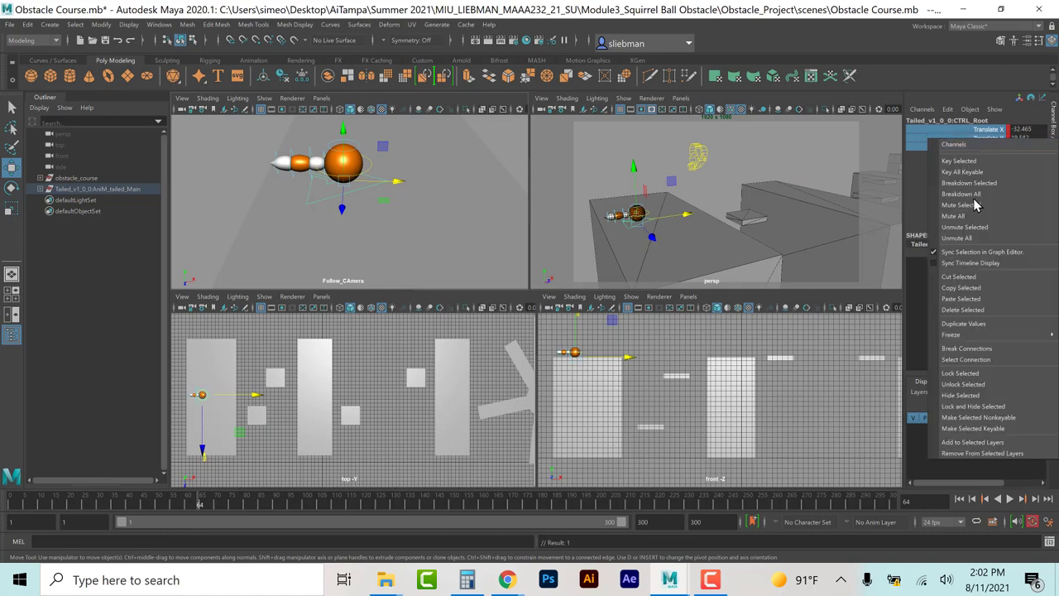
pyautogui.click(961, 354)
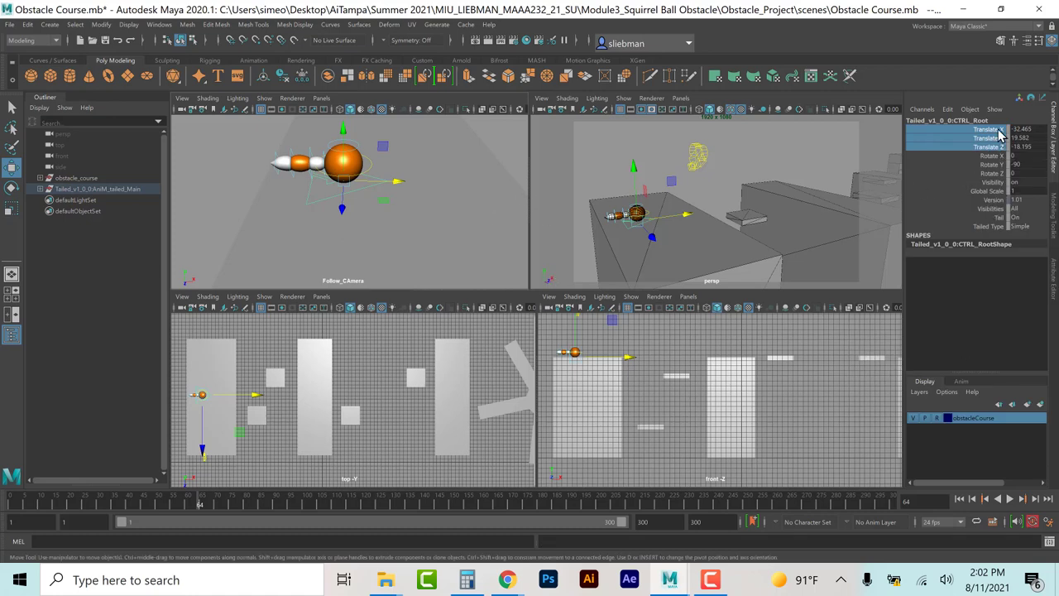
# Step: Switch the selection from the root control to the ball's main control CTRL_Main
pyautogui.click(211, 205)
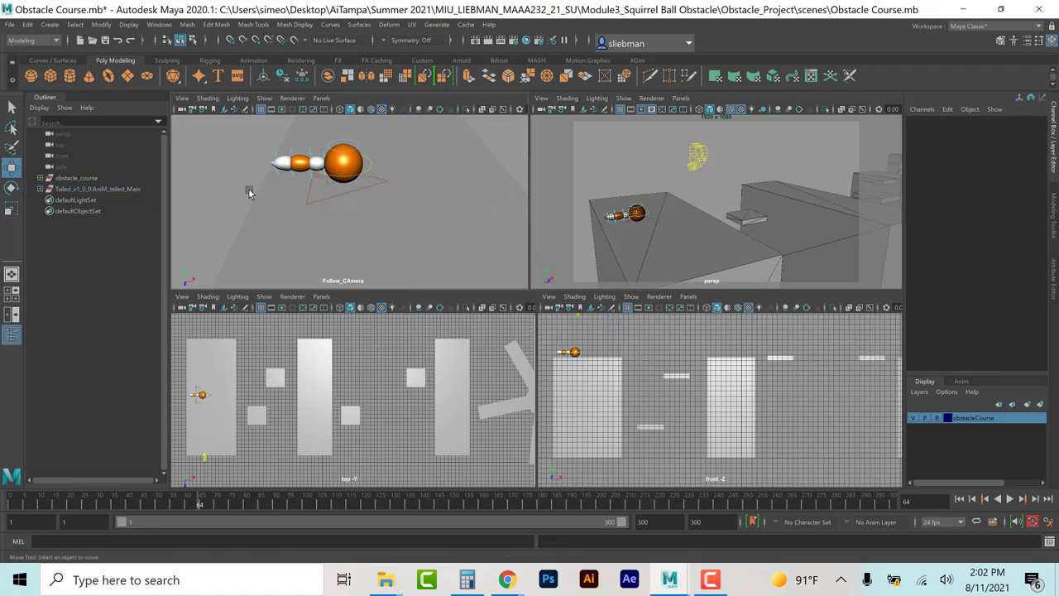
pyautogui.click(317, 204)
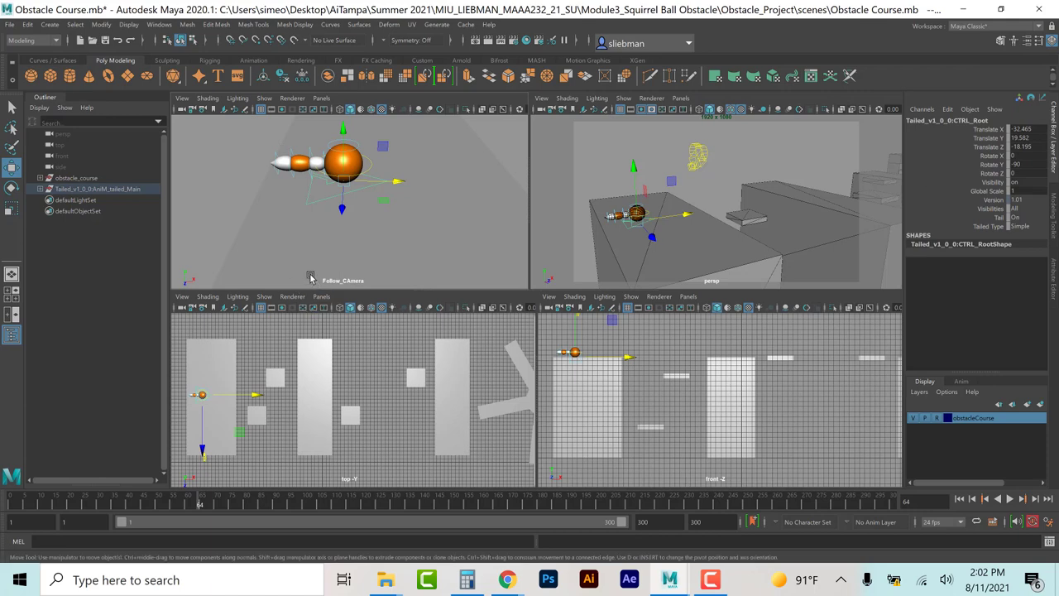
pyautogui.click(369, 170)
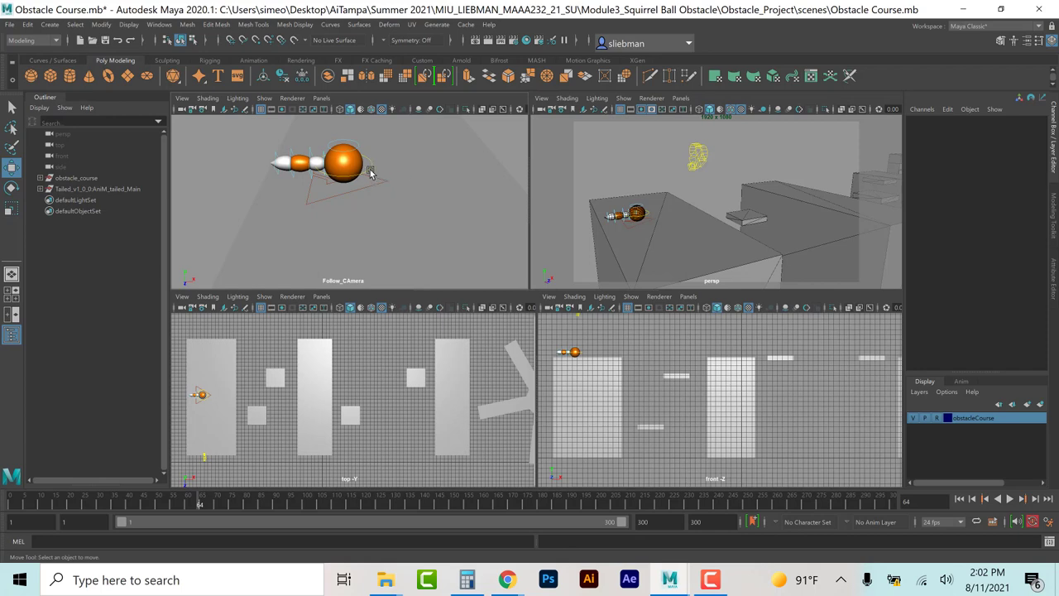
pyautogui.click(369, 170)
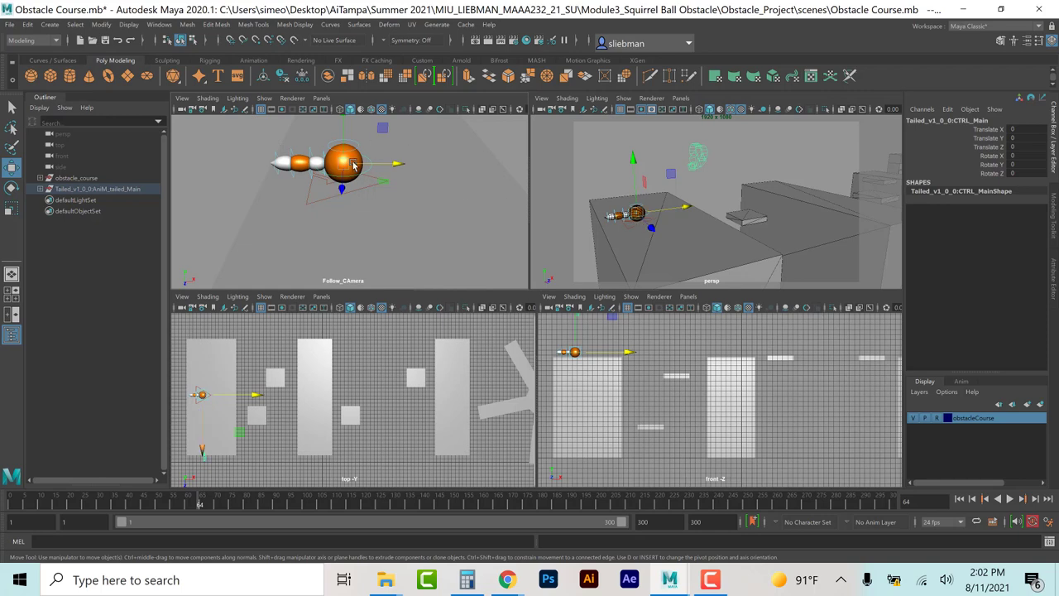
# Step: Key CTRL_Main's Translate X, Y and Z at frame 24, then jump to frame 49
pyautogui.click(80, 506)
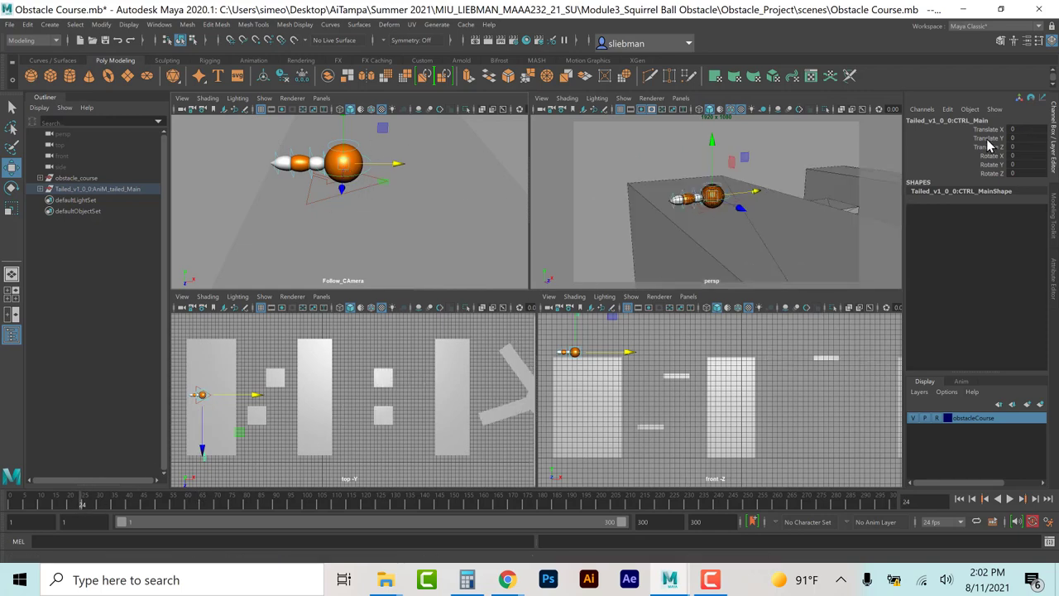
pyautogui.moveTo(989, 130); pyautogui.dragTo(987, 151)
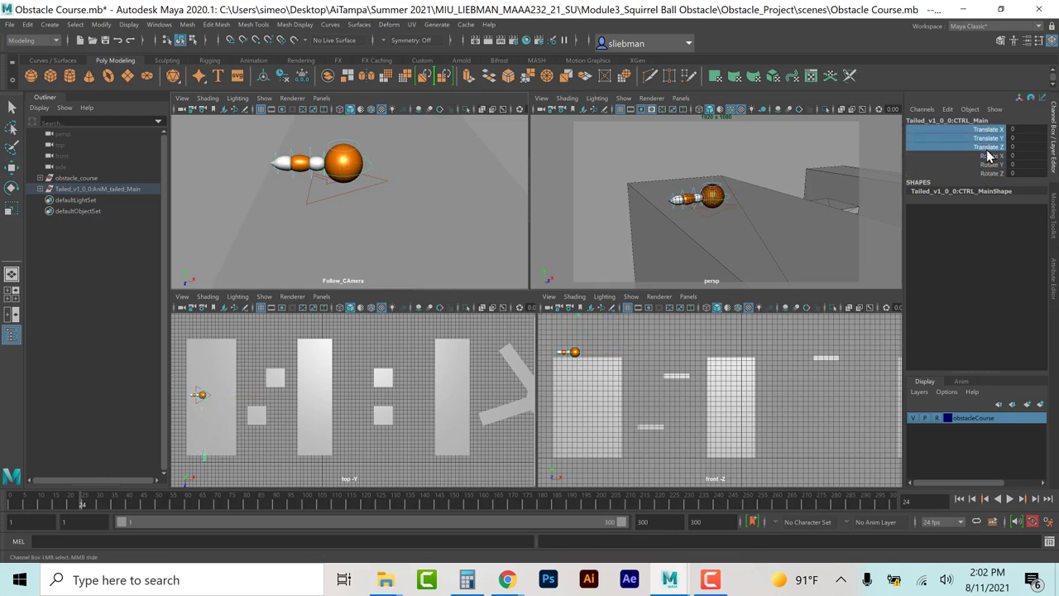
pyautogui.rightClick(986, 146)
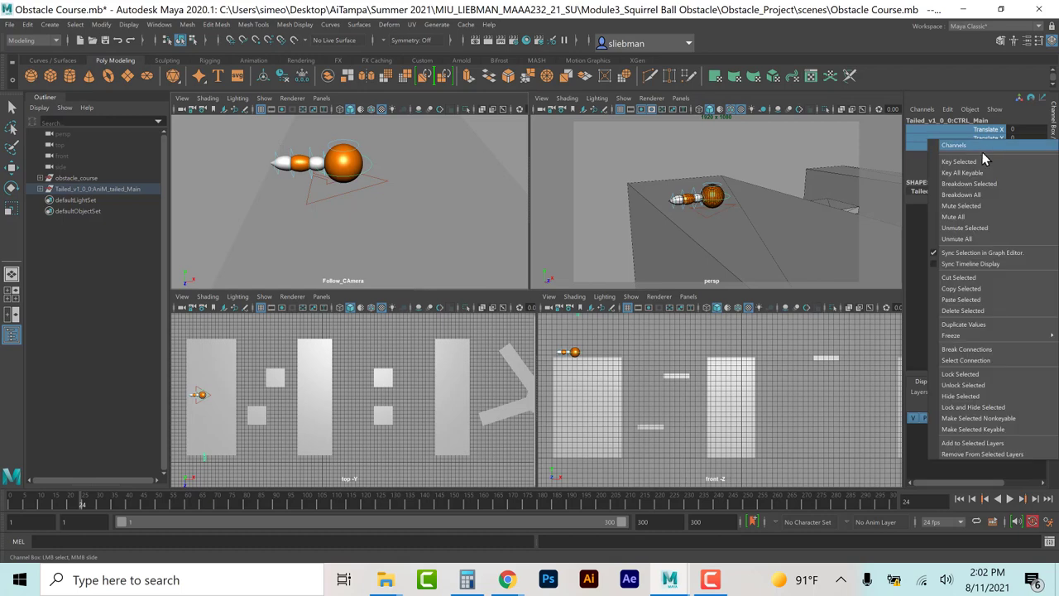
pyautogui.click(979, 158)
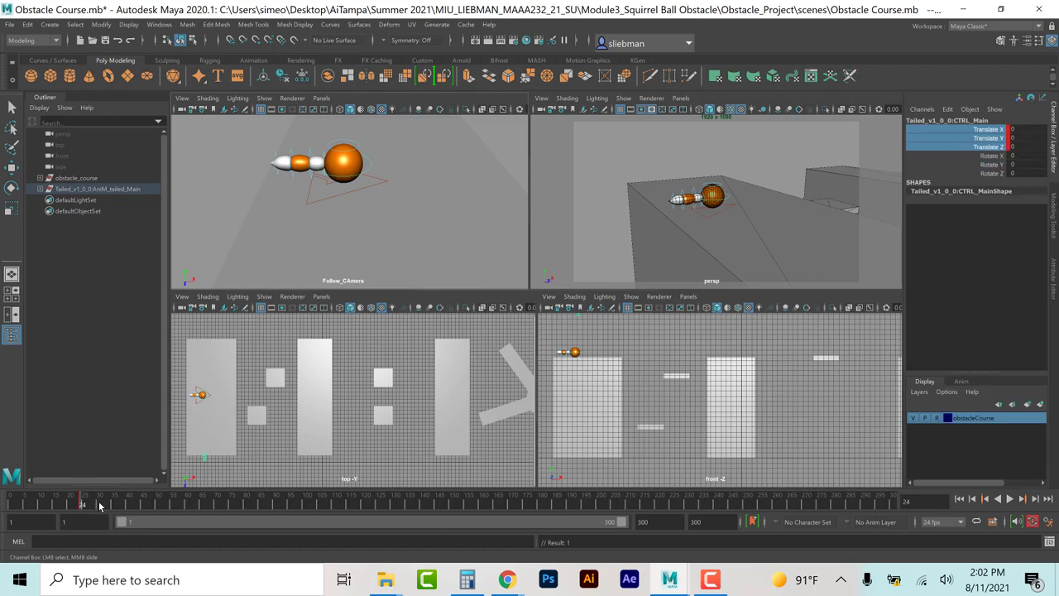
pyautogui.click(153, 506)
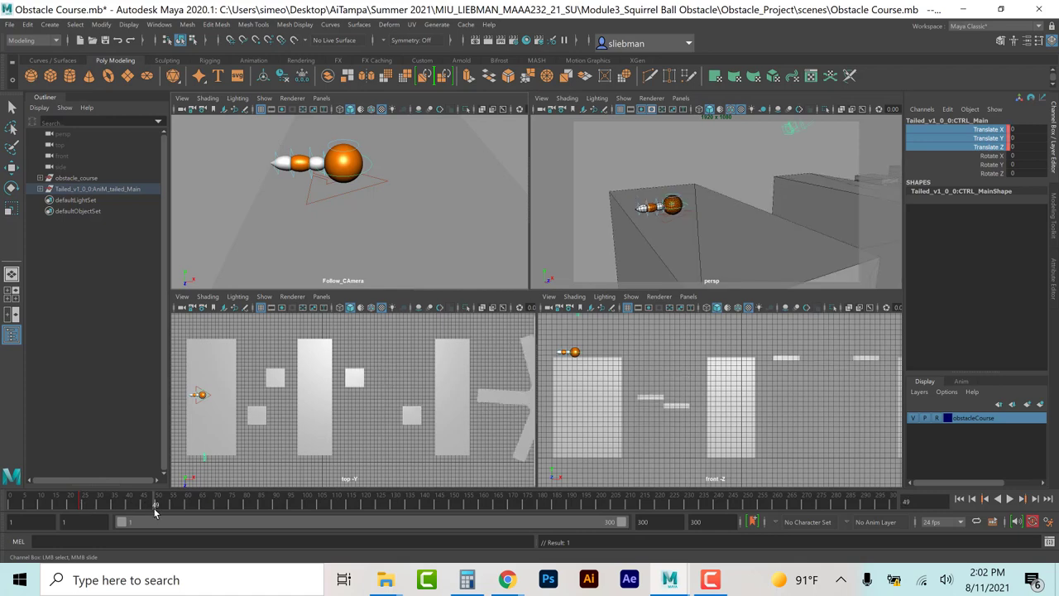
# Step: At frame 48, move CTRL_Main forward along Z and sideways in the top view
pyautogui.click(984, 498)
pyautogui.click(11, 167)
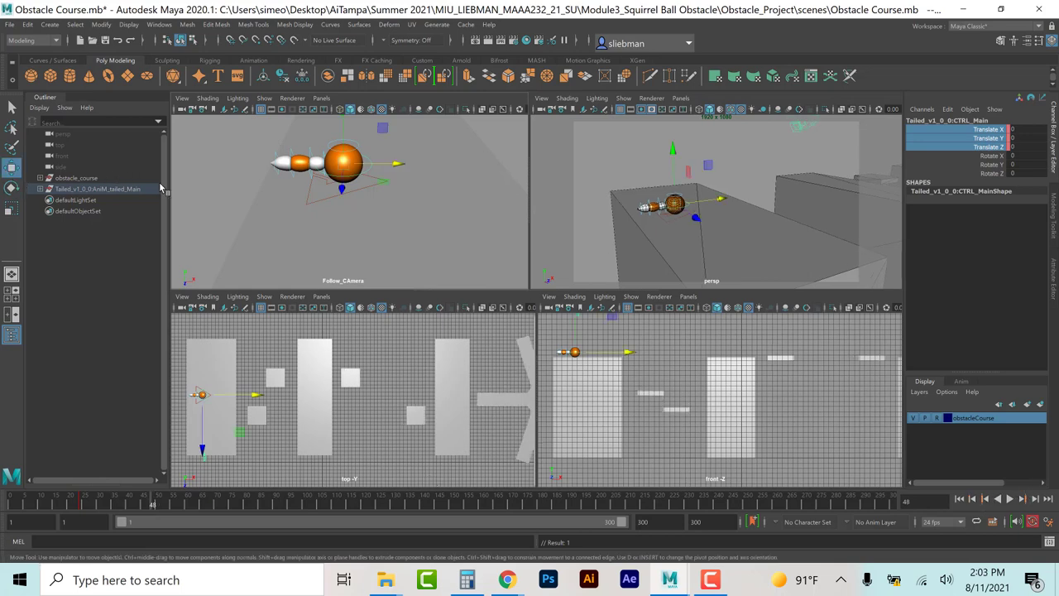
pyautogui.moveTo(396, 164); pyautogui.dragTo(401, 160)
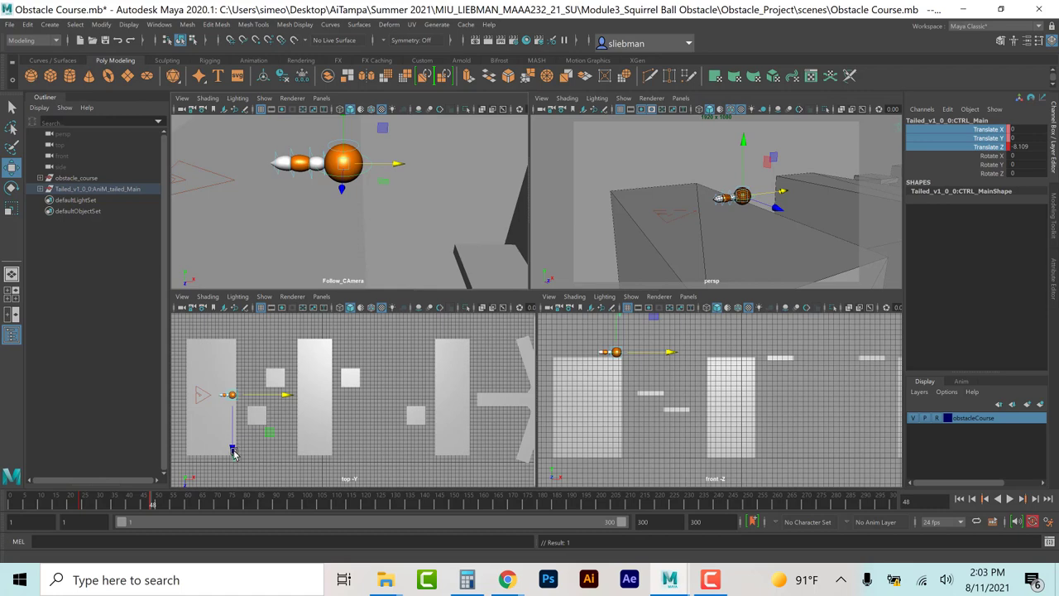
pyautogui.moveTo(234, 452); pyautogui.dragTo(232, 432)
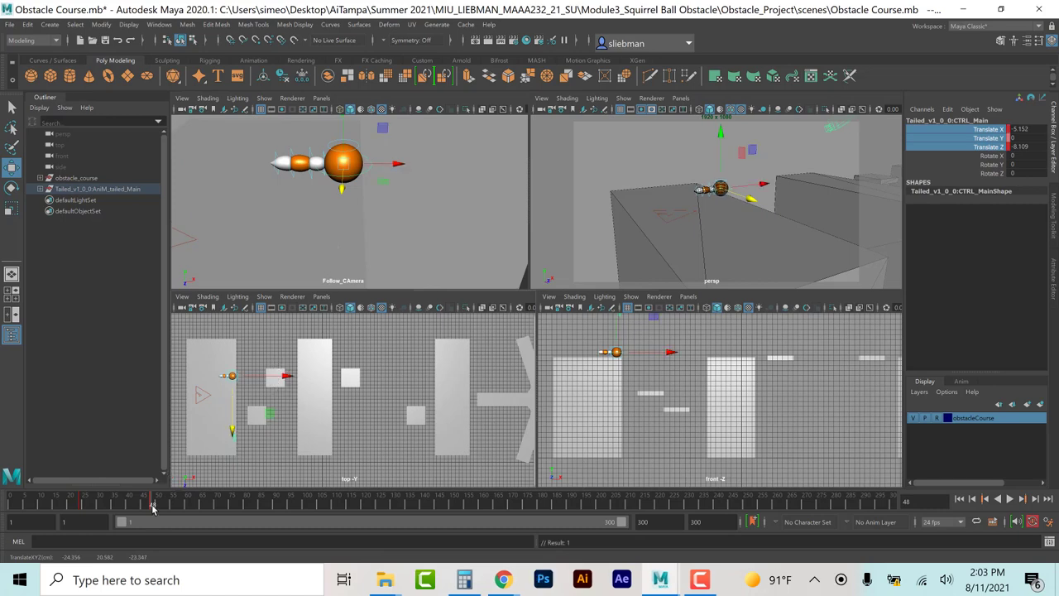
# Step: Play back the hop, scrub through frames 76 and 53, and stop at frame 61
pyautogui.hotkey('alt', 'v')
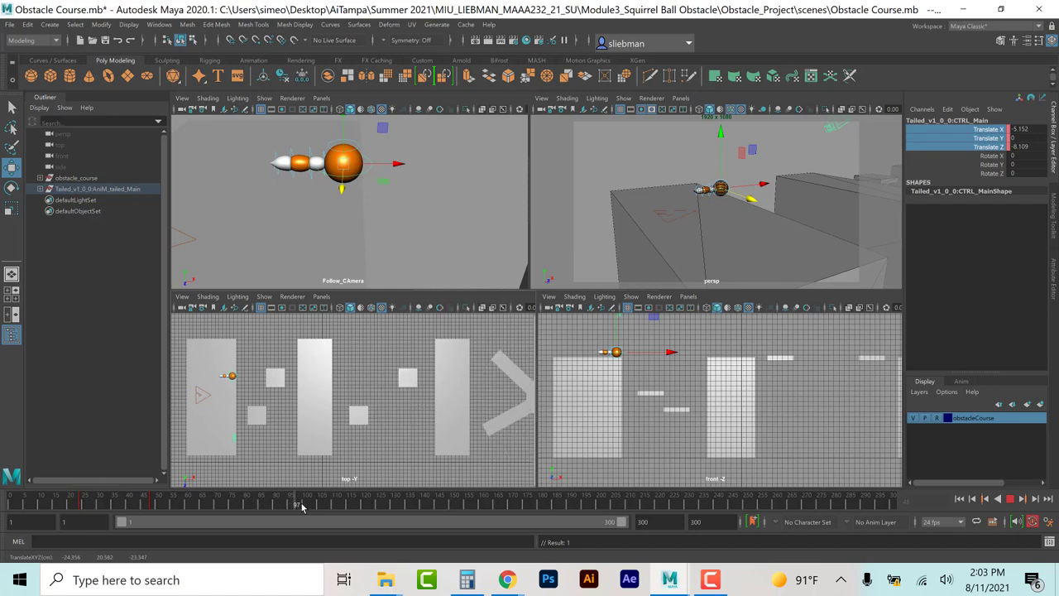
pyautogui.moveTo(290, 508)
pyautogui.mouseDown()
pyautogui.moveTo(154, 507)
pyautogui.moveTo(254, 506)
pyautogui.mouseUp()
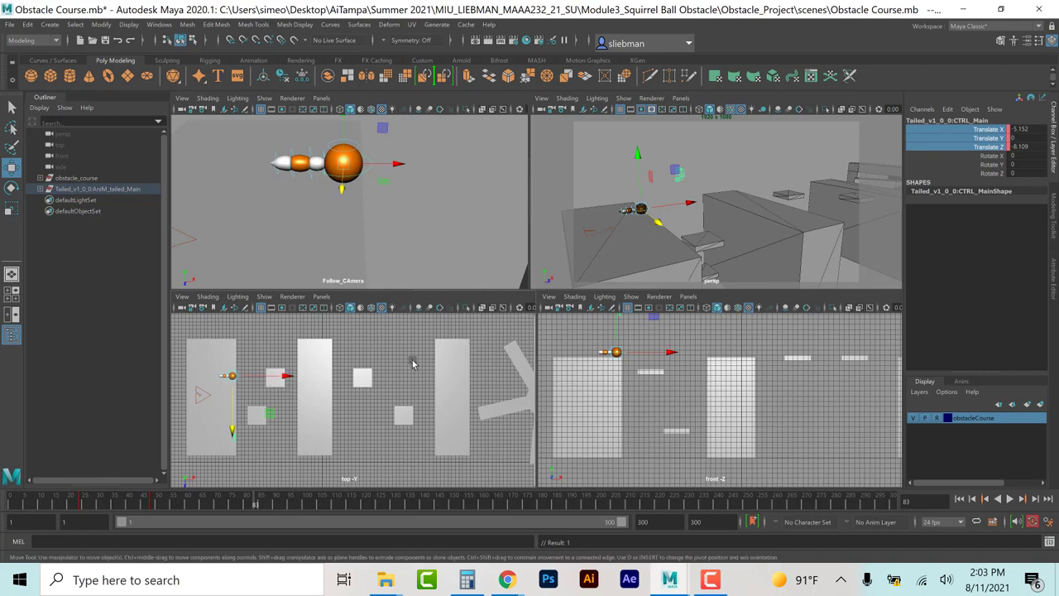
pyautogui.moveTo(157, 506); pyautogui.dragTo(177, 506)
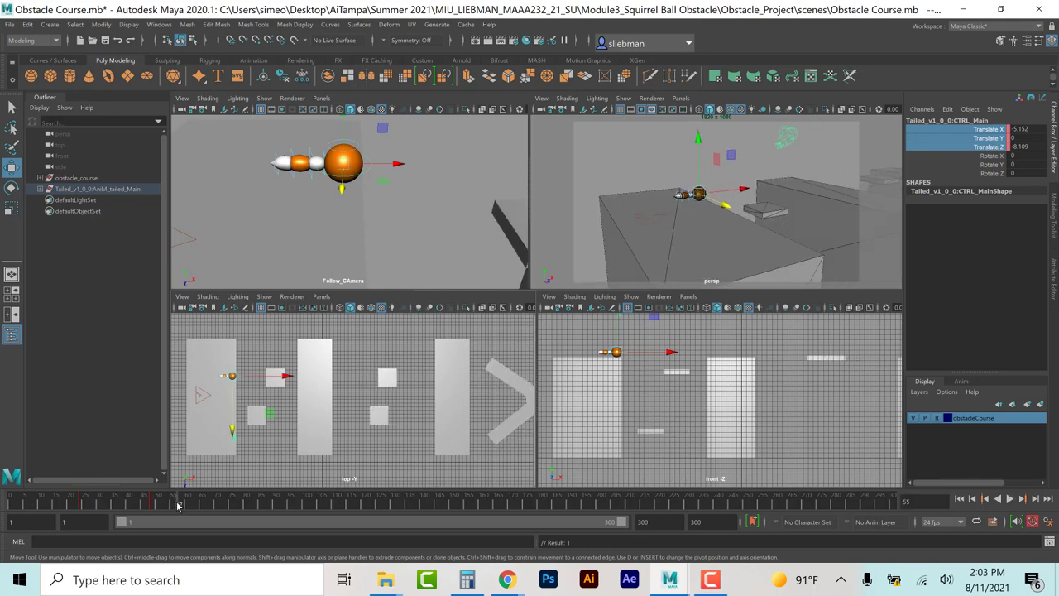
pyautogui.hotkey('alt', 'v')
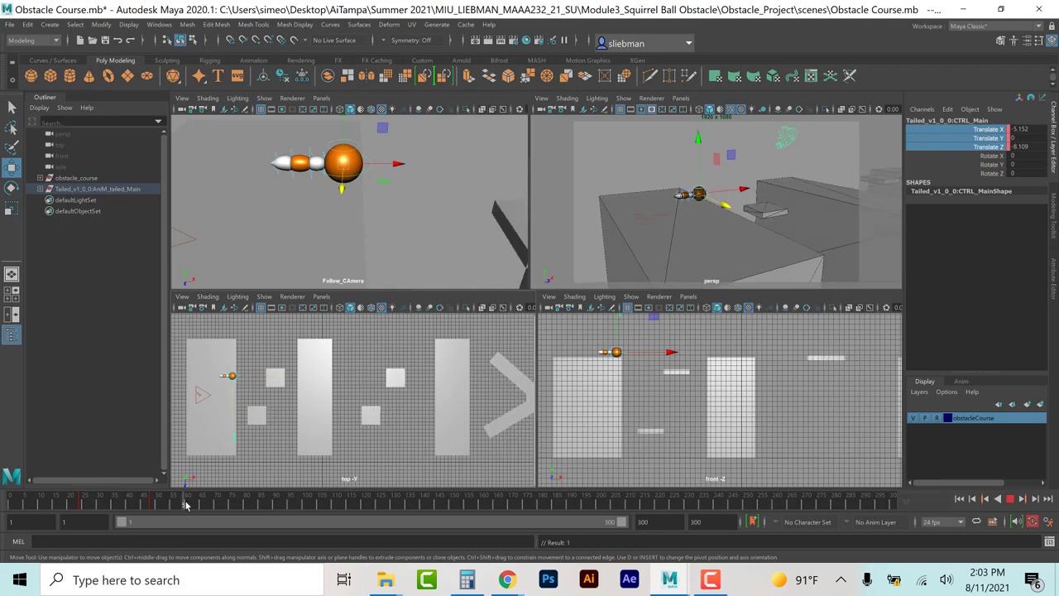
pyautogui.click(192, 503)
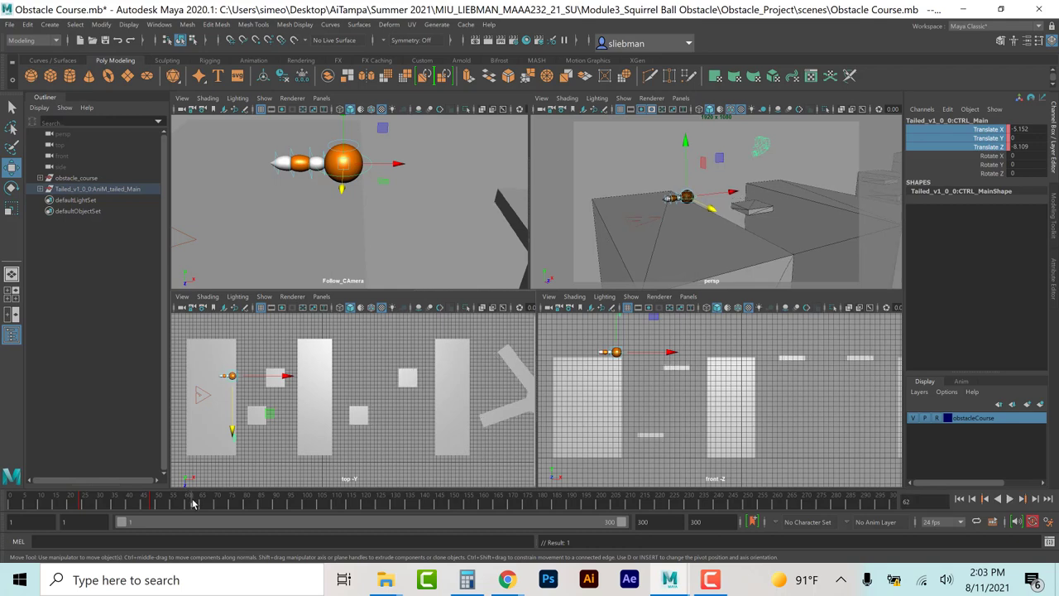
pyautogui.click(192, 503)
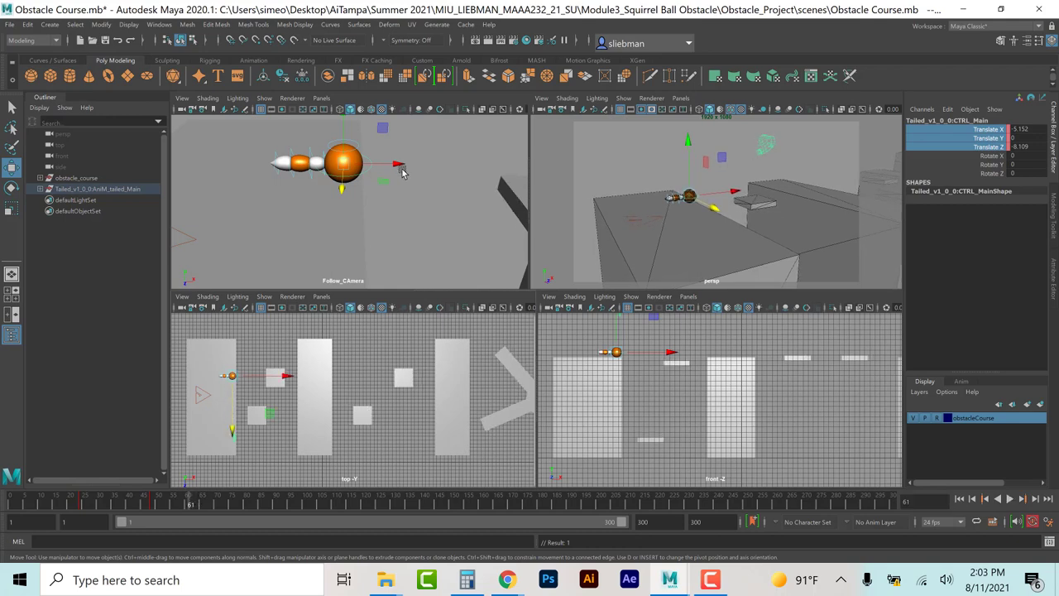
pyautogui.keyDown('alt'); pyautogui.moveTo(427, 188); pyautogui.dragTo(425, 190); pyautogui.keyUp('alt')
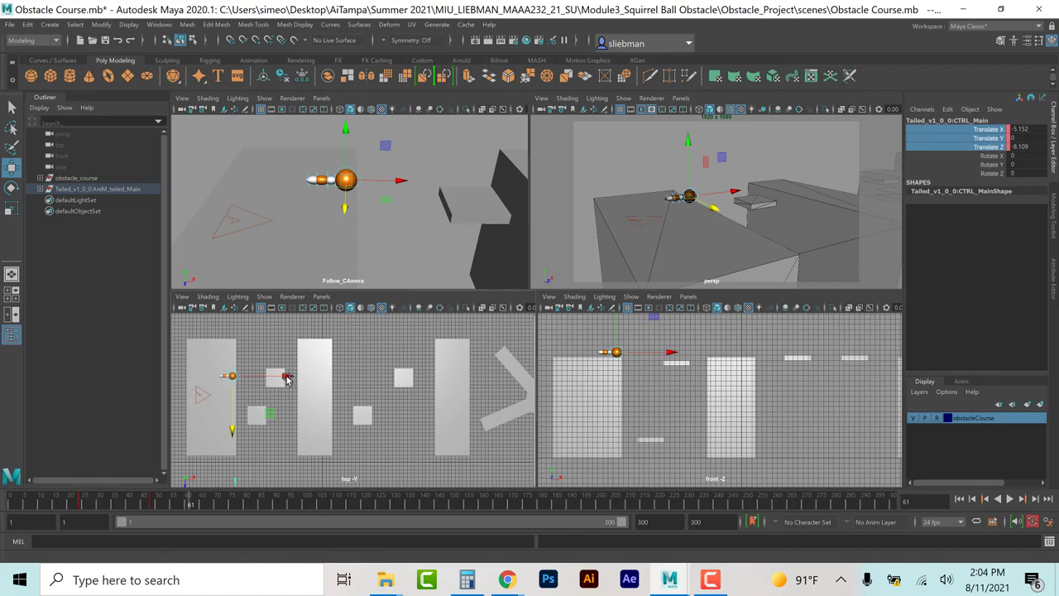
# Step: At frame 61, move the ball forward onto the small square block and frame it in the front view
pyautogui.moveTo(285, 378); pyautogui.dragTo(330, 383)
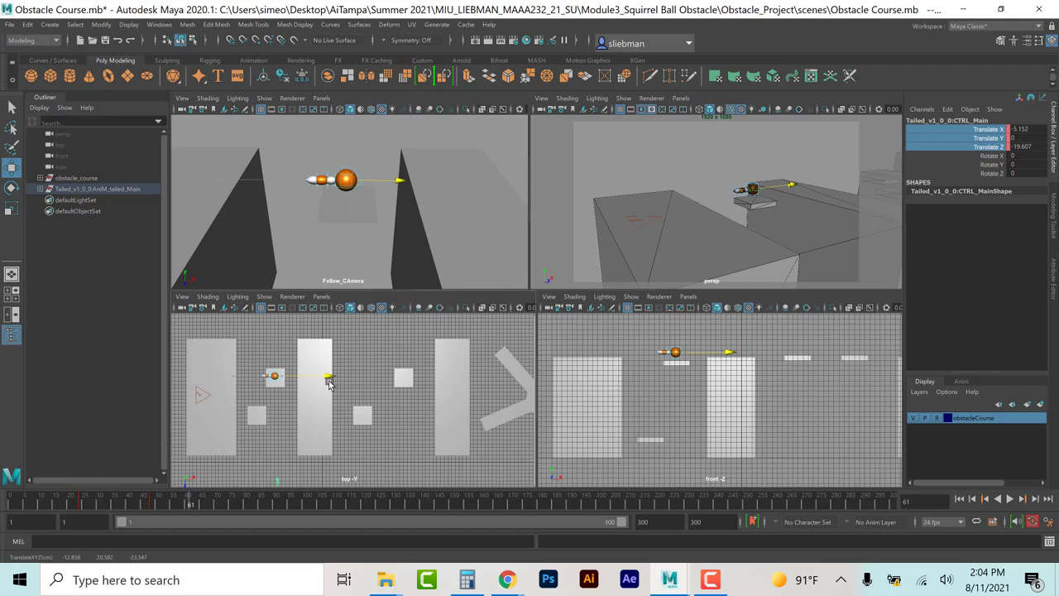
pyautogui.moveTo(328, 382); pyautogui.dragTo(329, 382)
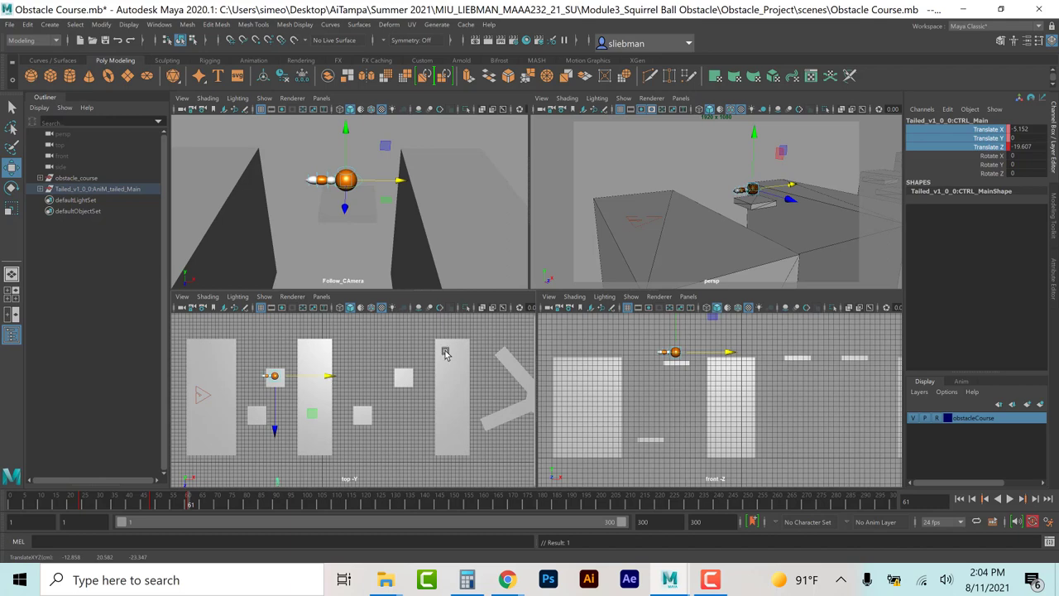
pyautogui.scroll(4, 669, 392)
pyautogui.press('f')
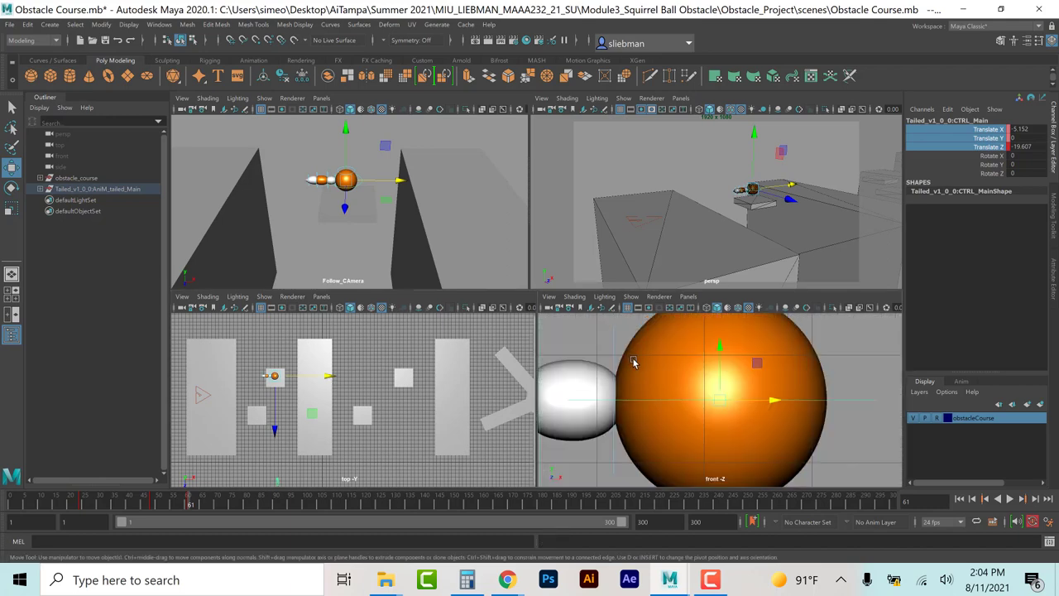
pyautogui.scroll(-6, 654, 366)
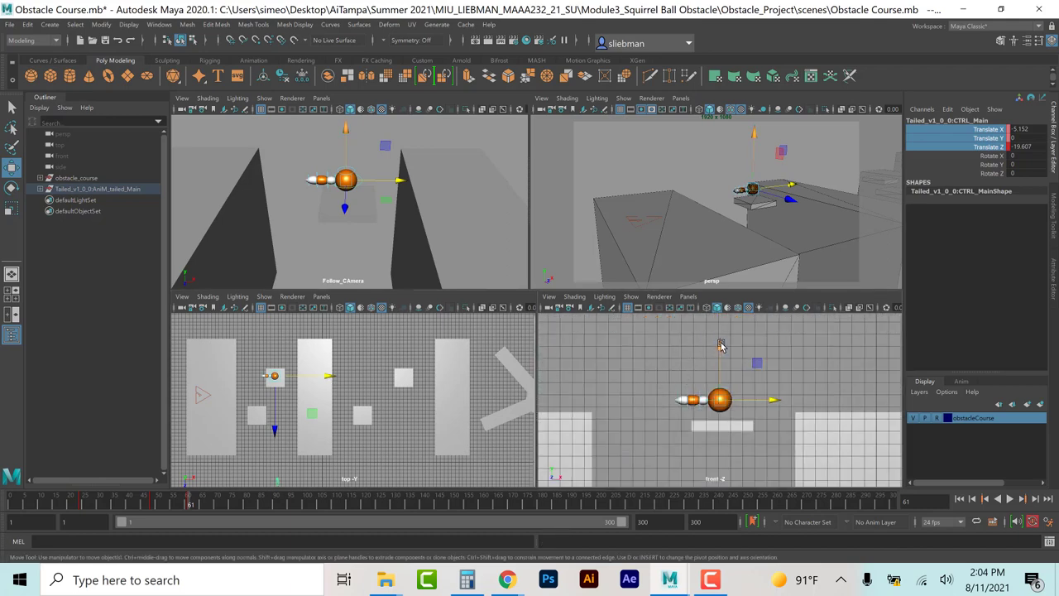
# Step: Lower and key the ball's height a few frames on, raise it at frame 58, and replay the hop
pyautogui.hotkey('alt', 'v')
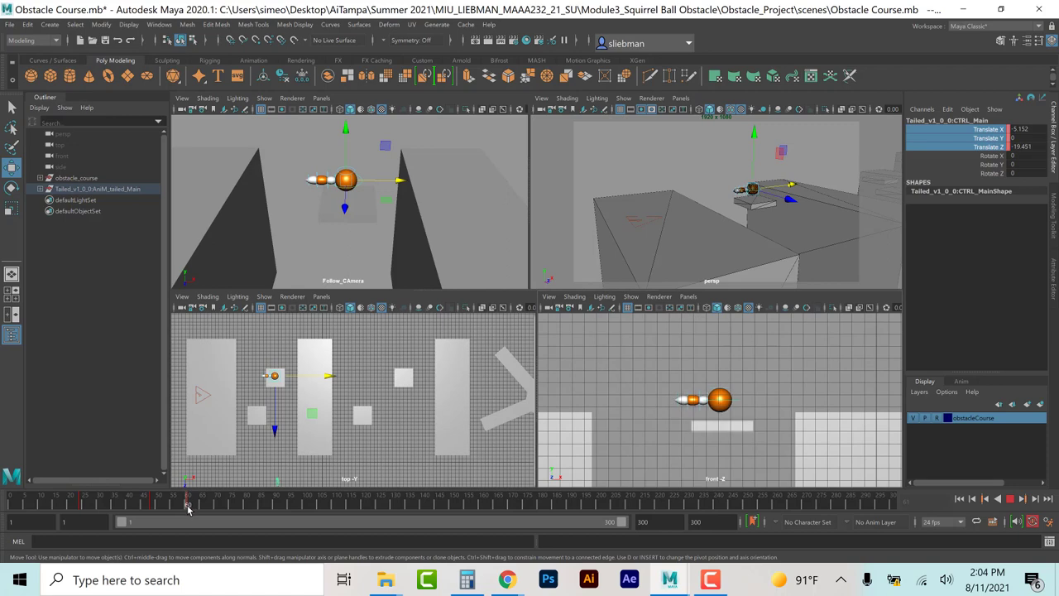
pyautogui.moveTo(186, 509); pyautogui.dragTo(199, 511)
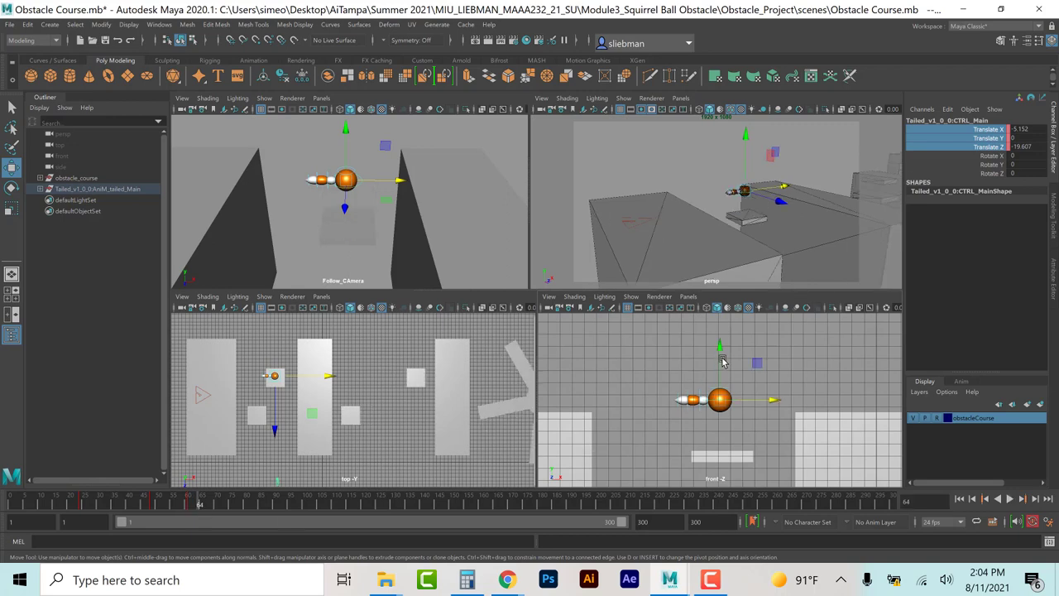
pyautogui.moveTo(718, 348); pyautogui.dragTo(717, 385)
pyautogui.press('s')
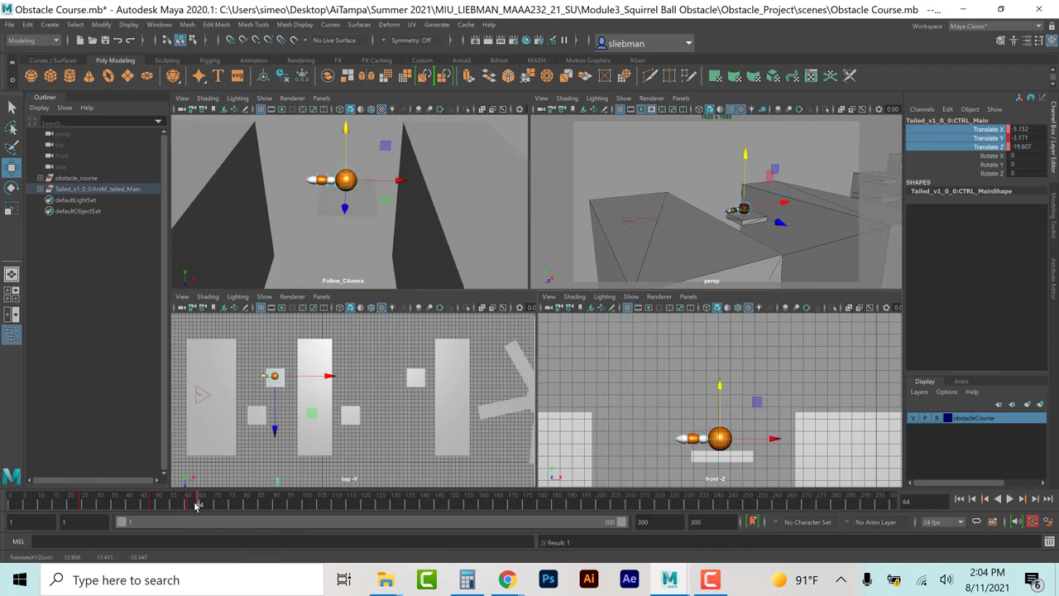
pyautogui.moveTo(196, 506)
pyautogui.mouseDown()
pyautogui.moveTo(174, 506)
pyautogui.moveTo(190, 506)
pyautogui.mouseUp()
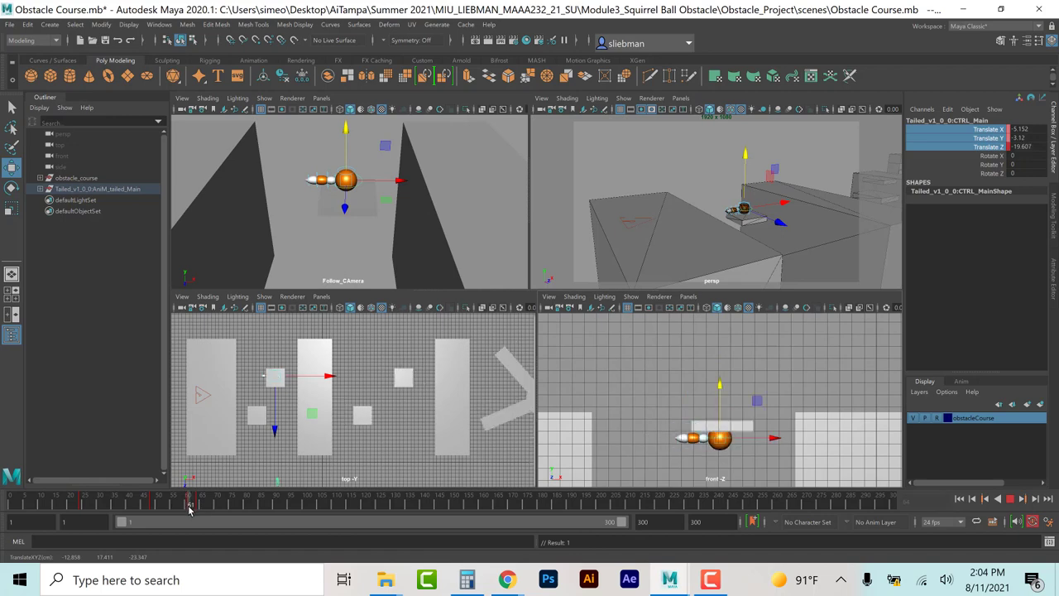
pyautogui.moveTo(719, 383); pyautogui.dragTo(722, 356)
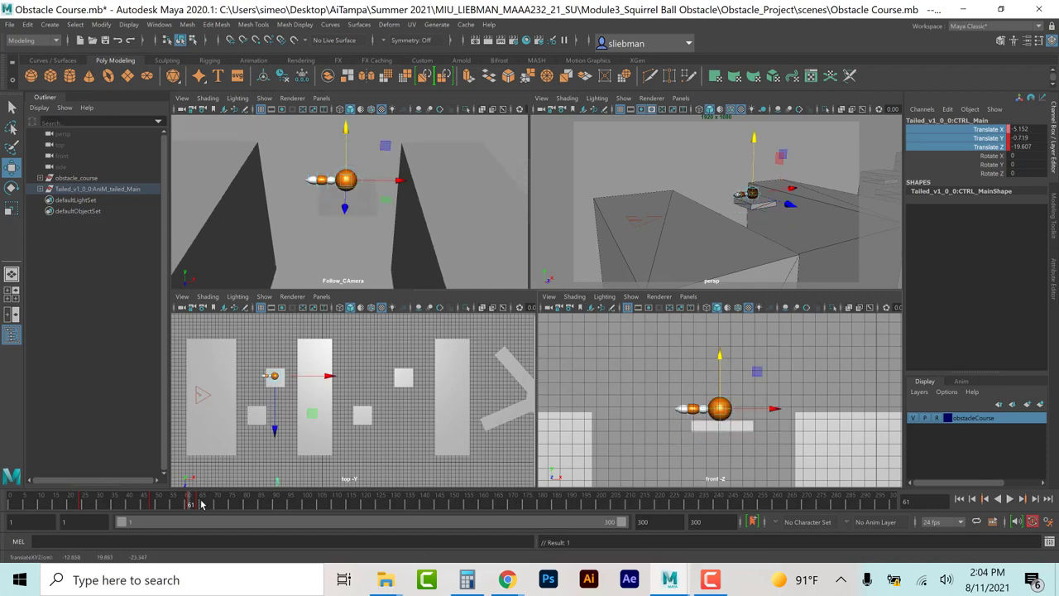
pyautogui.hotkey('alt', 'v')
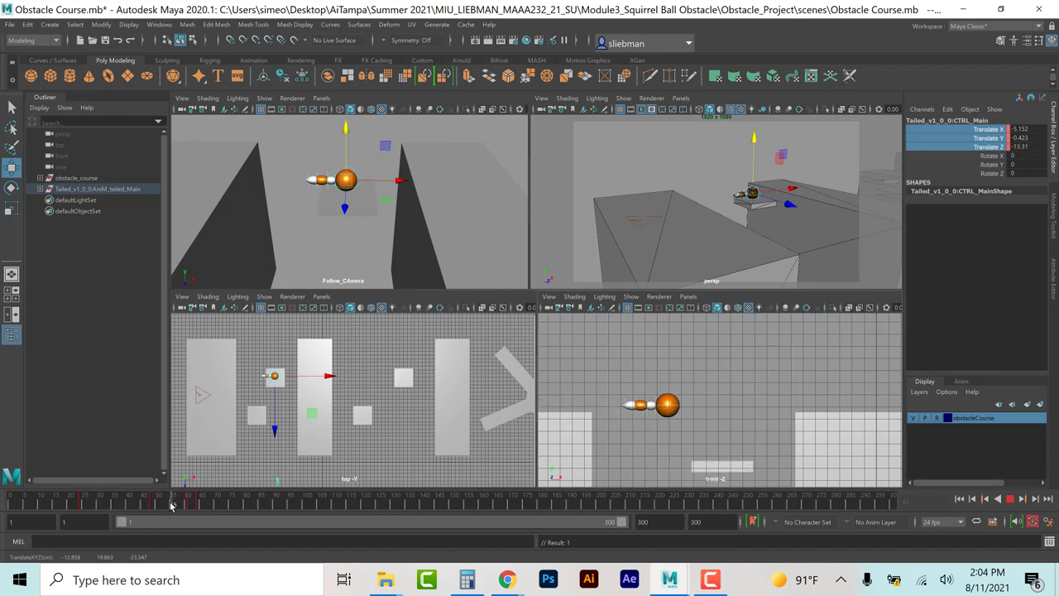
pyautogui.hotkey('alt', 'v')
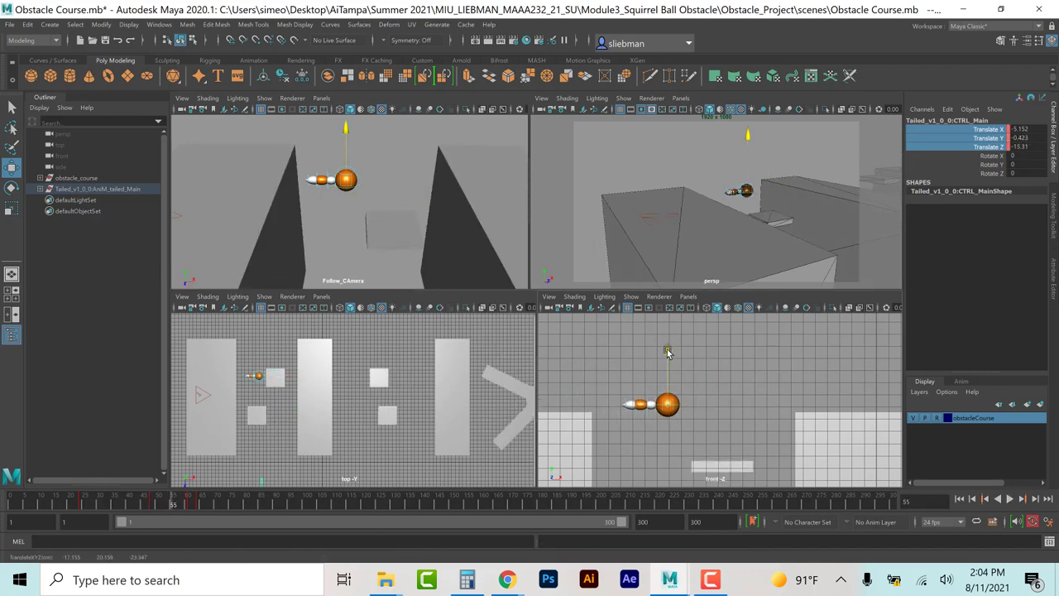
# Step: Raise the ball above the platform, lift it to Y 4.126 at frame 38, and play back the arc
pyautogui.moveTo(666, 352); pyautogui.dragTo(669, 289)
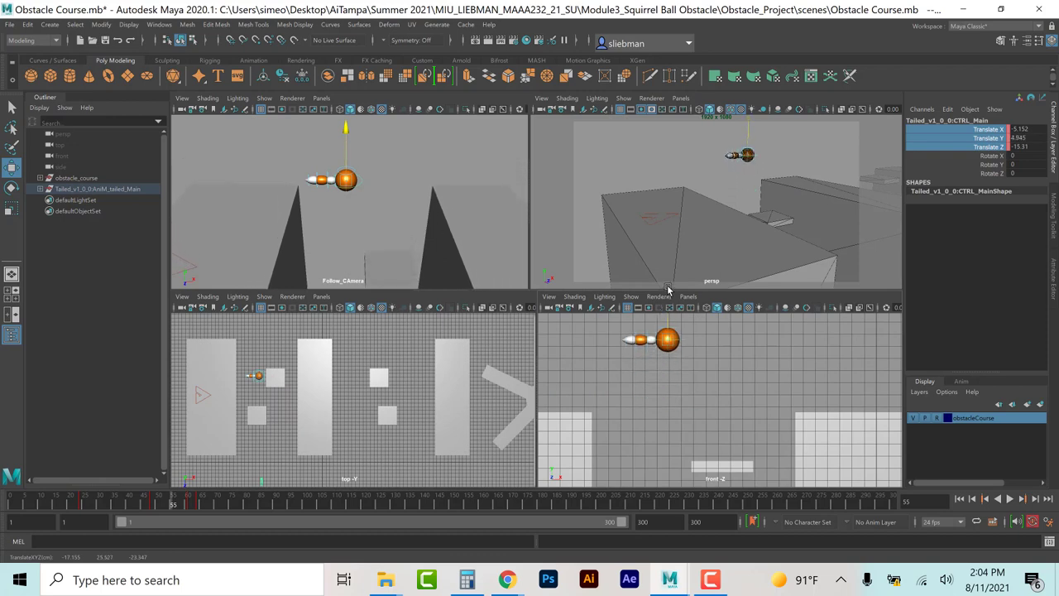
pyautogui.click(172, 506)
pyautogui.moveTo(172, 506); pyautogui.dragTo(124, 506)
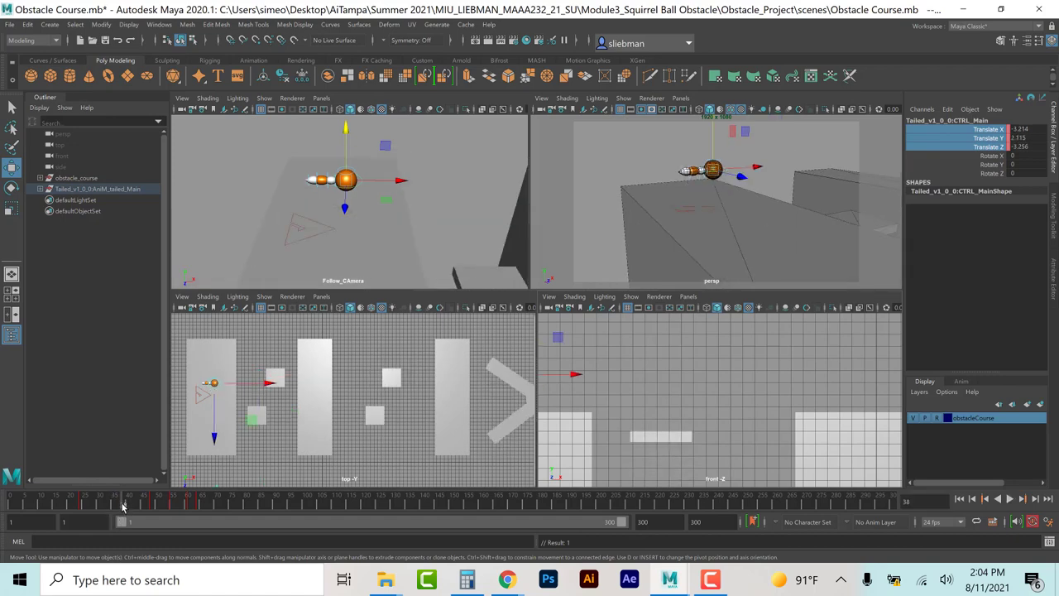
pyautogui.moveTo(346, 131)
pyautogui.mouseDown()
pyautogui.moveTo(346, 91)
pyautogui.moveTo(348, 154)
pyautogui.moveTo(350, 141)
pyautogui.mouseUp()
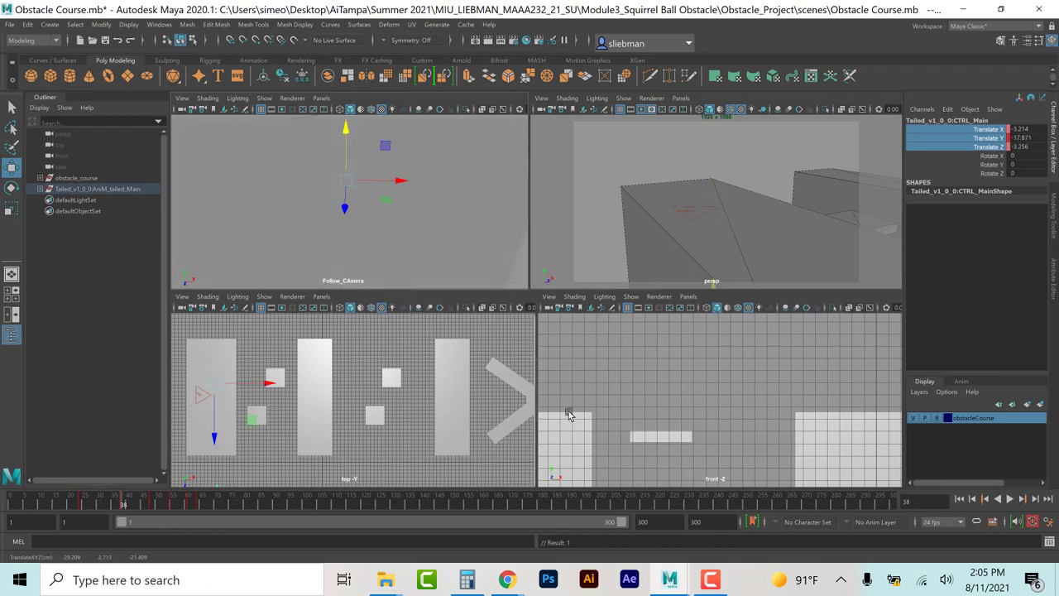
pyautogui.keyDown('alt'); pyautogui.moveTo(599, 397); pyautogui.dragTo(717, 355, button='middle'); pyautogui.keyUp('alt')
pyautogui.scroll(-3, 717, 439)
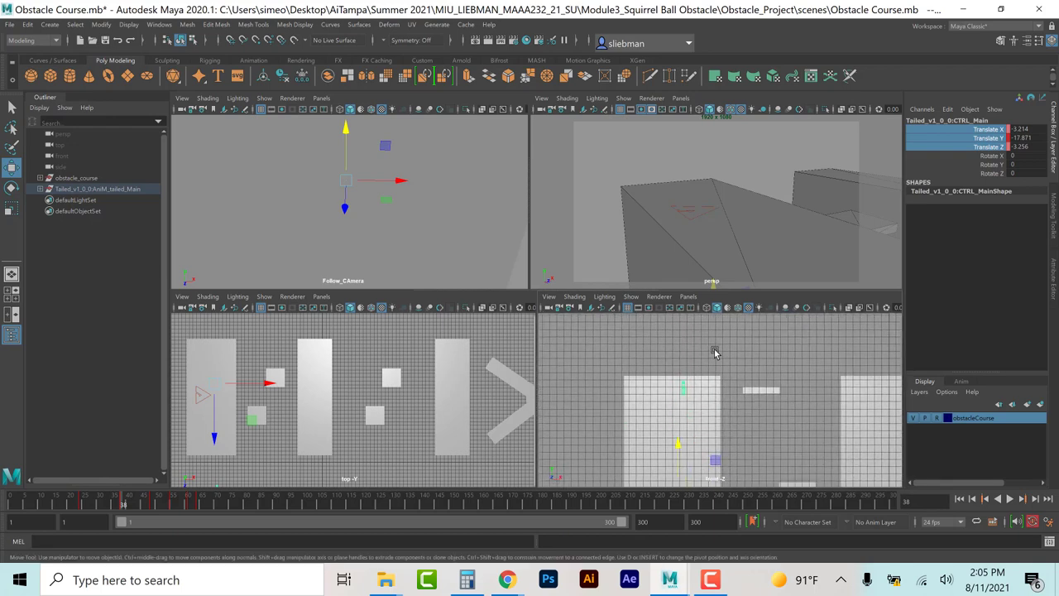
pyautogui.moveTo(676, 440); pyautogui.dragTo(685, 289)
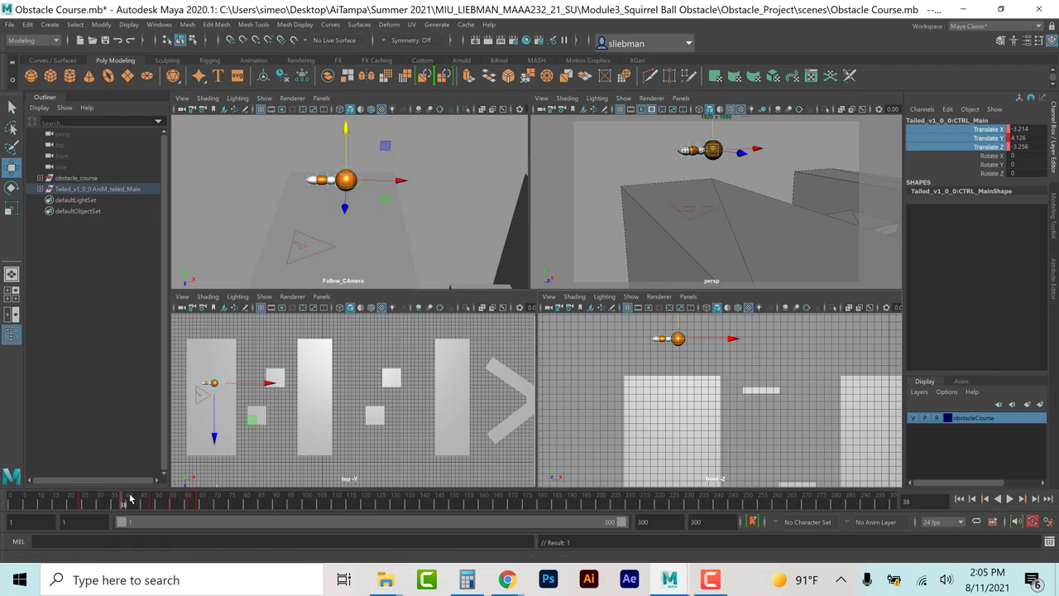
pyautogui.hotkey('alt', 'v')
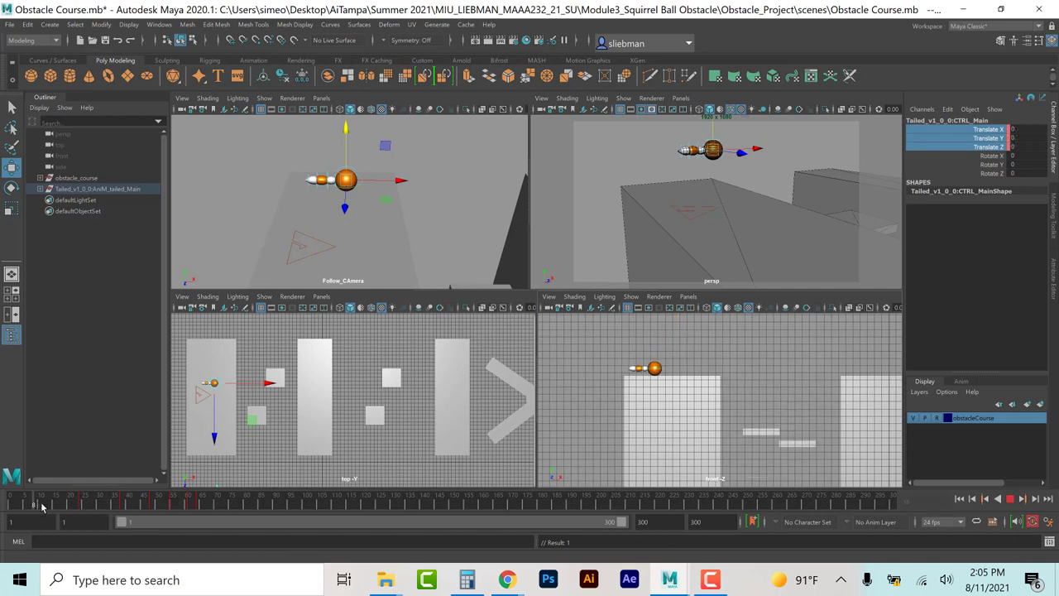
# Step: Lower the ball onto the block at frame 48 (Y 0.114) and play back the hop
pyautogui.click(152, 501)
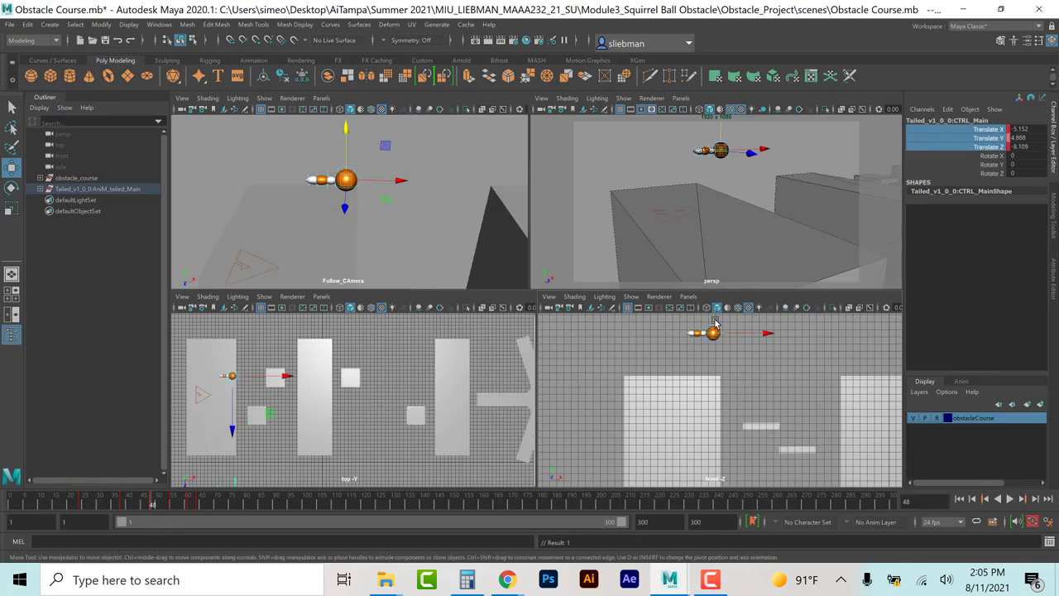
pyautogui.moveTo(713, 332); pyautogui.dragTo(709, 367)
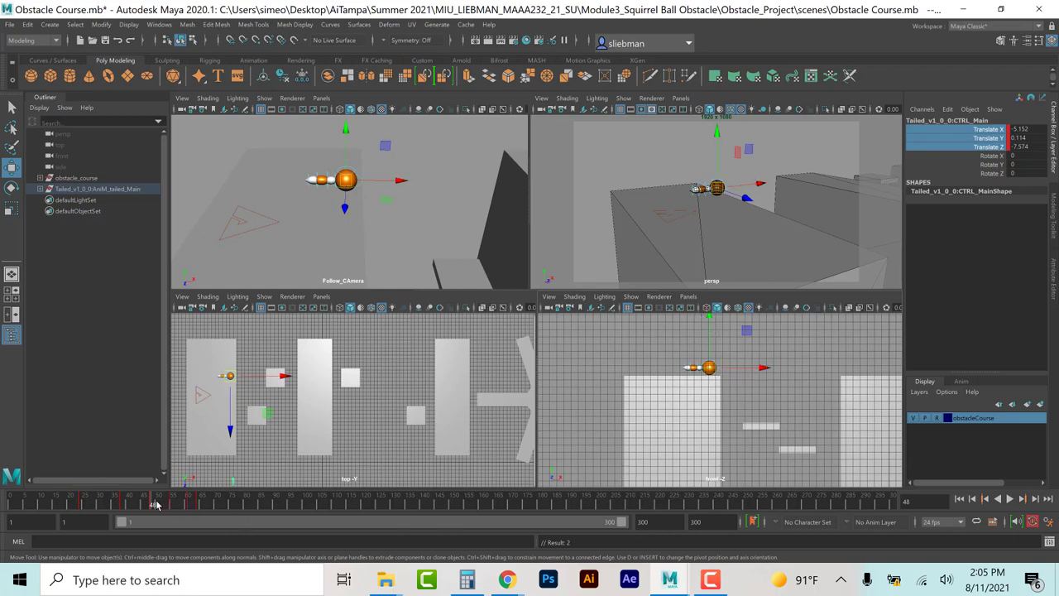
pyautogui.hotkey('alt', 'v')
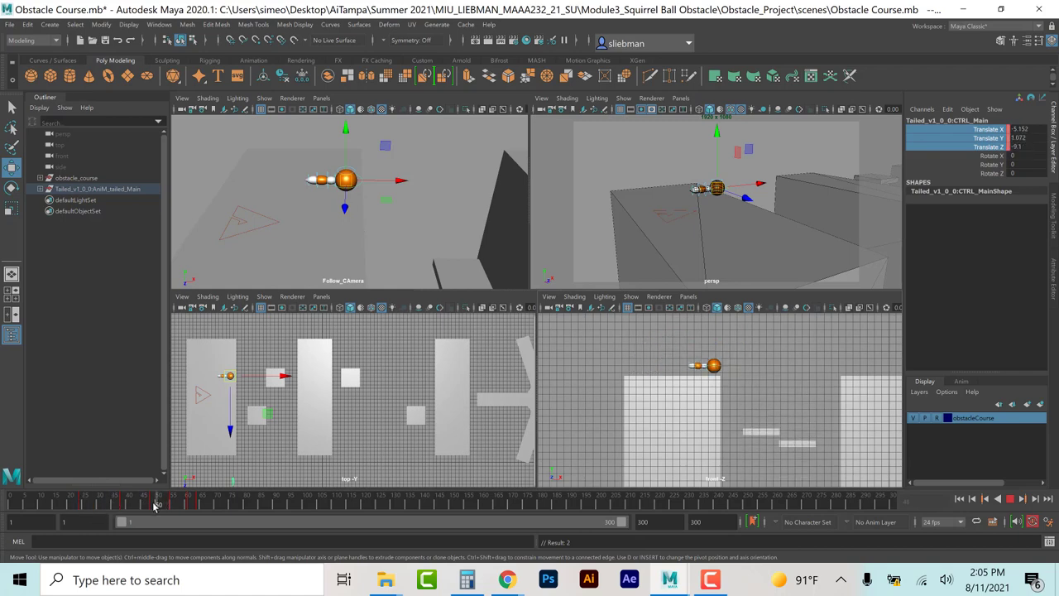
pyautogui.hotkey('alt', 'v')
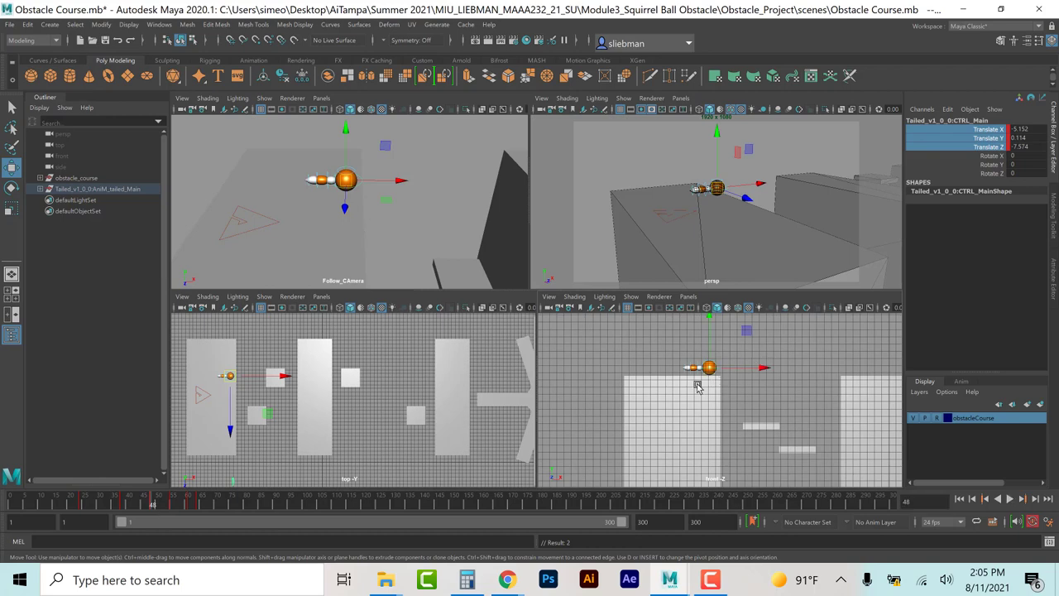
# Step: Copy the frame 48 landing key onto frame 49 and play back the hold
pyautogui.rightClick(152, 507)
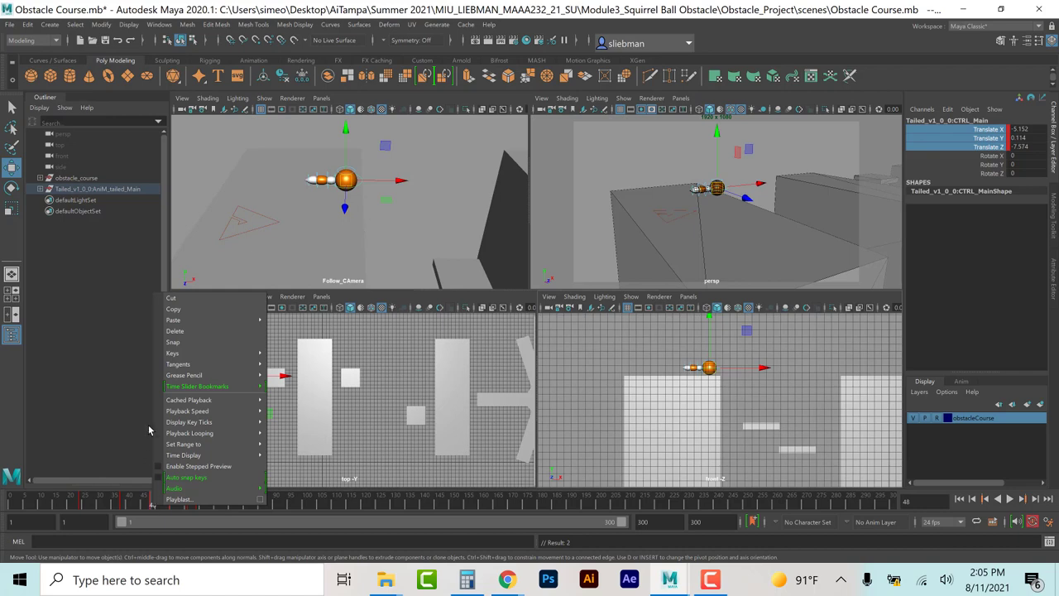
pyautogui.click(170, 308)
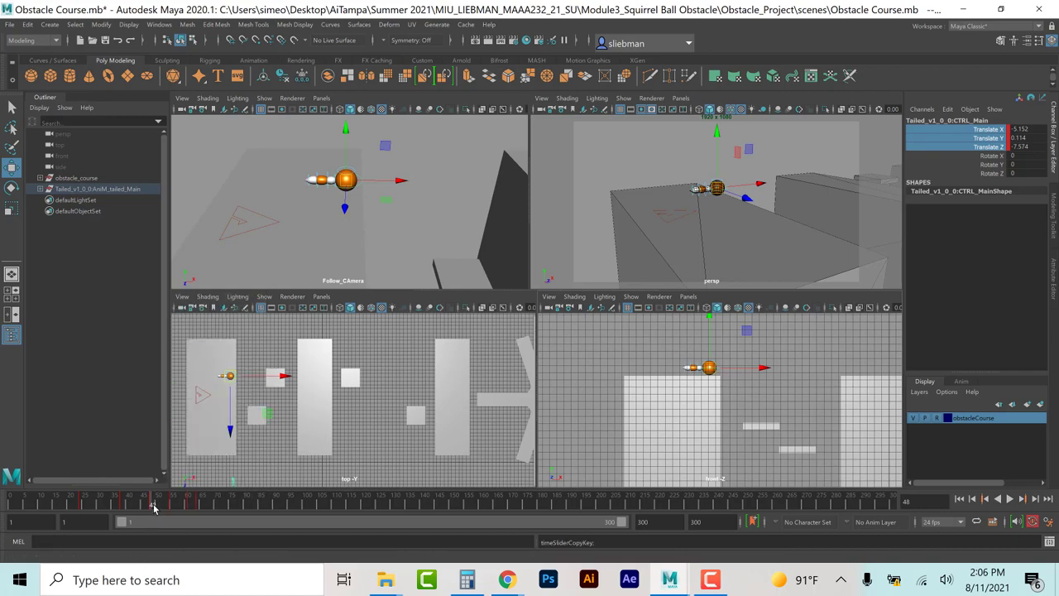
pyautogui.click(1036, 499)
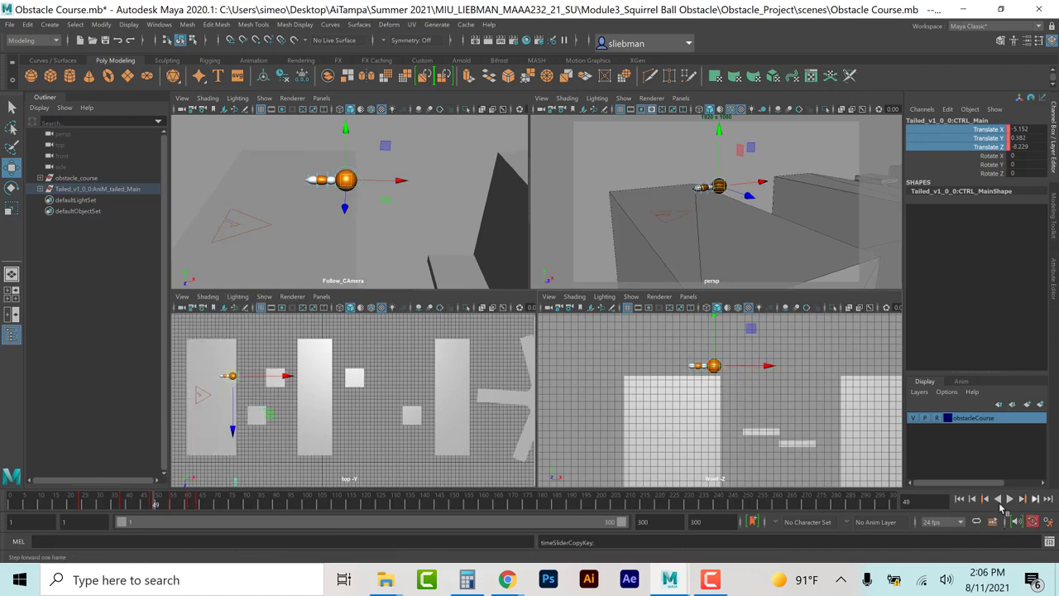
pyautogui.rightClick(156, 504)
pyautogui.moveTo(187, 320)
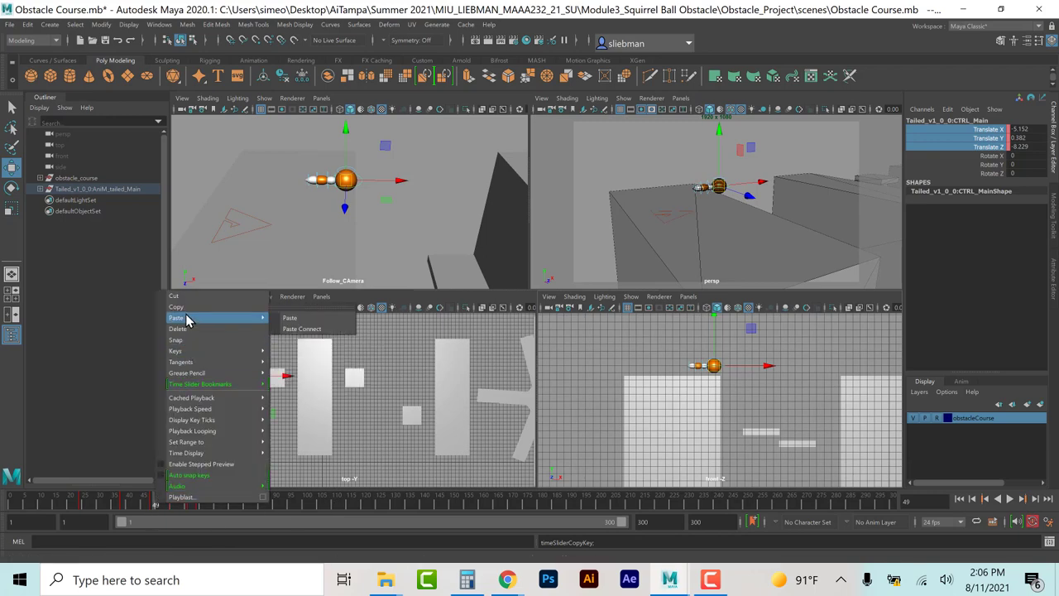
pyautogui.click(304, 319)
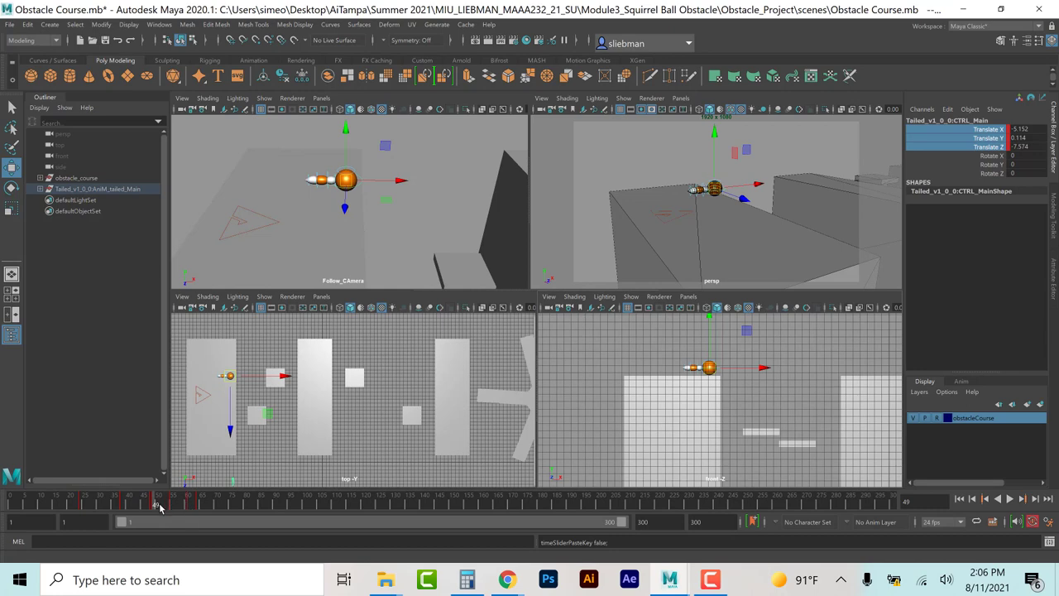
pyautogui.hotkey('alt', 'v')
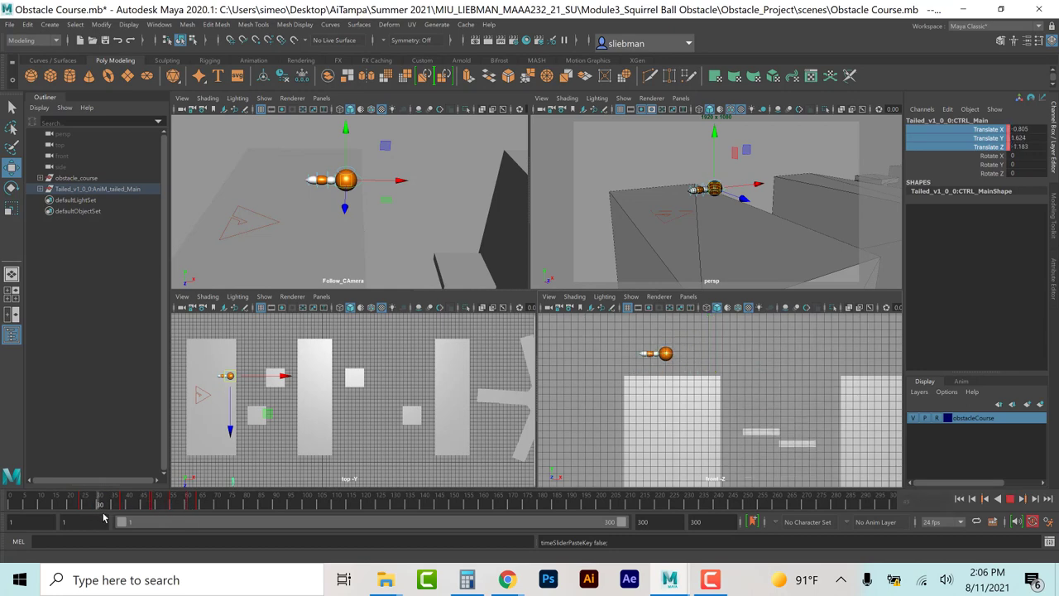
# Step: Paste the frame 64 key onto frame 62, raise the ball slightly, and play the jump
pyautogui.click(201, 504)
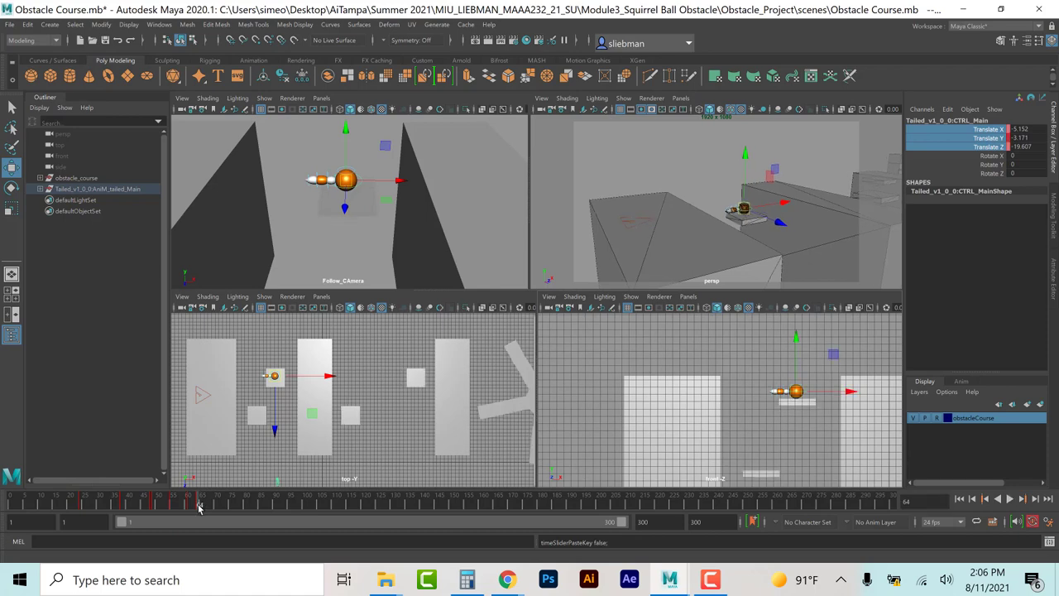
pyautogui.rightClick(199, 503)
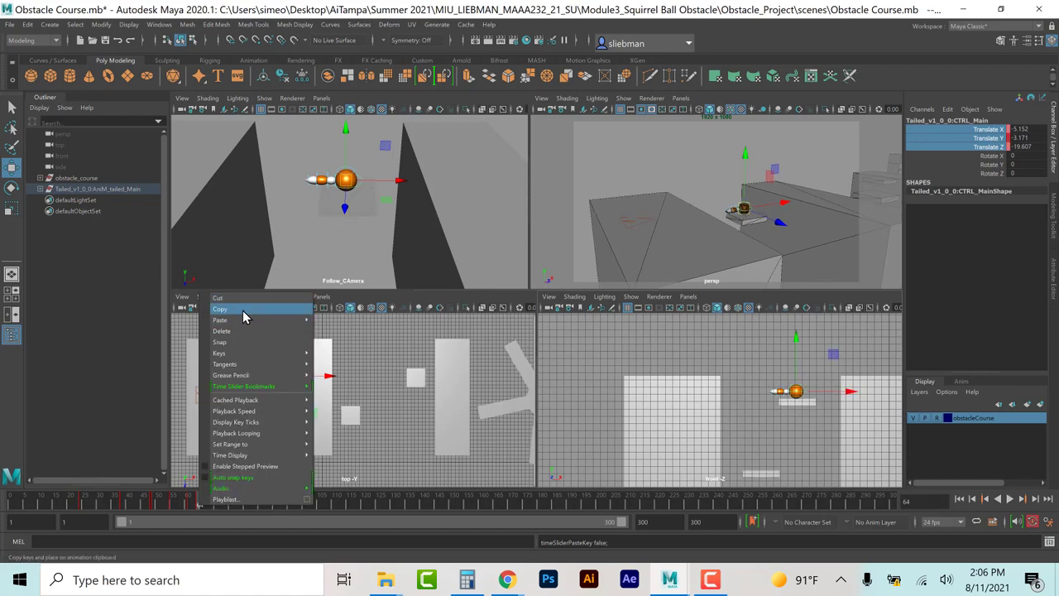
pyautogui.click(243, 309)
pyautogui.click(193, 505)
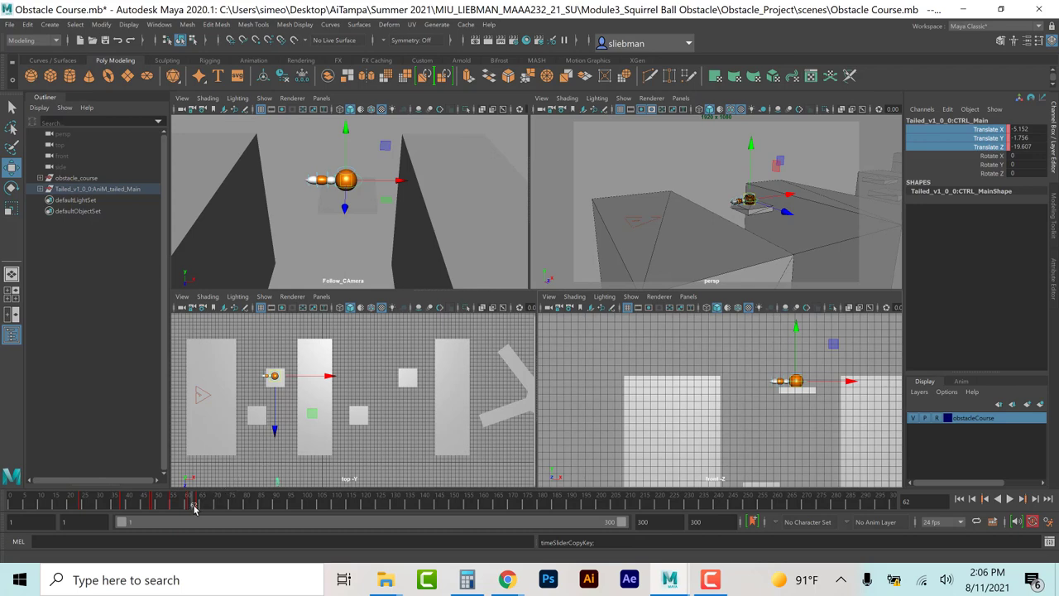
pyautogui.rightClick(195, 509)
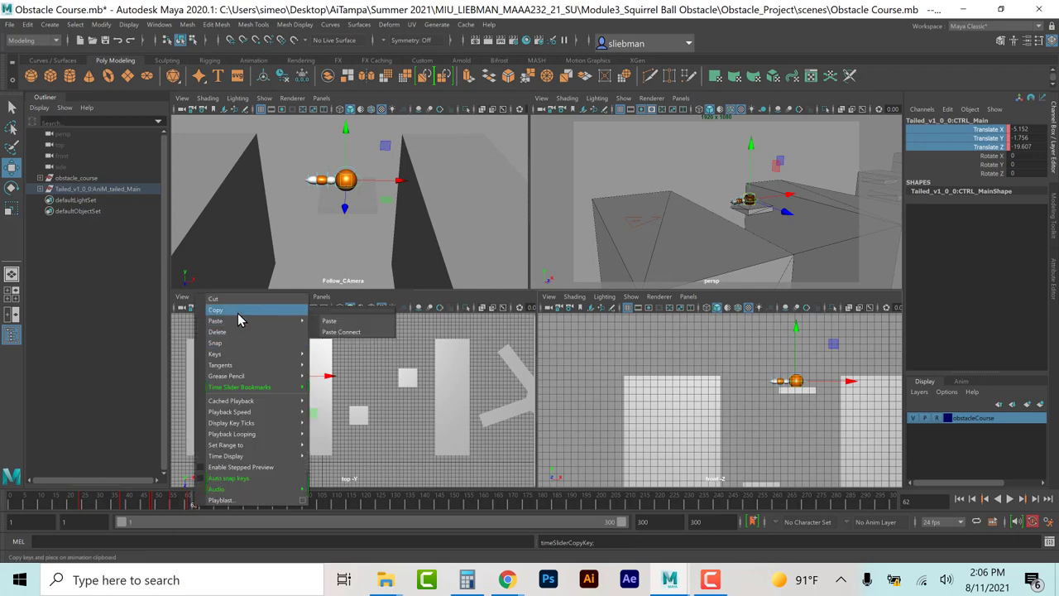
pyautogui.moveTo(233, 322)
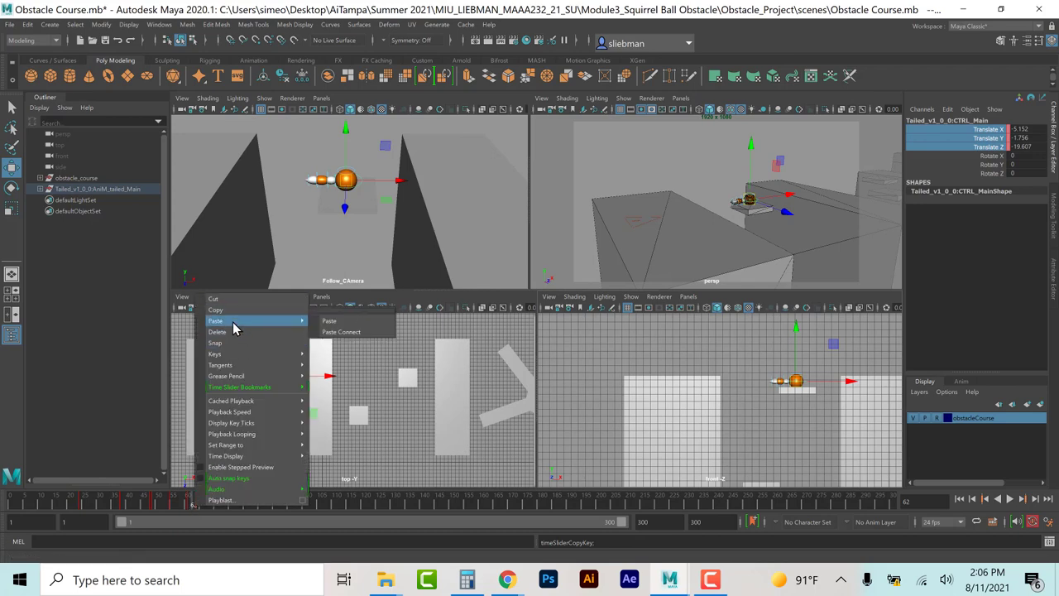
pyautogui.click(341, 331)
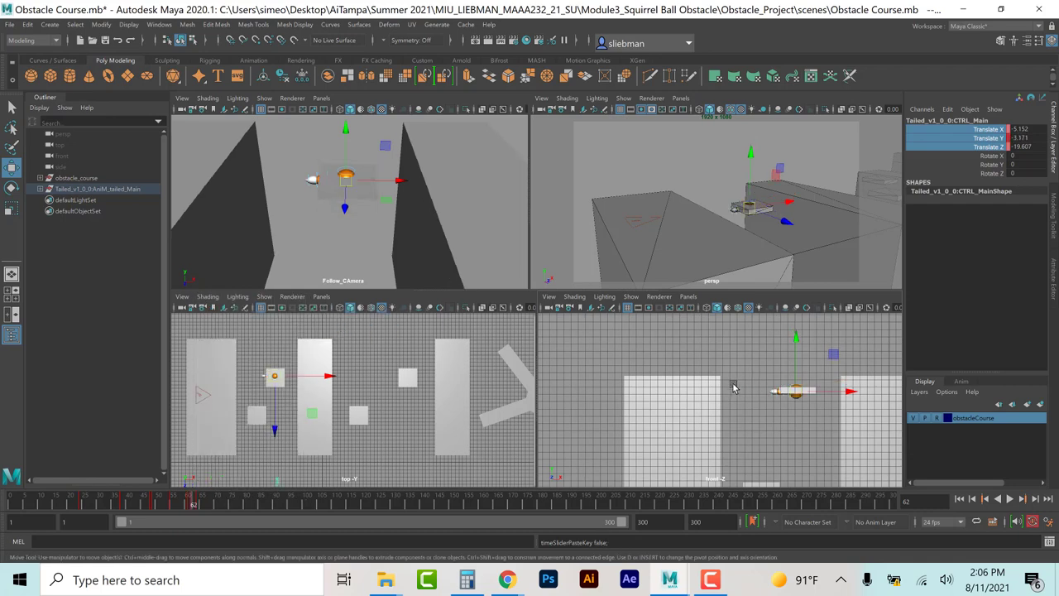
pyautogui.moveTo(795, 339); pyautogui.dragTo(793, 327)
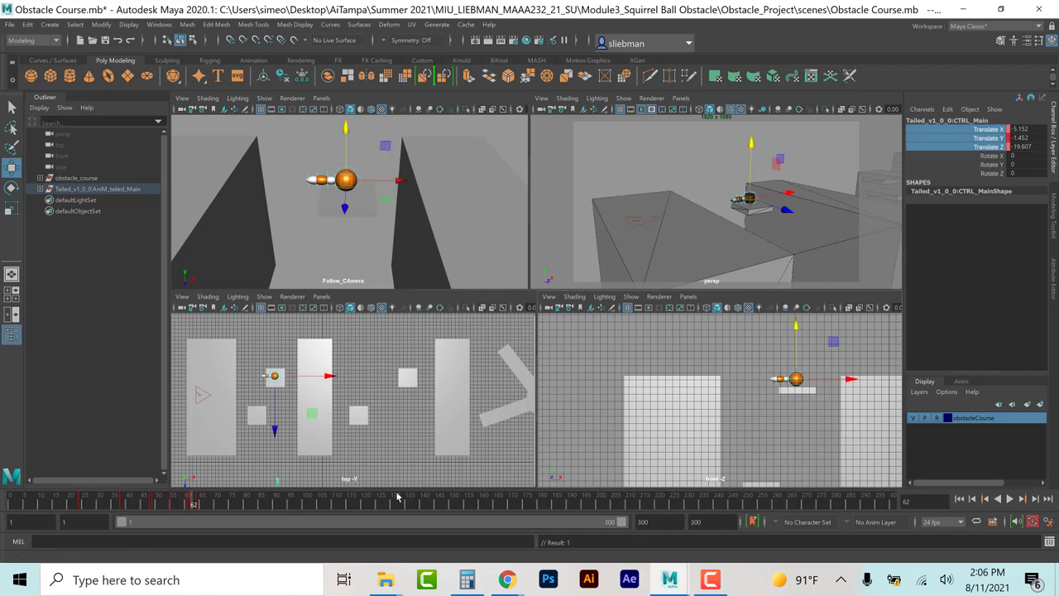
pyautogui.hotkey('alt', 'v')
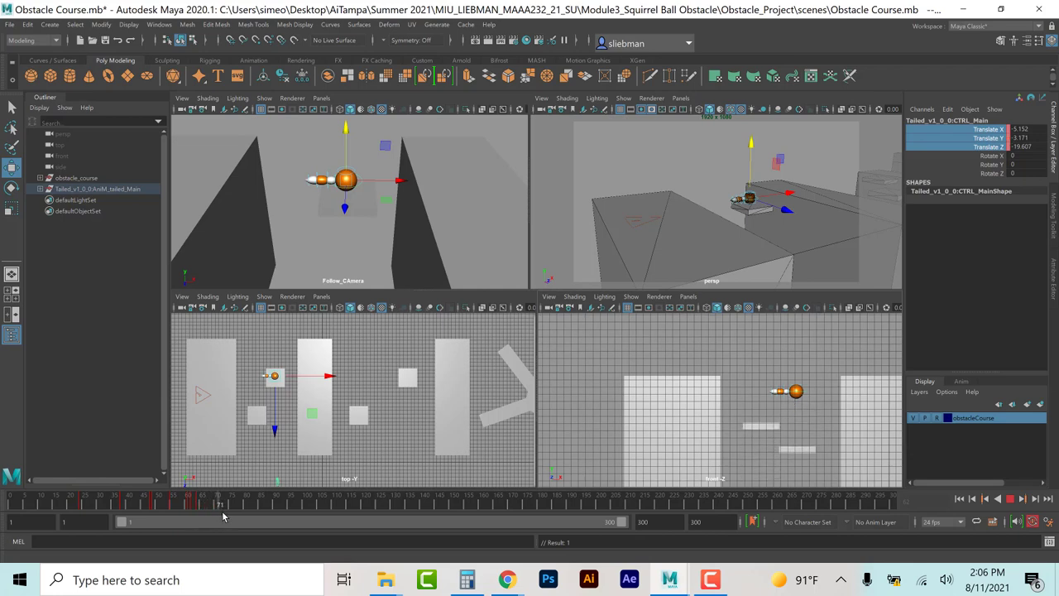
# Step: At frame 74, move the ball up, forward and sideways onto the next block
pyautogui.moveTo(232, 514); pyautogui.dragTo(228, 514)
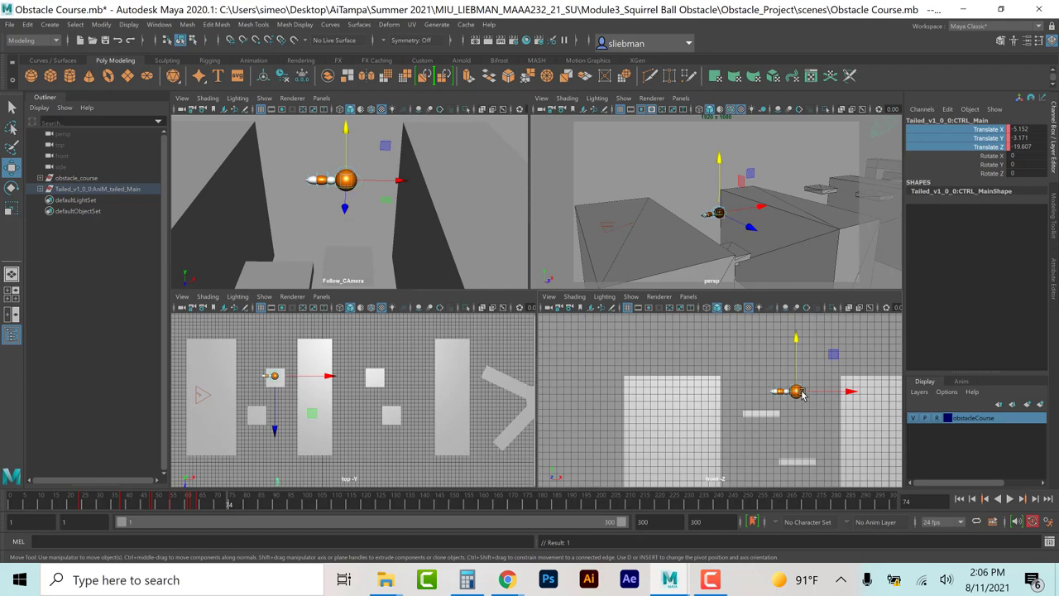
pyautogui.moveTo(796, 390); pyautogui.dragTo(885, 370)
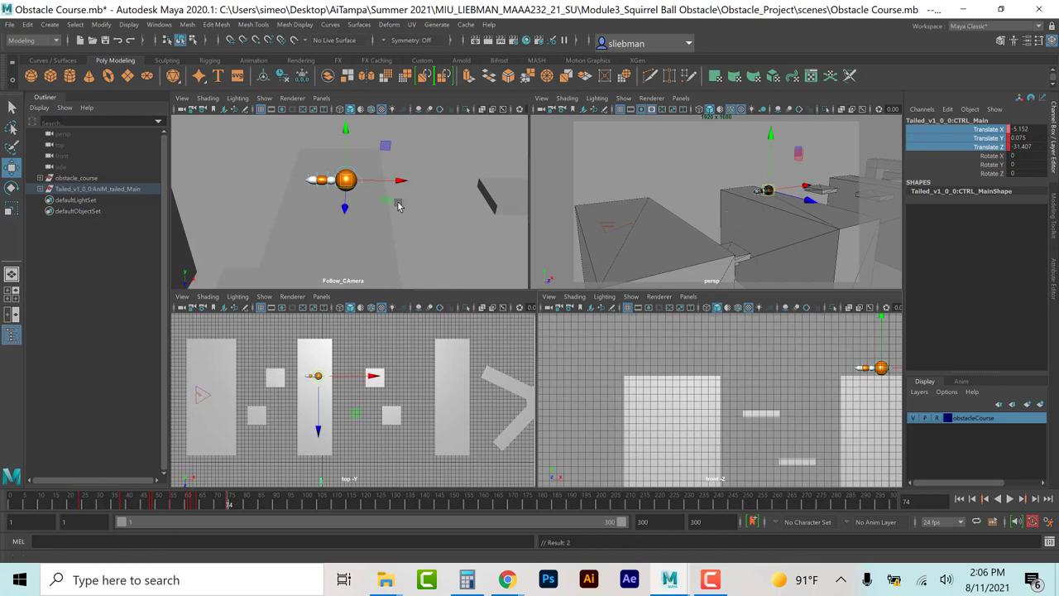
pyautogui.moveTo(347, 206)
pyautogui.mouseDown()
pyautogui.moveTo(344, 221)
pyautogui.moveTo(344, 192)
pyautogui.moveTo(343, 225)
pyautogui.mouseUp()
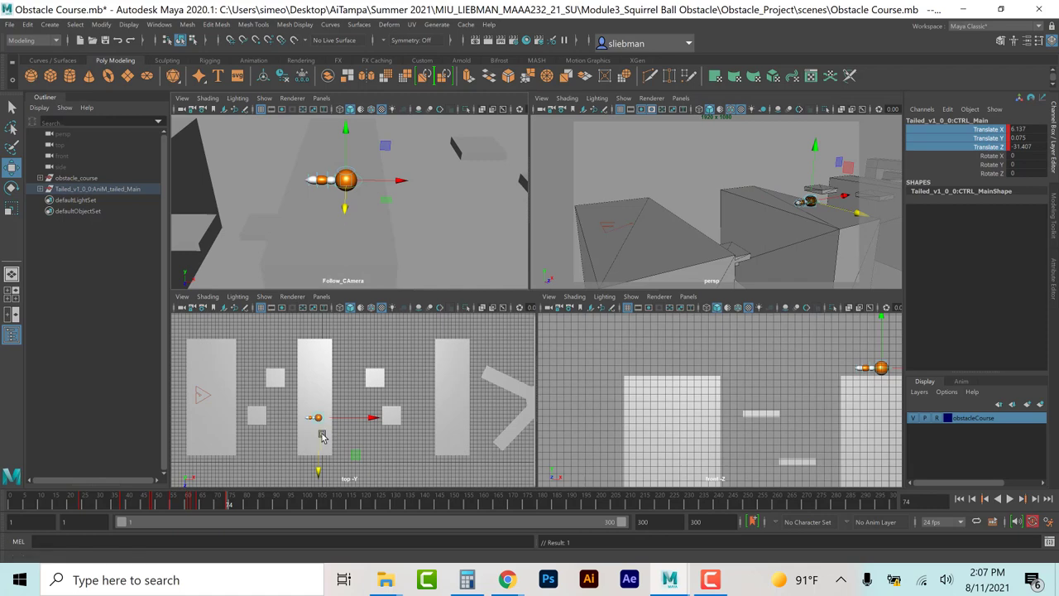
pyautogui.moveTo(315, 447); pyautogui.dragTo(315, 439)
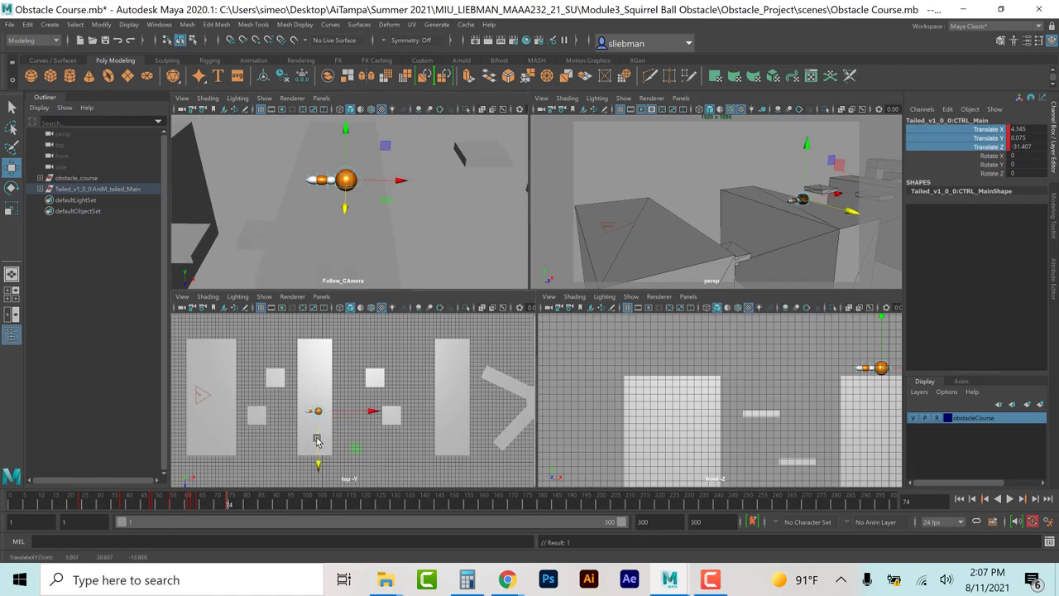
# Step: Copy the frame 74 key onto frame 75 and play back the new landing
pyautogui.rightClick(229, 507)
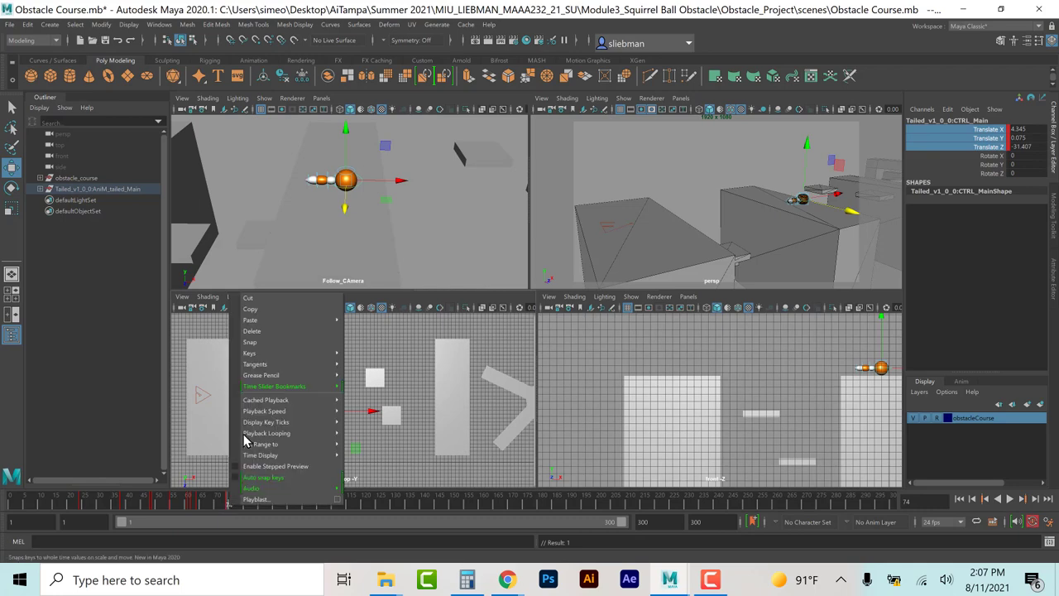
pyautogui.click(256, 311)
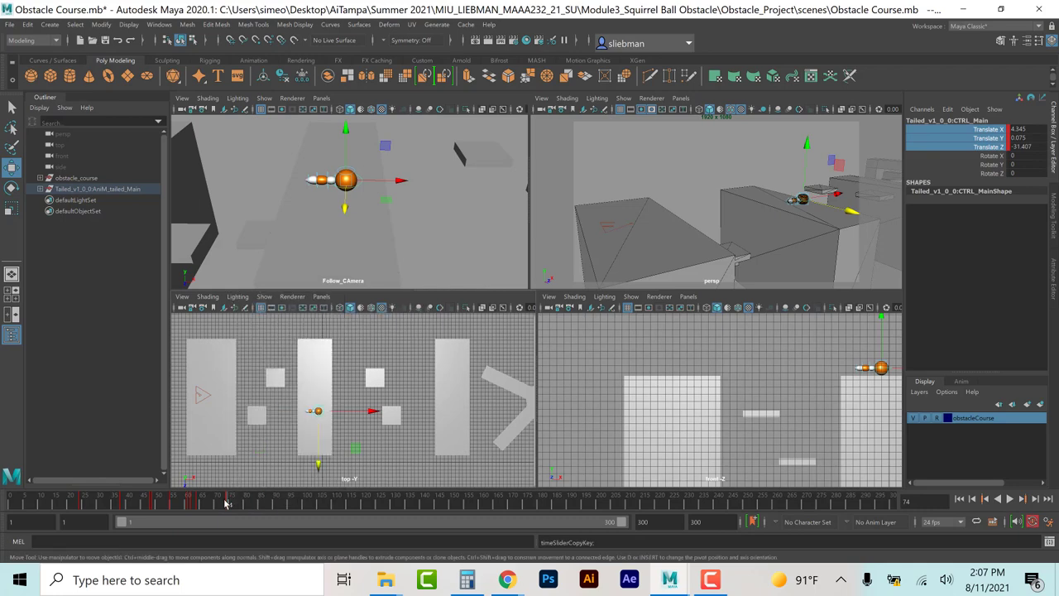
pyautogui.click(1033, 499)
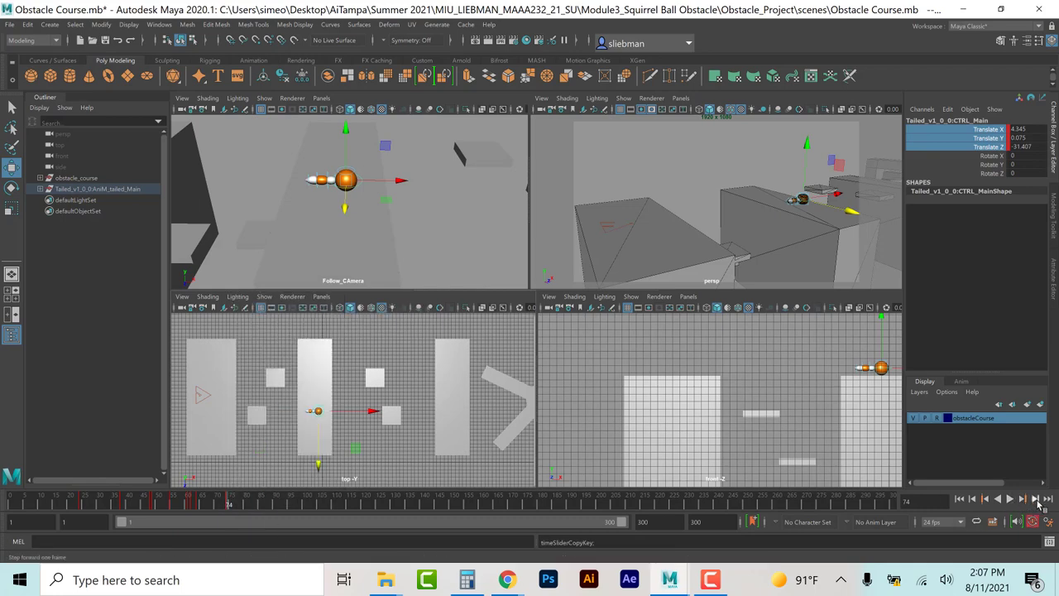
pyautogui.rightClick(231, 507)
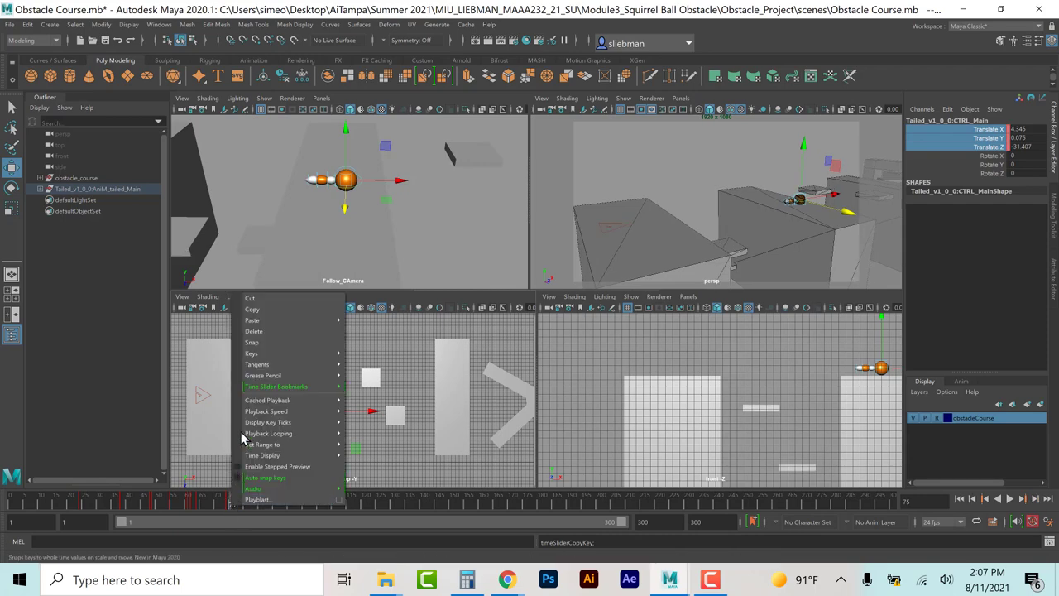
pyautogui.moveTo(273, 321)
pyautogui.click(390, 322)
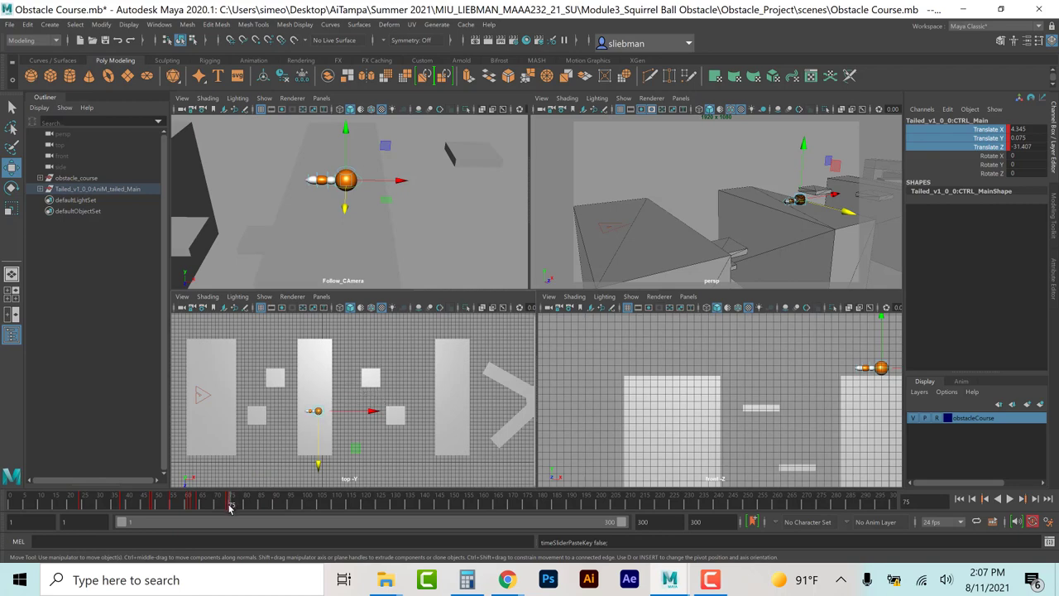
pyautogui.hotkey('alt', 'v')
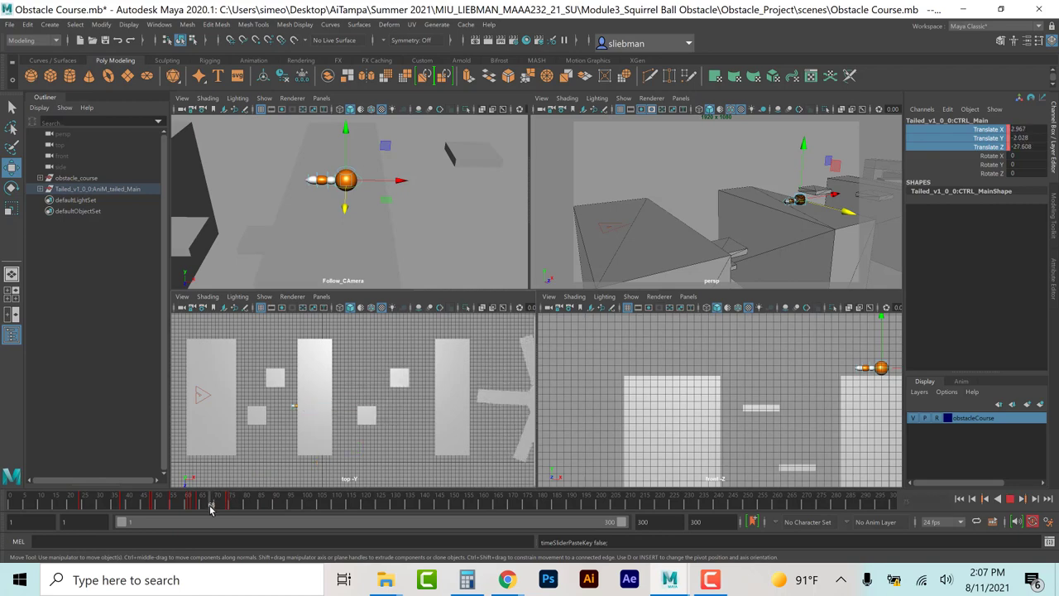
# Step: At frame 69, raise the ball, shift it along Z and sideways, then play back
pyautogui.click(212, 507)
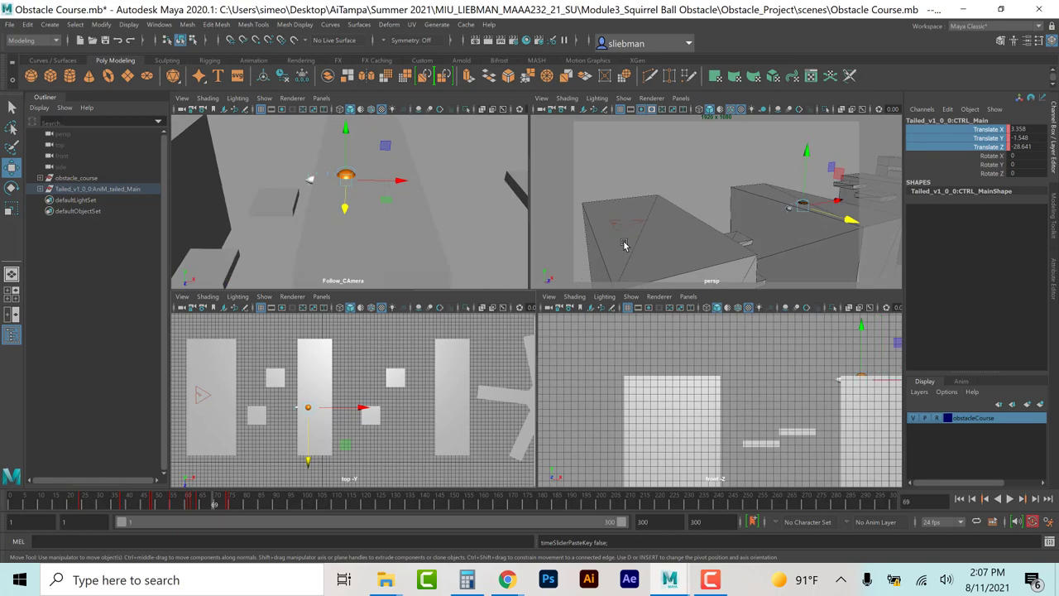
pyautogui.moveTo(860, 326); pyautogui.dragTo(858, 284)
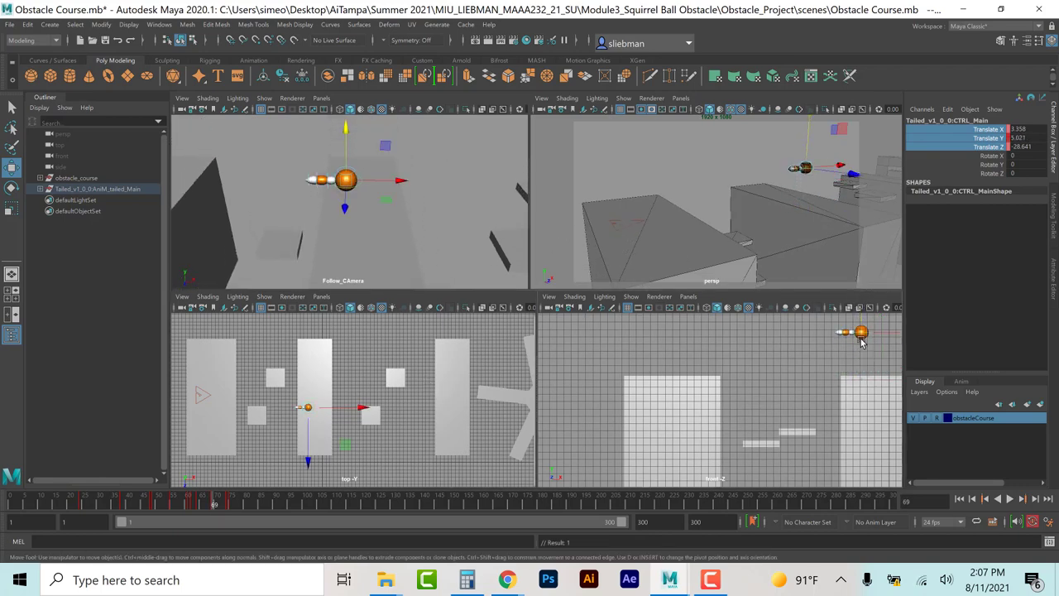
pyautogui.moveTo(863, 335); pyautogui.dragTo(842, 329)
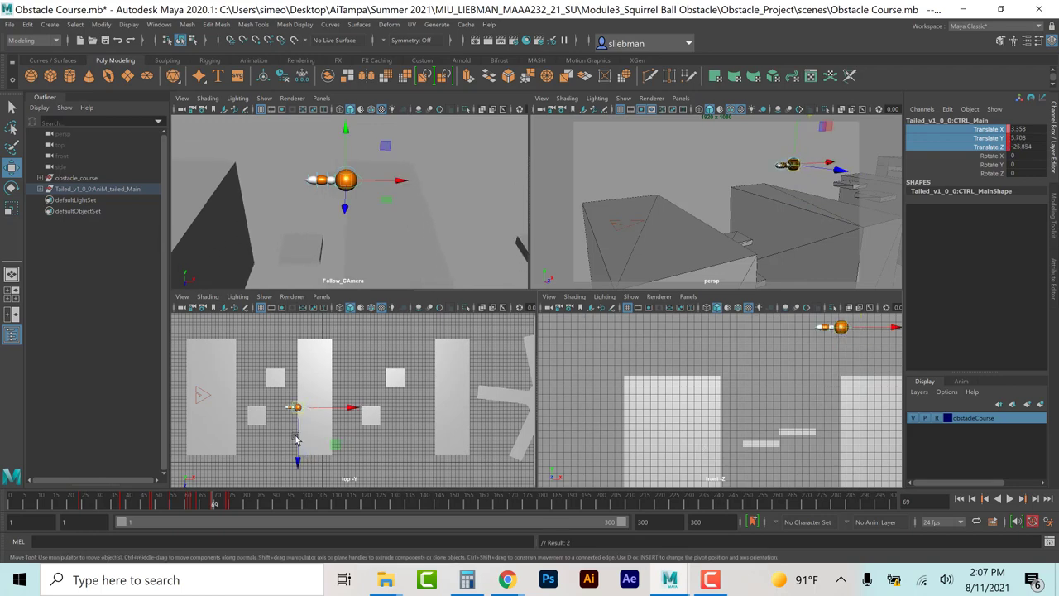
pyautogui.moveTo(299, 461); pyautogui.dragTo(300, 449)
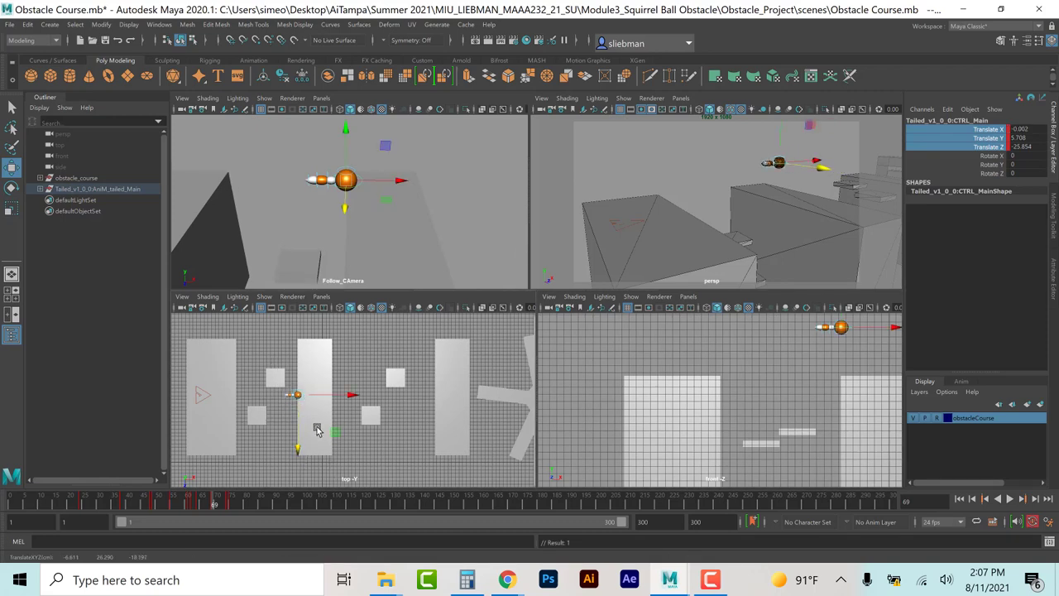
pyautogui.hotkey('alt', 'v')
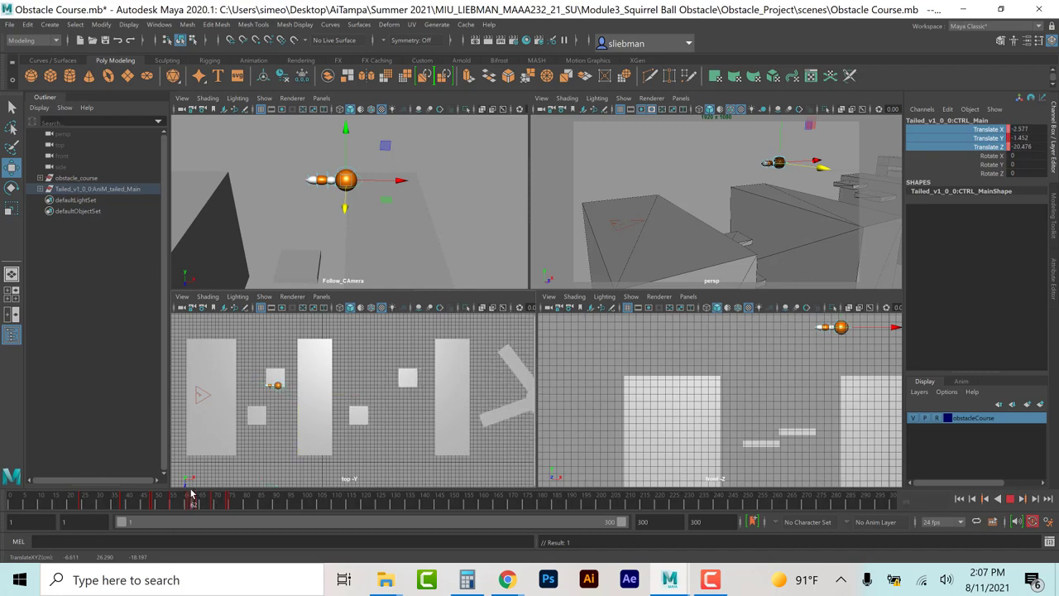
# Step: Shift the ball sideways to X -4.551 at frame 61, then step to frame 64
pyautogui.click(190, 497)
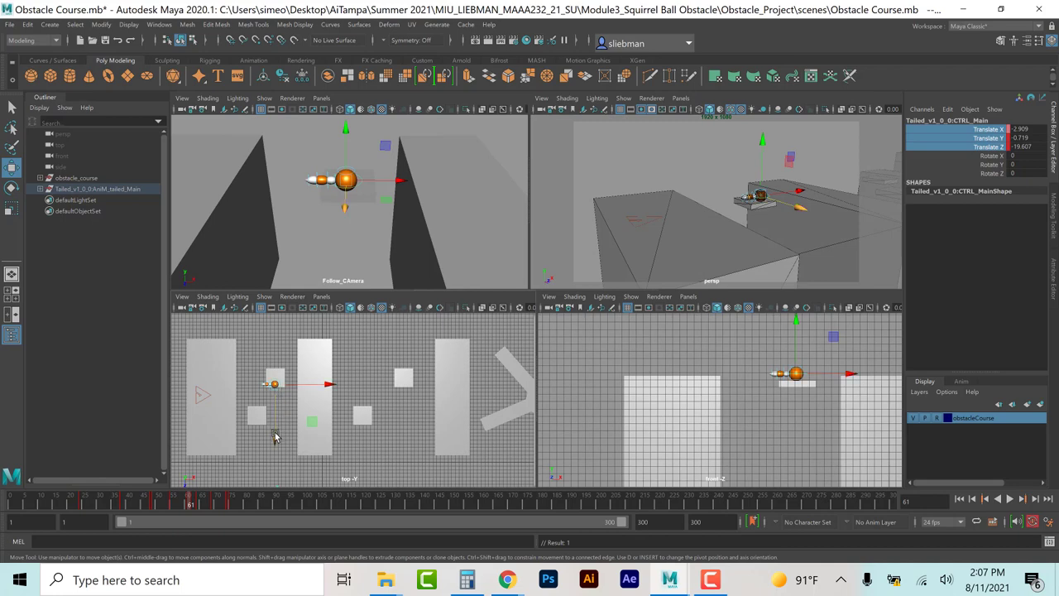
pyautogui.moveTo(275, 436); pyautogui.dragTo(274, 427)
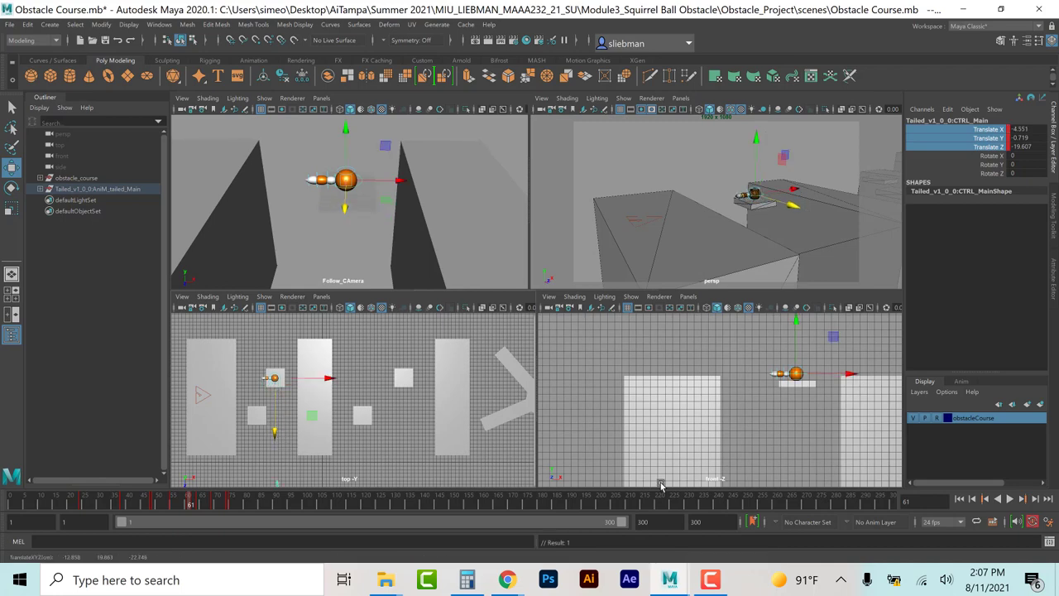
pyautogui.click(1023, 499)
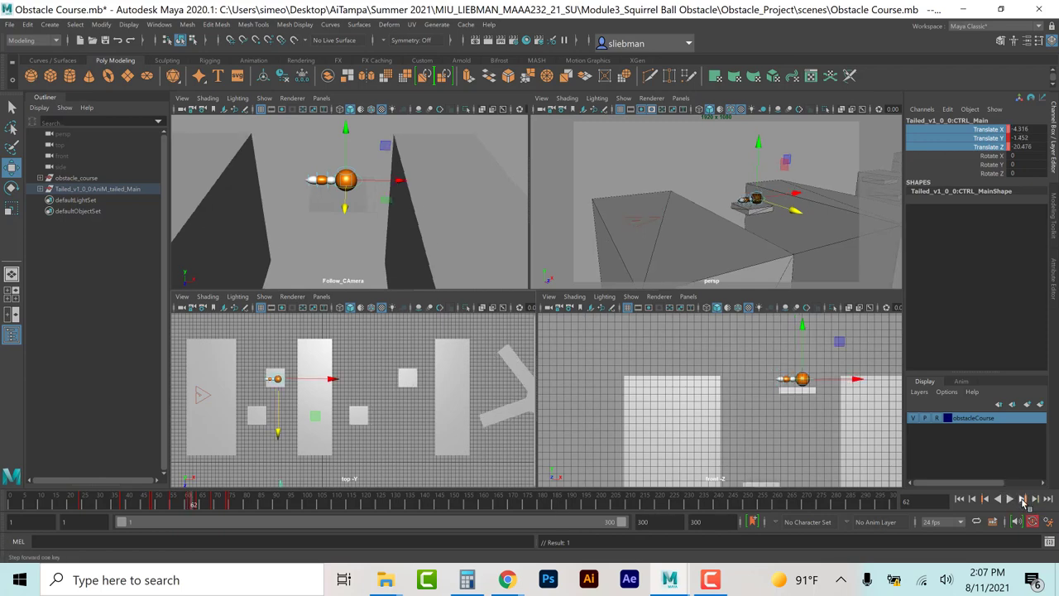
pyautogui.click(1023, 499)
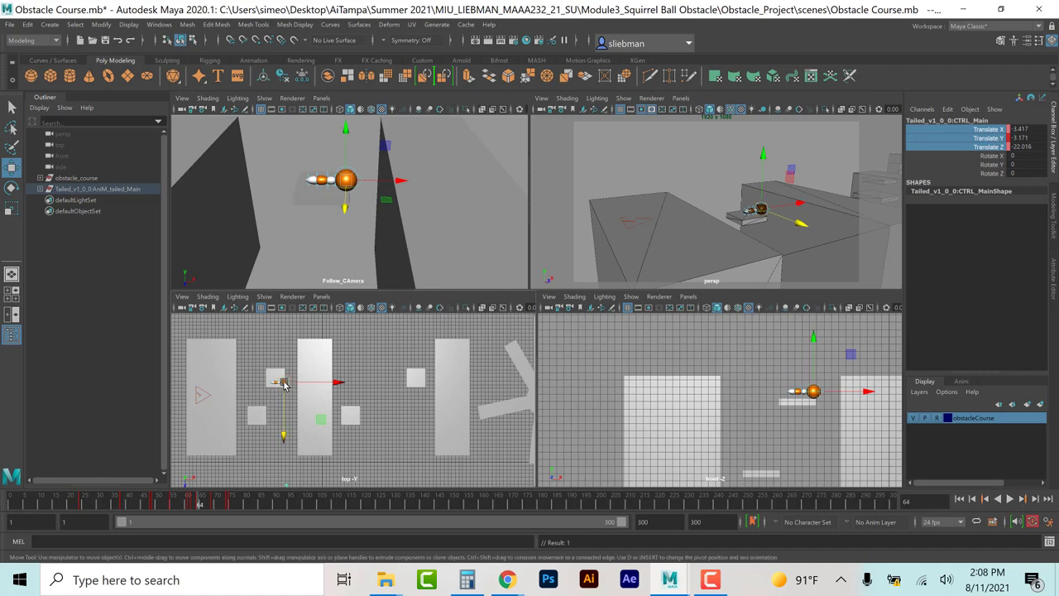
# Step: Nudge the ball in the top view at frame 64, then play through to frame 88
pyautogui.moveTo(282, 383); pyautogui.dragTo(279, 375)
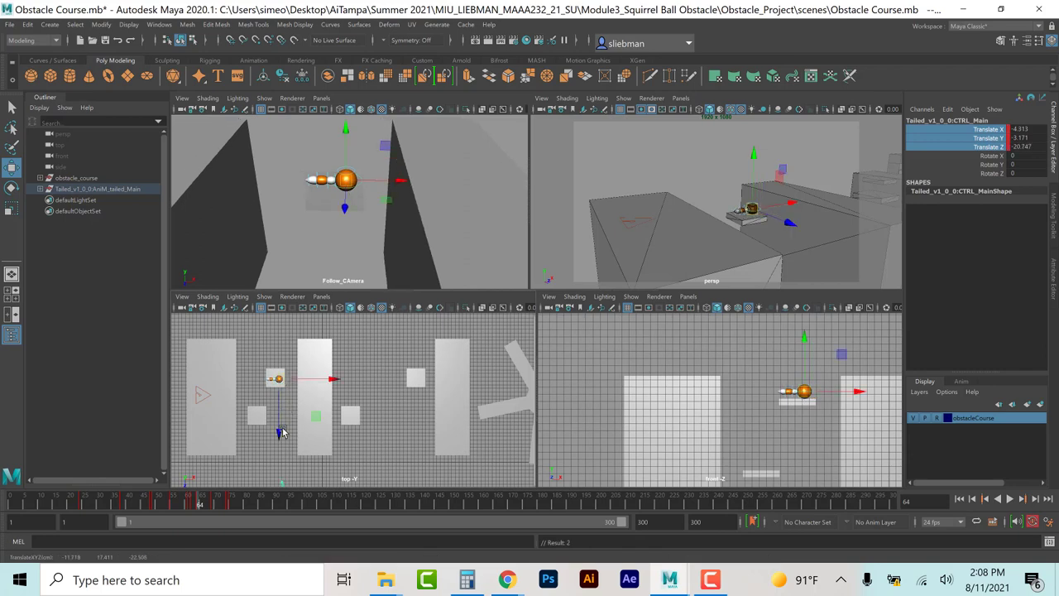
pyautogui.moveTo(198, 502)
pyautogui.mouseDown()
pyautogui.moveTo(230, 518)
pyautogui.moveTo(225, 506)
pyautogui.mouseUp()
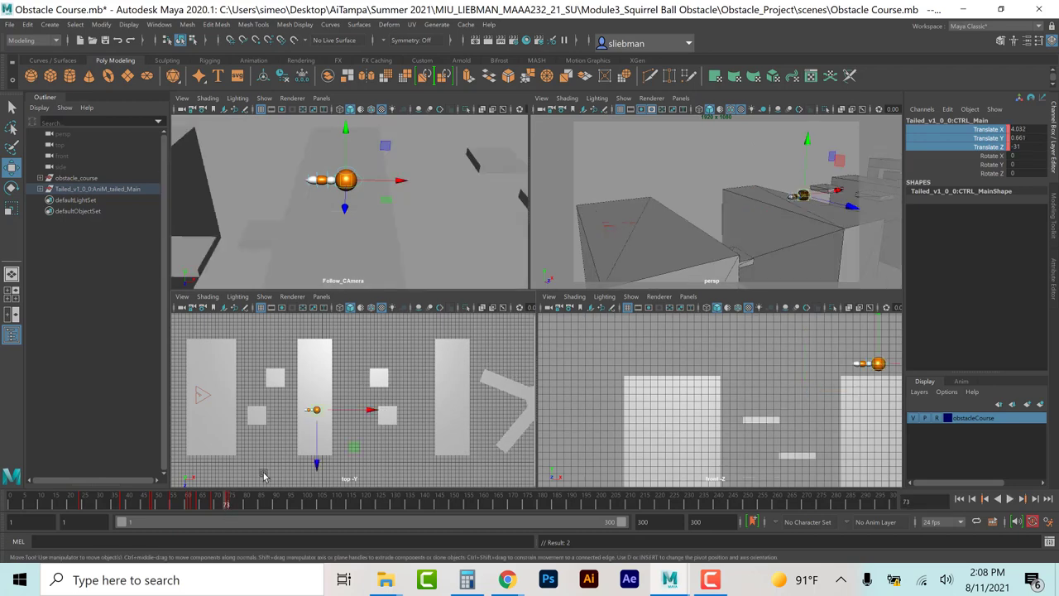
pyautogui.hotkey('alt', 'v')
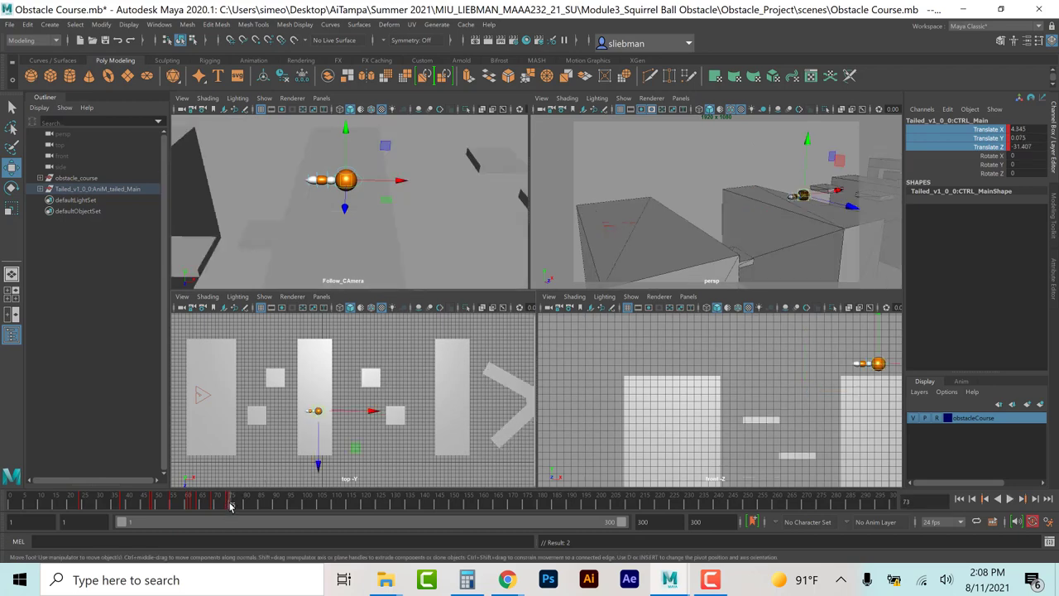
pyautogui.click(276, 505)
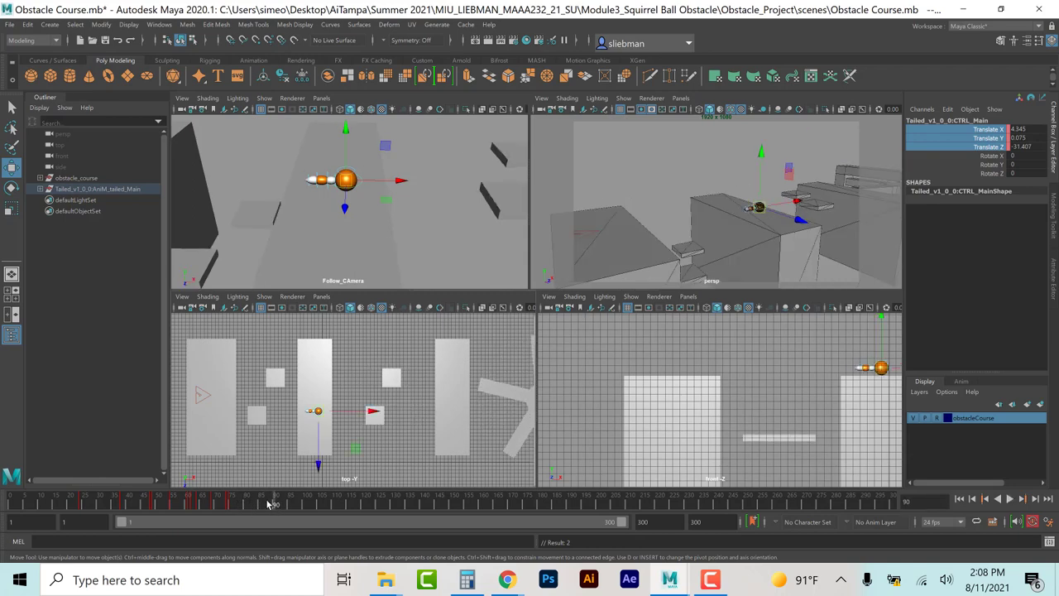
pyautogui.hotkey('alt', 'v')
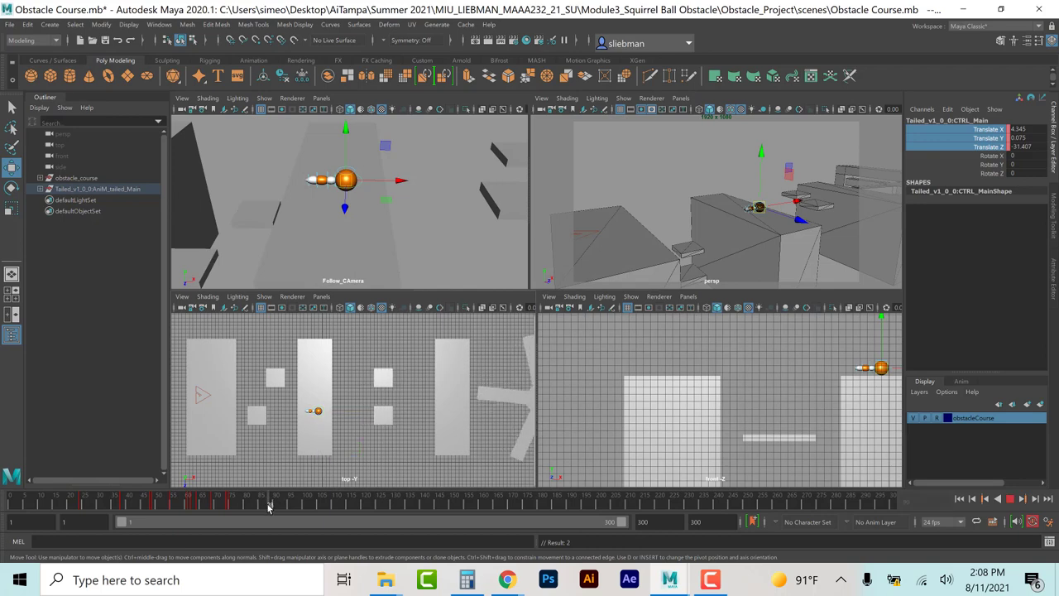
pyautogui.click(268, 504)
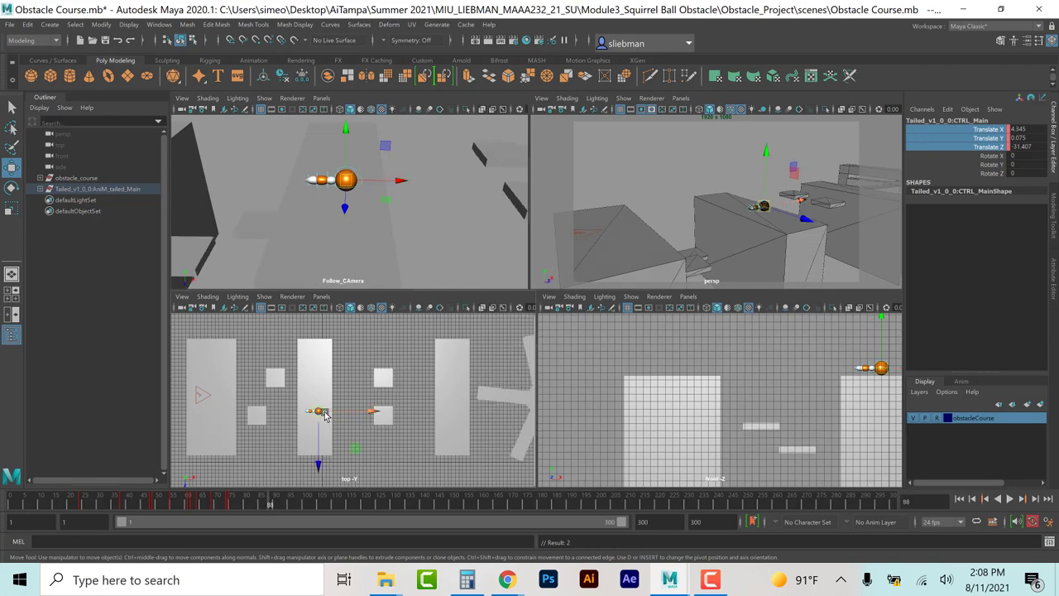
# Step: Place the ball on the small square platform at frame 88 (X 5.614, Y 0.359, Z 48.966)
pyautogui.moveTo(322, 412); pyautogui.dragTo(381, 418)
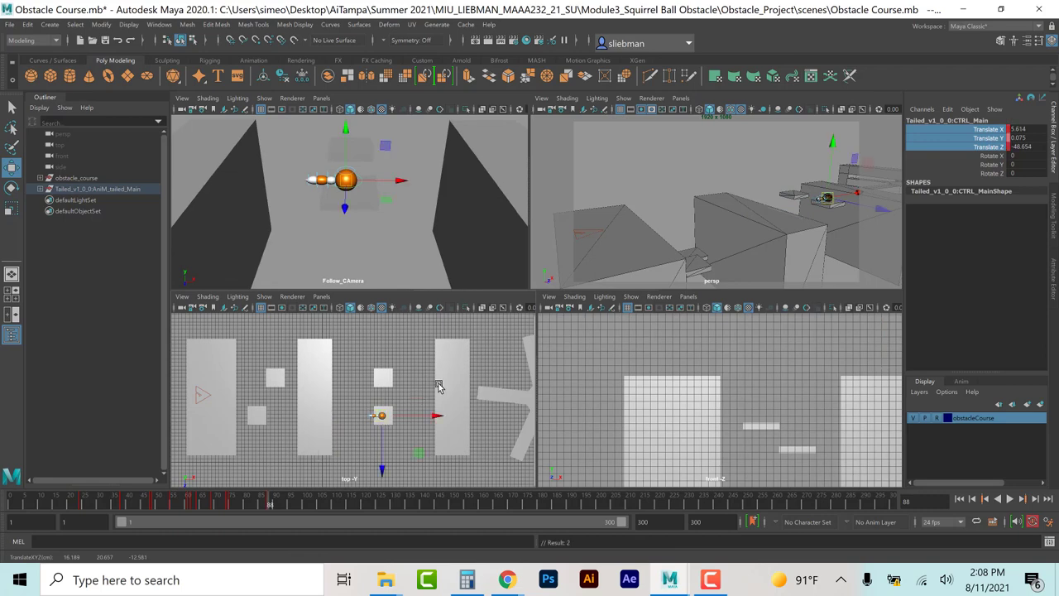
pyautogui.keyDown('alt'); pyautogui.moveTo(832, 393); pyautogui.dragTo(601, 405, button='middle'); pyautogui.keyUp('alt')
pyautogui.click(805, 380)
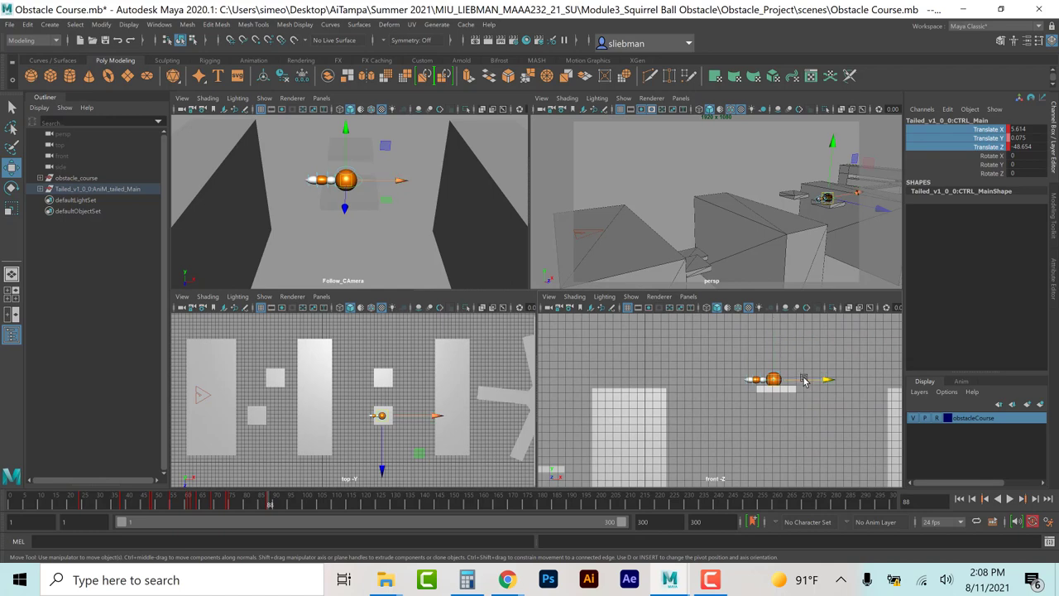
pyautogui.moveTo(804, 380); pyautogui.dragTo(807, 380)
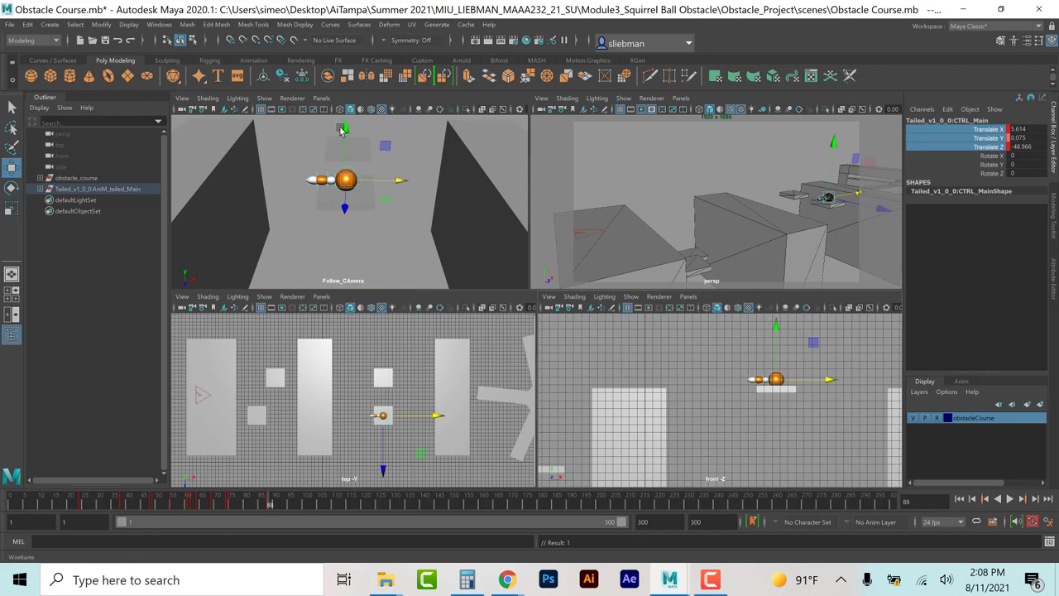
pyautogui.moveTo(346, 128); pyautogui.dragTo(346, 116)
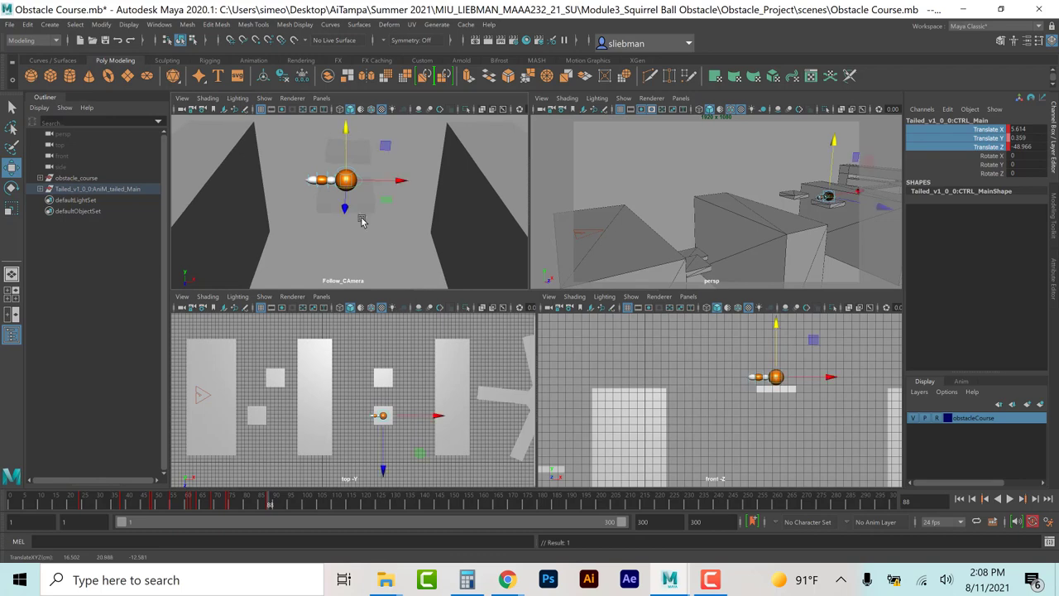
# Step: Paste the frame 88 key onto frame 87, then scrub frames 80–93 to check the hold
pyautogui.rightClick(271, 502)
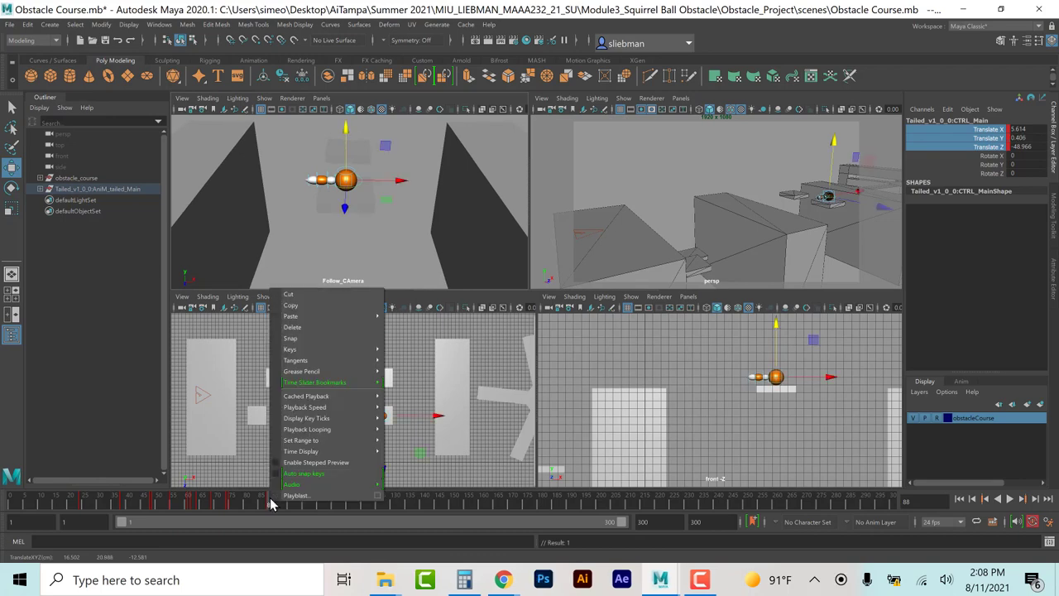
pyautogui.click(292, 305)
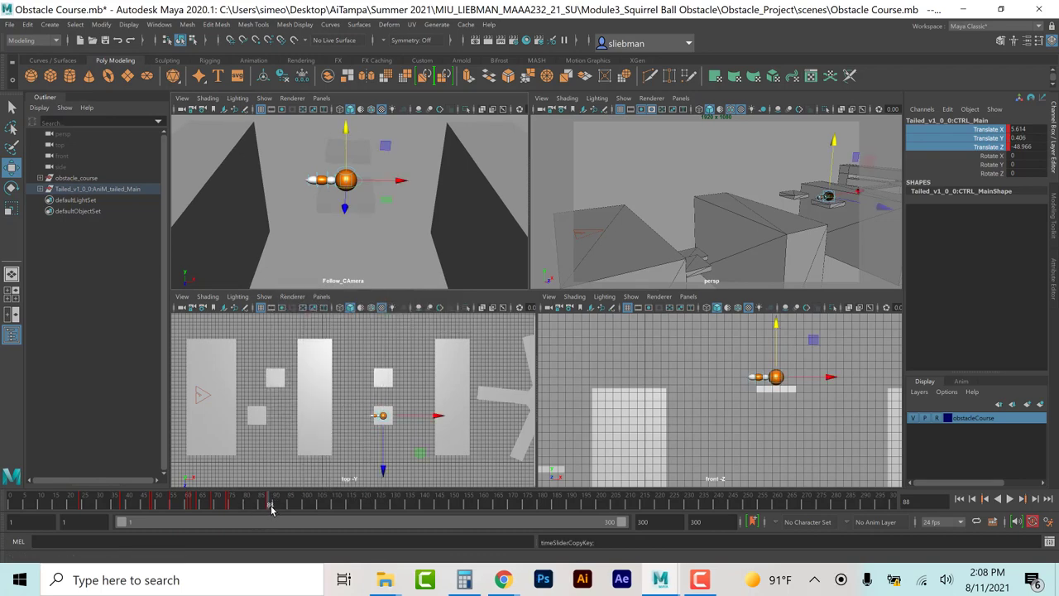
pyautogui.moveTo(271, 507); pyautogui.dragTo(267, 507)
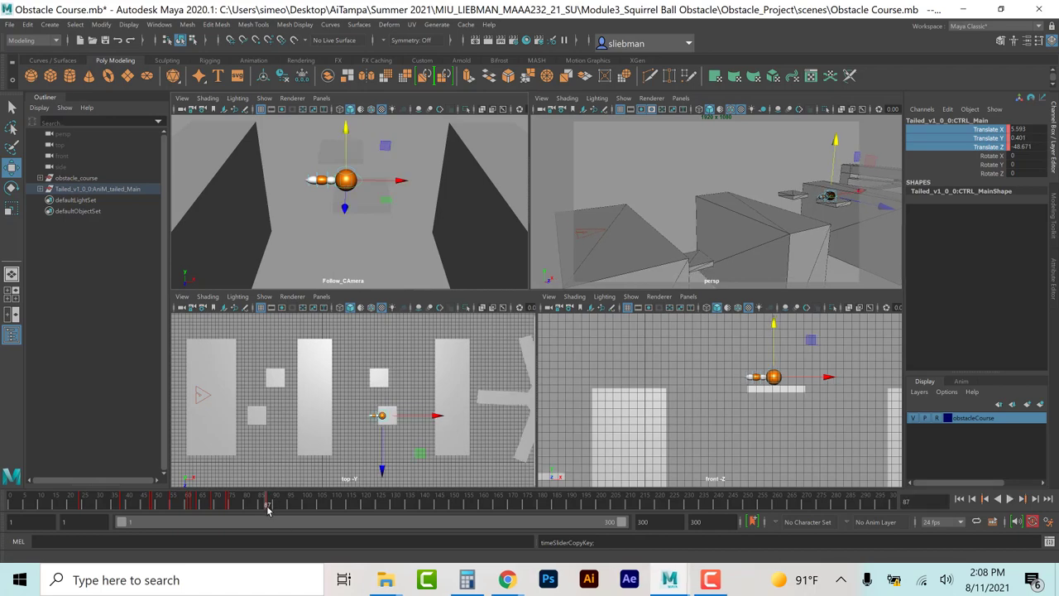
pyautogui.rightClick(267, 506)
pyautogui.moveTo(303, 321)
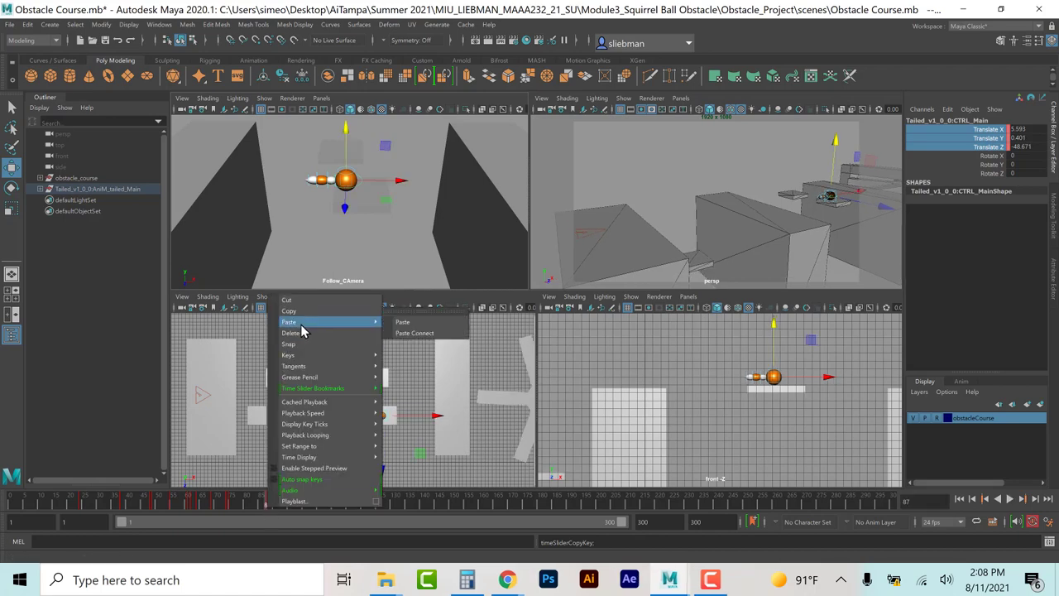
pyautogui.click(403, 322)
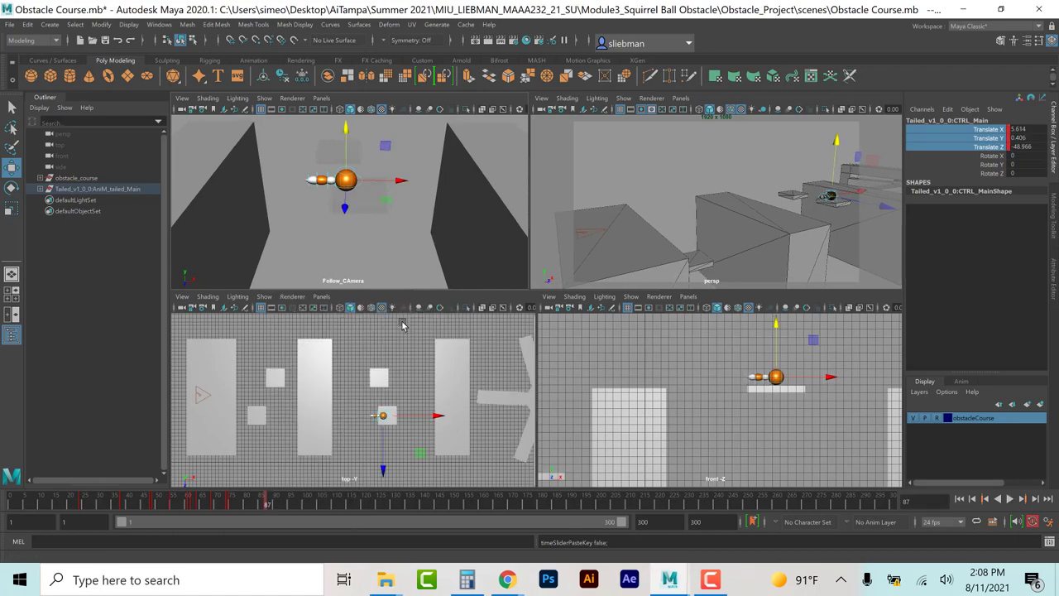
pyautogui.moveTo(268, 503); pyautogui.dragTo(235, 536)
pyautogui.moveTo(288, 534)
pyautogui.mouseDown()
pyautogui.moveTo(314, 531)
pyautogui.moveTo(233, 527)
pyautogui.moveTo(268, 530)
pyautogui.mouseUp()
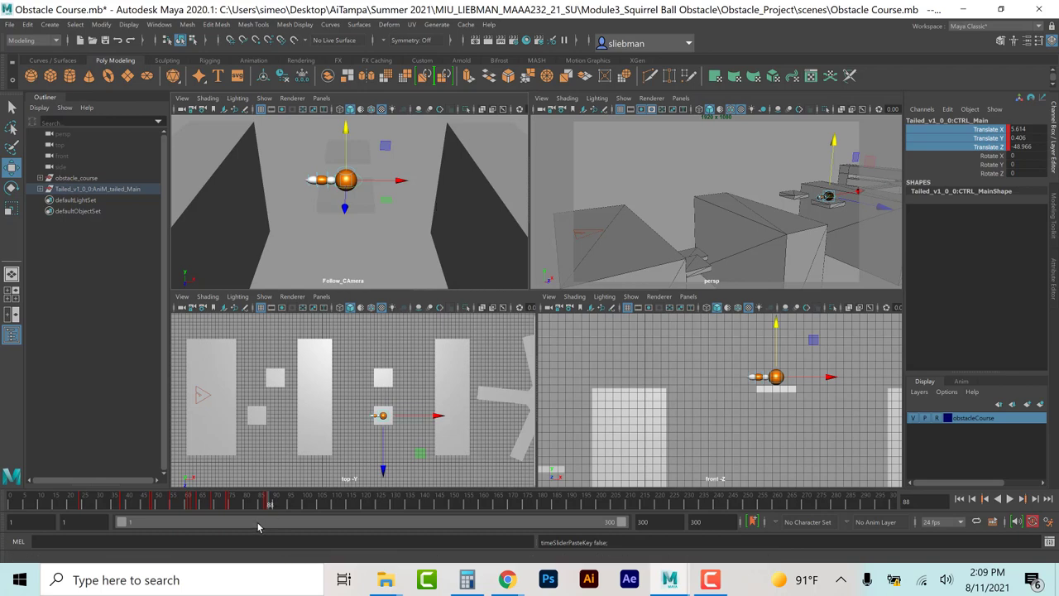
# Step: Select CTRL_Main and key the ball pulled back along the course at frame 95
pyautogui.click(756, 428)
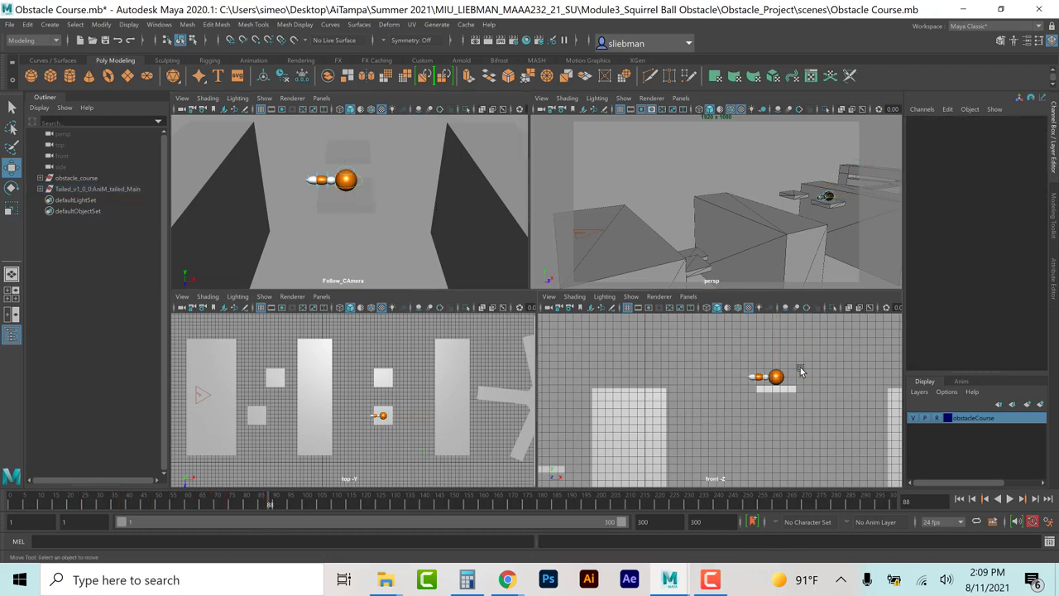
pyautogui.click(361, 187)
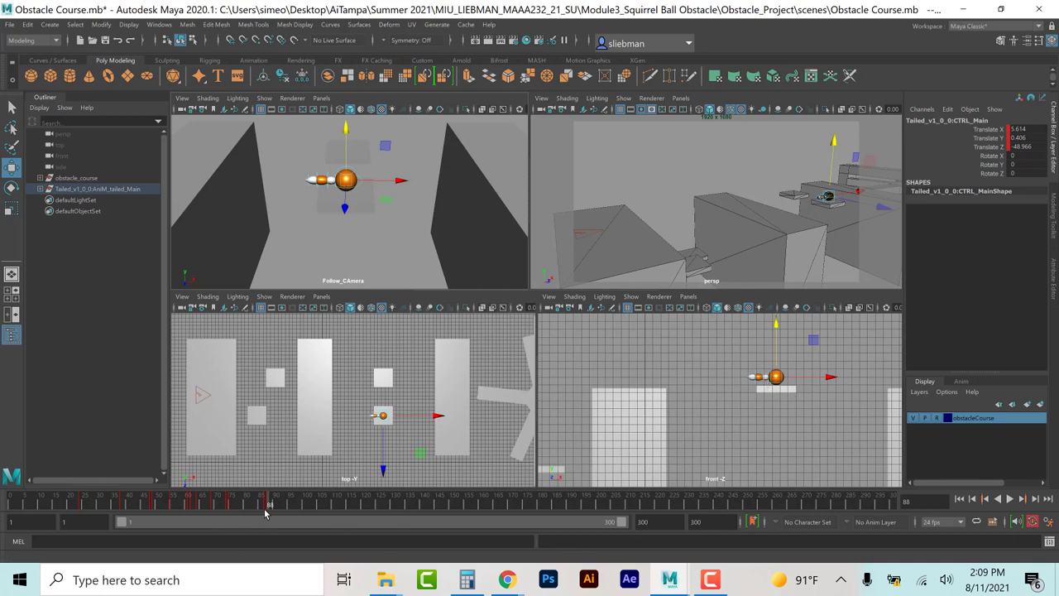
pyautogui.hotkey('alt', 'v')
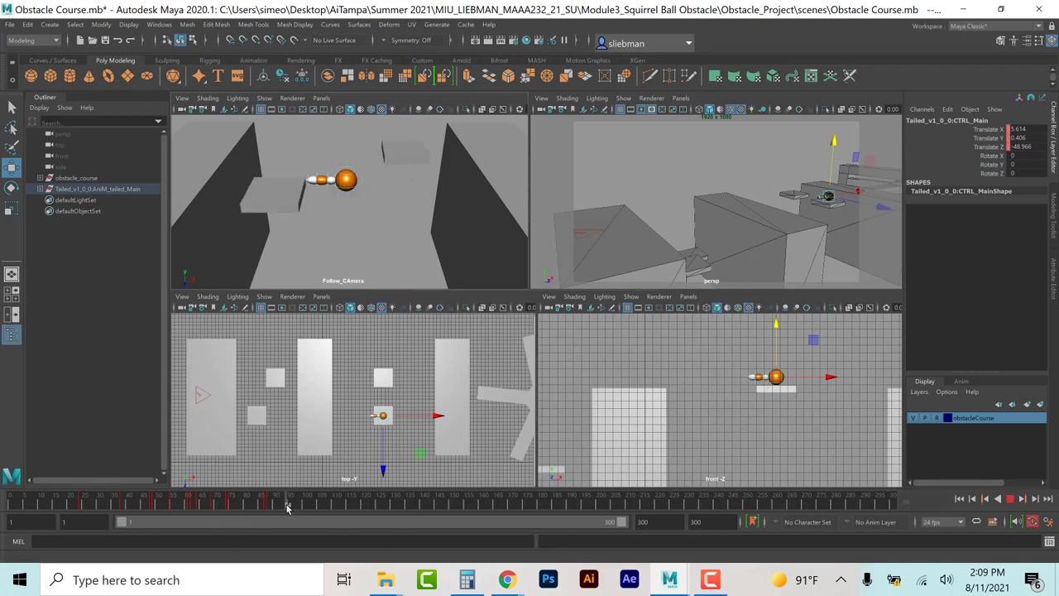
pyautogui.hotkey('alt', 'v')
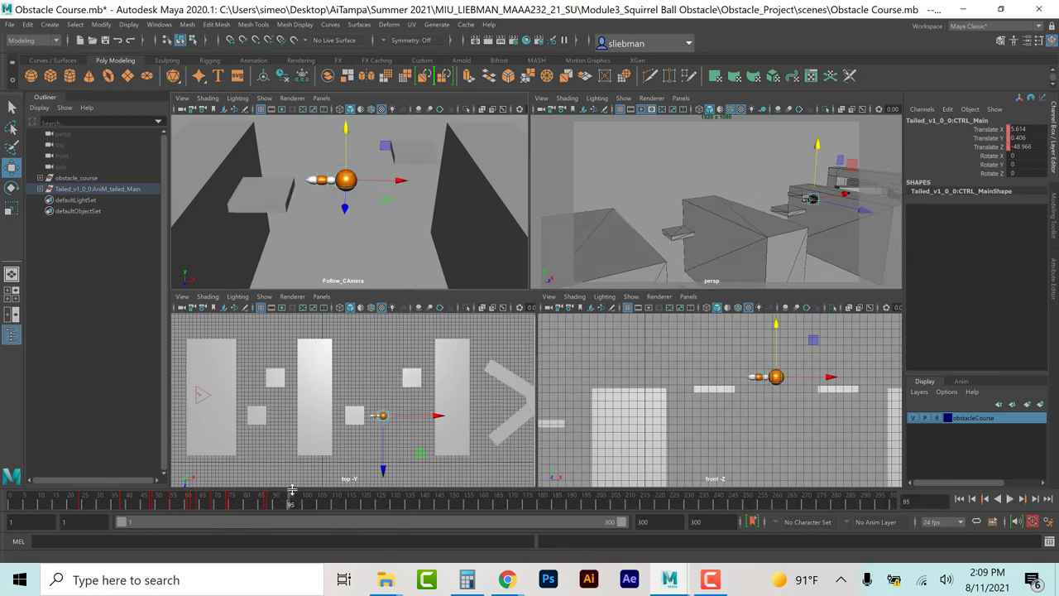
pyautogui.moveTo(831, 378); pyautogui.dragTo(766, 378)
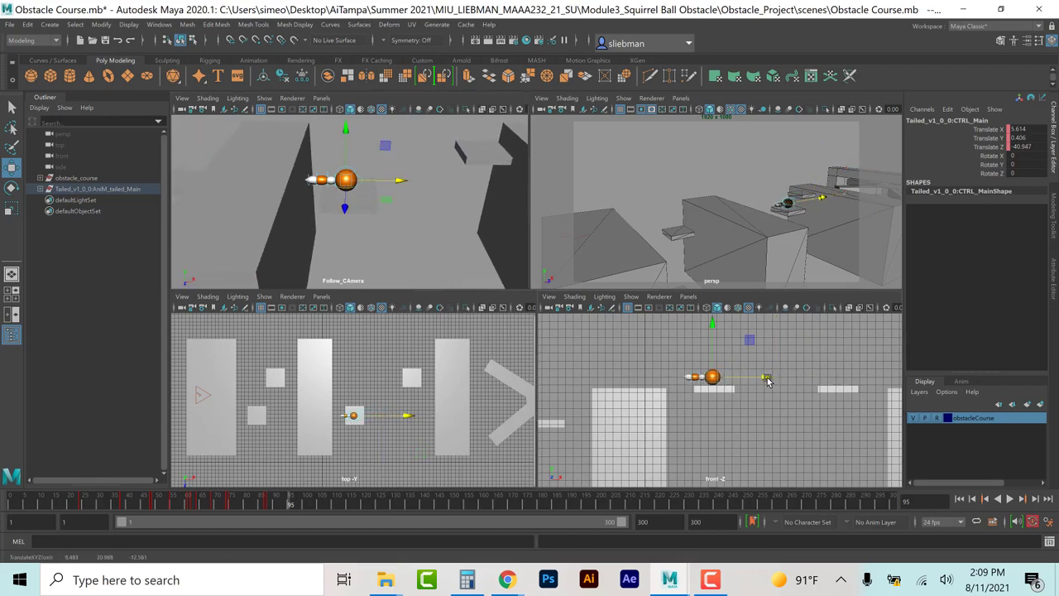
pyautogui.press('s')
# Step: Review the playback and nudge the ball slightly along the course at frame 95
pyautogui.hotkey('alt', 'v')
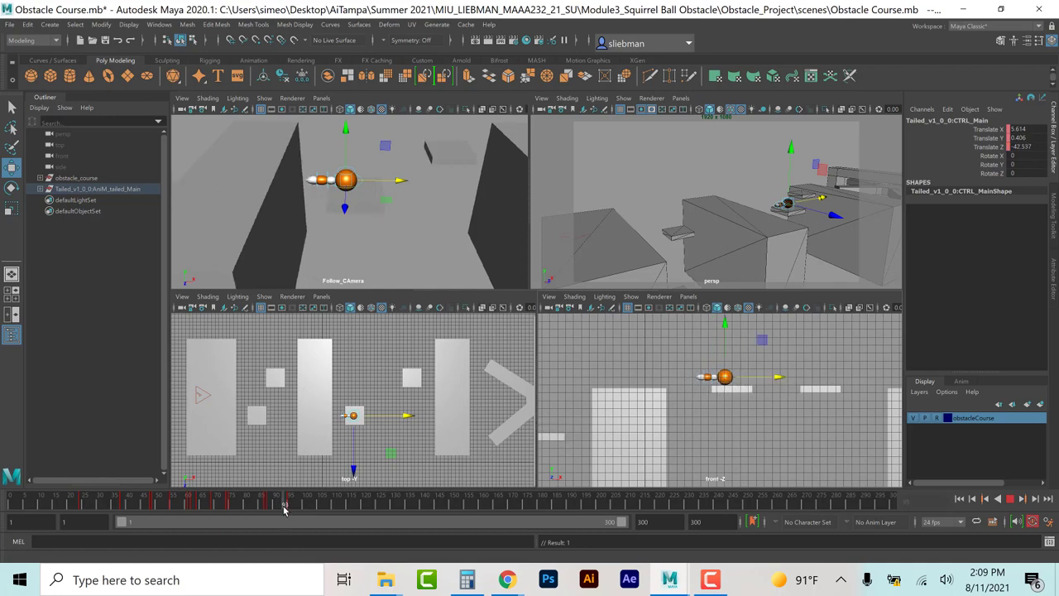
pyautogui.hotkey('alt', 'v')
pyautogui.moveTo(775, 380); pyautogui.dragTo(781, 380)
pyautogui.hotkey('alt', 'v')
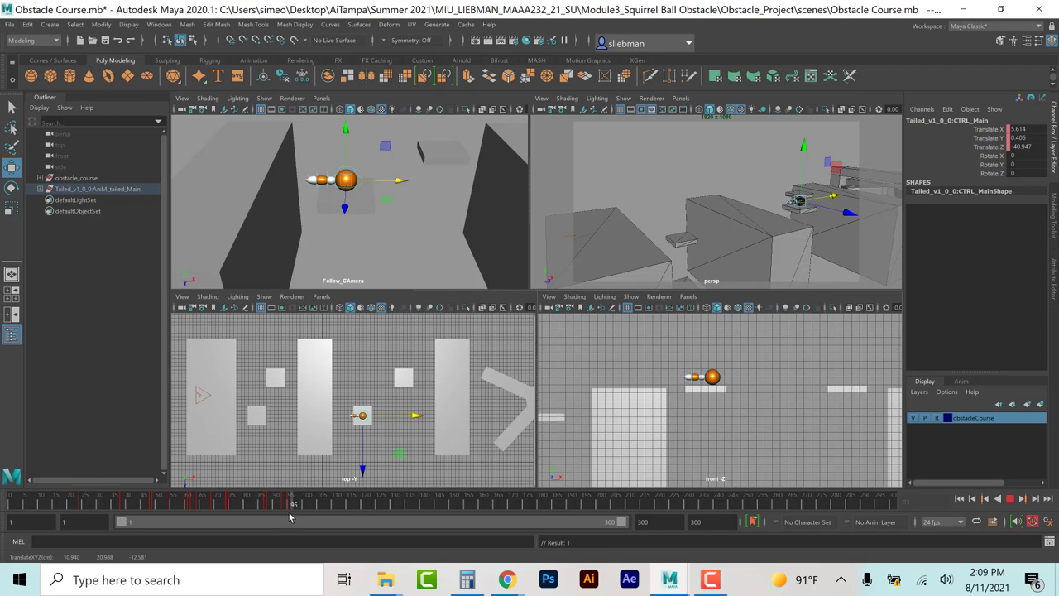
pyautogui.hotkey('alt', 'v')
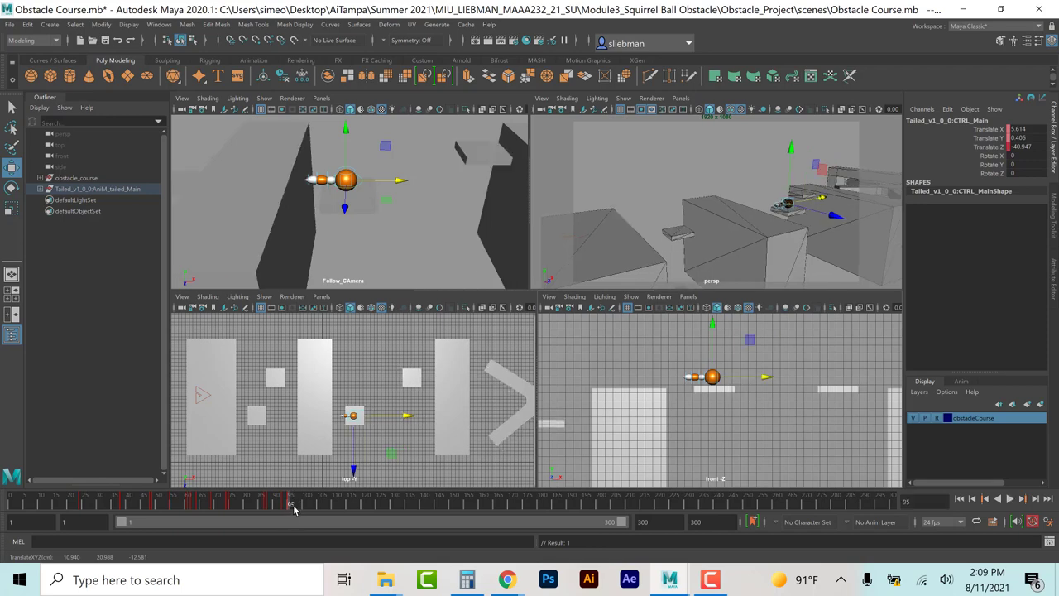
# Step: Move the ball forward at frame 100, then onto the far platform at frame 112, and key it
pyautogui.click(307, 504)
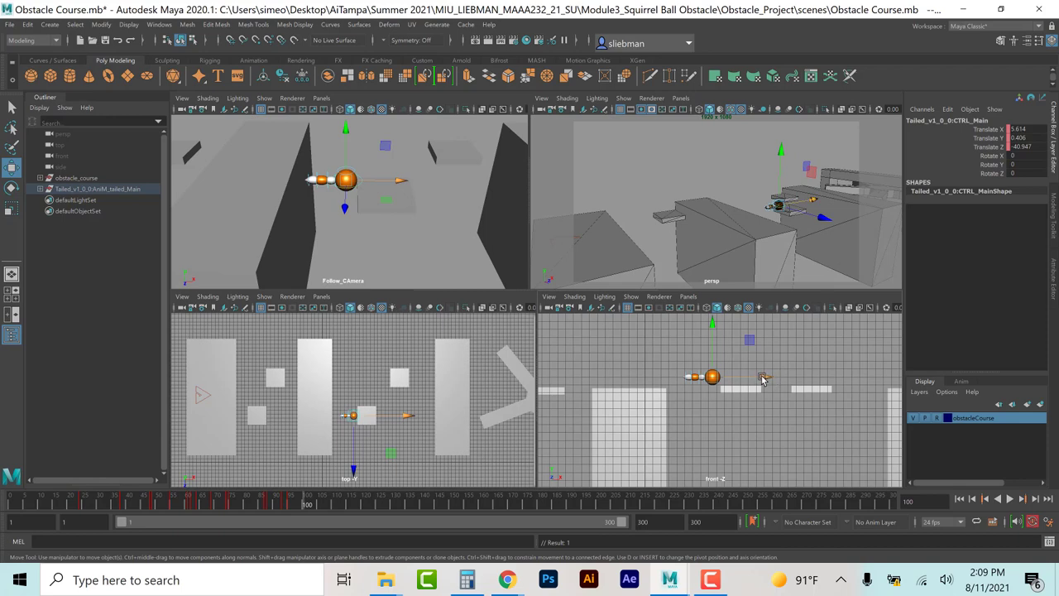
pyautogui.moveTo(762, 379); pyautogui.dragTo(791, 379)
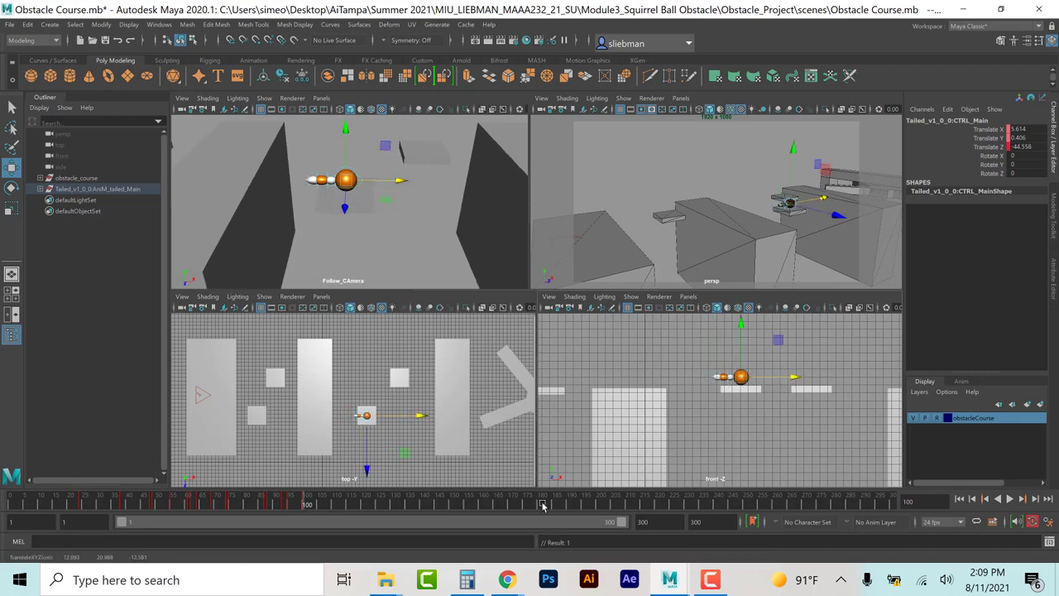
pyautogui.click(323, 506)
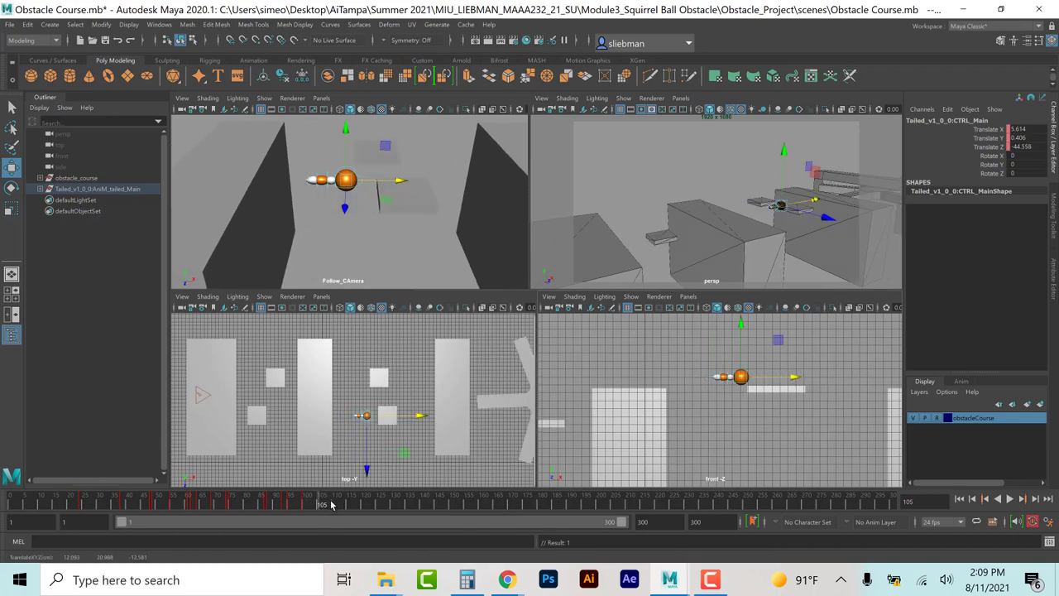
pyautogui.click(343, 505)
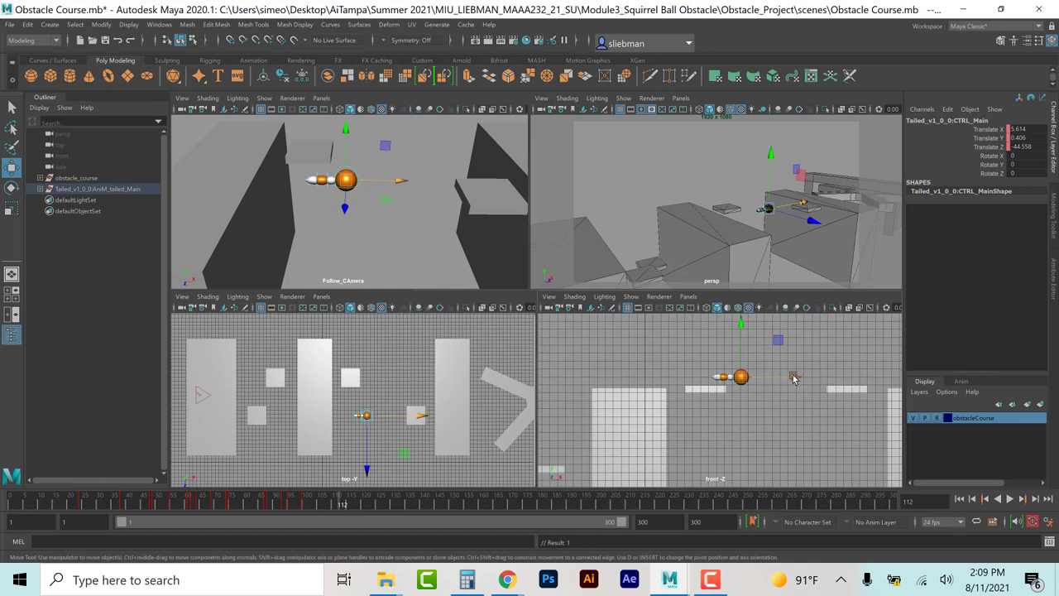
pyautogui.moveTo(795, 378); pyautogui.dragTo(899, 378)
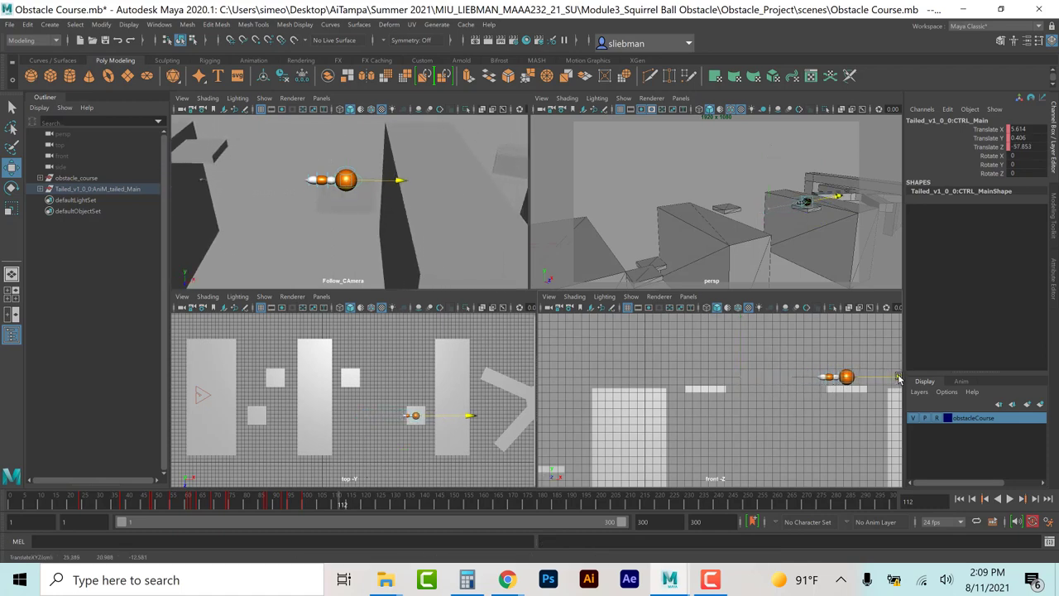
pyautogui.press('s')
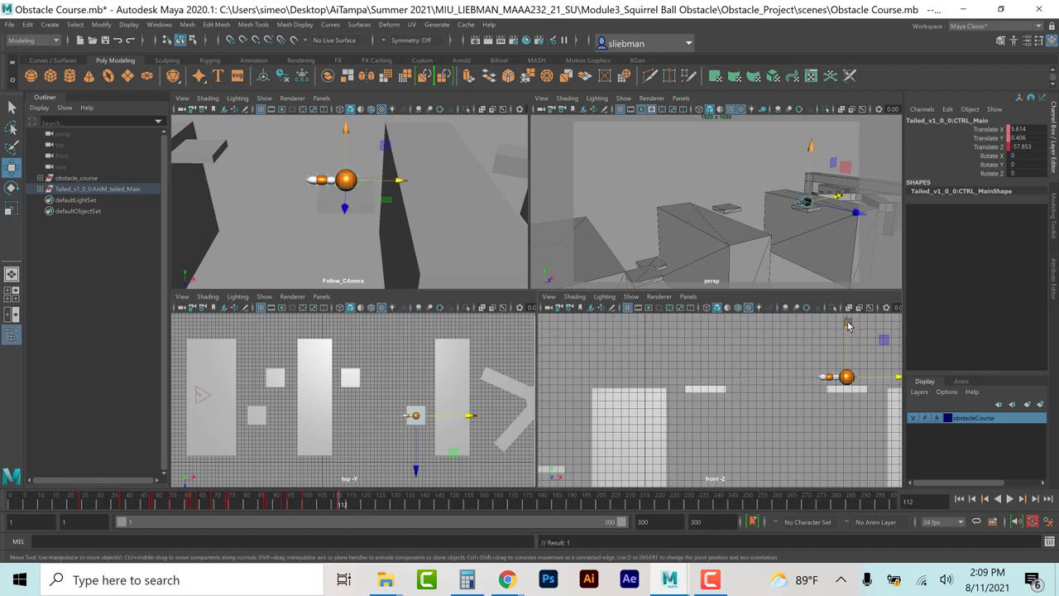
# Step: Key the ball's translate channels with Key Selected, then play and scrub back to review
pyautogui.click(1003, 130)
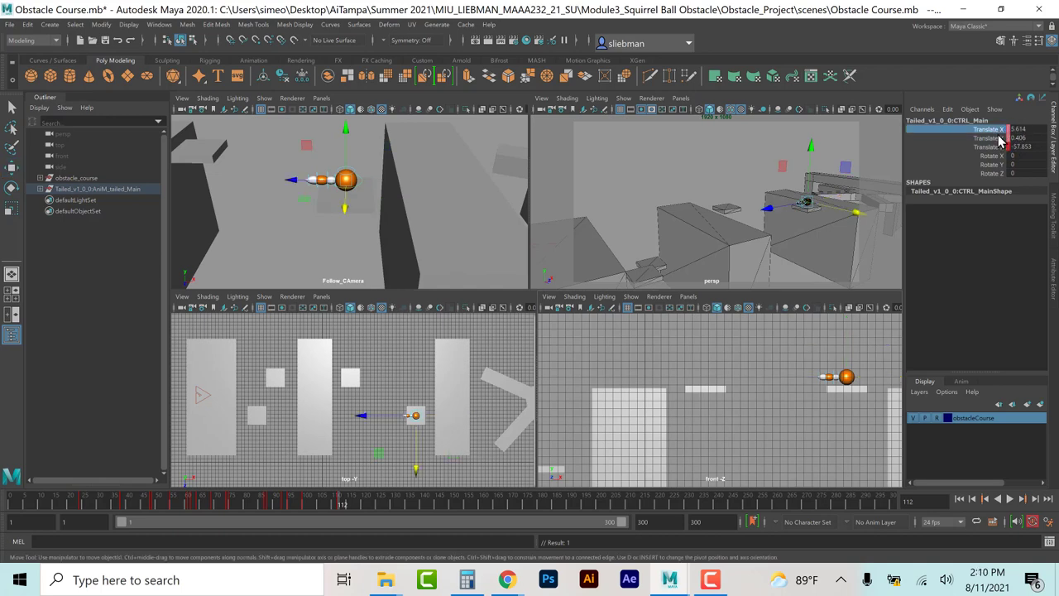
pyautogui.rightClick(996, 137)
pyautogui.click(993, 156)
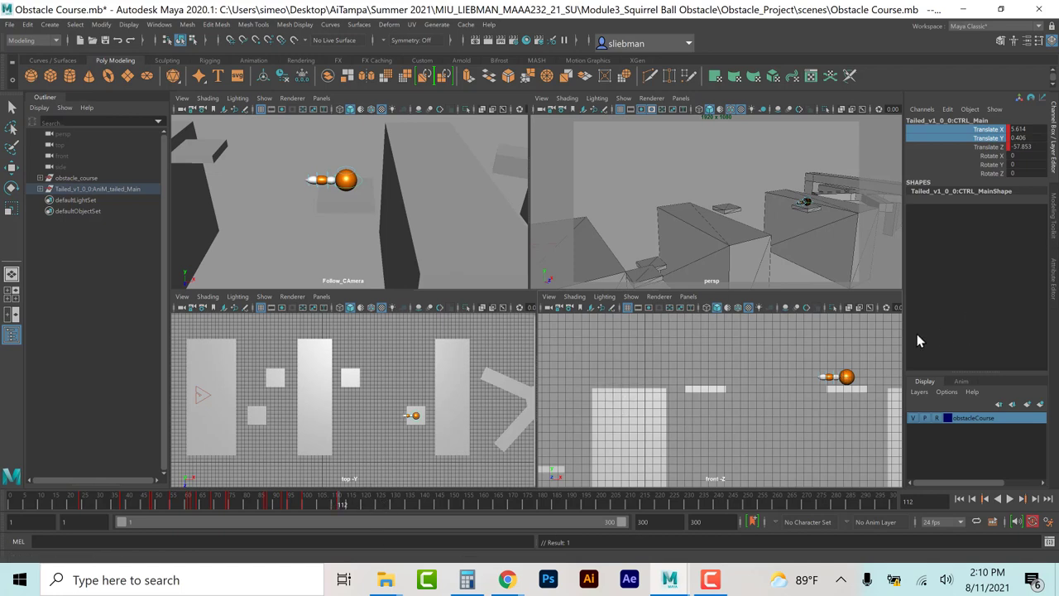
pyautogui.hotkey('alt', 'v')
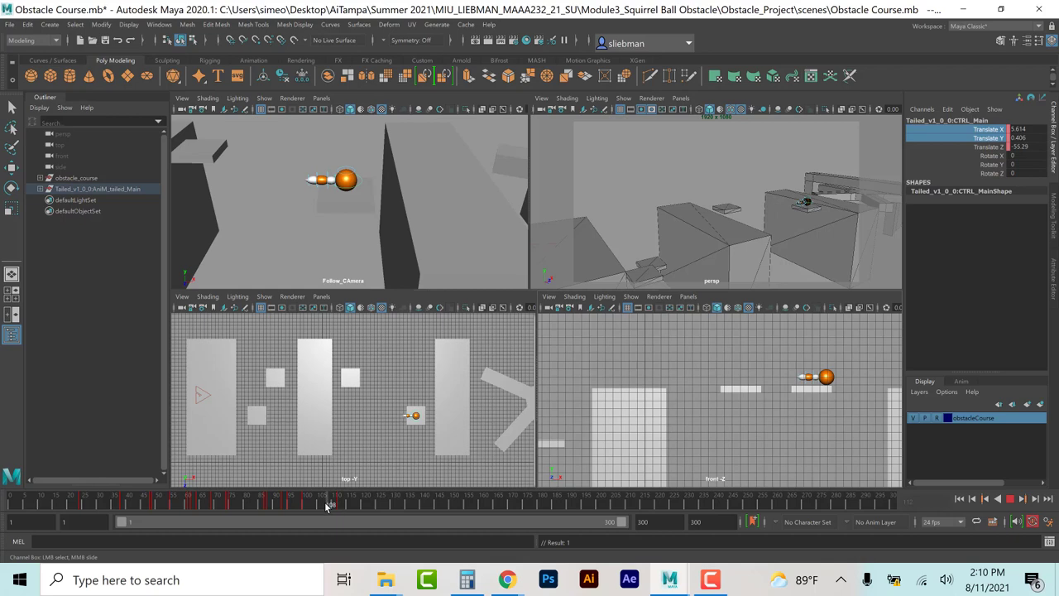
pyautogui.moveTo(326, 506); pyautogui.dragTo(303, 513)
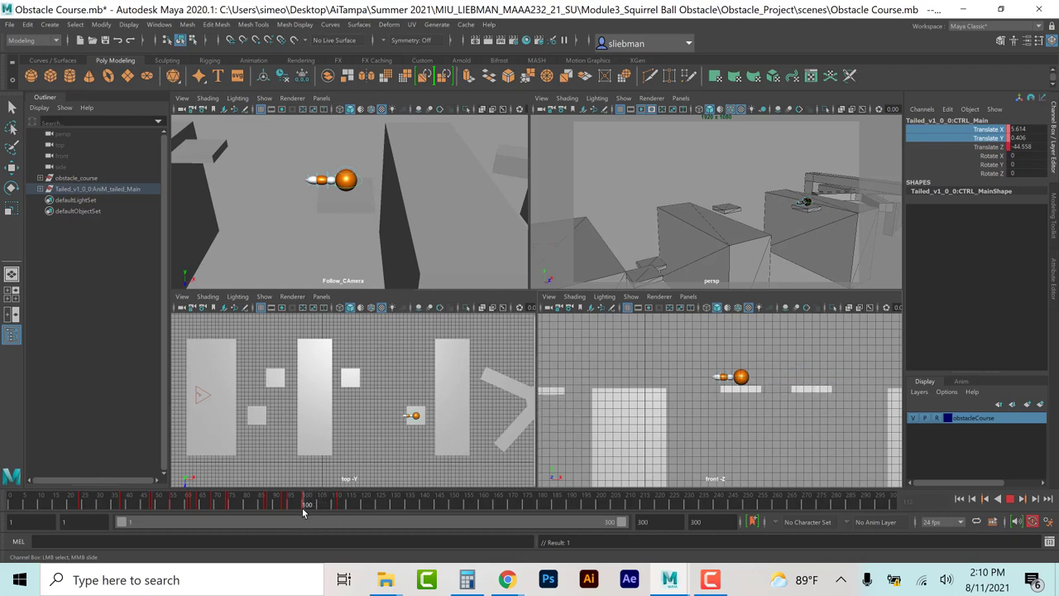
# Step: Key the translate channels at frame 100 and again at frame 95
pyautogui.rightClick(987, 139)
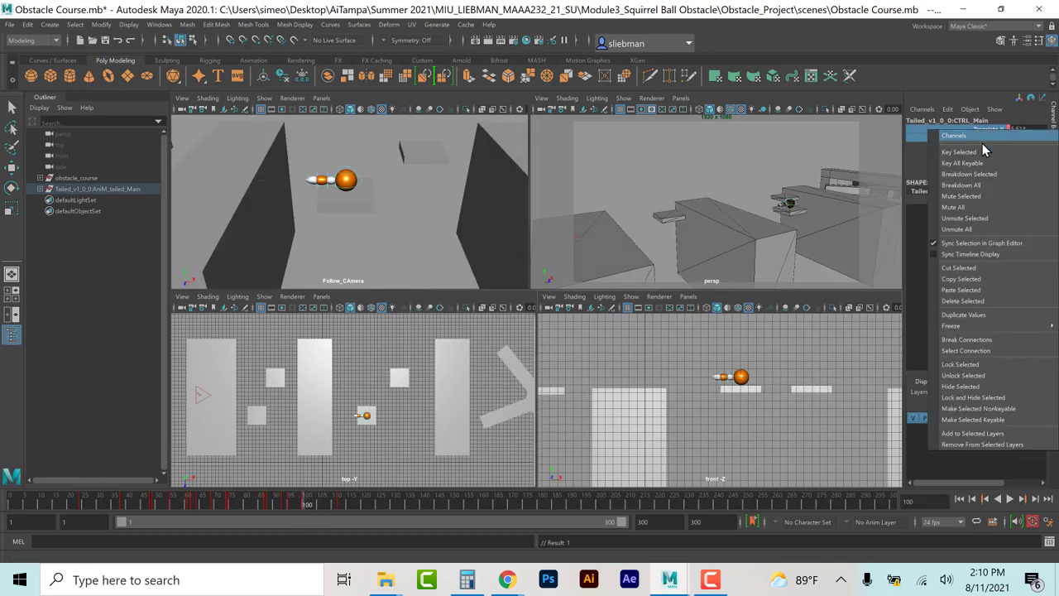
pyautogui.click(984, 152)
pyautogui.moveTo(303, 507); pyautogui.dragTo(290, 505)
pyautogui.rightClick(989, 134)
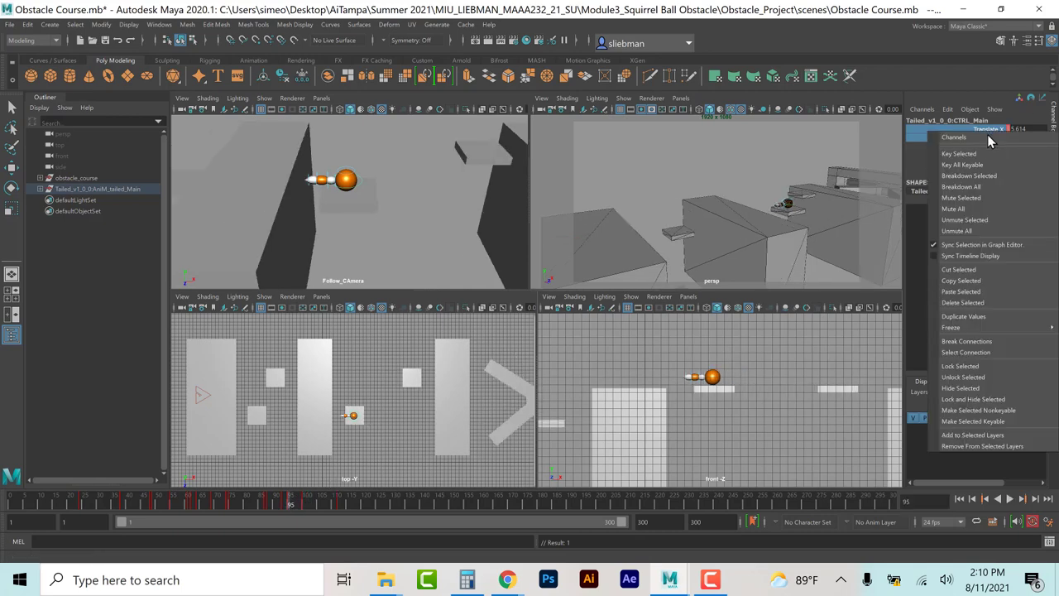
pyautogui.click(977, 153)
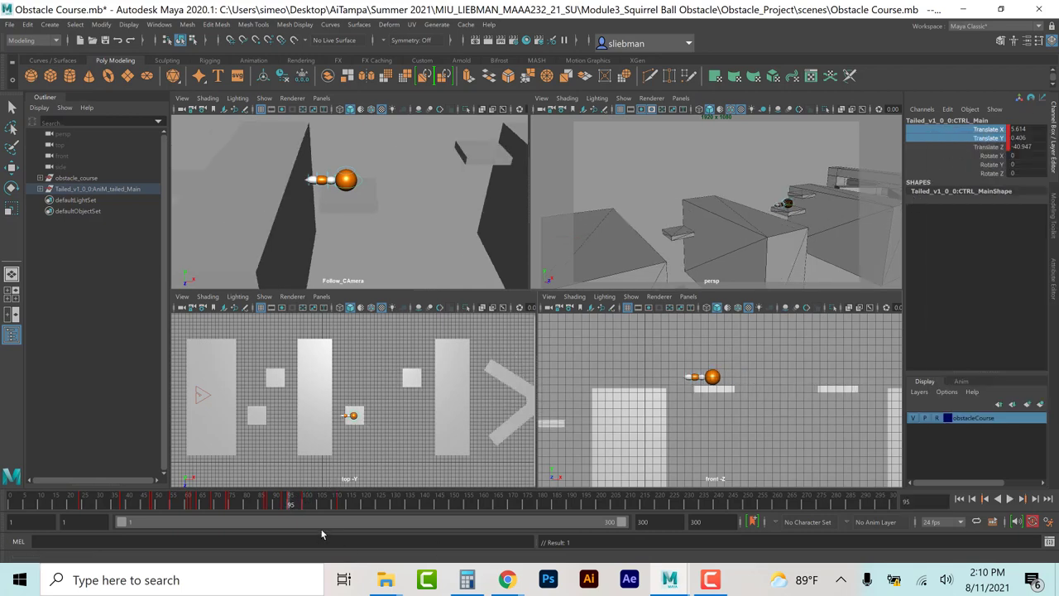
# Step: Play back the motion and stop at frame 105 (Translate Z 51.251)
pyautogui.hotkey('alt', 'v')
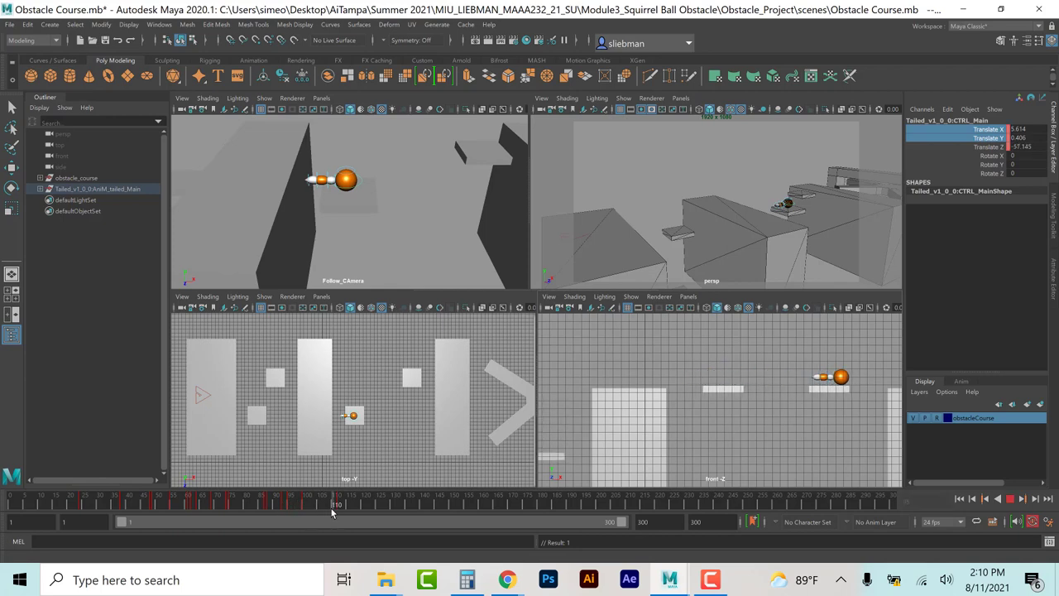
pyautogui.moveTo(324, 512); pyautogui.dragTo(320, 514)
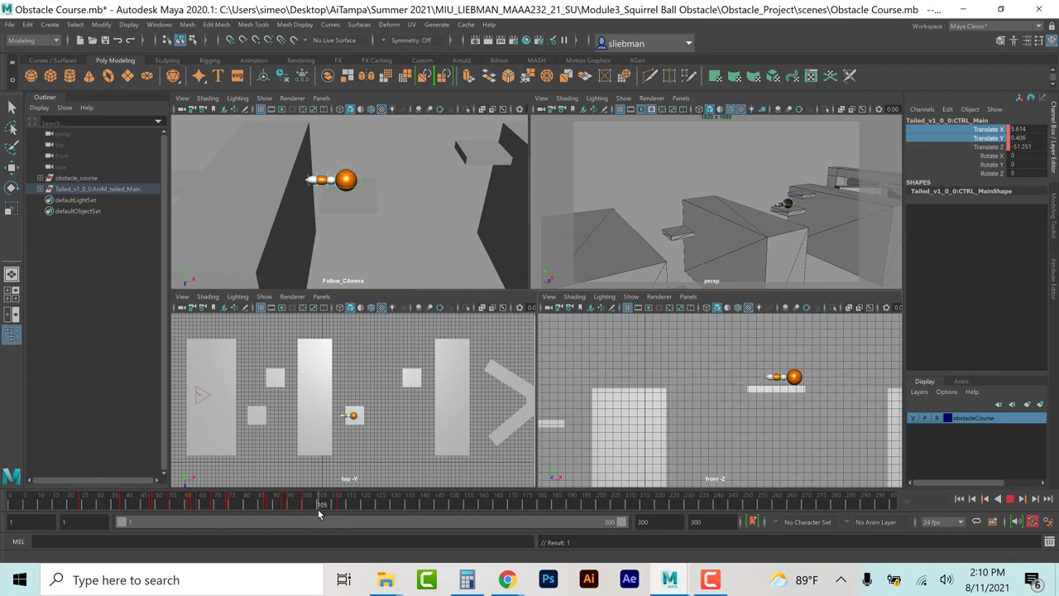
pyautogui.click(318, 514)
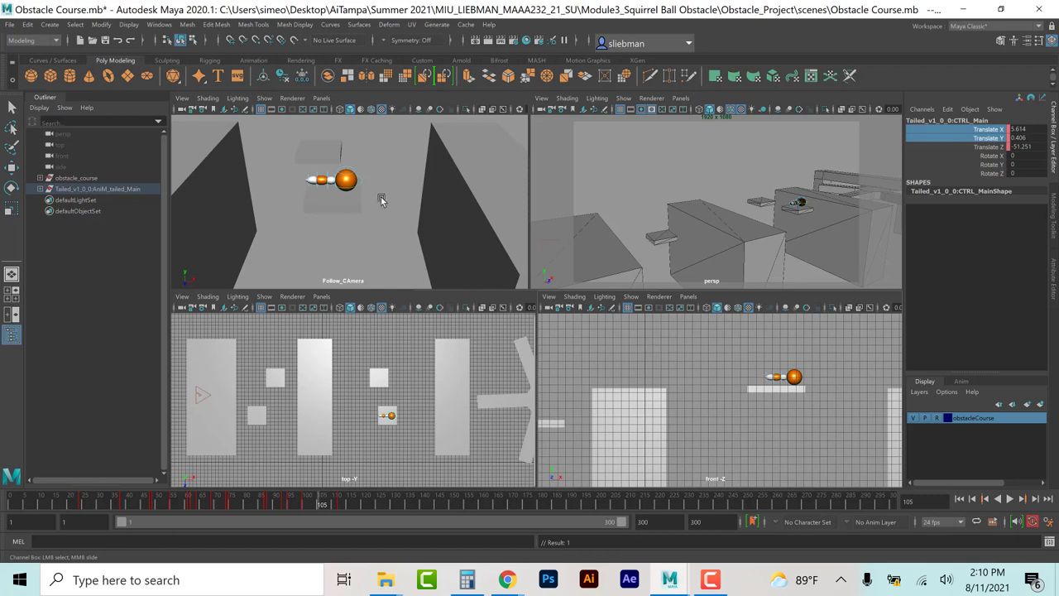
# Step: Reselect CTRL_Main, slide it slightly back on Z, and select its translate channels
pyautogui.click(359, 184)
pyautogui.press('w')
pyautogui.click(357, 183)
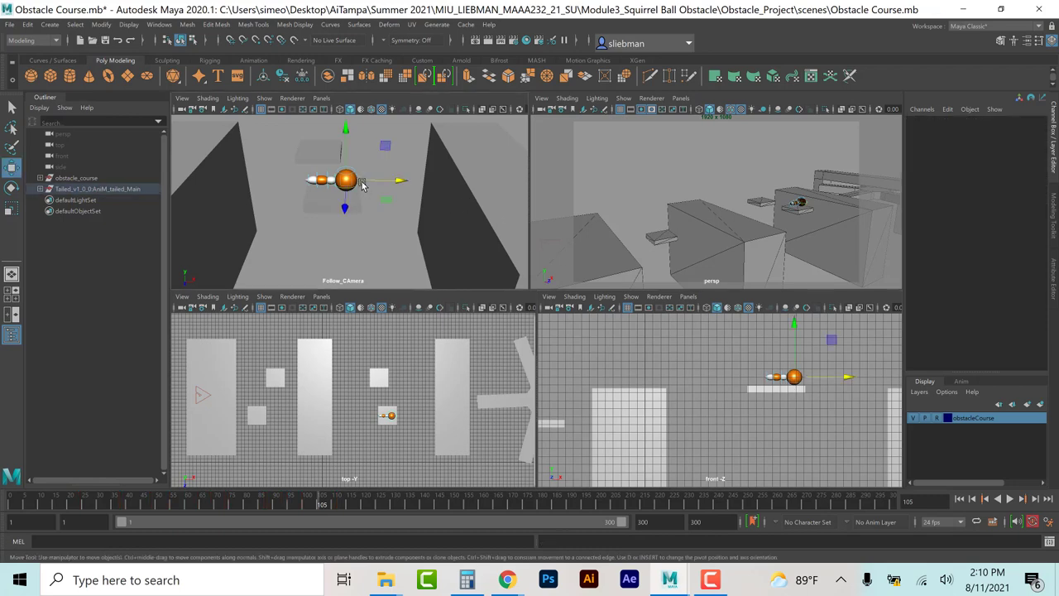
pyautogui.moveTo(848, 381); pyautogui.dragTo(839, 385)
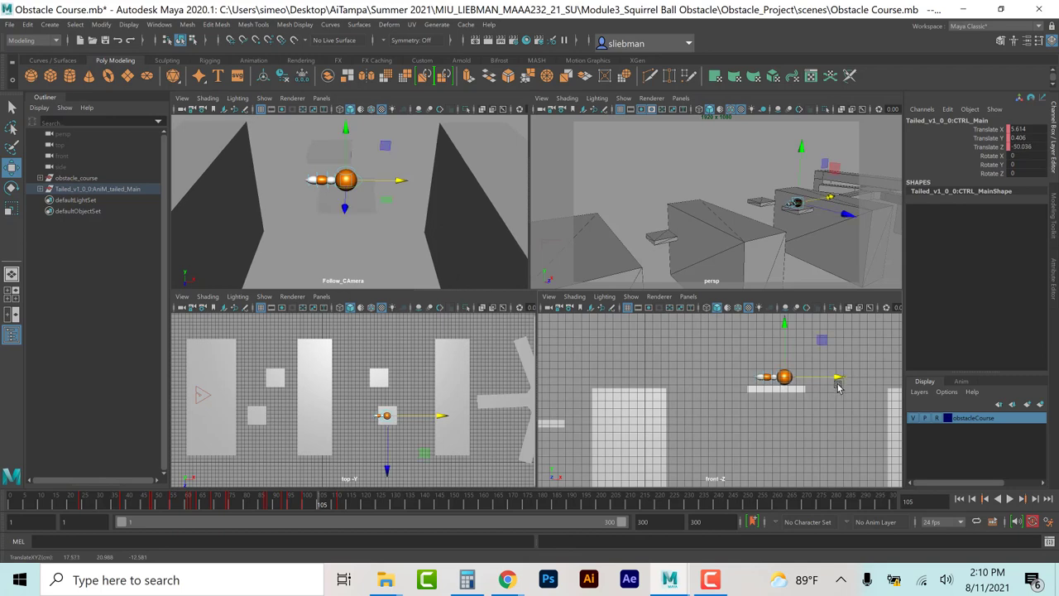
pyautogui.moveTo(996, 136); pyautogui.dragTo(993, 130)
pyautogui.moveTo(993, 137); pyautogui.dragTo(910, 237, button='right')
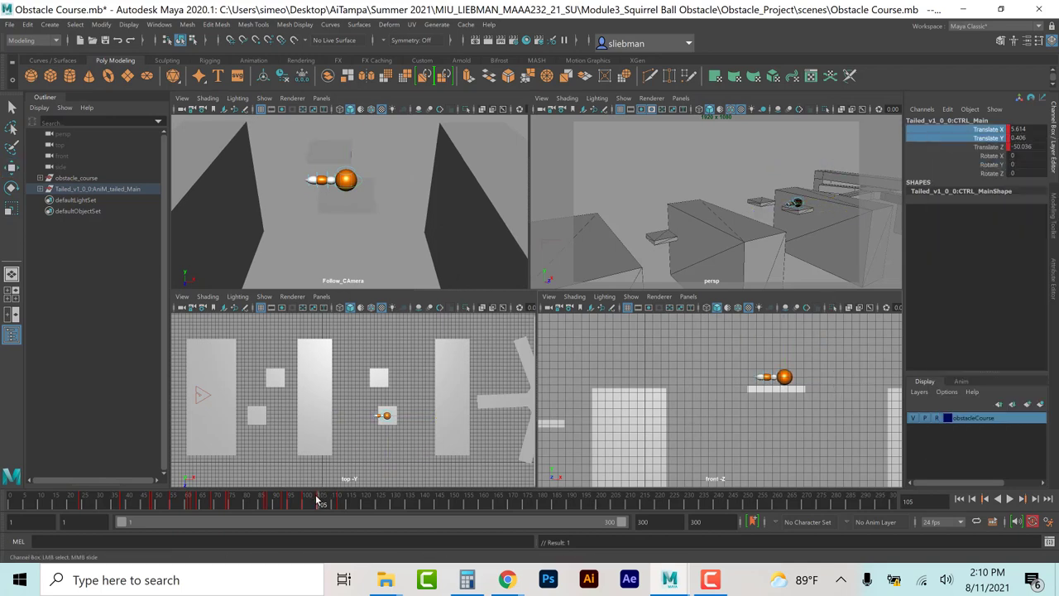
# Step: Pull the ball slightly further back along its path at frame 96 and key its position
pyautogui.moveTo(317, 500)
pyautogui.mouseDown()
pyautogui.moveTo(290, 506)
pyautogui.moveTo(294, 518)
pyautogui.mouseUp()
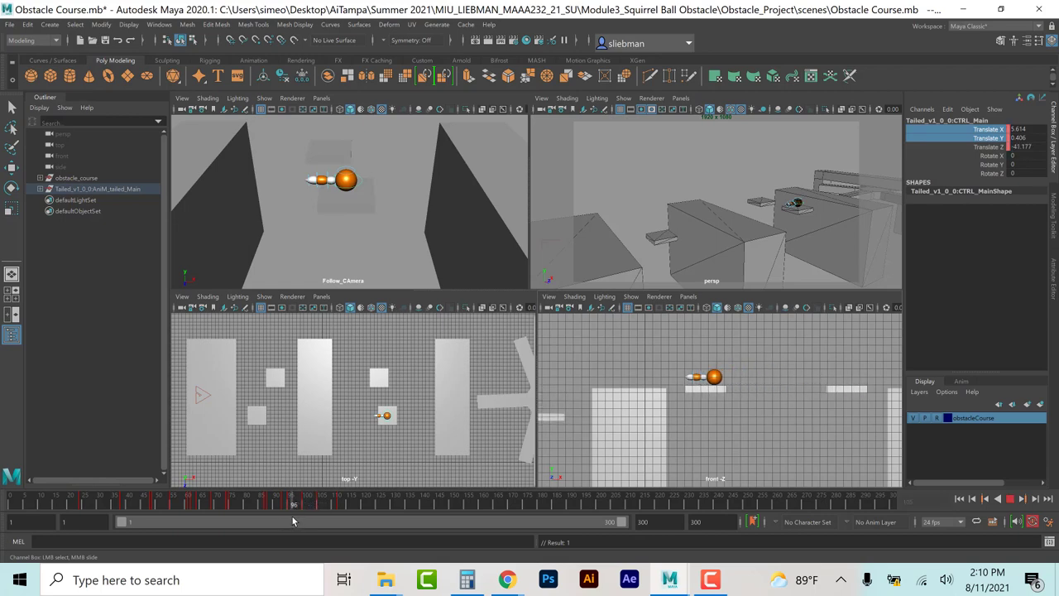
pyautogui.hotkey('alt', ',')
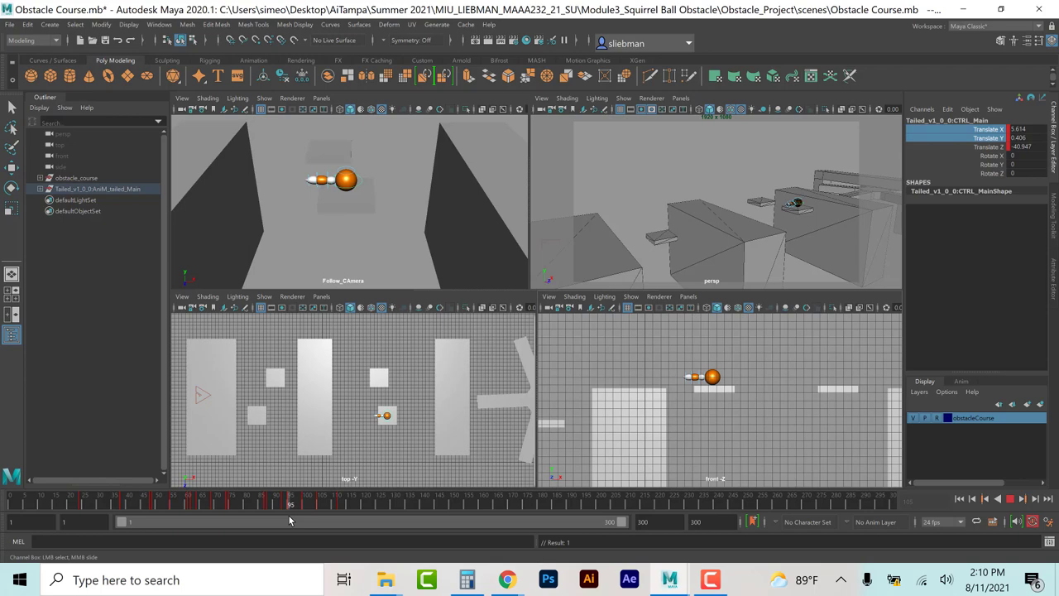
pyautogui.press('Escape')
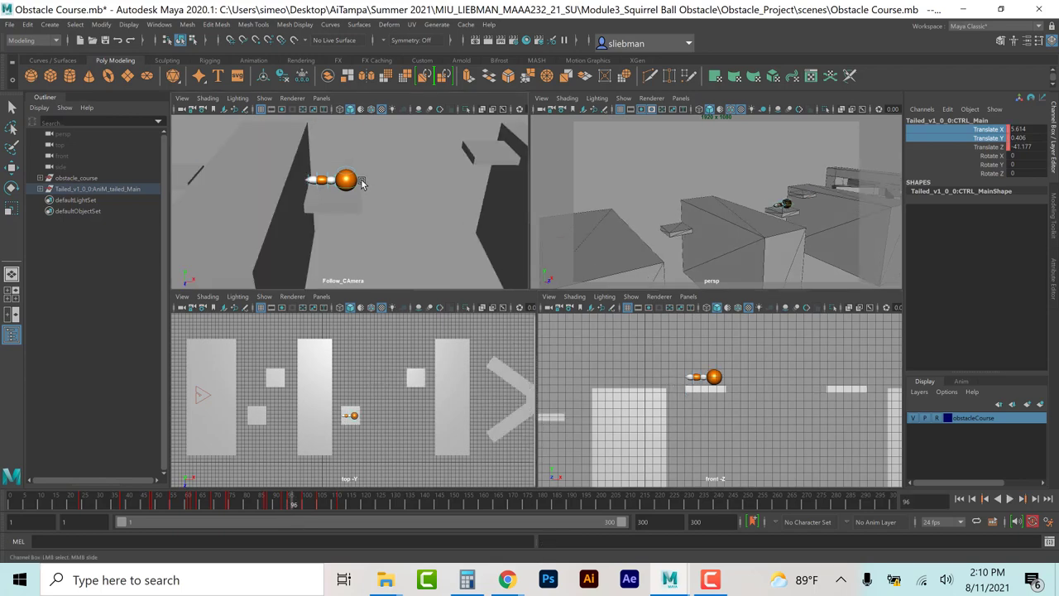
pyautogui.press('w')
pyautogui.moveTo(412, 181); pyautogui.dragTo(396, 182)
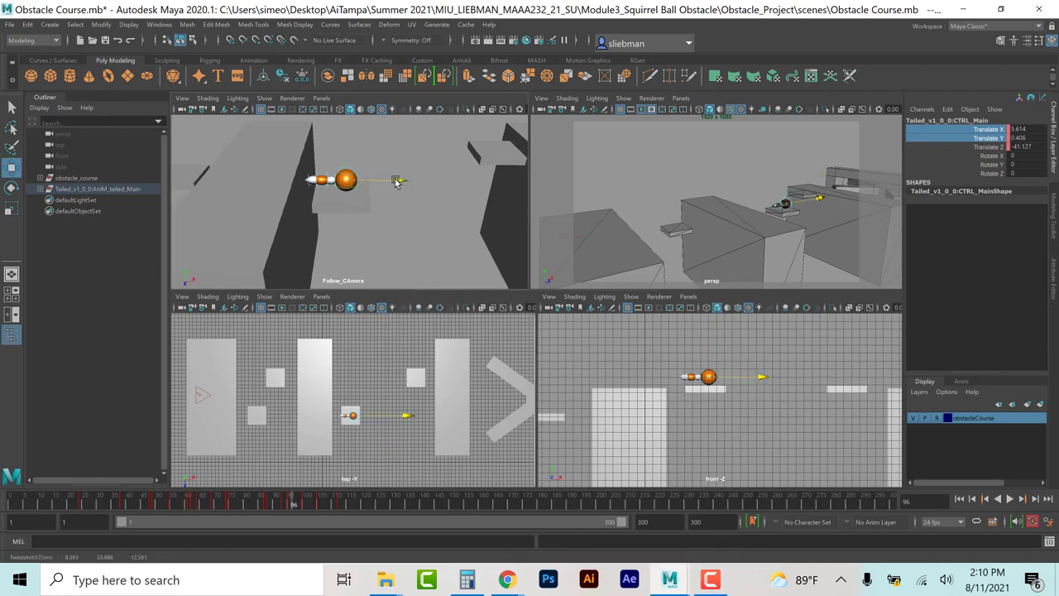
pyautogui.moveTo(762, 377); pyautogui.dragTo(754, 377)
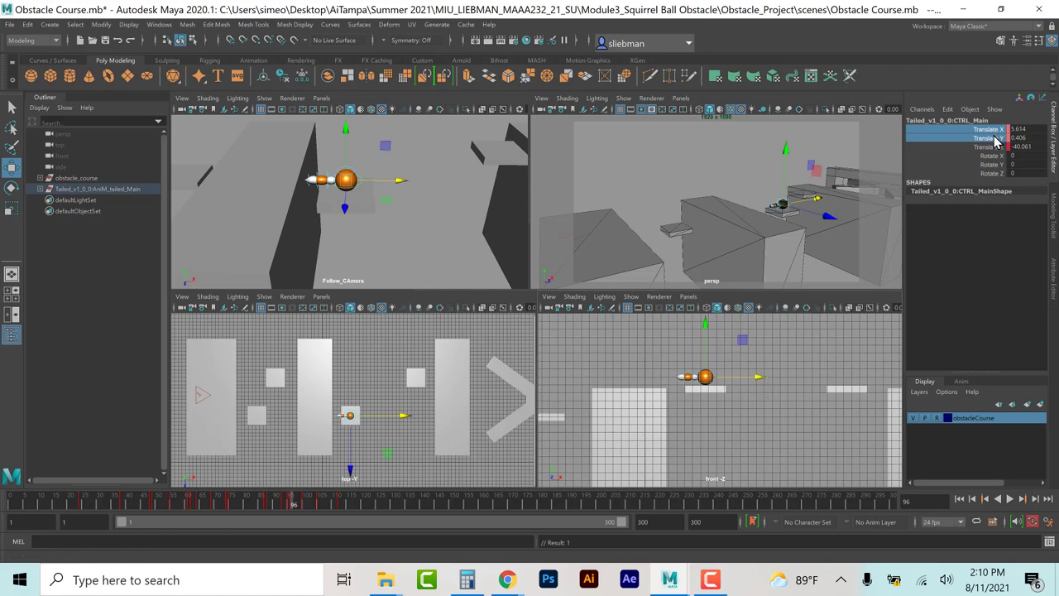
pyautogui.rightClick(995, 140)
pyautogui.click(990, 160)
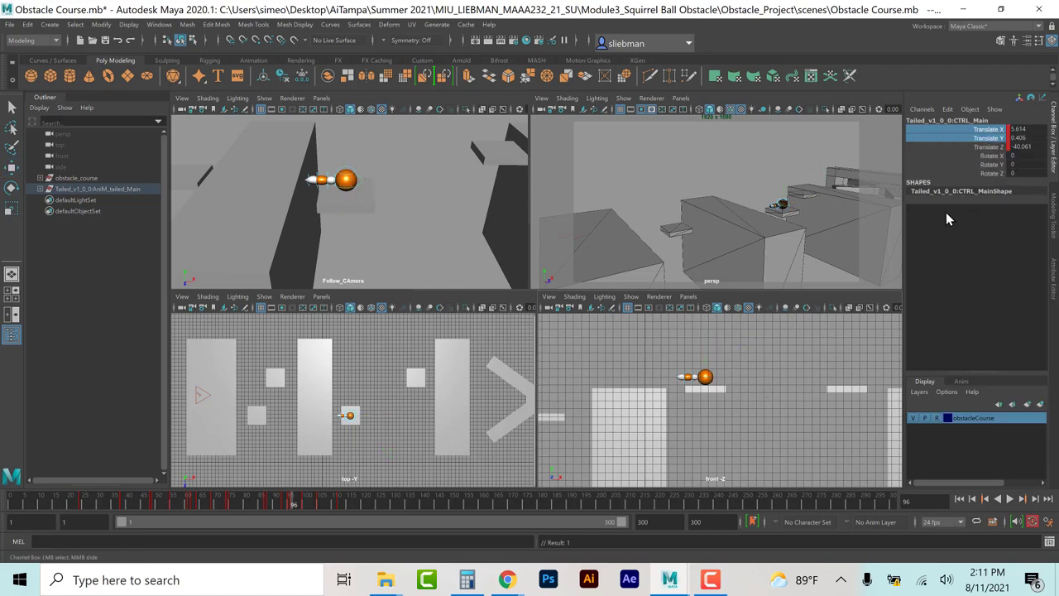
# Step: At frame 109, nudge CTRL_Main back to Translate Z -54.723 and select its translate channels
pyautogui.moveTo(291, 511); pyautogui.dragTo(328, 521)
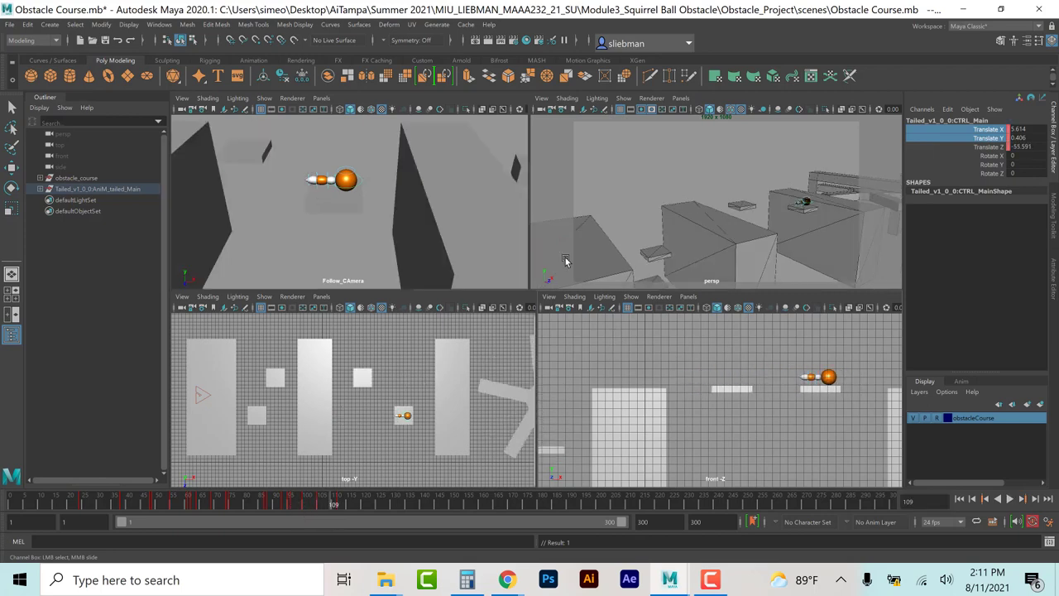
pyautogui.click(374, 190)
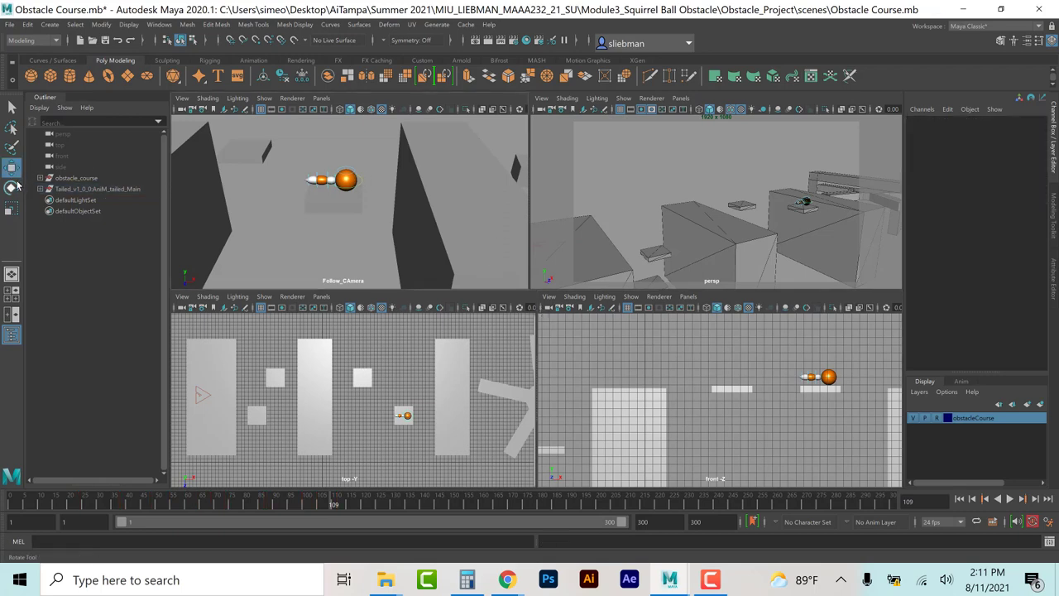
pyautogui.click(361, 180)
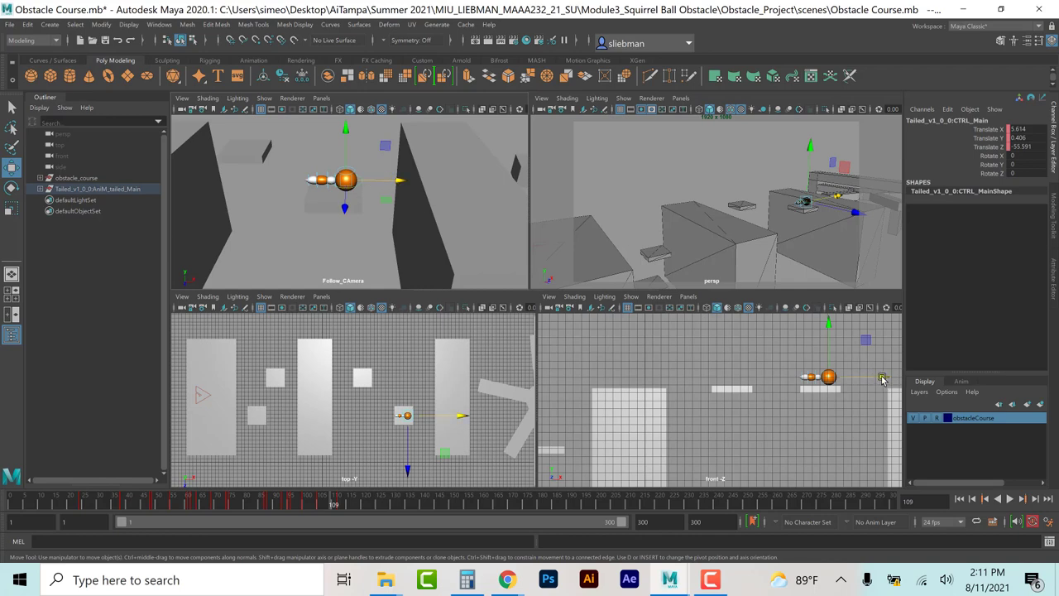
pyautogui.moveTo(882, 379); pyautogui.dragTo(875, 378)
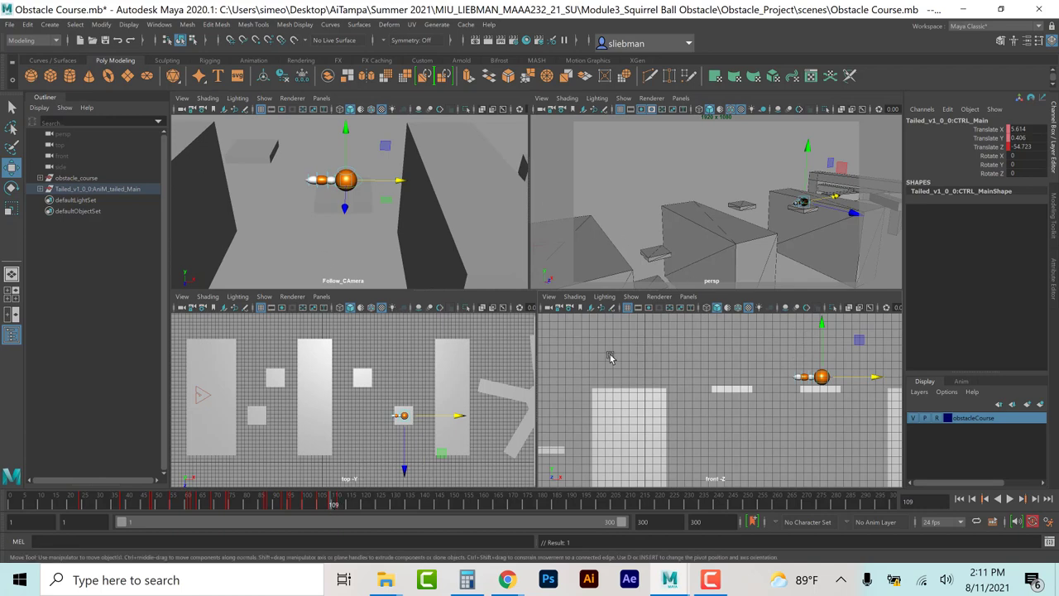
pyautogui.moveTo(986, 130); pyautogui.dragTo(987, 146)
# Step: Key the ball's position at frame 109, then review the motion and settle on frame 126
pyautogui.rightClick(988, 141)
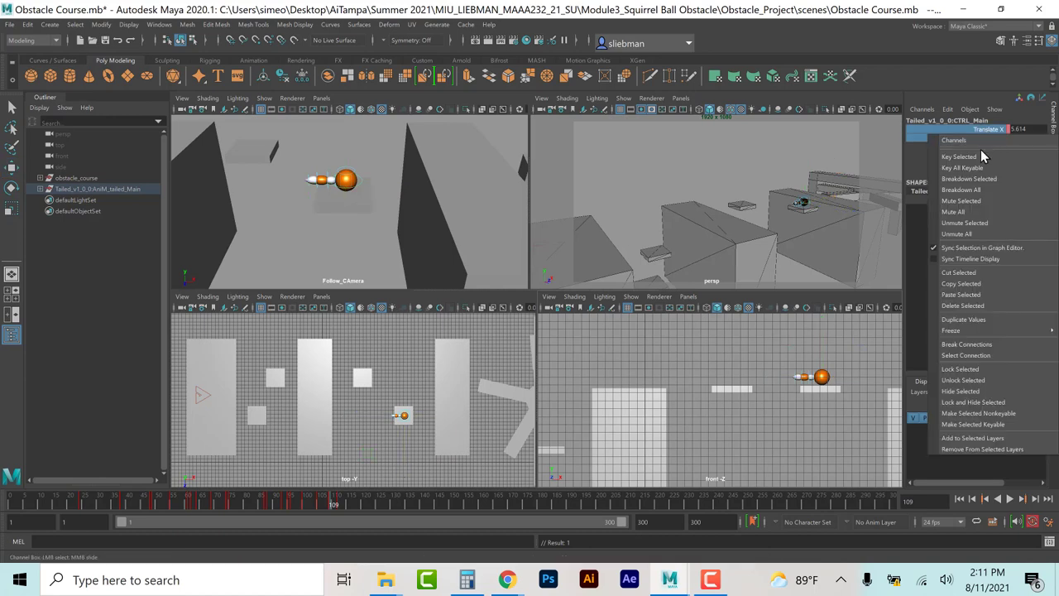
pyautogui.click(979, 161)
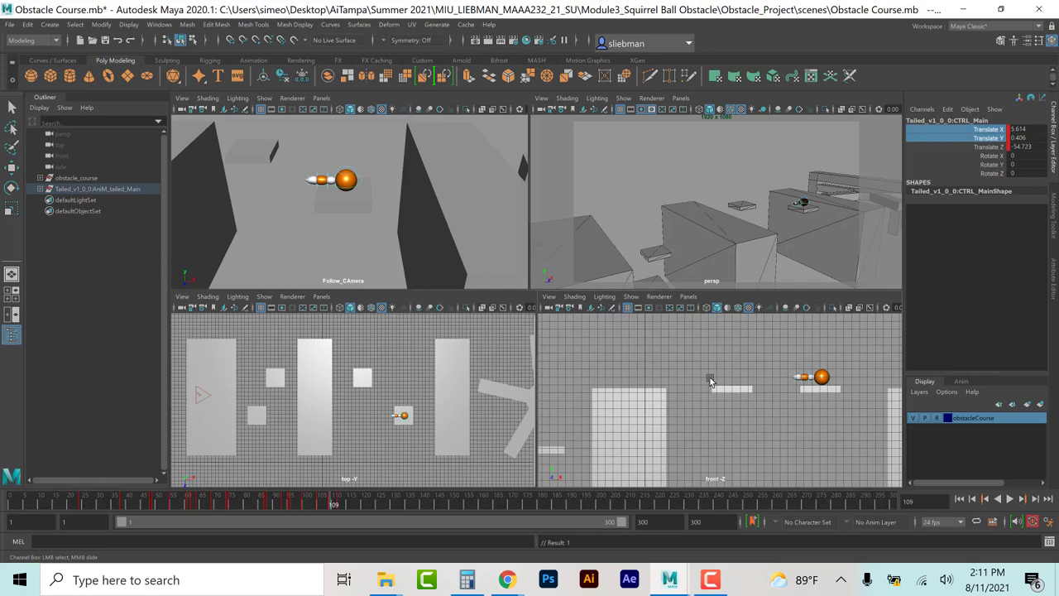
pyautogui.moveTo(324, 504)
pyautogui.mouseDown()
pyautogui.moveTo(347, 509)
pyautogui.moveTo(338, 506)
pyautogui.mouseUp()
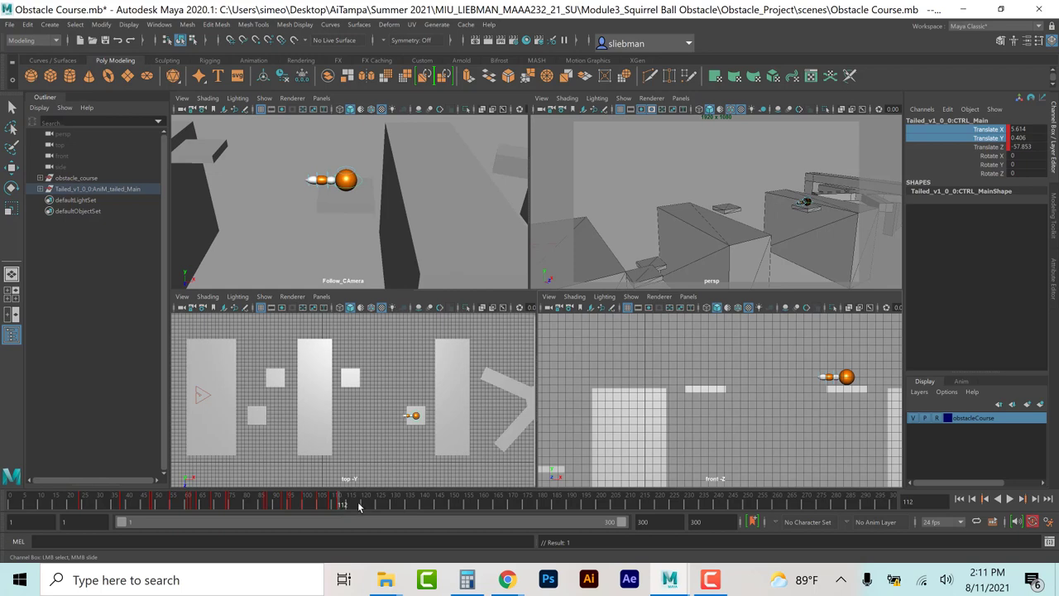
pyautogui.click(392, 504)
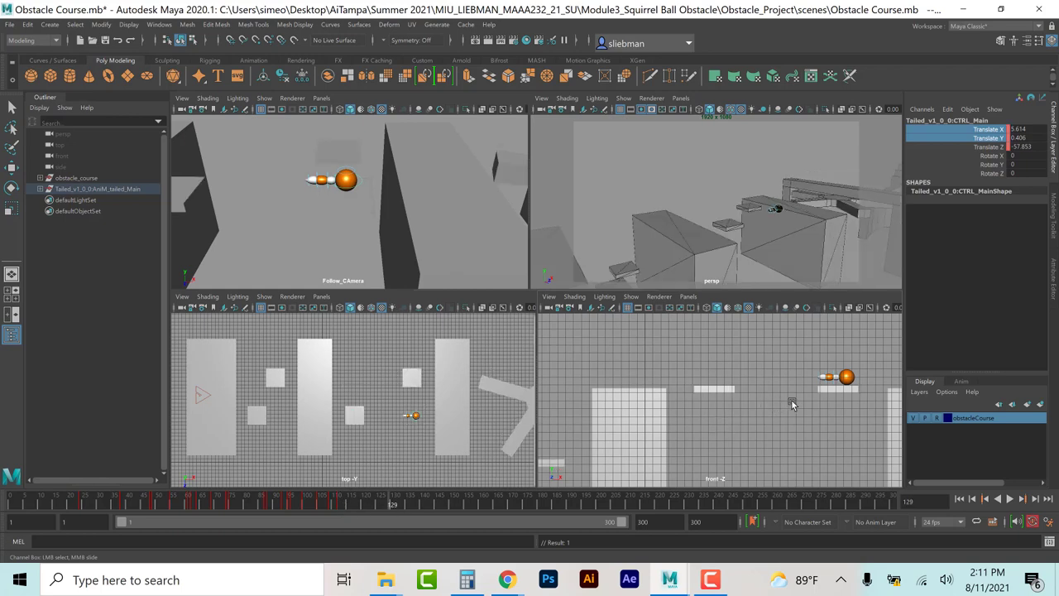
pyautogui.keyDown('alt'); pyautogui.moveTo(821, 426); pyautogui.dragTo(682, 419, button='middle'); pyautogui.keyUp('alt')
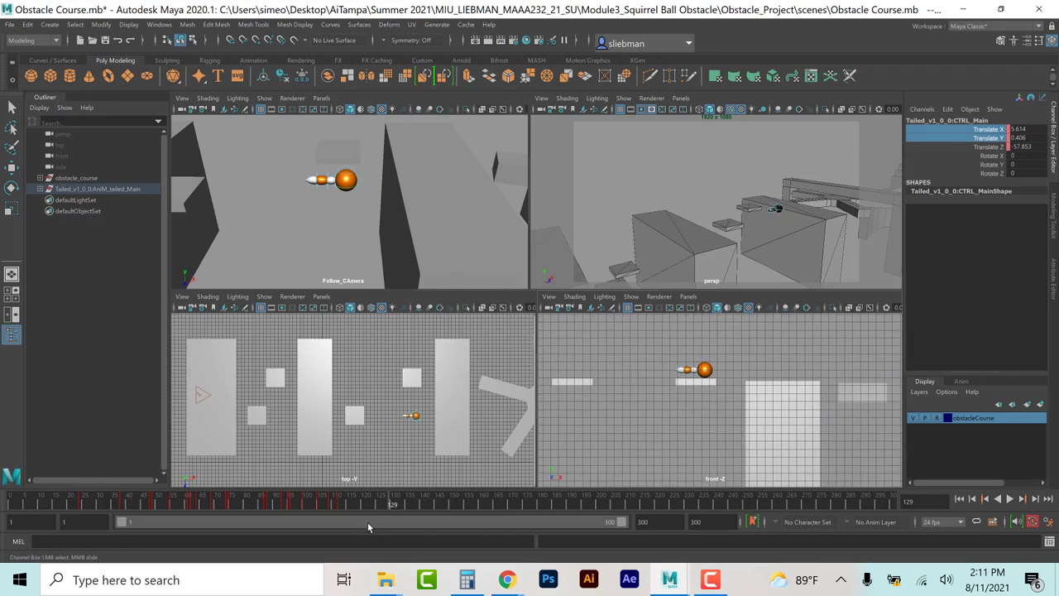
pyautogui.hotkey('alt', 'v')
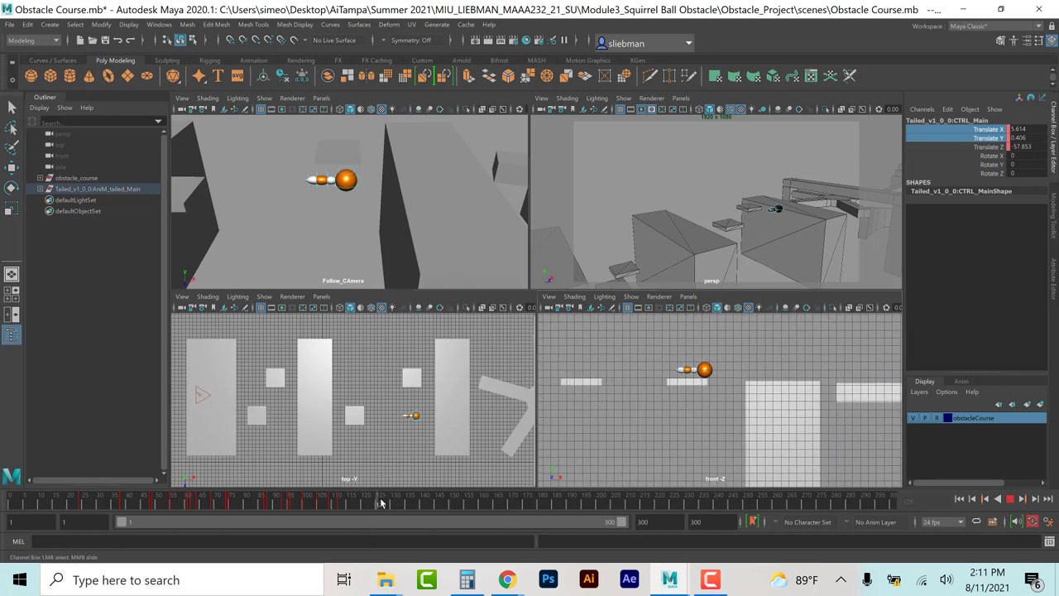
pyautogui.moveTo(346, 505); pyautogui.dragTo(381, 511)
# Step: Set CTRL_Main atop the tall block at frame 126 (Y 0.184, Z 67.608) and key its translates
pyautogui.click(359, 180)
pyautogui.press('w')
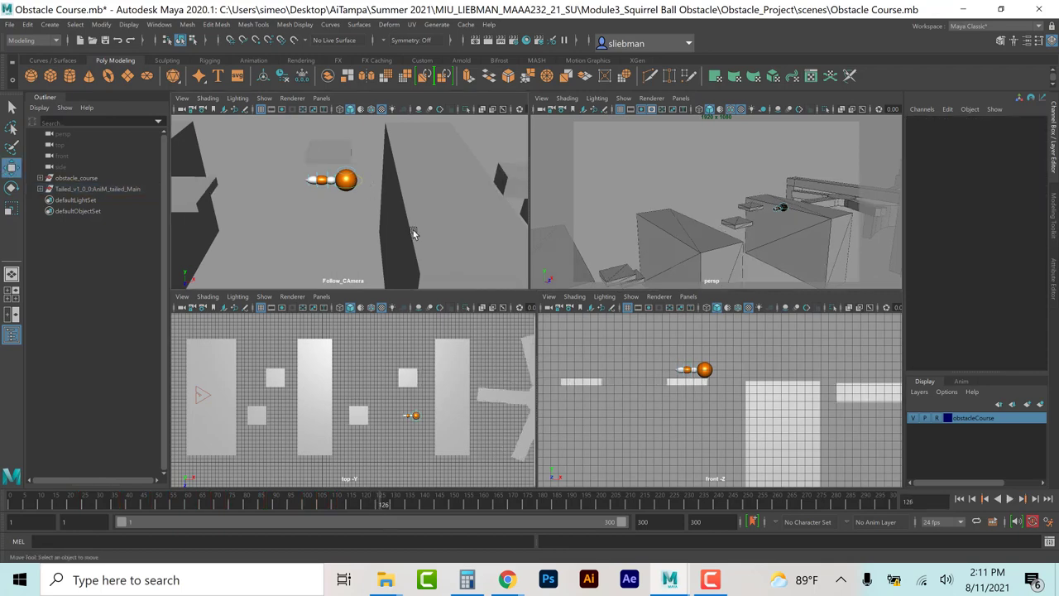
pyautogui.click(717, 371)
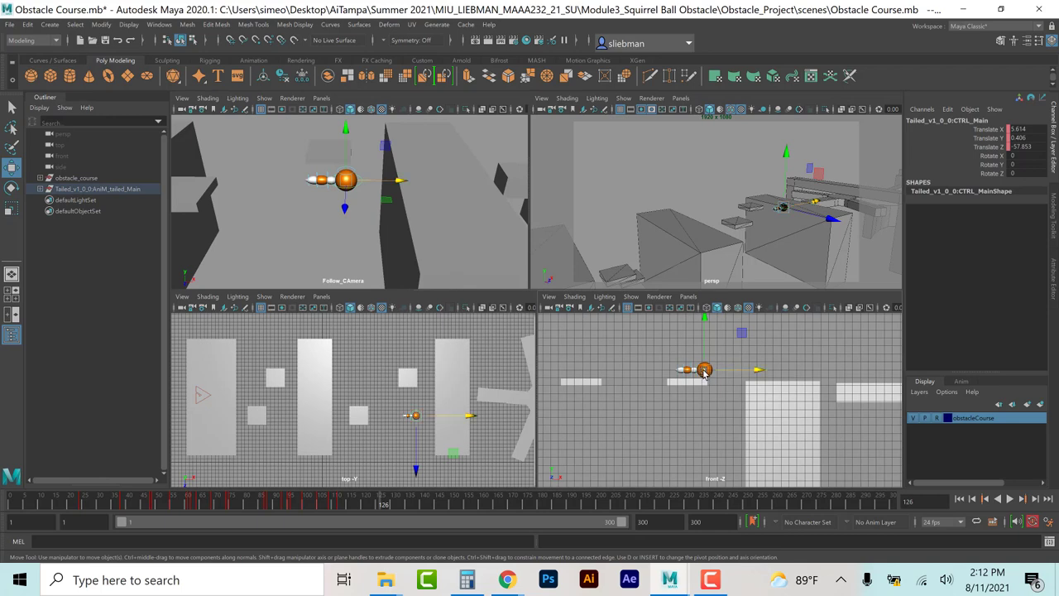
pyautogui.moveTo(709, 373); pyautogui.dragTo(782, 376)
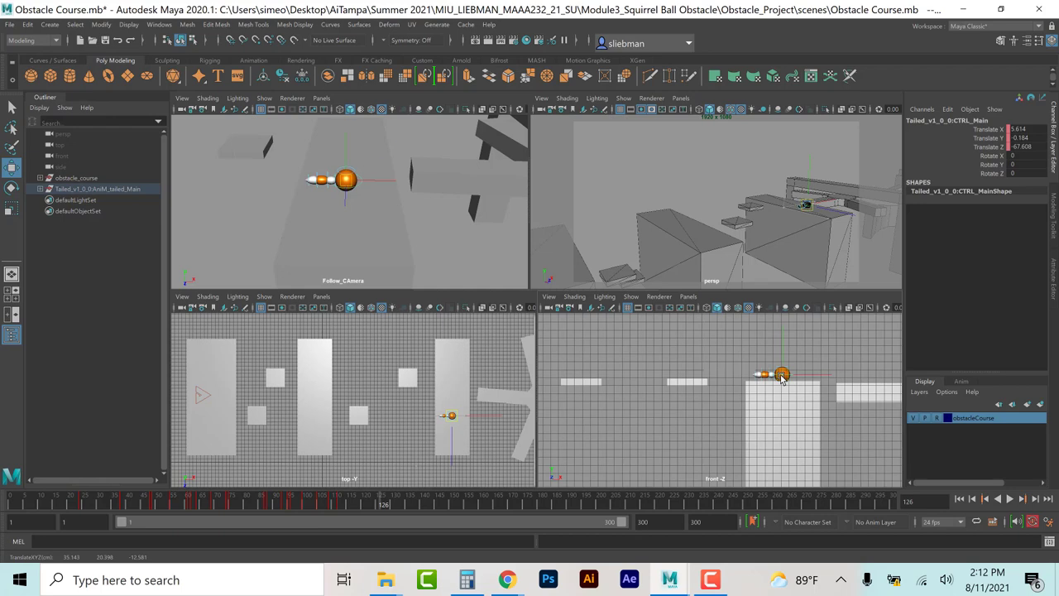
pyautogui.moveTo(781, 376); pyautogui.dragTo(782, 376)
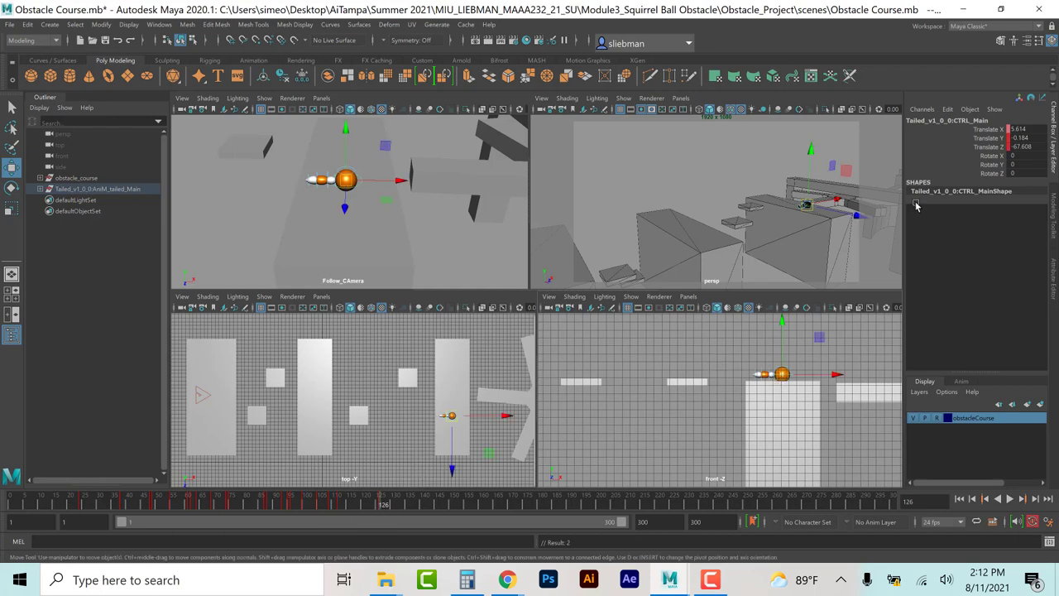
pyautogui.click(993, 130)
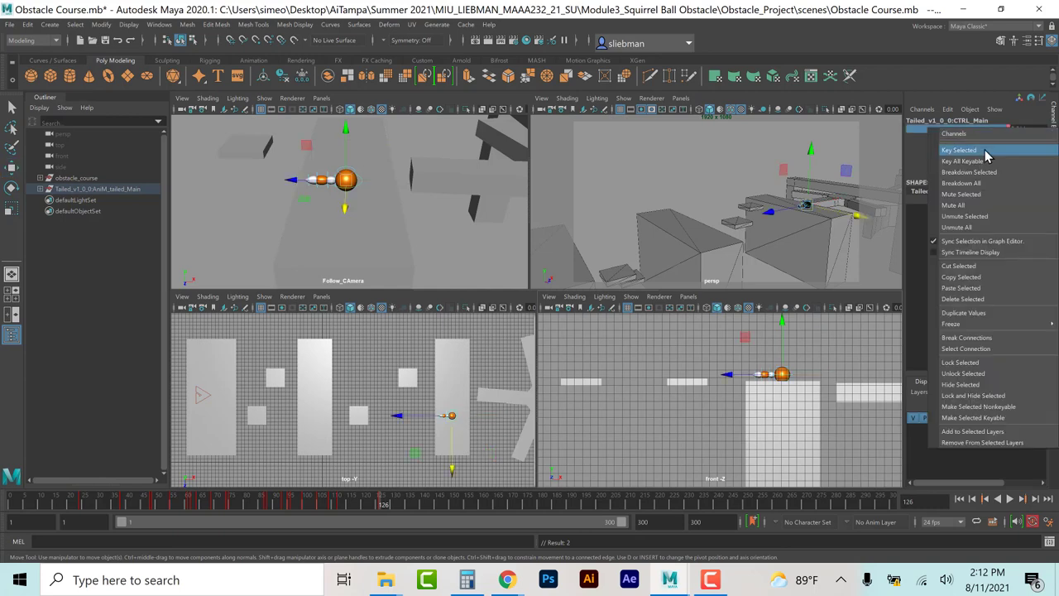
pyautogui.click(961, 149)
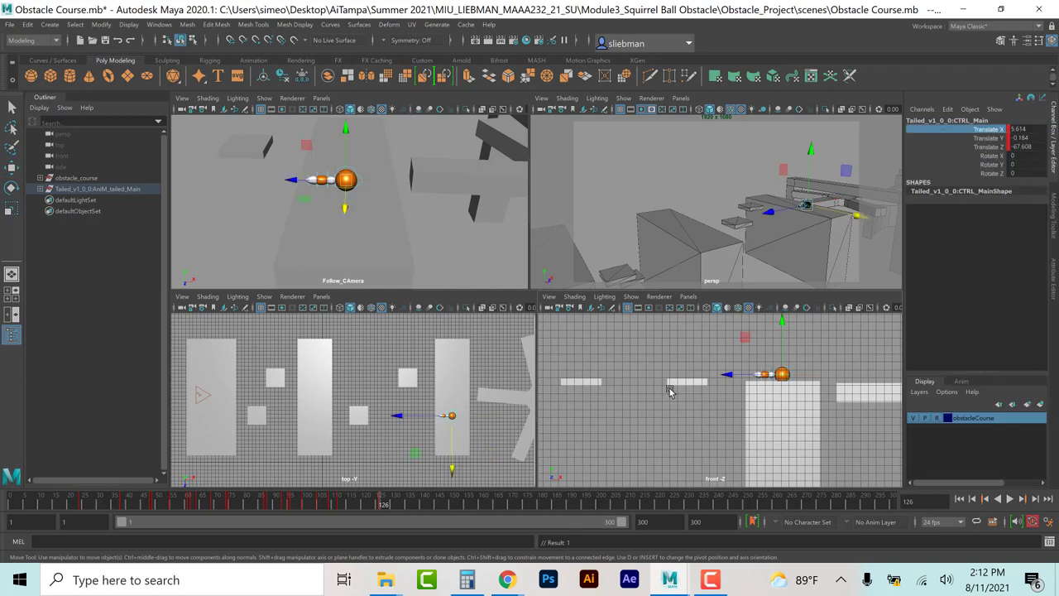
# Step: Copy the ball's key from frame 126 on the time slider and paste it at frame 127
pyautogui.rightClick(378, 510)
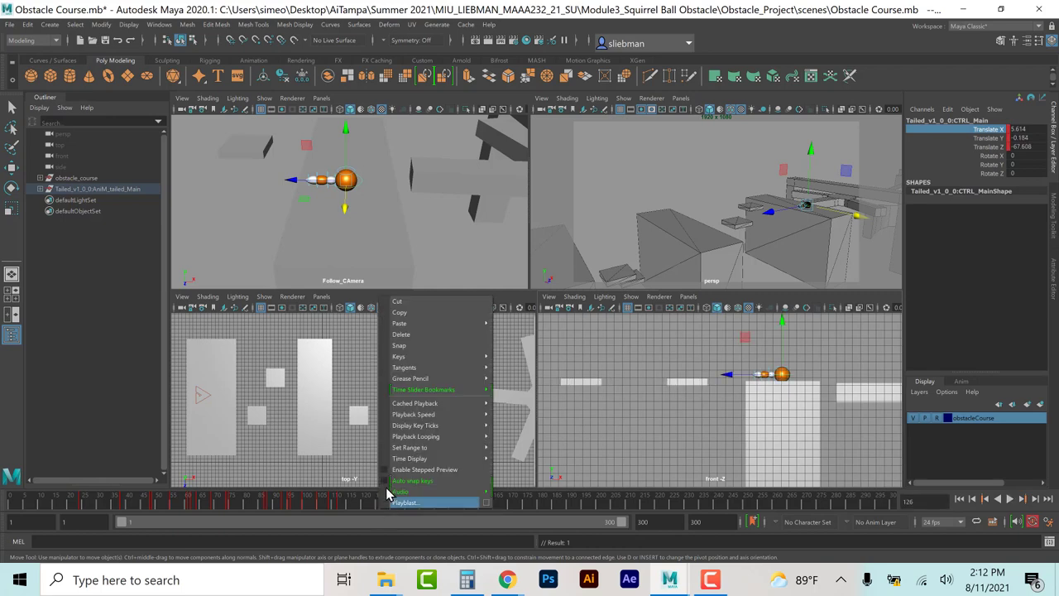
pyautogui.click(433, 311)
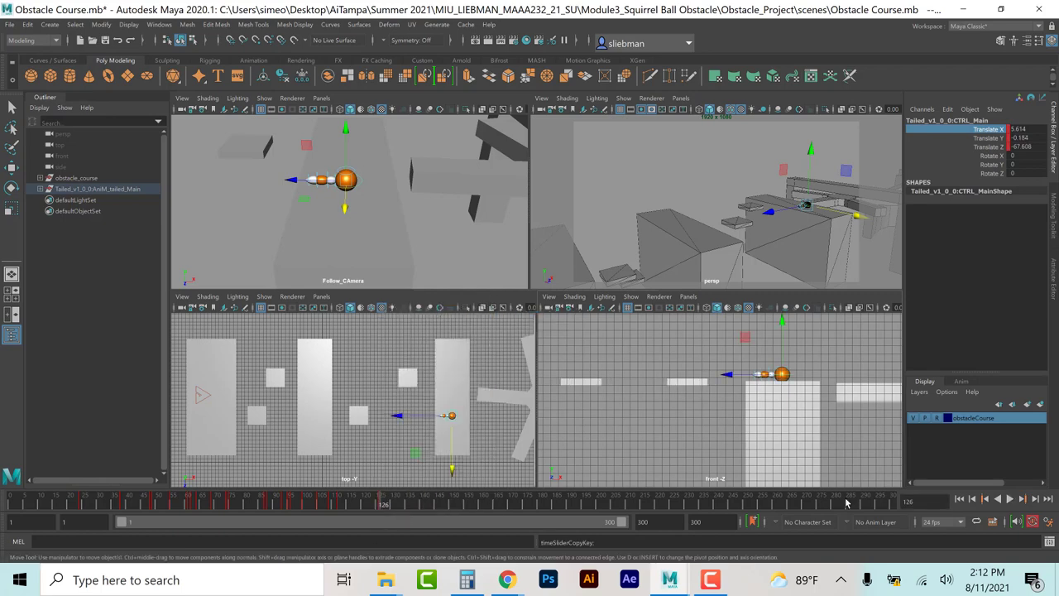
pyautogui.click(1022, 498)
pyautogui.rightClick(383, 500)
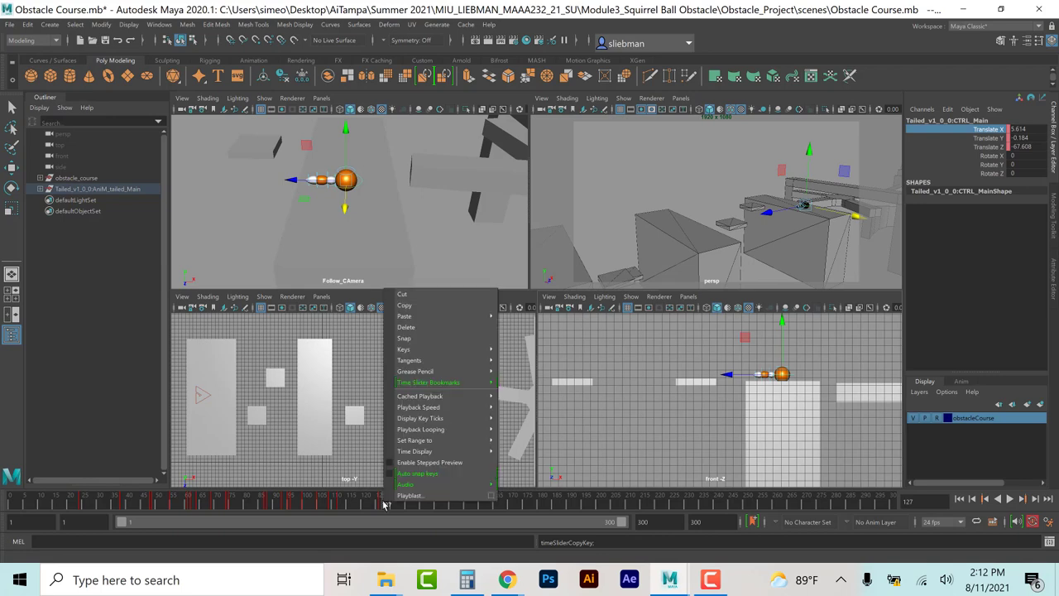
pyautogui.moveTo(422, 319)
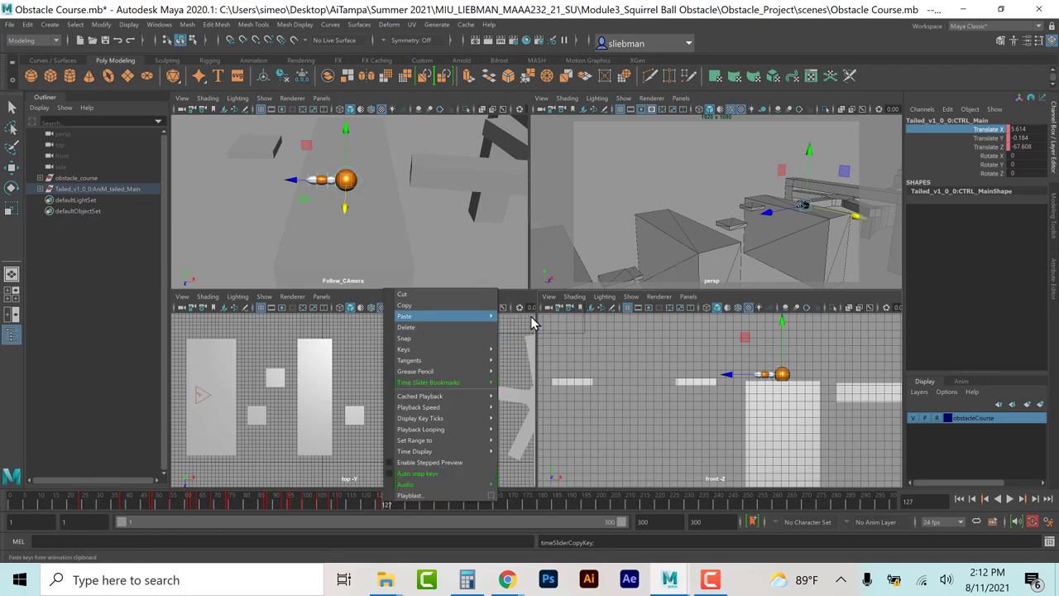
pyautogui.click(518, 316)
# Step: Raise the ball higher mid-jump at frame 119 and check the arc through frames 127–144
pyautogui.click(362, 504)
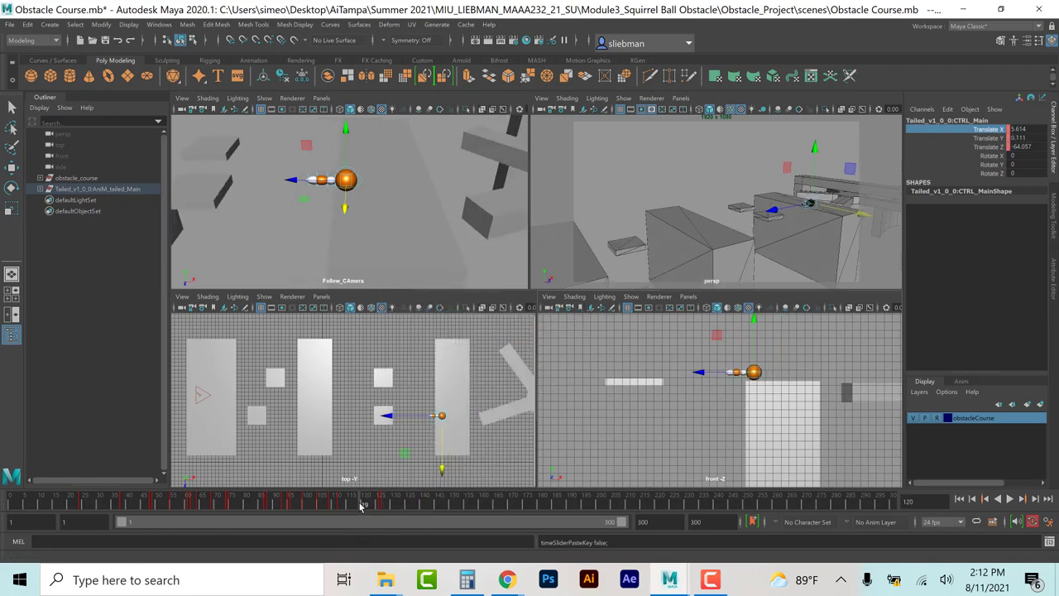
pyautogui.moveTo(754, 372); pyautogui.dragTo(733, 331)
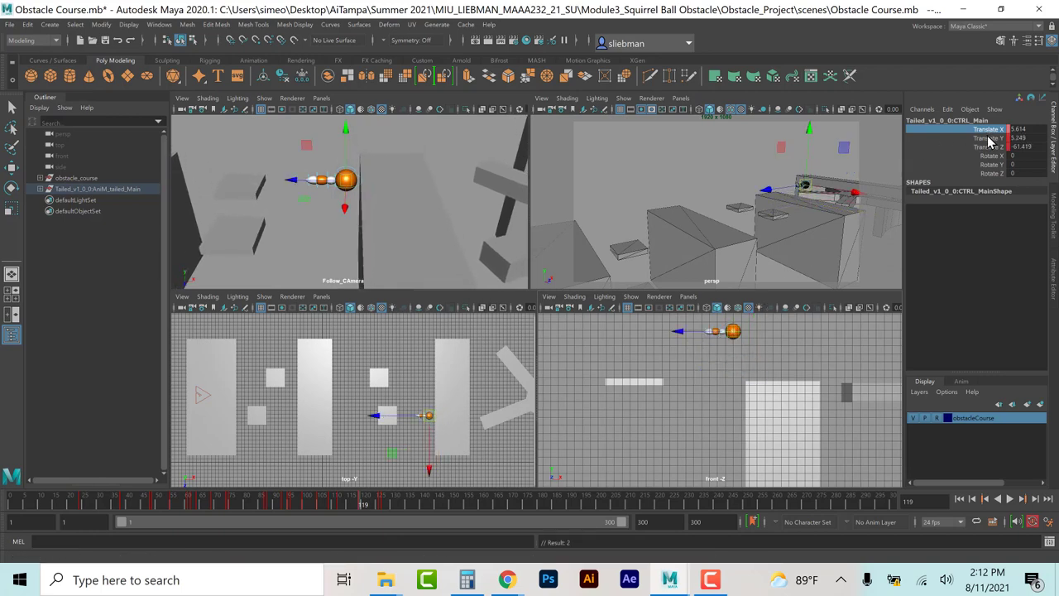
pyautogui.moveTo(358, 507); pyautogui.dragTo(384, 506)
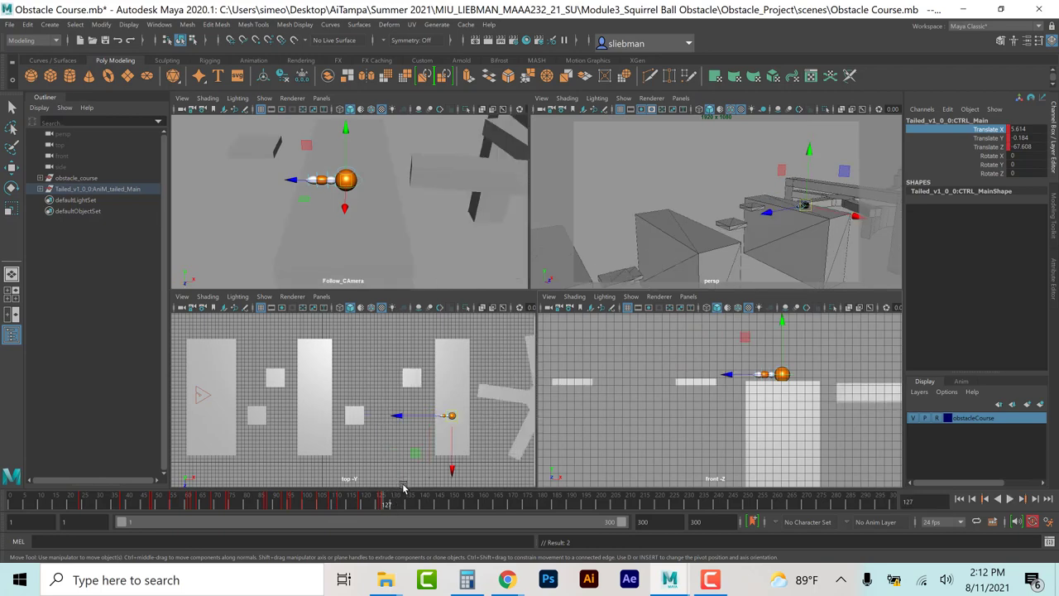
pyautogui.click(402, 506)
pyautogui.click(383, 508)
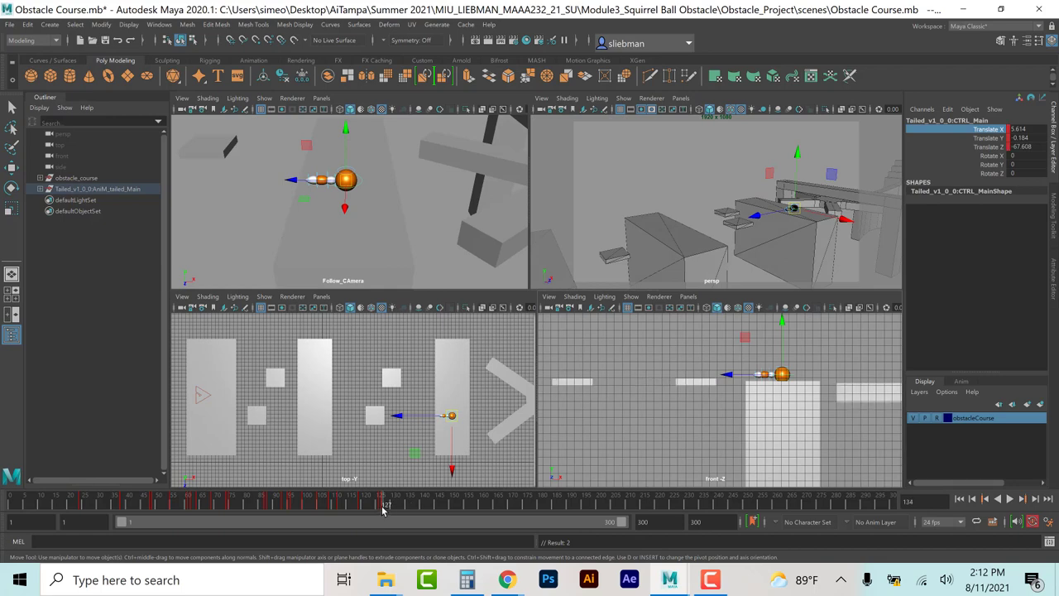
pyautogui.click(427, 506)
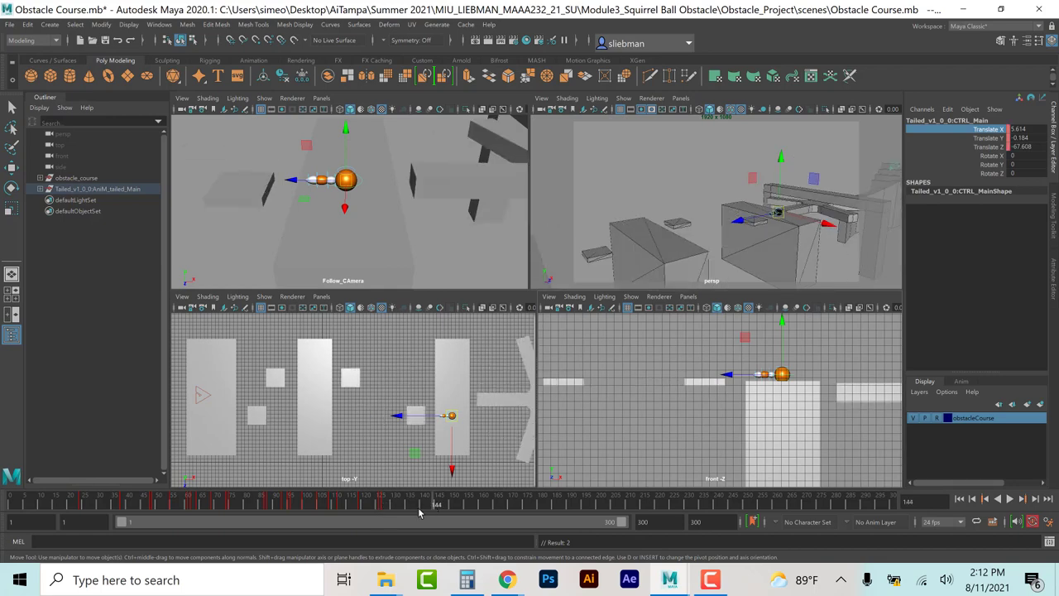
pyautogui.click(384, 508)
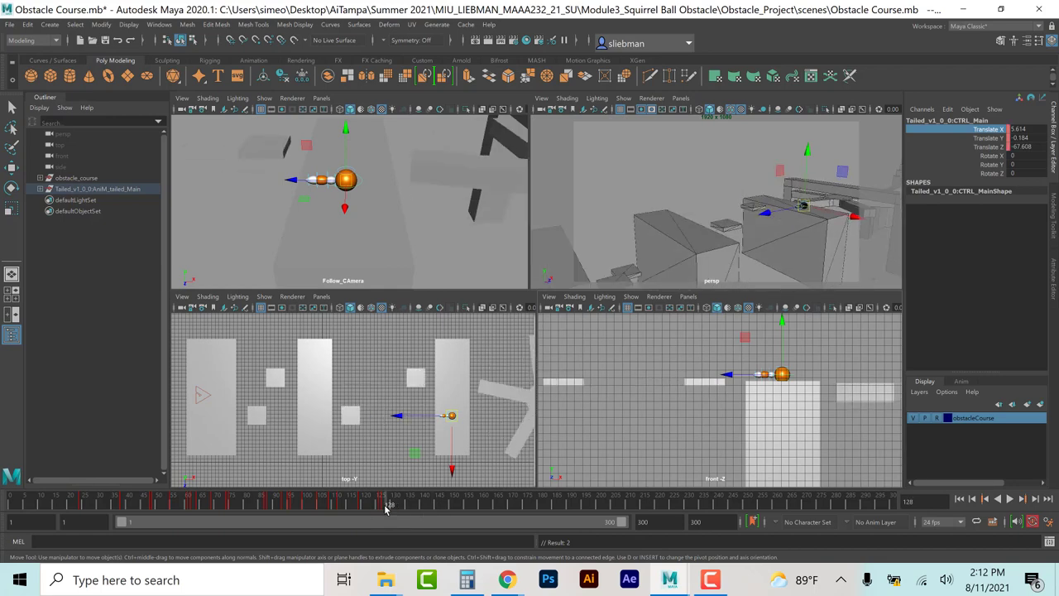
pyautogui.hotkey('alt', 'v')
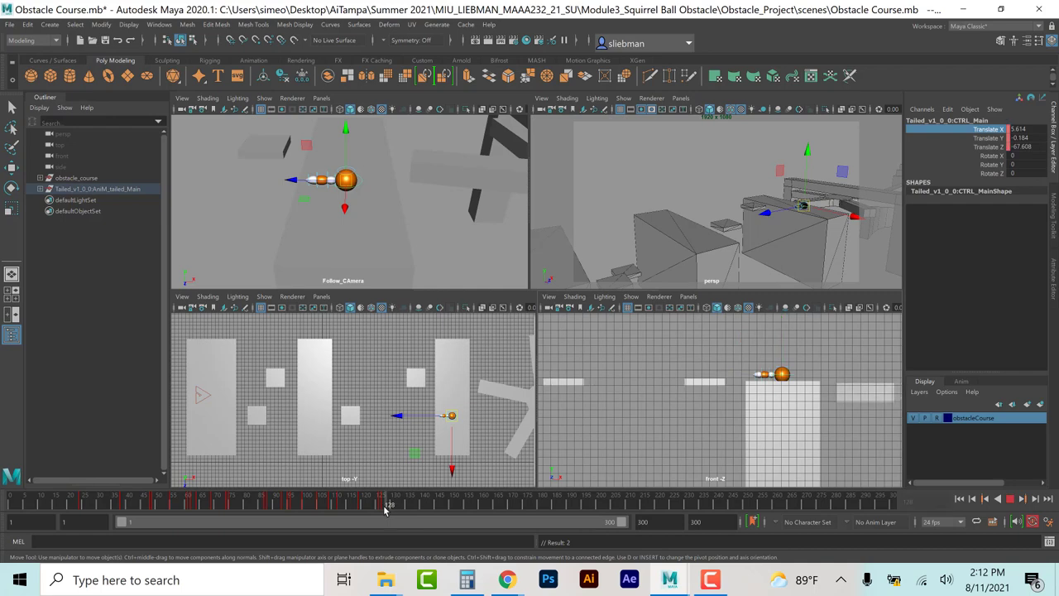
pyautogui.click(383, 510)
# Step: Copy the frame 127 key, paste it at frame 152, and play the animation back
pyautogui.rightClick(384, 508)
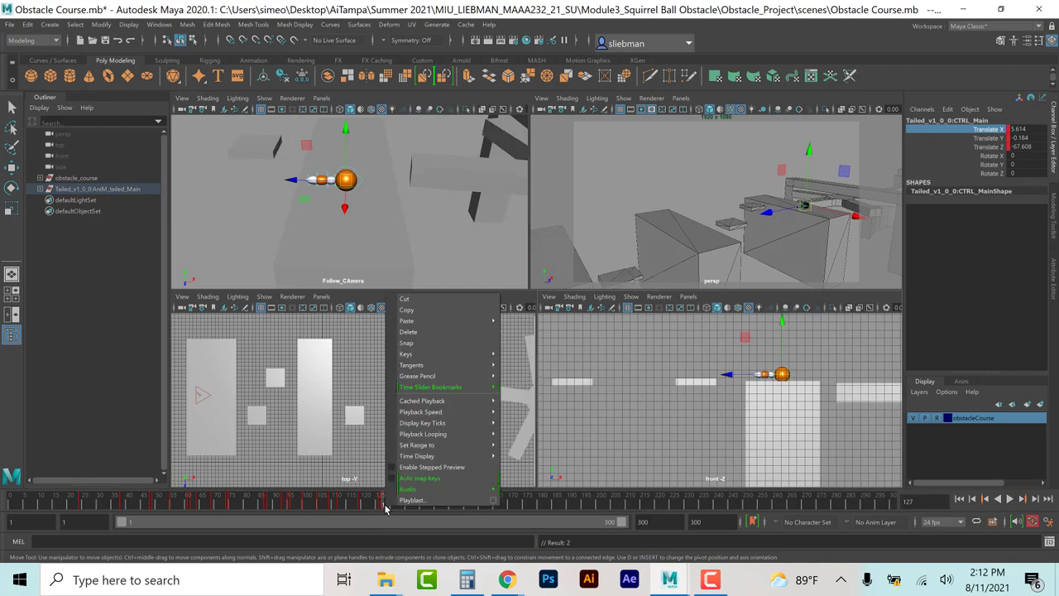
pyautogui.click(419, 311)
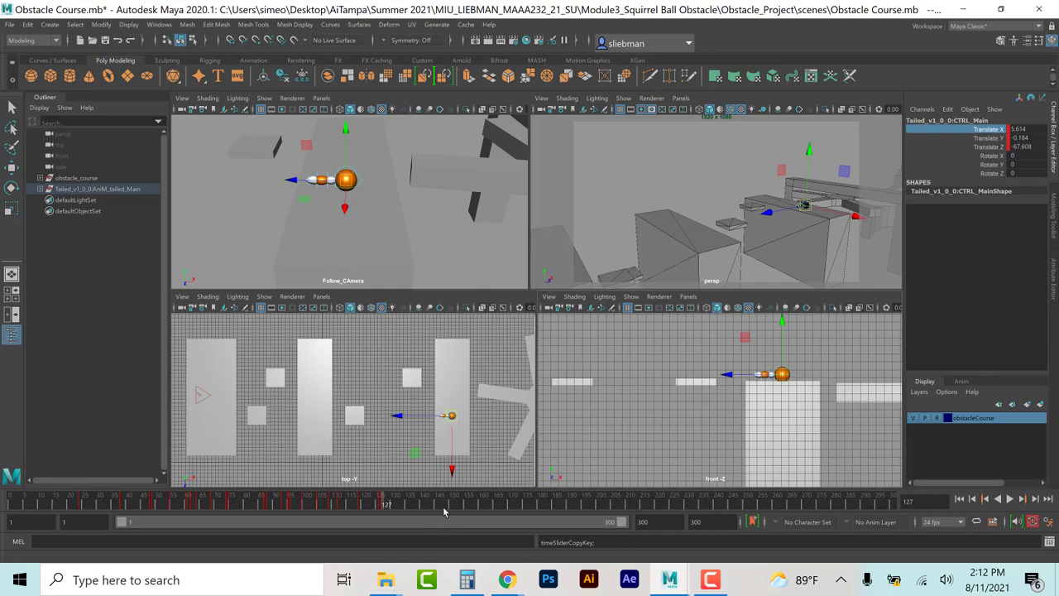
pyautogui.click(461, 505)
pyautogui.click(456, 504)
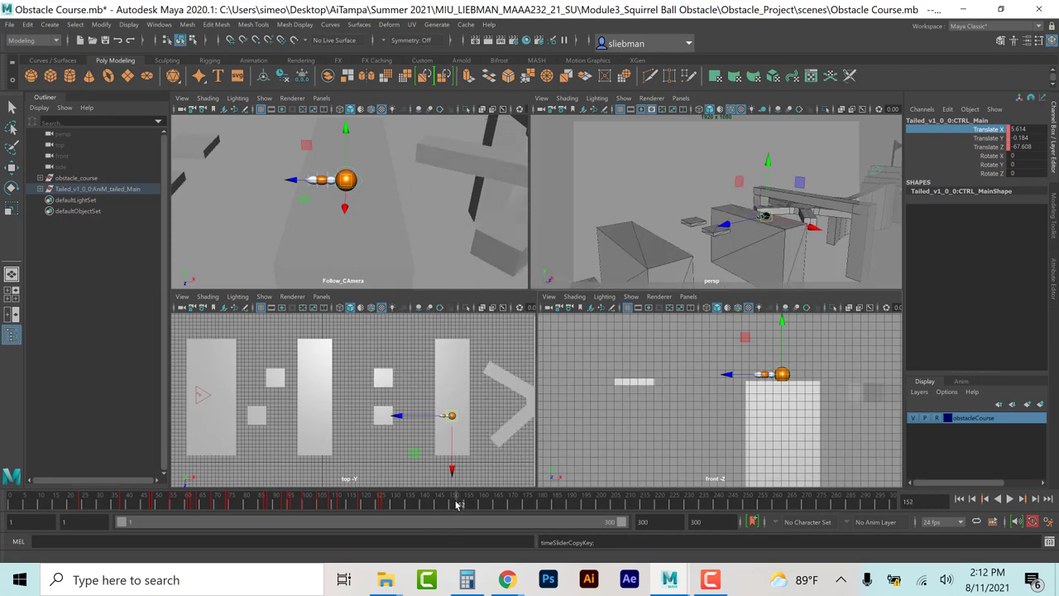
pyautogui.rightClick(459, 506)
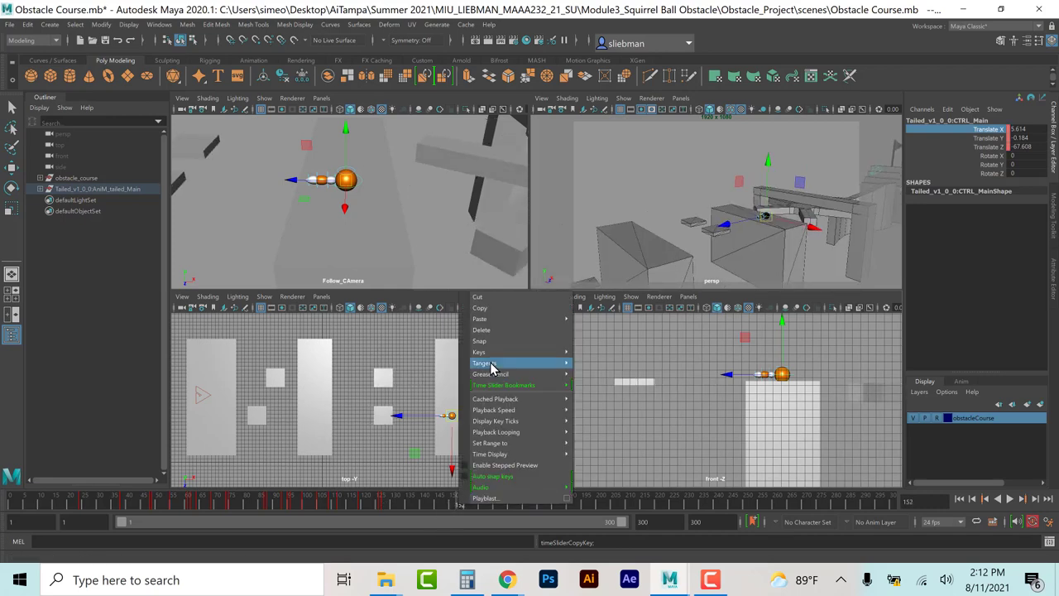
pyautogui.moveTo(498, 320)
pyautogui.click(591, 318)
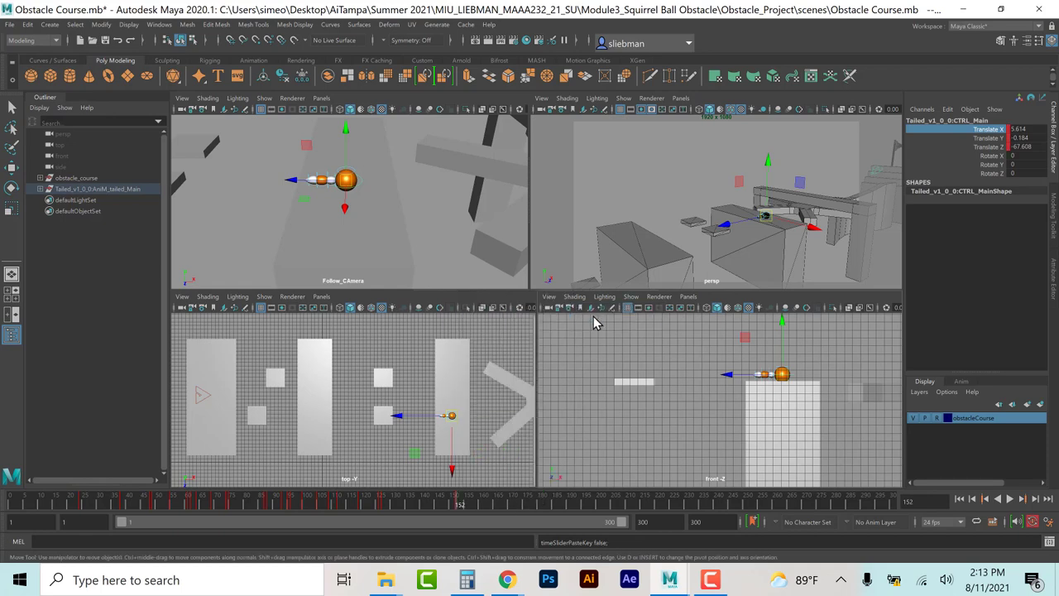
pyautogui.hotkey('alt', 'v')
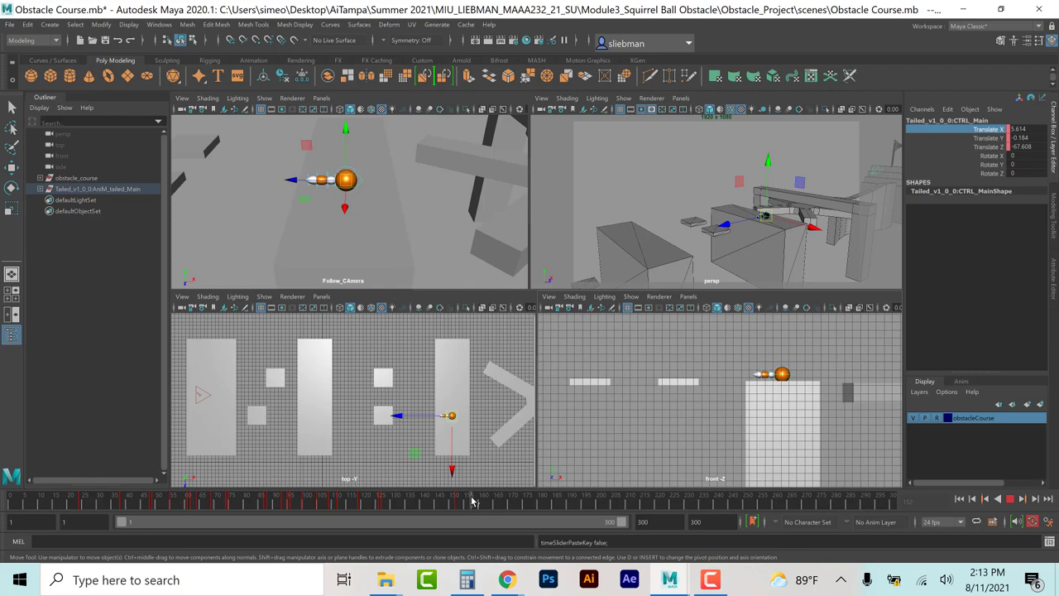
# Step: Review playback around frame 162, then place the ball on the star obstacle's arm at frame 165 (Z 78.161)
pyautogui.click(488, 497)
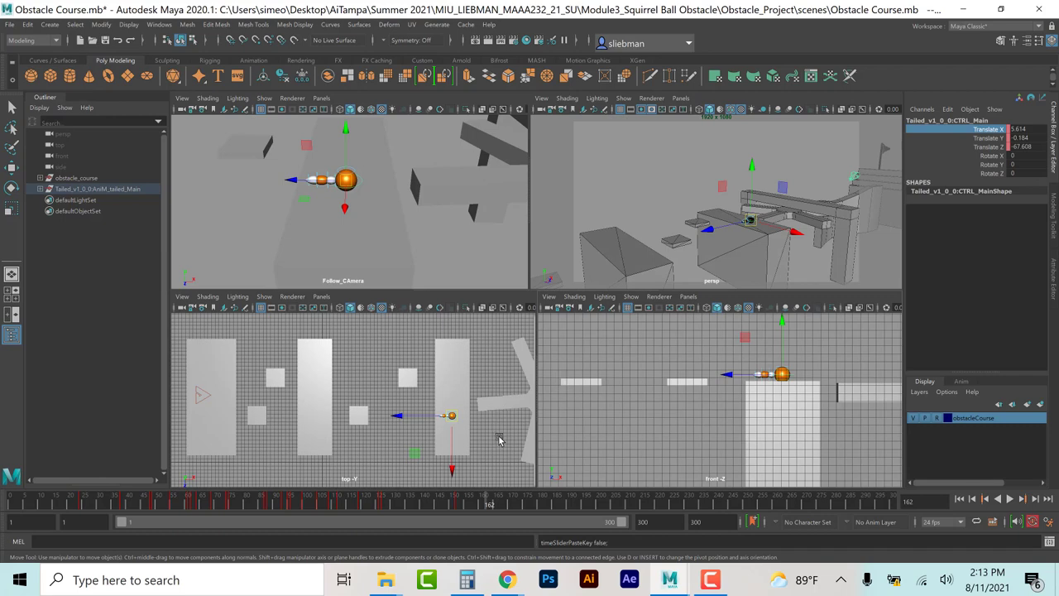
pyautogui.keyDown('alt'); pyautogui.moveTo(498, 437); pyautogui.dragTo(373, 417, button='middle'); pyautogui.keyUp('alt')
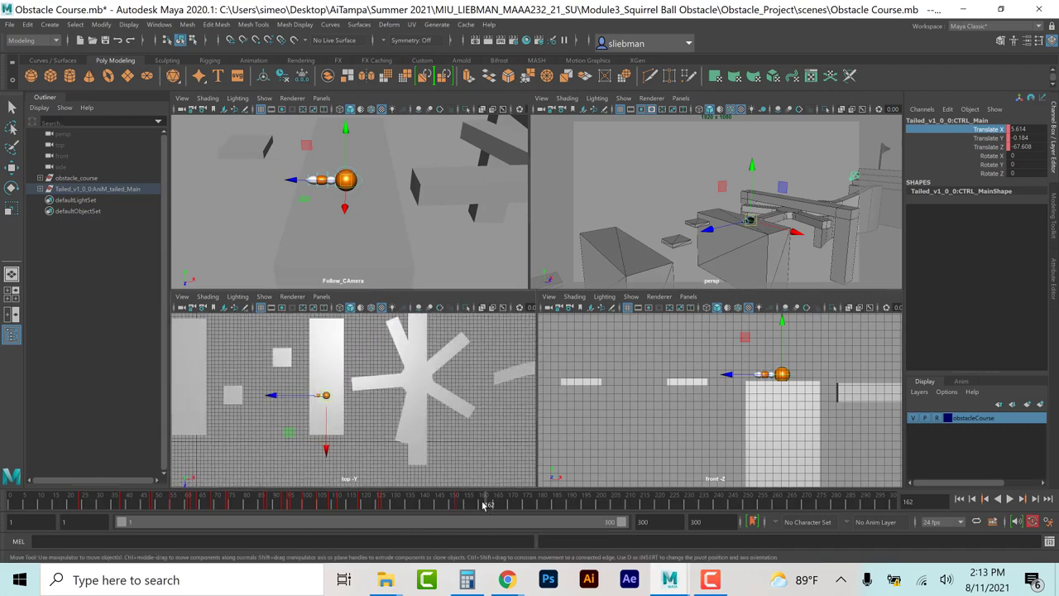
pyautogui.hotkey('alt', 'v')
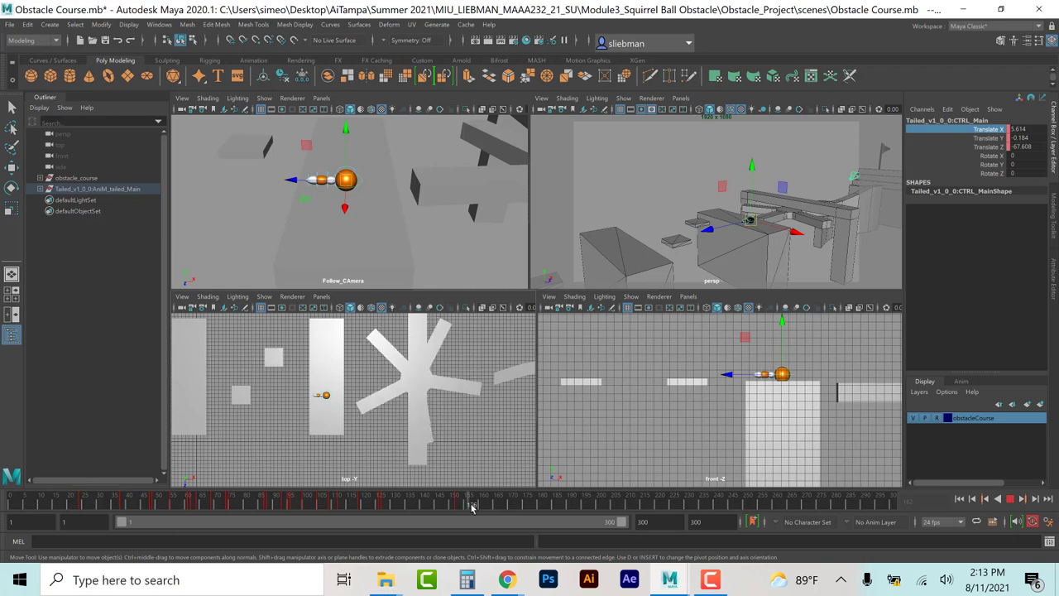
pyautogui.moveTo(477, 507); pyautogui.dragTo(492, 503)
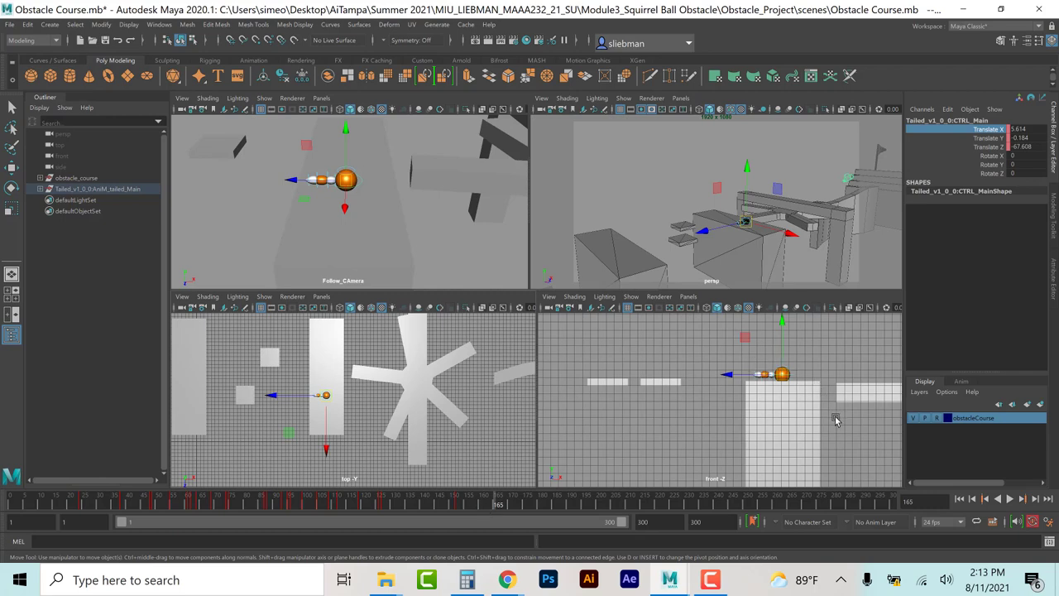
pyautogui.keyDown('alt'); pyautogui.moveTo(834, 420); pyautogui.dragTo(742, 420, button='middle'); pyautogui.keyUp('alt')
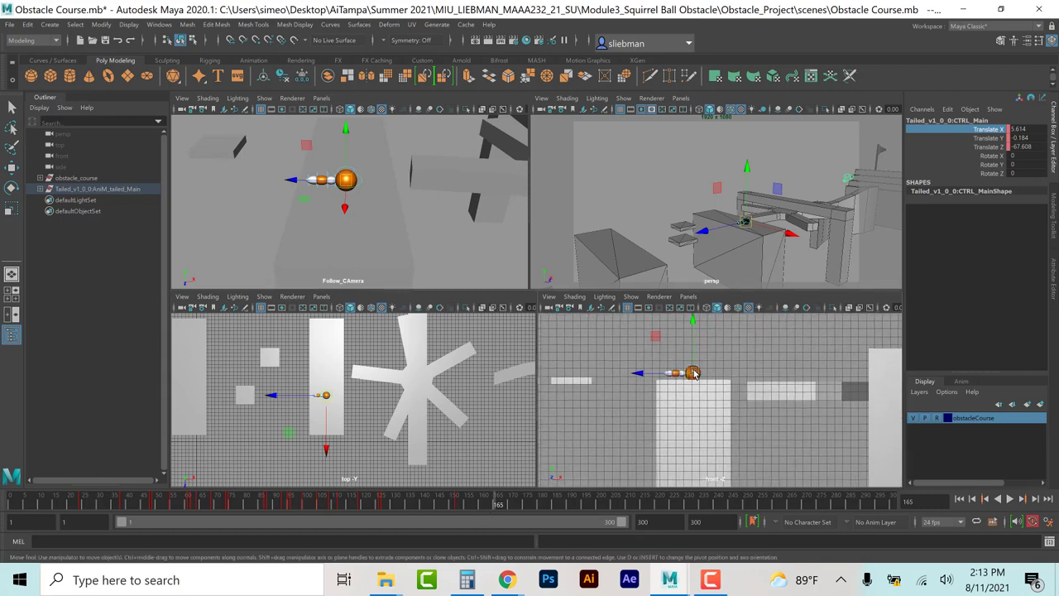
pyautogui.moveTo(694, 373); pyautogui.dragTo(776, 376)
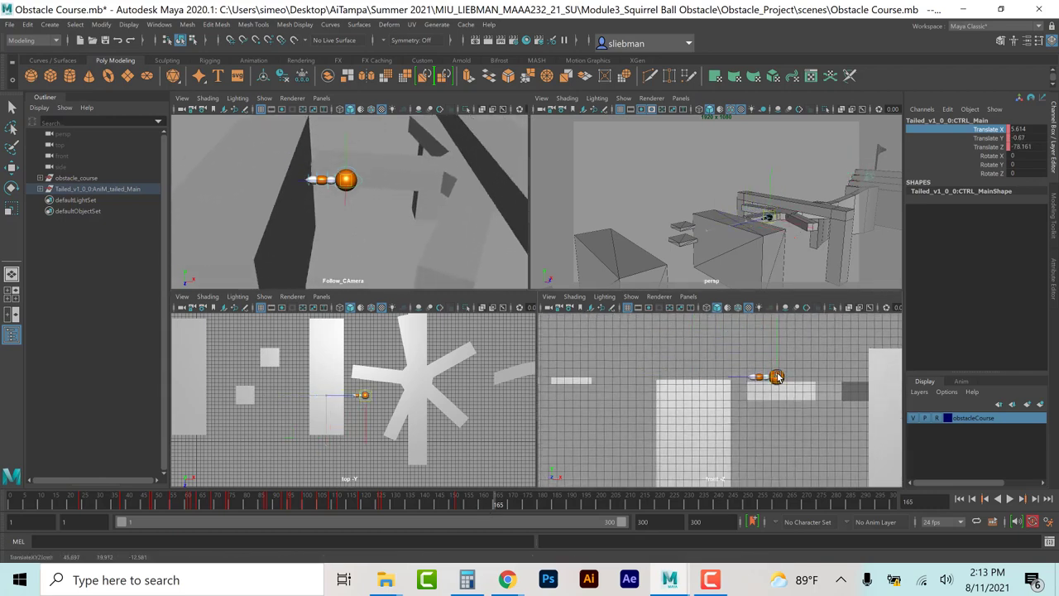
pyautogui.press('w')
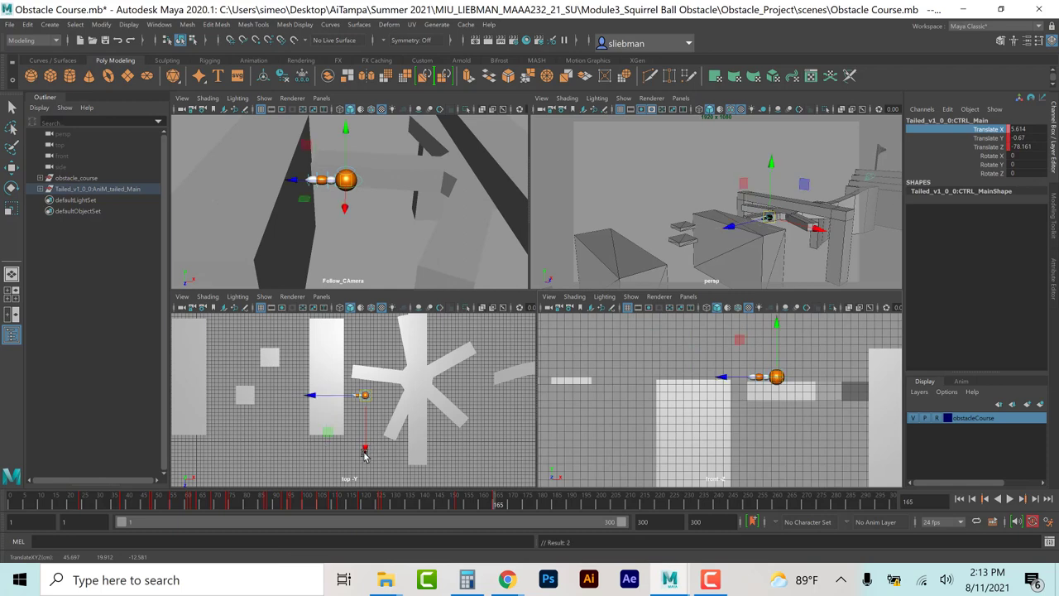
pyautogui.moveTo(364, 451); pyautogui.dragTo(364, 427)
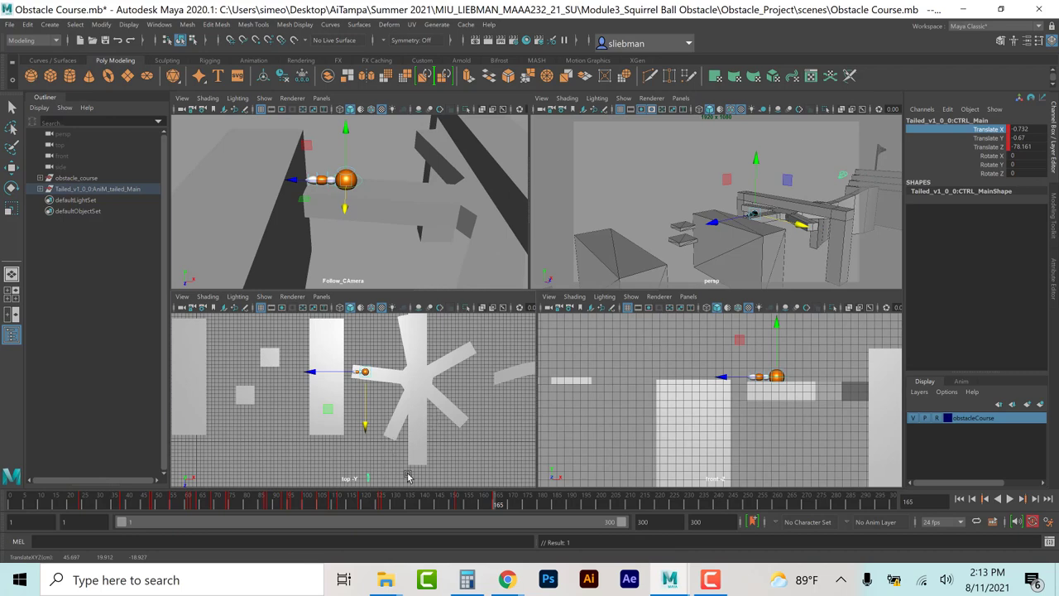
# Step: Raise the ball mid-jump at frame 158, check the jump, and maximize the top view
pyautogui.click(477, 505)
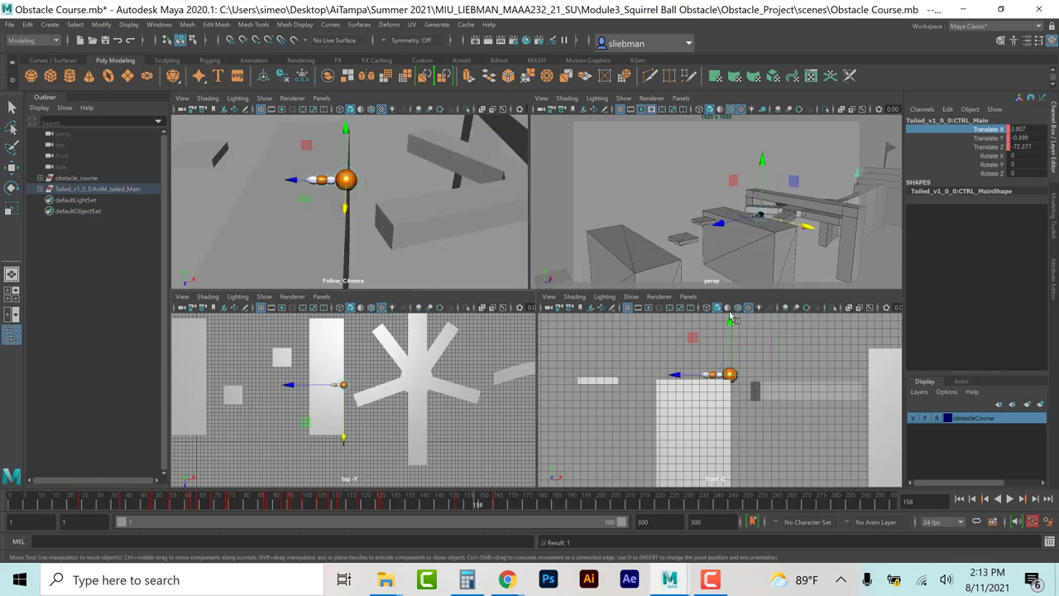
pyautogui.moveTo(730, 322); pyautogui.dragTo(730, 289)
pyautogui.moveTo(346, 442); pyautogui.dragTo(343, 430)
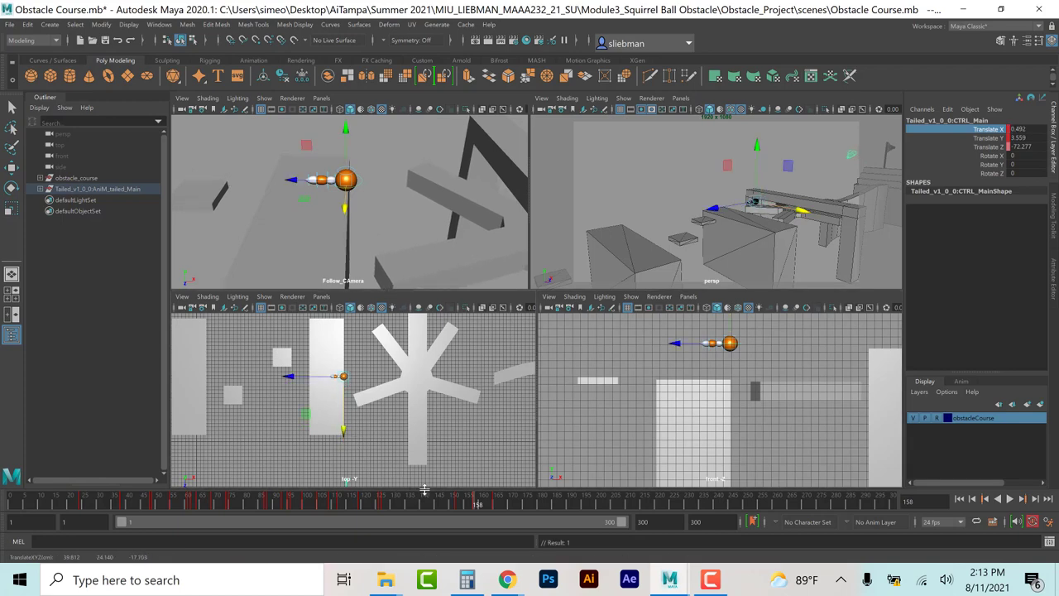
pyautogui.moveTo(472, 506); pyautogui.dragTo(496, 508)
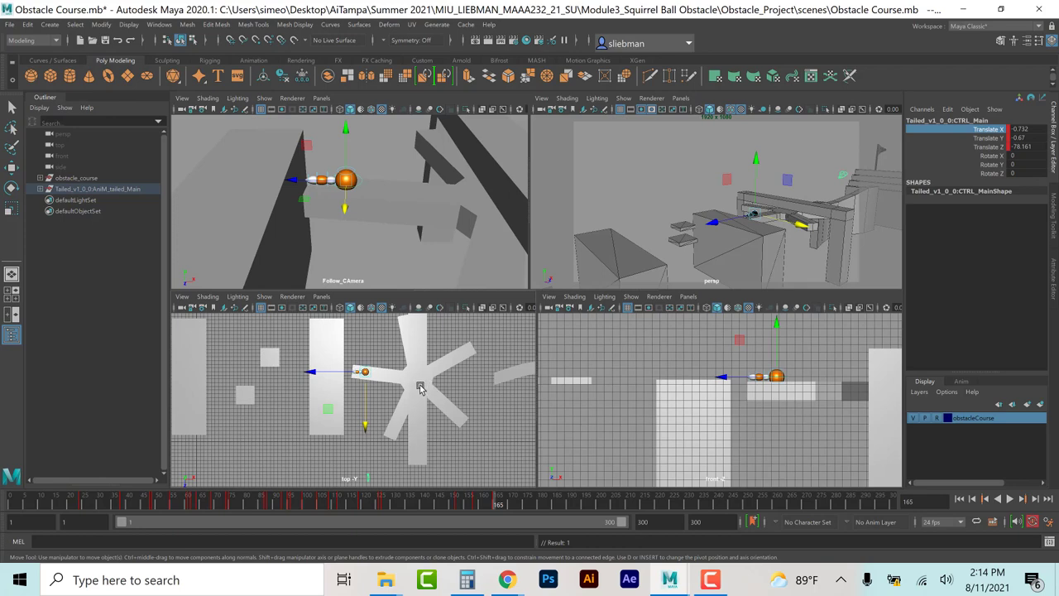
pyautogui.press('space')
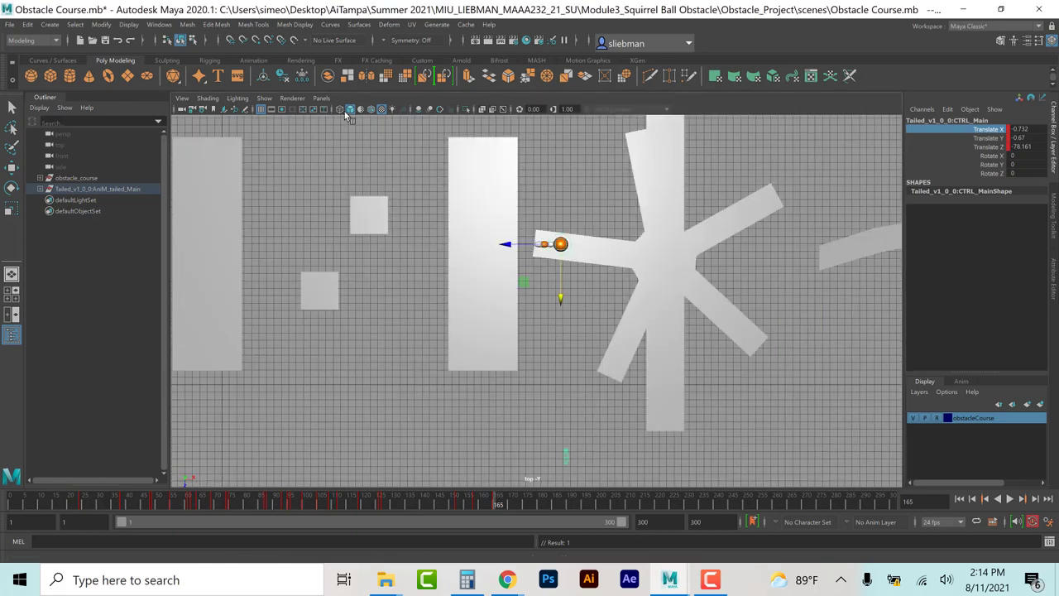
# Step: Toggle scene lighting and wireframe display, returning to smooth shading, and pan the top view along the course
pyautogui.click(392, 110)
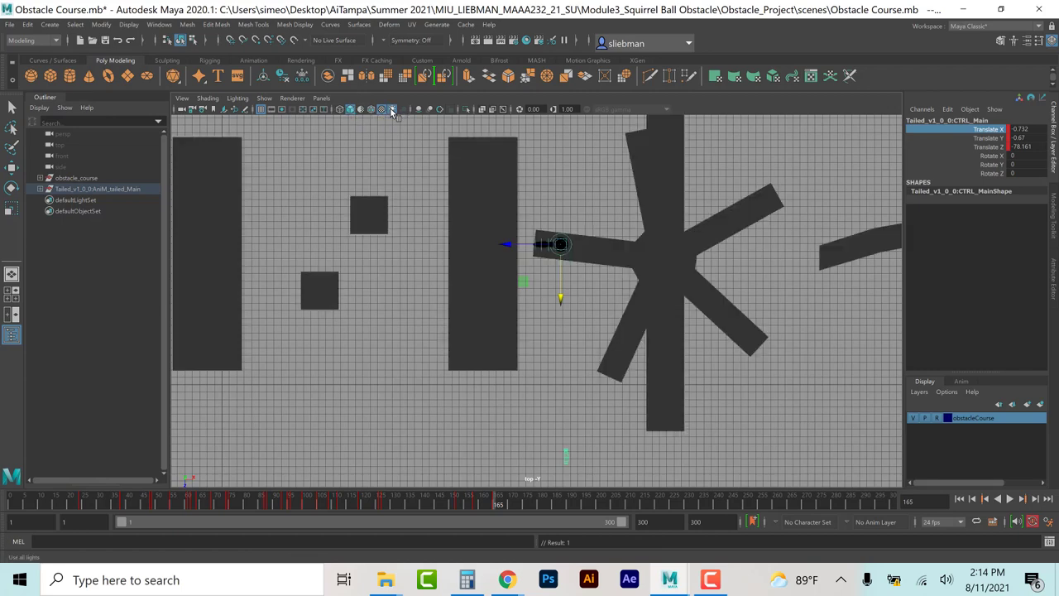
pyautogui.click(392, 110)
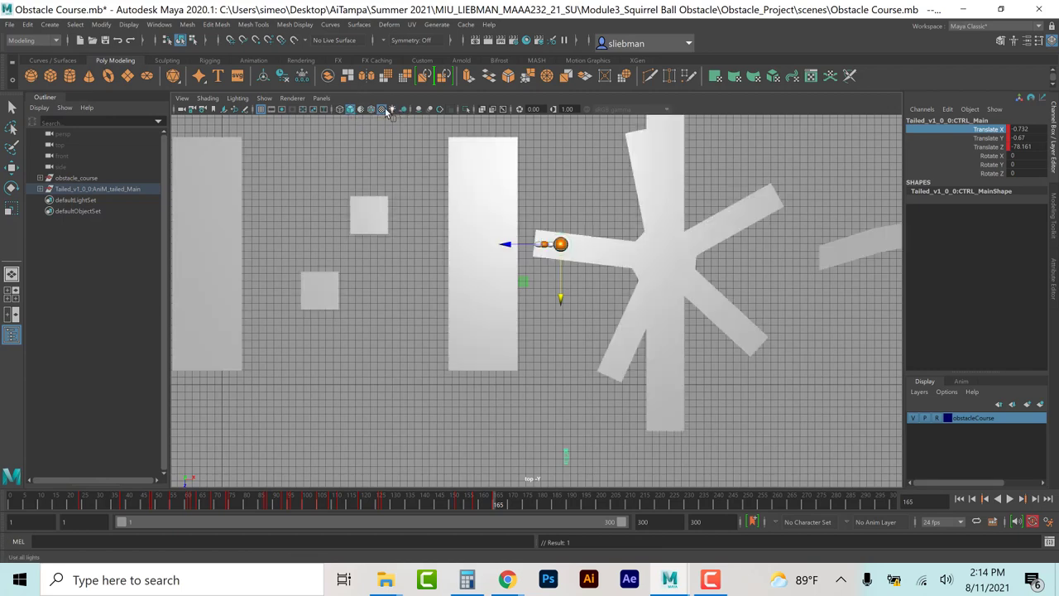
pyautogui.click(340, 110)
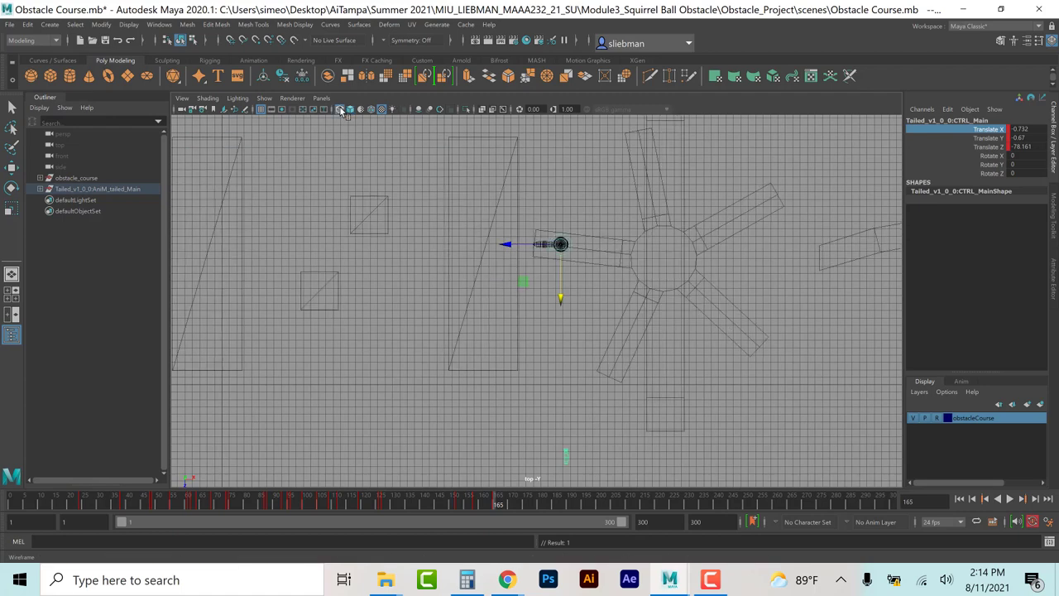
pyautogui.click(350, 110)
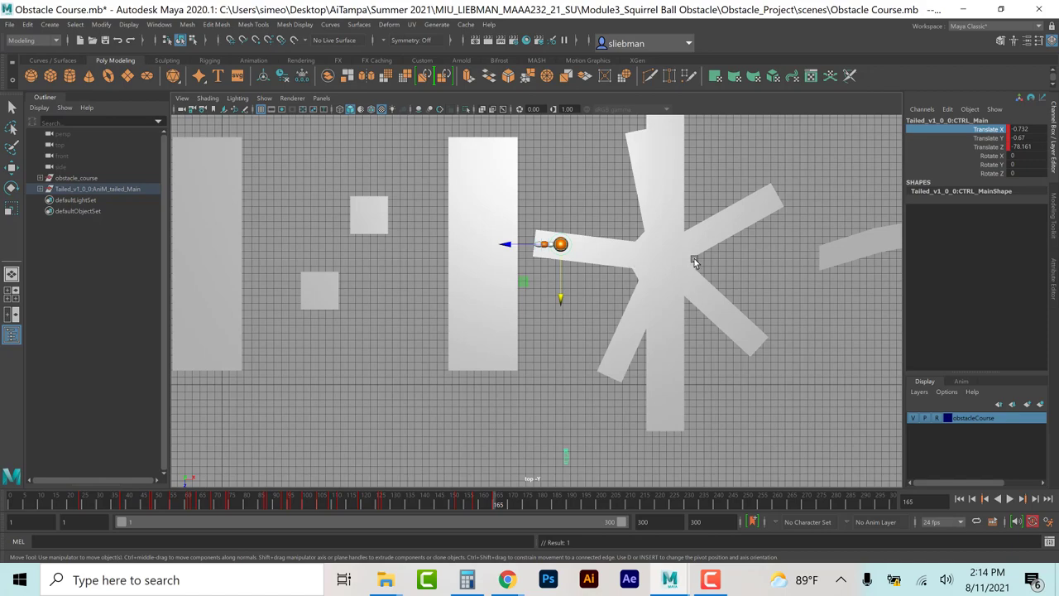
pyautogui.keyDown('alt'); pyautogui.moveTo(725, 239); pyautogui.dragTo(567, 290, button='middle'); pyautogui.keyUp('alt')
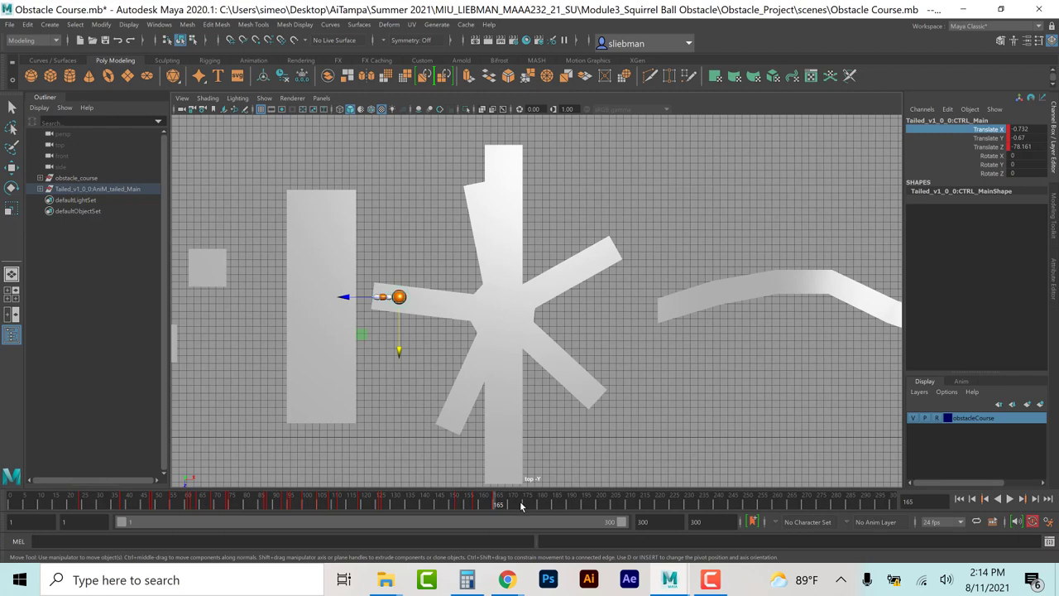
# Step: Move the ball onto another arm of the star obstacle around frame 178 and key its translates
pyautogui.moveTo(498, 506); pyautogui.dragTo(532, 503)
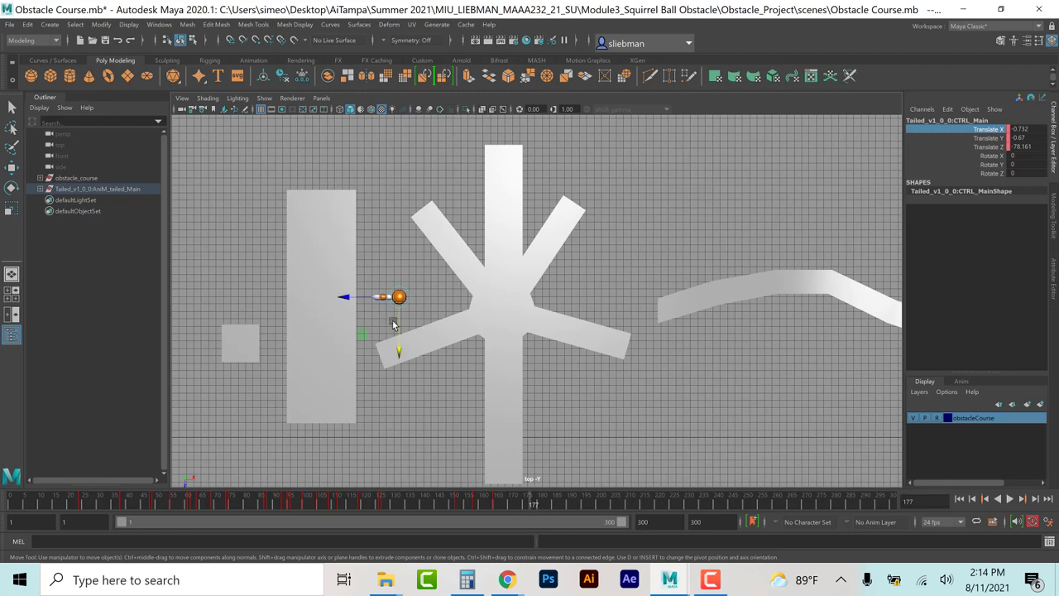
pyautogui.moveTo(399, 297); pyautogui.dragTo(429, 217)
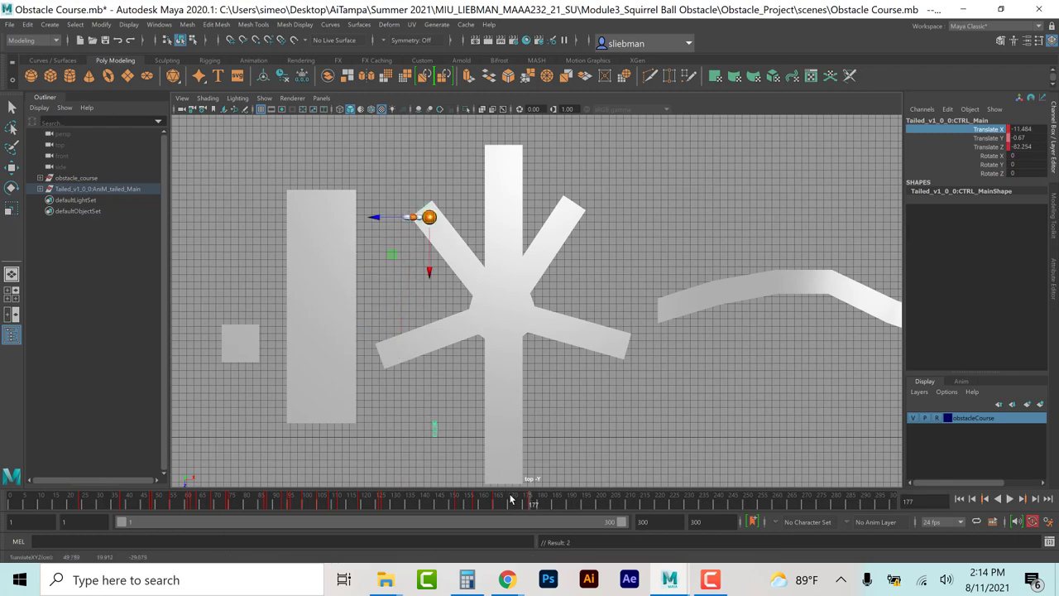
pyautogui.click(992, 138)
pyautogui.rightClick(992, 135)
pyautogui.click(984, 157)
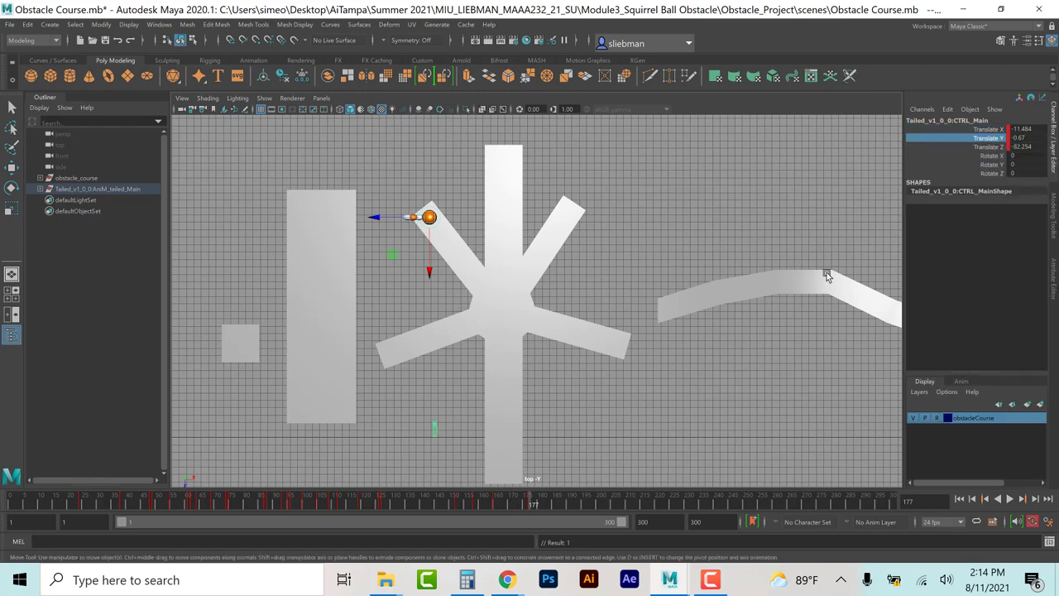
# Step: Nudge the ball onto the rotating arm around frame 171, key Translate Y, and play back
pyautogui.moveTo(538, 512); pyautogui.dragTo(511, 510)
pyautogui.moveTo(421, 251); pyautogui.dragTo(410, 258)
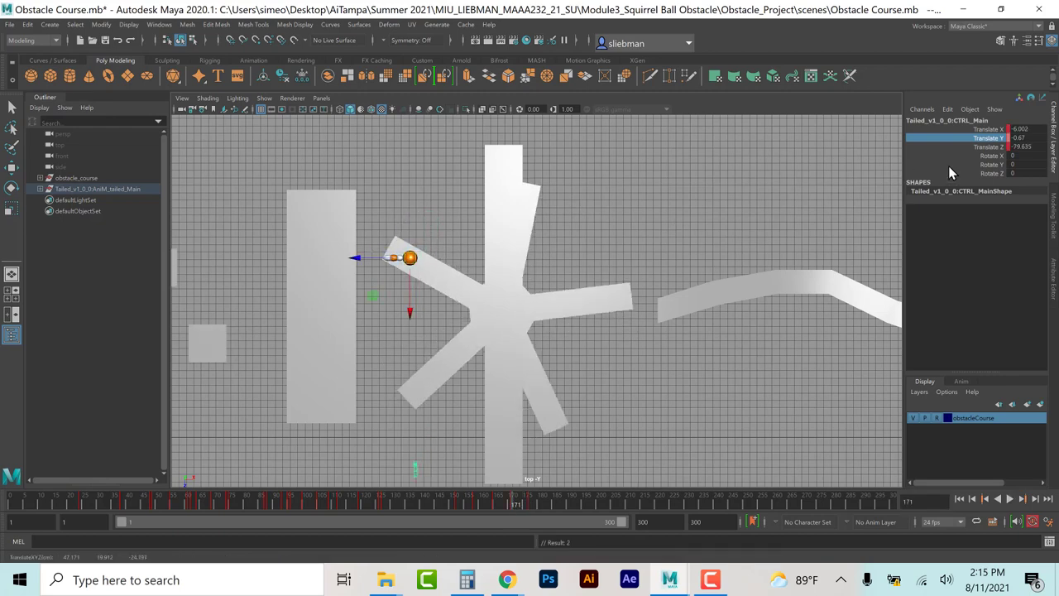
pyautogui.click(995, 139)
pyautogui.rightClick(995, 140)
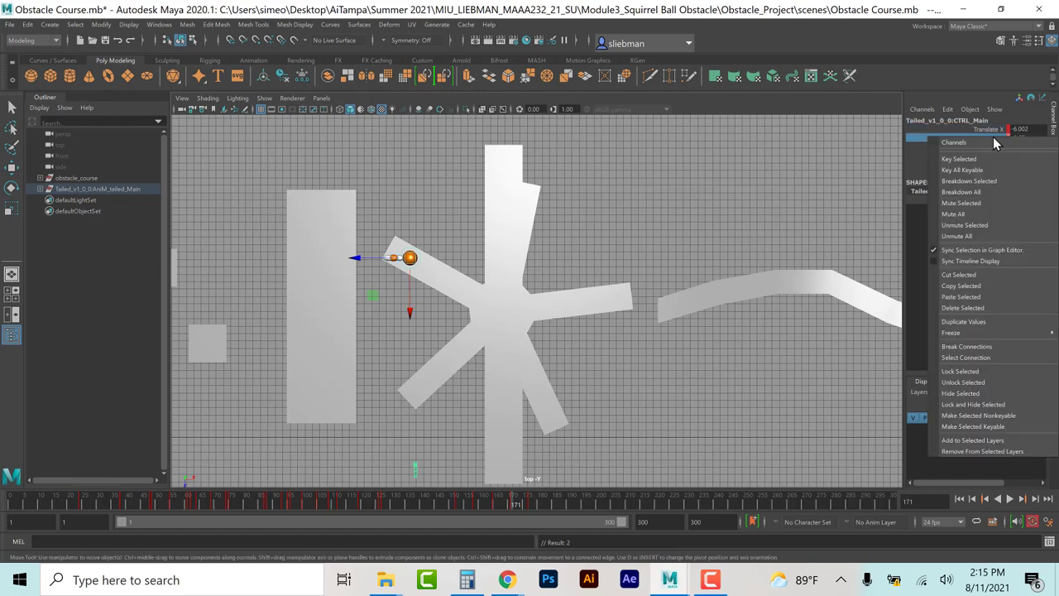
pyautogui.click(987, 157)
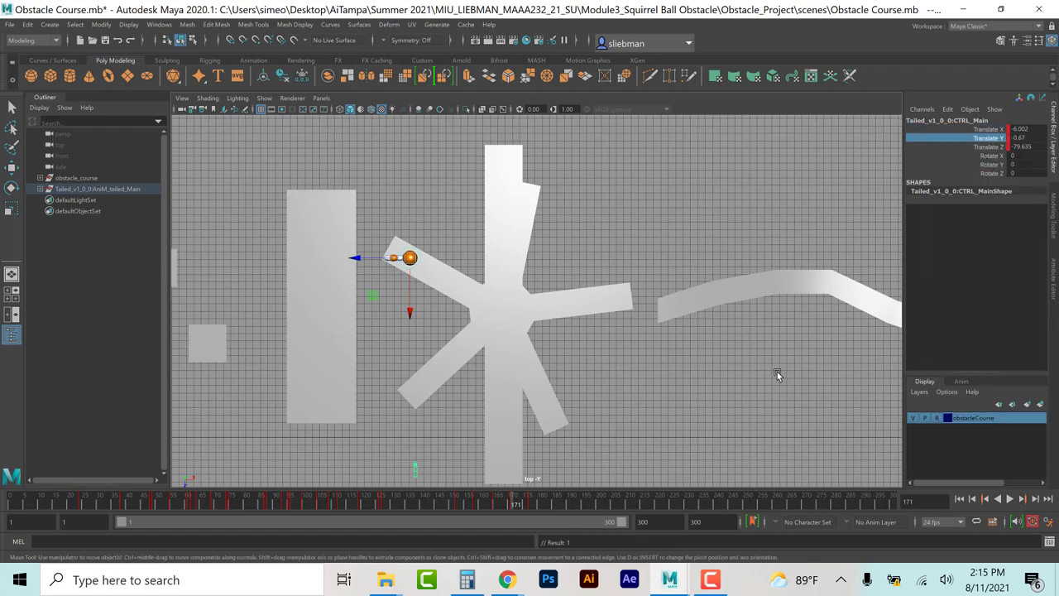
pyautogui.click(515, 505)
pyautogui.hotkey('alt', 'v')
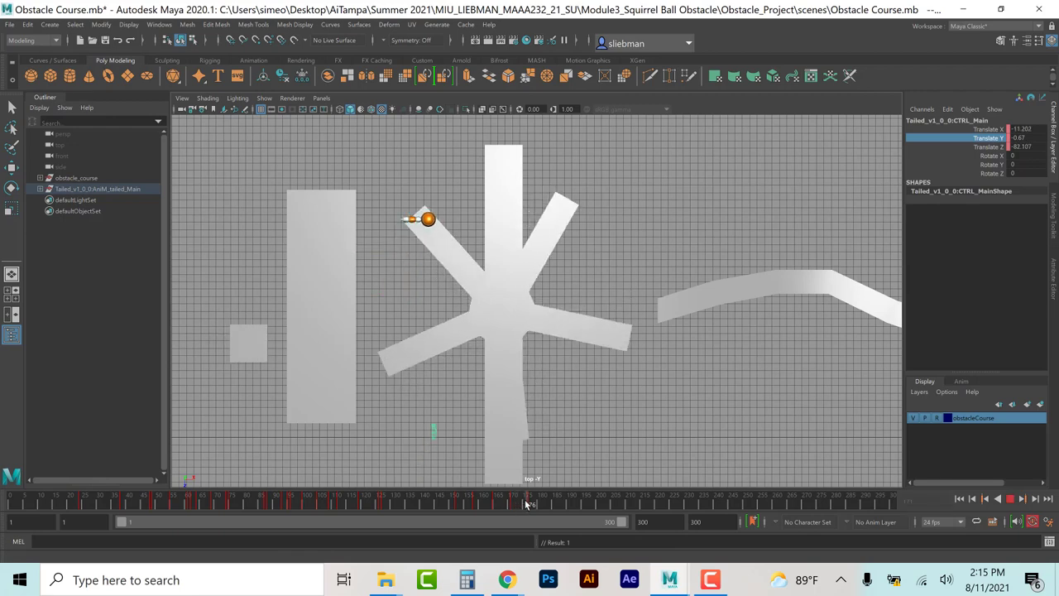
# Step: Key the ball's Translate X, Y and Z around frame 173 and nudge it onto the star arm
pyautogui.moveTo(527, 503); pyautogui.dragTo(521, 505)
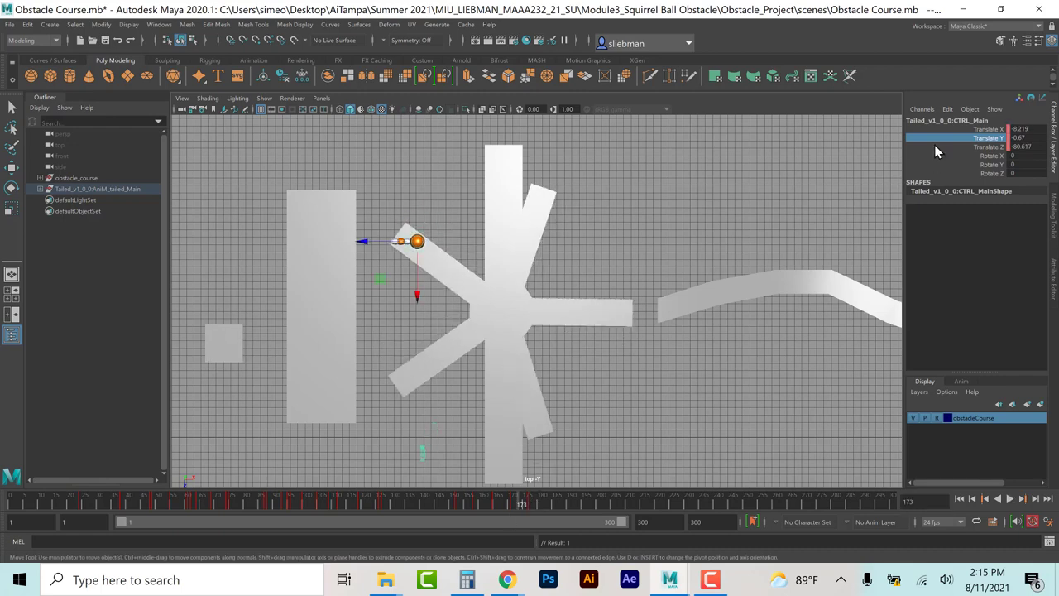
pyautogui.moveTo(987, 129); pyautogui.dragTo(987, 144)
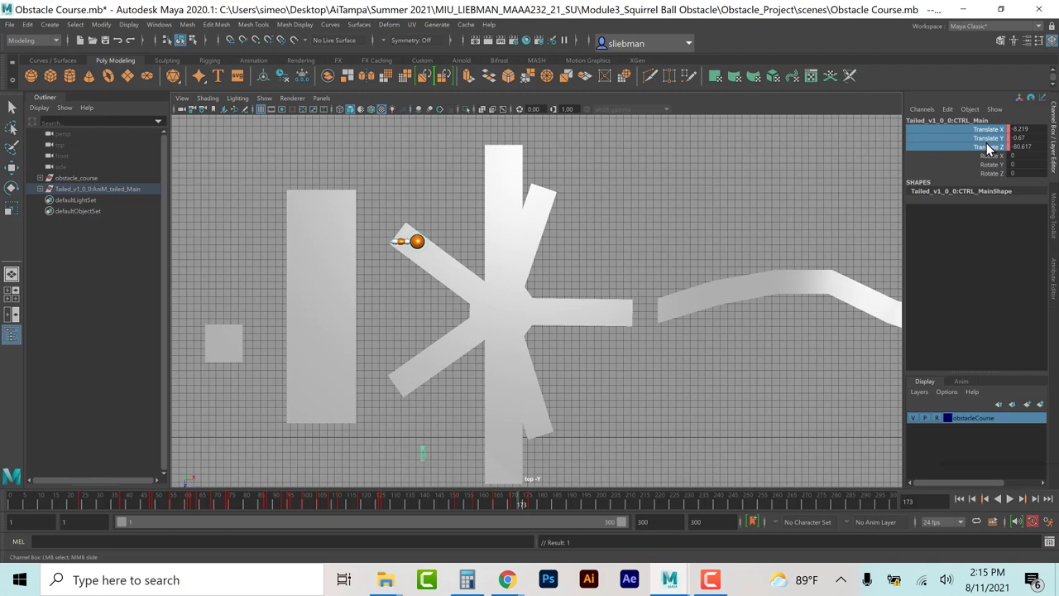
pyautogui.rightClick(987, 146)
pyautogui.click(977, 166)
pyautogui.press('w')
pyautogui.moveTo(417, 240); pyautogui.dragTo(408, 243)
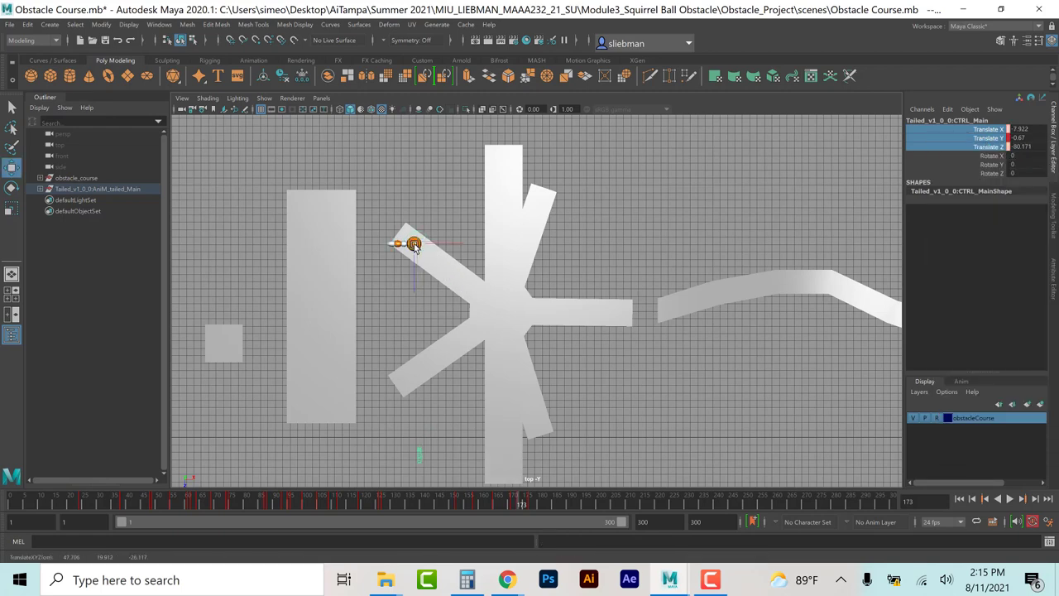
# Step: Scrub around frame 173 and move the ball onto the star's upper arm, selecting its translate channels
pyautogui.click(511, 502)
pyautogui.moveTo(511, 502); pyautogui.dragTo(549, 503)
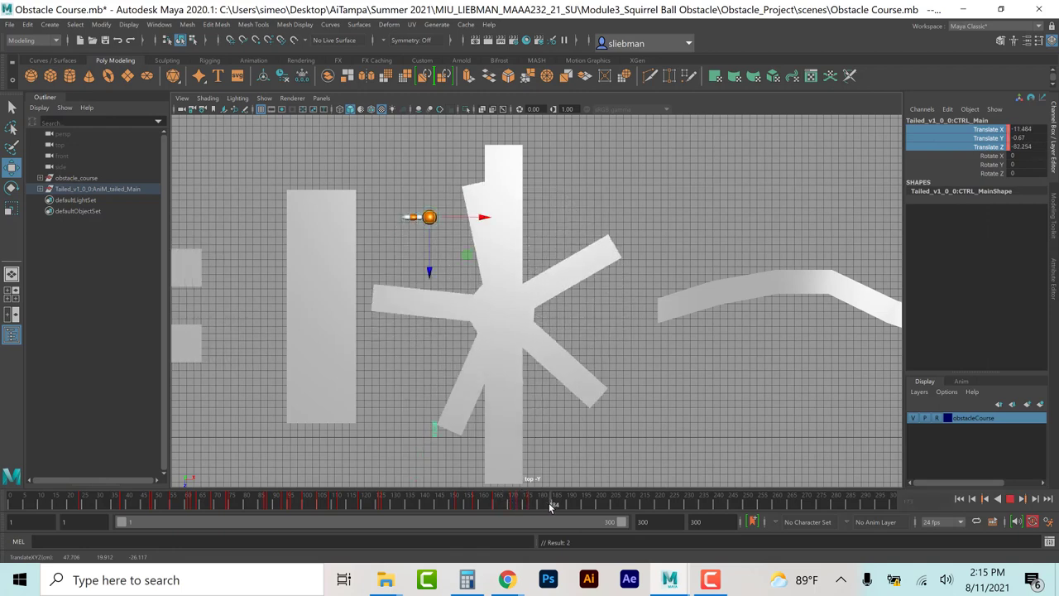
pyautogui.moveTo(430, 219); pyautogui.dragTo(482, 206)
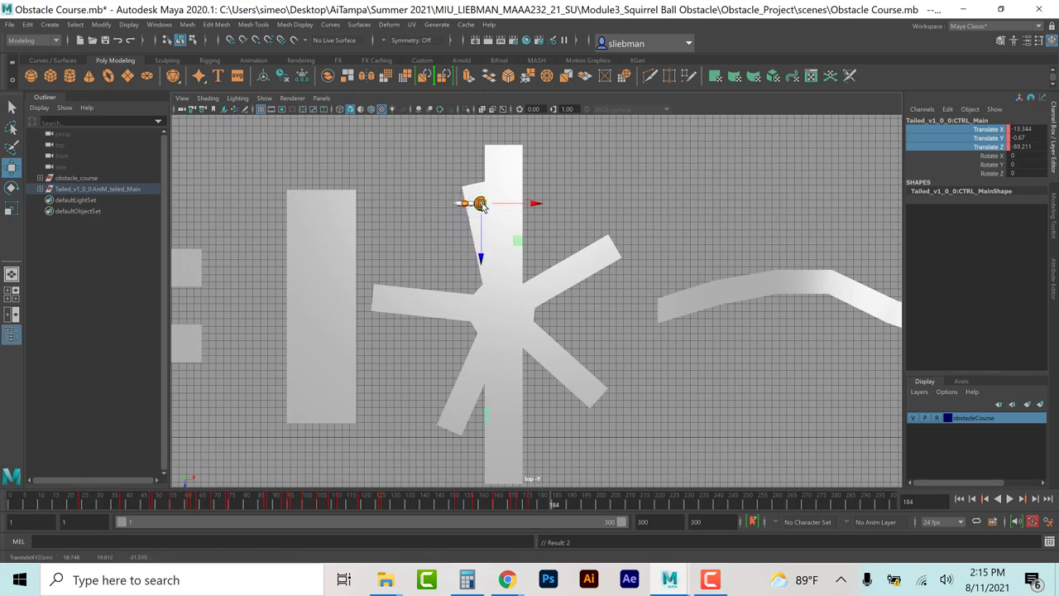
pyautogui.click(988, 138)
pyautogui.rightClick(988, 140)
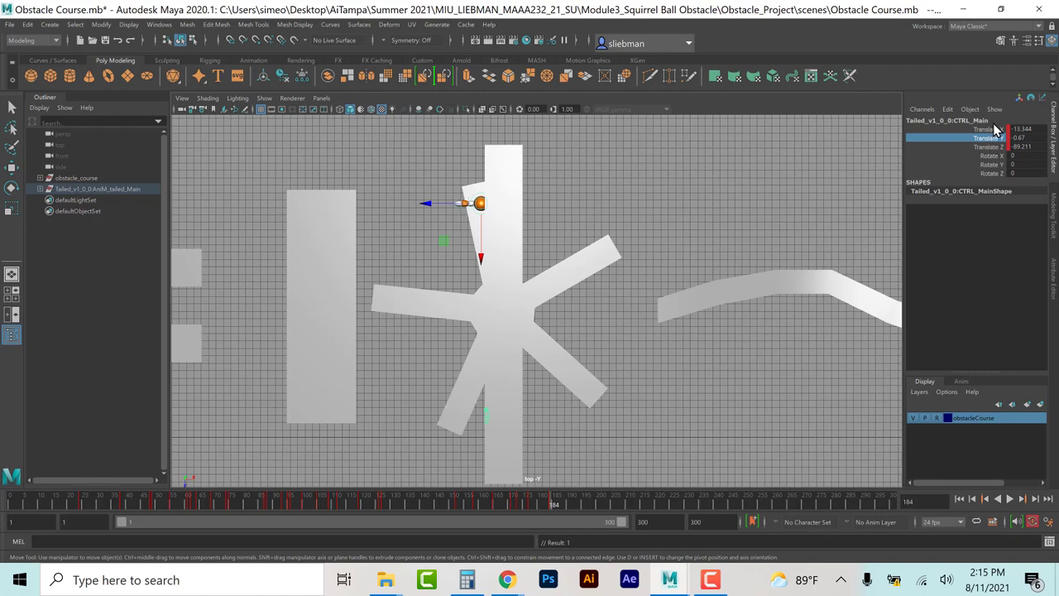
pyautogui.moveTo(995, 130); pyautogui.dragTo(995, 152)
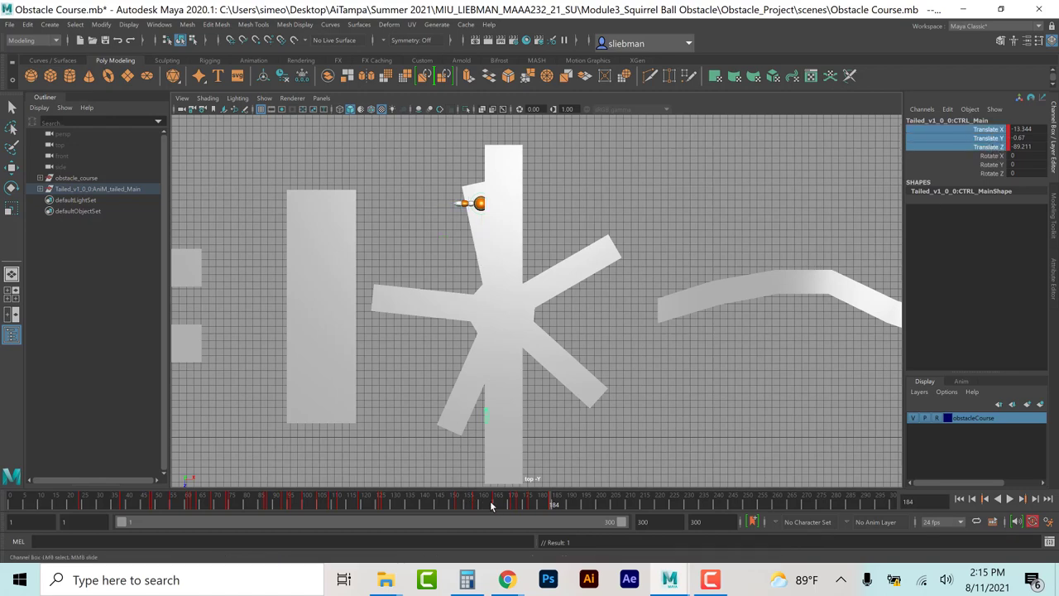
# Step: Place the ball on the star arm at frame 180 and key its position
pyautogui.click(538, 508)
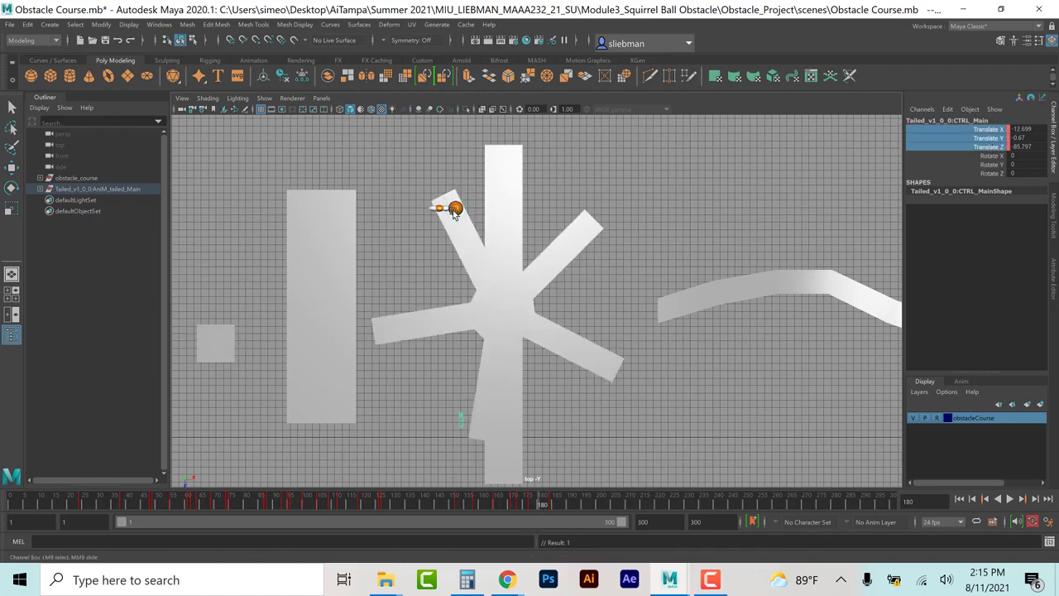
pyautogui.press('w')
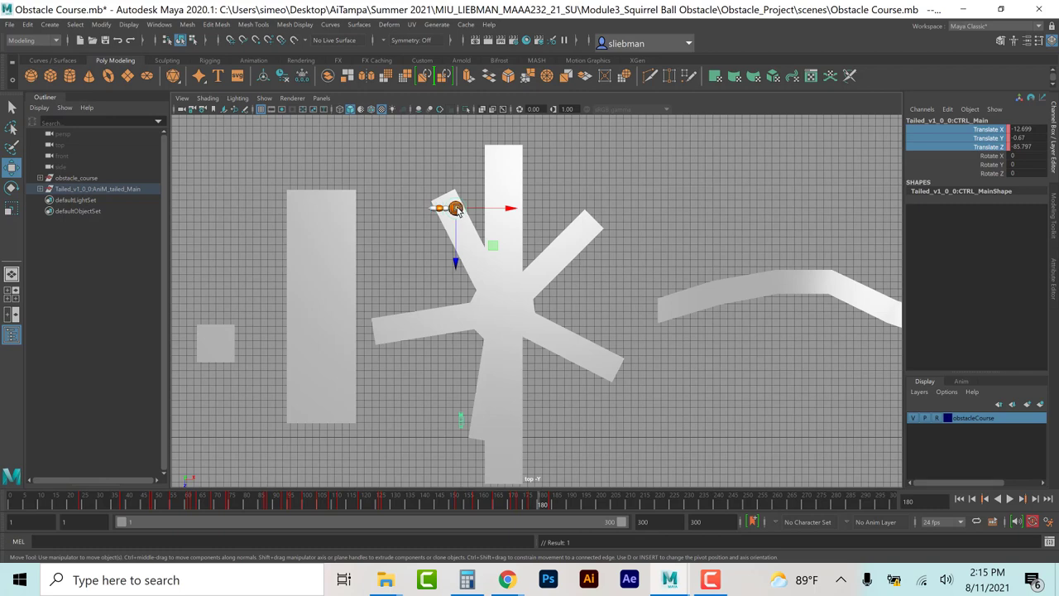
pyautogui.moveTo(457, 208); pyautogui.dragTo(452, 210)
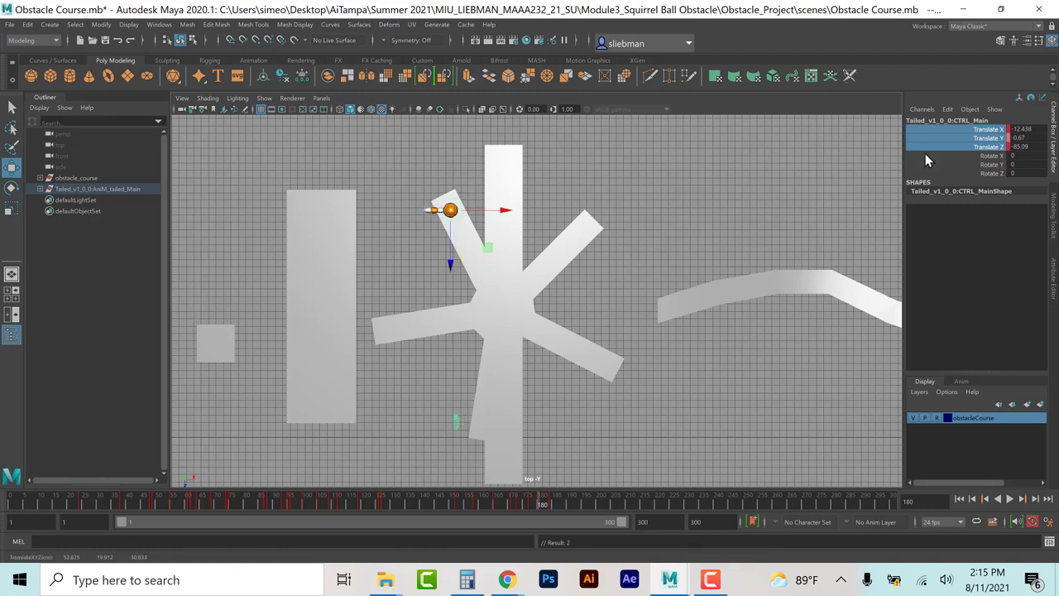
pyautogui.click(983, 139)
pyautogui.rightClick(982, 141)
pyautogui.click(982, 156)
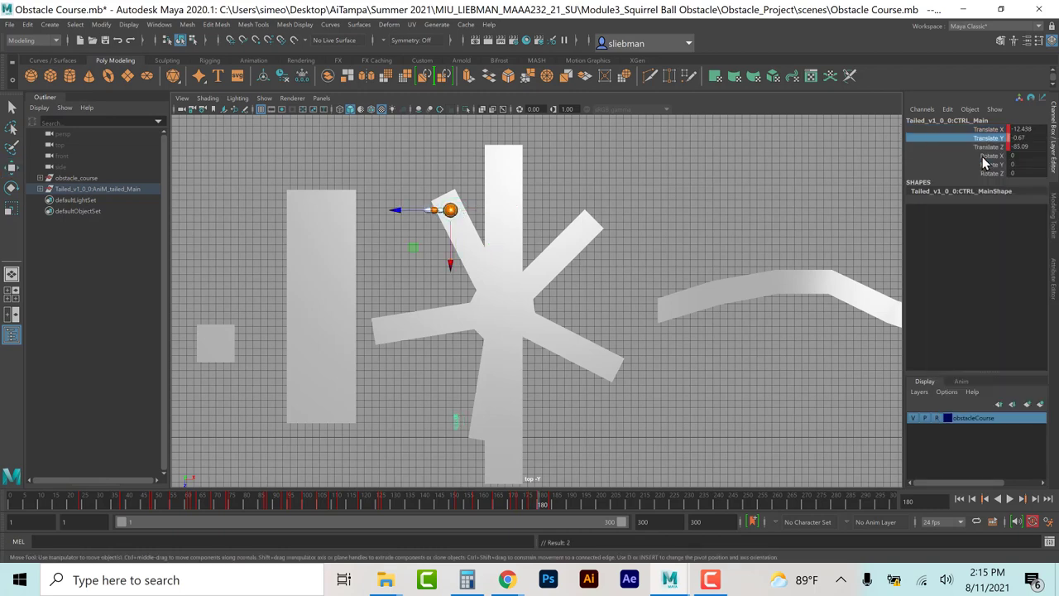
# Step: Nudge the ball slightly sideways at frame 179 and play back the animation
pyautogui.moveTo(540, 504)
pyautogui.mouseDown()
pyautogui.moveTo(549, 502)
pyautogui.moveTo(520, 522)
pyautogui.moveTo(538, 521)
pyautogui.mouseUp()
pyautogui.moveTo(450, 211); pyautogui.dragTo(449, 208)
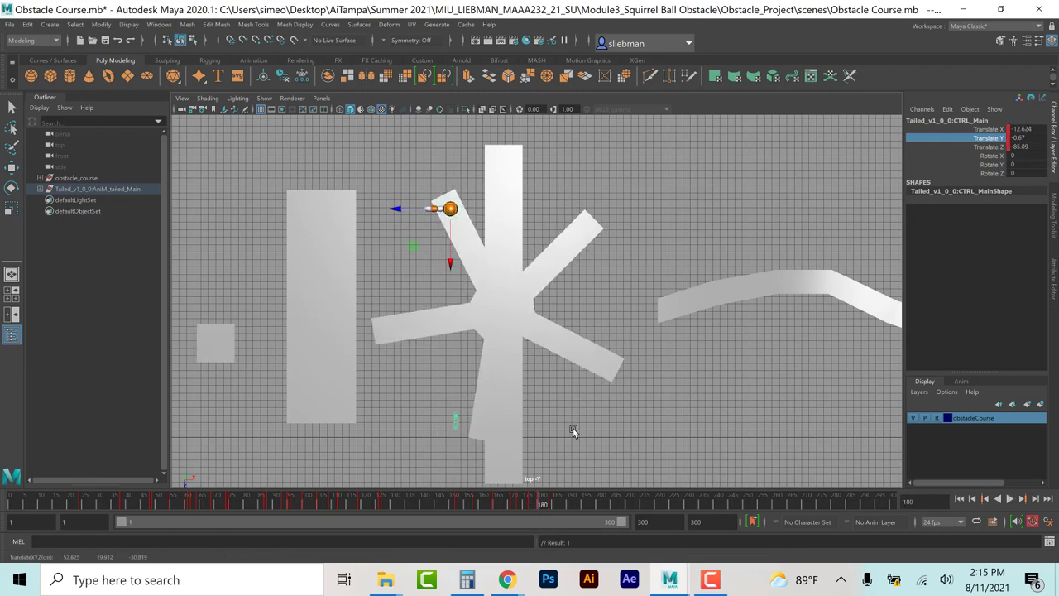
pyautogui.hotkey('alt', 'v')
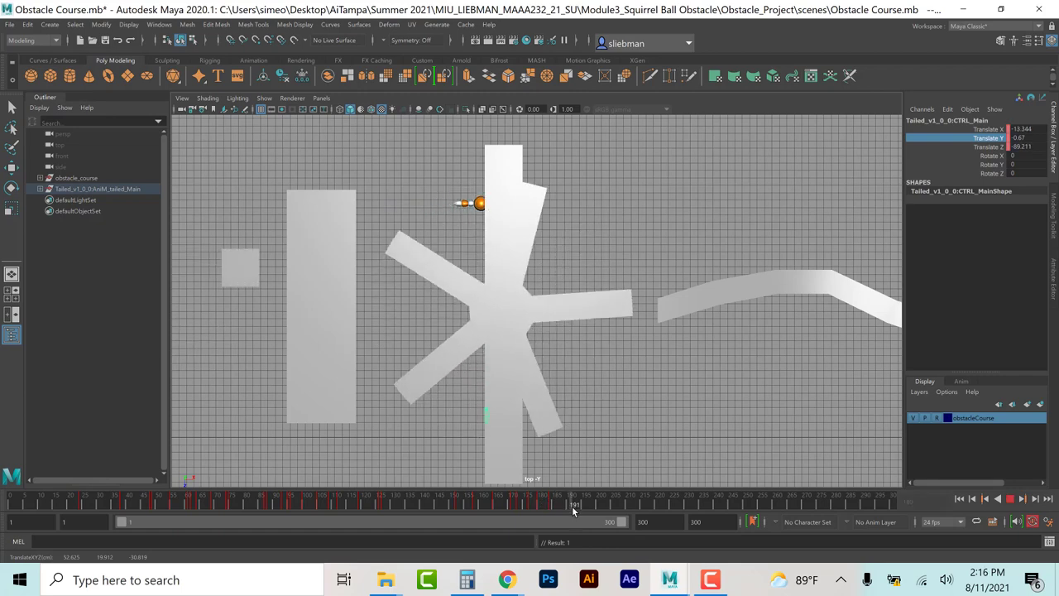
# Step: Key the ball onto the upper-right star arm at frames 196 and 190
pyautogui.hotkey('alt', 'v')
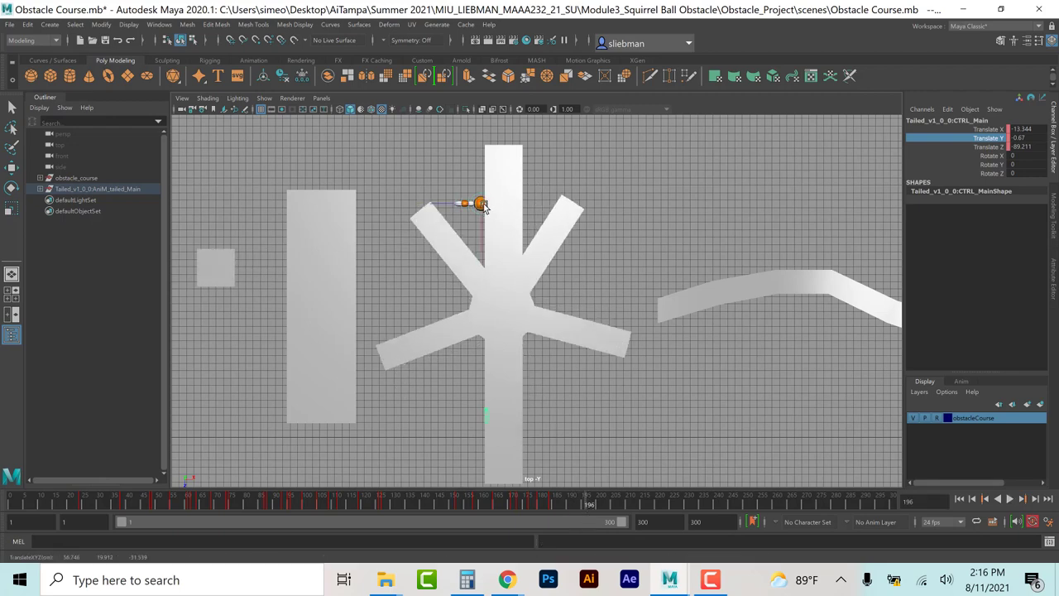
pyautogui.moveTo(480, 203); pyautogui.dragTo(566, 217)
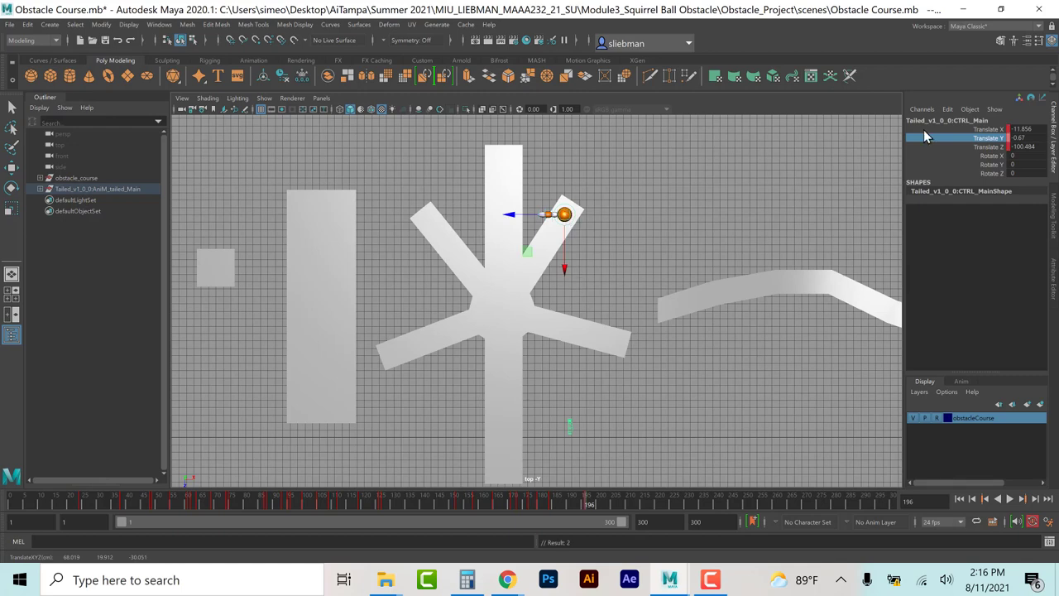
pyautogui.rightClick(992, 139)
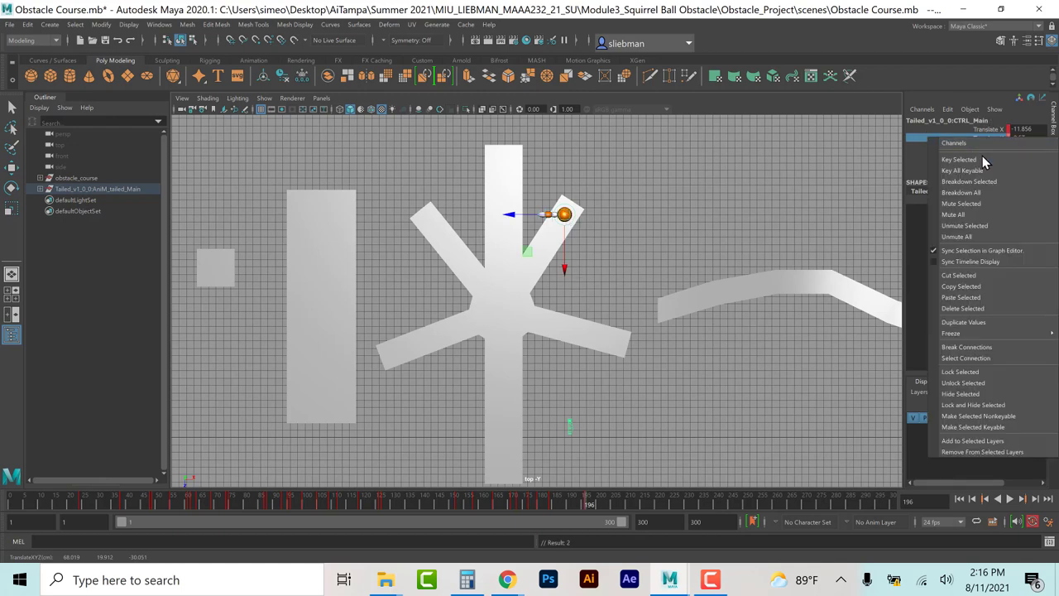
pyautogui.click(982, 156)
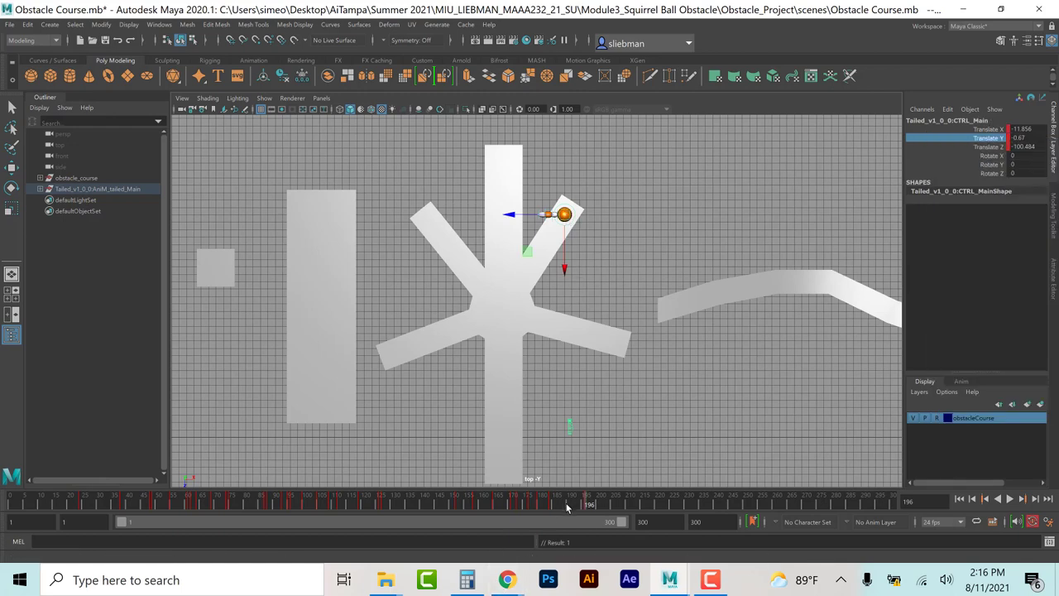
pyautogui.click(567, 507)
pyautogui.moveTo(534, 209); pyautogui.dragTo(525, 206)
pyautogui.rightClick(986, 137)
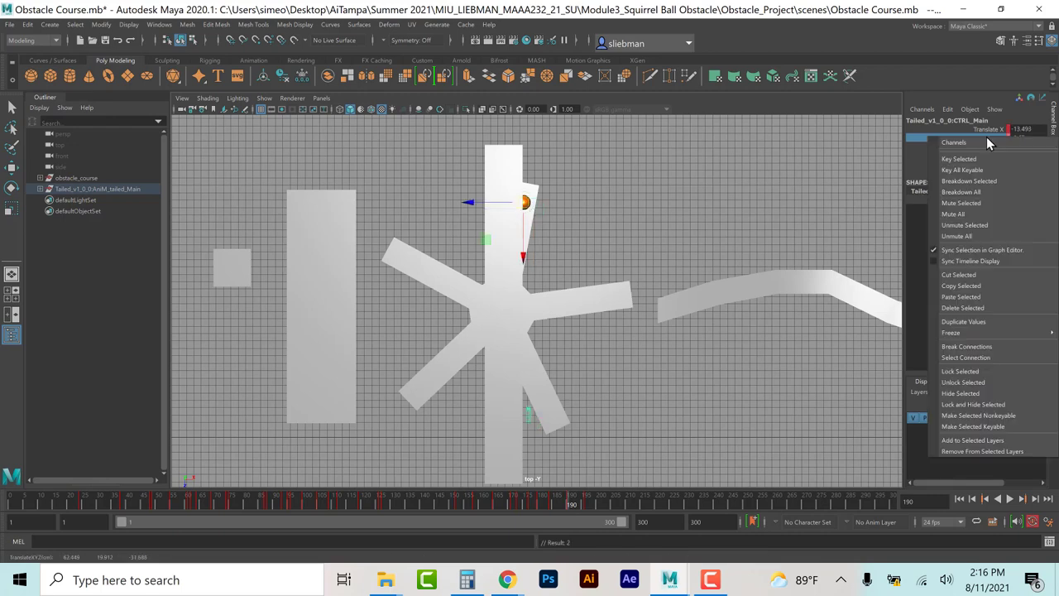
pyautogui.click(985, 154)
# Step: Key corrected ball positions on the star arm at frame 192 and a later frame
pyautogui.hotkey('alt', 'v')
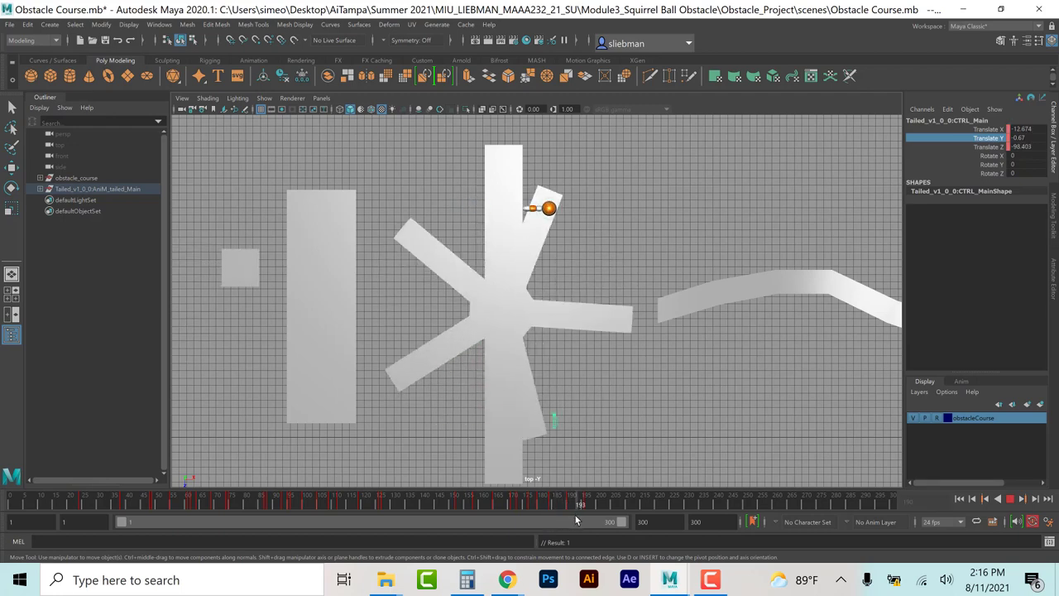
pyautogui.hotkey('alt', 'v')
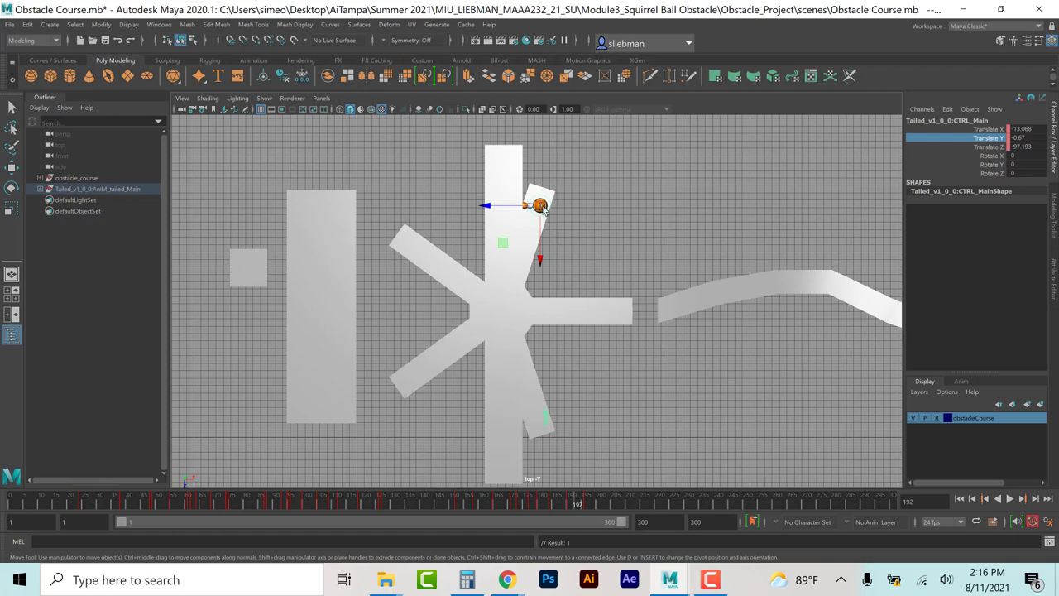
pyautogui.moveTo(543, 205); pyautogui.dragTo(540, 201)
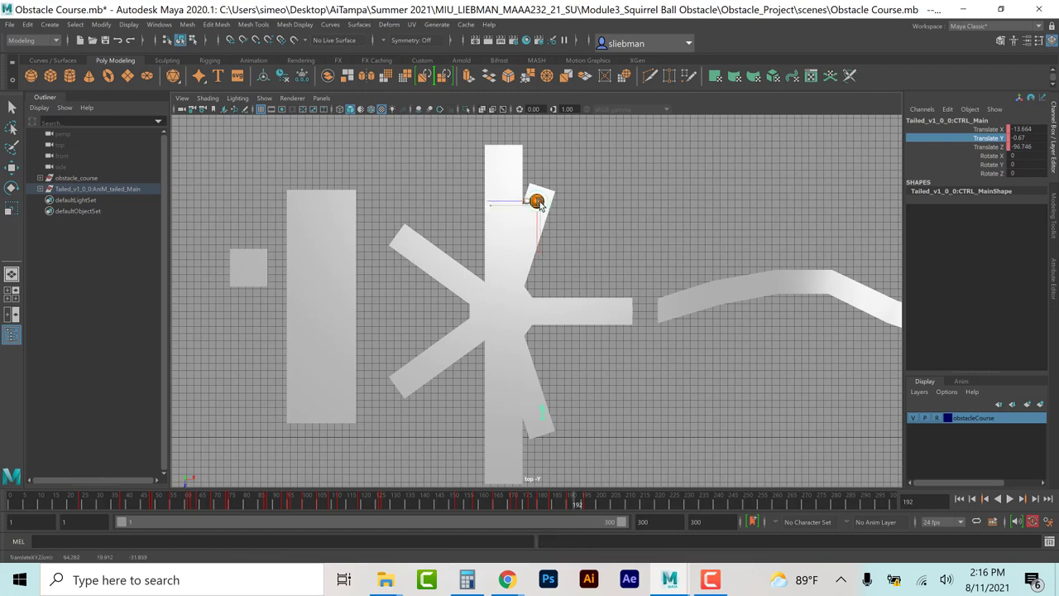
pyautogui.rightClick(986, 144)
pyautogui.click(979, 154)
pyautogui.click(583, 505)
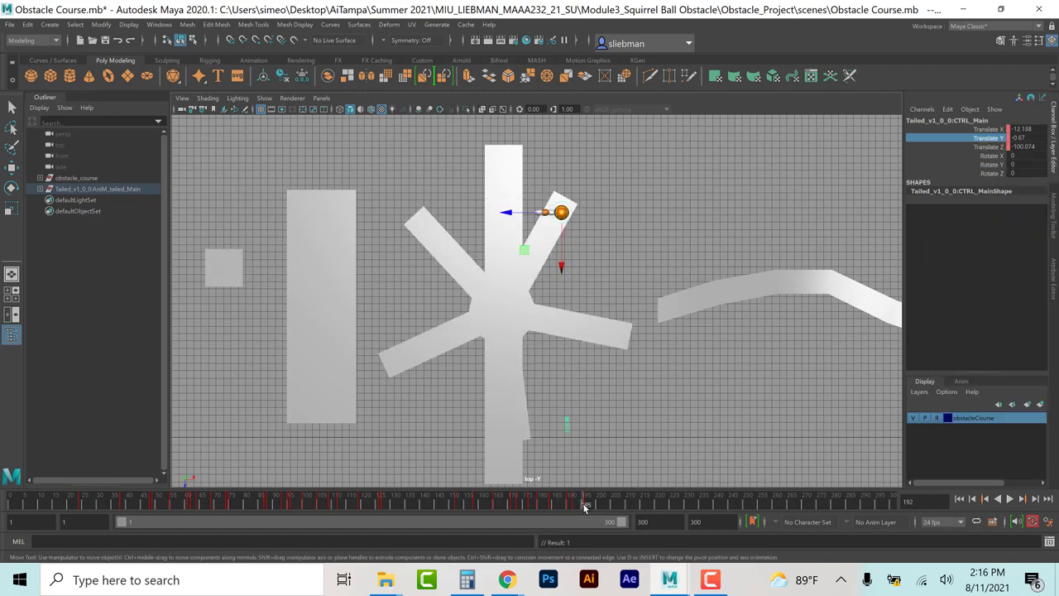
pyautogui.moveTo(583, 507); pyautogui.dragTo(609, 514)
pyautogui.moveTo(563, 215); pyautogui.dragTo(593, 256)
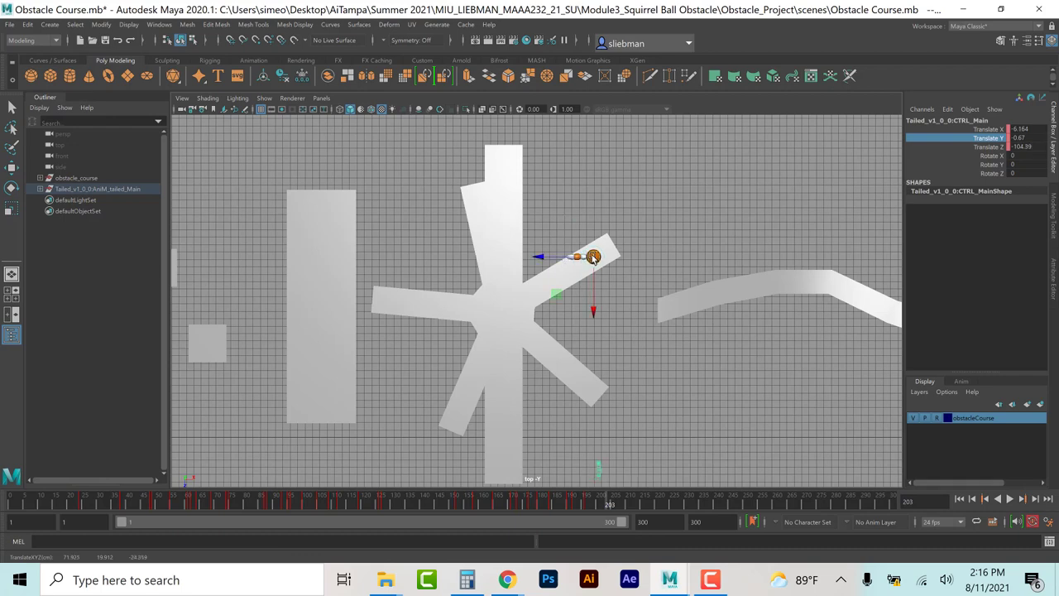
pyautogui.rightClick(981, 137)
pyautogui.click(977, 158)
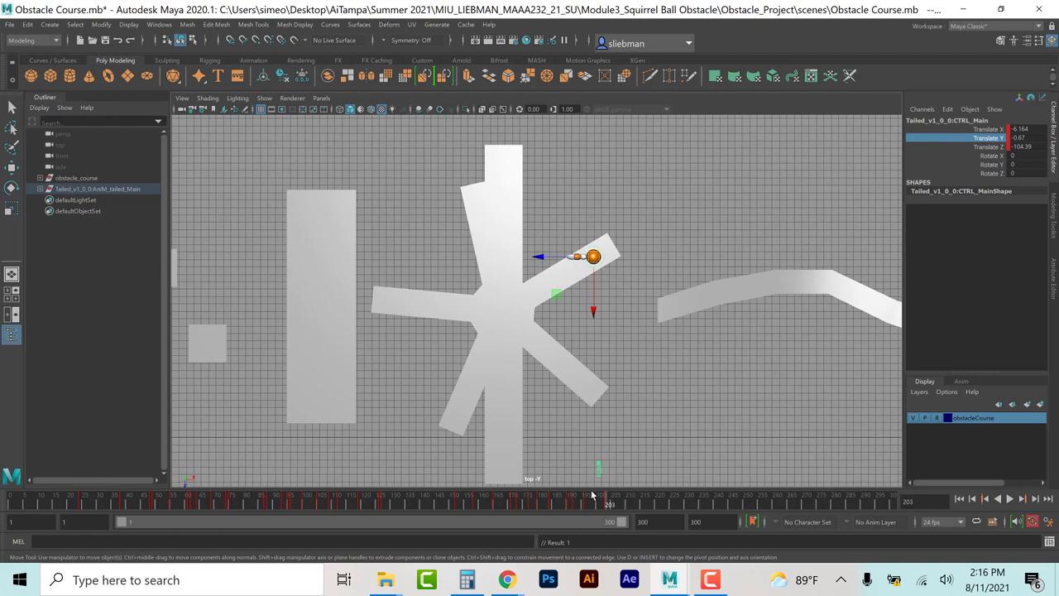
# Step: Nudge the ball onto the arm, key it at frame 199, and replay
pyautogui.click(596, 502)
pyautogui.moveTo(579, 240); pyautogui.dragTo(577, 235)
pyautogui.rightClick(982, 142)
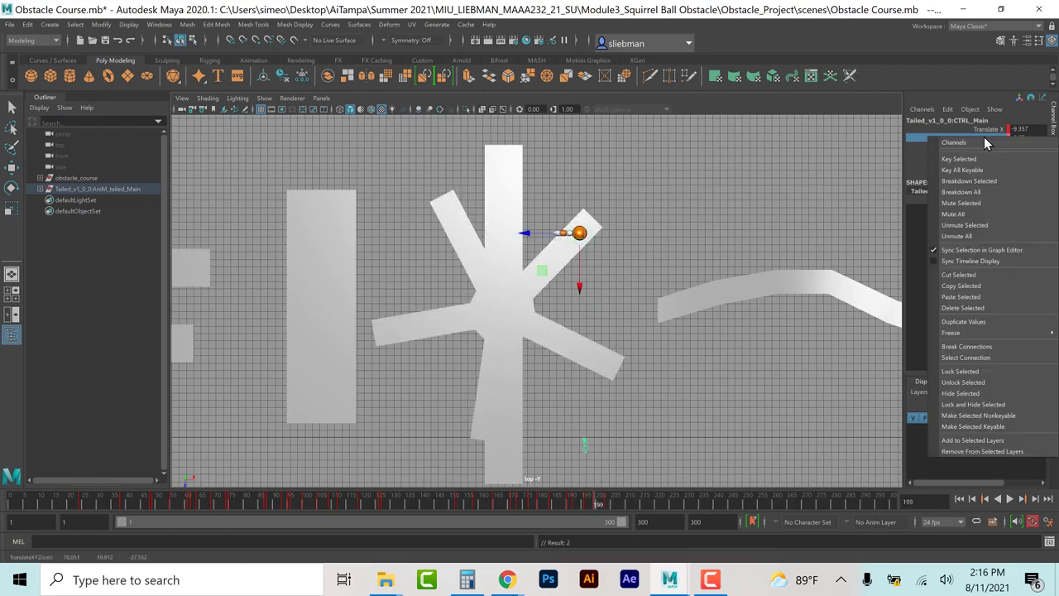
pyautogui.click(976, 159)
pyautogui.hotkey('alt', 'v')
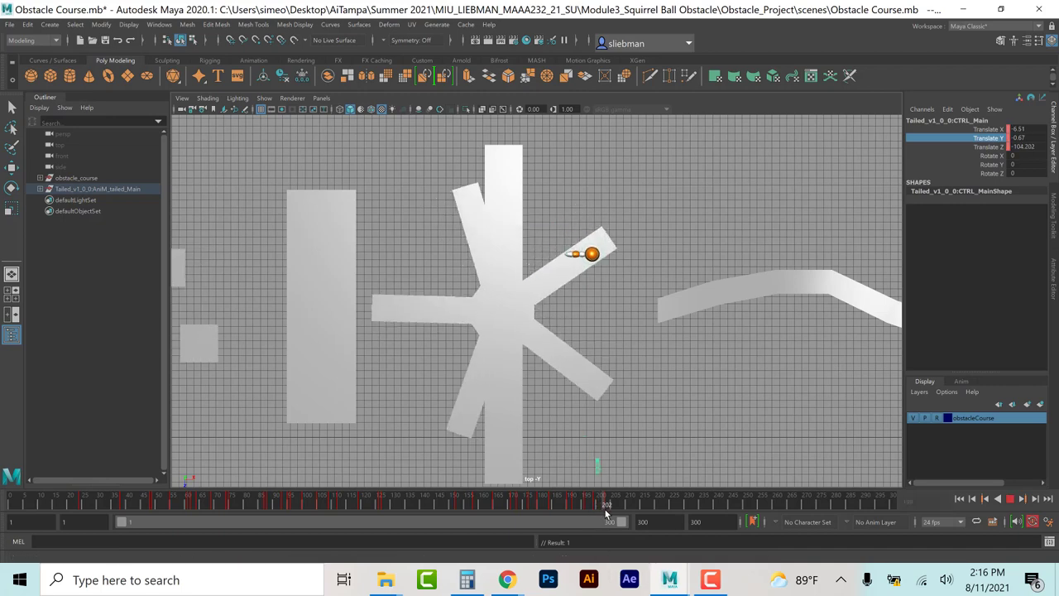
pyautogui.hotkey('alt', 'v')
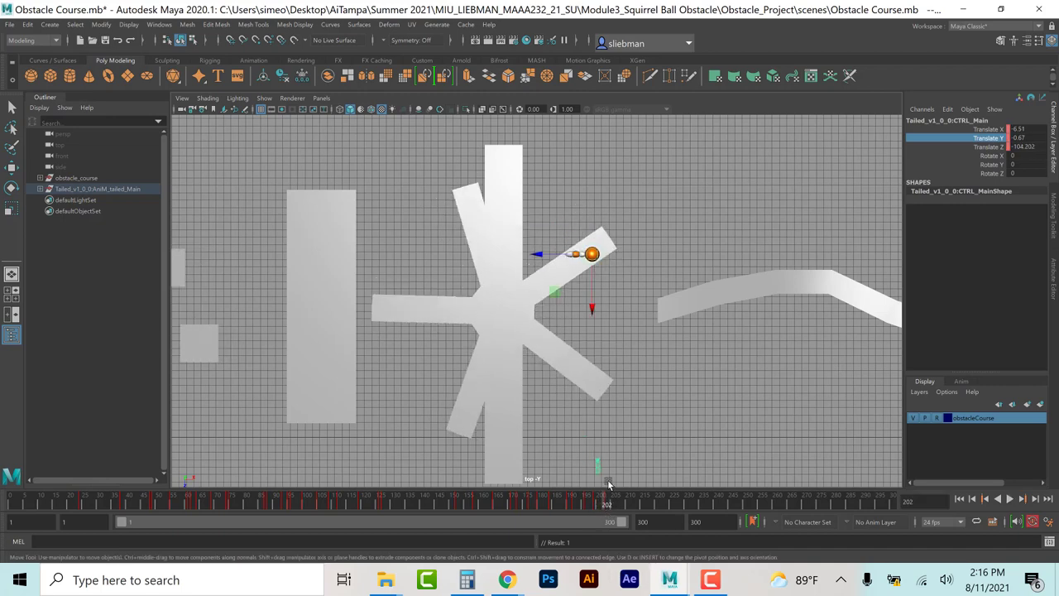
# Step: Place the ball at the curved path's start at frame 219 (X 0.31, Z 115.923)
pyautogui.moveTo(593, 306); pyautogui.dragTo(593, 300)
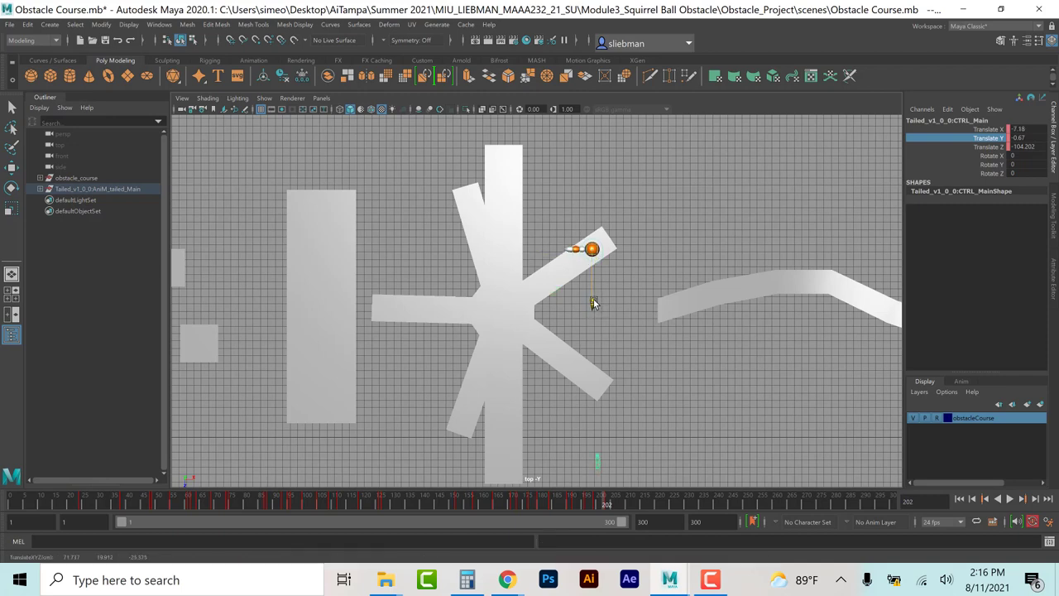
pyautogui.click(608, 502)
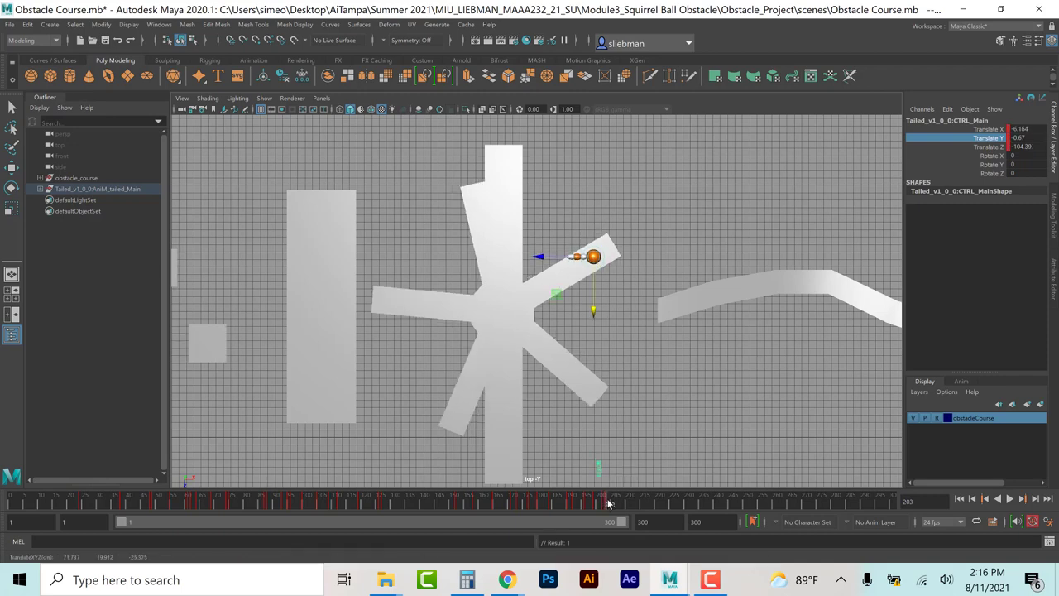
pyautogui.click(662, 504)
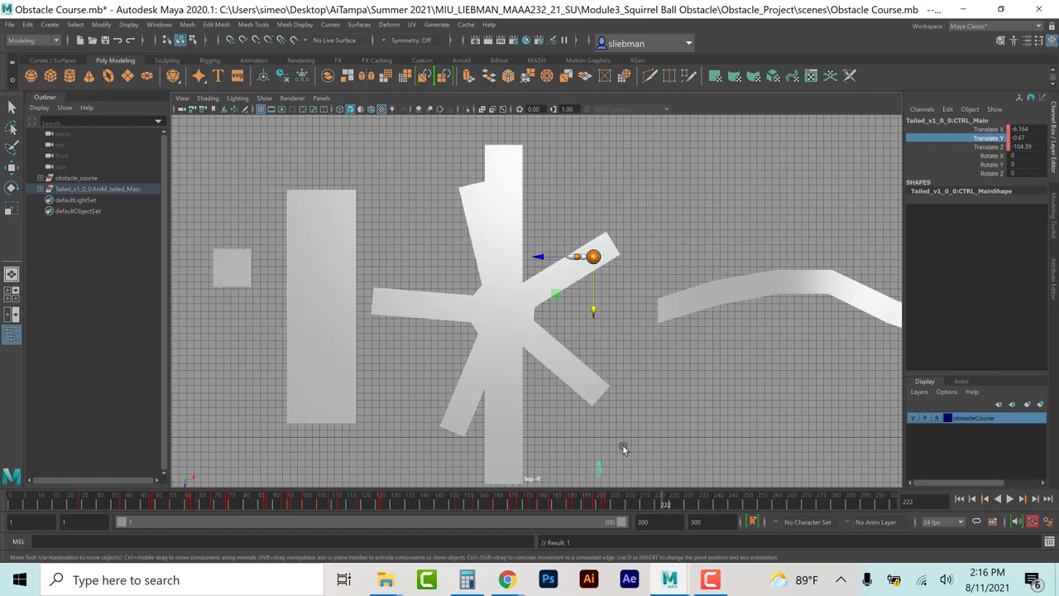
pyautogui.moveTo(649, 503)
pyautogui.mouseDown()
pyautogui.moveTo(605, 503)
pyautogui.moveTo(646, 515)
pyautogui.moveTo(656, 506)
pyautogui.mouseUp()
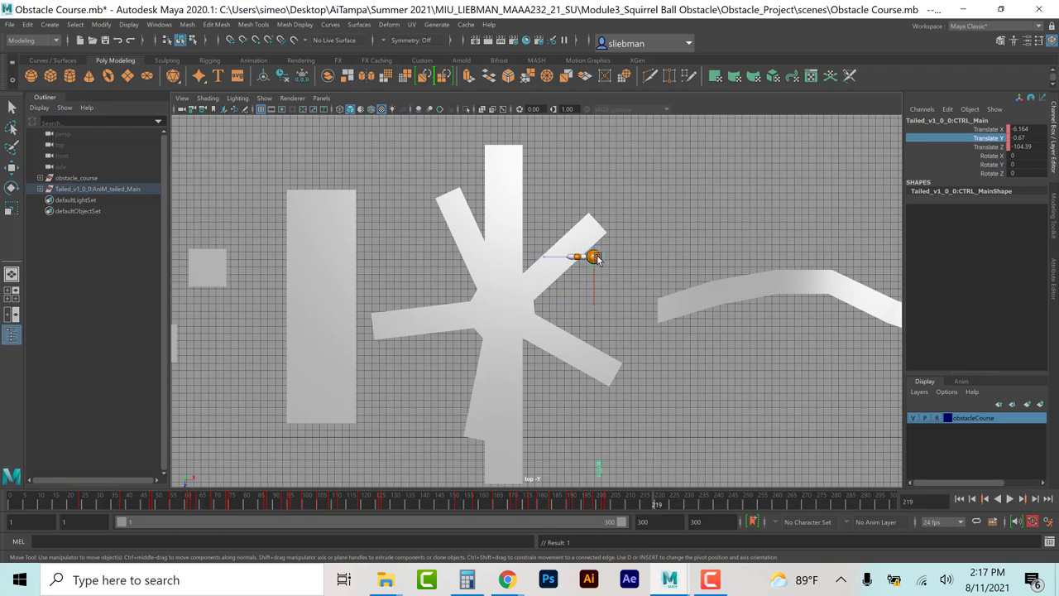
pyautogui.moveTo(597, 259); pyautogui.dragTo(687, 312)
# Step: Switch to the four-view layout, frame the ball in front view, and raise it slightly
pyautogui.press('space')
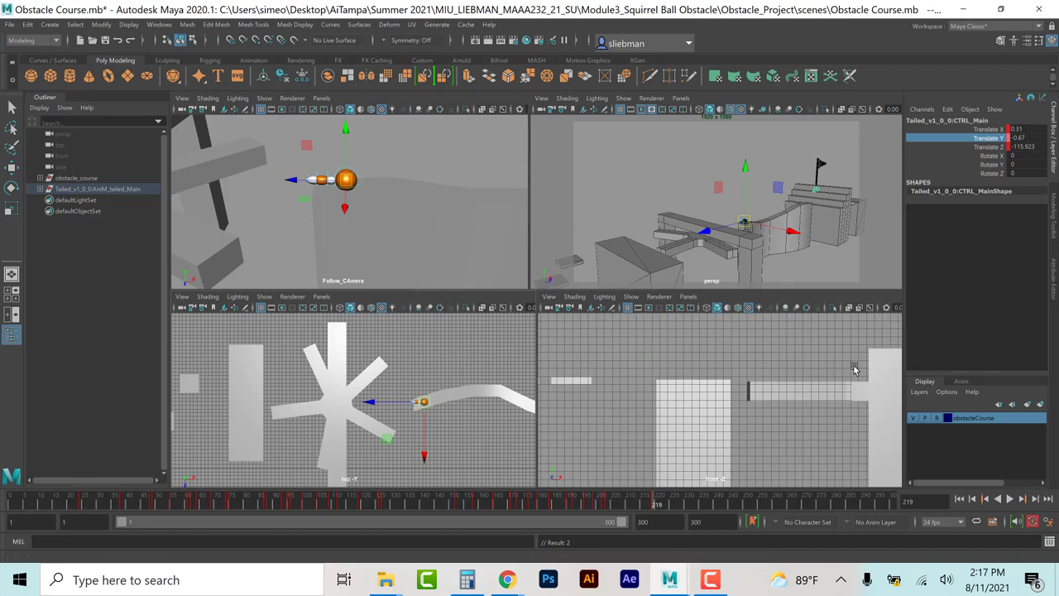
pyautogui.press('f')
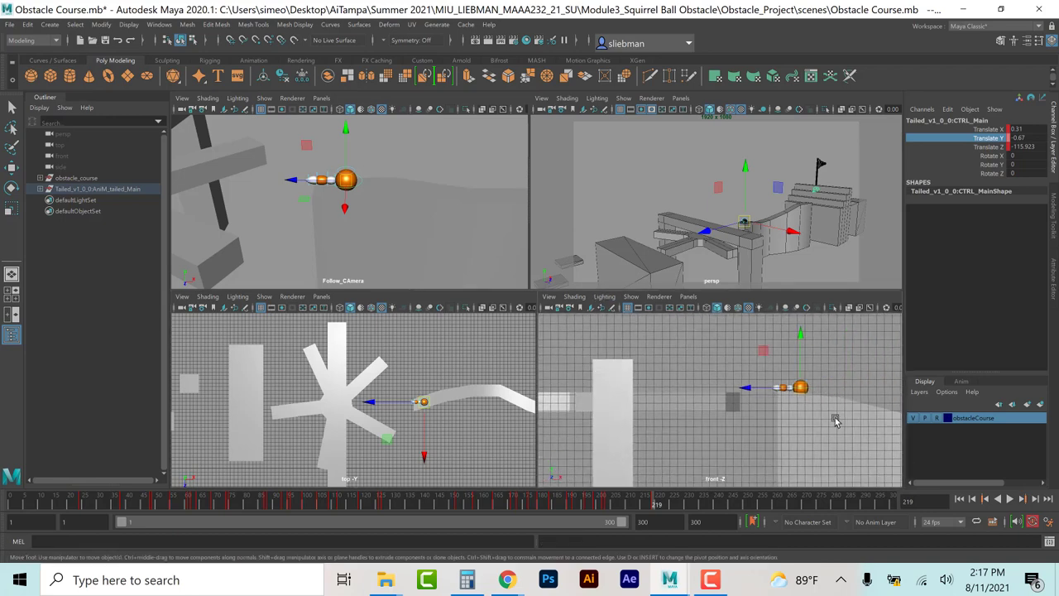
pyautogui.keyDown('alt'); pyautogui.moveTo(835, 422); pyautogui.dragTo(737, 430, button='middle'); pyautogui.keyUp('alt')
pyautogui.scroll(3, 693, 428)
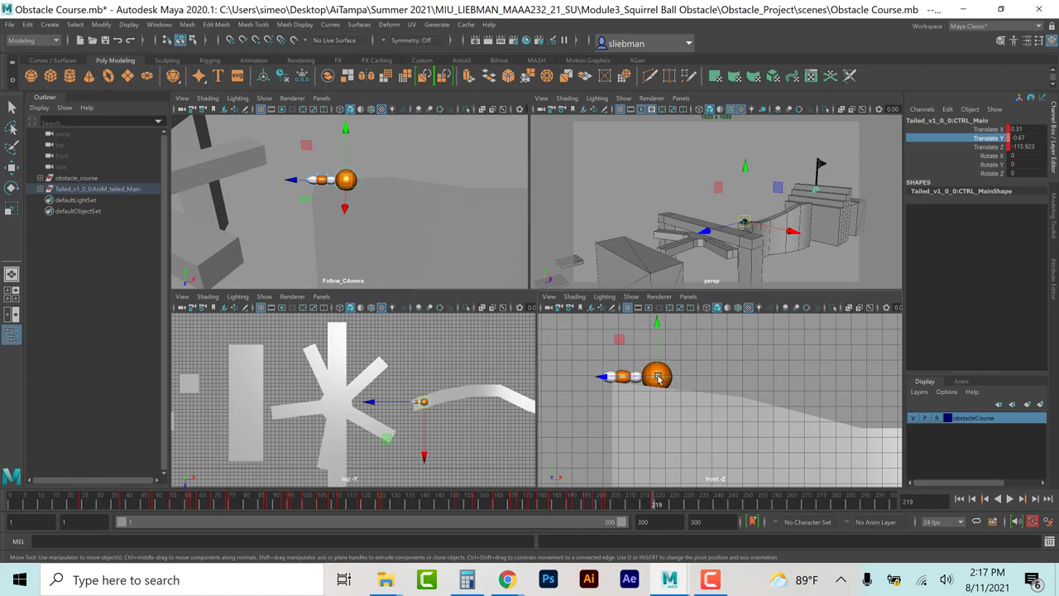
pyautogui.moveTo(658, 378); pyautogui.dragTo(650, 373)
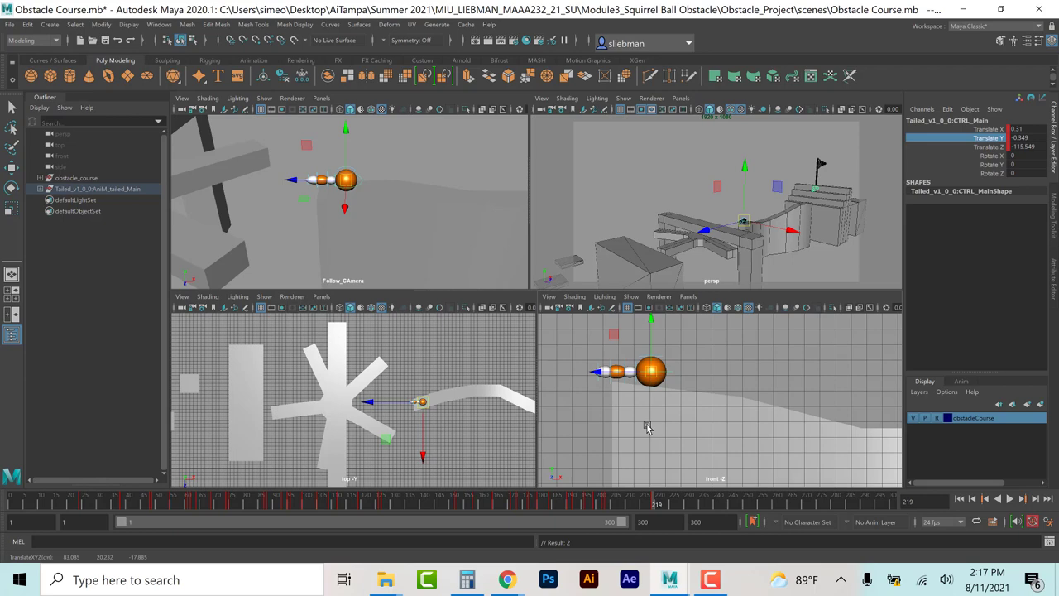
# Step: Lift the ball at frame 210 and move it along the path at frame 238 (Z 125.52)
pyautogui.moveTo(646, 508); pyautogui.dragTo(627, 506)
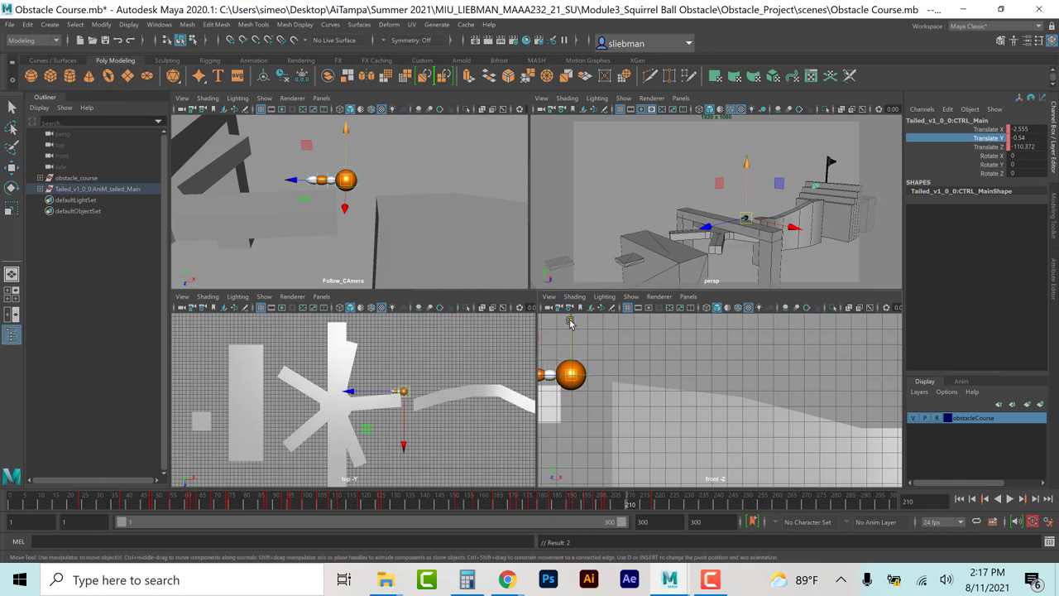
pyautogui.moveTo(570, 324); pyautogui.dragTo(581, 213)
pyautogui.moveTo(626, 506); pyautogui.dragTo(653, 519)
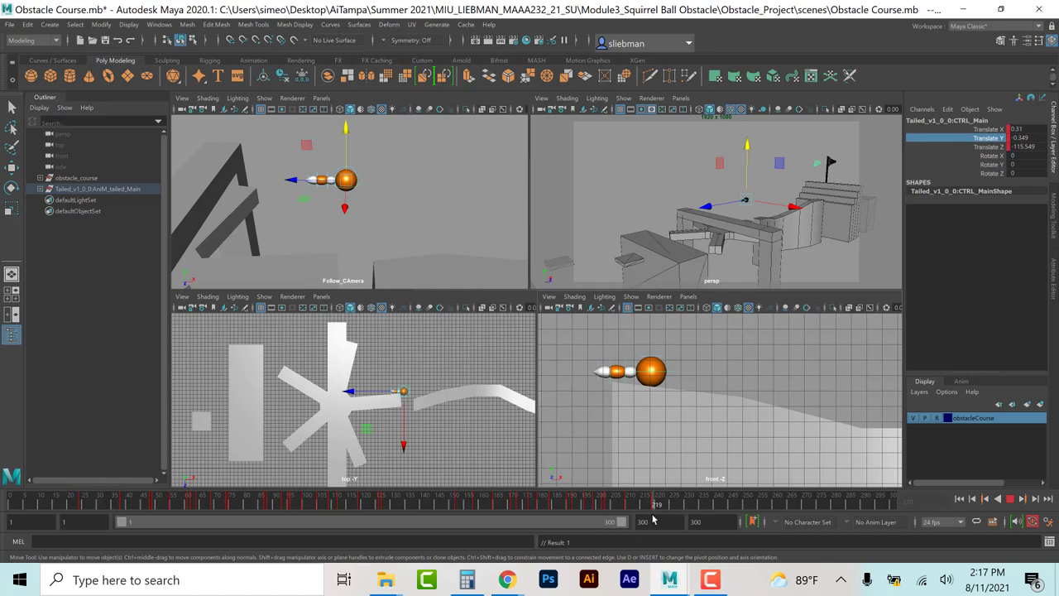
pyautogui.moveTo(656, 519); pyautogui.dragTo(712, 501)
pyautogui.moveTo(652, 374); pyautogui.dragTo(805, 397)
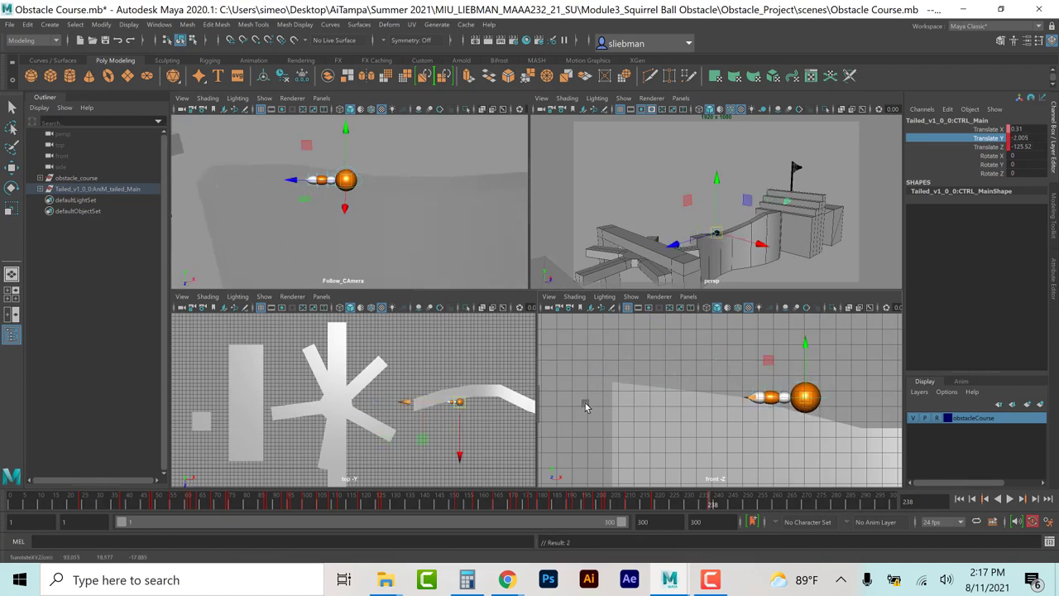
pyautogui.moveTo(461, 457); pyautogui.dragTo(461, 449)
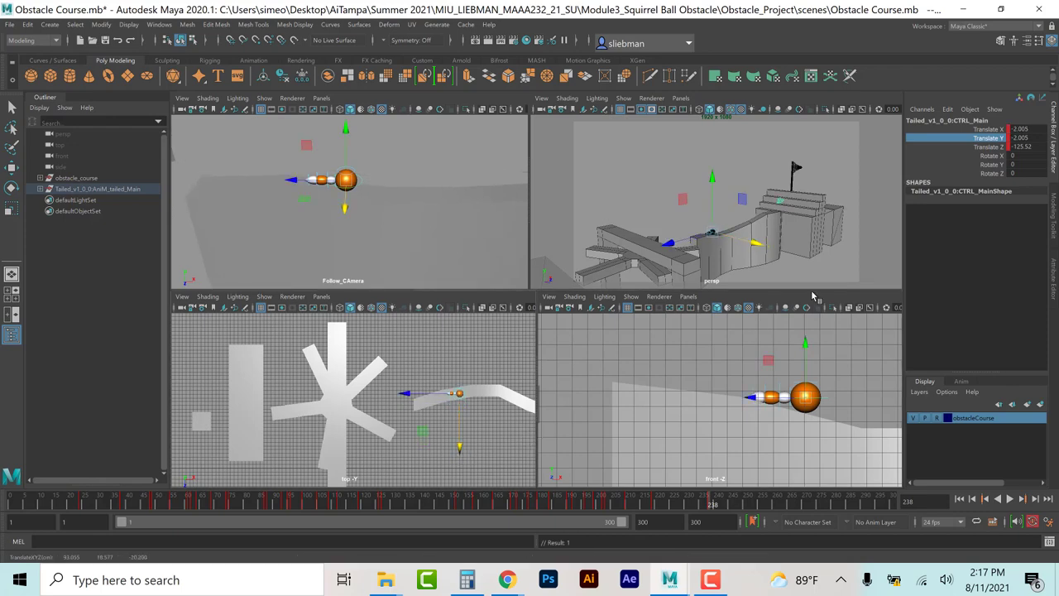
# Step: Copy the frame-238 key and paste it at frame 239
pyautogui.rightClick(709, 508)
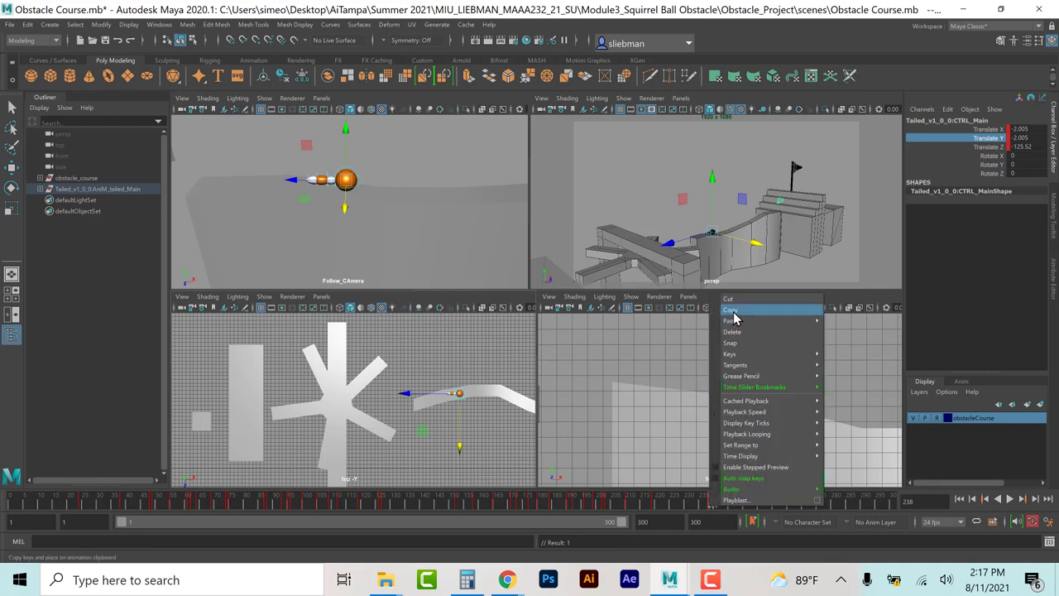
pyautogui.click(734, 315)
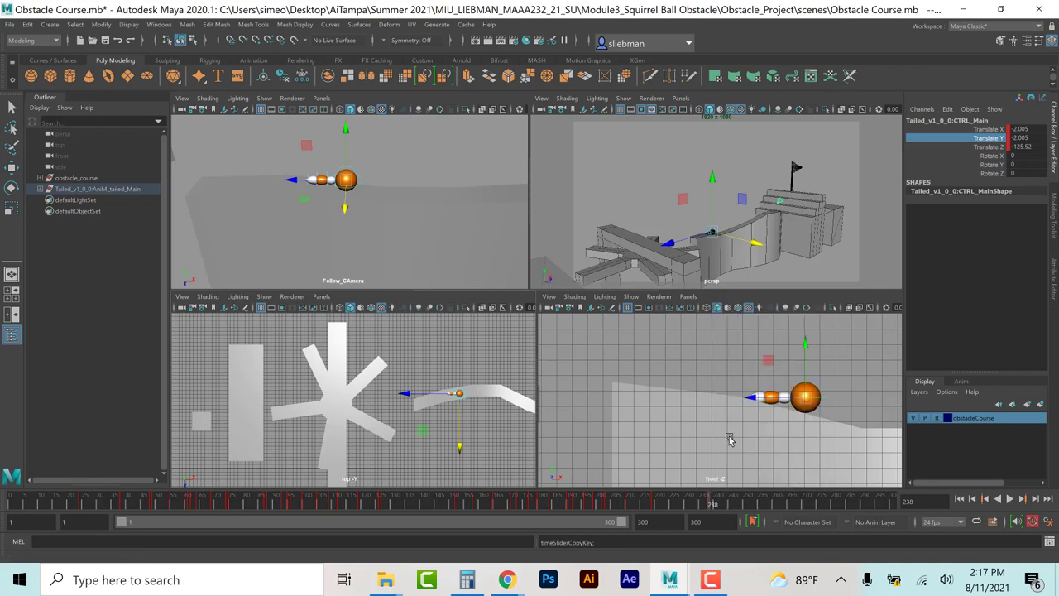
pyautogui.click(1035, 499)
pyautogui.rightClick(714, 508)
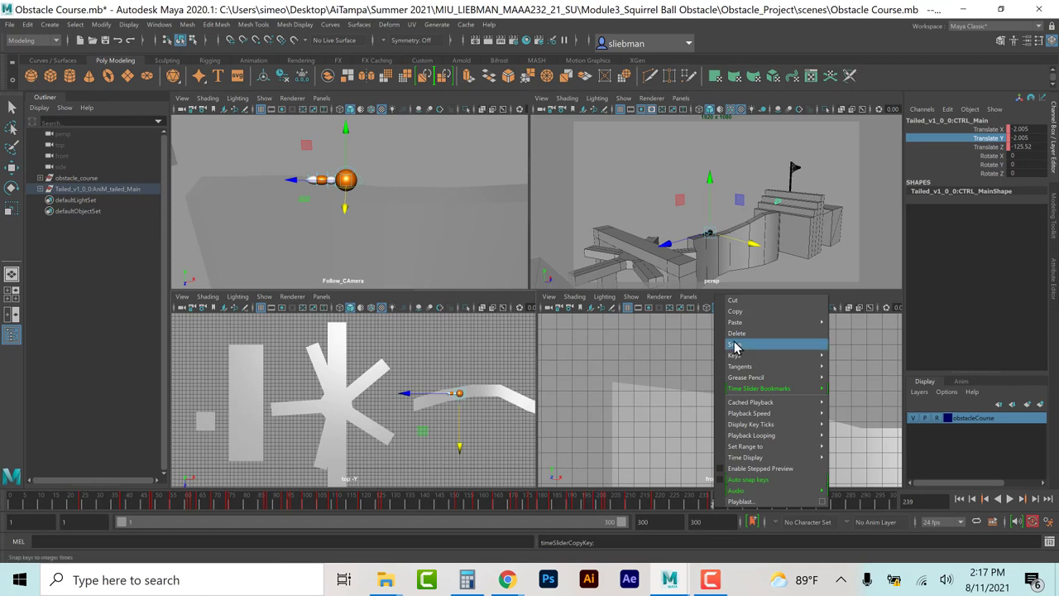
pyautogui.moveTo(741, 325)
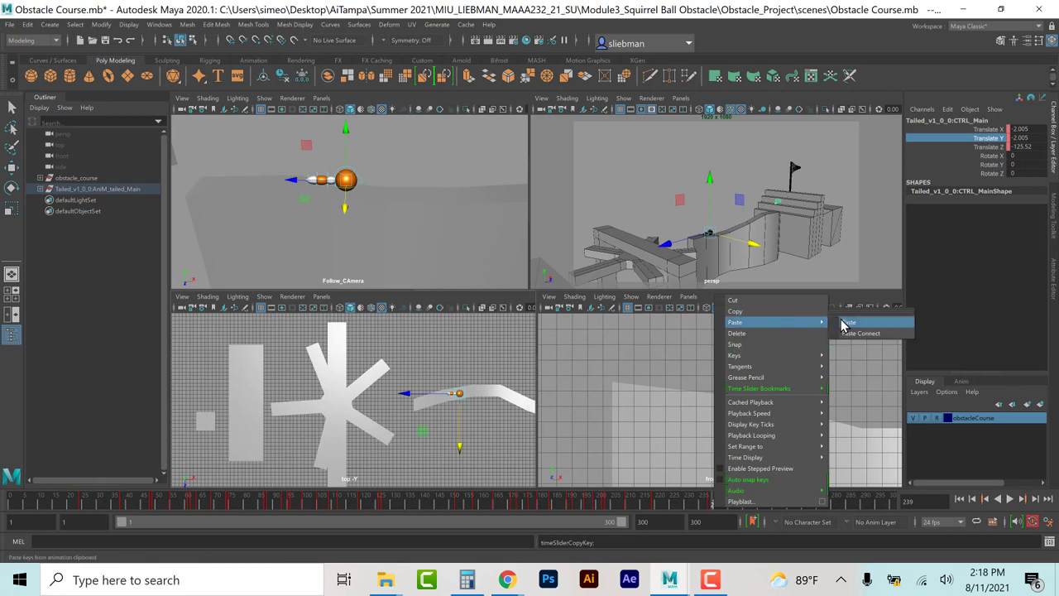
pyautogui.click(848, 322)
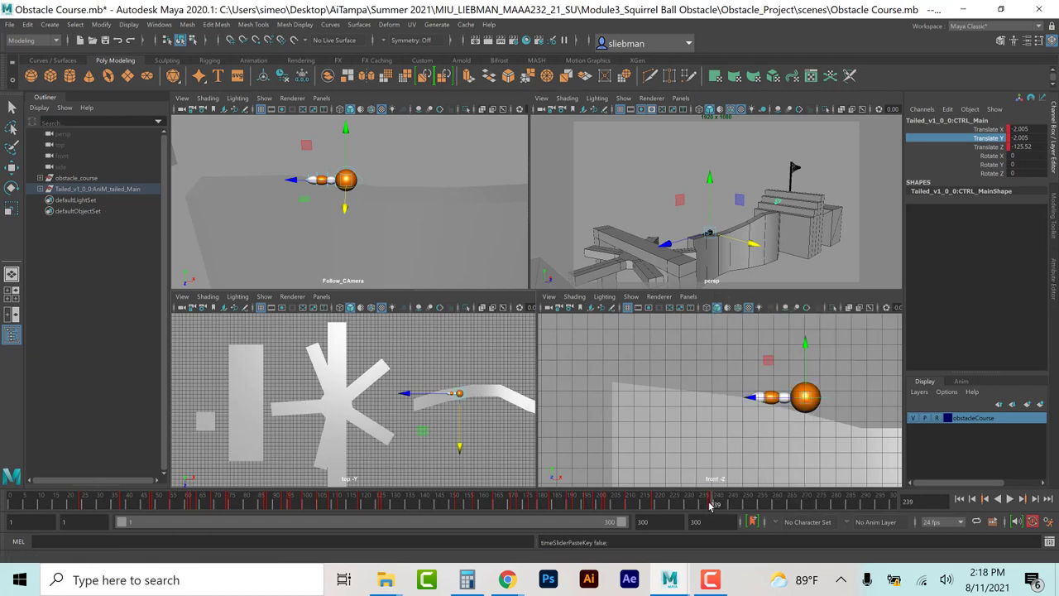
# Step: Raise the ball higher above the path at frame 228 and key it
pyautogui.moveTo(710, 506); pyautogui.dragTo(682, 503)
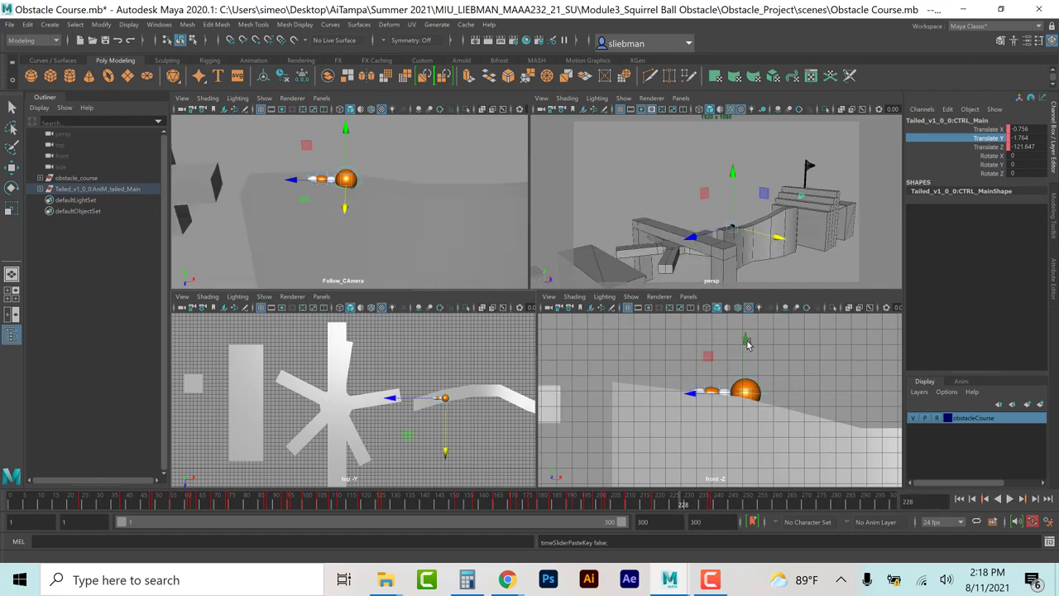
pyautogui.moveTo(745, 394); pyautogui.dragTo(722, 285)
pyautogui.press('s')
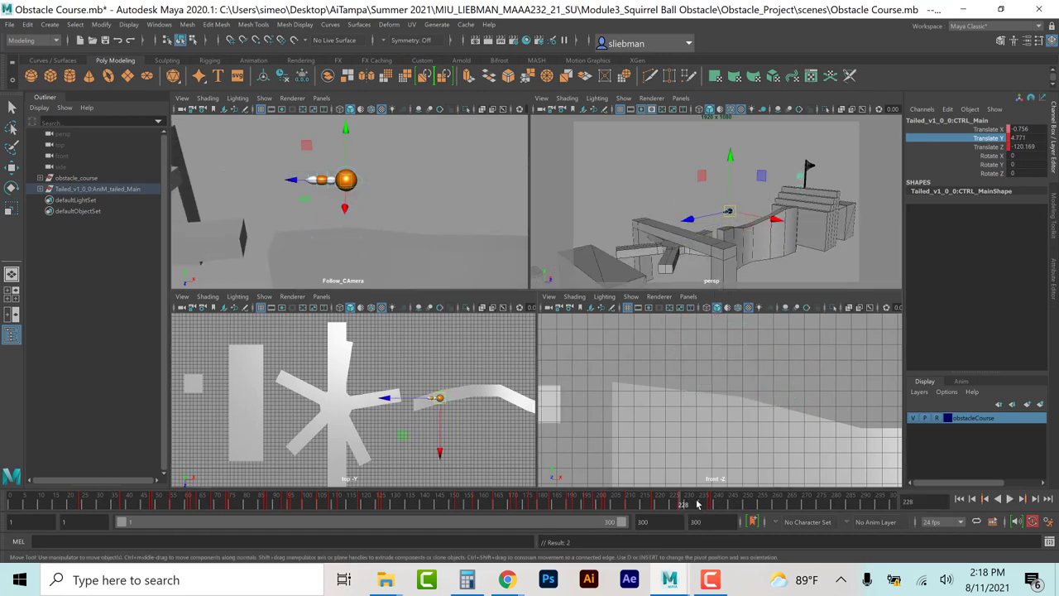
# Step: Copy the frame-219 key and paste it at frame 220
pyautogui.moveTo(683, 504); pyautogui.dragTo(654, 510)
pyautogui.rightClick(653, 509)
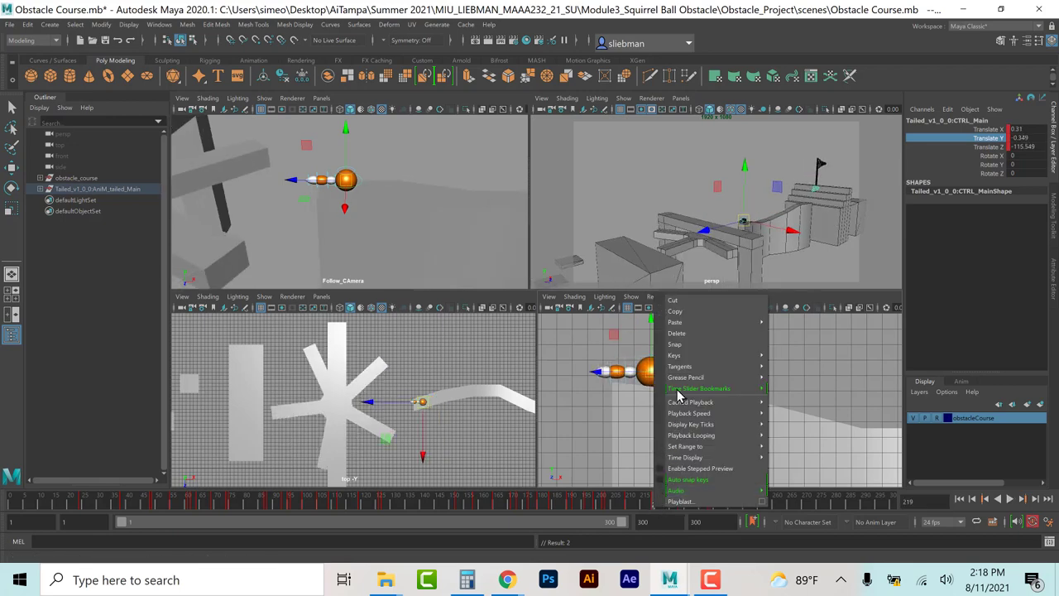
pyautogui.click(689, 314)
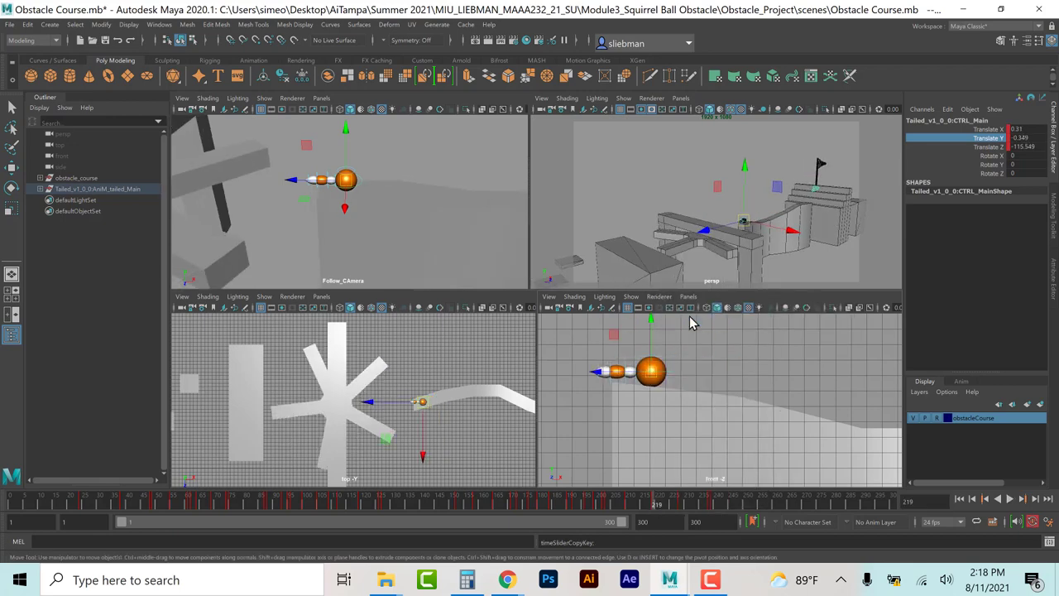
pyautogui.click(654, 508)
pyautogui.rightClick(655, 507)
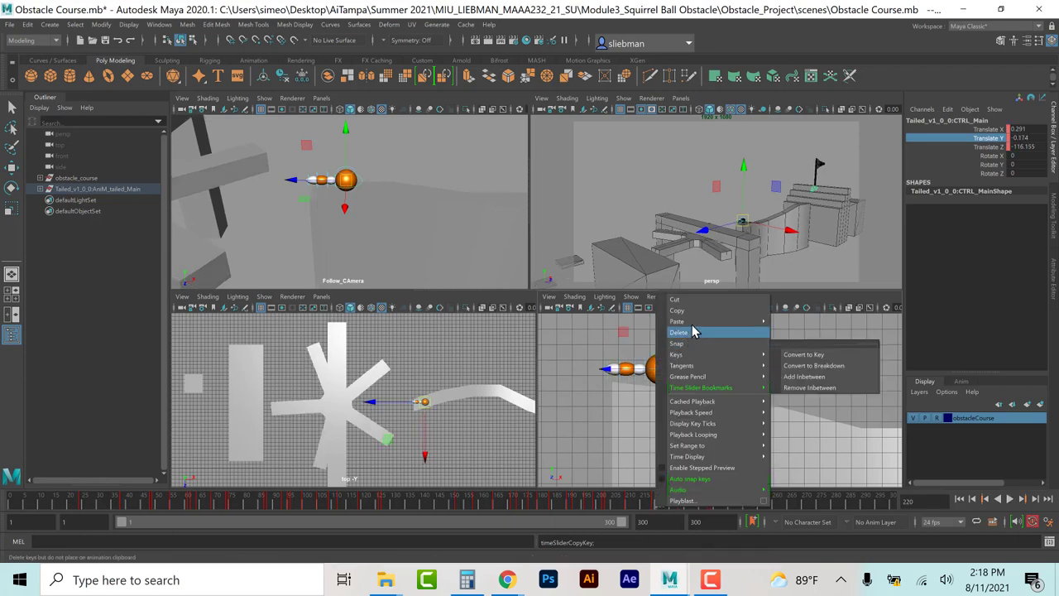
pyautogui.moveTo(756, 320)
pyautogui.click(788, 332)
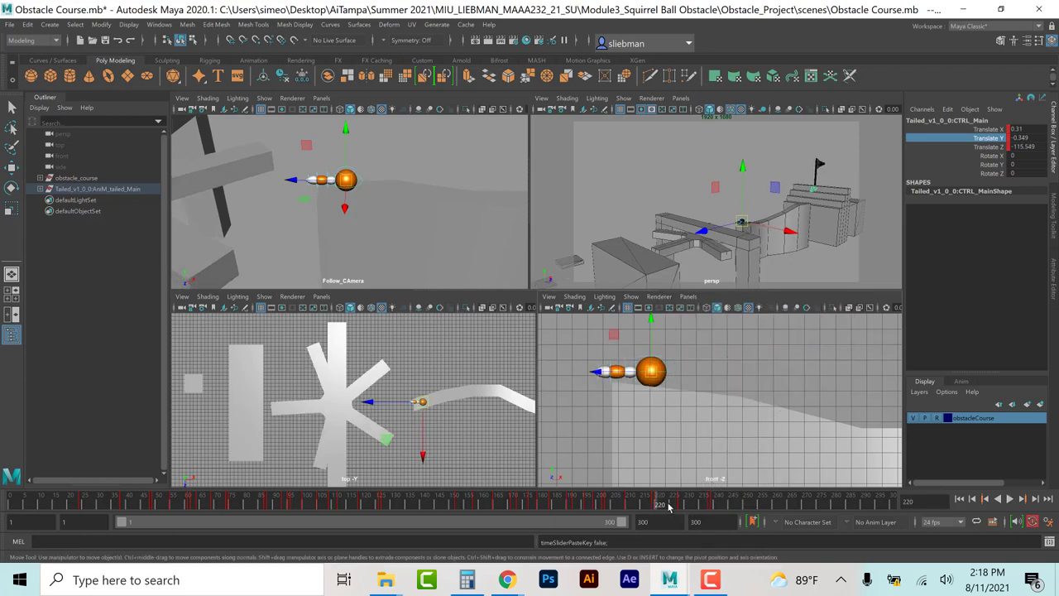
# Step: Move the ball further along the curved path at a later frame, keeping it on the path
pyautogui.moveTo(669, 506); pyautogui.dragTo(786, 509)
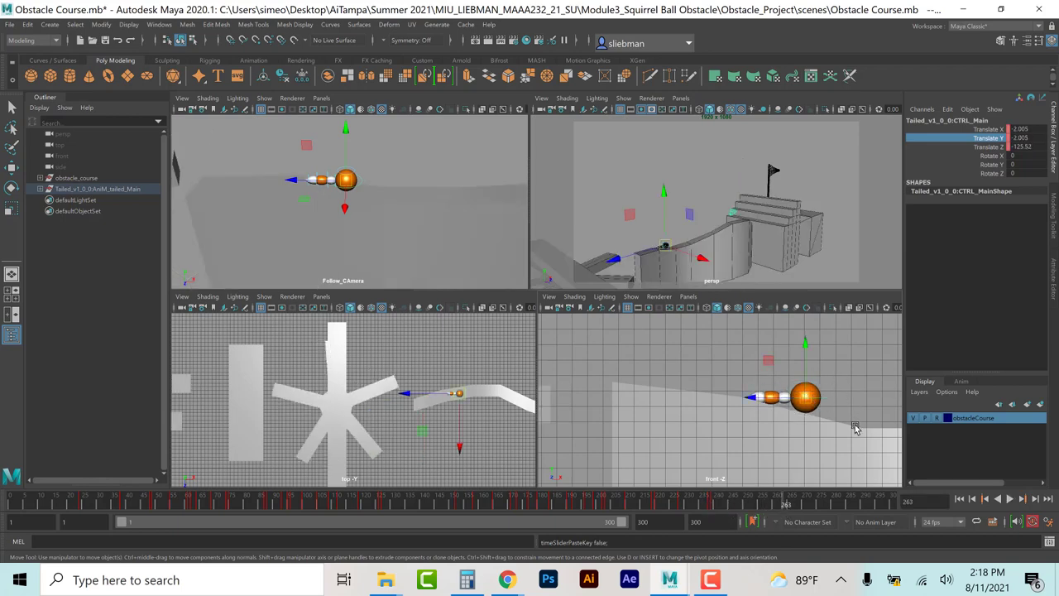
pyautogui.keyDown('alt'); pyautogui.moveTo(856, 429); pyautogui.dragTo(633, 408, button='middle'); pyautogui.keyUp('alt')
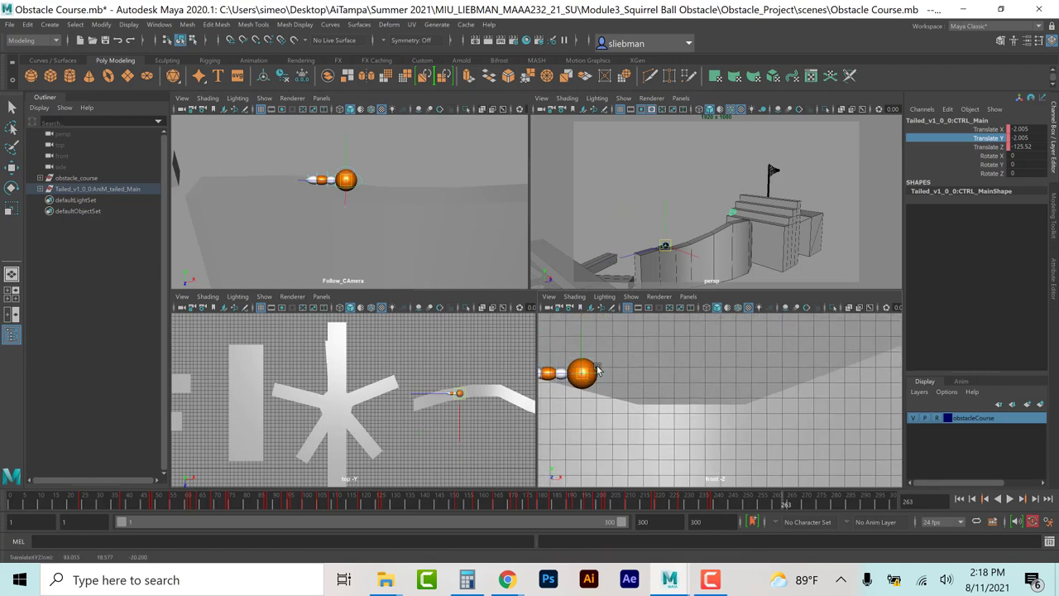
pyautogui.moveTo(599, 370); pyautogui.dragTo(855, 349)
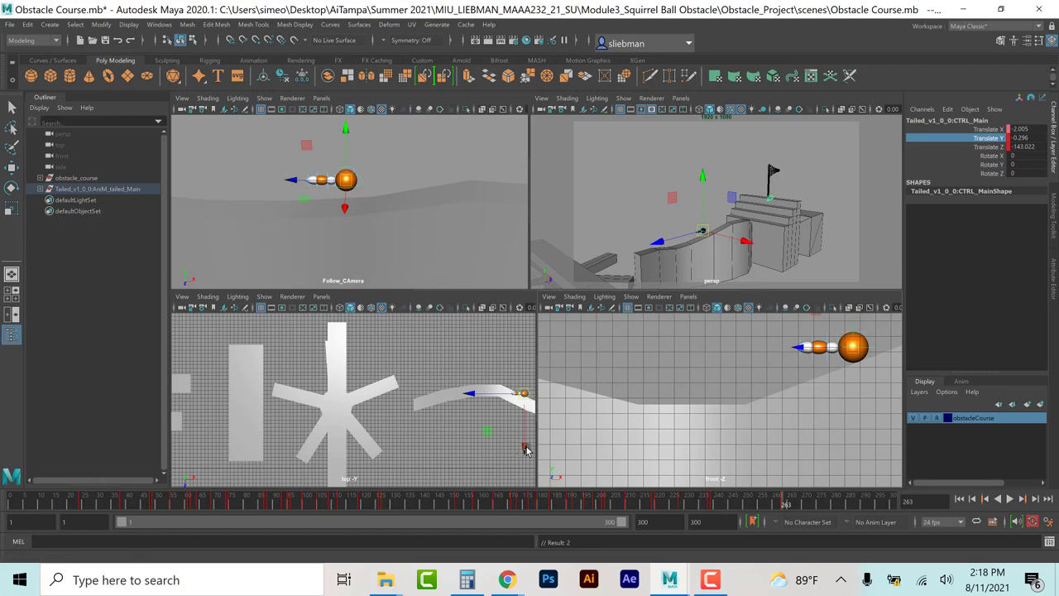
pyautogui.moveTo(525, 449)
pyautogui.mouseDown()
pyautogui.moveTo(525, 461)
pyautogui.moveTo(531, 453)
pyautogui.mouseUp()
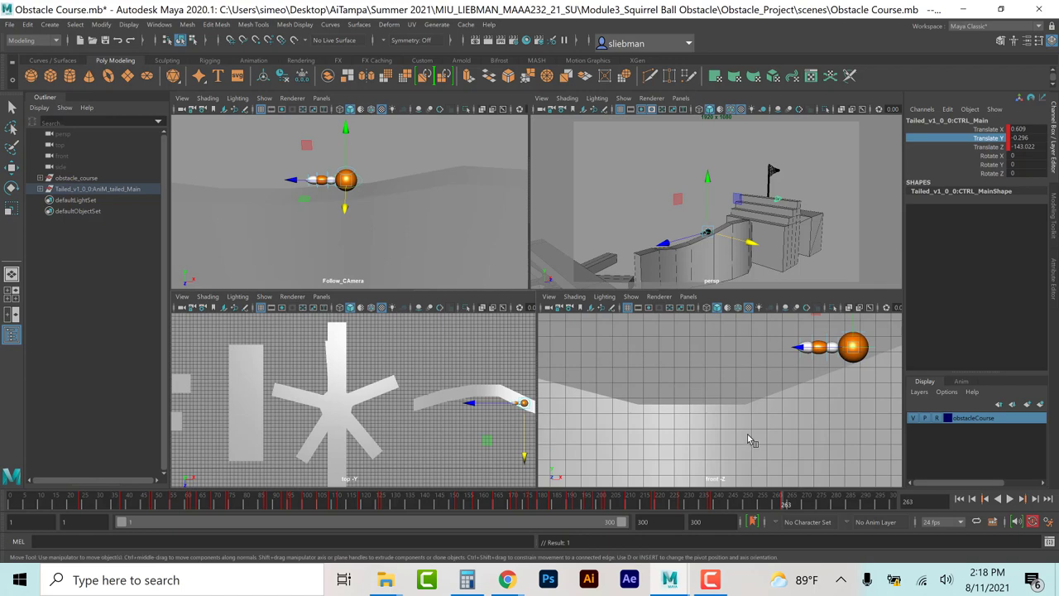
# Step: Copy the frame-263 pose and paste it as a key at frame 261 (Z 143.022)
pyautogui.rightClick(784, 504)
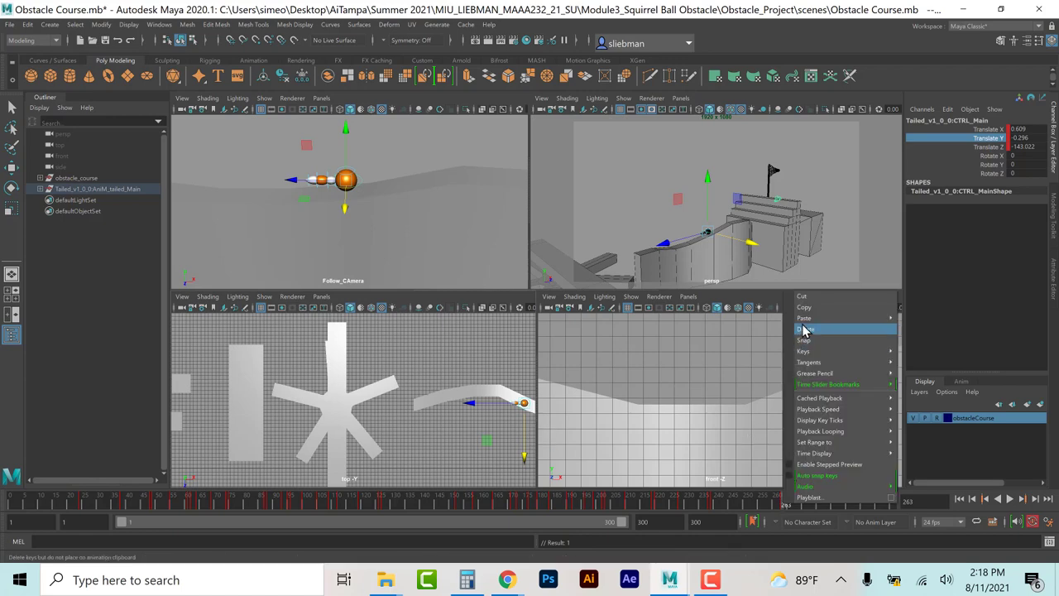
pyautogui.click(799, 305)
pyautogui.hotkey('alt', 'v')
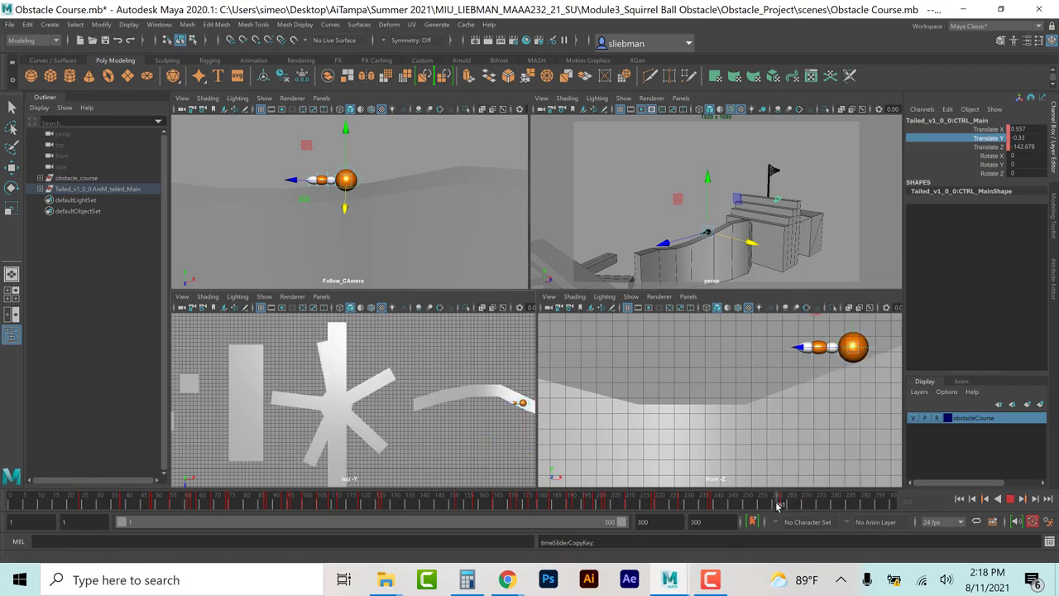
pyautogui.rightClick(777, 505)
pyautogui.moveTo(829, 322)
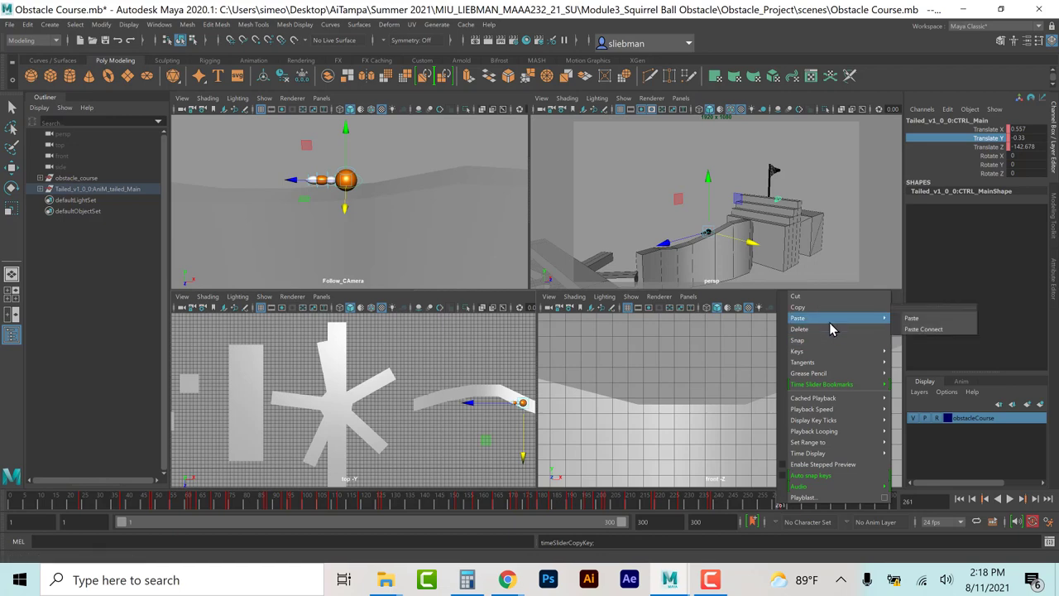
pyautogui.click(912, 320)
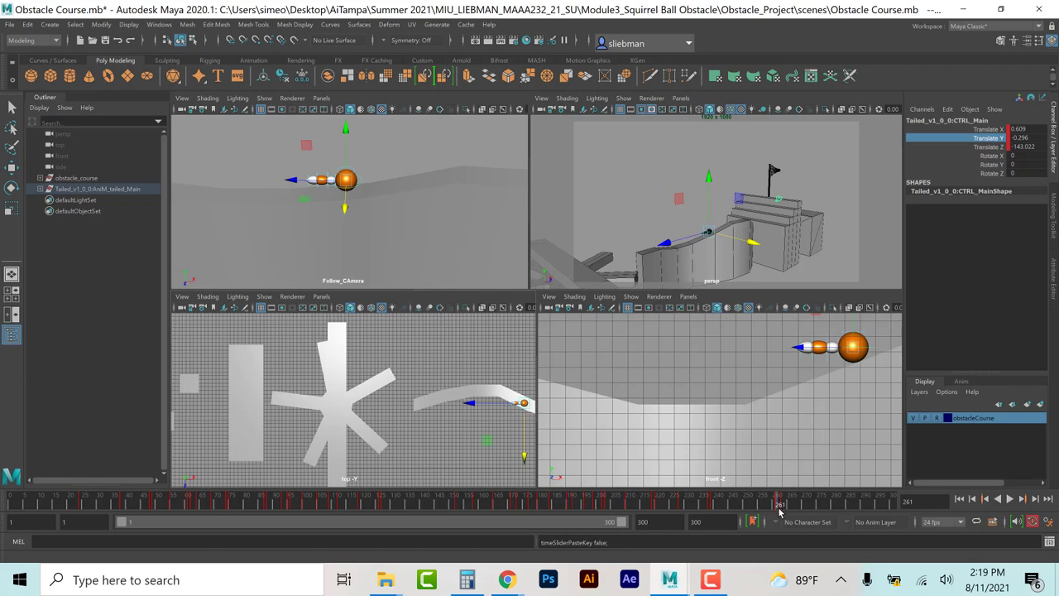
# Step: Pose the ball on top of the curved ramp near frame 279 (Z 159.169)
pyautogui.moveTo(778, 511); pyautogui.dragTo(833, 506)
pyautogui.keyDown('alt'); pyautogui.moveTo(867, 370); pyautogui.dragTo(696, 410, button='middle'); pyautogui.keyUp('alt')
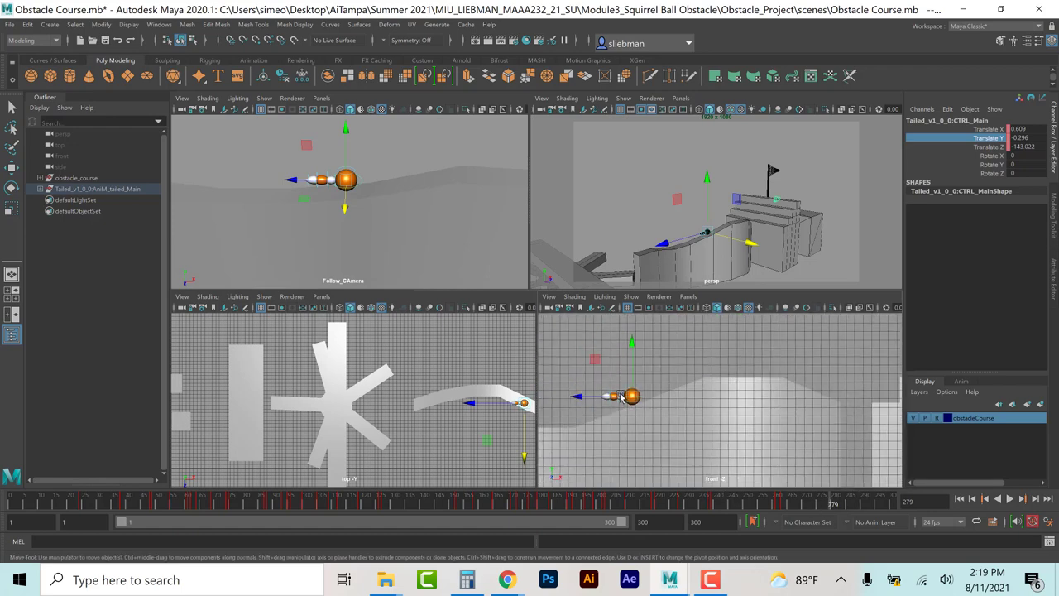
pyautogui.moveTo(622, 397); pyautogui.dragTo(766, 370)
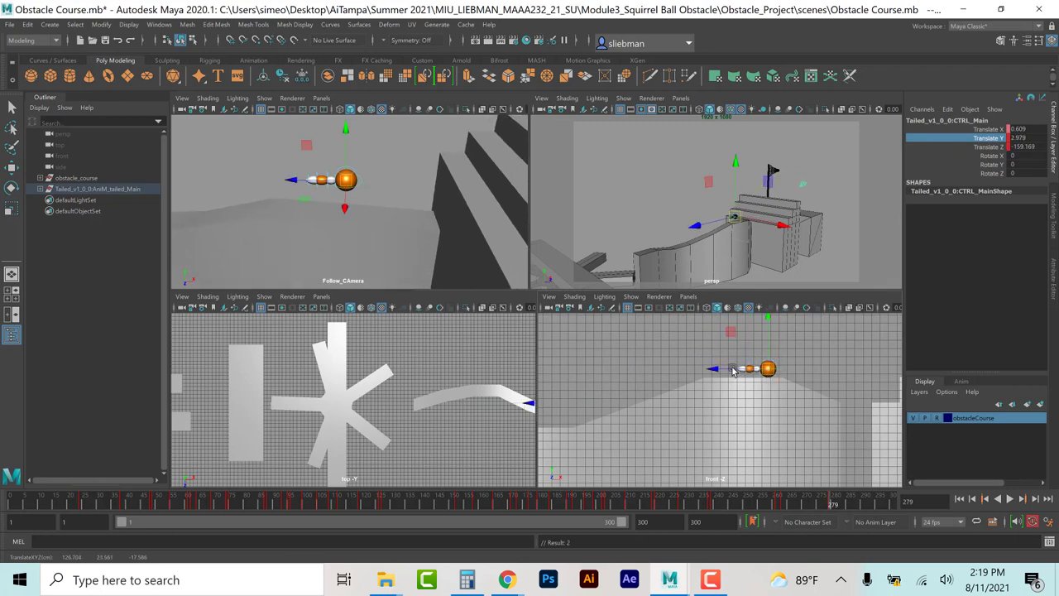
pyautogui.scroll(3, 472, 420)
pyautogui.keyDown('alt'); pyautogui.moveTo(472, 420); pyautogui.dragTo(350, 402, button='middle'); pyautogui.keyUp('alt')
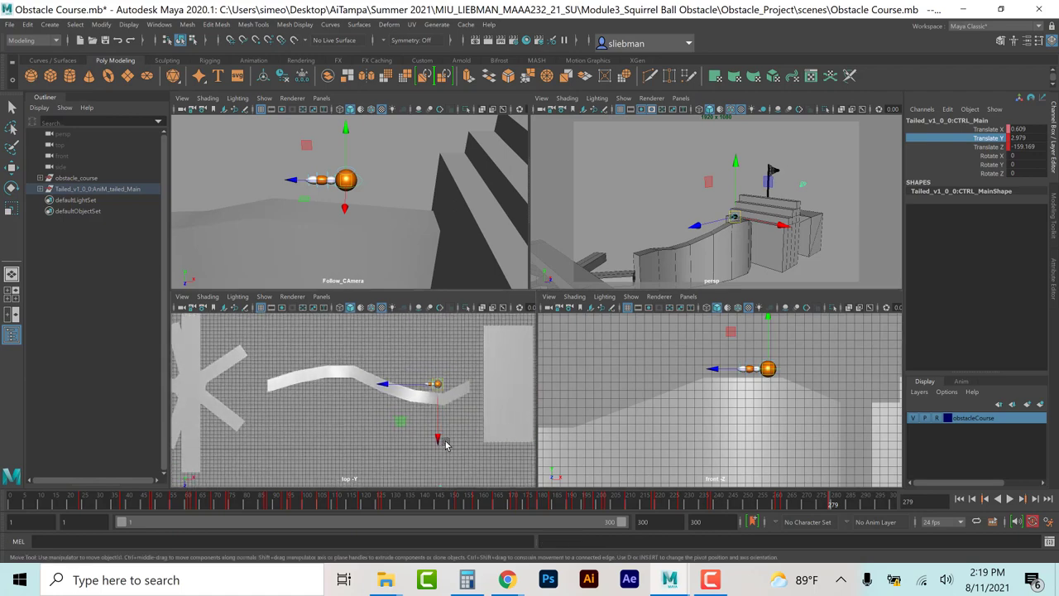
pyautogui.moveTo(439, 441); pyautogui.dragTo(441, 458)
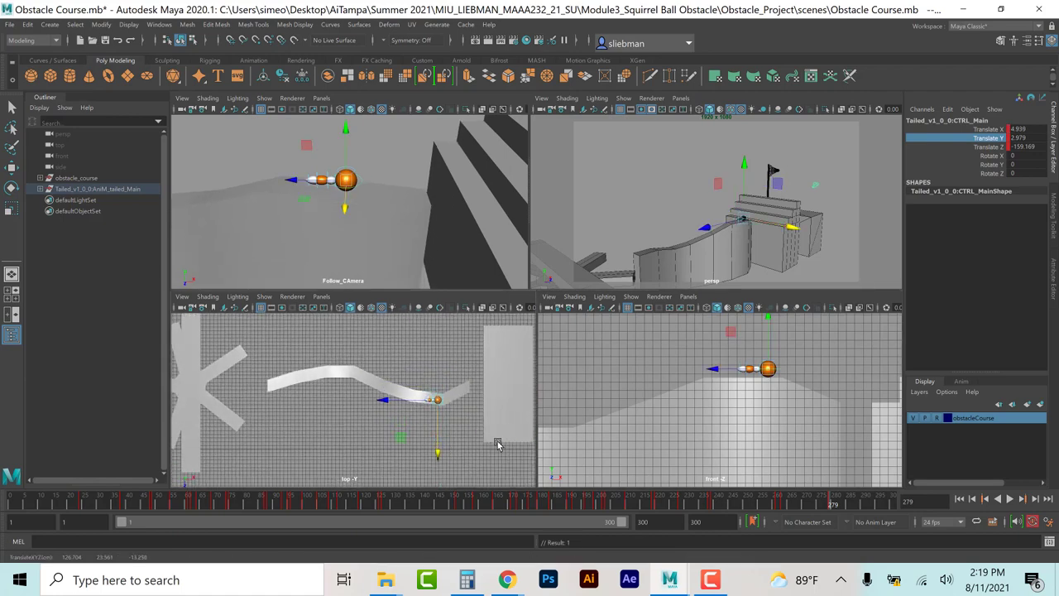
# Step: Copy the frame-279 key and paste it at frame 277
pyautogui.rightClick(830, 508)
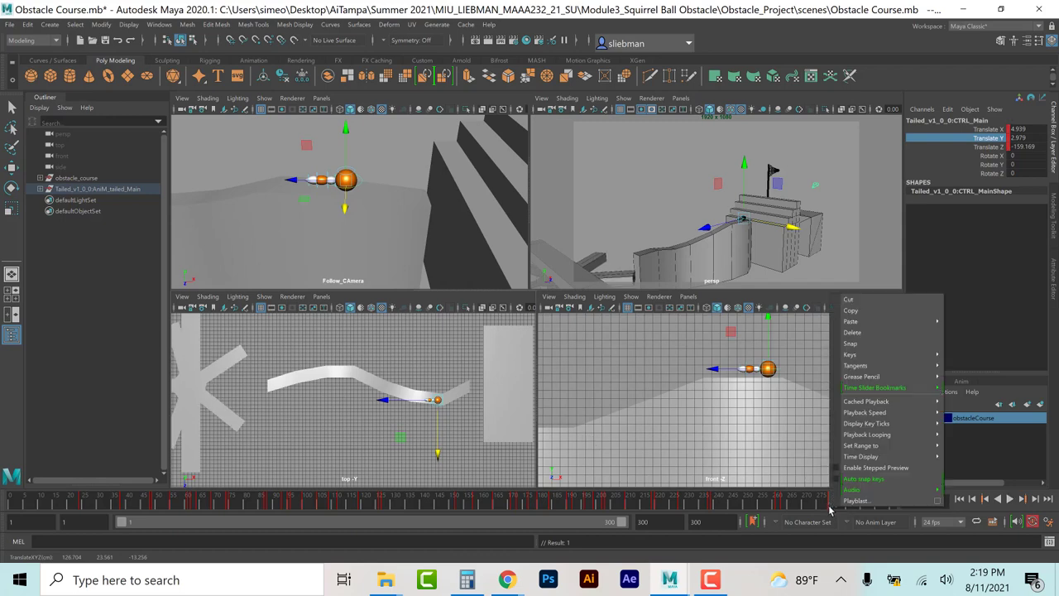
pyautogui.click(849, 310)
pyautogui.moveTo(819, 508); pyautogui.dragTo(825, 505)
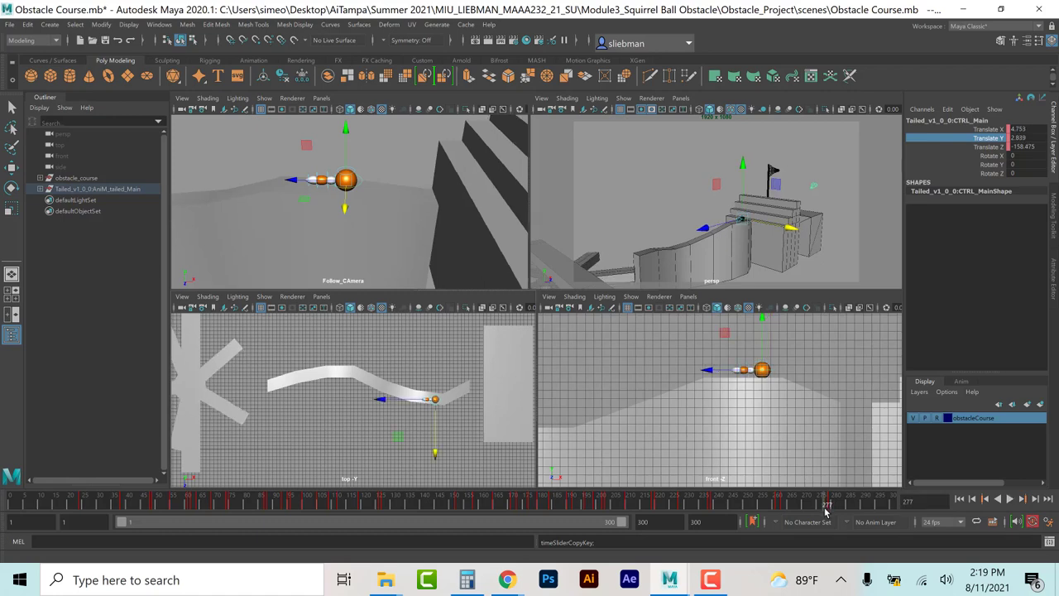
pyautogui.rightClick(825, 505)
pyautogui.moveTo(845, 329)
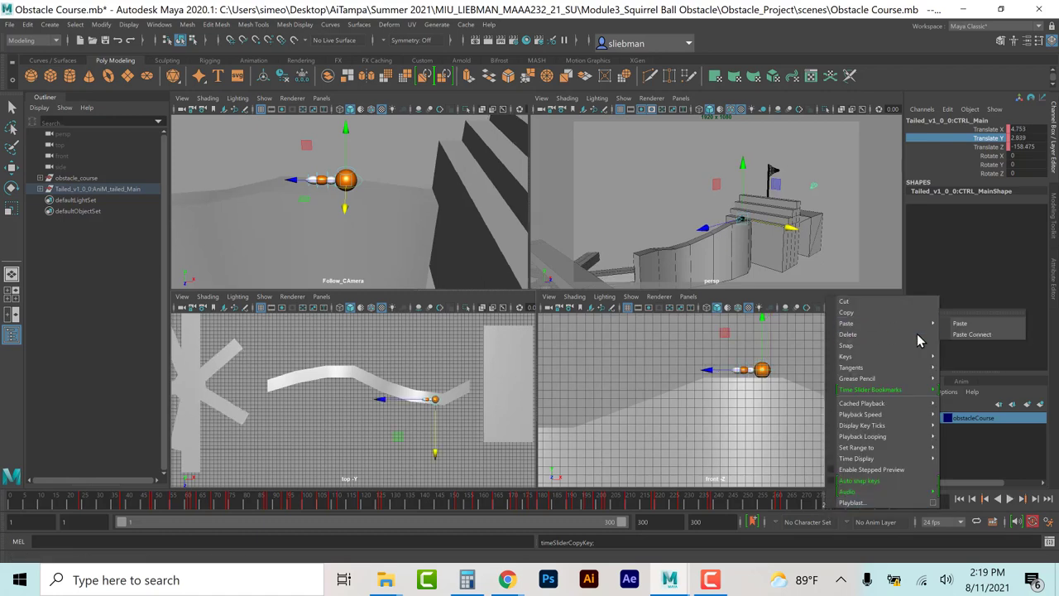
pyautogui.click(966, 329)
pyautogui.moveTo(826, 506); pyautogui.dragTo(878, 504)
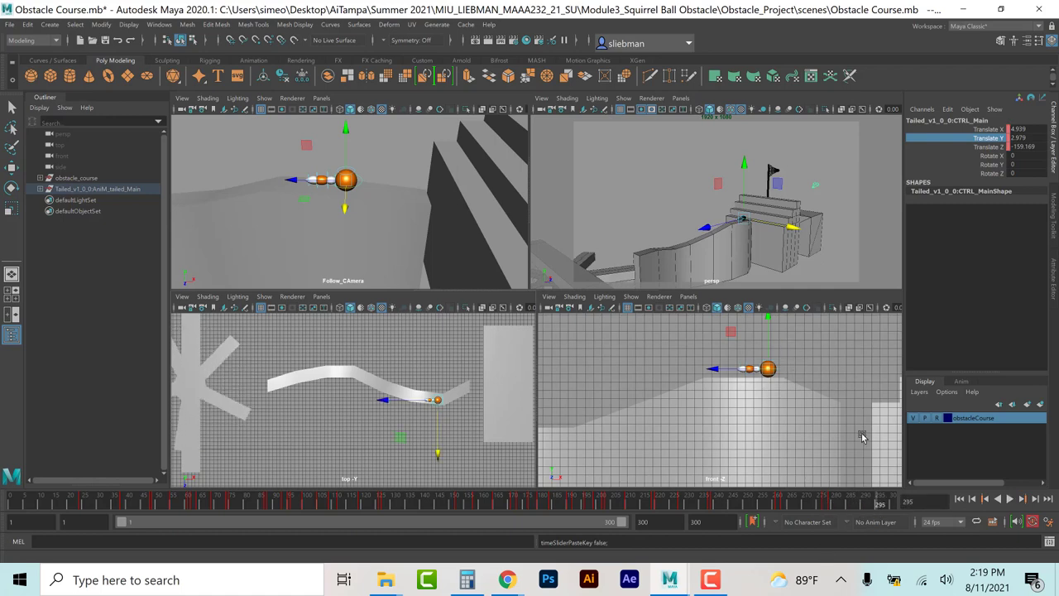
# Step: Set the ball down beside the flag on the top platform at frame 295 (Z 202.861)
pyautogui.keyDown('alt'); pyautogui.moveTo(860, 437); pyautogui.dragTo(691, 458, button='middle'); pyautogui.keyUp('alt')
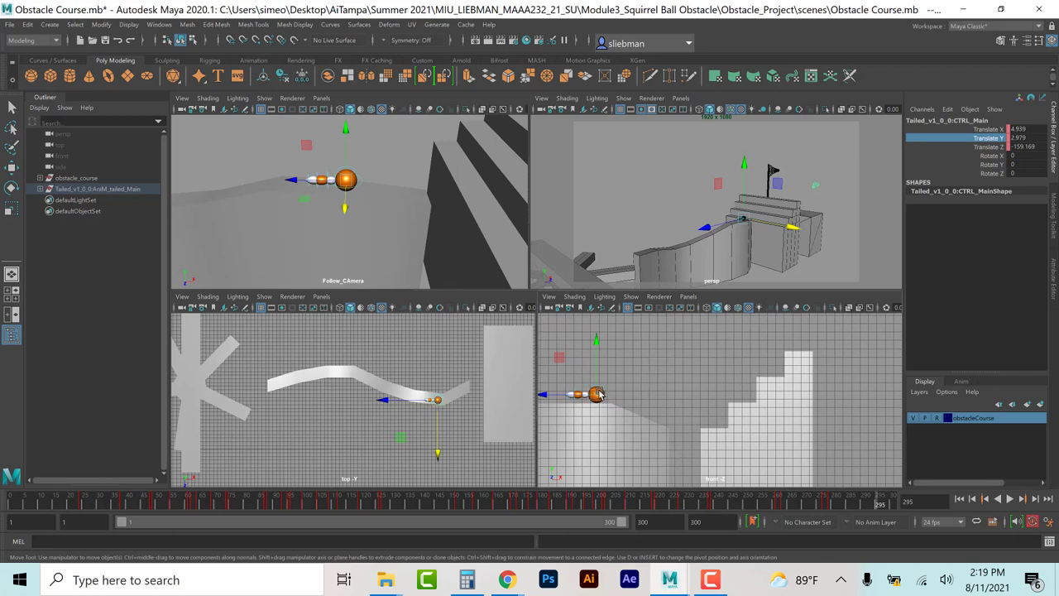
pyautogui.moveTo(596, 395); pyautogui.dragTo(796, 347)
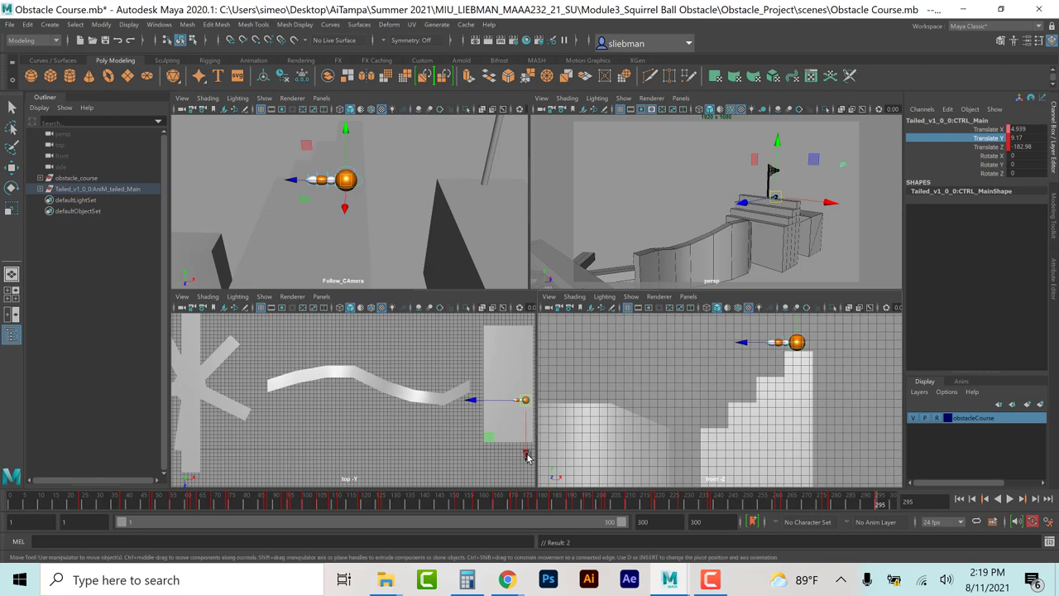
pyautogui.moveTo(526, 456); pyautogui.dragTo(524, 436)
pyautogui.keyDown('alt'); pyautogui.moveTo(445, 430); pyautogui.dragTo(343, 429, button='middle'); pyautogui.keyUp('alt')
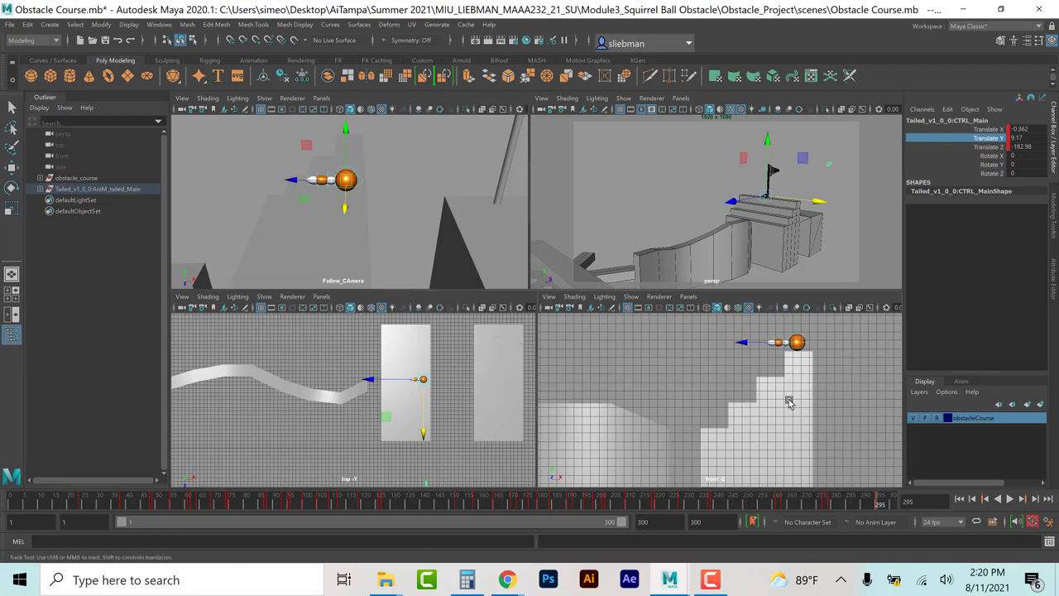
pyautogui.keyDown('alt'); pyautogui.moveTo(825, 395); pyautogui.dragTo(660, 413, button='middle'); pyautogui.keyUp('alt')
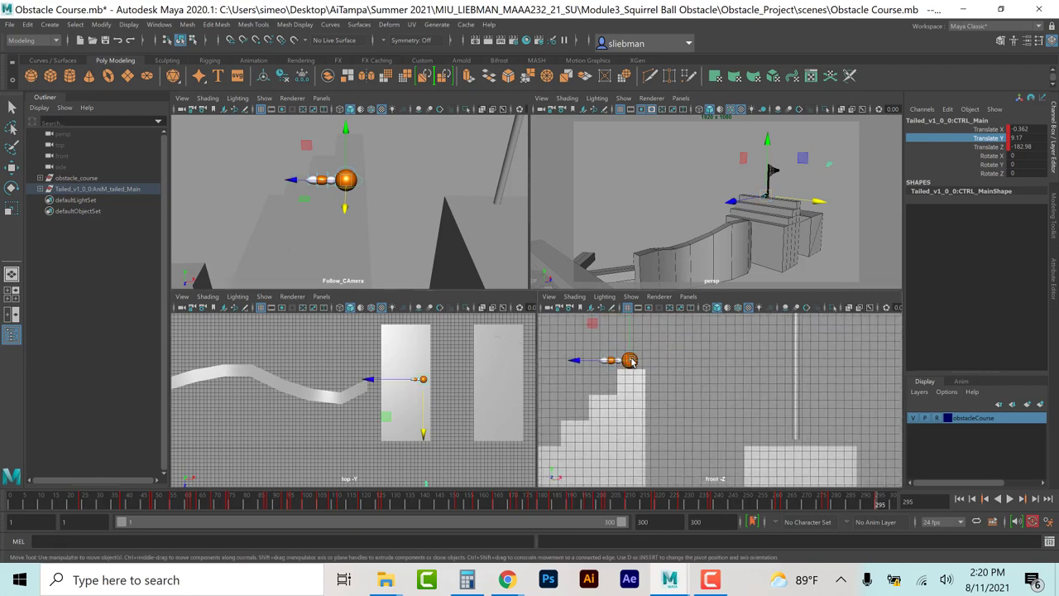
pyautogui.moveTo(635, 364); pyautogui.dragTo(800, 439)
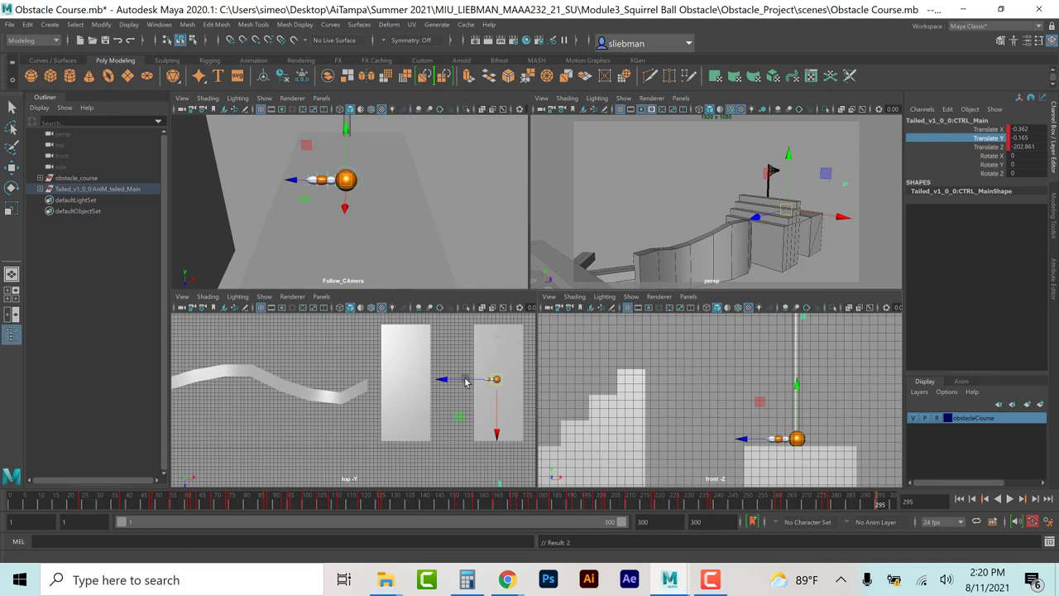
pyautogui.moveTo(497, 437); pyautogui.dragTo(494, 393)
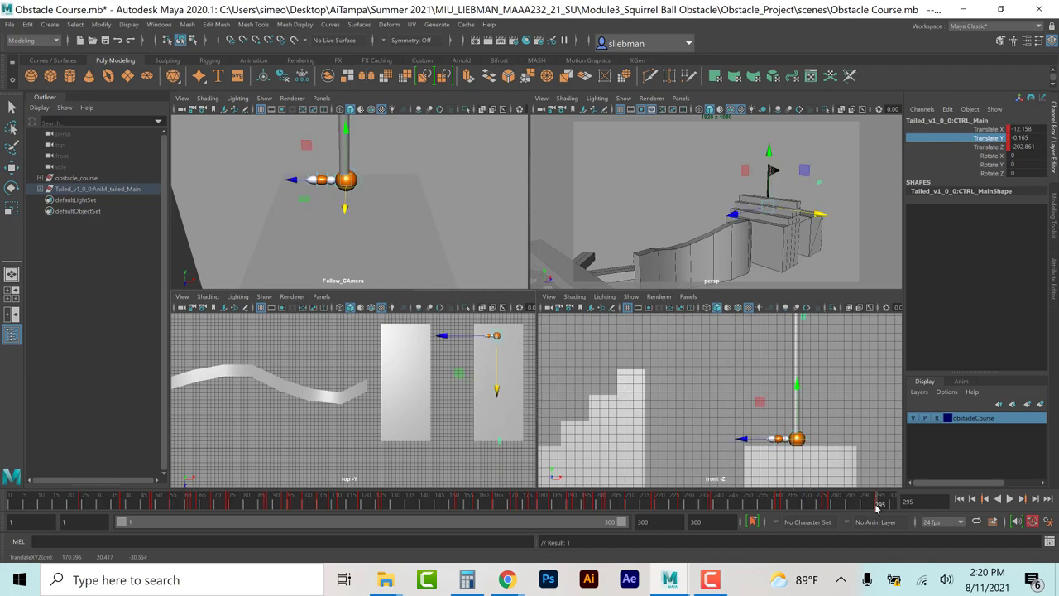
# Step: Raise the ball to Translate Y 22.151 at frame 287 for the jump arc
pyautogui.moveTo(877, 506); pyautogui.dragTo(848, 513)
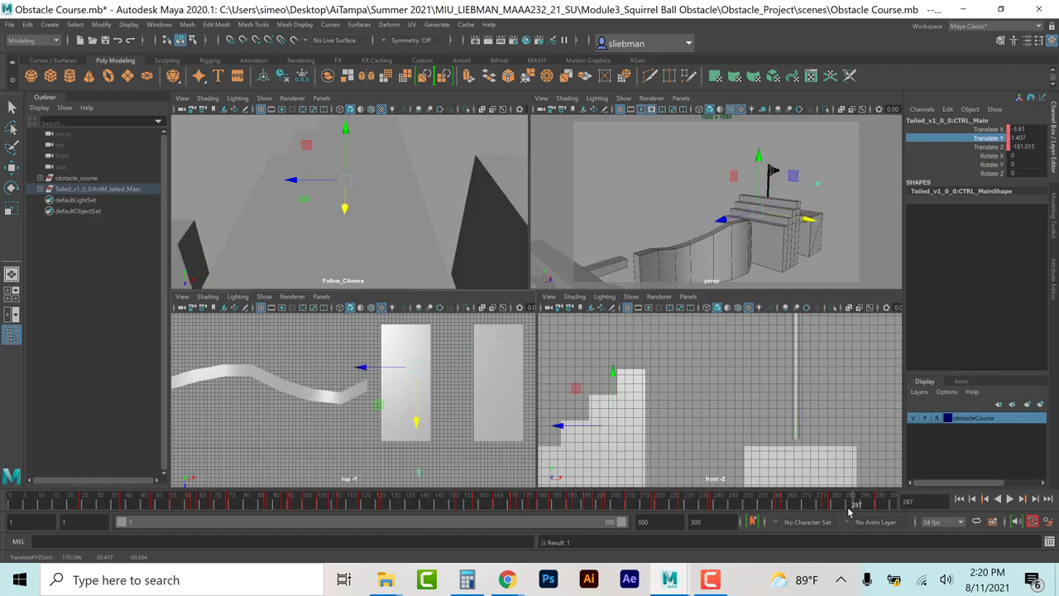
pyautogui.scroll(-4, 666, 368)
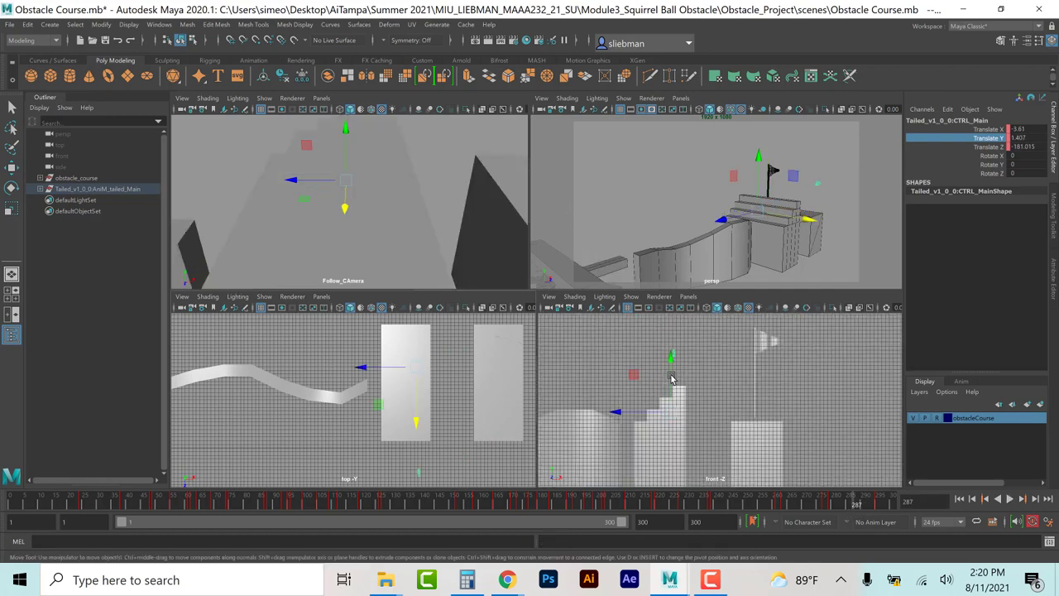
pyautogui.moveTo(673, 414); pyautogui.dragTo(659, 349)
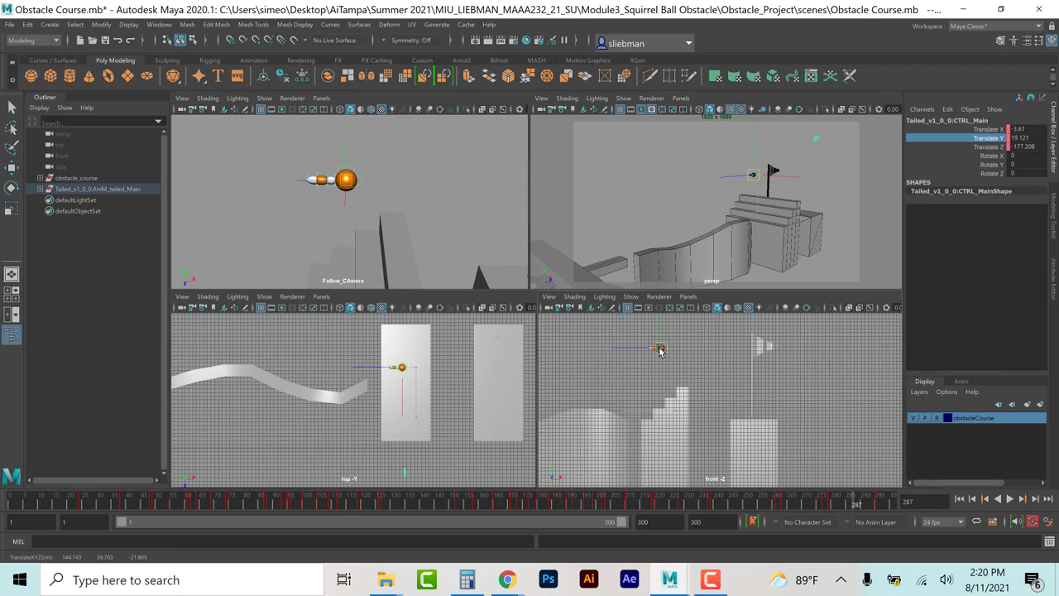
pyautogui.moveTo(660, 348); pyautogui.dragTo(669, 338)
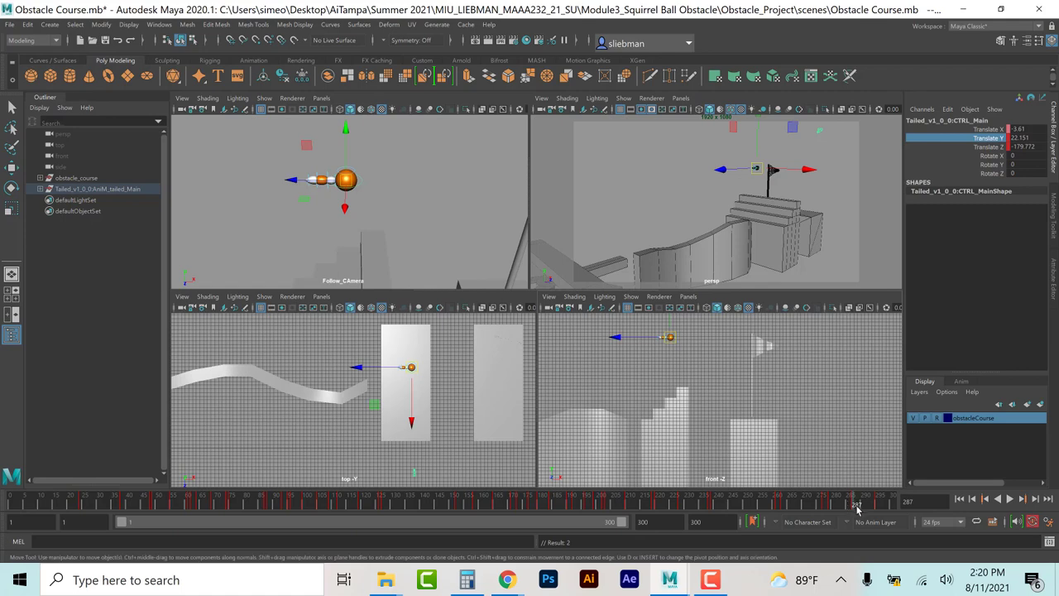
pyautogui.moveTo(855, 501); pyautogui.dragTo(828, 502)
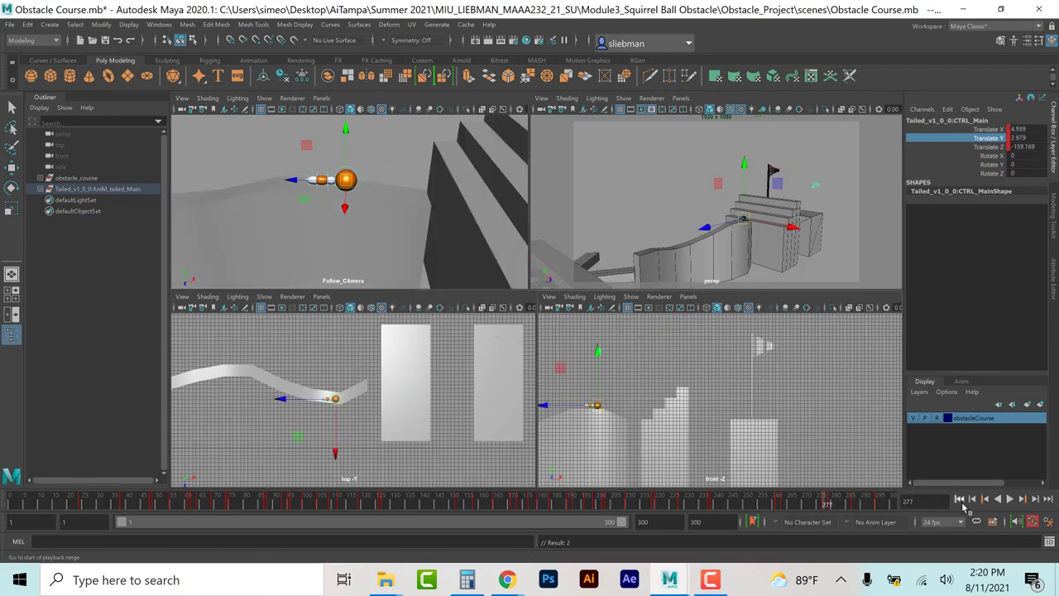
pyautogui.click(958, 498)
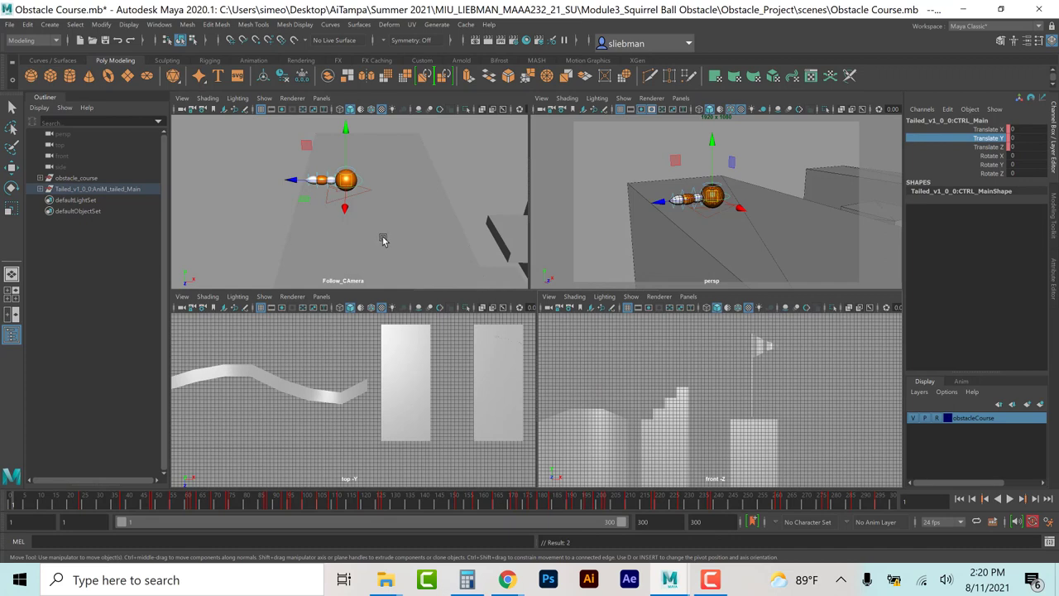
pyautogui.press('space')
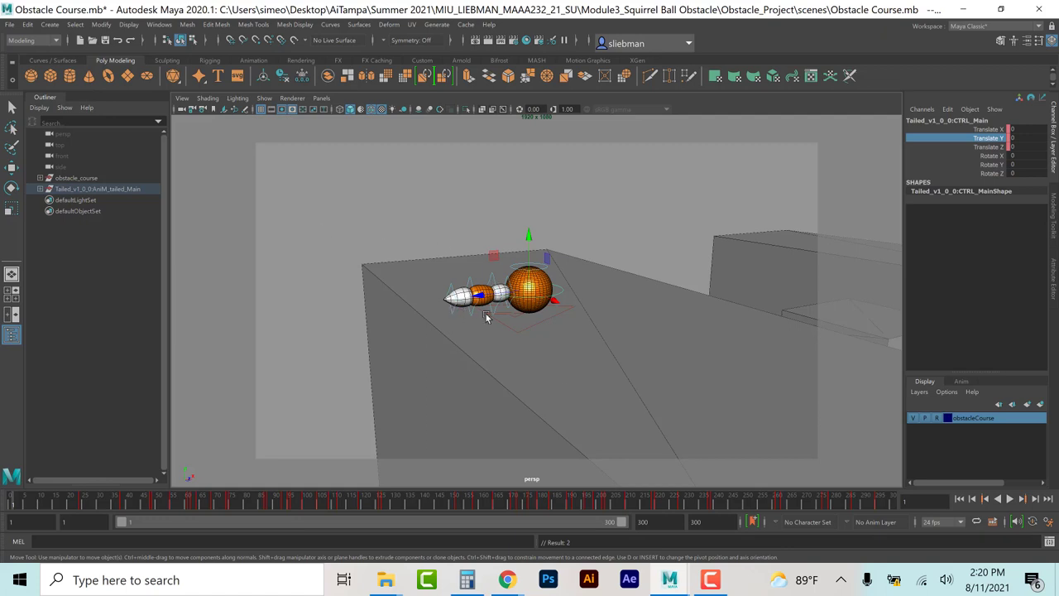
pyautogui.click(1010, 499)
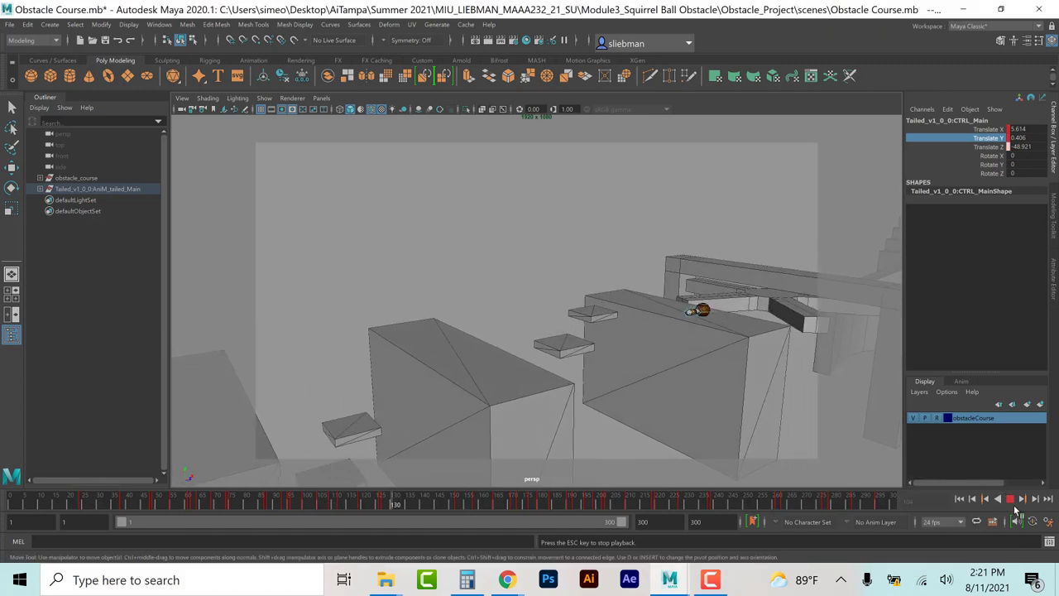
pyautogui.press('Escape')
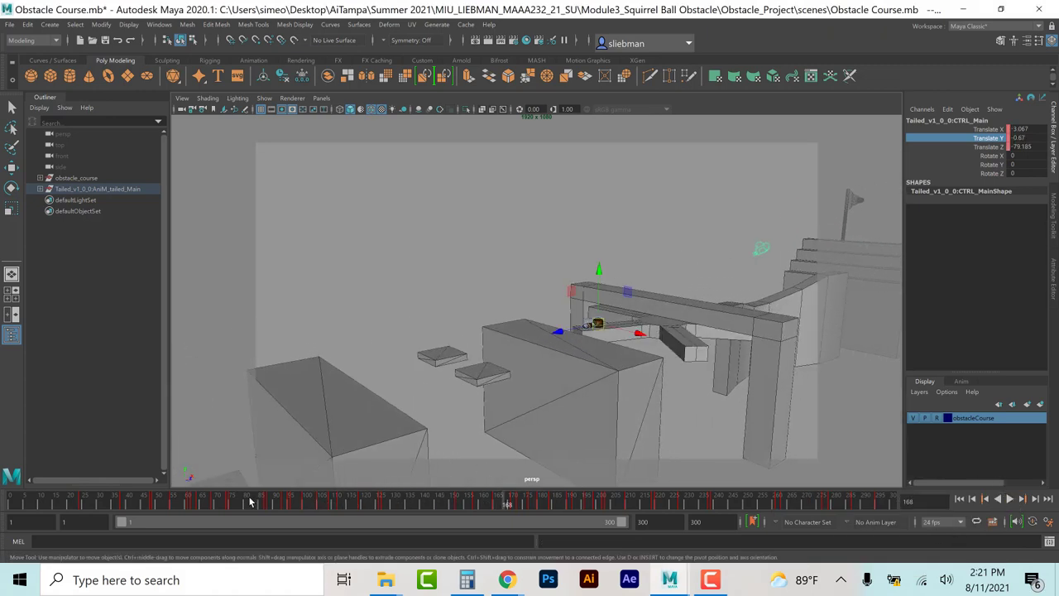
pyautogui.click(262, 503)
pyautogui.moveTo(262, 503)
pyautogui.mouseDown()
pyautogui.moveTo(276, 503)
pyautogui.moveTo(246, 511)
pyautogui.mouseUp()
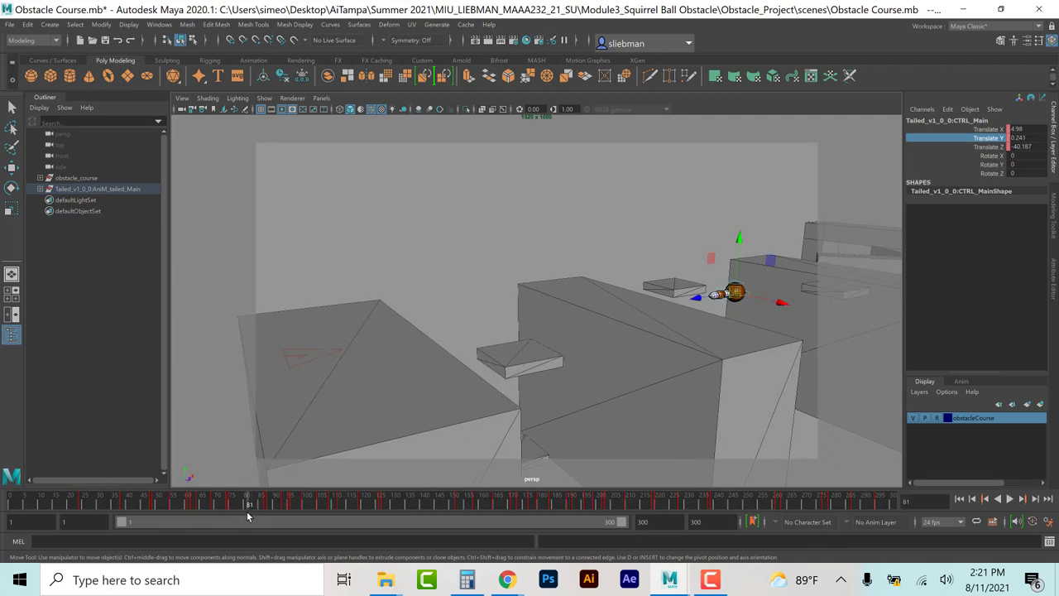
pyautogui.press('space')
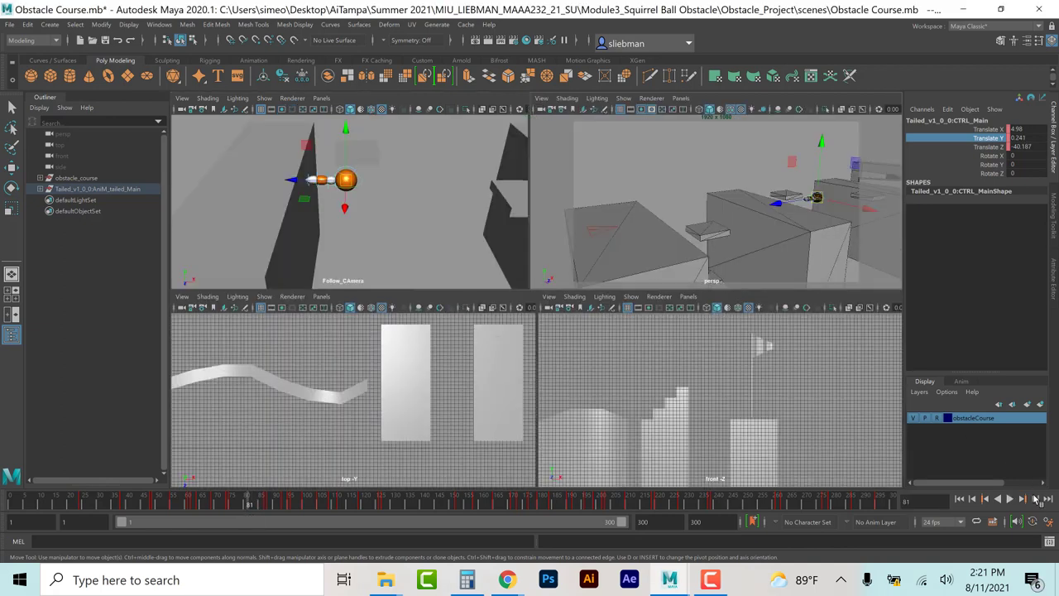
# Step: Raise the ball higher above the course at frame 81 and key it
pyautogui.press('f')
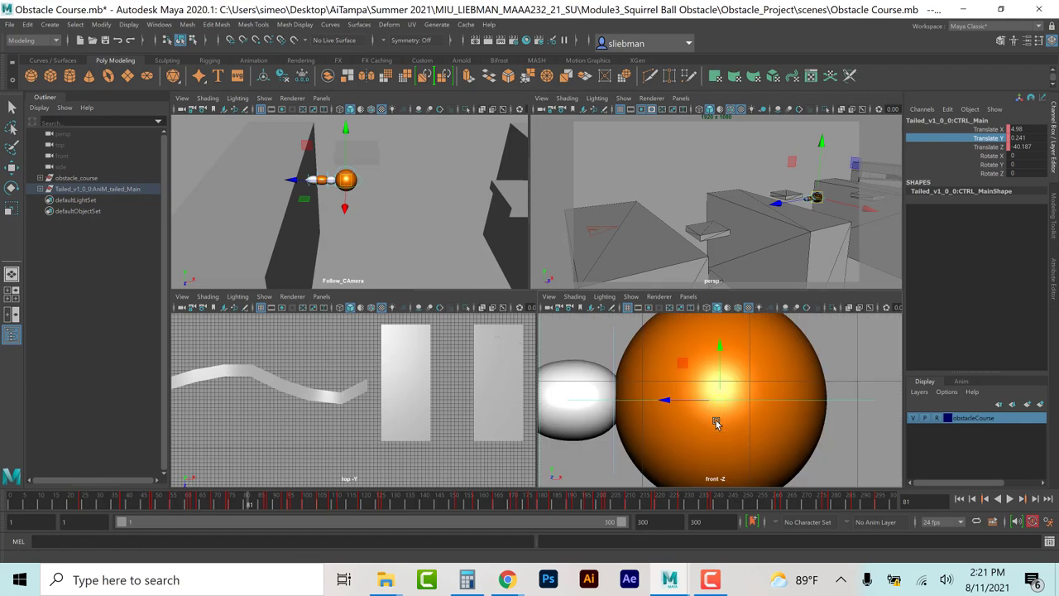
pyautogui.scroll(-10, 716, 423)
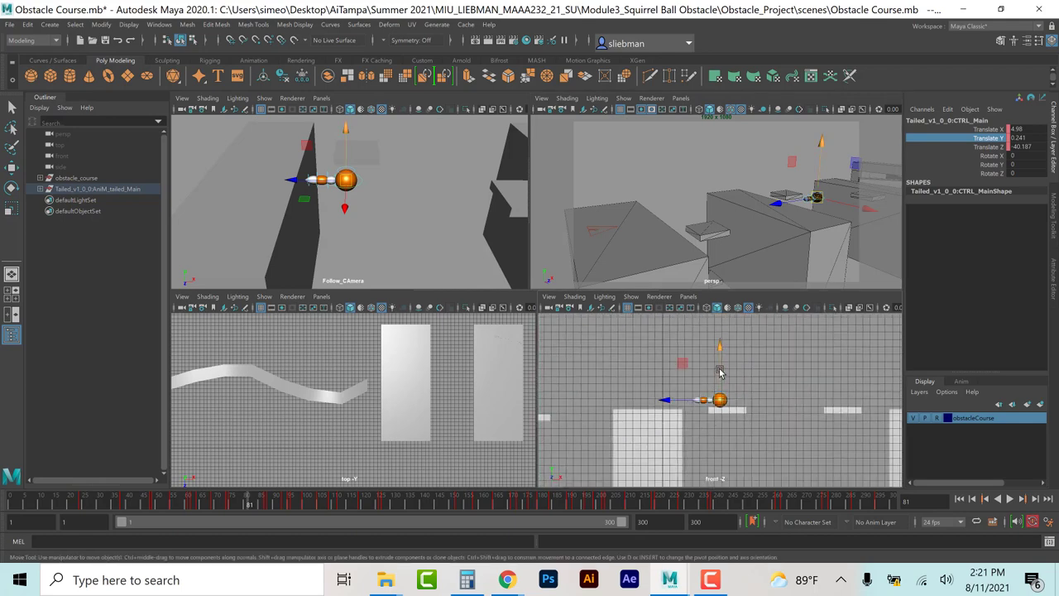
pyautogui.moveTo(719, 372); pyautogui.dragTo(723, 323)
pyautogui.press('s')
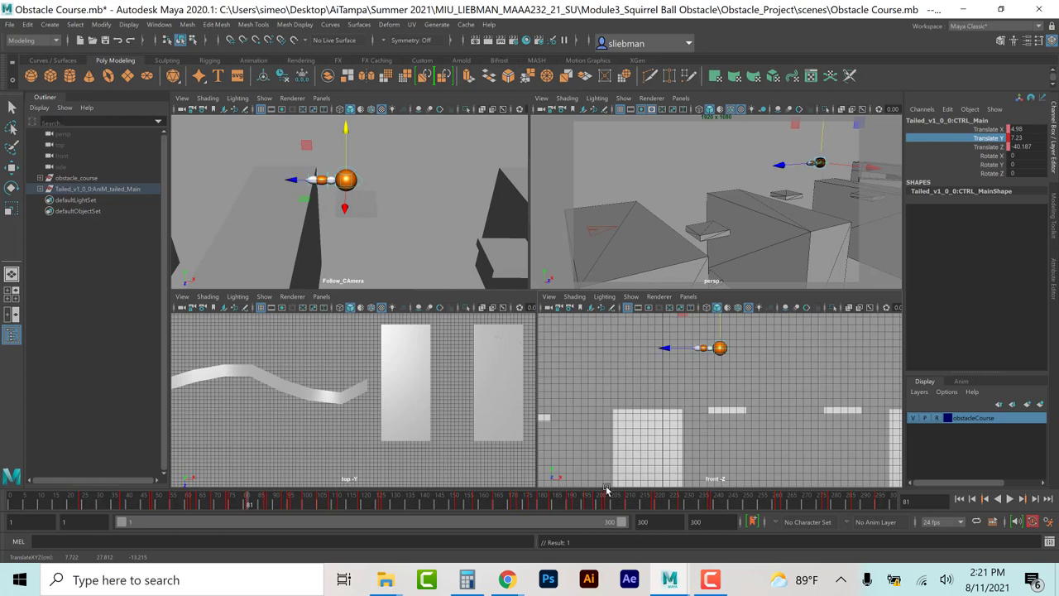
# Step: Play back the animation, following the ball in front view until the landing pose
pyautogui.hotkey('alt', 'v')
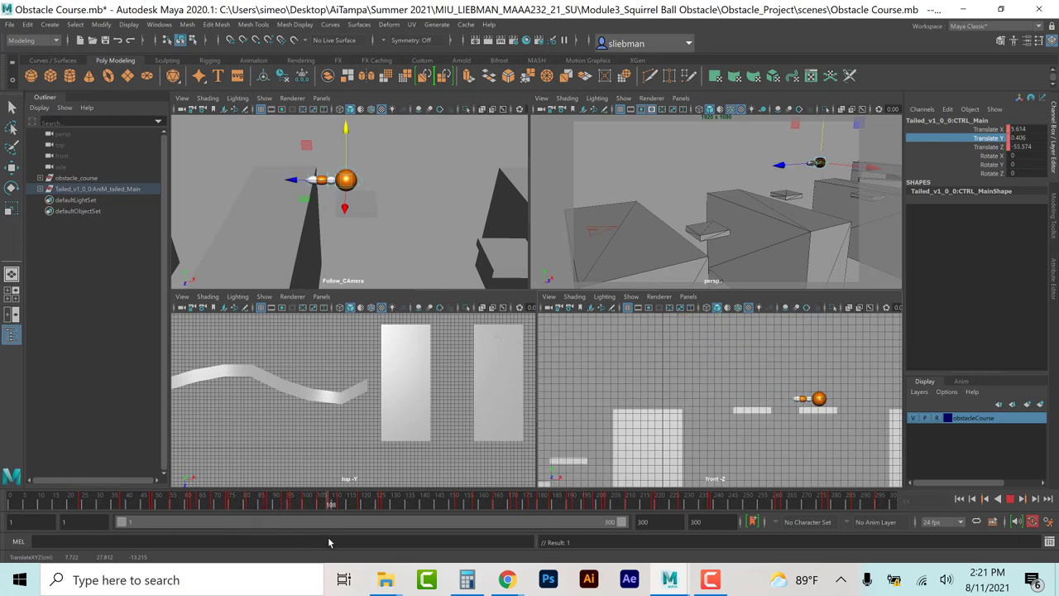
pyautogui.hotkey('alt', 'v')
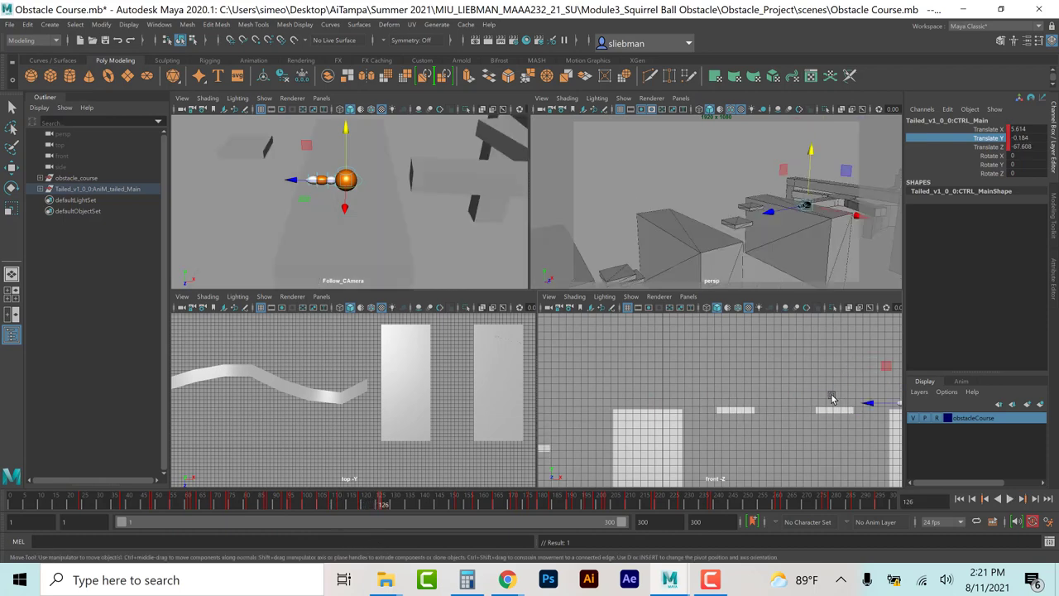
pyautogui.keyDown('alt'); pyautogui.moveTo(864, 403); pyautogui.dragTo(619, 385, button='middle'); pyautogui.keyUp('alt')
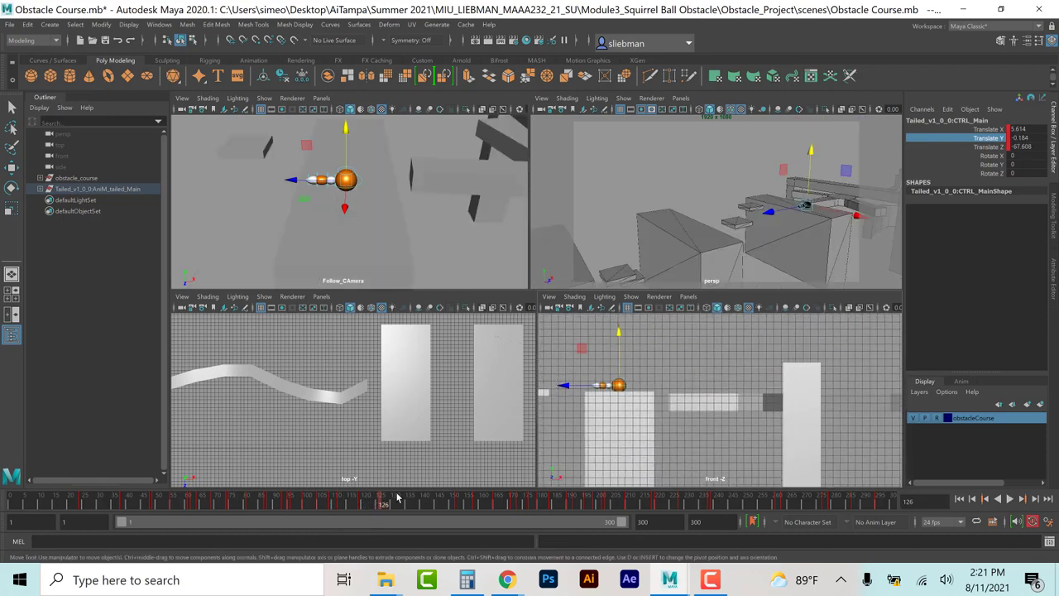
pyautogui.hotkey('alt', 'v')
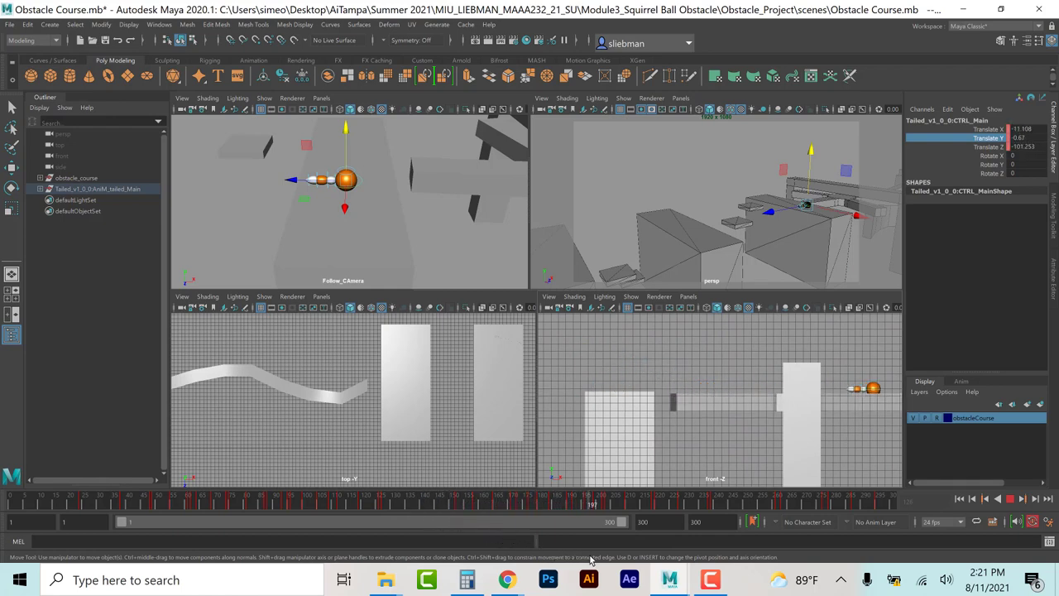
pyautogui.hotkey('alt', 'v')
pyautogui.keyDown('alt'); pyautogui.moveTo(864, 434); pyautogui.dragTo(595, 451, button='middle'); pyautogui.keyUp('alt')
pyautogui.hotkey('alt', 'v')
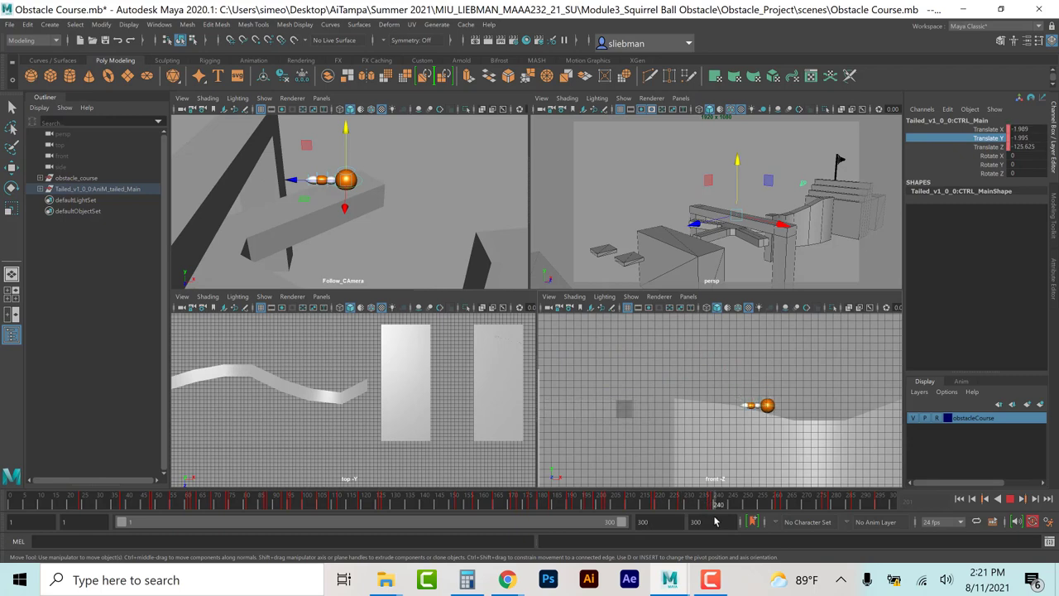
pyautogui.hotkey('alt', 'shift', 'v')
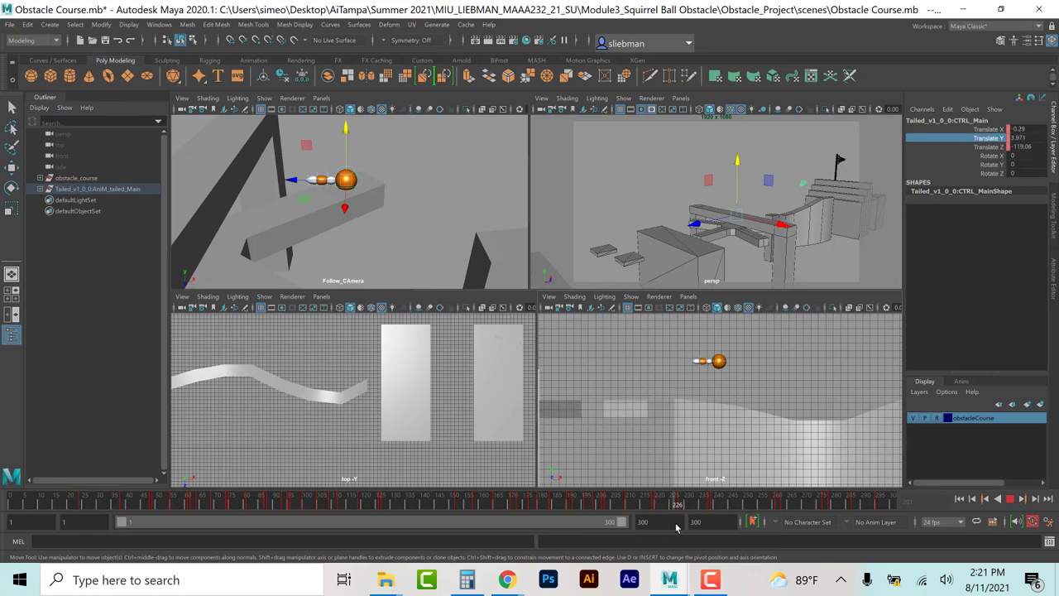
pyautogui.press('Escape')
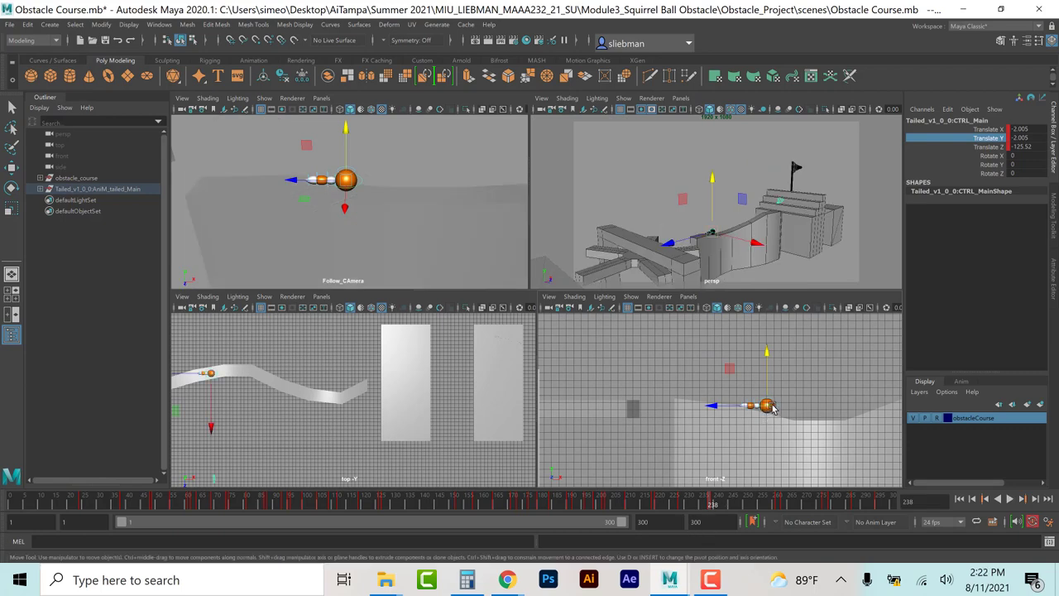
# Step: Shift the ball forward and down onto the ramp and remove the unwanted frame-239 key
pyautogui.moveTo(771, 407); pyautogui.dragTo(837, 416)
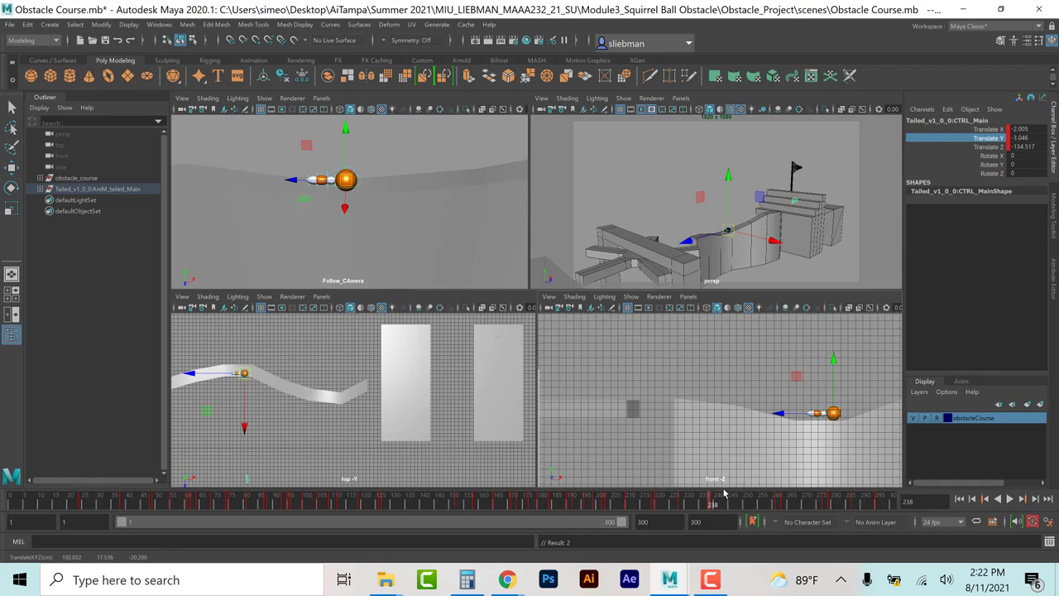
pyautogui.click(711, 501)
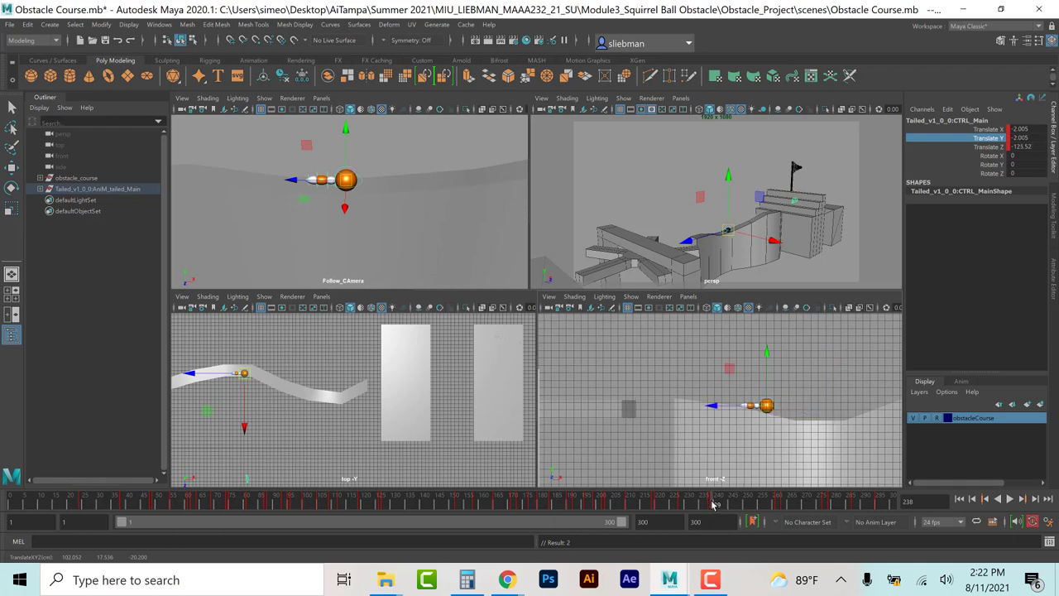
pyautogui.click(984, 498)
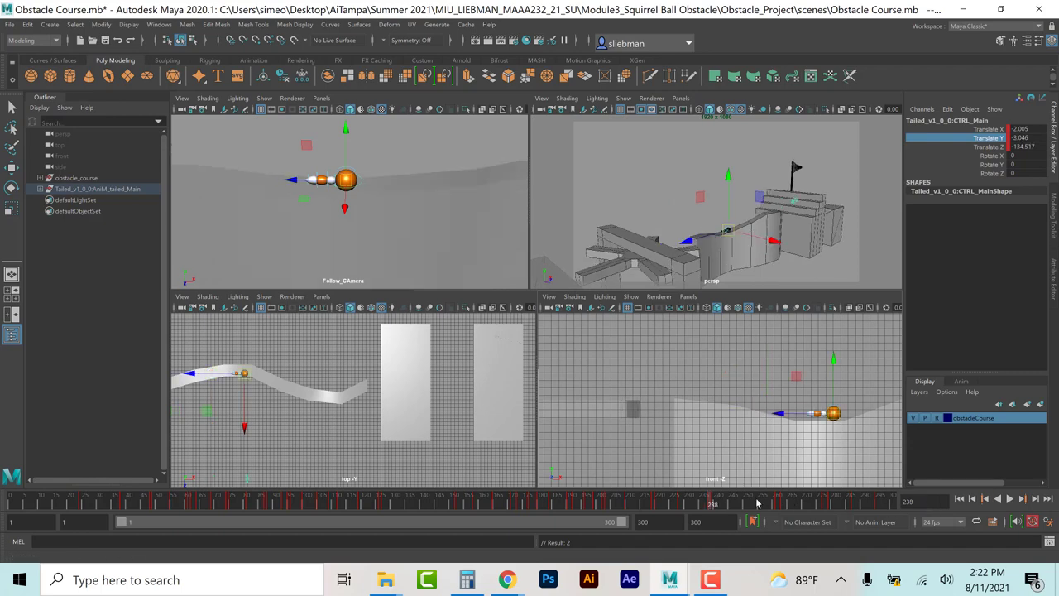
pyautogui.click(1023, 499)
pyautogui.rightClick(713, 505)
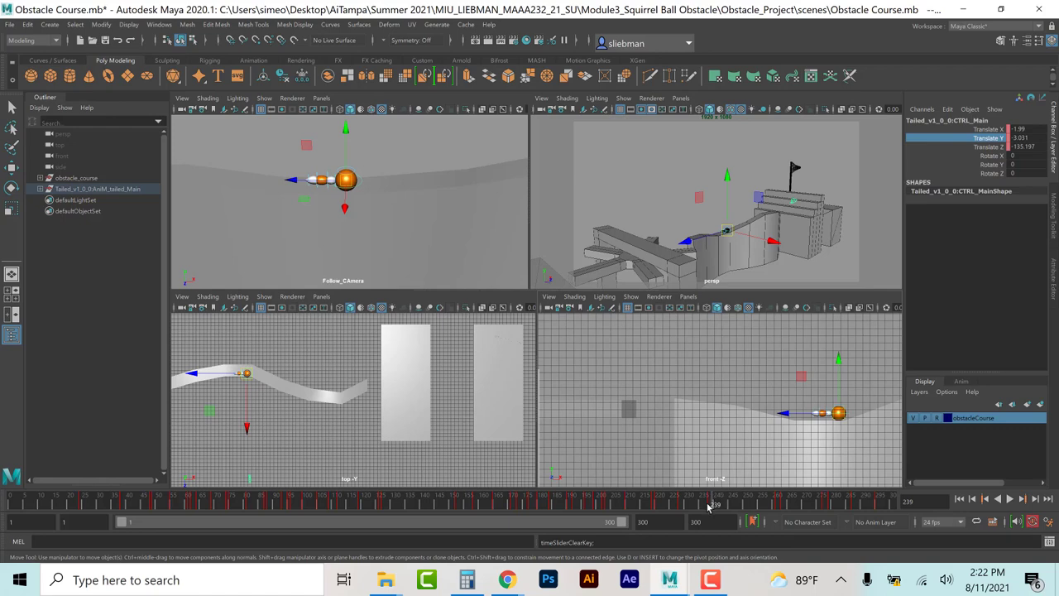
pyautogui.moveTo(709, 506); pyautogui.dragTo(711, 505)
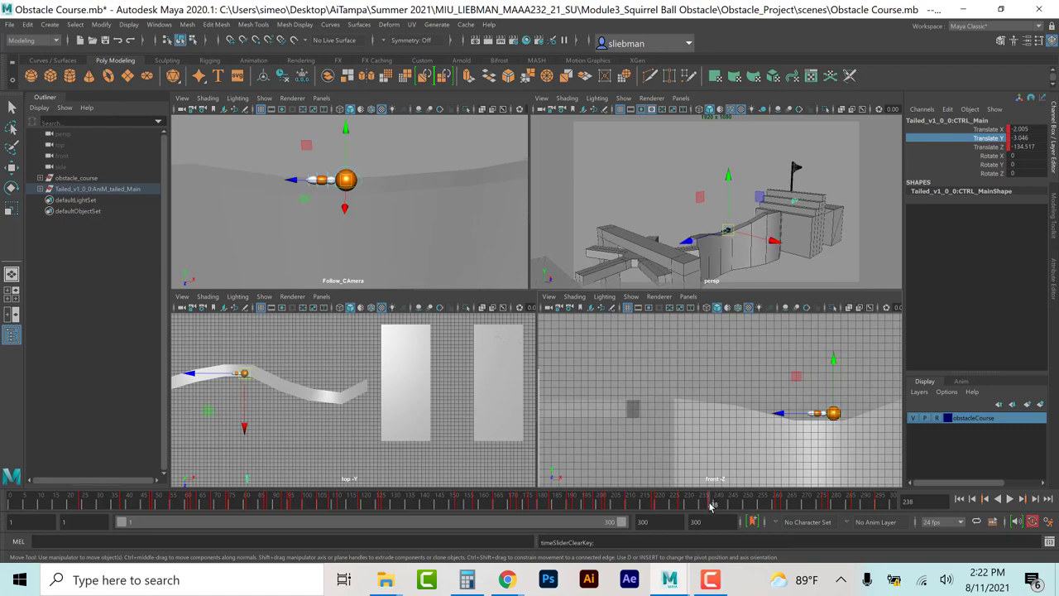
# Step: Nudge the ball along X at frame 238 and paste that key at frame 239 (Z 134.517)
pyautogui.moveTo(245, 428); pyautogui.dragTo(300, 442)
pyautogui.rightClick(711, 506)
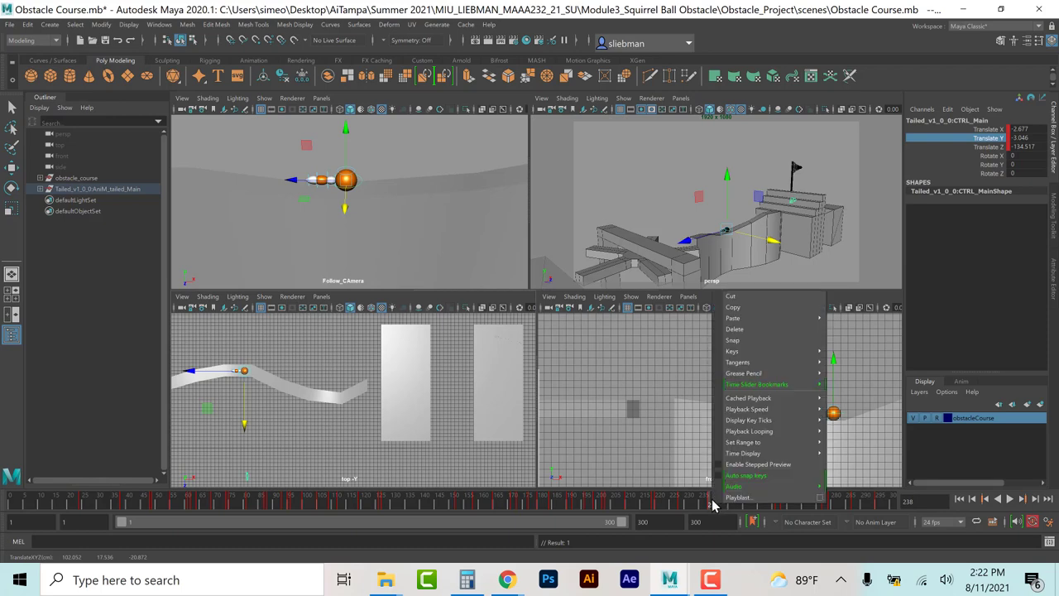
pyautogui.click(745, 307)
pyautogui.click(713, 501)
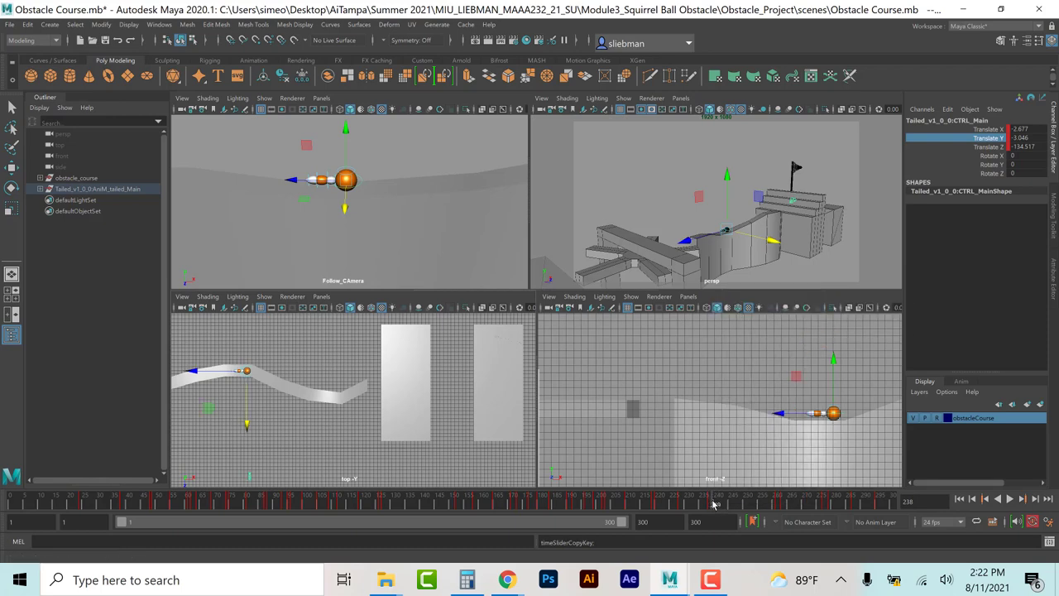
pyautogui.rightClick(714, 502)
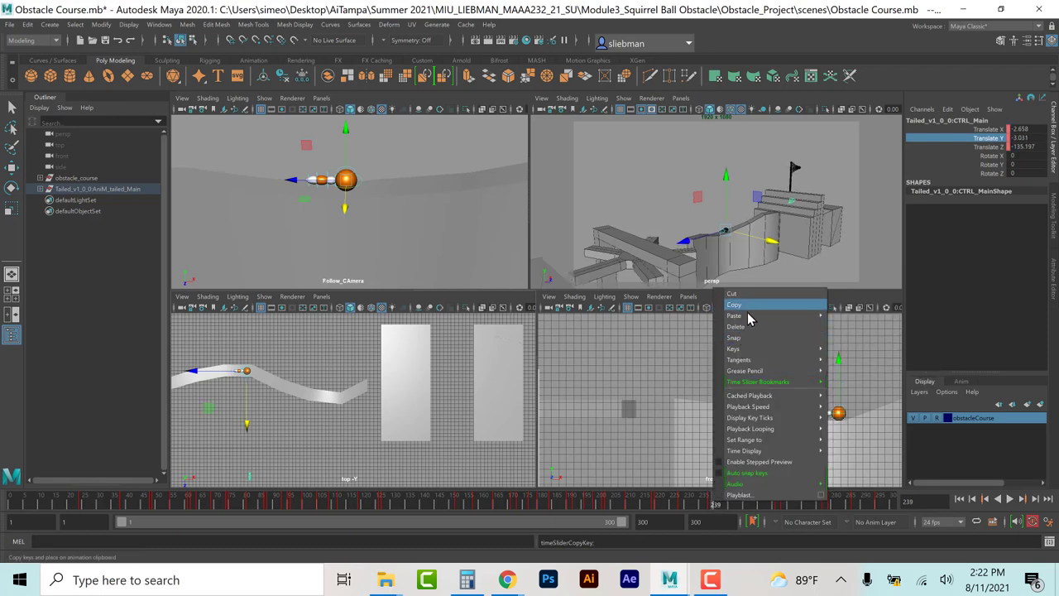
pyautogui.click(865, 316)
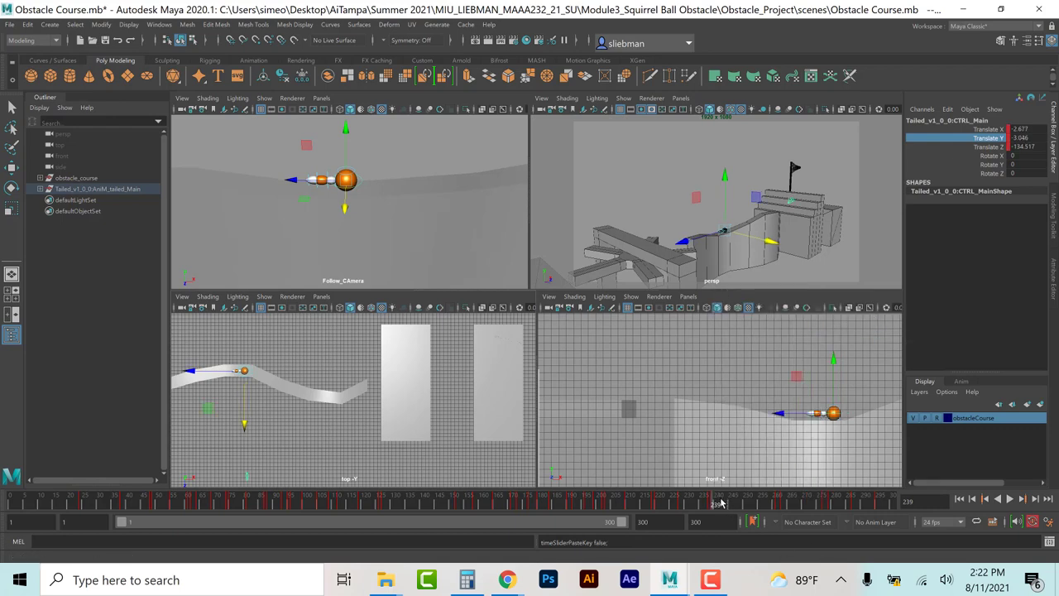
pyautogui.moveTo(720, 502); pyautogui.dragTo(742, 503)
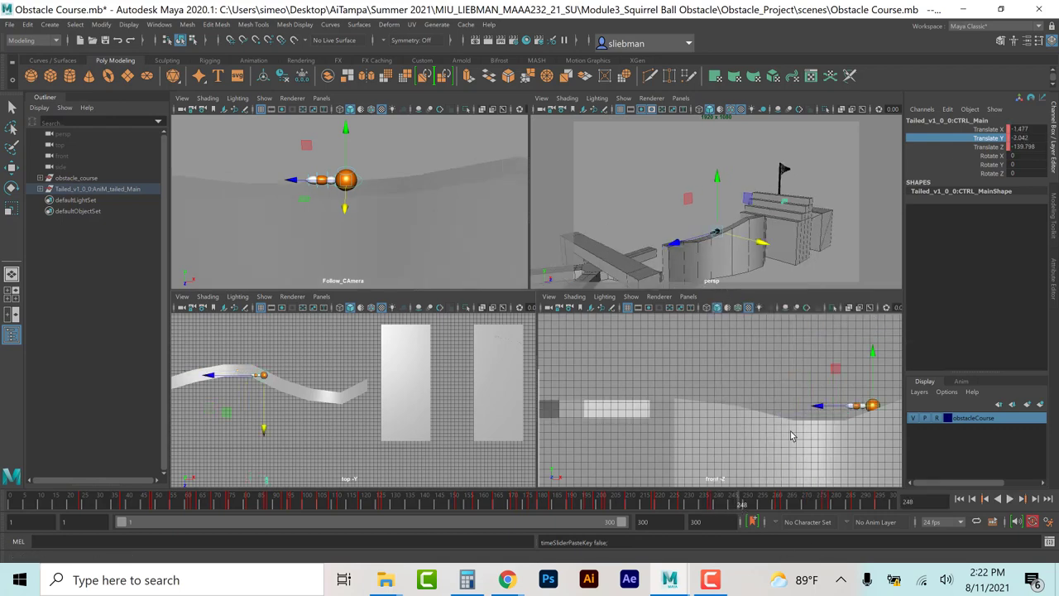
# Step: Reselect the ball's main control with the Move tool and review playback to frame 236
pyautogui.click(775, 357)
pyautogui.press('w')
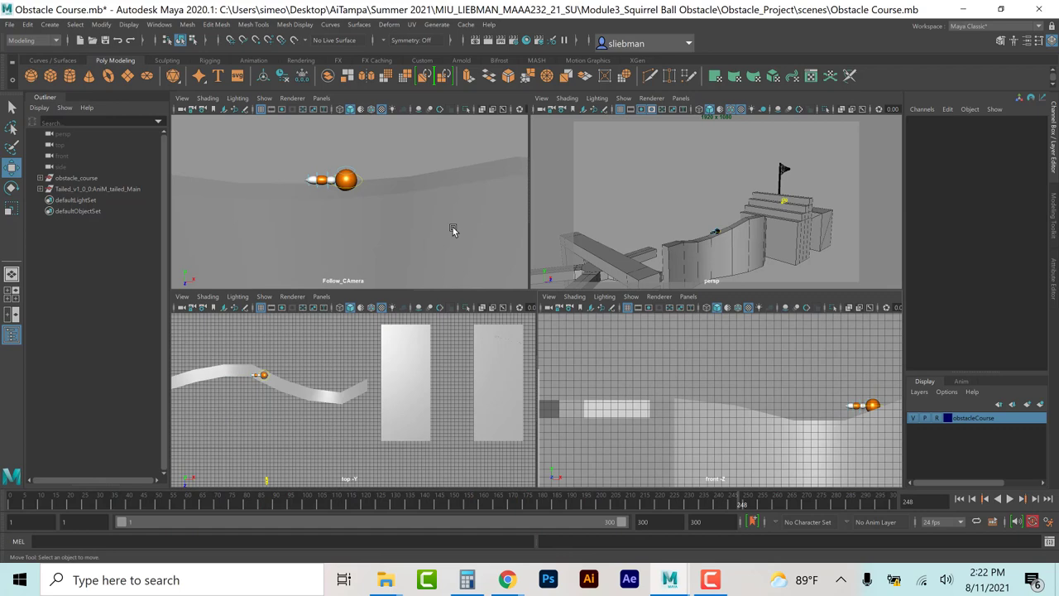
pyautogui.click(362, 182)
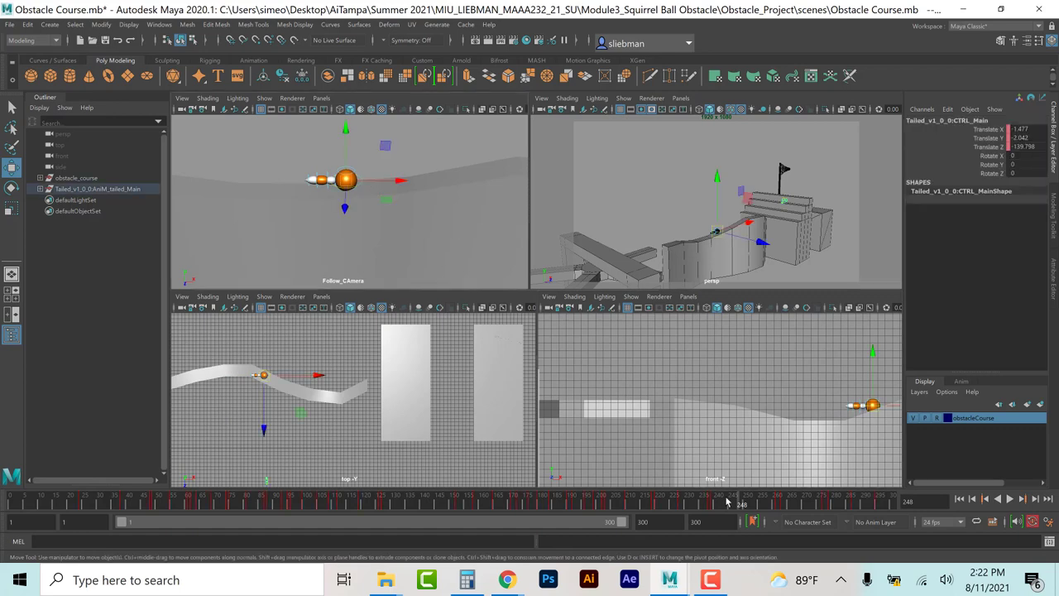
pyautogui.hotkey('alt', 'v')
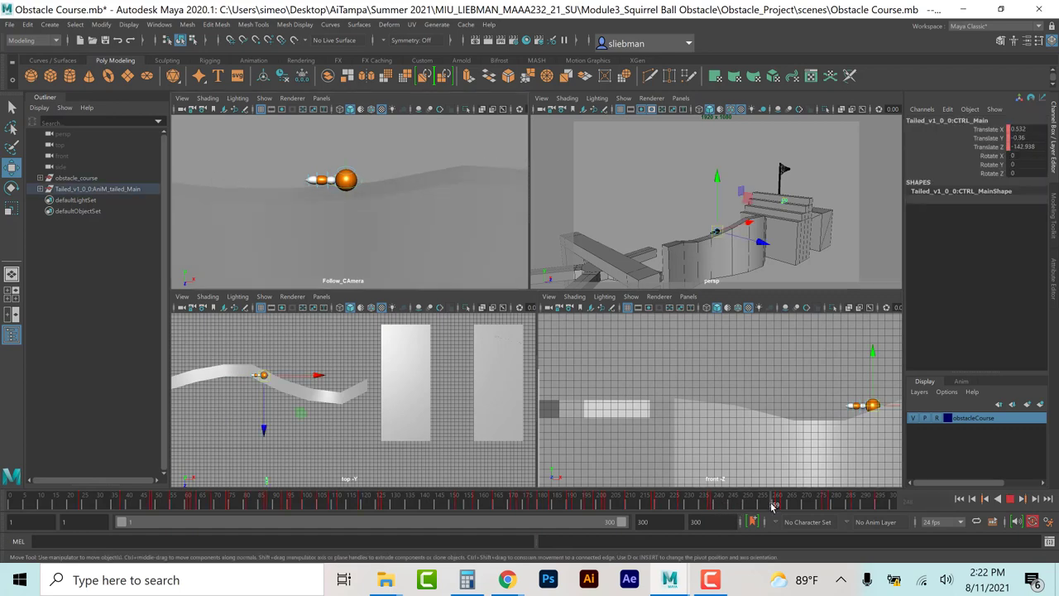
pyautogui.hotkey('alt', 'v')
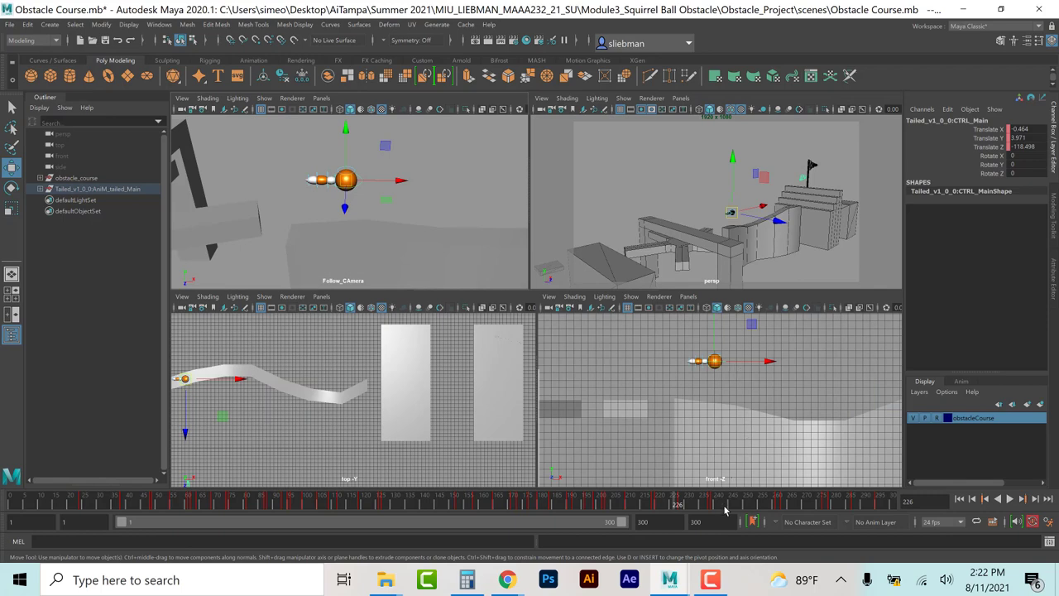
pyautogui.moveTo(686, 504); pyautogui.dragTo(706, 505)
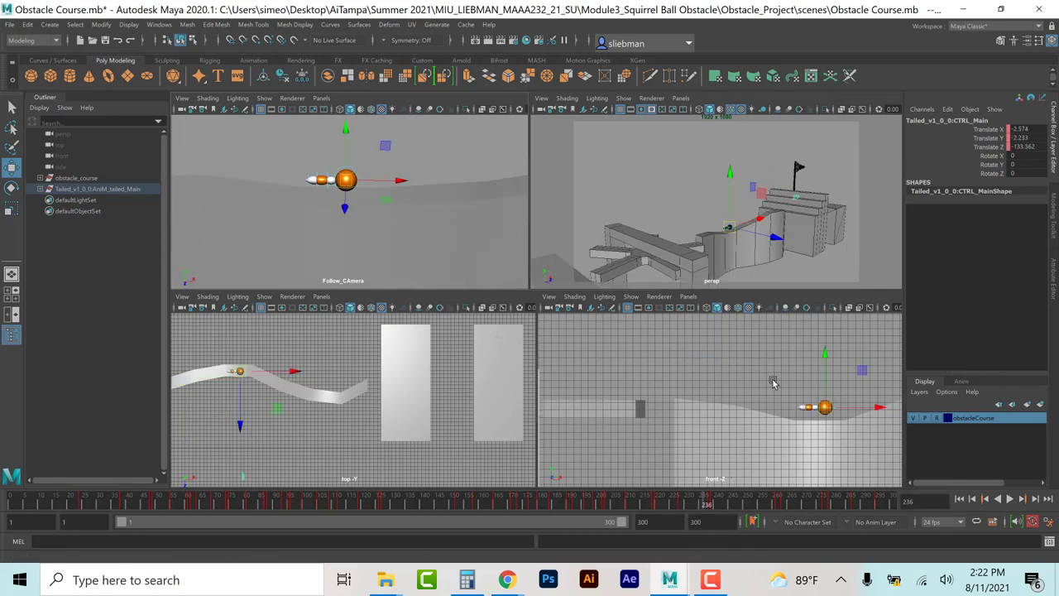
pyautogui.click(787, 391)
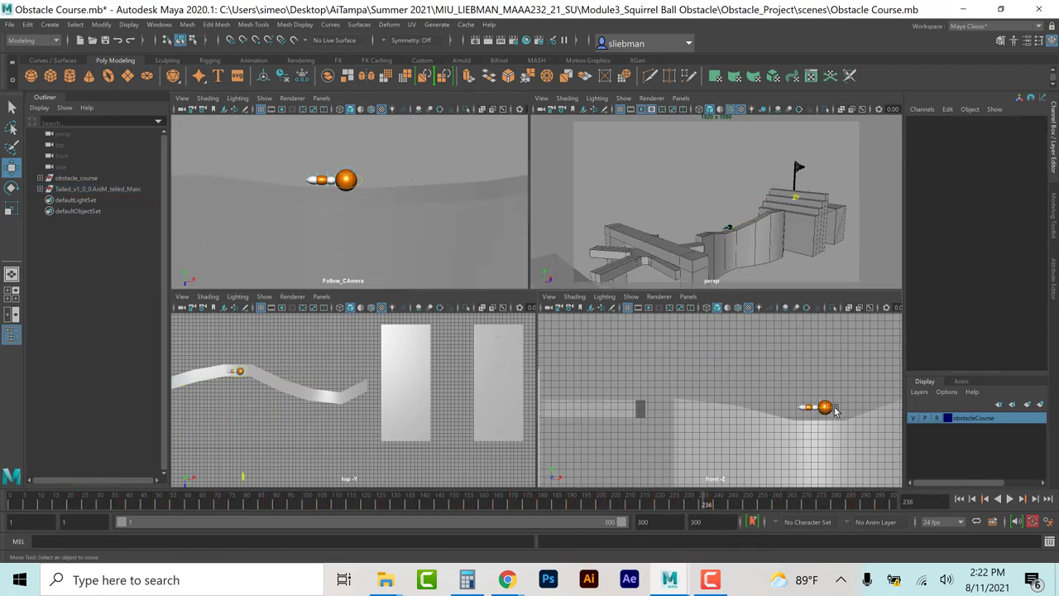
pyautogui.click(828, 407)
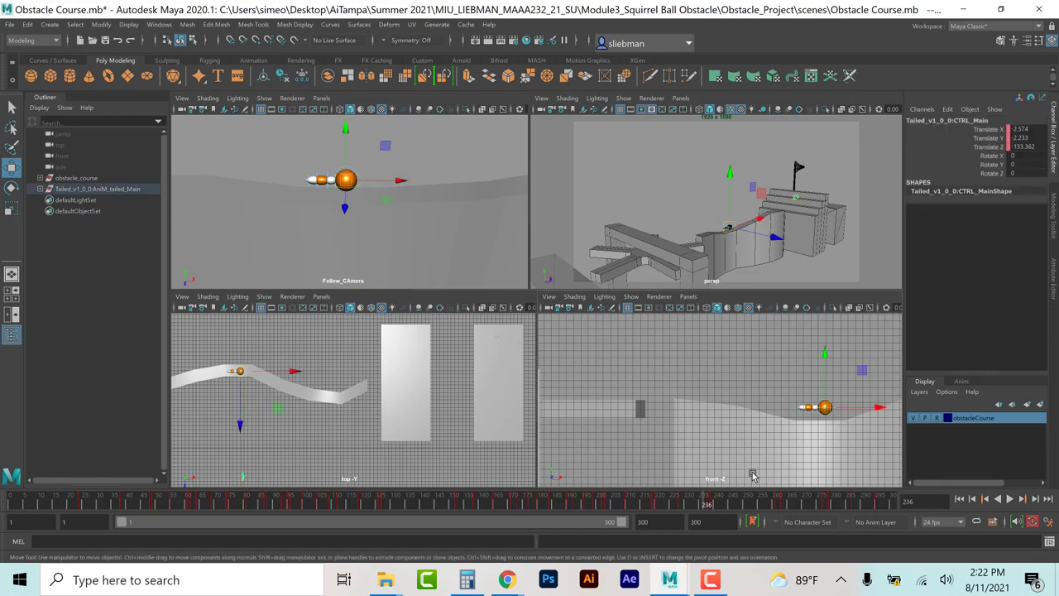
# Step: Lift the ball to Translate Y 7.064 at frame 249 and play back the change
pyautogui.moveTo(699, 511)
pyautogui.mouseDown()
pyautogui.moveTo(725, 510)
pyautogui.moveTo(714, 507)
pyautogui.mouseUp()
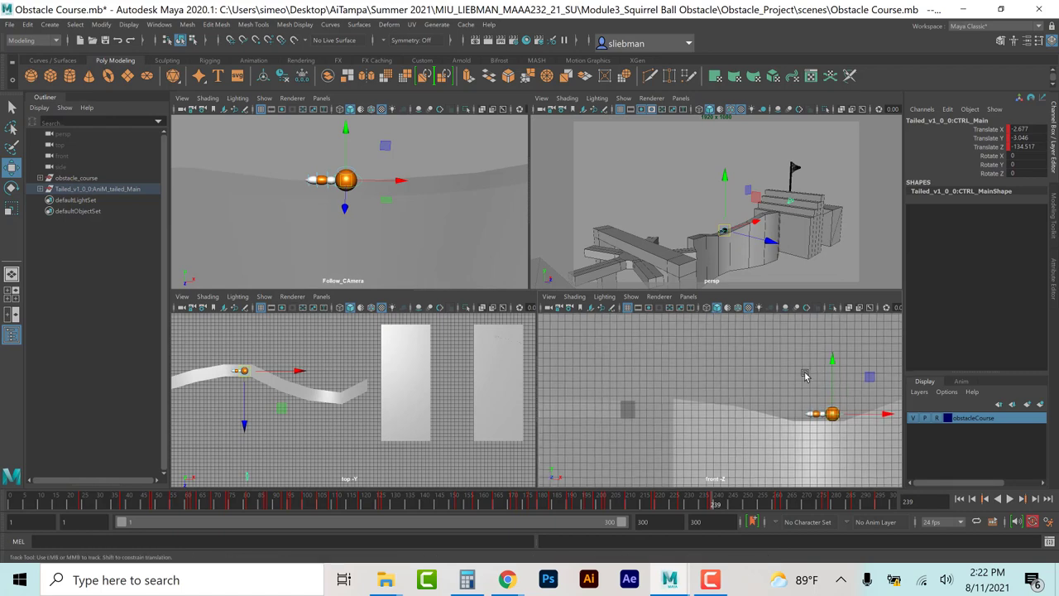
pyautogui.keyDown('alt'); pyautogui.moveTo(805, 376); pyautogui.dragTo(660, 367, button='middle'); pyautogui.keyUp('alt')
pyautogui.moveTo(741, 505); pyautogui.dragTo(743, 506)
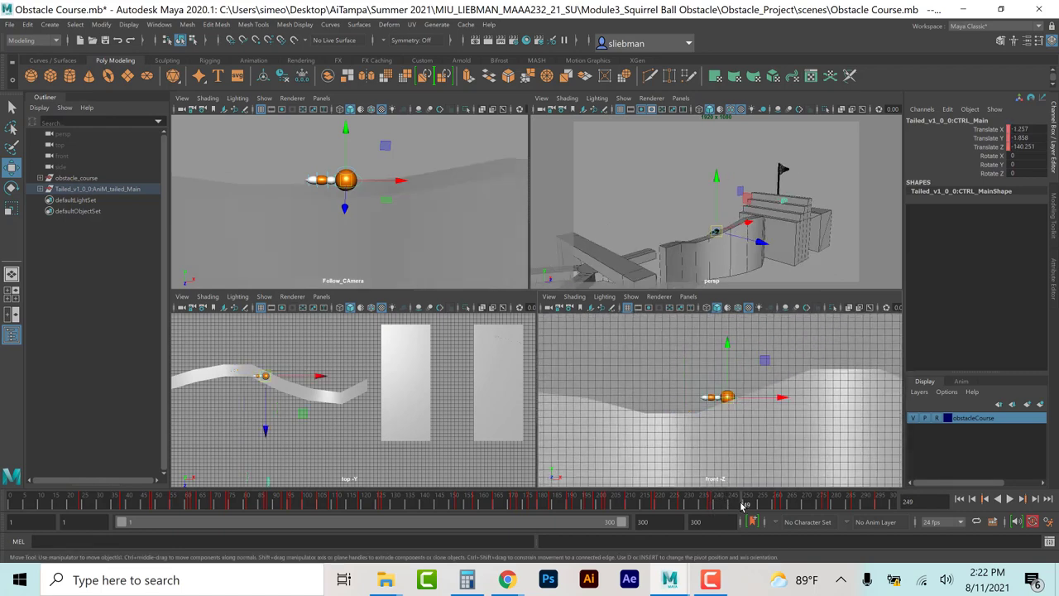
pyautogui.moveTo(728, 346); pyautogui.dragTo(741, 278, button='middle')
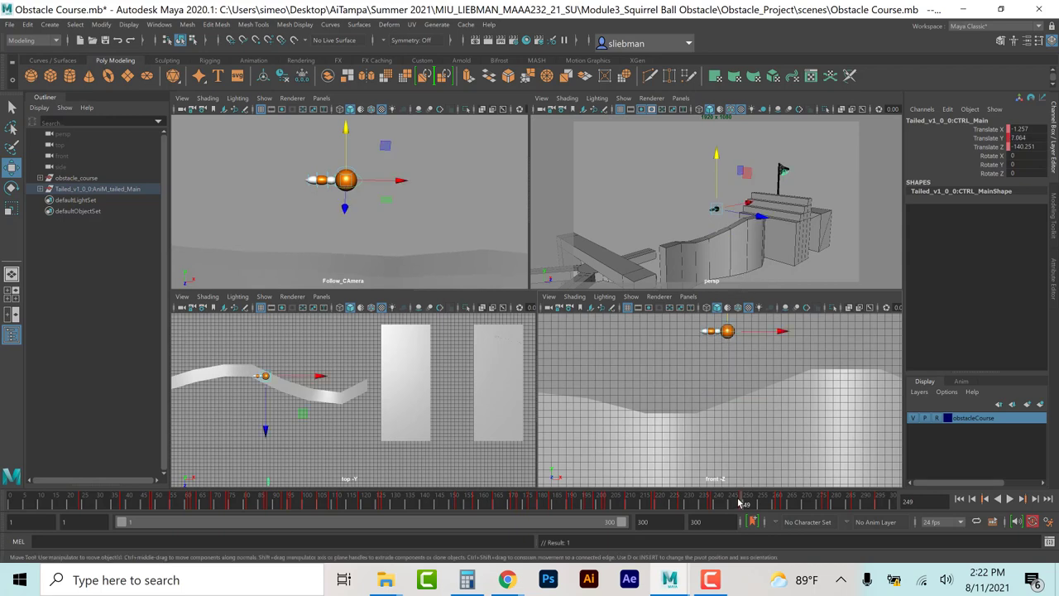
pyautogui.hotkey('alt', 'v')
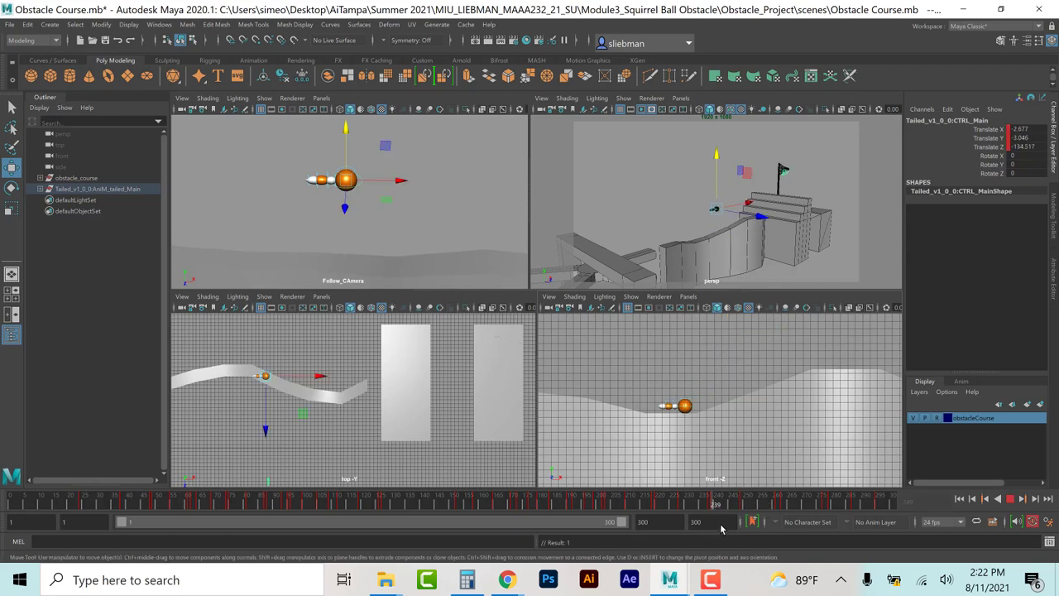
# Step: Delete the frame 263 key, then key the ball lifted up and forward at frame 261
pyautogui.rightClick(786, 503)
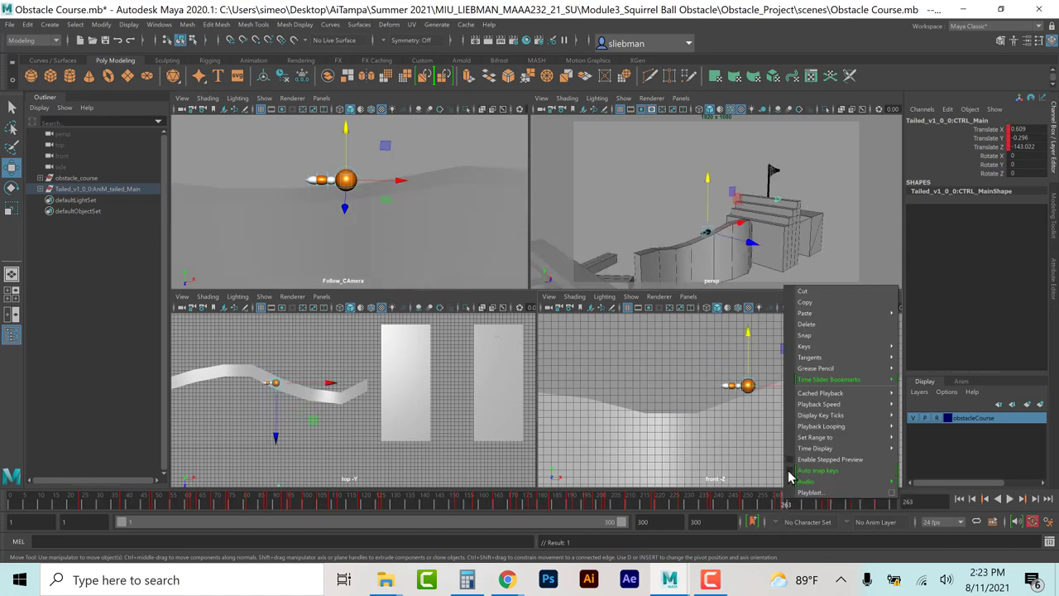
pyautogui.click(819, 324)
pyautogui.click(778, 502)
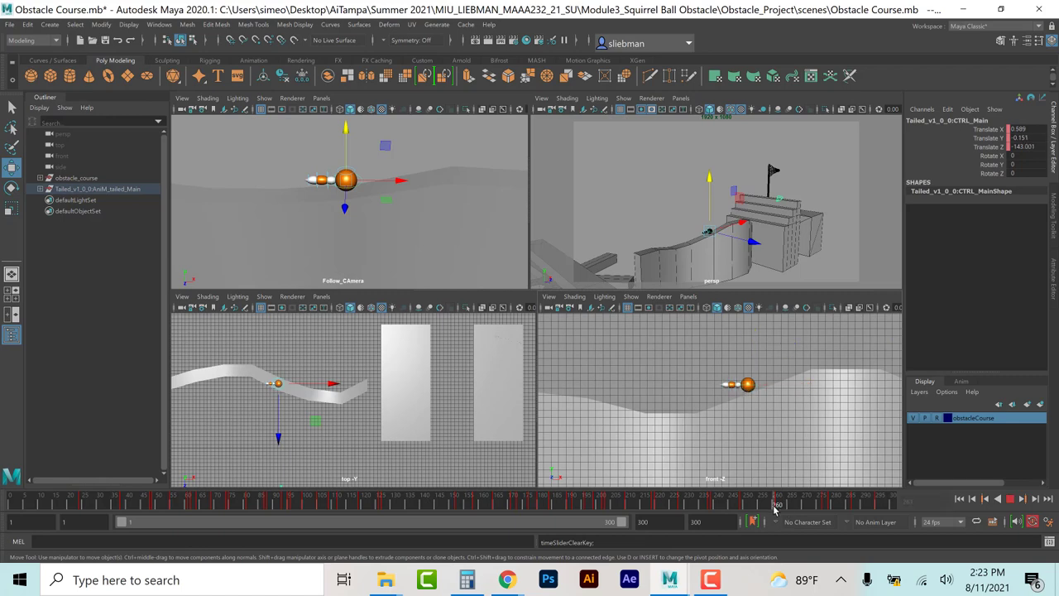
pyautogui.click(1023, 499)
pyautogui.click(1022, 499)
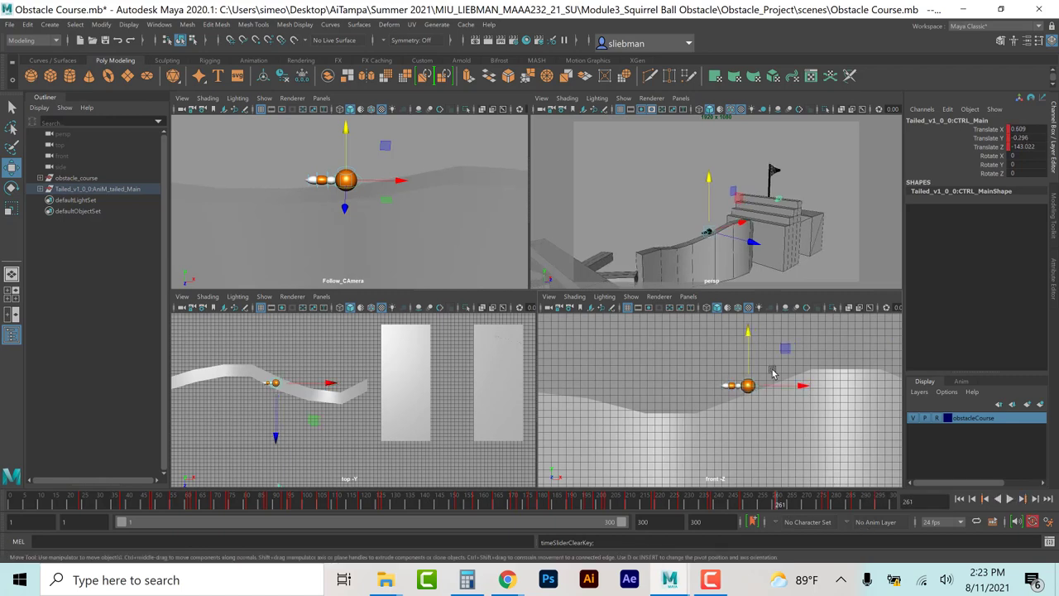
pyautogui.moveTo(744, 391); pyautogui.dragTo(804, 369)
pyautogui.press('s')
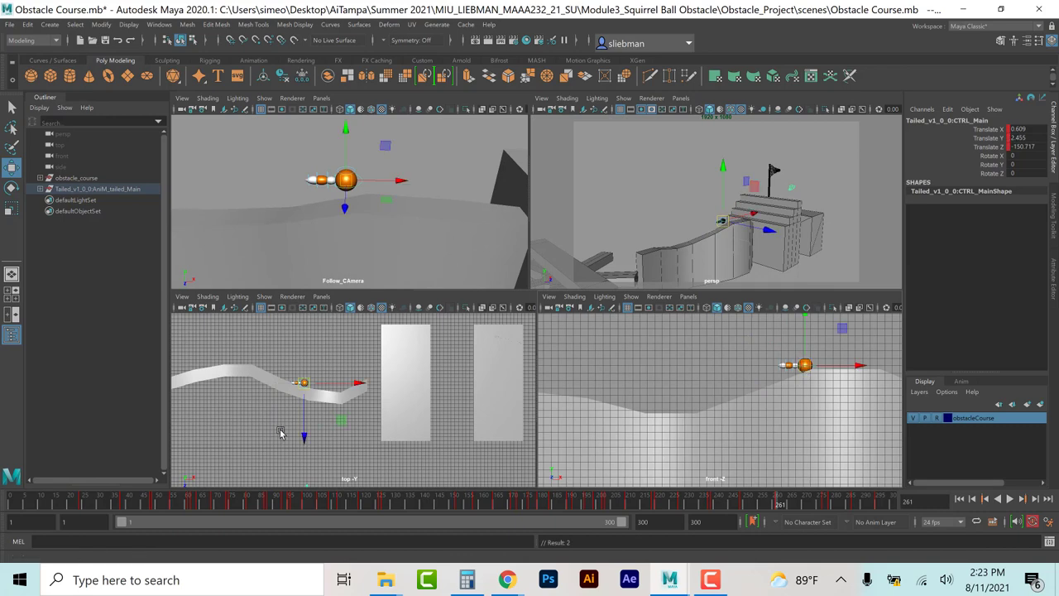
# Step: Shift the ball sideways toward the platform and play back to review the motion
pyautogui.moveTo(304, 438); pyautogui.dragTo(305, 448)
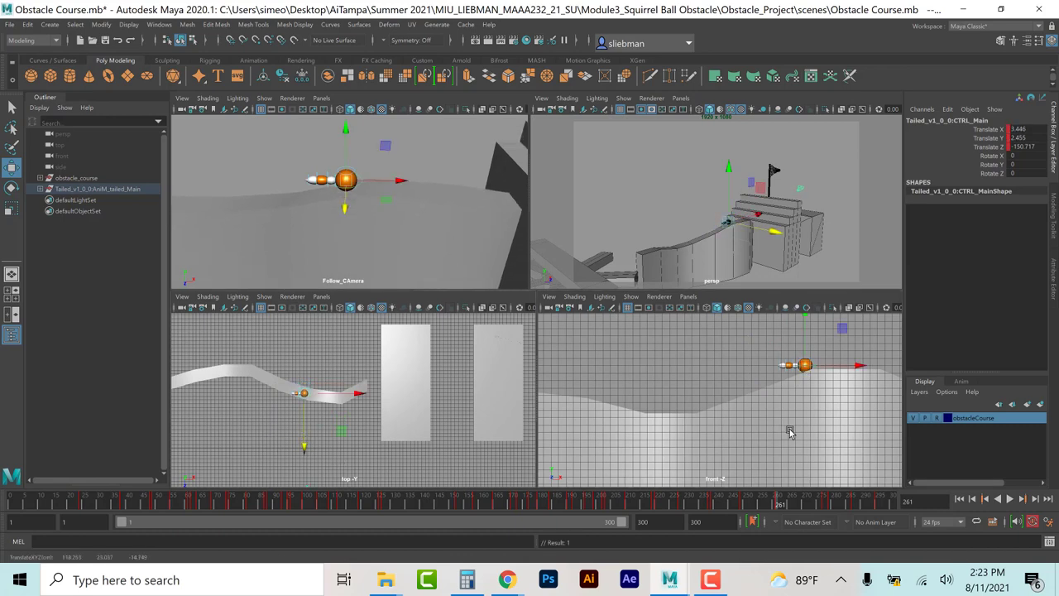
pyautogui.moveTo(778, 505)
pyautogui.mouseDown()
pyautogui.moveTo(699, 505)
pyautogui.moveTo(834, 501)
pyautogui.moveTo(808, 502)
pyautogui.mouseUp()
pyautogui.click(742, 398)
pyautogui.hotkey('alt', 'v')
# Step: Raise the ball onto the top platform at frame 271 and maximize the perspective view
pyautogui.click(856, 367)
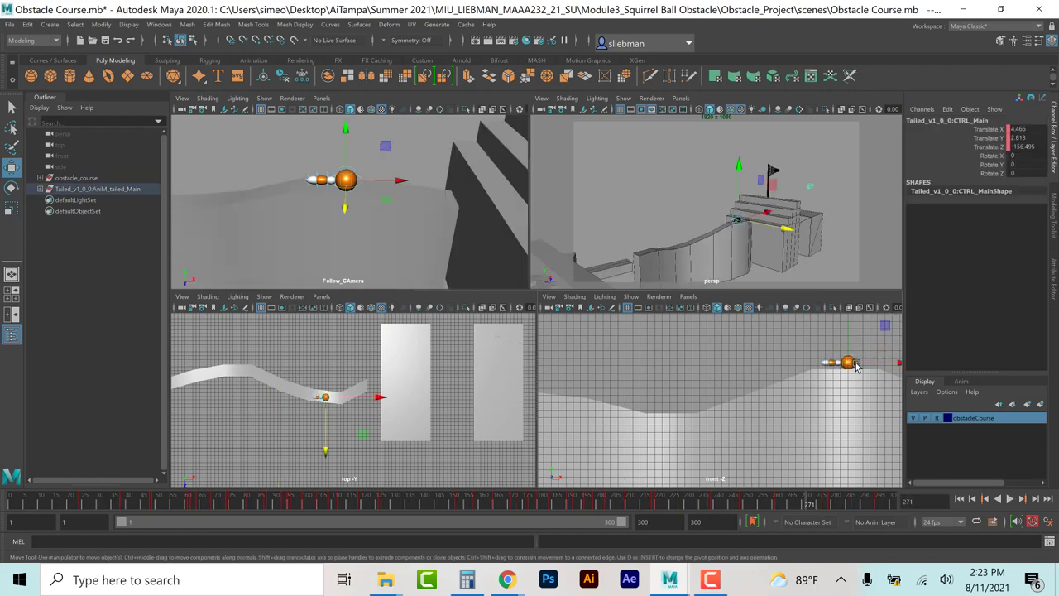
pyautogui.moveTo(845, 335); pyautogui.dragTo(845, 292)
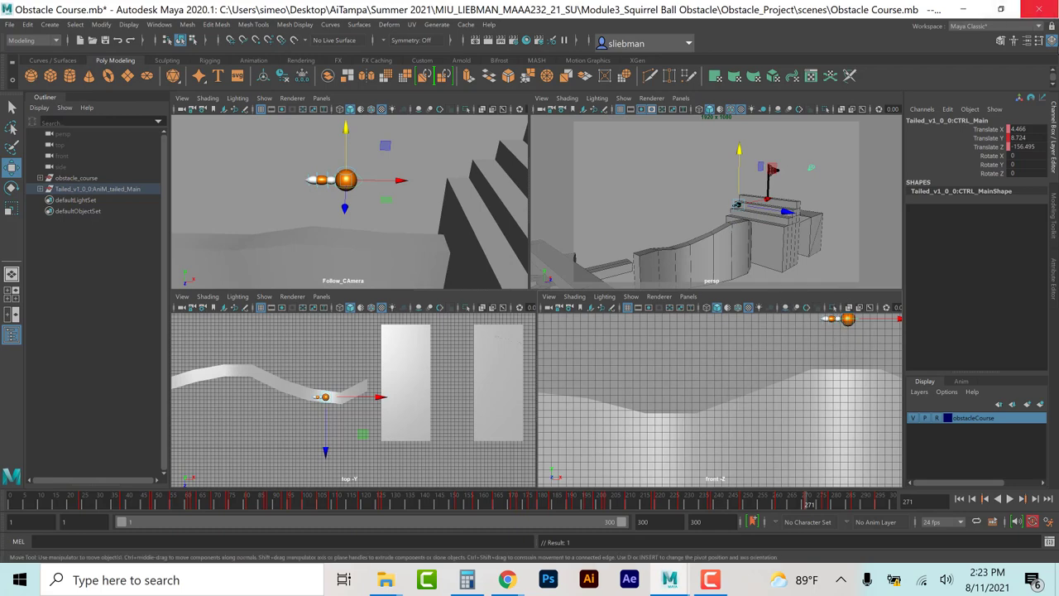
pyautogui.click(699, 198)
pyautogui.press('space')
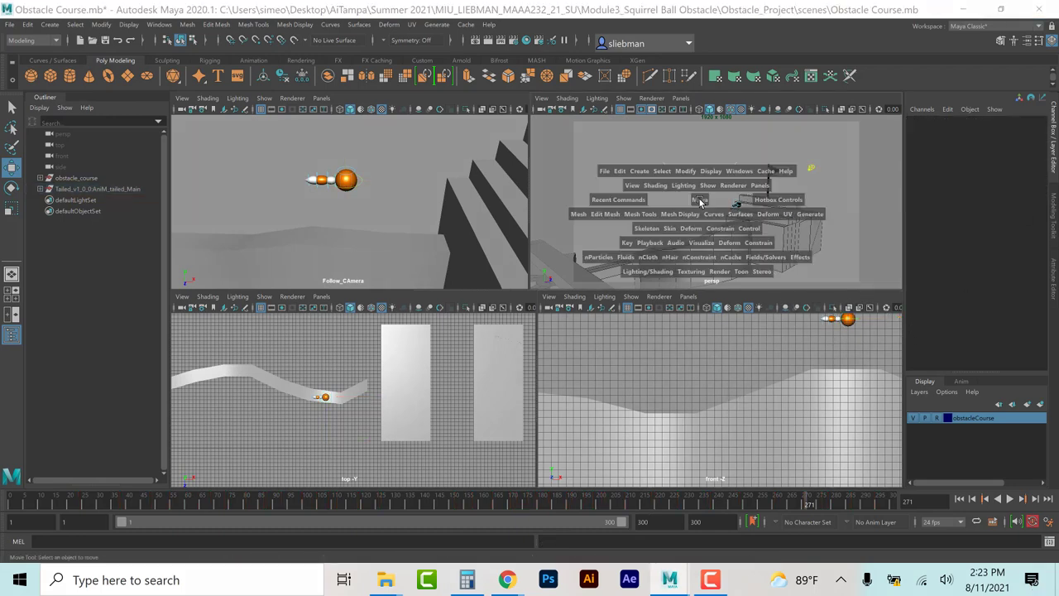
pyautogui.click(959, 500)
pyautogui.click(1011, 498)
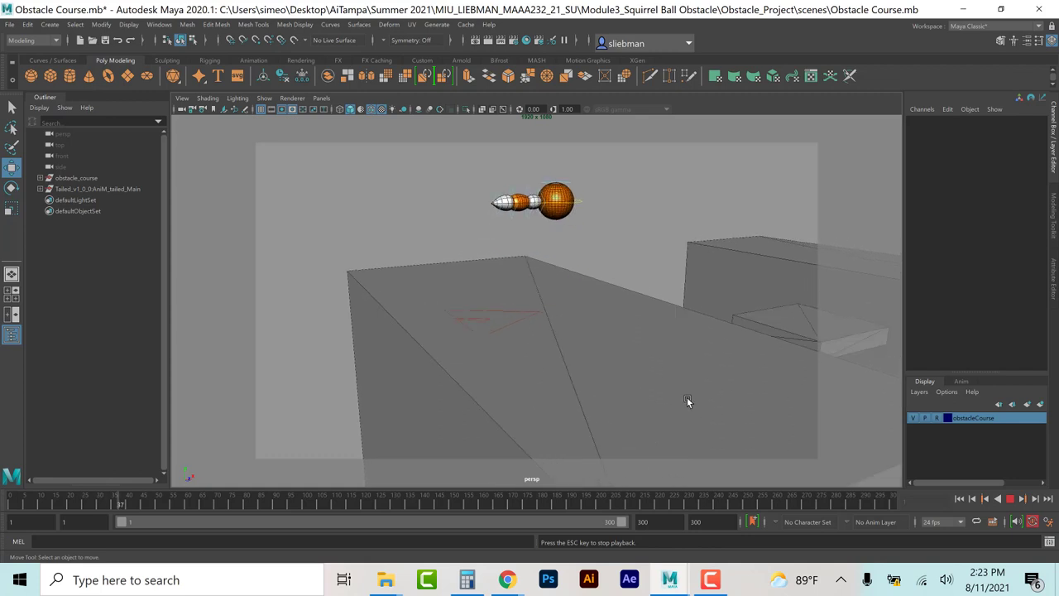
pyautogui.click(1010, 500)
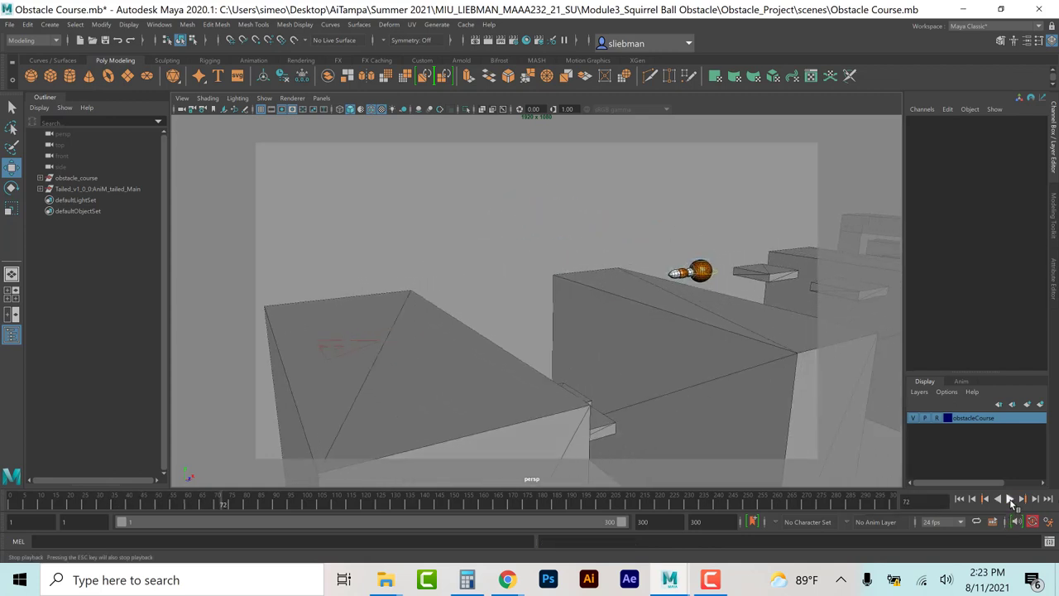
pyautogui.click(803, 504)
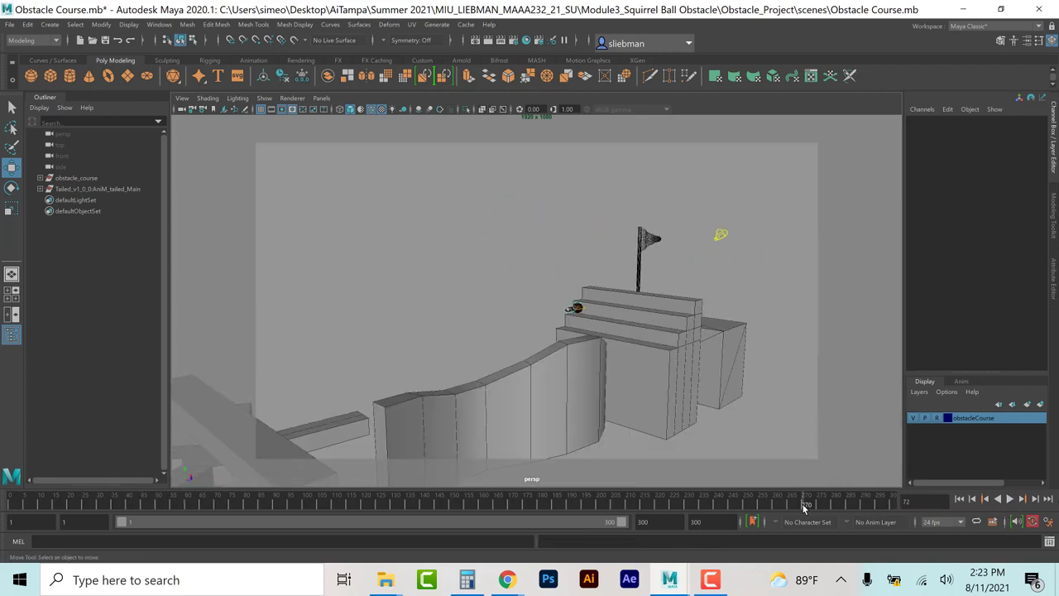
# Step: Select the perspective camera and scrub forward to around frame 287
pyautogui.click(183, 98)
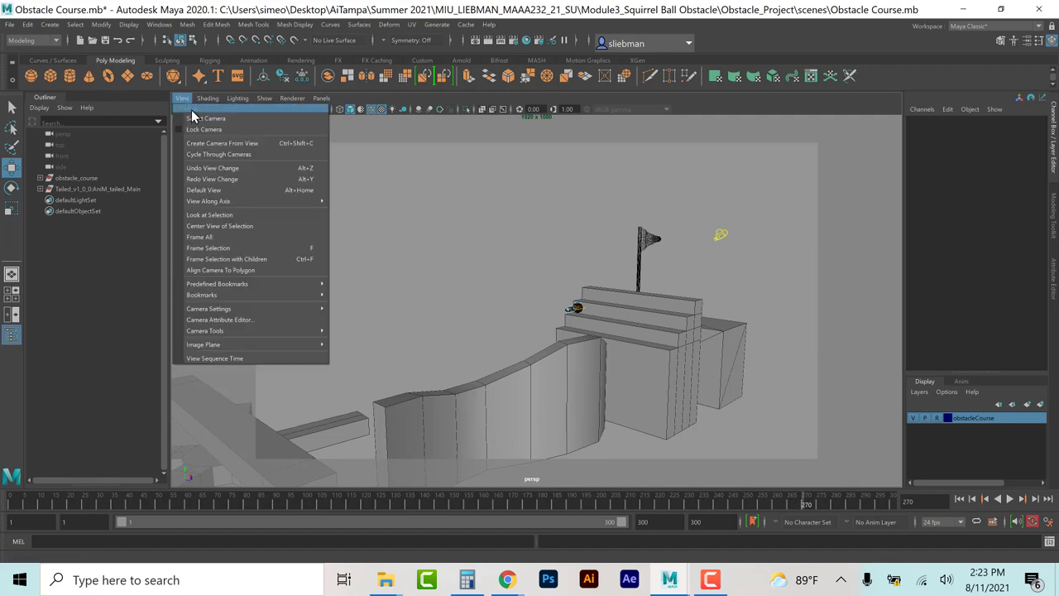
pyautogui.click(191, 116)
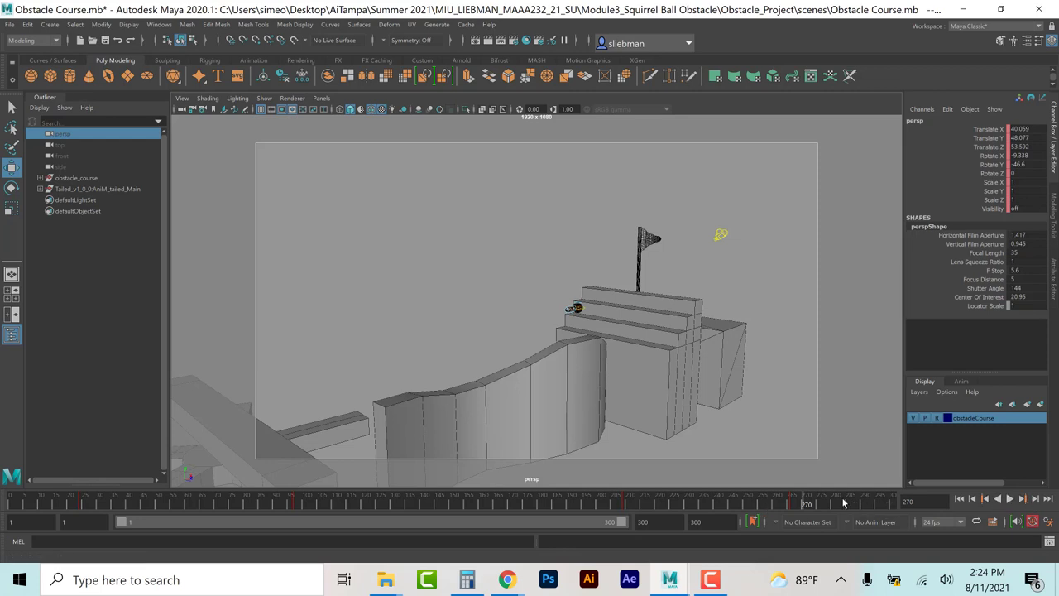
pyautogui.moveTo(814, 507); pyautogui.dragTo(907, 516)
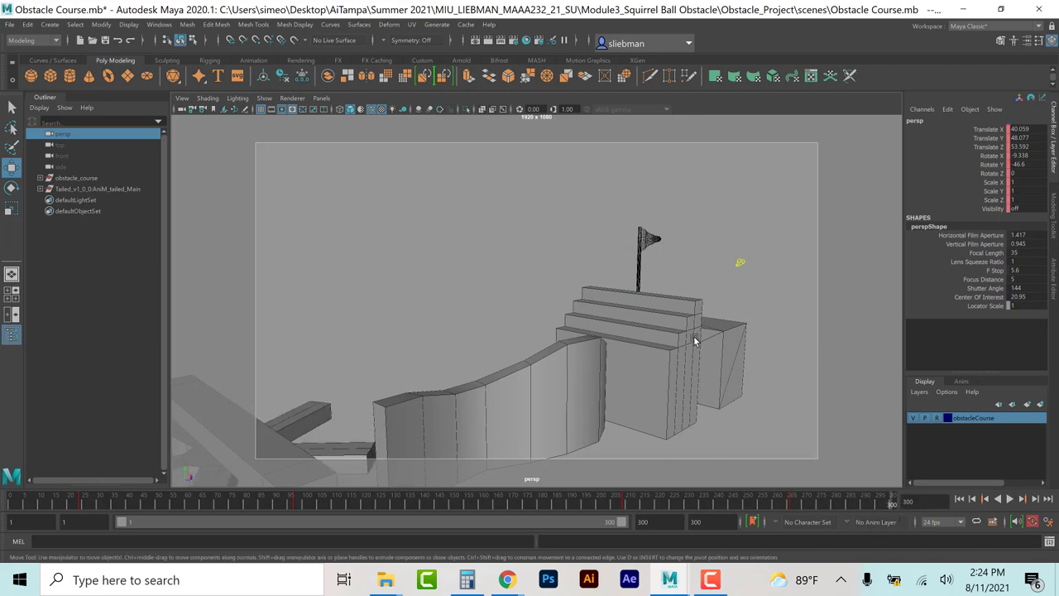
# Step: Frame the stairs and flag closely in the perspective view, then play the animation
pyautogui.scroll(8, 699, 348)
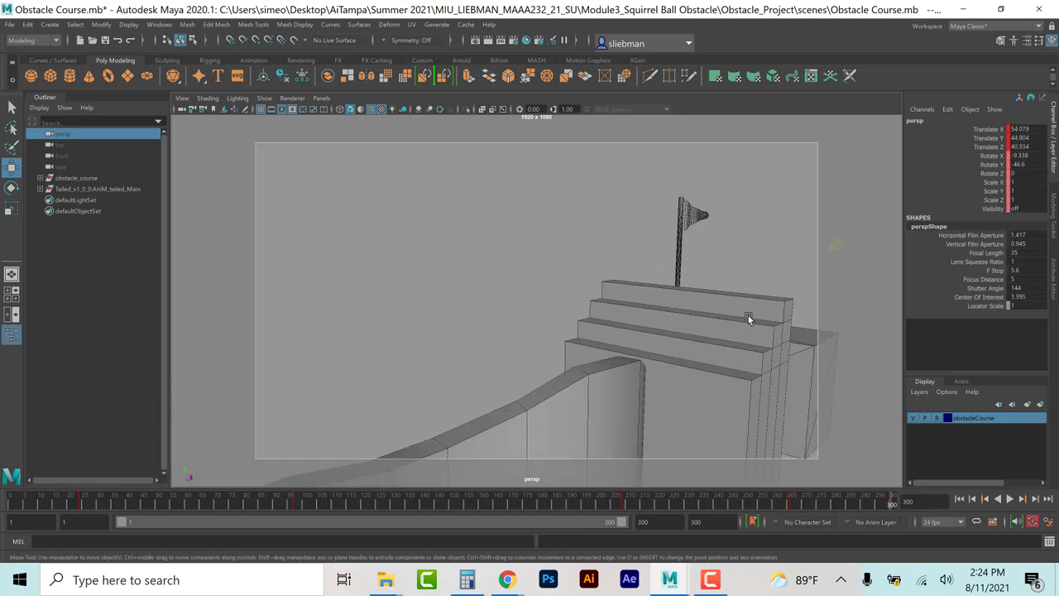
pyautogui.scroll(4, 749, 313)
pyautogui.scroll(-4, 750, 328)
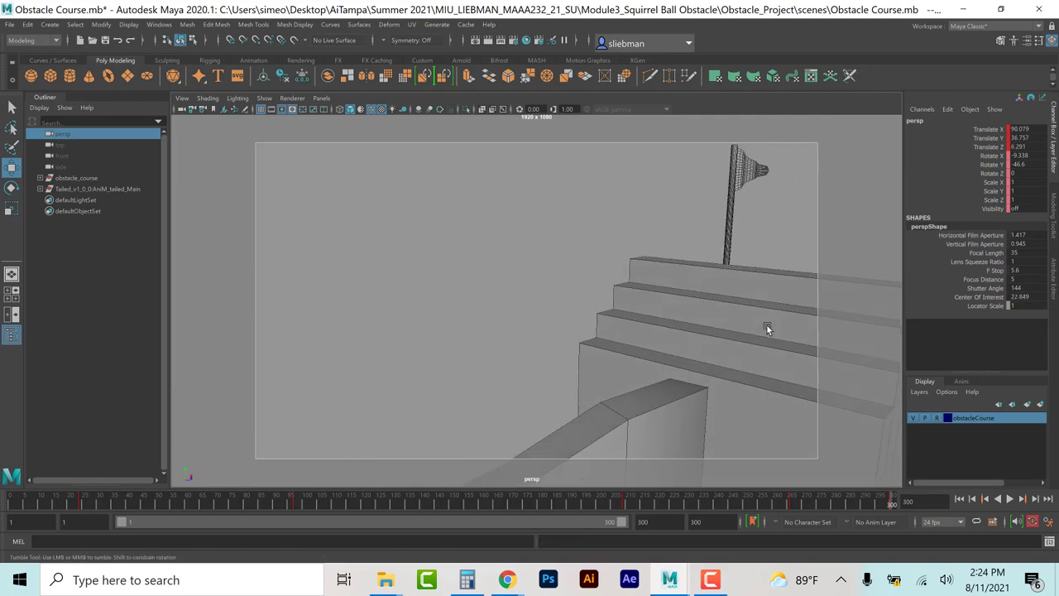
pyautogui.keyDown('alt'); pyautogui.moveTo(767, 326); pyautogui.dragTo(663, 332); pyautogui.keyUp('alt')
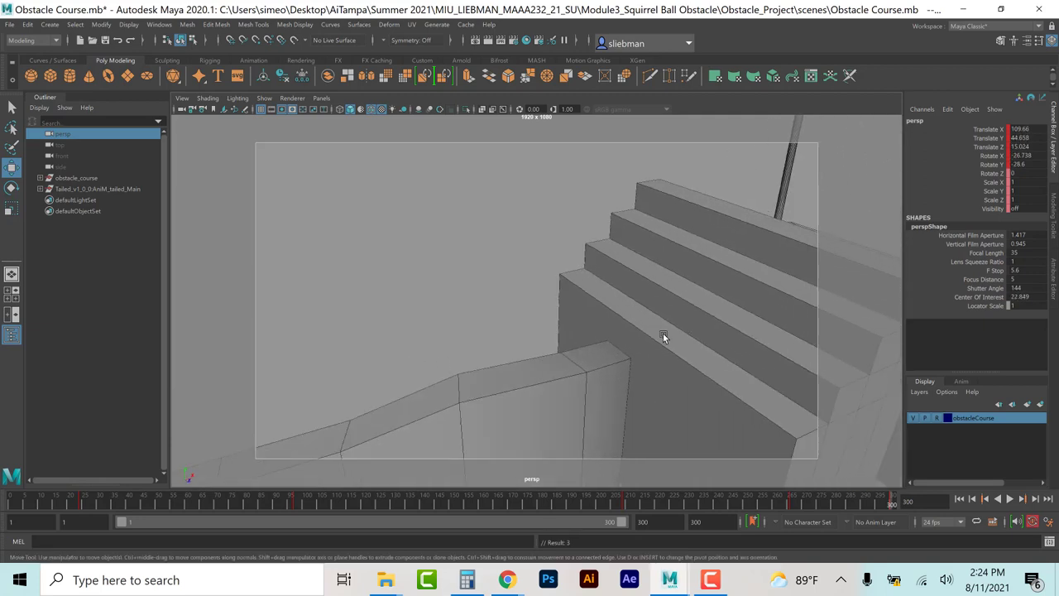
pyautogui.keyDown('alt'); pyautogui.moveTo(662, 333); pyautogui.dragTo(530, 461, button='middle'); pyautogui.keyUp('alt')
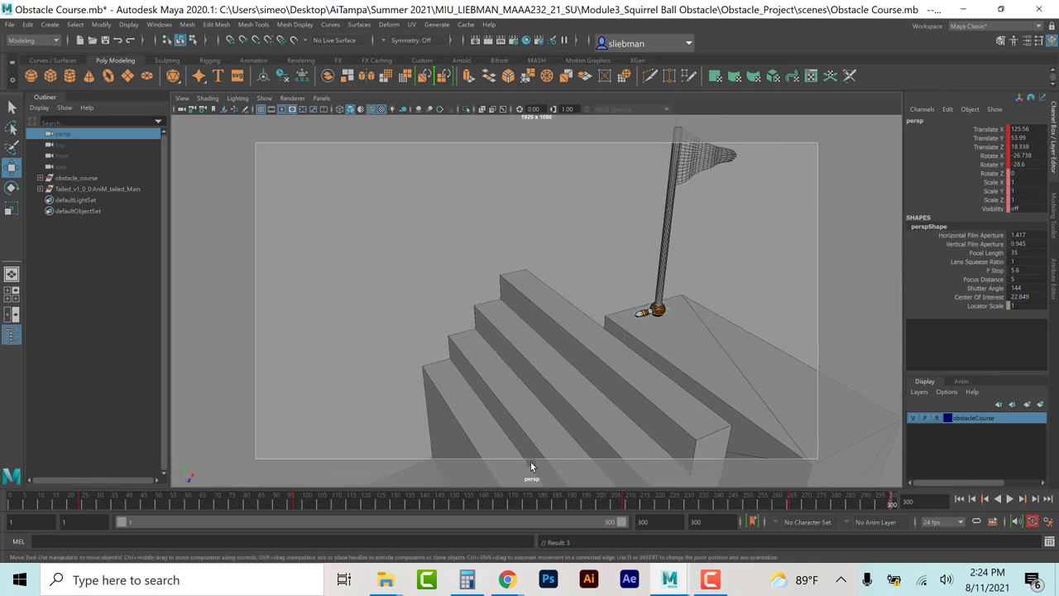
pyautogui.hotkey('alt', 'v')
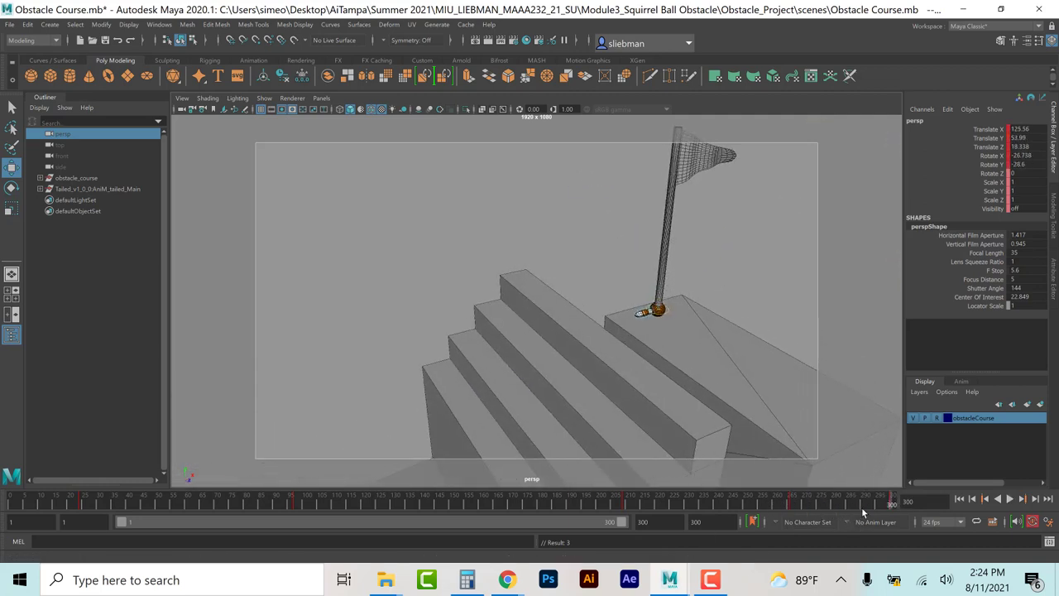
# Step: Extend the end time to 324, play from the start, stop at frame 57, restore four views
pyautogui.click(645, 522)
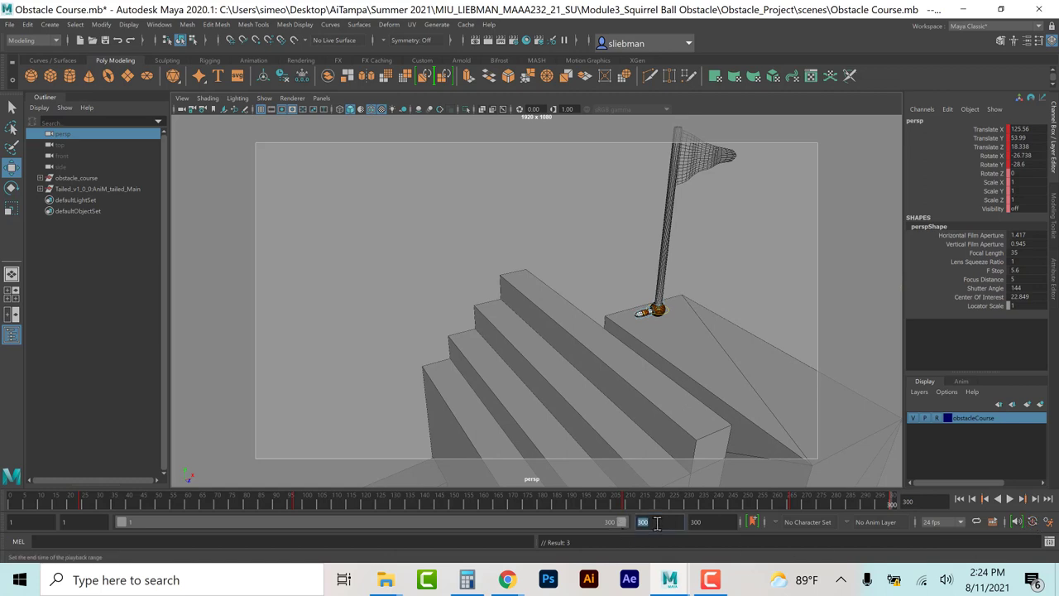
pyautogui.press('Return')
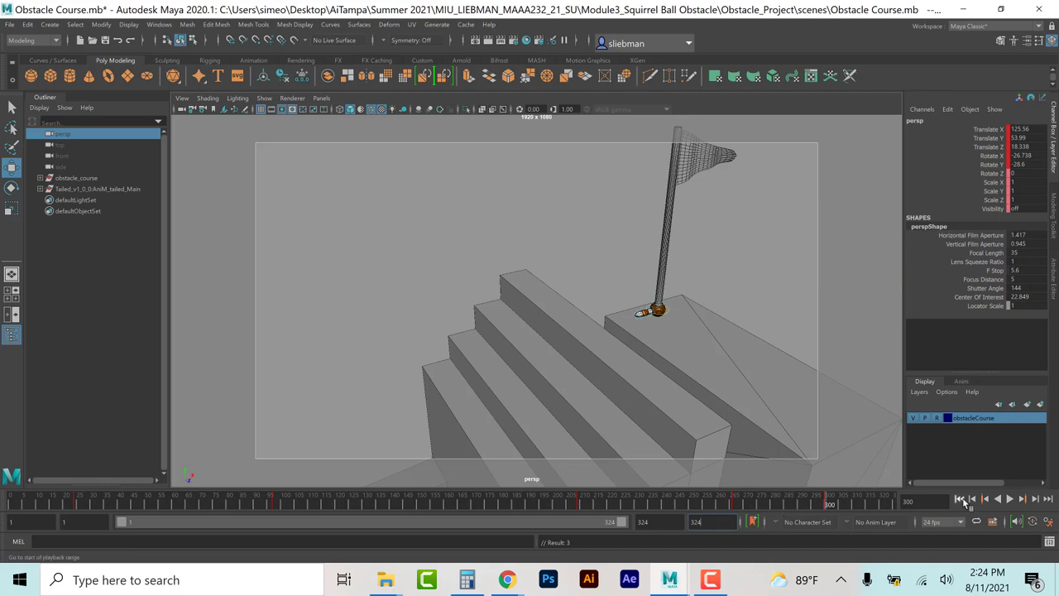
pyautogui.click(959, 499)
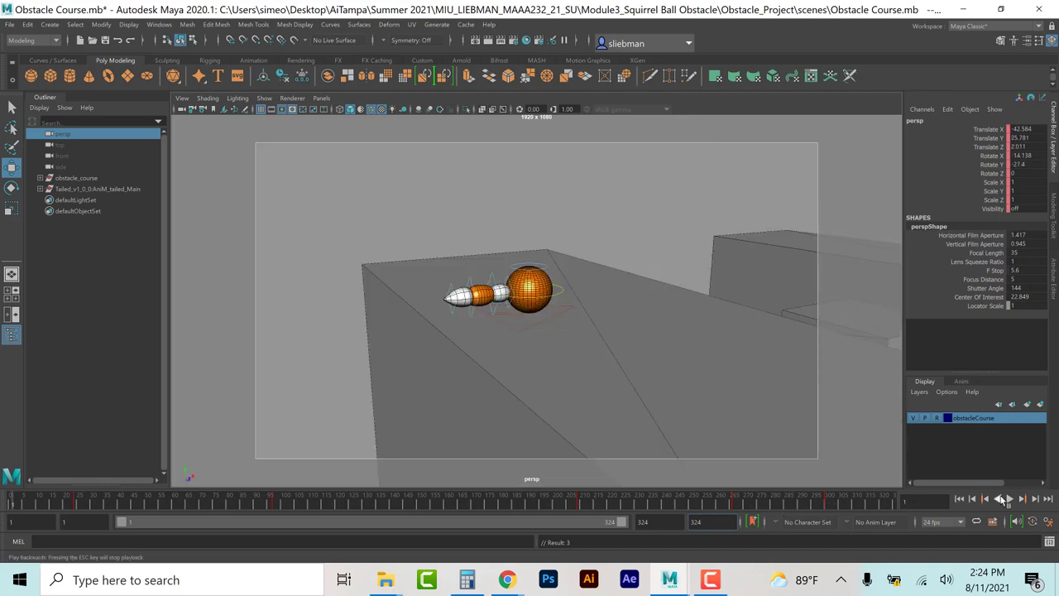
pyautogui.click(1011, 498)
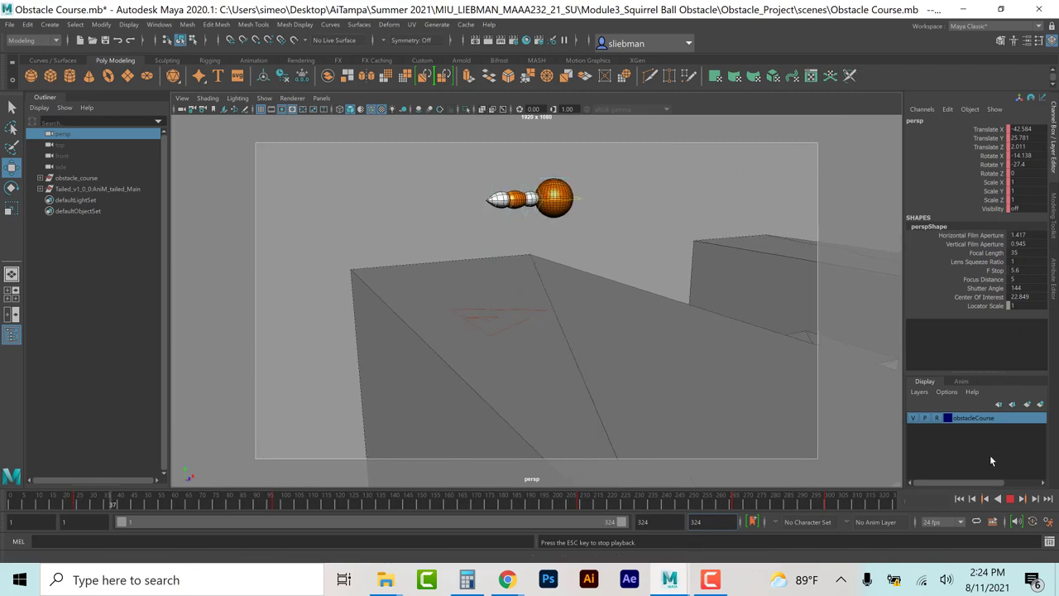
pyautogui.click(1009, 499)
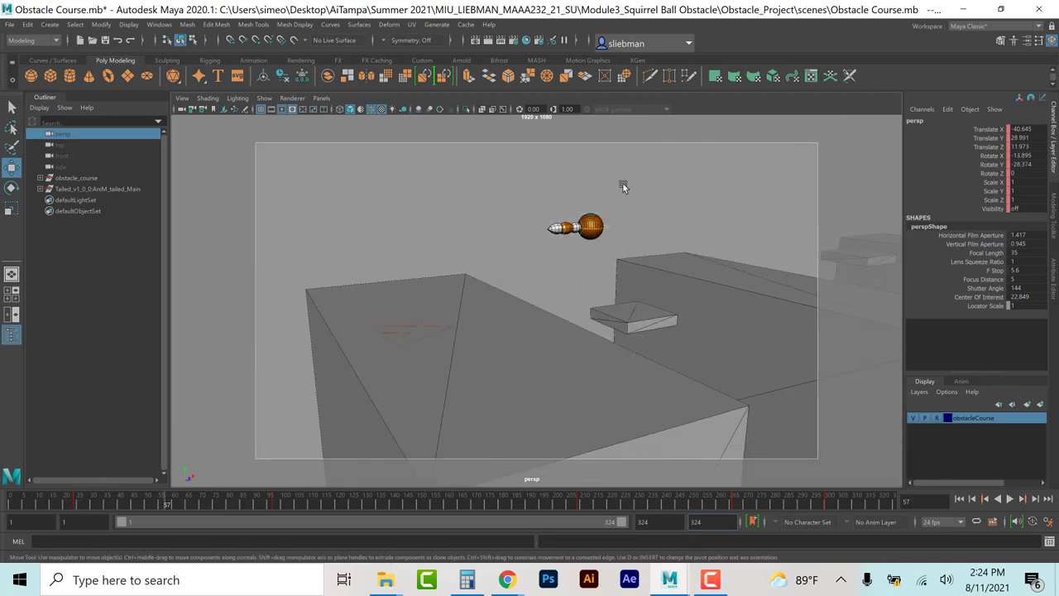
pyautogui.click(511, 231)
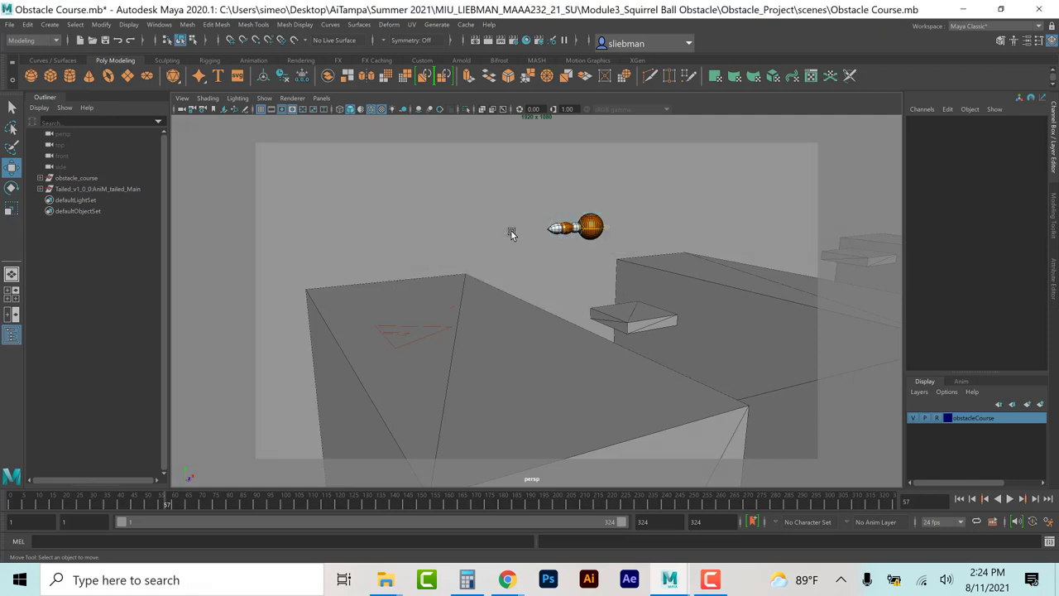
pyautogui.press('space')
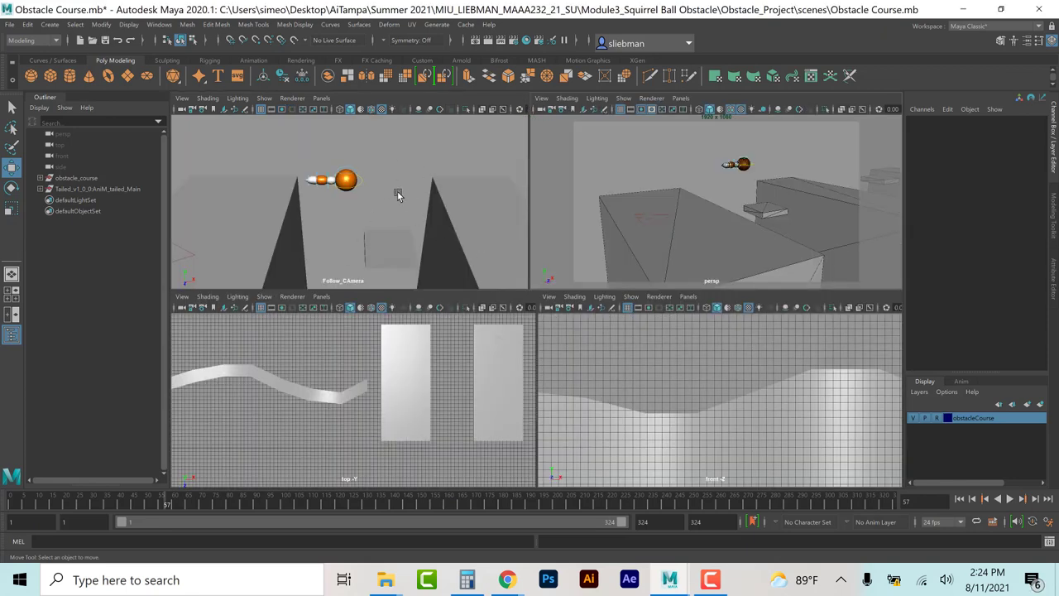
# Step: Rewind the animation to frame 1
pyautogui.click(960, 499)
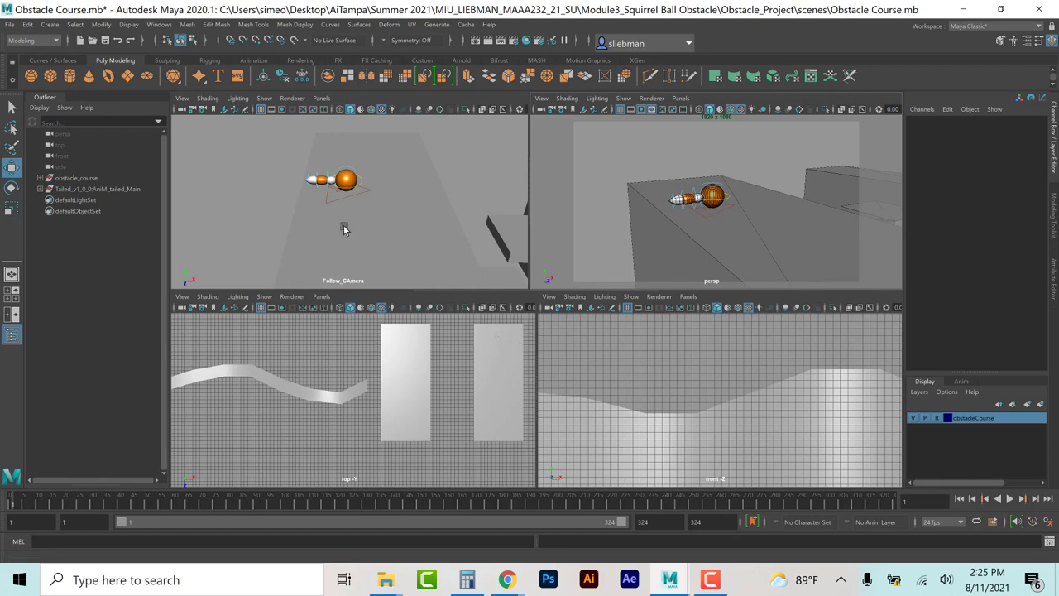
# Step: Select the ball's main control with the Rotate tool at frame 24
pyautogui.click(359, 187)
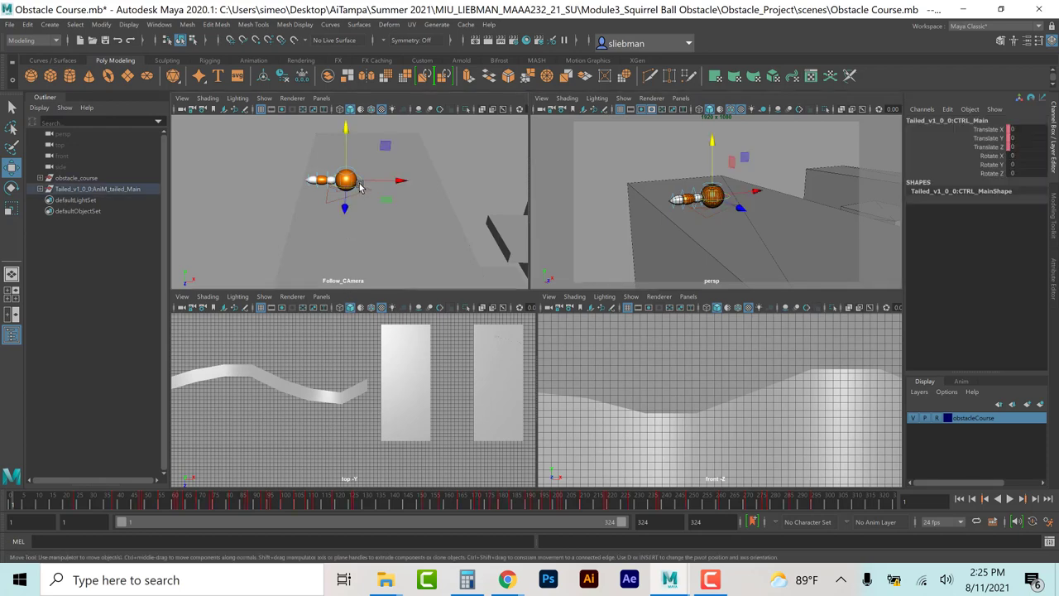
pyautogui.click(12, 187)
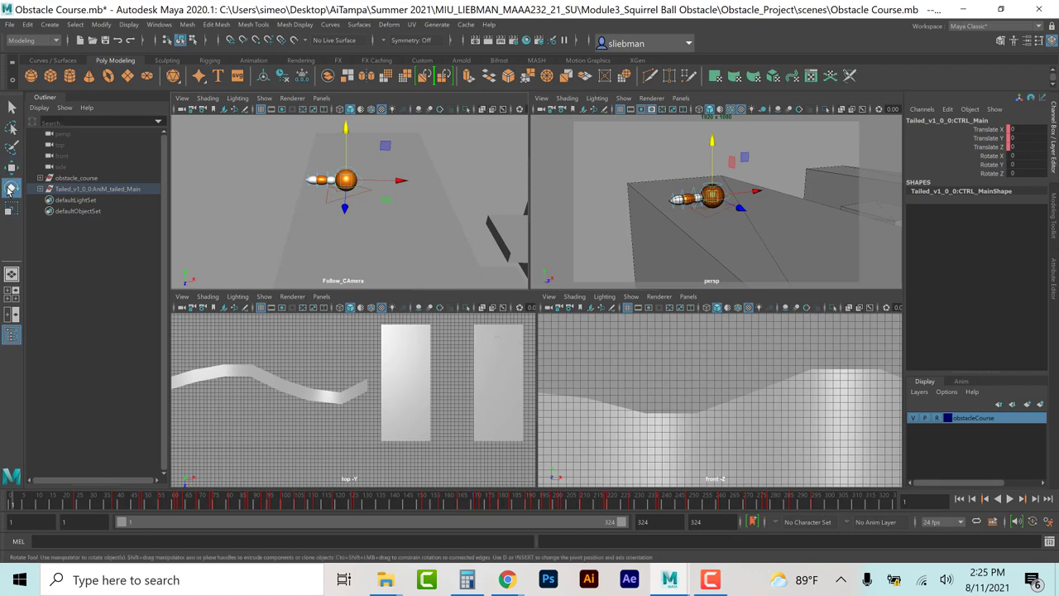
pyautogui.click(75, 505)
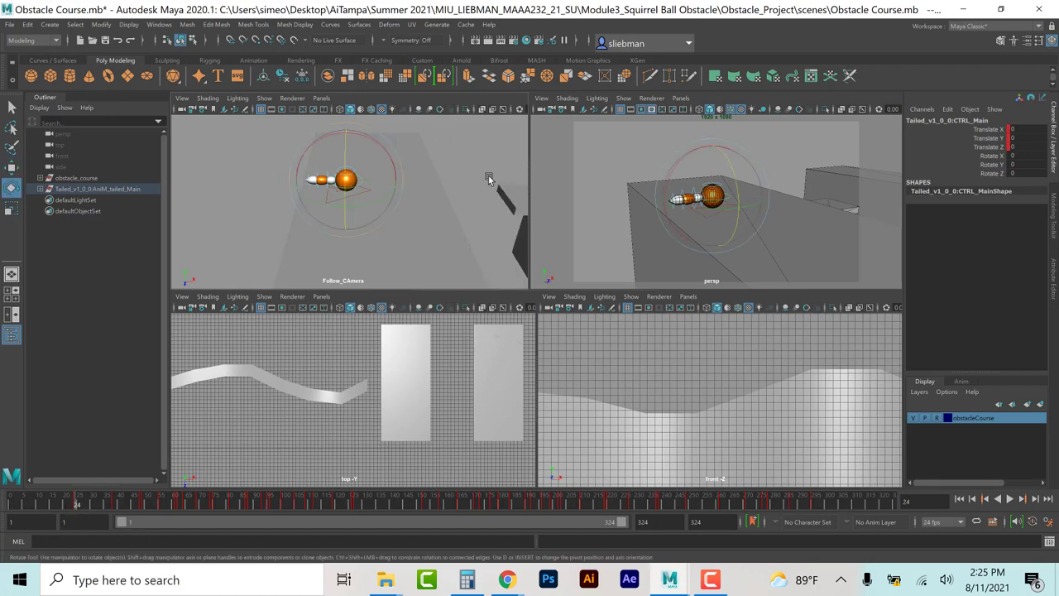
# Step: Frame the ball in the top and front views and select the three rotate channels
pyautogui.press('f')
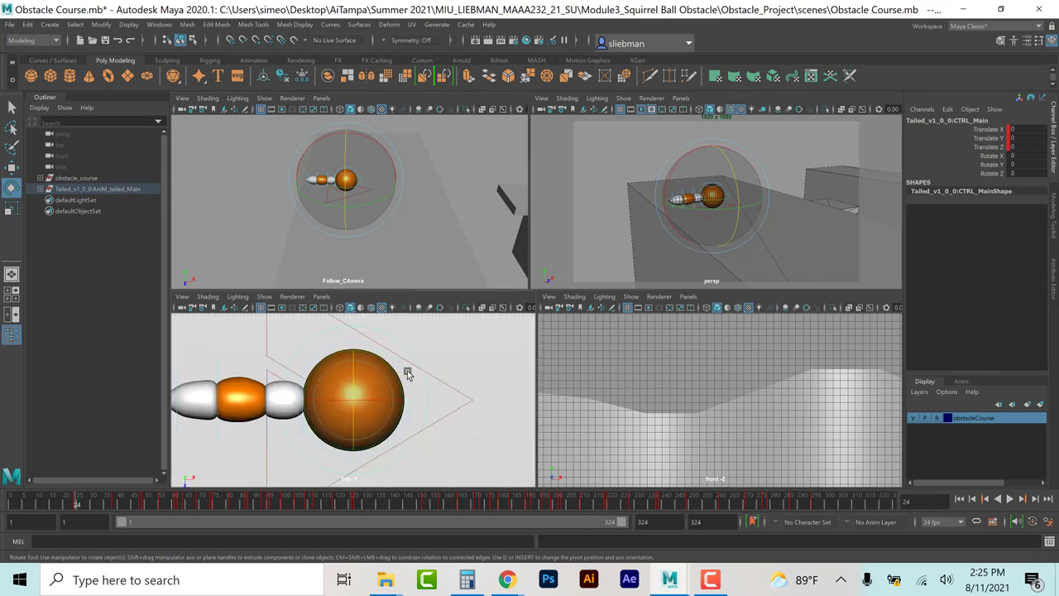
pyautogui.press('f')
pyautogui.keyDown('alt'); pyautogui.moveTo(728, 383); pyautogui.dragTo(690, 406, button='right'); pyautogui.keyUp('alt')
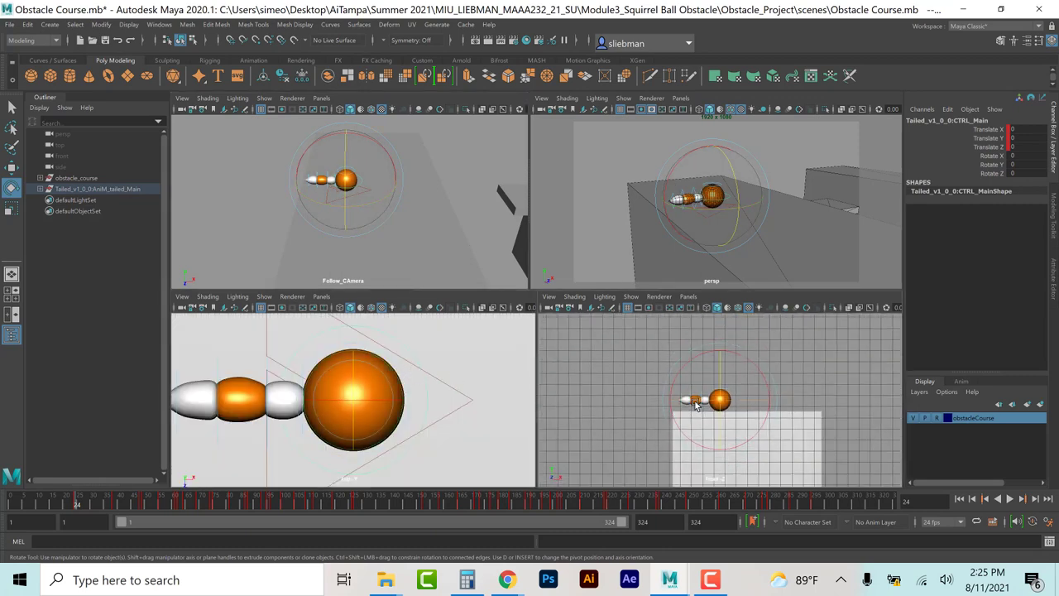
pyautogui.keyDown('alt'); pyautogui.moveTo(459, 409); pyautogui.dragTo(367, 405, button='right'); pyautogui.keyUp('alt')
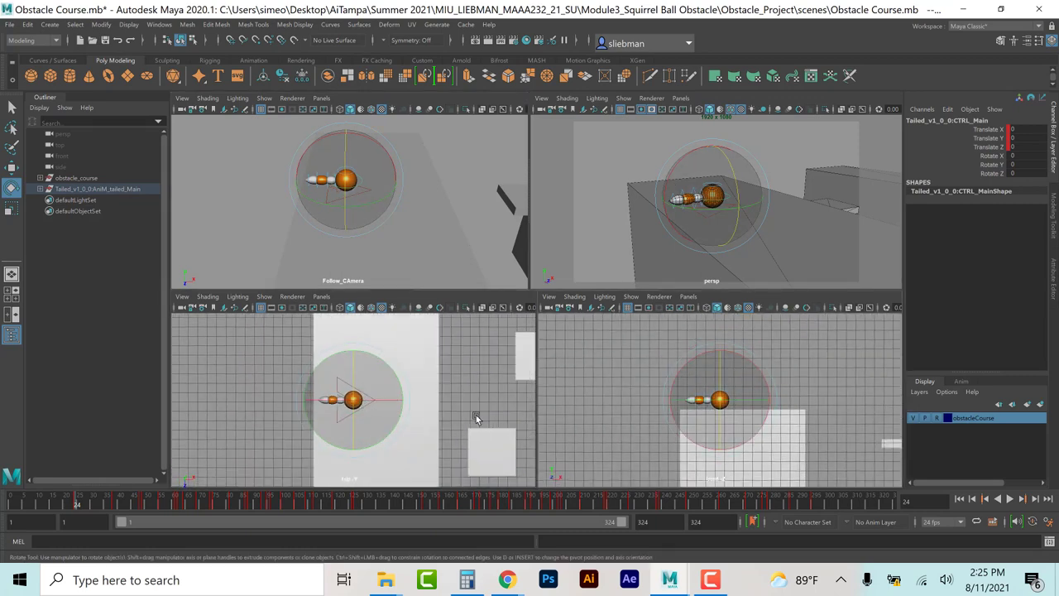
pyautogui.keyDown('alt'); pyautogui.moveTo(870, 396); pyautogui.dragTo(776, 367, button='middle'); pyautogui.keyUp('alt')
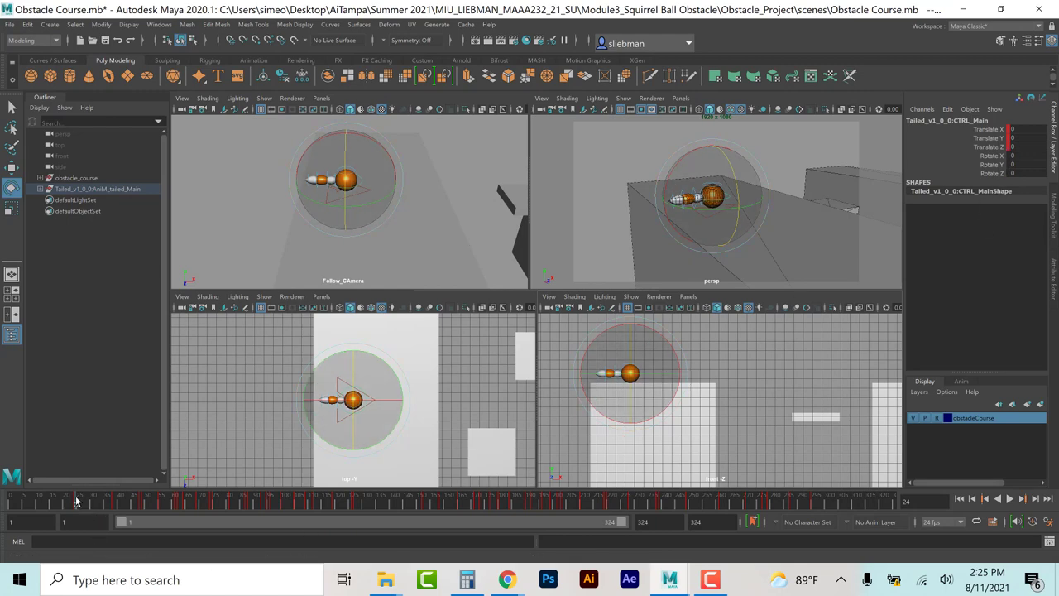
pyautogui.moveTo(990, 156); pyautogui.dragTo(986, 171)
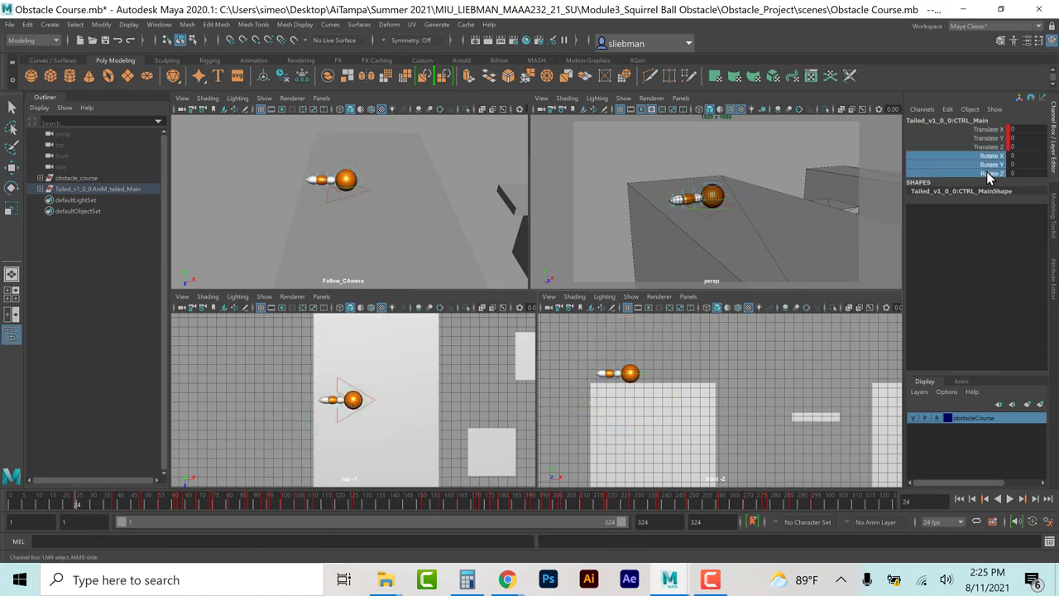
# Step: Key Rotate X–Z on the main control at frame 24 and turn on Auto Key
pyautogui.rightClick(986, 173)
pyautogui.click(985, 185)
pyautogui.click(1032, 521)
# Step: Key the rotate channels again at frame 321 and play back the animation
pyautogui.moveTo(75, 508)
pyautogui.mouseDown()
pyautogui.moveTo(898, 507)
pyautogui.moveTo(852, 508)
pyautogui.moveTo(882, 506)
pyautogui.mouseUp()
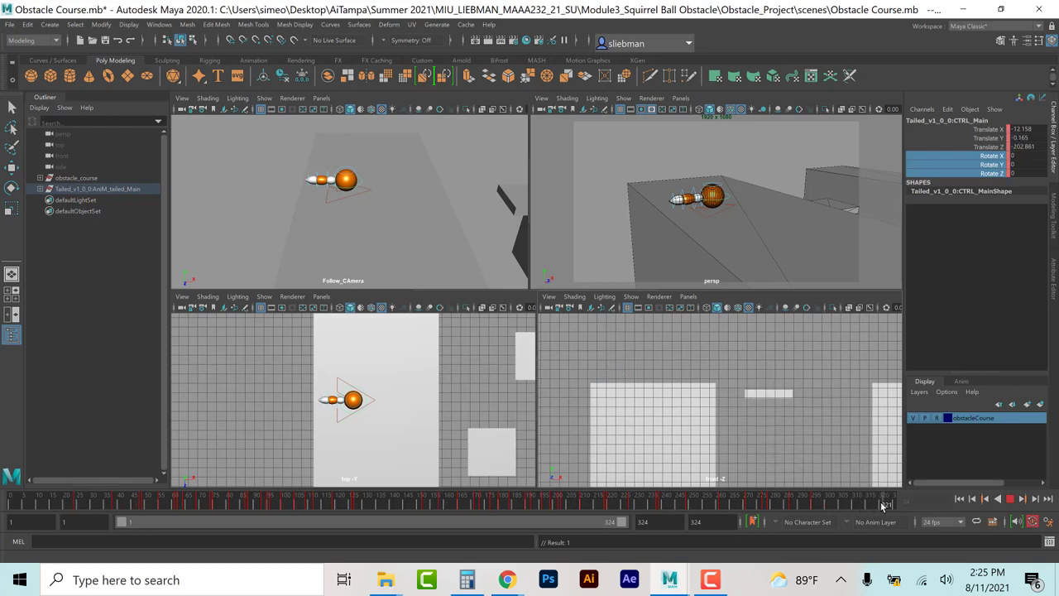
pyautogui.rightClick(986, 177)
pyautogui.click(985, 189)
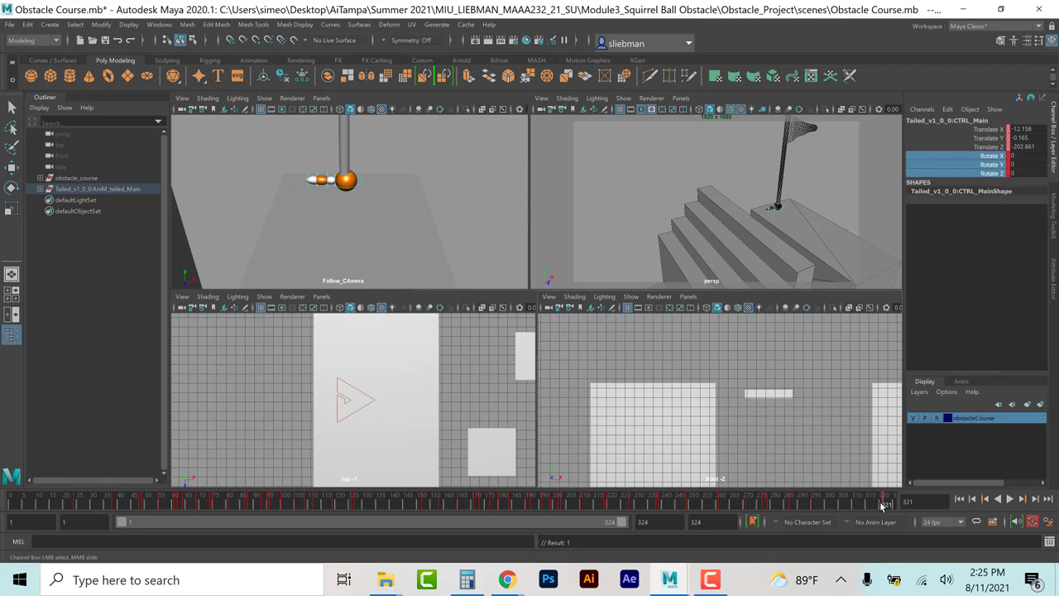
pyautogui.hotkey('alt', 'v')
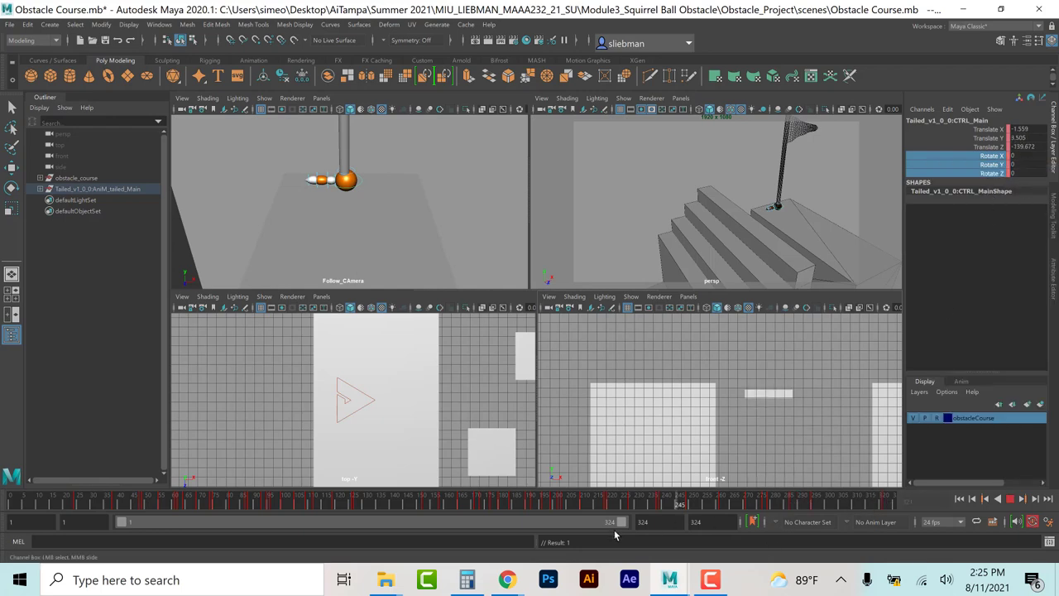
pyautogui.click(76, 505)
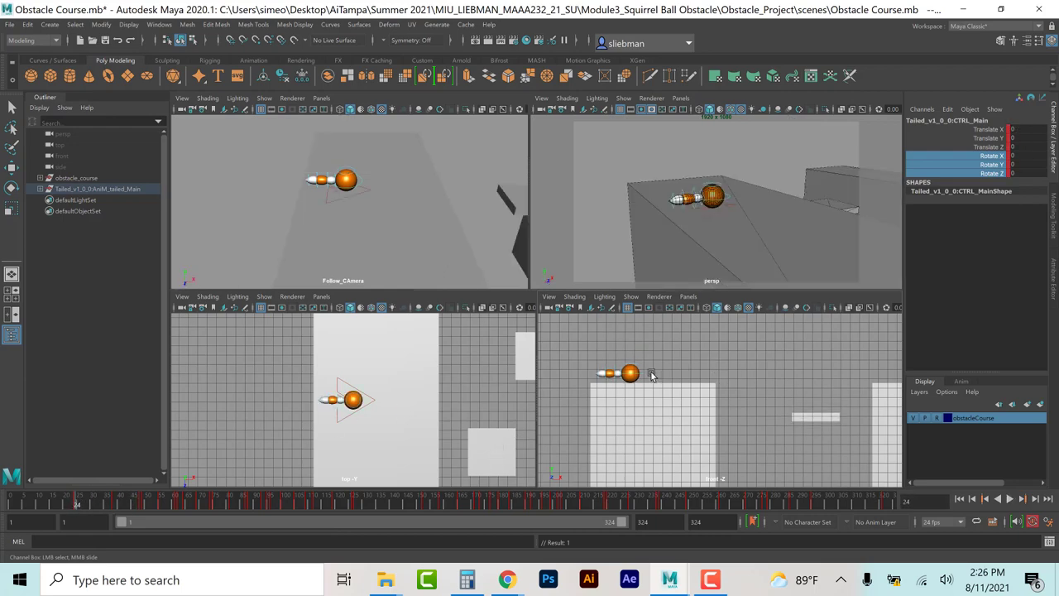
# Step: Key zero rotation on the main control at frame 17
pyautogui.click(12, 187)
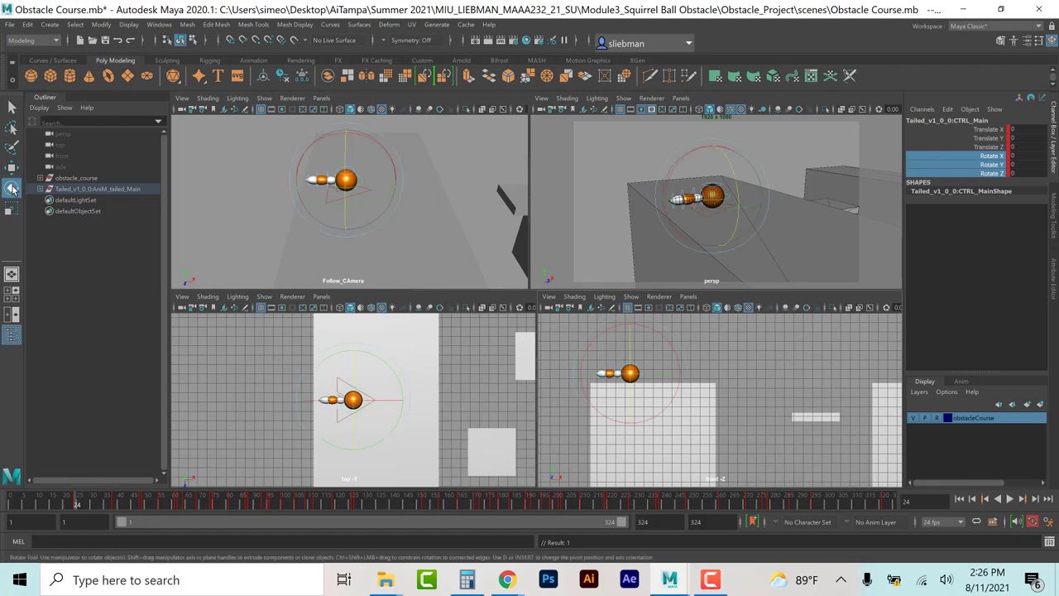
pyautogui.hotkey('alt', 'v')
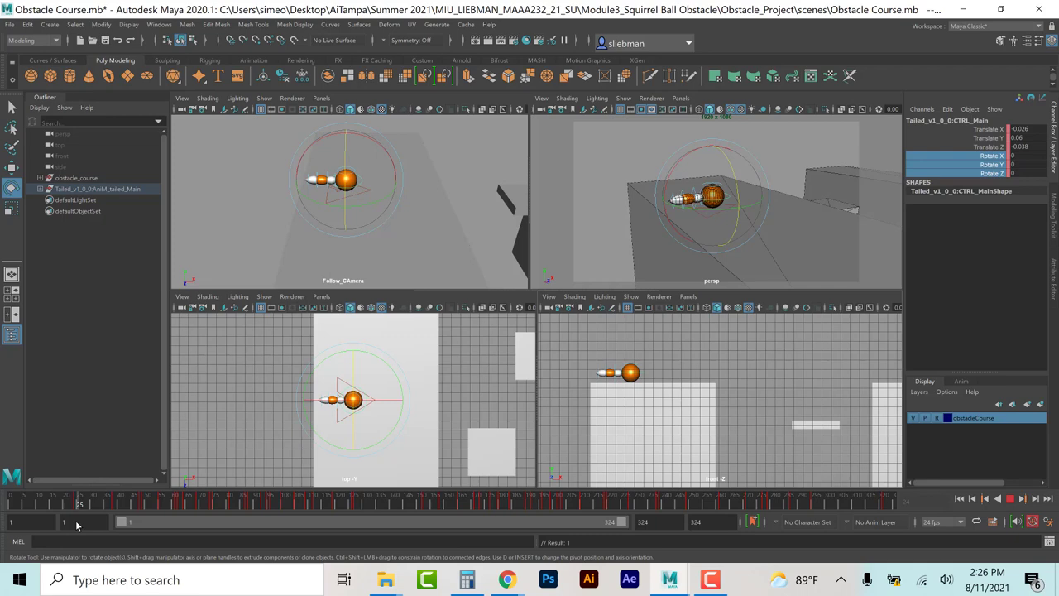
pyautogui.moveTo(76, 525); pyautogui.dragTo(56, 530)
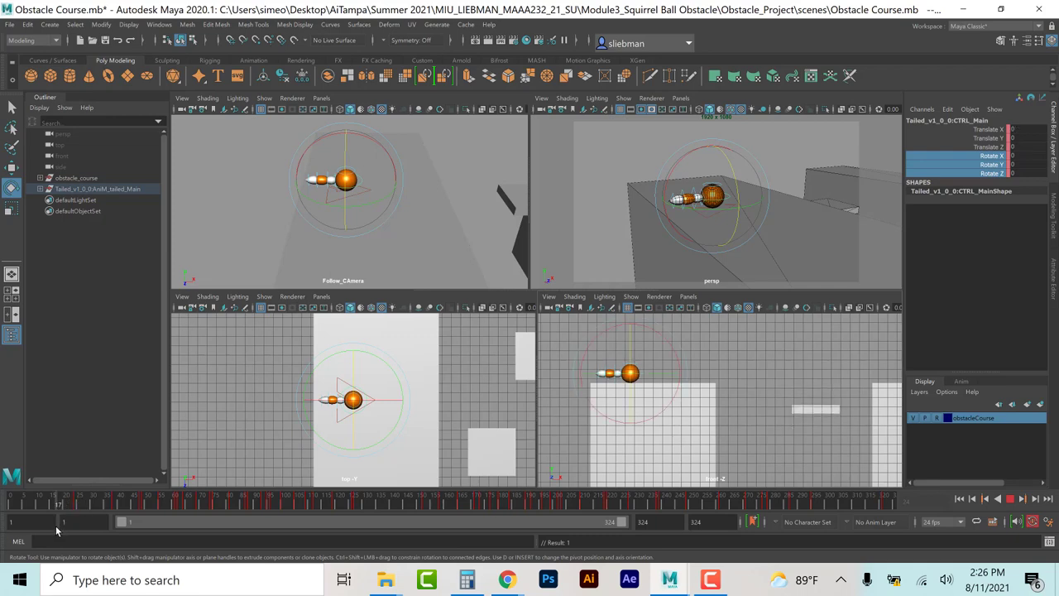
pyautogui.rightClick(993, 170)
pyautogui.click(984, 189)
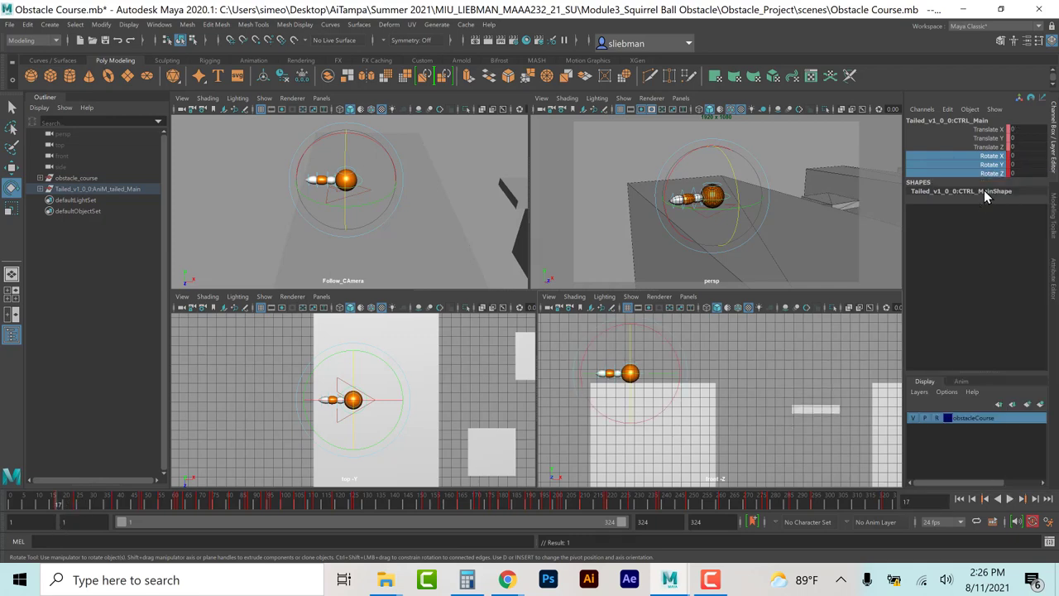
# Step: Key a forward X tilt of about 13.9° at frame 24 and hold it at frame 48
pyautogui.click(77, 503)
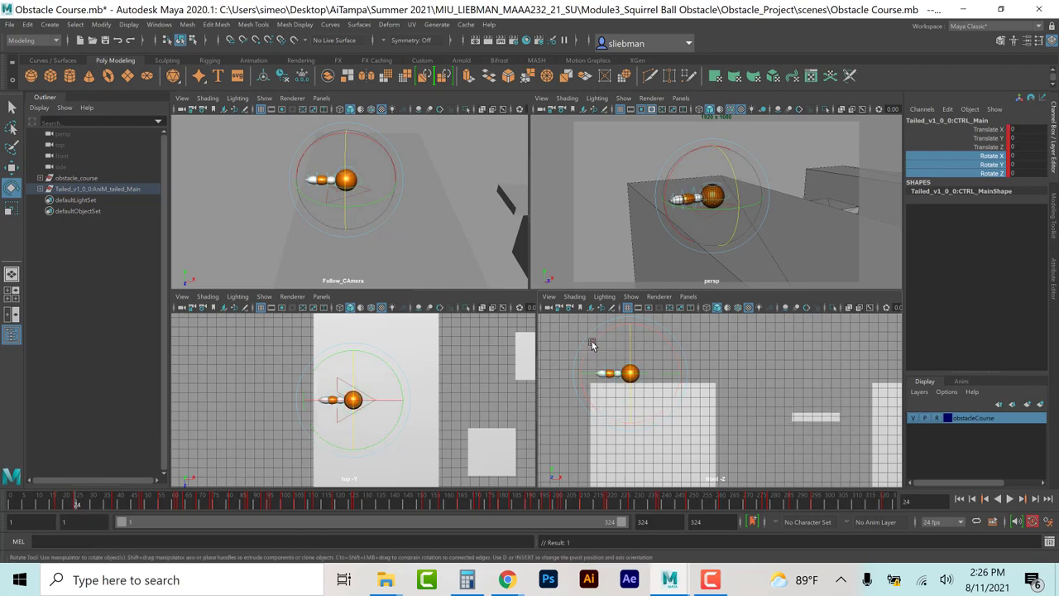
pyautogui.moveTo(608, 326); pyautogui.dragTo(606, 364)
pyautogui.press('s')
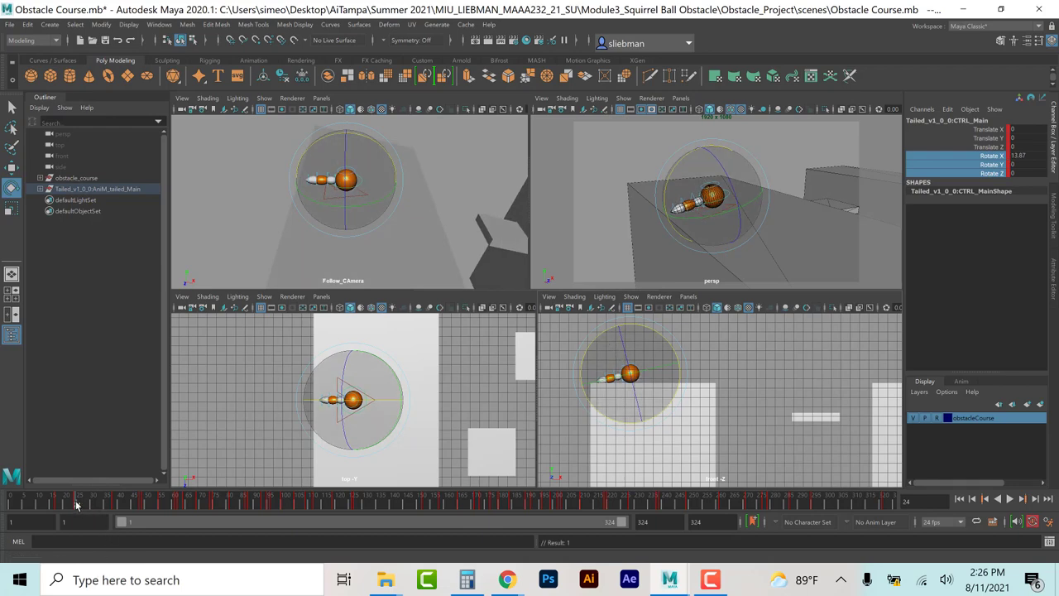
pyautogui.hotkey('alt', 'v')
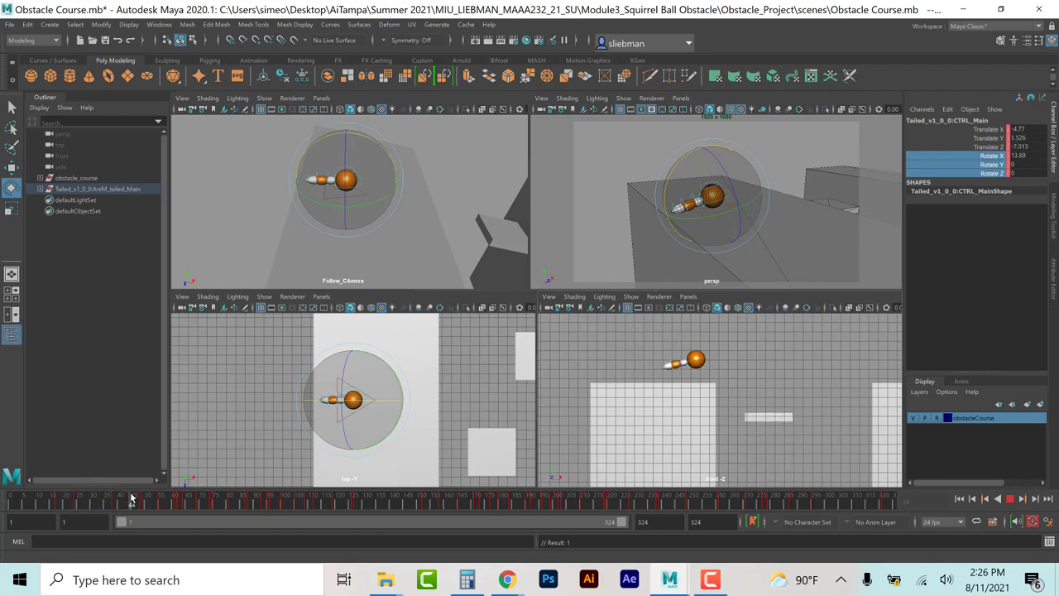
pyautogui.moveTo(130, 497); pyautogui.dragTo(142, 503)
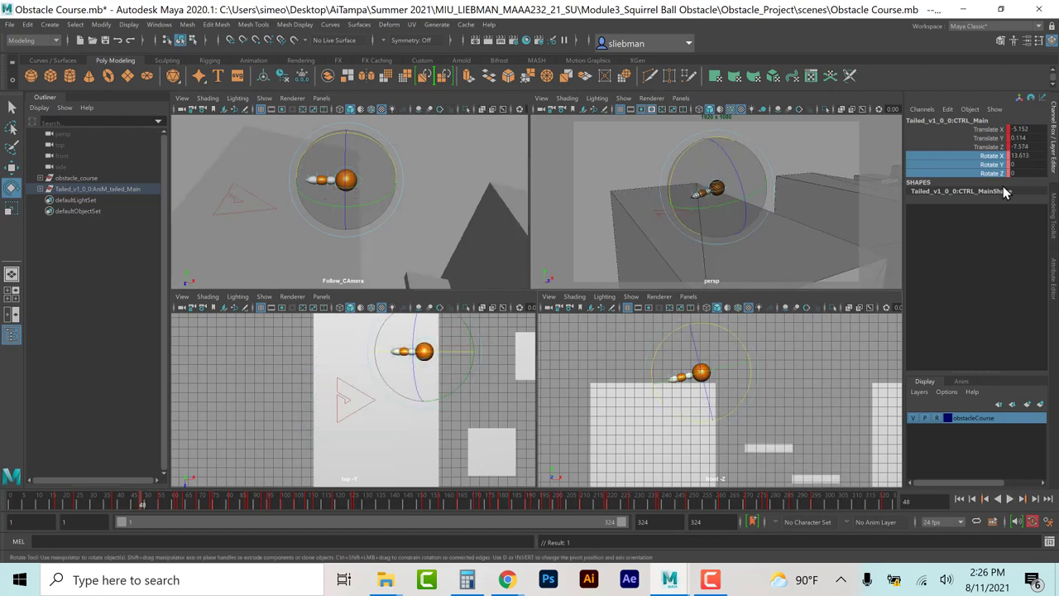
pyautogui.rightClick(987, 177)
pyautogui.click(979, 193)
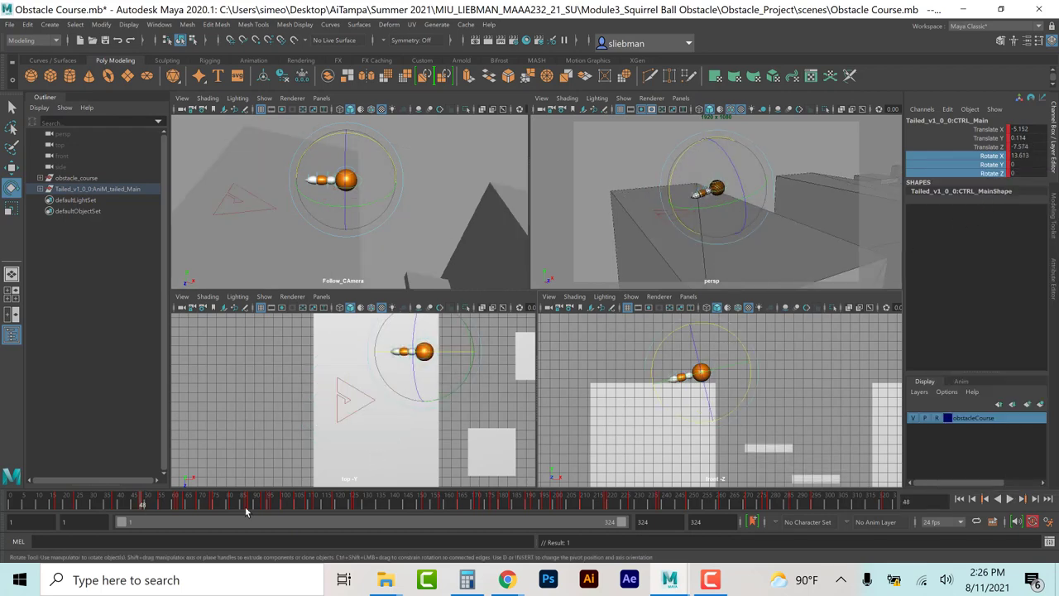
# Step: Key a -26.5° X tilt at frame 51, then level the tilt at frame 61
pyautogui.moveTo(144, 507); pyautogui.dragTo(150, 503)
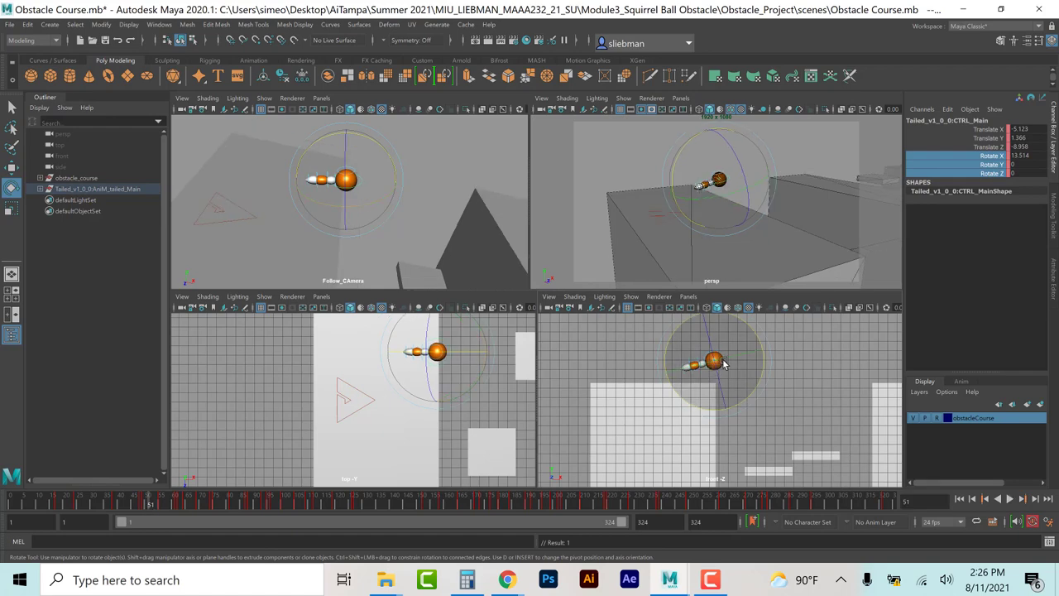
pyautogui.moveTo(756, 333); pyautogui.dragTo(765, 372)
pyautogui.press('s')
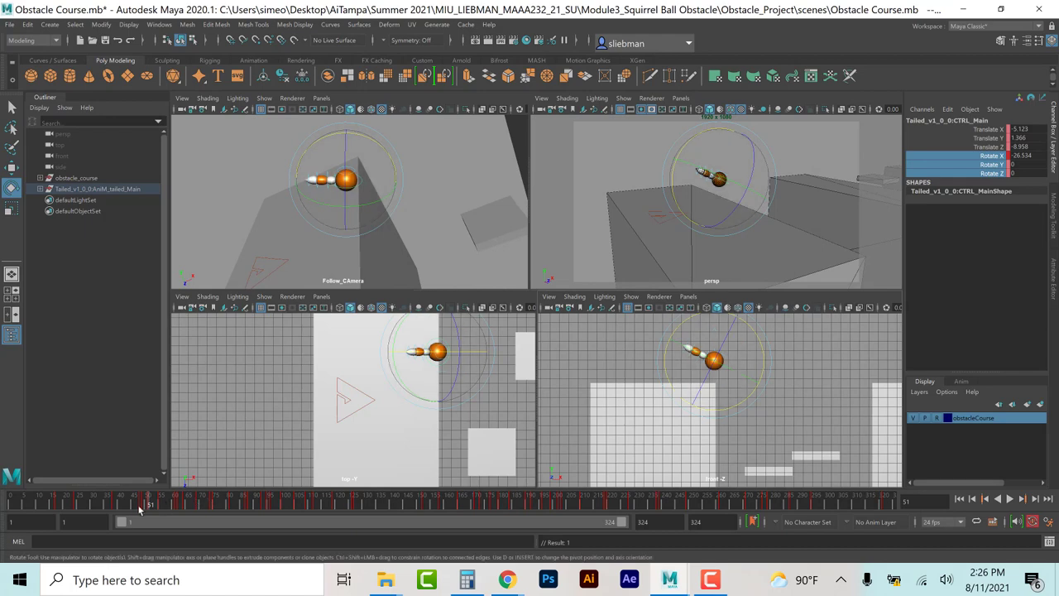
pyautogui.hotkey('alt', 'v')
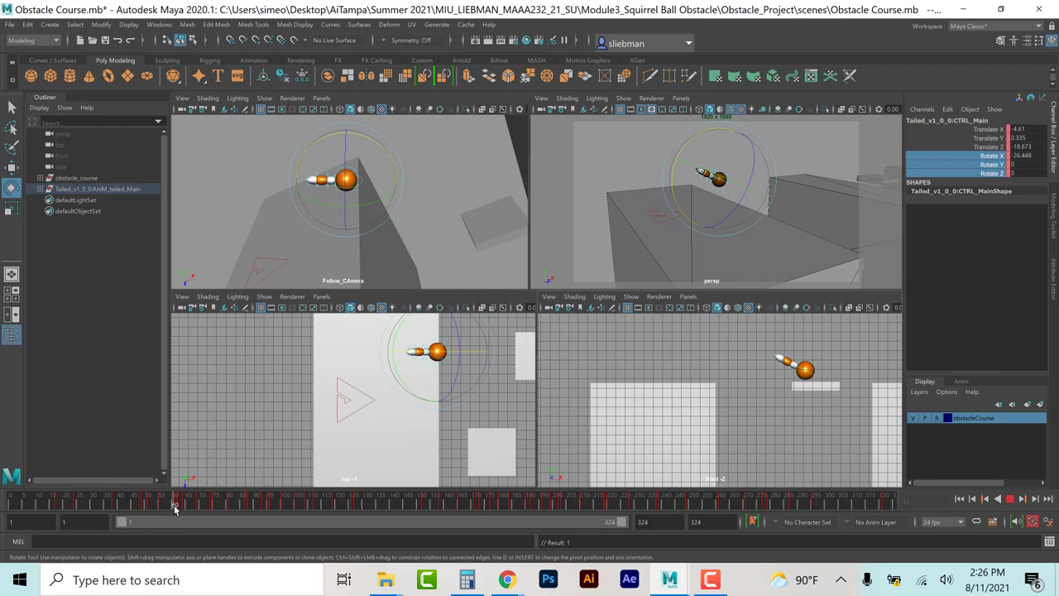
pyautogui.hotkey('alt', 'v')
pyautogui.moveTo(807, 330); pyautogui.dragTo(787, 319)
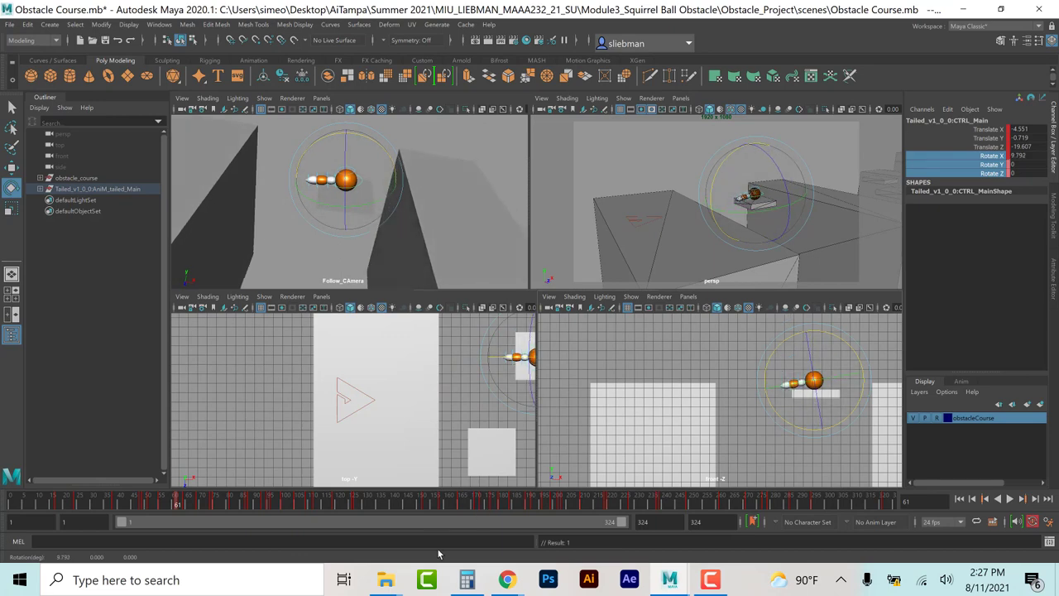
# Step: Tilt the ball back to about -29° at frame 63 and reframe it in the front view
pyautogui.hotkey('alt', 'v')
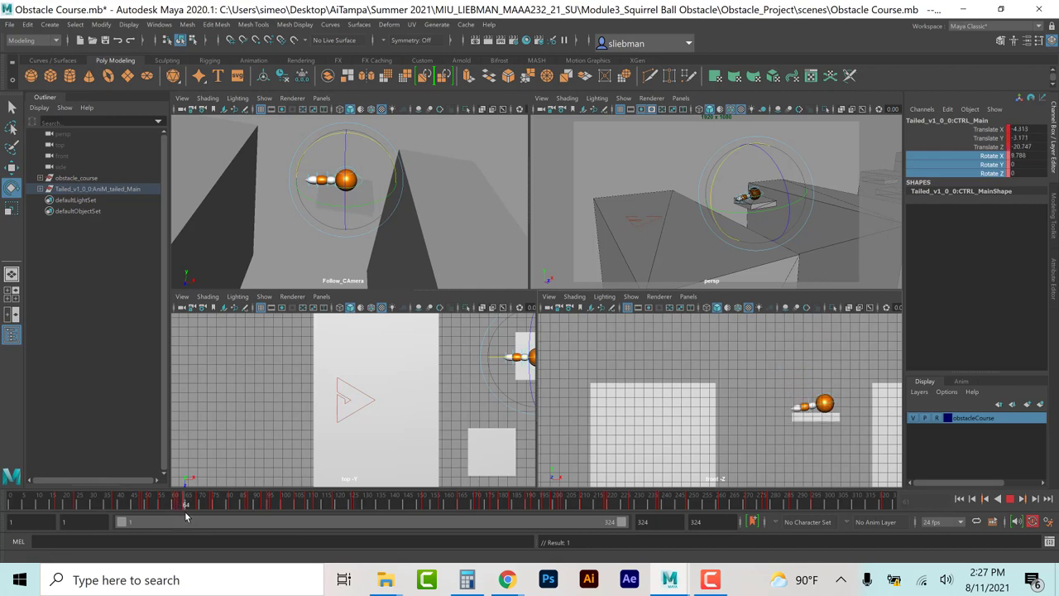
pyautogui.moveTo(185, 512); pyautogui.dragTo(186, 521)
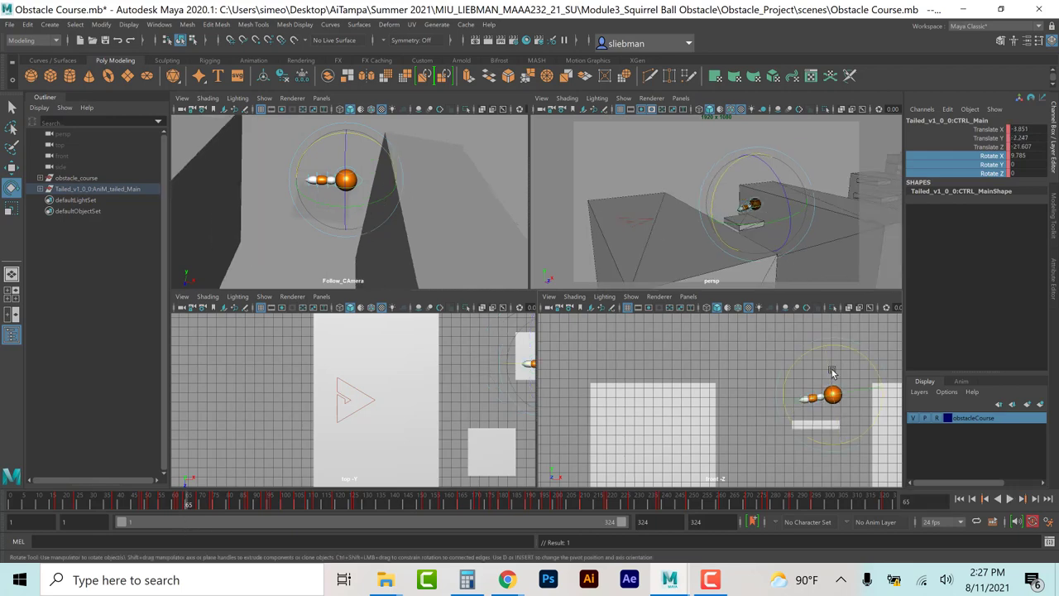
pyautogui.moveTo(857, 352); pyautogui.dragTo(869, 373)
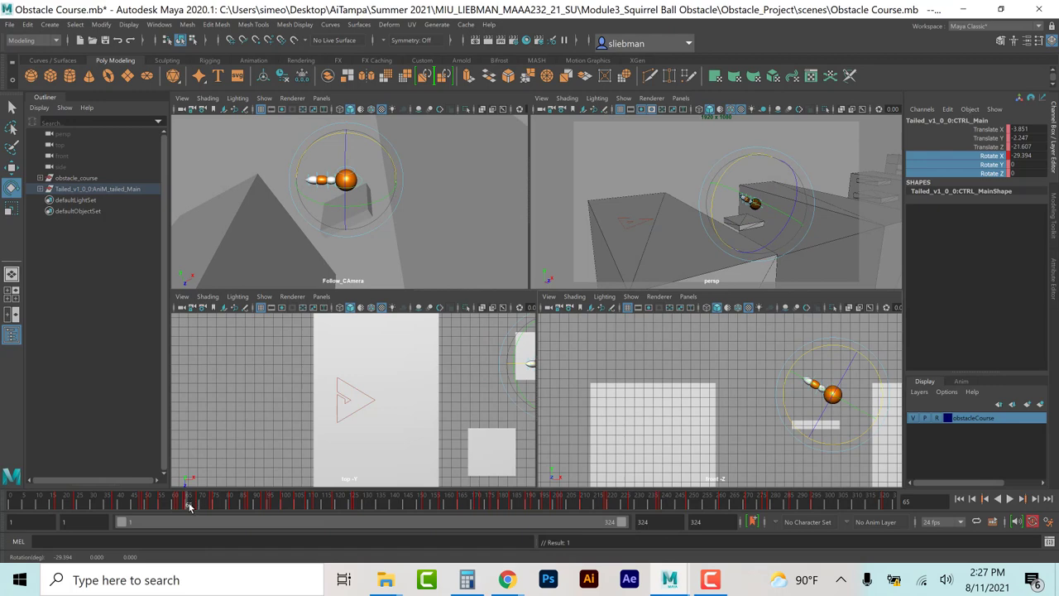
pyautogui.moveTo(188, 506); pyautogui.dragTo(203, 506)
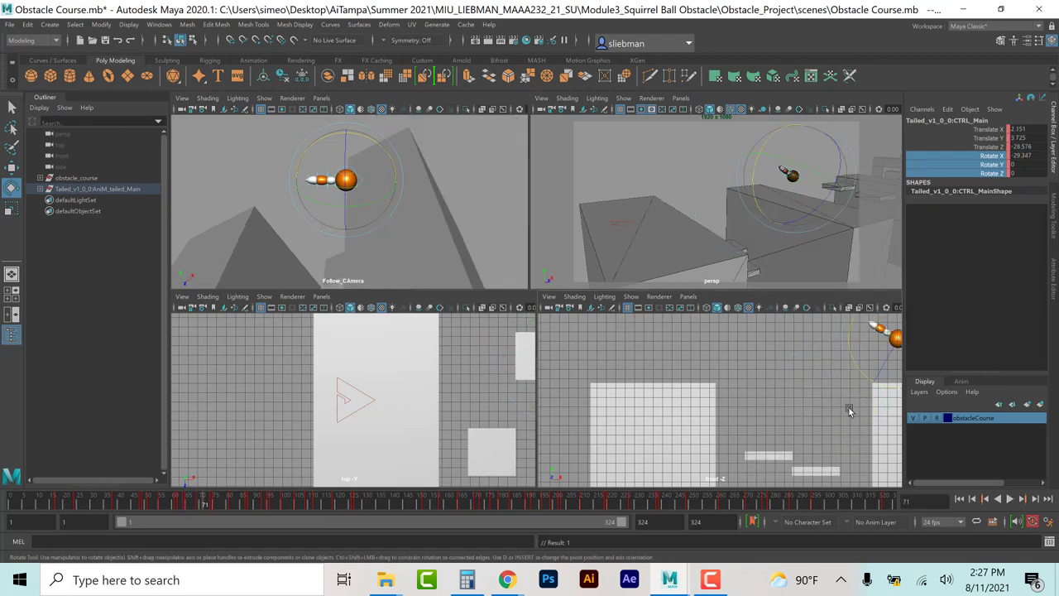
pyautogui.press('f')
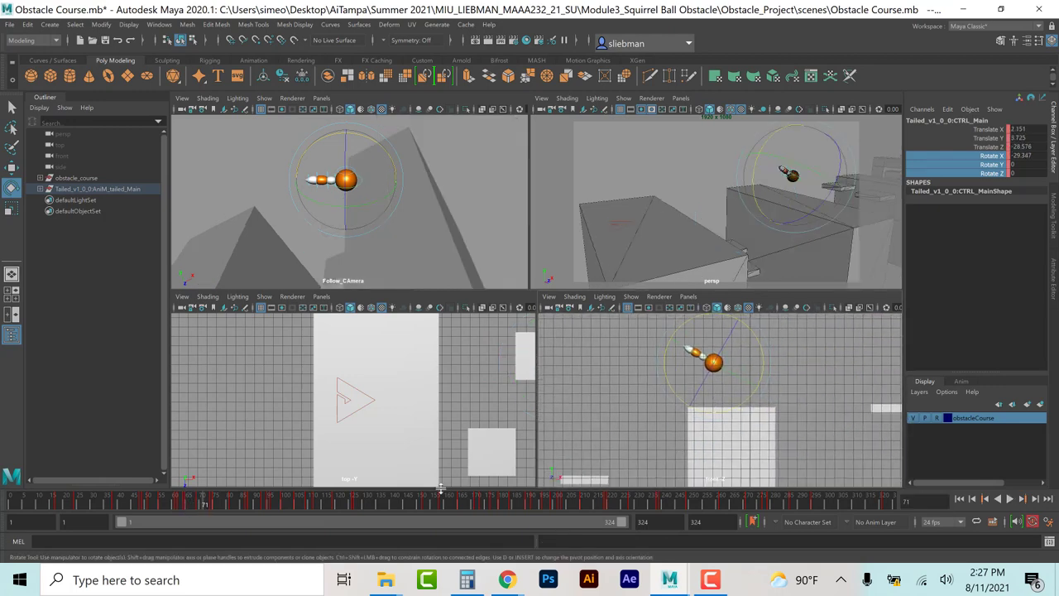
pyautogui.hotkey('alt', 'v')
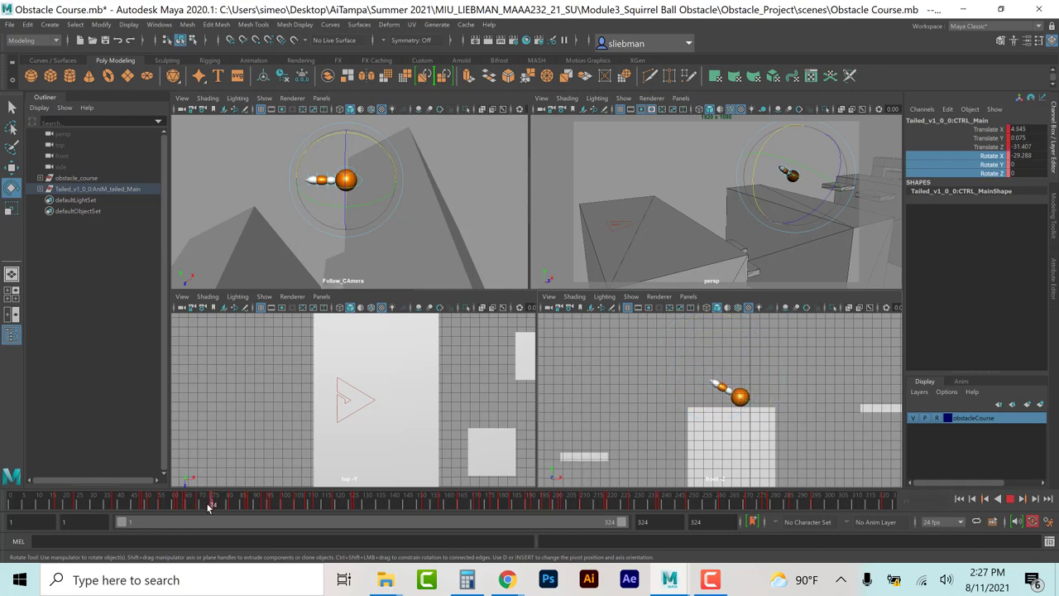
pyautogui.click(213, 506)
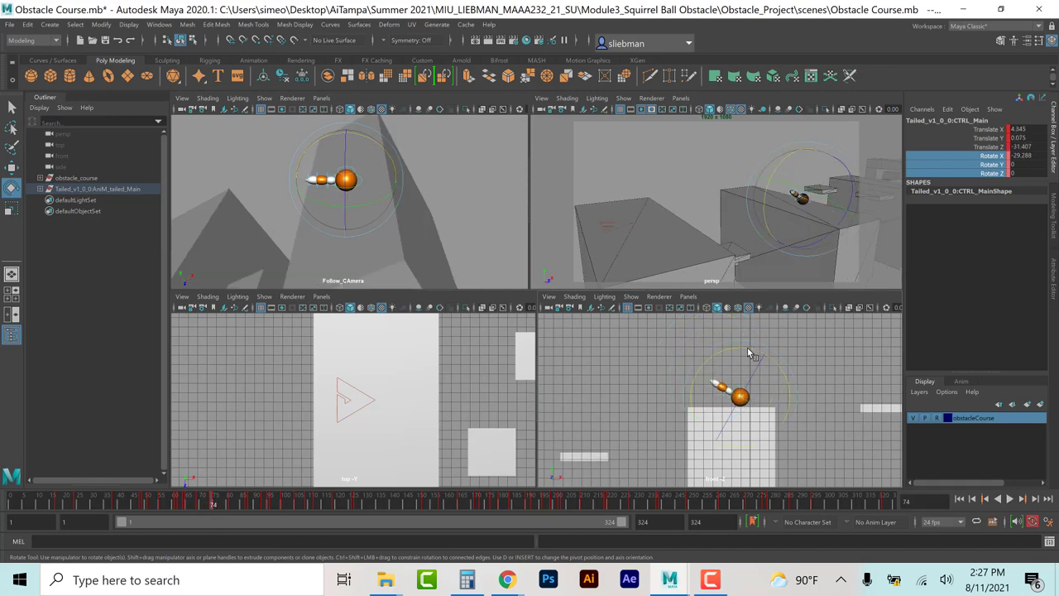
# Step: Tilt the ball forward at frame 74 and backward at frame 76, then review the motion
pyautogui.moveTo(740, 348); pyautogui.dragTo(710, 373)
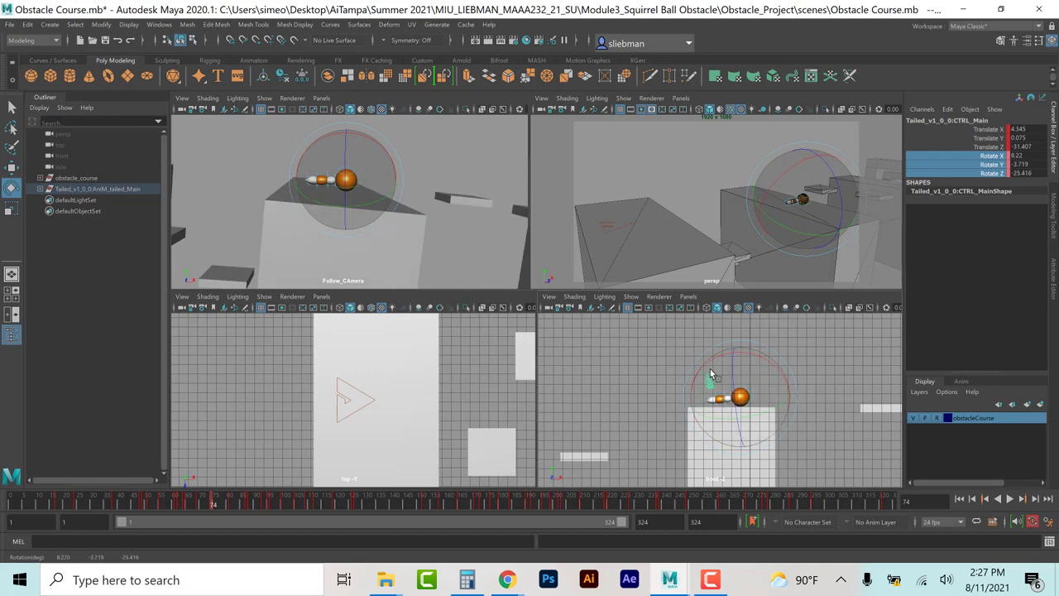
pyautogui.hotkey('ctrl', 'z')
pyautogui.moveTo(697, 415); pyautogui.dragTo(712, 354)
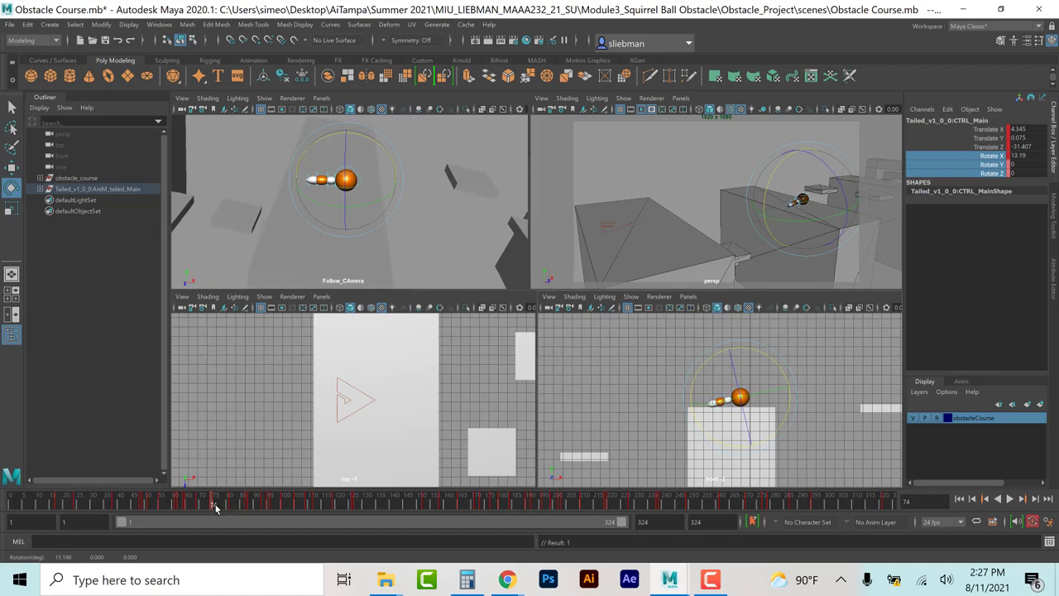
pyautogui.moveTo(215, 507); pyautogui.dragTo(227, 506)
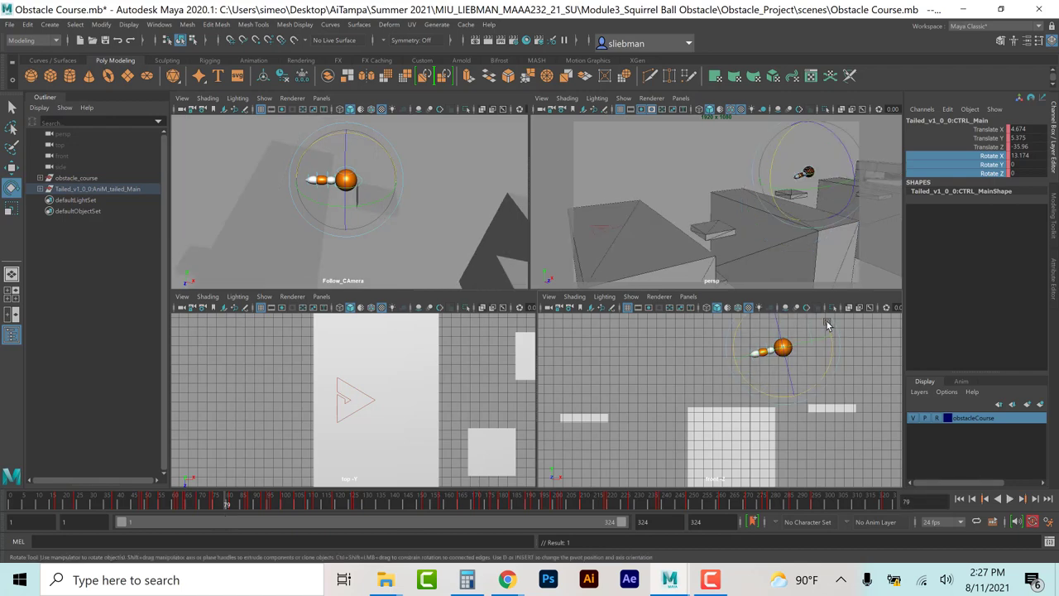
pyautogui.moveTo(207, 503); pyautogui.dragTo(218, 507)
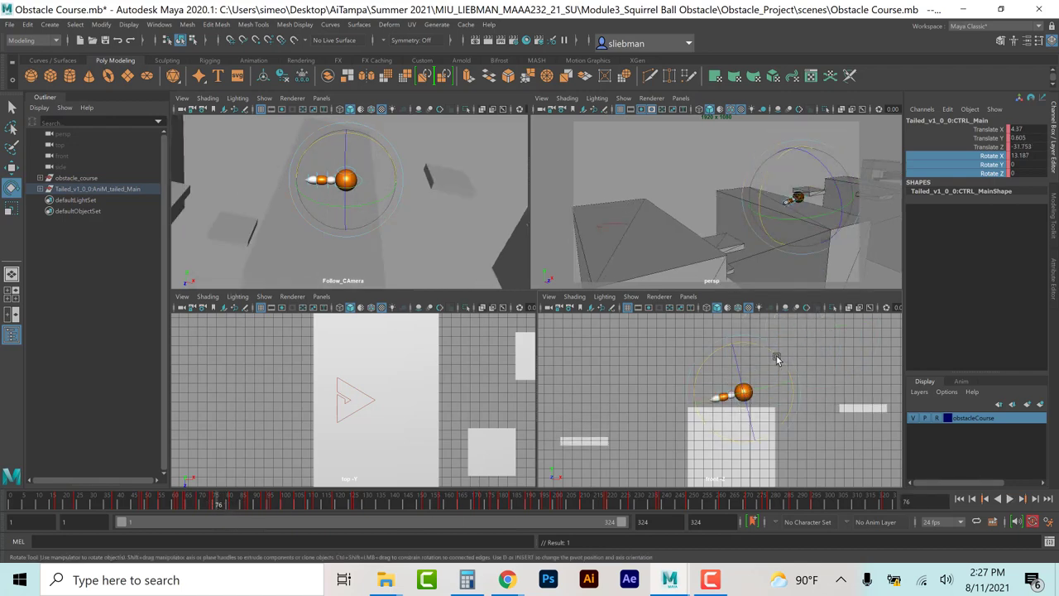
pyautogui.moveTo(776, 359); pyautogui.dragTo(722, 385)
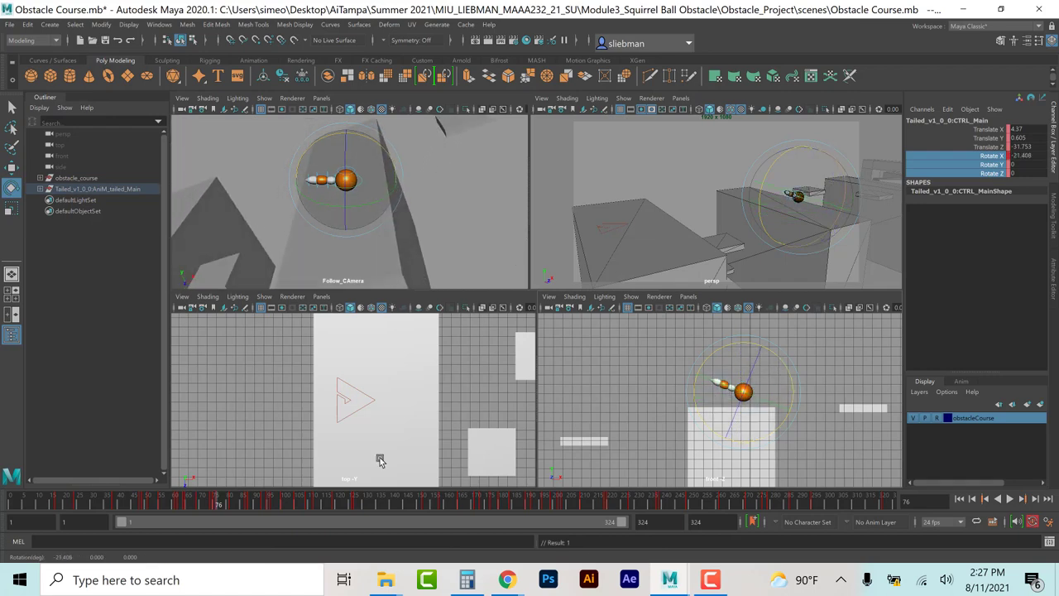
pyautogui.hotkey('alt', 'v')
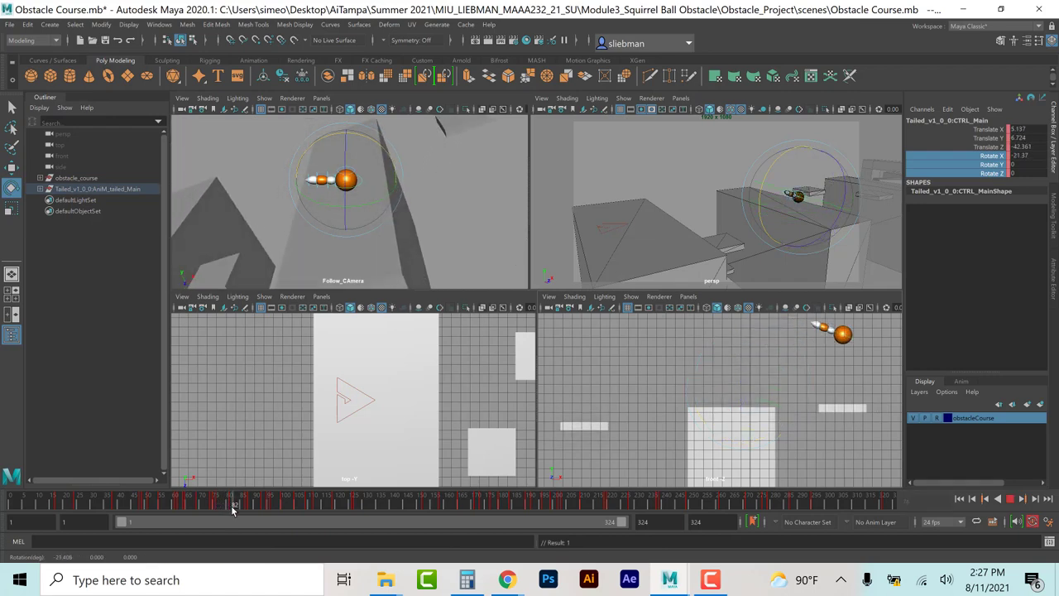
pyautogui.hotkey('alt', 'v')
# Step: Key a 27° upward tilt at frame 85, then level it near zero a few frames later
pyautogui.moveTo(234, 506); pyautogui.dragTo(242, 503)
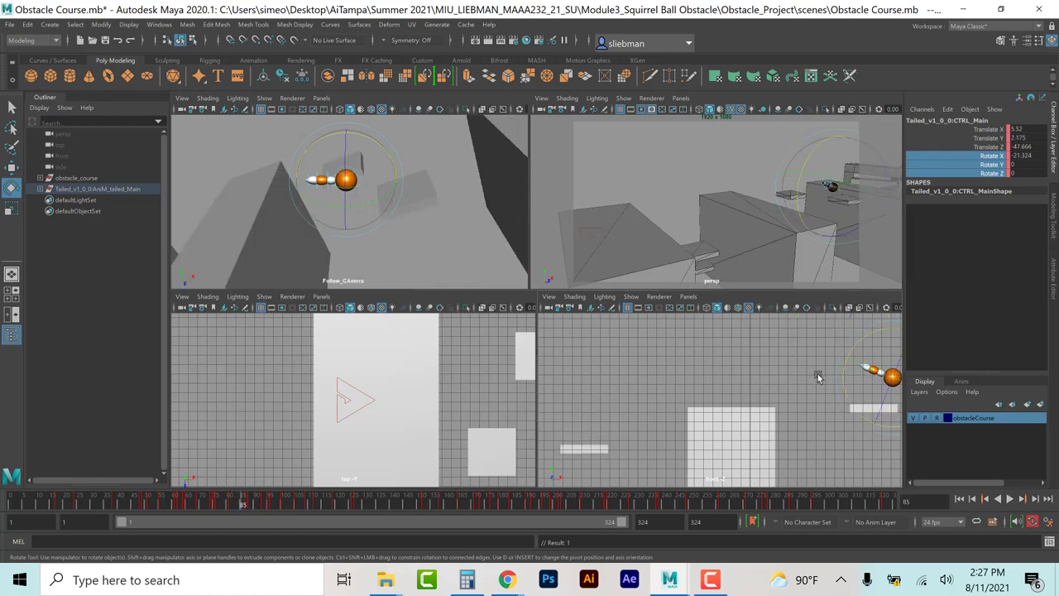
pyautogui.keyDown('alt'); pyautogui.moveTo(817, 374); pyautogui.dragTo(620, 402, button='middle'); pyautogui.keyUp('alt')
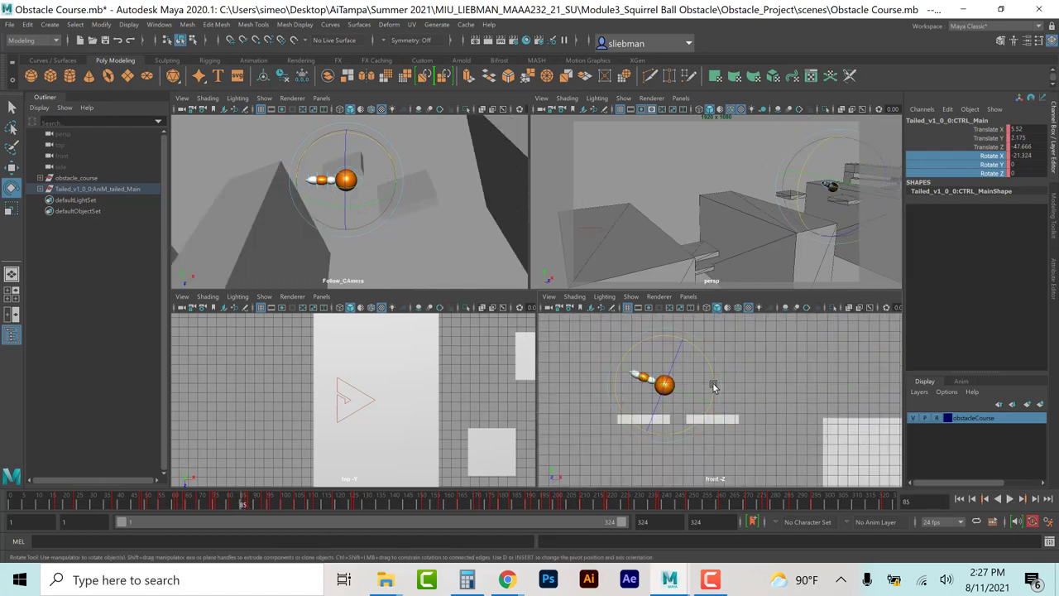
pyautogui.moveTo(712, 382); pyautogui.dragTo(695, 349)
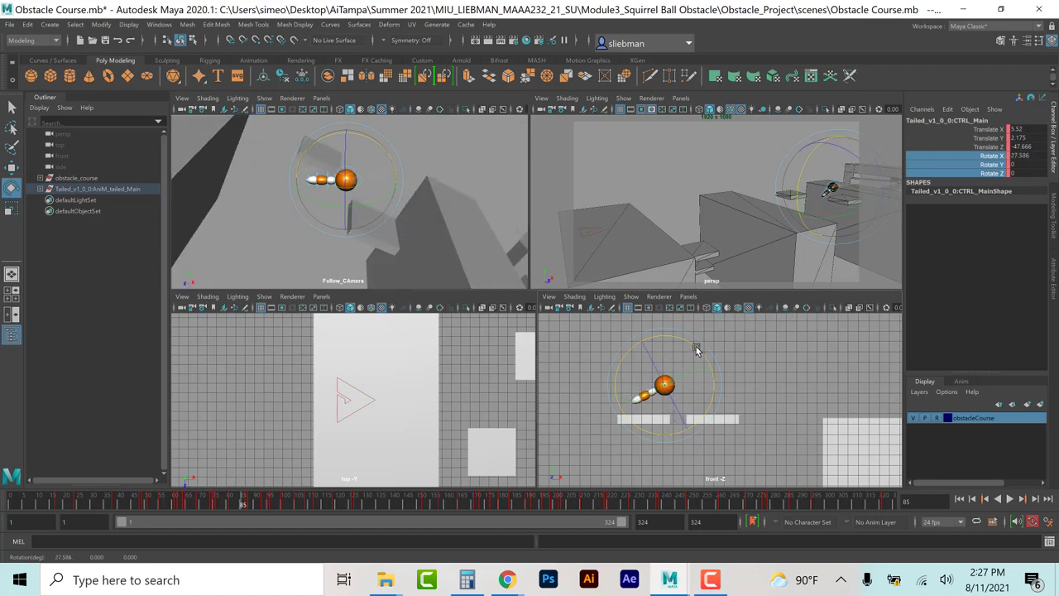
pyautogui.press('s')
pyautogui.moveTo(240, 504); pyautogui.dragTo(246, 507)
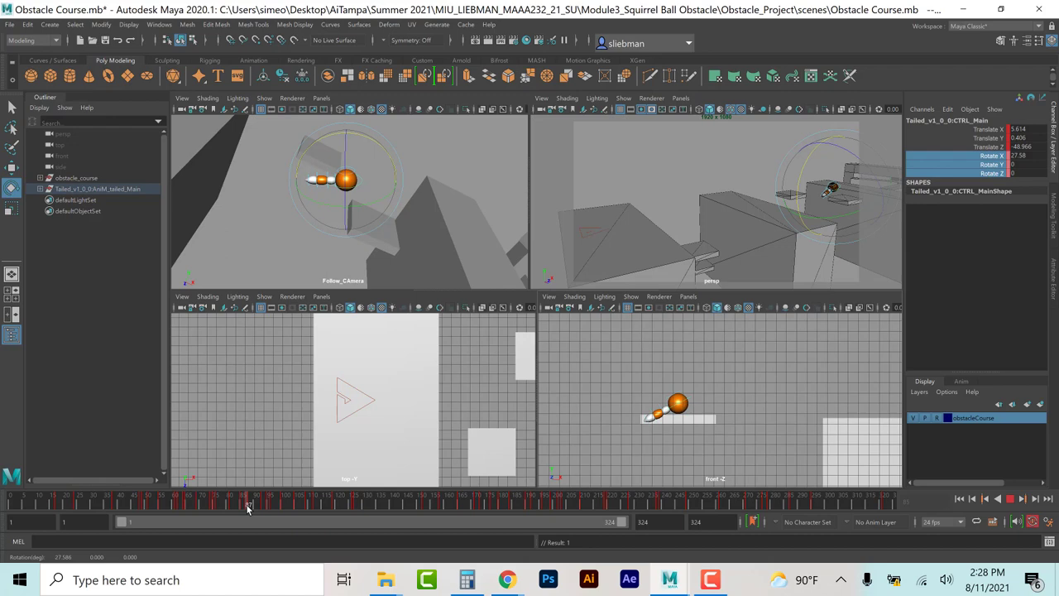
pyautogui.moveTo(246, 507); pyautogui.dragTo(255, 508)
pyautogui.moveTo(669, 357); pyautogui.dragTo(683, 372)
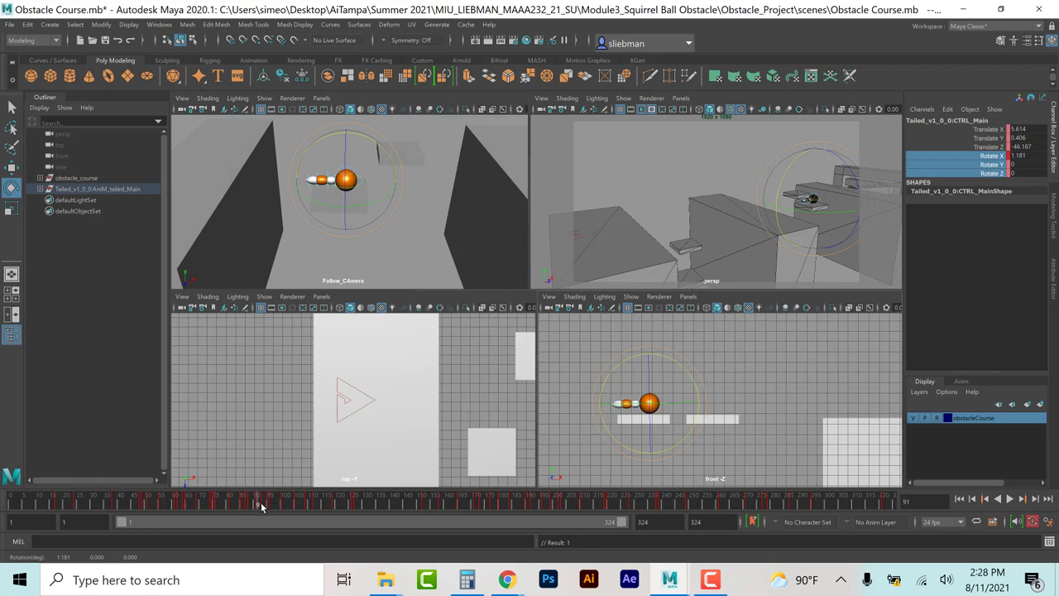
# Step: Key sideways turns at frames 98 and 104, then straighten the turn to about 5.5° Y at frame 112
pyautogui.moveTo(260, 505); pyautogui.dragTo(276, 510)
pyautogui.moveTo(608, 405); pyautogui.dragTo(633, 404)
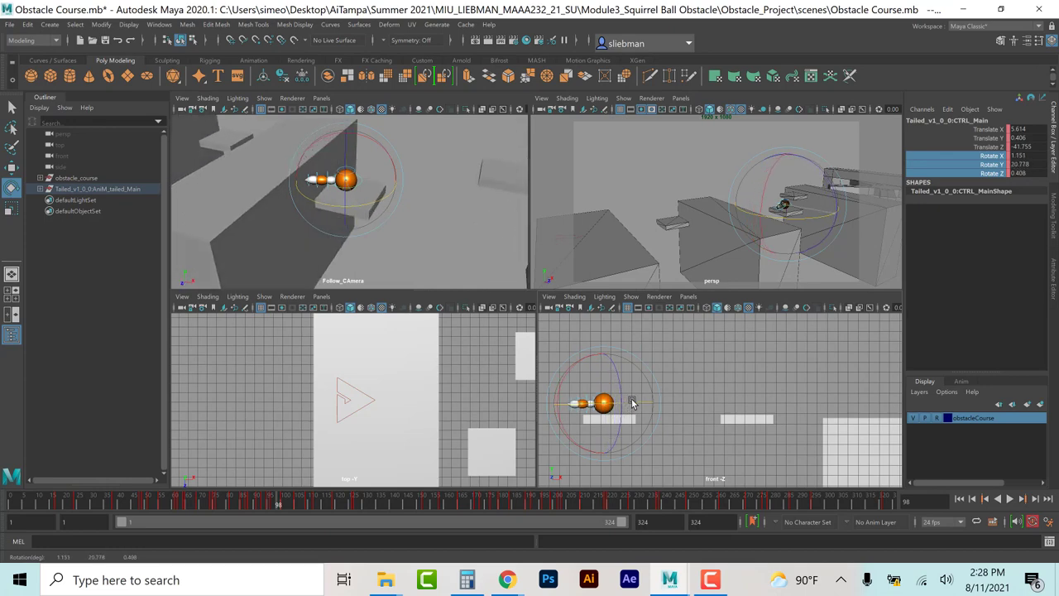
pyautogui.hotkey('shift', 'e')
pyautogui.click(280, 508)
pyautogui.moveTo(280, 509); pyautogui.dragTo(293, 512)
pyautogui.moveTo(674, 403); pyautogui.dragTo(520, 470)
pyautogui.hotkey('shift', 'e')
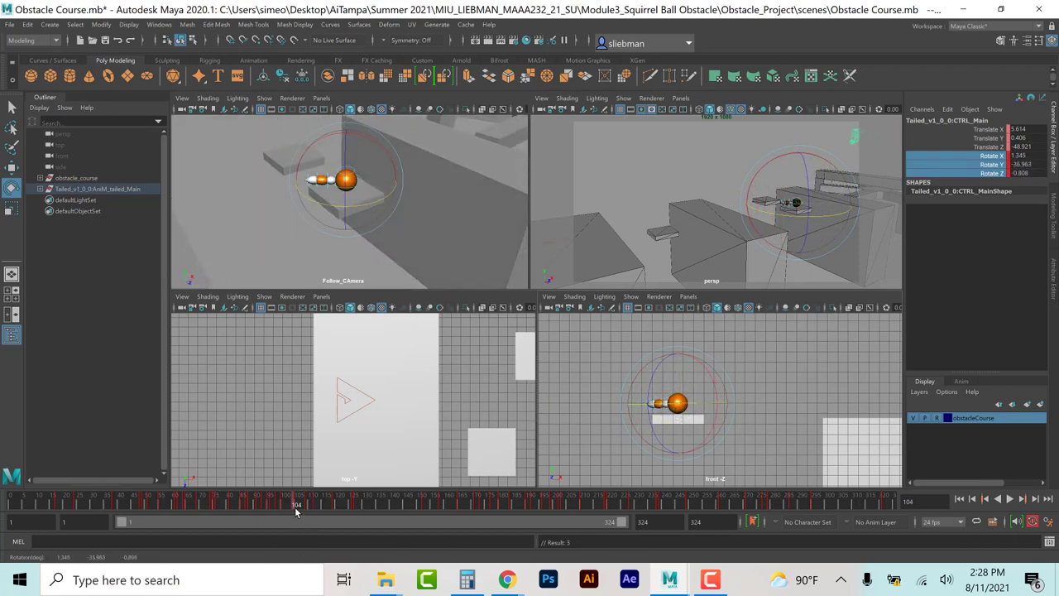
pyautogui.moveTo(295, 511); pyautogui.dragTo(317, 513)
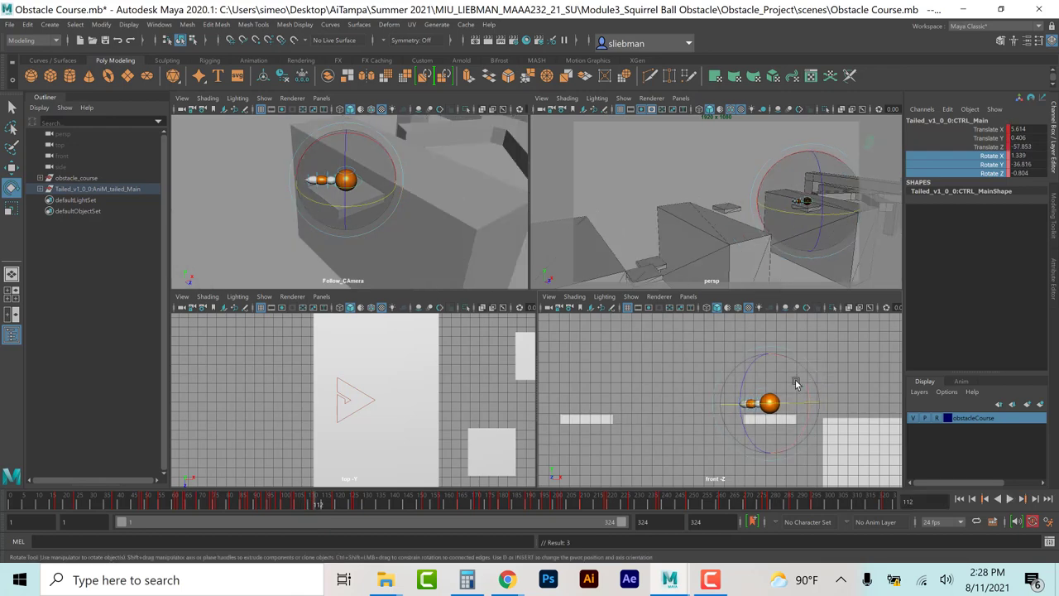
pyautogui.moveTo(784, 404); pyautogui.dragTo(806, 390)
pyautogui.hotkey('shift', 'e')
# Step: Bring the ball's rotation near zero at frame 112 and key it
pyautogui.press('f')
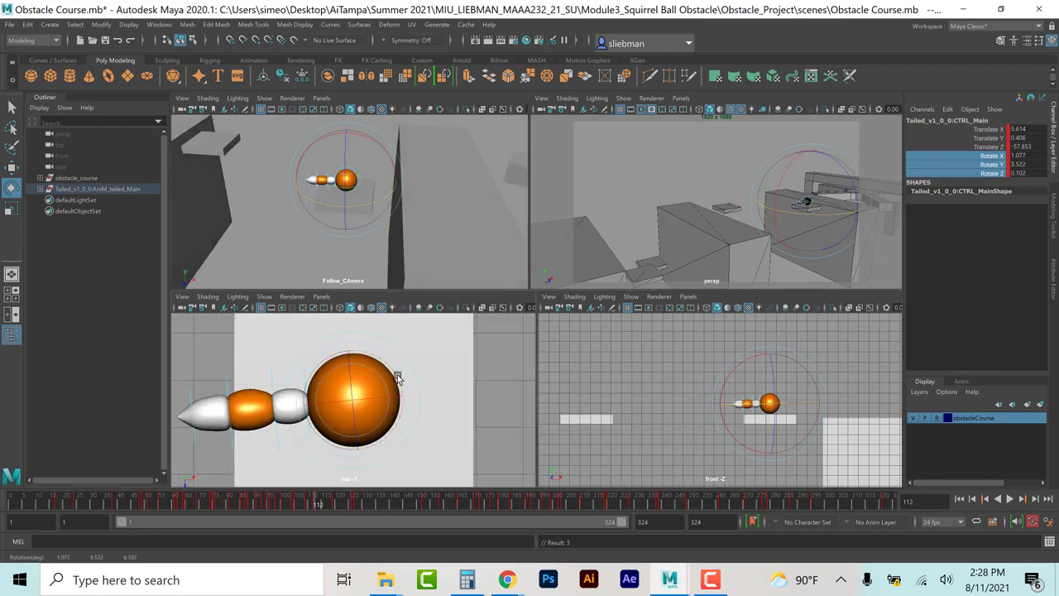
pyautogui.moveTo(396, 377); pyautogui.dragTo(385, 391)
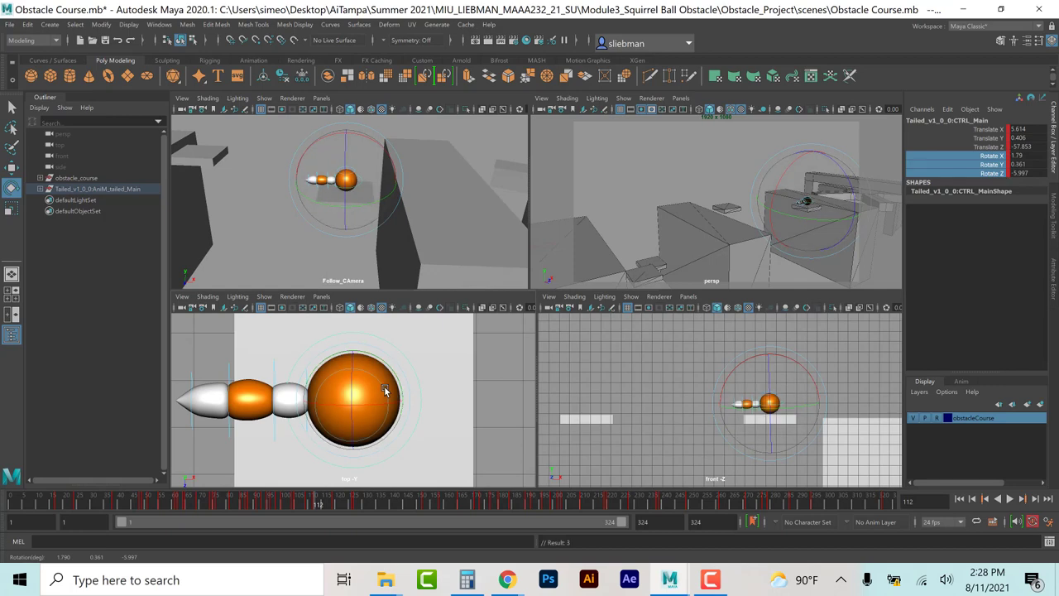
pyautogui.hotkey('ctrl', 'z')
pyautogui.moveTo(806, 405); pyautogui.dragTo(799, 406)
pyautogui.hotkey('shift', 'e')
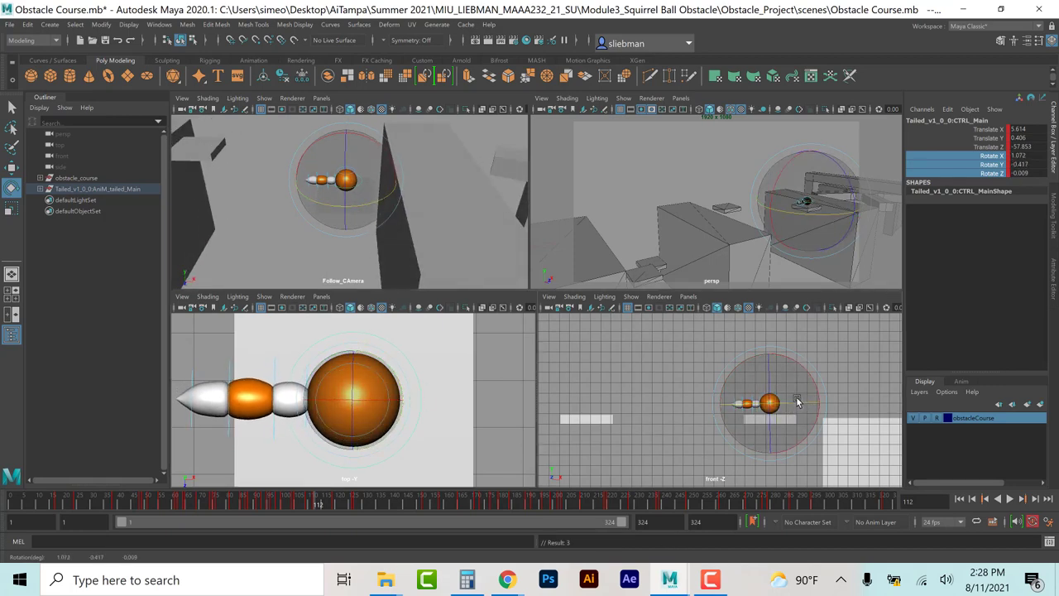
# Step: Tilt the ball up about 20° at frame 114 and review playback up to frame 133
pyautogui.click(323, 505)
pyautogui.moveTo(807, 352); pyautogui.dragTo(792, 334)
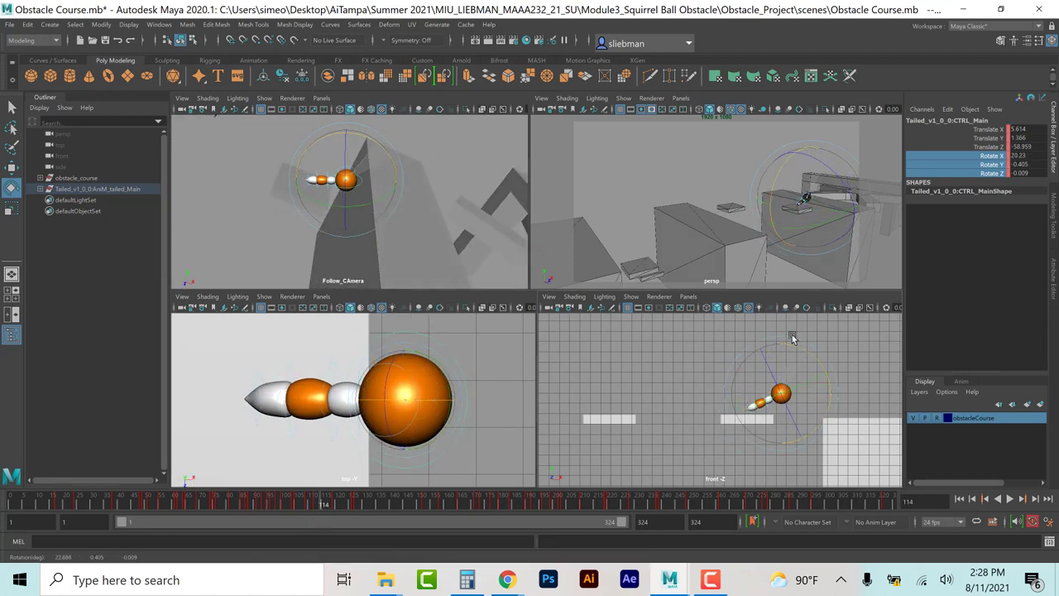
pyautogui.click(343, 507)
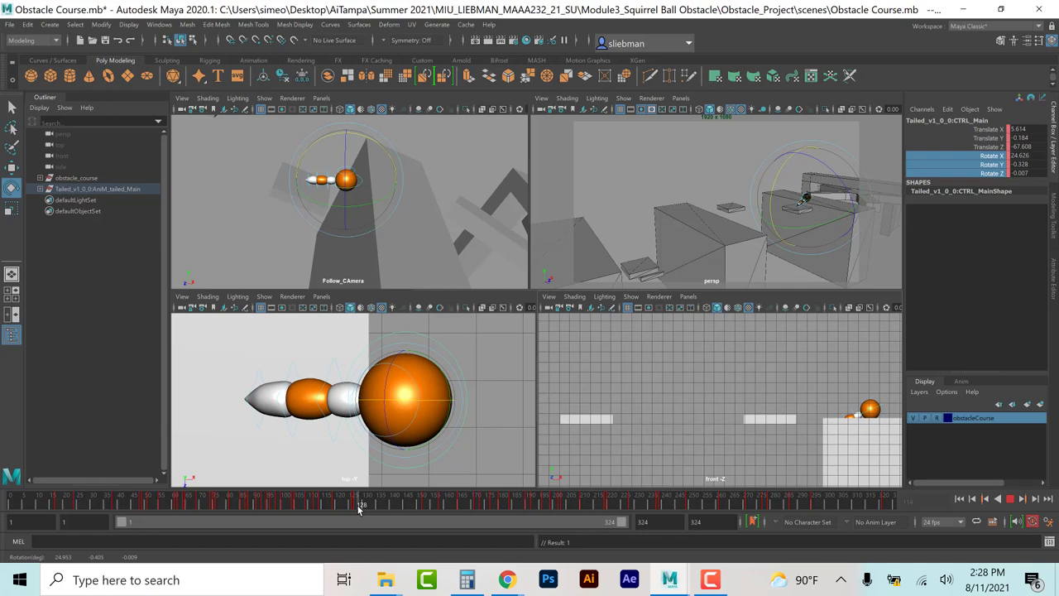
pyautogui.moveTo(358, 508); pyautogui.dragTo(347, 508)
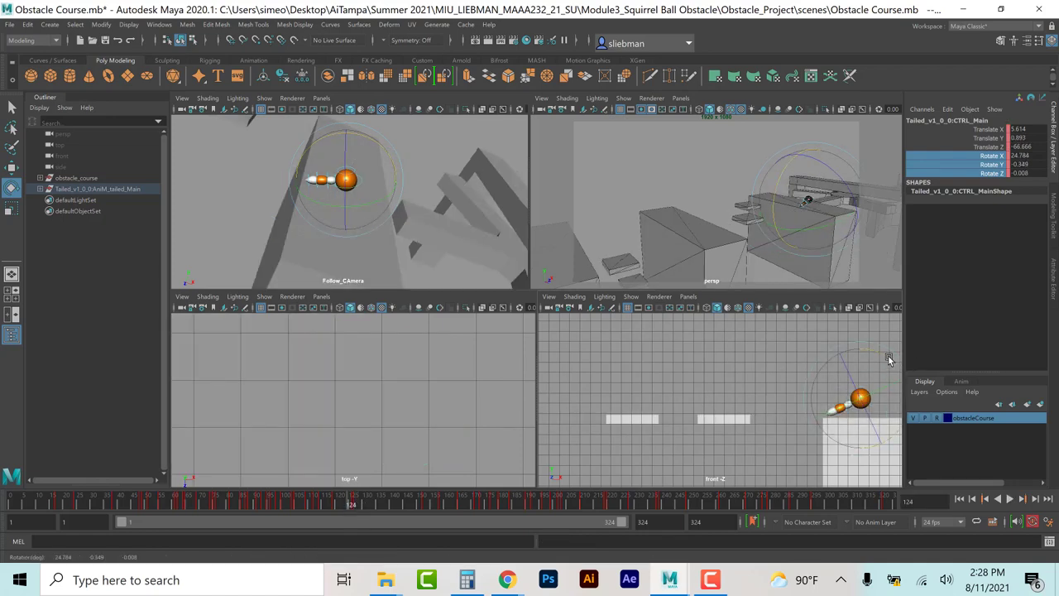
pyautogui.click(356, 507)
pyautogui.hotkey('alt', 'v')
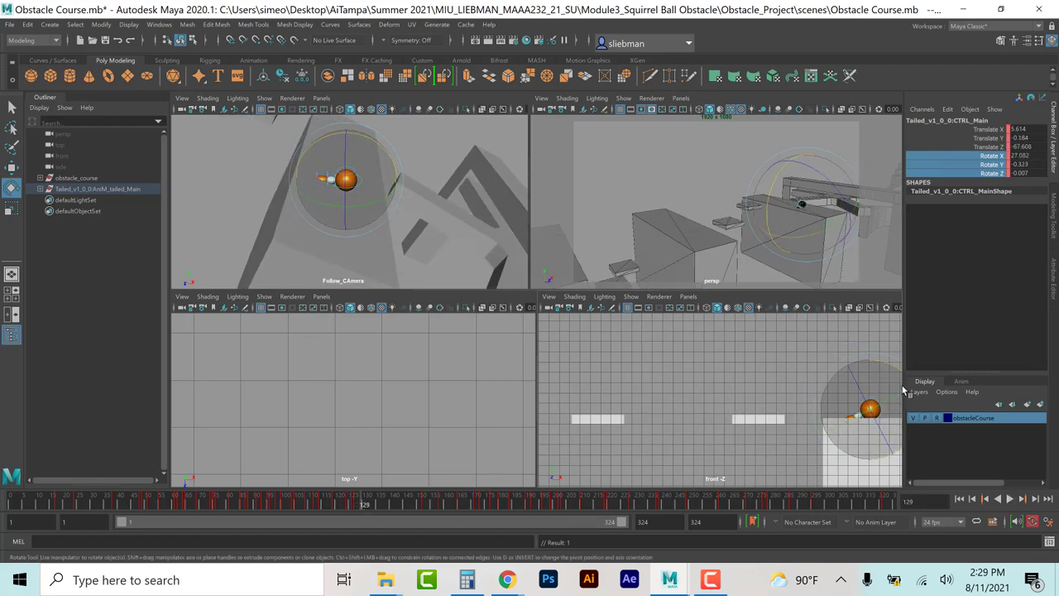
pyautogui.hotkey('alt', 'v')
pyautogui.hotkey('alt', 'v')
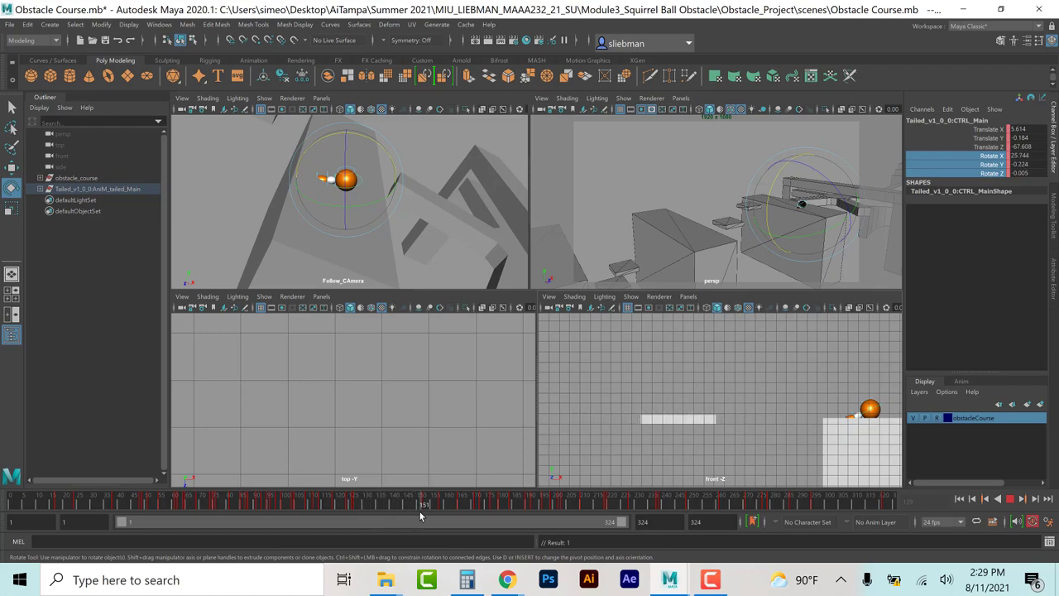
pyautogui.moveTo(407, 516); pyautogui.dragTo(366, 516)
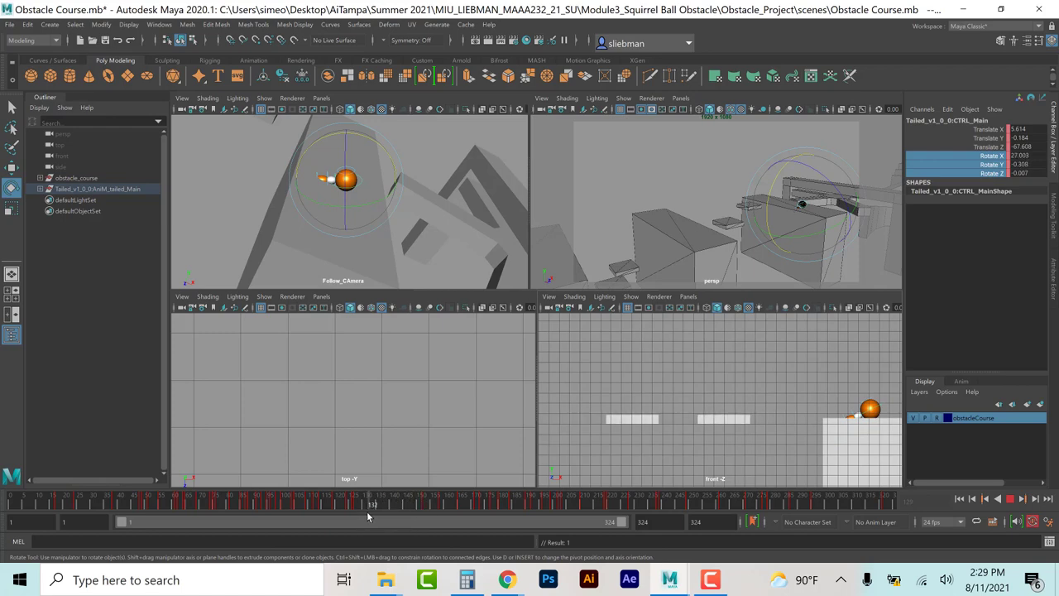
pyautogui.hotkey('alt', 'v')
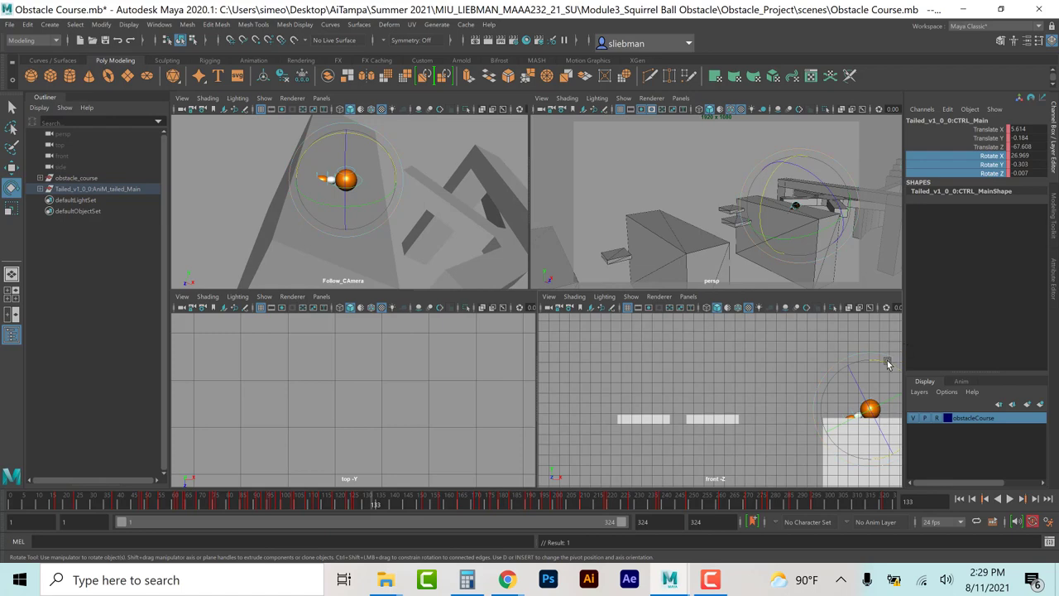
# Step: Level the X tilt to about 0.7° at frame 133, key it, and frame the ball in the top view
pyautogui.moveTo(887, 365); pyautogui.dragTo(901, 381)
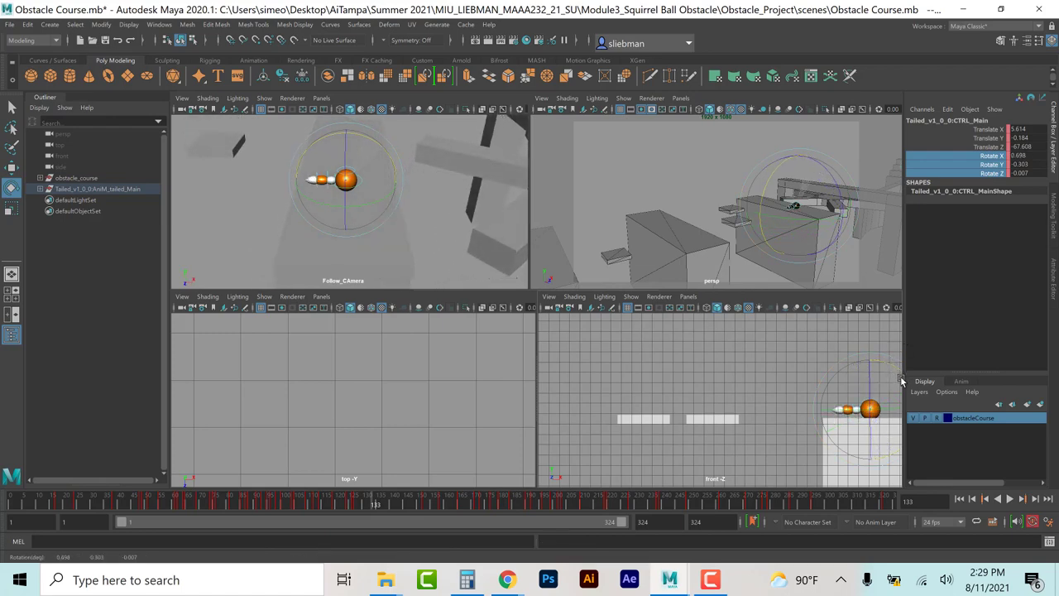
pyautogui.press('s')
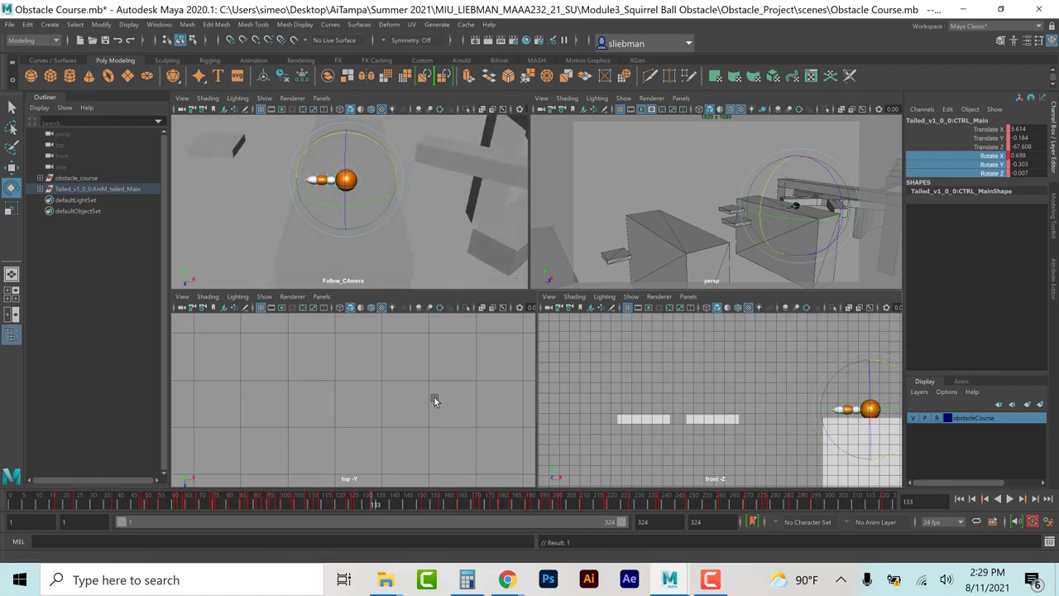
pyautogui.press('f')
pyautogui.scroll(-5, 392, 406)
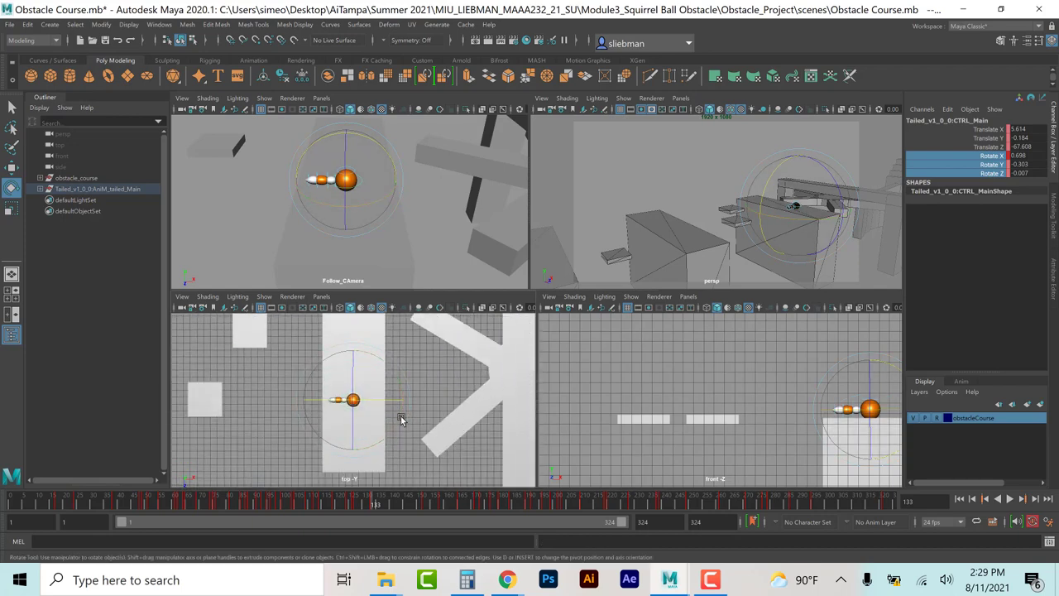
# Step: Turn the ball sideways about 18° in the top view, then return to frame 127
pyautogui.moveTo(397, 420); pyautogui.dragTo(385, 436)
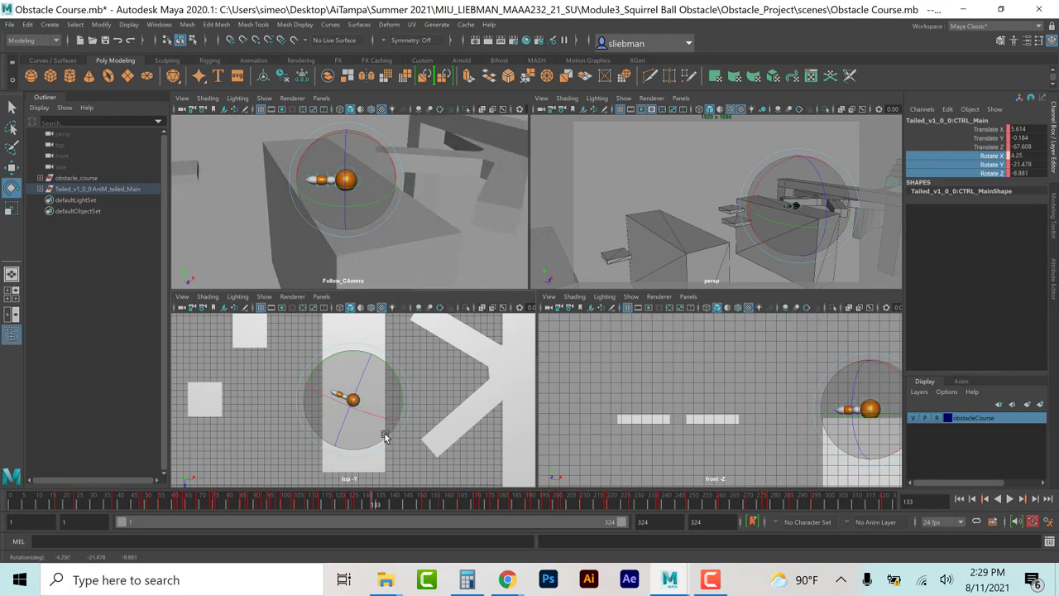
pyautogui.hotkey('ctrl', 'z')
pyautogui.hotkey('ctrl', 'z')
pyautogui.hotkey('ctrl', 'z')
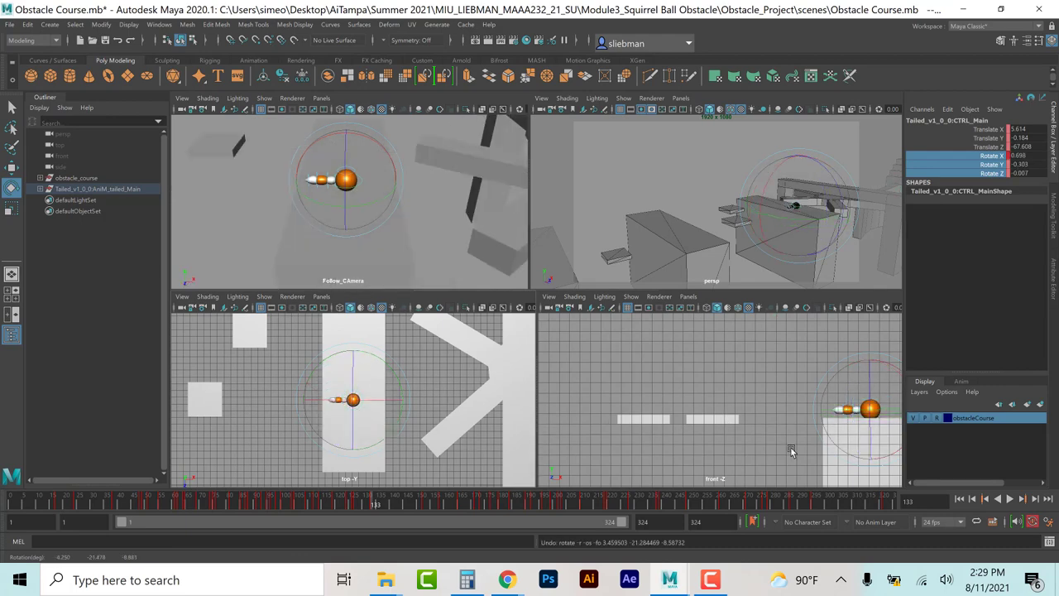
pyautogui.moveTo(893, 414); pyautogui.dragTo(880, 415)
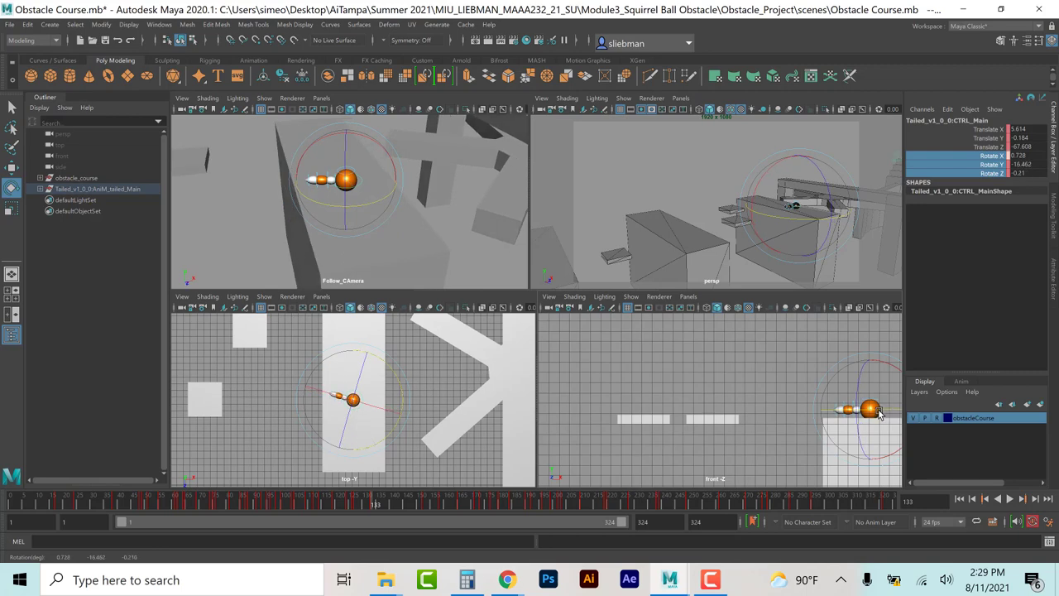
pyautogui.moveTo(364, 494); pyautogui.dragTo(356, 497)
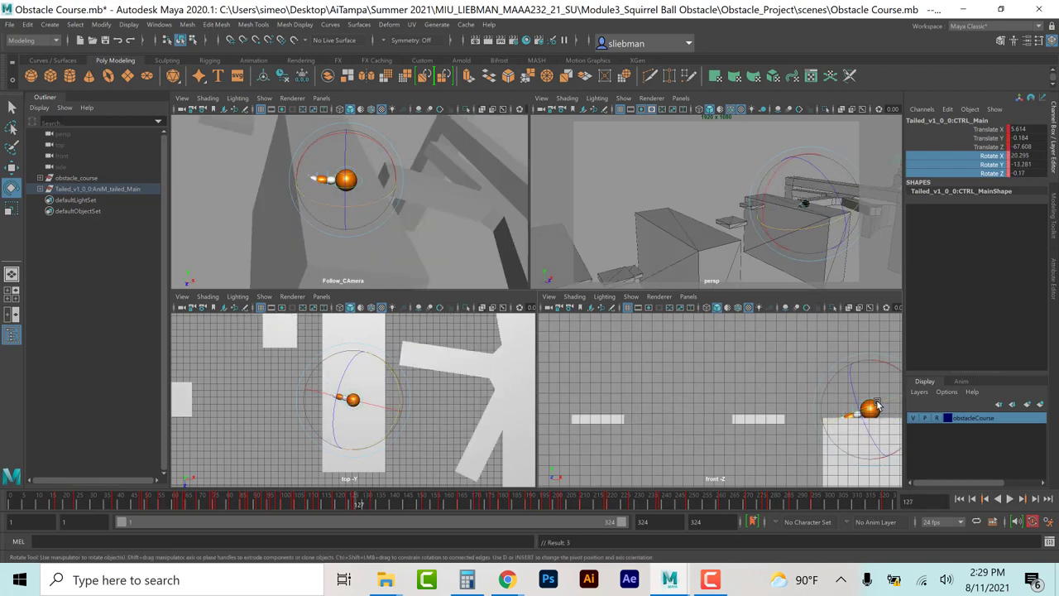
pyautogui.press('f')
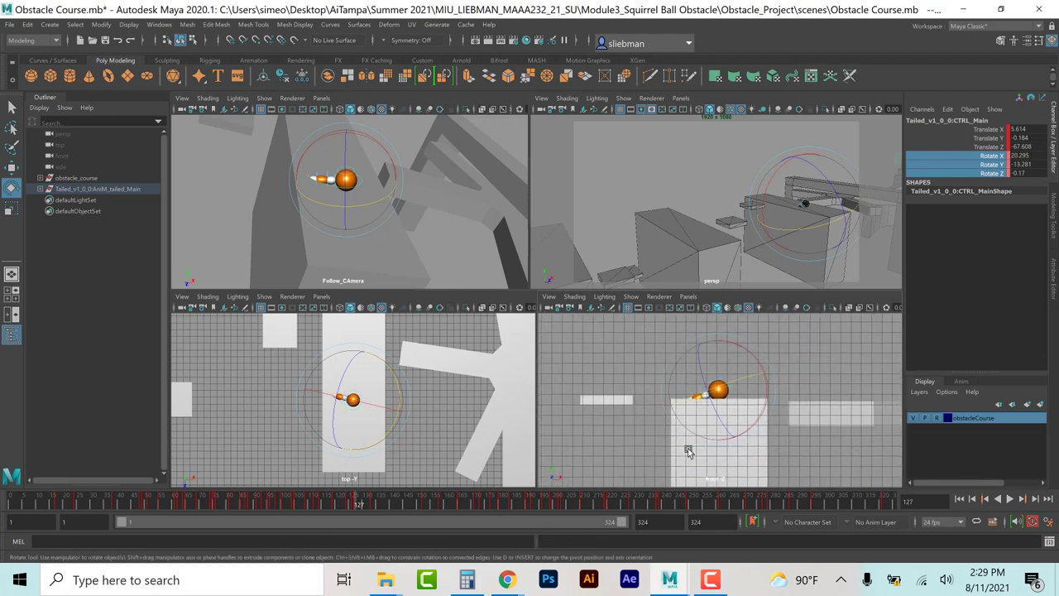
# Step: Set the main control's Rotate Y and X to 0 at frame 127 and play to frame 136
pyautogui.click(1037, 164)
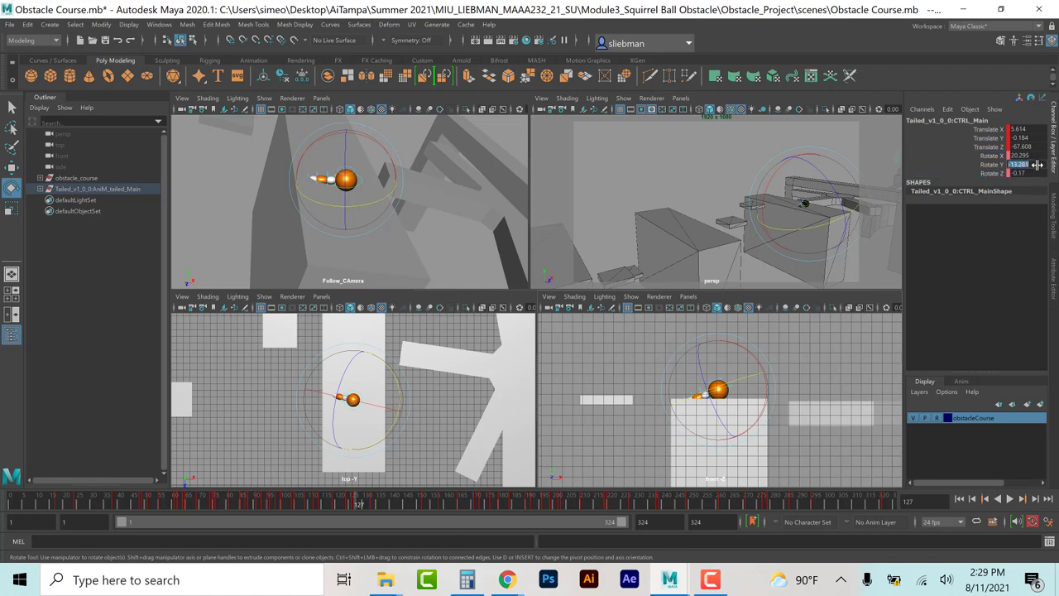
pyautogui.write('0')
pyautogui.press('Return')
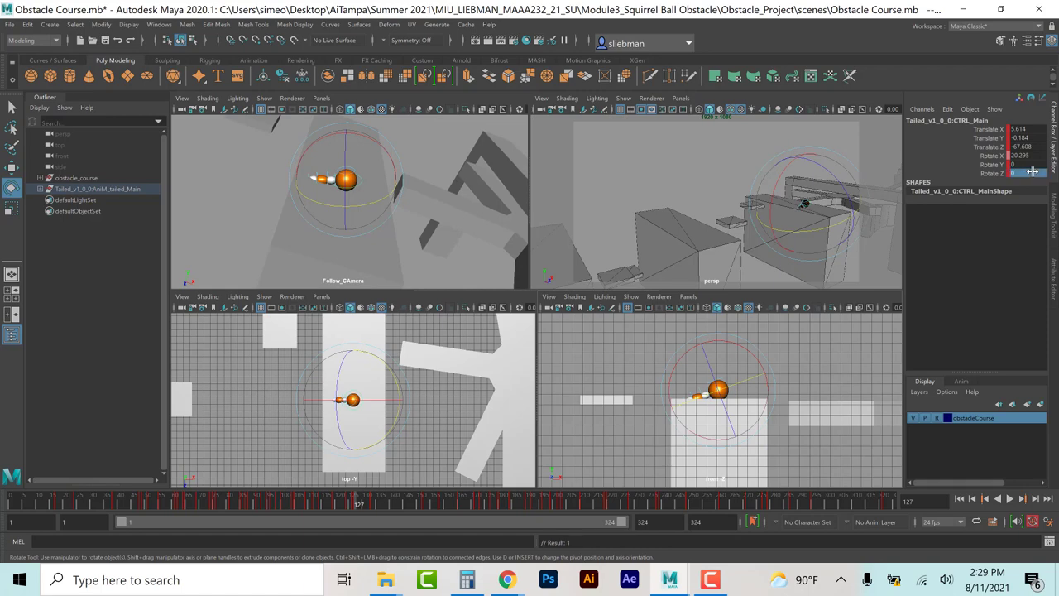
pyautogui.press('Return')
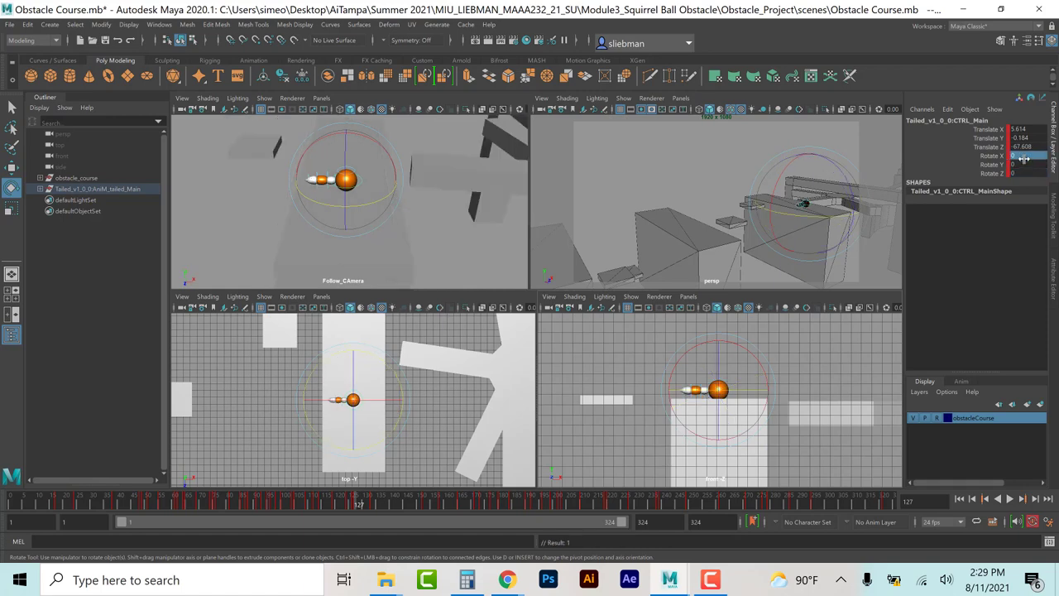
pyautogui.hotkey('alt', 'v')
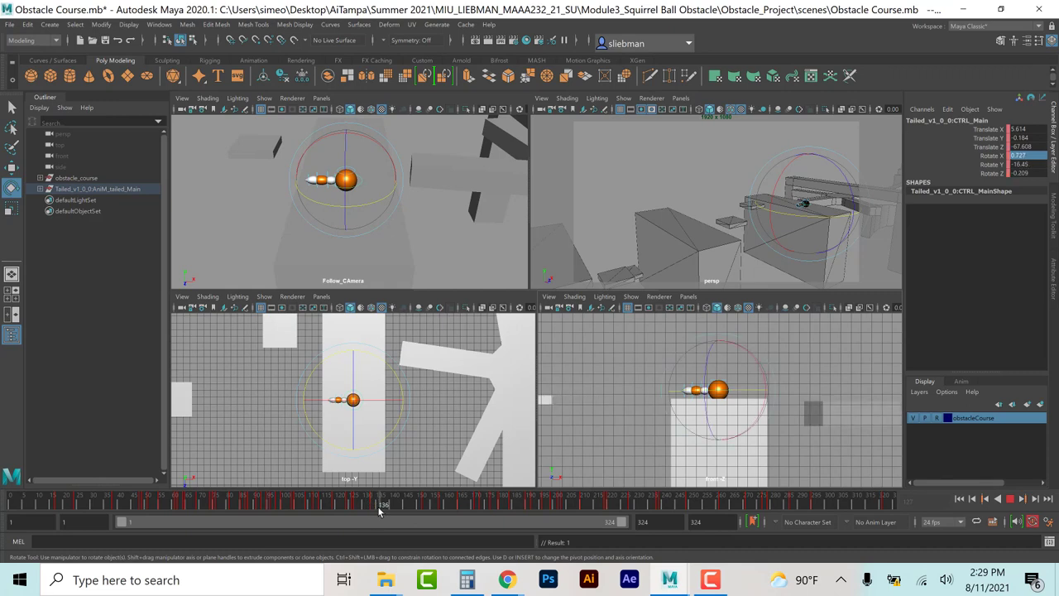
pyautogui.hotkey('alt', 'v')
pyautogui.hotkey('alt', 'v')
pyautogui.hotkey('alt', 'v')
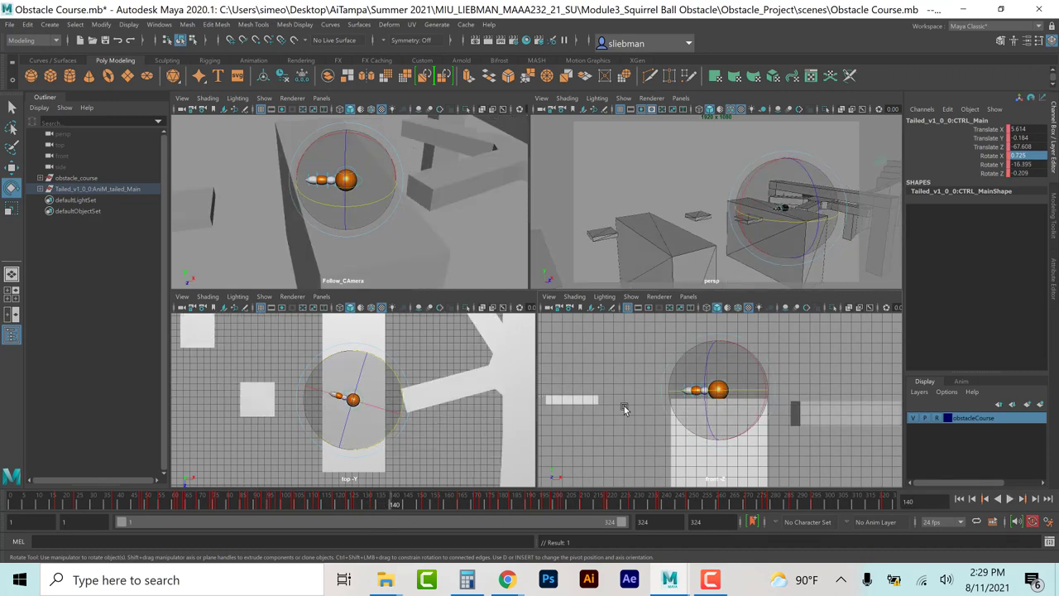
# Step: Turn the ball to face along its path around frame 149 and review playback
pyautogui.moveTo(723, 403); pyautogui.dragTo(758, 384)
pyautogui.hotkey('alt', 'v')
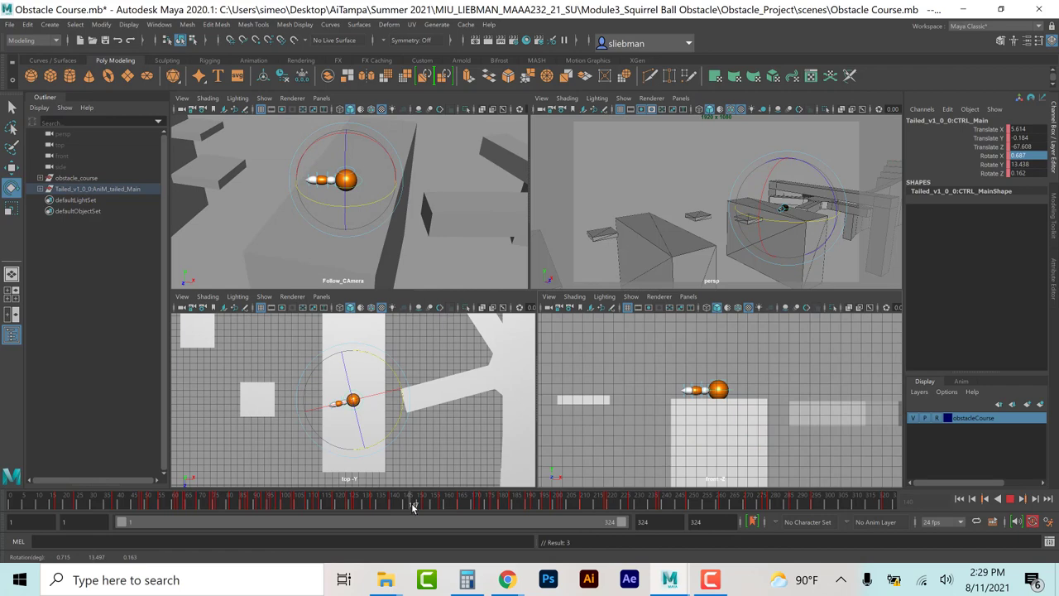
pyautogui.hotkey('alt', 'v')
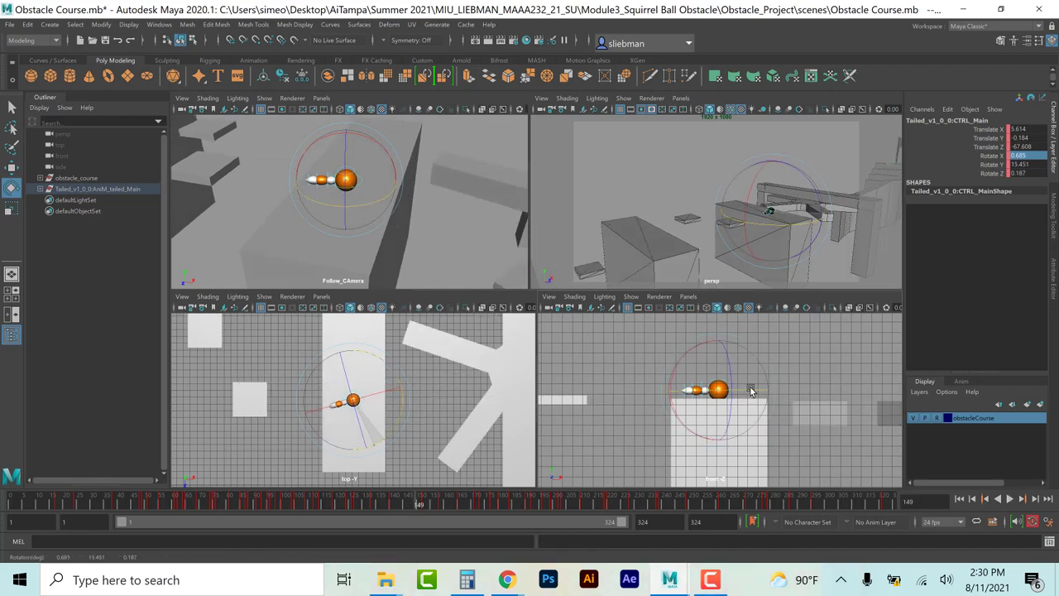
pyautogui.moveTo(751, 391); pyautogui.dragTo(764, 378)
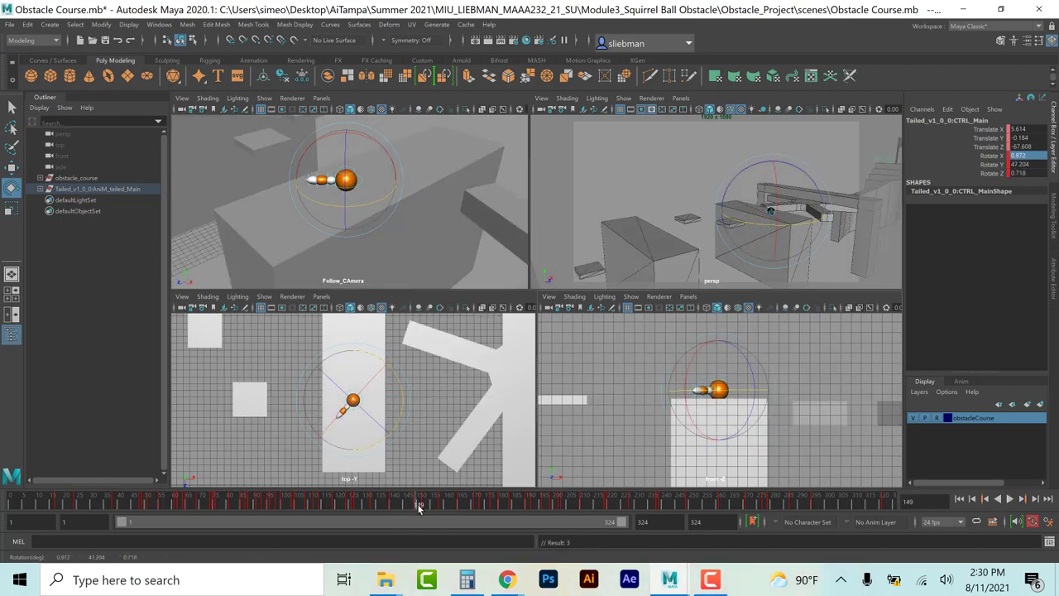
pyautogui.hotkey('alt', 'v')
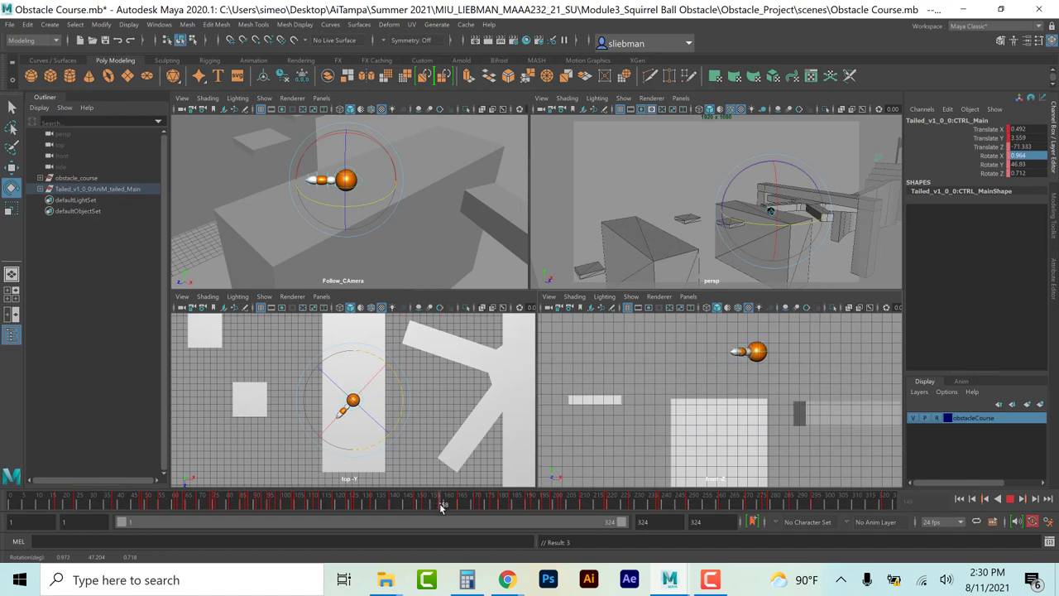
pyautogui.hotkey('alt', 'v')
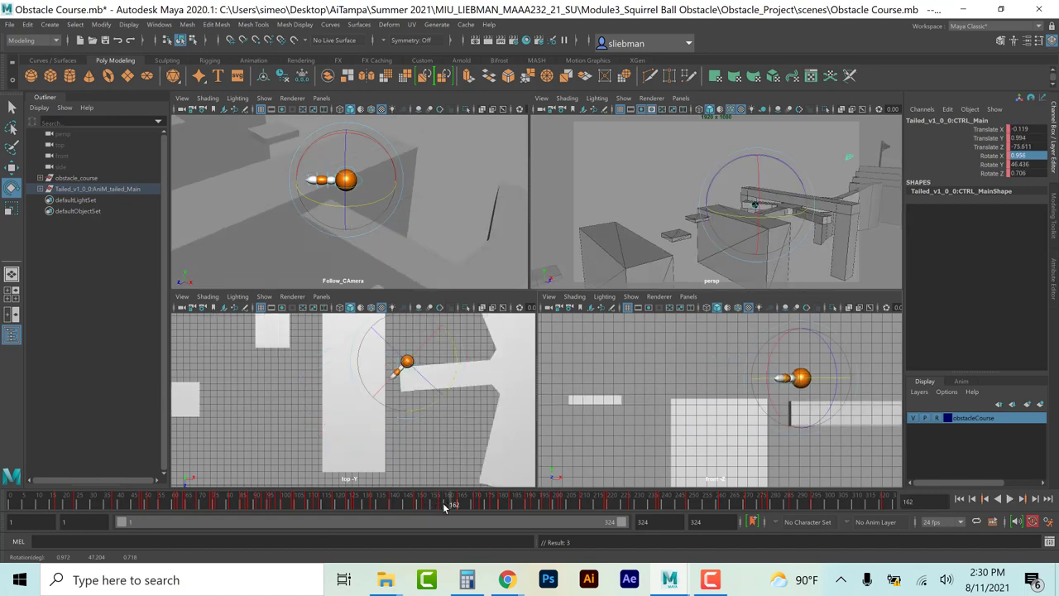
# Step: Rotate the ball back toward its path at frame 151 and key it
pyautogui.moveTo(445, 508); pyautogui.dragTo(404, 506)
pyautogui.hotkey('alt', 'v')
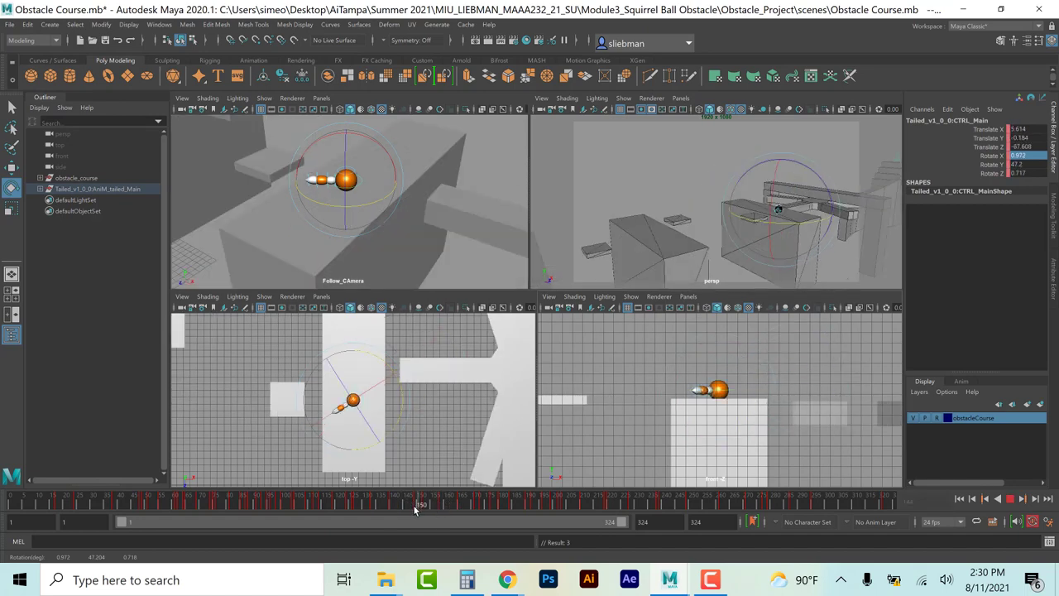
pyautogui.hotkey('alt', 'v')
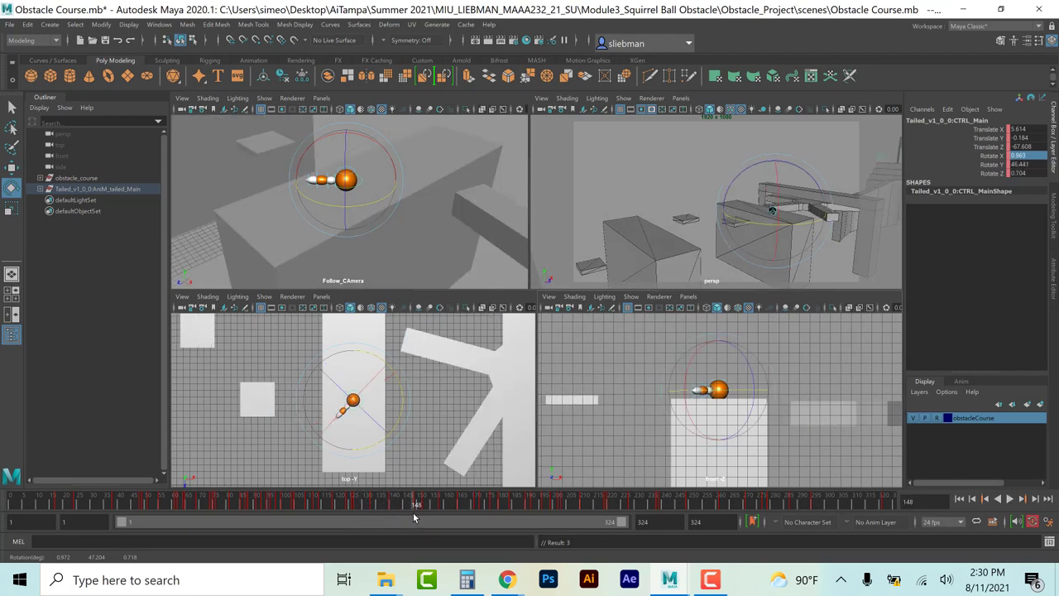
pyautogui.moveTo(418, 506); pyautogui.dragTo(419, 507)
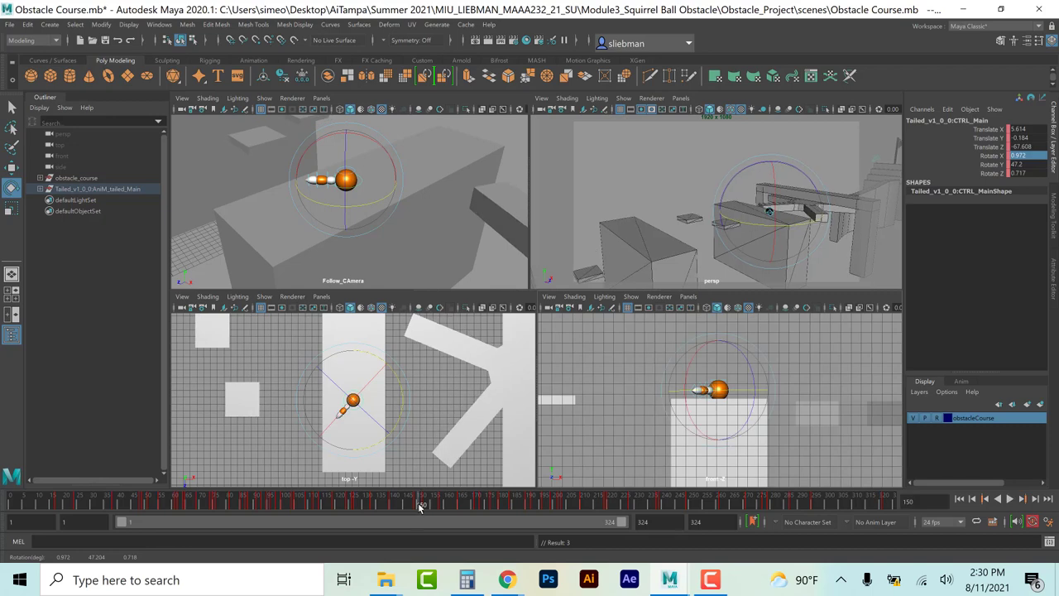
pyautogui.moveTo(754, 392); pyautogui.dragTo(691, 403)
pyautogui.hotkey('shift', 'e')
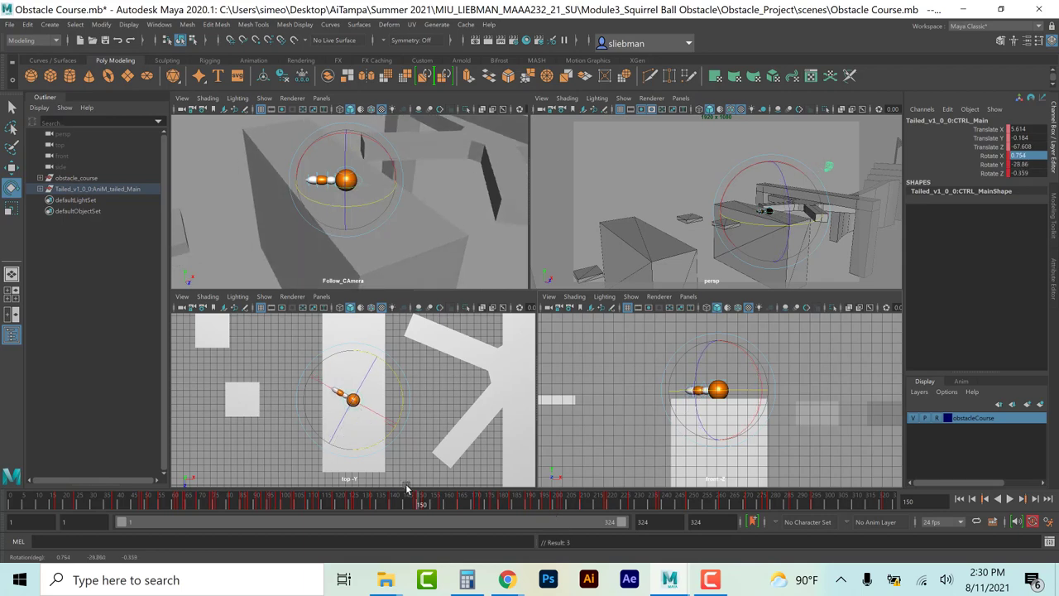
# Step: Straighten the heading at frame 164, adjust the forward tilt near frame 153, then zero the rotations
pyautogui.moveTo(418, 508); pyautogui.dragTo(455, 508)
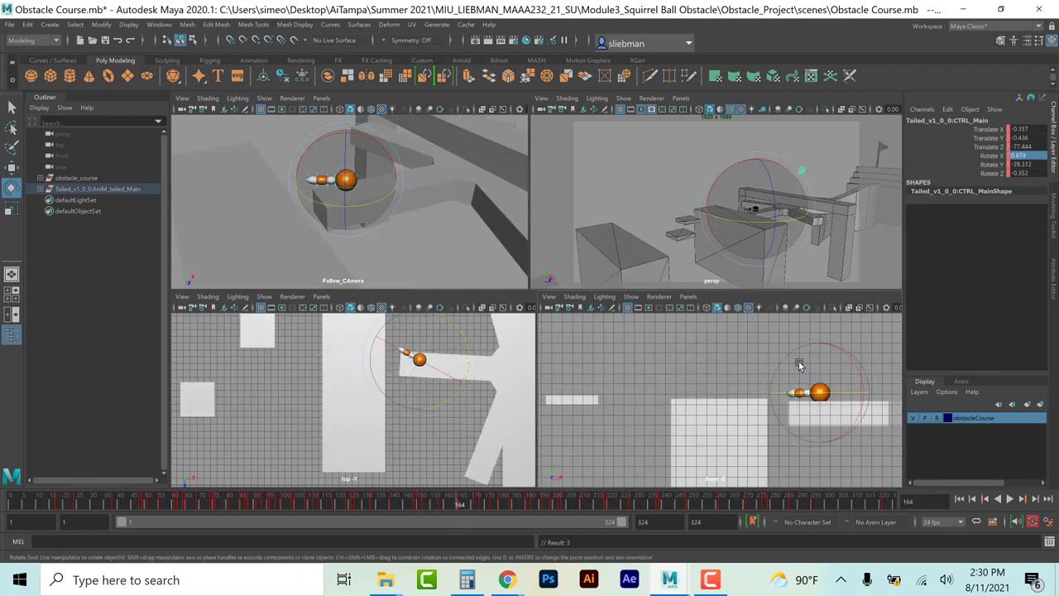
pyautogui.moveTo(855, 393); pyautogui.dragTo(859, 394)
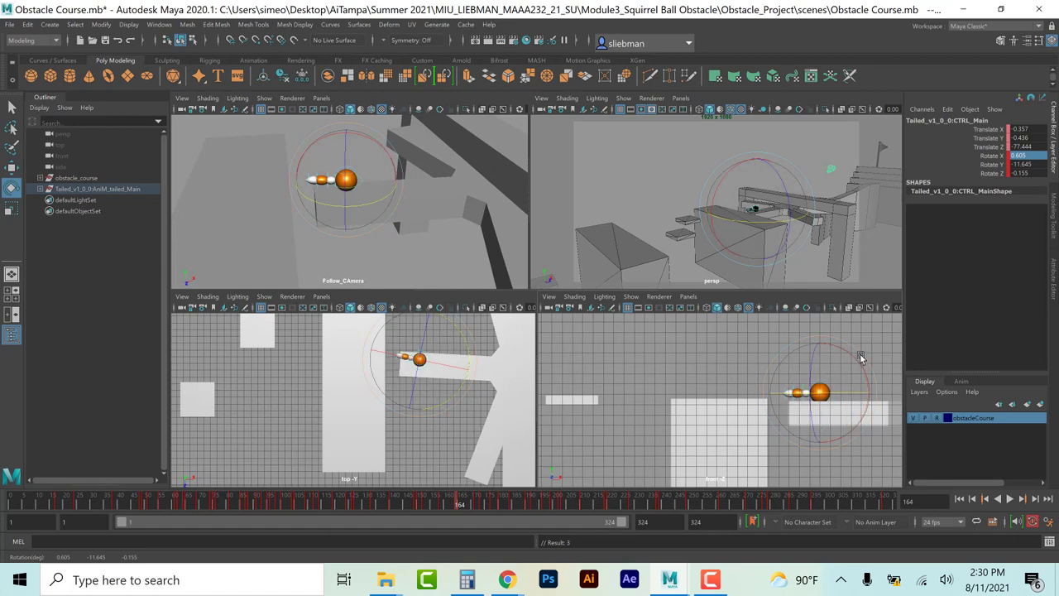
pyautogui.moveTo(861, 370)
pyautogui.mouseDown()
pyautogui.moveTo(853, 362)
pyautogui.moveTo(861, 386)
pyautogui.mouseUp()
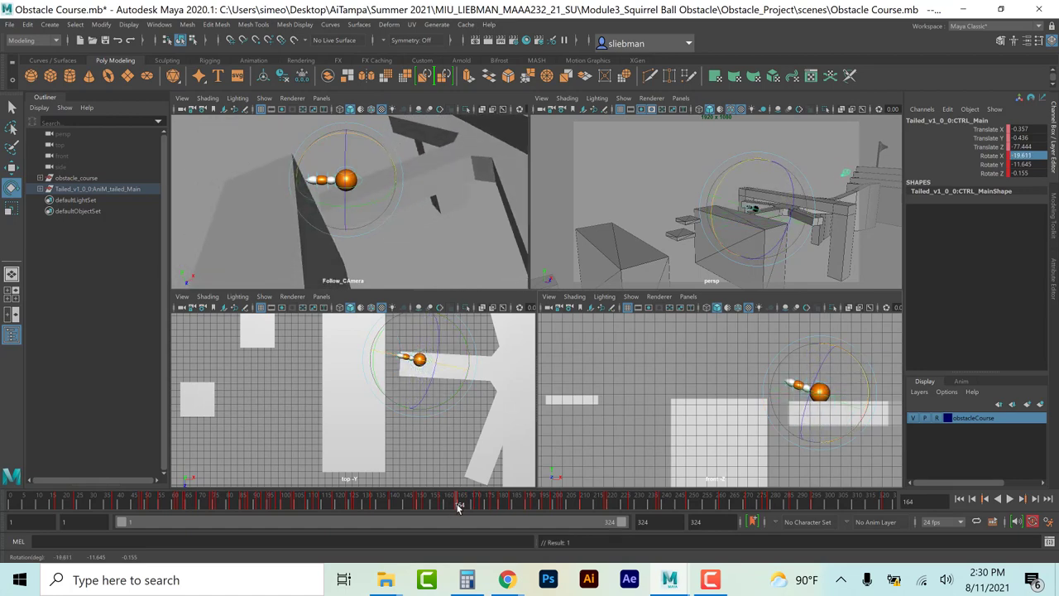
pyautogui.moveTo(459, 508); pyautogui.dragTo(429, 505)
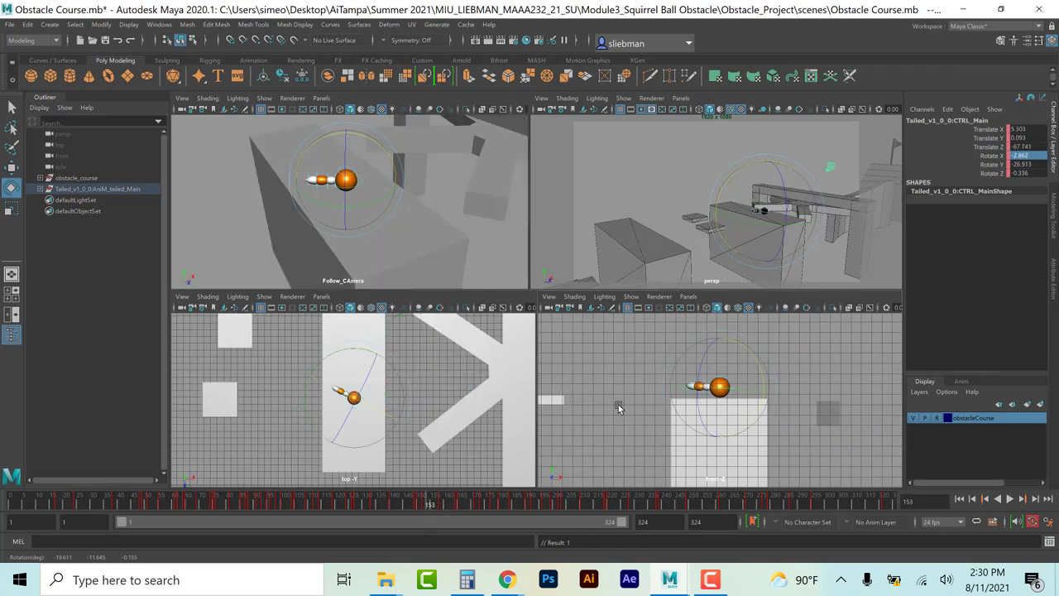
pyautogui.moveTo(747, 355); pyautogui.dragTo(742, 345)
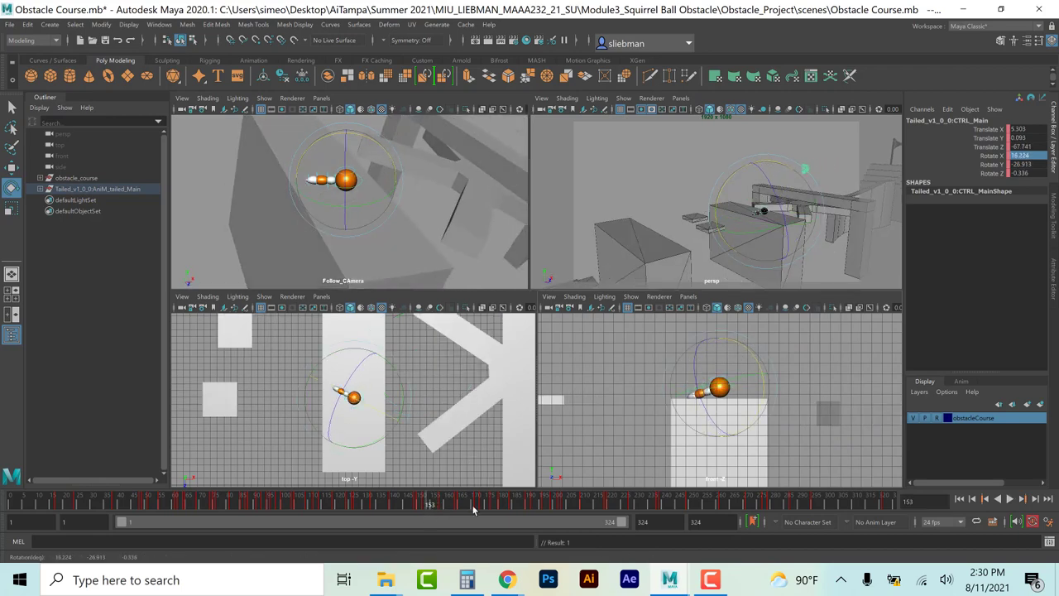
pyautogui.hotkey('alt', 'v')
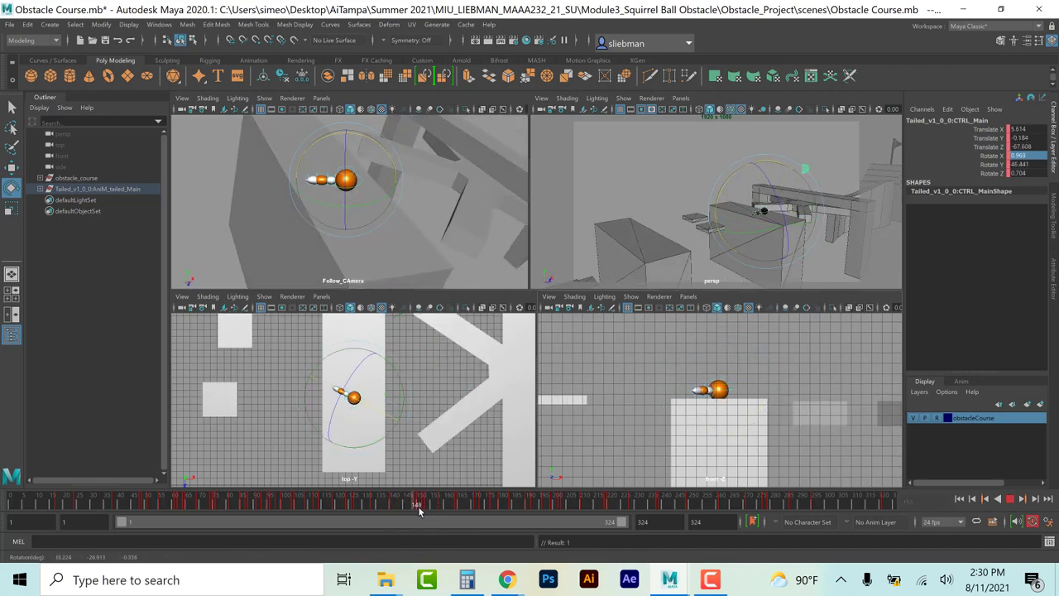
pyautogui.moveTo(436, 508)
pyautogui.mouseDown()
pyautogui.moveTo(336, 509)
pyautogui.moveTo(468, 513)
pyautogui.moveTo(457, 509)
pyautogui.mouseUp()
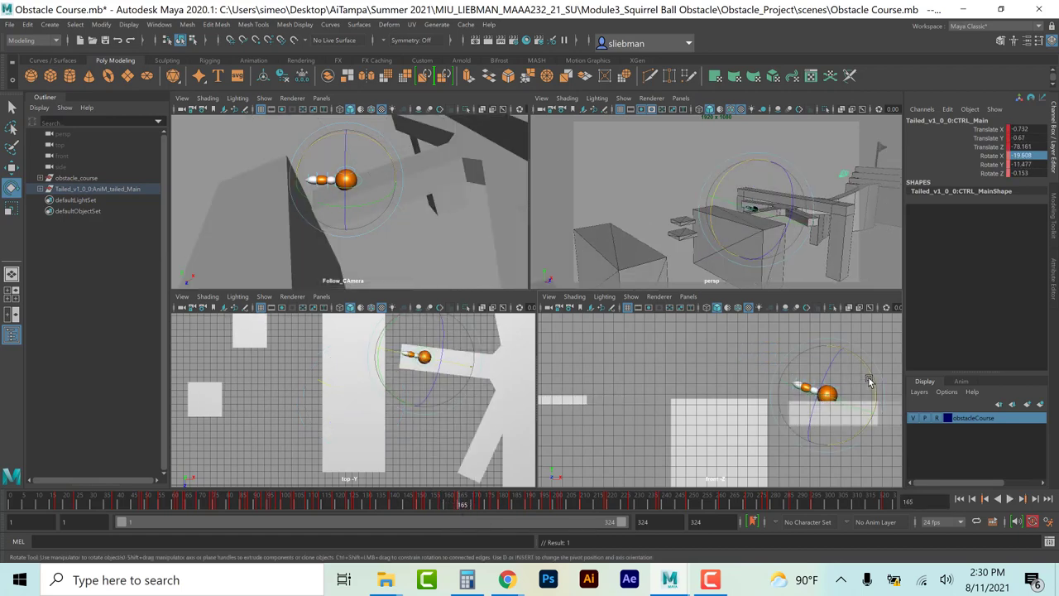
pyautogui.moveTo(869, 380); pyautogui.dragTo(860, 370)
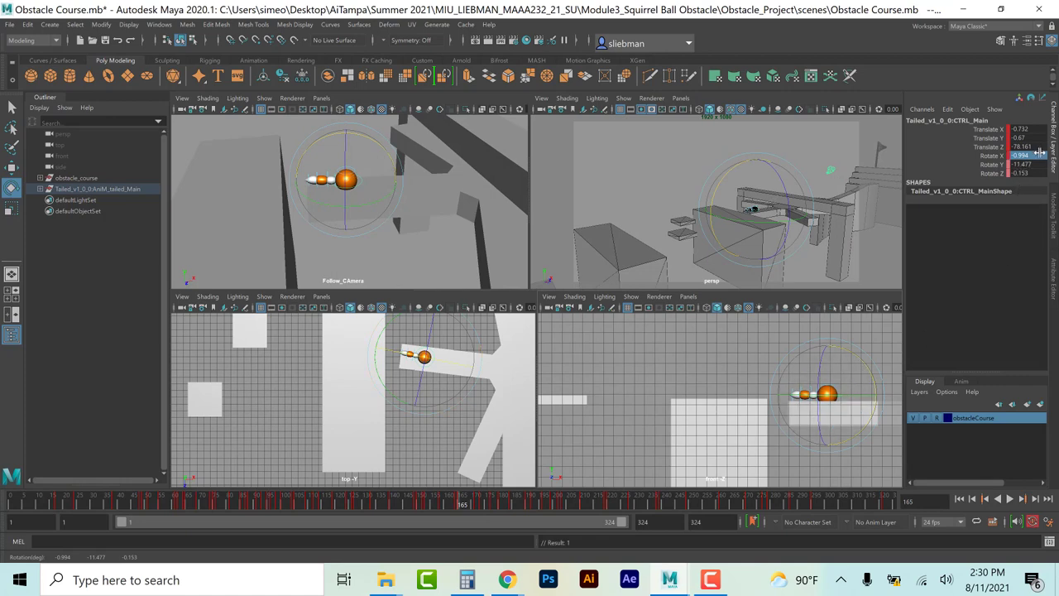
pyautogui.press('Return')
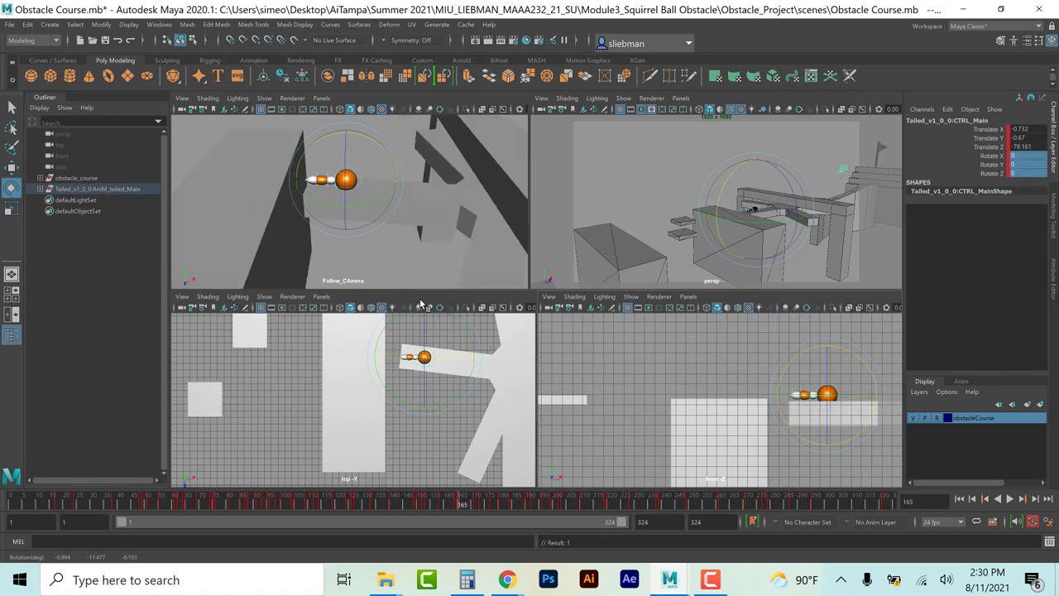
# Step: Turn the ball to follow the angled path at frame 171, then straighten it near frame 182
pyautogui.hotkey('alt', 'v')
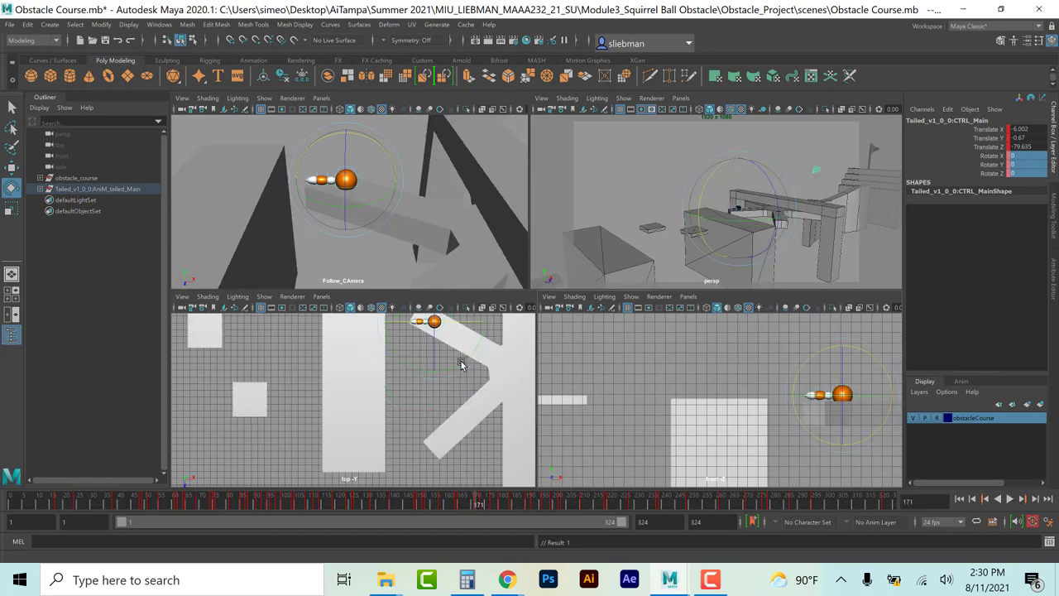
pyautogui.moveTo(461, 365); pyautogui.dragTo(476, 343)
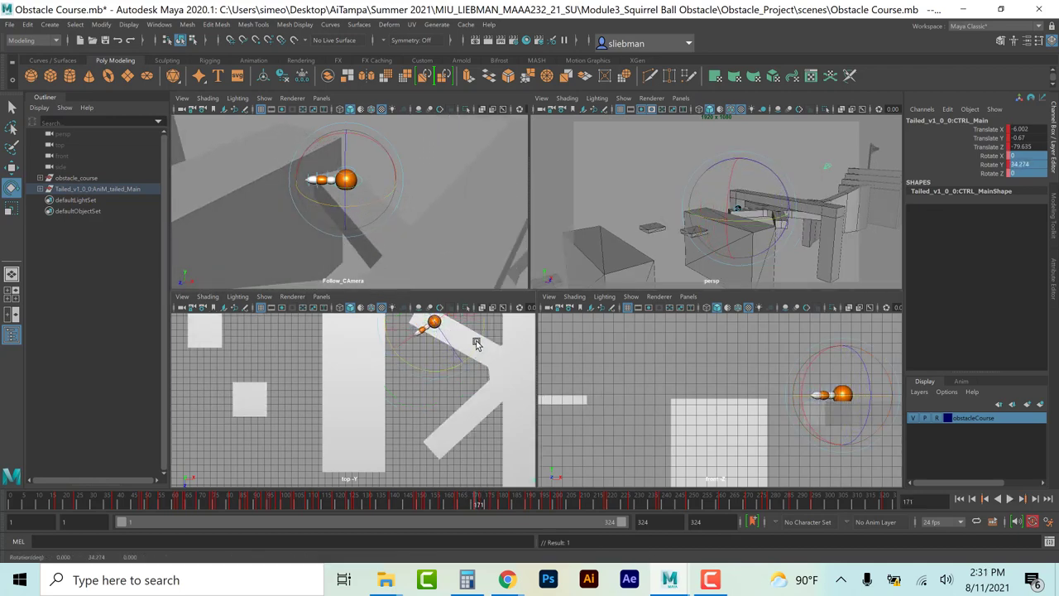
pyautogui.keyDown('alt'); pyautogui.moveTo(473, 372); pyautogui.dragTo(370, 429, button='middle'); pyautogui.keyUp('alt')
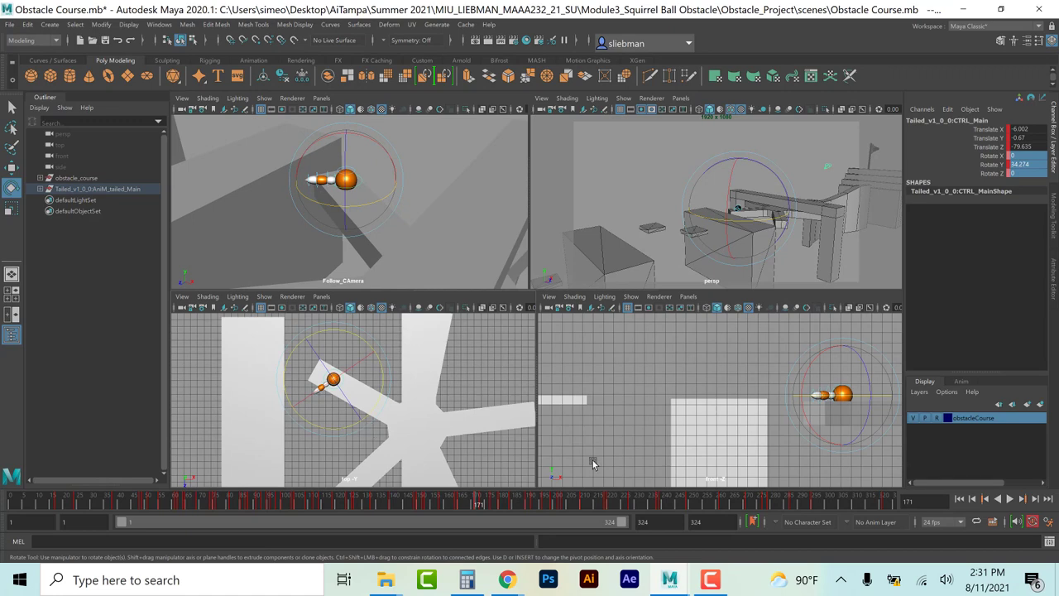
pyautogui.hotkey('alt', 'v')
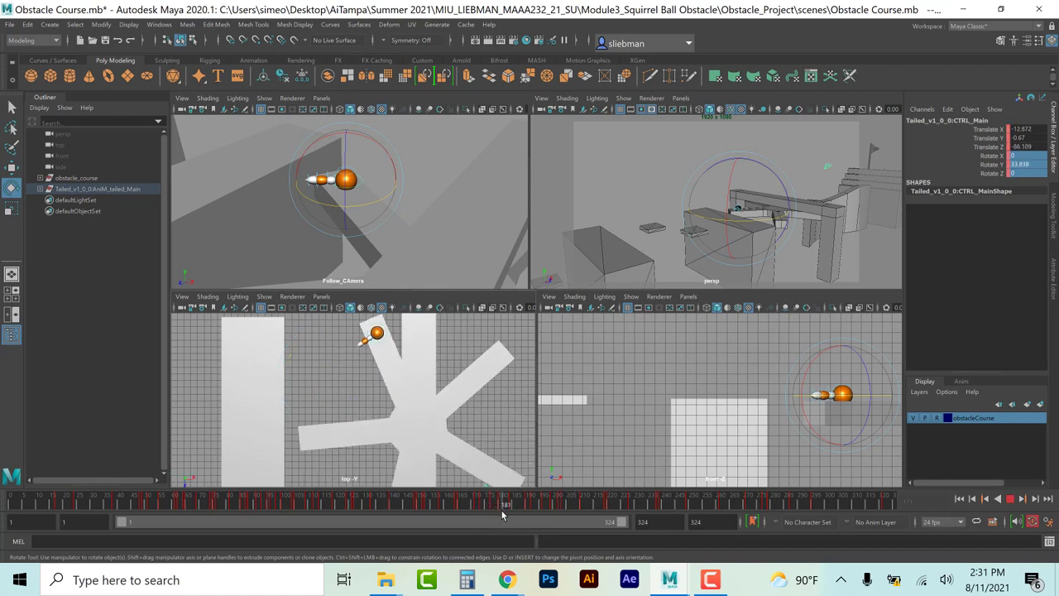
pyautogui.click(507, 503)
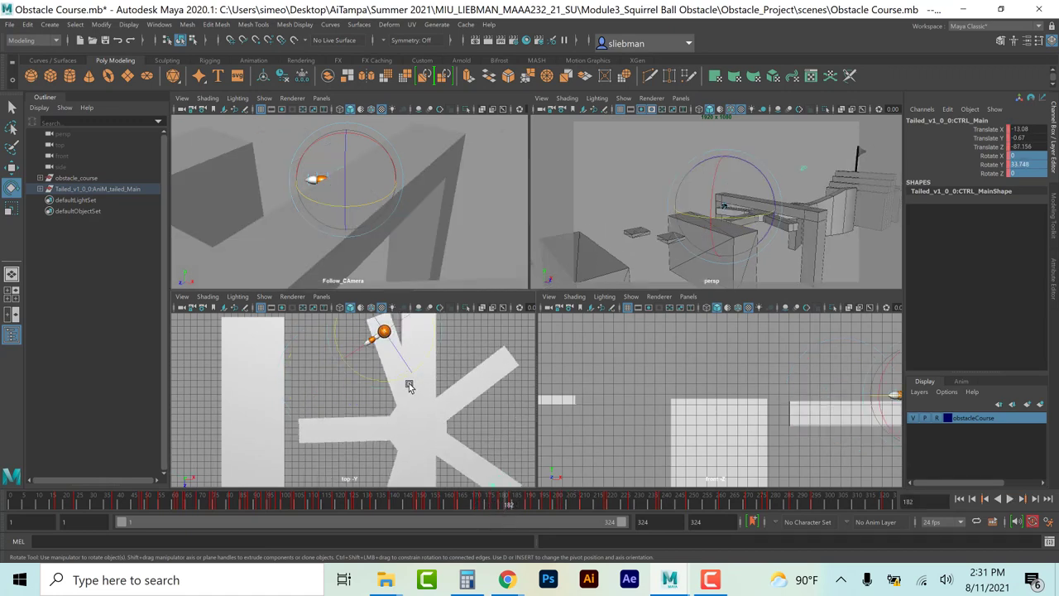
pyautogui.moveTo(393, 379); pyautogui.dragTo(362, 376)
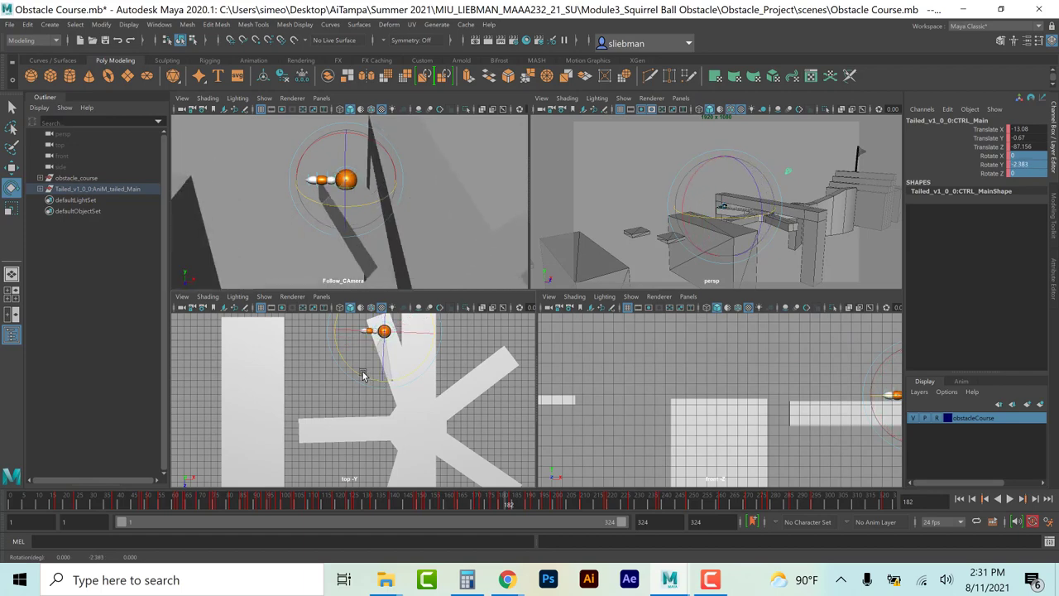
pyautogui.hotkey('alt', 'v')
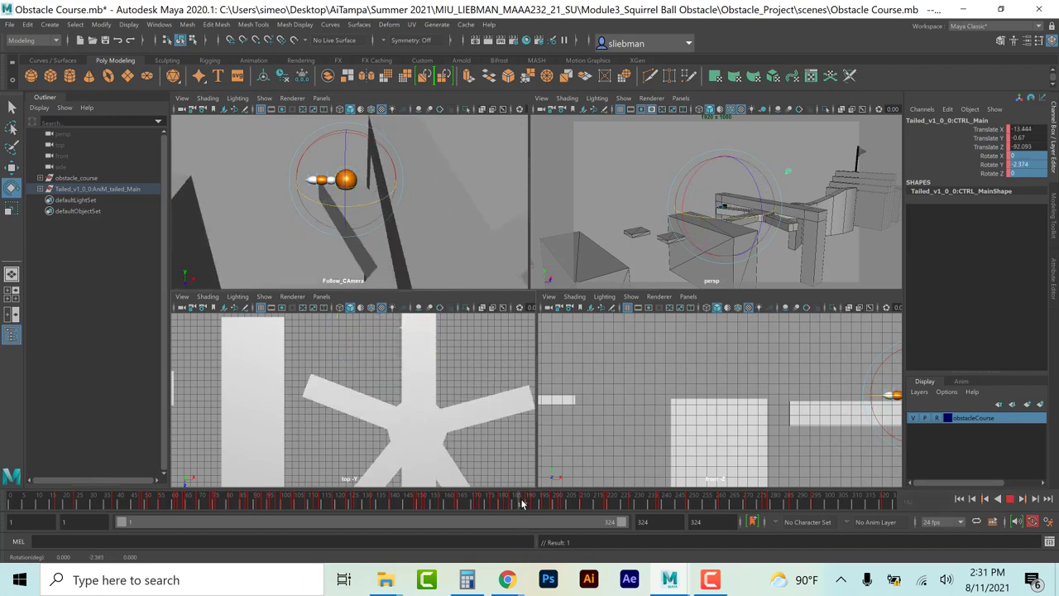
pyautogui.click(553, 503)
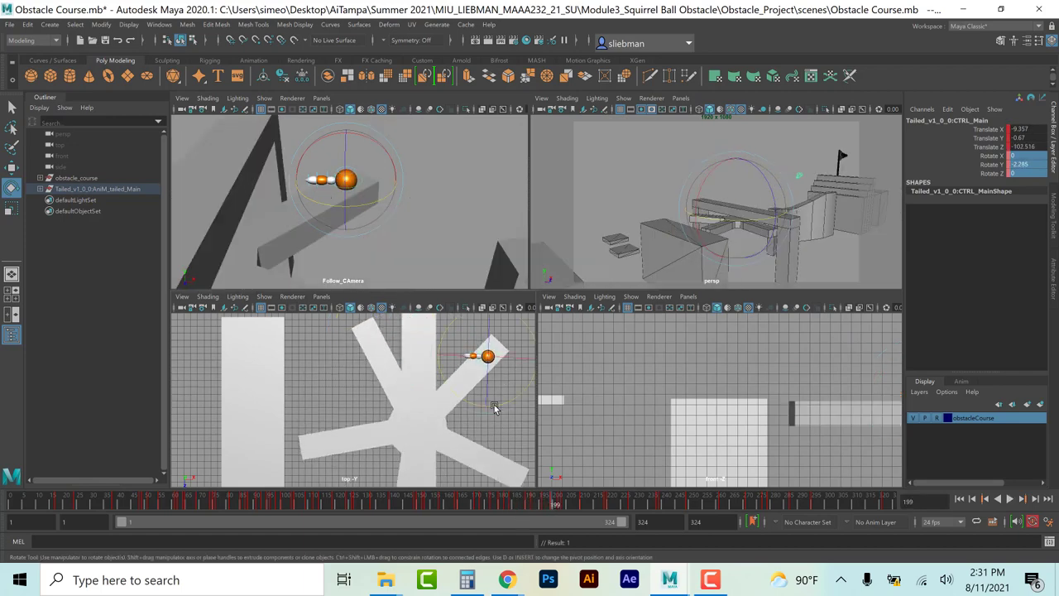
# Step: Turn the ball to about -23.5° Y at frame 199 and -1.5° at frame 205
pyautogui.moveTo(517, 398); pyautogui.dragTo(500, 403)
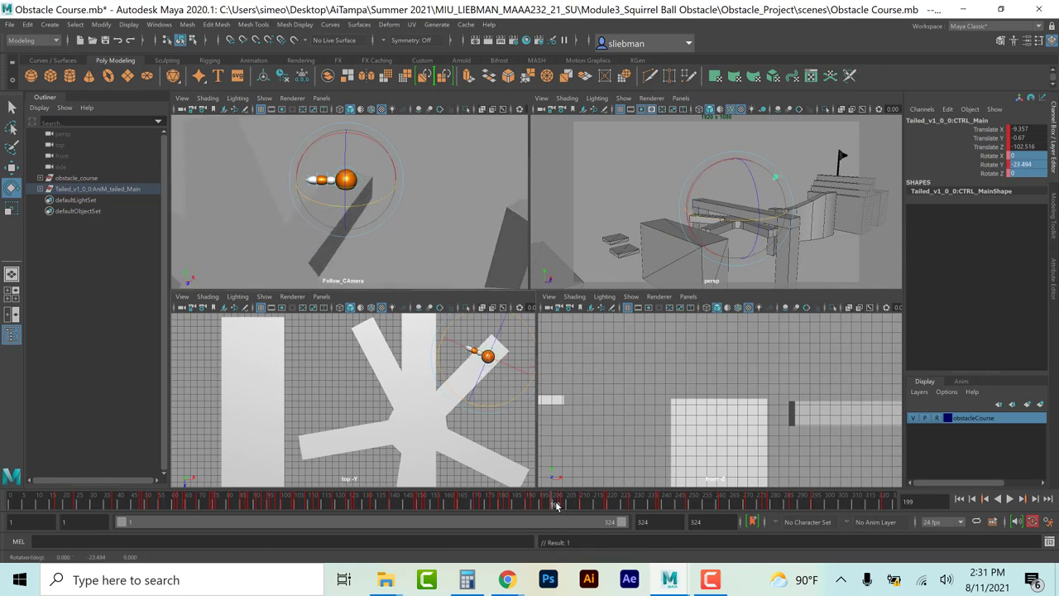
pyautogui.hotkey('alt', 'v')
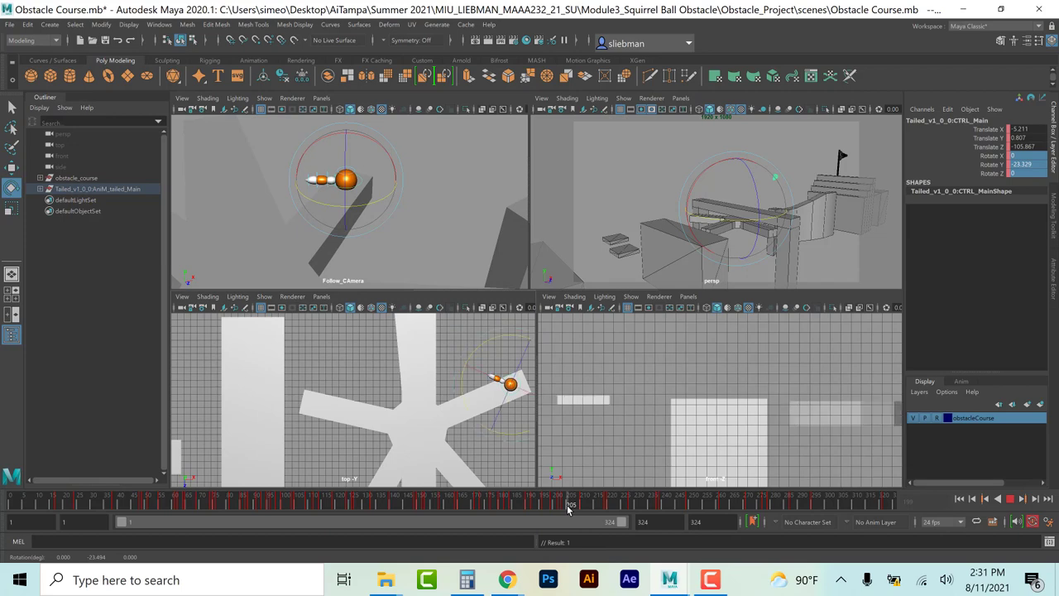
pyautogui.click(568, 504)
pyautogui.moveTo(520, 433); pyautogui.dragTo(477, 434)
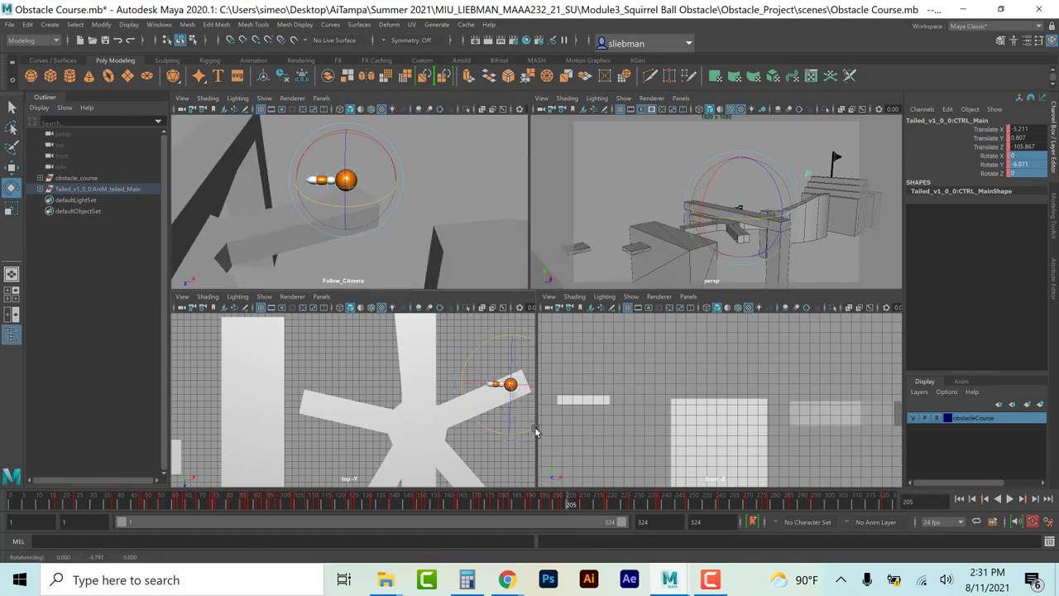
pyautogui.keyDown('alt'); pyautogui.moveTo(477, 434); pyautogui.dragTo(307, 434, button='middle'); pyautogui.keyUp('alt')
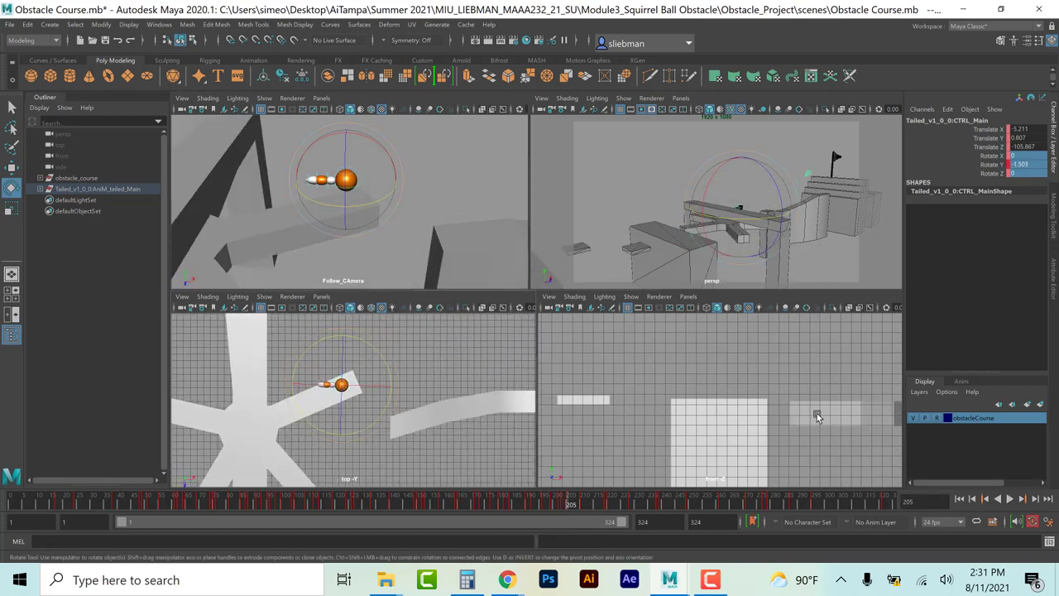
# Step: Tilt CTRL_Main forward to about -12° at frame 202, then undo a back tilt at 219
pyautogui.keyDown('alt'); pyautogui.moveTo(876, 419); pyautogui.dragTo(568, 428, button='middle'); pyautogui.keyUp('alt')
pyautogui.keyDown('alt'); pyautogui.moveTo(804, 450); pyautogui.dragTo(681, 450, button='middle'); pyautogui.keyUp('alt')
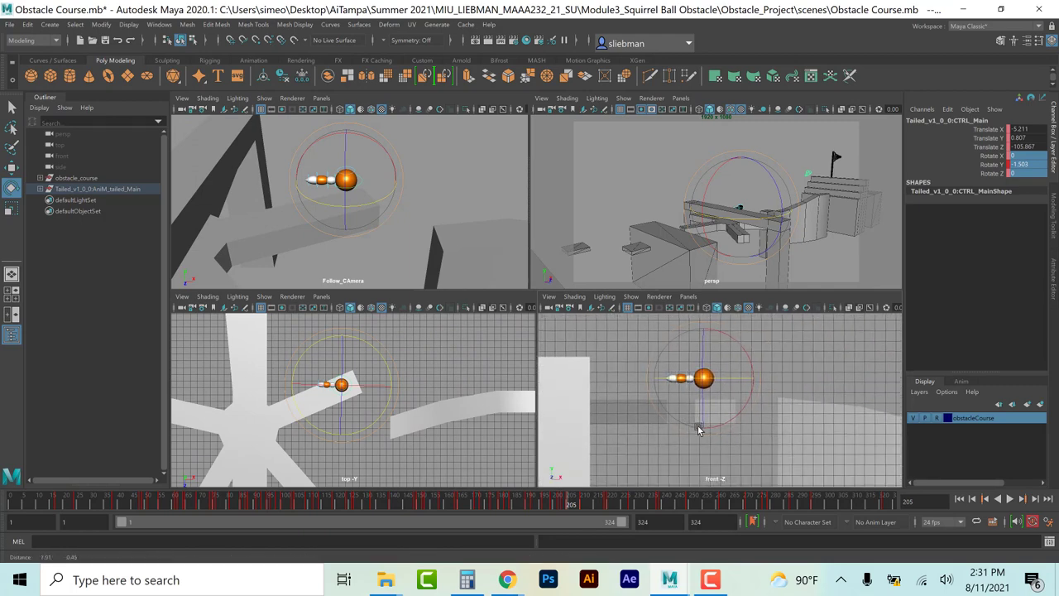
pyautogui.moveTo(566, 508); pyautogui.dragTo(577, 504)
pyautogui.moveTo(767, 358); pyautogui.dragTo(763, 378)
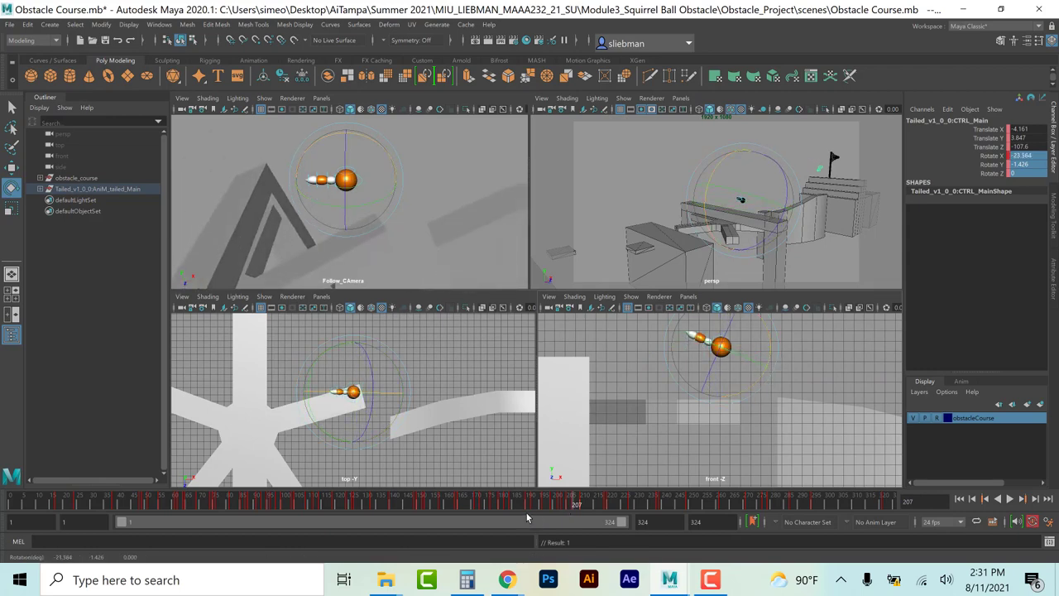
pyautogui.moveTo(579, 512); pyautogui.dragTo(609, 504)
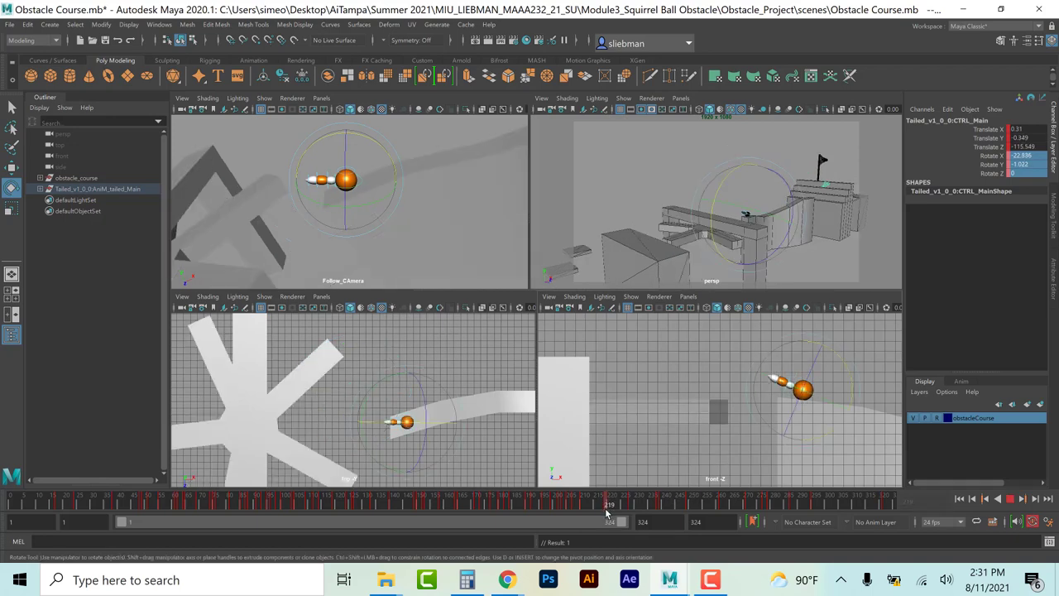
pyautogui.moveTo(845, 366); pyautogui.dragTo(830, 346)
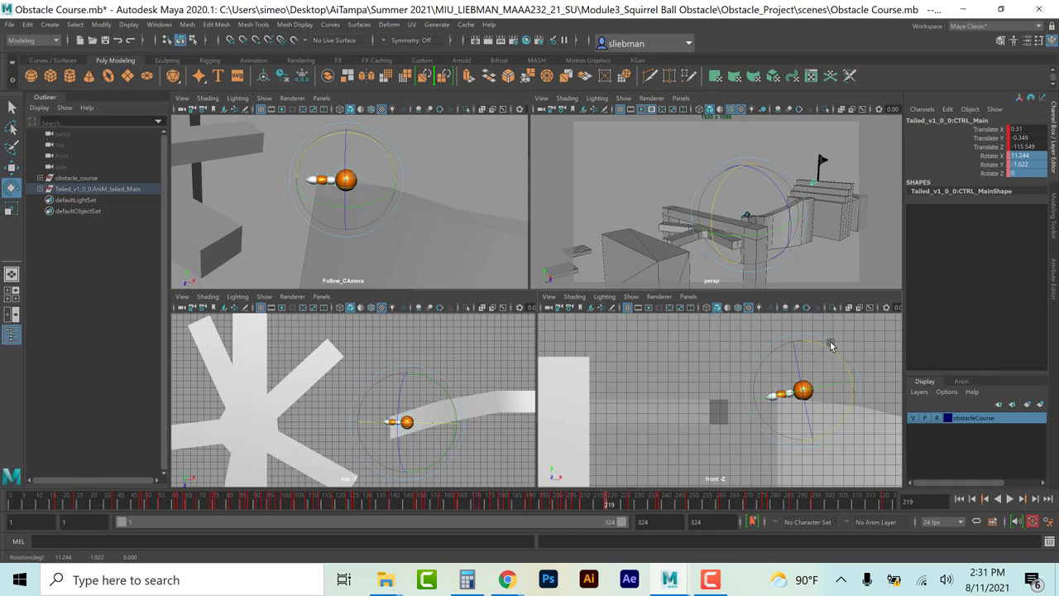
pyautogui.hotkey('ctrl', 'z')
pyautogui.hotkey('ctrl', 'z')
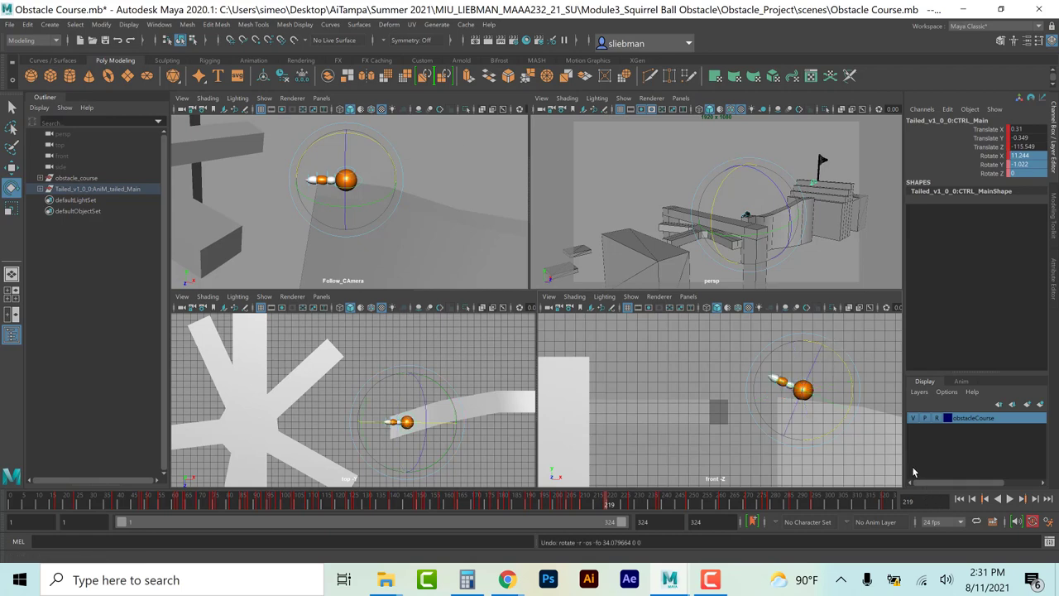
# Step: Key a forward Rotate X tilt at frame 215 and tilt back about 12° at frame 220
pyautogui.hotkey('alt', 'v')
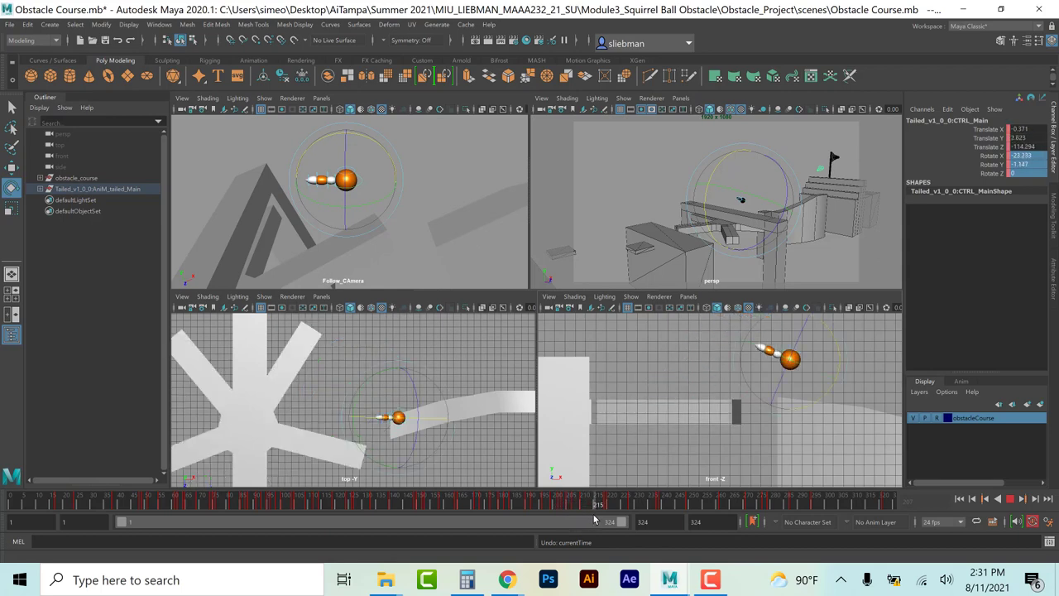
pyautogui.hotkey('alt', 'v')
pyautogui.moveTo(838, 363); pyautogui.dragTo(836, 325)
pyautogui.press('s')
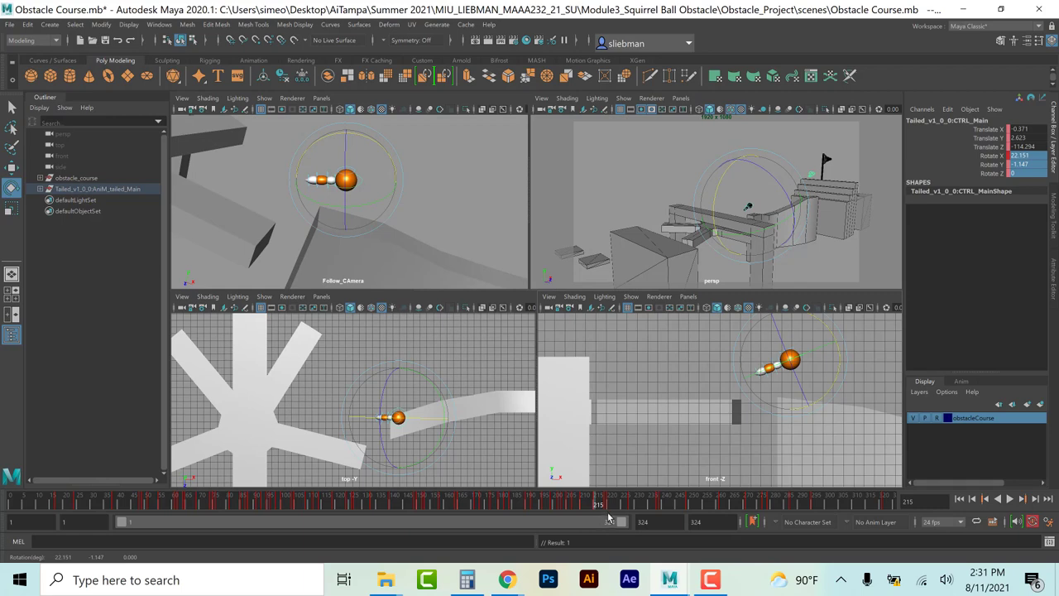
pyautogui.hotkey('alt', 'v')
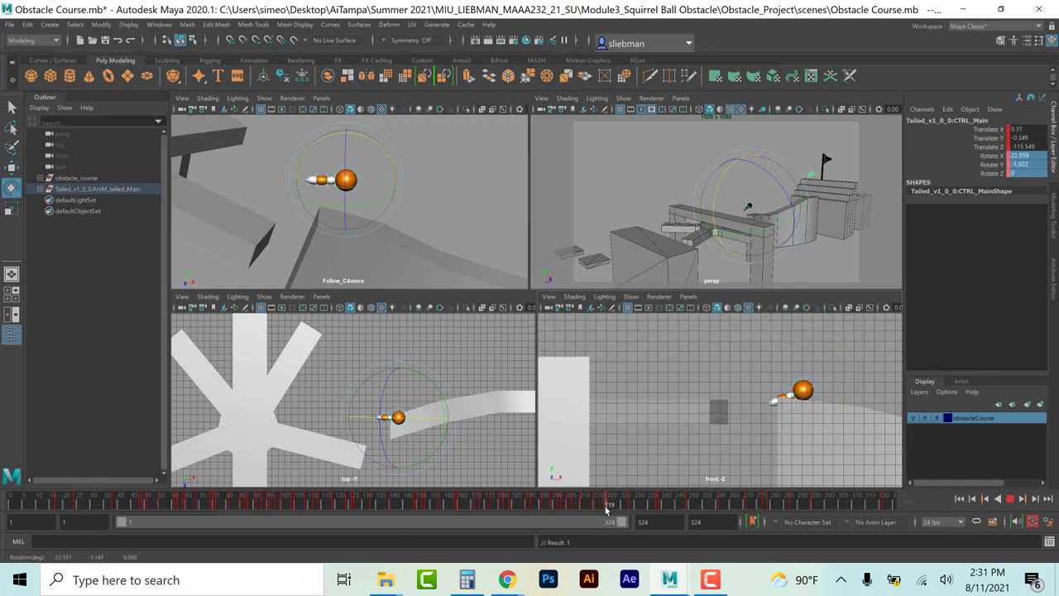
pyautogui.hotkey('alt', 'v')
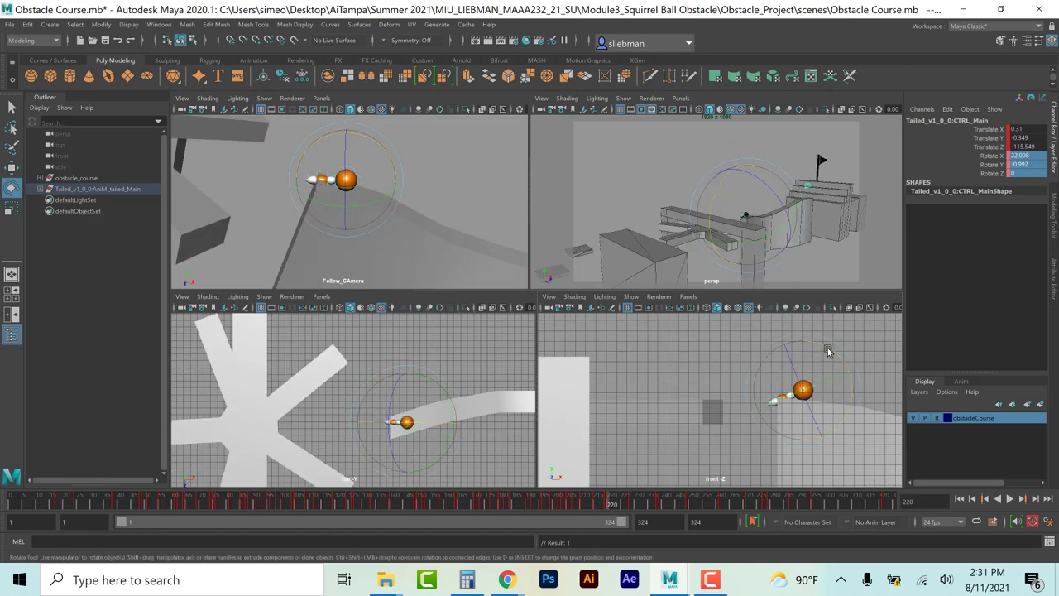
pyautogui.moveTo(827, 347); pyautogui.dragTo(824, 403)
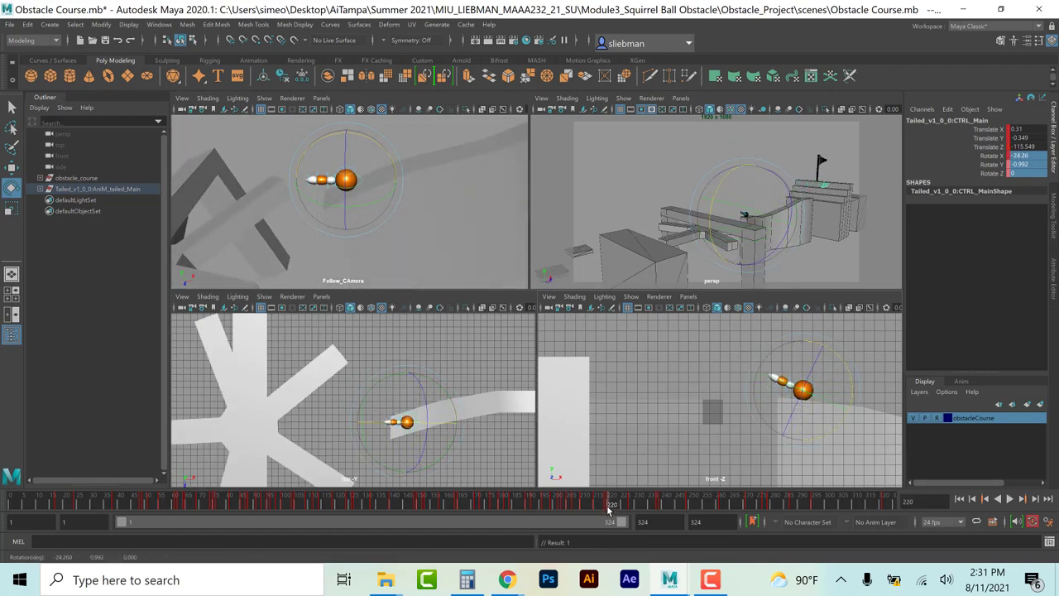
# Step: Tilt the ball to about 13° at frame 237, then advance to frame 242
pyautogui.moveTo(608, 509); pyautogui.dragTo(650, 505)
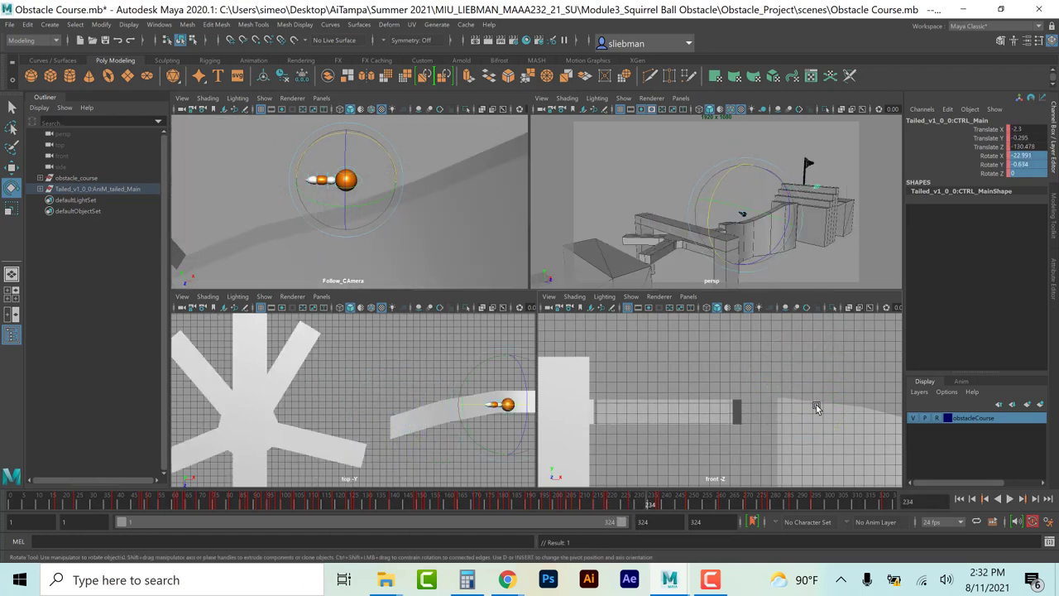
pyautogui.moveTo(860, 414)
pyautogui.keyDown('alt'); pyautogui.mouseDown()
pyautogui.moveTo(629, 391)
pyautogui.moveTo(526, 479)
pyautogui.mouseUp(); pyautogui.keyUp('alt')
pyautogui.hotkey('alt', 'v')
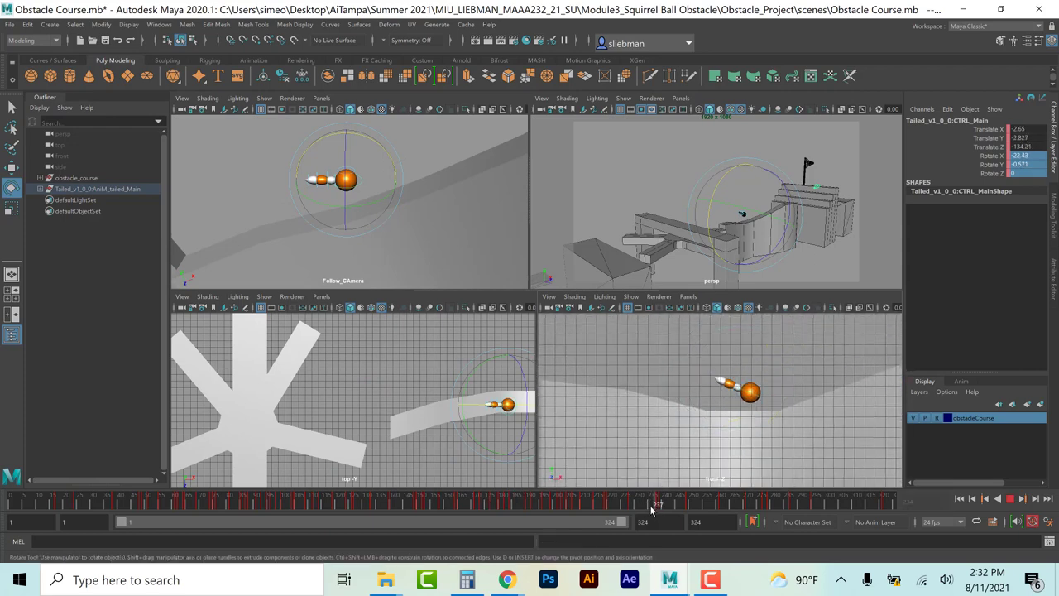
pyautogui.hotkey('alt', 'v')
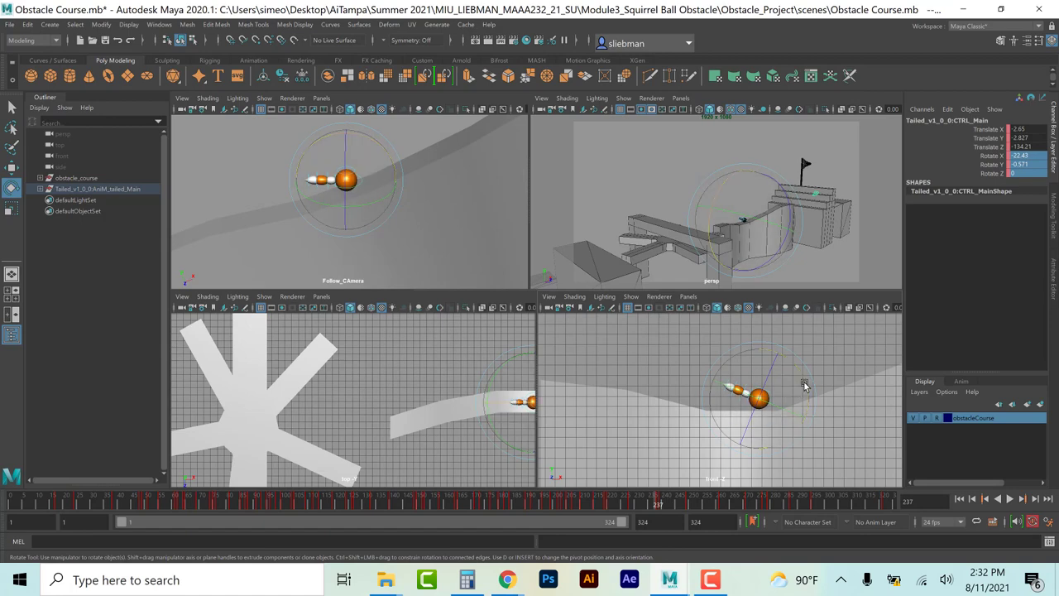
pyautogui.moveTo(803, 383); pyautogui.dragTo(788, 361)
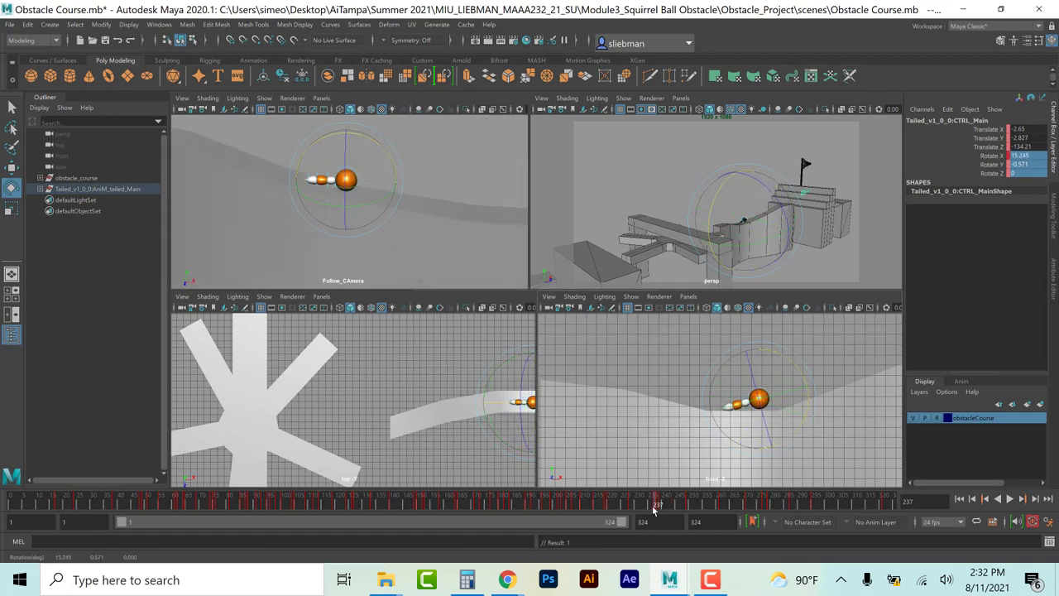
pyautogui.hotkey('alt', 'v')
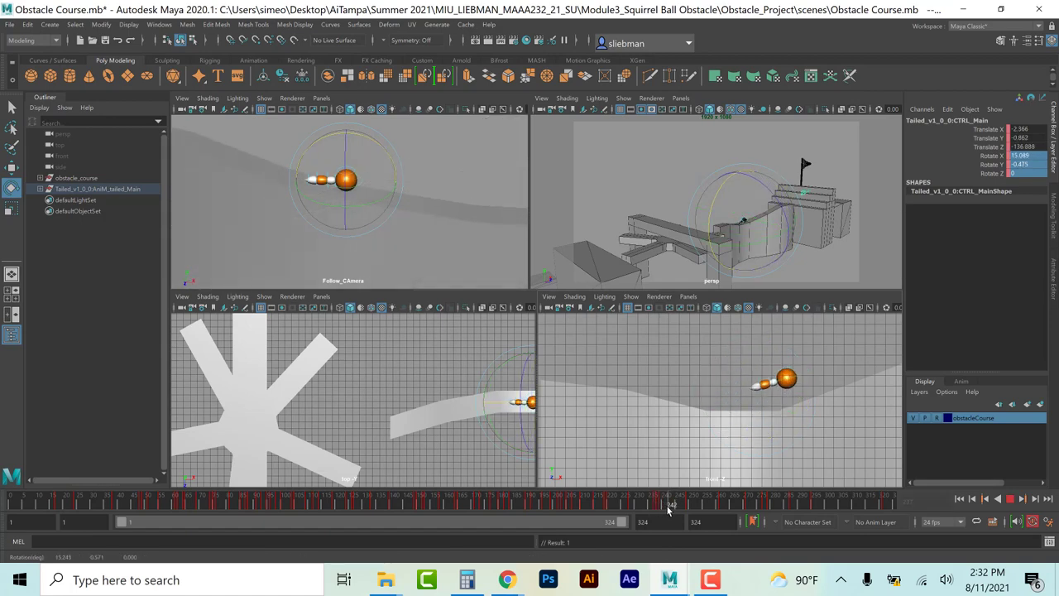
pyautogui.hotkey('alt', 'v')
# Step: Key the ball's tilt at about 23° at frame 257
pyautogui.moveTo(827, 377); pyautogui.dragTo(825, 417)
pyautogui.moveTo(670, 506); pyautogui.dragTo(694, 504)
pyautogui.keyDown('alt'); pyautogui.moveTo(843, 342); pyautogui.dragTo(626, 407, button='middle'); pyautogui.keyUp('alt')
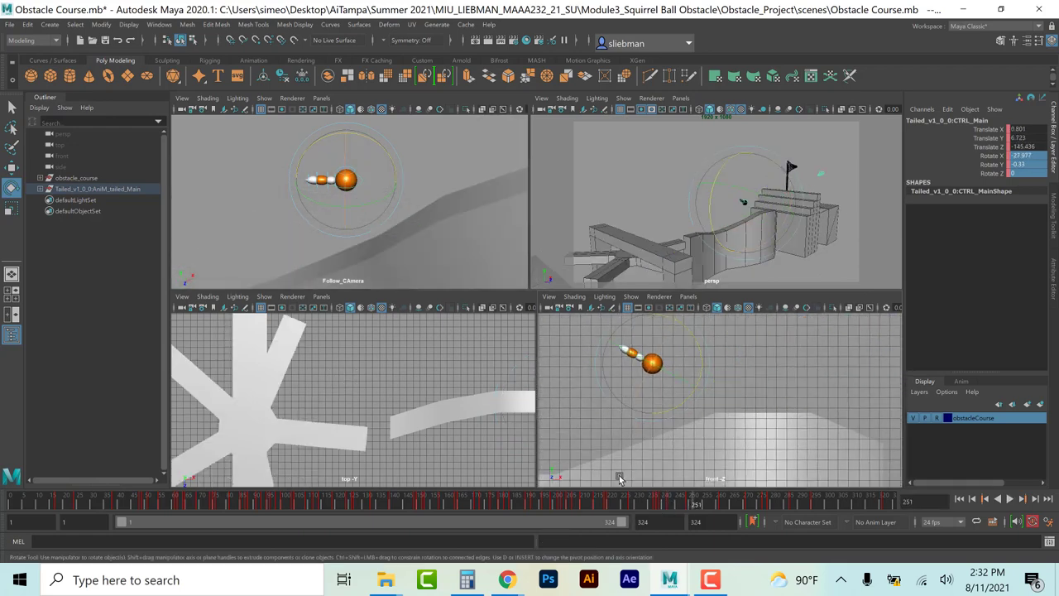
pyautogui.press('e')
pyautogui.moveTo(700, 506); pyautogui.dragTo(713, 504)
pyautogui.moveTo(738, 405); pyautogui.dragTo(728, 345)
pyautogui.press('s')
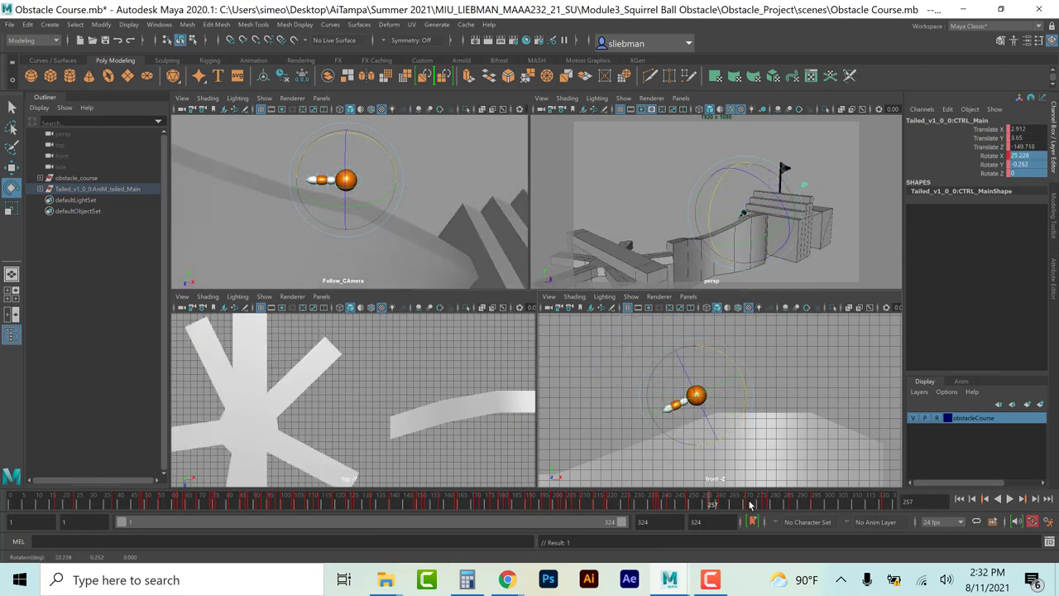
# Step: Key a -27° tilt near frame 264 and tilt back about 25° at frame 275
pyautogui.moveTo(715, 507); pyautogui.dragTo(736, 507)
pyautogui.moveTo(775, 372); pyautogui.dragTo(774, 434)
pyautogui.press('s')
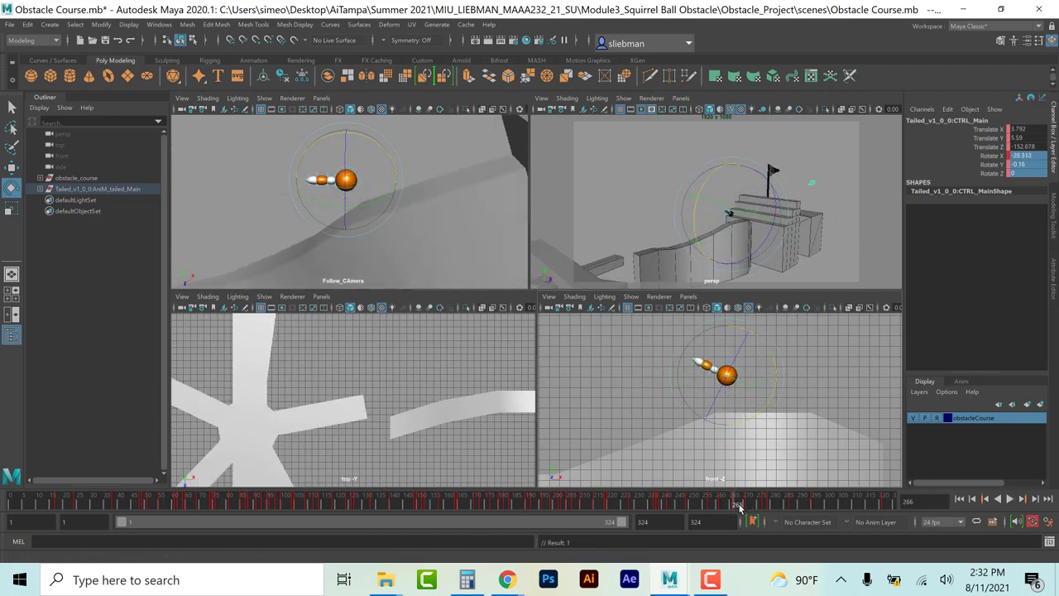
pyautogui.hotkey('alt', 'v')
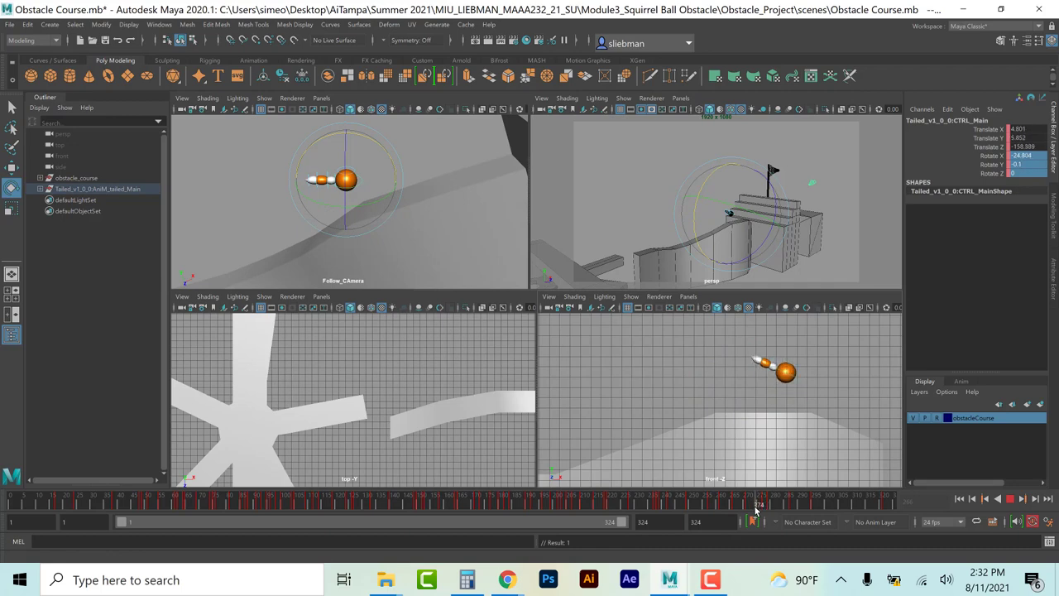
pyautogui.hotkey('alt', 'v')
pyautogui.moveTo(841, 387); pyautogui.dragTo(825, 339)
# Step: Tilt the ball forward about -27° at frame 281 and back about 32° at frame 289
pyautogui.click(766, 506)
pyautogui.hotkey('alt', 'v')
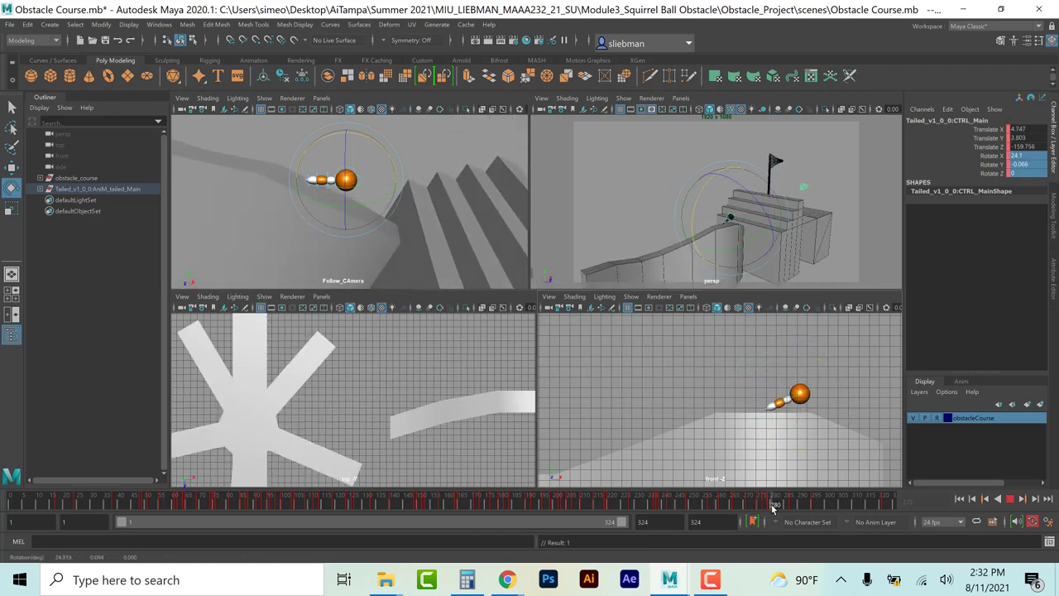
pyautogui.hotkey('alt', 'v')
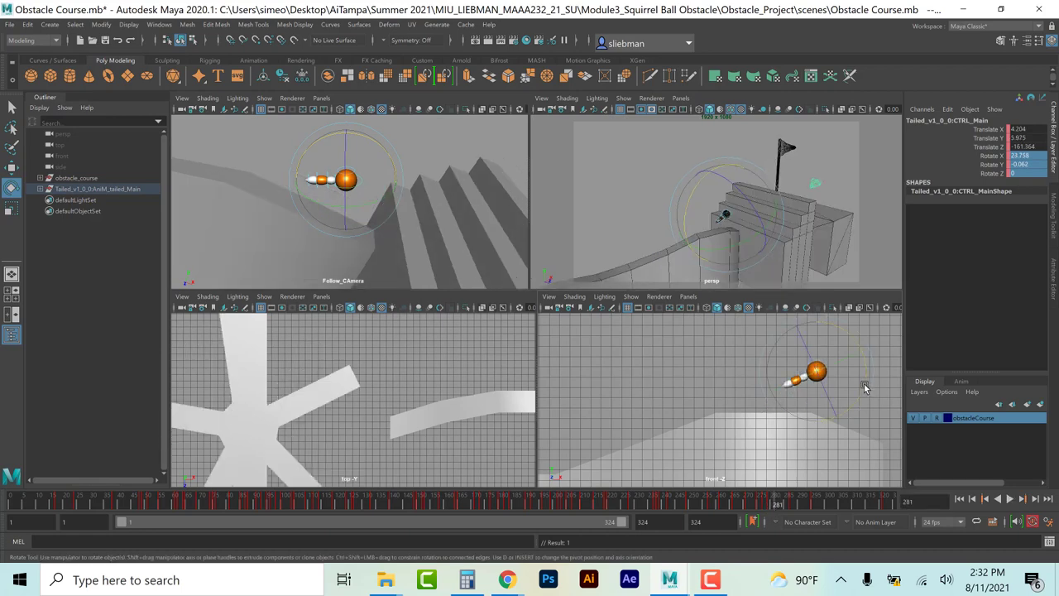
pyautogui.moveTo(865, 387); pyautogui.dragTo(841, 425)
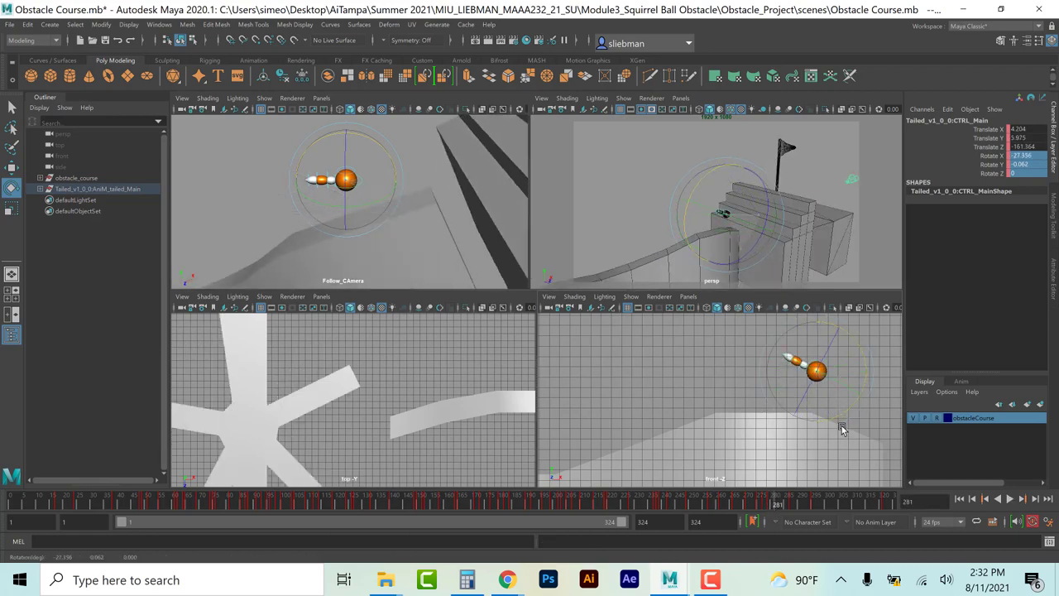
pyautogui.hotkey('alt', 'v')
pyautogui.click(791, 502)
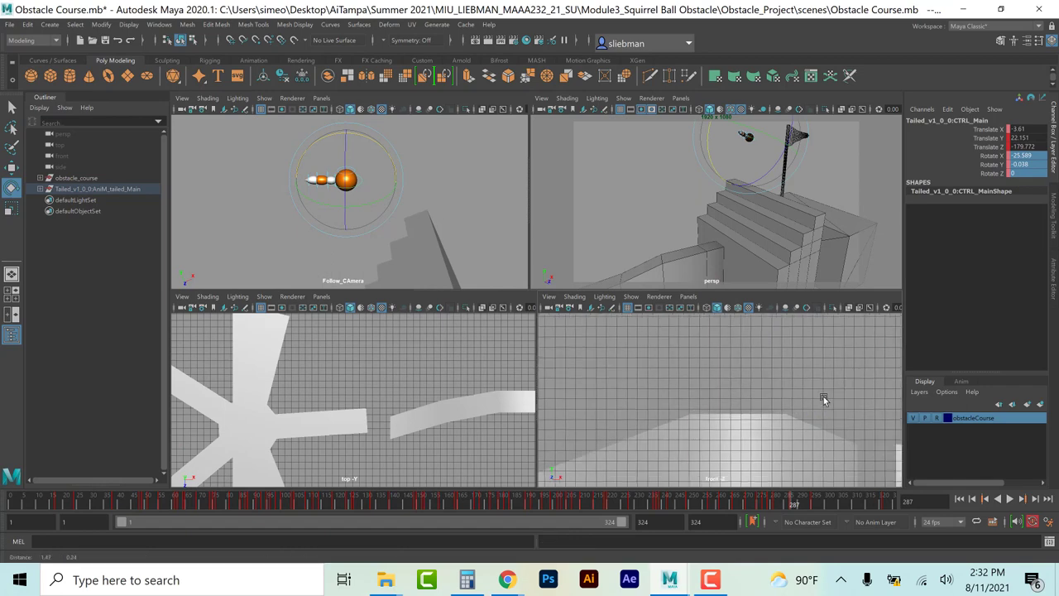
pyautogui.keyDown('alt'); pyautogui.moveTo(823, 396); pyautogui.dragTo(710, 423, button='middle'); pyautogui.keyUp('alt')
pyautogui.click(799, 502)
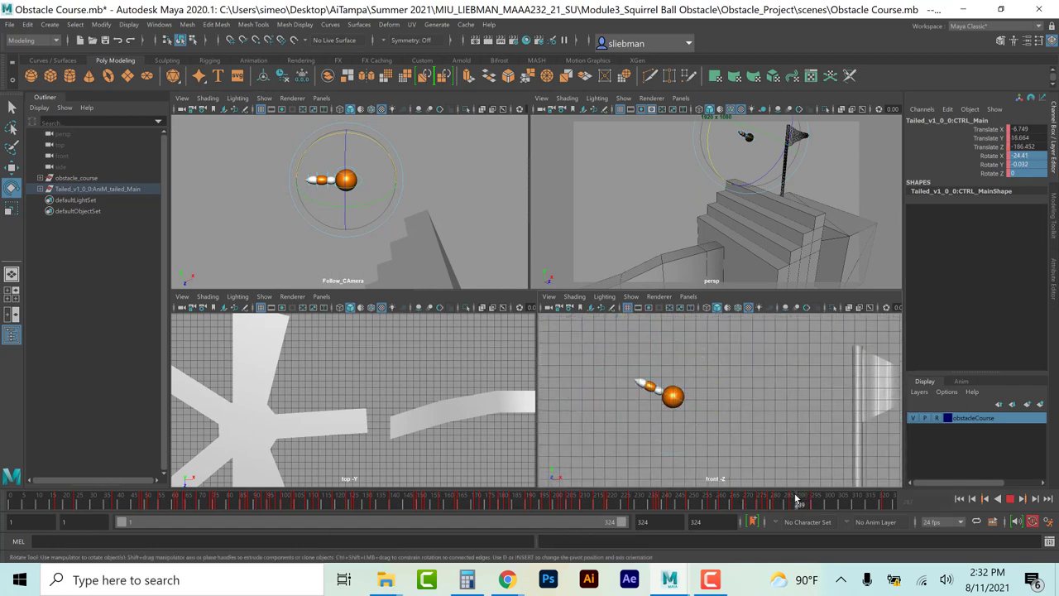
pyautogui.moveTo(716, 398); pyautogui.dragTo(712, 334)
# Step: Level the ball at frame 295 so its tail is horizontal
pyautogui.click(799, 503)
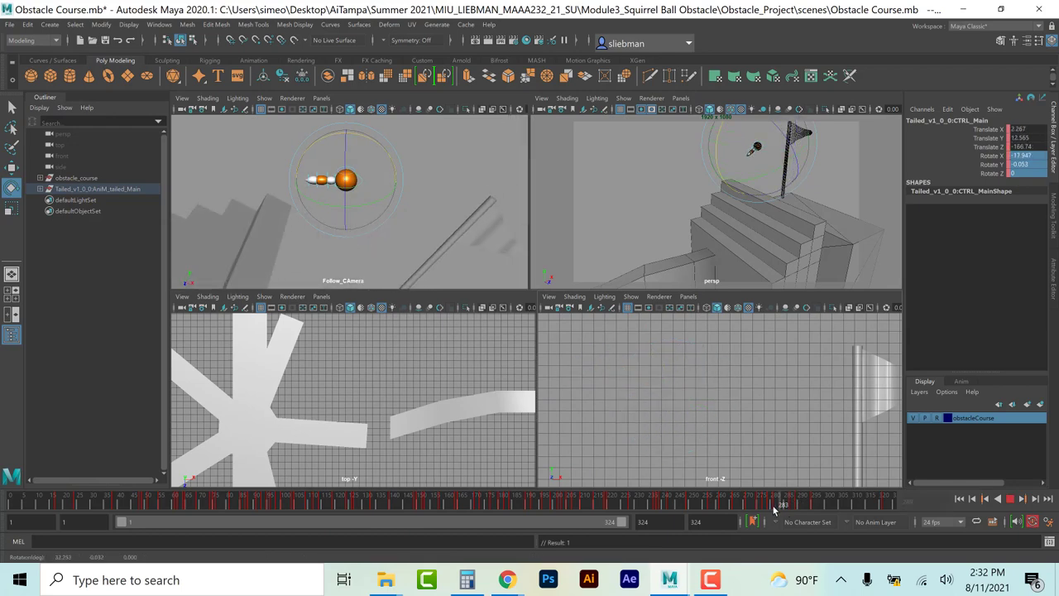
pyautogui.click(804, 502)
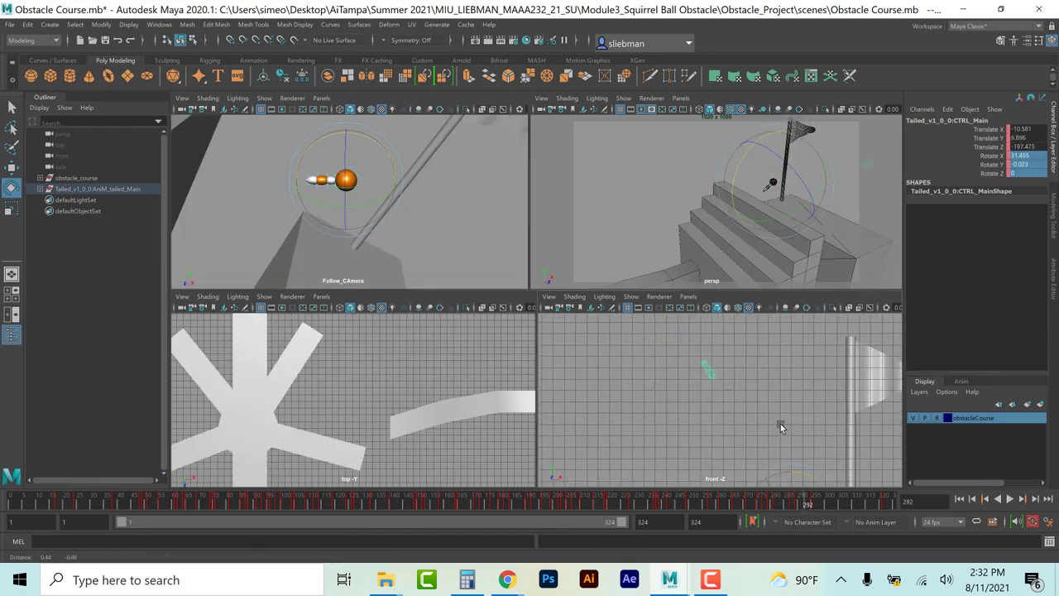
pyautogui.keyDown('alt'); pyautogui.moveTo(849, 427); pyautogui.dragTo(804, 358, button='middle'); pyautogui.keyUp('alt')
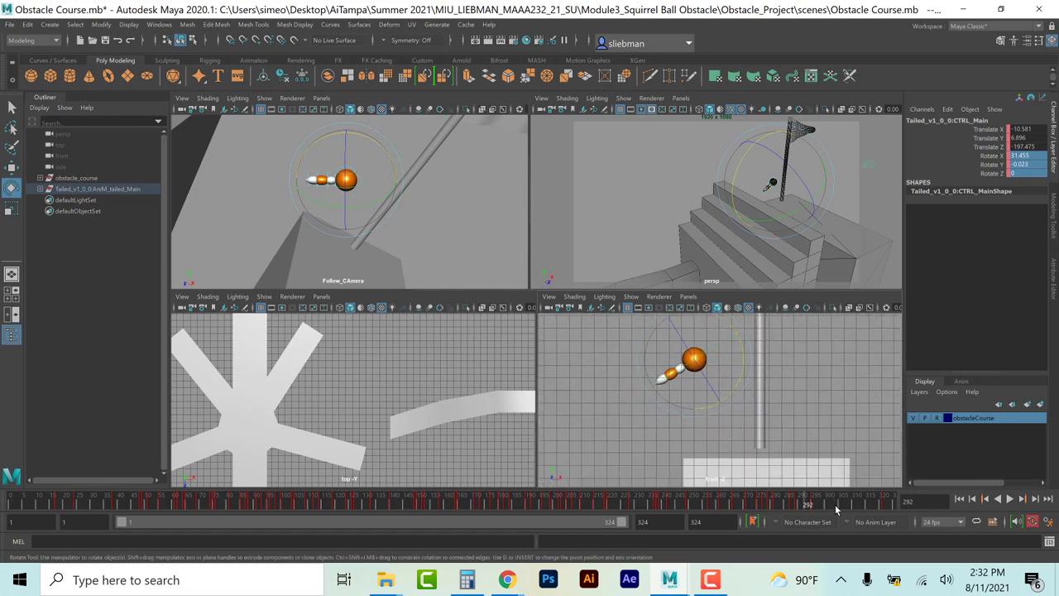
pyautogui.moveTo(807, 507); pyautogui.dragTo(816, 506)
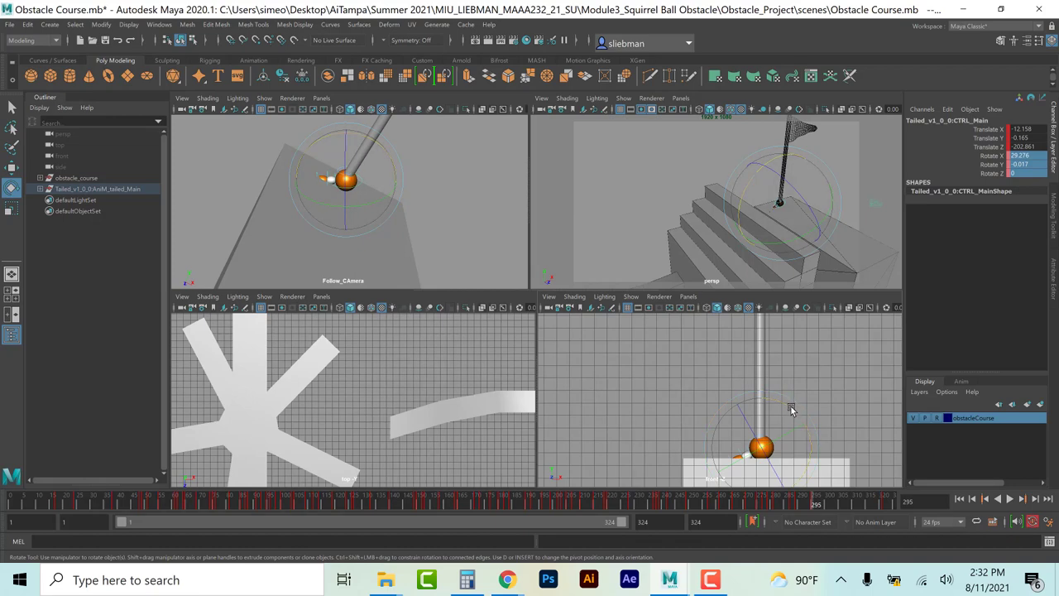
pyautogui.moveTo(791, 406); pyautogui.dragTo(787, 436)
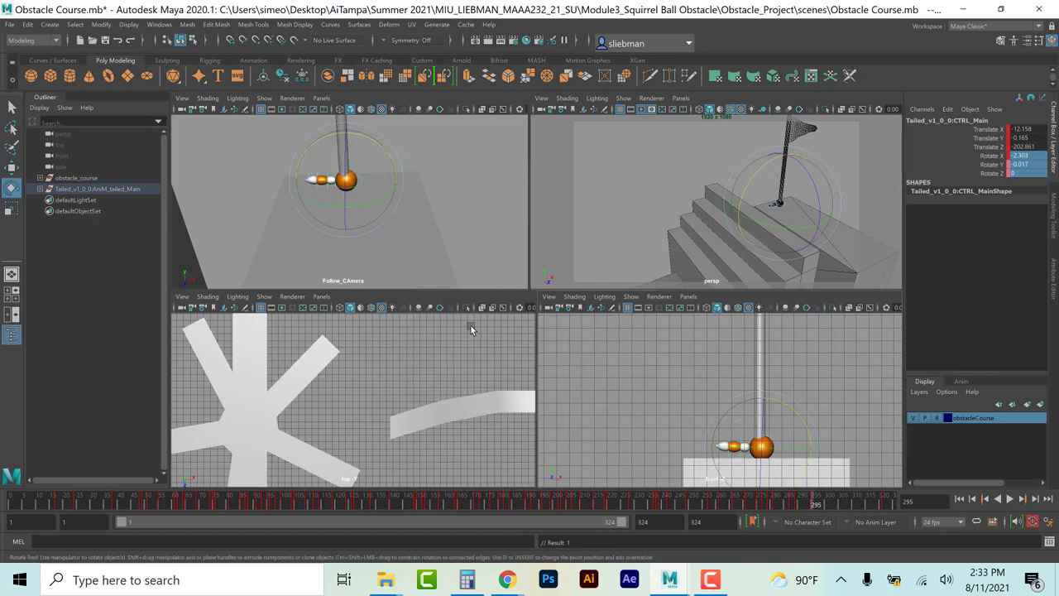
# Step: Raise CTRL_Main up the flag pole to about 8 Y and edge it toward the pole
pyautogui.press('w')
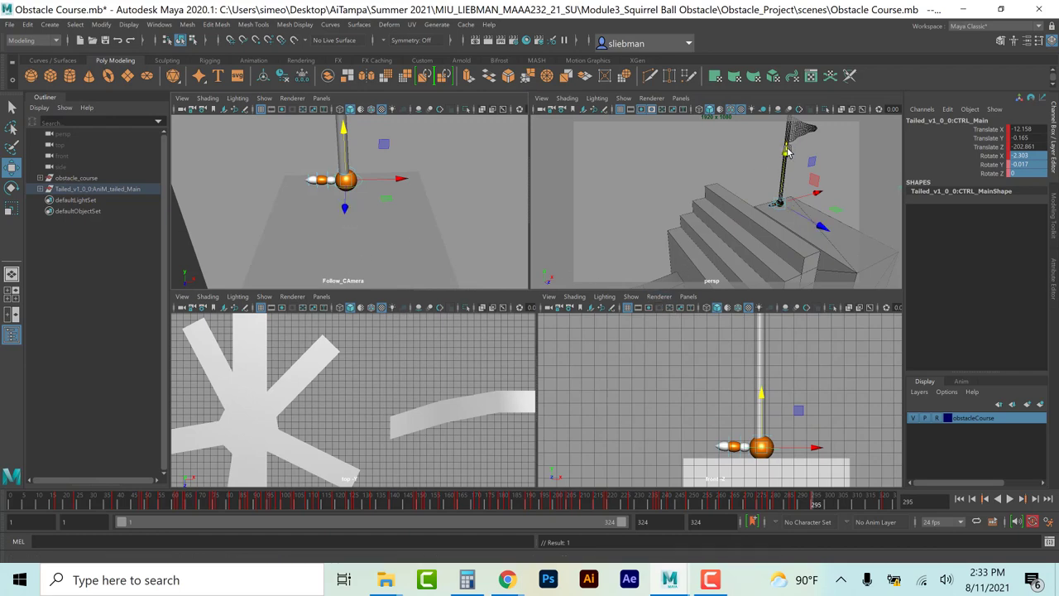
pyautogui.moveTo(787, 152); pyautogui.dragTo(786, 143)
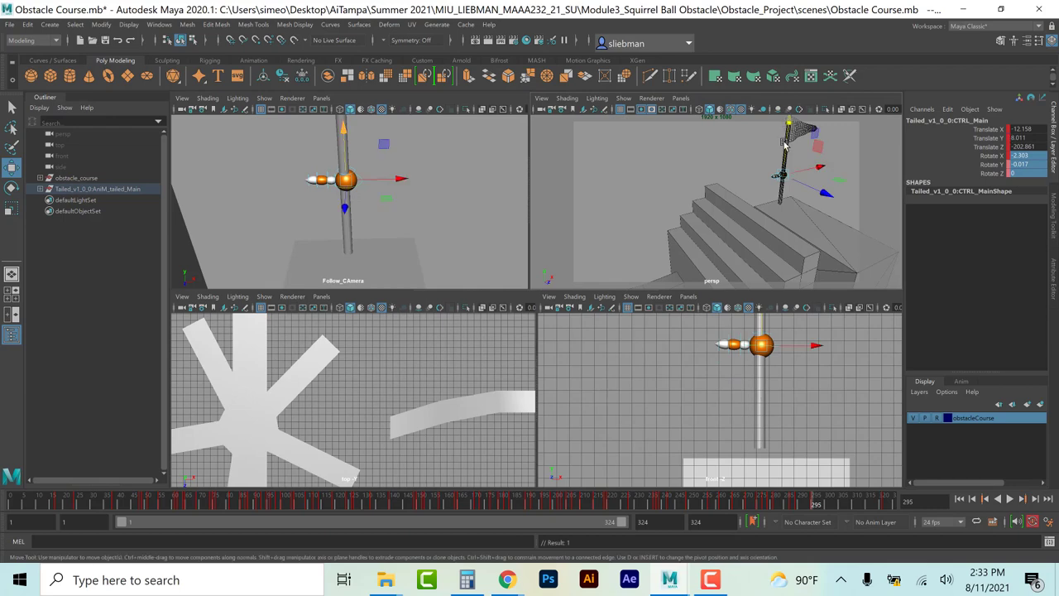
pyautogui.moveTo(815, 345); pyautogui.dragTo(815, 348)
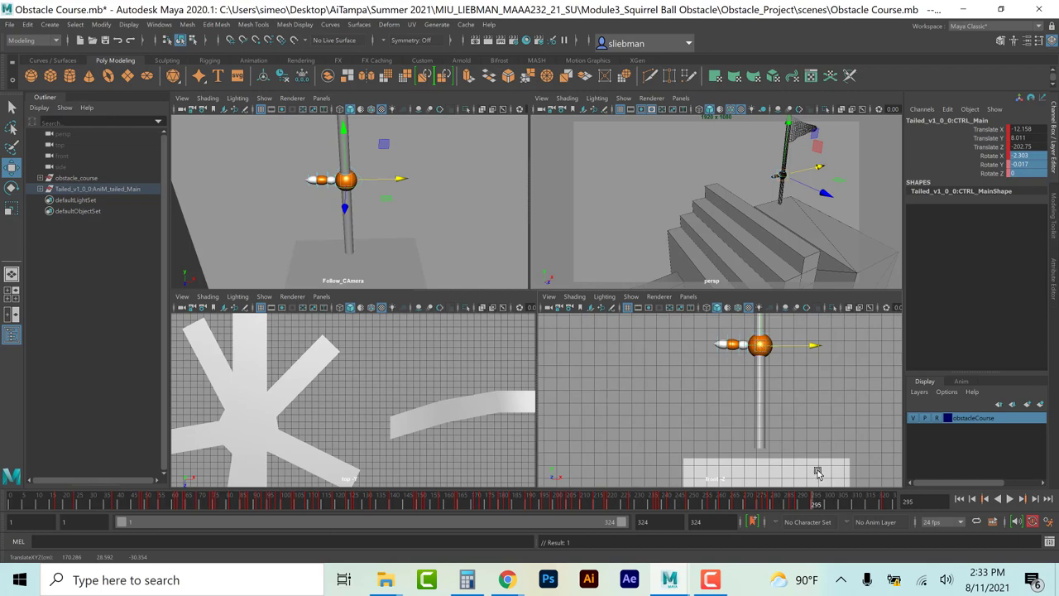
pyautogui.click(959, 500)
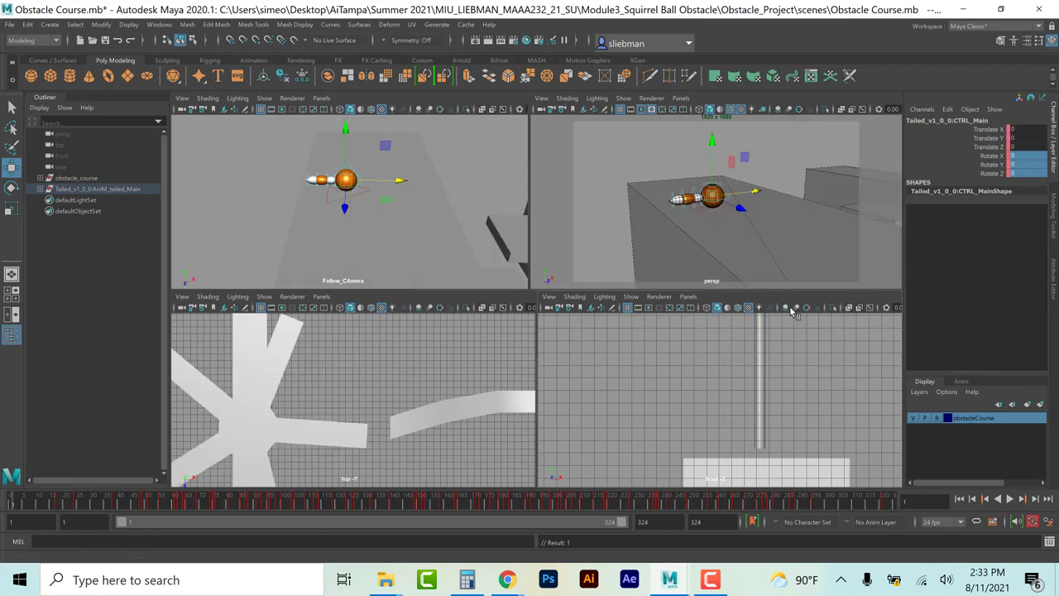
# Step: At frame 324, lower CTRL_Main down the pole to about -0.378 Y onto the landing
pyautogui.click(792, 161)
pyautogui.press('space')
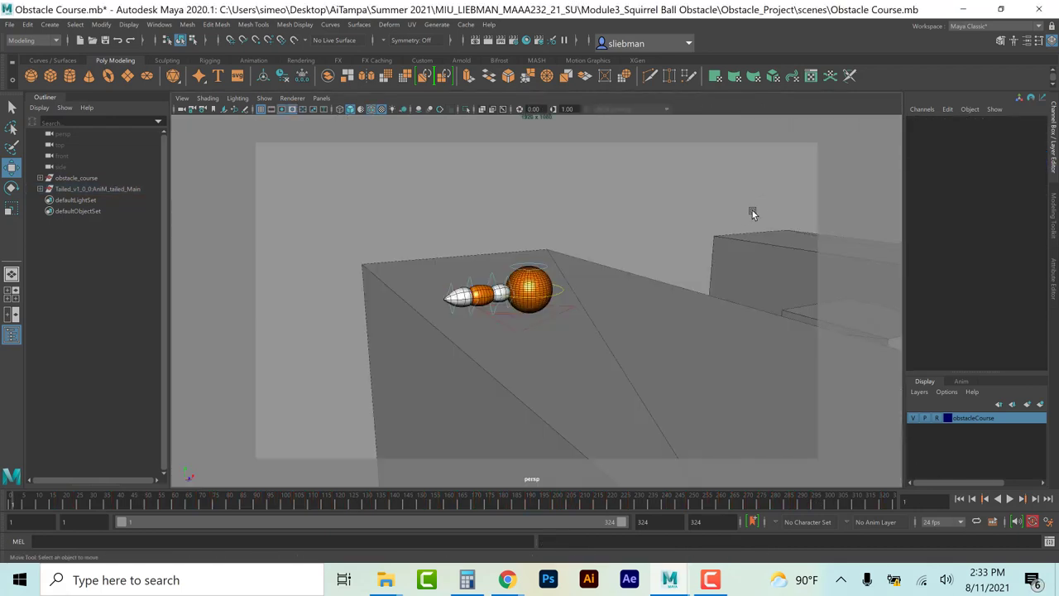
pyautogui.click(1009, 499)
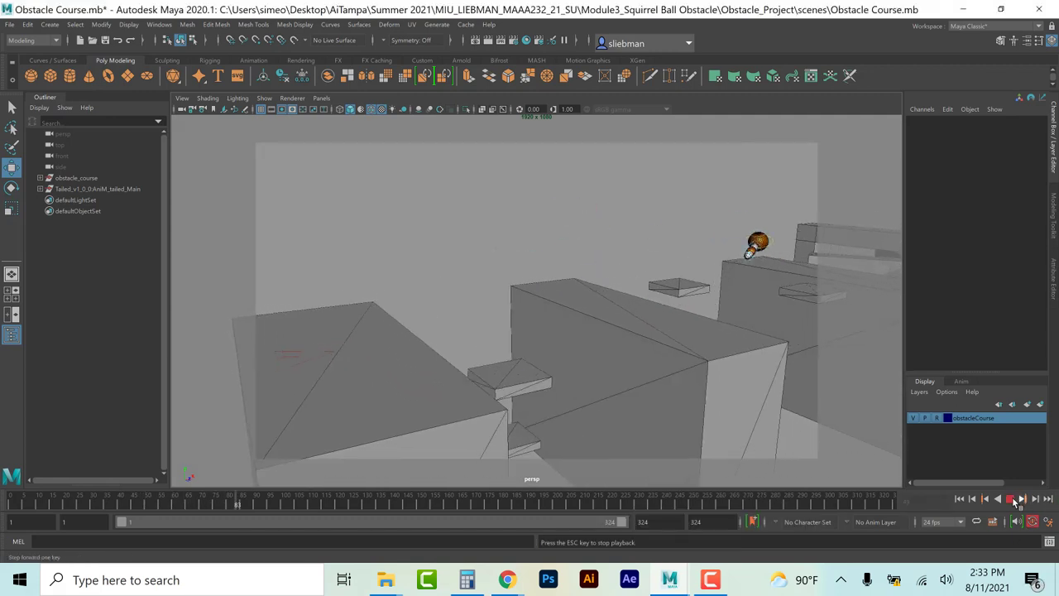
pyautogui.click(1047, 499)
pyautogui.click(671, 258)
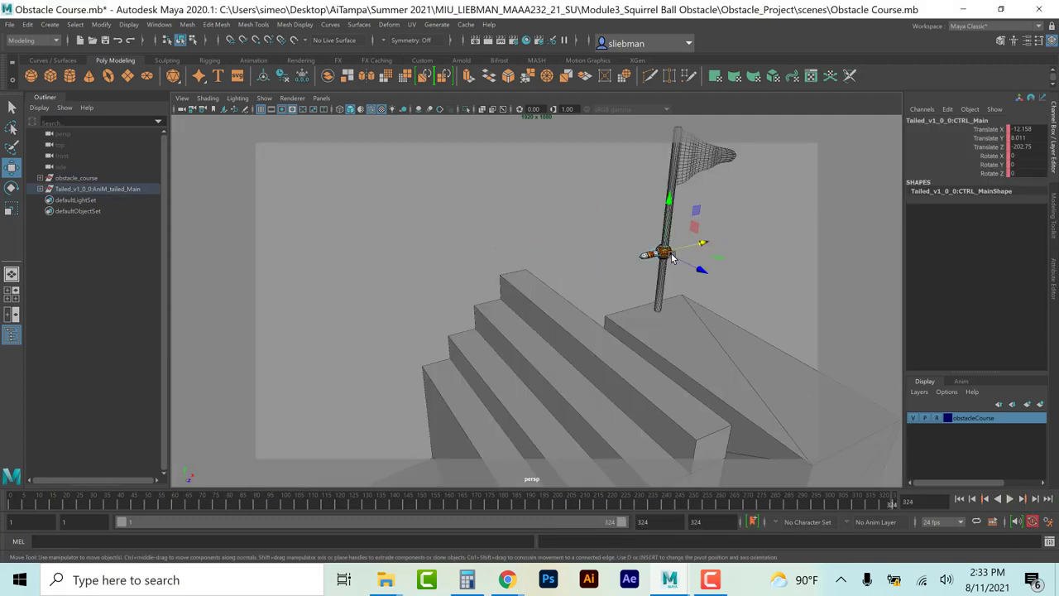
pyautogui.moveTo(667, 210); pyautogui.dragTo(665, 266)
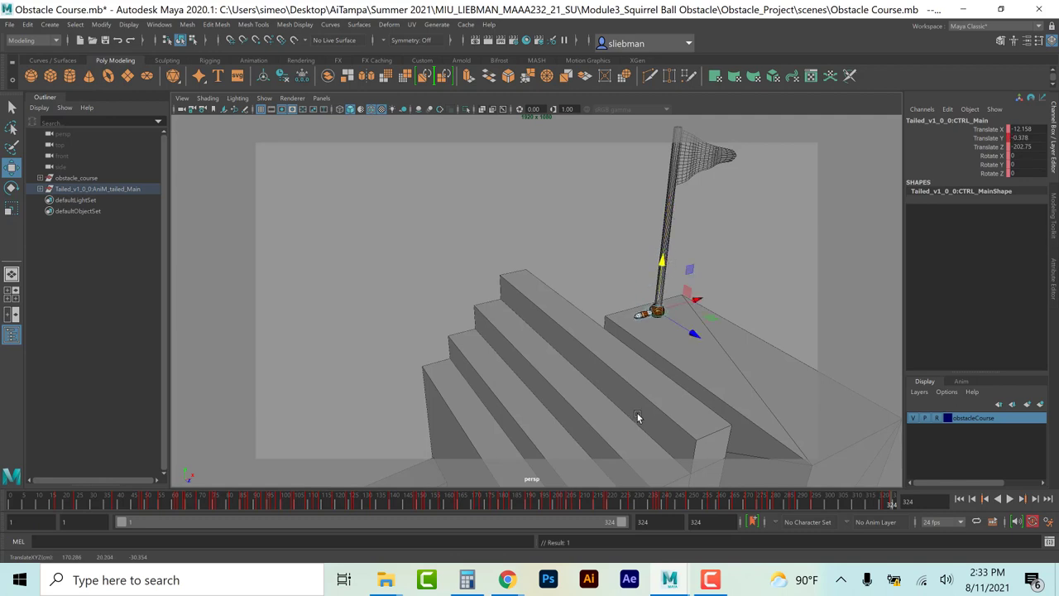
pyautogui.click(554, 214)
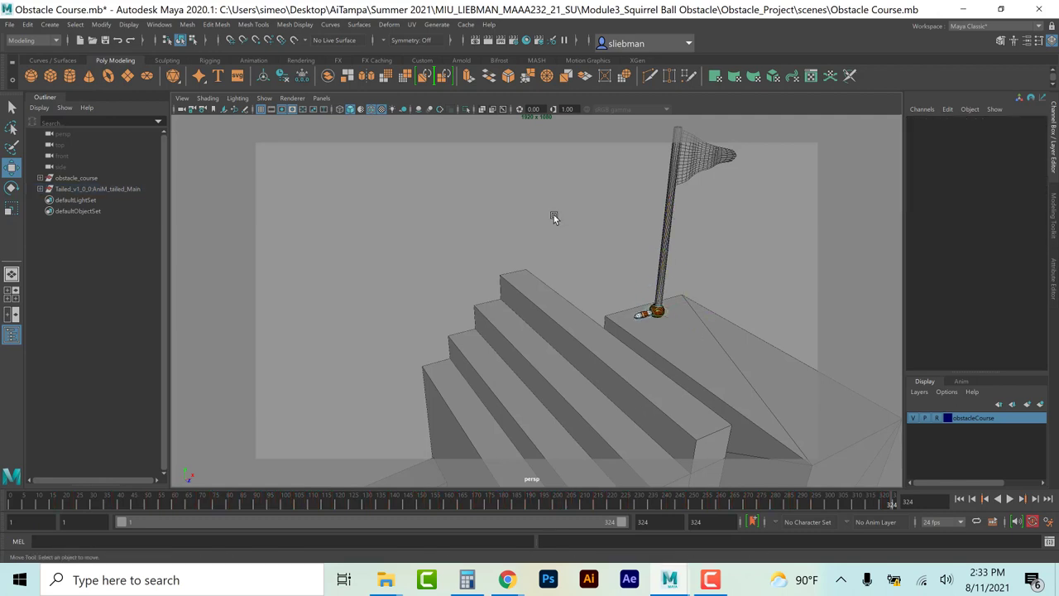
pyautogui.press('space')
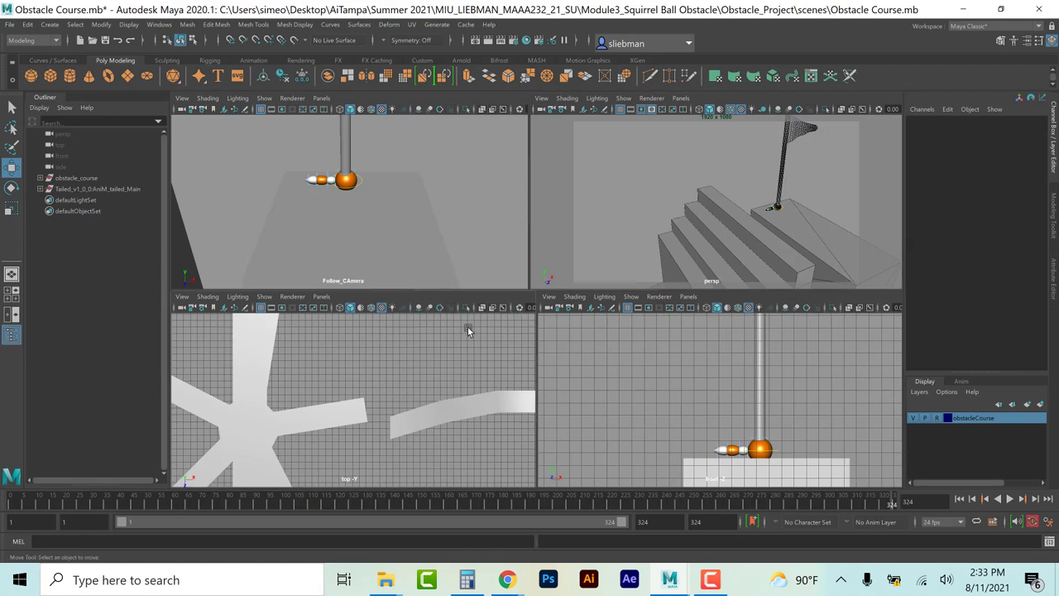
# Step: At frame 1, frame CTRL_Top in the top and side views and maximize Follow_Camera
pyautogui.click(960, 498)
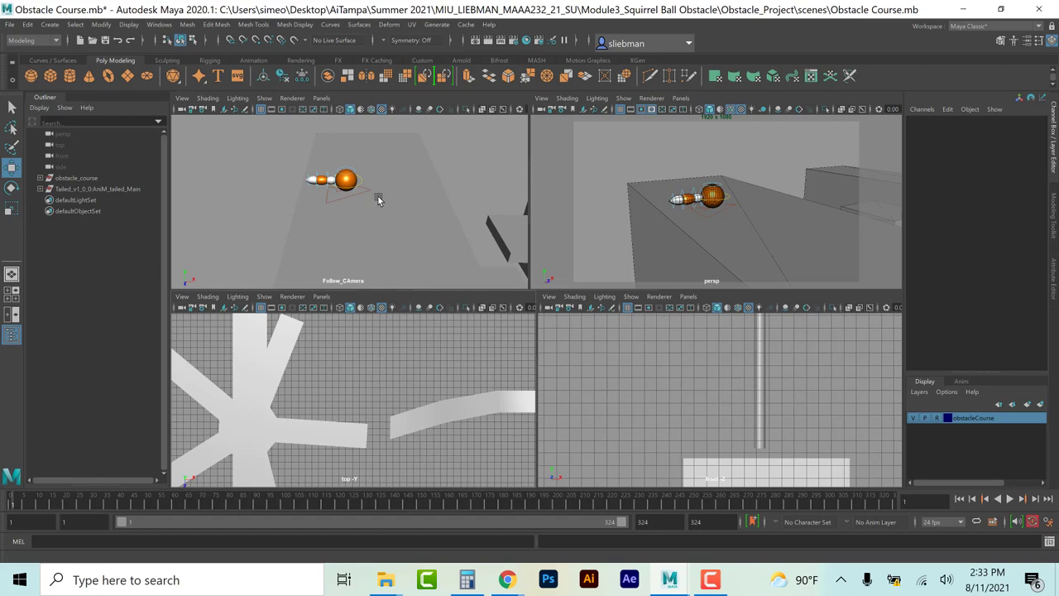
pyautogui.click(353, 170)
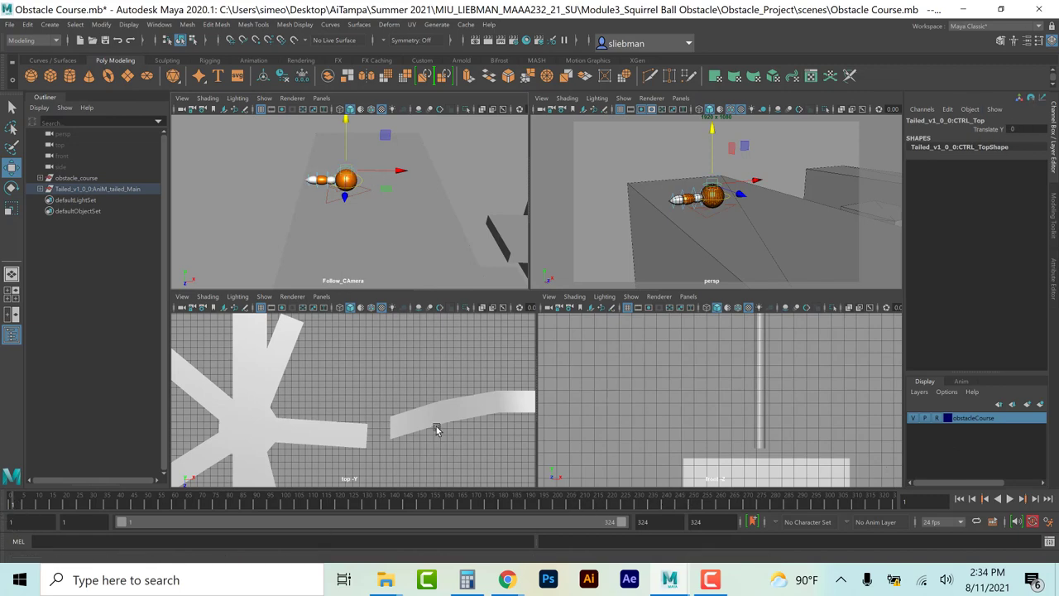
pyautogui.press('f')
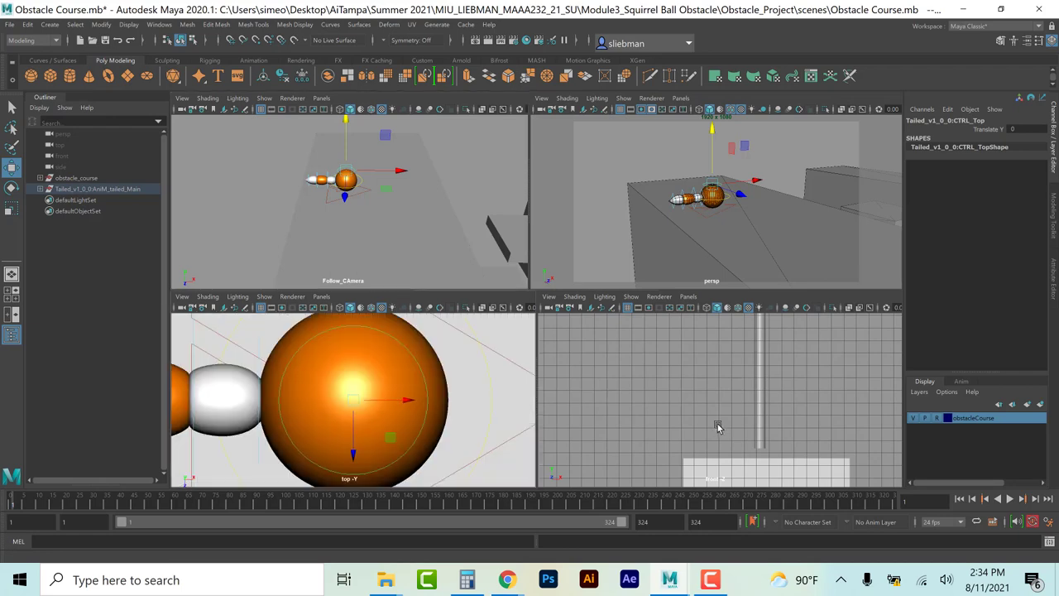
pyautogui.press('f')
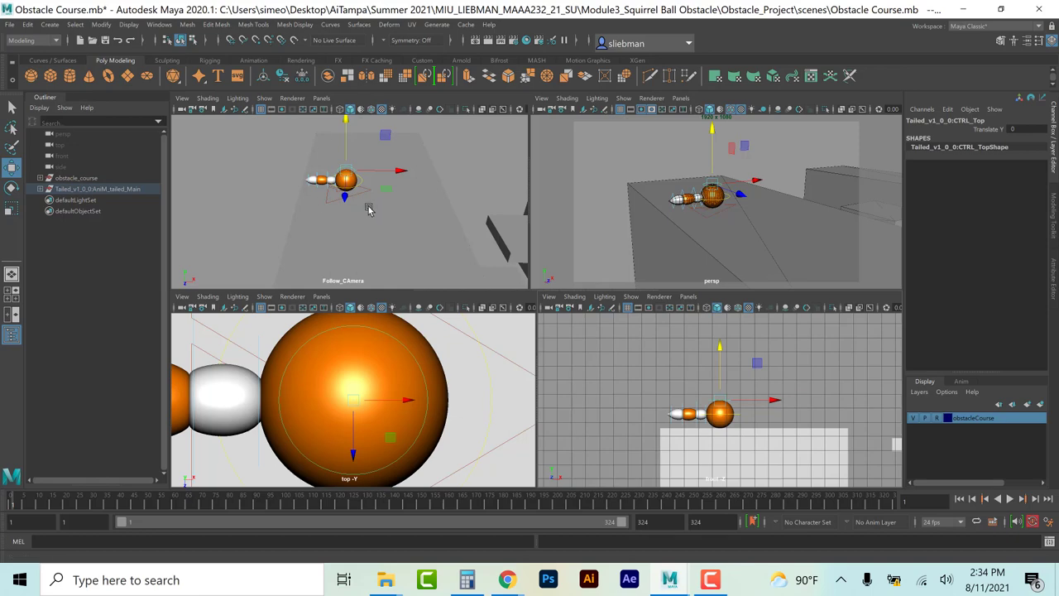
pyautogui.press('space')
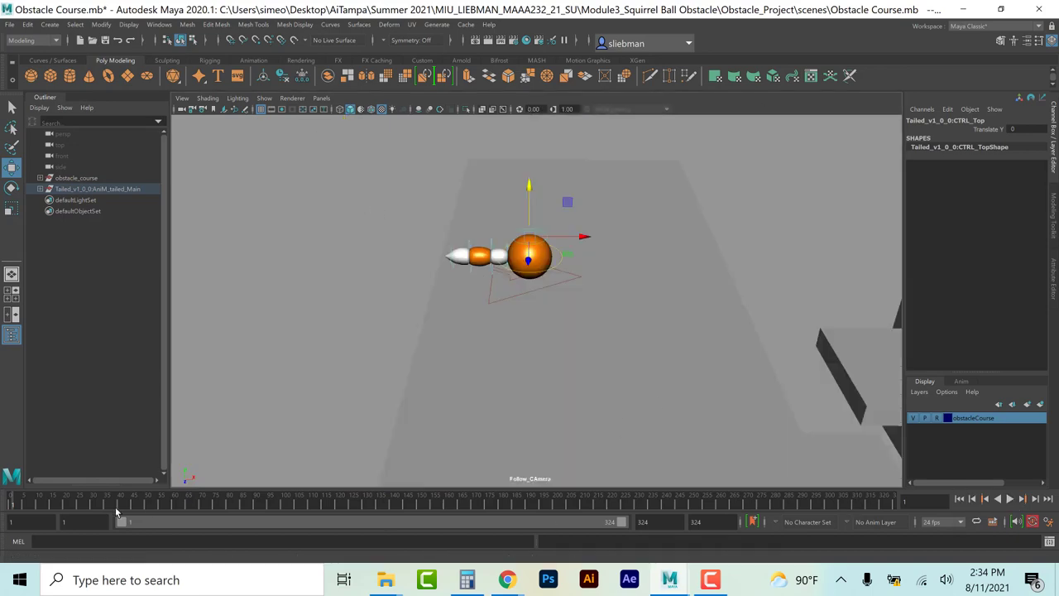
# Step: Key CTRL_Top's Translate Y and lower it slightly to squash the ball
pyautogui.moveTo(15, 507); pyautogui.dragTo(70, 513)
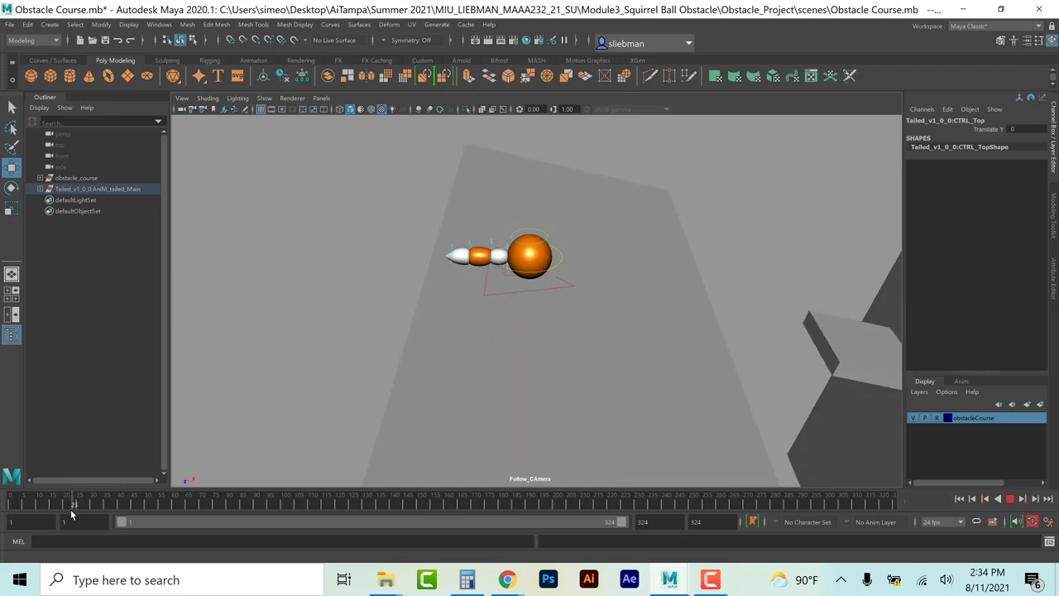
pyautogui.press('w')
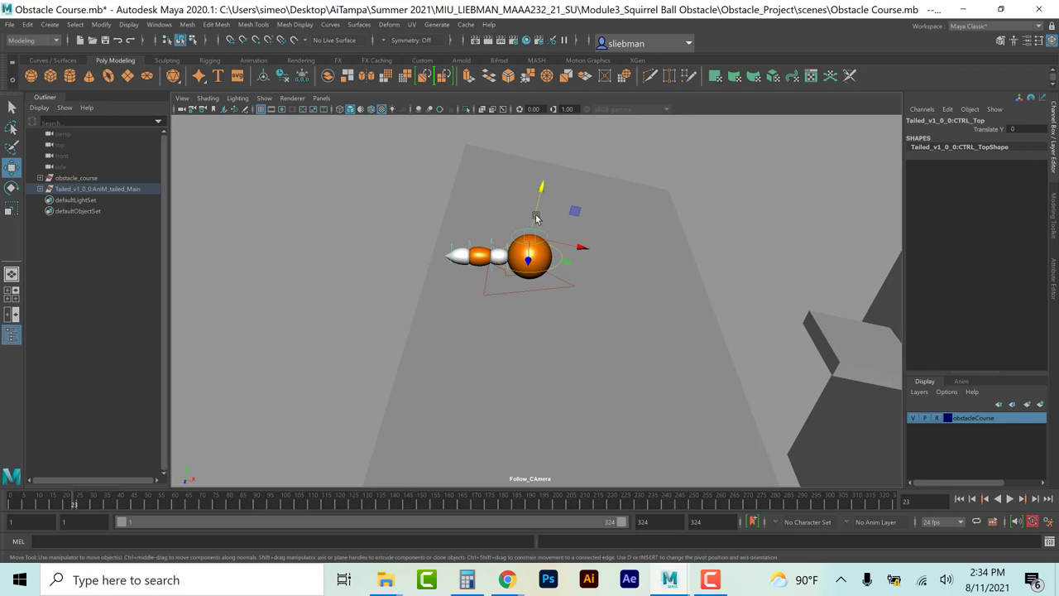
pyautogui.click(984, 130)
pyautogui.rightClick(985, 130)
pyautogui.click(981, 149)
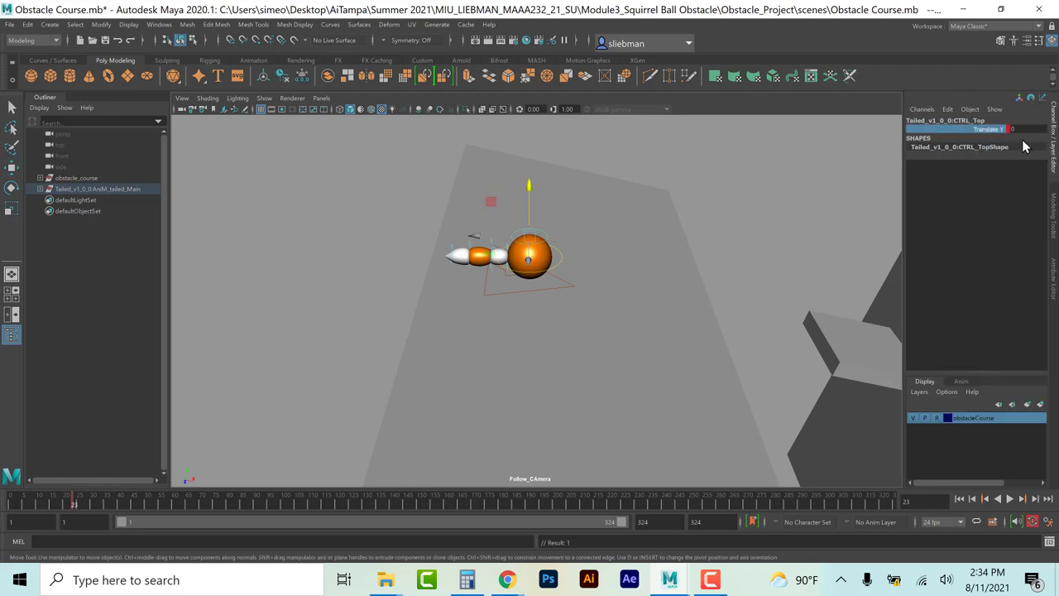
pyautogui.moveTo(529, 184); pyautogui.dragTo(529, 189)
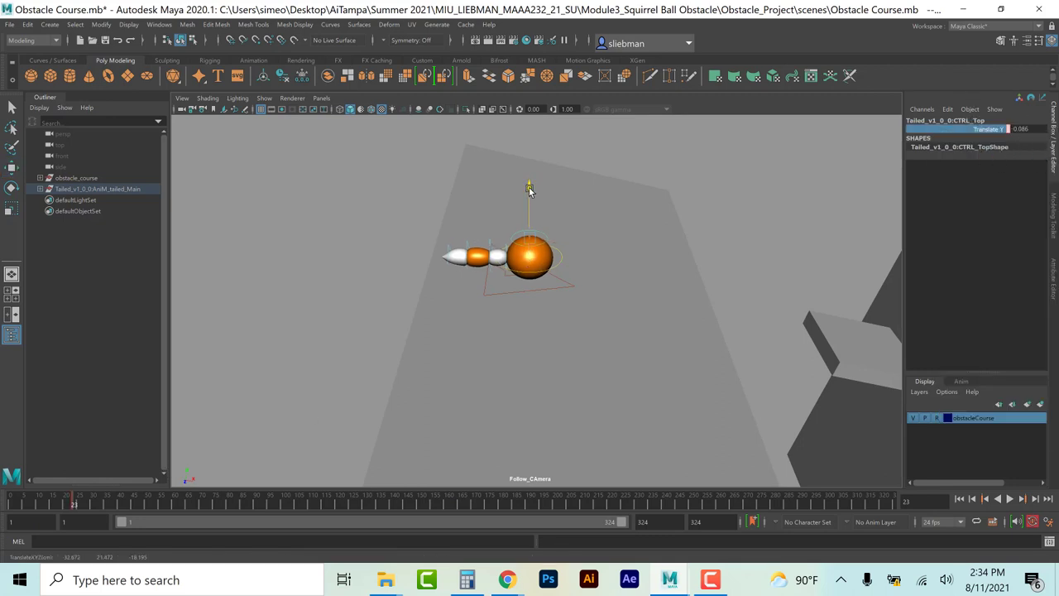
# Step: Squash the ball further at frame 19 and stretch it upward at frame 14
pyautogui.moveTo(72, 505); pyautogui.dragTo(66, 504)
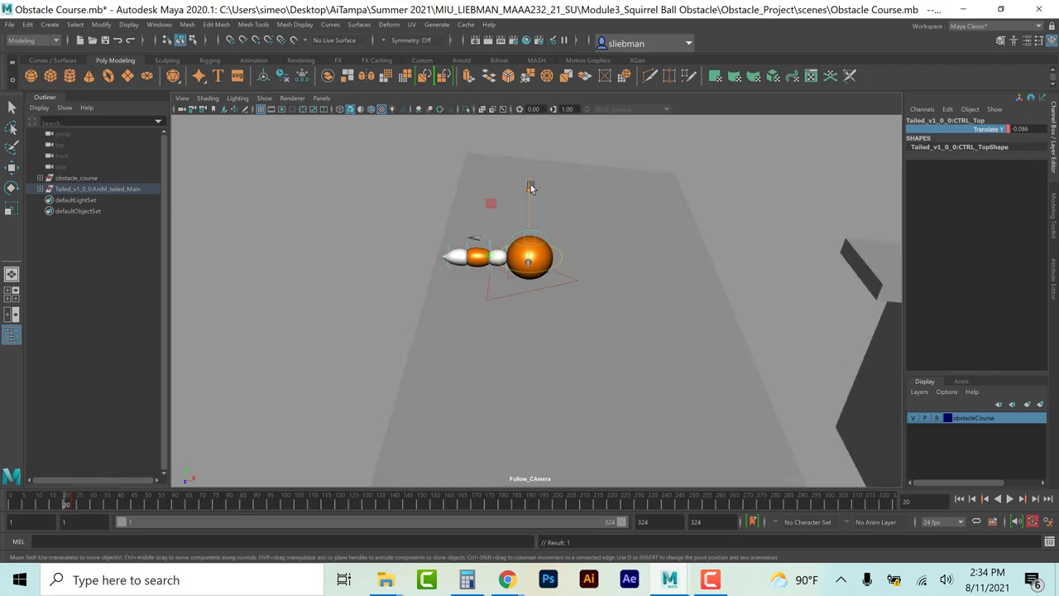
pyautogui.moveTo(66, 504); pyautogui.dragTo(64, 505)
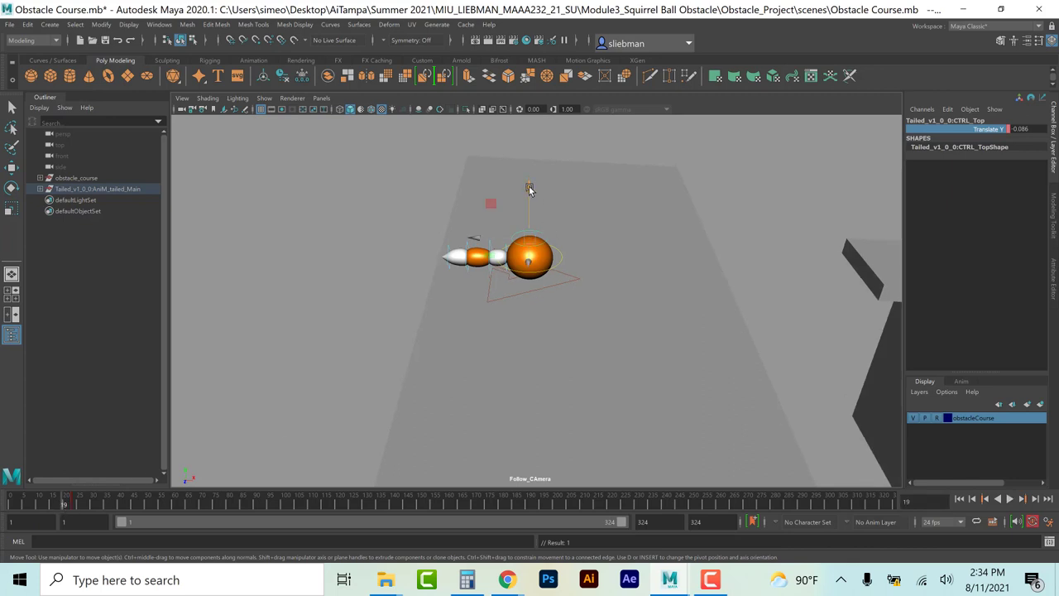
pyautogui.moveTo(529, 190); pyautogui.dragTo(530, 198)
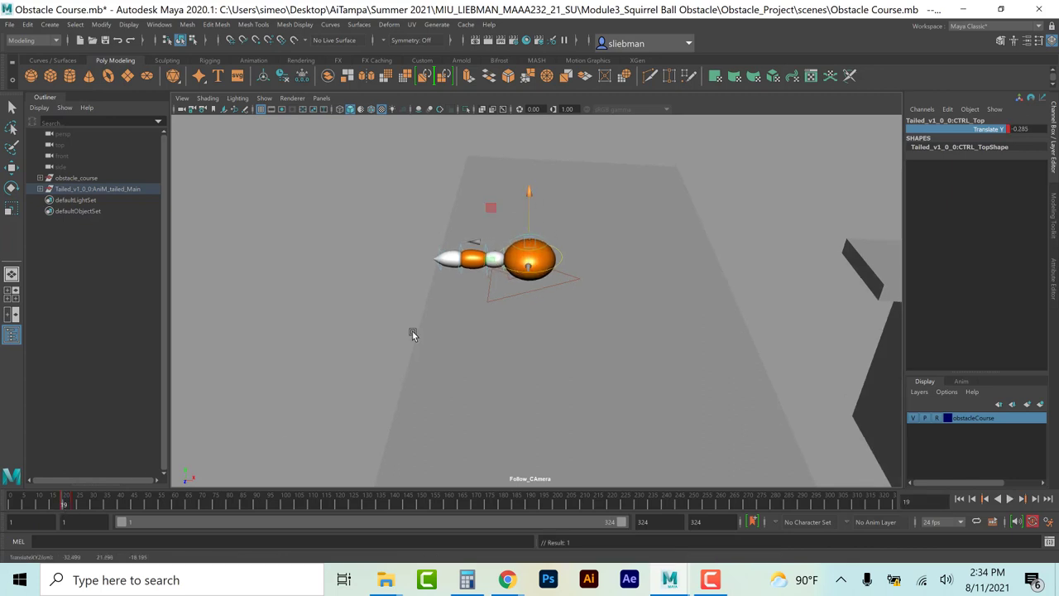
pyautogui.click(47, 503)
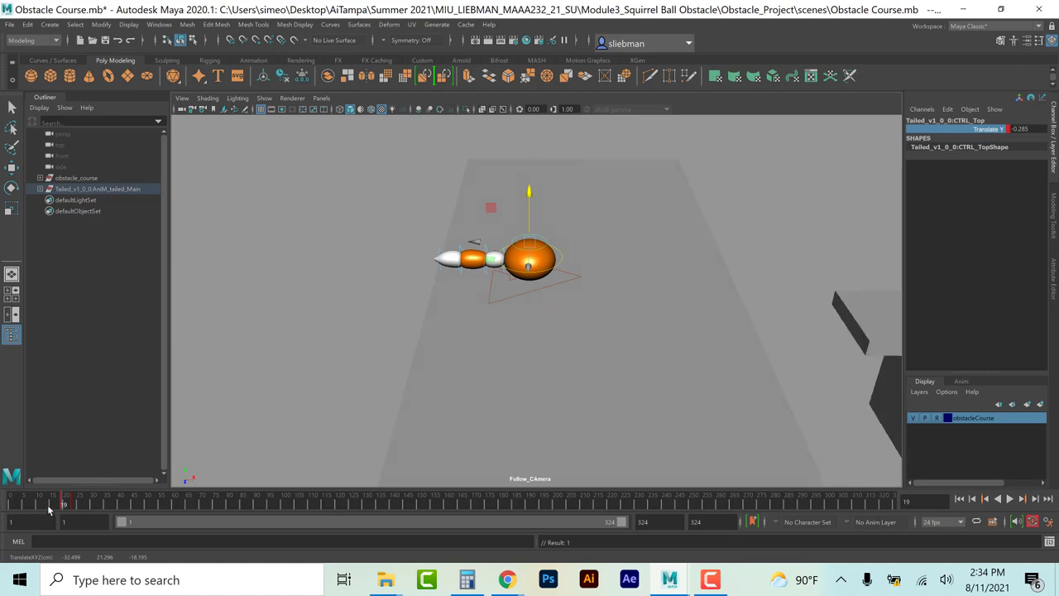
pyautogui.moveTo(530, 194); pyautogui.dragTo(528, 179)
# Step: Set CTRL_Top's Translate Y to 0 at frame 8 and play back the result
pyautogui.click(31, 504)
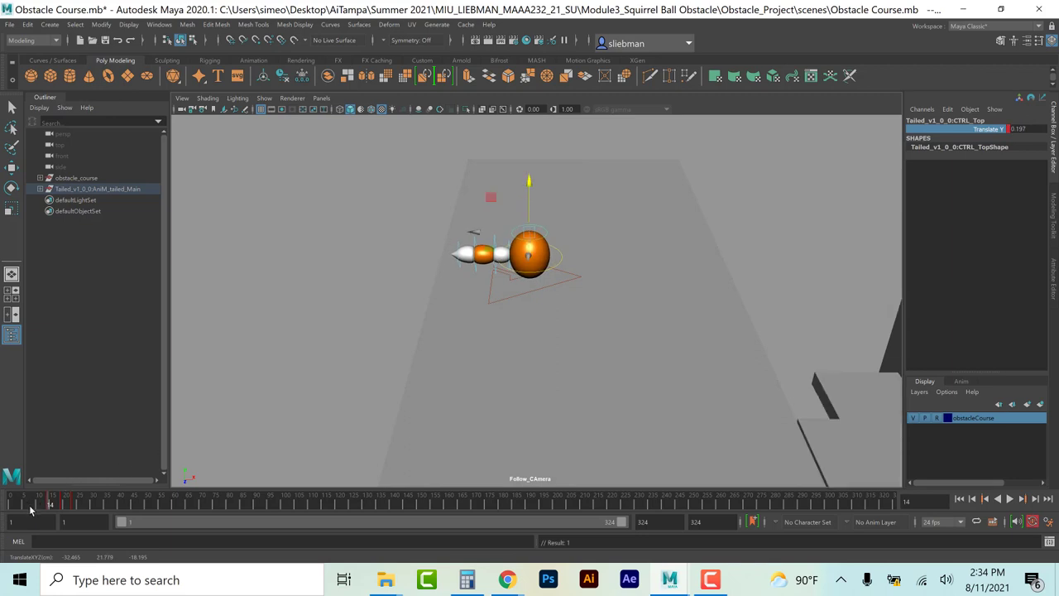
pyautogui.doubleClick(1025, 129)
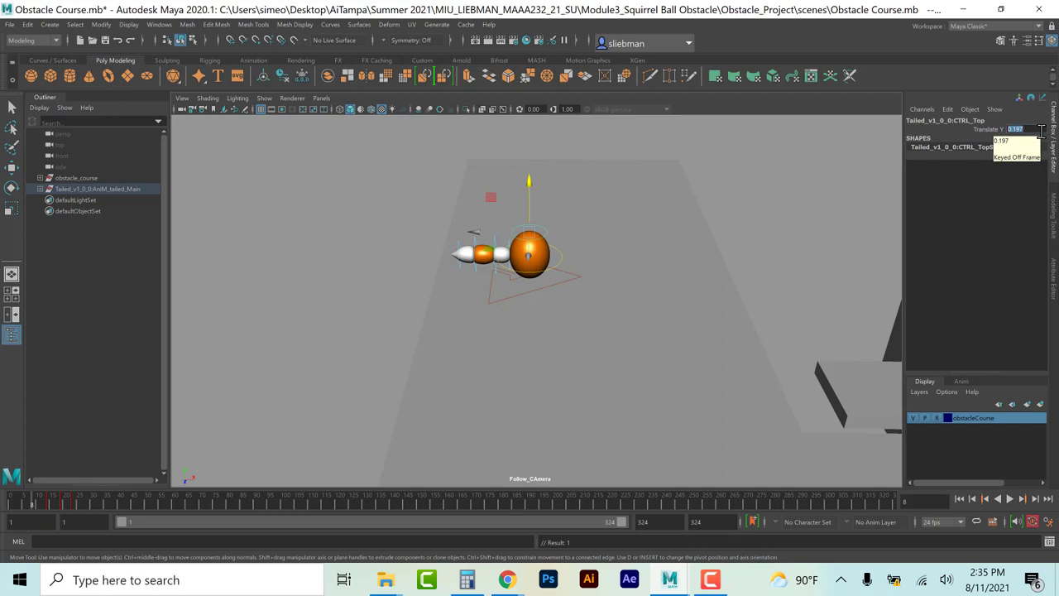
pyautogui.write('0')
pyautogui.press('Return')
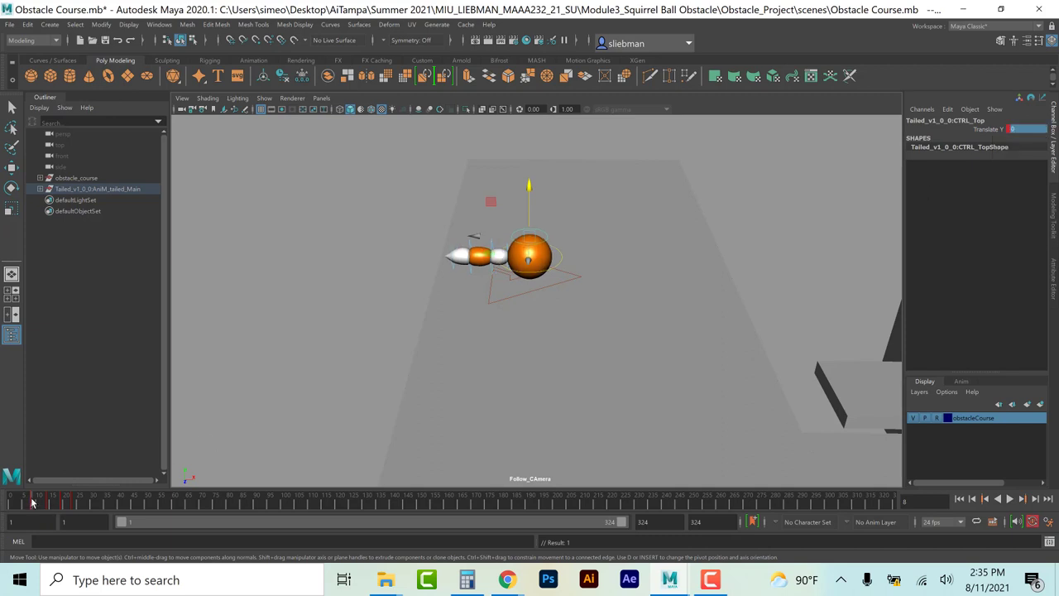
pyautogui.hotkey('alt', 'v')
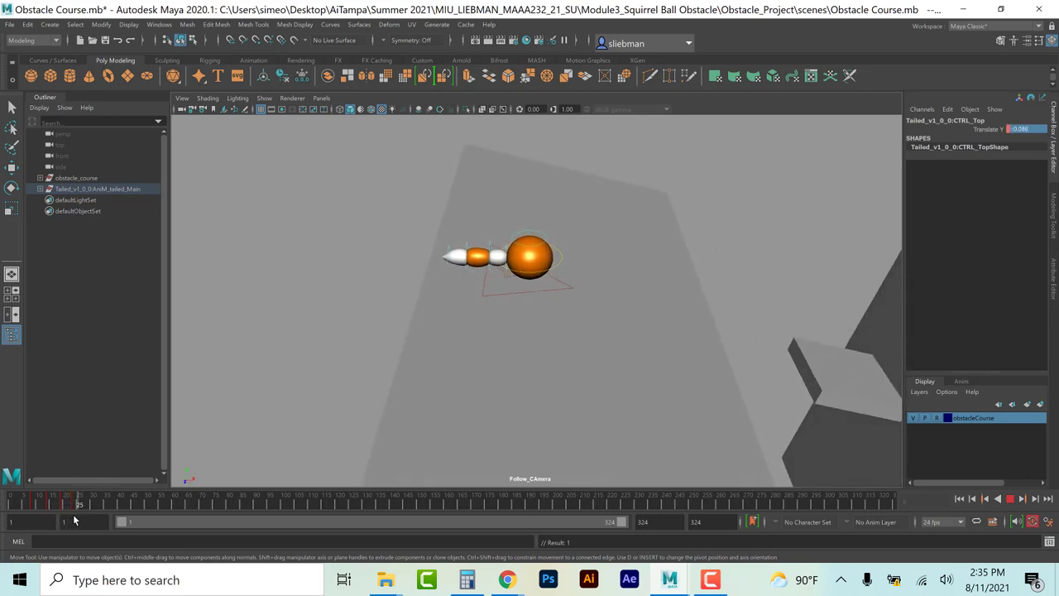
# Step: Squash the ball more at frame 23 and stretch it upward at frame 35
pyautogui.hotkey('alt', 'v')
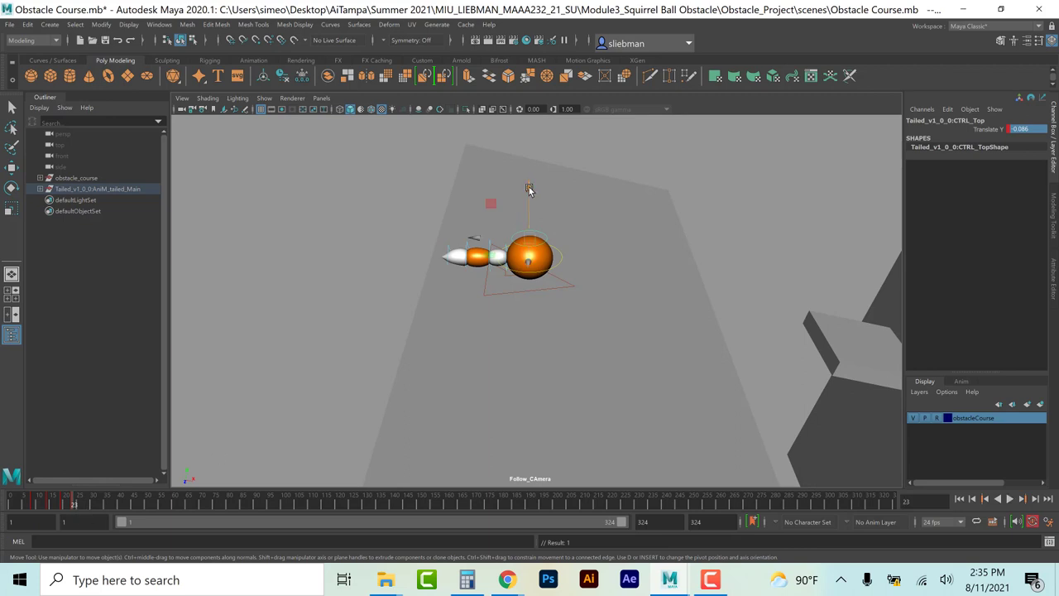
pyautogui.moveTo(530, 190); pyautogui.dragTo(532, 194)
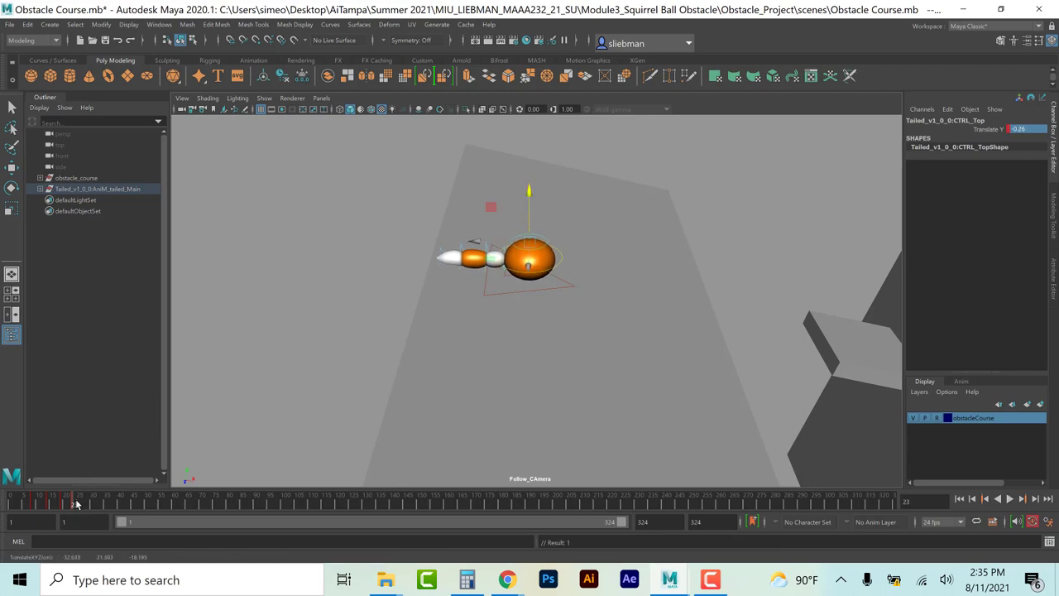
pyautogui.moveTo(75, 503); pyautogui.dragTo(105, 503)
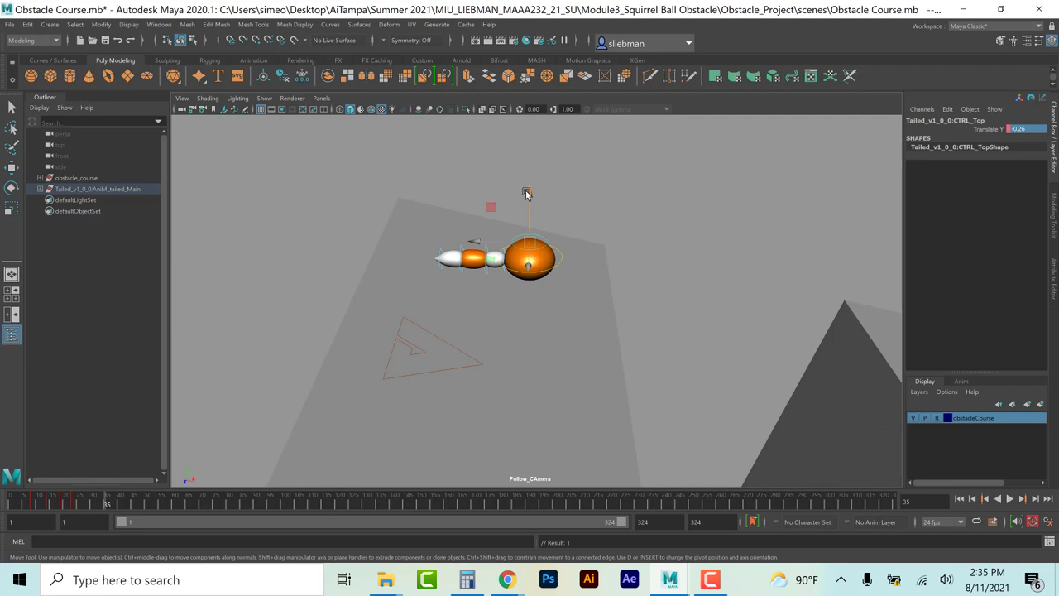
pyautogui.moveTo(529, 194); pyautogui.dragTo(528, 179)
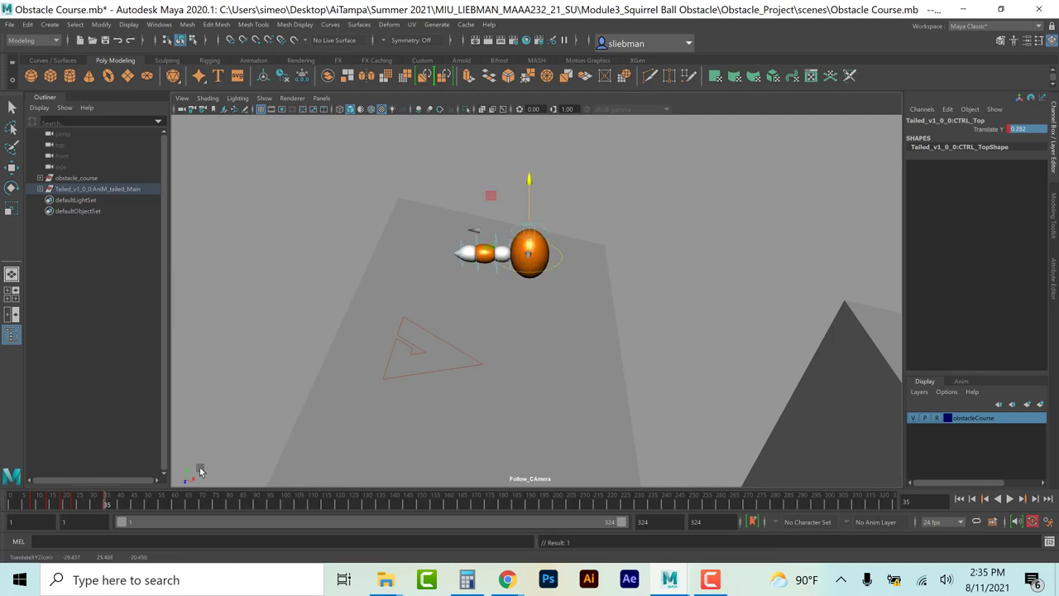
pyautogui.hotkey('alt', 'v')
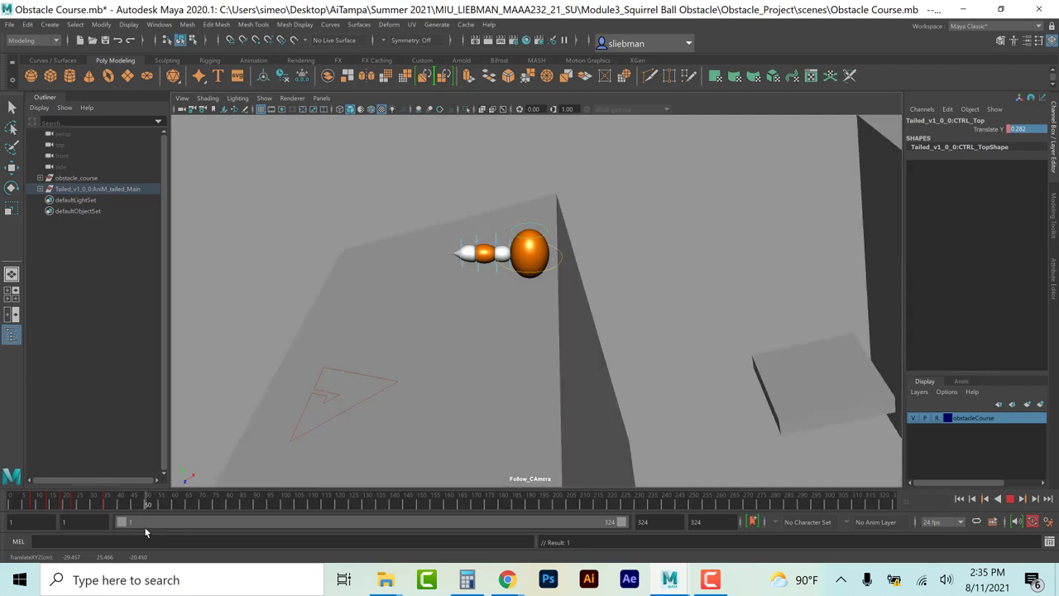
# Step: Key a squashed pose, then set Translate Y to 0 at frame 47
pyautogui.press('Escape')
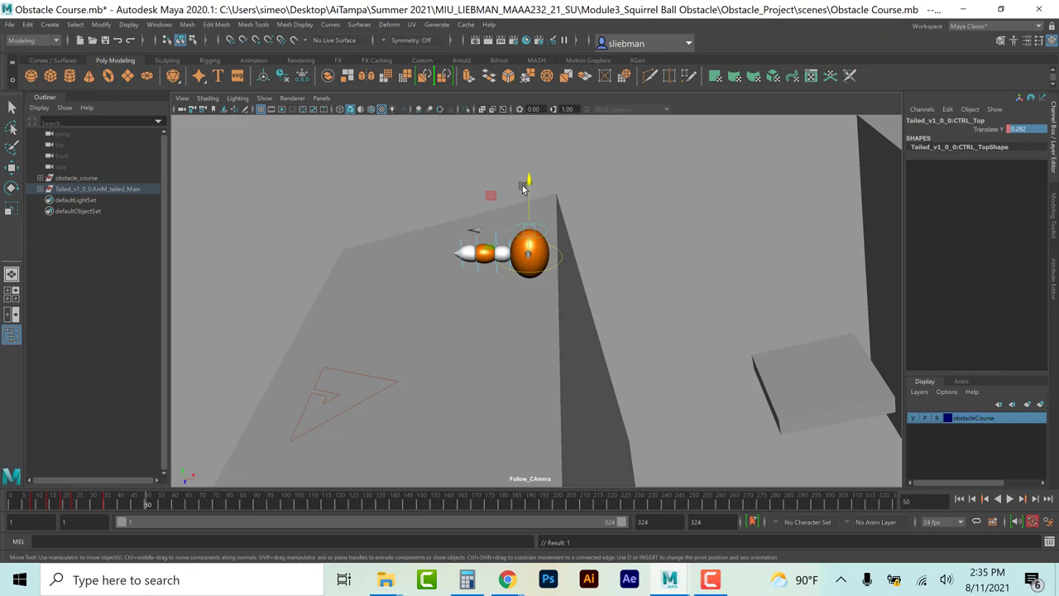
pyautogui.moveTo(529, 182); pyautogui.dragTo(532, 193)
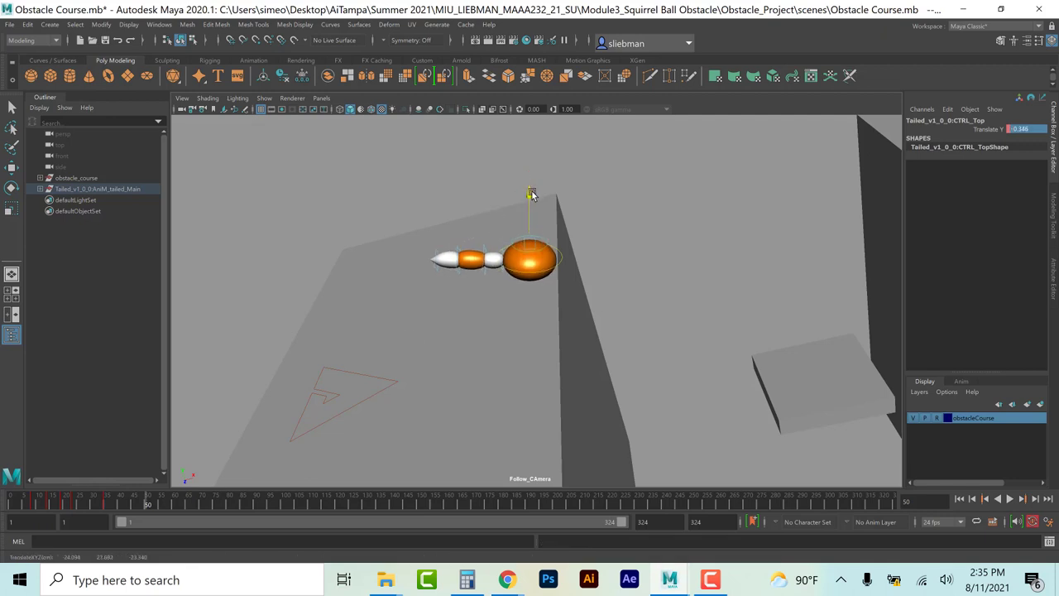
pyautogui.press('s')
pyautogui.hotkey('alt', 'v')
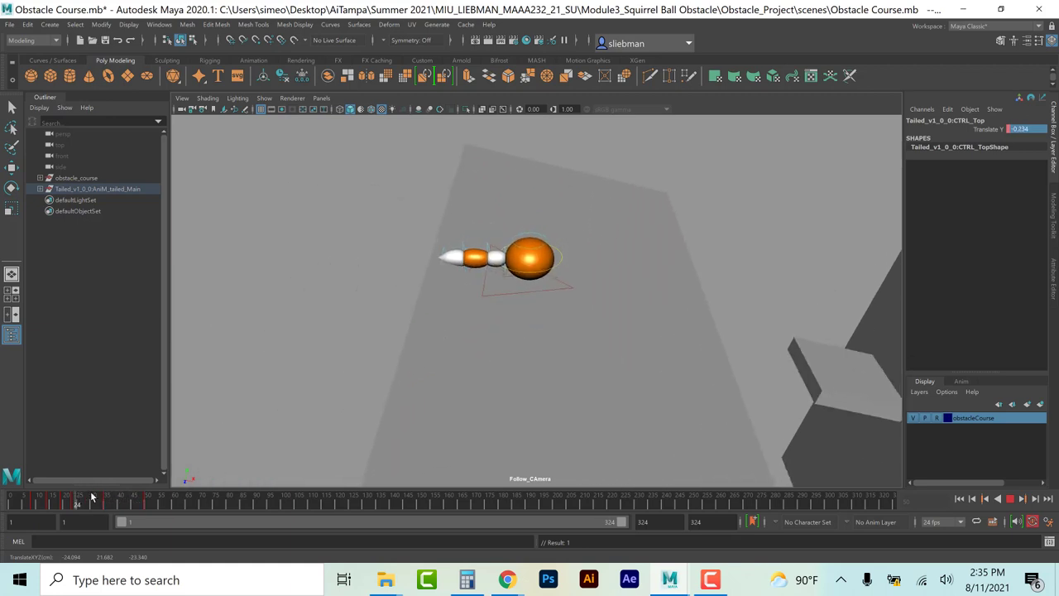
pyautogui.click(139, 503)
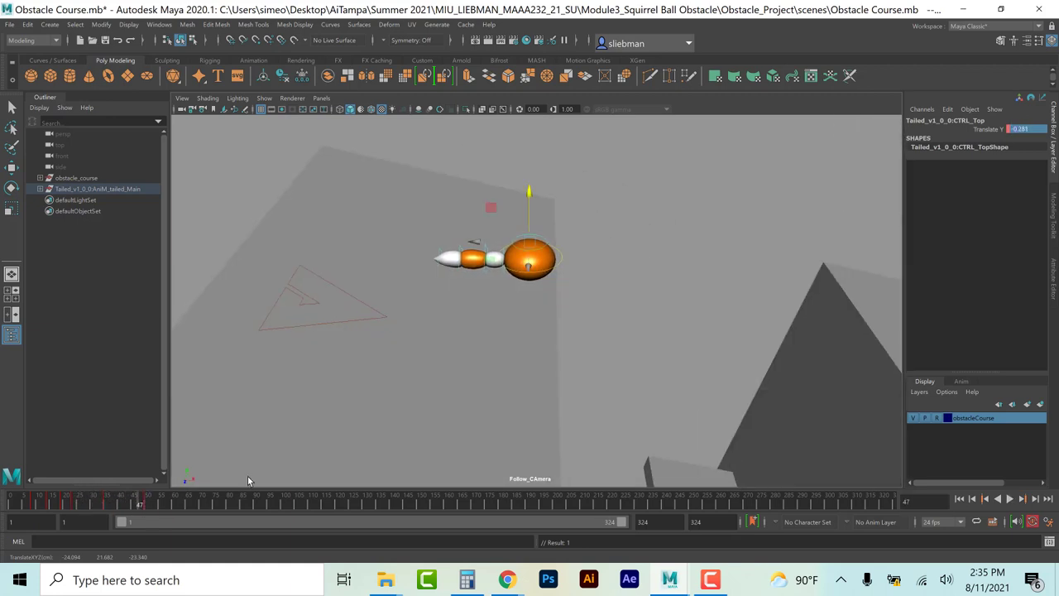
pyautogui.doubleClick(1034, 129)
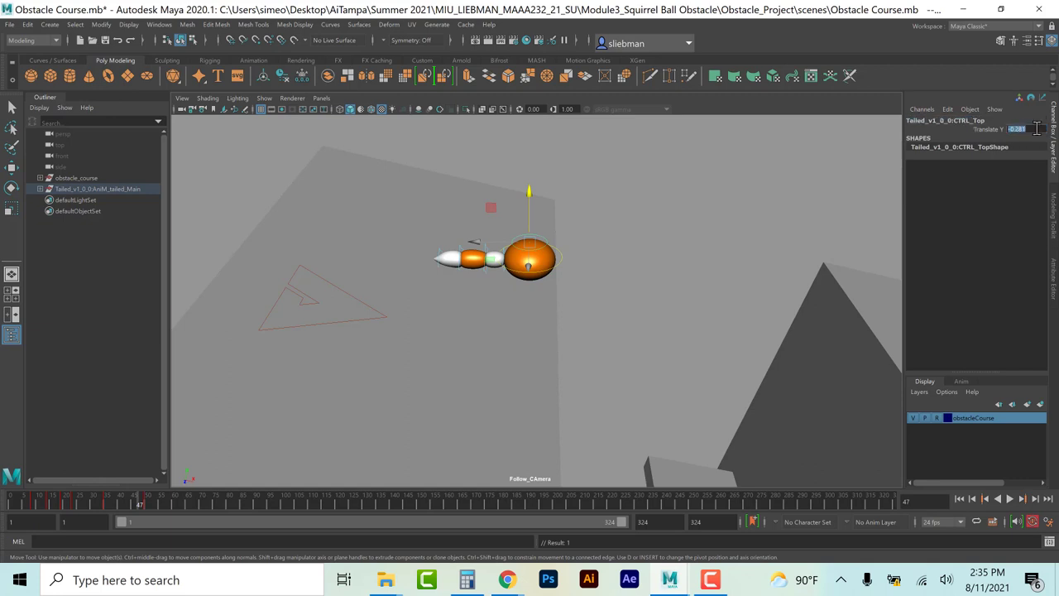
pyautogui.write('0')
pyautogui.press('Return')
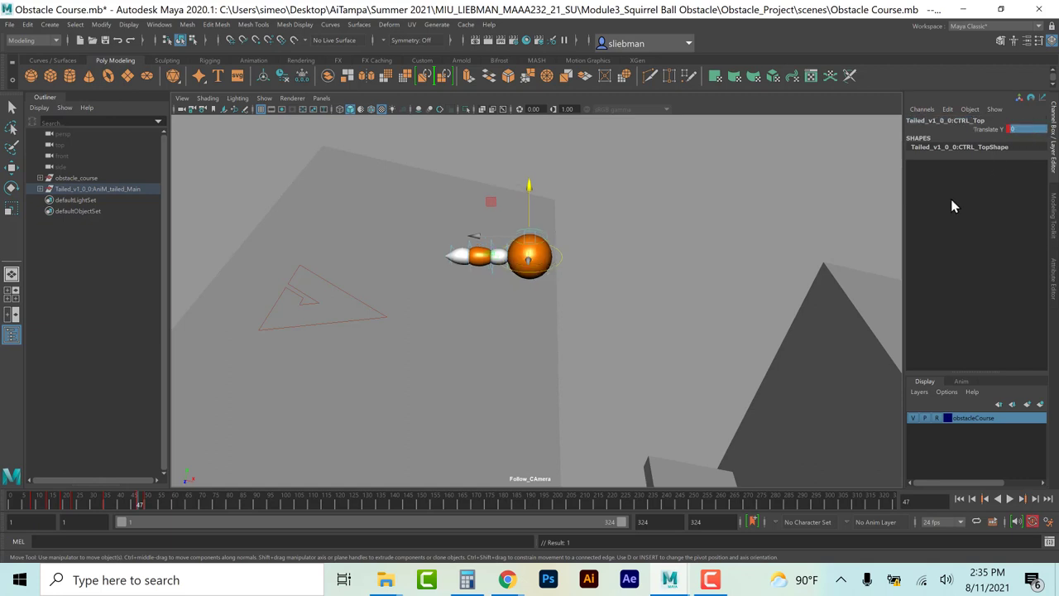
# Step: Key a stretch at frame 54 and return Translate Y to 0 at frame 60
pyautogui.hotkey('alt', 'v')
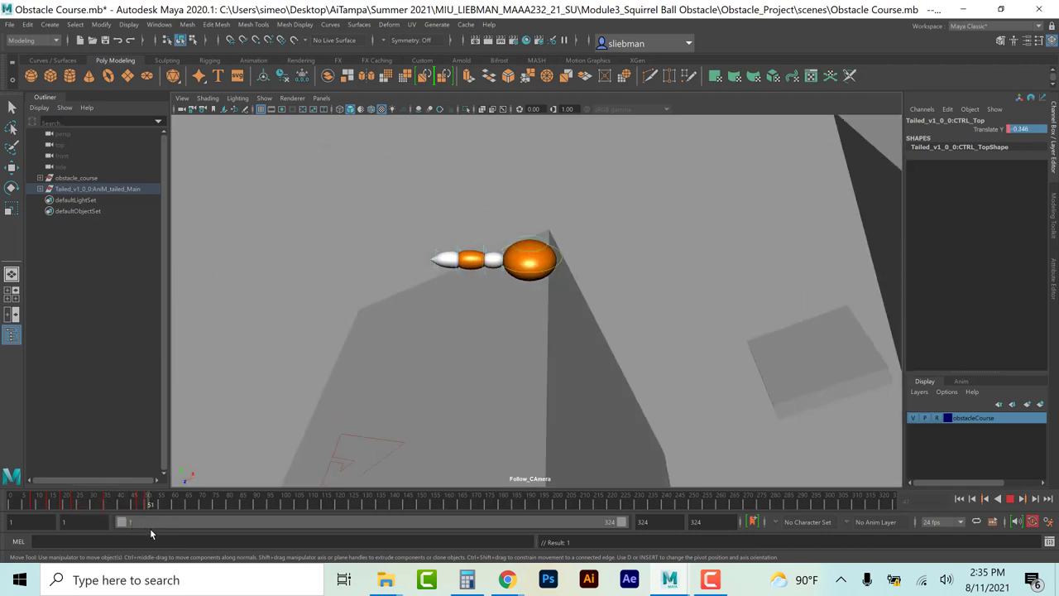
pyautogui.hotkey('alt', 'v')
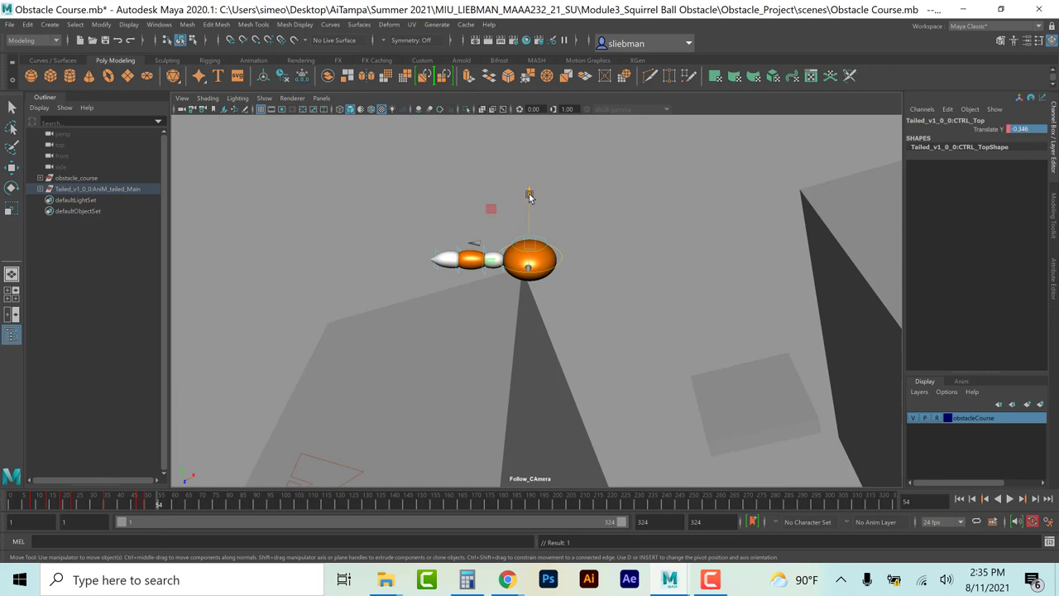
pyautogui.moveTo(529, 195); pyautogui.dragTo(532, 177)
pyautogui.press('s')
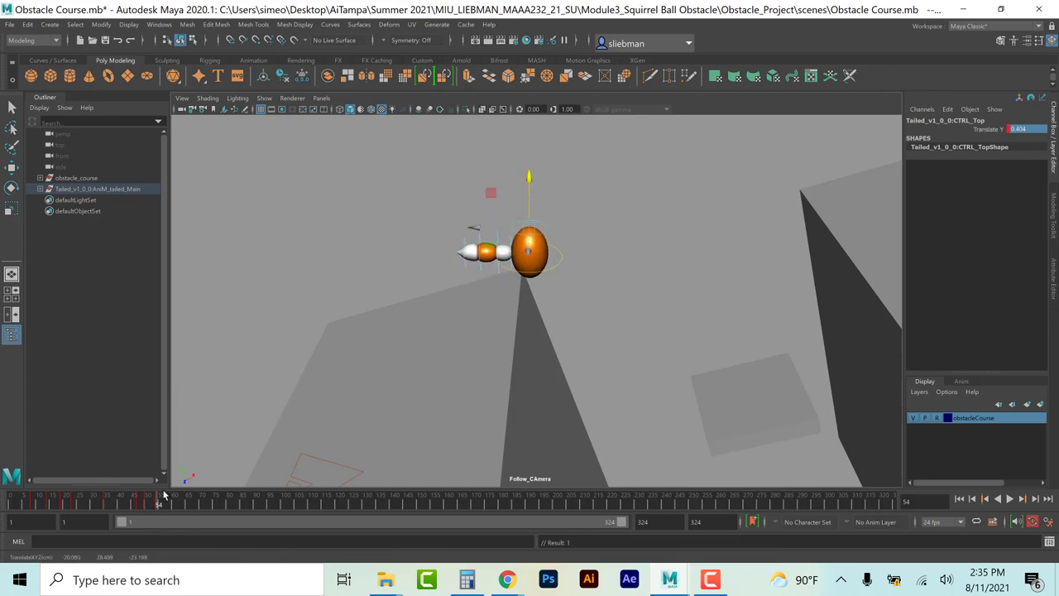
pyautogui.hotkey('alt', 'v')
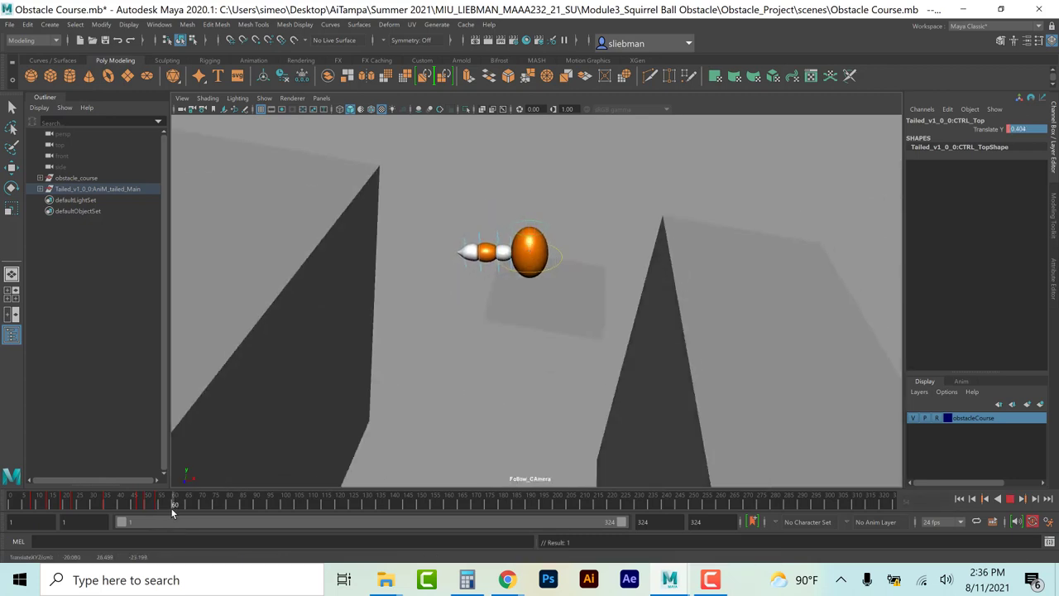
pyautogui.hotkey('alt', 'v')
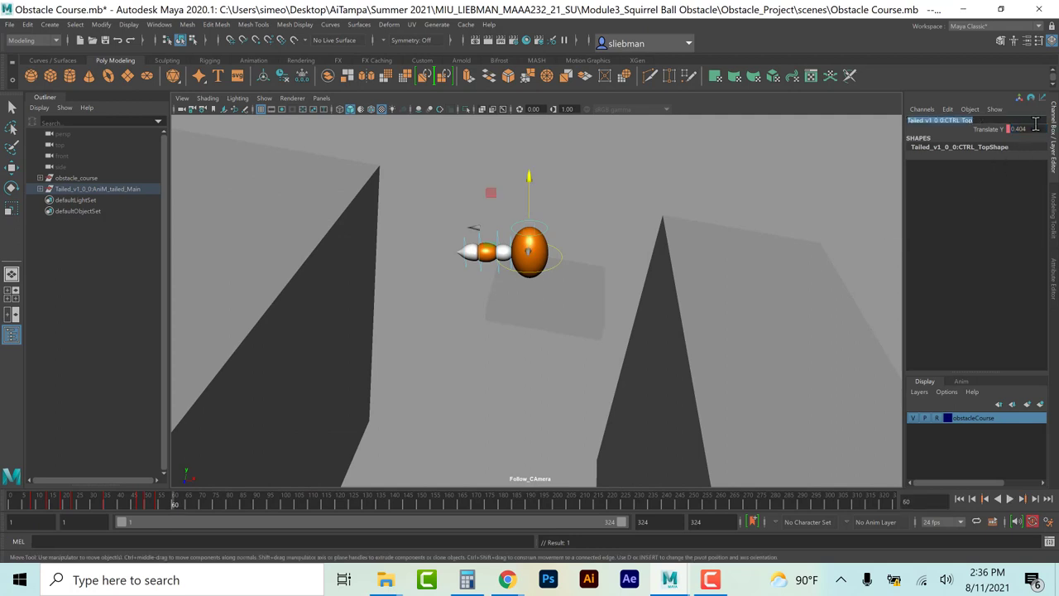
pyautogui.doubleClick(1031, 129)
pyautogui.write('0')
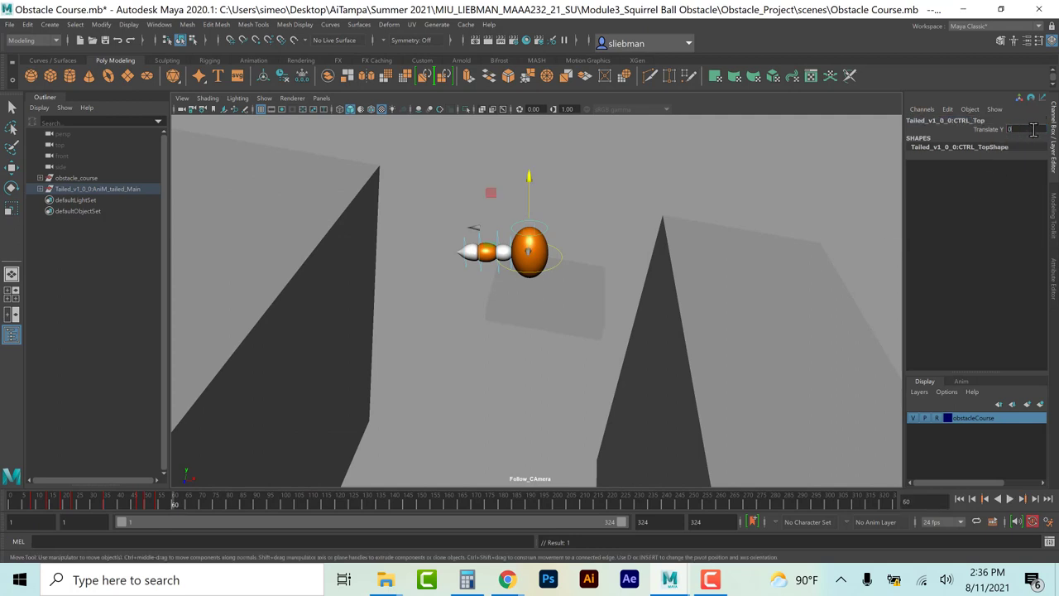
pyautogui.press('Return')
# Step: Squash the ball at frame 62, stretch it at frame 67, then reset Translate Y to 0
pyautogui.hotkey('alt', 'v')
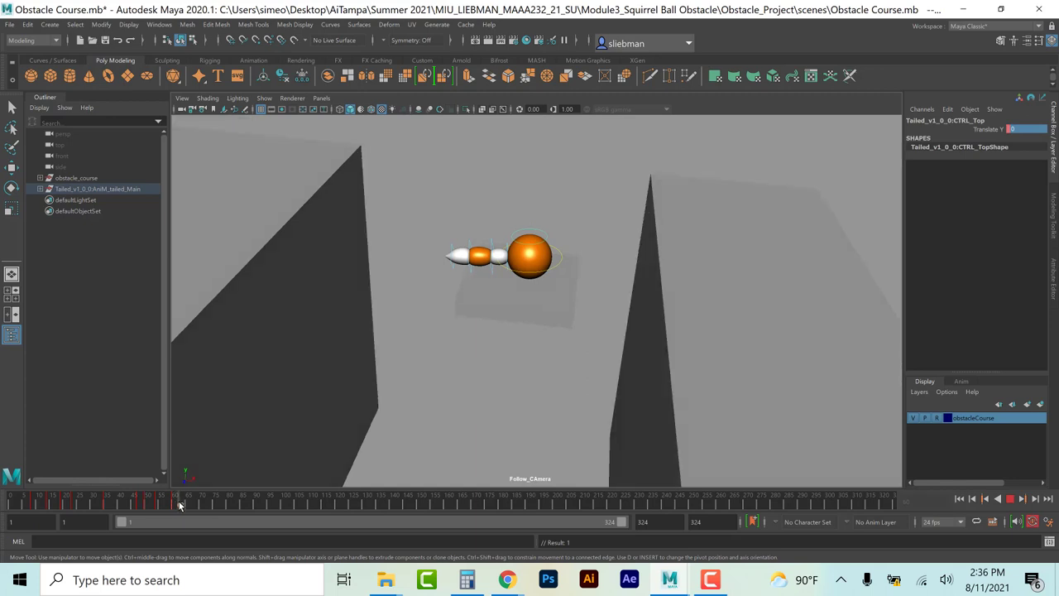
pyautogui.click(181, 504)
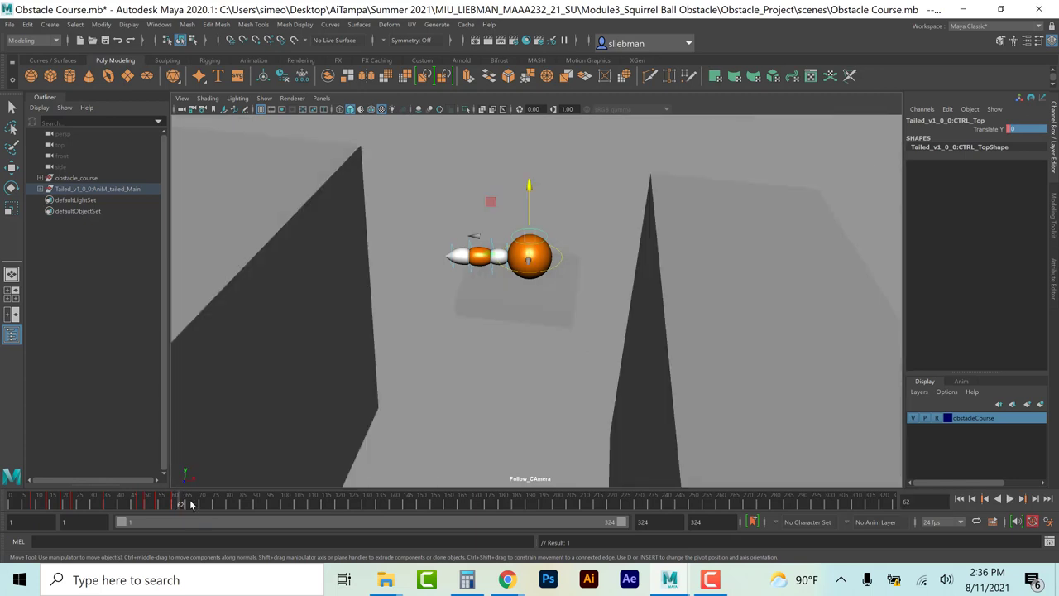
pyautogui.moveTo(527, 187); pyautogui.dragTo(525, 199)
pyautogui.click(196, 505)
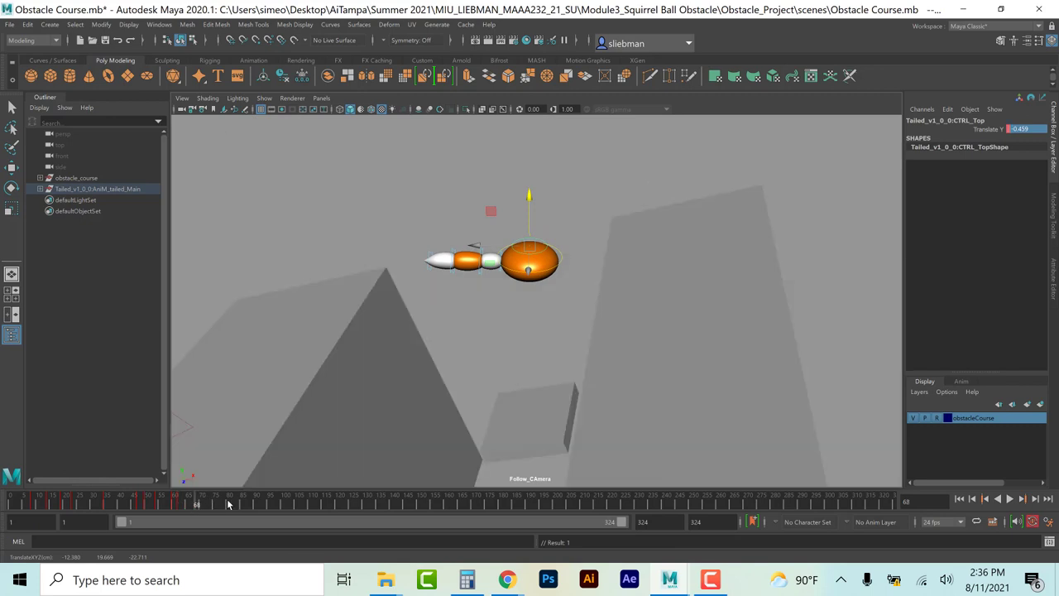
pyautogui.moveTo(189, 496)
pyautogui.mouseDown()
pyautogui.moveTo(169, 510)
pyautogui.moveTo(186, 514)
pyautogui.mouseUp()
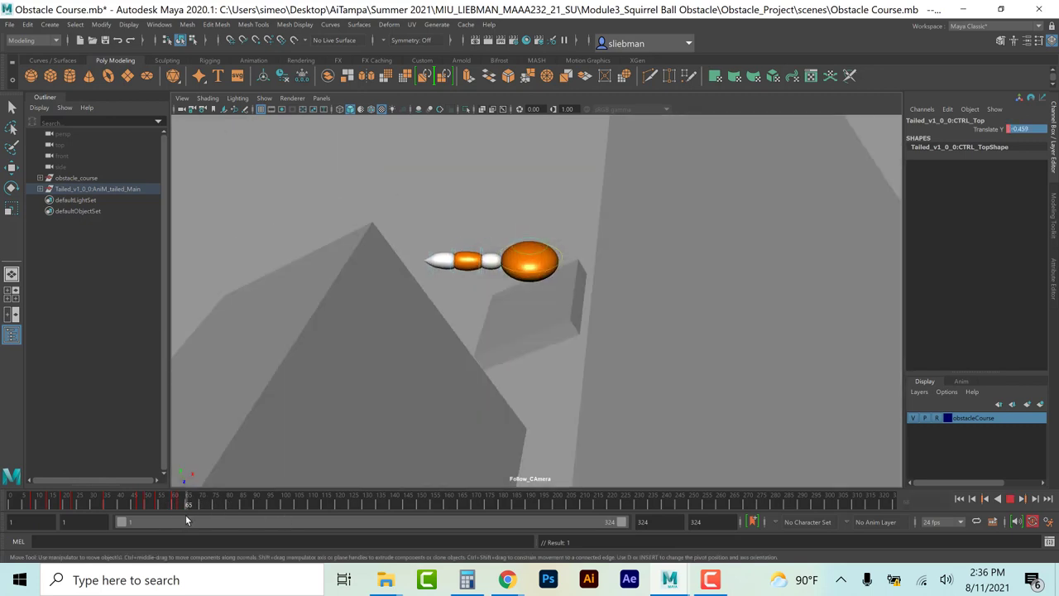
pyautogui.click(193, 501)
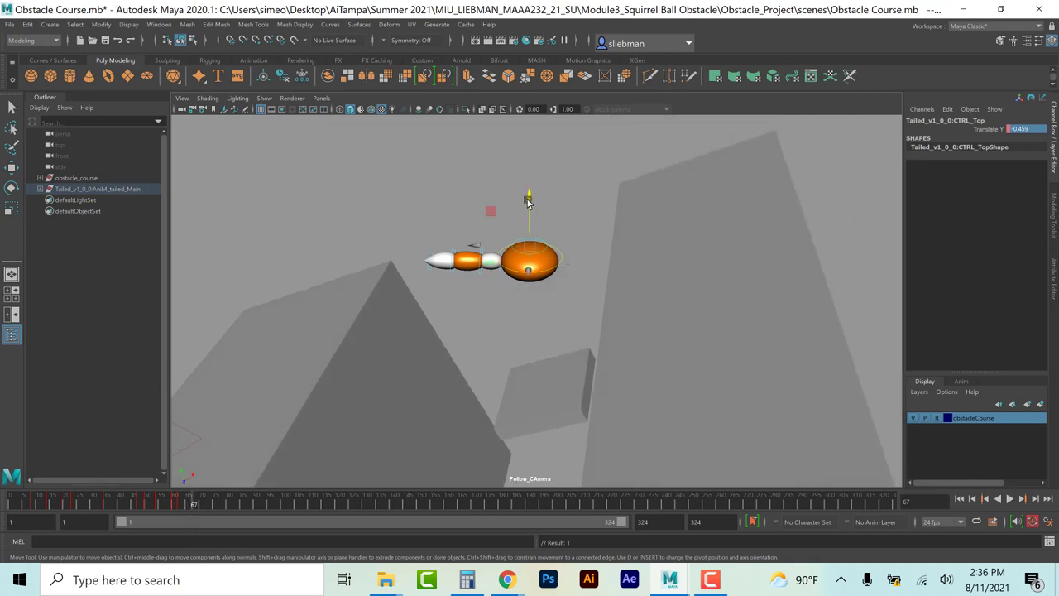
pyautogui.moveTo(529, 201); pyautogui.dragTo(529, 177)
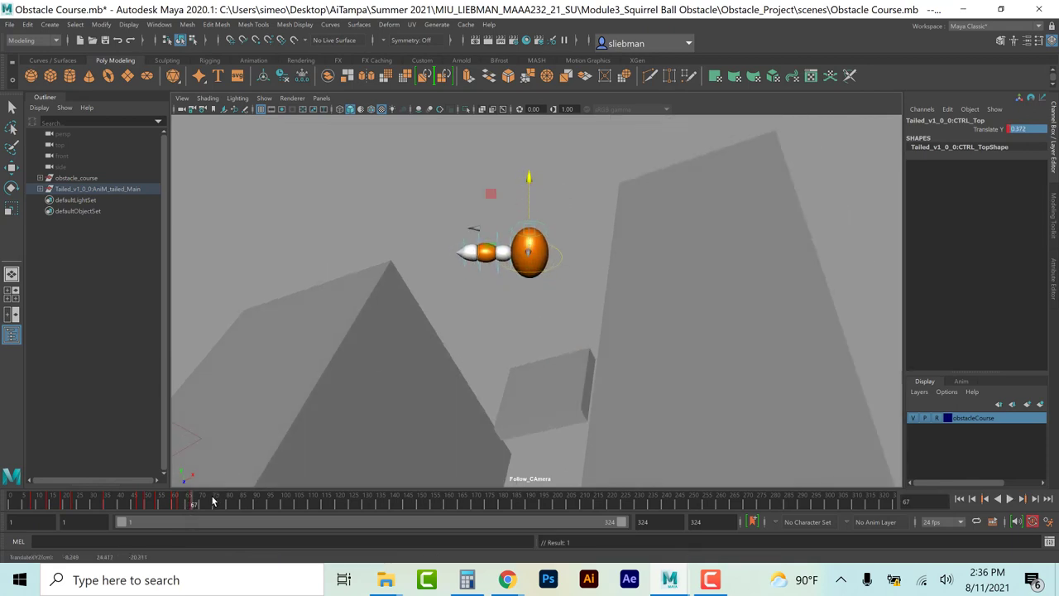
pyautogui.hotkey('alt', 'v')
pyautogui.hotkey('alt', 'v')
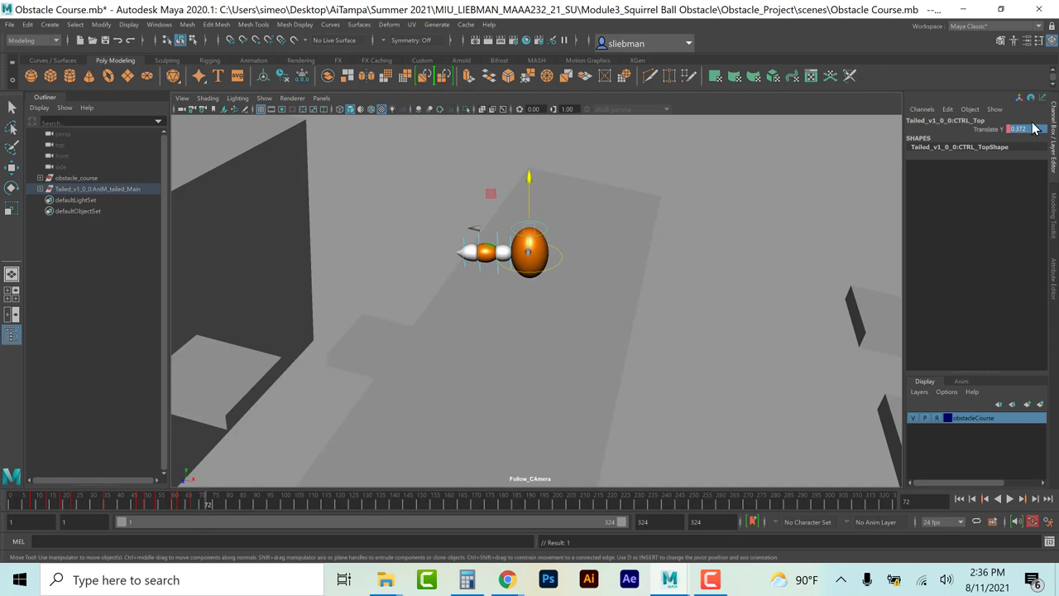
pyautogui.write('0')
pyautogui.press('Return')
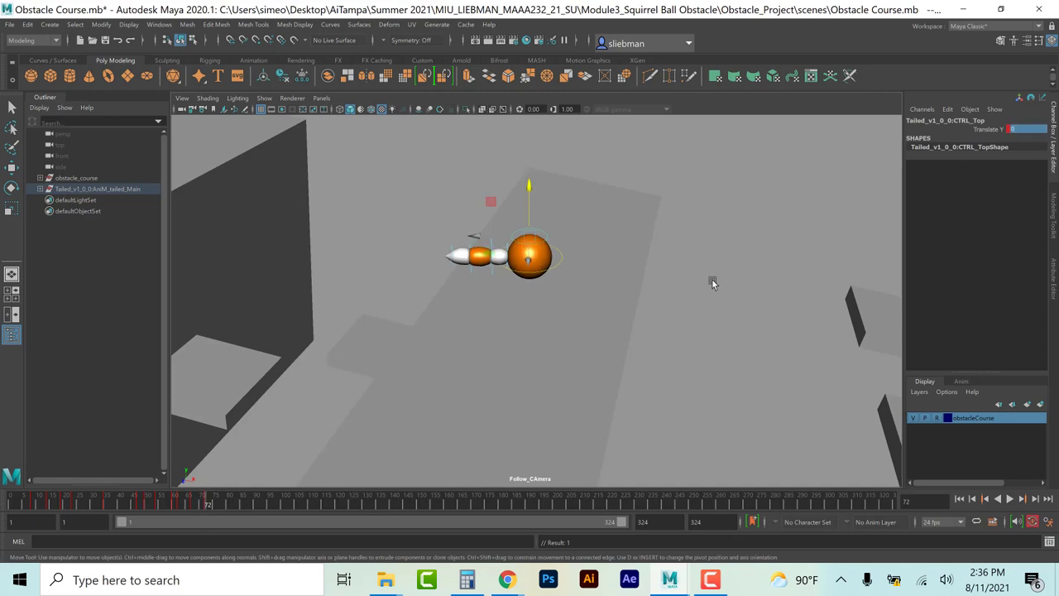
# Step: Squash at frame 74, stretch at frame 77, and set Translate Y to 0 at frame 80
pyautogui.moveTo(201, 496); pyautogui.dragTo(211, 505)
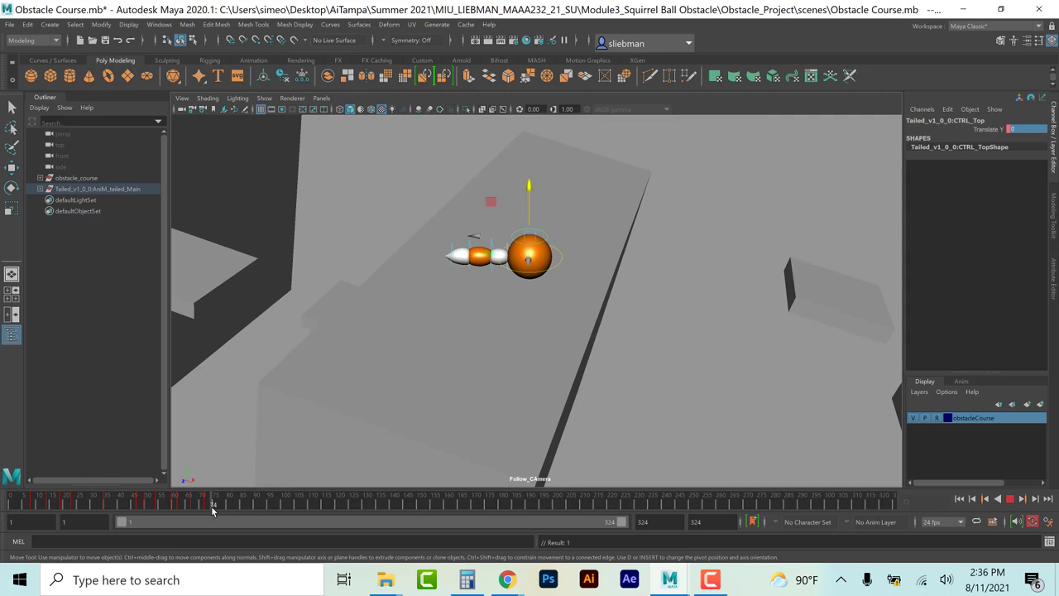
pyautogui.moveTo(529, 185); pyautogui.dragTo(530, 200)
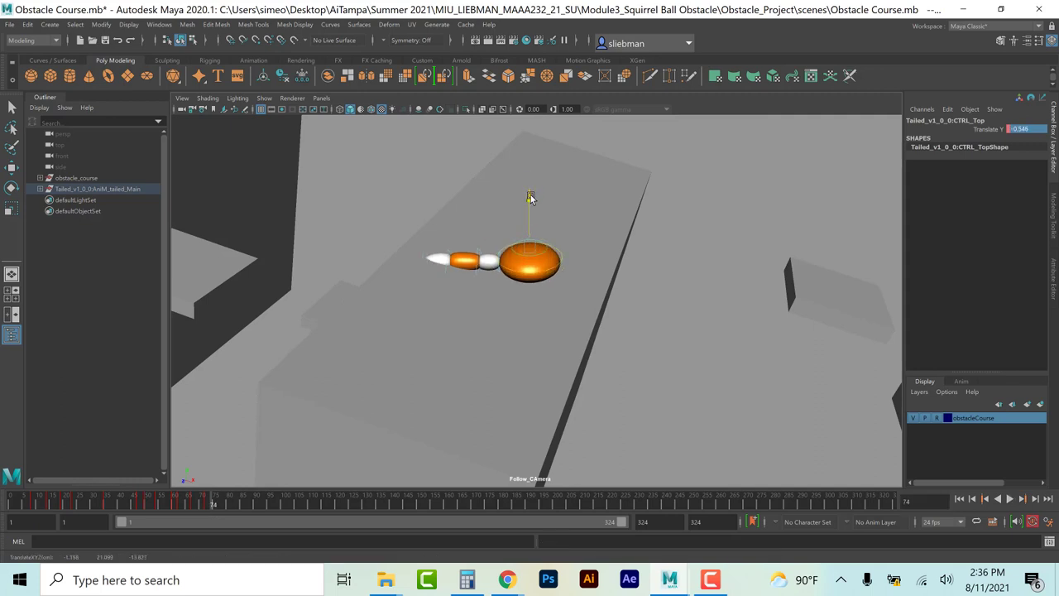
pyautogui.moveTo(212, 507); pyautogui.dragTo(221, 505)
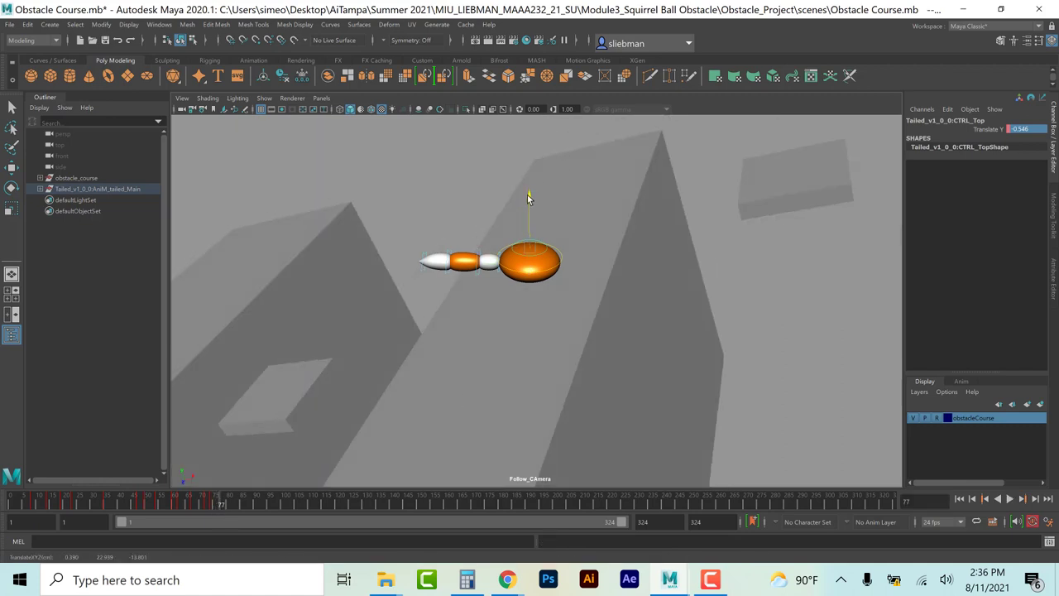
pyautogui.moveTo(530, 197); pyautogui.dragTo(529, 174)
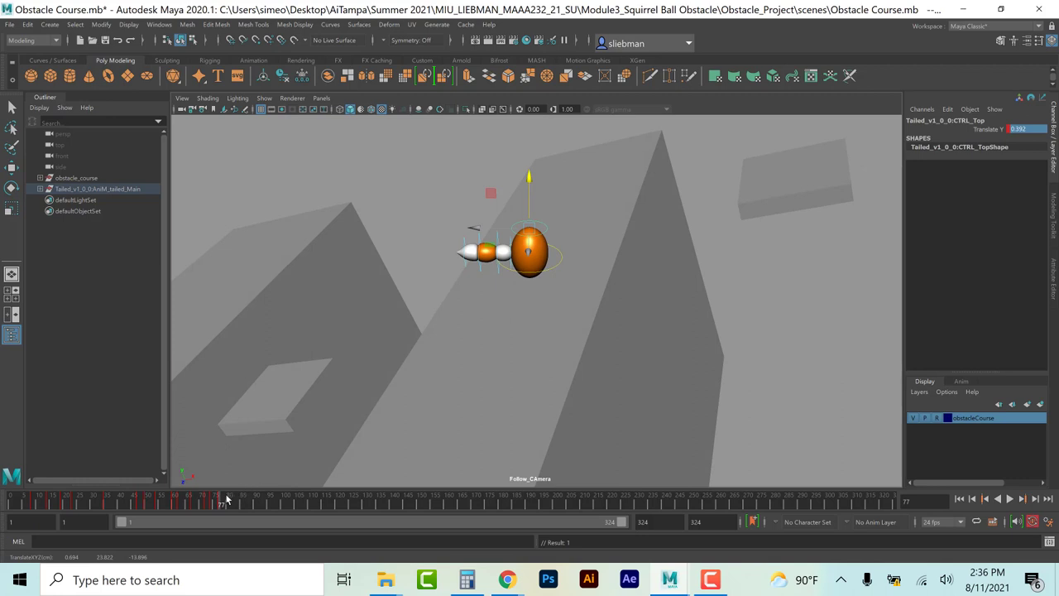
pyautogui.moveTo(226, 499); pyautogui.dragTo(229, 500)
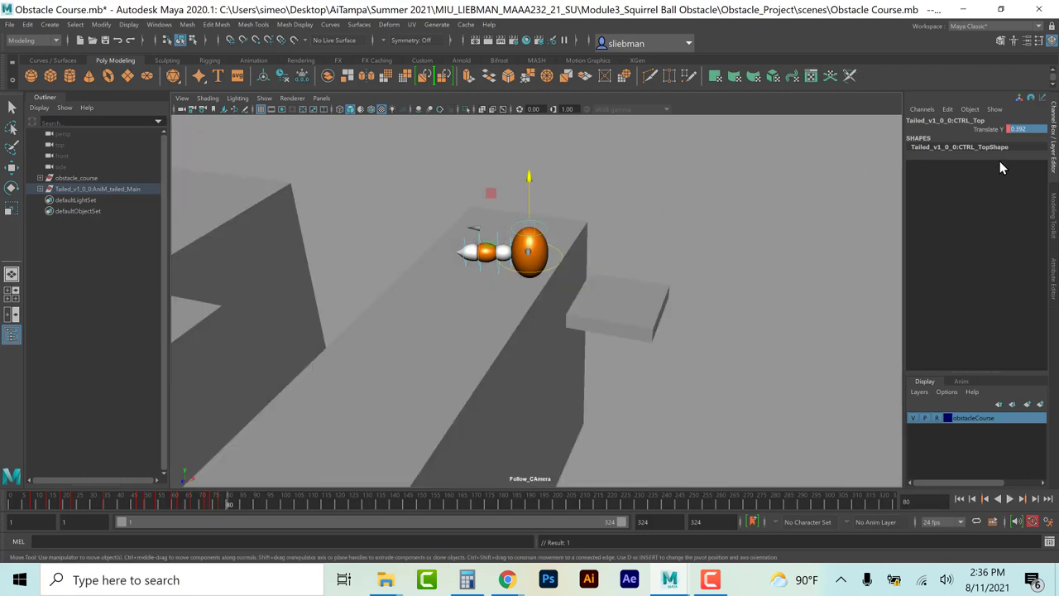
pyautogui.click(1032, 123)
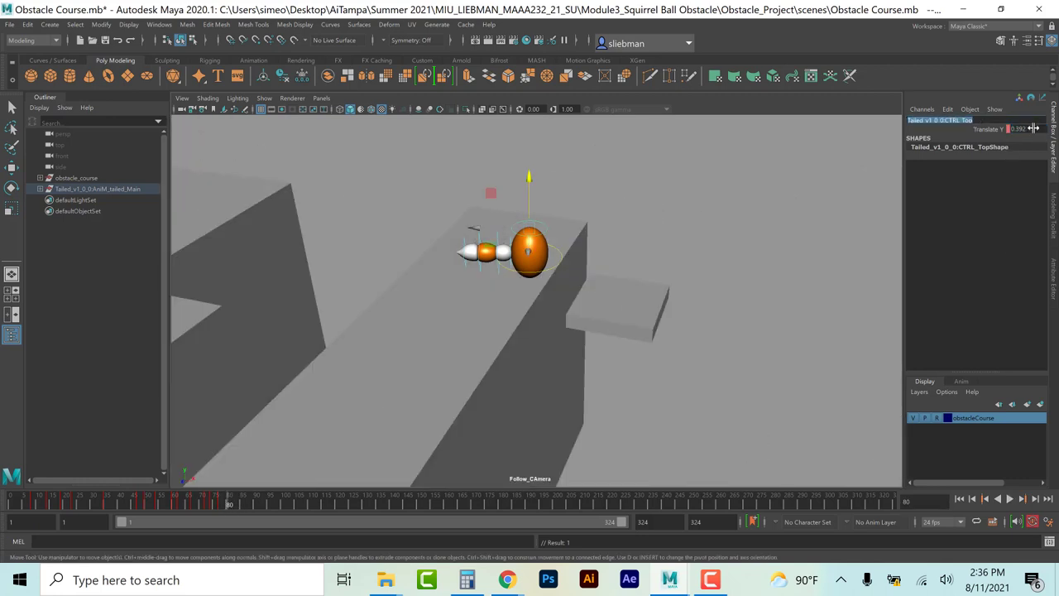
pyautogui.doubleClick(1033, 129)
pyautogui.write('0')
pyautogui.press('Return')
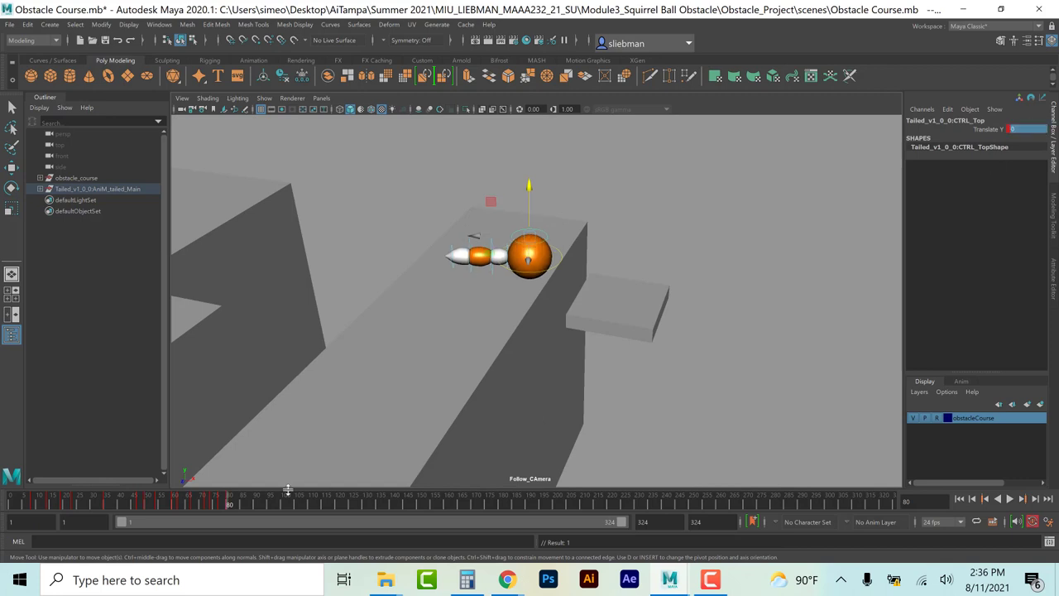
# Step: Squash to about -0.523 at frame 88 and reset Translate Y to 0 at frame 93
pyautogui.hotkey('alt', 'v')
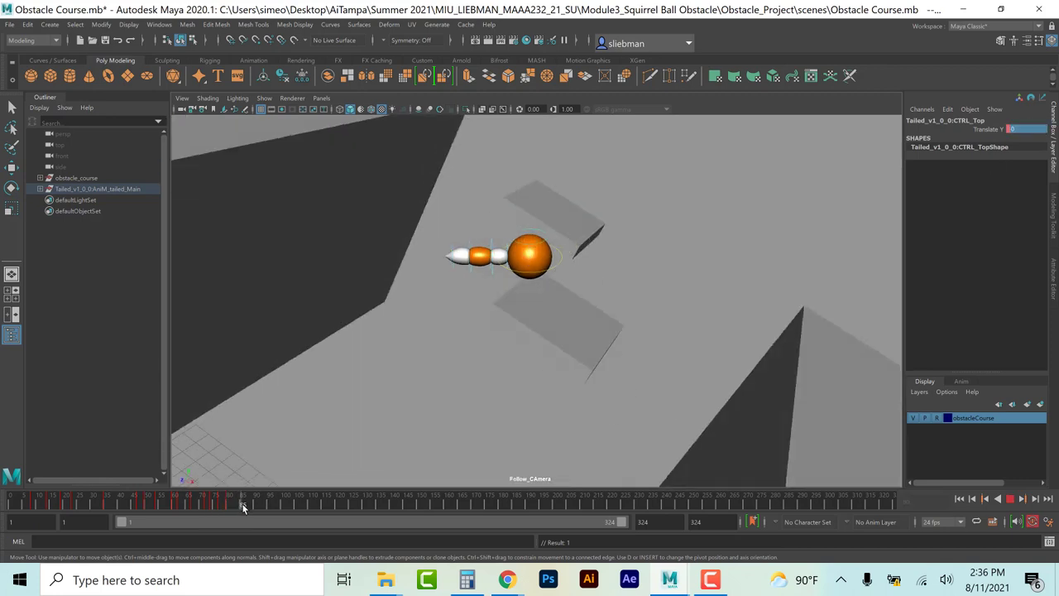
pyautogui.hotkey('alt', 'v')
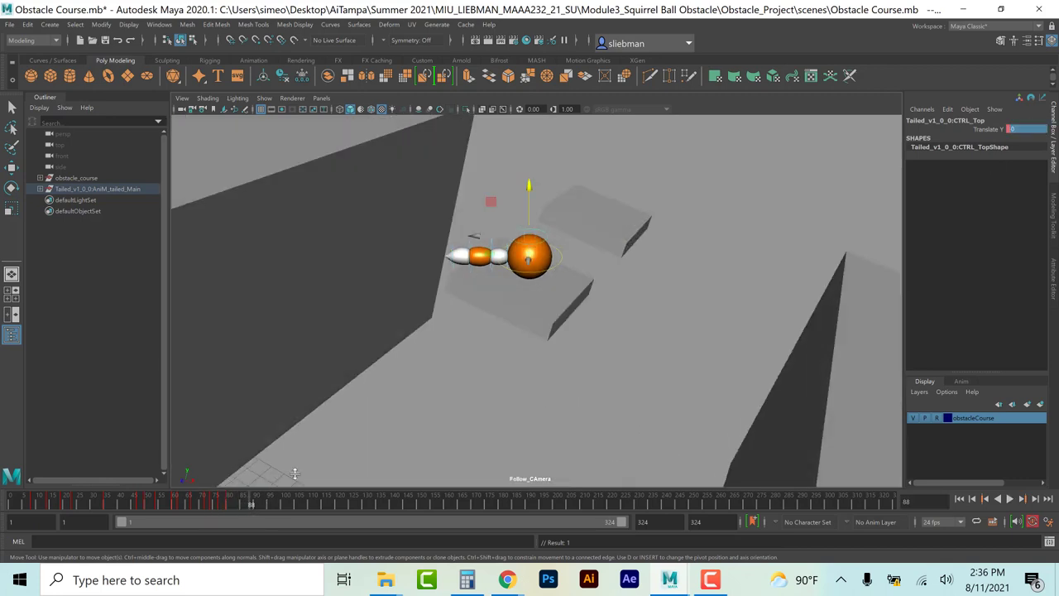
pyautogui.moveTo(529, 190); pyautogui.dragTo(529, 207)
pyautogui.click(265, 500)
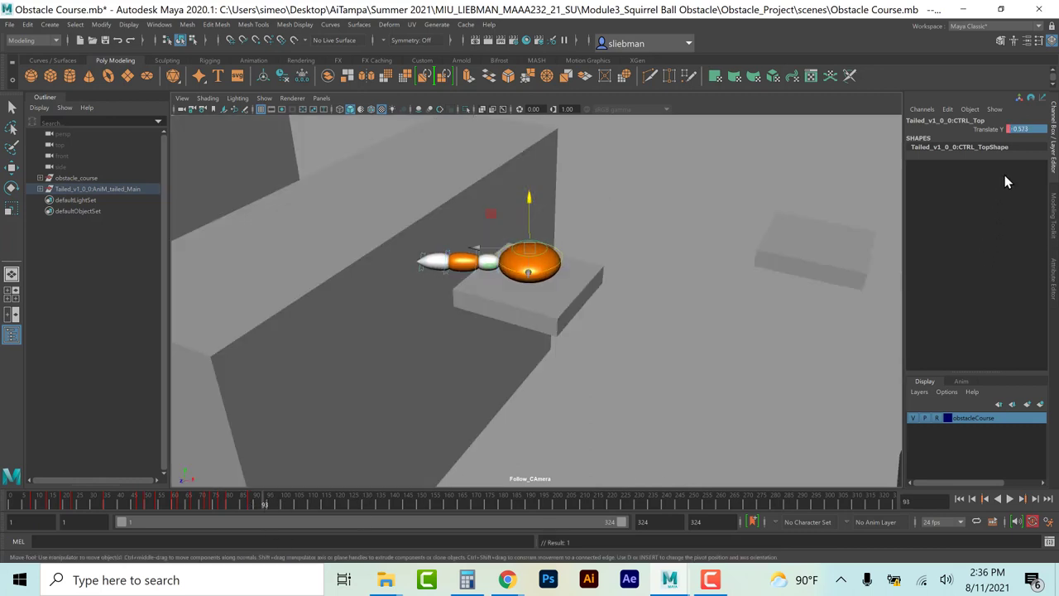
pyautogui.doubleClick(1025, 129)
pyautogui.write('0')
pyautogui.press('Return')
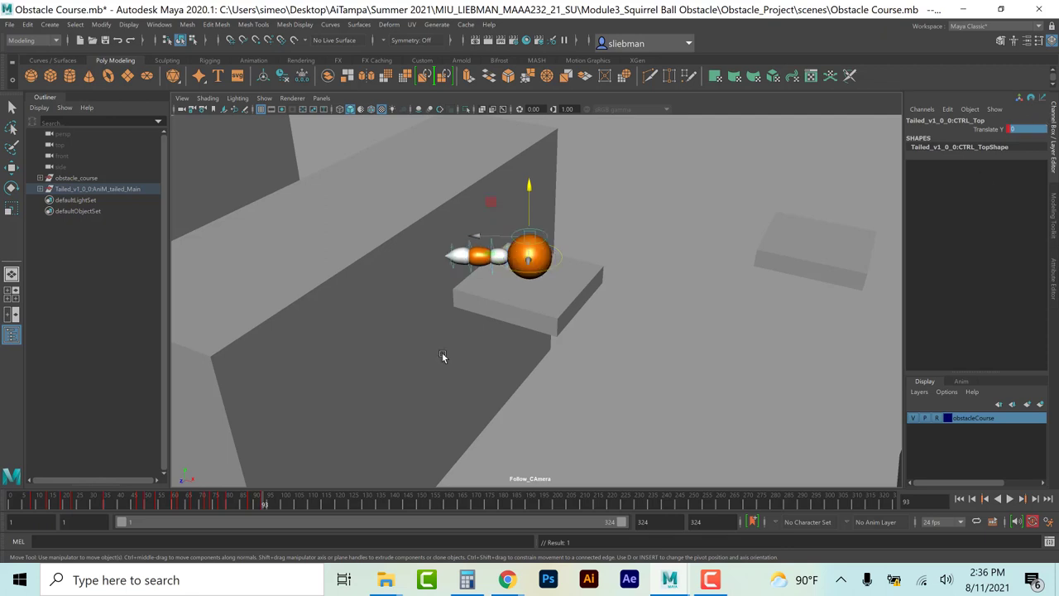
pyautogui.moveTo(265, 503); pyautogui.dragTo(319, 518)
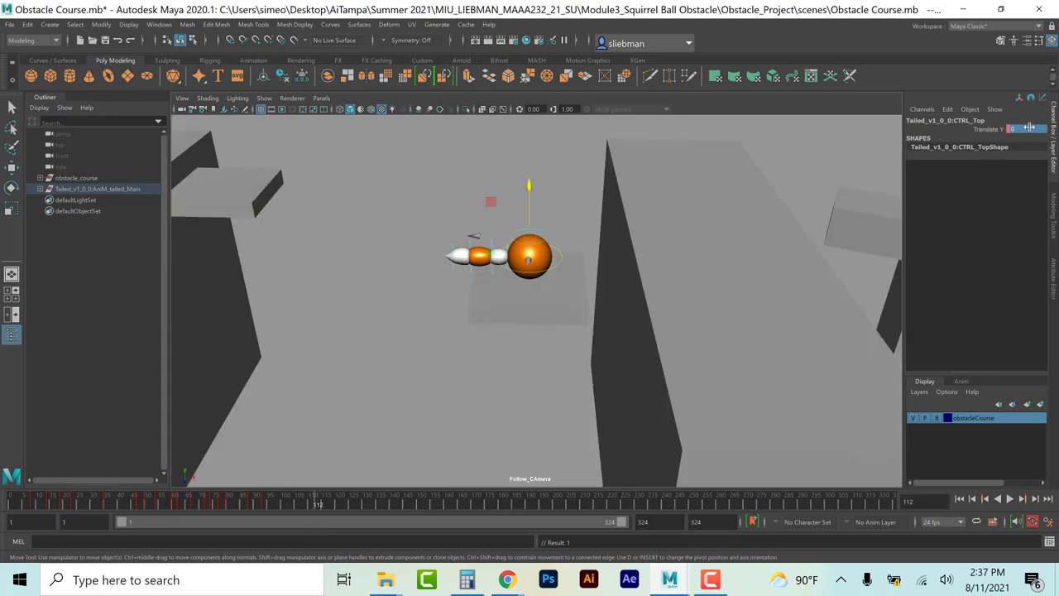
# Step: Set CTRL_Top Translate Y to 0 and play back to stop at frame 112
pyautogui.doubleClick(1028, 128)
pyautogui.press('Return')
pyautogui.click(1001, 130)
pyautogui.rightClick(1001, 130)
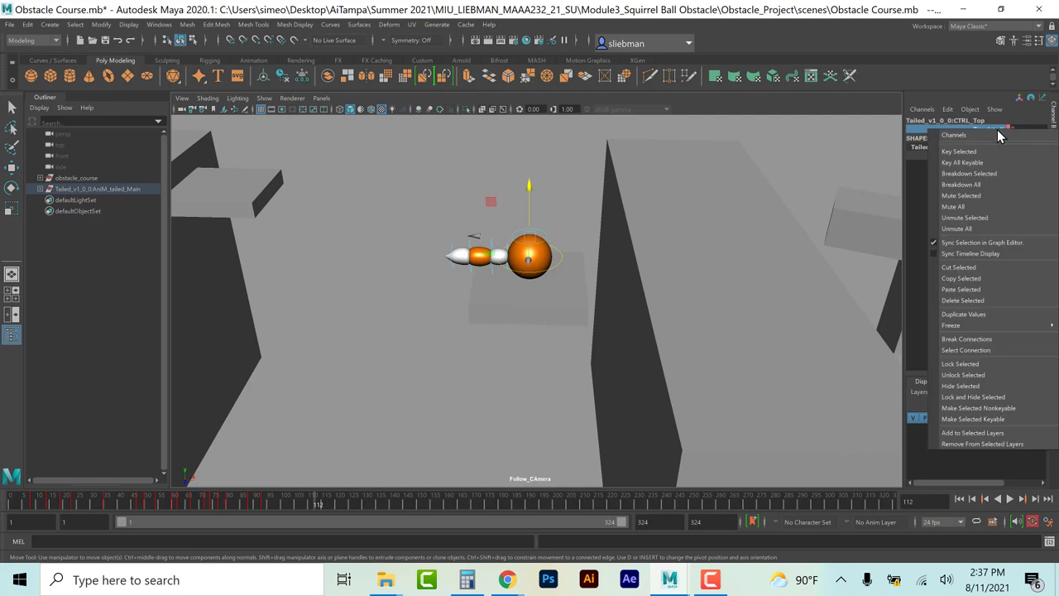
pyautogui.click(990, 151)
pyautogui.rightClick(993, 134)
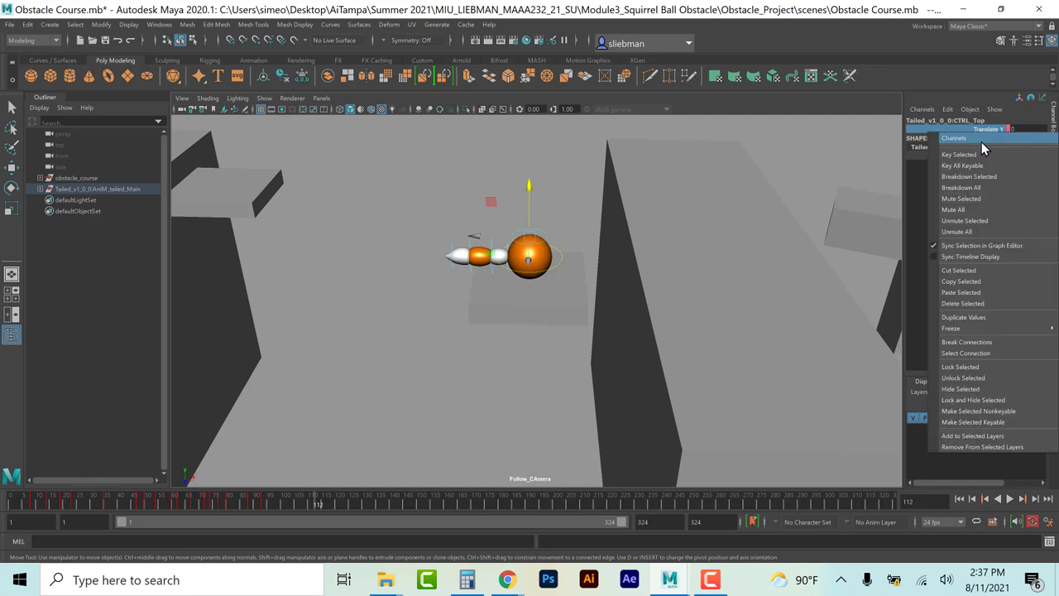
pyautogui.click(978, 155)
pyautogui.rightClick(984, 135)
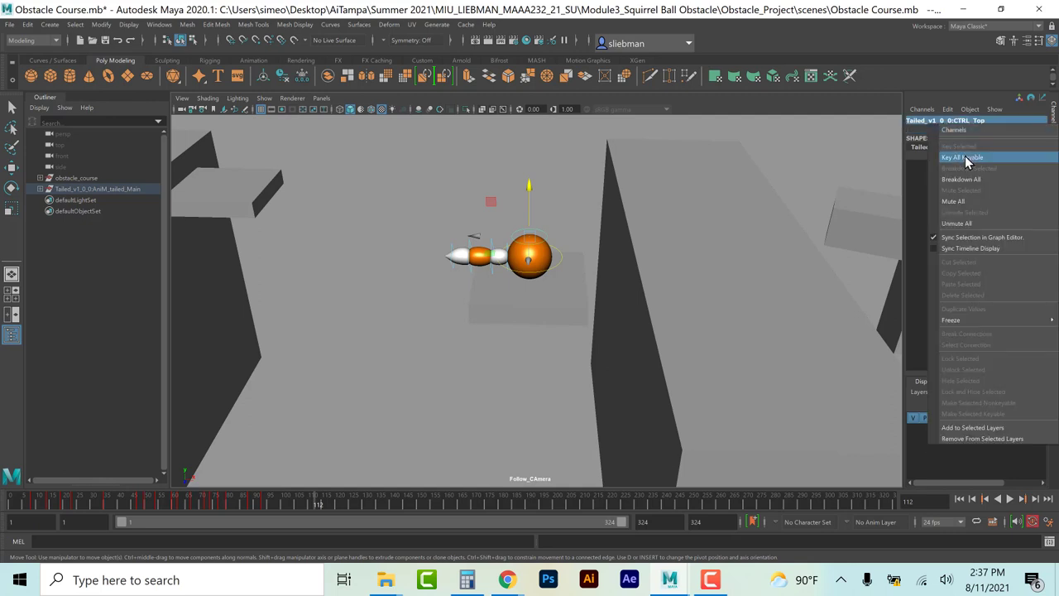
pyautogui.click(321, 501)
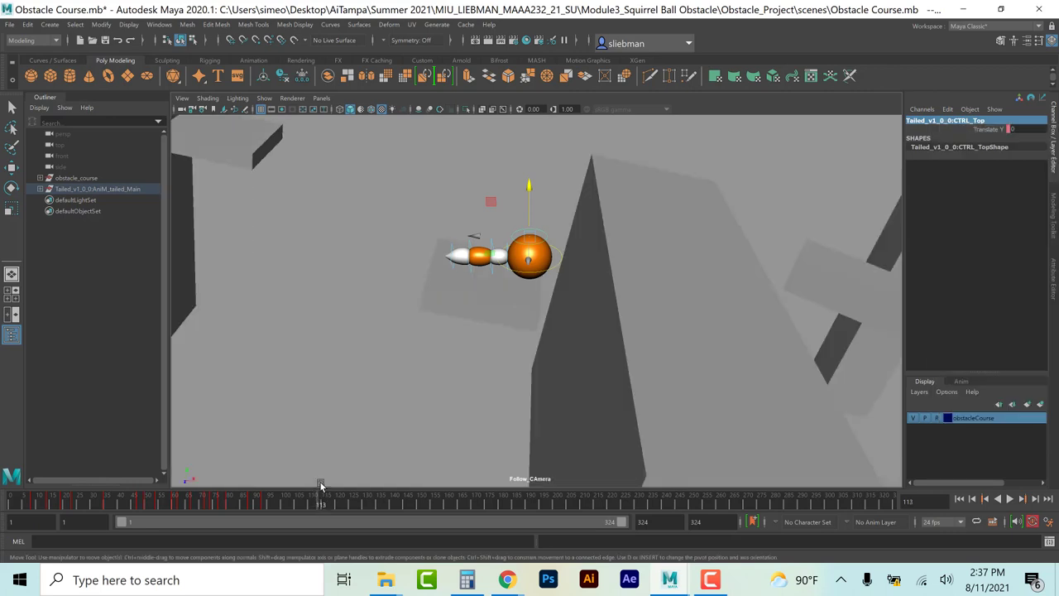
pyautogui.hotkey('alt', 'v')
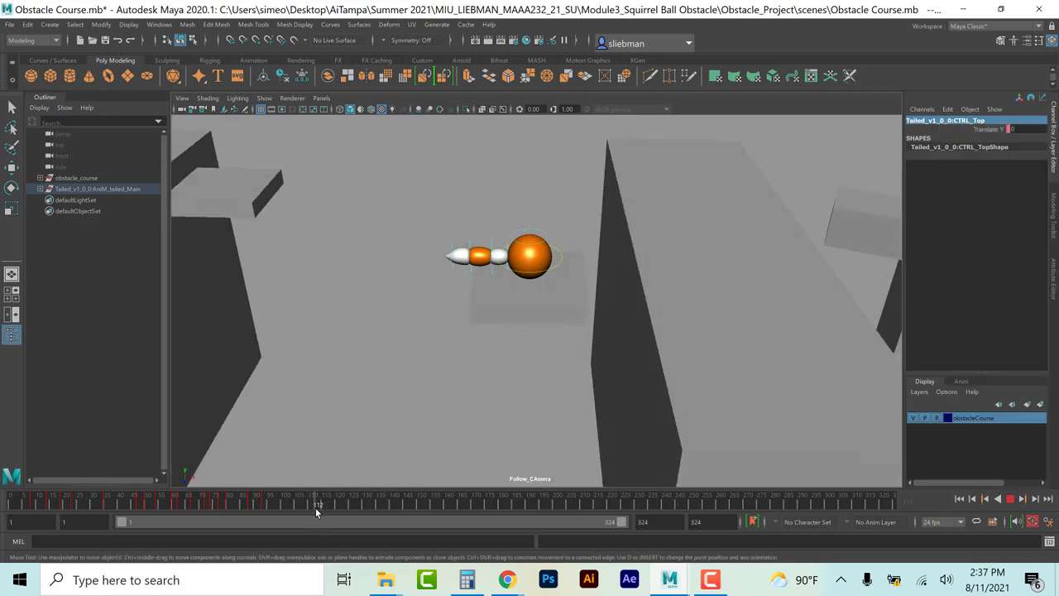
pyautogui.press('Escape')
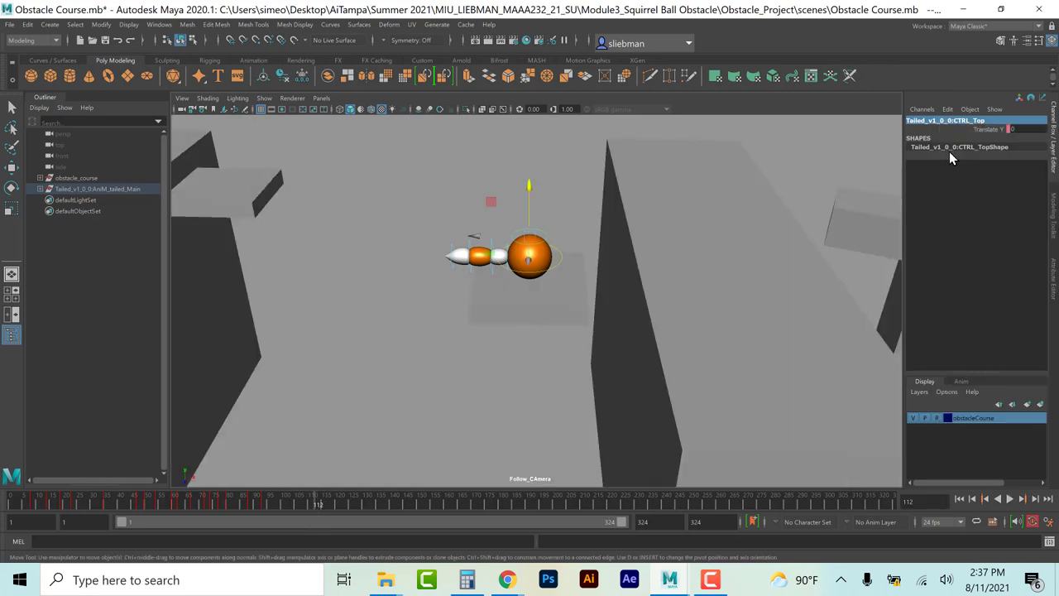
# Step: Key only CTRL_Top's Translate Y at frame 112 with Key Selected, then preview playback
pyautogui.click(987, 131)
pyautogui.rightClick(990, 132)
pyautogui.click(989, 137)
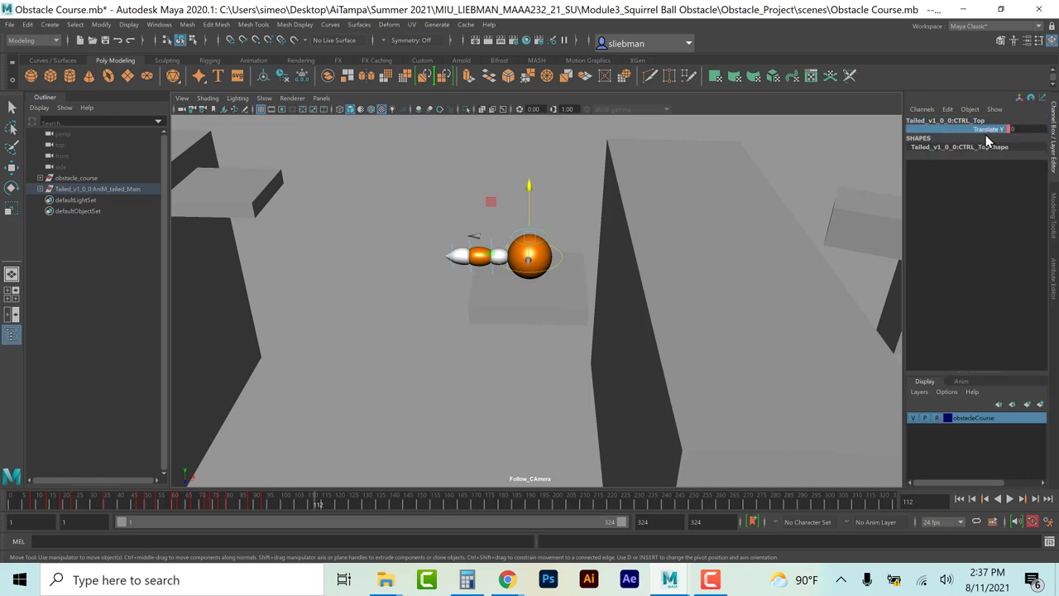
pyautogui.rightClick(994, 134)
pyautogui.click(986, 150)
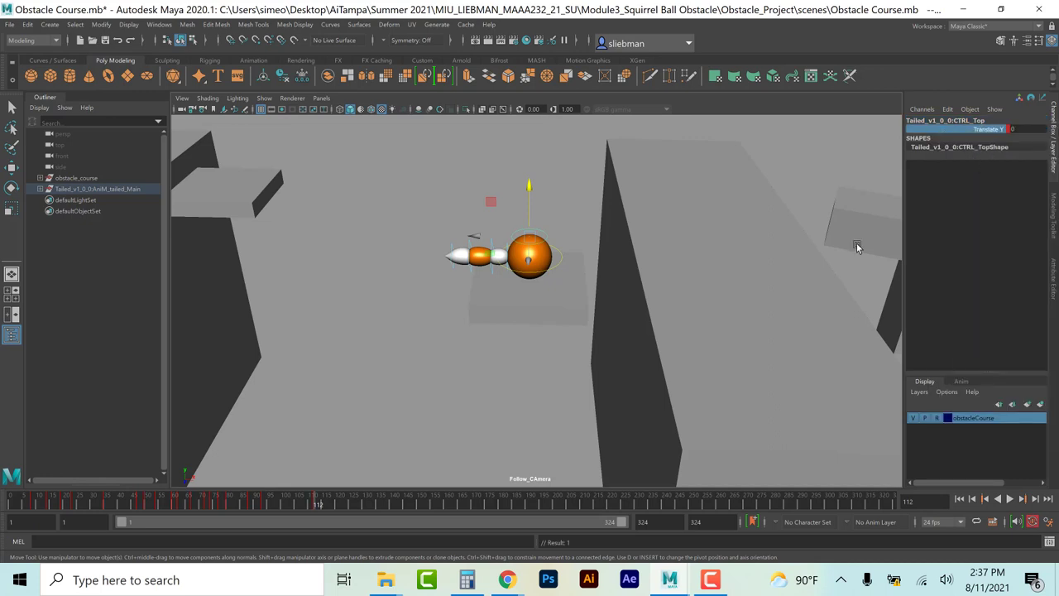
pyautogui.click(317, 506)
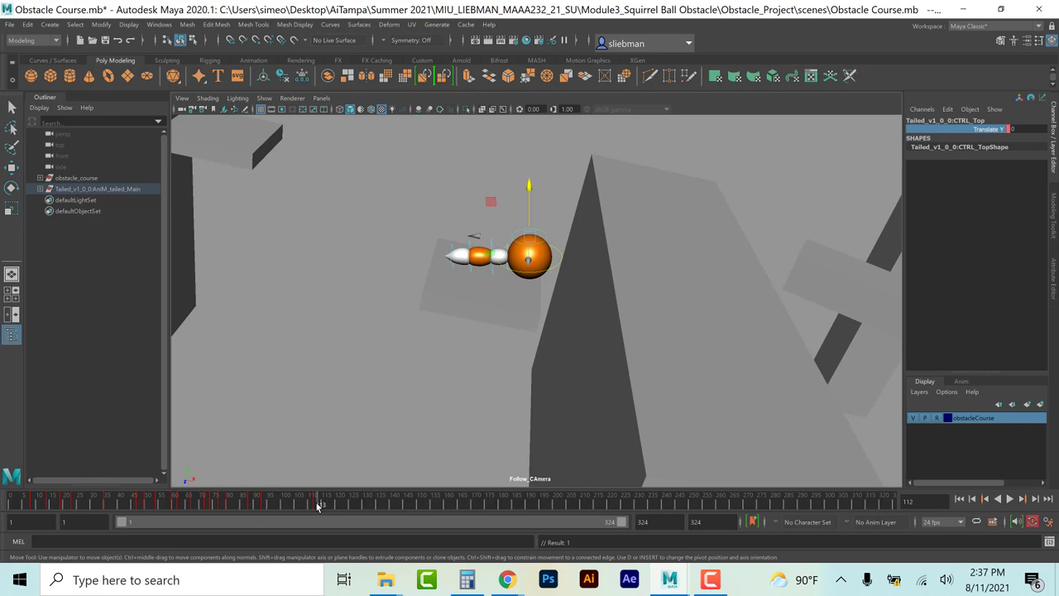
pyautogui.hotkey('alt', 'v')
pyautogui.hotkey('alt', 'v')
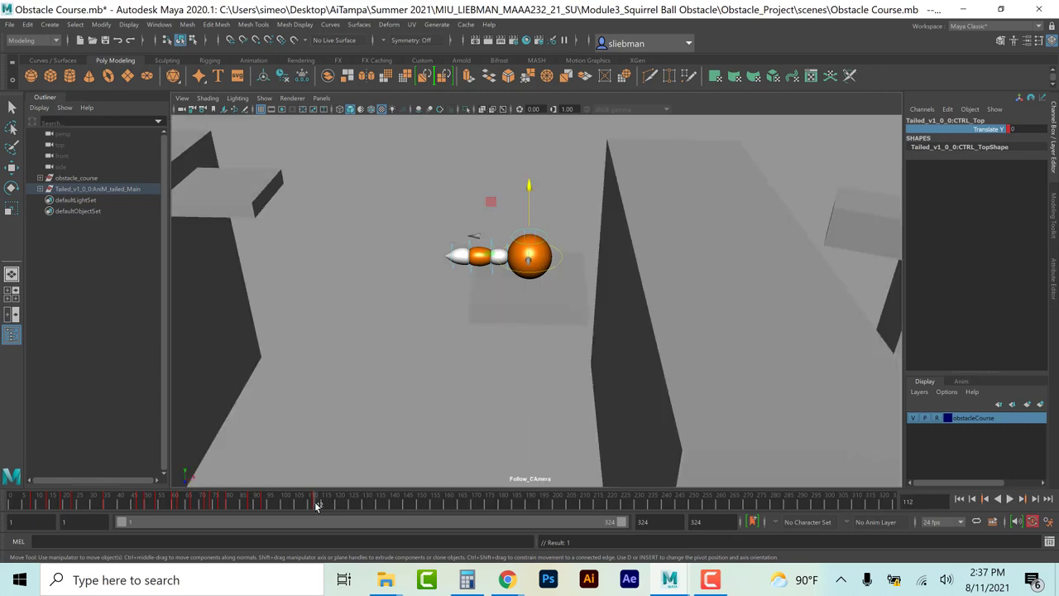
# Step: Cut the Translate Y key from frame 112, paste it at frame 109, and review playback
pyautogui.rightClick(318, 505)
pyautogui.moveTo(346, 317)
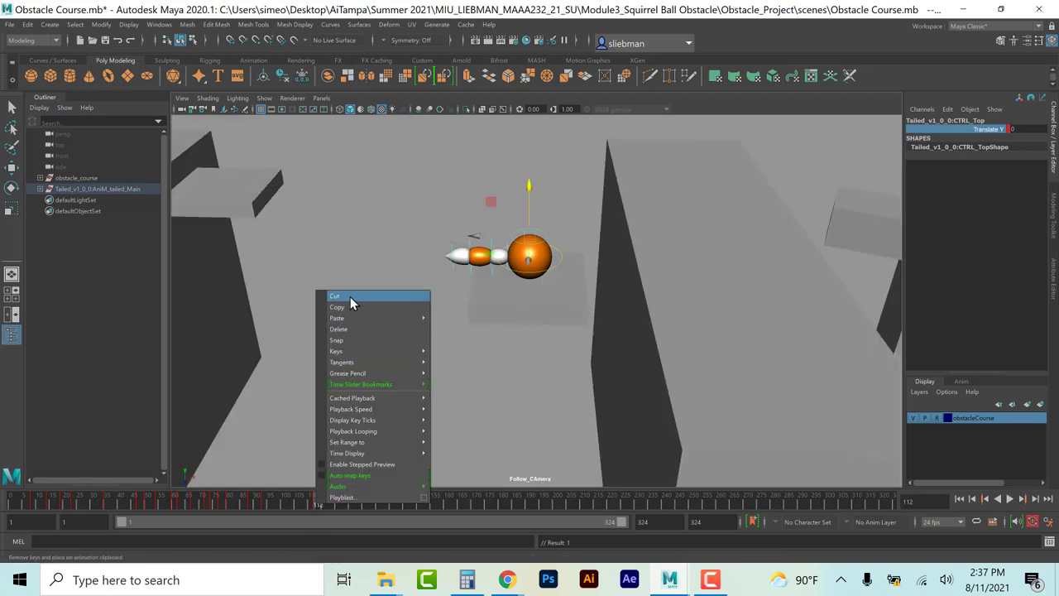
pyautogui.click(350, 296)
pyautogui.click(307, 504)
pyautogui.rightClick(309, 504)
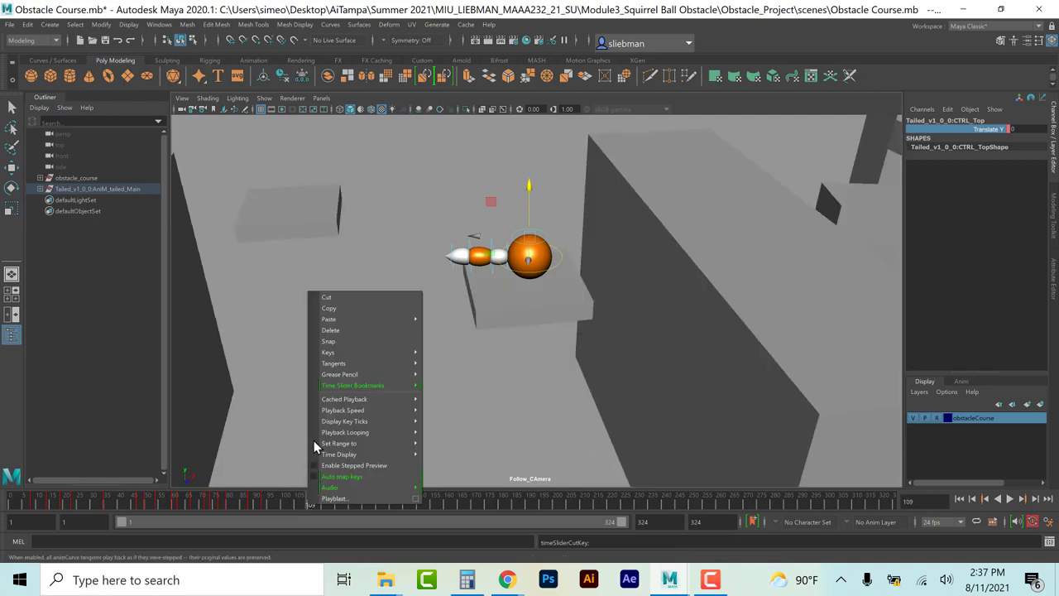
pyautogui.moveTo(342, 318)
pyautogui.click(444, 320)
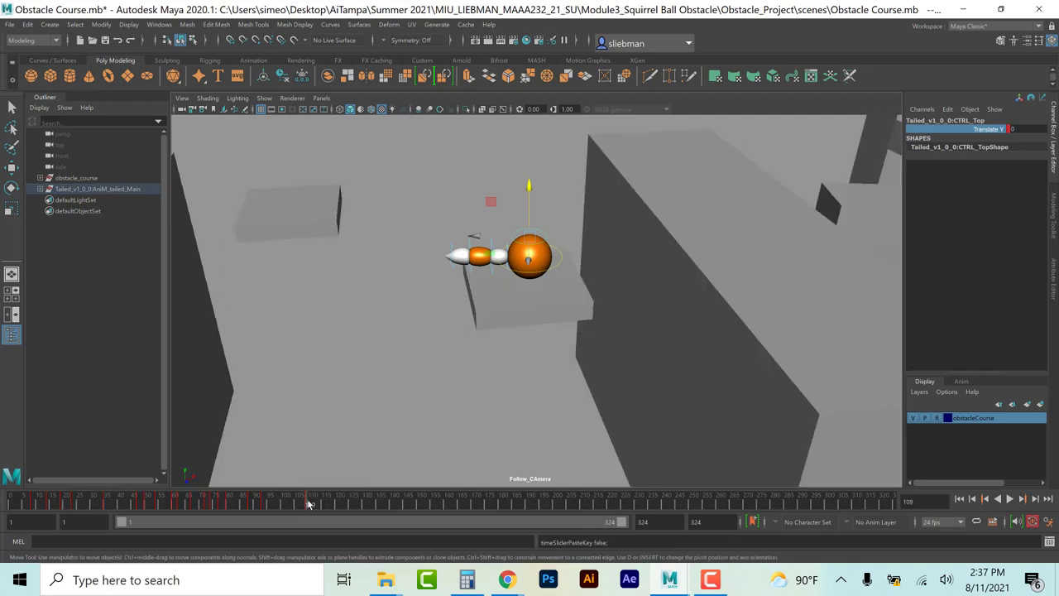
pyautogui.hotkey('alt', 'v')
pyautogui.hotkey('alt', 'v')
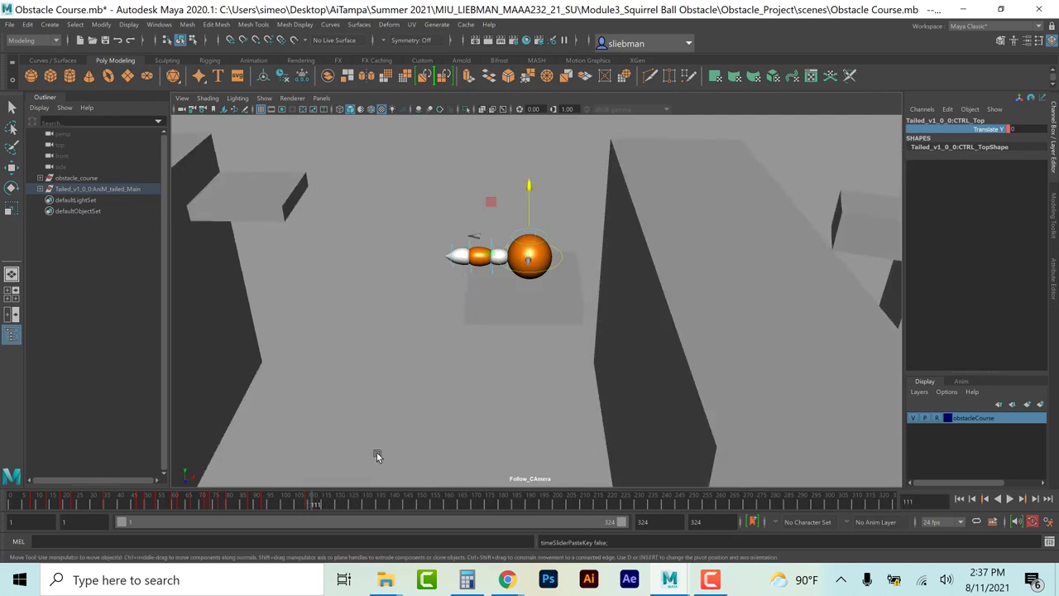
pyautogui.hotkey('alt', 'v')
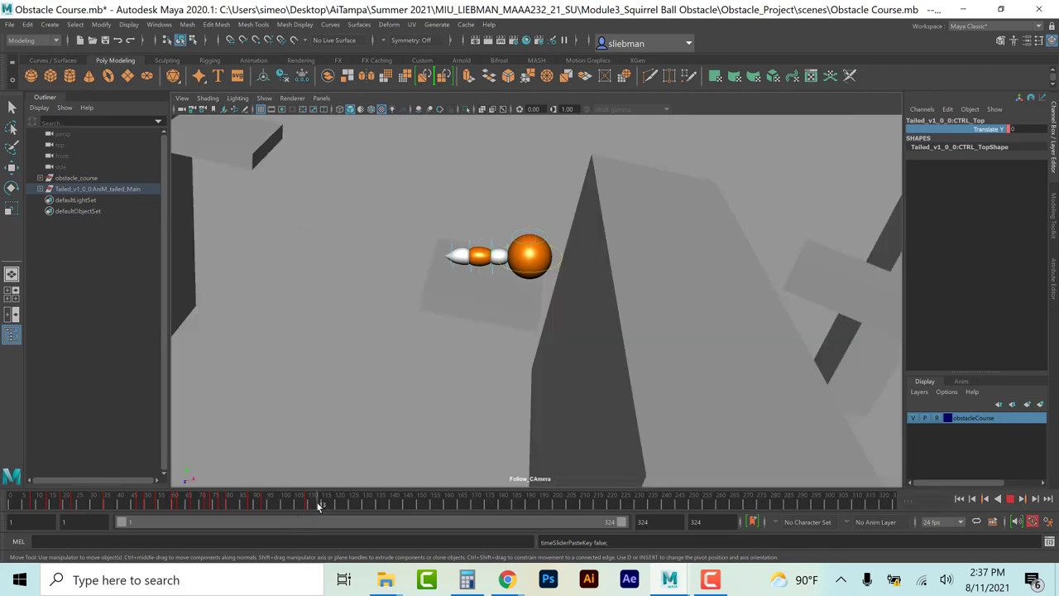
pyautogui.hotkey('alt', 'v')
# Step: Key a squash on CTRL_Top at frame 112 and a stretch at frame 110, then preview
pyautogui.moveTo(530, 192); pyautogui.dragTo(534, 203)
pyautogui.press('s')
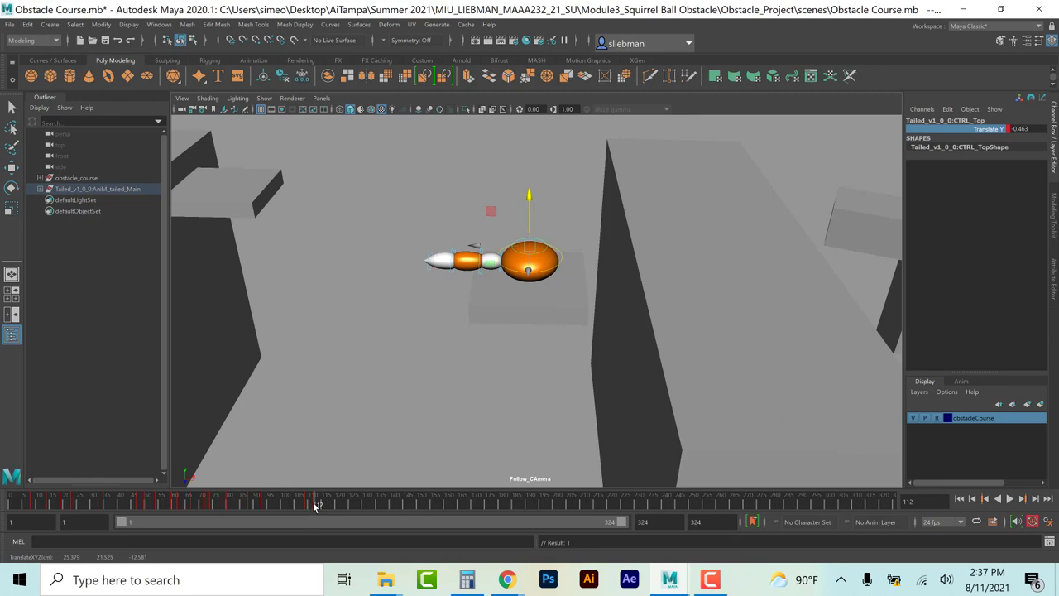
pyautogui.click(314, 505)
pyautogui.hotkey('alt', ',')
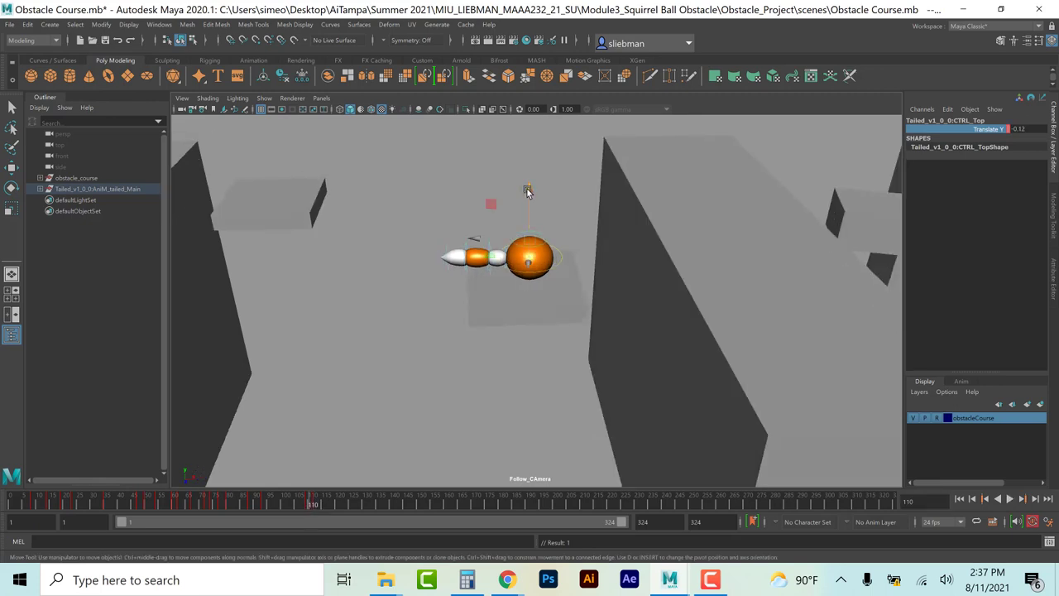
pyautogui.moveTo(528, 191); pyautogui.dragTo(527, 181)
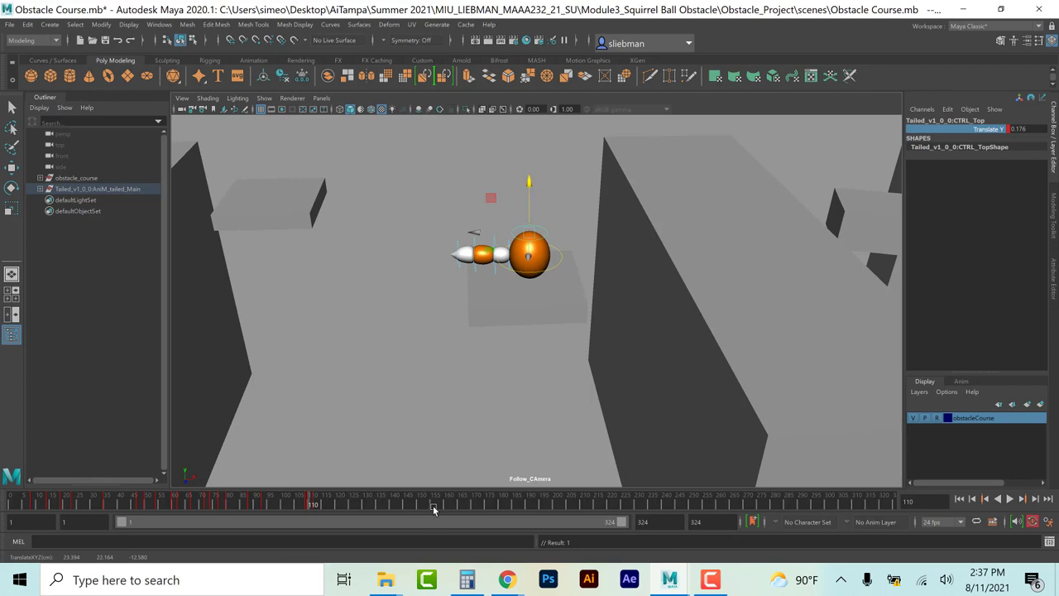
pyautogui.hotkey('alt', 'v')
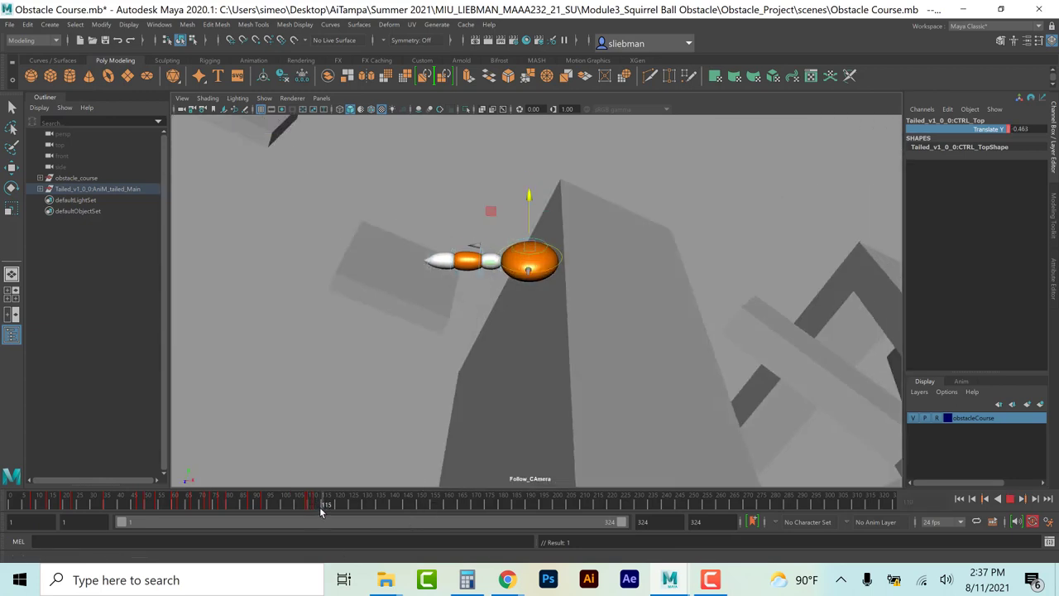
pyautogui.hotkey('alt', 'v')
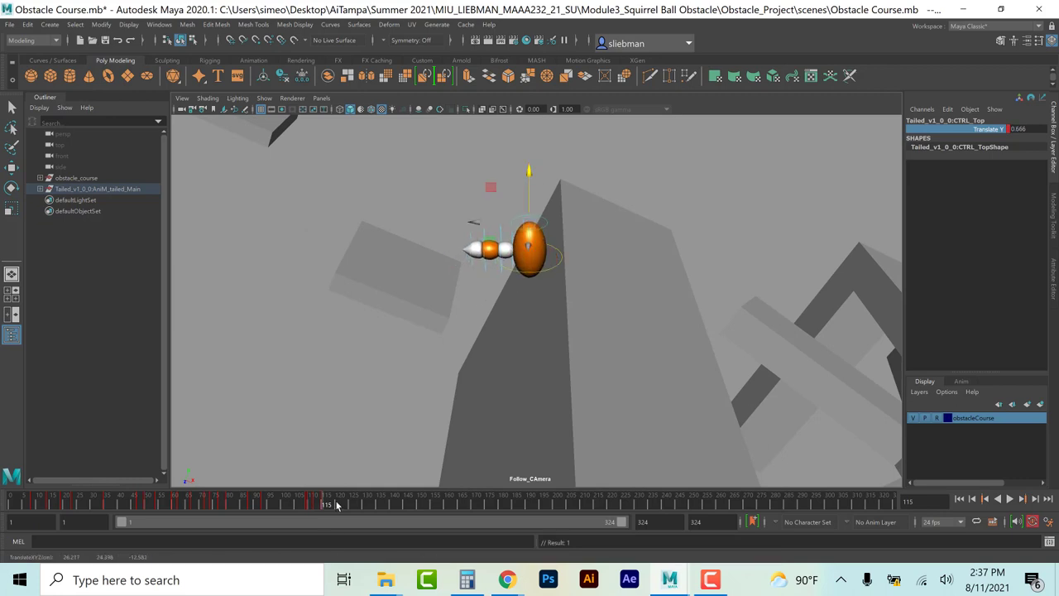
# Step: Set Translate Y to 0 at frame 124, squash at 127, return to 0 at 131
pyautogui.moveTo(327, 507); pyautogui.dragTo(351, 505)
pyautogui.doubleClick(1019, 128)
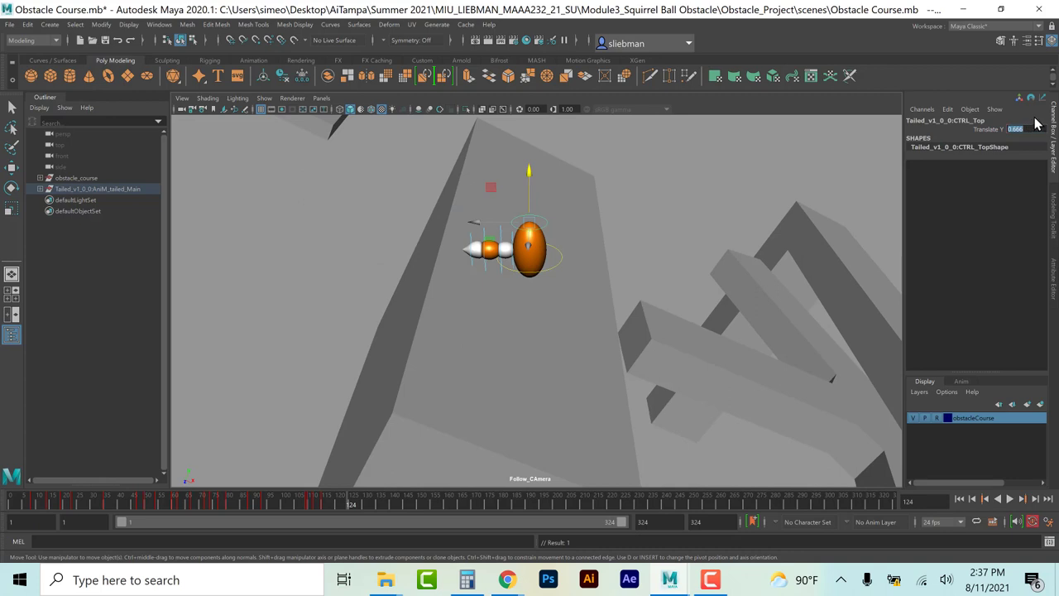
pyautogui.write('0')
pyautogui.press('Return')
pyautogui.moveTo(351, 504); pyautogui.dragTo(356, 504)
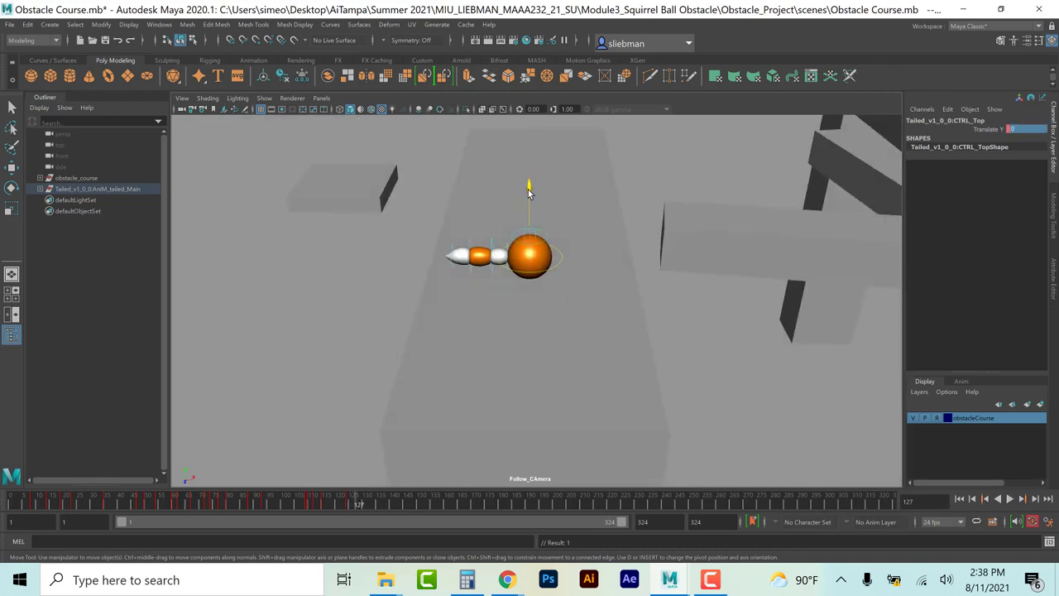
pyautogui.moveTo(529, 184); pyautogui.dragTo(529, 197)
pyautogui.press('s')
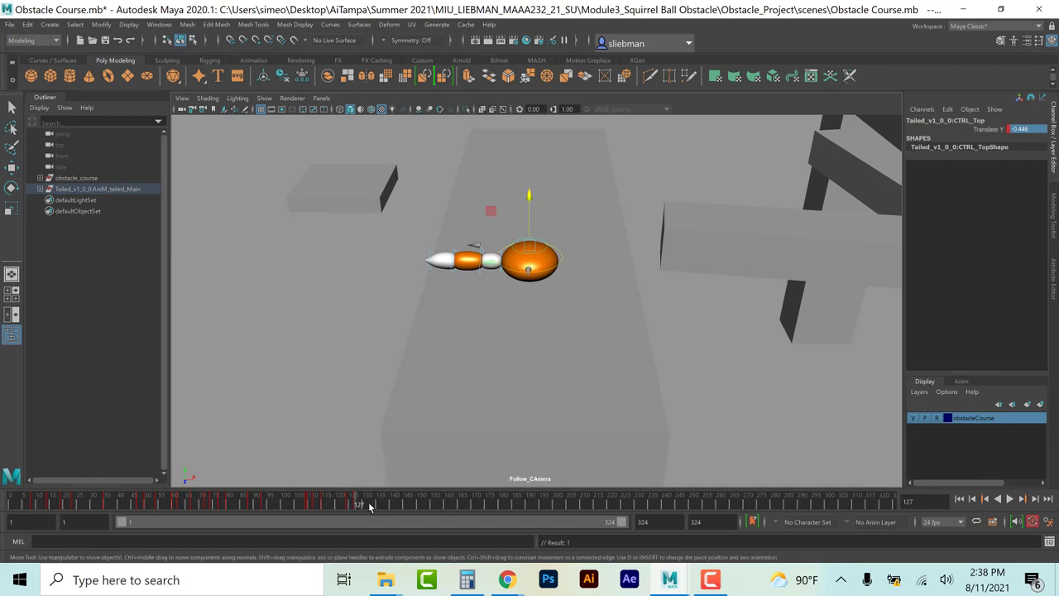
pyautogui.moveTo(366, 508); pyautogui.dragTo(370, 506)
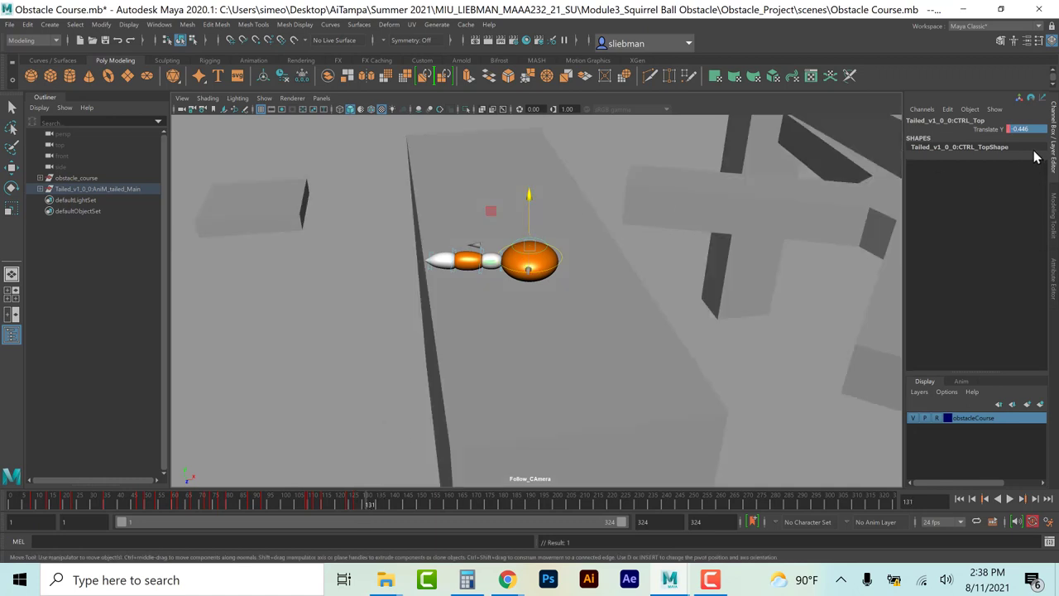
pyautogui.write('0')
pyautogui.press('Return')
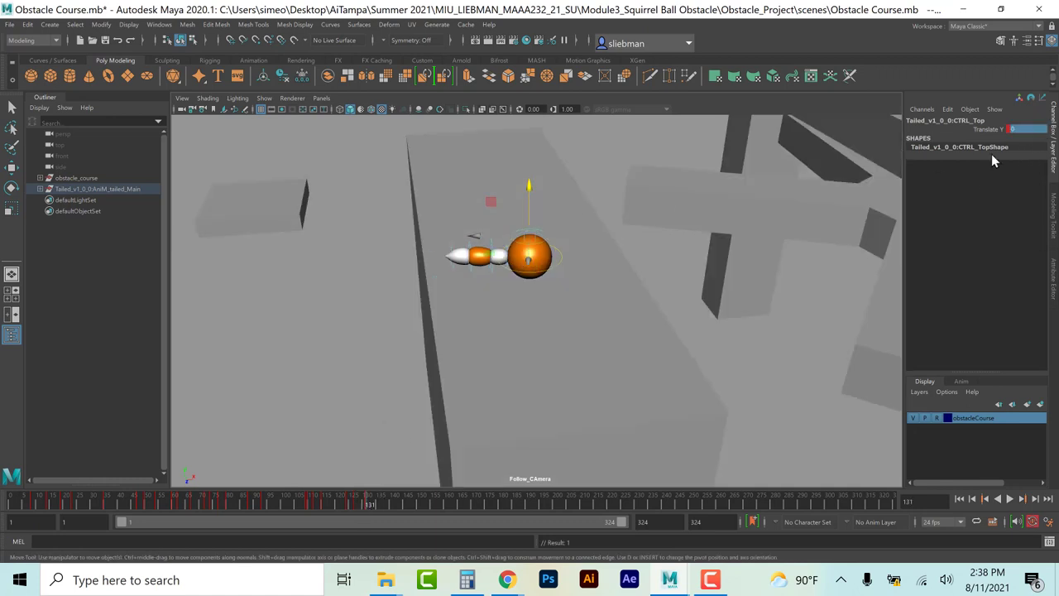
pyautogui.hotkey('alt', 'v')
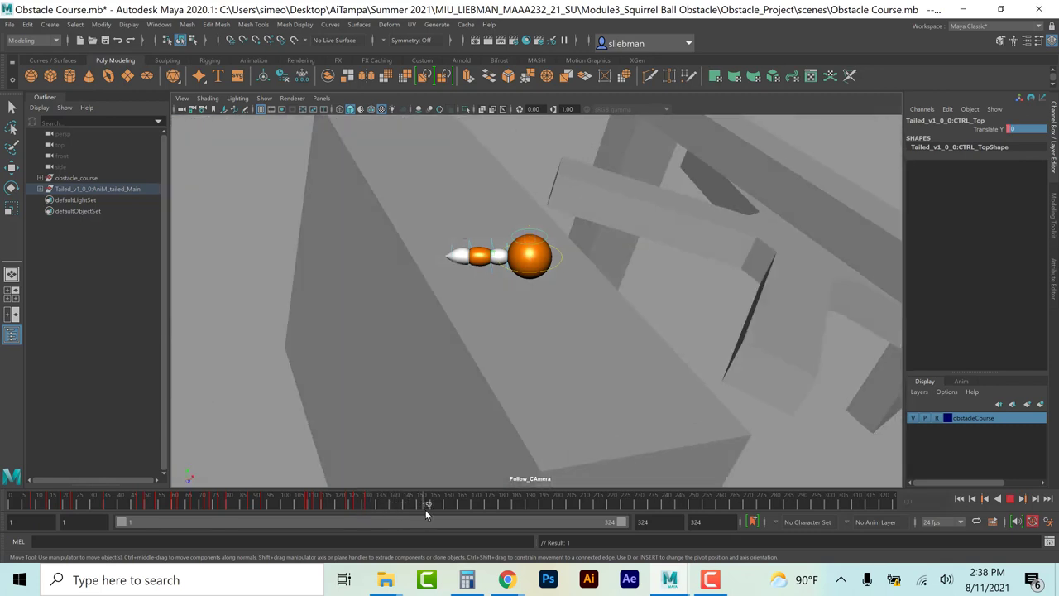
# Step: Key Translate Y at frame 150, stretch at 151, squash at 153, stretch tall at 159
pyautogui.moveTo(425, 509); pyautogui.dragTo(417, 509)
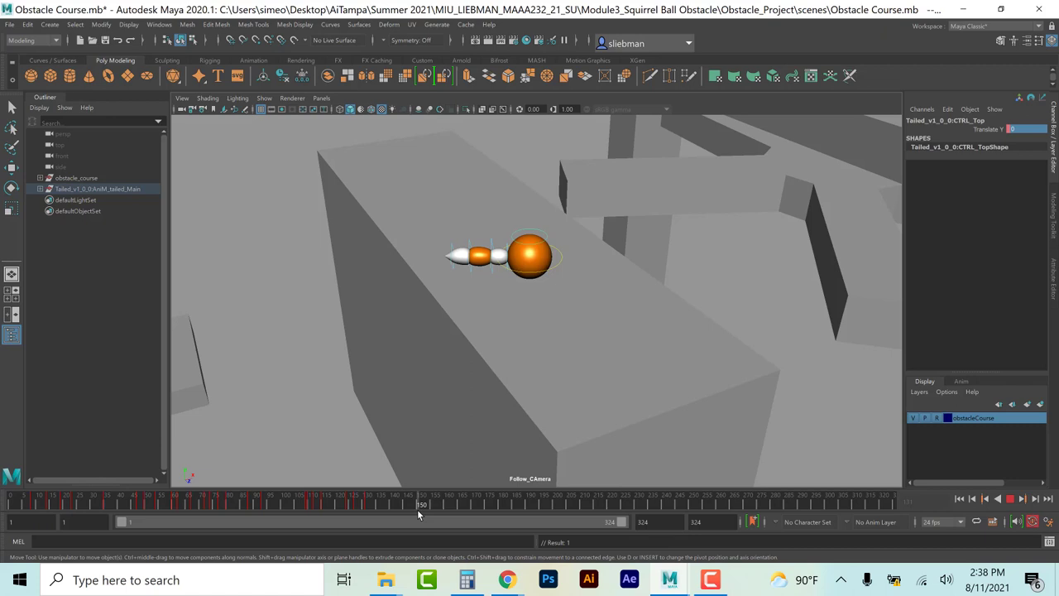
pyautogui.hotkey('alt', 'v')
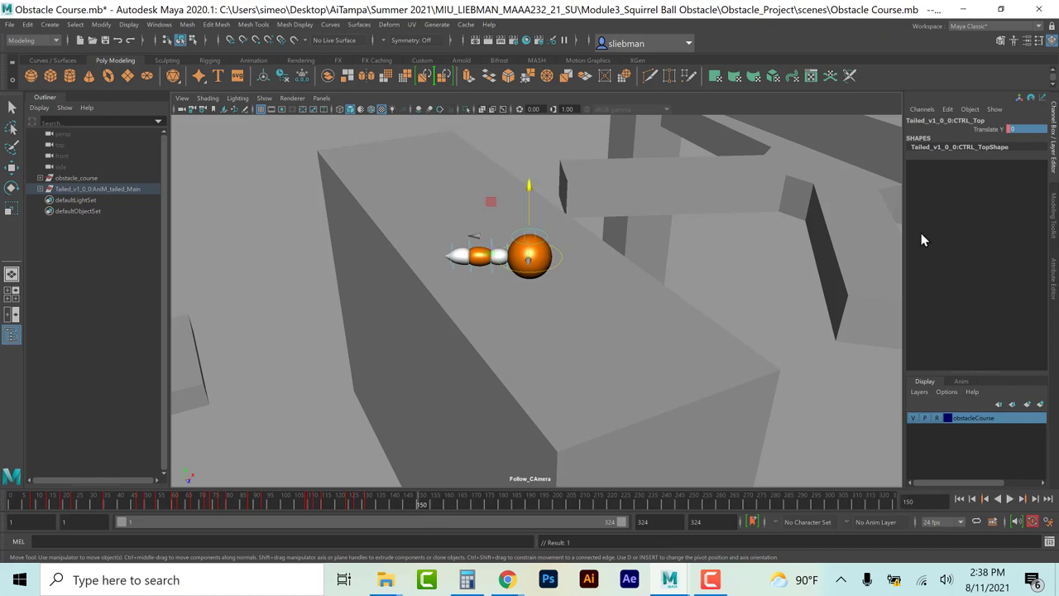
pyautogui.click(995, 129)
pyautogui.rightClick(995, 129)
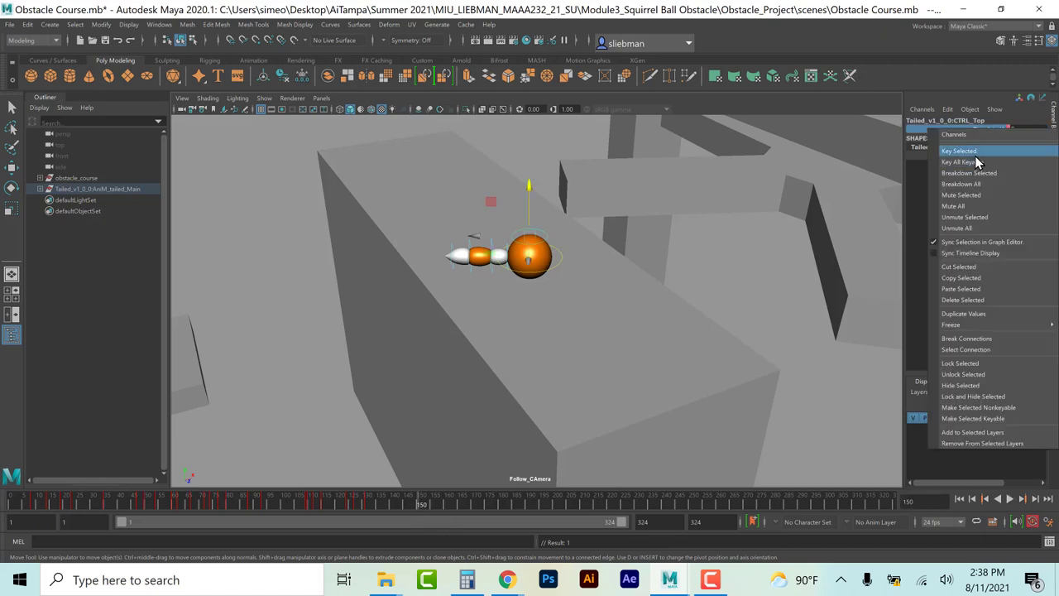
pyautogui.click(975, 152)
pyautogui.click(421, 507)
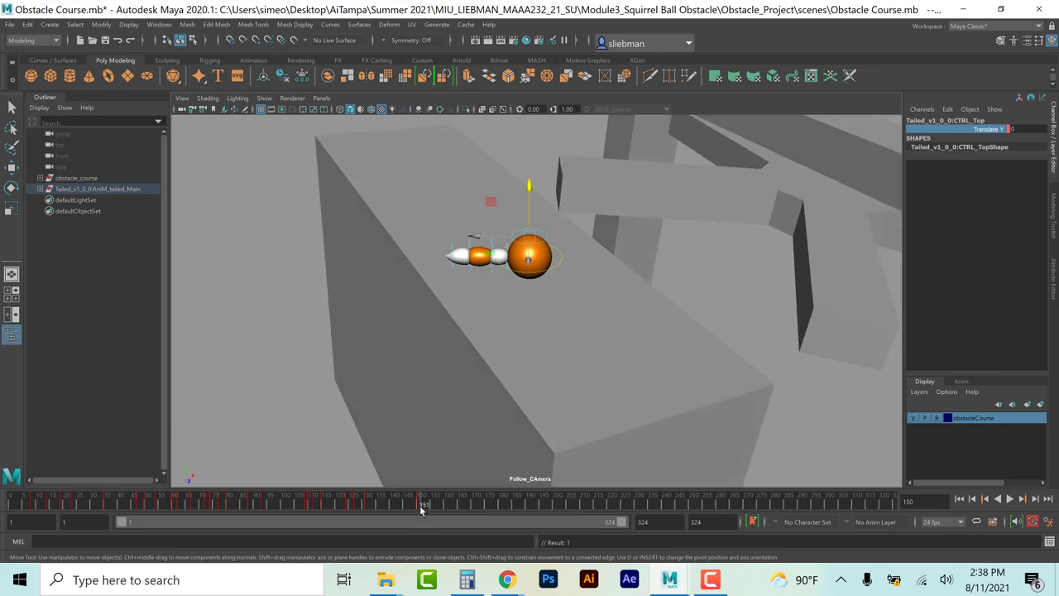
pyautogui.moveTo(532, 189); pyautogui.dragTo(530, 177)
pyautogui.click(429, 504)
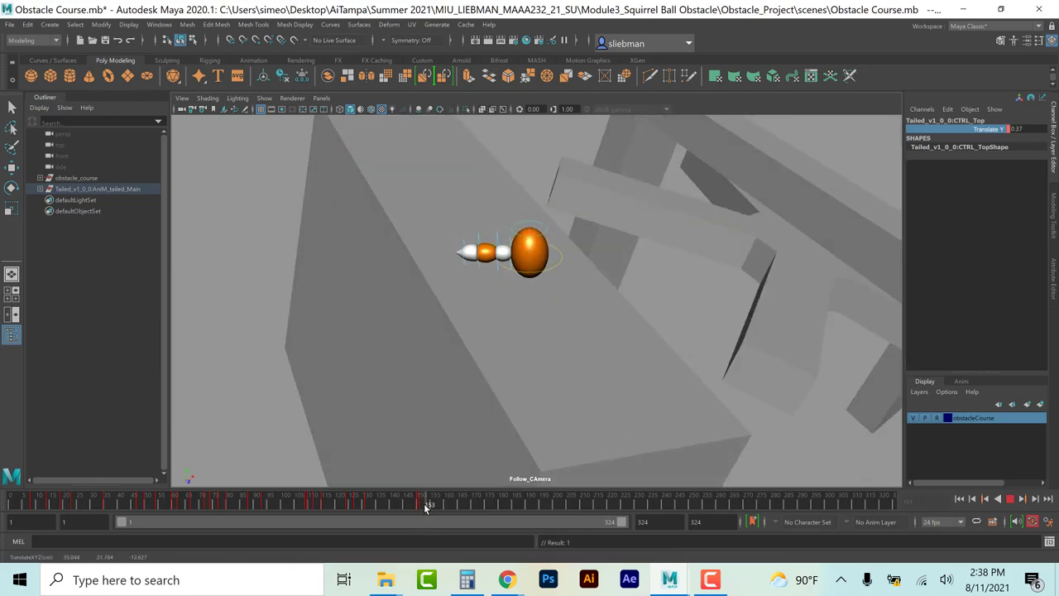
pyautogui.moveTo(529, 181); pyautogui.dragTo(524, 224)
pyautogui.moveTo(431, 502); pyautogui.dragTo(447, 502)
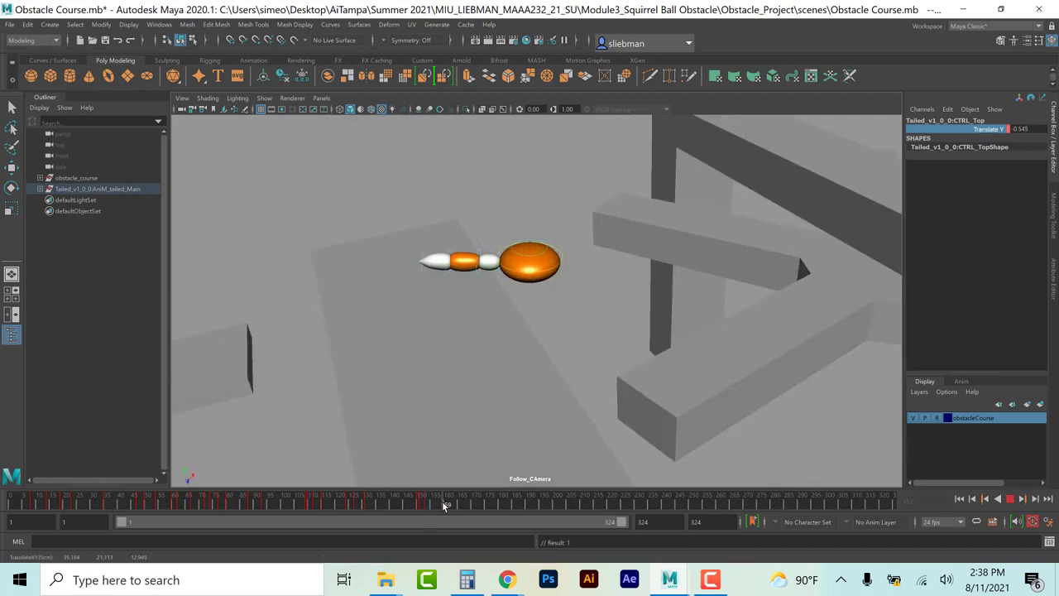
pyautogui.moveTo(527, 201); pyautogui.dragTo(532, 172)
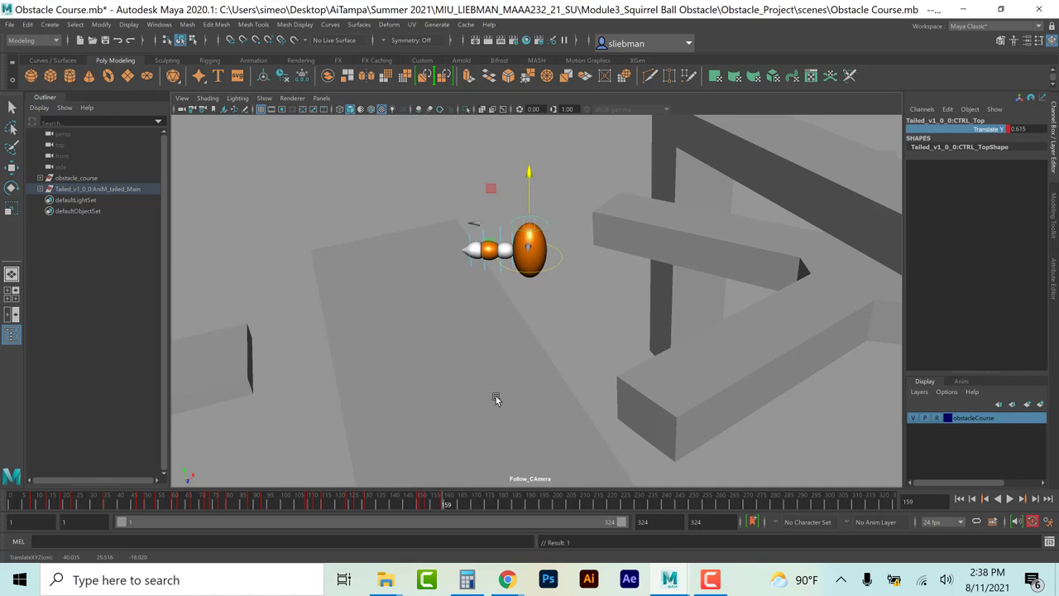
# Step: Set Translate Y to 0 at frame 171, squash down at 173, back to 0 at 180
pyautogui.click(476, 504)
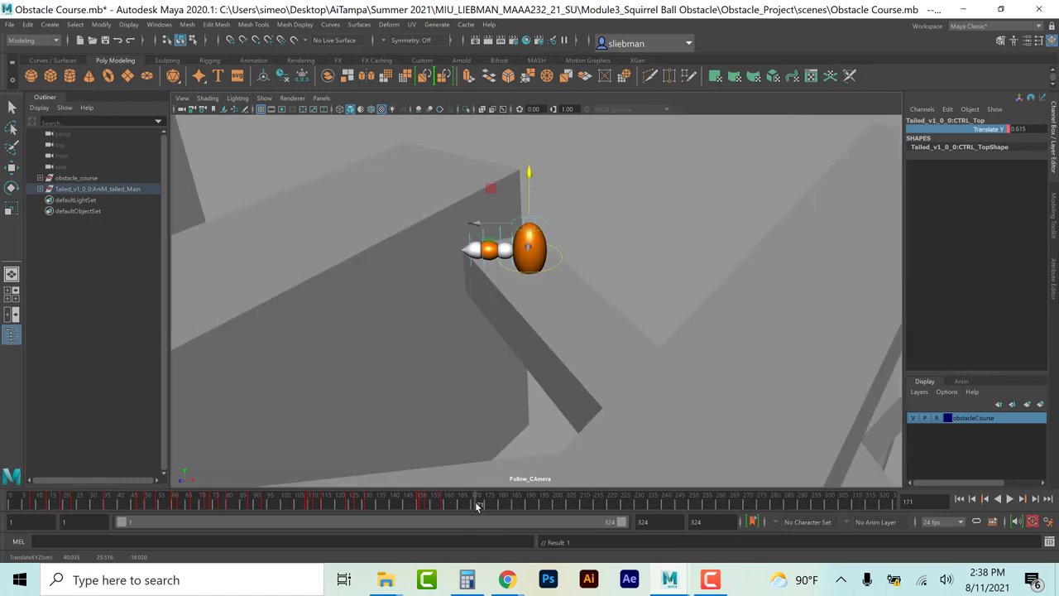
pyautogui.doubleClick(1026, 129)
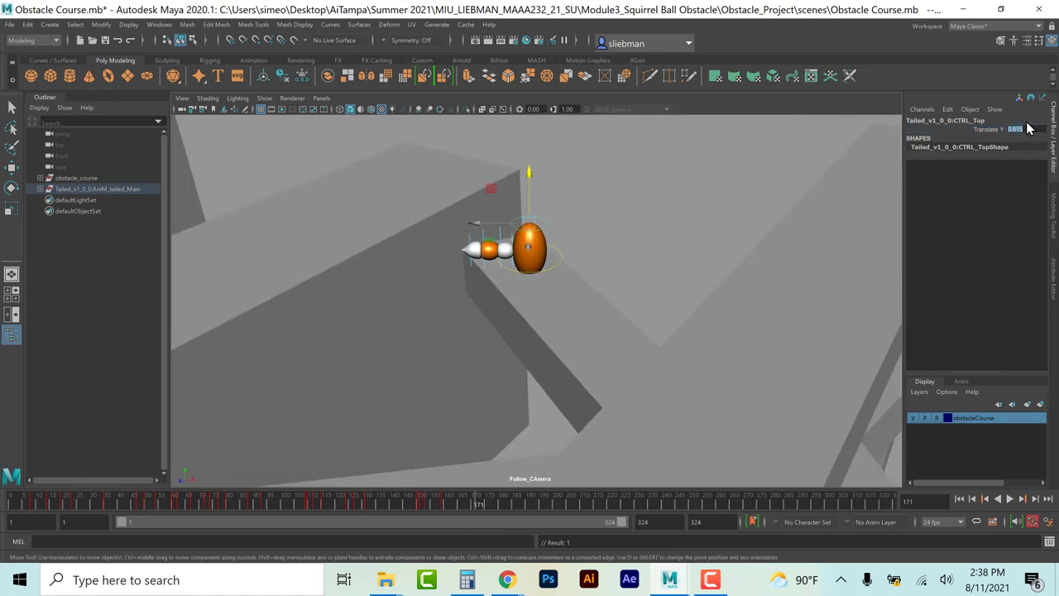
pyautogui.write('0')
pyautogui.press('Return')
pyautogui.click(483, 505)
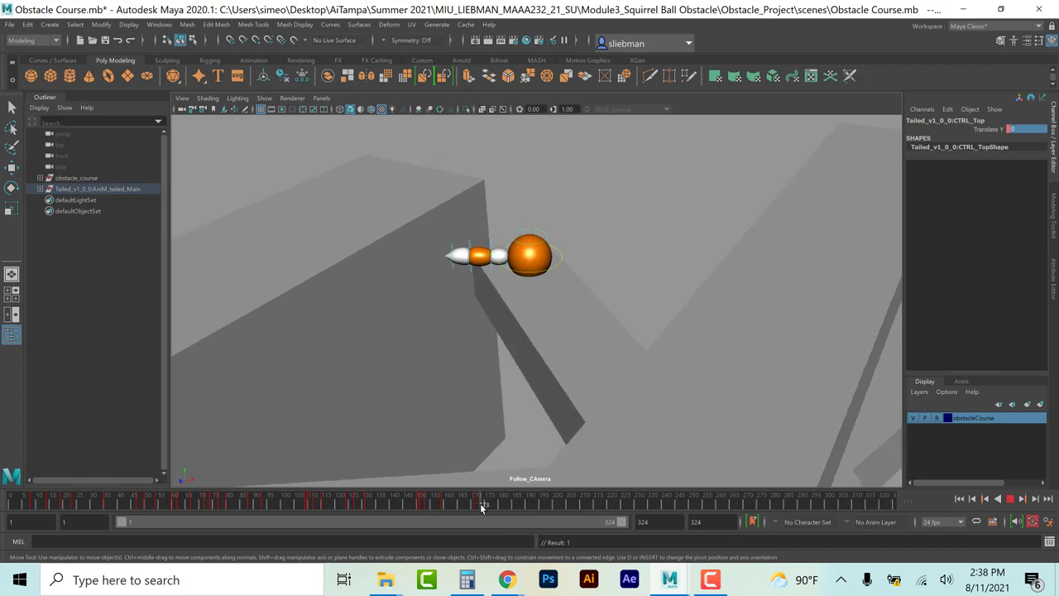
pyautogui.moveTo(530, 184); pyautogui.dragTo(531, 191)
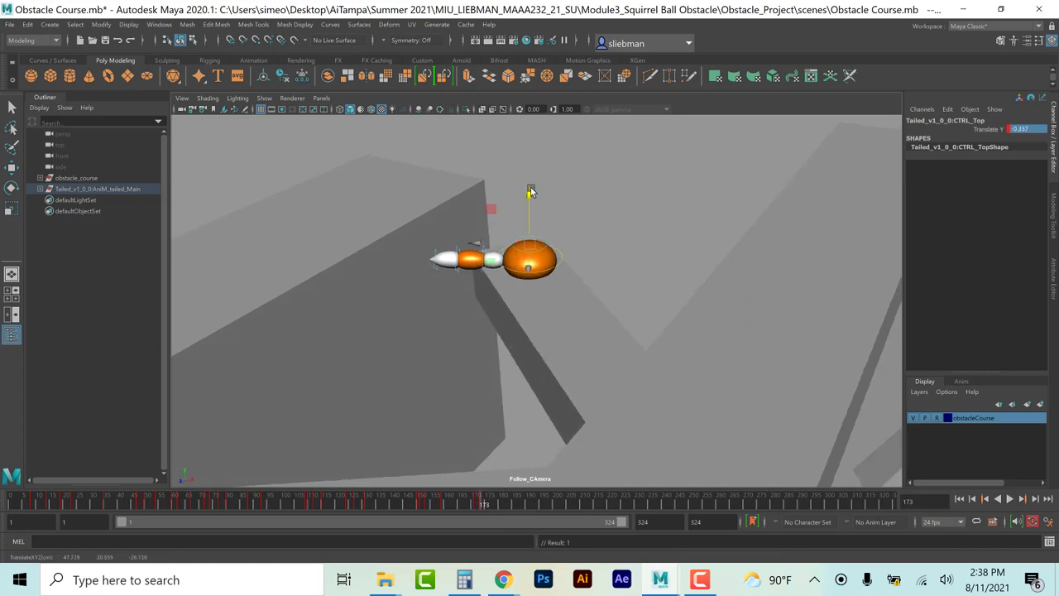
pyautogui.click(503, 506)
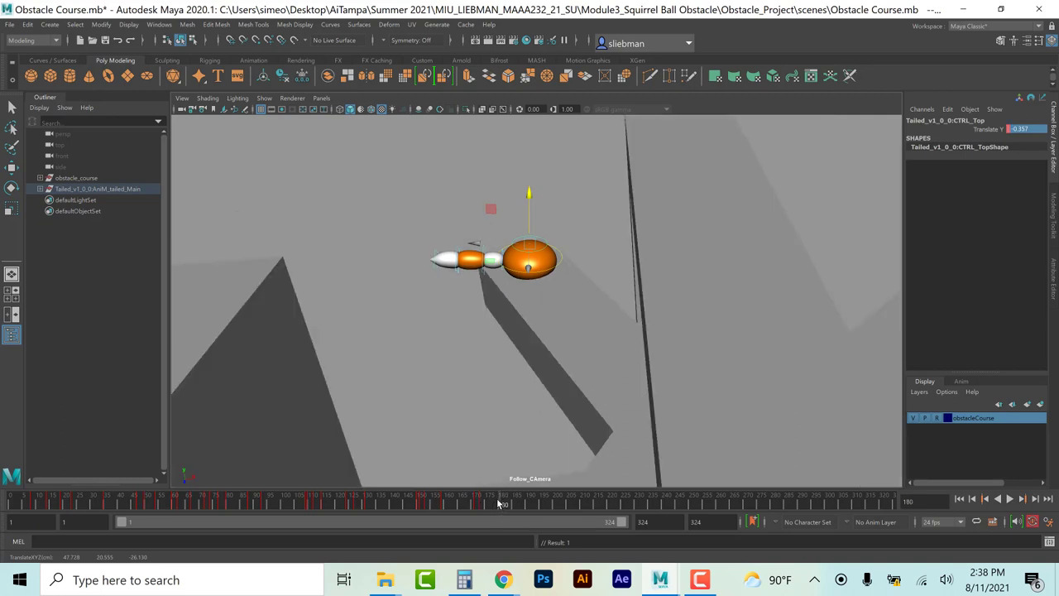
pyautogui.doubleClick(1025, 130)
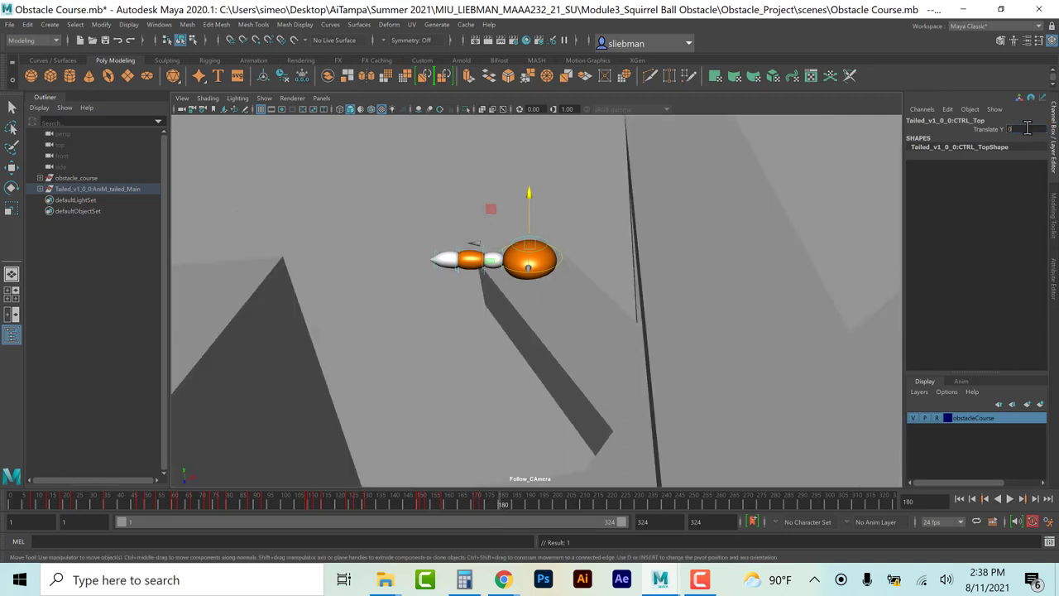
pyautogui.write('0')
pyautogui.press('Return')
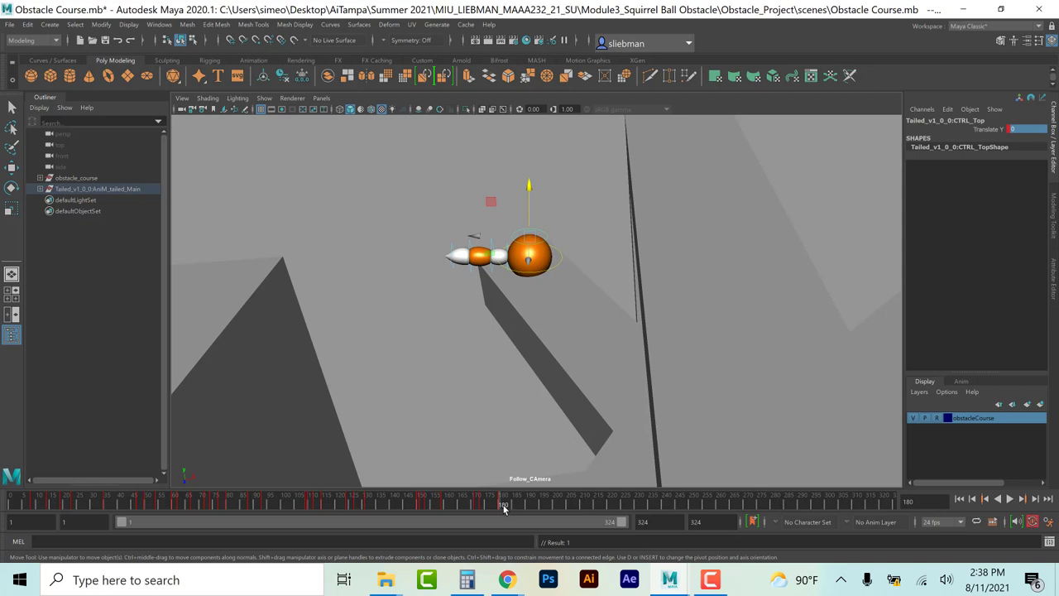
# Step: Play to frame 183 and key CTRL_Top stretched upward there
pyautogui.hotkey('alt', 'v')
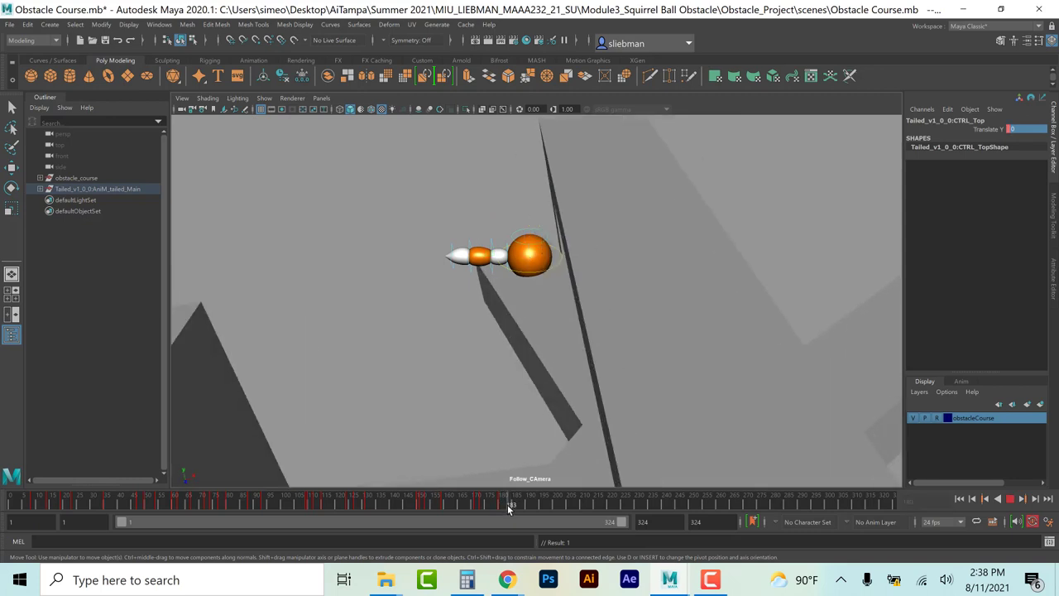
pyautogui.hotkey('alt', 'v')
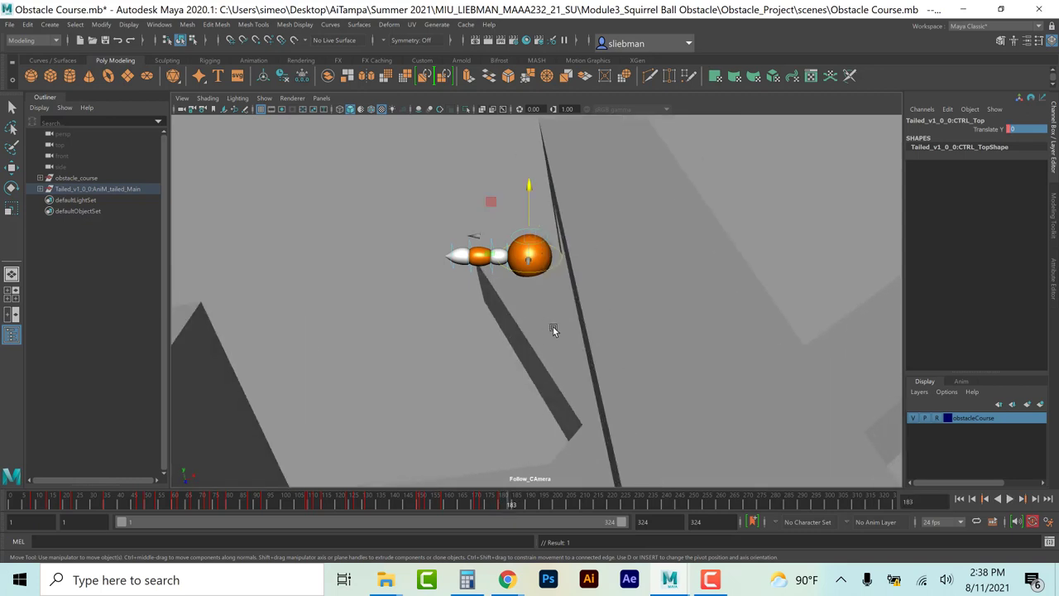
pyautogui.click(991, 130)
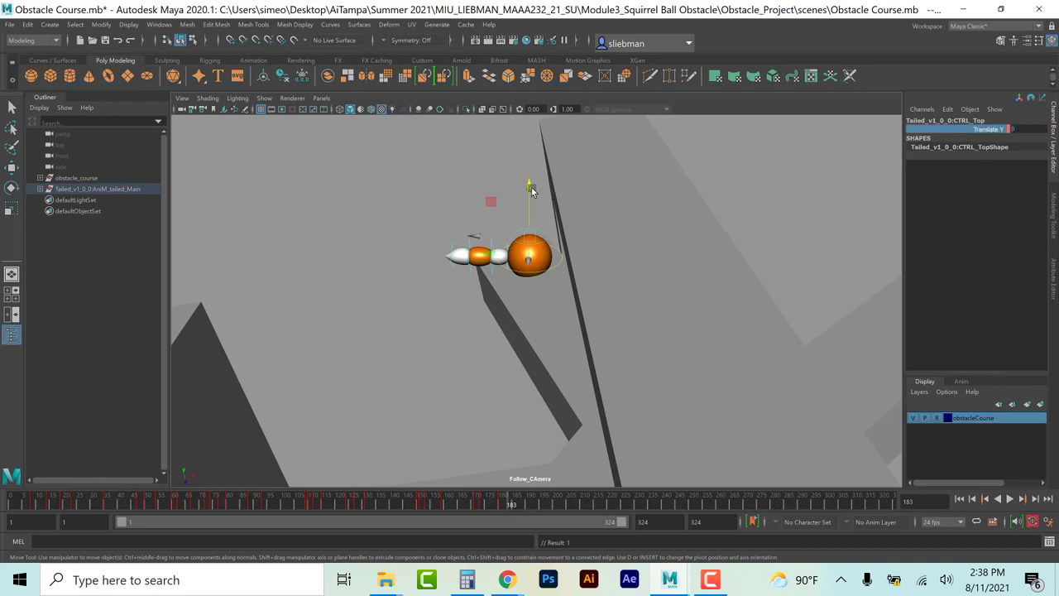
pyautogui.moveTo(529, 187); pyautogui.dragTo(530, 180)
pyautogui.press('s')
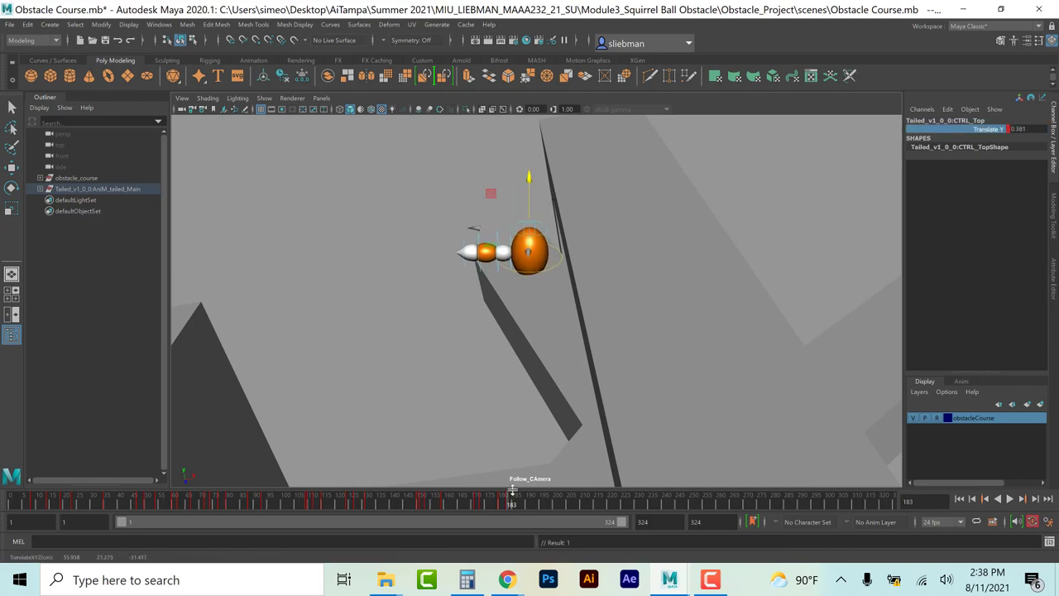
# Step: Key the ball squashed flat against the wall at frame 184 and hold it at 191
pyautogui.click(512, 502)
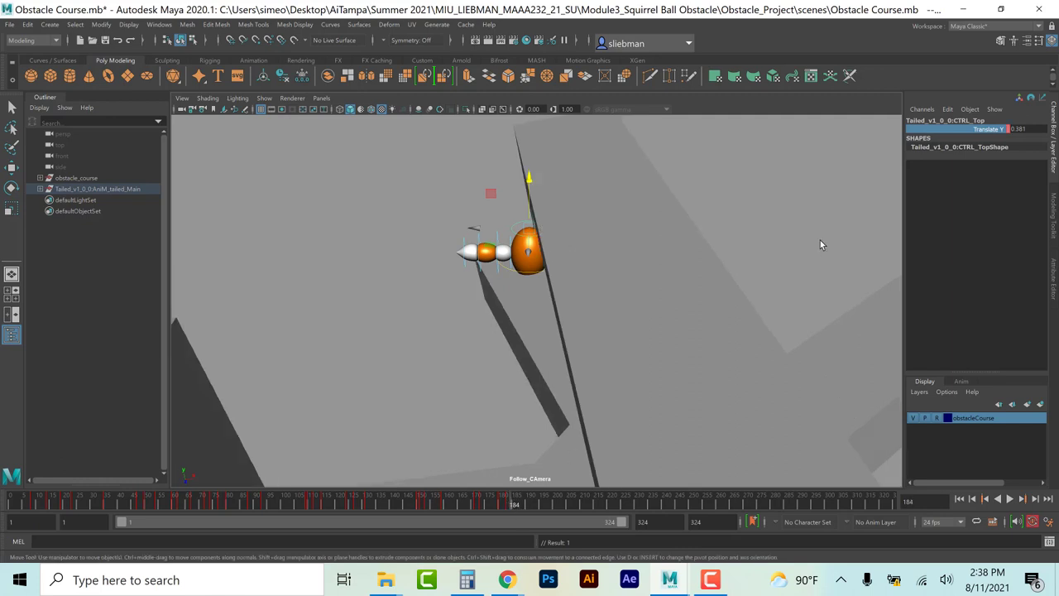
pyautogui.doubleClick(1024, 130)
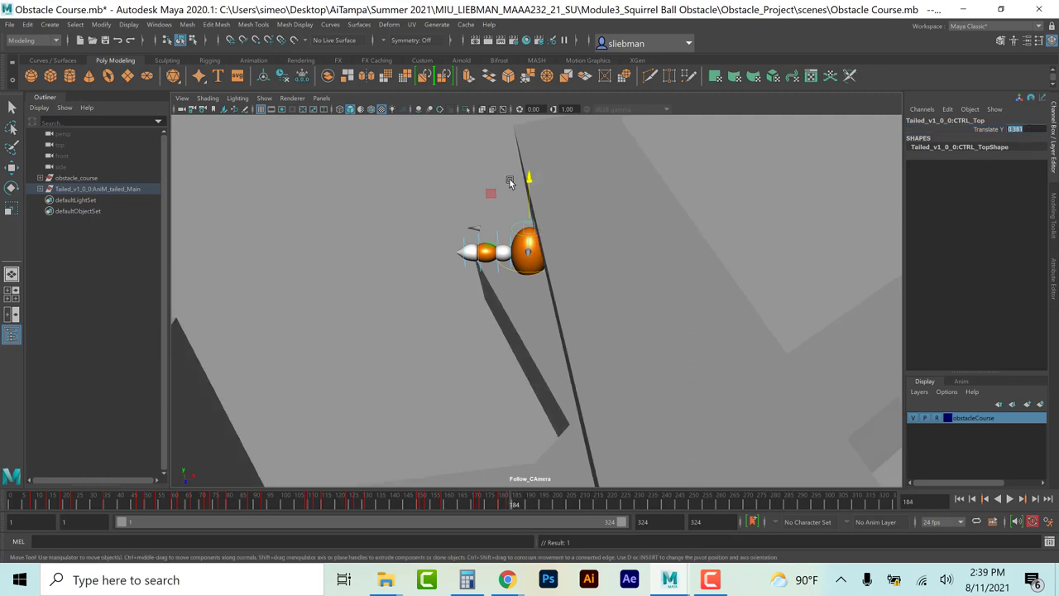
pyautogui.moveTo(527, 179); pyautogui.dragTo(533, 208)
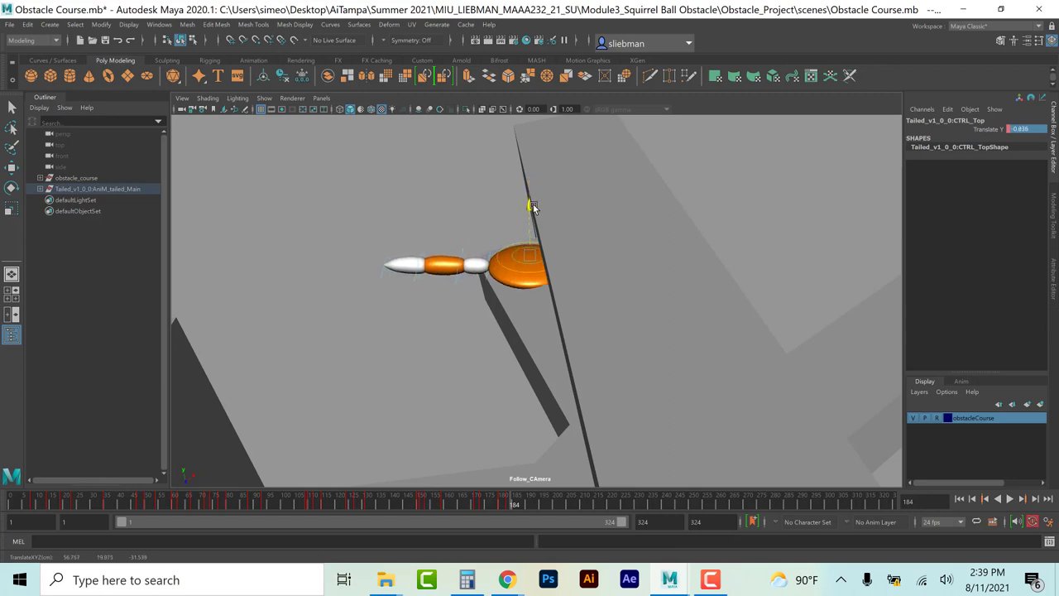
pyautogui.press('s')
pyautogui.moveTo(510, 510); pyautogui.dragTo(527, 510)
pyautogui.click(988, 129)
pyautogui.rightClick(988, 131)
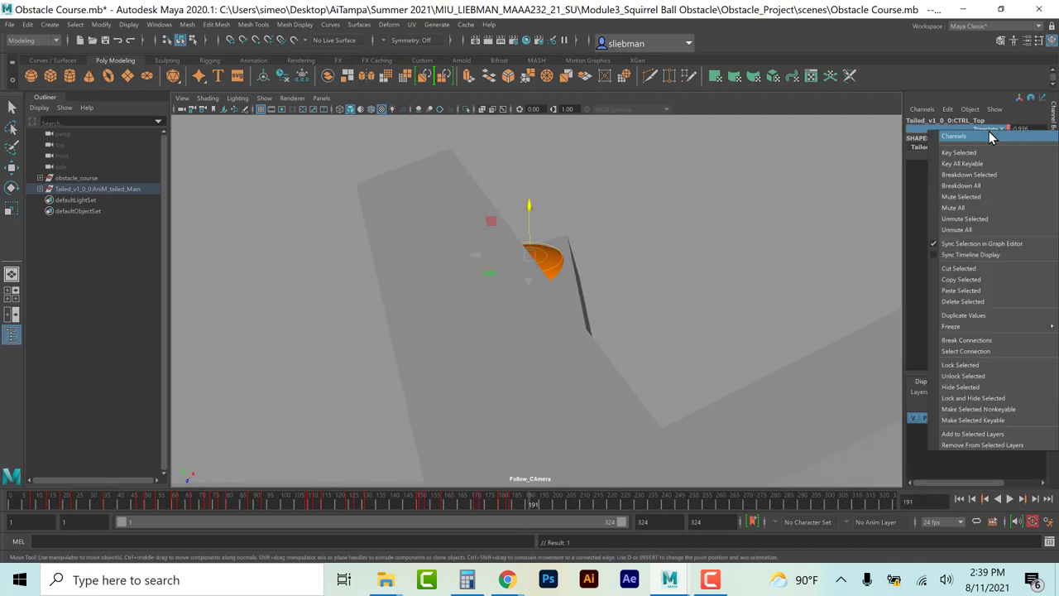
pyautogui.rightClick(989, 131)
pyautogui.click(980, 152)
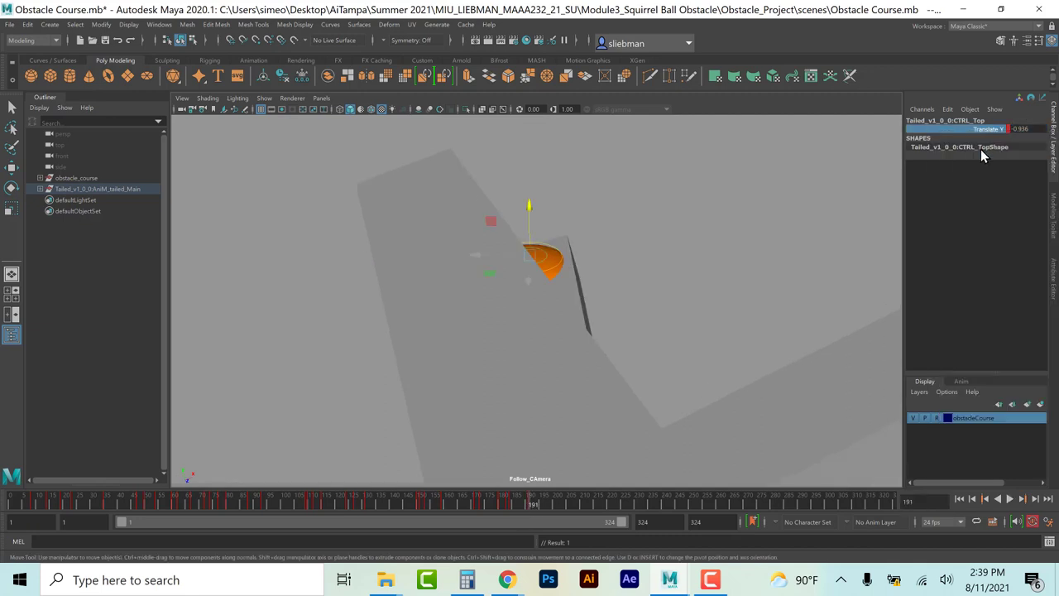
# Step: Stretch the ball up at frame 193, set Translate Y to 0 at 197, and review
pyautogui.hotkey('alt', 'v')
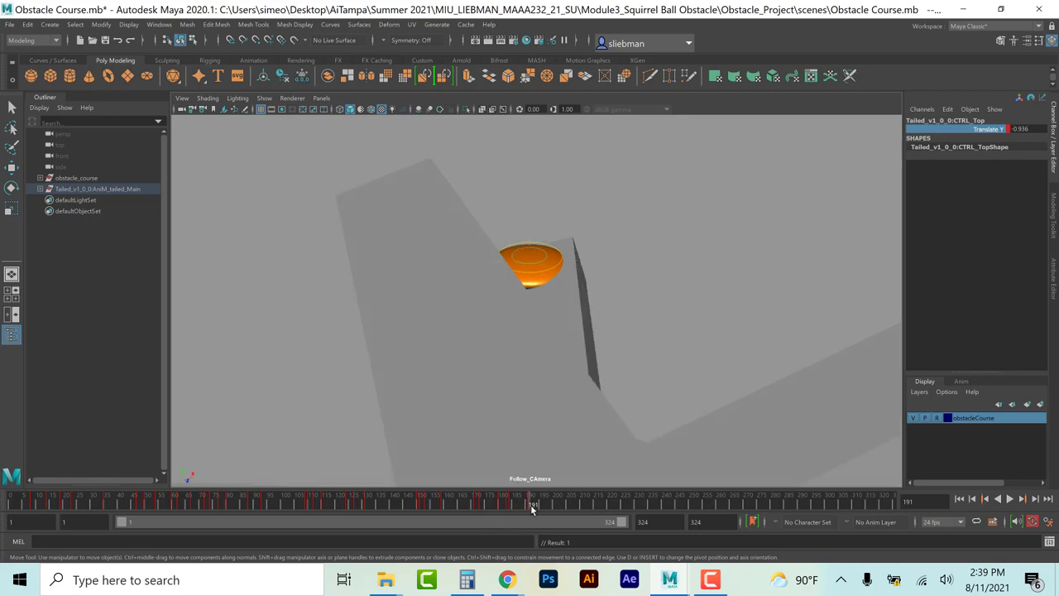
pyautogui.hotkey('alt', 'v')
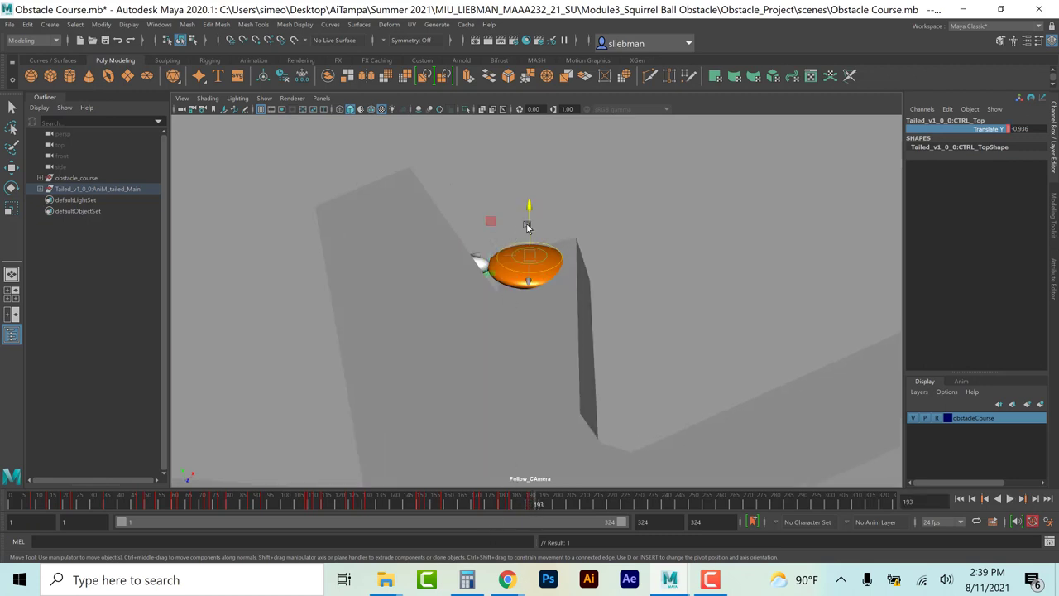
pyautogui.moveTo(527, 208); pyautogui.dragTo(529, 172)
pyautogui.press('.')
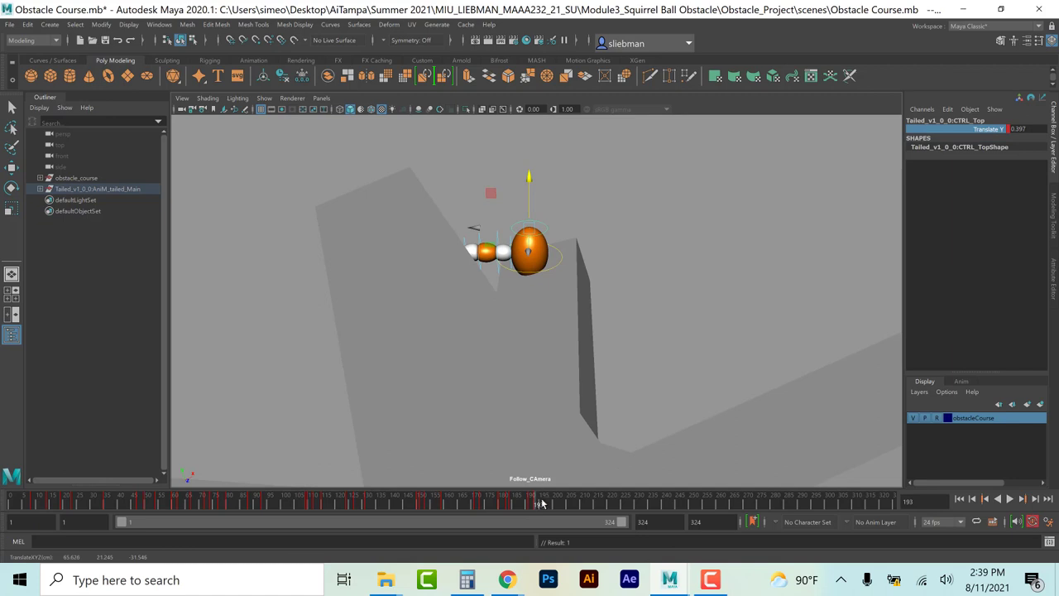
pyautogui.doubleClick(1027, 128)
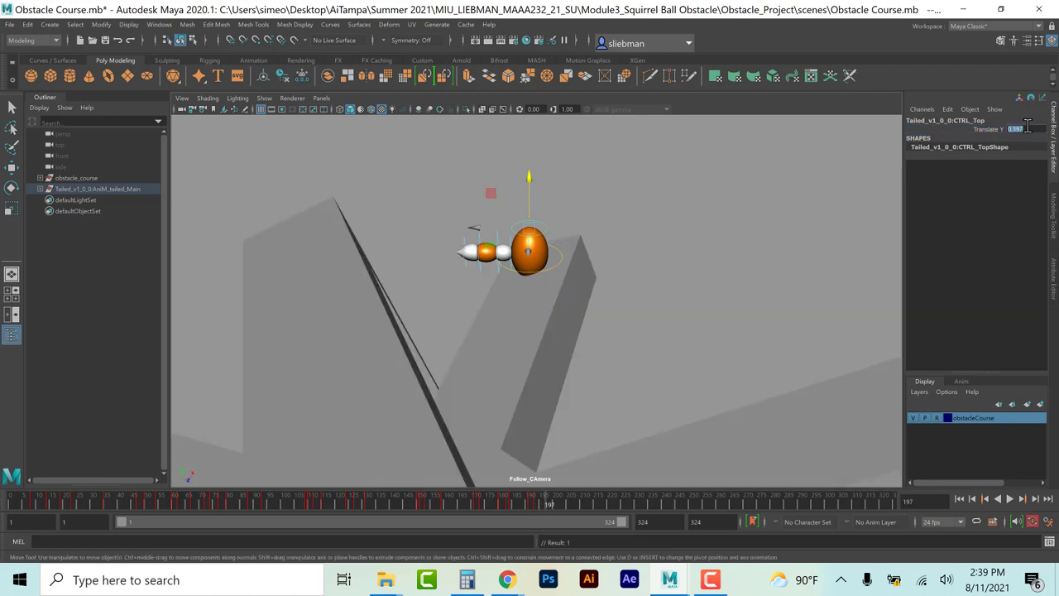
pyautogui.write('0')
pyautogui.press('Return')
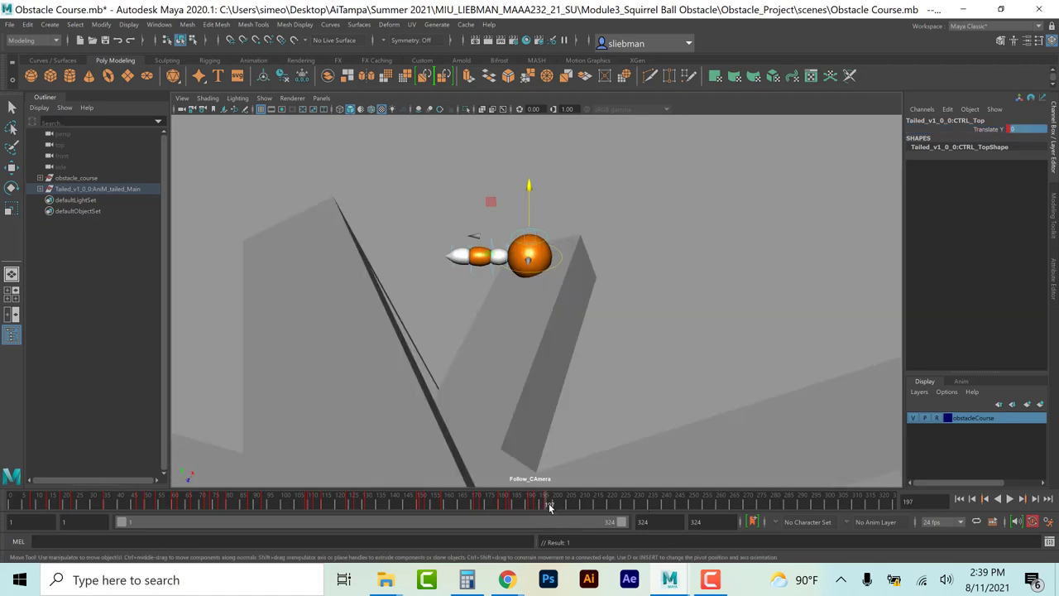
pyautogui.hotkey('alt', 'v')
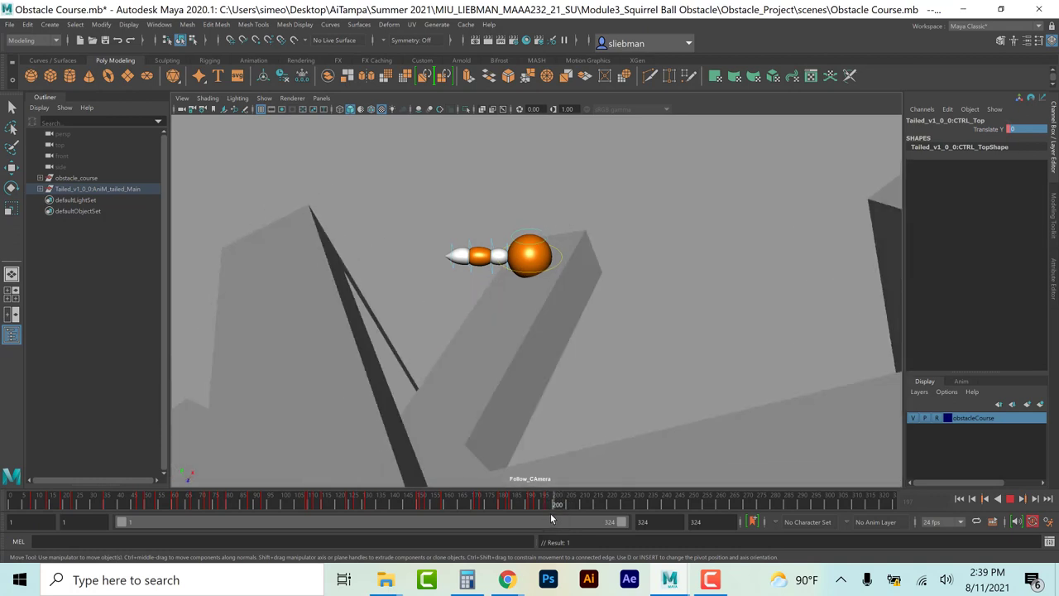
pyautogui.click(550, 513)
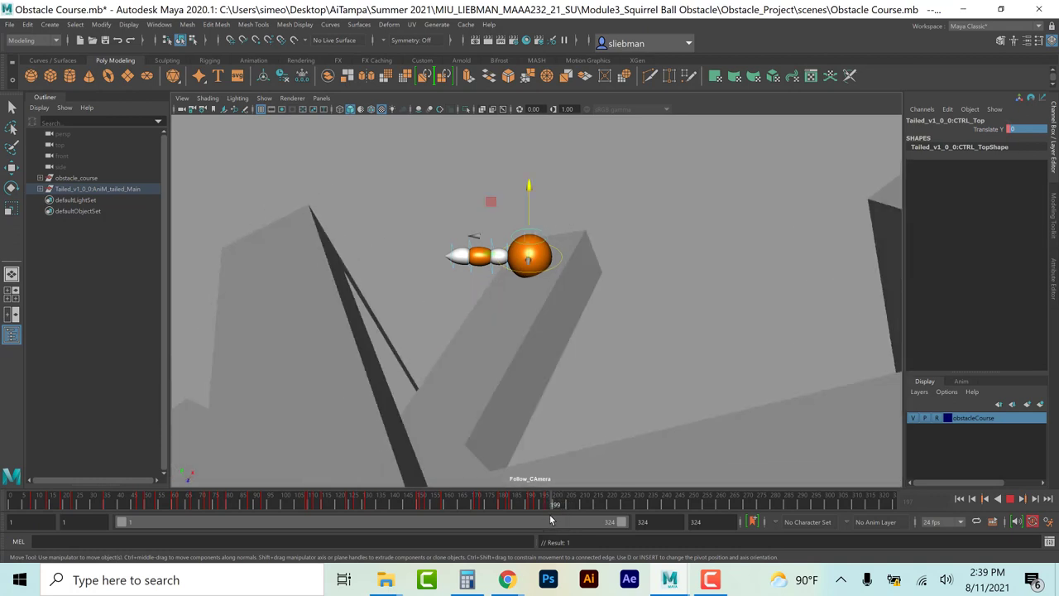
pyautogui.click(547, 269)
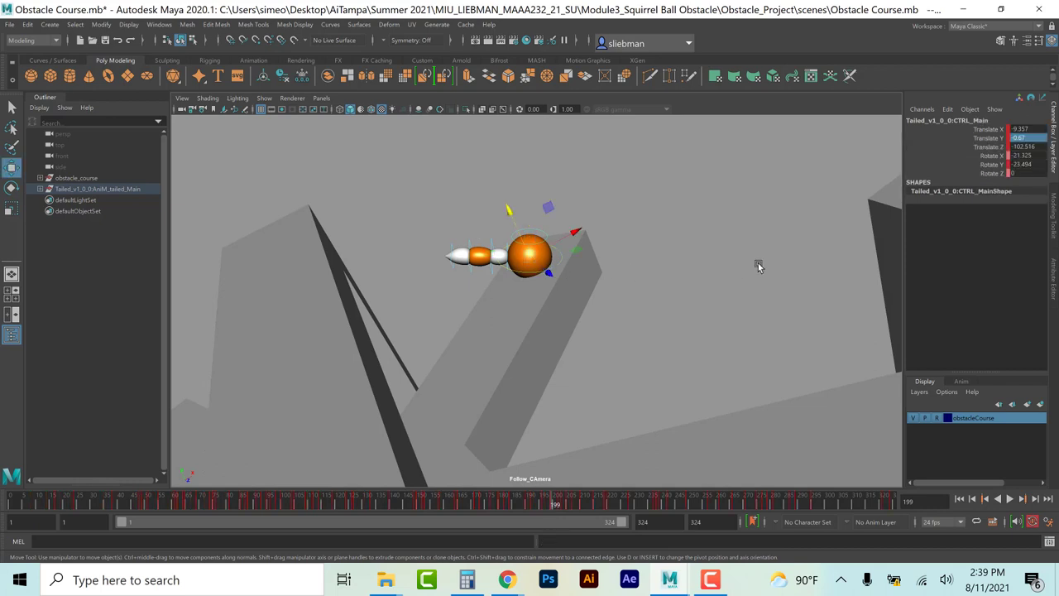
# Step: At frame 196, set CTRL_Main Translate Y to -0.4 and play back to check
pyautogui.click(986, 500)
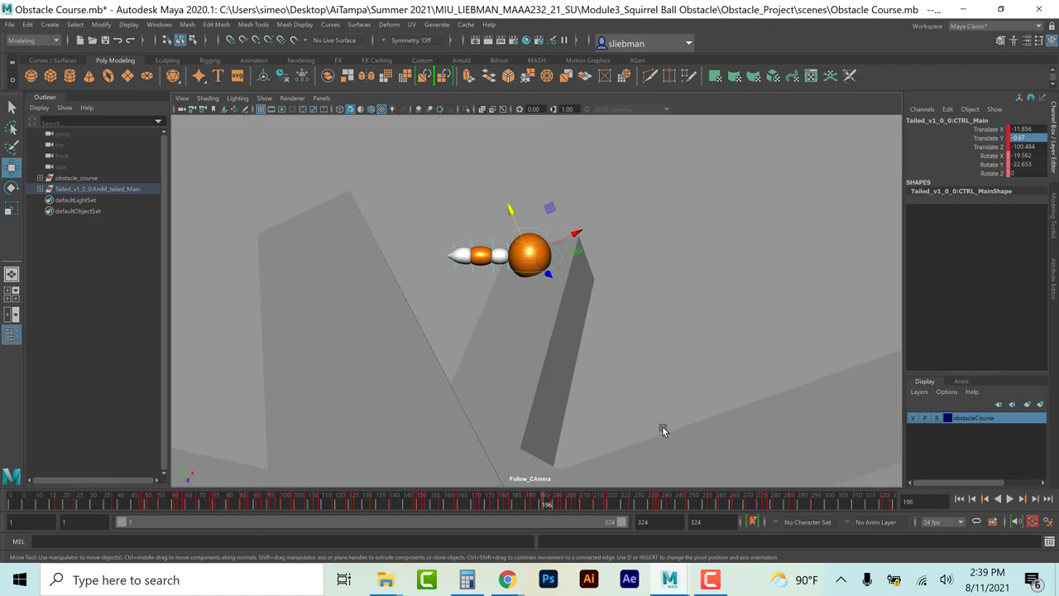
pyautogui.moveTo(509, 209); pyautogui.dragTo(518, 212)
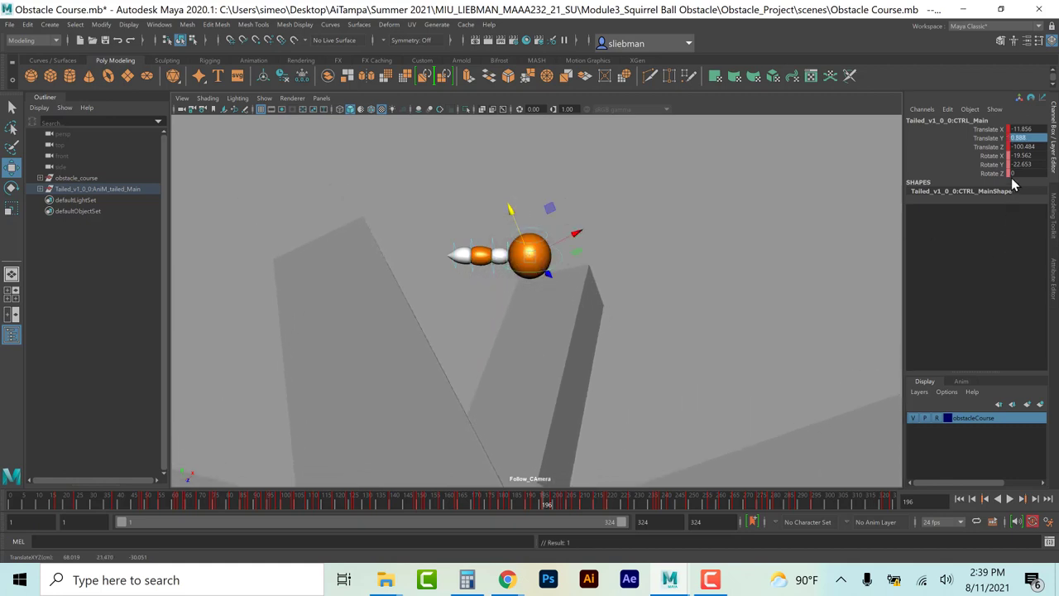
pyautogui.click(985, 138)
pyautogui.moveTo(817, 180); pyautogui.dragTo(748, 213, button='middle')
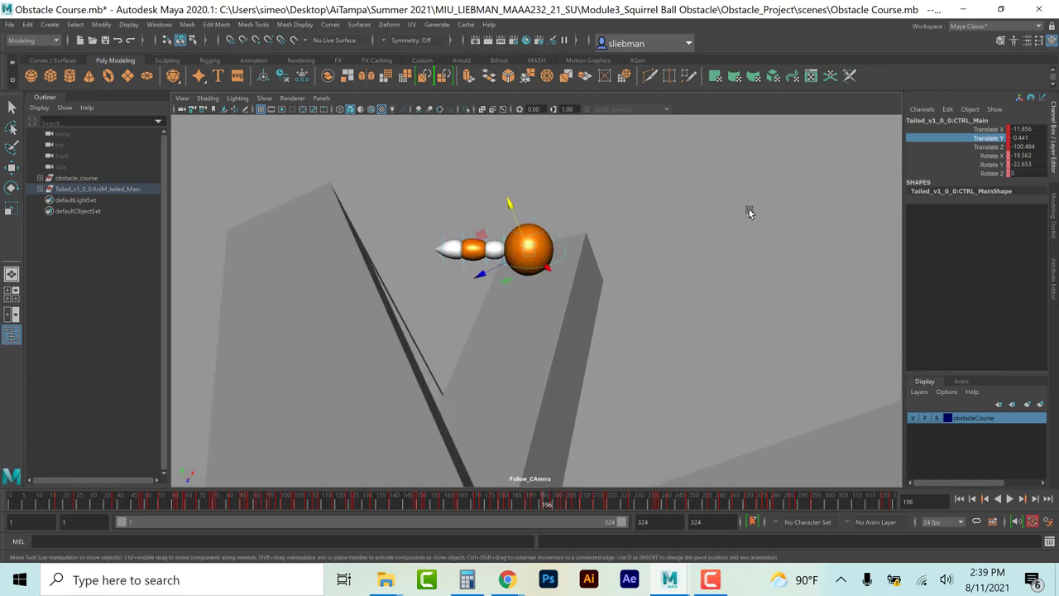
pyautogui.doubleClick(1034, 138)
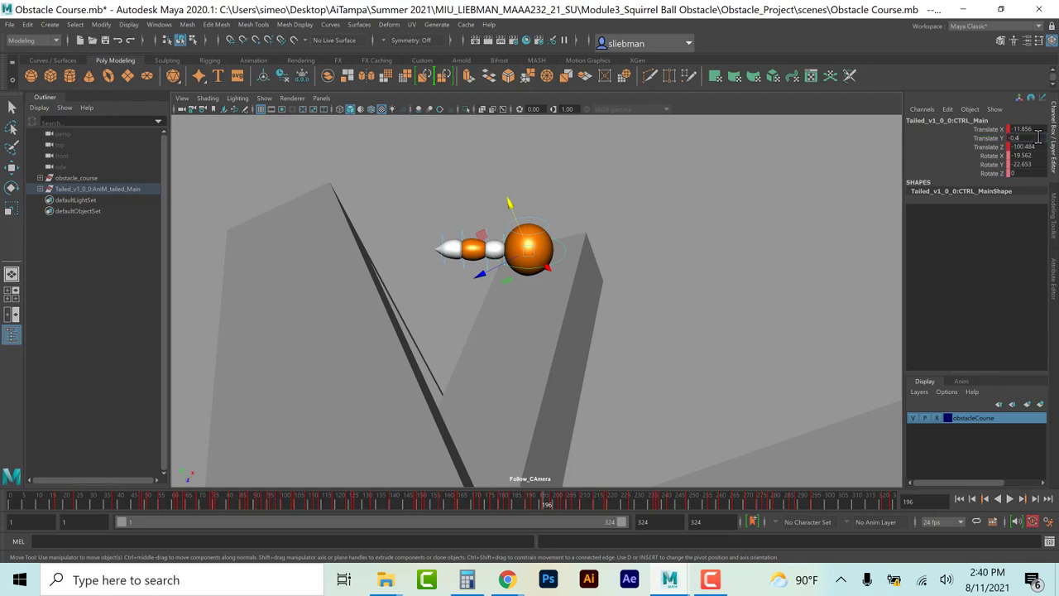
pyautogui.press('Return')
pyautogui.doubleClick(1036, 136)
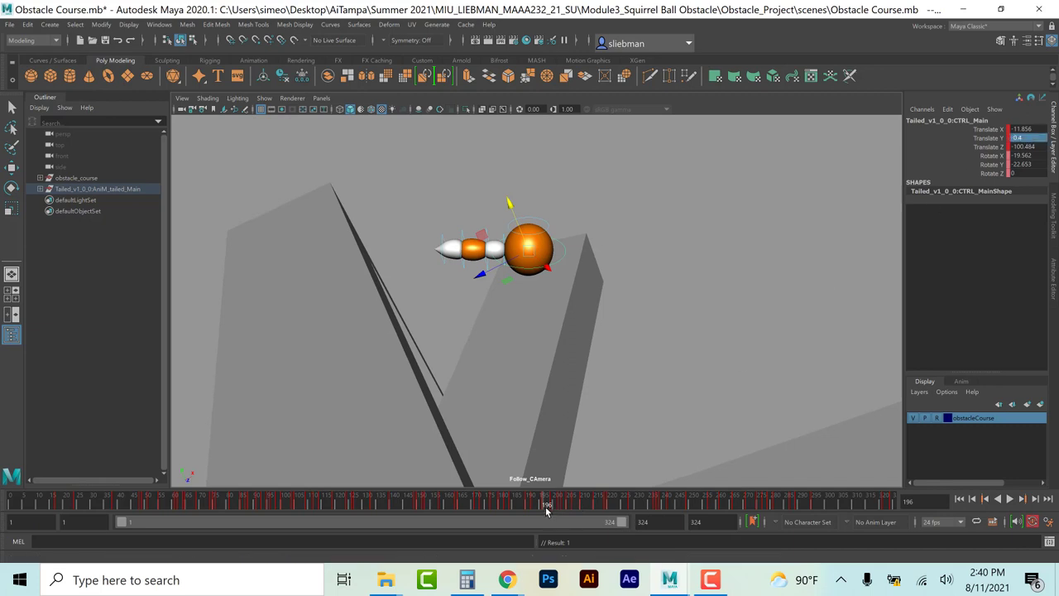
pyautogui.hotkey('alt', 'v')
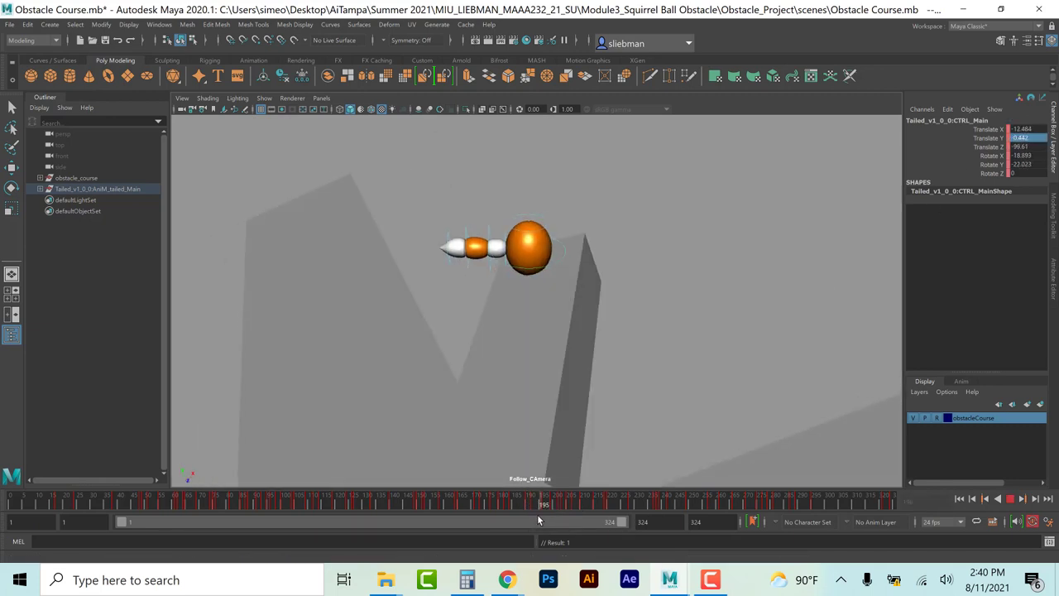
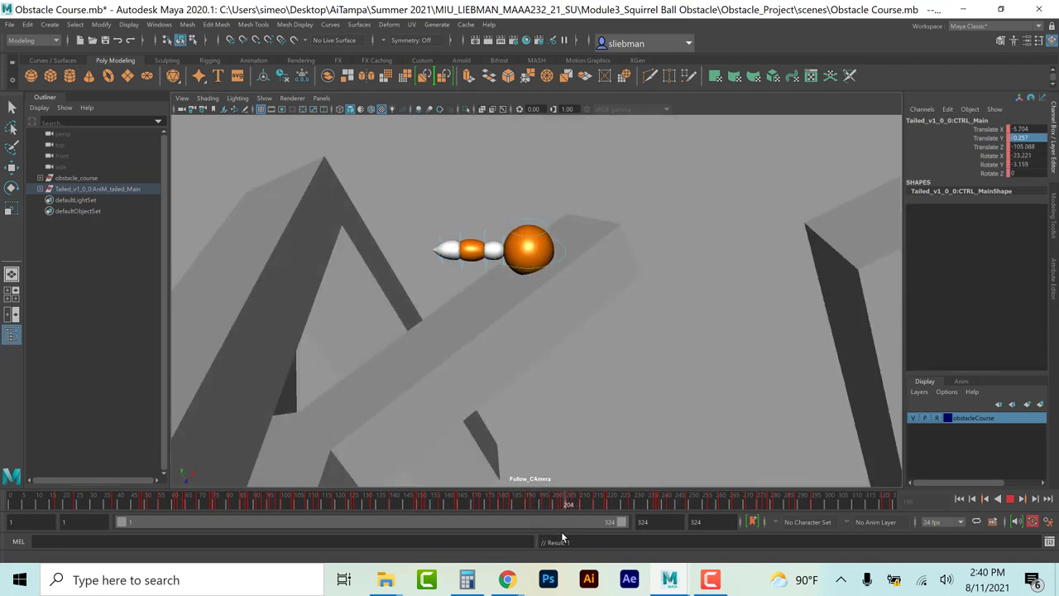
# Step: Stop at frame 203, select CTRL_Top and key its Translate Y
pyautogui.press('Escape')
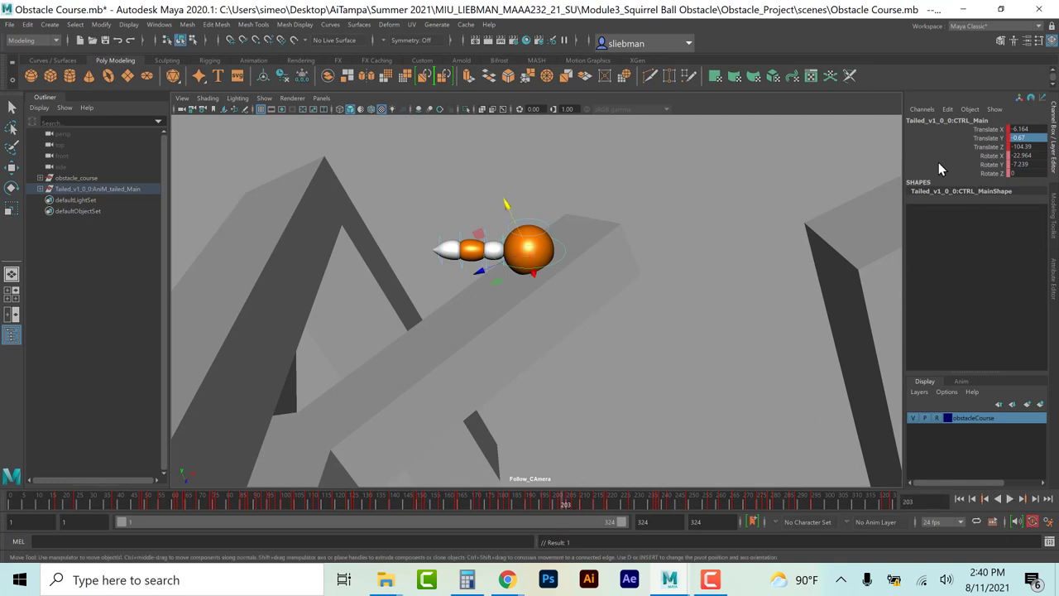
pyautogui.click(546, 230)
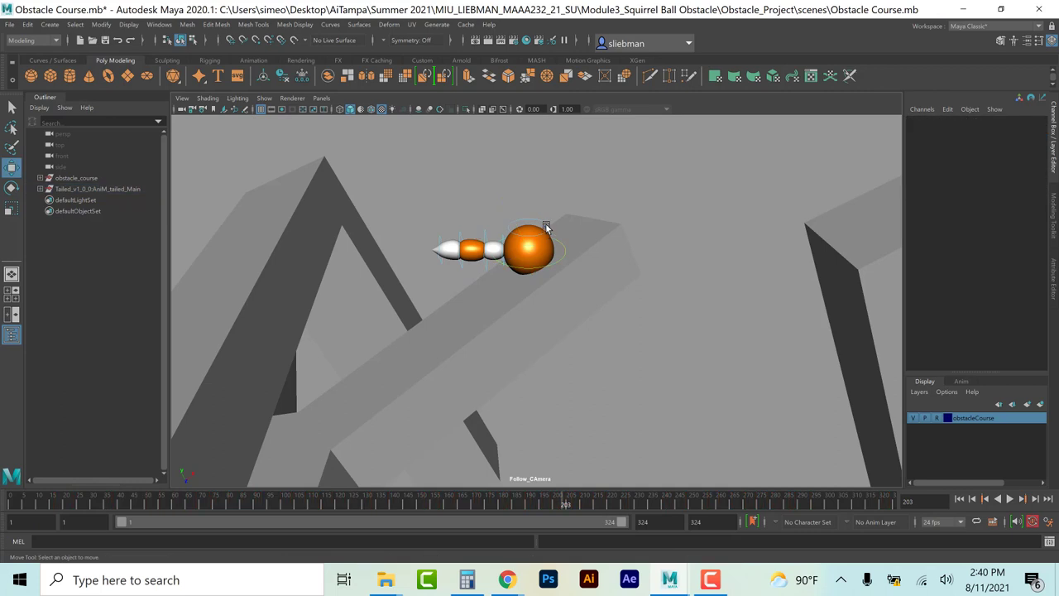
pyautogui.click(546, 222)
pyautogui.click(992, 130)
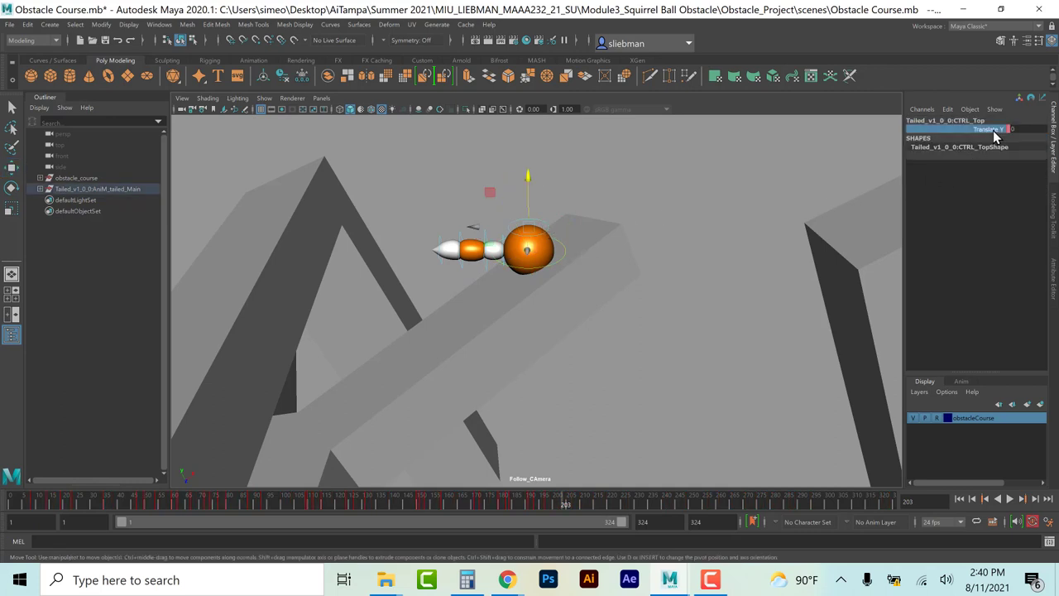
pyautogui.rightClick(993, 130)
pyautogui.click(984, 151)
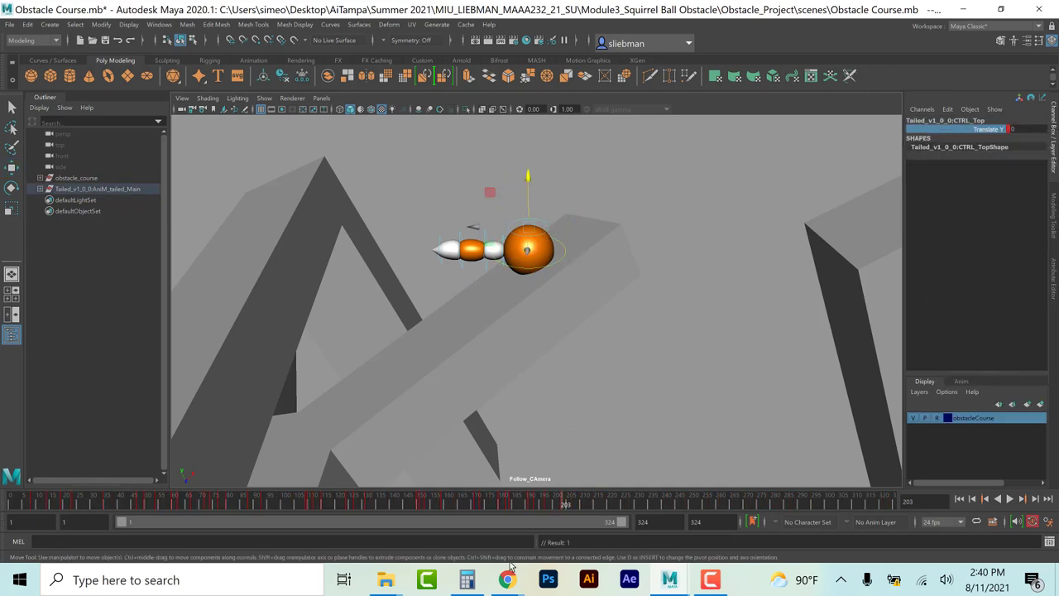
# Step: Squash the ball at 203, lift it to 0.073 at 201, and stretch it to 0.524 at 209
pyautogui.click(565, 507)
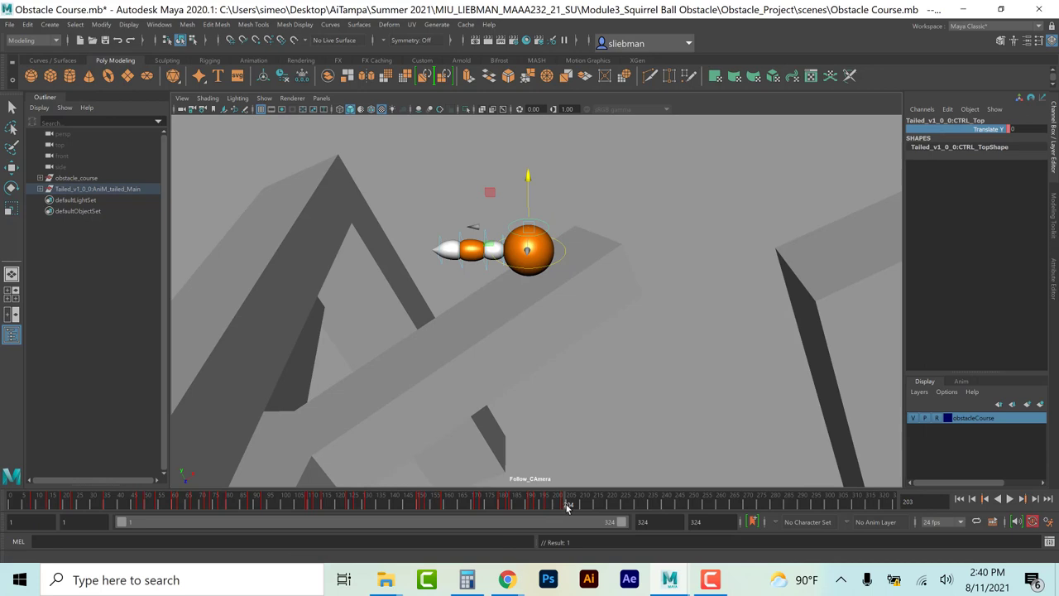
pyautogui.hotkey('alt', 'v')
pyautogui.click(565, 506)
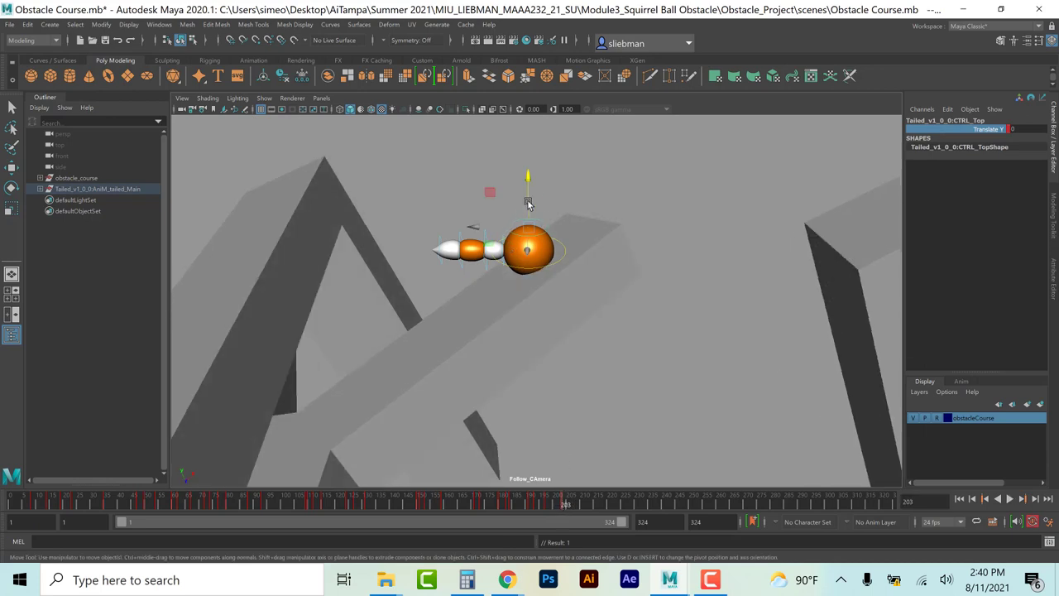
pyautogui.moveTo(532, 179); pyautogui.dragTo(532, 181)
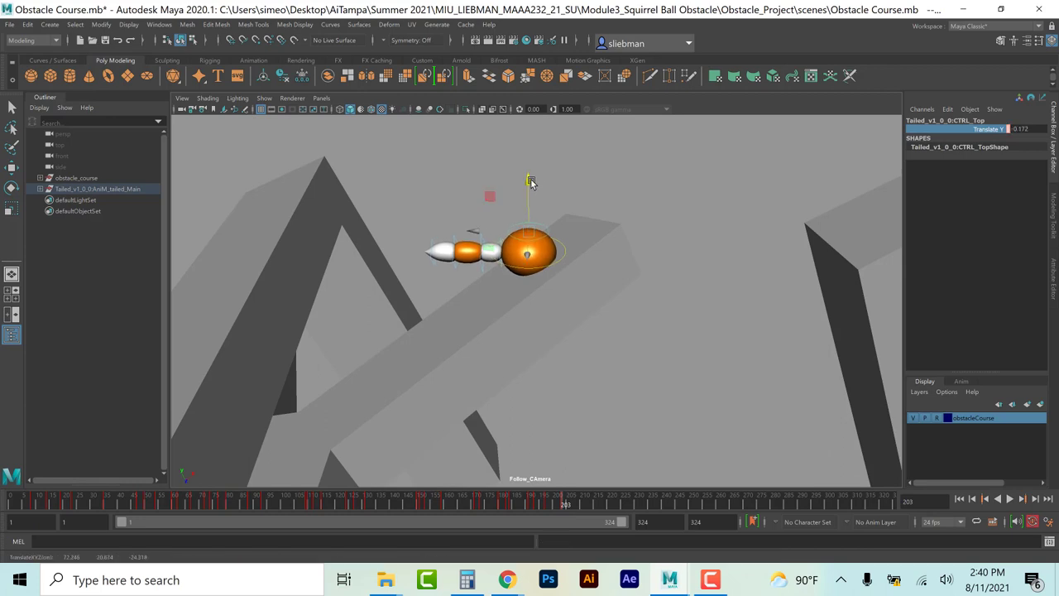
pyautogui.click(559, 505)
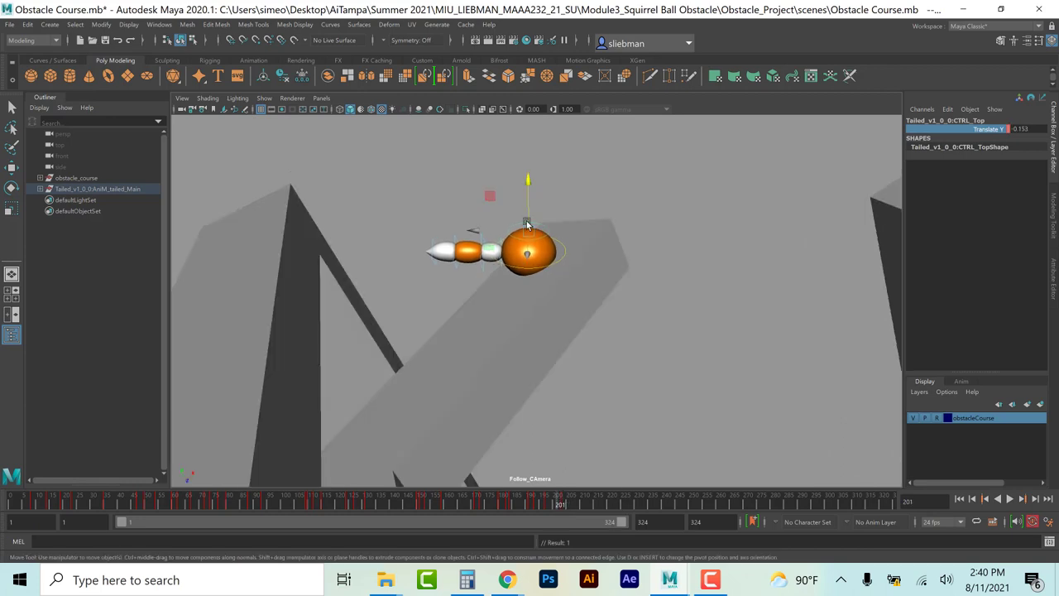
pyautogui.moveTo(530, 180); pyautogui.dragTo(529, 176)
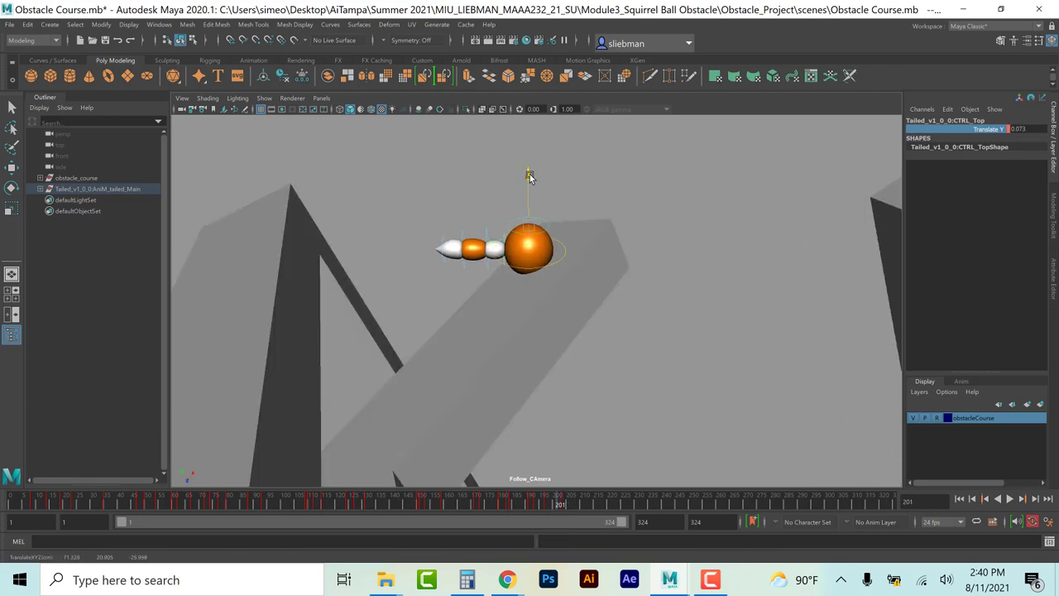
pyautogui.click(582, 505)
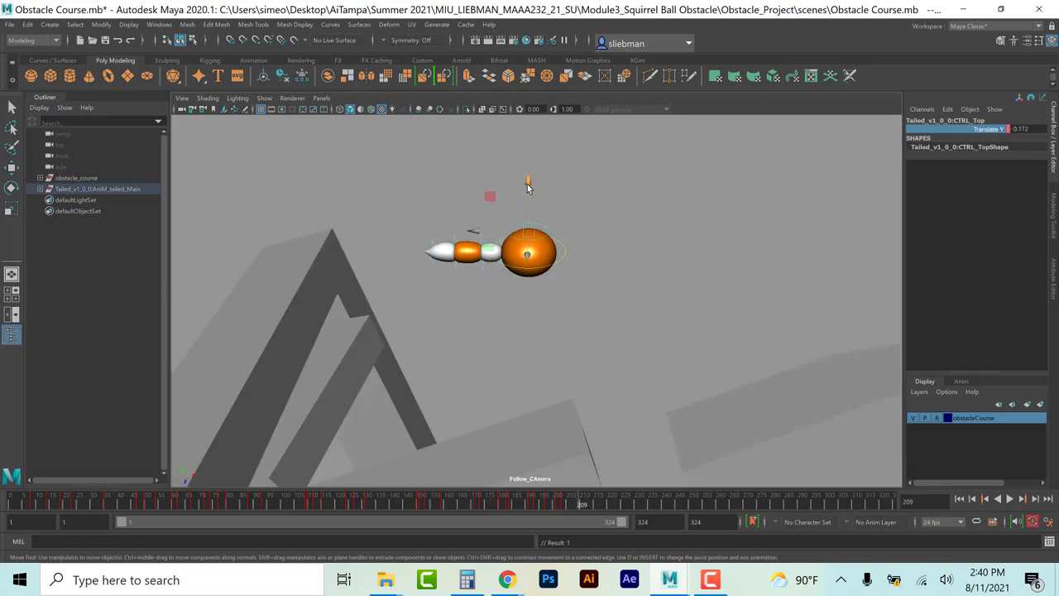
pyautogui.moveTo(528, 182); pyautogui.dragTo(532, 168)
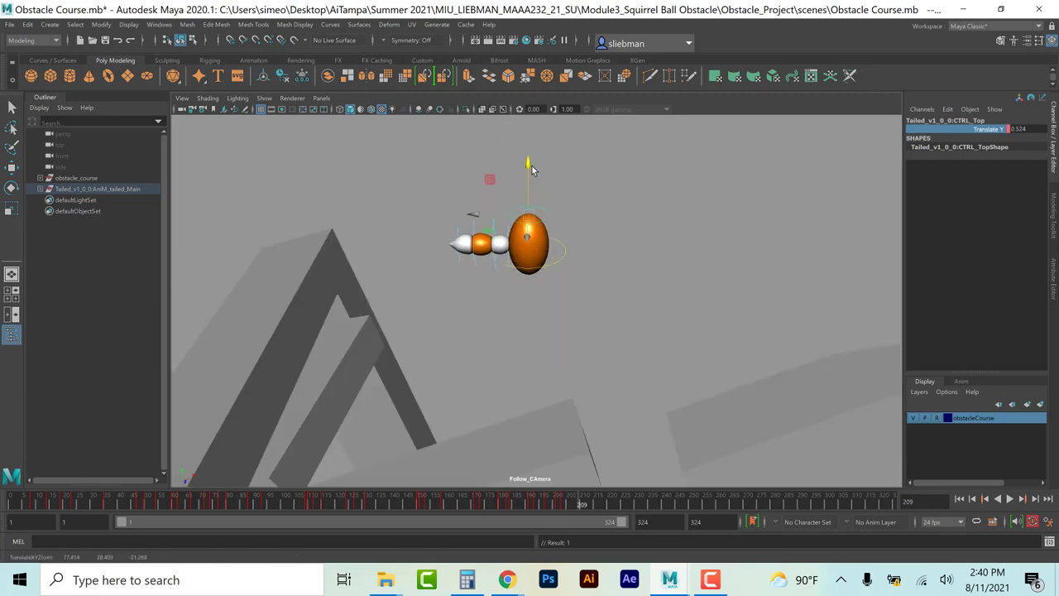
# Step: Set Translate Y to 0 at frame 222, key it near frame 219, and play back
pyautogui.click(615, 504)
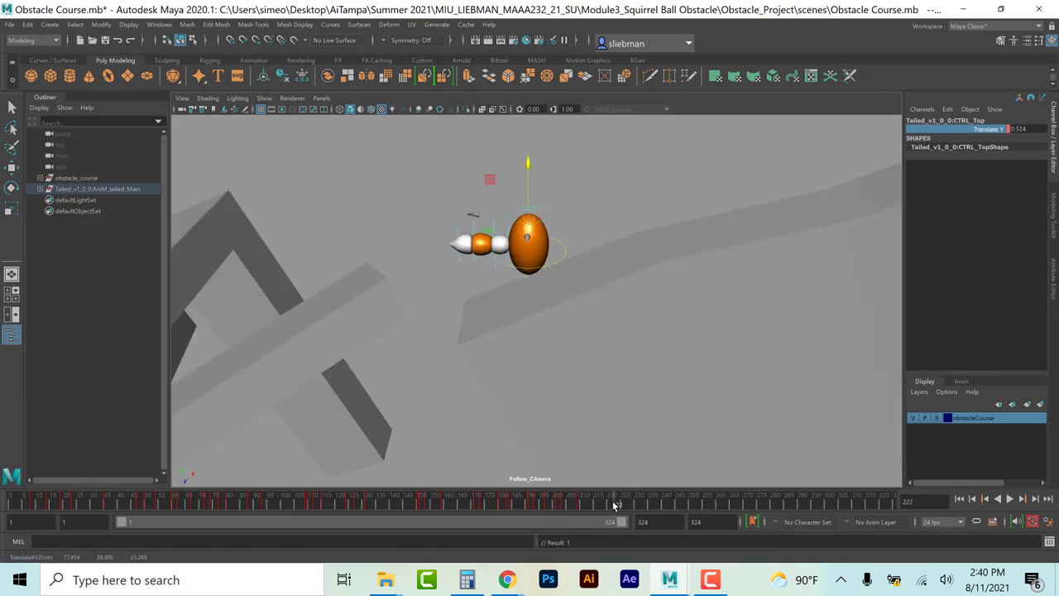
pyautogui.click(1036, 129)
pyautogui.write('0')
pyautogui.press('Return')
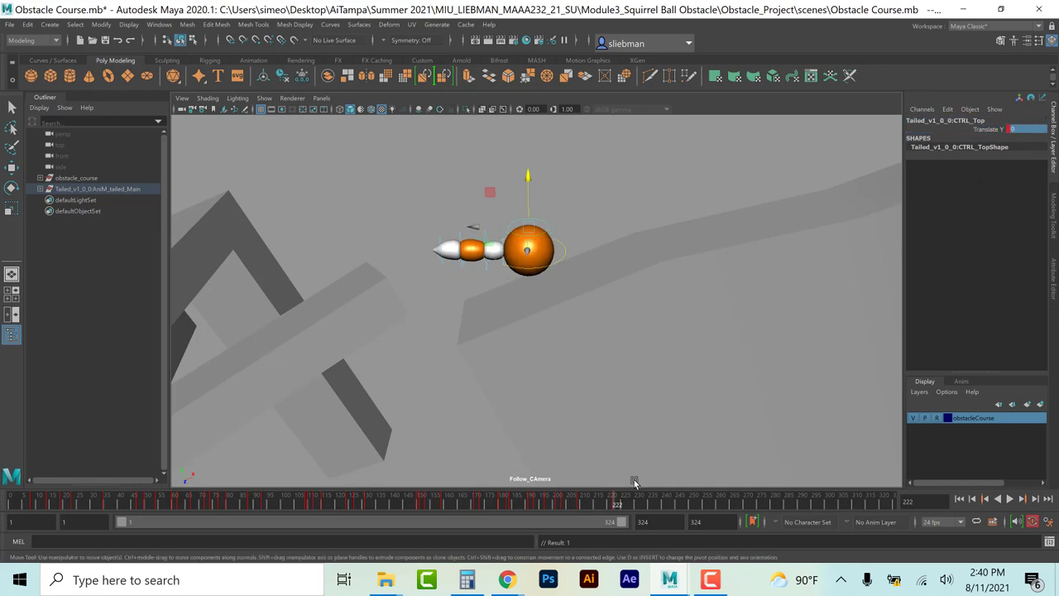
pyautogui.click(624, 505)
pyautogui.moveTo(619, 511); pyautogui.dragTo(606, 521)
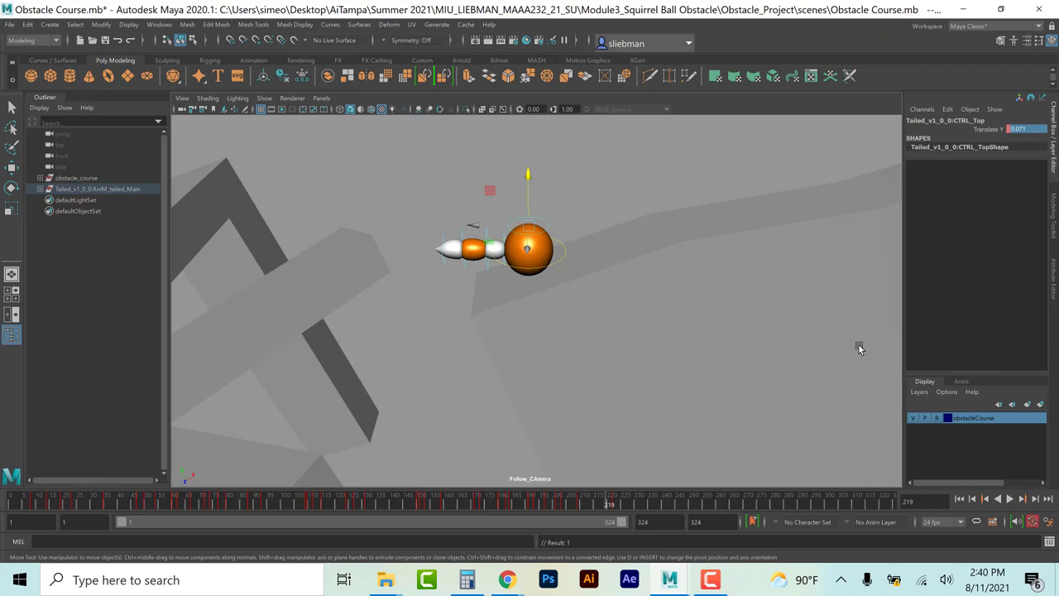
pyautogui.click(990, 129)
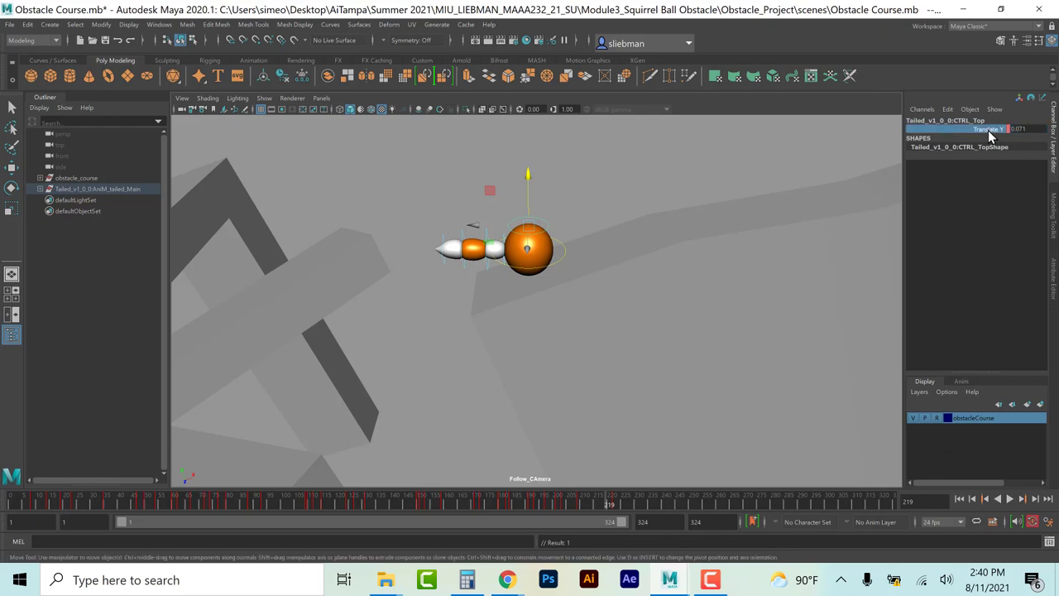
pyautogui.rightClick(988, 130)
pyautogui.click(963, 182)
pyautogui.hotkey('alt', 'v')
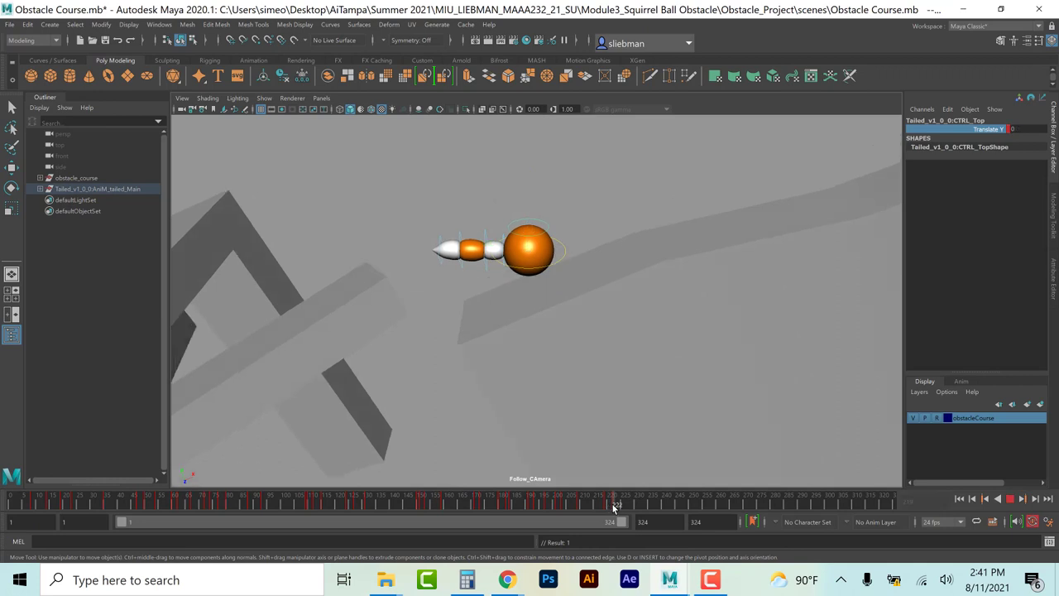
# Step: Squash CTRL_Top to -0.408 at frame 220, stretch to 0.373 near 225, and reset to 0 at 236
pyautogui.click(612, 505)
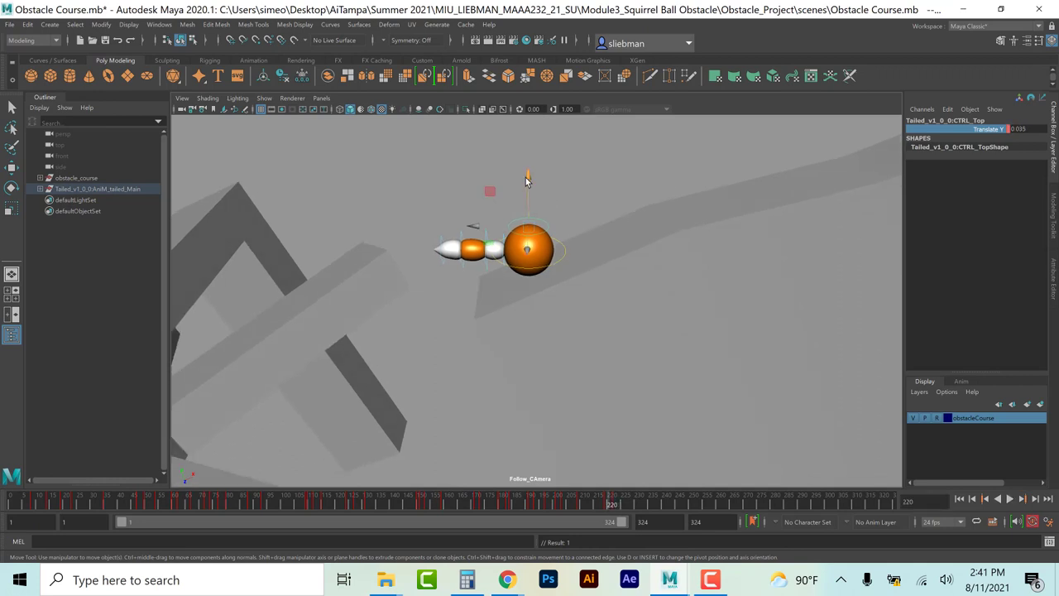
pyautogui.moveTo(530, 181); pyautogui.dragTo(527, 187)
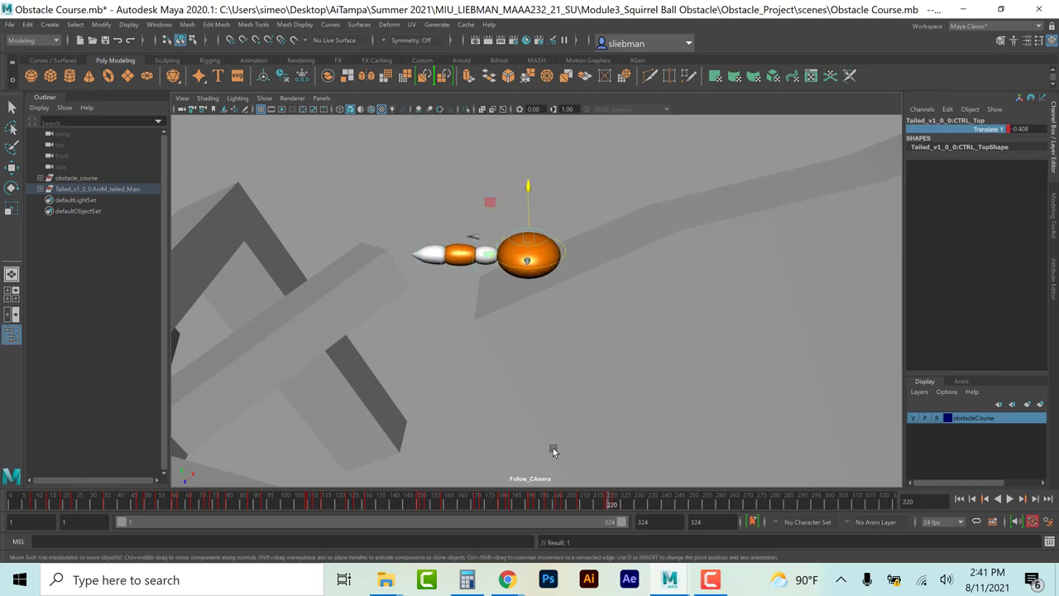
pyautogui.hotkey('alt', 'v')
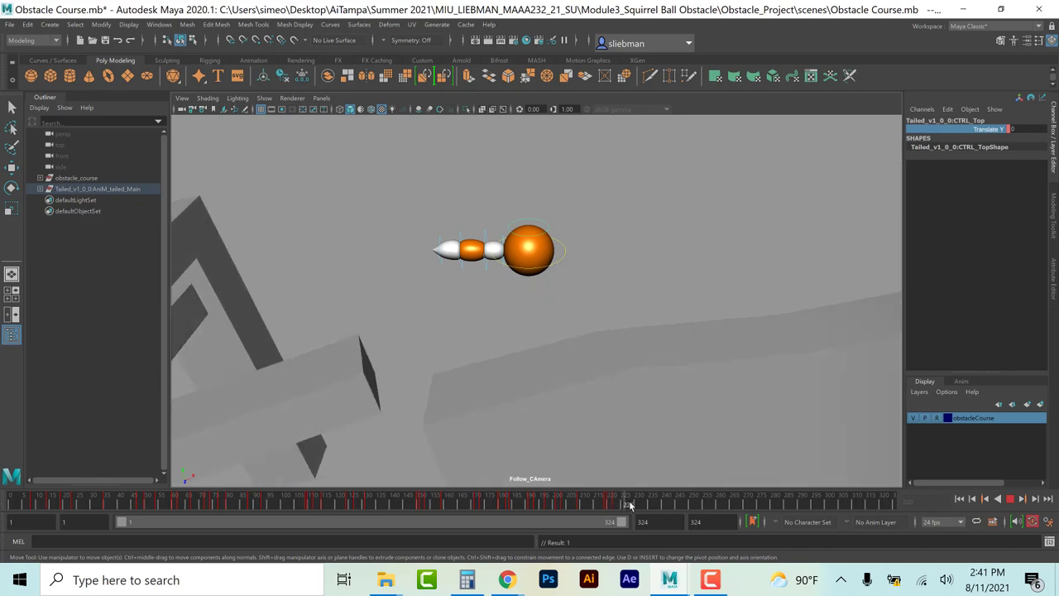
pyautogui.moveTo(619, 509); pyautogui.dragTo(613, 513)
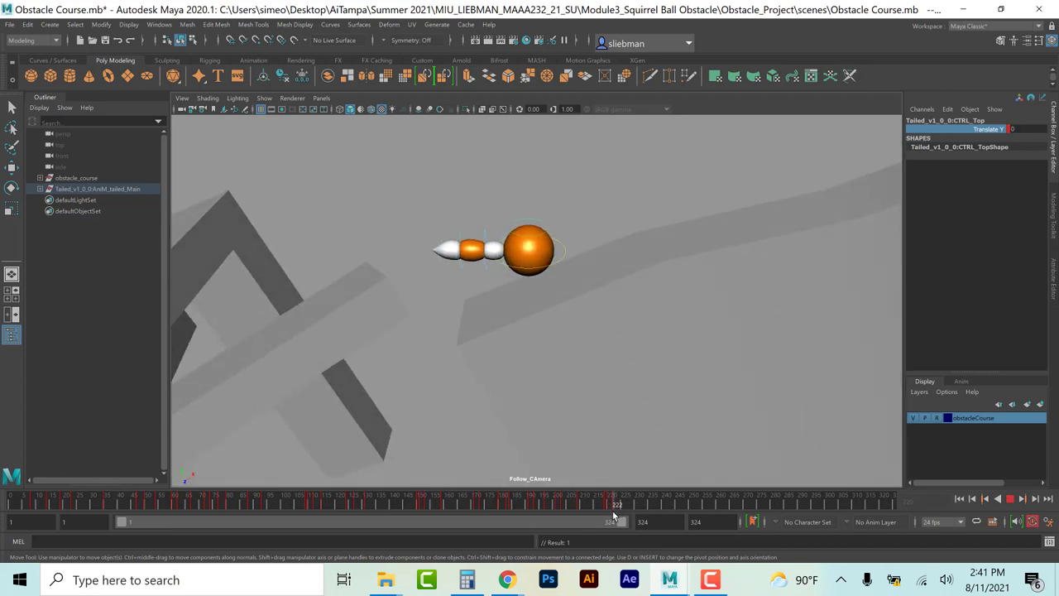
pyautogui.moveTo(529, 176); pyautogui.dragTo(529, 169)
pyautogui.click(655, 503)
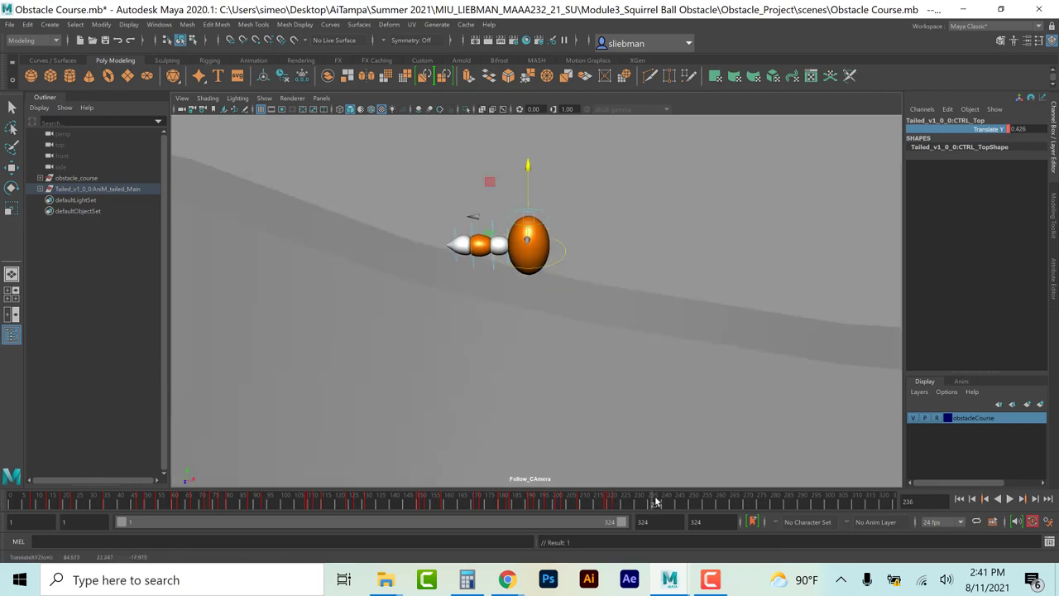
pyautogui.click(1022, 130)
pyautogui.write('0')
pyautogui.press('Return')
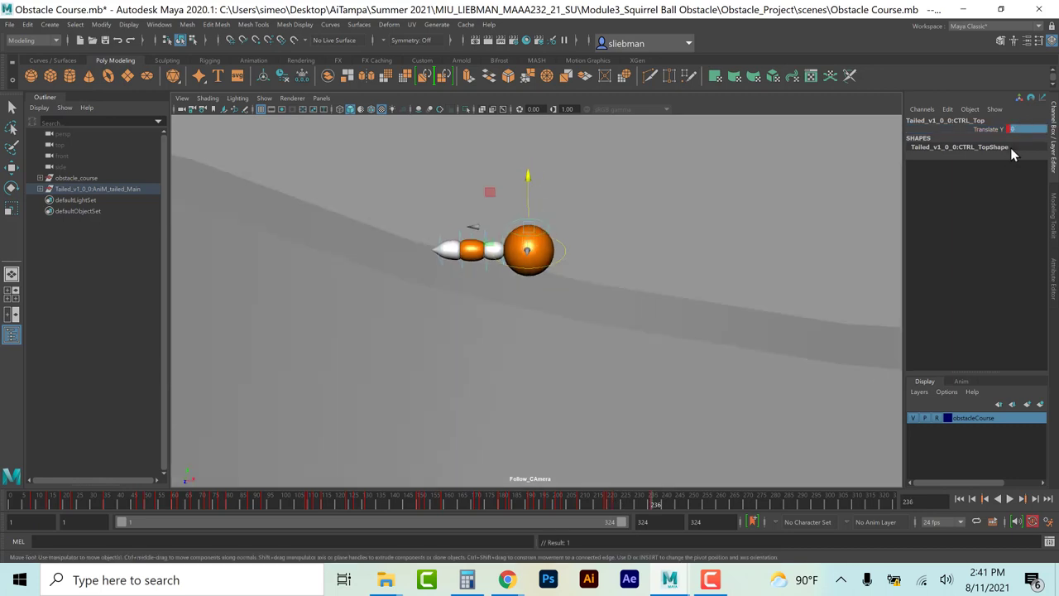
# Step: Squash slightly at frame 238, stretch to 0.502 at 244, and reset Translate Y to 0 at 254
pyautogui.moveTo(651, 508); pyautogui.dragTo(659, 512)
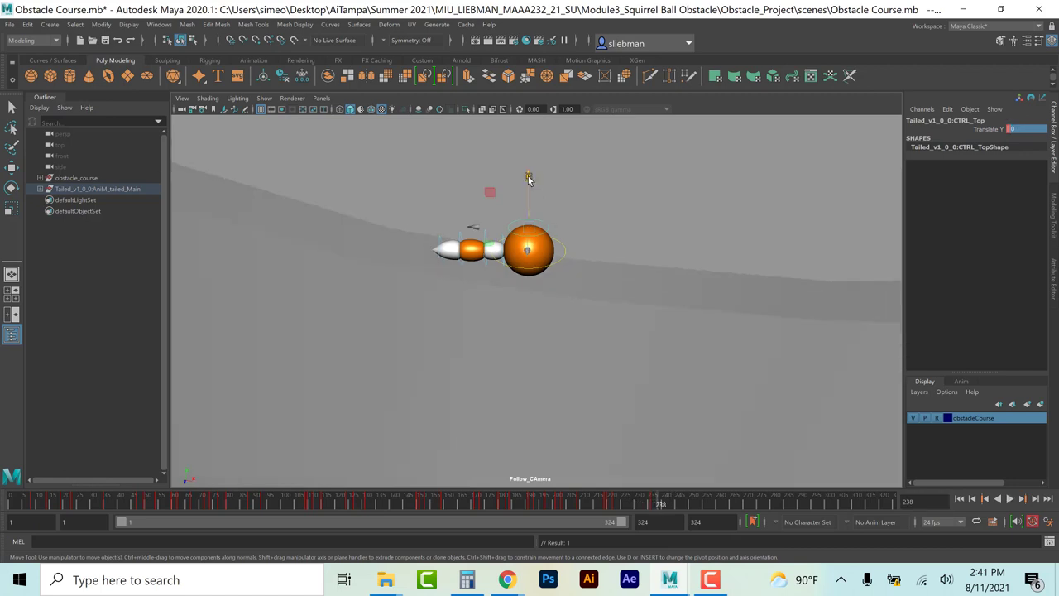
pyautogui.moveTo(527, 176); pyautogui.dragTo(530, 194)
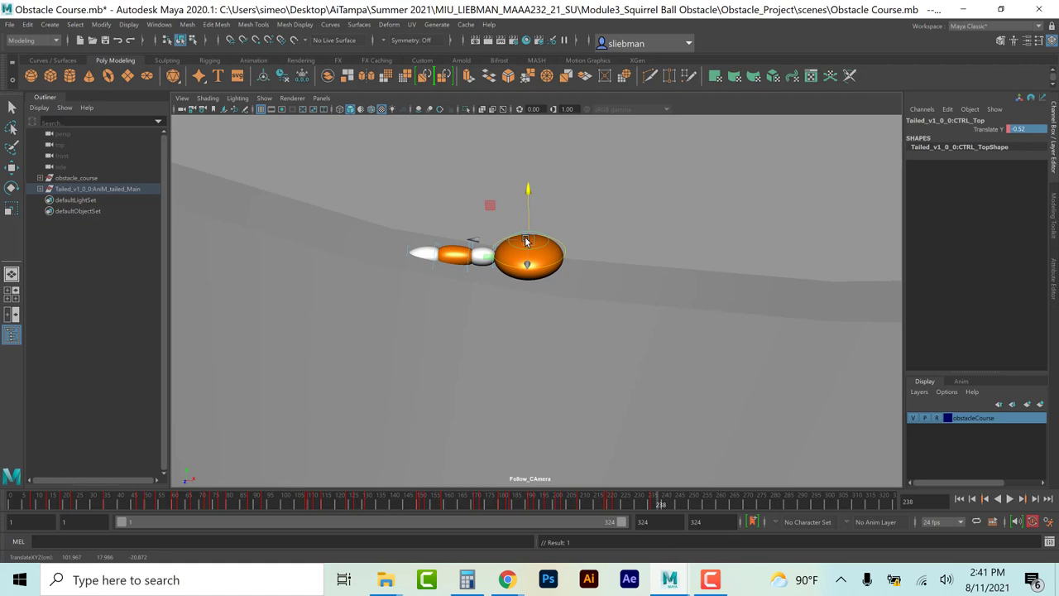
pyautogui.click(676, 504)
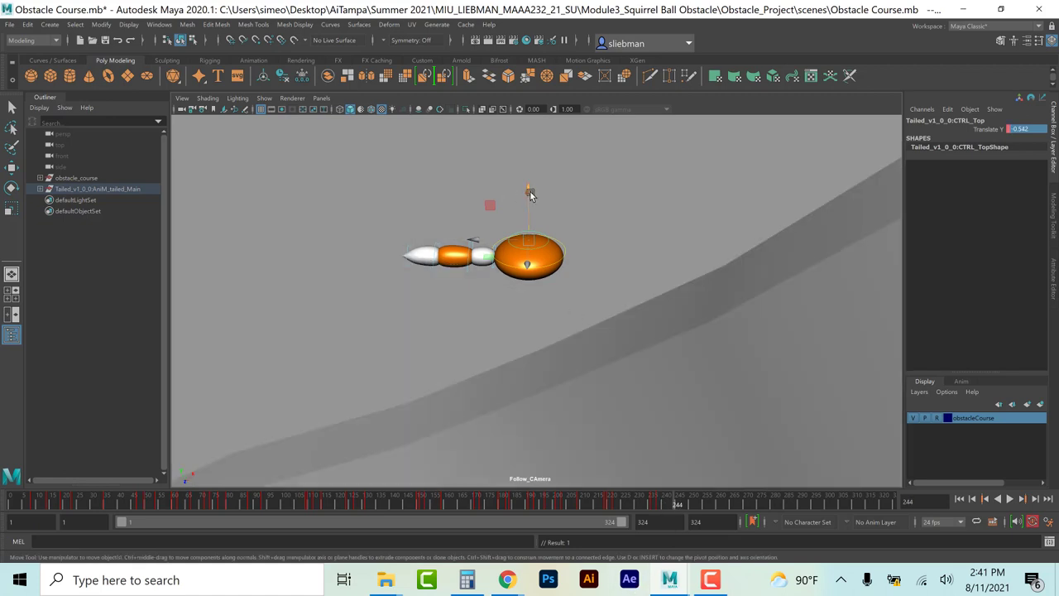
pyautogui.moveTo(529, 194); pyautogui.dragTo(532, 163)
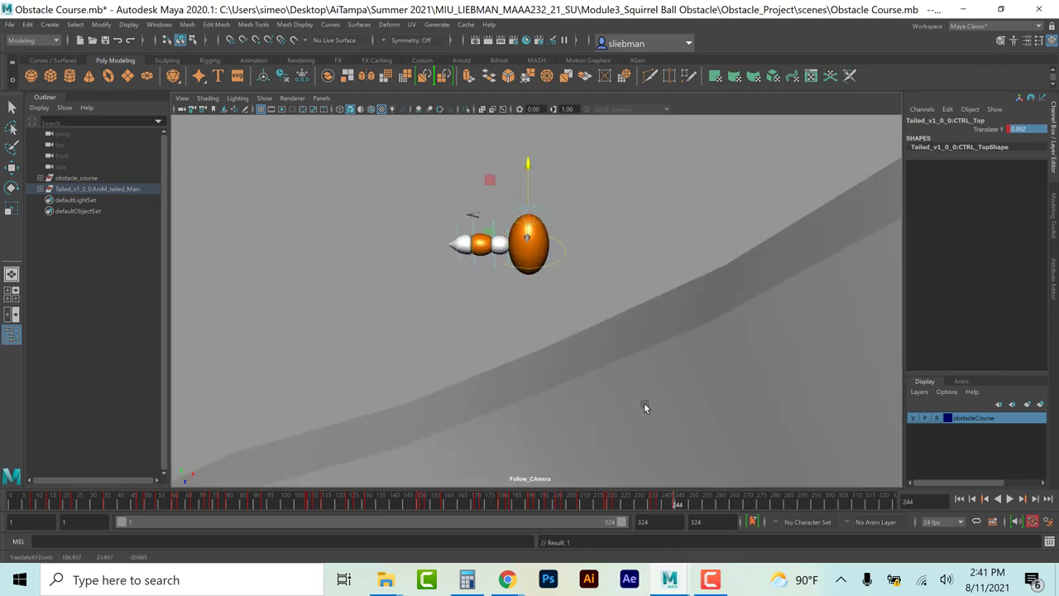
pyautogui.click(703, 503)
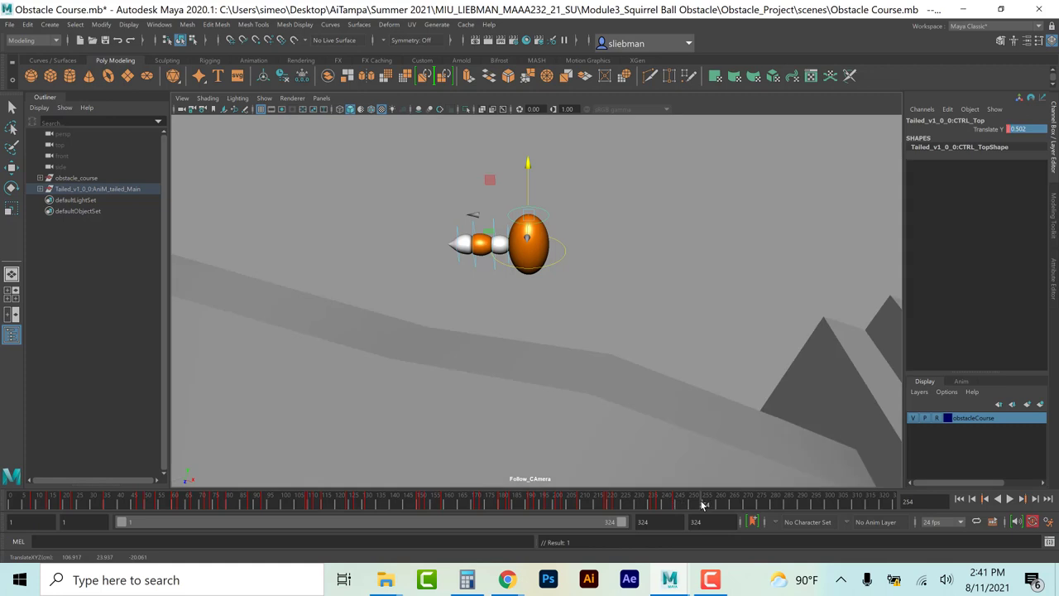
pyautogui.doubleClick(1031, 128)
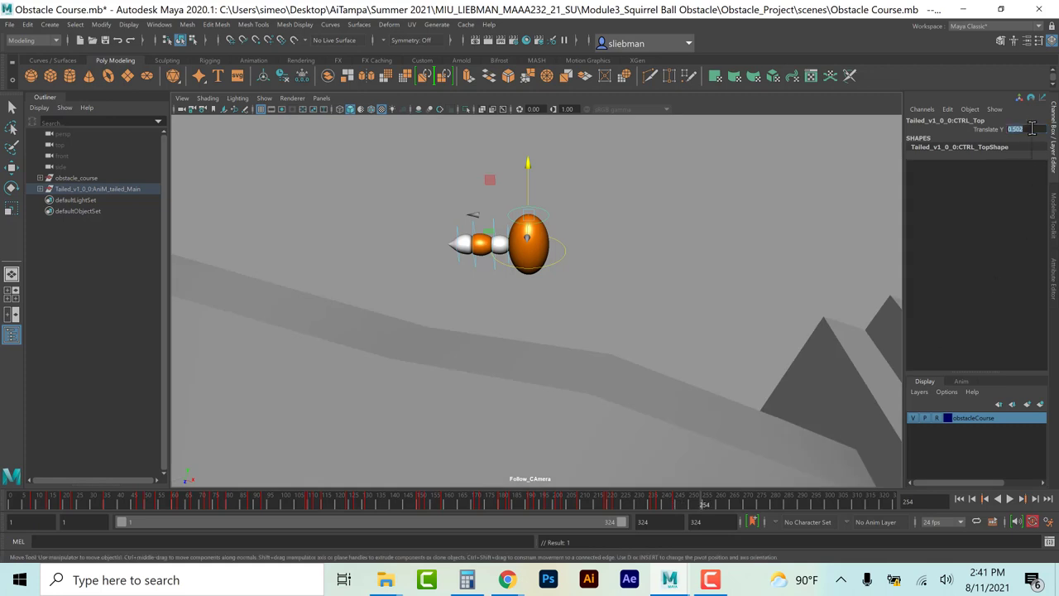
pyautogui.write('0')
pyautogui.press('Return')
pyautogui.moveTo(704, 505); pyautogui.dragTo(717, 511)
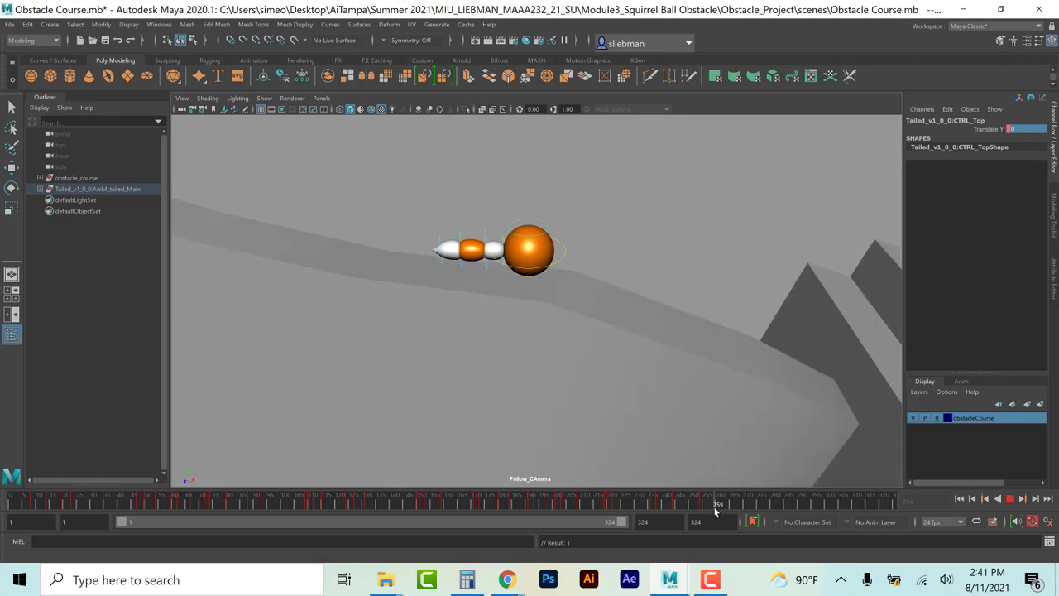
# Step: Key CTRL_Top's Translate Y at frame 259 and squash it to -0.731 at frame 261
pyautogui.press('w')
pyautogui.click(989, 129)
pyautogui.rightClick(990, 134)
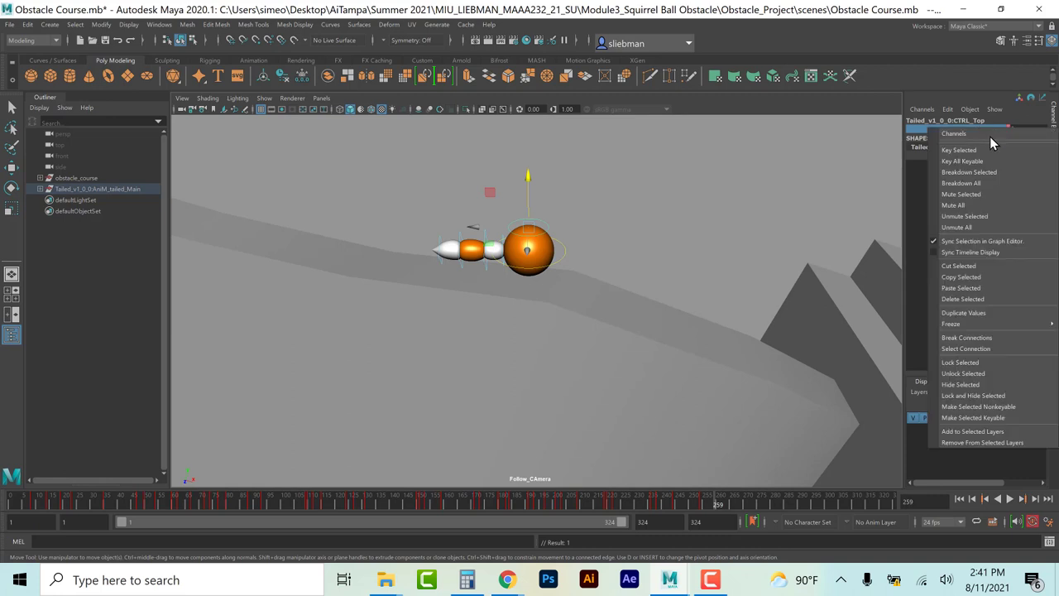
pyautogui.click(985, 151)
pyautogui.moveTo(718, 502); pyautogui.dragTo(723, 502)
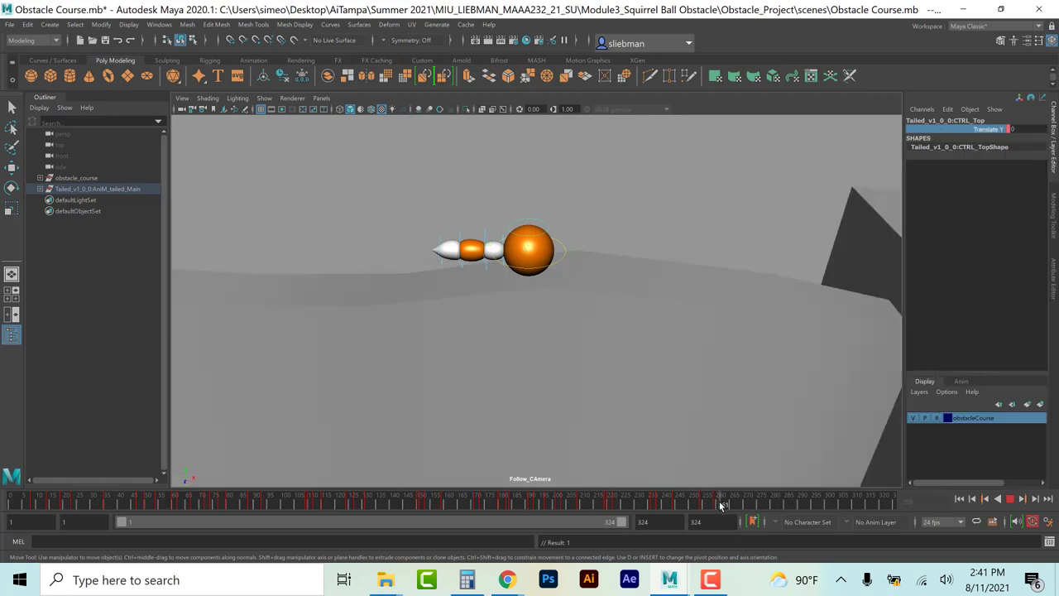
pyautogui.moveTo(529, 179); pyautogui.dragTo(532, 199)
# Step: Stretch the ball upward at frame 266 and reset Translate Y to 0 at frame 273
pyautogui.moveTo(722, 506); pyautogui.dragTo(735, 505)
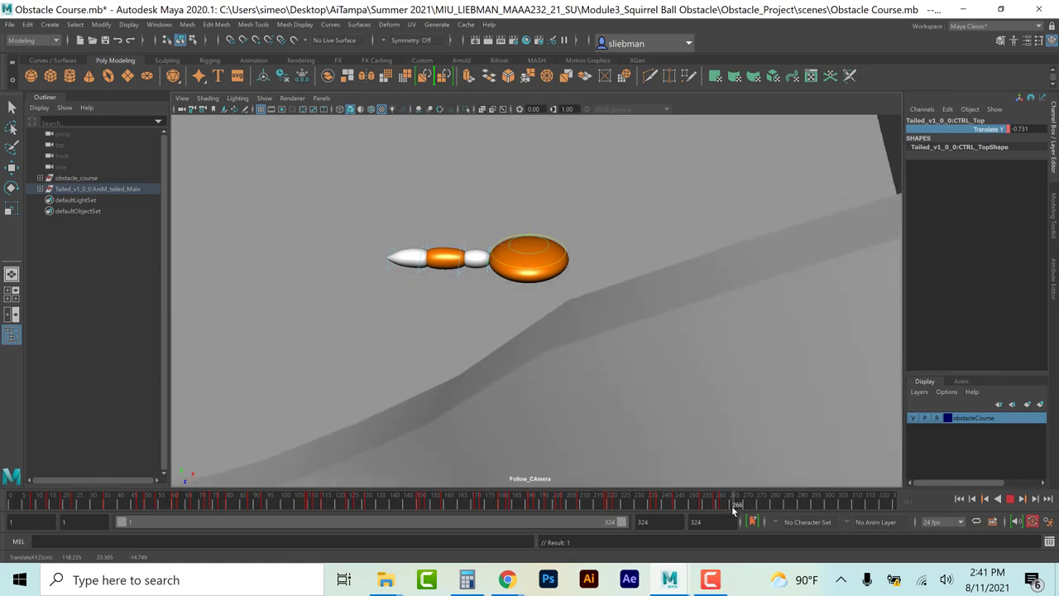
pyautogui.moveTo(529, 196); pyautogui.dragTo(529, 171)
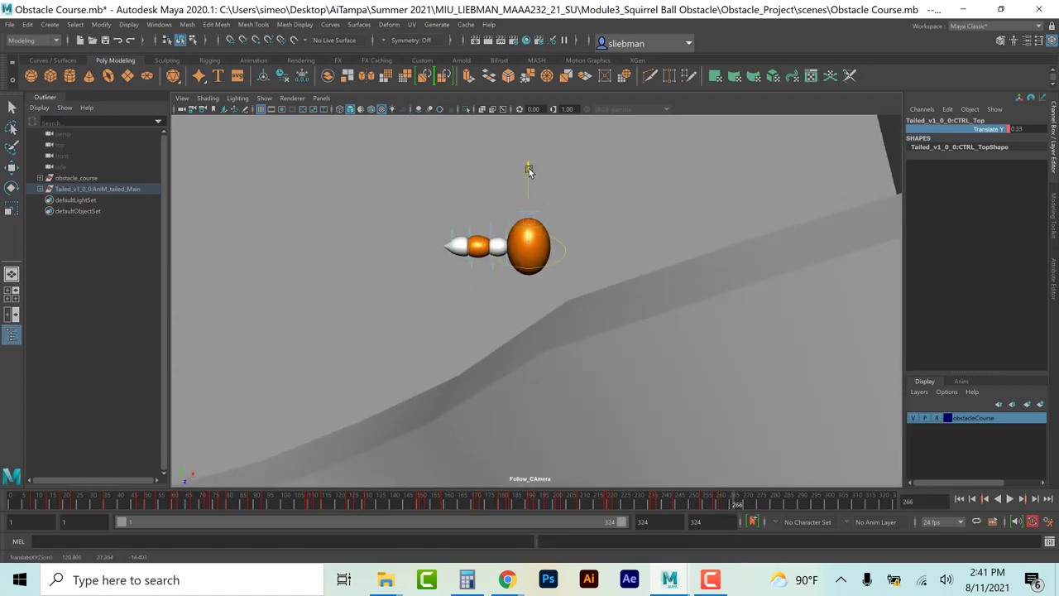
pyautogui.hotkey('alt', 'v')
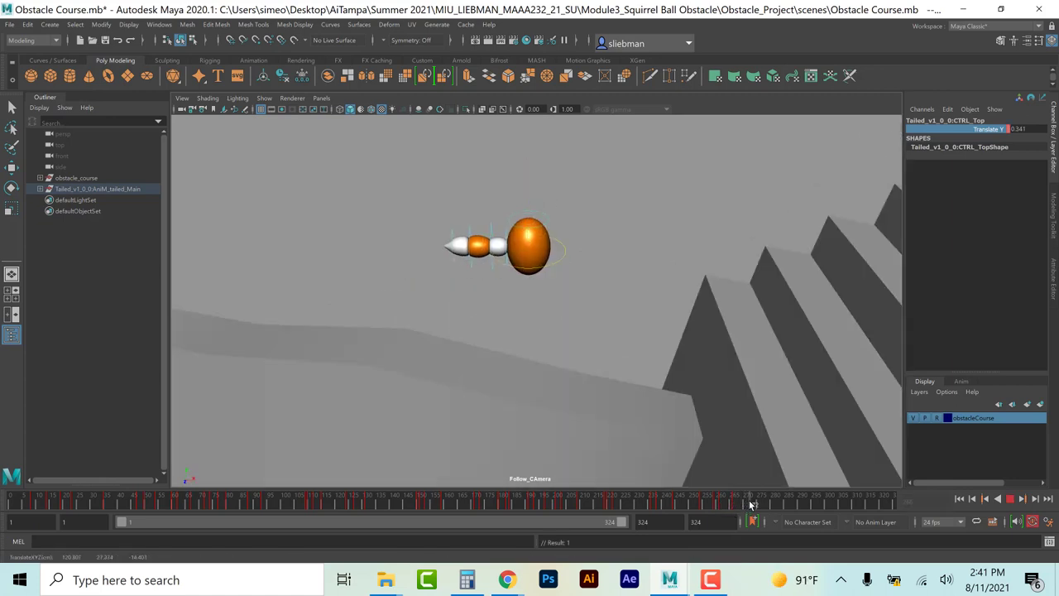
pyautogui.click(751, 504)
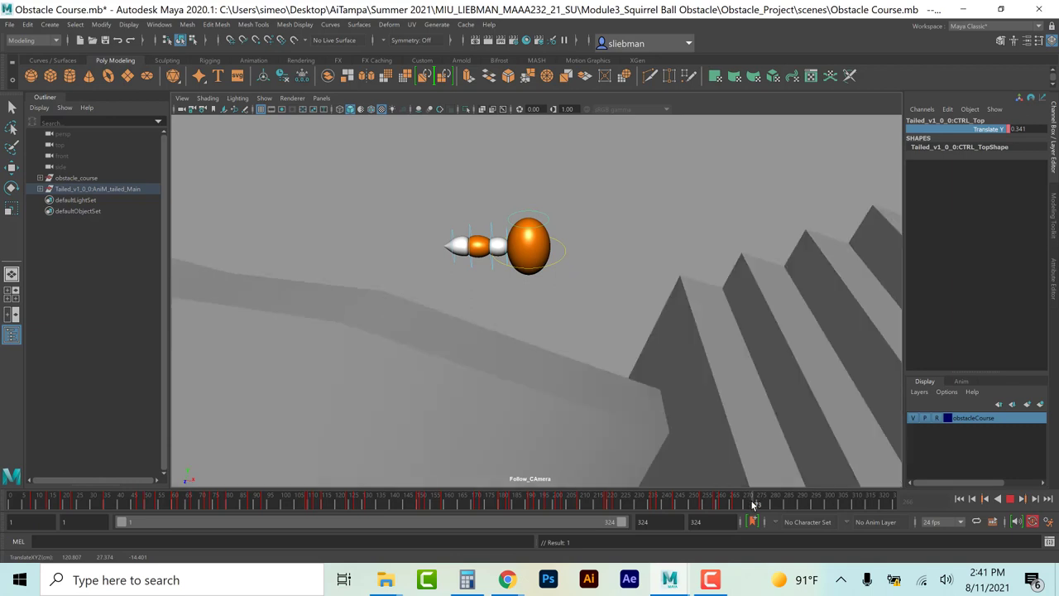
pyautogui.doubleClick(1029, 128)
pyautogui.write('0')
pyautogui.press('Return')
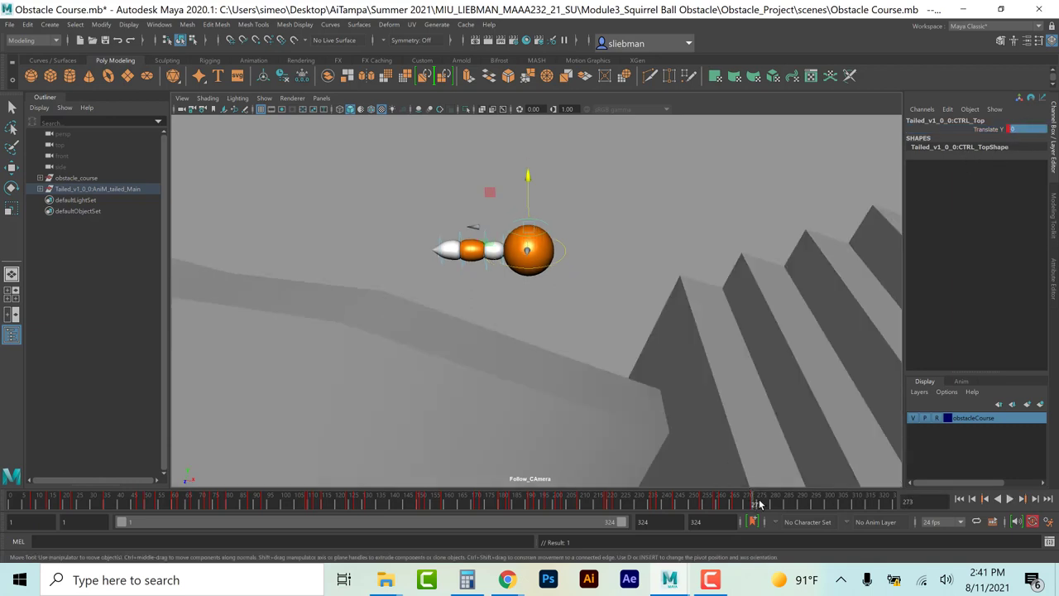
# Step: Squash the ball down at frame 277 and stretch it to 0.571 at frame 282
pyautogui.click(762, 504)
pyautogui.click(527, 179)
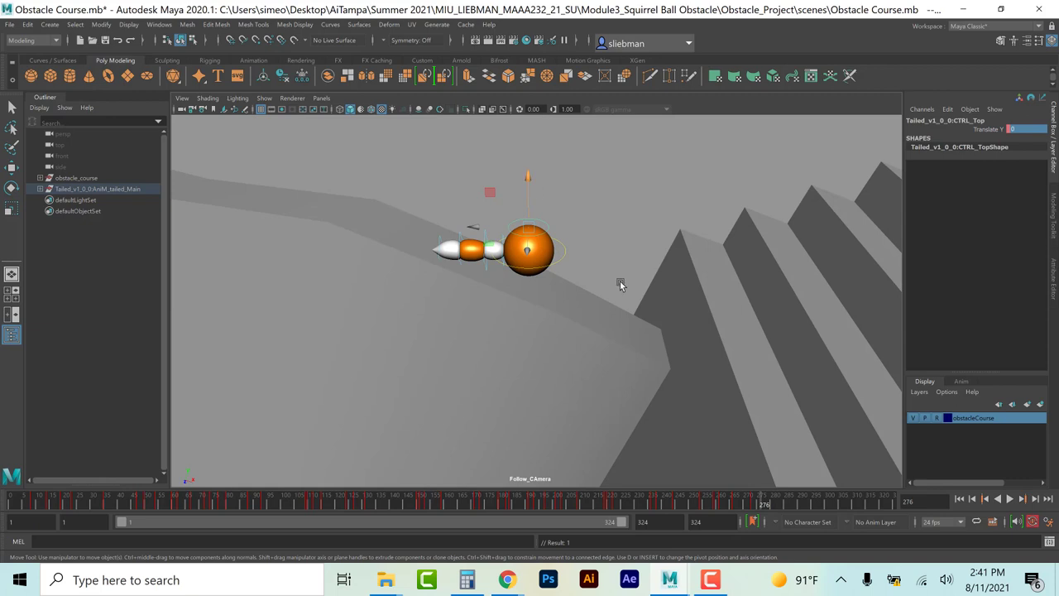
pyautogui.click(767, 503)
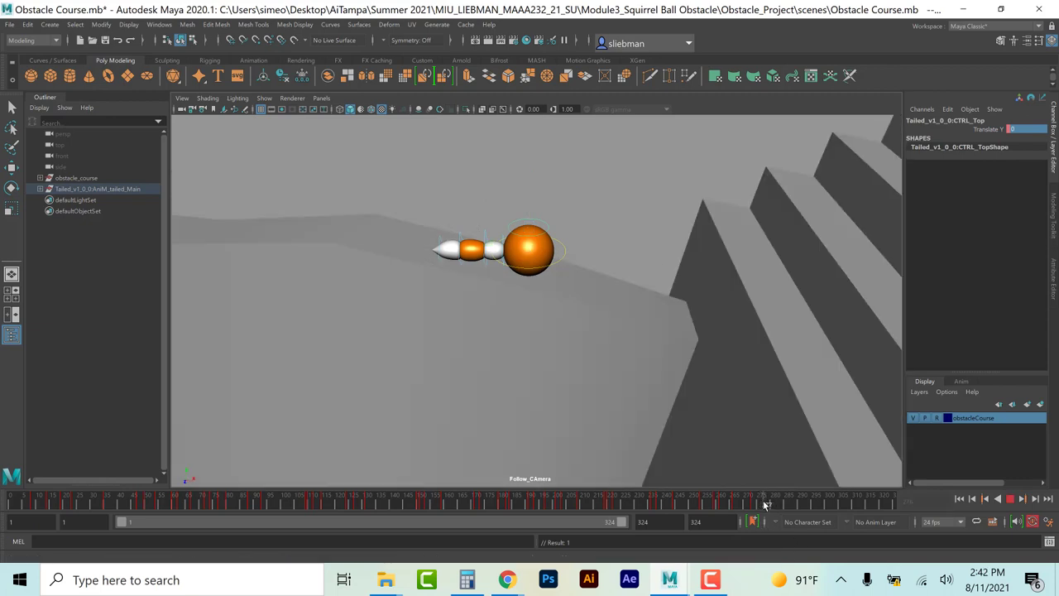
pyautogui.moveTo(527, 179); pyautogui.dragTo(567, 305)
pyautogui.hotkey('alt', 'v')
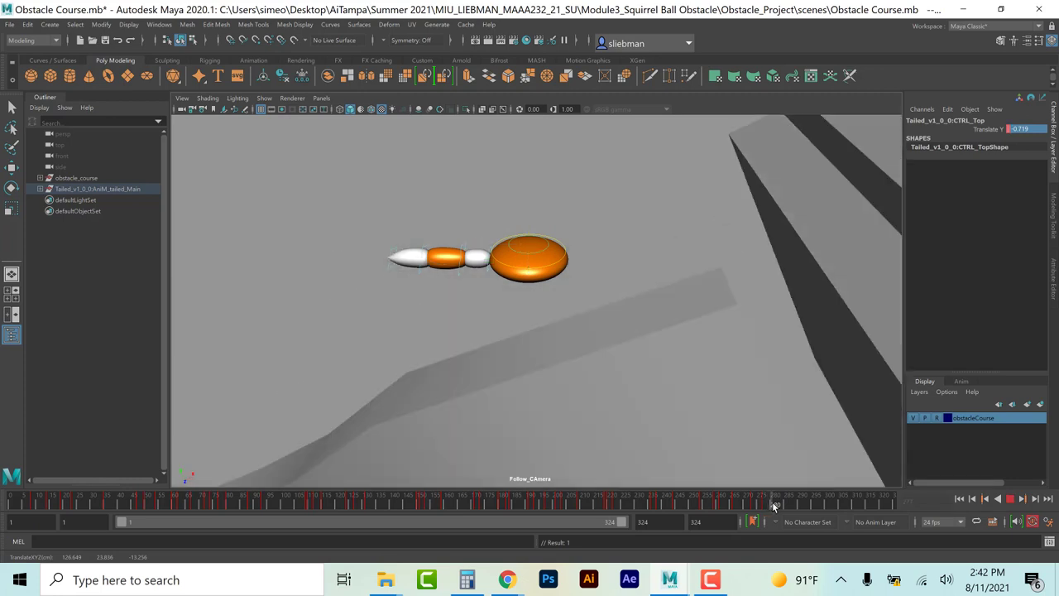
pyautogui.click(780, 503)
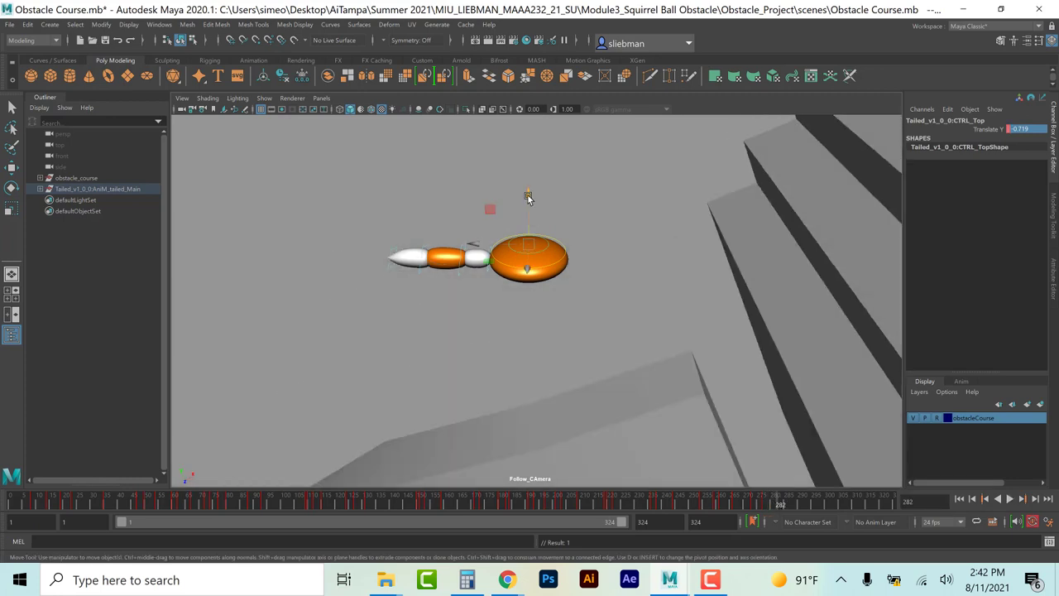
pyautogui.moveTo(530, 181); pyautogui.dragTo(529, 161)
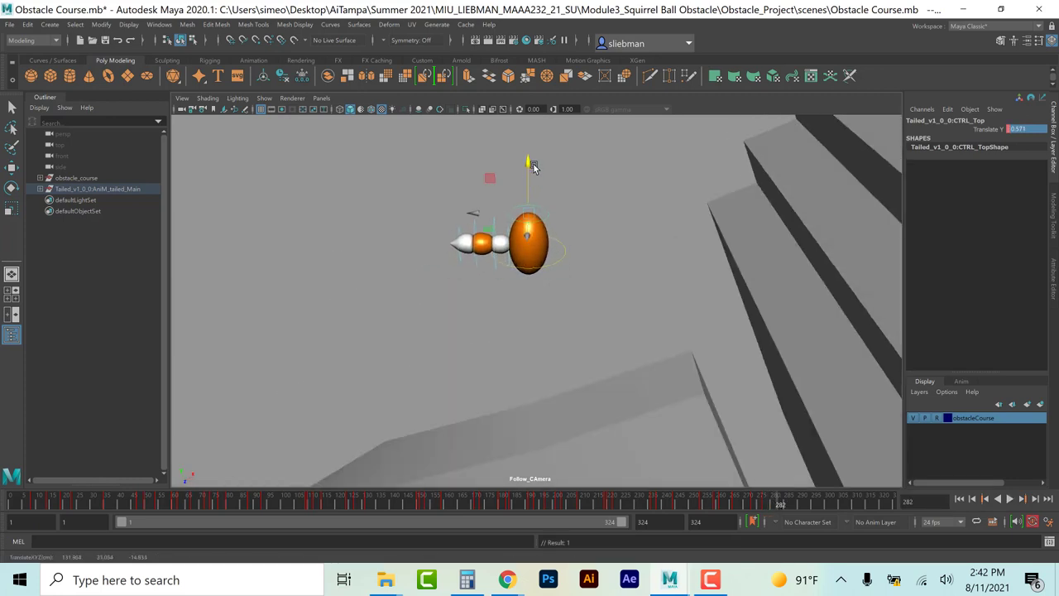
# Step: Reset CTRL_Top's Translate Y to 0 at frame 288 so the ball is round again
pyautogui.click(785, 505)
pyautogui.moveTo(786, 505); pyautogui.dragTo(796, 503)
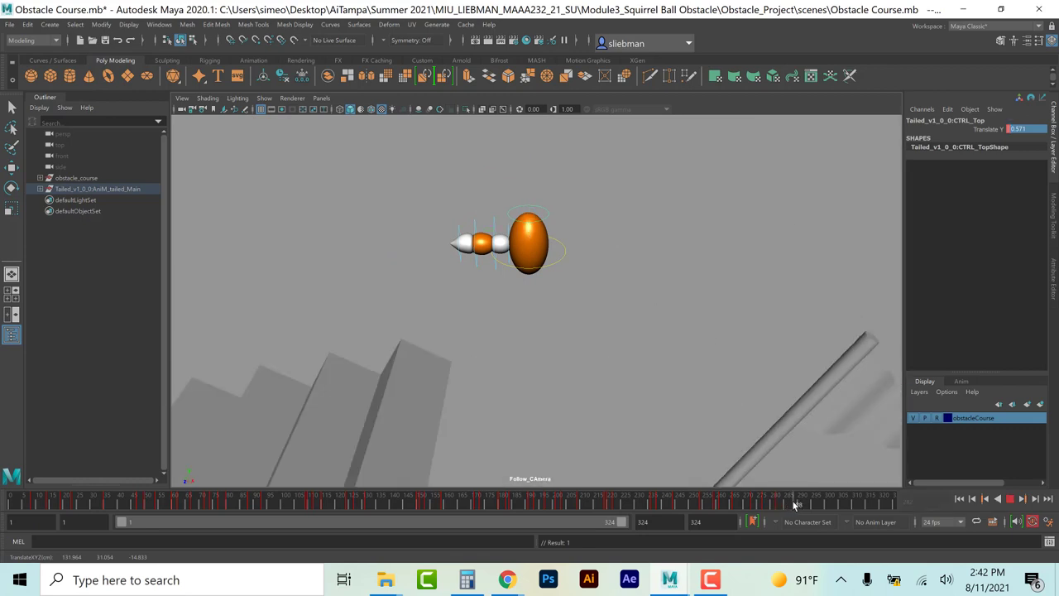
pyautogui.click(1024, 129)
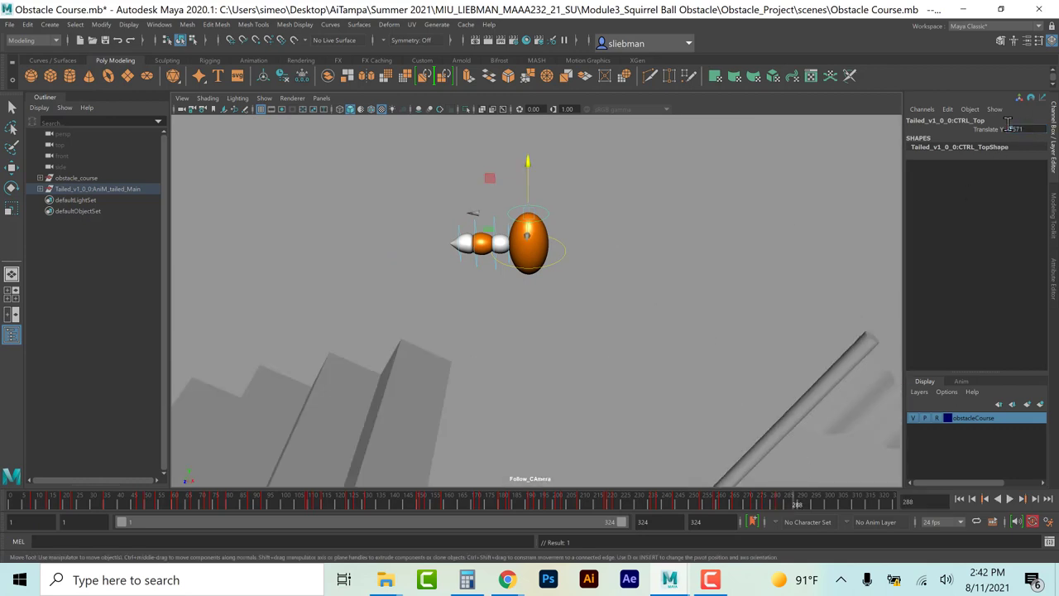
pyautogui.doubleClick(1024, 129)
pyautogui.write('0')
pyautogui.press('Return')
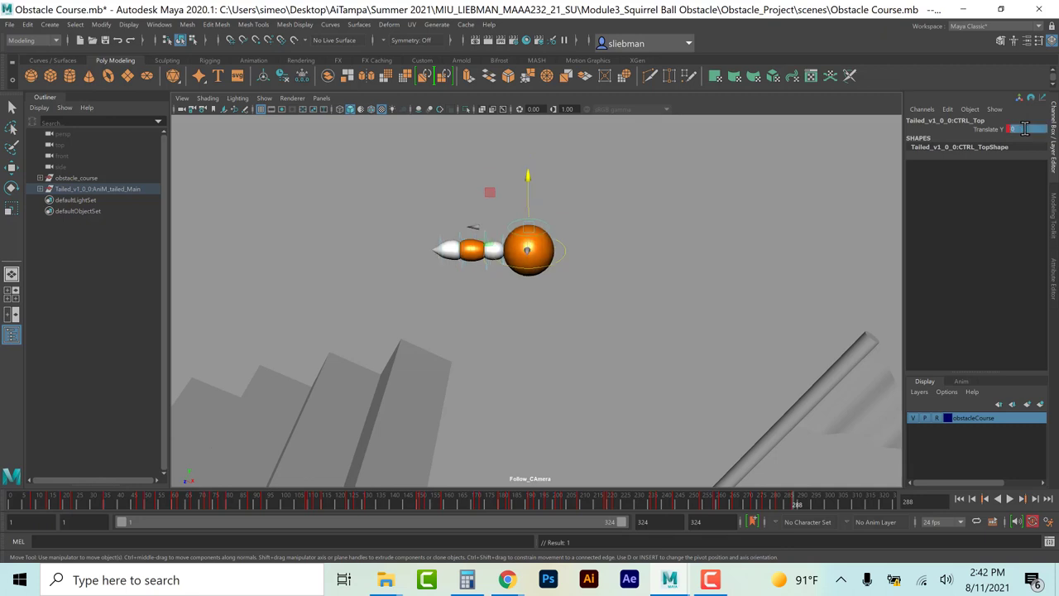
pyautogui.moveTo(799, 505); pyautogui.dragTo(879, 508)
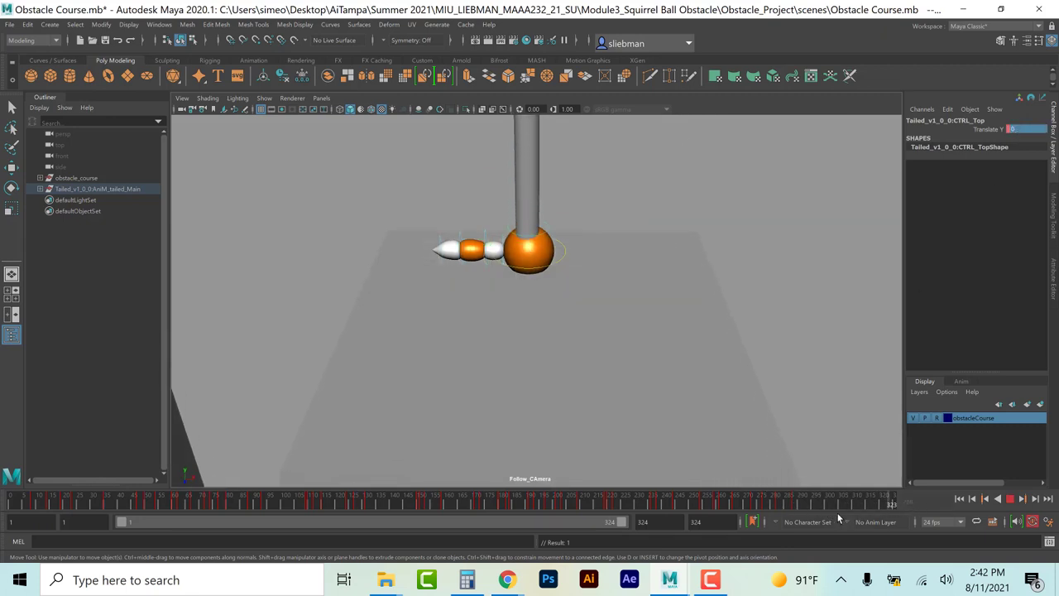
# Step: Maximise the perspective view, deselect, play from frame 1 to 46, and bring up the Show menu
pyautogui.press('Escape')
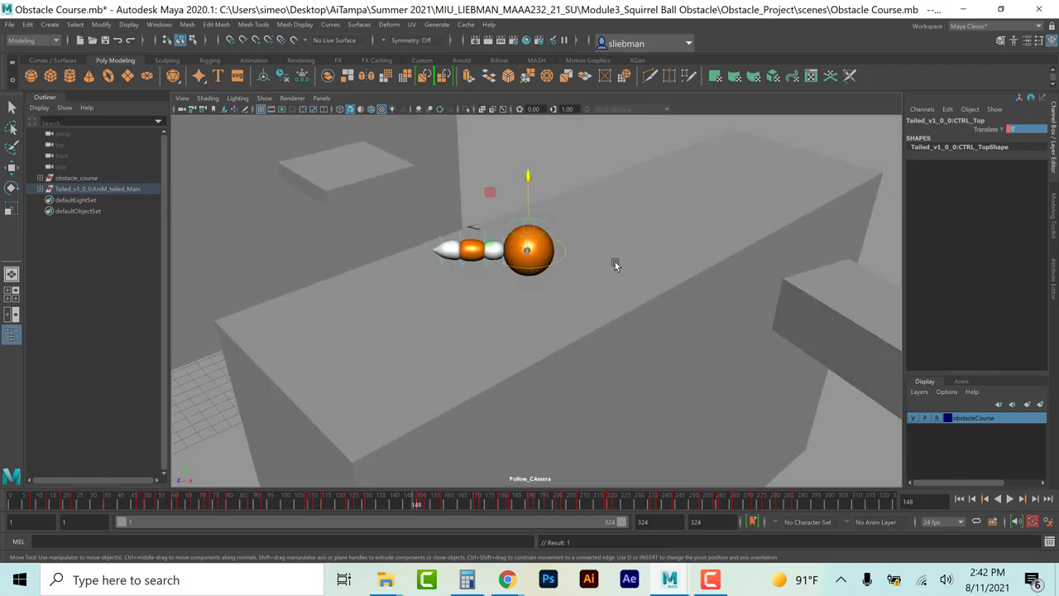
pyautogui.press('space')
pyautogui.press('space')
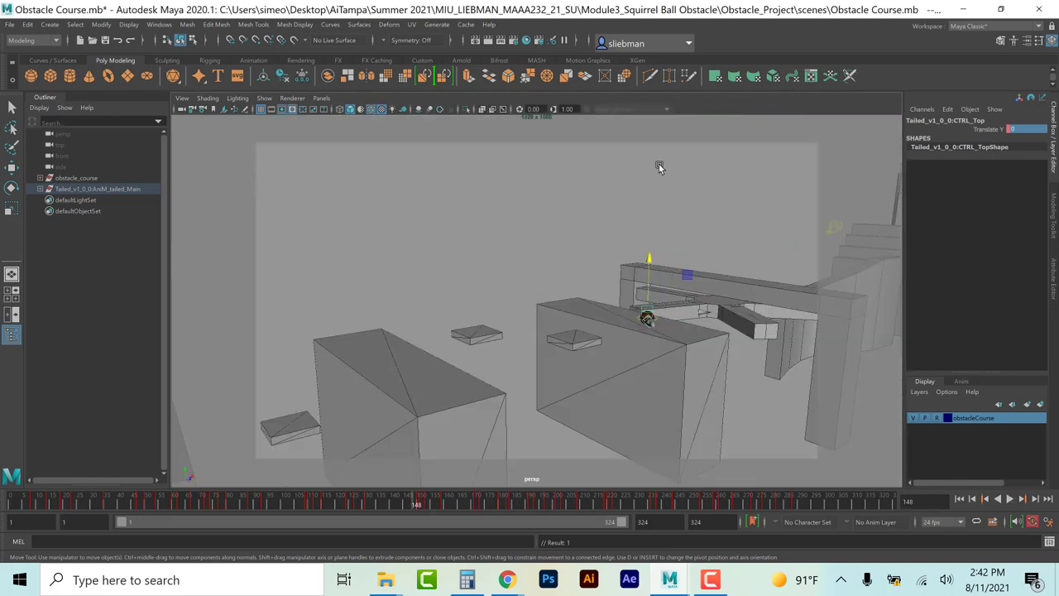
pyautogui.click(492, 237)
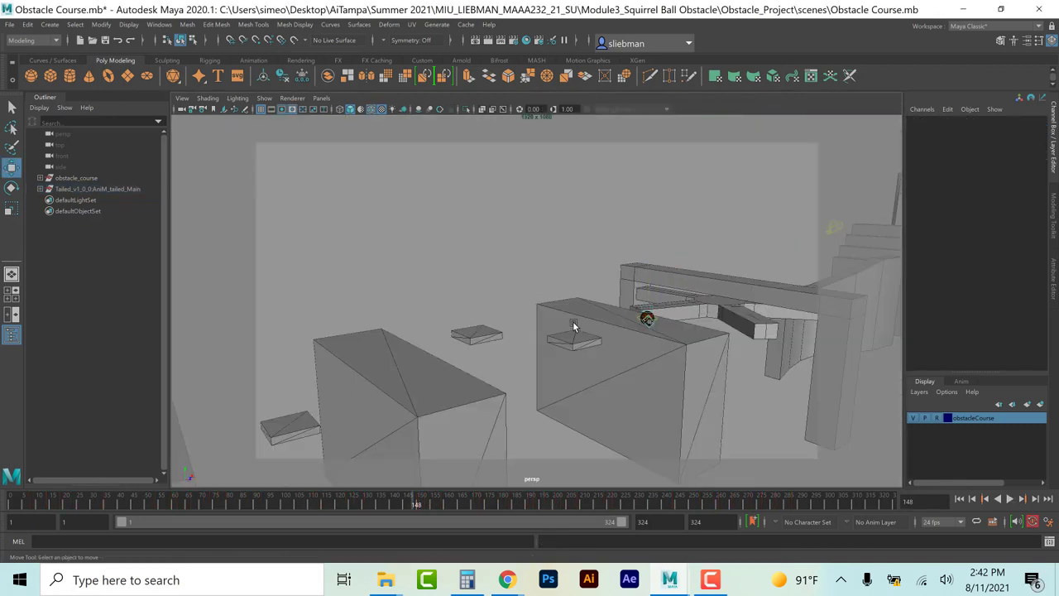
pyautogui.click(961, 500)
pyautogui.click(1008, 499)
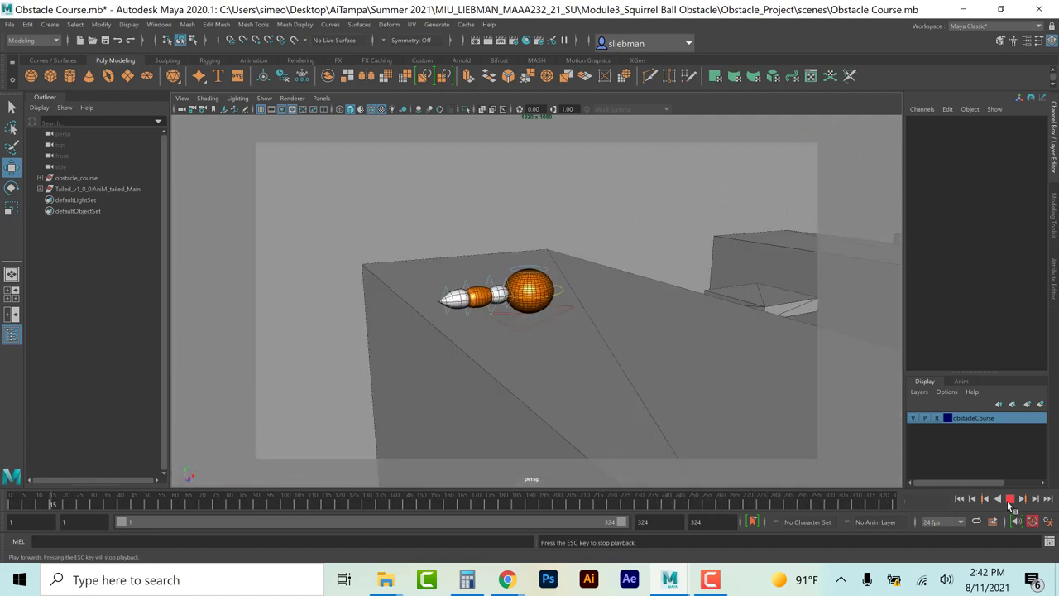
pyautogui.click(1013, 499)
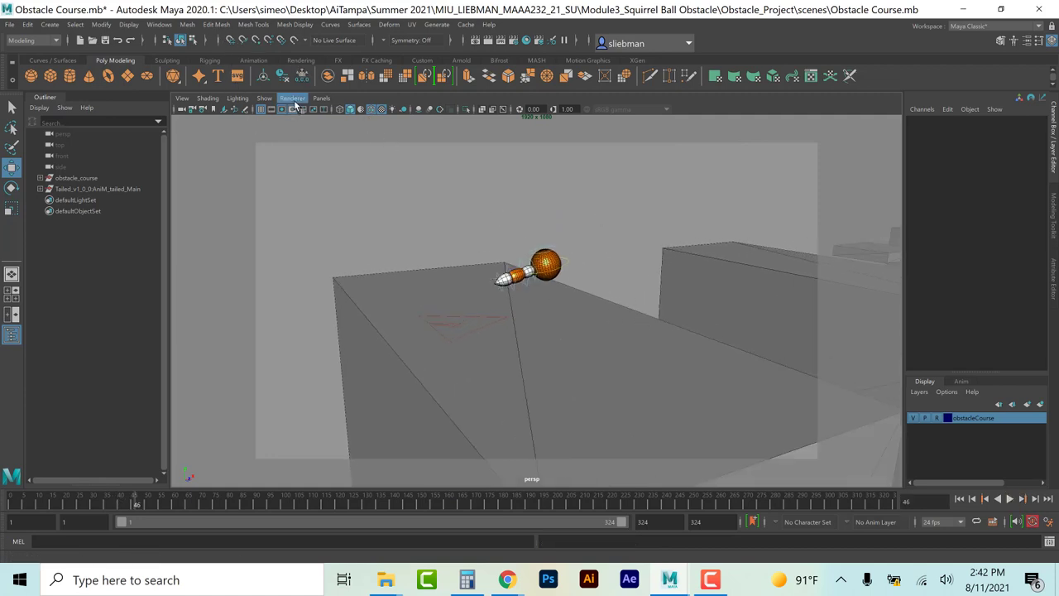
pyautogui.click(264, 99)
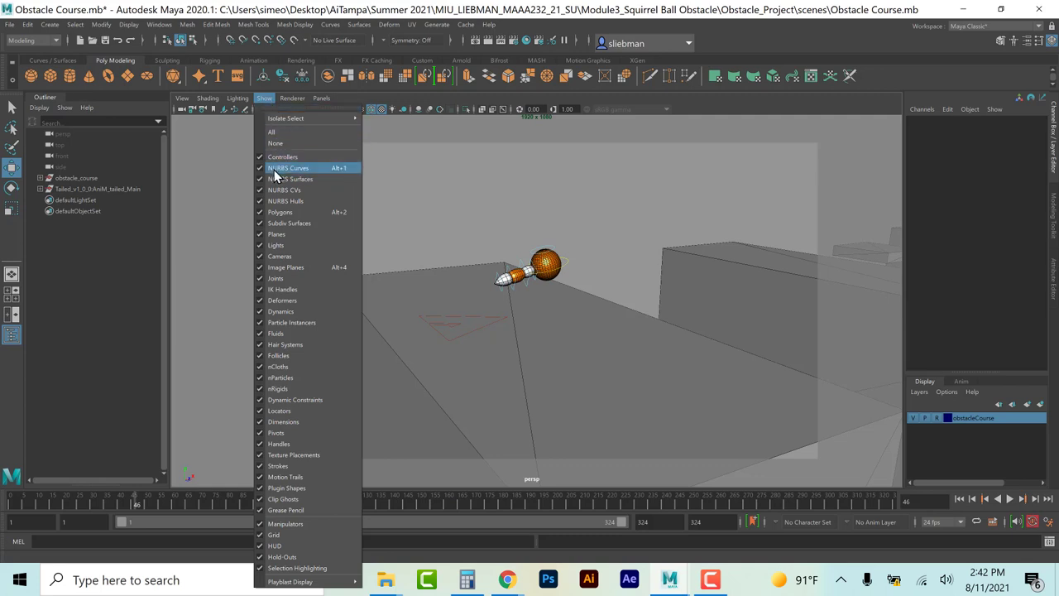
# Step: Turn off NURBS Curves and Wireframe on Shaded, then play from frame 1 to 127
pyautogui.click(274, 168)
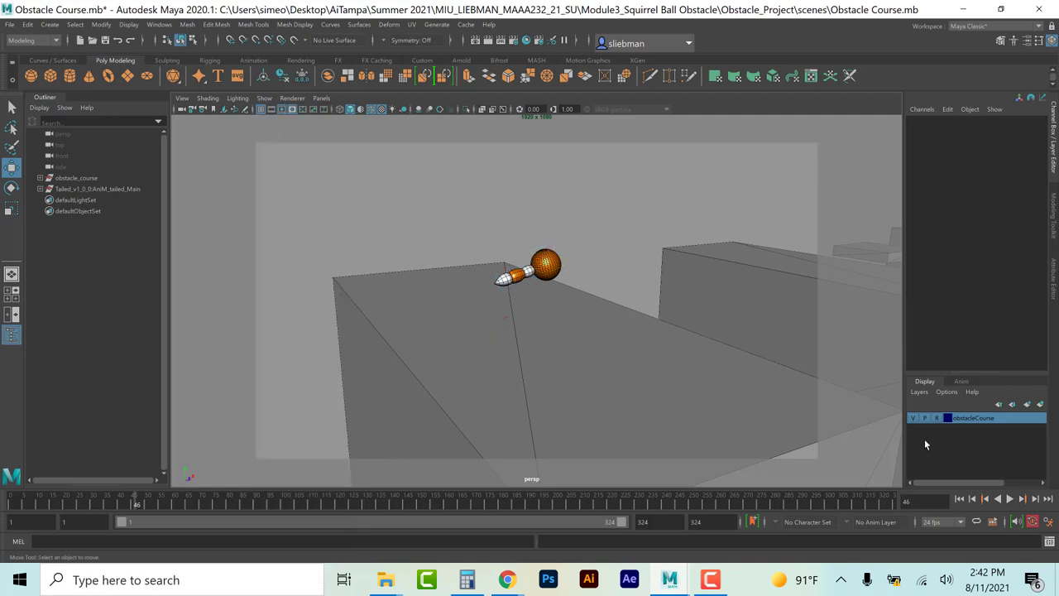
pyautogui.click(370, 110)
pyautogui.click(958, 497)
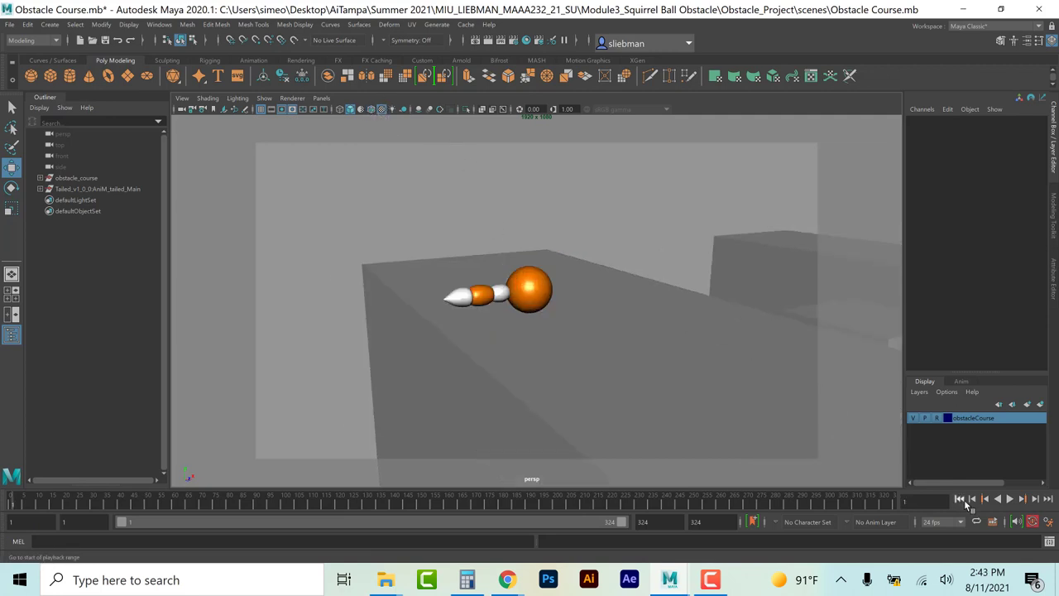
pyautogui.click(1009, 499)
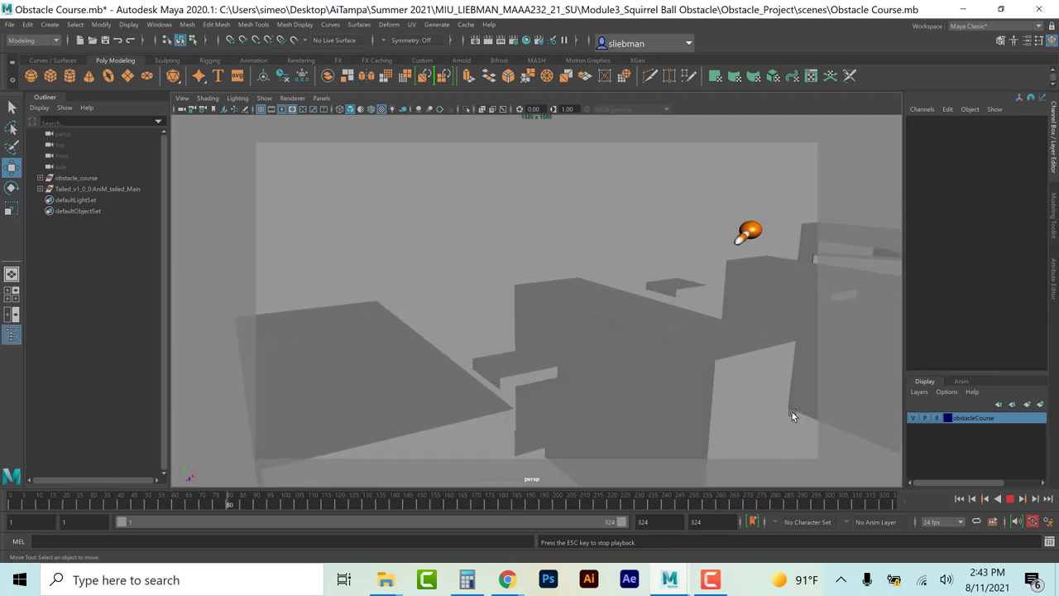
pyautogui.click(1007, 499)
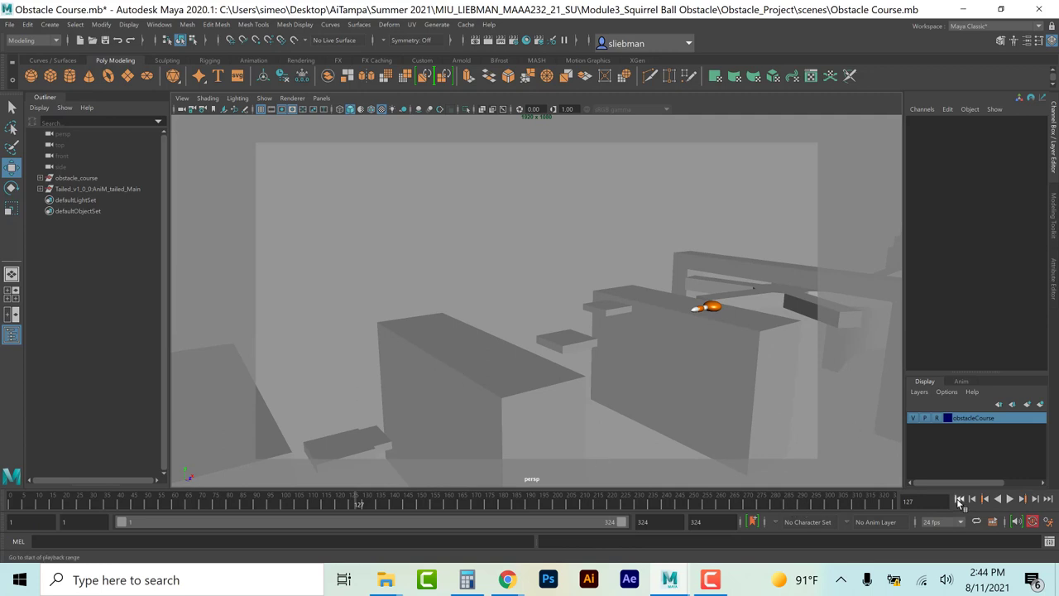
# Step: At frame 1 in the maximised front view, select tail controls CTRL_kuyruk_01 and CTRL_kuyruk_04
pyautogui.click(959, 499)
pyautogui.press('space')
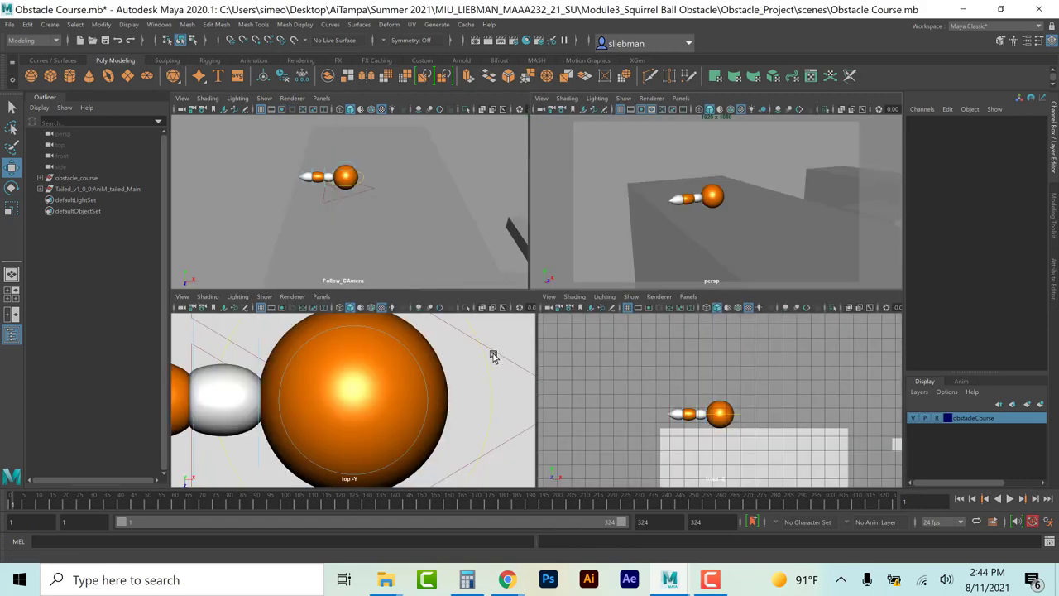
pyautogui.press('space')
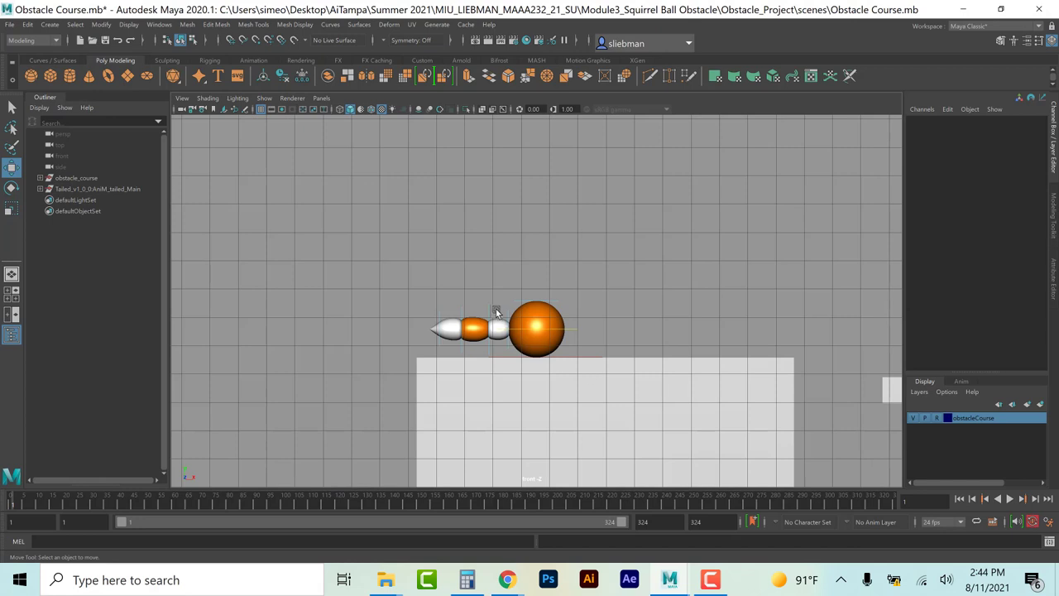
pyautogui.click(507, 311)
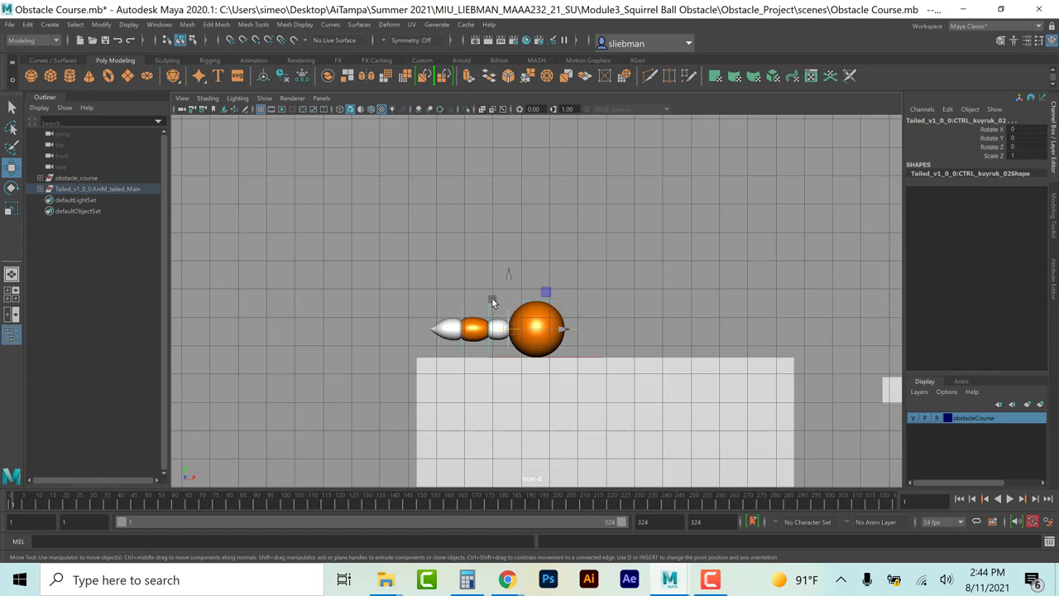
pyautogui.click(439, 309)
pyautogui.click(438, 311)
pyautogui.press('e')
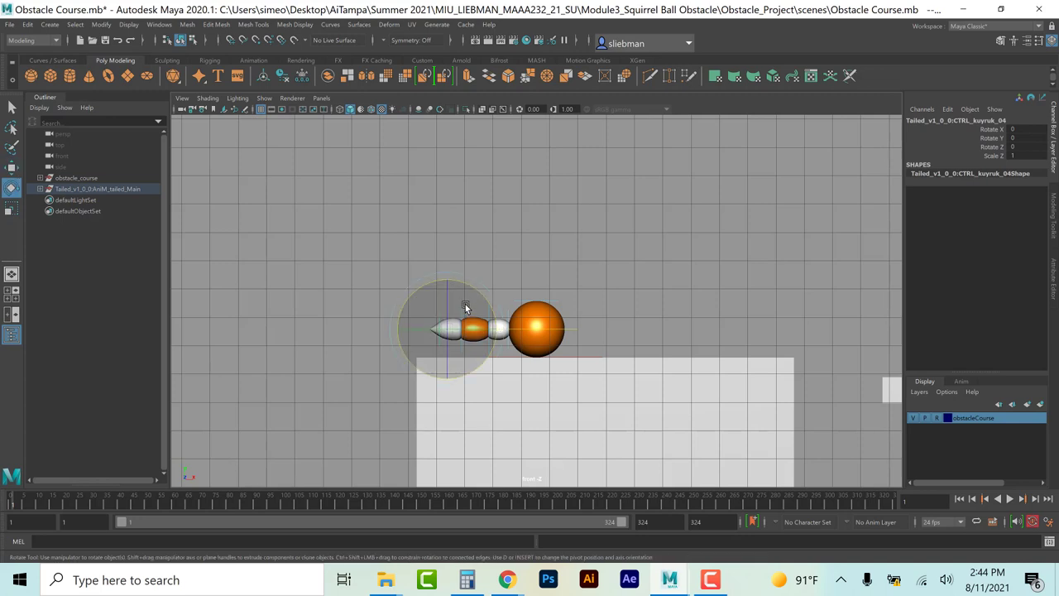
pyautogui.press('w')
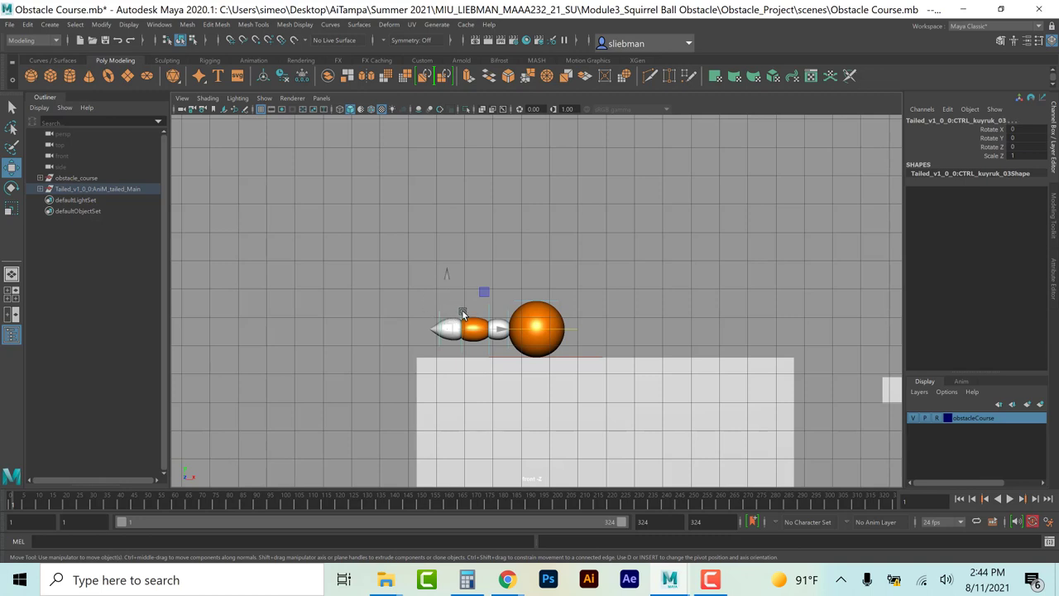
# Step: Select CTRL_kuyruk_02, test-rotate the tail upward, and undo the rotation
pyautogui.click(433, 313)
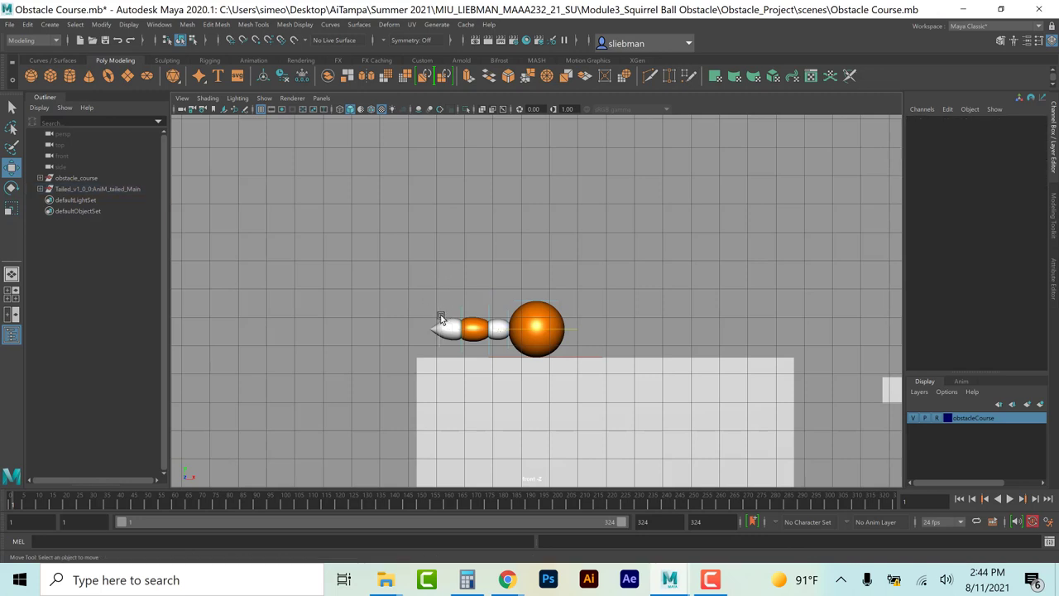
pyautogui.click(440, 314)
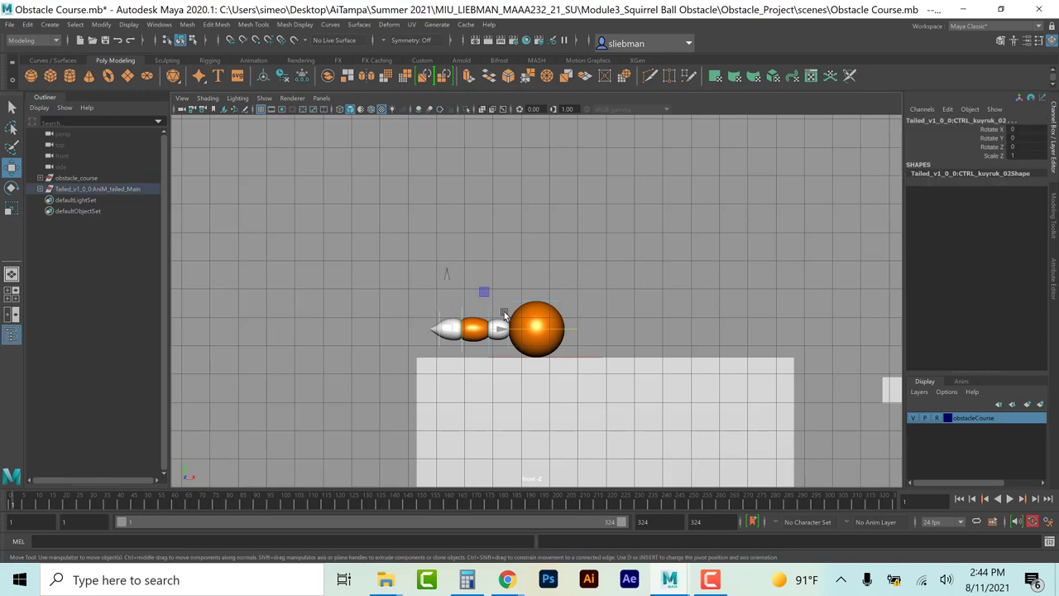
pyautogui.click(508, 315)
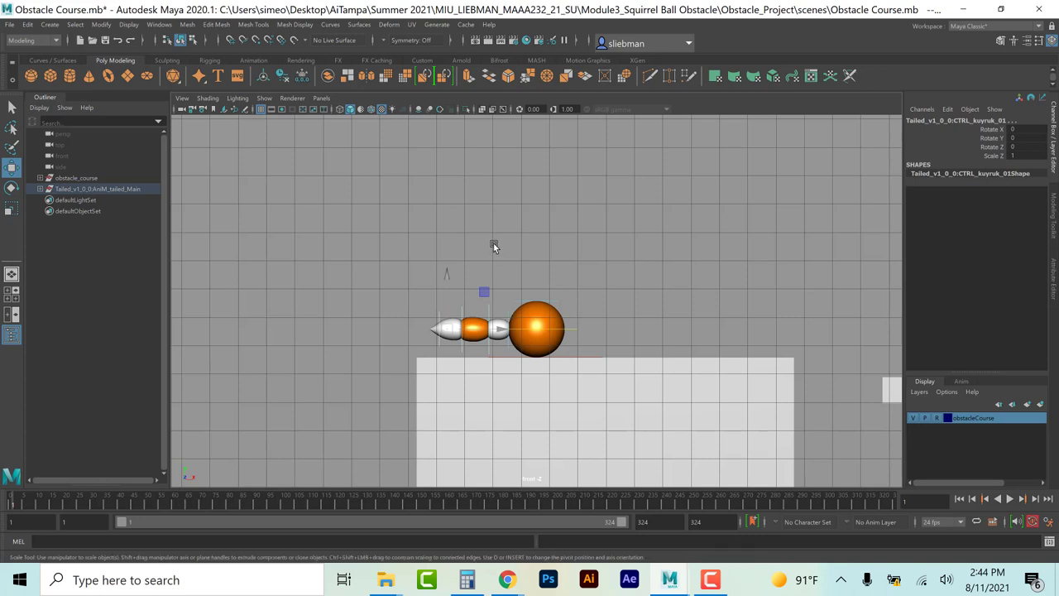
pyautogui.press('r')
pyautogui.press('e')
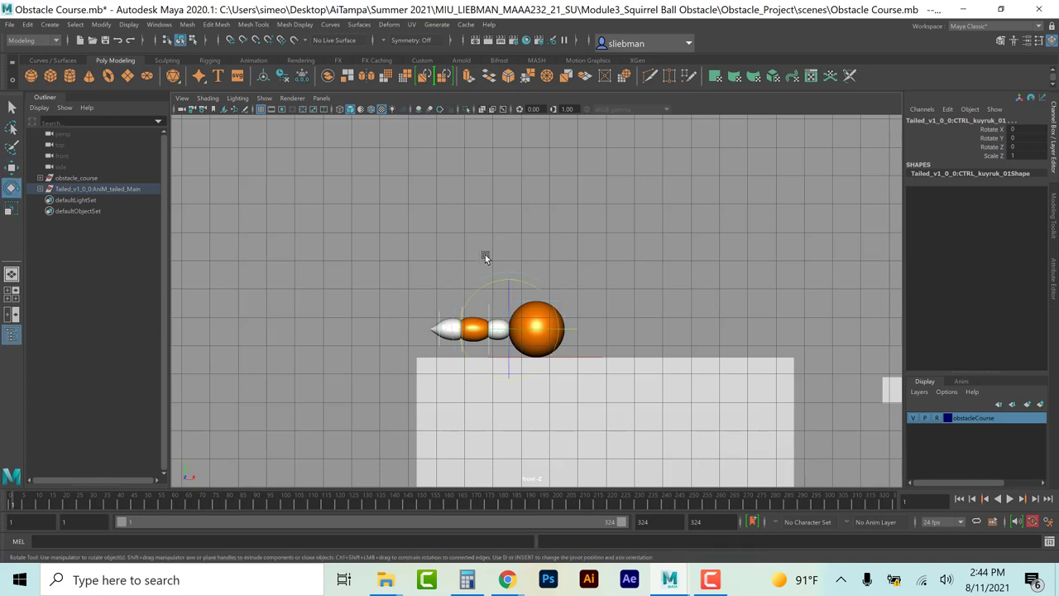
pyautogui.moveTo(523, 280)
pyautogui.mouseDown()
pyautogui.moveTo(553, 303)
pyautogui.moveTo(543, 287)
pyautogui.moveTo(469, 252)
pyautogui.moveTo(541, 288)
pyautogui.mouseUp()
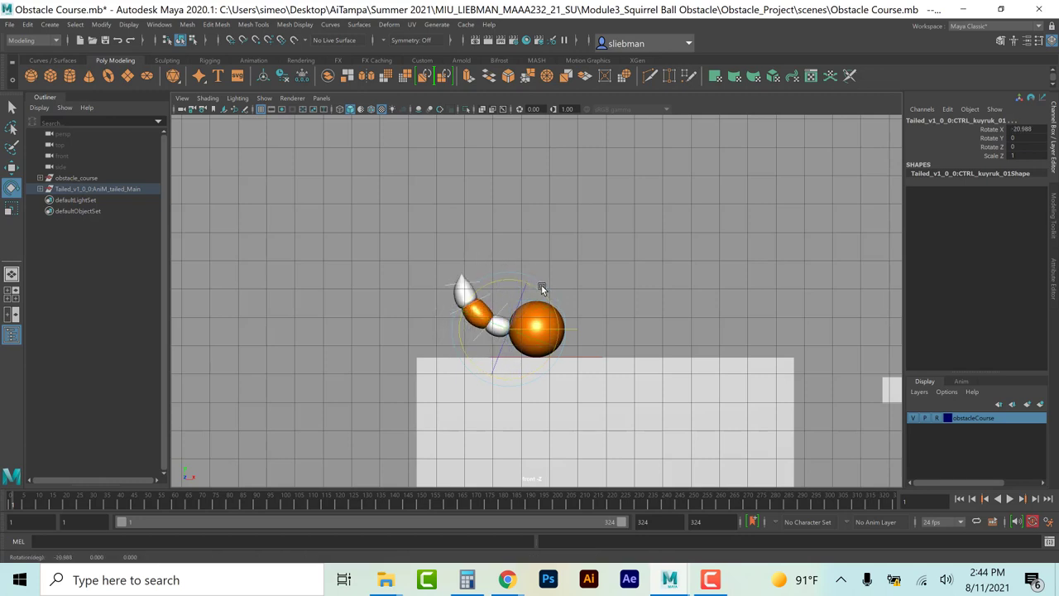
pyautogui.hotkey('ctrl', 'z')
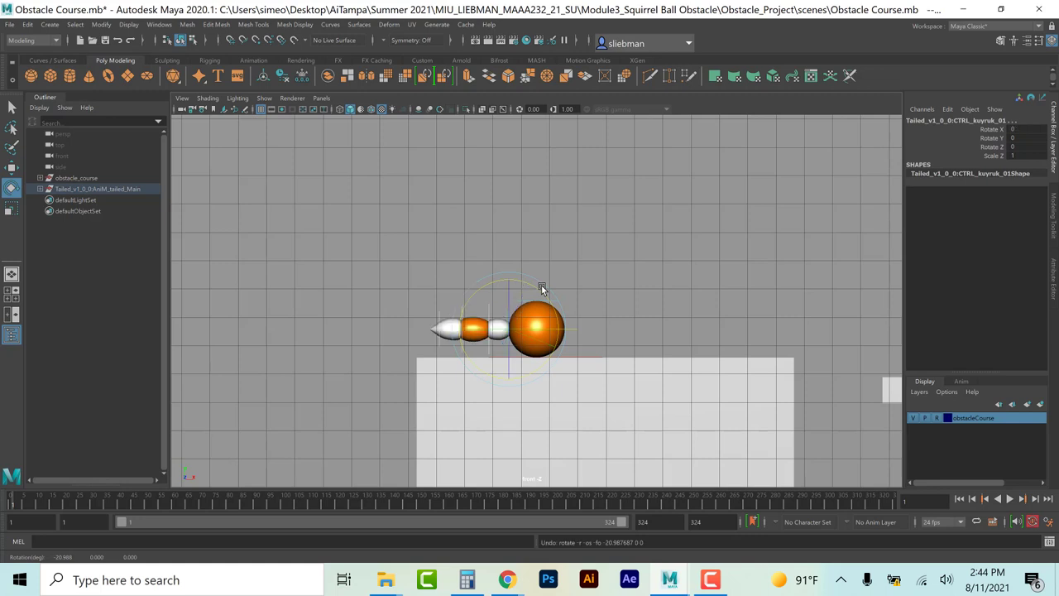
# Step: Key the tail control's Rotate X, Y and Z at frame 6
pyautogui.click(27, 503)
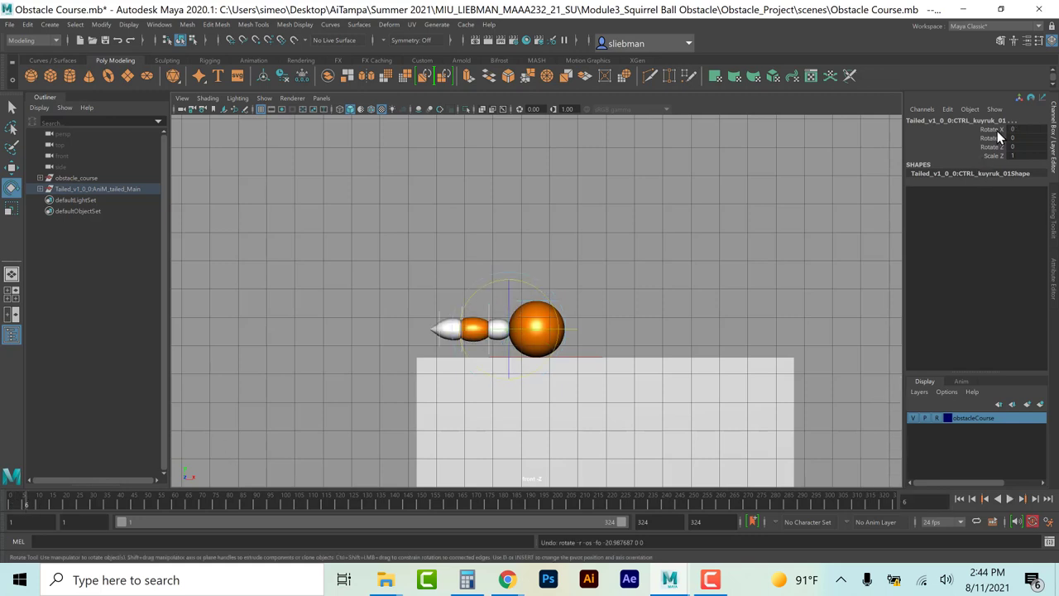
pyautogui.moveTo(996, 130); pyautogui.dragTo(990, 145)
pyautogui.rightClick(990, 144)
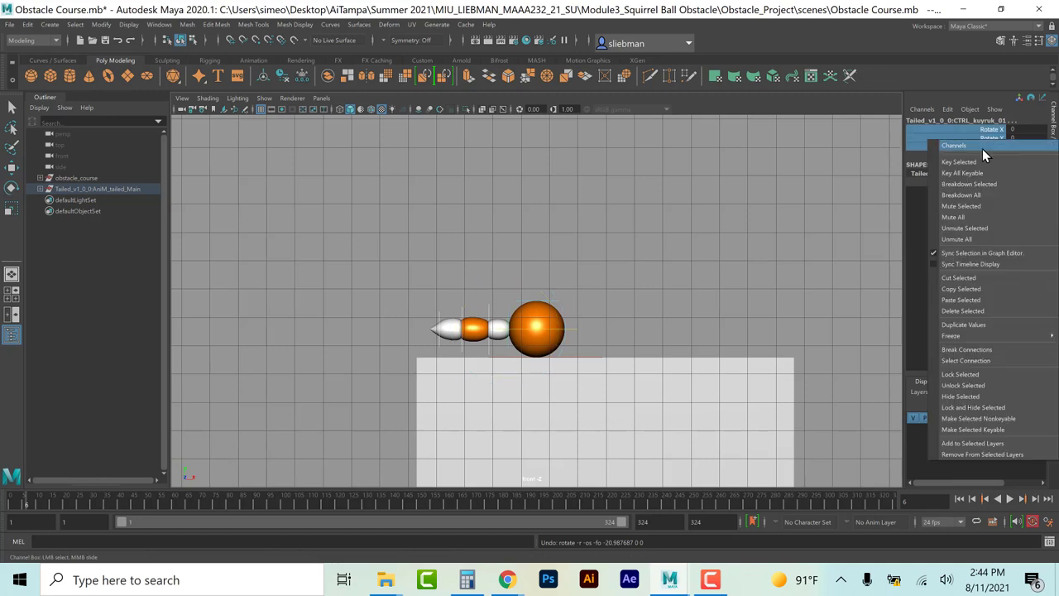
pyautogui.click(977, 161)
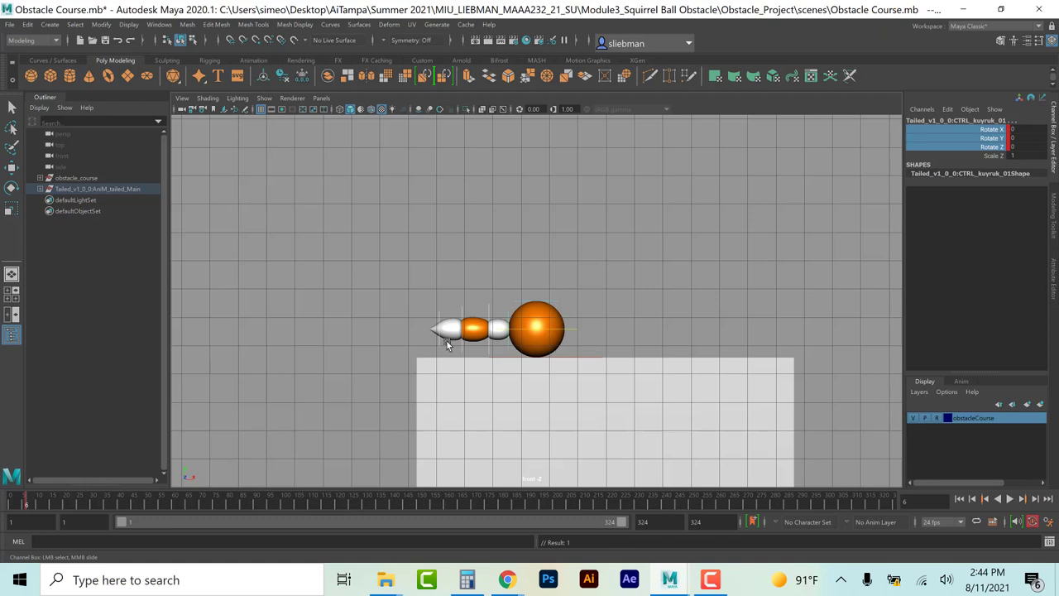
# Step: Through the follow camera, swing the tail sideways in Y at frame 14 and further, to -24.681, by frame 22
pyautogui.press('space')
pyautogui.press('space')
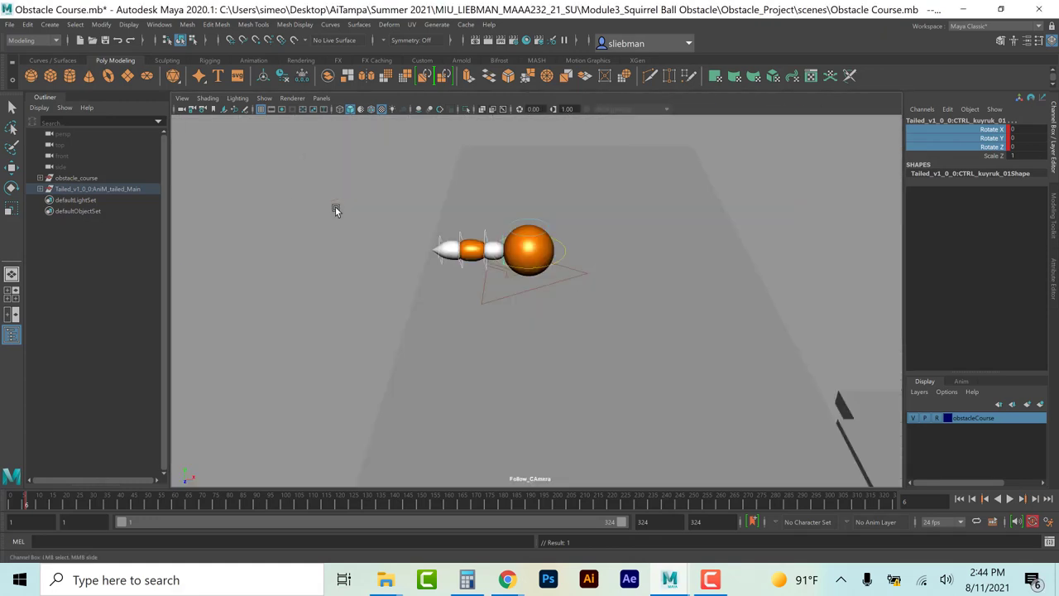
pyautogui.hotkey('alt', 'v')
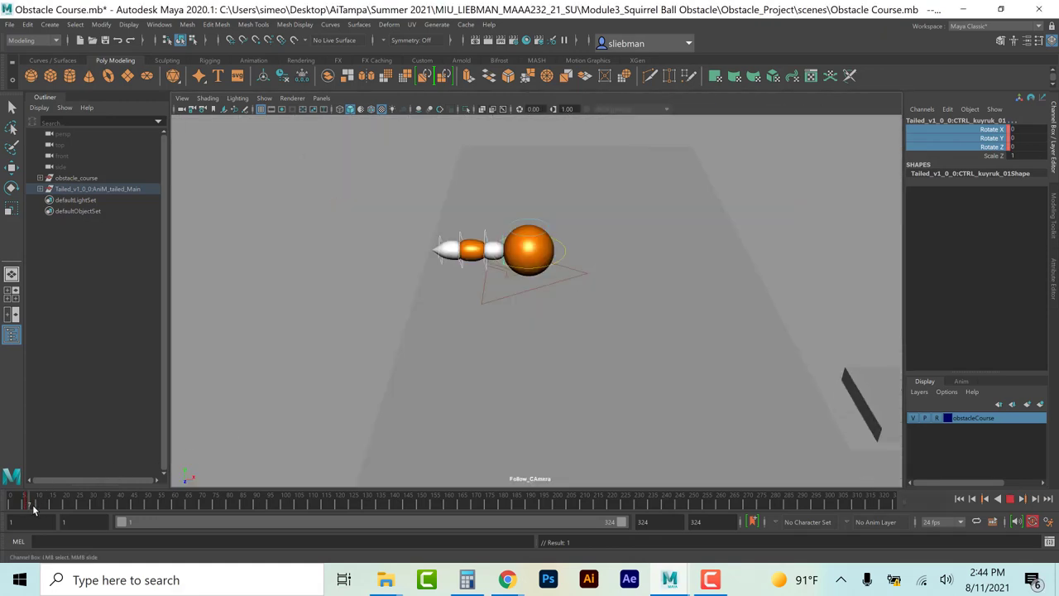
pyautogui.click(47, 505)
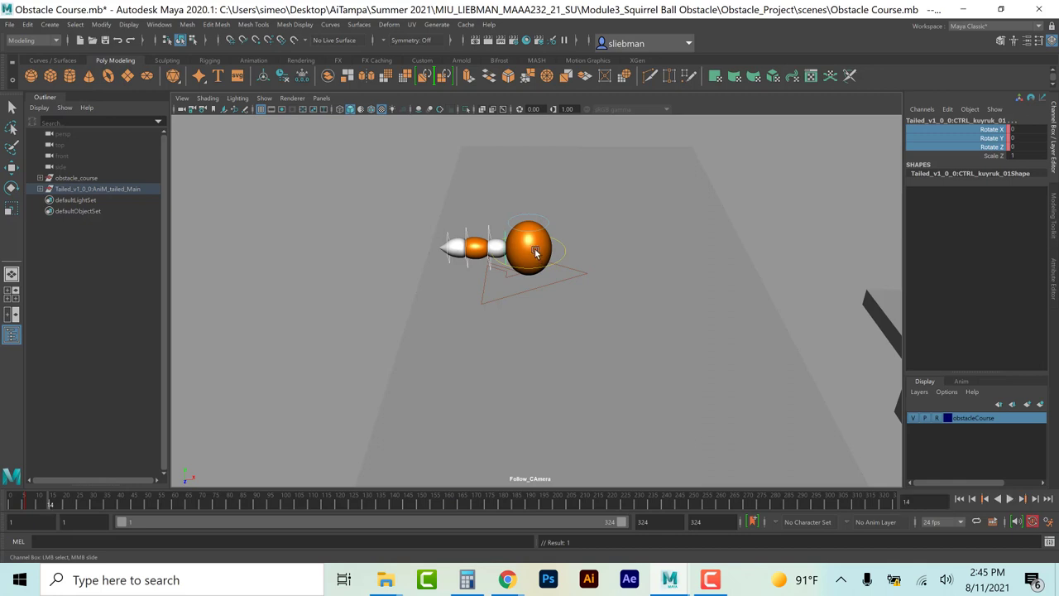
pyautogui.click(12, 188)
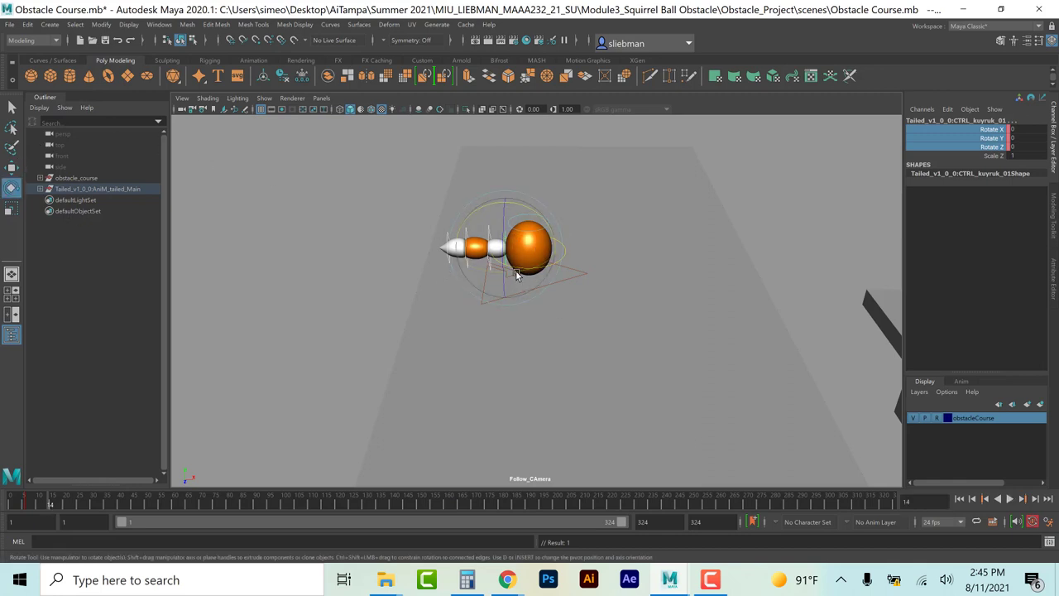
pyautogui.moveTo(516, 275); pyautogui.dragTo(532, 266)
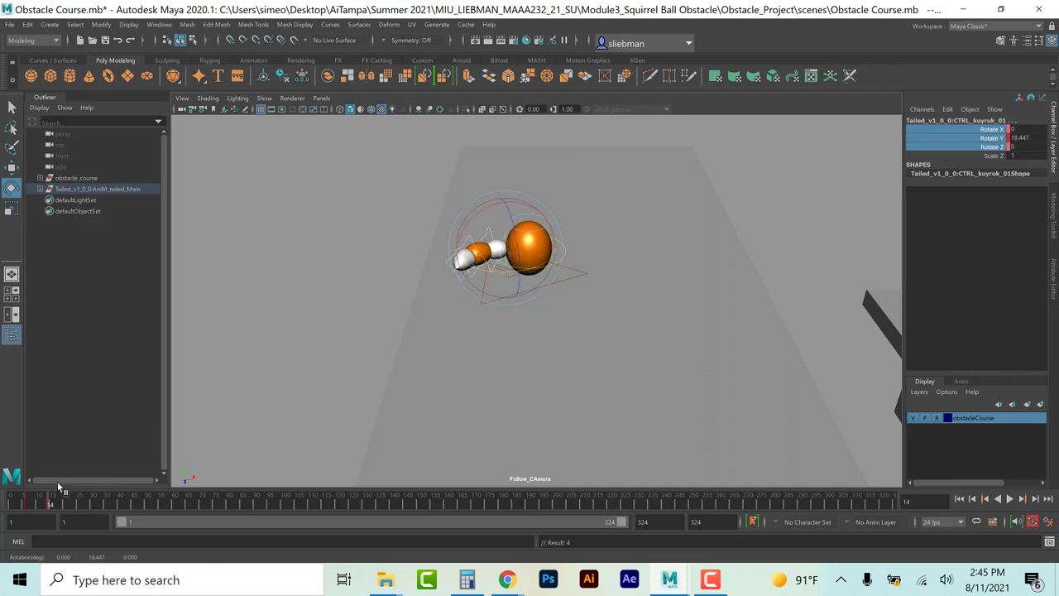
pyautogui.moveTo(51, 506); pyautogui.dragTo(72, 508)
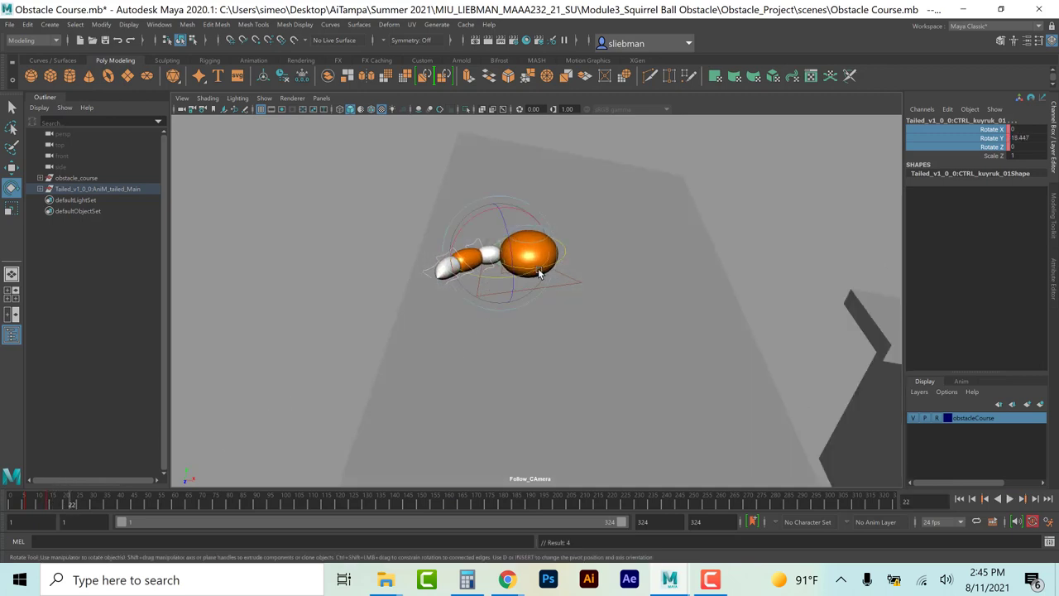
pyautogui.moveTo(519, 280); pyautogui.dragTo(508, 291)
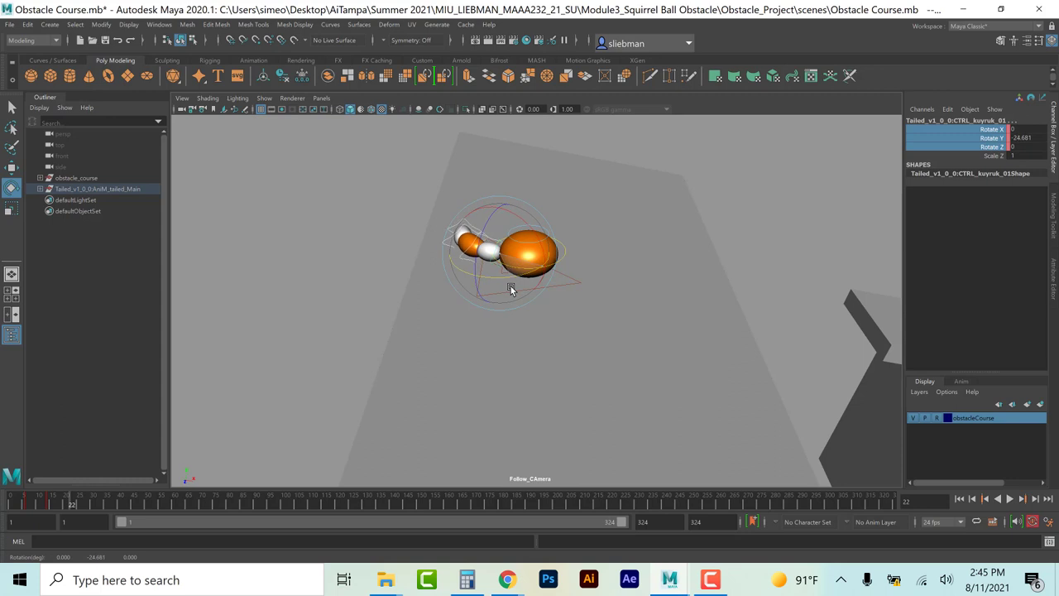
# Step: Set the tail's Rotate Y back to 0 at frame 27
pyautogui.moveTo(70, 508); pyautogui.dragTo(85, 508)
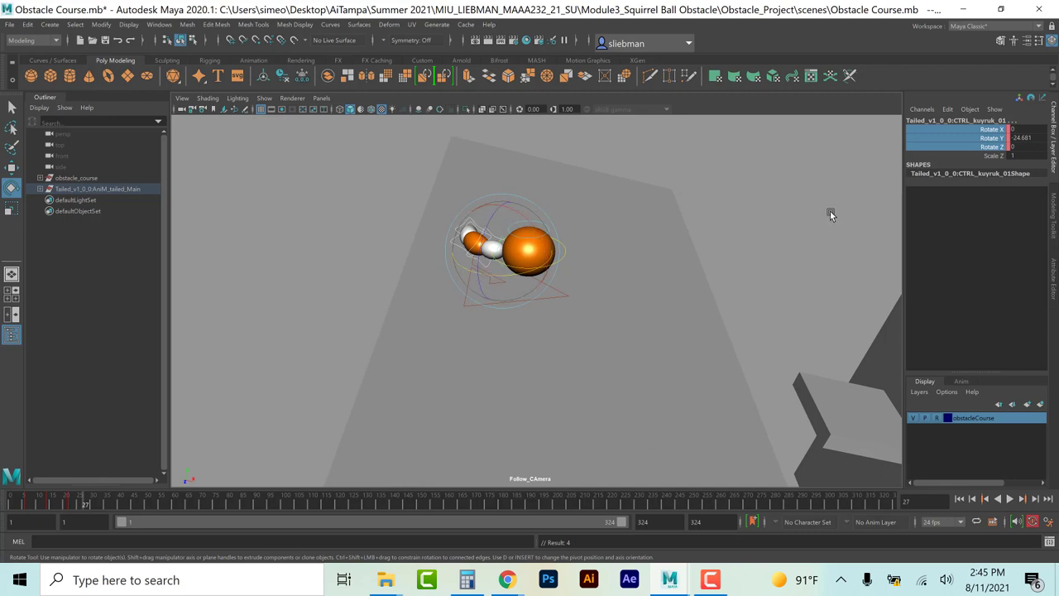
pyautogui.doubleClick(1034, 139)
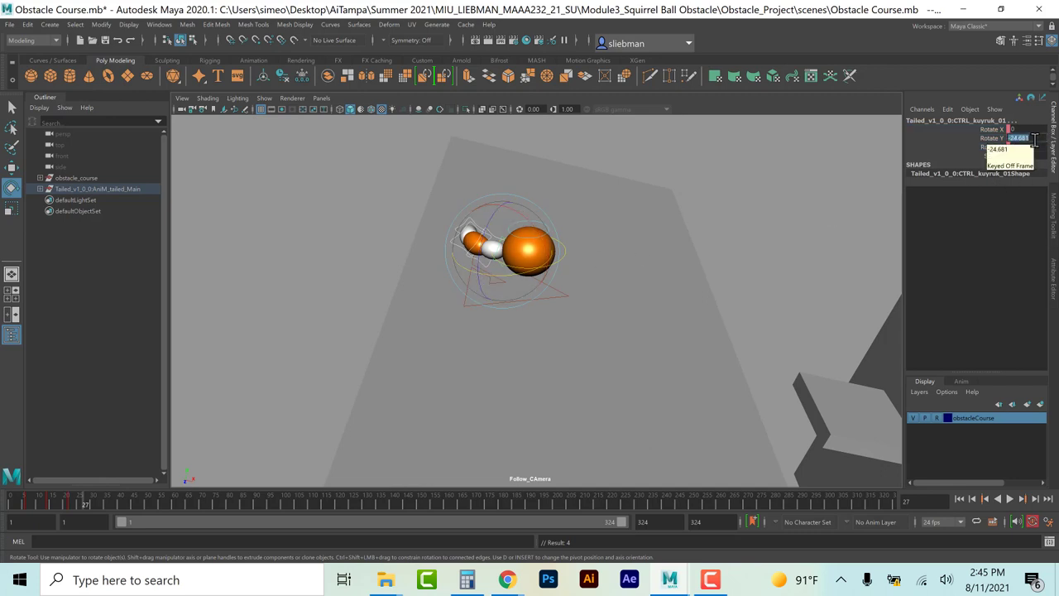
pyautogui.write('0')
pyautogui.press('Return')
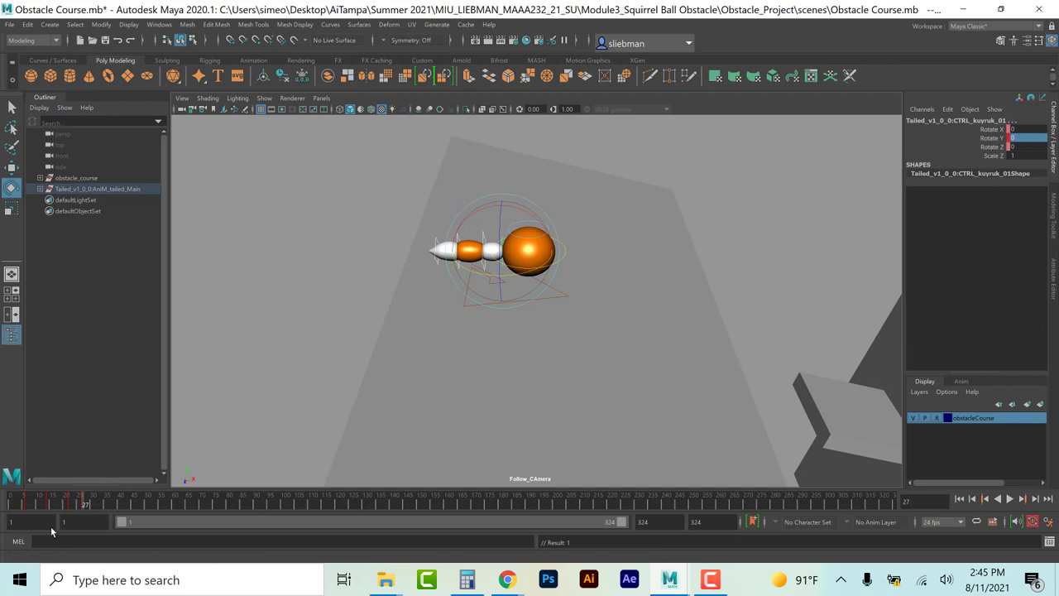
# Step: Lift the tail on X at frame 29 and bend it about 18 degrees at frame 42
pyautogui.click(91, 502)
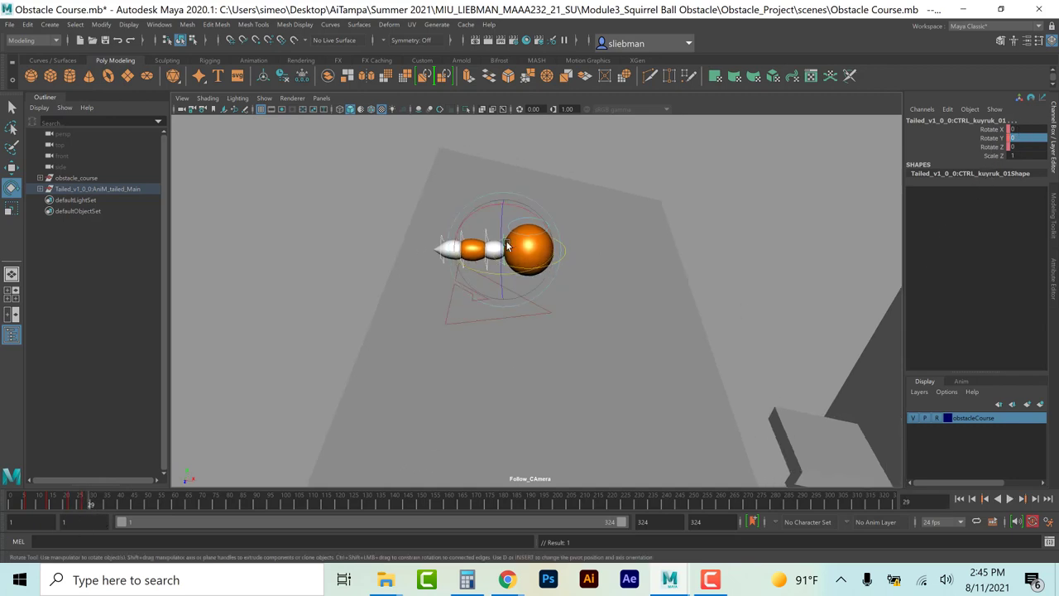
pyautogui.moveTo(487, 210)
pyautogui.mouseDown()
pyautogui.moveTo(464, 211)
pyautogui.moveTo(473, 205)
pyautogui.mouseUp()
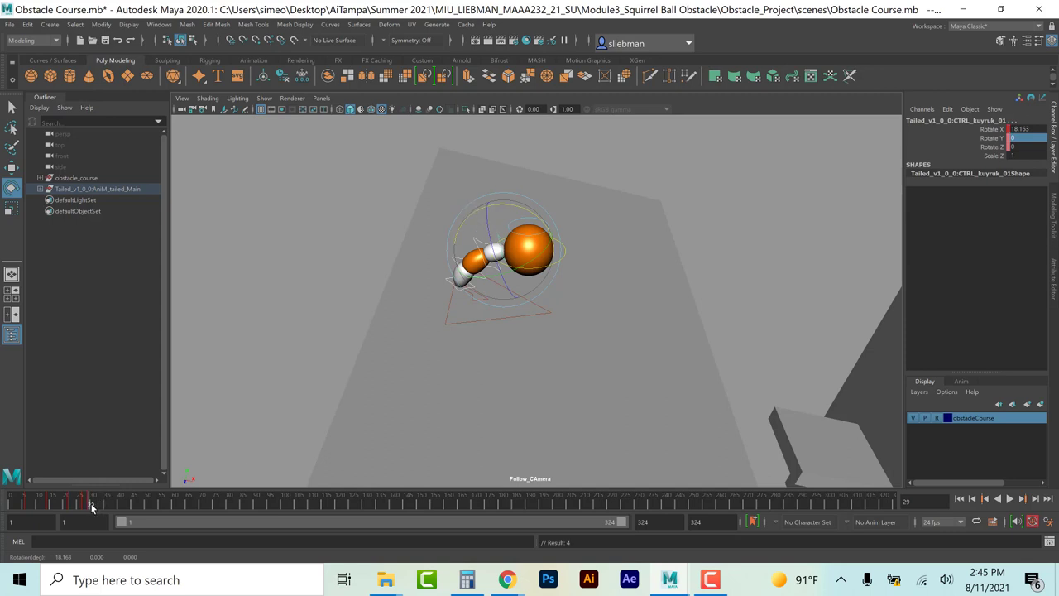
pyautogui.hotkey('alt', 'v')
pyautogui.moveTo(111, 511); pyautogui.dragTo(137, 508)
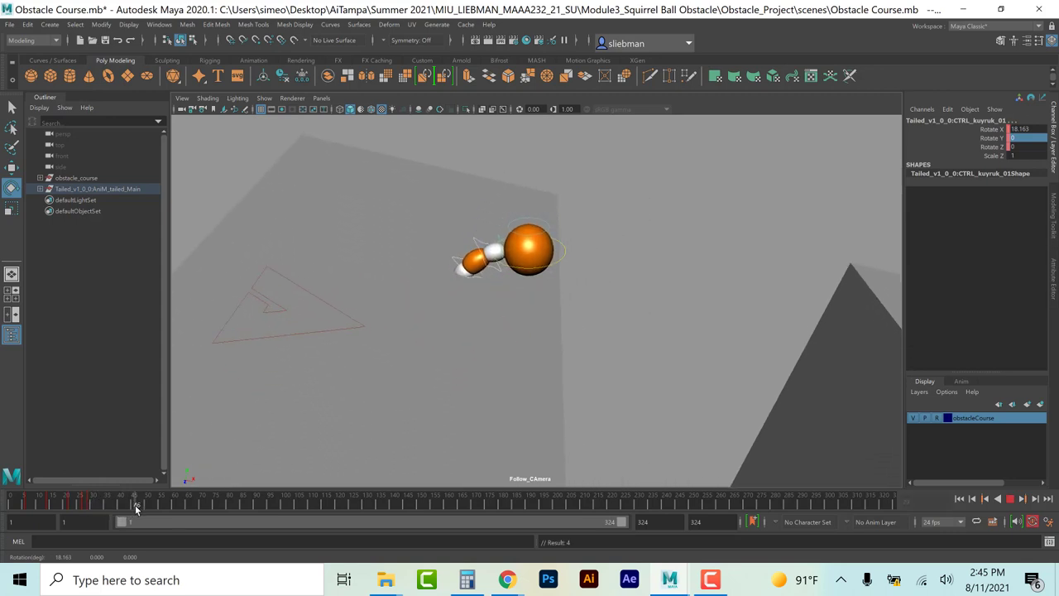
pyautogui.moveTo(500, 211); pyautogui.dragTo(510, 205)
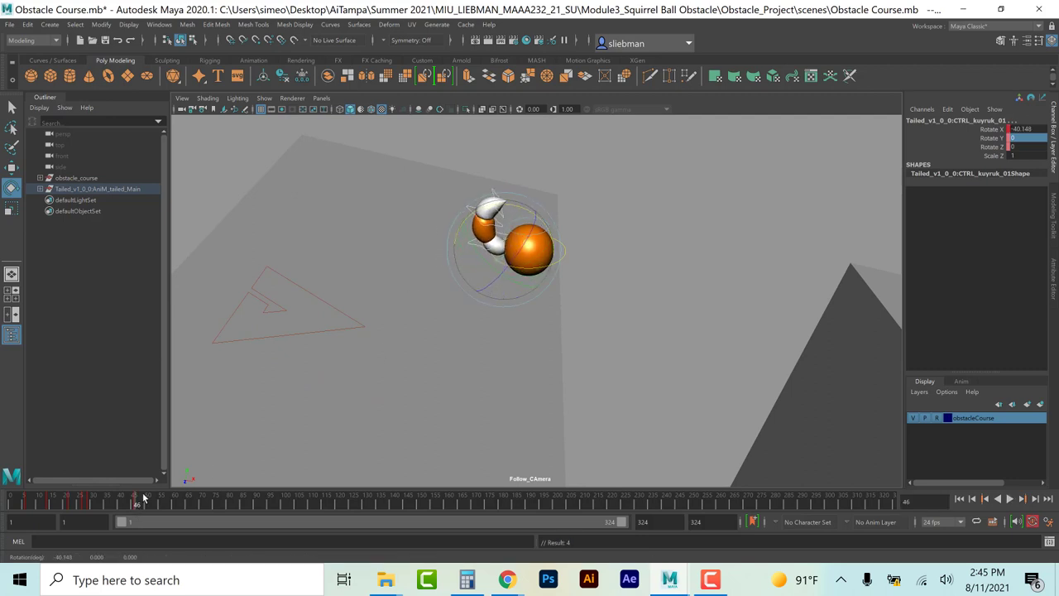
pyautogui.hotkey('alt', 'v')
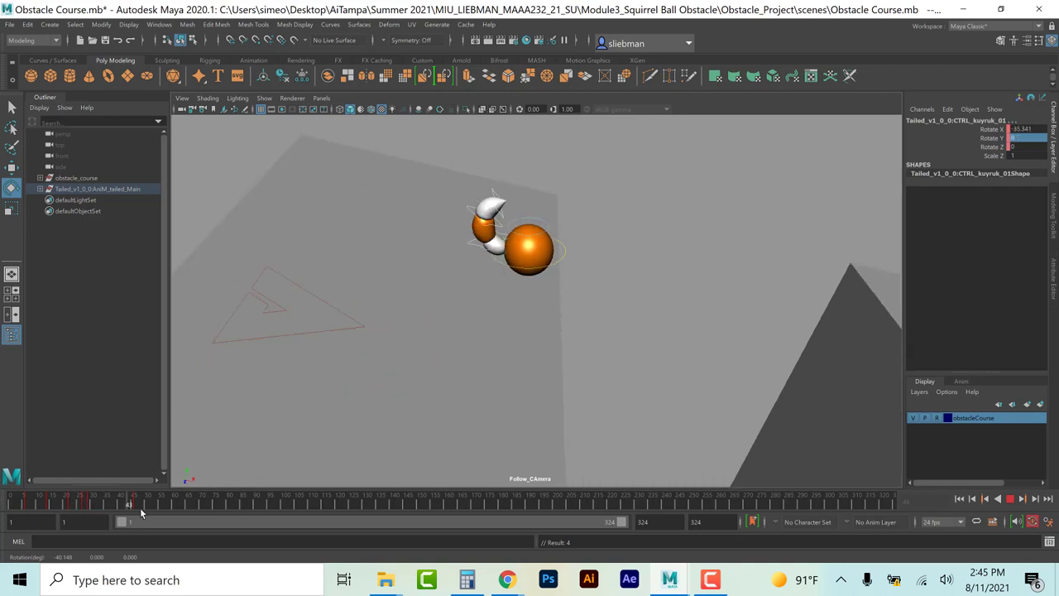
# Step: Swing the tail the opposite way at frame 22, then down-left at frame 53 and key it
pyautogui.moveTo(115, 504); pyautogui.dragTo(59, 502)
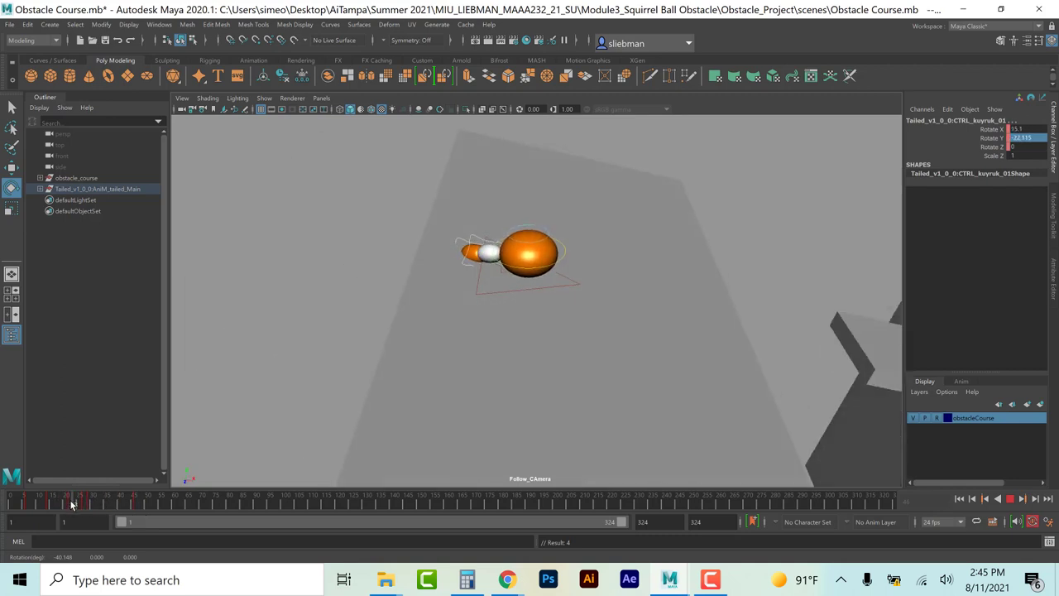
pyautogui.press('Escape')
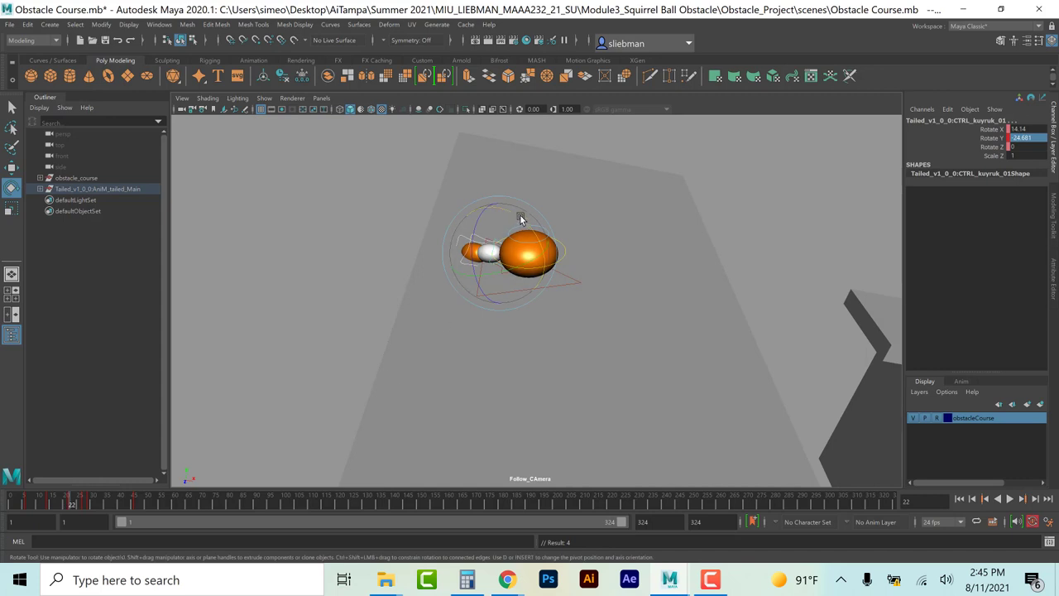
pyautogui.moveTo(522, 220); pyautogui.dragTo(526, 249)
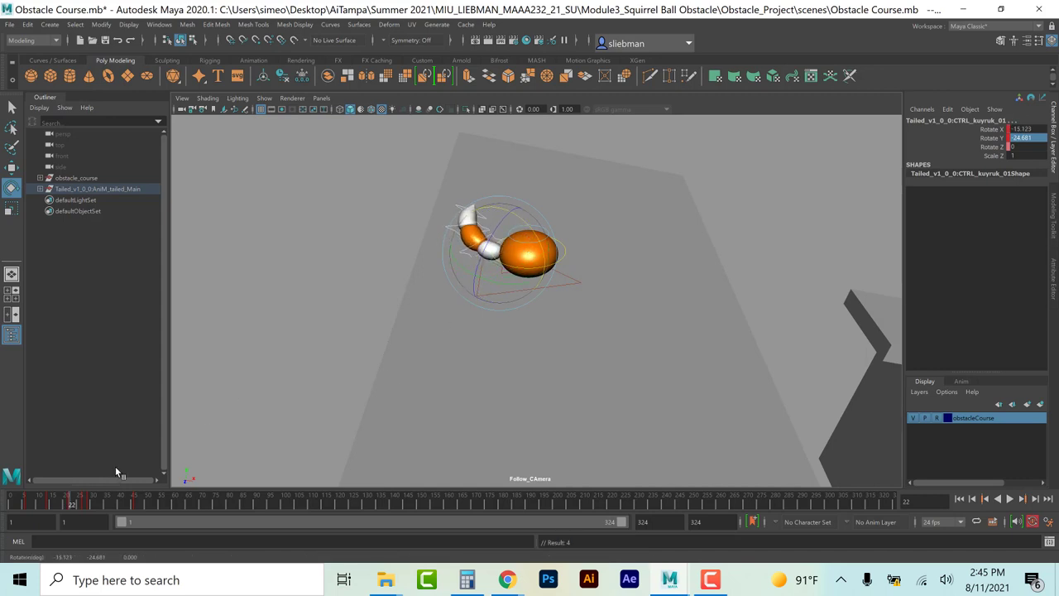
pyautogui.hotkey('alt', 'v')
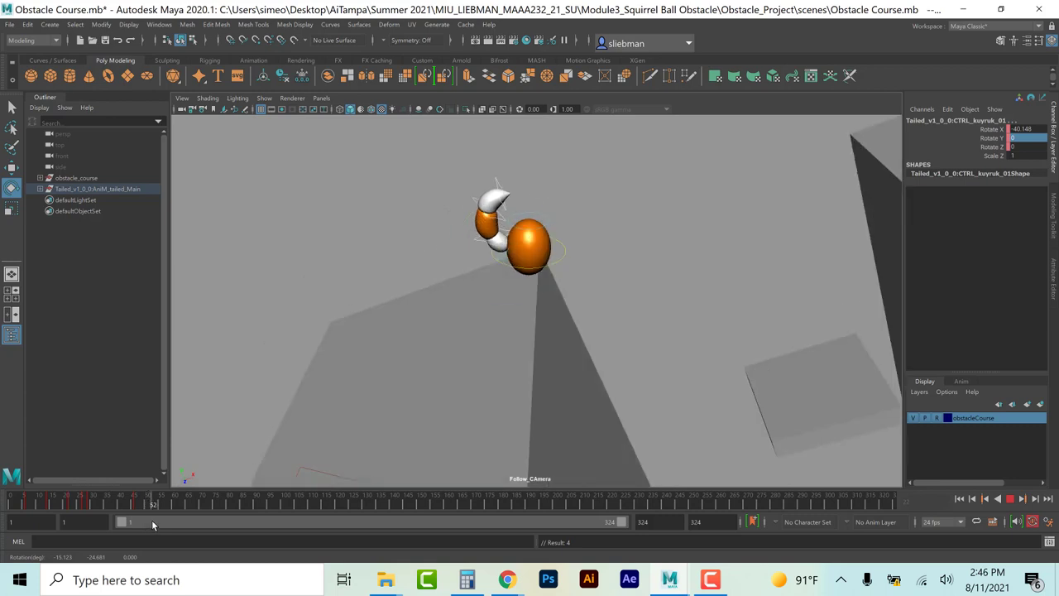
pyautogui.hotkey('alt', 'v')
pyautogui.moveTo(502, 195); pyautogui.dragTo(464, 222)
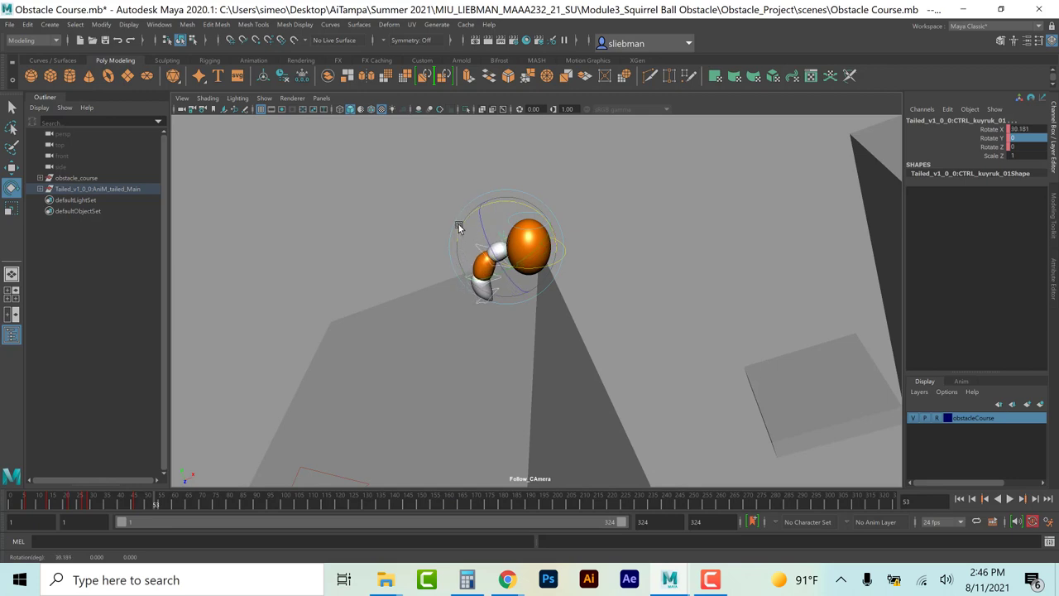
pyautogui.press('s')
# Step: Swing the tail upward at frame 60 and key the rotation
pyautogui.click(151, 505)
pyautogui.hotkey('alt', 'v')
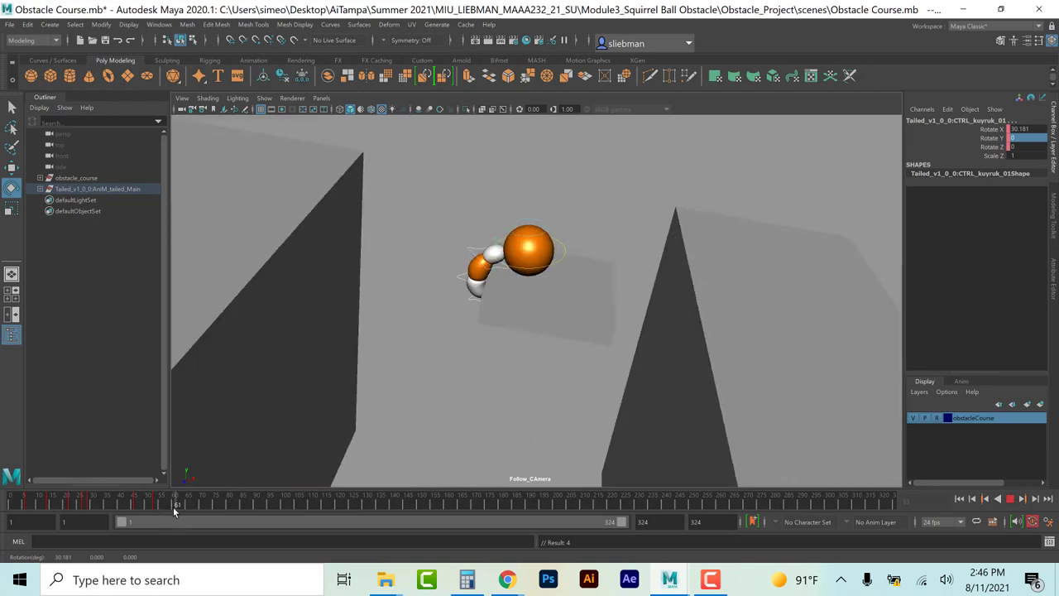
pyautogui.click(173, 507)
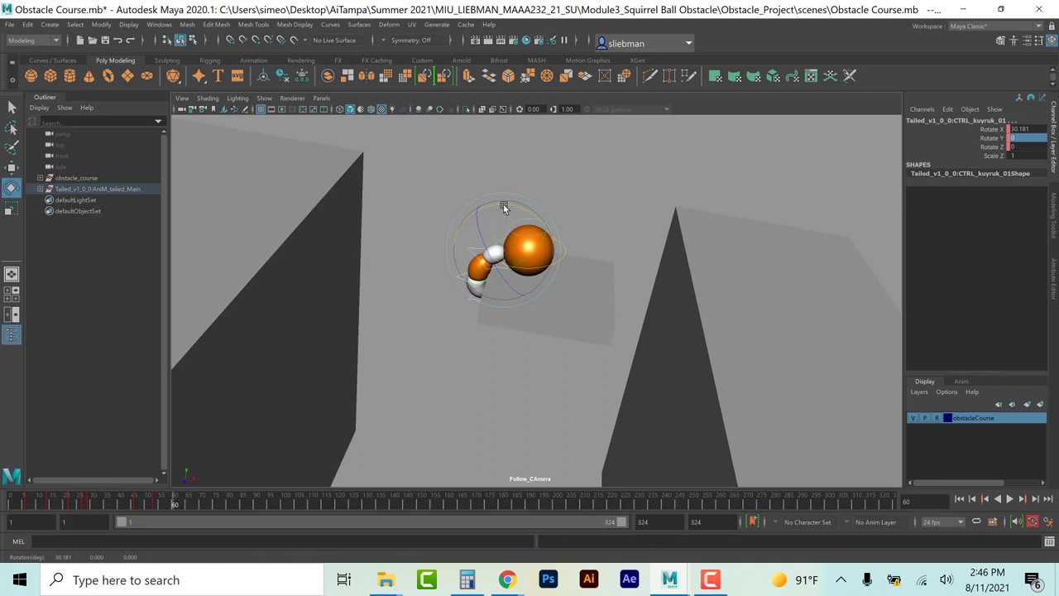
pyautogui.moveTo(503, 207); pyautogui.dragTo(542, 234)
pyautogui.press('s')
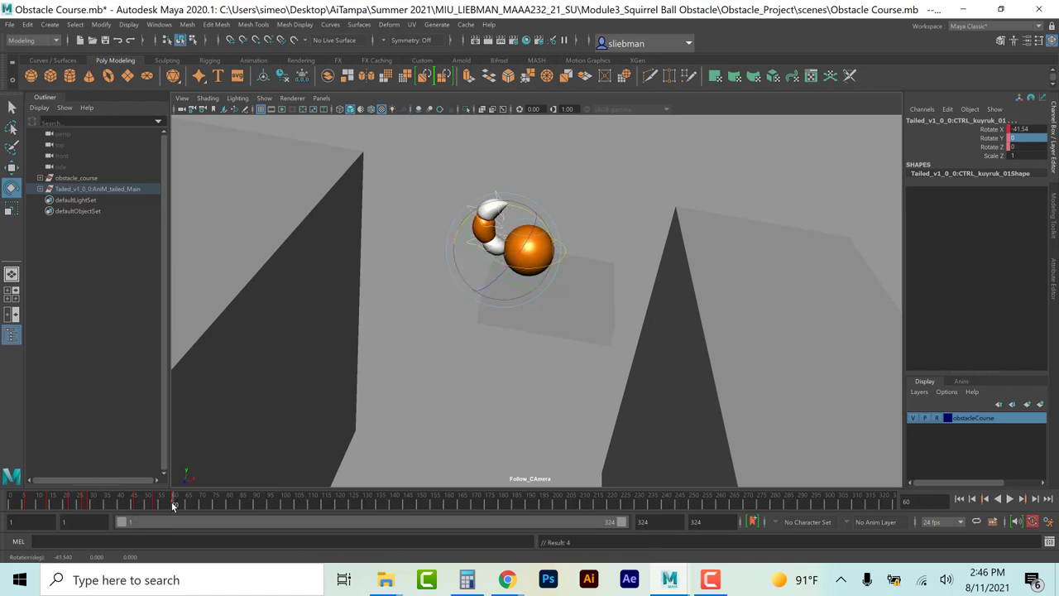
# Step: Swing the tail around the ball between frames 65 and 77
pyautogui.moveTo(173, 506); pyautogui.dragTo(199, 507)
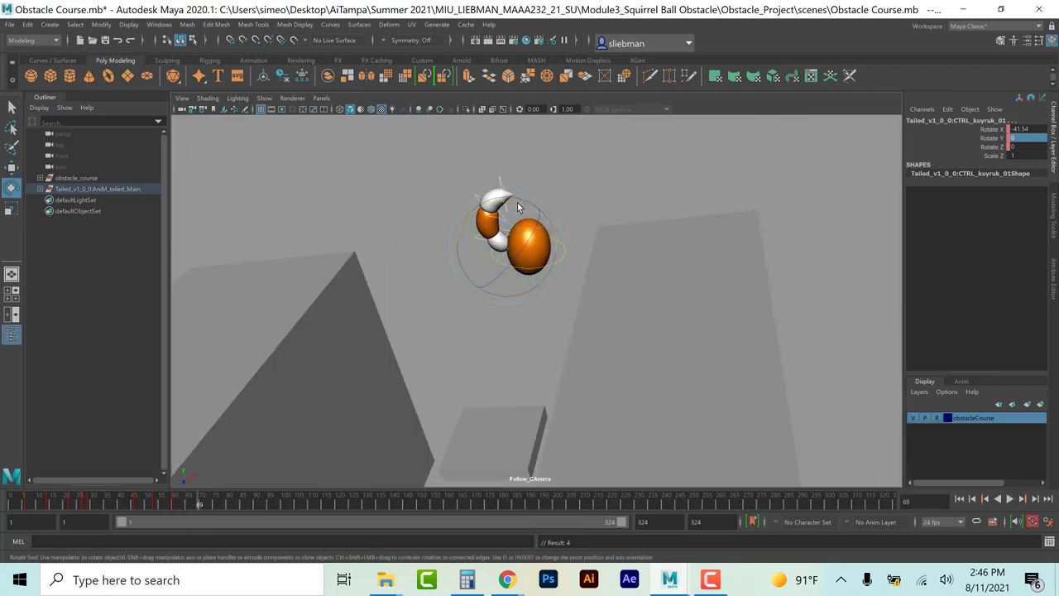
pyautogui.moveTo(516, 205); pyautogui.dragTo(460, 222)
pyautogui.moveTo(190, 504); pyautogui.dragTo(220, 505)
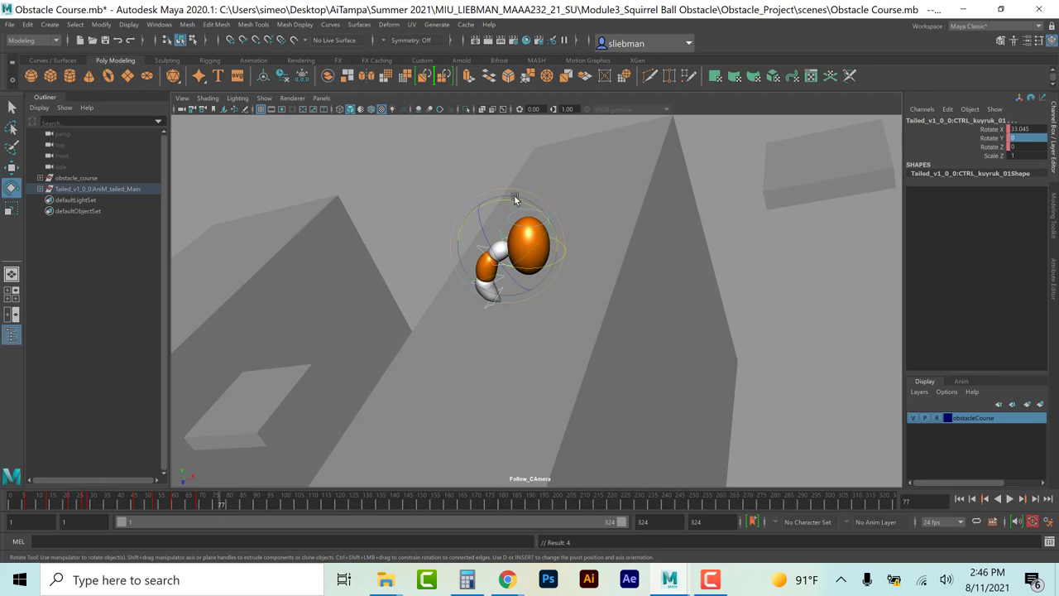
pyautogui.moveTo(513, 198); pyautogui.dragTo(544, 223)
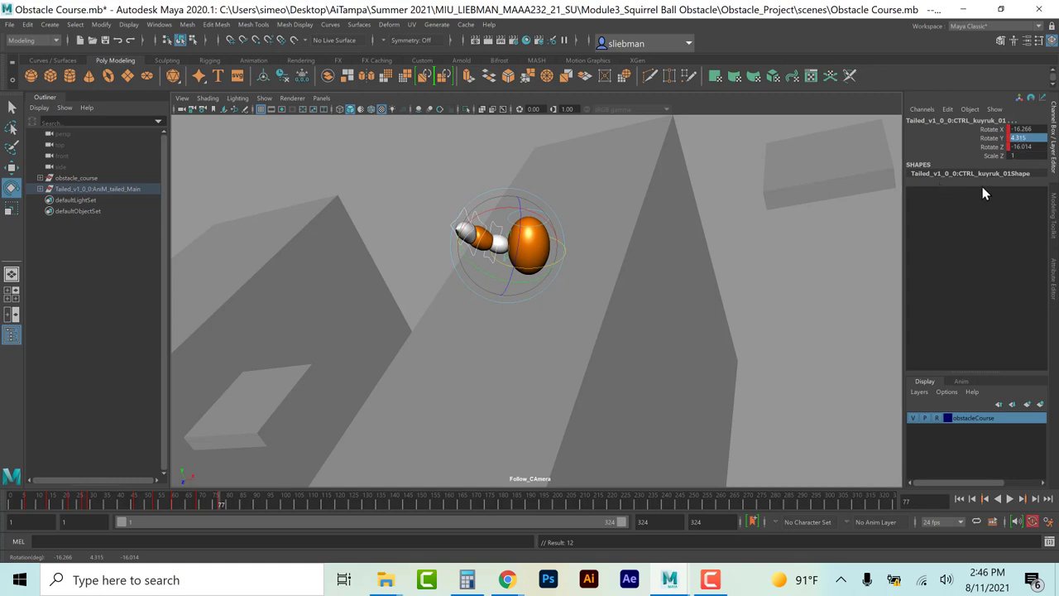
# Step: Zero the tail's rotations, curl it up to Rotate X -26.875, key it, and play back
pyautogui.moveTo(1034, 129); pyautogui.dragTo(1034, 145)
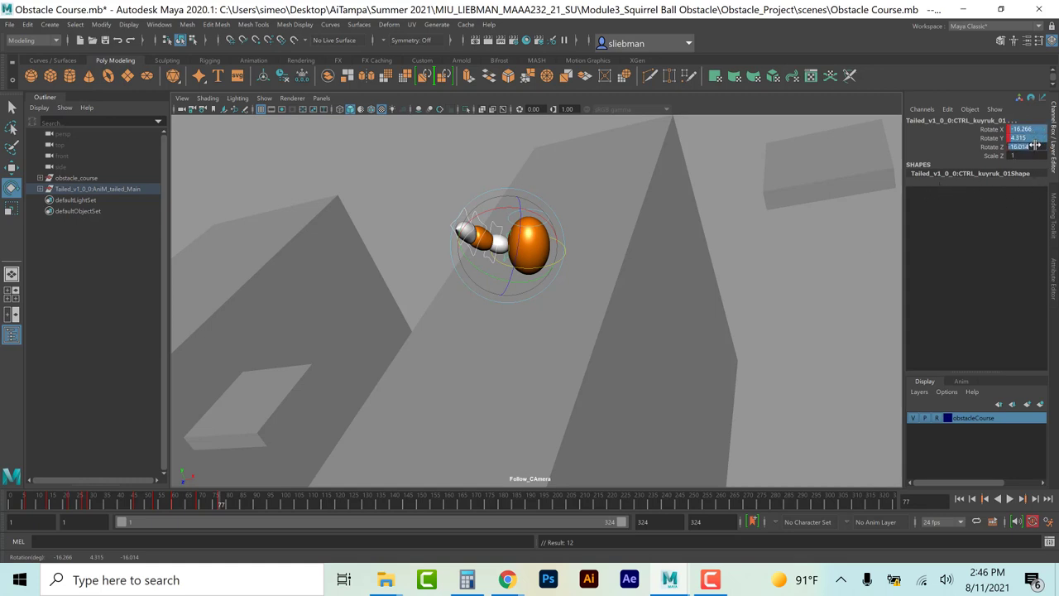
pyautogui.write('0')
pyautogui.press('Return')
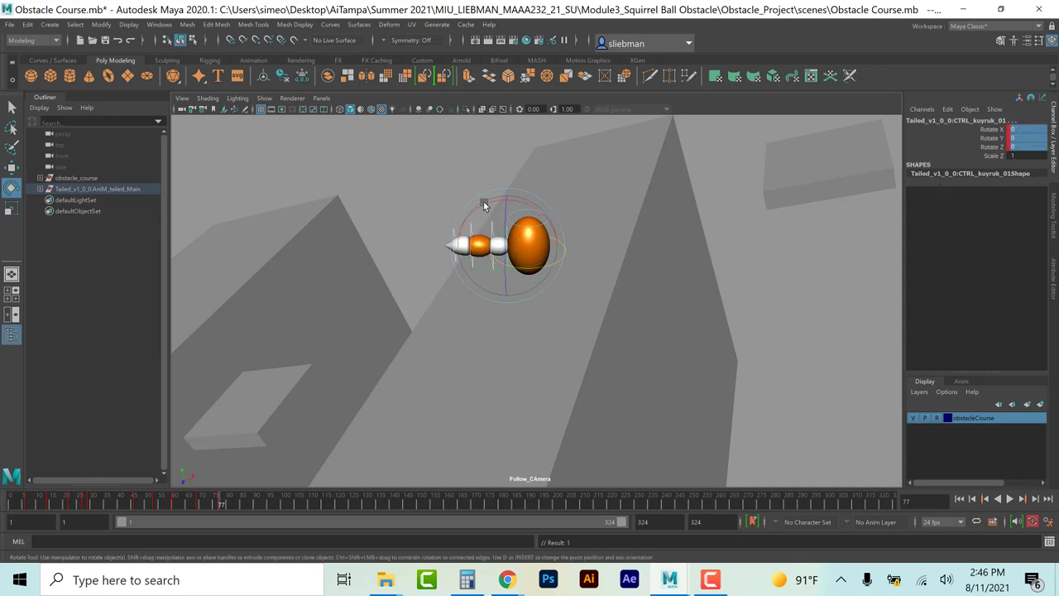
pyautogui.moveTo(483, 205); pyautogui.dragTo(504, 198)
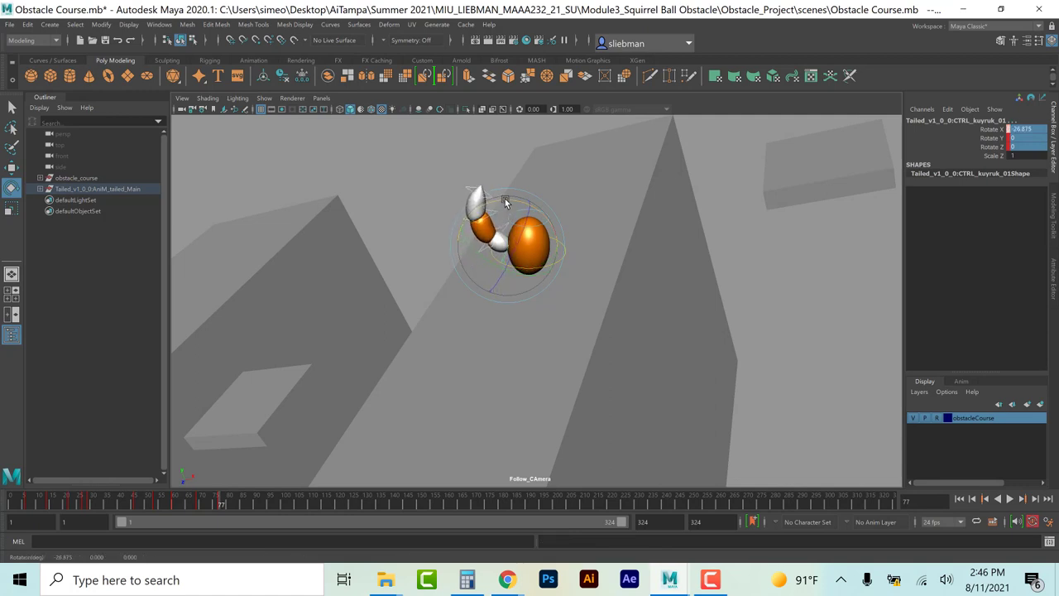
pyautogui.press('s')
pyautogui.hotkey('alt', 'v')
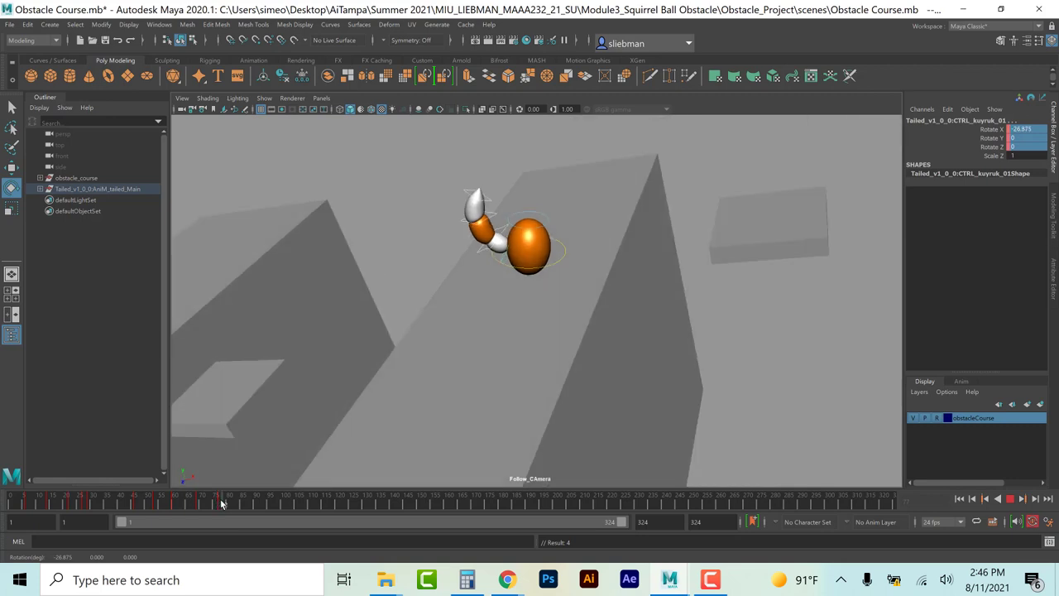
# Step: Move the tail key from frame 77 to frame 73
pyautogui.click(220, 504)
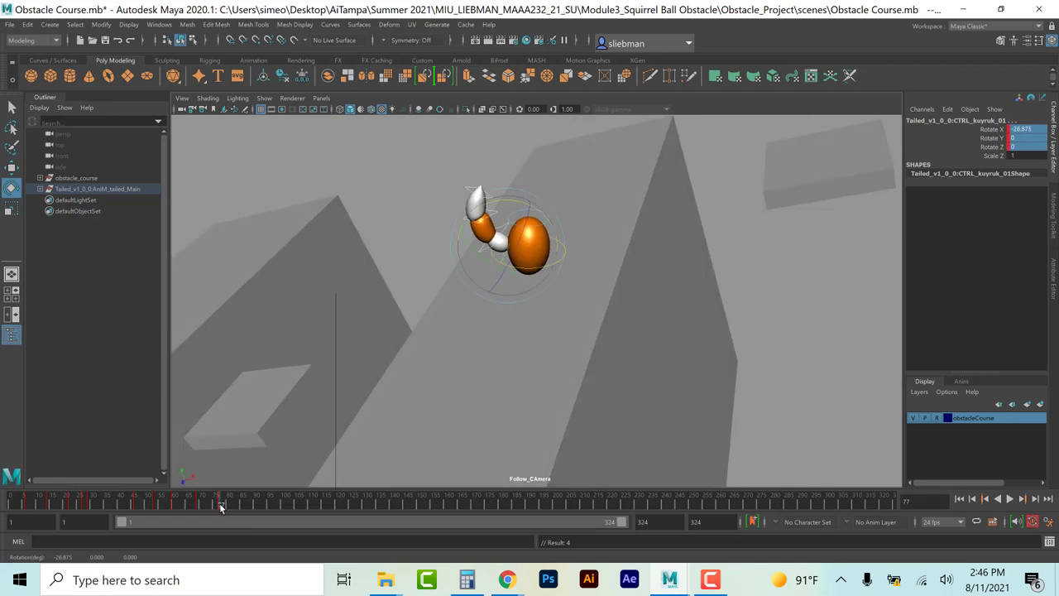
pyautogui.rightClick(220, 506)
pyautogui.click(272, 299)
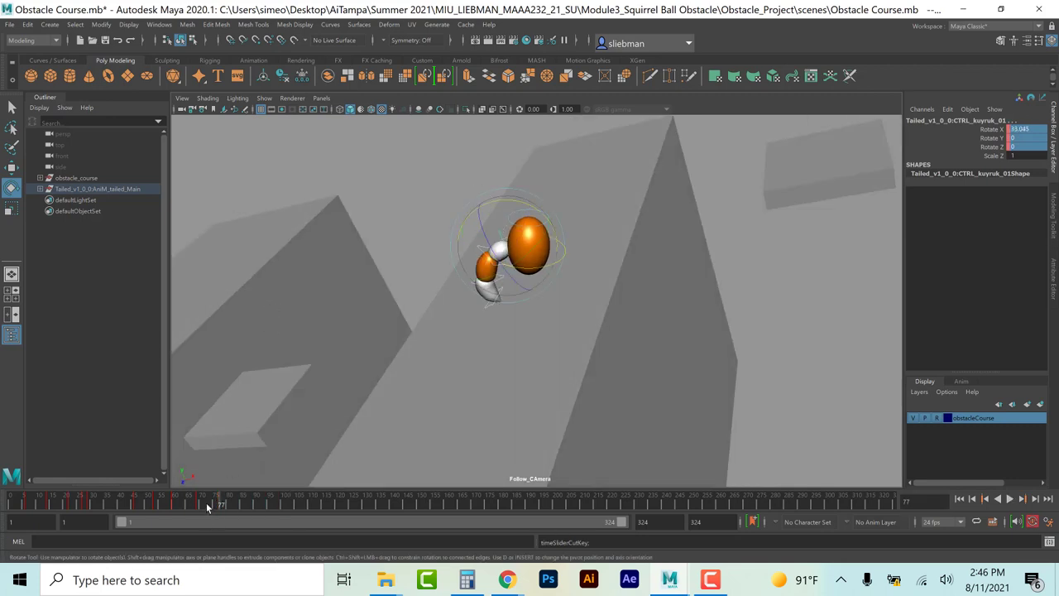
pyautogui.click(209, 504)
pyautogui.rightClick(211, 505)
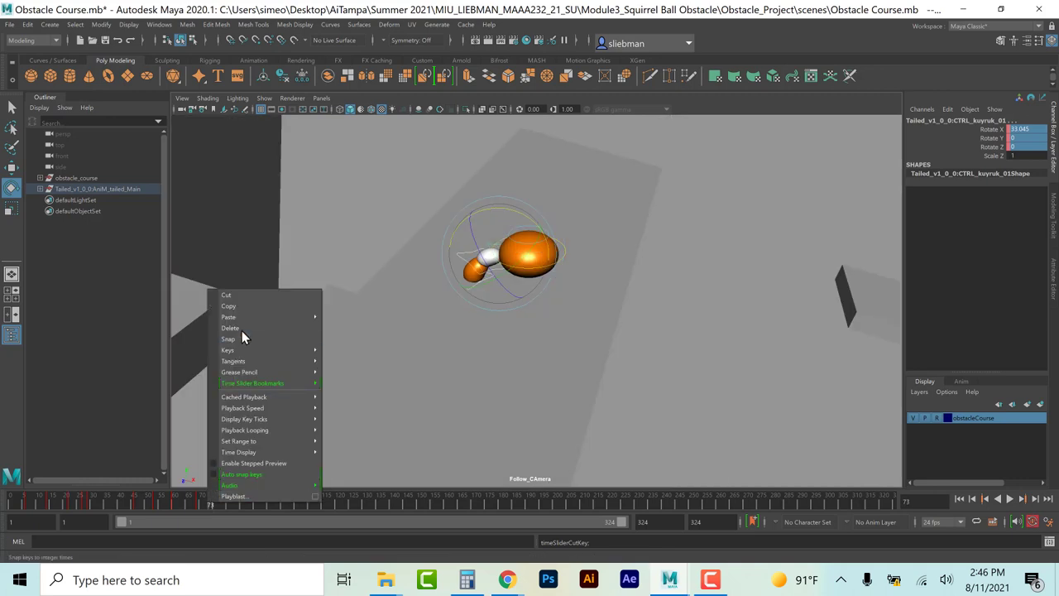
pyautogui.moveTo(278, 317)
pyautogui.click(376, 321)
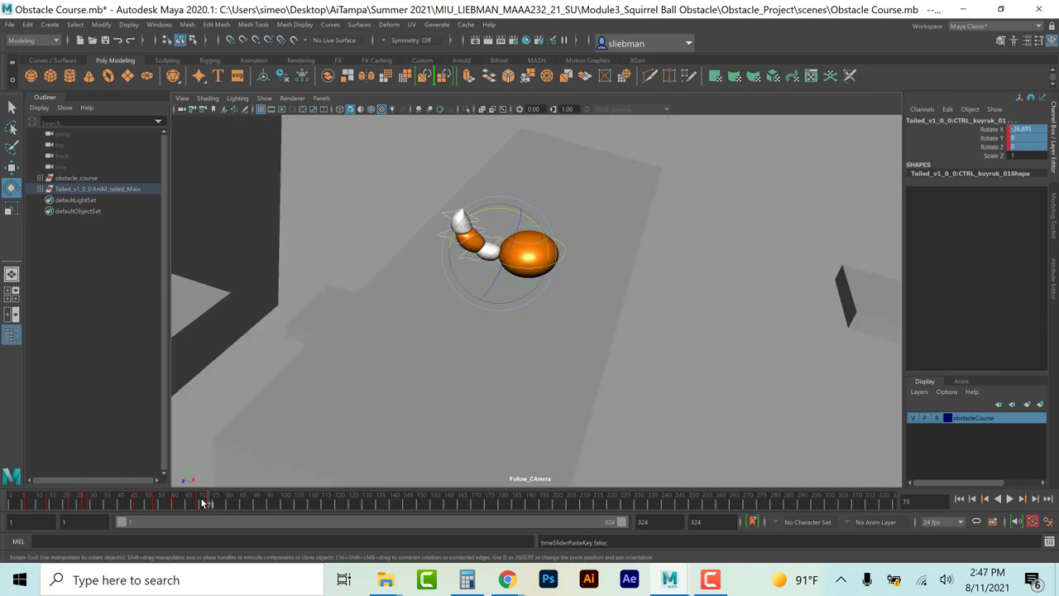
# Step: Review the timing and rotate the tail to point left at frame 79
pyautogui.hotkey('alt', 'v')
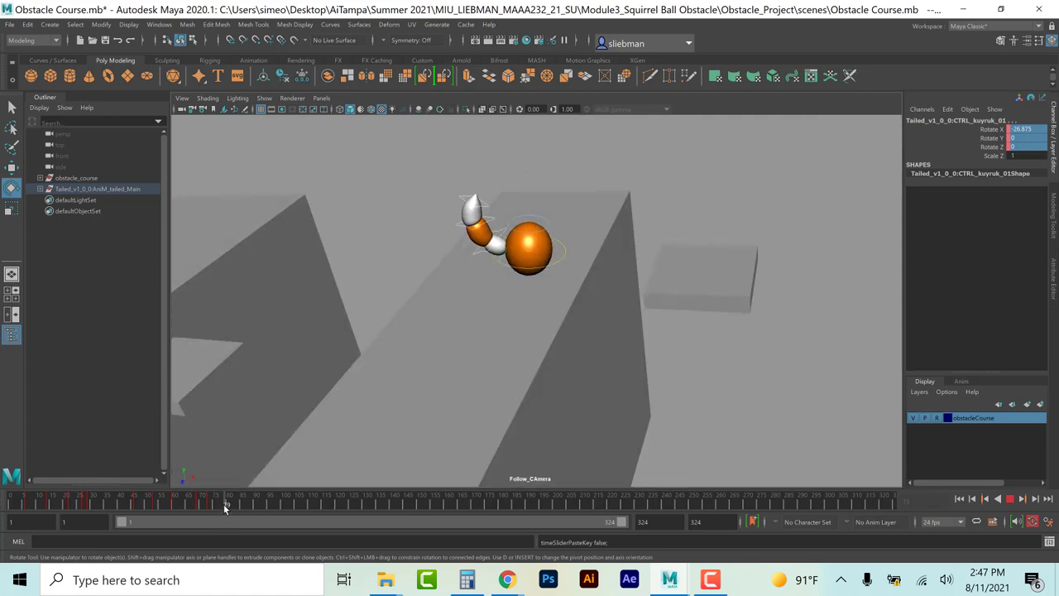
pyautogui.click(224, 504)
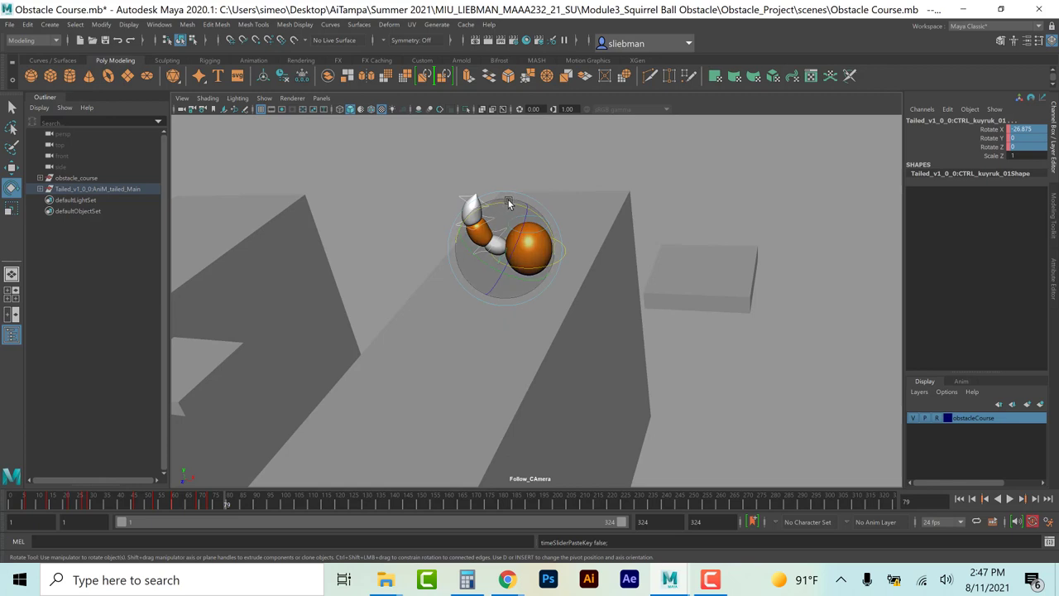
pyautogui.moveTo(508, 199); pyautogui.dragTo(465, 210)
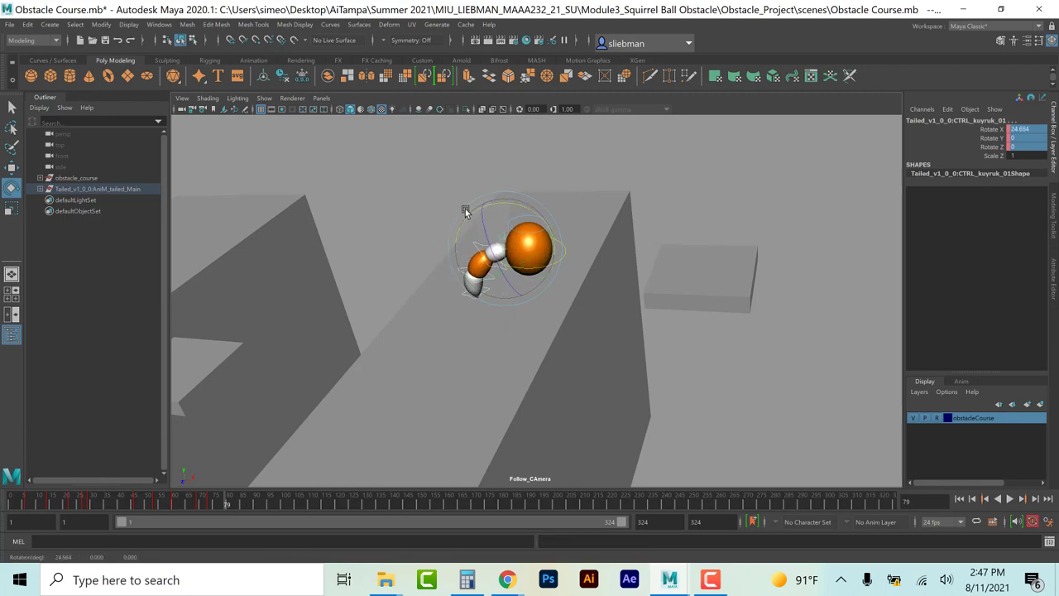
# Step: At frame 87, reset the tail's Rotate X to 0 and tilt it up over the ball
pyautogui.hotkey('alt', 'v')
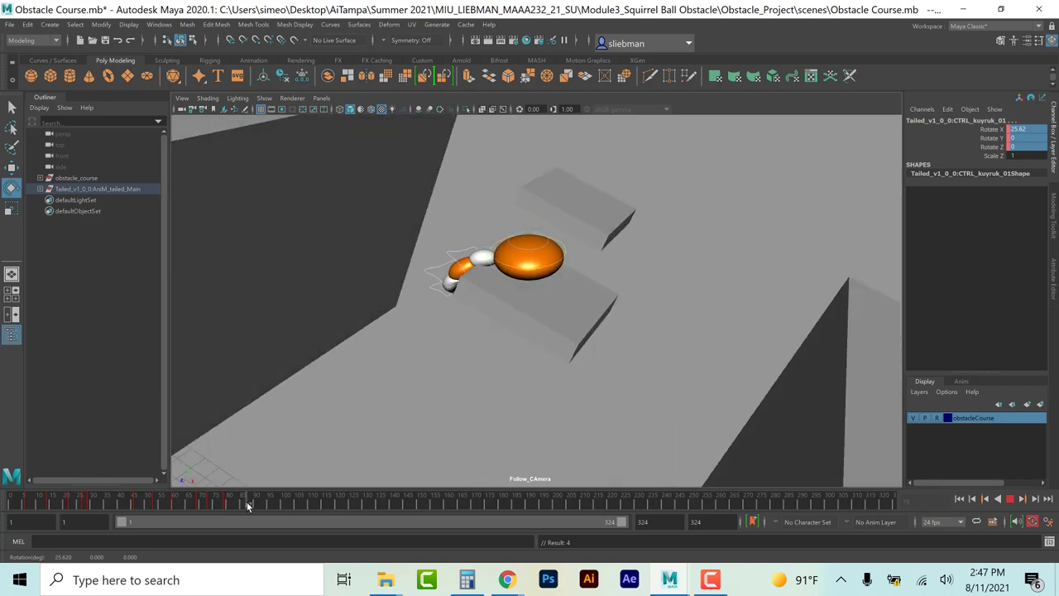
pyautogui.hotkey('alt', 'v')
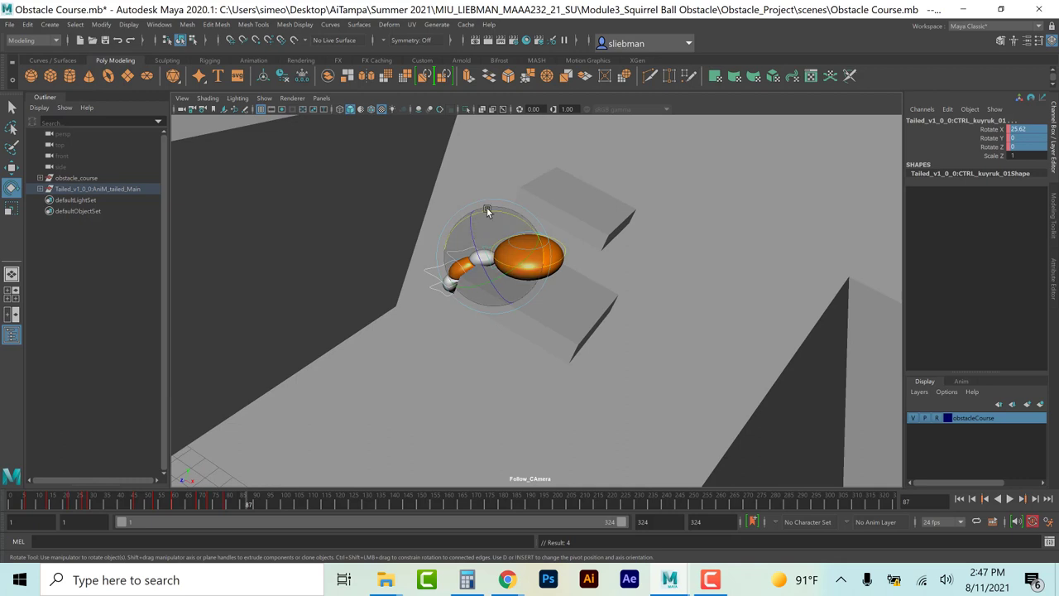
pyautogui.moveTo(486, 210); pyautogui.dragTo(507, 222)
pyautogui.hotkey('ctrl', 'z')
pyautogui.hotkey('ctrl', 'z')
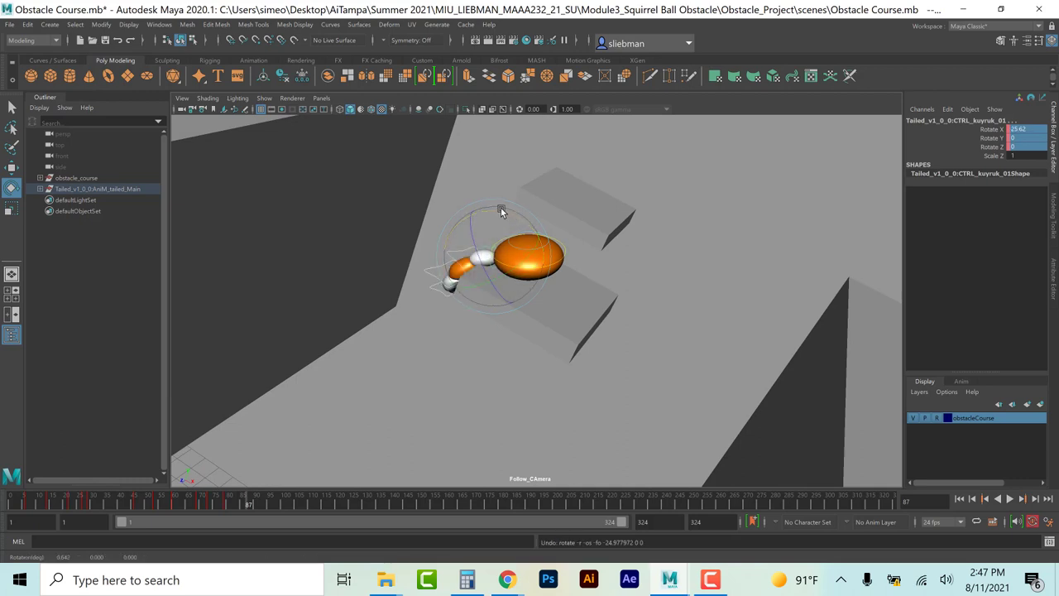
pyautogui.moveTo(500, 207); pyautogui.dragTo(528, 242)
pyautogui.hotkey('ctrl', 'z')
pyautogui.doubleClick(1020, 129)
pyautogui.write('0')
pyautogui.press('Return')
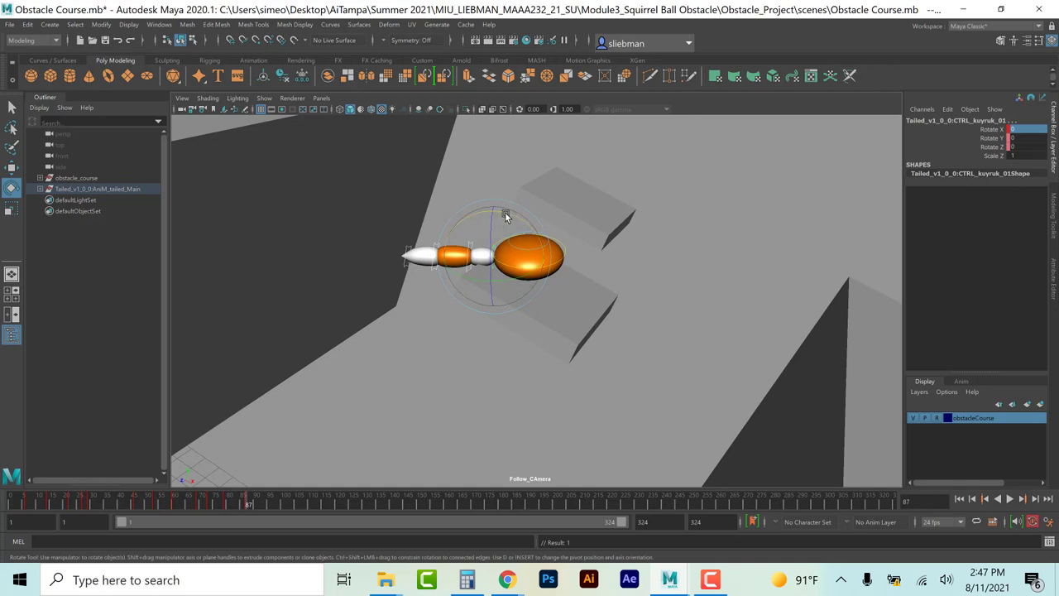
pyautogui.moveTo(504, 212); pyautogui.dragTo(530, 224)
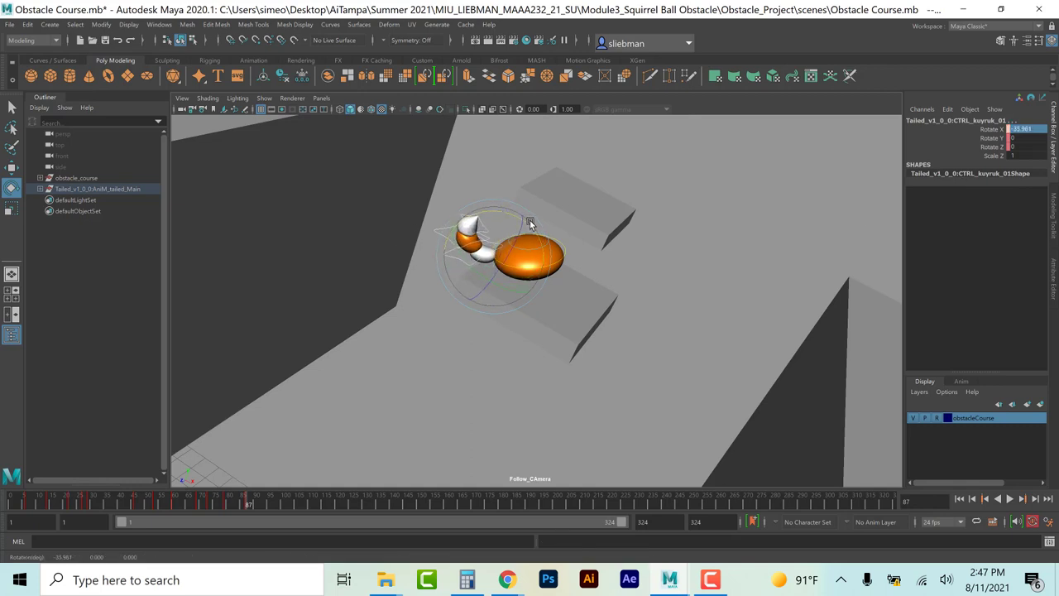
pyautogui.moveTo(245, 509)
pyautogui.mouseDown()
pyautogui.moveTo(257, 512)
pyautogui.moveTo(231, 505)
pyautogui.moveTo(317, 501)
pyautogui.moveTo(263, 505)
pyautogui.mouseUp()
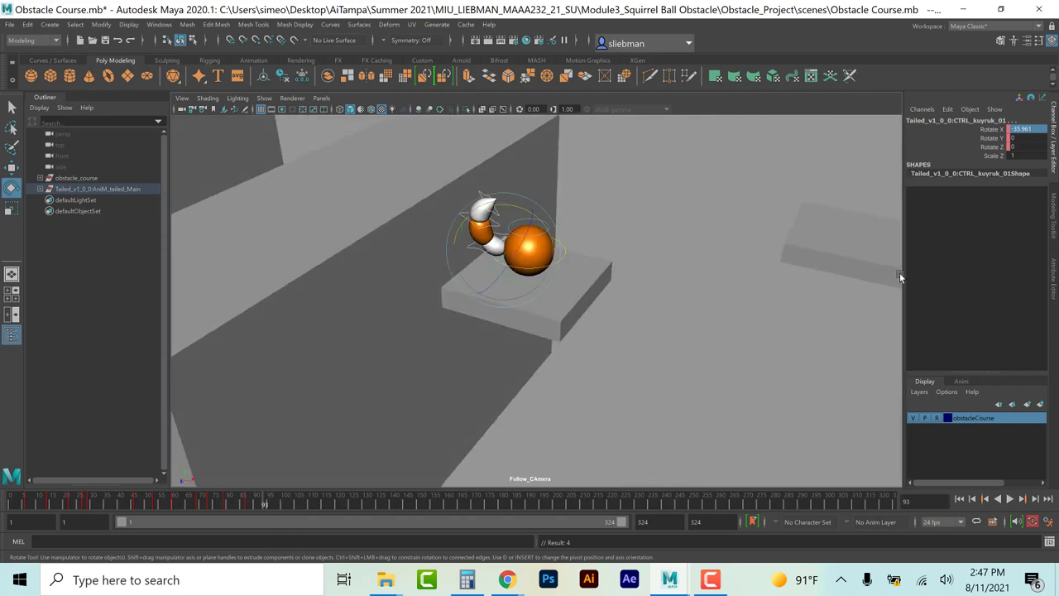
# Step: Zero the tail's Rotate X at frame 93, swing it to one side, then swing and key the other side at 101
pyautogui.press('1')
pyautogui.doubleClick(1039, 128)
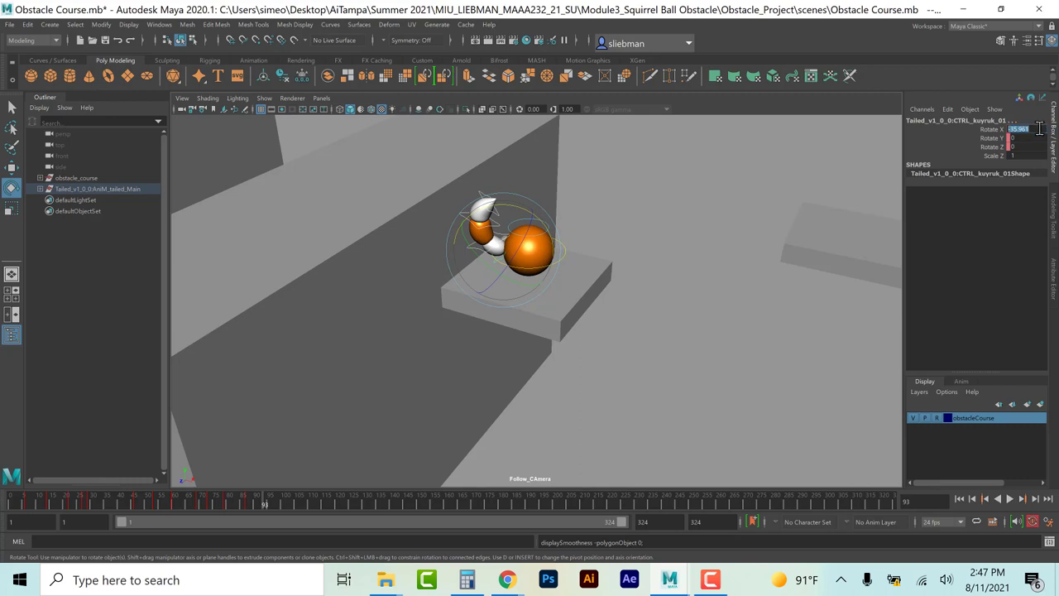
pyautogui.write('0')
pyautogui.press('Return')
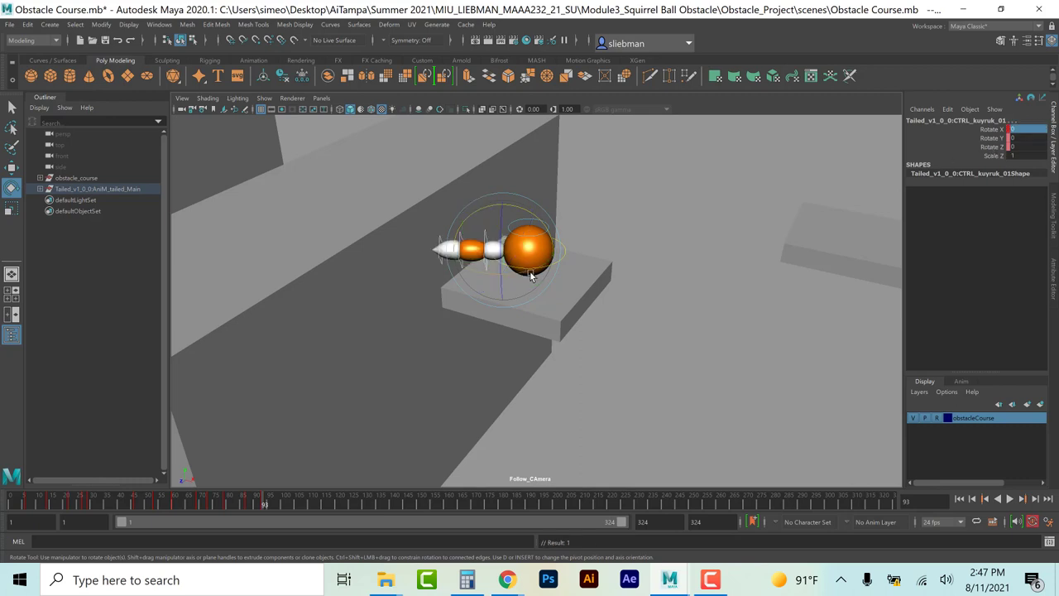
pyautogui.moveTo(516, 272); pyautogui.dragTo(493, 279)
pyautogui.click(290, 505)
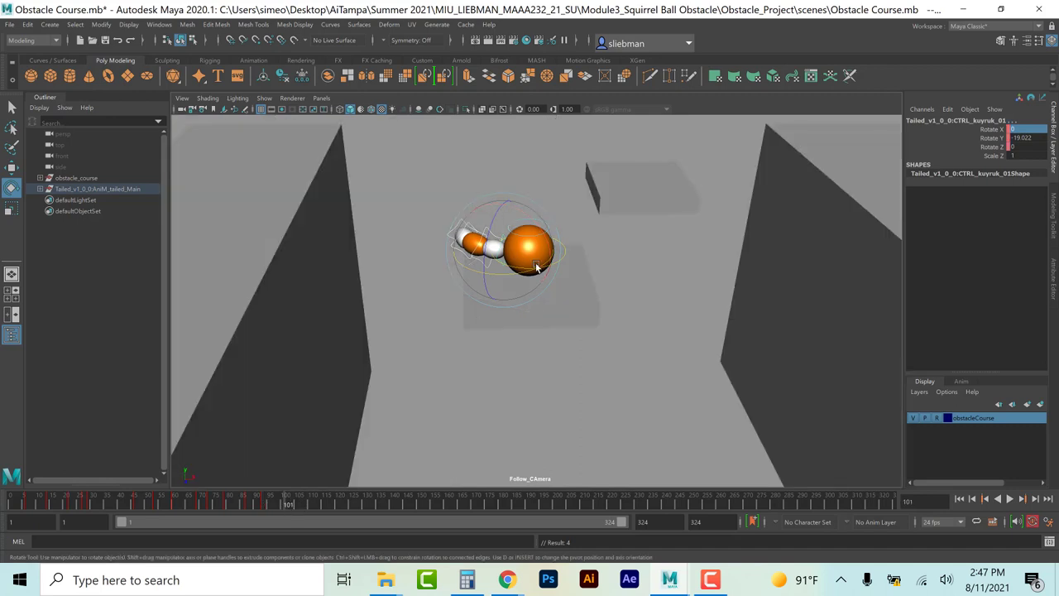
pyautogui.moveTo(504, 275); pyautogui.dragTo(427, 447)
pyautogui.press('s')
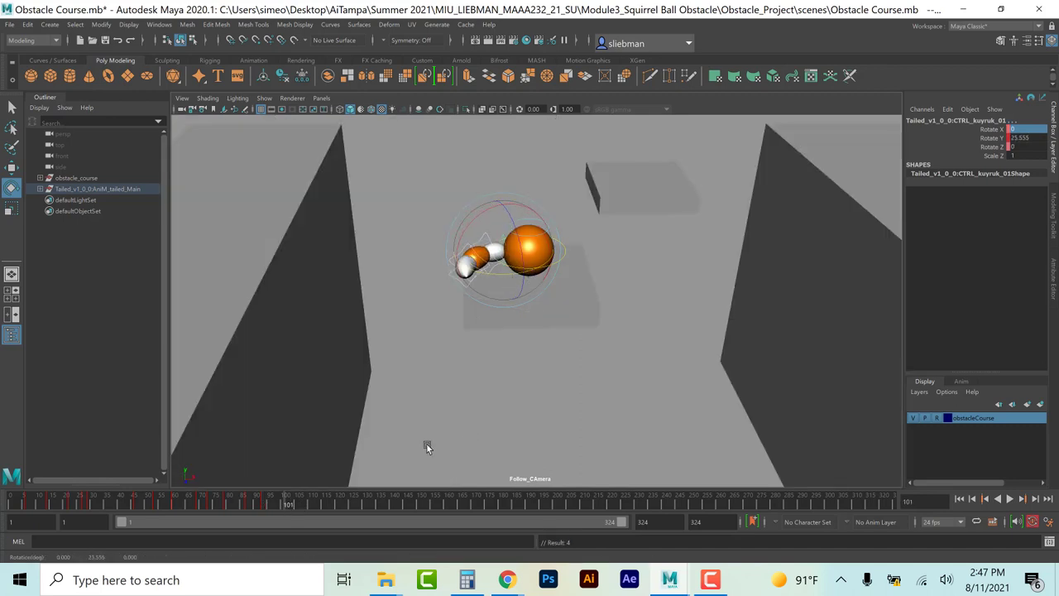
# Step: At frame 114, zero all three tail rotations and tilt the tail slightly back to level
pyautogui.click(320, 501)
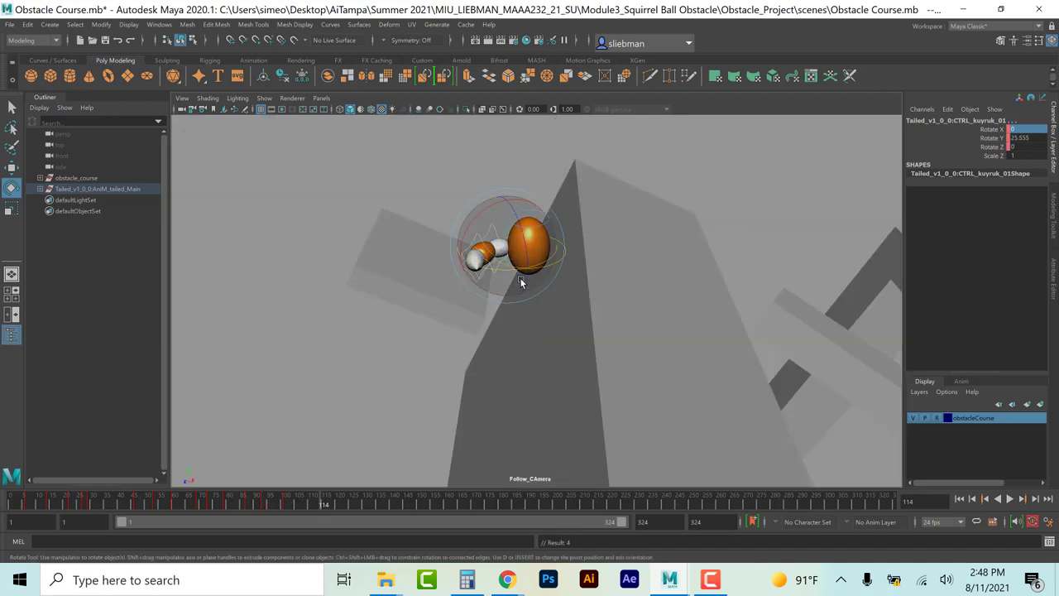
pyautogui.keyDown('shift'); pyautogui.click(1028, 146); pyautogui.keyUp('shift')
pyautogui.write('0')
pyautogui.press('Return')
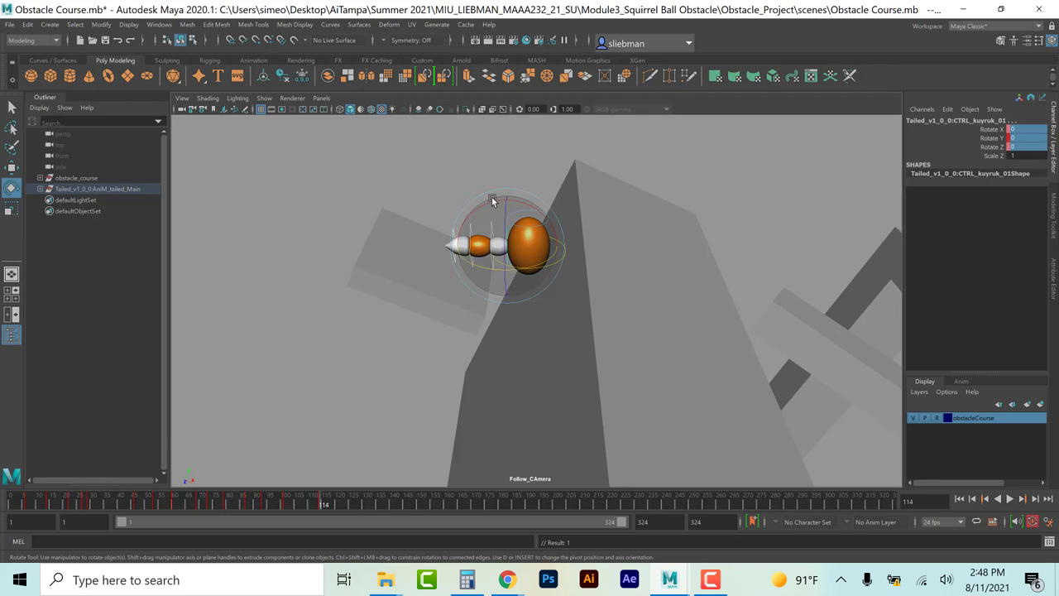
pyautogui.moveTo(491, 201); pyautogui.dragTo(501, 196)
pyautogui.moveTo(321, 504)
pyautogui.mouseDown()
pyautogui.moveTo(294, 504)
pyautogui.moveTo(339, 507)
pyautogui.mouseUp()
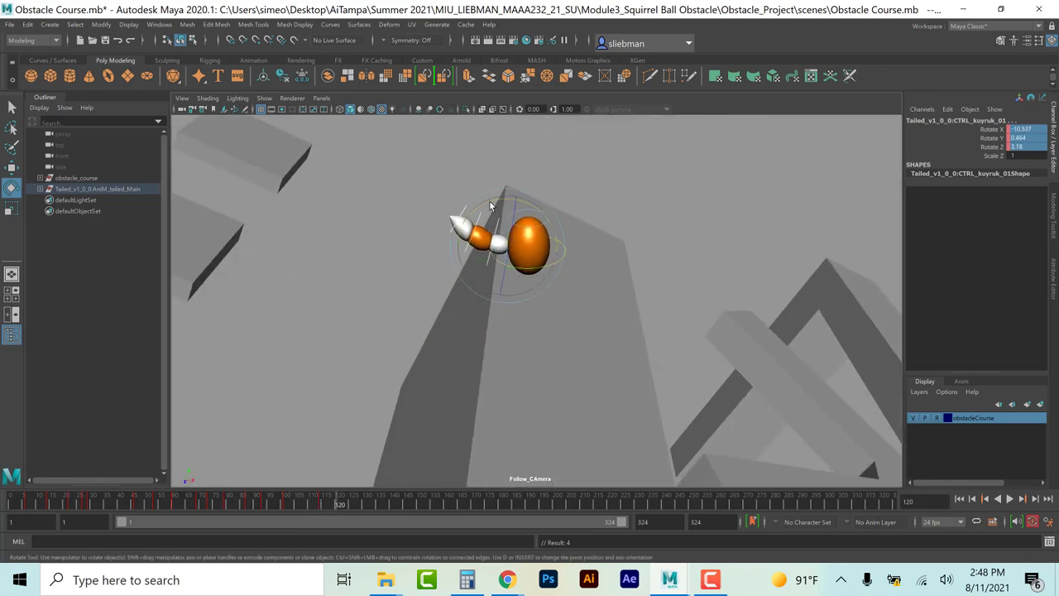
pyautogui.moveTo(499, 202); pyautogui.dragTo(480, 206)
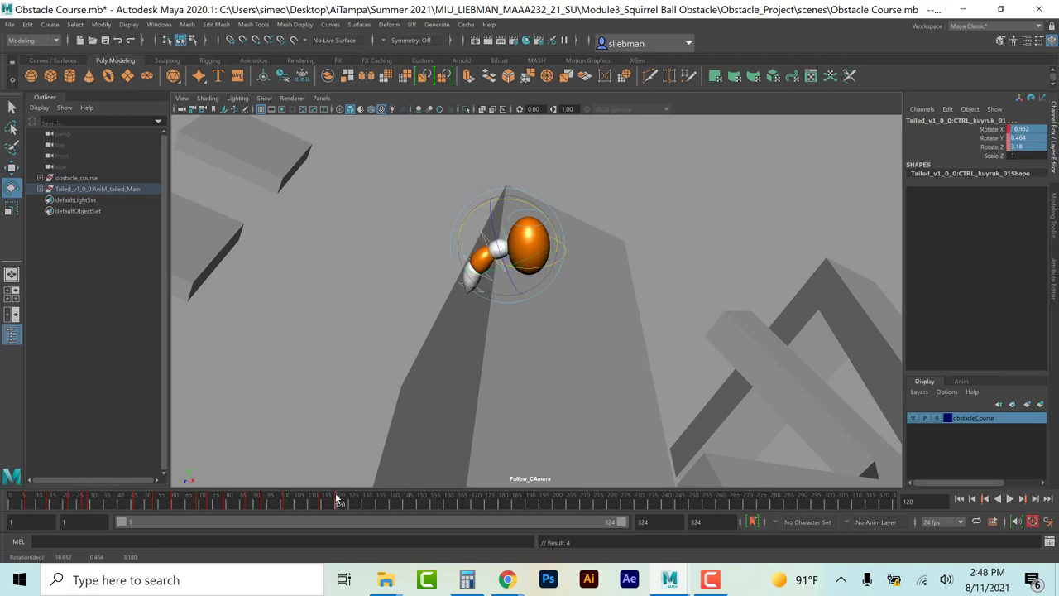
# Step: Curl the tail up over the ball at frame 127, key it, and play back to frame 133
pyautogui.hotkey('alt', 'v')
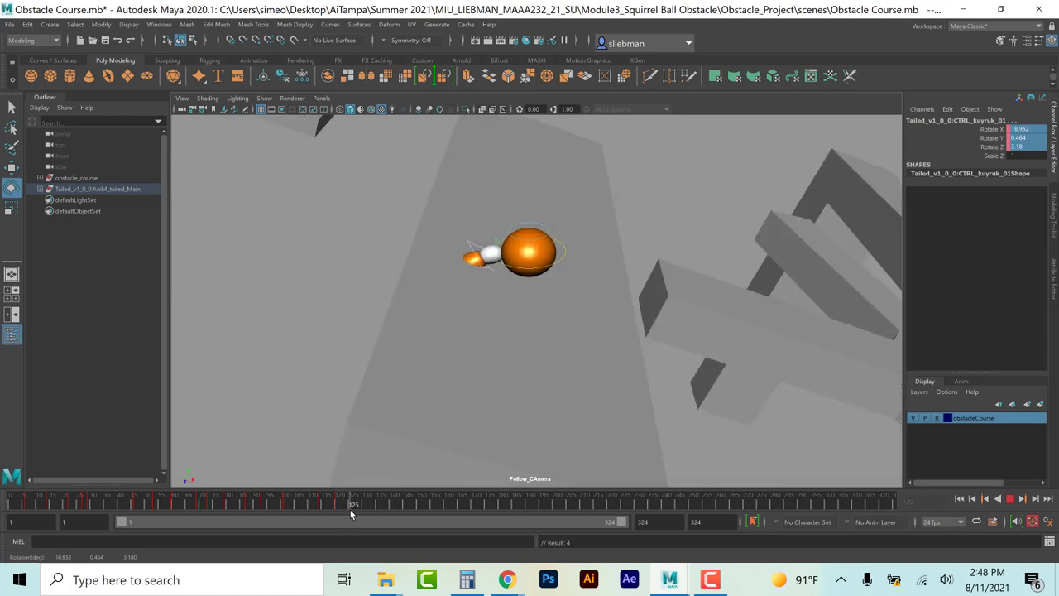
pyautogui.hotkey('alt', 'v')
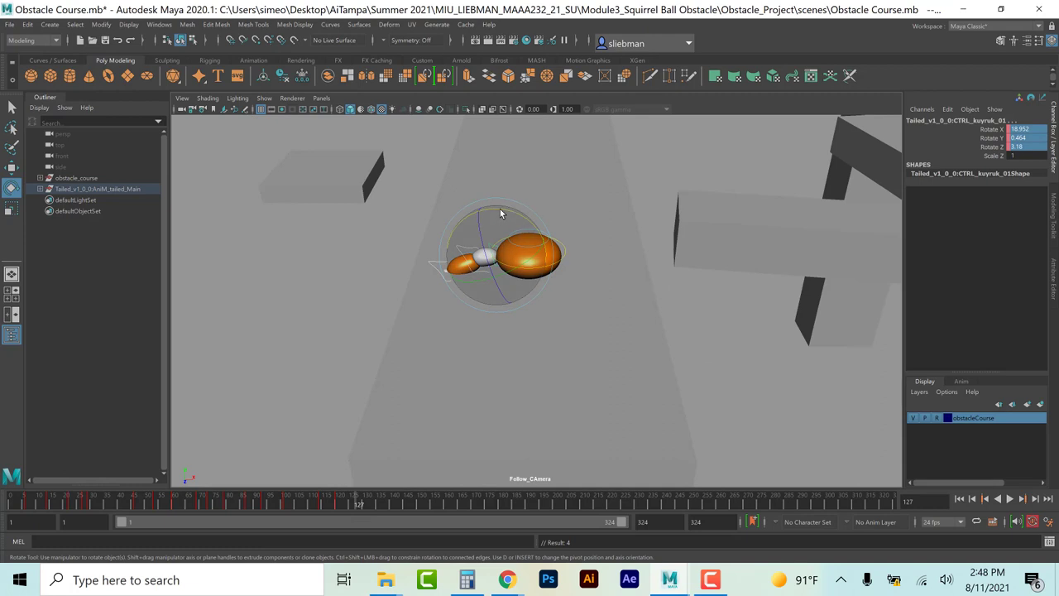
pyautogui.moveTo(499, 209); pyautogui.dragTo(536, 235)
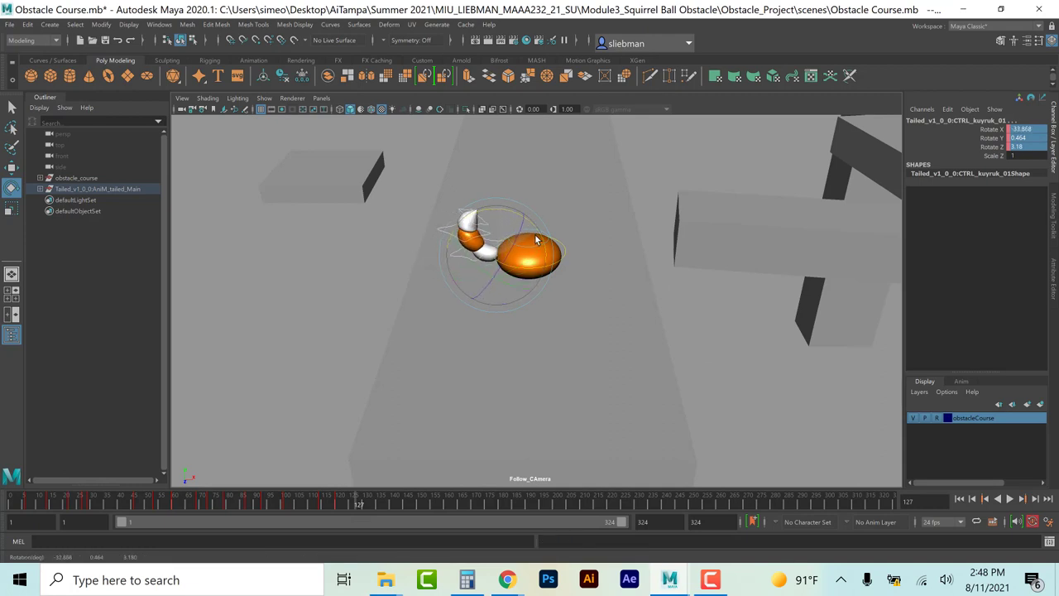
pyautogui.press('s')
pyautogui.hotkey('alt', 'v')
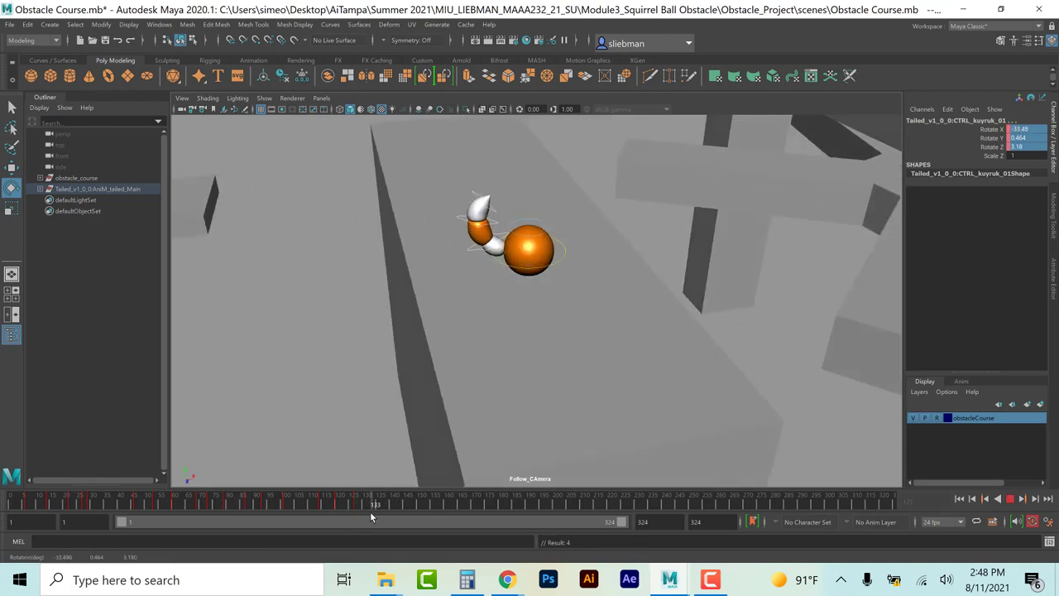
pyautogui.hotkey('alt', 'v')
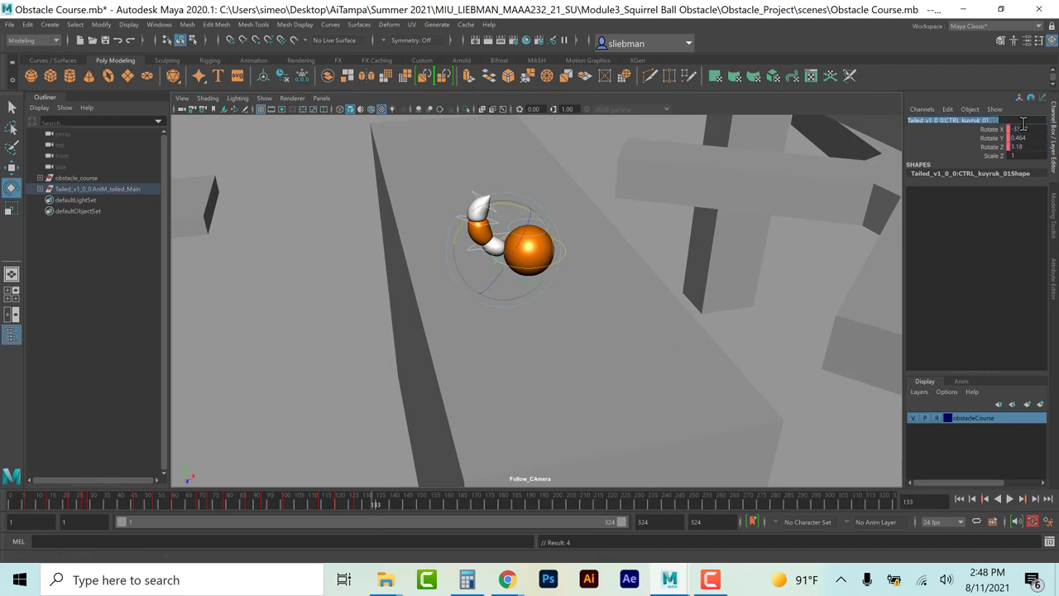
# Step: Zero the tail rotation, tilt it slightly, and swing it sideways at frame 142
pyautogui.write('0')
pyautogui.press('Return')
pyautogui.moveTo(1041, 133); pyautogui.dragTo(989, 147)
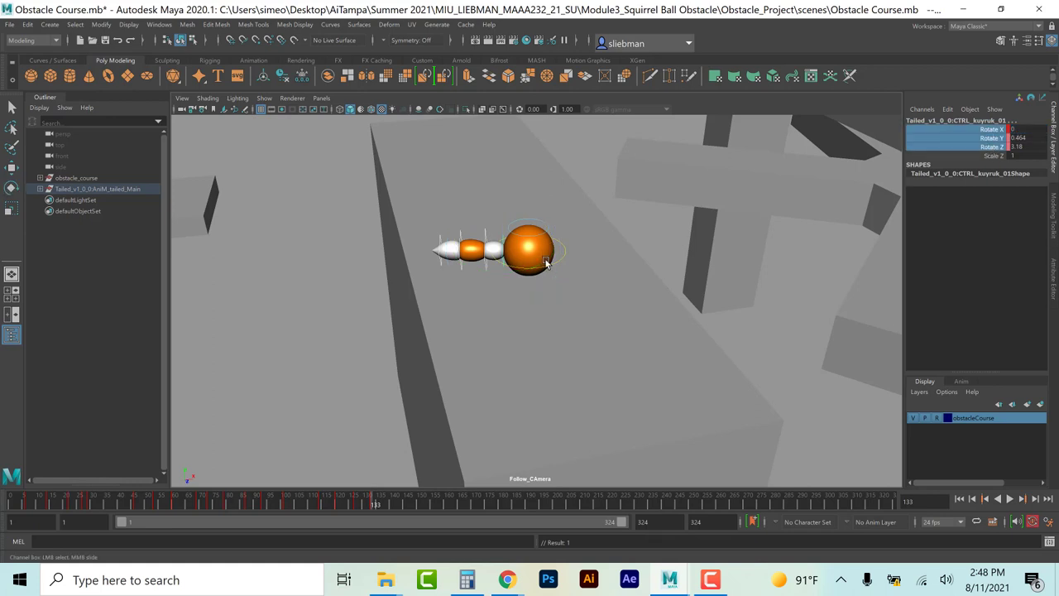
pyautogui.click(11, 188)
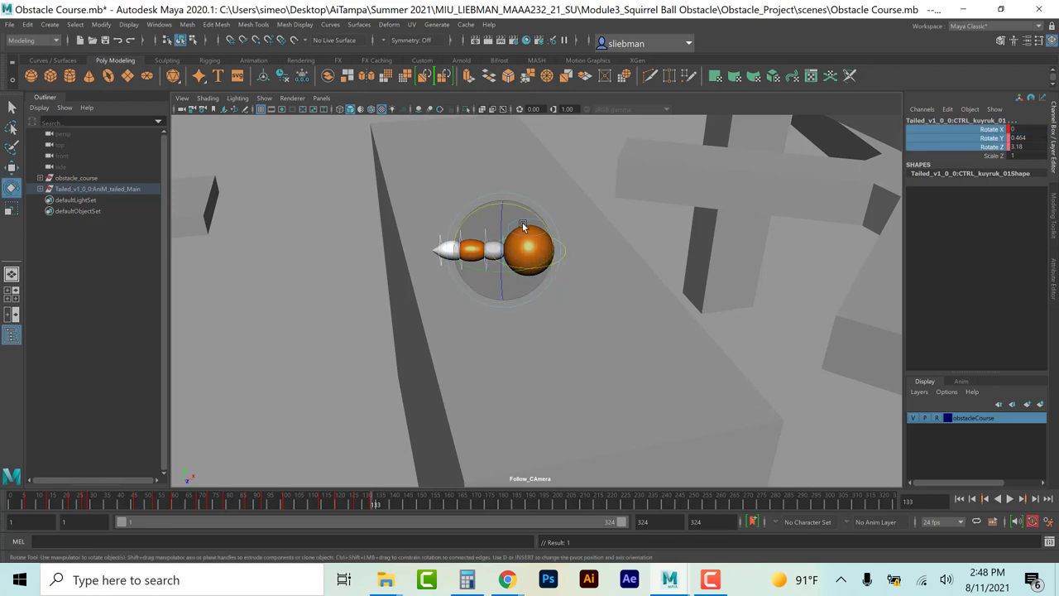
pyautogui.moveTo(523, 227); pyautogui.dragTo(524, 208)
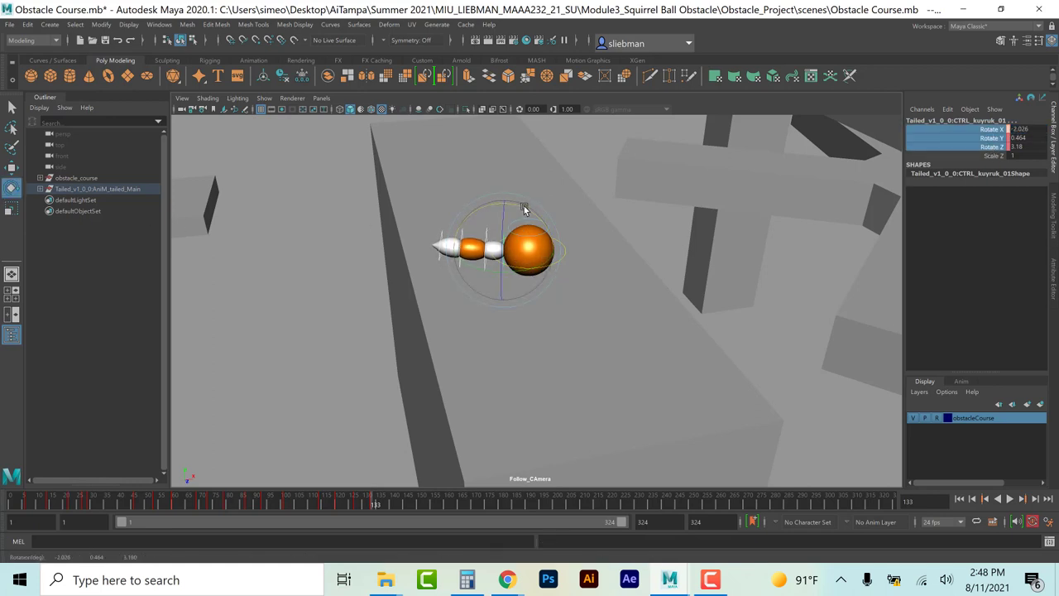
pyautogui.click(398, 504)
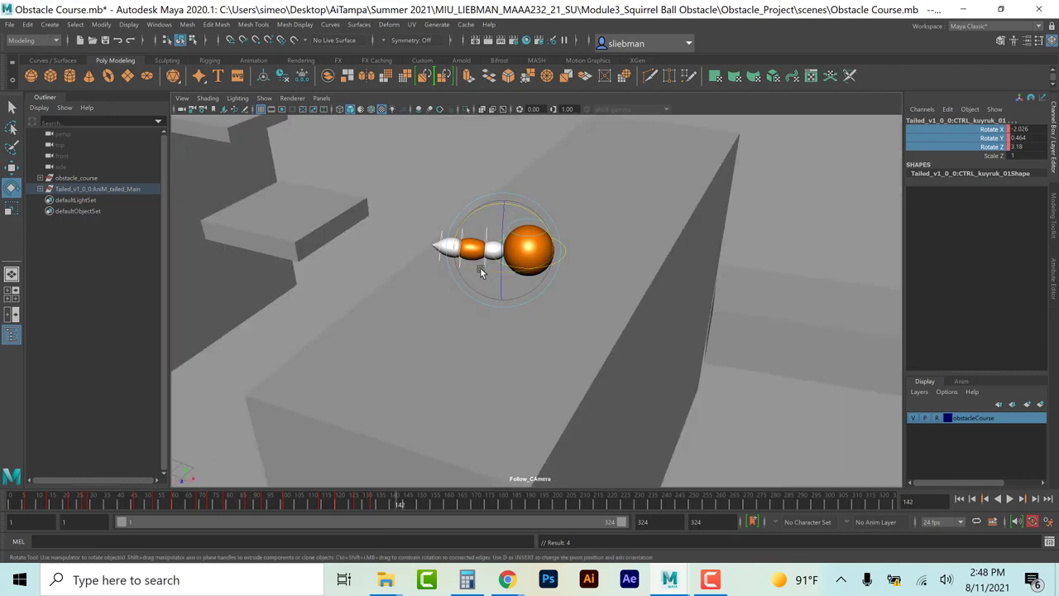
pyautogui.moveTo(480, 267); pyautogui.dragTo(496, 298)
# Step: Bend the tail the other way, then up and down, across frames 136 to 158
pyautogui.click(383, 504)
pyautogui.click(384, 505)
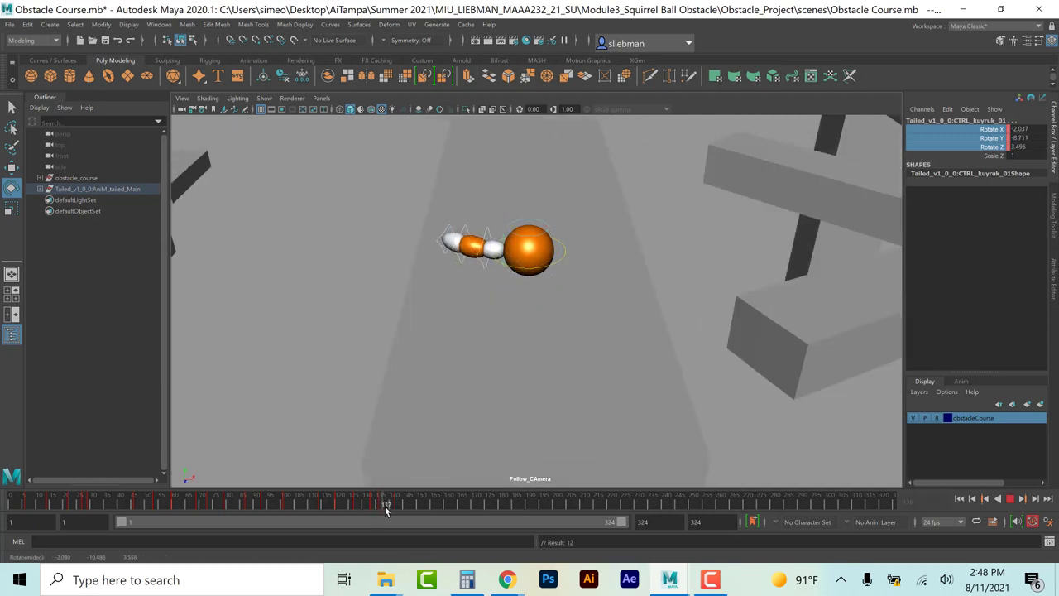
pyautogui.moveTo(385, 506); pyautogui.dragTo(418, 506)
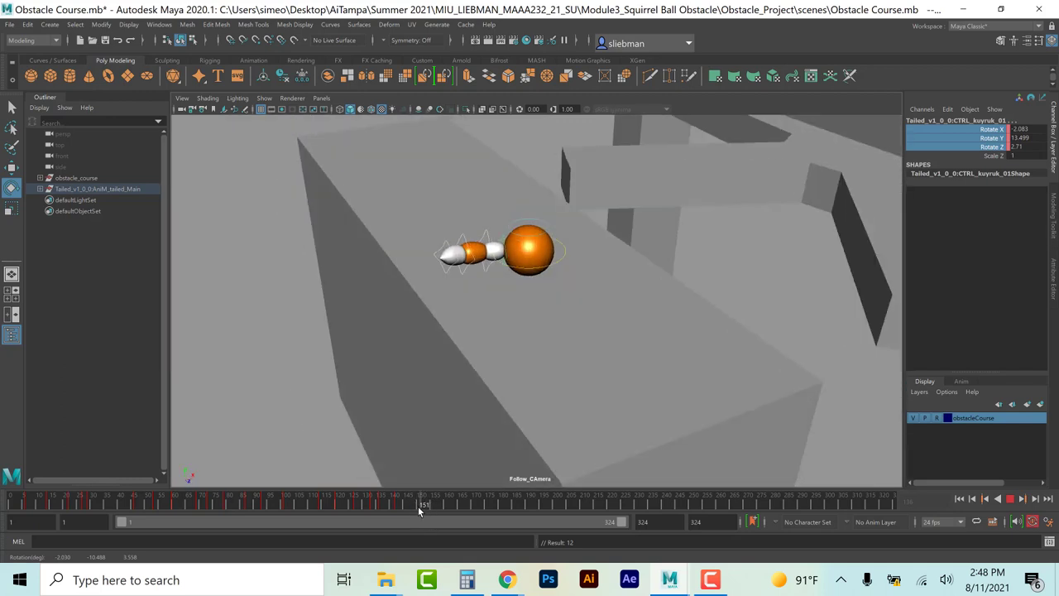
pyautogui.moveTo(493, 205); pyautogui.dragTo(488, 203)
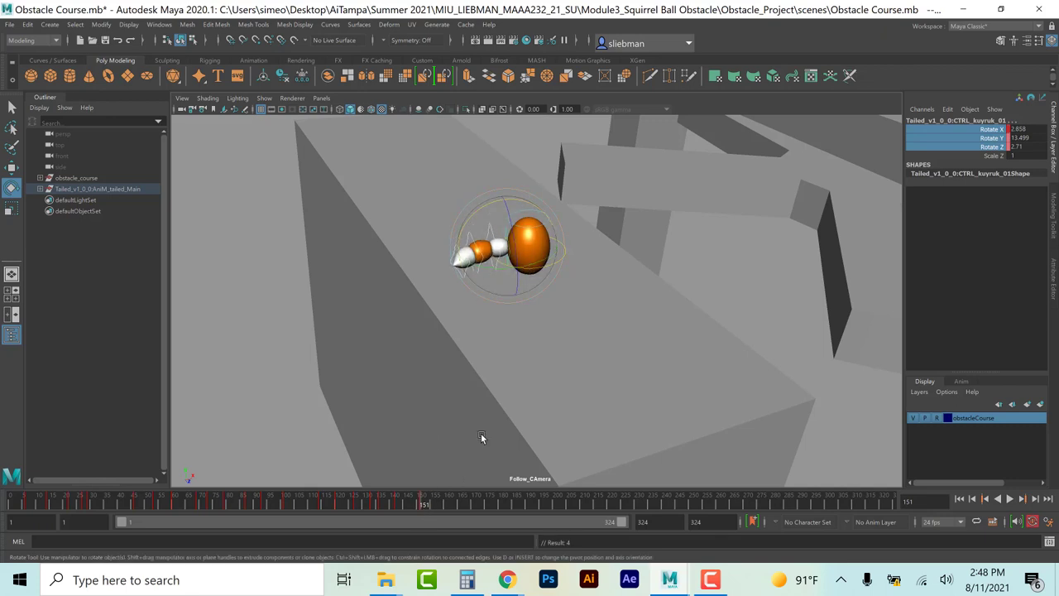
pyautogui.moveTo(427, 507)
pyautogui.mouseDown()
pyautogui.moveTo(437, 507)
pyautogui.moveTo(426, 508)
pyautogui.mouseUp()
pyautogui.moveTo(522, 220); pyautogui.dragTo(532, 225)
pyautogui.moveTo(428, 507); pyautogui.dragTo(439, 504)
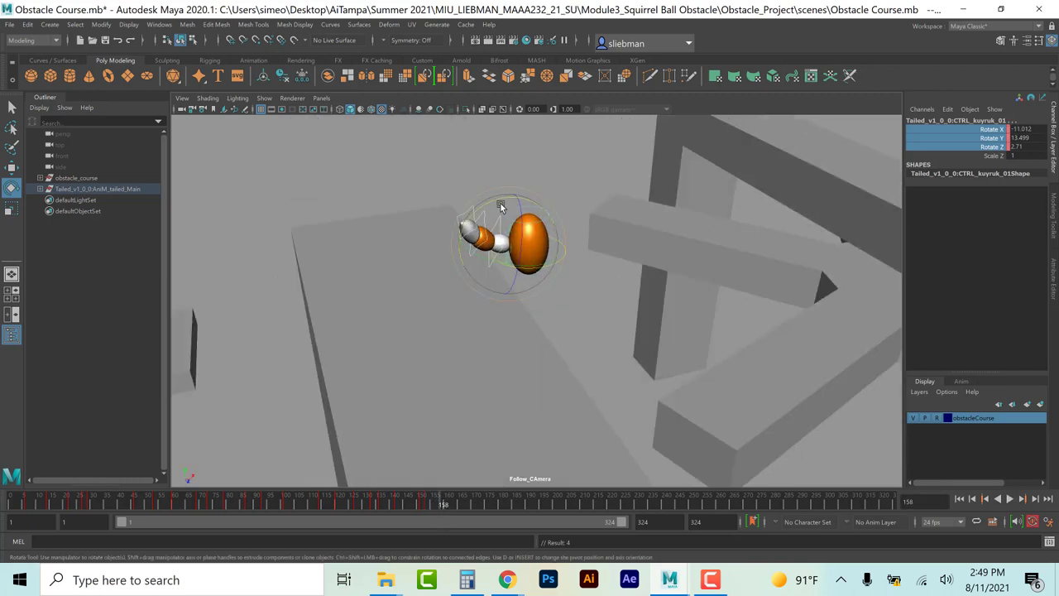
pyautogui.moveTo(498, 195); pyautogui.dragTo(477, 225)
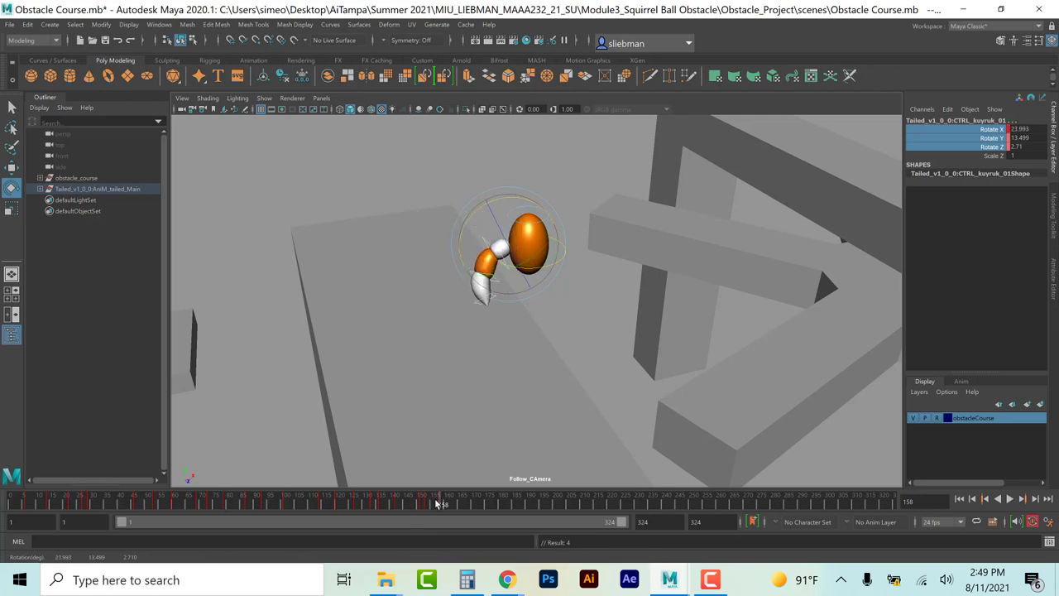
pyautogui.moveTo(437, 503); pyautogui.dragTo(457, 505)
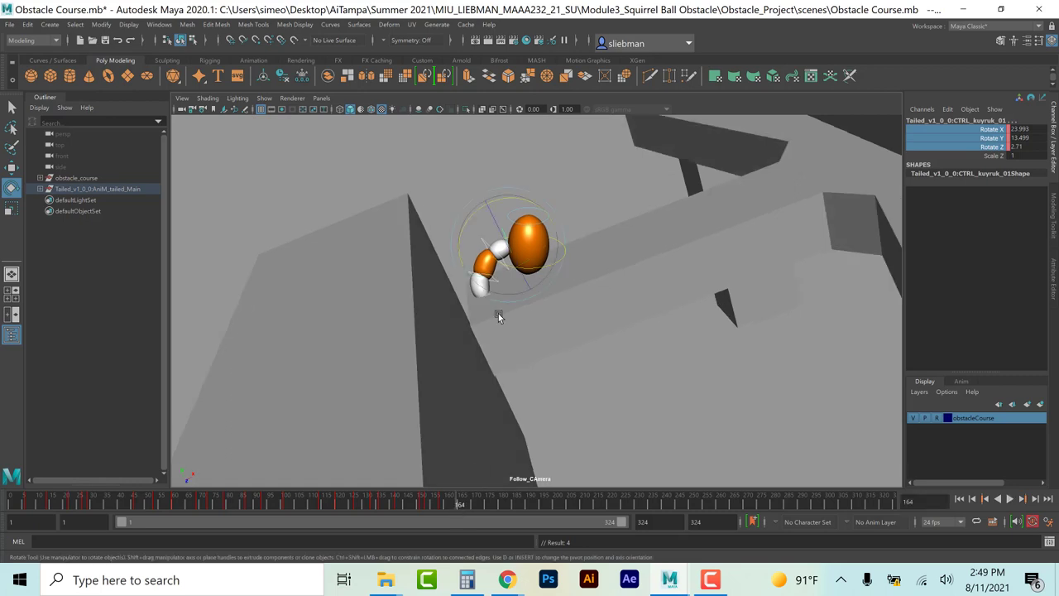
# Step: Swing the tail up-left near frame 163 and ease it down around 175, reaching frame 180
pyautogui.moveTo(469, 219); pyautogui.dragTo(519, 275)
pyautogui.moveTo(439, 501); pyautogui.dragTo(489, 503)
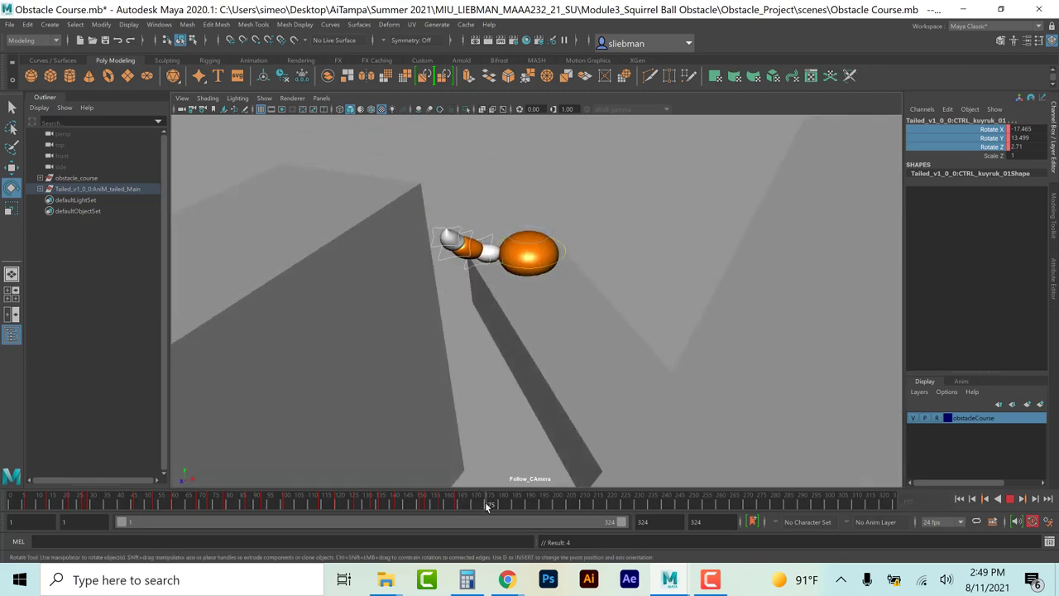
pyautogui.moveTo(490, 211); pyautogui.dragTo(466, 222)
pyautogui.moveTo(485, 283); pyautogui.dragTo(470, 275)
pyautogui.moveTo(480, 506); pyautogui.dragTo(499, 507)
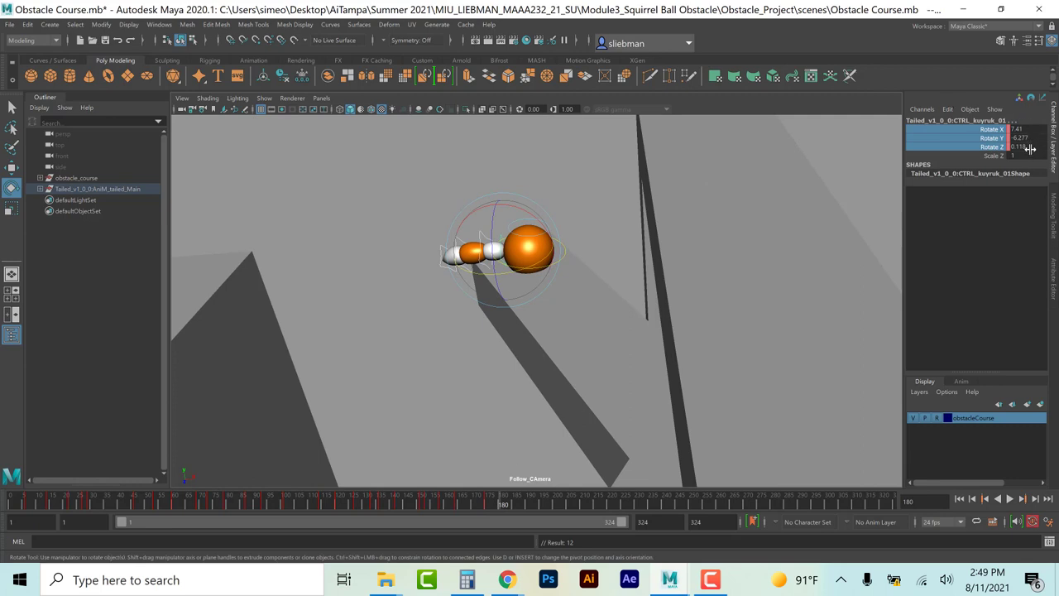
pyautogui.moveTo(1029, 148); pyautogui.dragTo(1028, 127)
# Step: Straighten the tail with zero rotation, then tilt it down and sideways at frame 193
pyautogui.write('0')
pyautogui.press('Return')
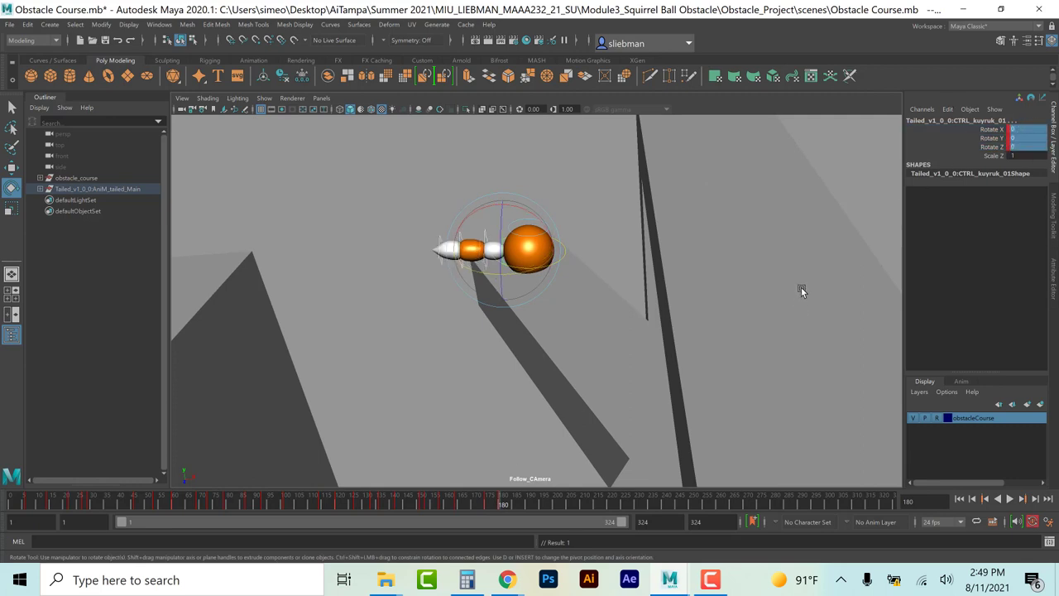
pyautogui.moveTo(502, 504); pyautogui.dragTo(541, 509)
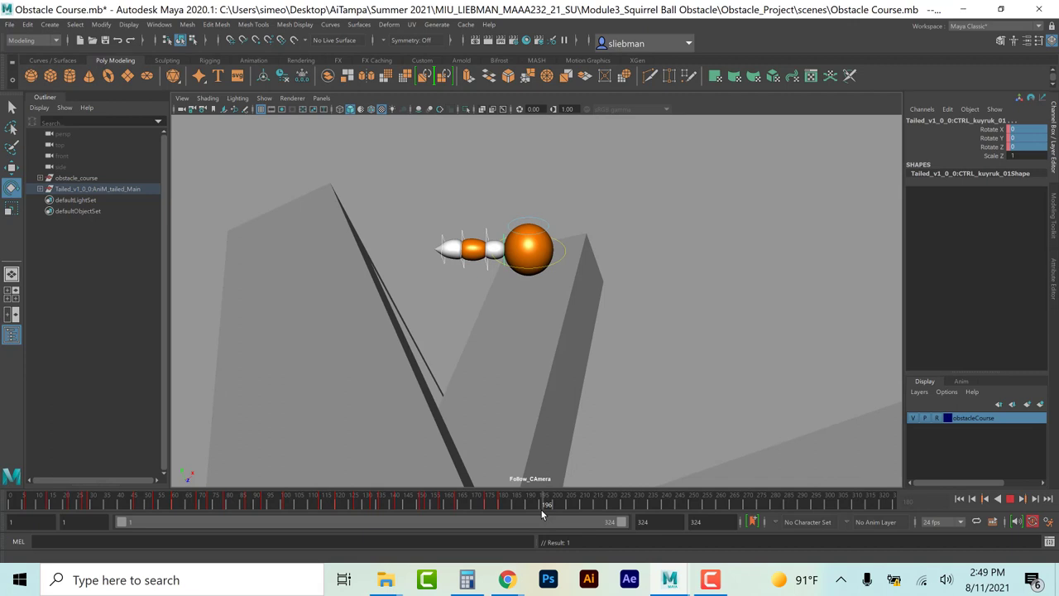
pyautogui.click(533, 510)
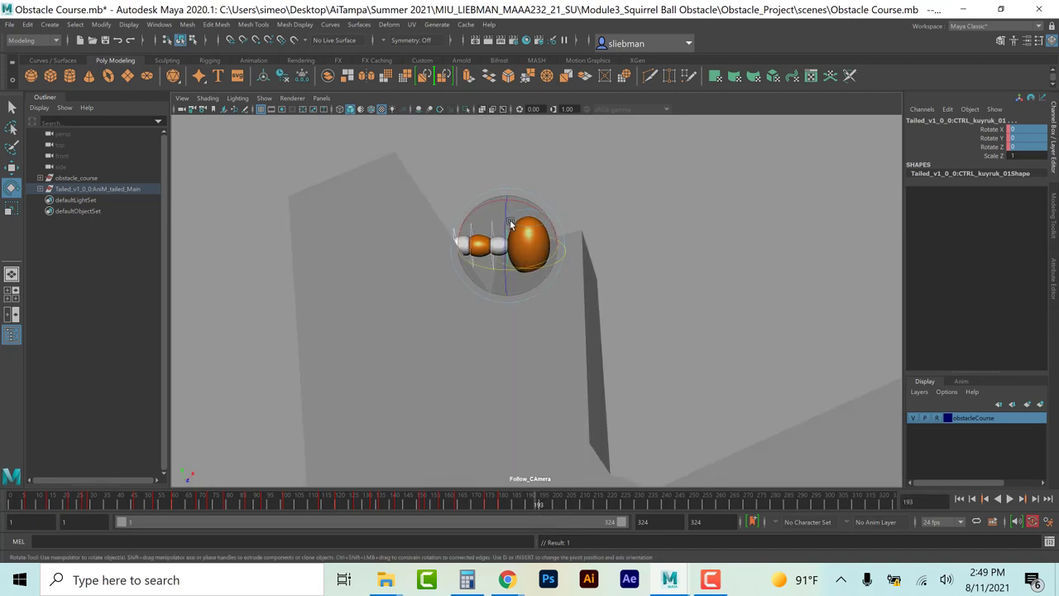
pyautogui.moveTo(494, 200); pyautogui.dragTo(491, 201)
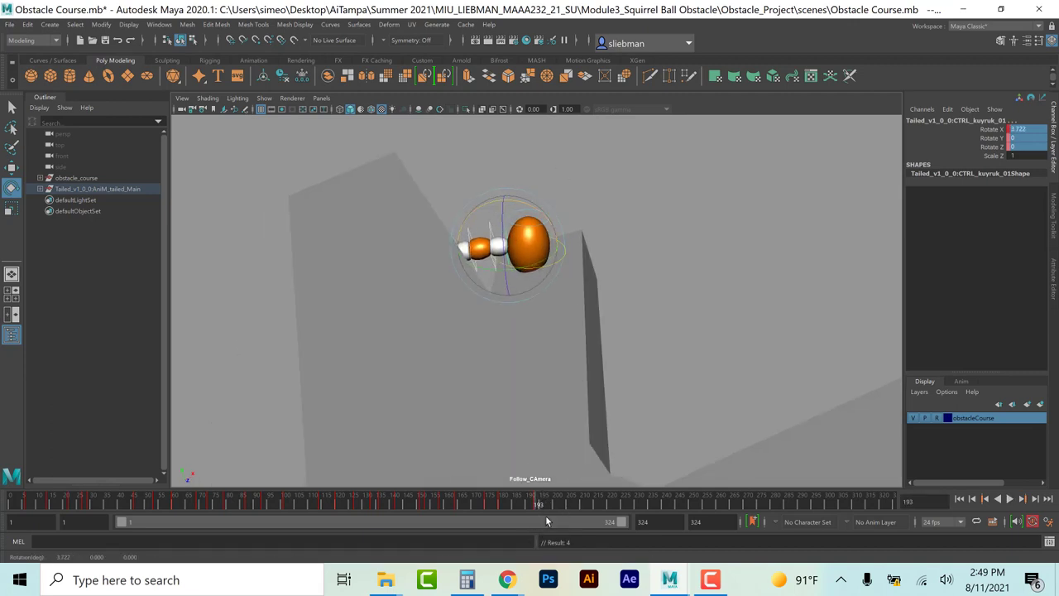
pyautogui.moveTo(498, 269); pyautogui.dragTo(477, 280)
# Step: Pose and key the tail around frames 201–205, then zero it and leave it slightly bent down
pyautogui.click(570, 503)
pyautogui.moveTo(491, 204); pyautogui.dragTo(481, 214)
pyautogui.hotkey('alt', 'v')
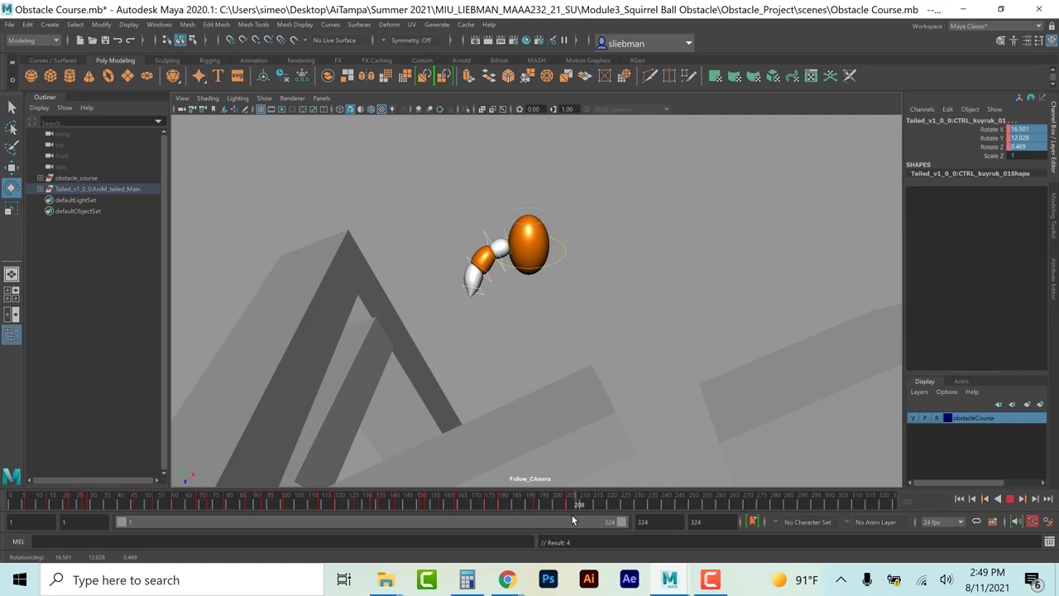
pyautogui.click(561, 505)
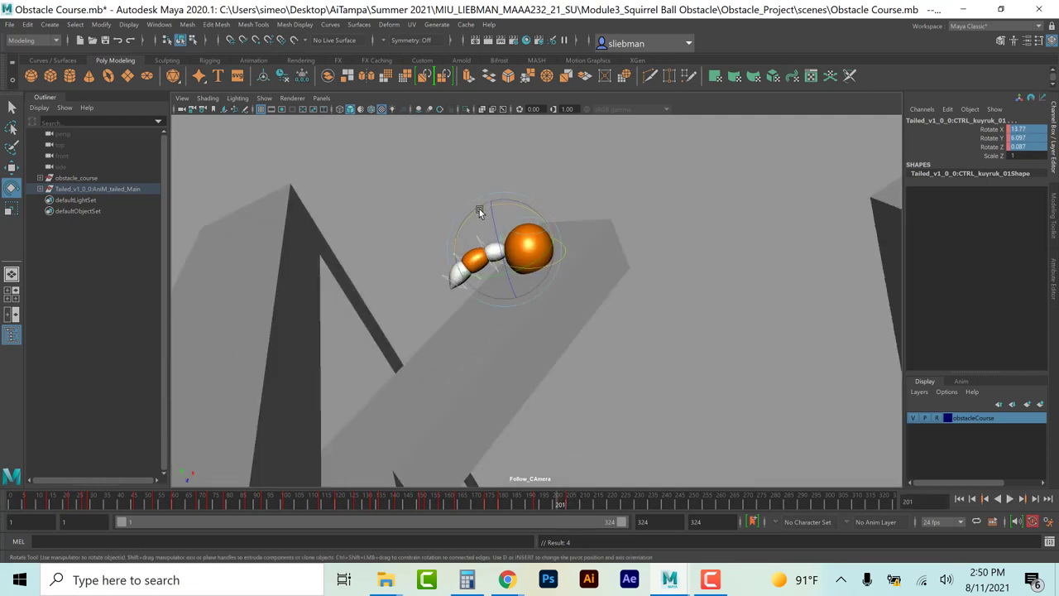
pyautogui.moveTo(485, 211); pyautogui.dragTo(490, 221)
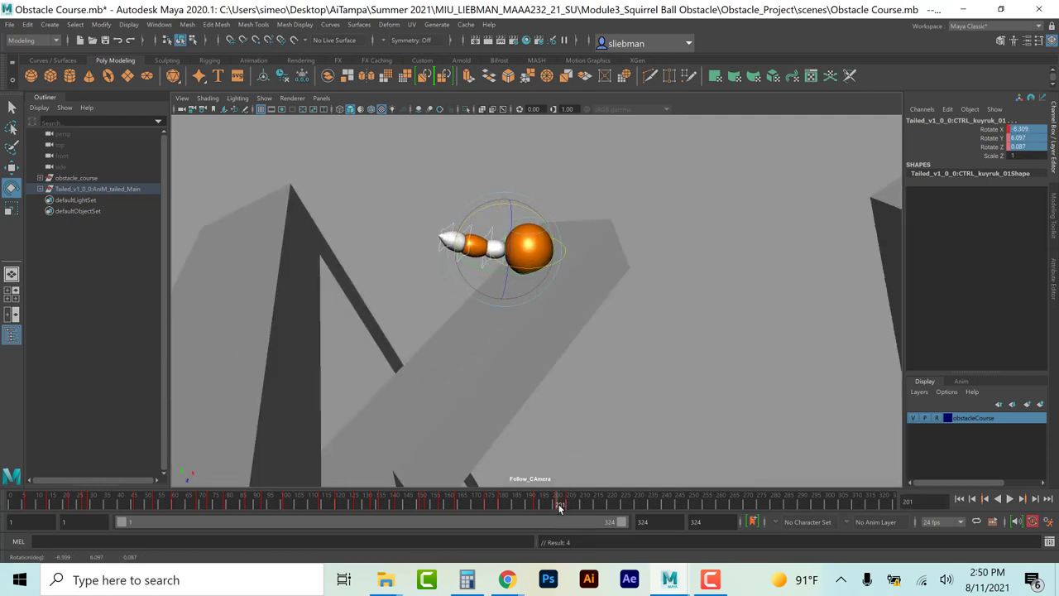
pyautogui.moveTo(559, 508)
pyautogui.mouseDown()
pyautogui.moveTo(583, 508)
pyautogui.moveTo(559, 506)
pyautogui.moveTo(568, 508)
pyautogui.mouseUp()
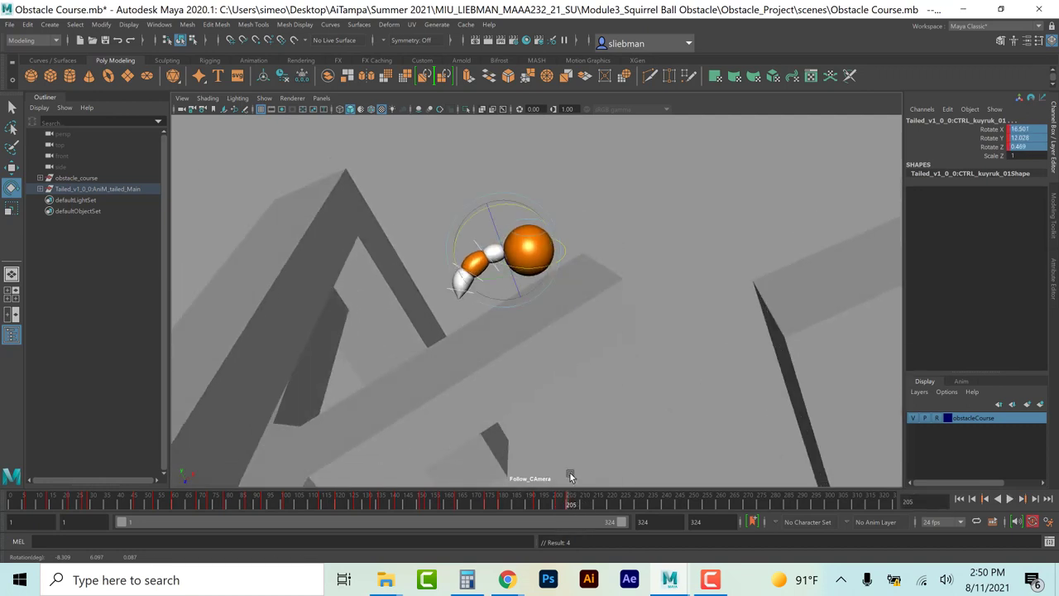
pyautogui.moveTo(519, 214); pyautogui.dragTo(532, 235)
pyautogui.press('s')
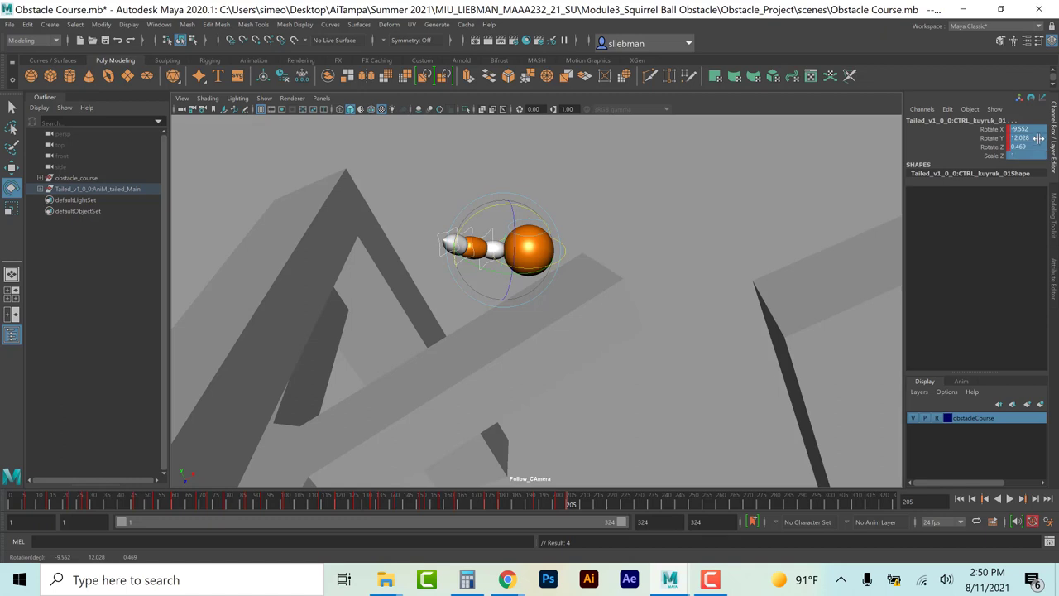
pyautogui.write('0')
pyautogui.press('Return')
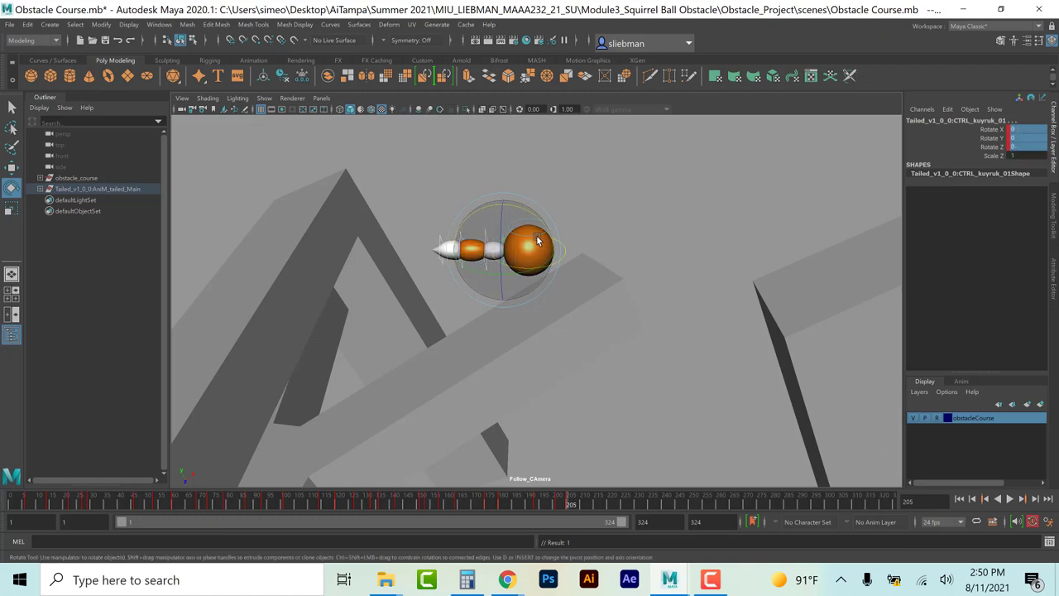
pyautogui.moveTo(519, 208); pyautogui.dragTo(517, 217)
# Step: Key the tail swinging down at frame 209 and up to the left at frame 218
pyautogui.press('s')
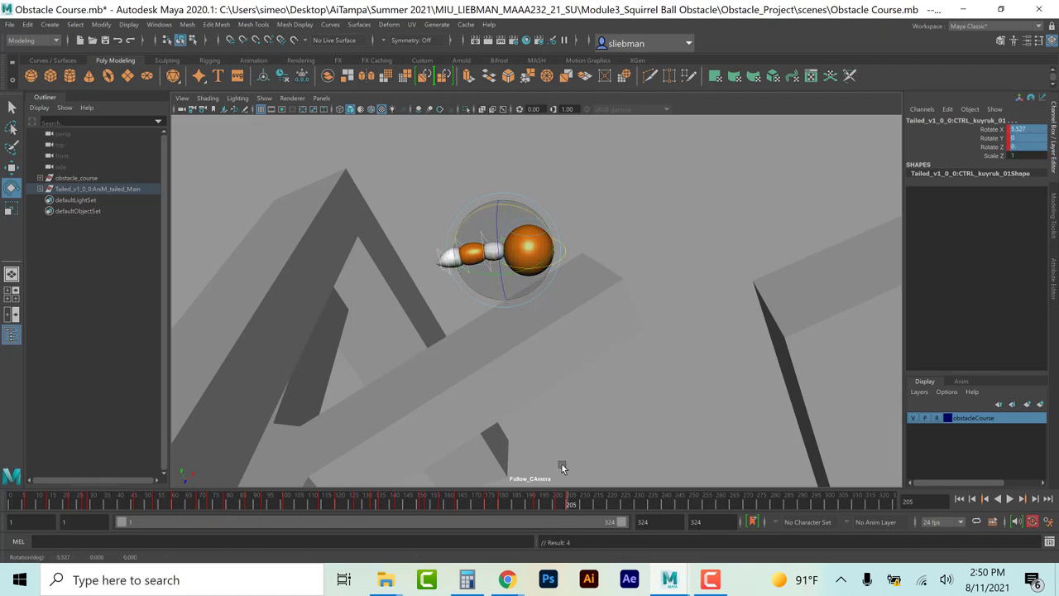
pyautogui.click(577, 506)
pyautogui.moveTo(577, 507); pyautogui.dragTo(582, 506)
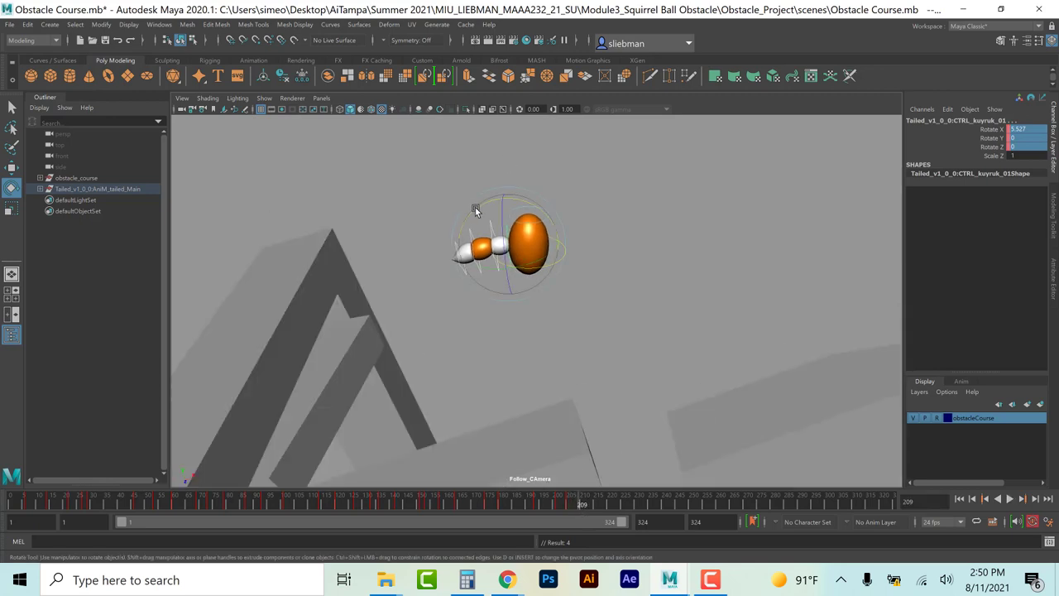
pyautogui.moveTo(487, 202); pyautogui.dragTo(474, 214)
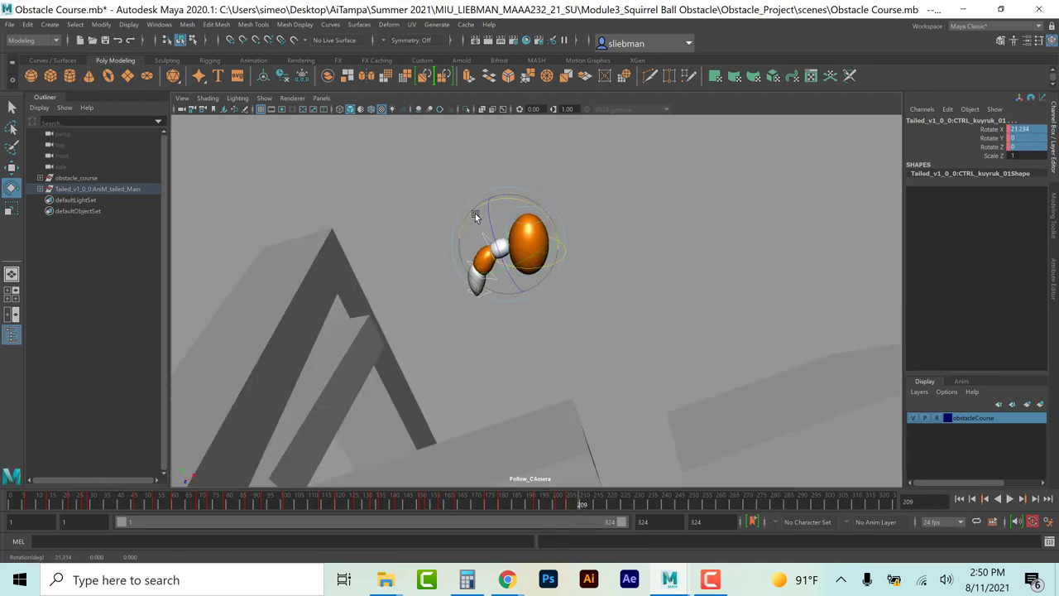
pyautogui.press('s')
pyautogui.click(581, 505)
pyautogui.moveTo(581, 505); pyautogui.dragTo(602, 509)
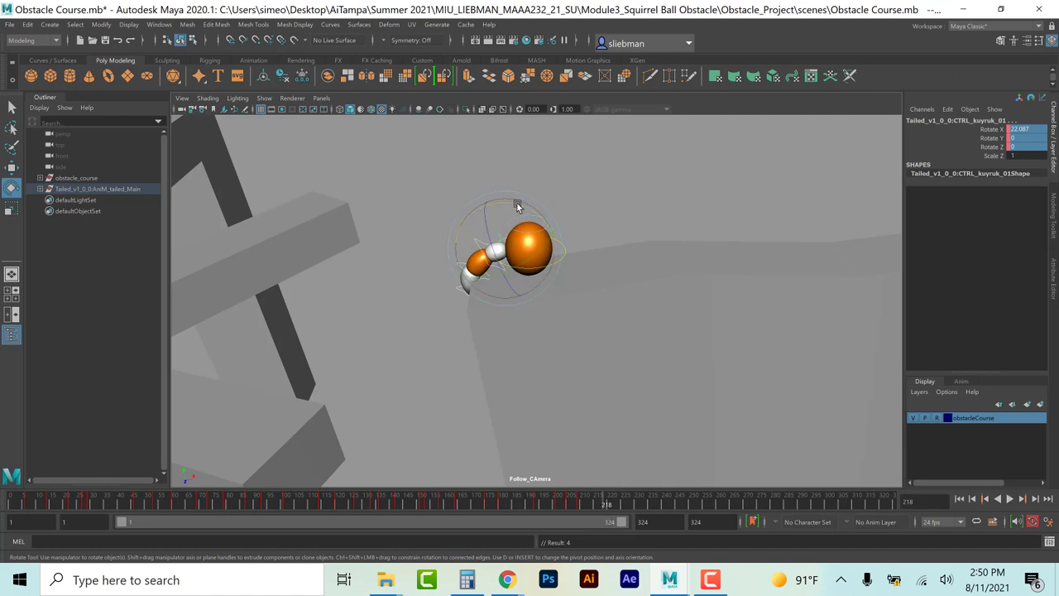
pyautogui.moveTo(546, 250); pyautogui.dragTo(552, 228)
pyautogui.press('s')
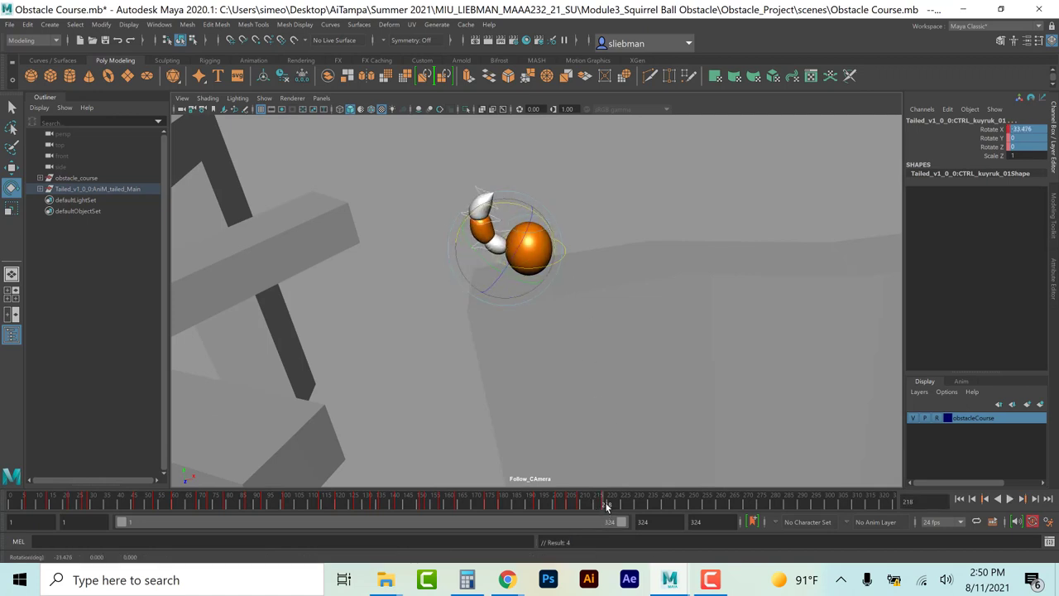
# Step: Lower and key the tail at frame 221, straighten it at 231, and swing it down near 241
pyautogui.hotkey('alt', 'v')
pyautogui.click(612, 506)
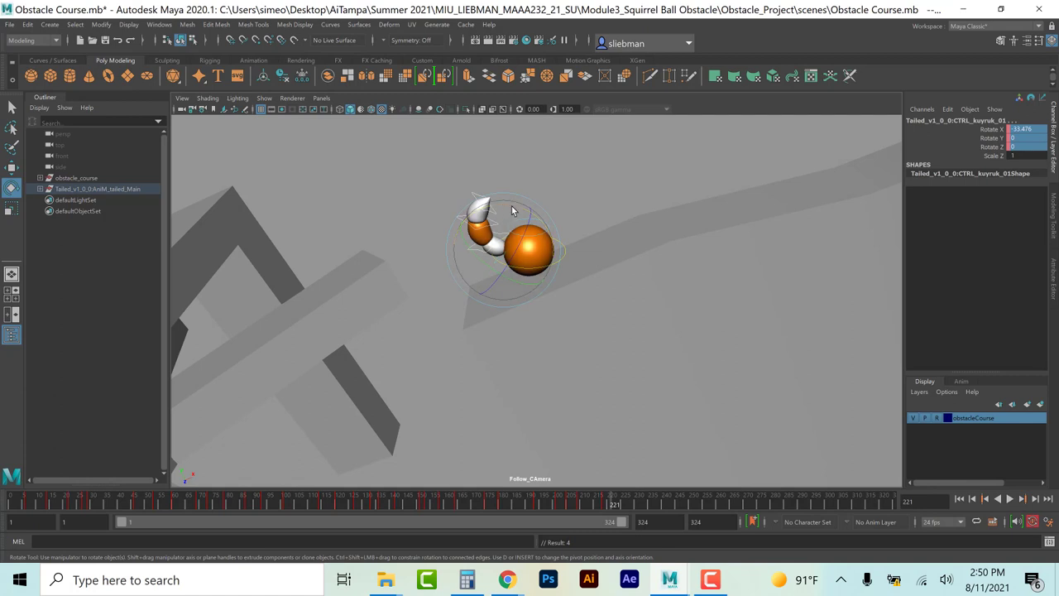
pyautogui.moveTo(484, 210); pyautogui.dragTo(495, 242)
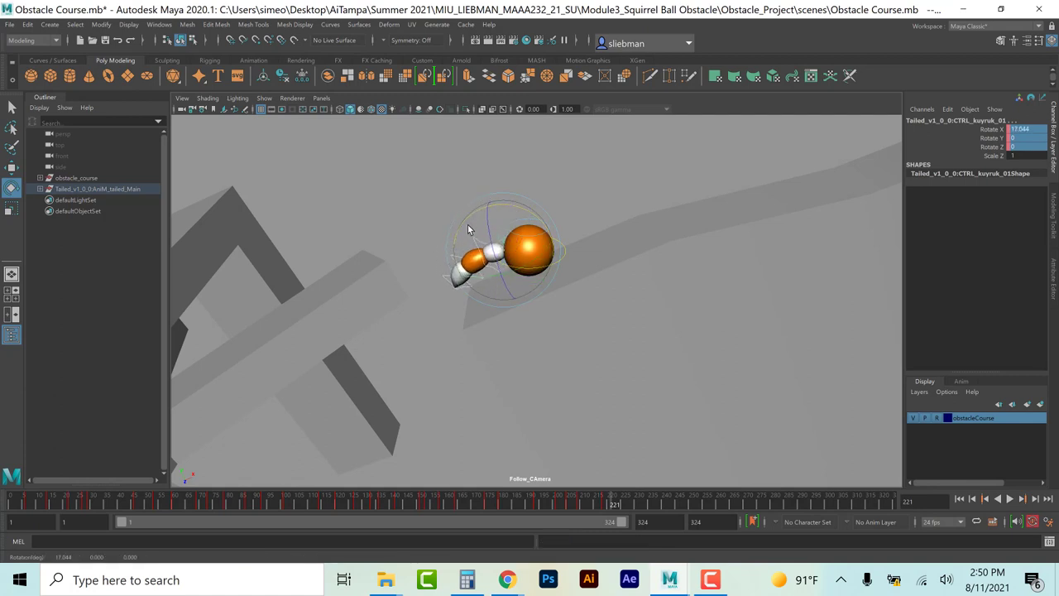
pyautogui.press('s')
pyautogui.hotkey('alt', 'v')
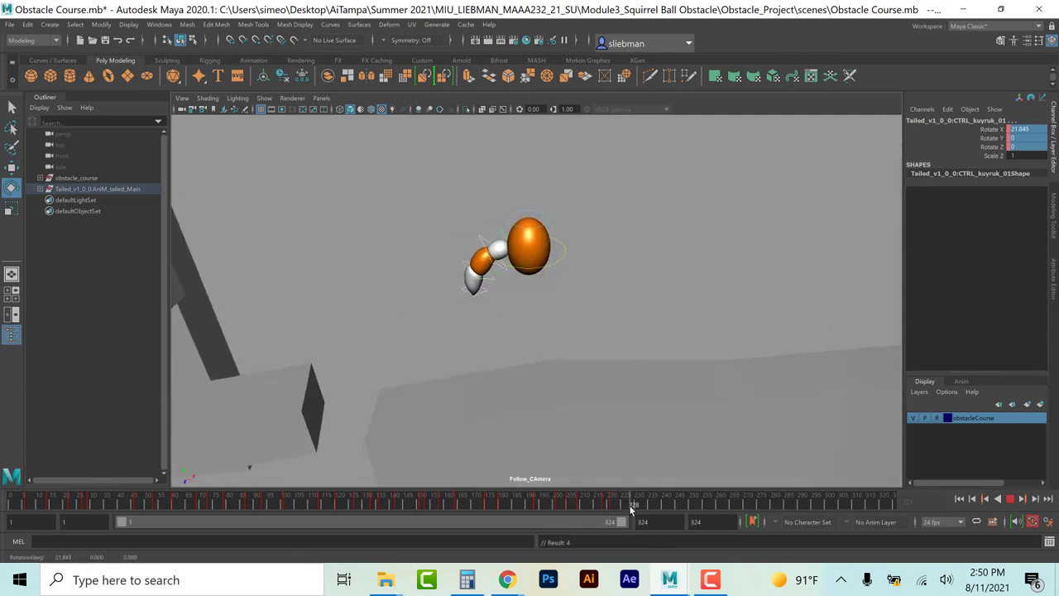
pyautogui.click(637, 504)
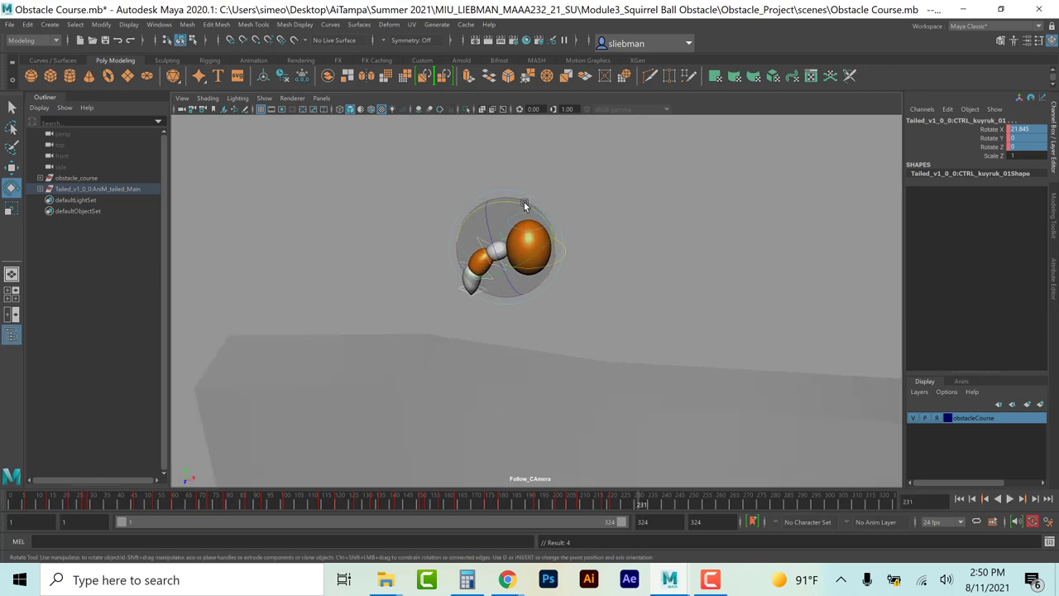
pyautogui.moveTo(523, 211); pyautogui.dragTo(534, 218)
pyautogui.click(670, 504)
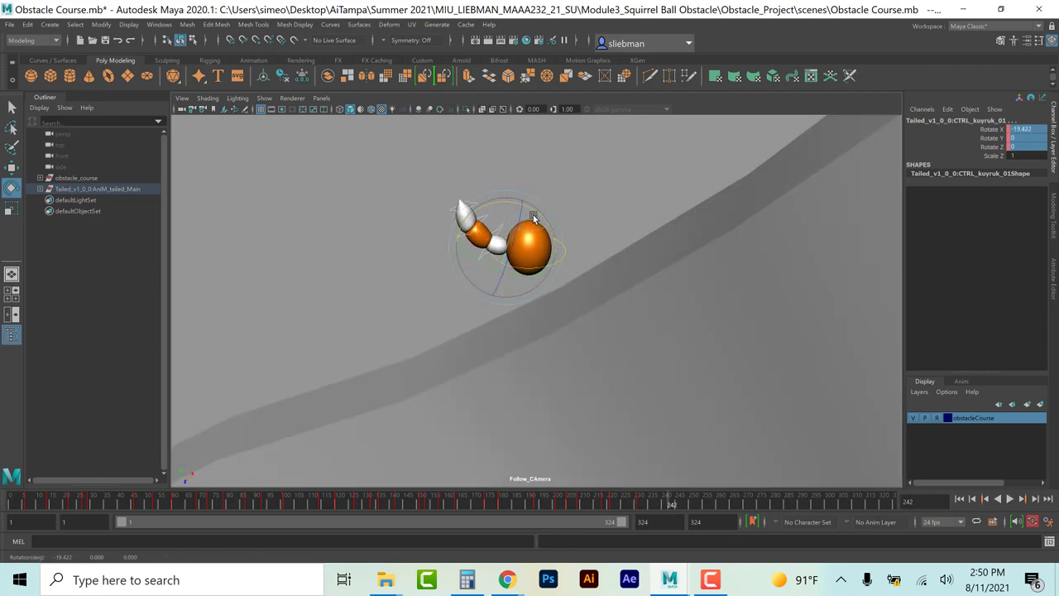
pyautogui.moveTo(683, 515); pyautogui.dragTo(658, 522)
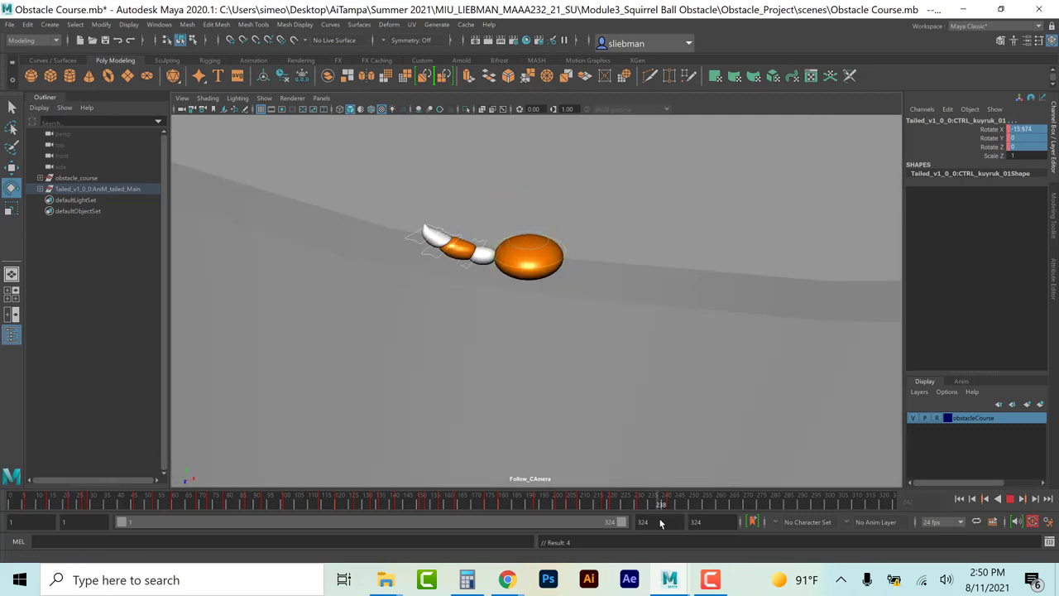
pyautogui.click(667, 505)
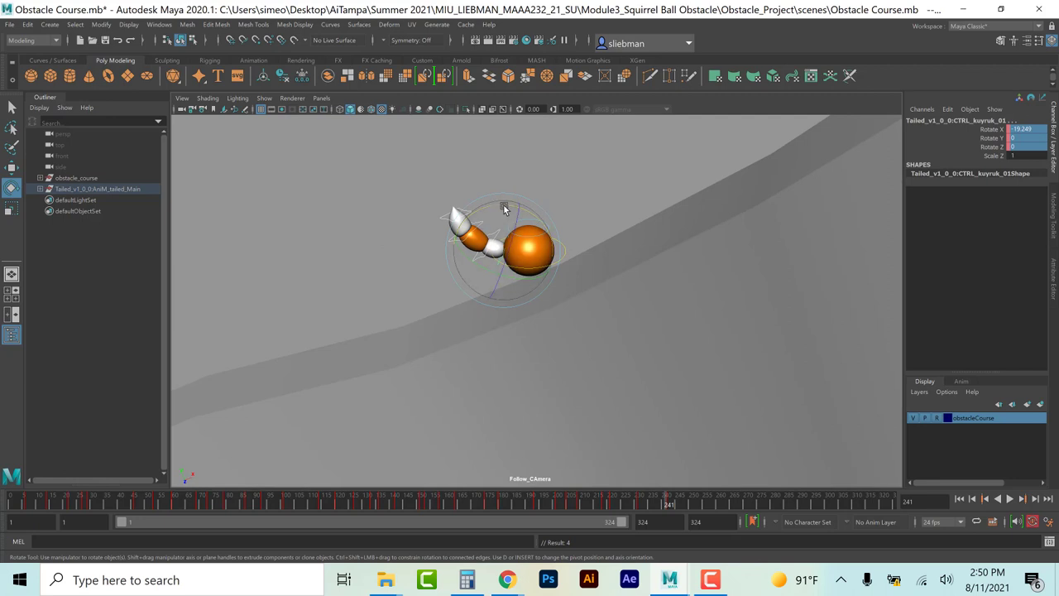
pyautogui.moveTo(505, 209); pyautogui.dragTo(463, 220)
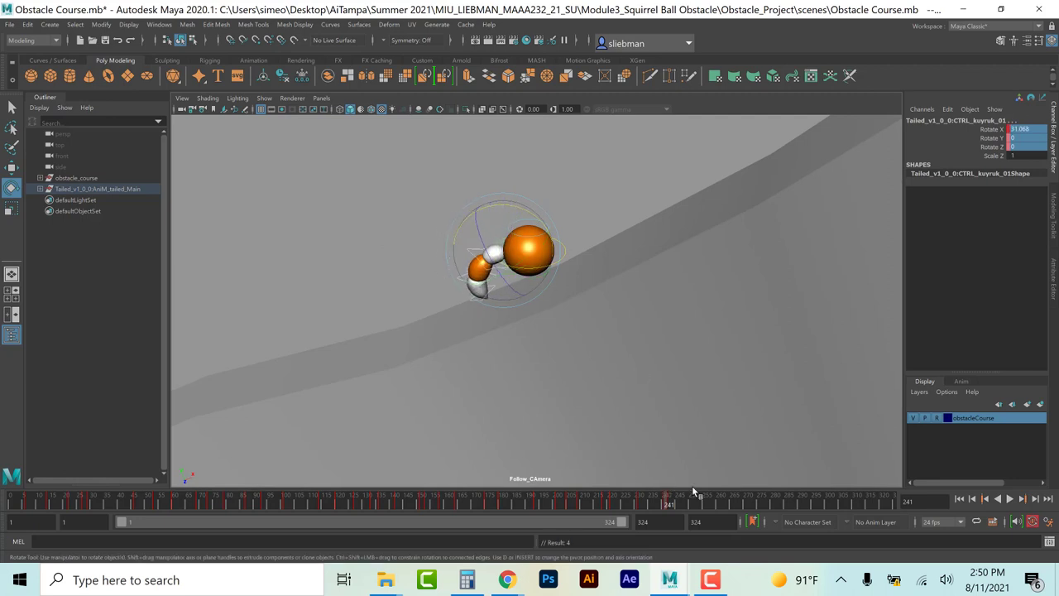
pyautogui.moveTo(666, 508)
pyautogui.mouseDown()
pyautogui.moveTo(680, 510)
pyautogui.moveTo(664, 505)
pyautogui.moveTo(678, 514)
pyautogui.moveTo(660, 520)
pyautogui.moveTo(680, 526)
pyautogui.moveTo(668, 521)
pyautogui.mouseUp()
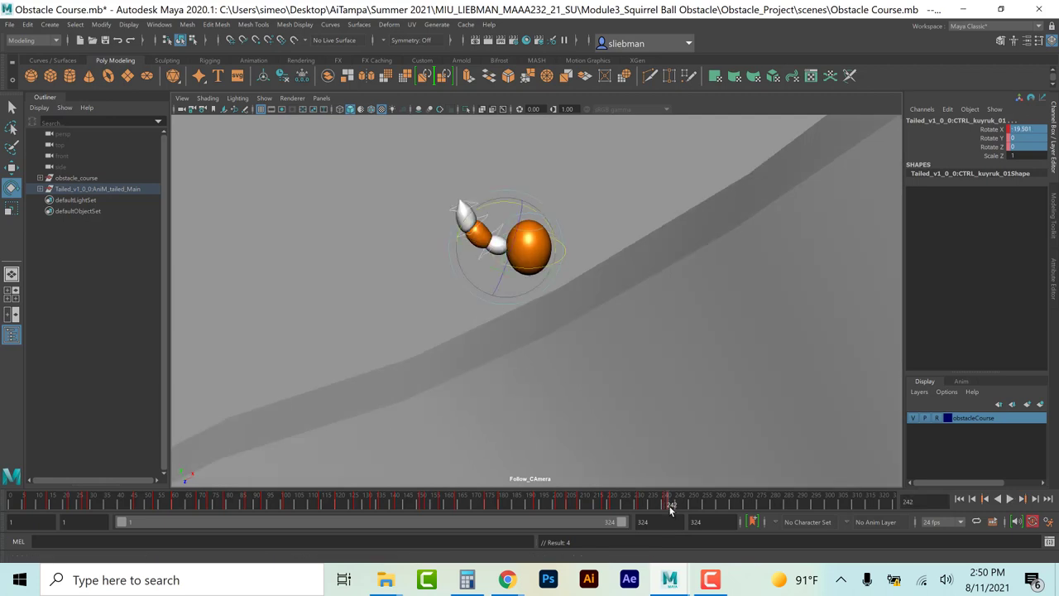
# Step: Cut the stray tail key, then swing the tail to about -24 degrees at frame 238 and key it
pyautogui.rightClick(670, 495)
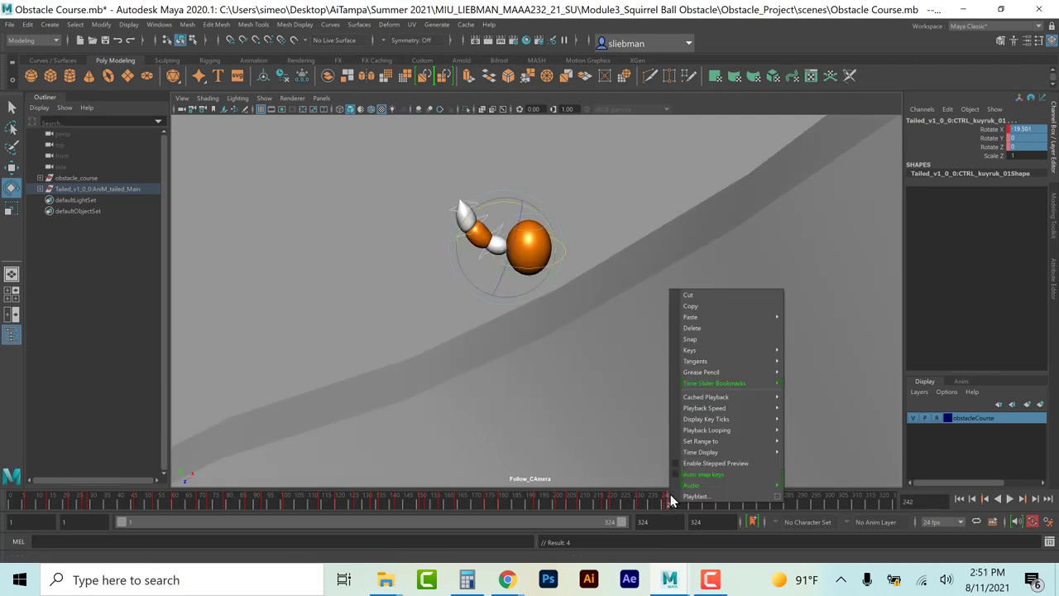
pyautogui.click(712, 294)
pyautogui.hotkey('alt', 'v')
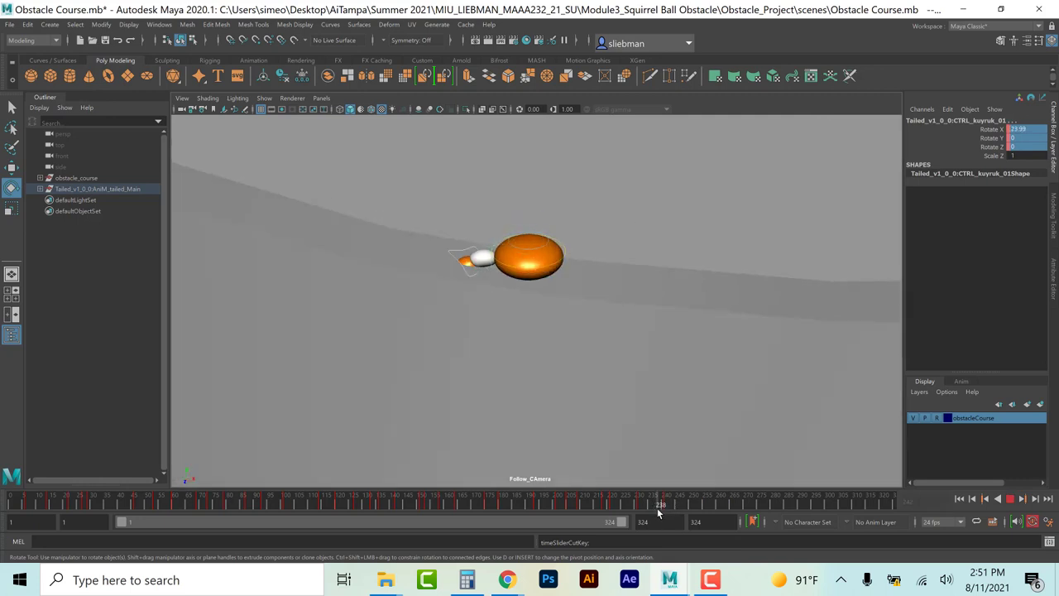
pyautogui.hotkey('alt', 'v')
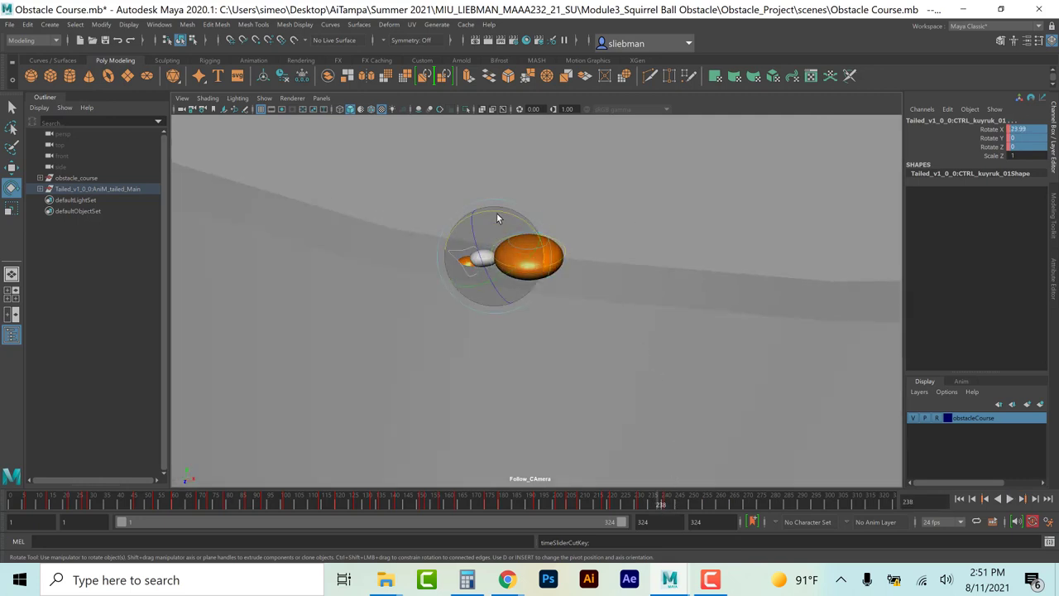
pyautogui.moveTo(498, 212); pyautogui.dragTo(537, 237)
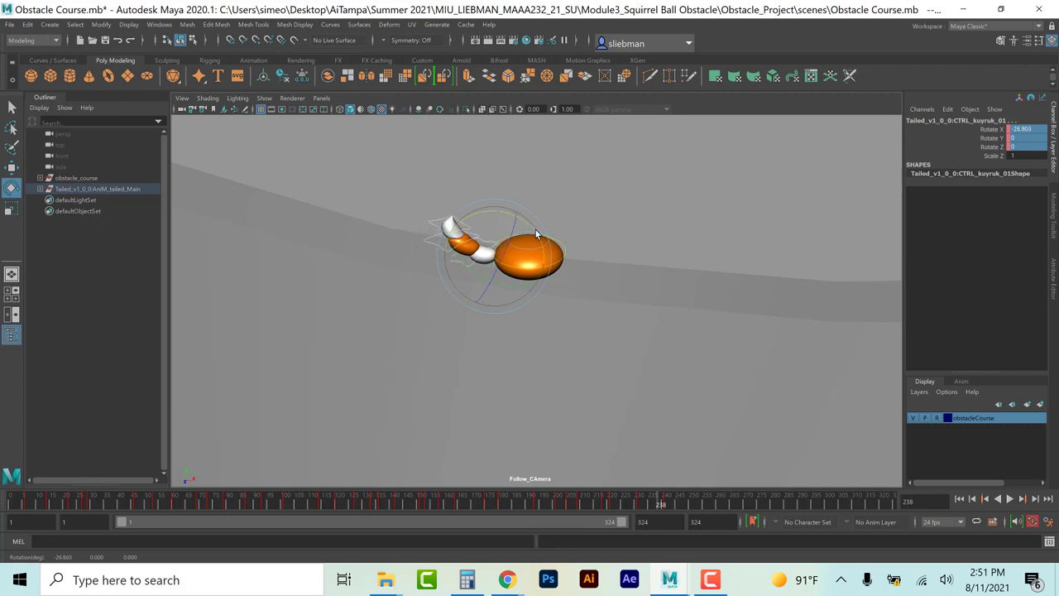
pyautogui.press('s')
# Step: Rotate the tail to about -34 degrees at frame 254, nudge it at 262, then about 29 at 267
pyautogui.hotkey('alt', 'v')
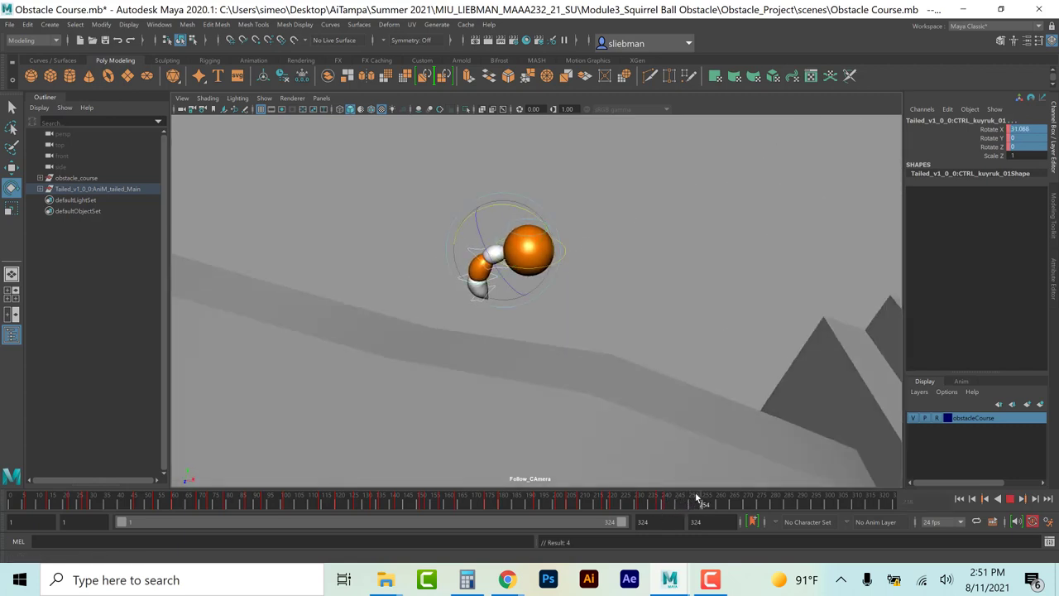
pyautogui.hotkey('alt', 'v')
pyautogui.moveTo(518, 211); pyautogui.dragTo(569, 257)
pyautogui.hotkey('alt', 'v')
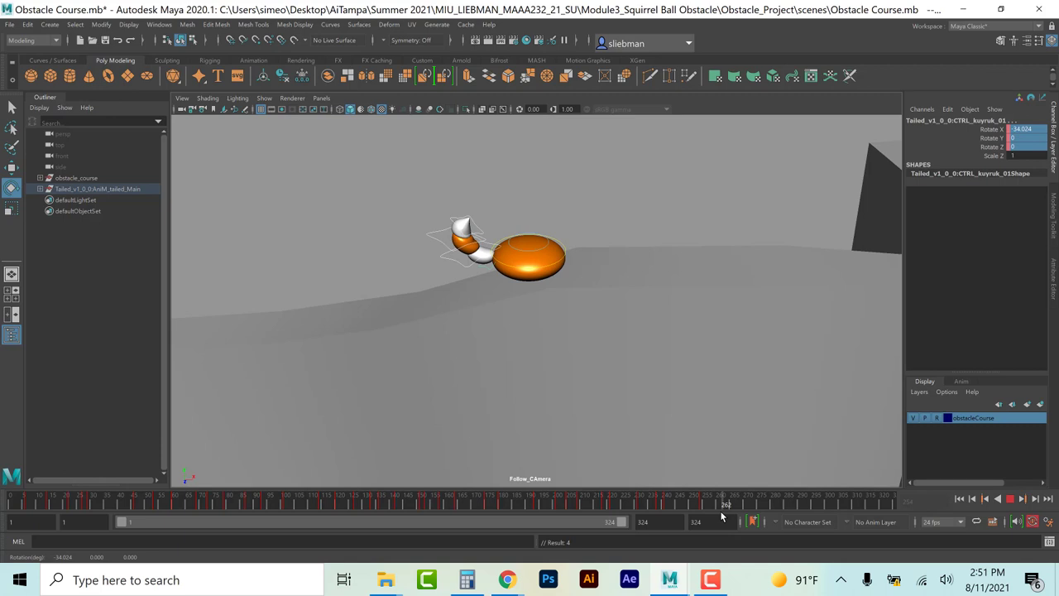
pyautogui.hotkey('alt', 'v')
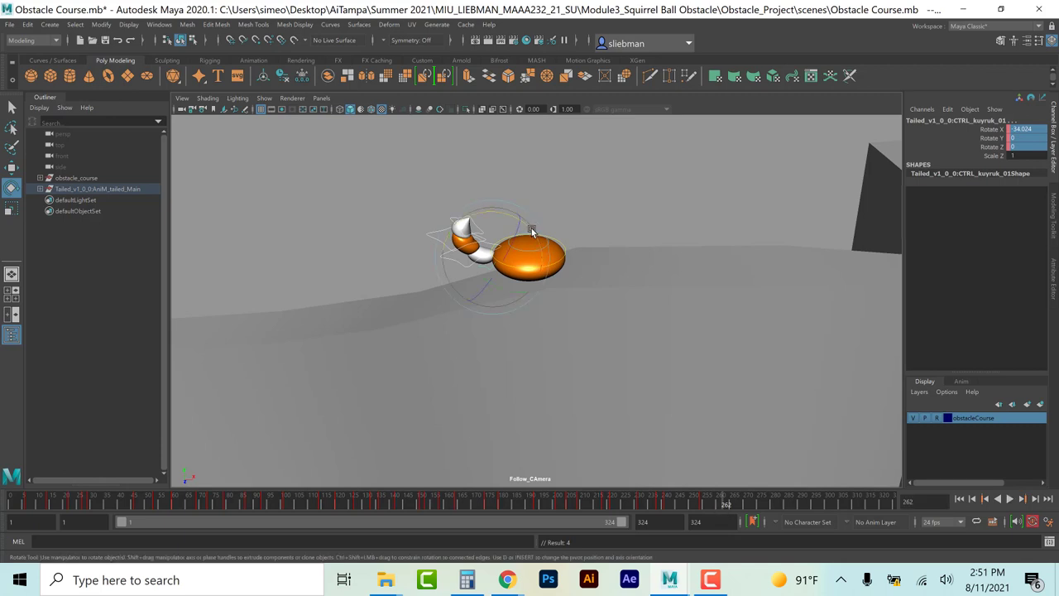
pyautogui.moveTo(532, 233); pyautogui.dragTo(535, 235)
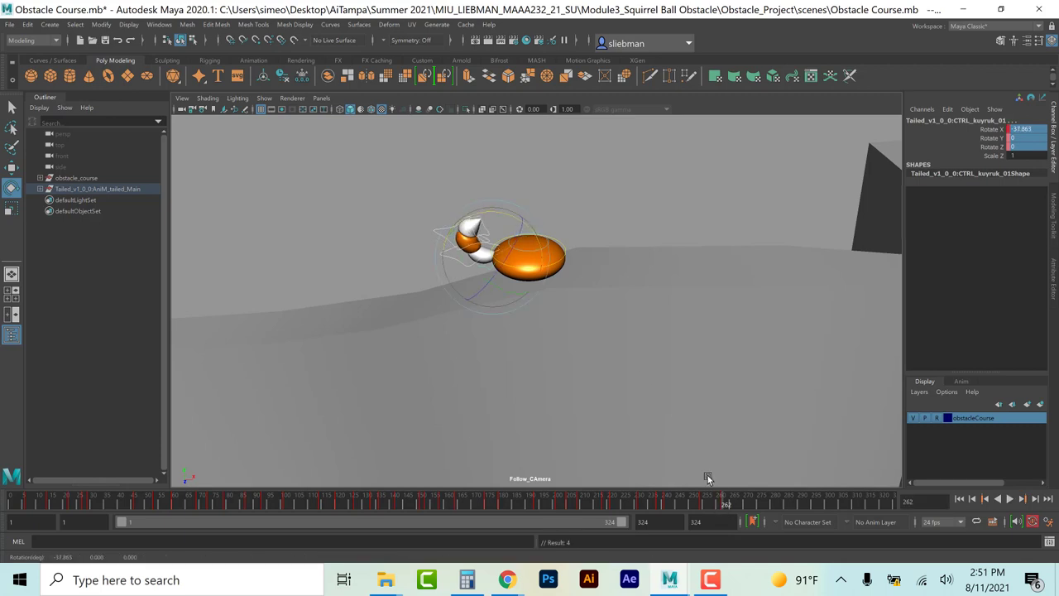
pyautogui.moveTo(724, 503); pyautogui.dragTo(739, 503)
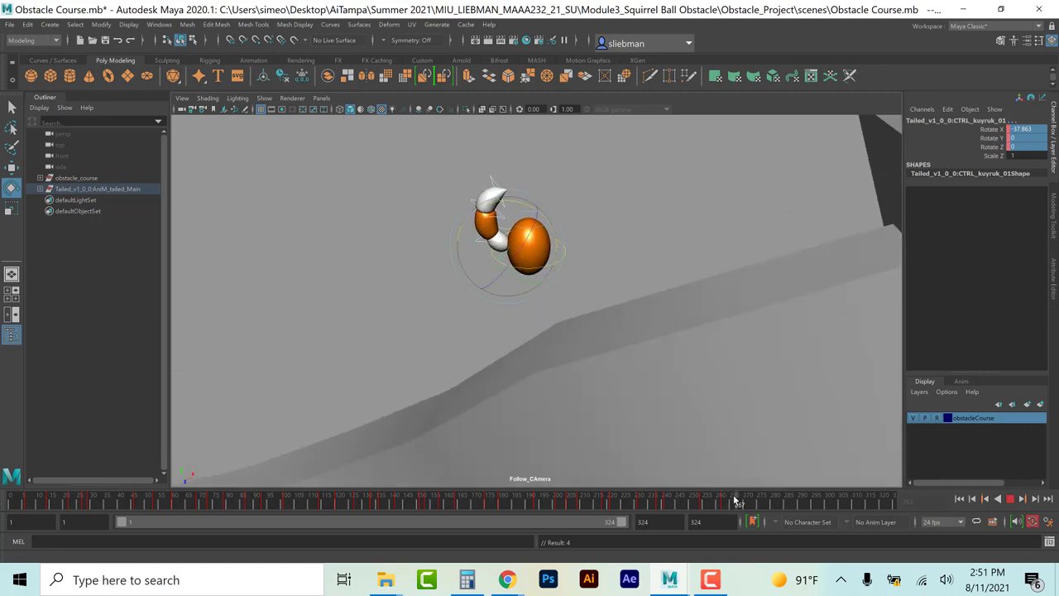
pyautogui.moveTo(525, 206); pyautogui.dragTo(469, 212)
# Step: Swing the tail to about -37 degrees at frame 275 and key it, then 42 at 281 and 25 at 288
pyautogui.hotkey('alt', 'v')
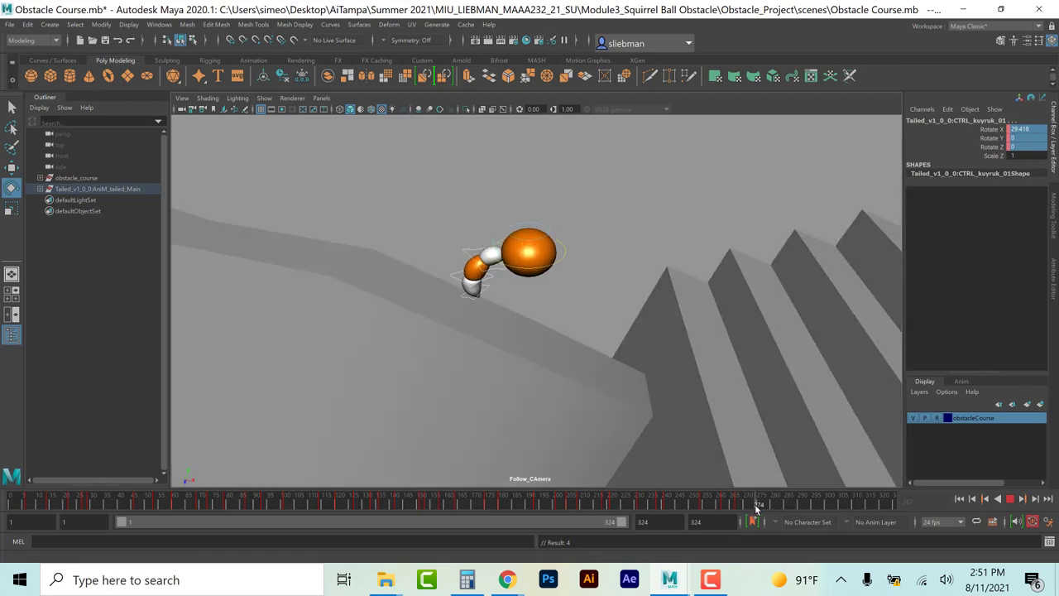
pyautogui.hotkey('alt', 'v')
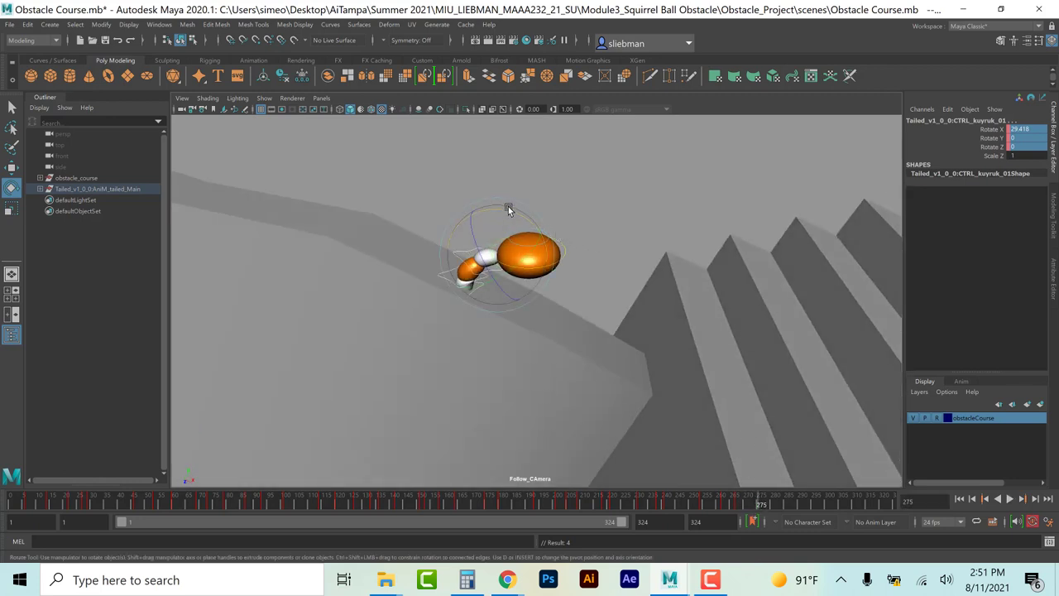
pyautogui.moveTo(508, 206); pyautogui.dragTo(569, 240)
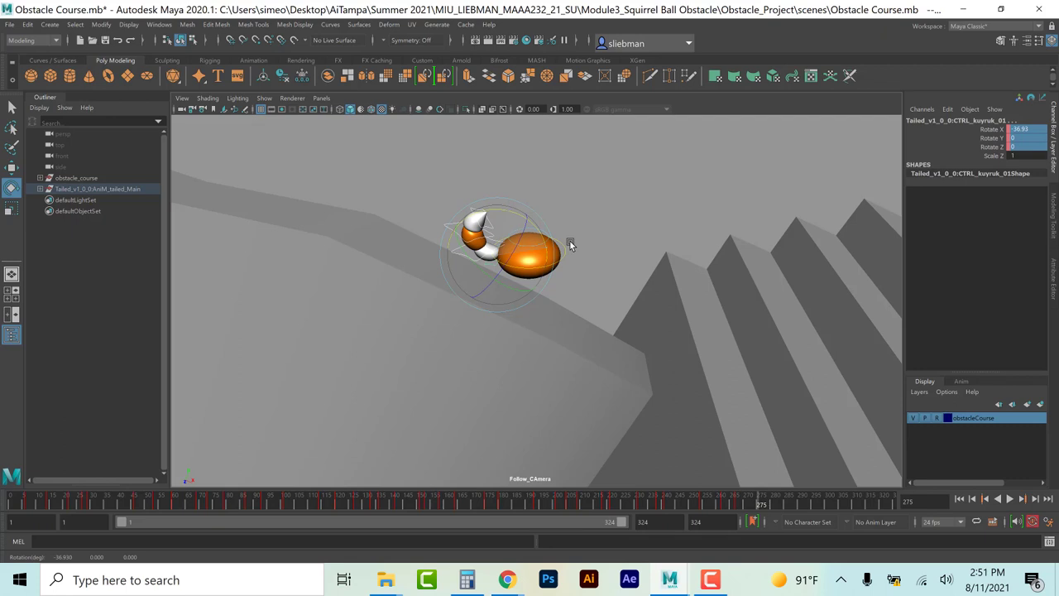
pyautogui.press('s')
pyautogui.hotkey('alt', 'v')
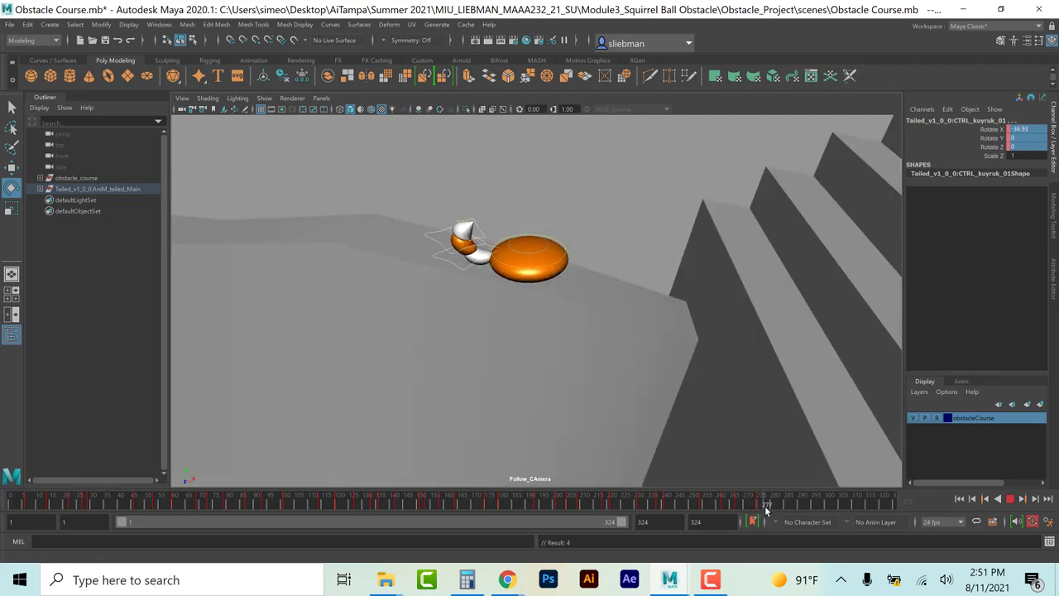
pyautogui.hotkey('alt', 'v')
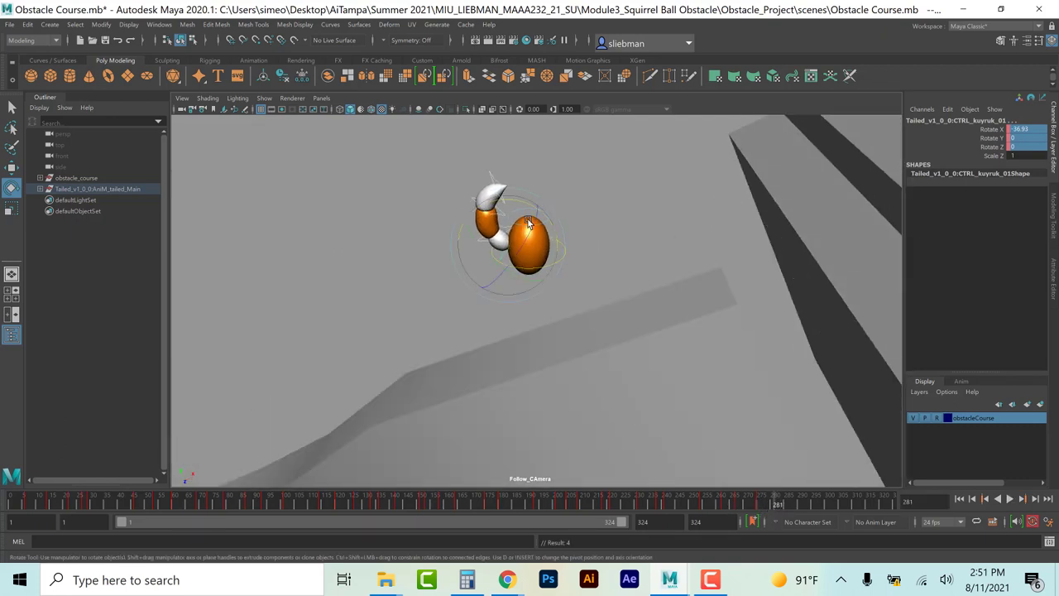
pyautogui.moveTo(528, 223); pyautogui.dragTo(459, 222)
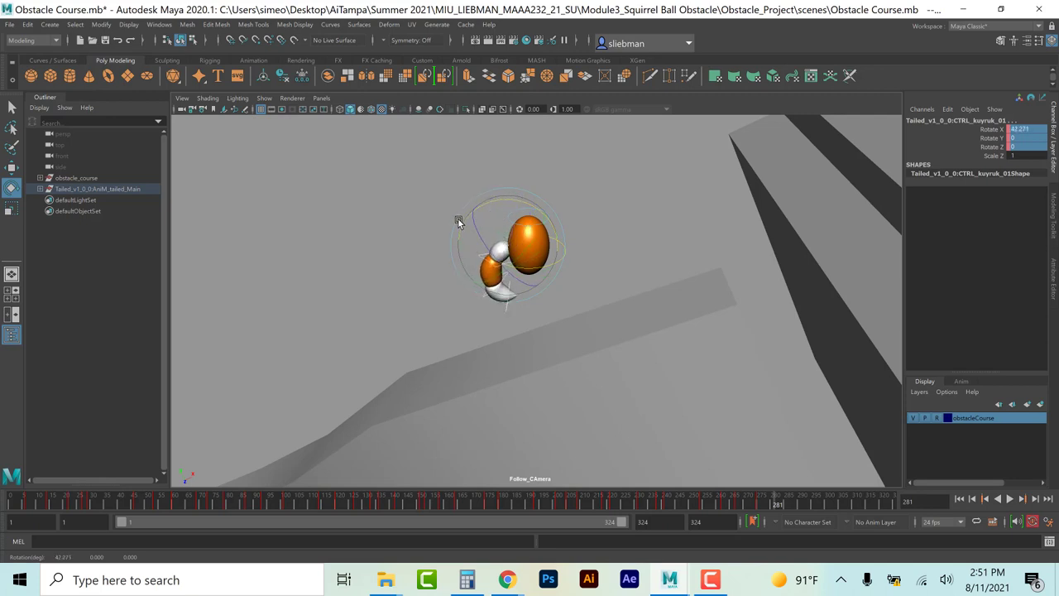
pyautogui.moveTo(776, 506); pyautogui.dragTo(797, 501)
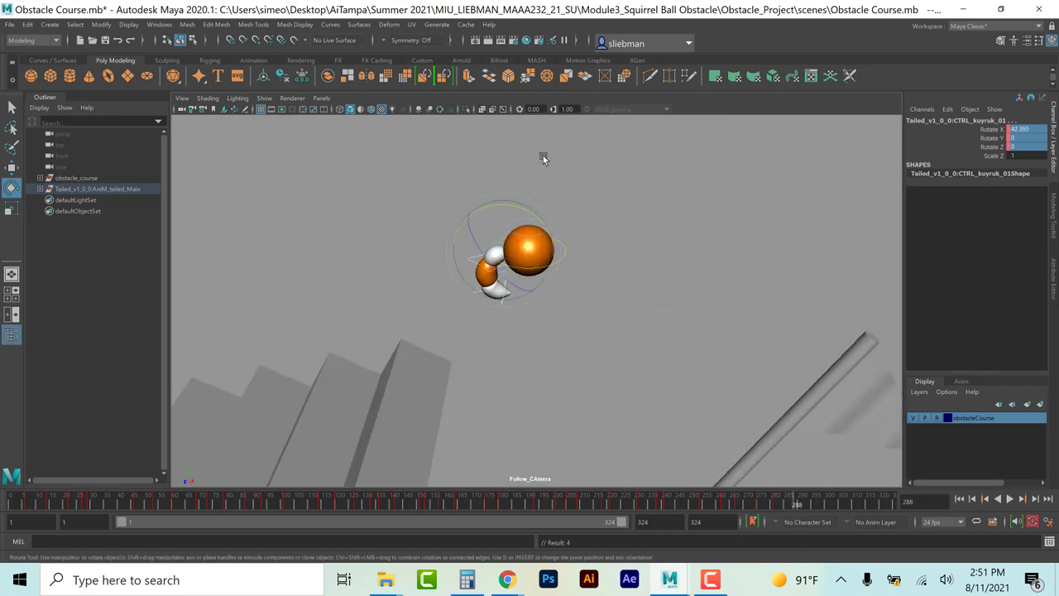
pyautogui.moveTo(489, 204); pyautogui.dragTo(504, 204)
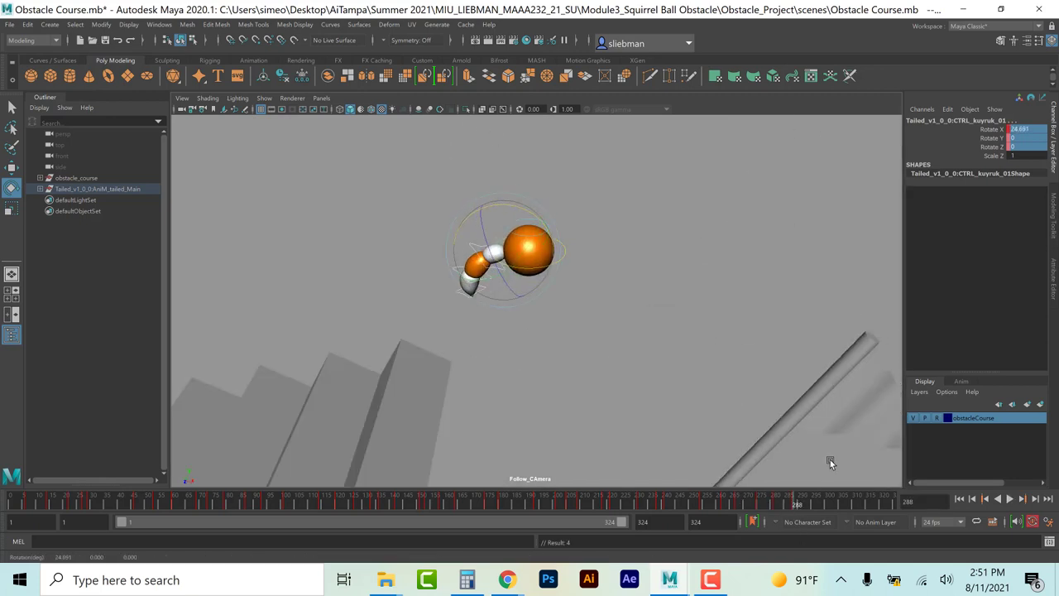
# Step: Swing the tail to about -28 degrees at frame 295, play to the end, and return to the perspective view
pyautogui.hotkey('alt', 'v')
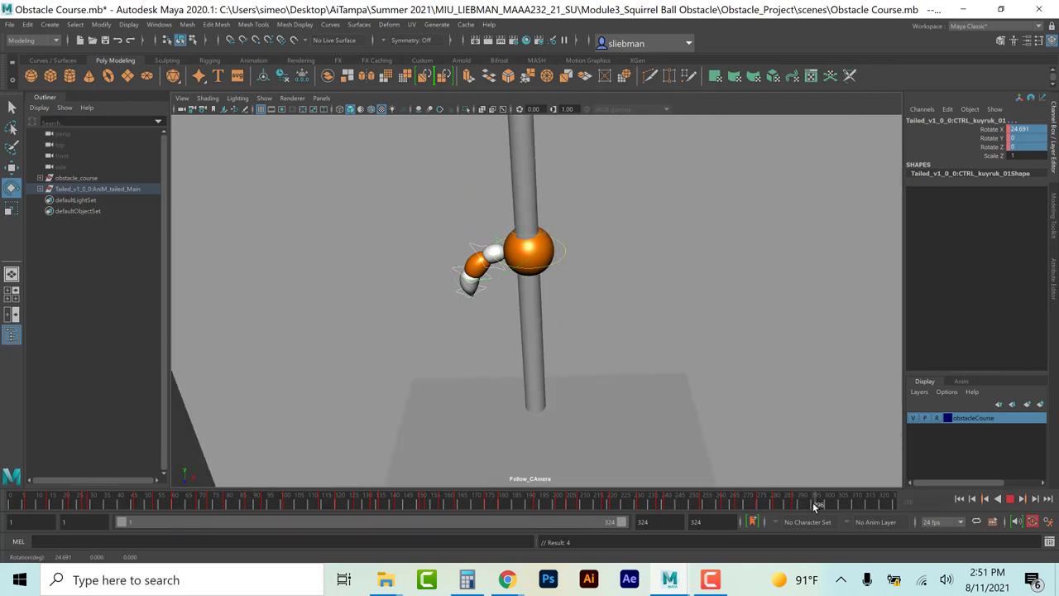
pyautogui.click(814, 503)
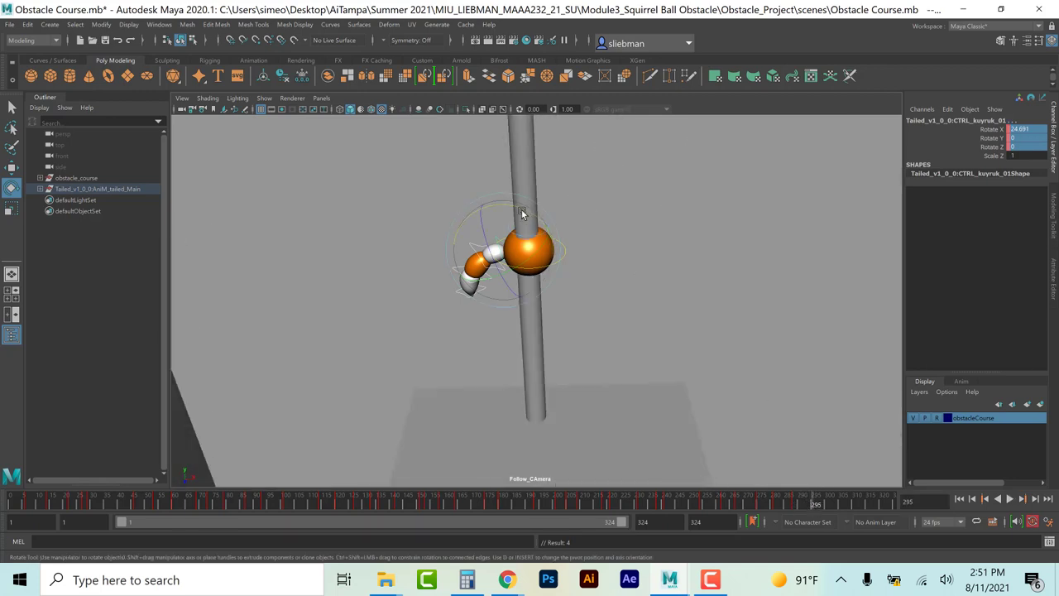
pyautogui.moveTo(528, 217); pyautogui.dragTo(551, 245)
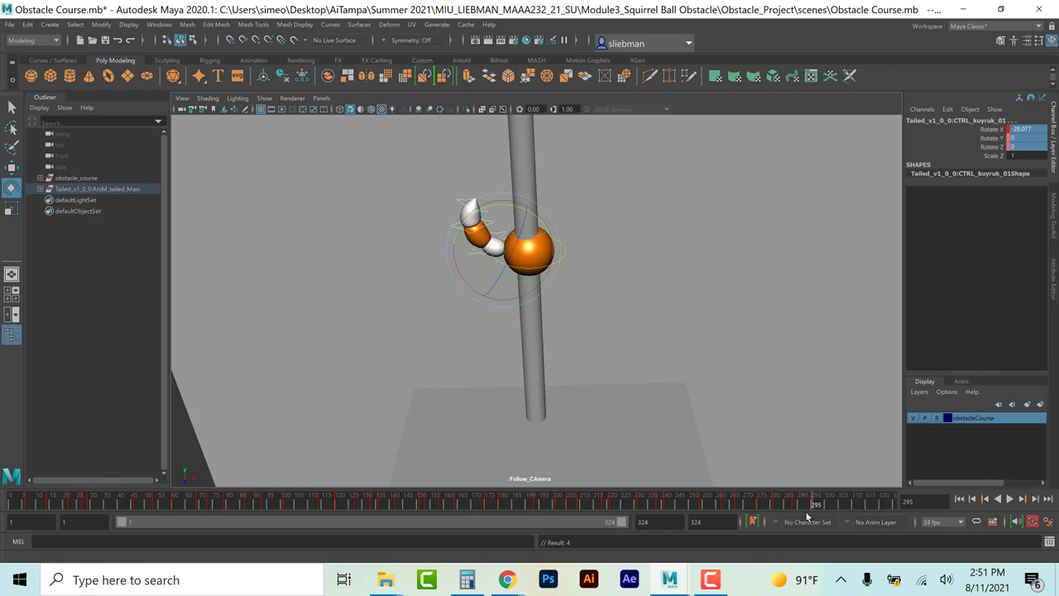
pyautogui.hotkey('alt', 'v')
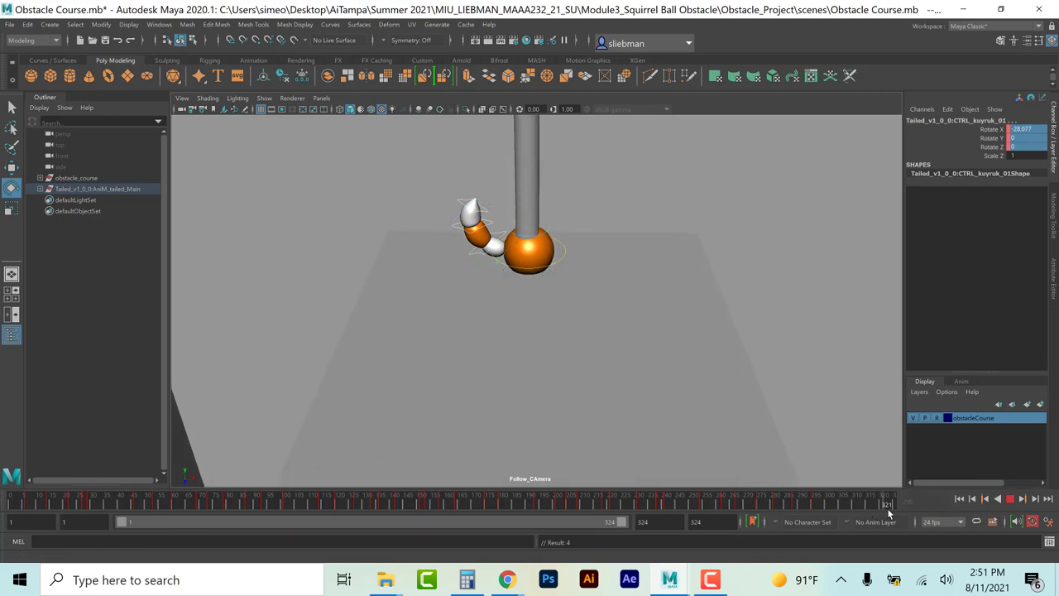
pyautogui.click(786, 263)
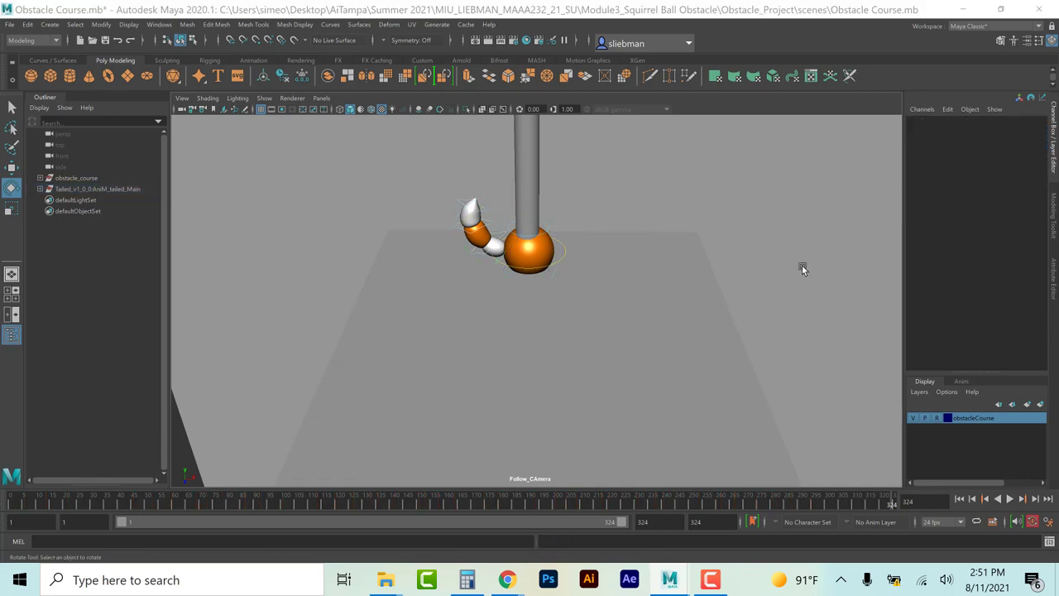
pyautogui.press('space')
pyautogui.press('space')
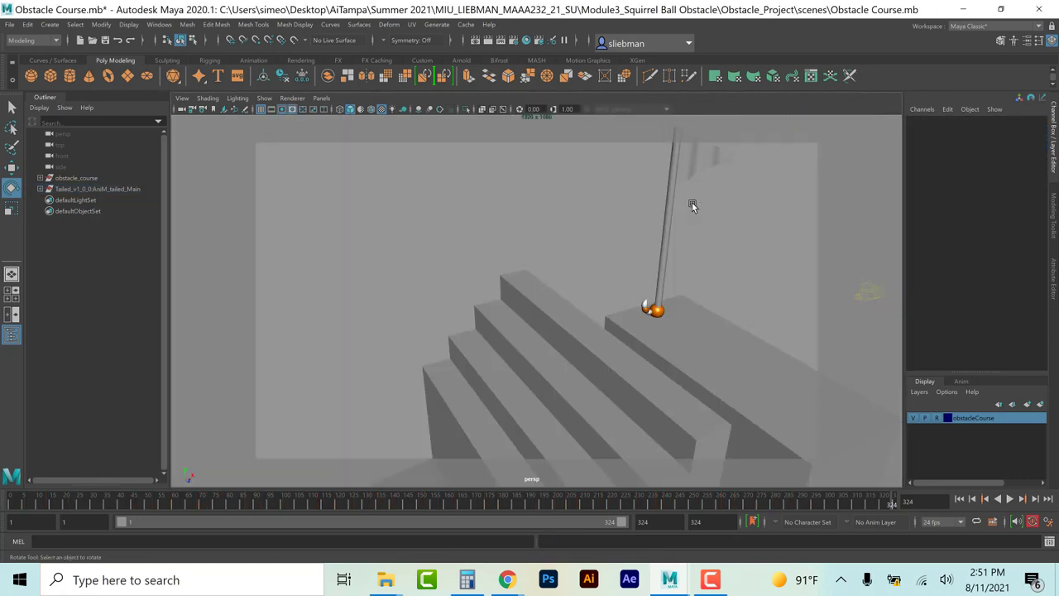
pyautogui.click(960, 499)
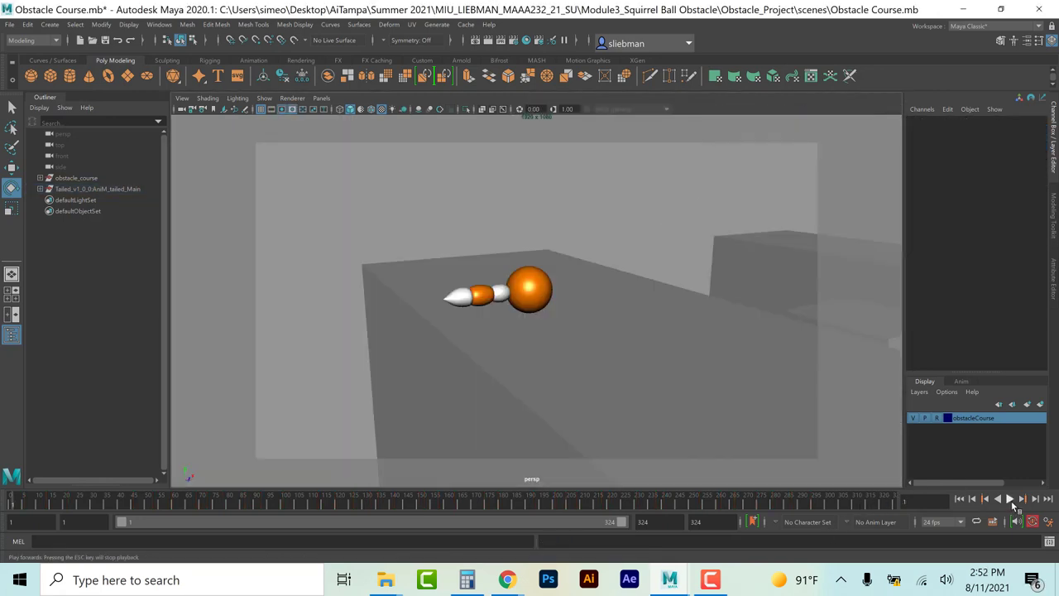
pyautogui.click(1009, 498)
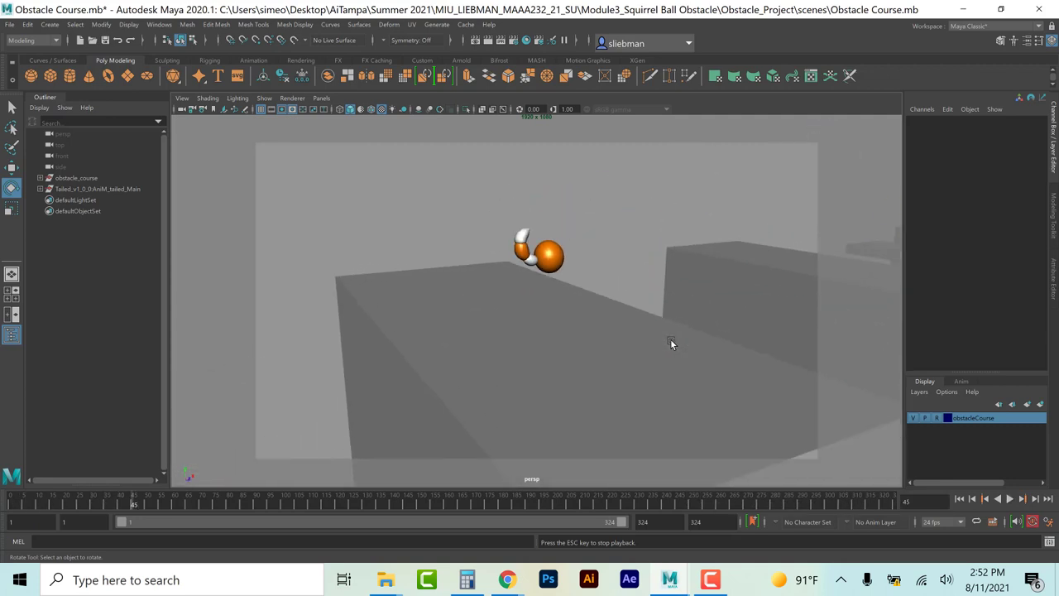
pyautogui.press('space')
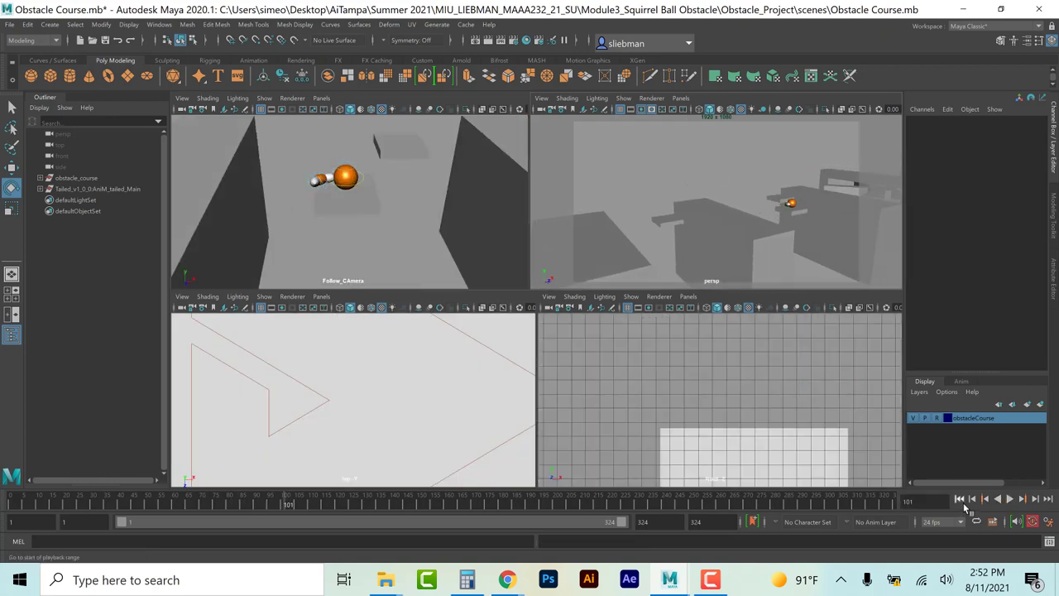
pyautogui.click(960, 498)
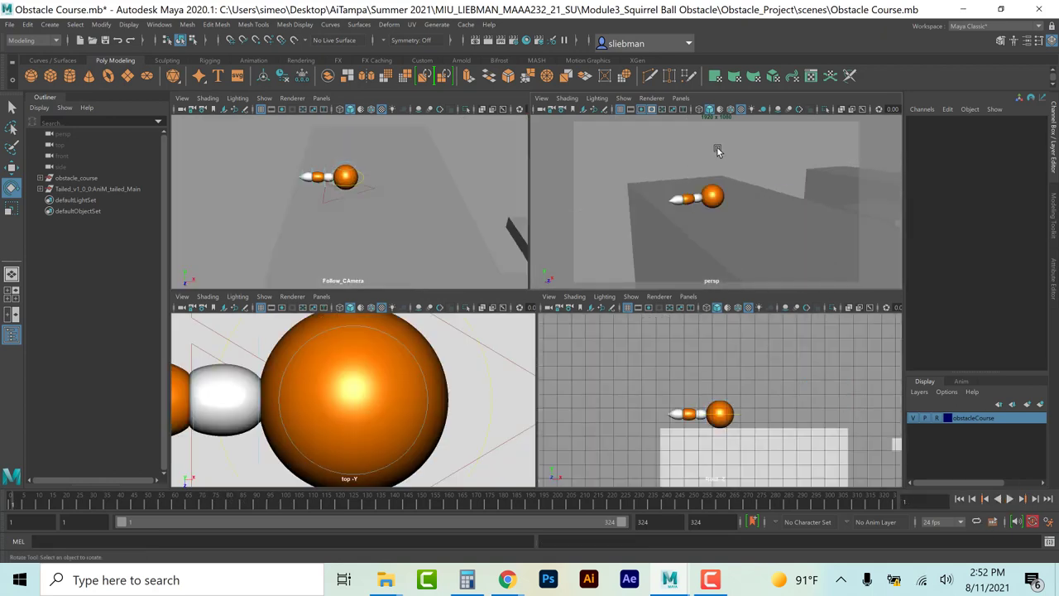
pyautogui.press('space')
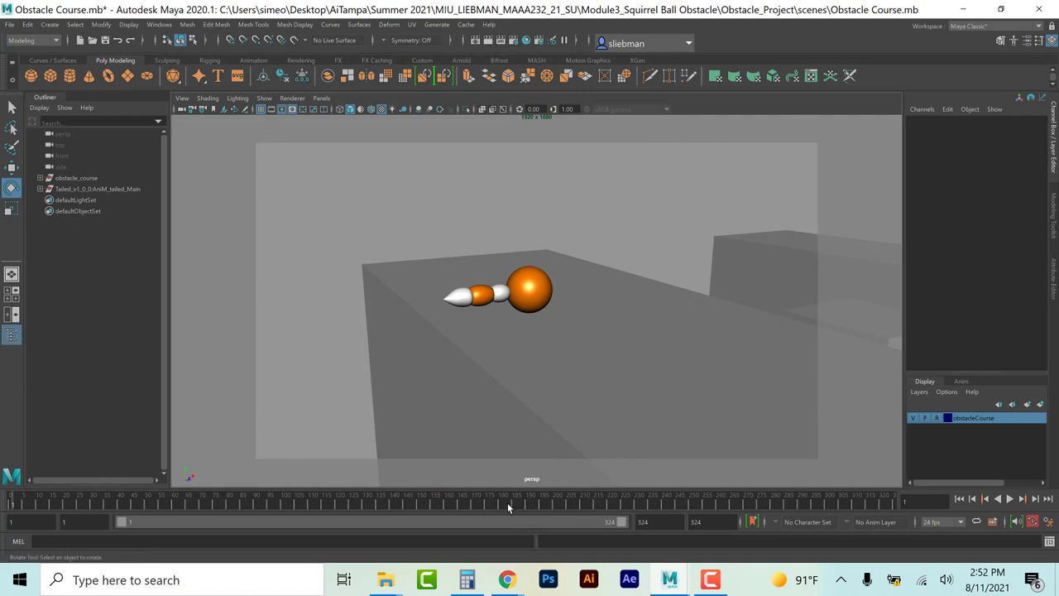
# Step: Open Render Settings and keep persp as the renderable camera
pyautogui.click(514, 40)
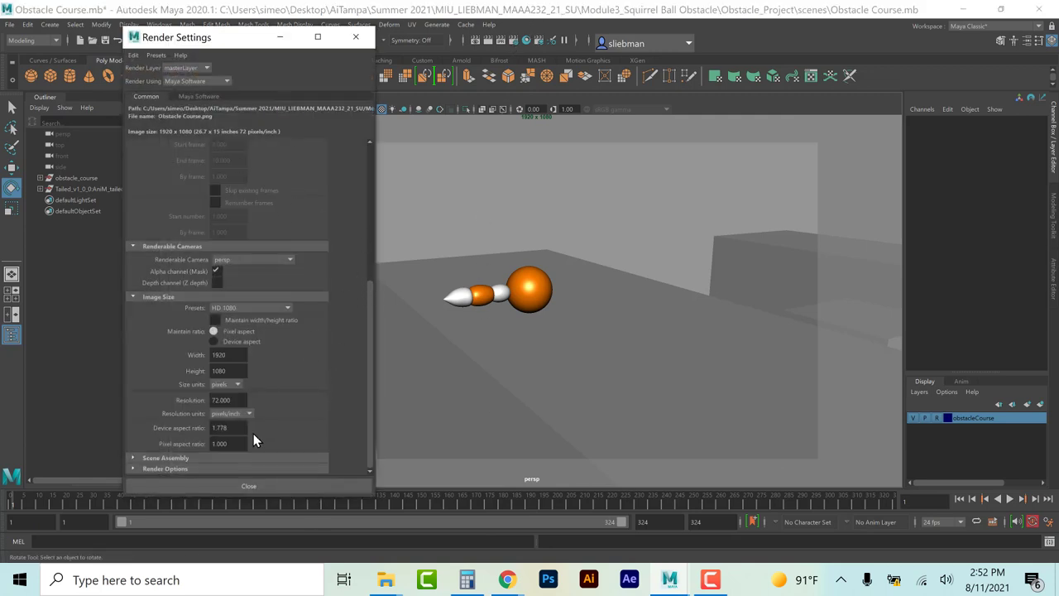
pyautogui.click(241, 259)
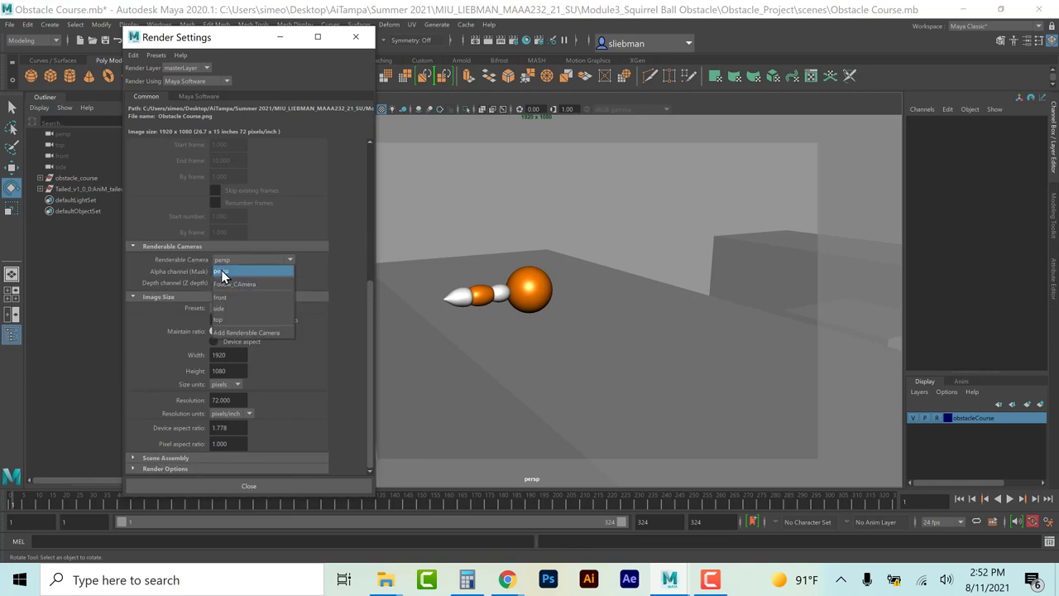
pyautogui.click(228, 273)
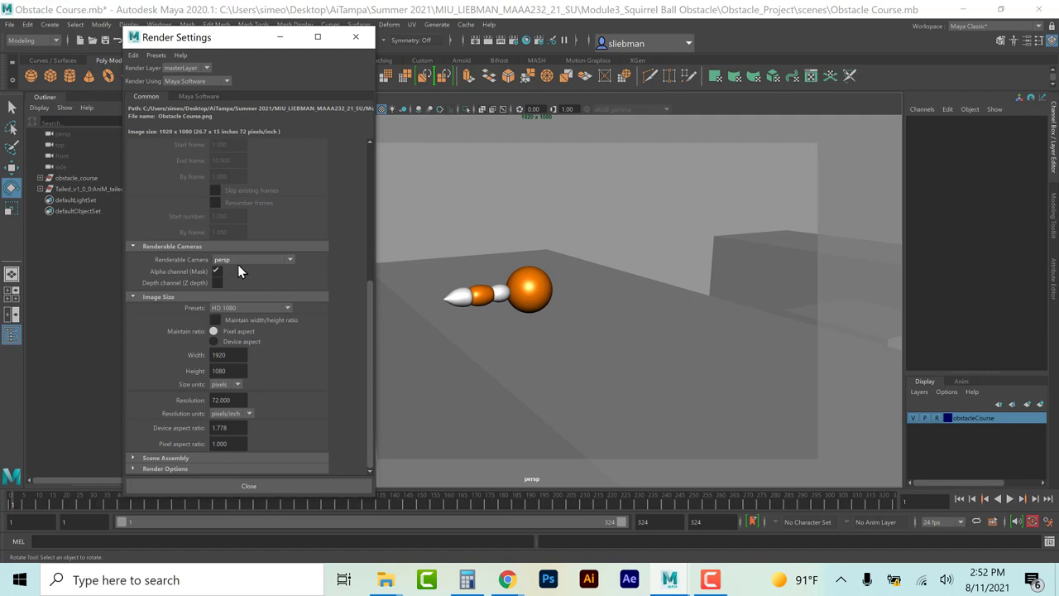
pyautogui.click(244, 263)
pyautogui.click(250, 263)
# Step: Set frame file naming to name_#.ext and the End frame to 324
pyautogui.scroll(6, 350, 321)
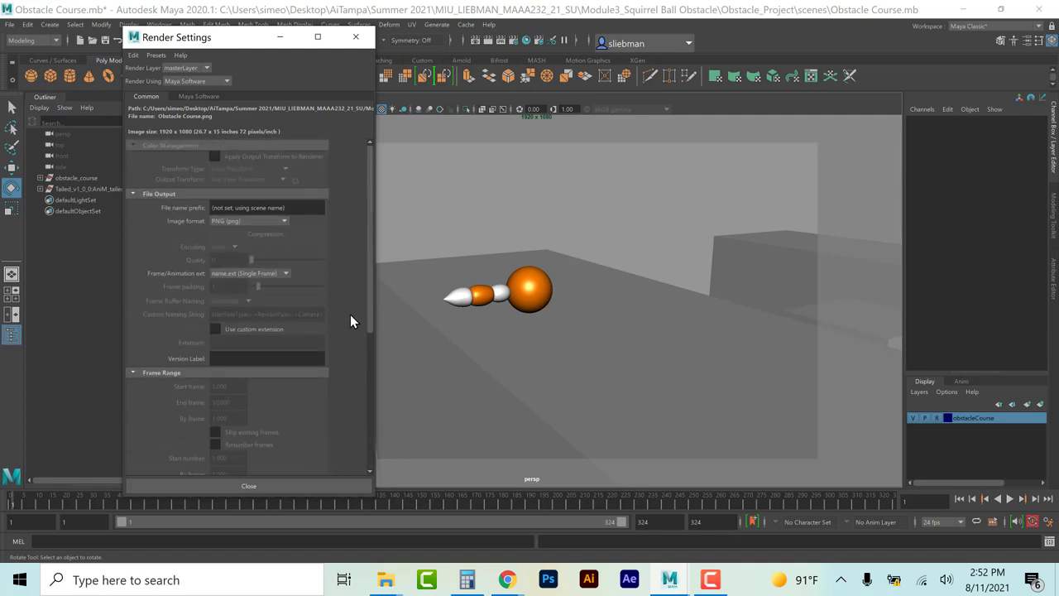
pyautogui.click(241, 273)
pyautogui.click(232, 351)
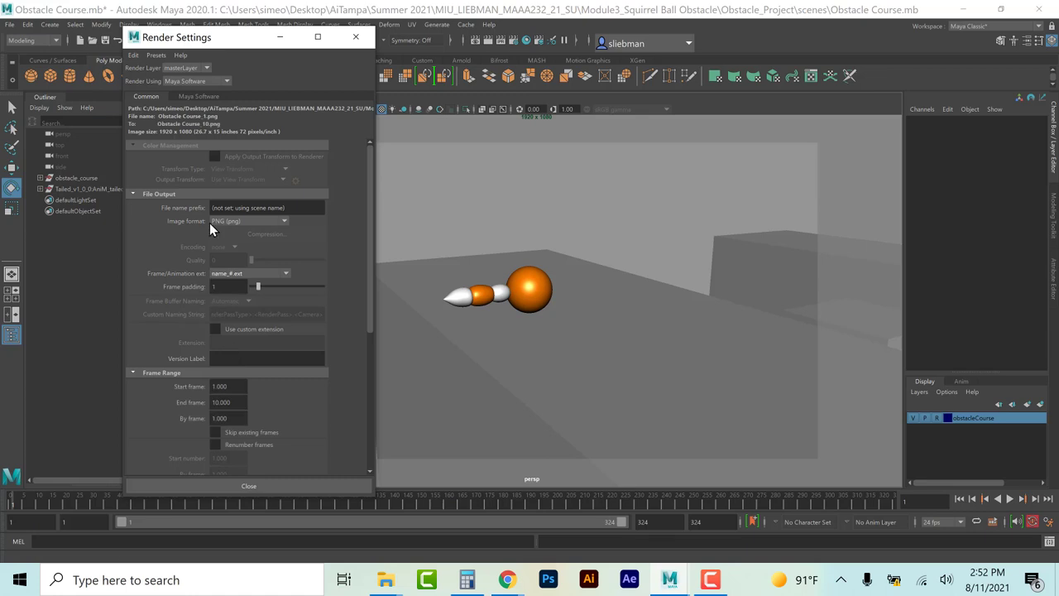
pyautogui.doubleClick(242, 403)
pyautogui.write('300')
pyautogui.doubleClick(223, 402)
pyautogui.write('324')
pyautogui.press('Return')
# Step: Set the output image format to Targa (tga)
pyautogui.click(250, 222)
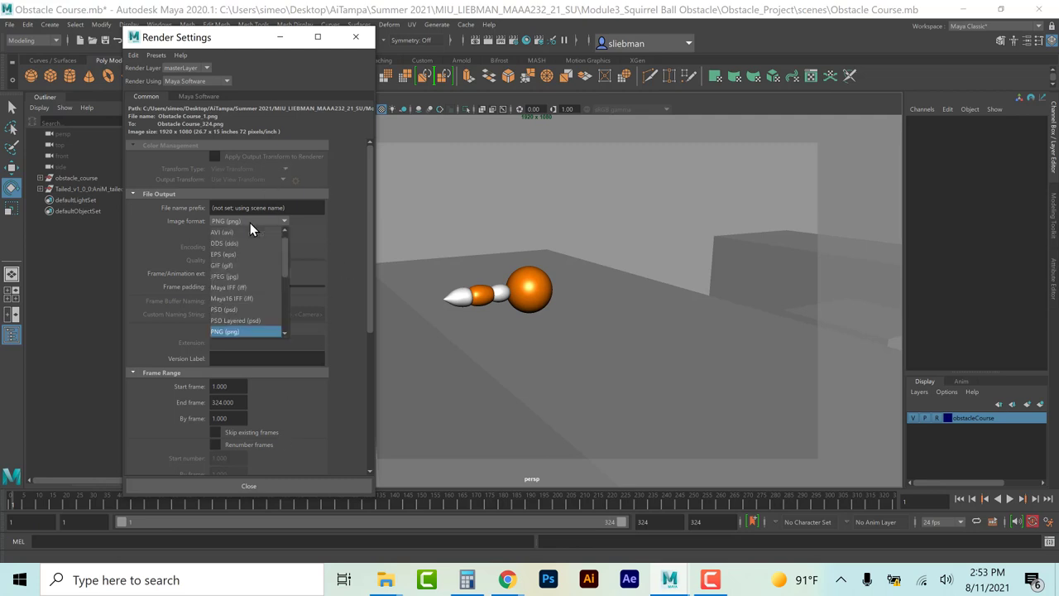
pyautogui.scroll(-4, 239, 279)
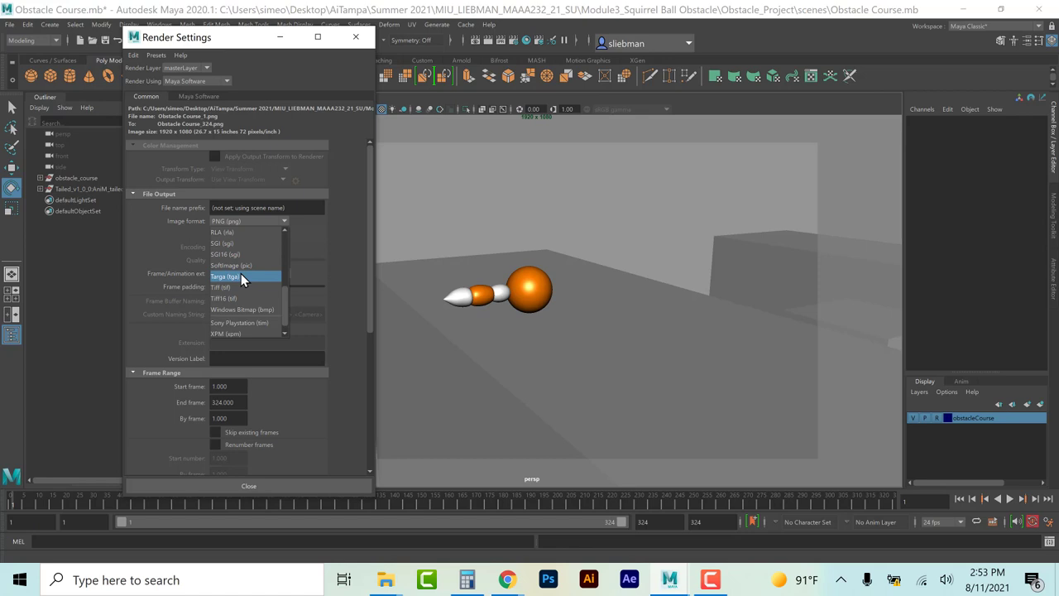
pyautogui.click(240, 275)
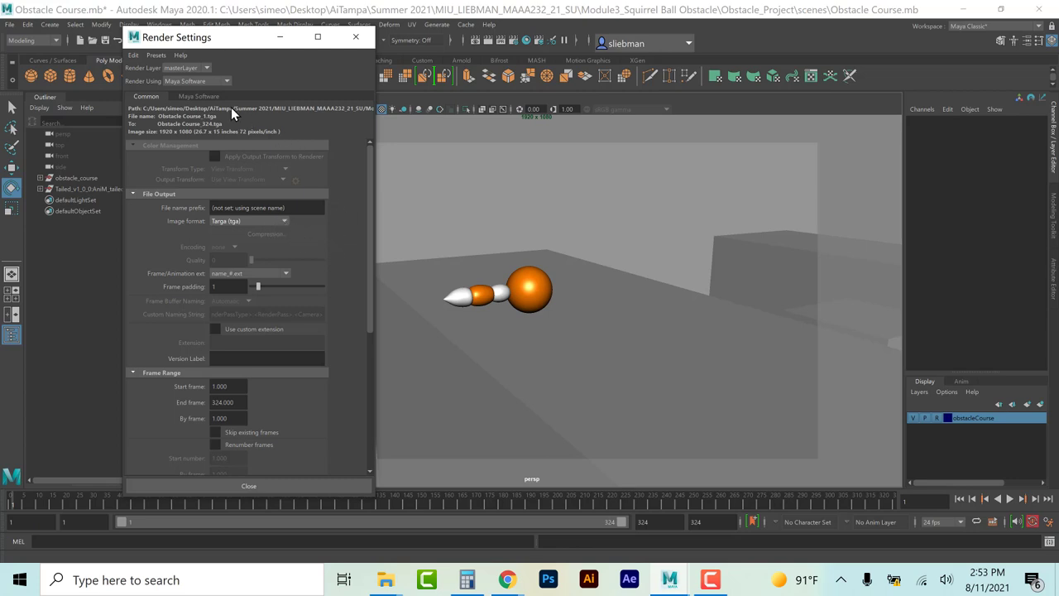
# Step: On the Maya Software tab, set Edge anti-aliasing to High quality
pyautogui.click(189, 96)
pyautogui.click(238, 129)
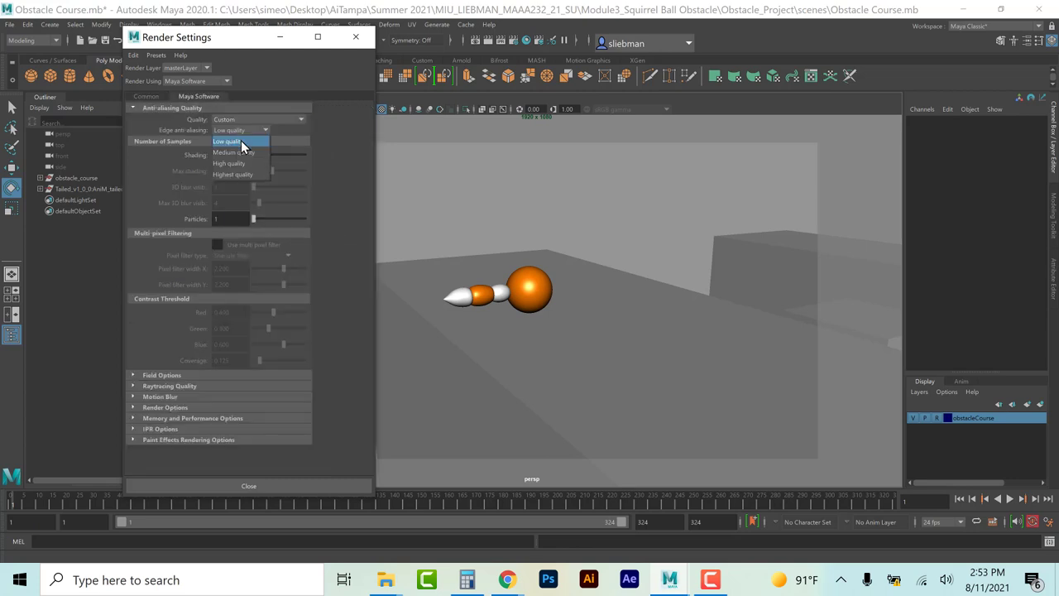
pyautogui.click(238, 163)
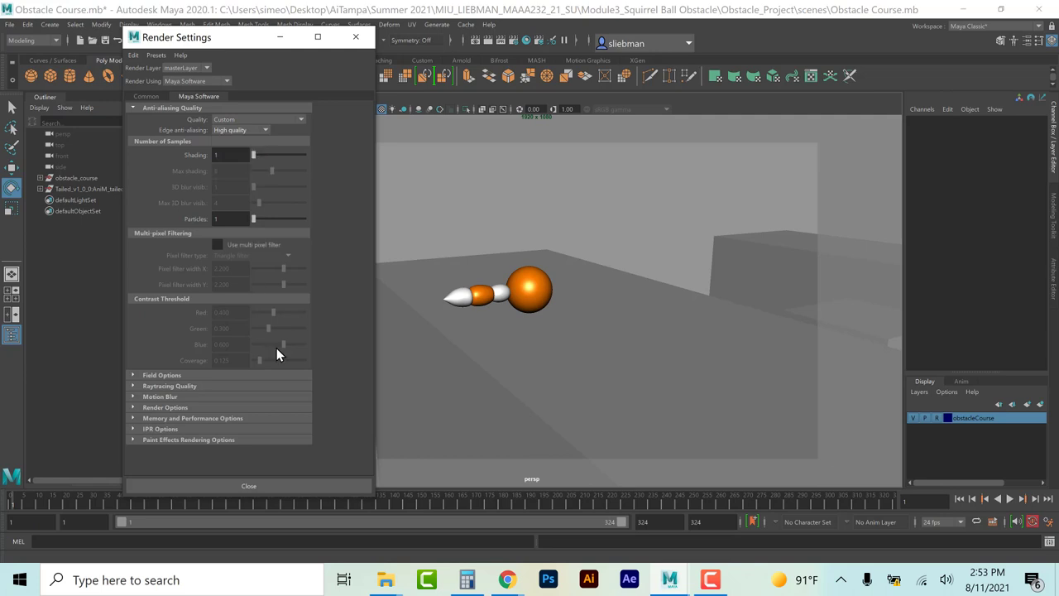
# Step: Enable Raytracing and Motion blur, then close Render Settings
pyautogui.click(179, 383)
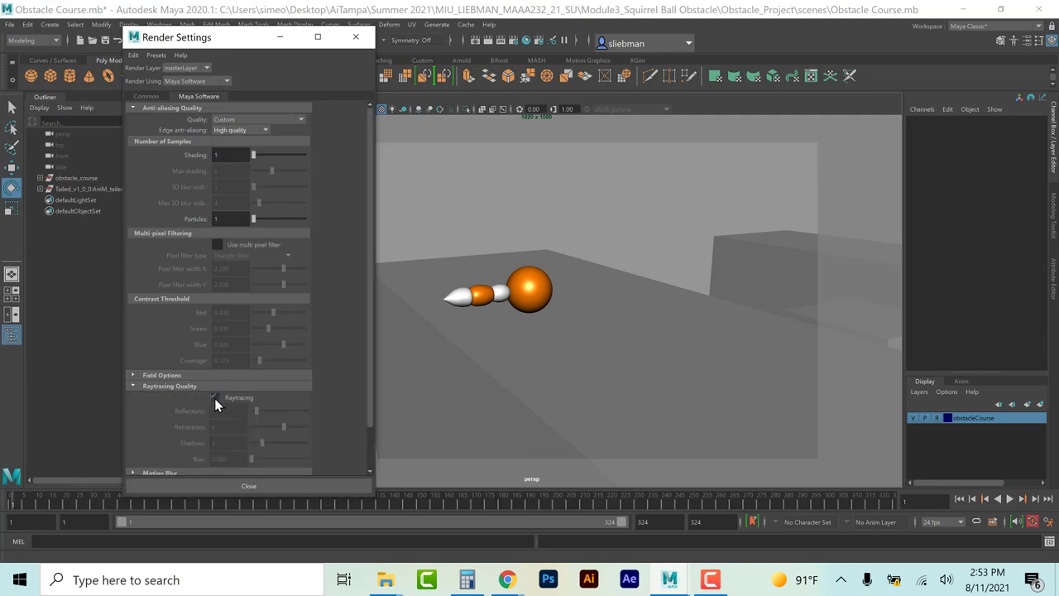
pyautogui.click(214, 398)
pyautogui.scroll(-2, 132, 422)
pyautogui.click(142, 423)
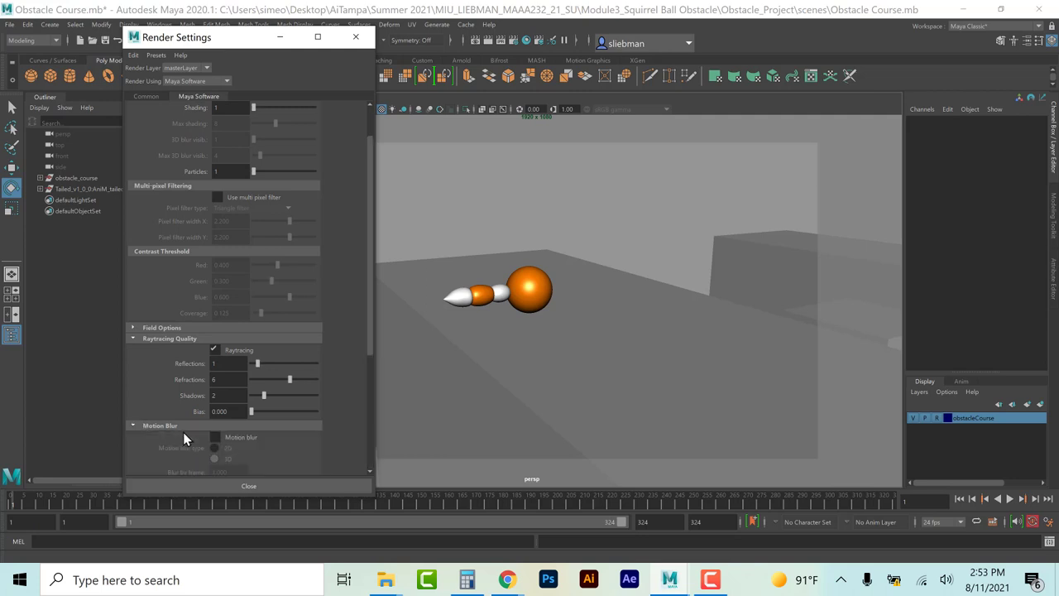
pyautogui.click(219, 438)
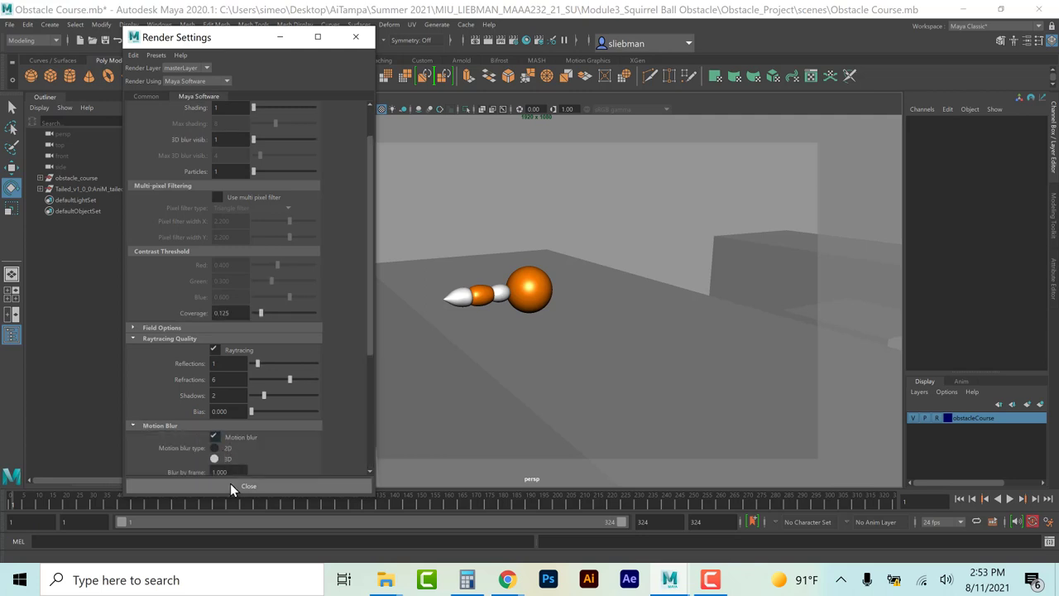
pyautogui.click(231, 486)
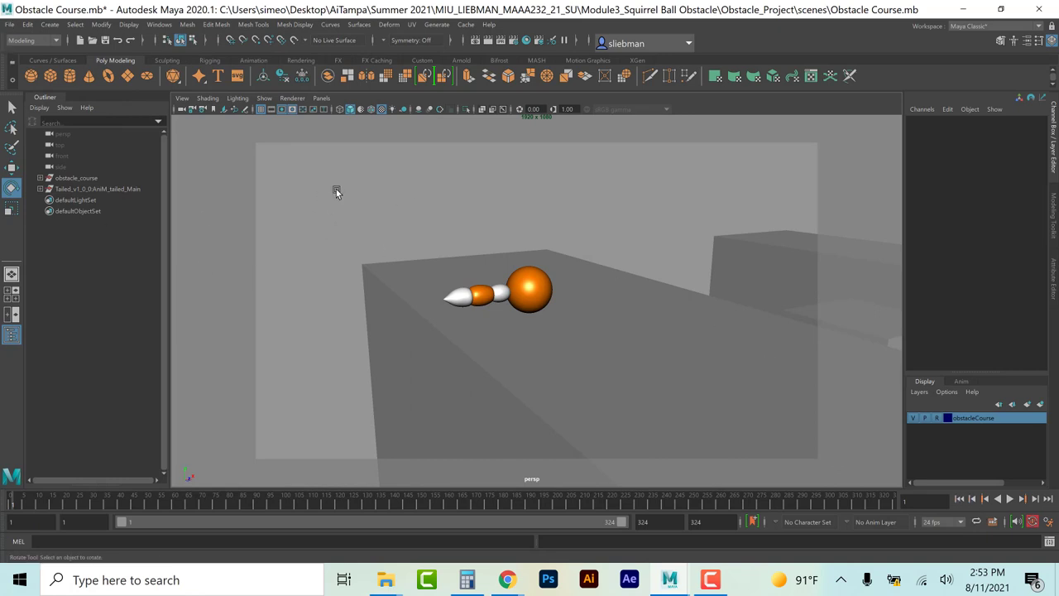
# Step: Playblast the Obstacle Course animation, watch the 13-second preview, and close the player
pyautogui.click(165, 26)
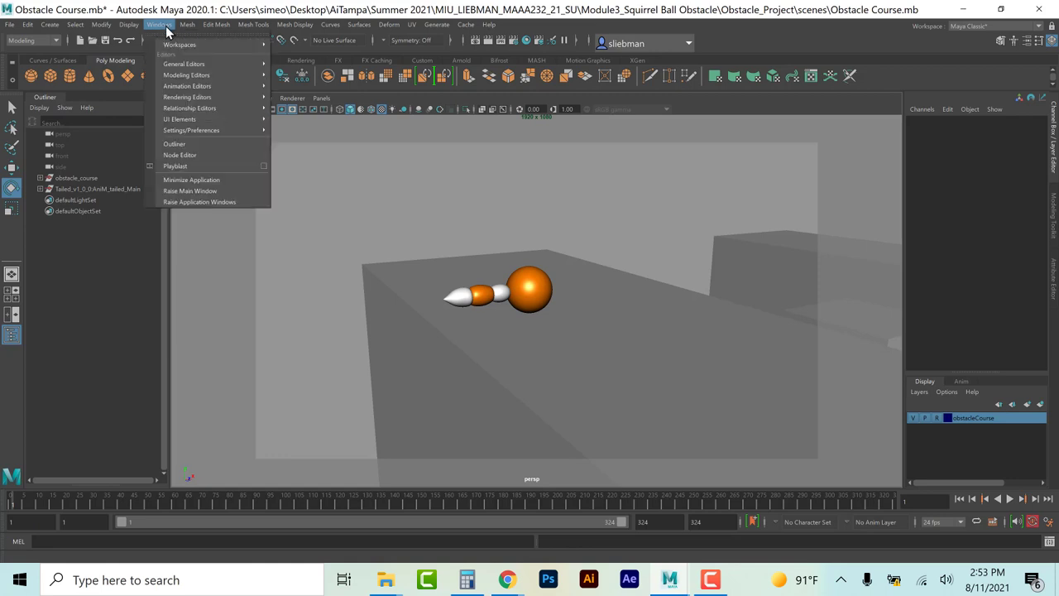
pyautogui.click(175, 166)
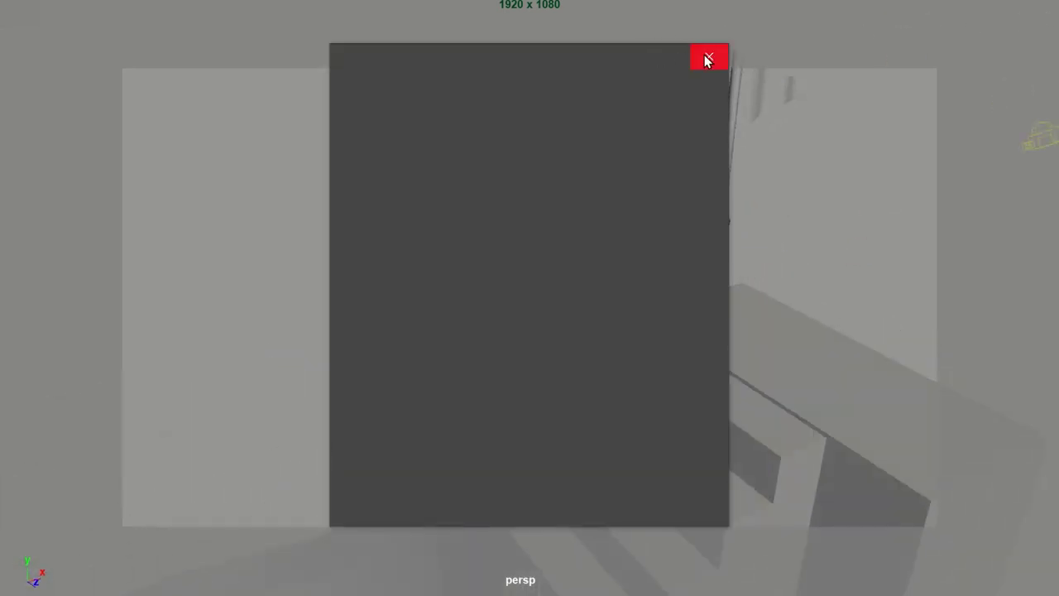
pyautogui.click(707, 56)
pyautogui.press('Escape')
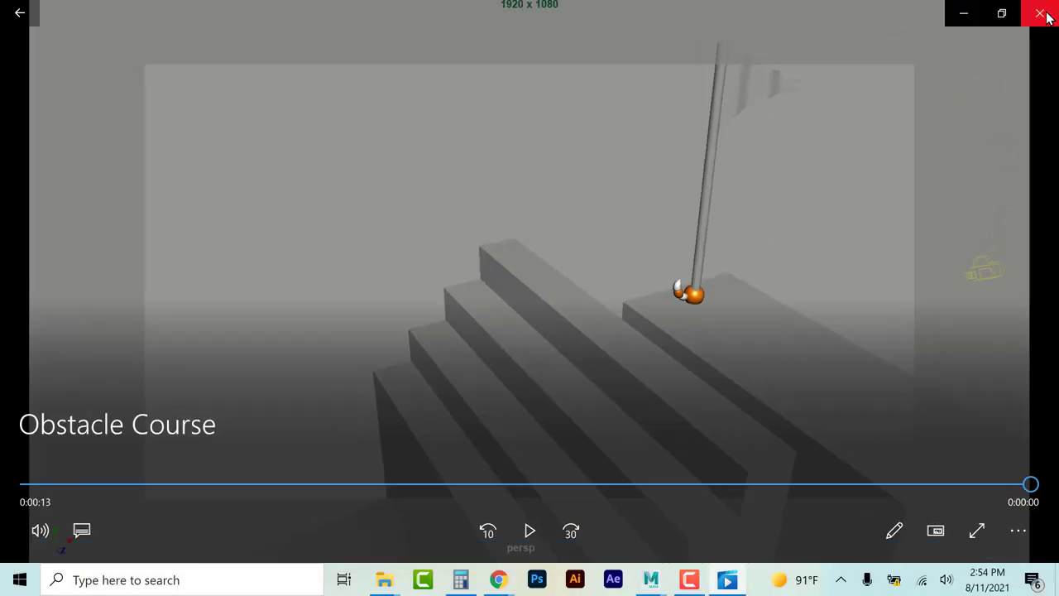
pyautogui.click(1044, 10)
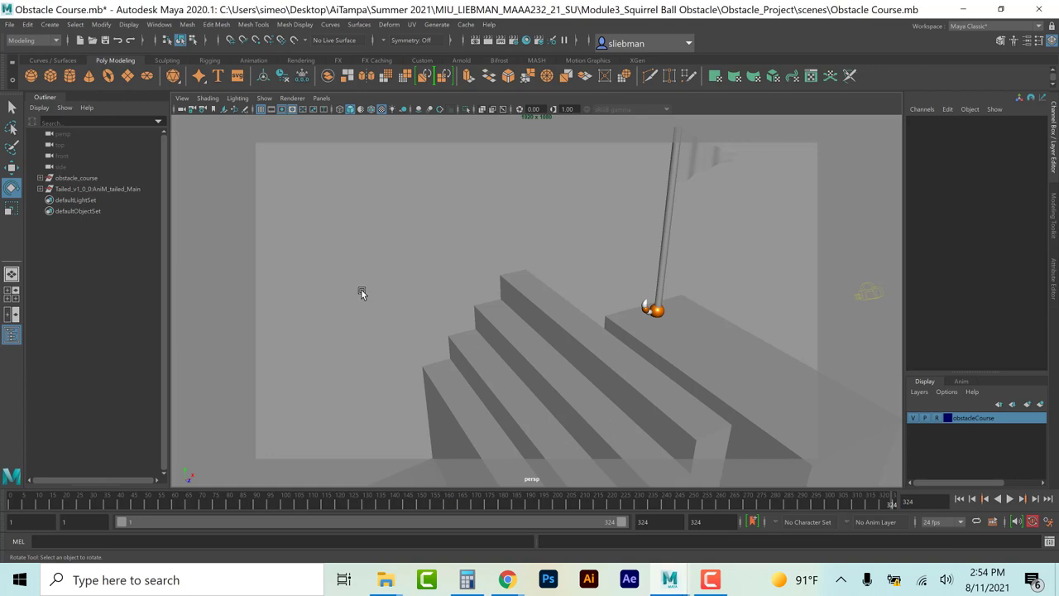
# Step: Import Lighting.mb from Module2_Heavy vs Light > Bouncingball_Project > scenes
pyautogui.click(9, 24)
pyautogui.click(33, 147)
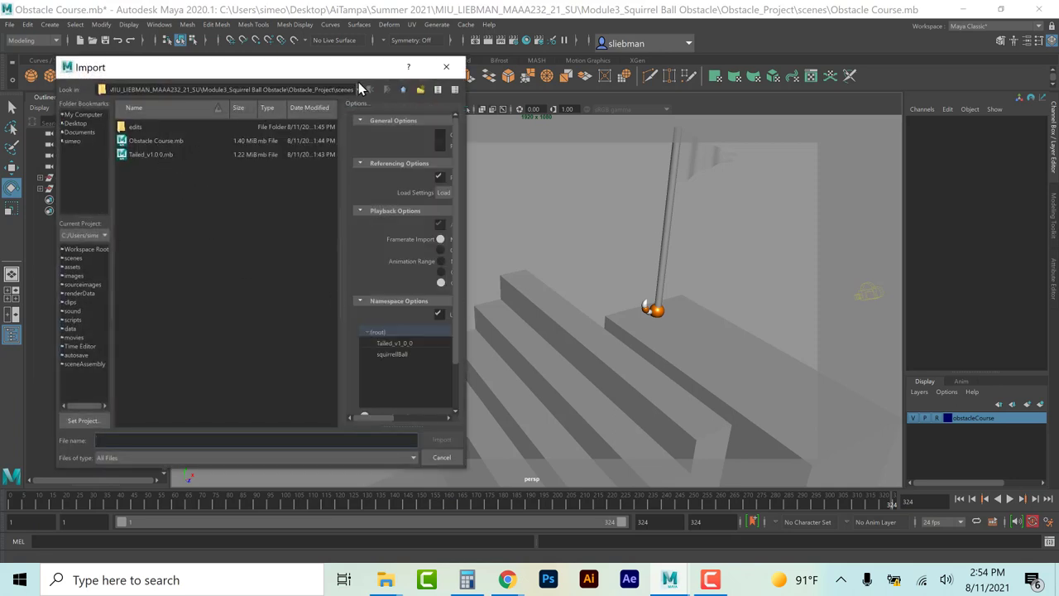
pyautogui.click(404, 90)
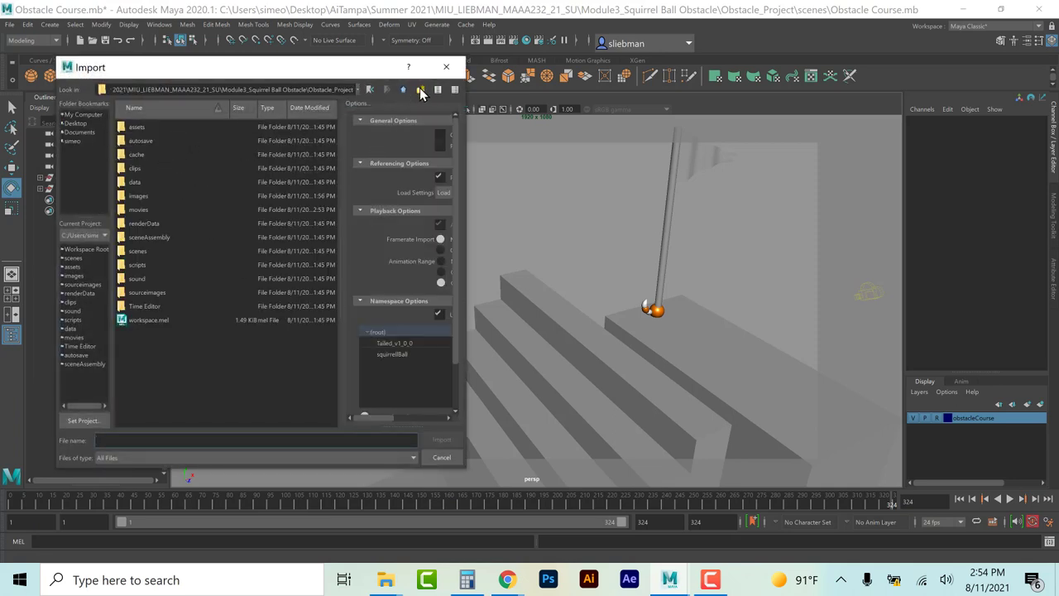
pyautogui.click(404, 90)
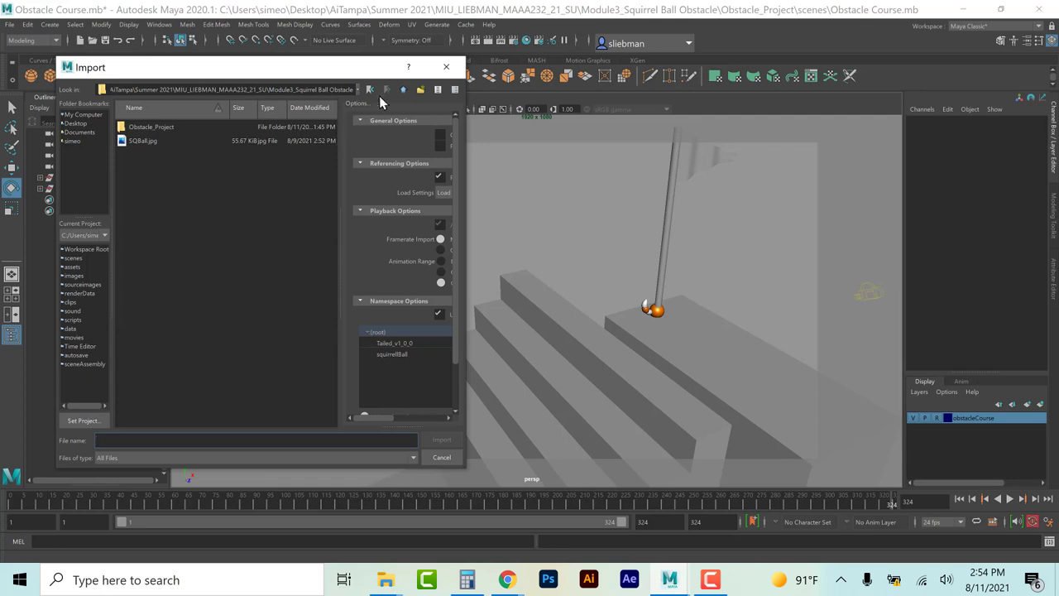
pyautogui.click(404, 90)
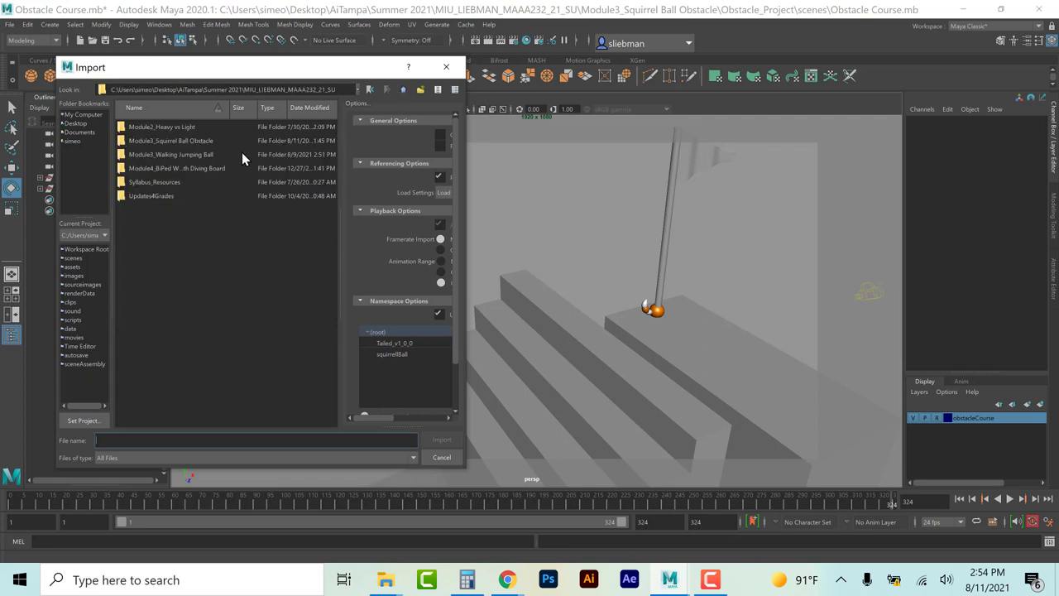
pyautogui.doubleClick(202, 127)
pyautogui.doubleClick(178, 124)
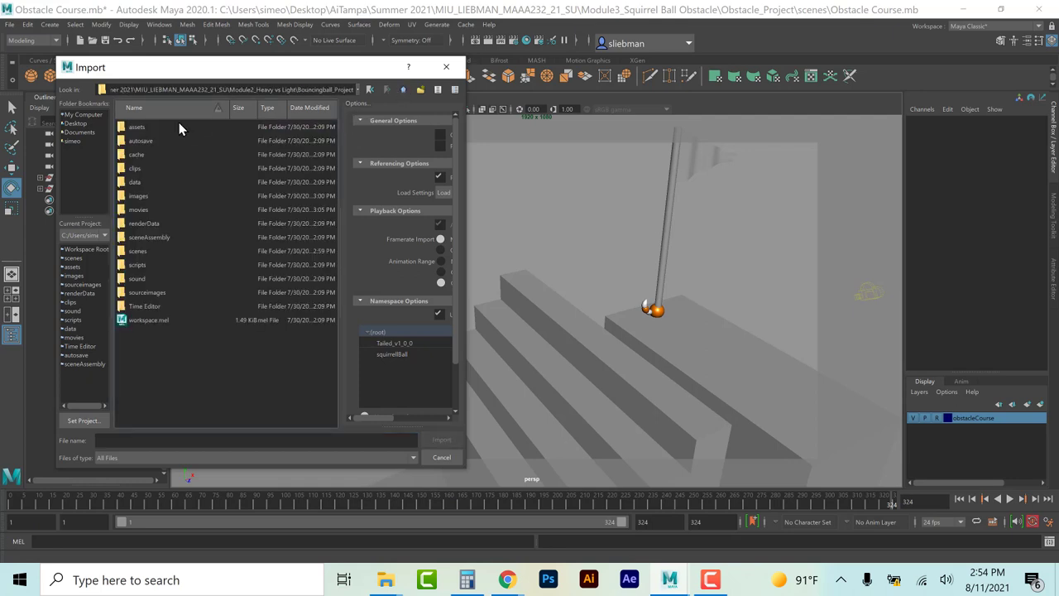
pyautogui.doubleClick(149, 251)
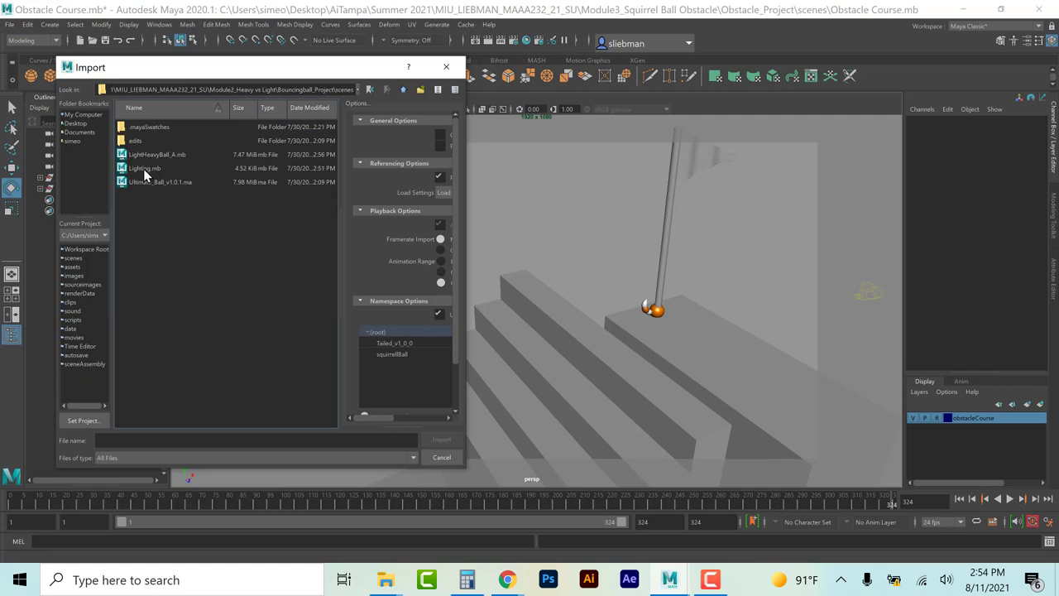
pyautogui.click(146, 170)
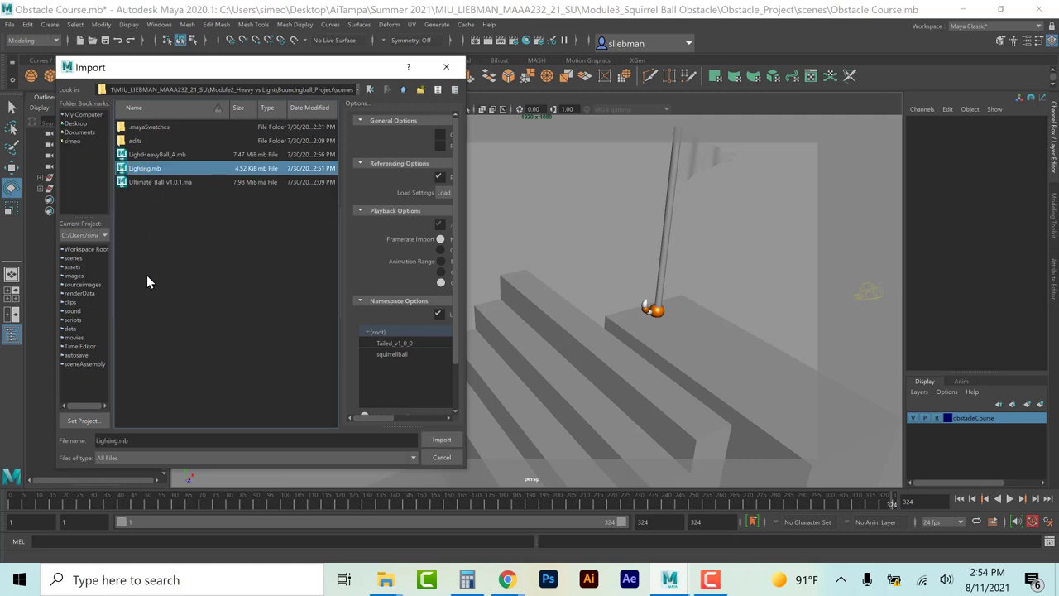
pyautogui.click(453, 442)
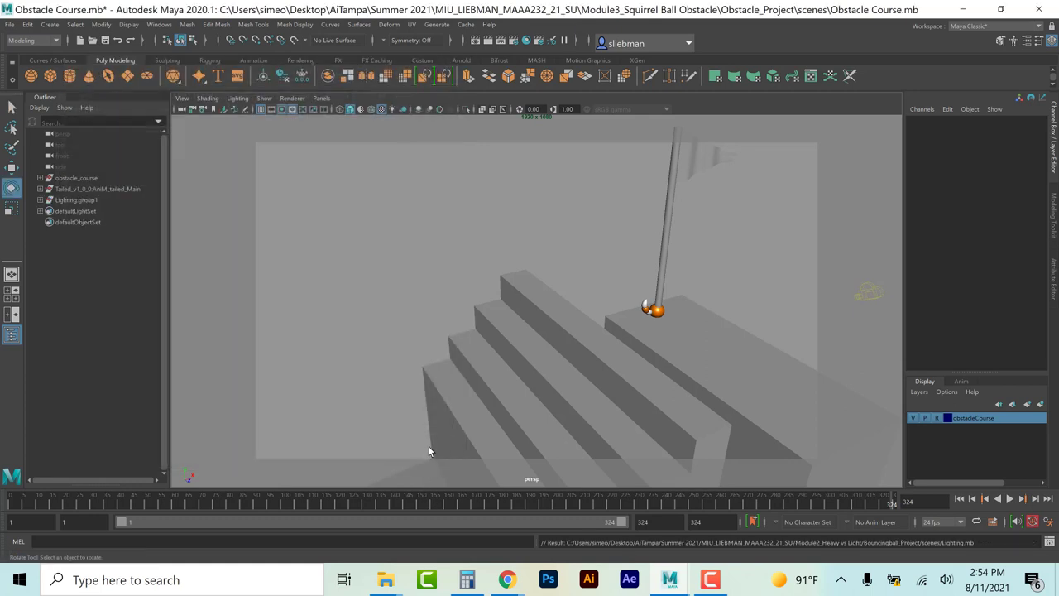
# Step: Enable all lights, shadows, motion blur and ambient occlusion in the viewport, then play from an early frame
pyautogui.click(393, 113)
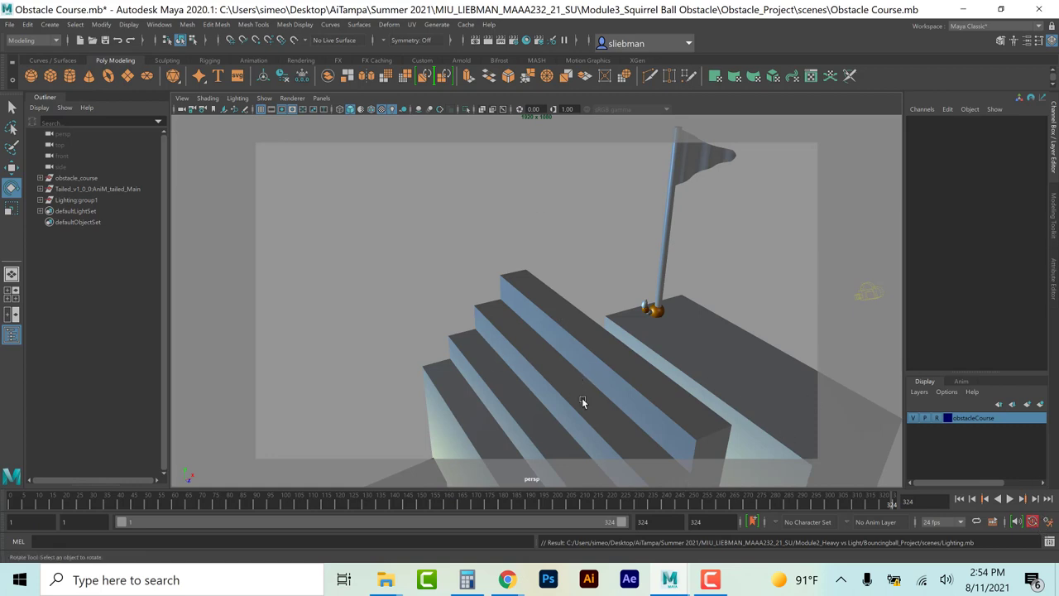
pyautogui.click(404, 109)
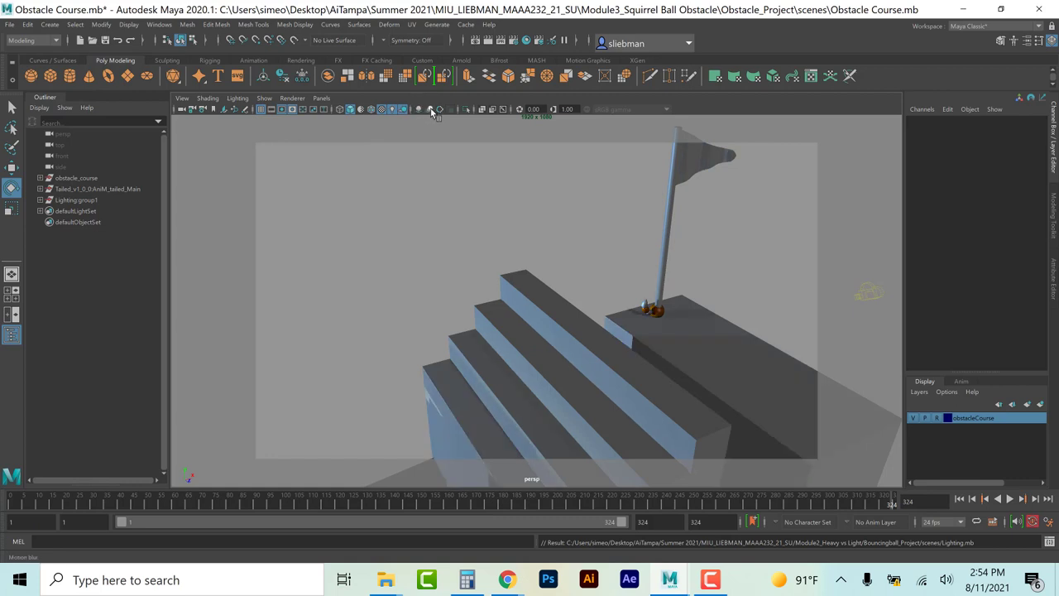
pyautogui.click(430, 109)
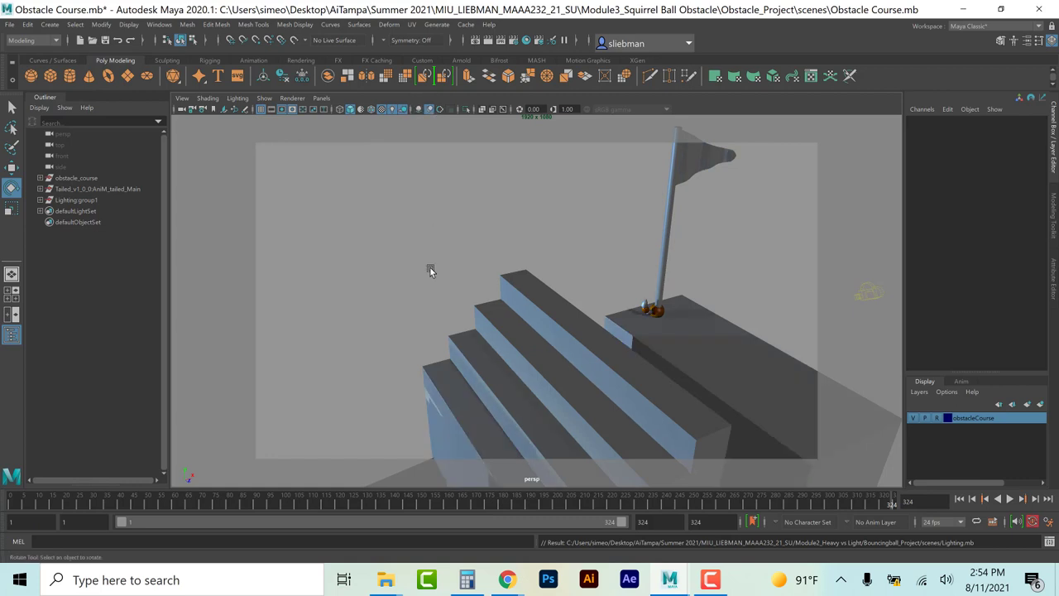
pyautogui.click(419, 109)
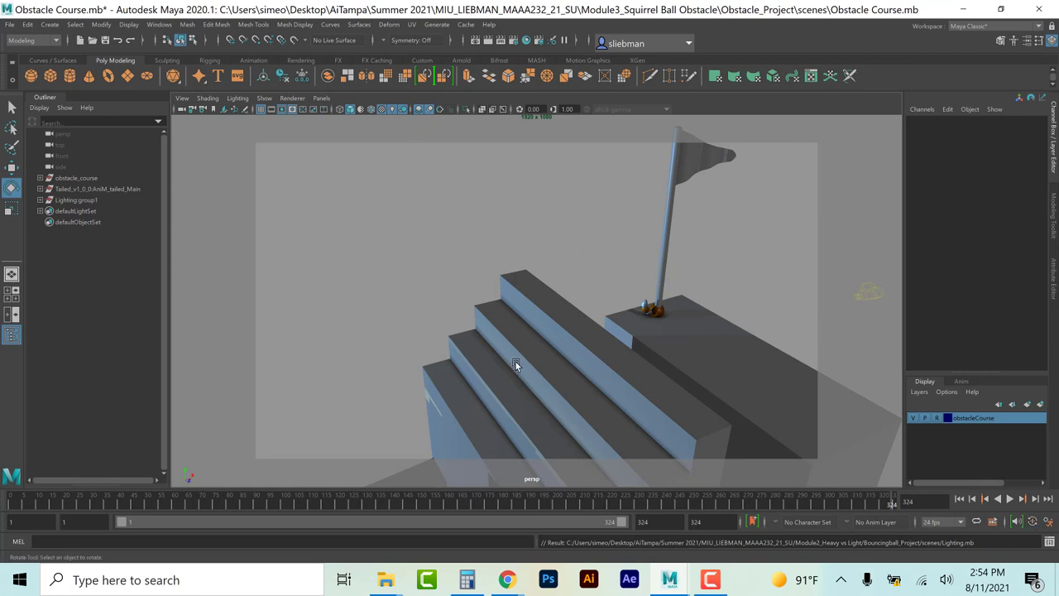
pyautogui.click(56, 497)
pyautogui.hotkey('alt', 'v')
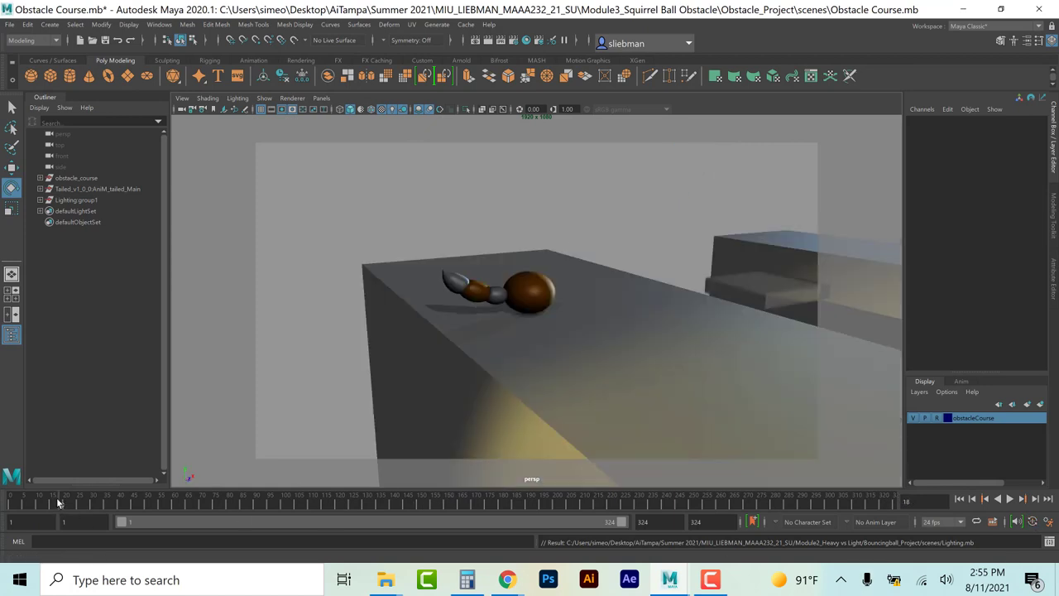
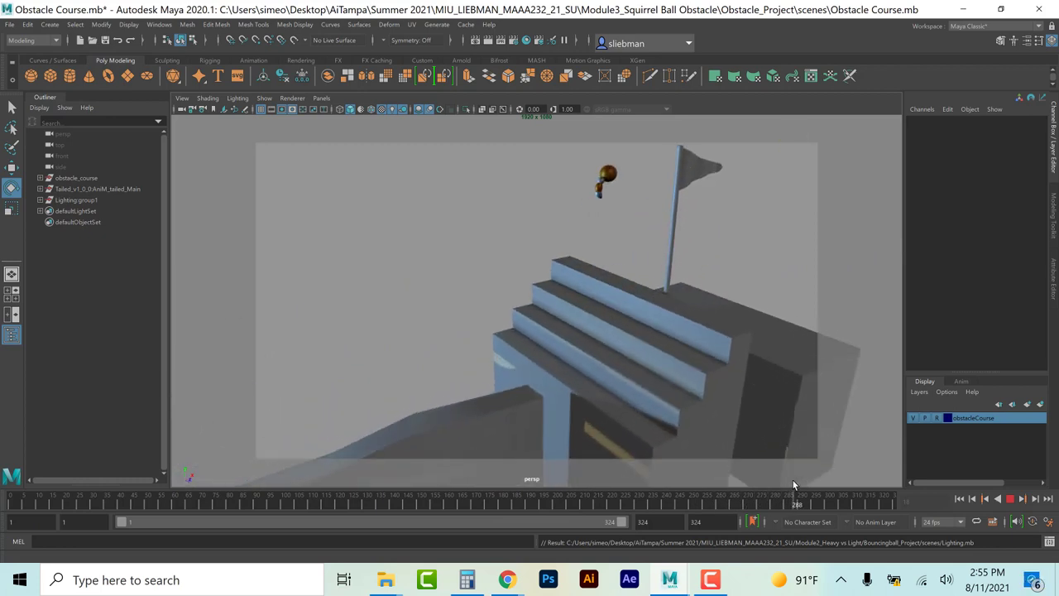
# Step: Raise the spot light's intensity to about 2.7 and widen its cone angle
pyautogui.moveTo(791, 484); pyautogui.dragTo(780, 490)
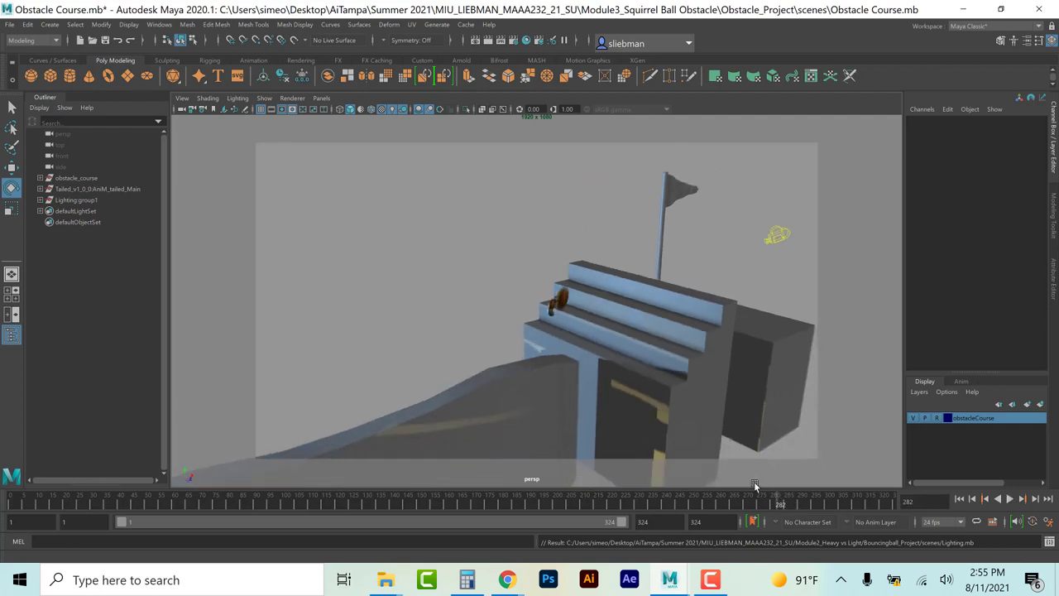
pyautogui.click(40, 200)
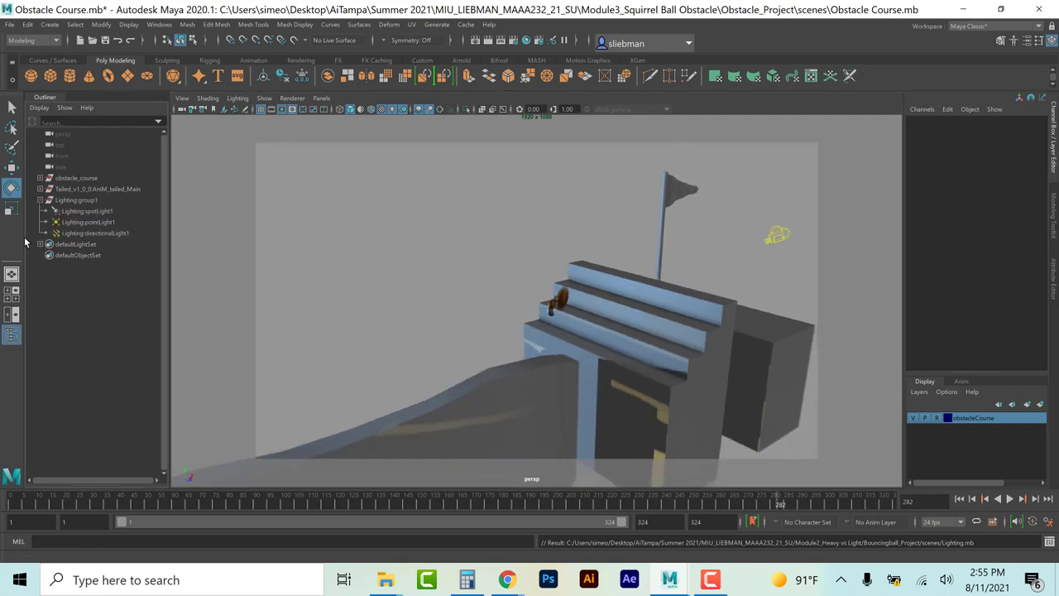
pyautogui.click(92, 212)
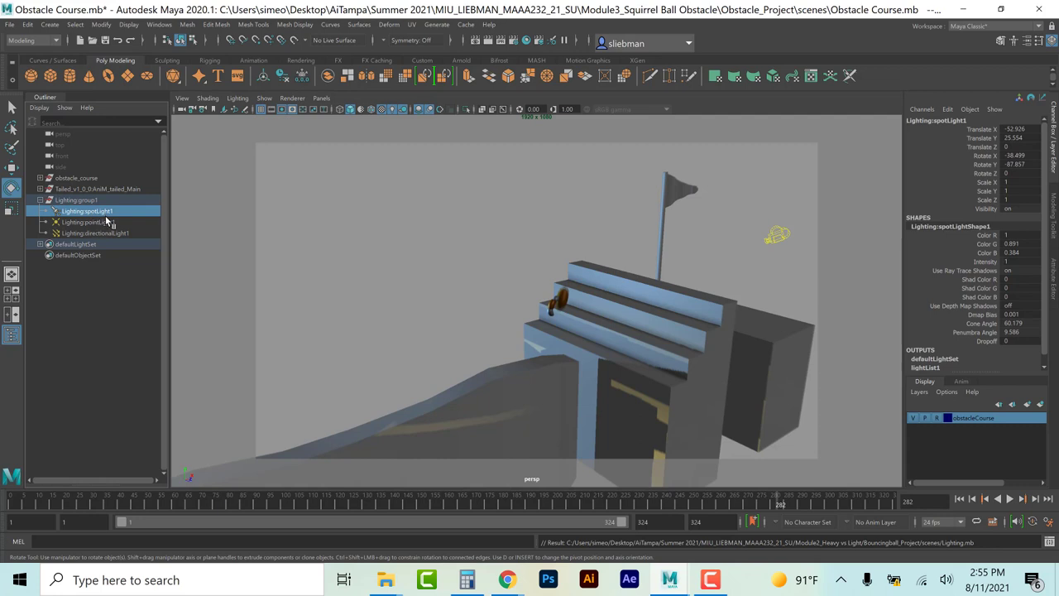
pyautogui.hotkey('ctrl', 'a')
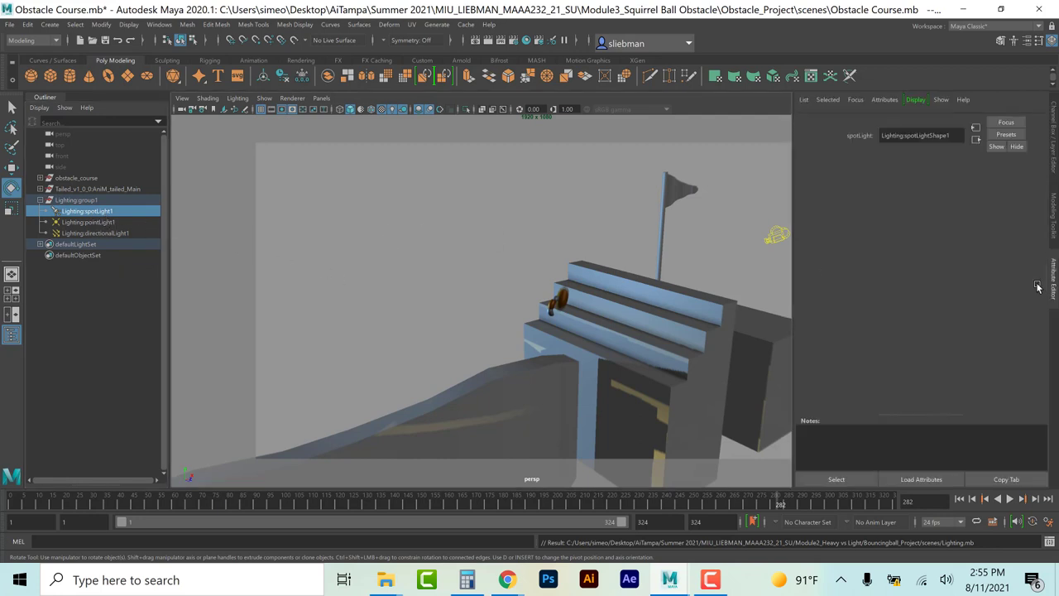
pyautogui.moveTo(935, 254); pyautogui.dragTo(948, 261)
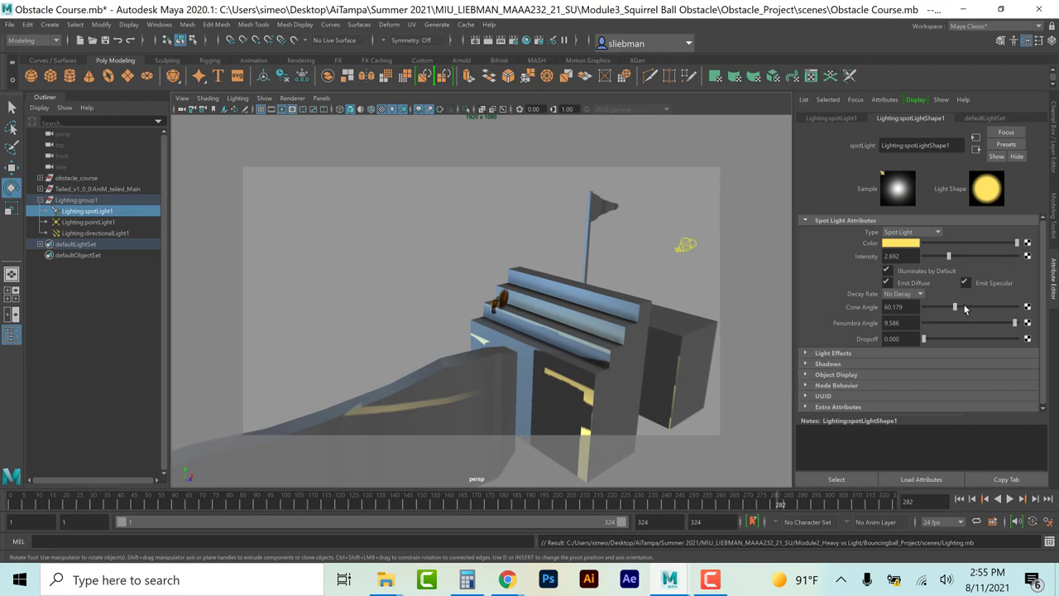
pyautogui.moveTo(963, 309); pyautogui.dragTo(968, 310)
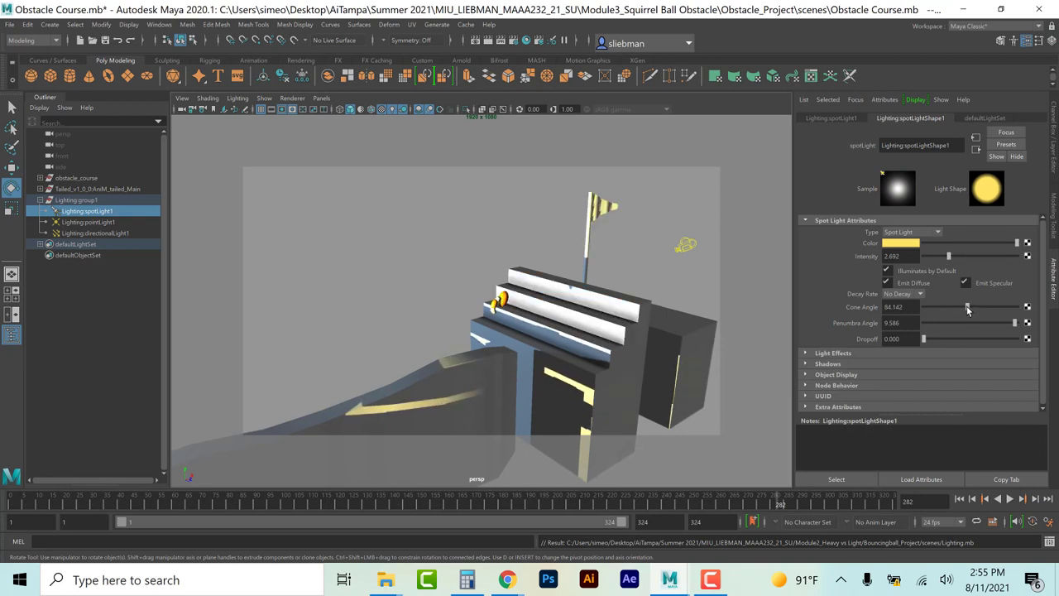
# Step: Set the point light intensity to 2.841 and dim the directional light to 0.663
pyautogui.click(83, 223)
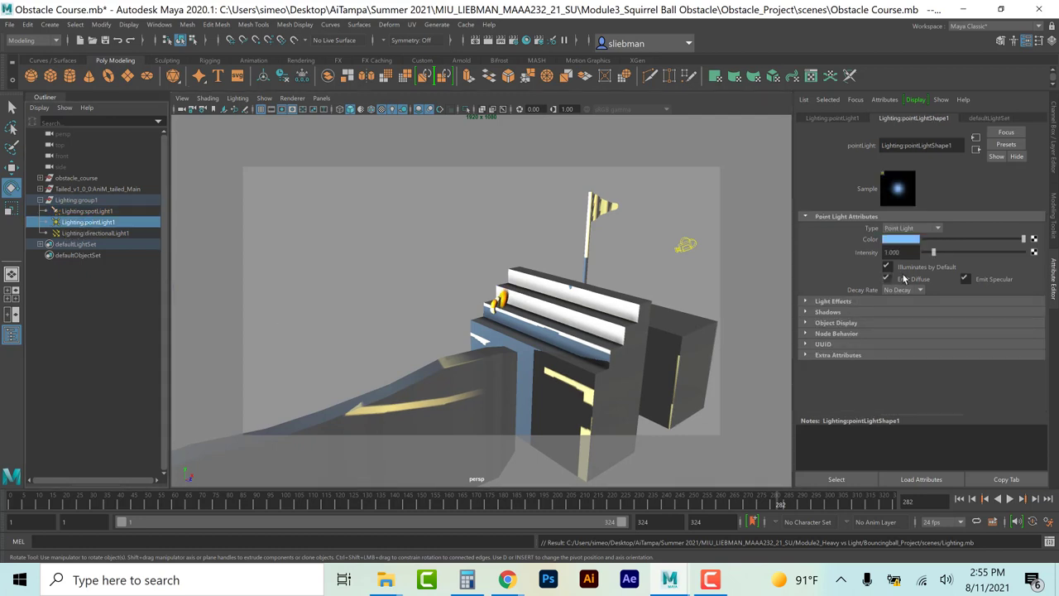
pyautogui.moveTo(940, 254); pyautogui.dragTo(950, 257)
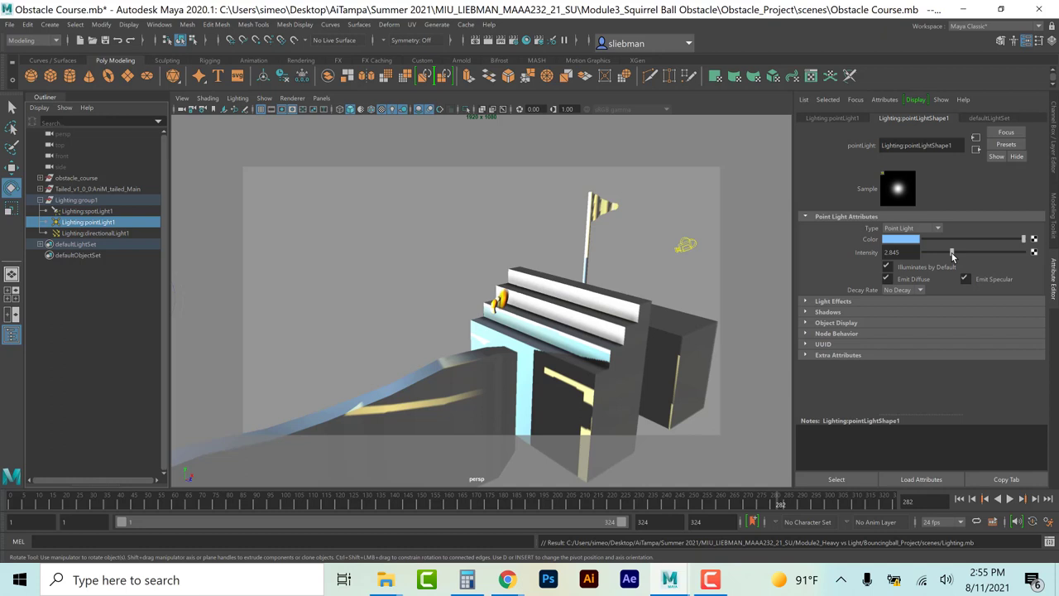
pyautogui.moveTo(952, 257); pyautogui.dragTo(949, 258)
pyautogui.click(100, 233)
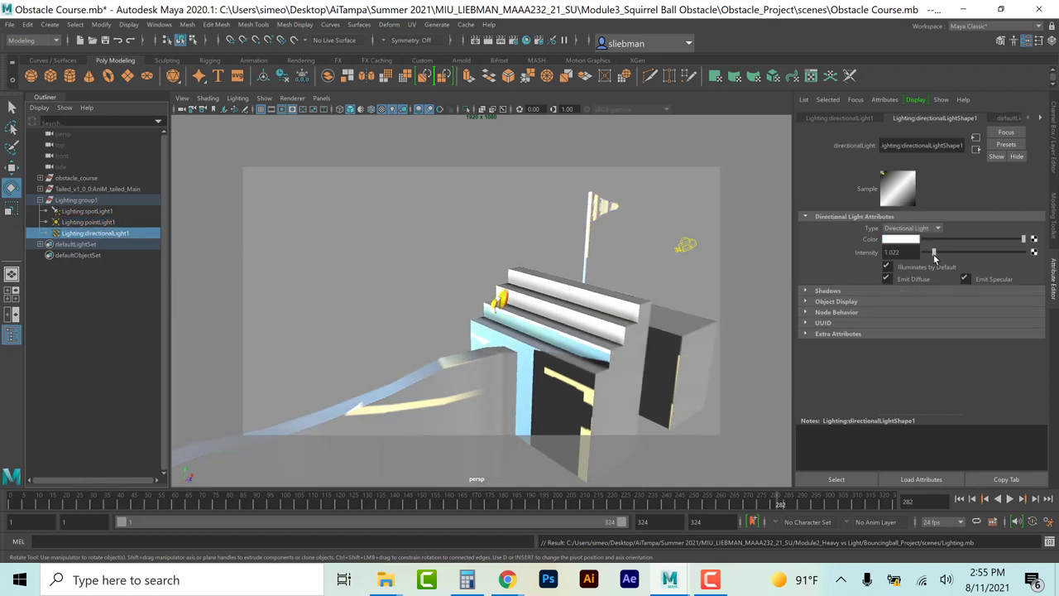
pyautogui.moveTo(931, 254); pyautogui.dragTo(930, 256)
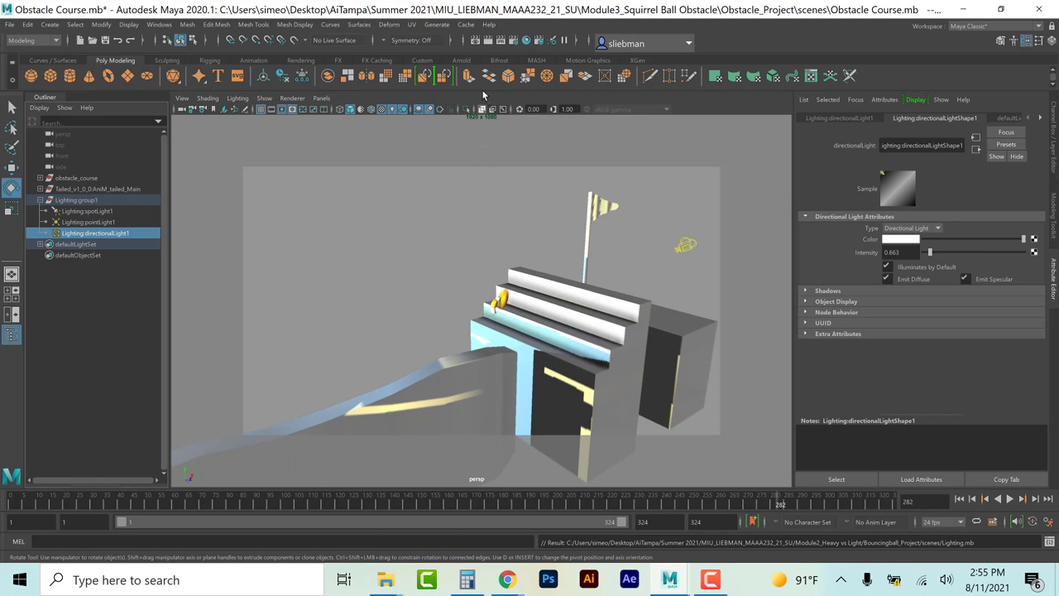
# Step: Create a new Blinn material in Hypershade and expand its raytrace options
pyautogui.click(527, 43)
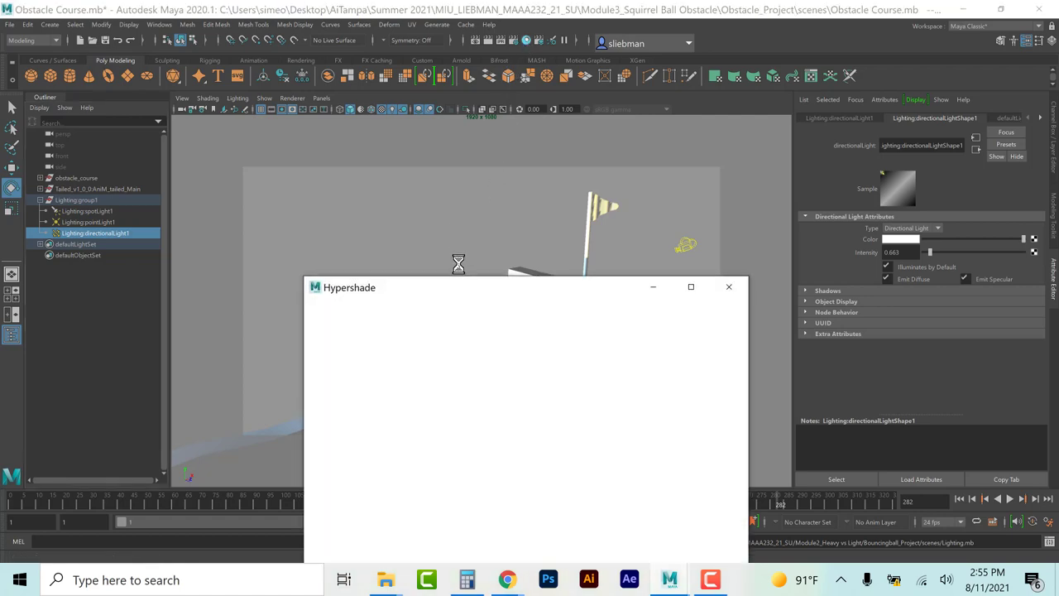
pyautogui.moveTo(452, 296); pyautogui.dragTo(489, 130)
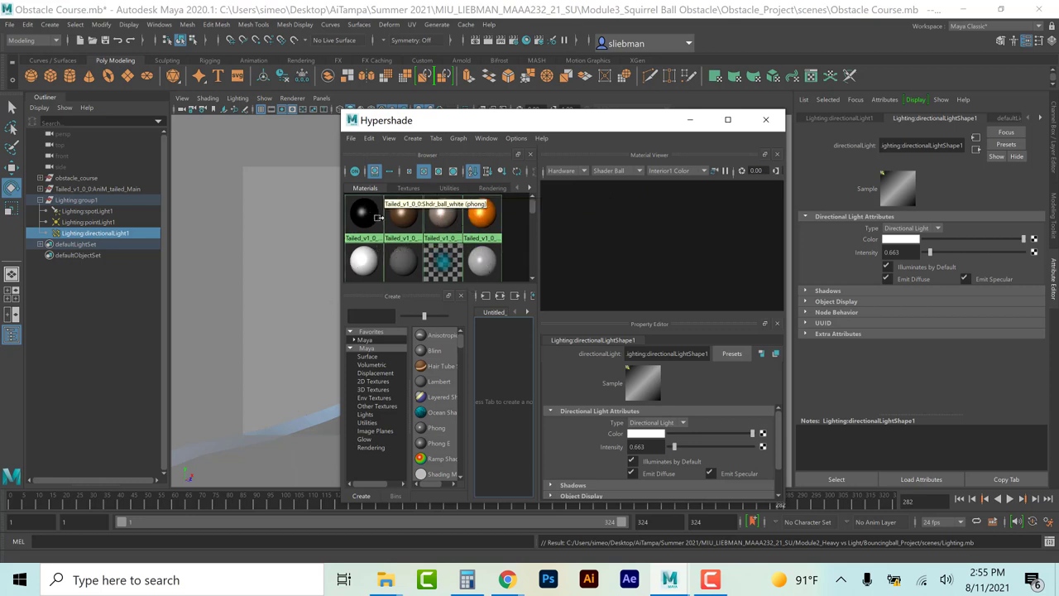
pyautogui.moveTo(534, 210)
pyautogui.mouseDown()
pyautogui.moveTo(550, 253)
pyautogui.moveTo(544, 211)
pyautogui.mouseUp()
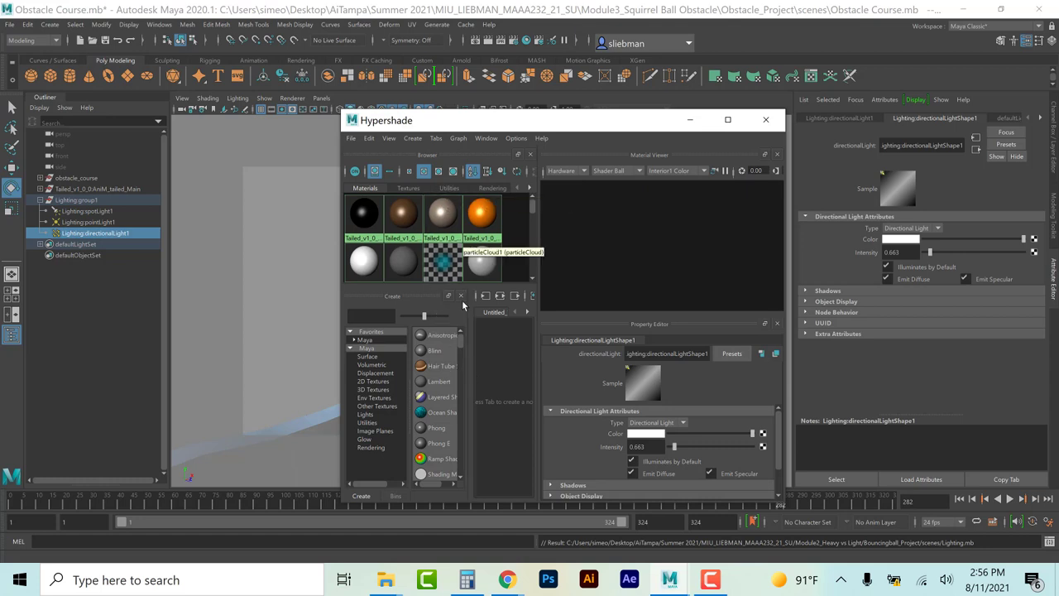
pyautogui.click(432, 352)
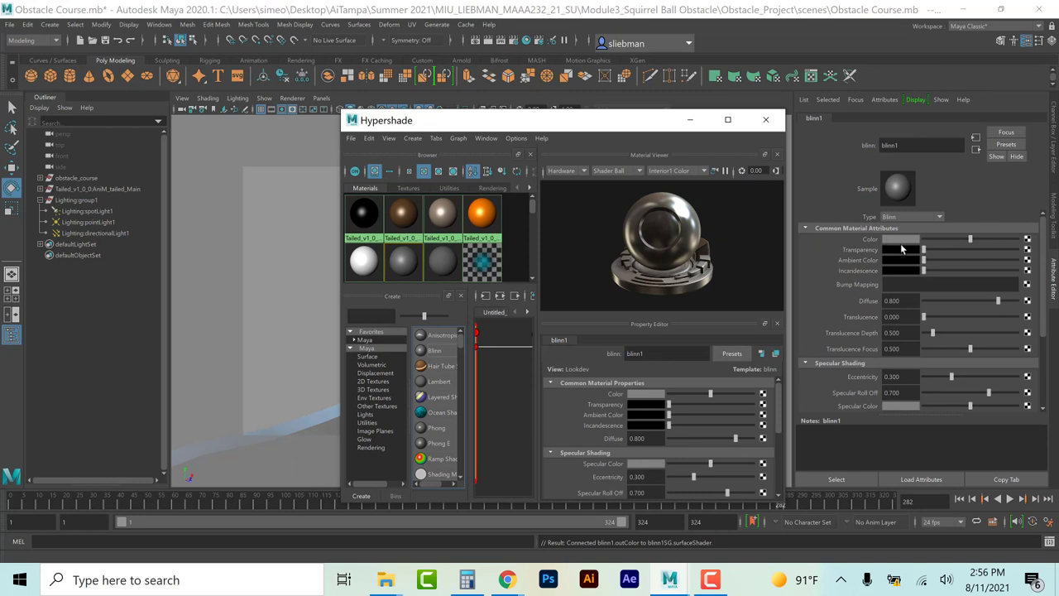
pyautogui.scroll(-3, 859, 317)
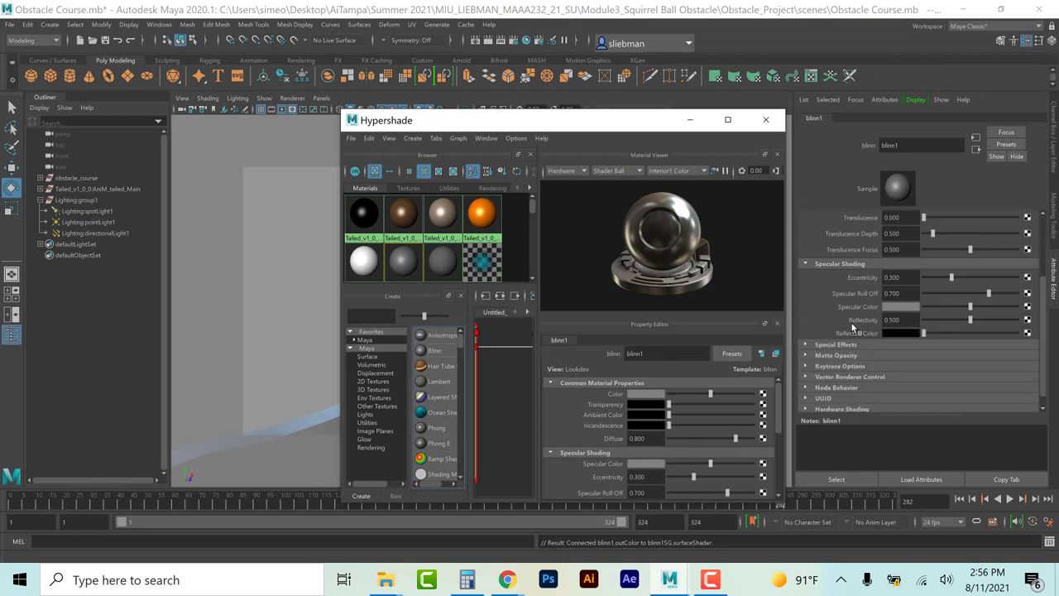
pyautogui.click(854, 372)
pyautogui.click(855, 366)
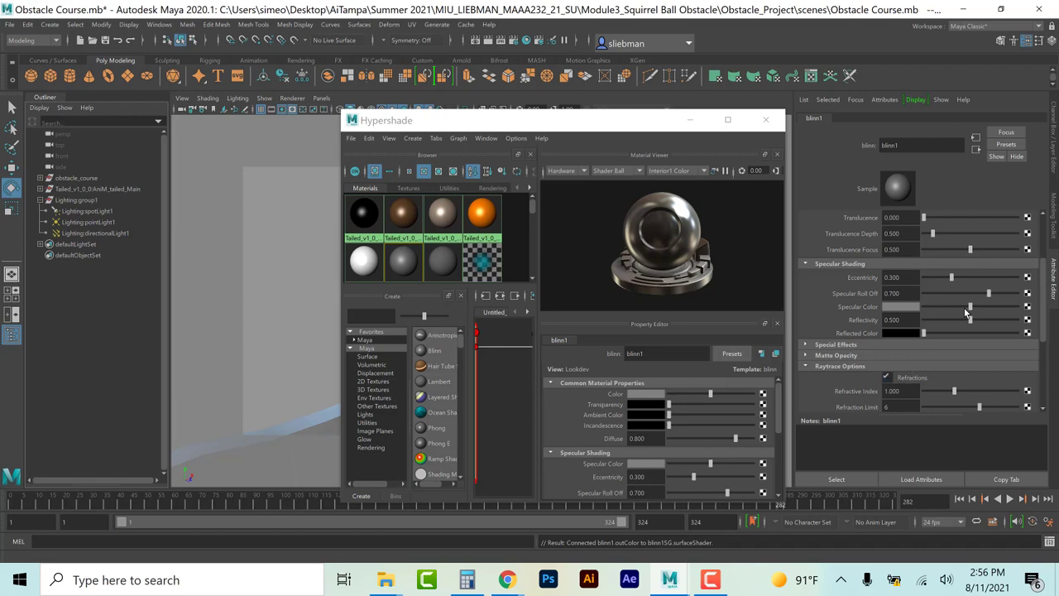
pyautogui.scroll(3, 973, 246)
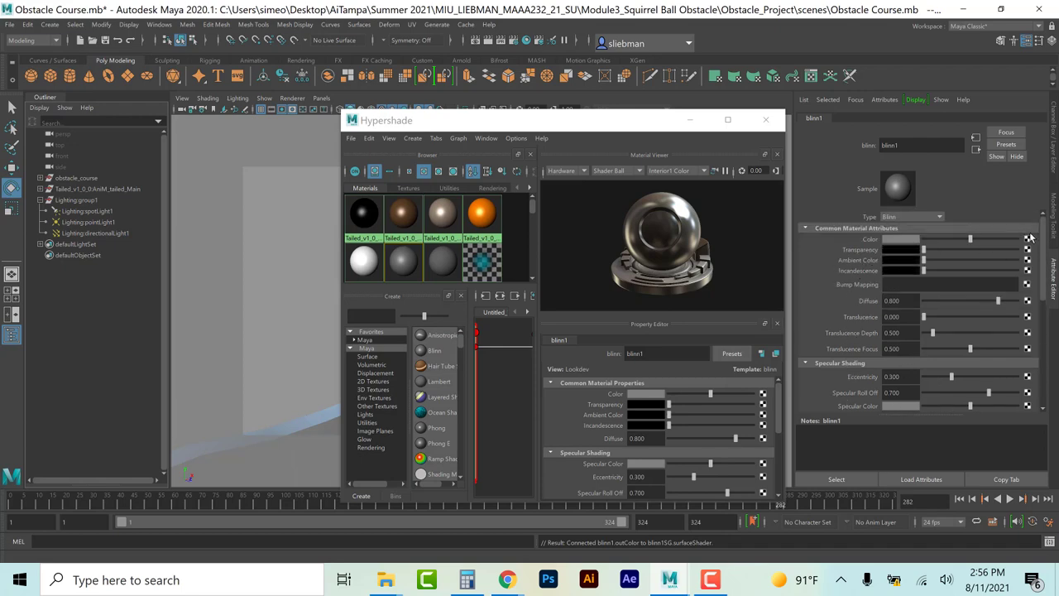
# Step: Map a Checker texture to the Blinn's colour, with blue as Color 2
pyautogui.click(1027, 240)
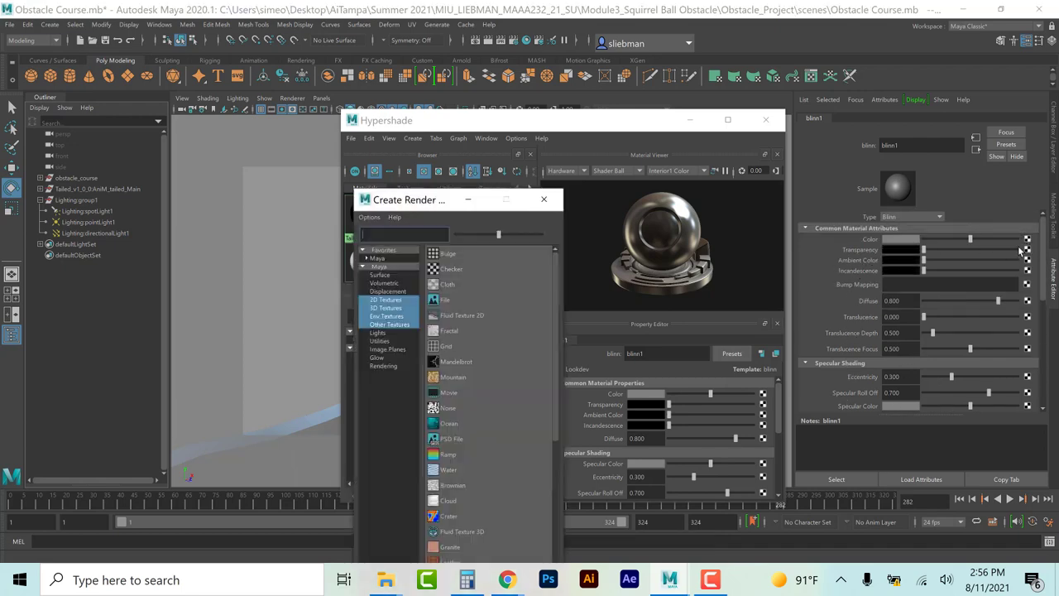
pyautogui.click(445, 269)
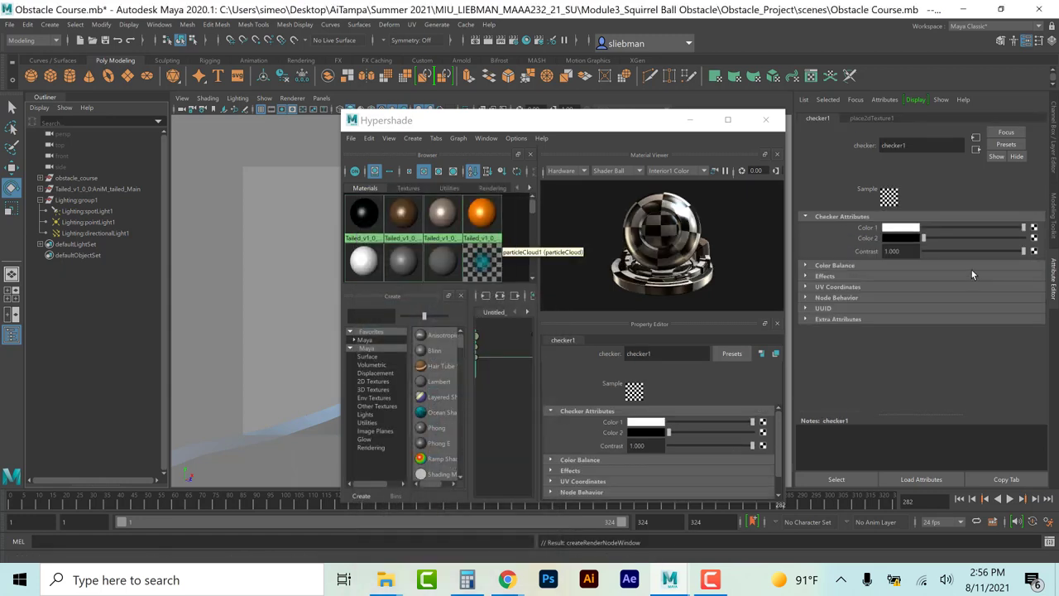
pyautogui.click(898, 239)
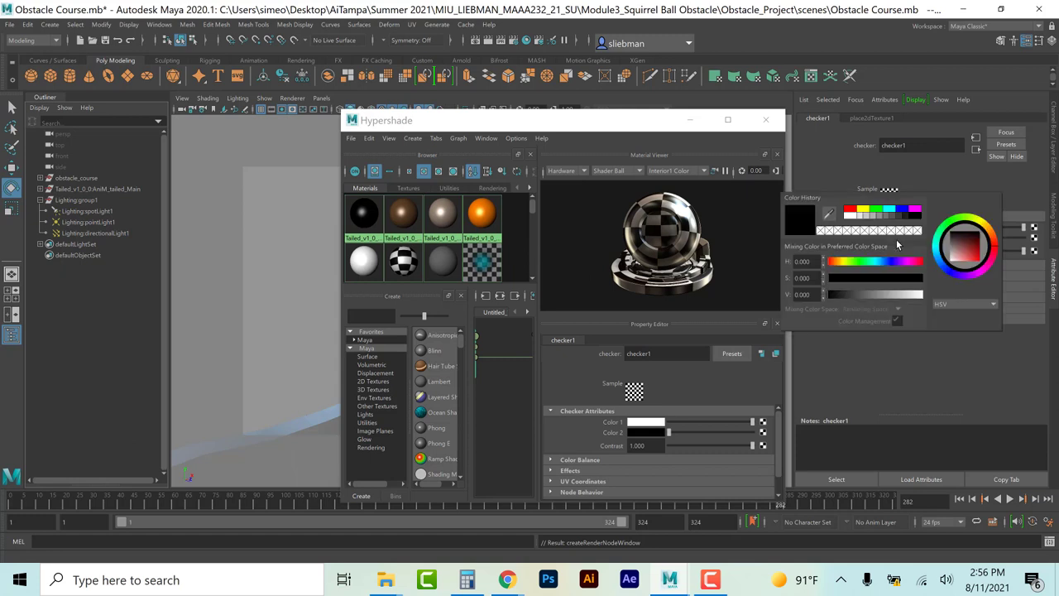
pyautogui.moveTo(944, 267); pyautogui.dragTo(941, 264)
pyautogui.click(968, 255)
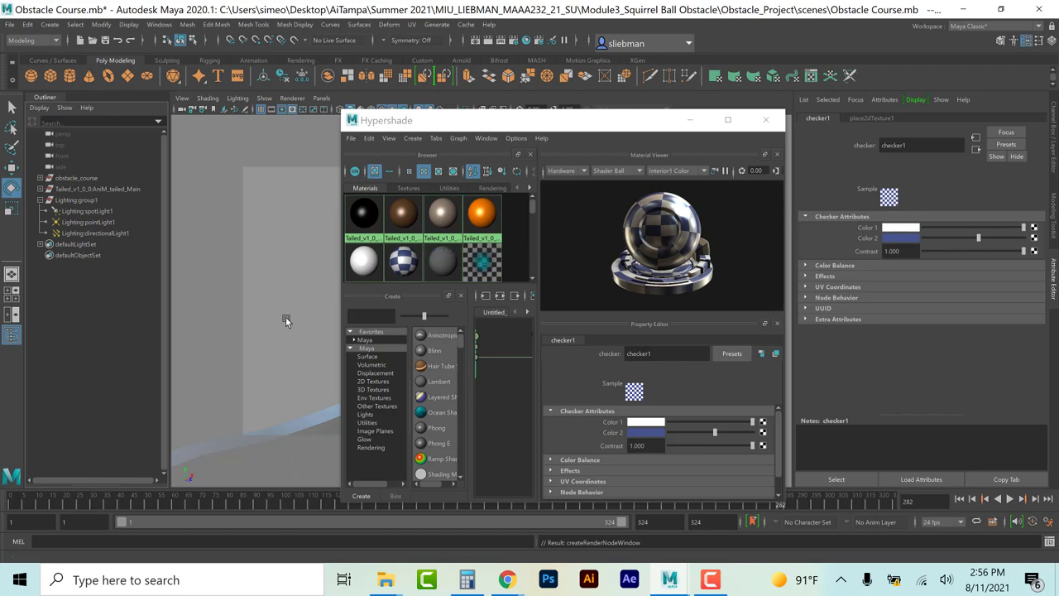
pyautogui.moveTo(521, 123); pyautogui.dragTo(763, 105)
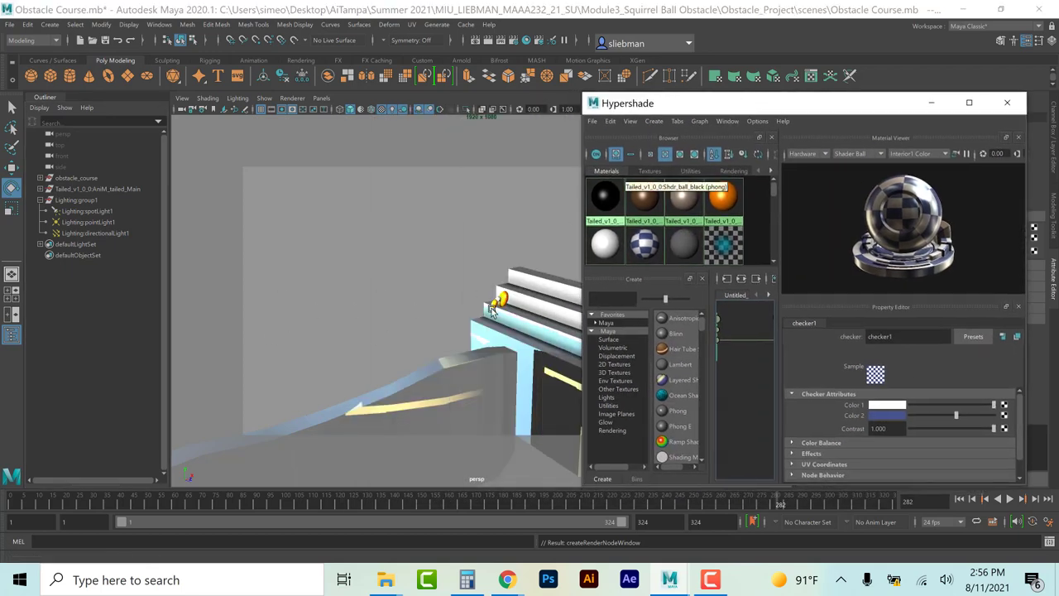
# Step: Select all objects using lambert1 and assign the checker blinn1 material to them
pyautogui.click(682, 247)
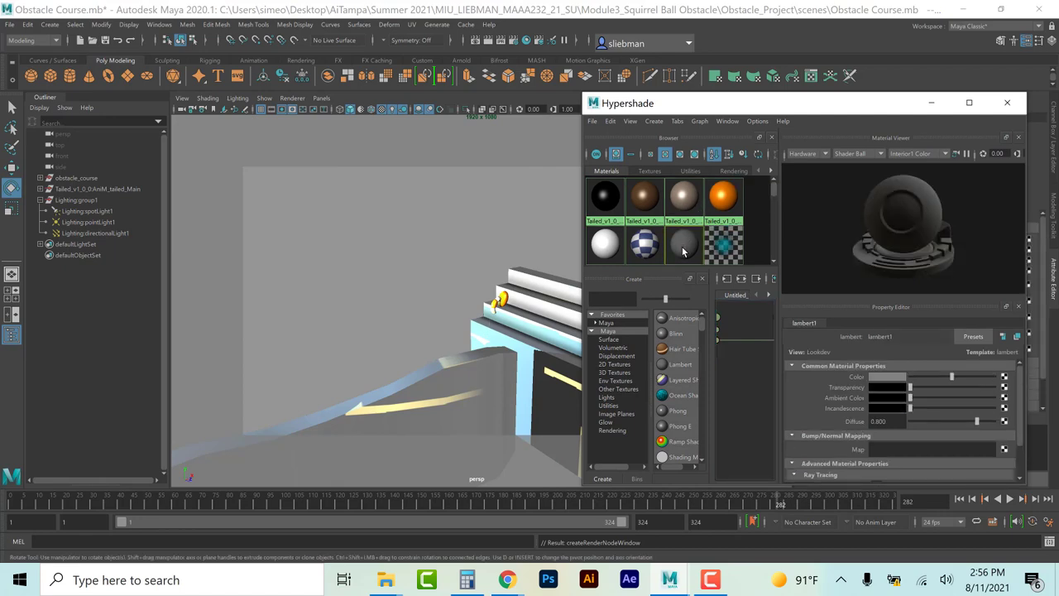
pyautogui.rightClick(684, 246)
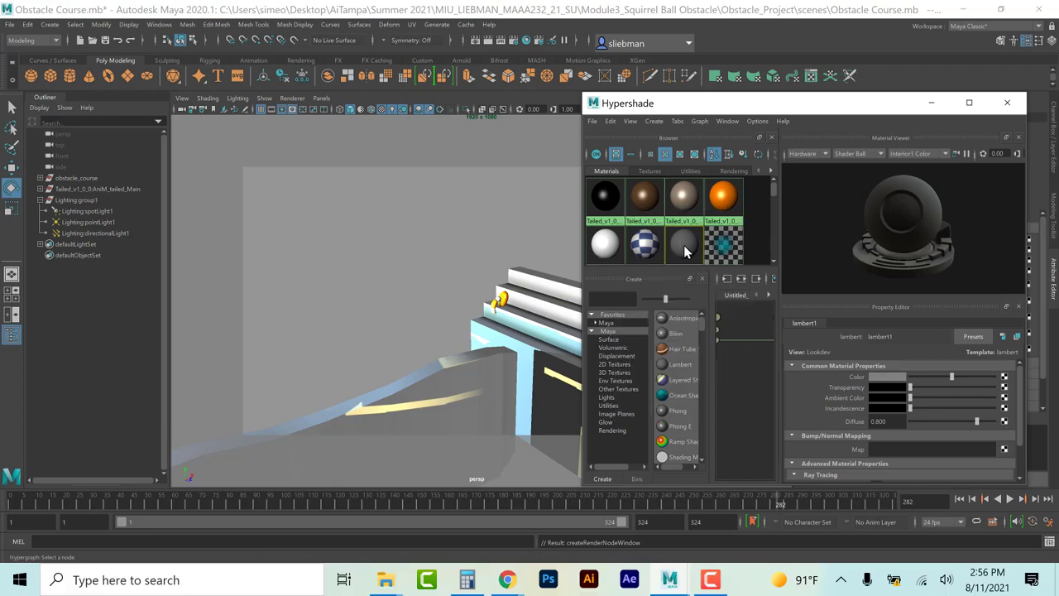
pyautogui.rightClick(683, 245)
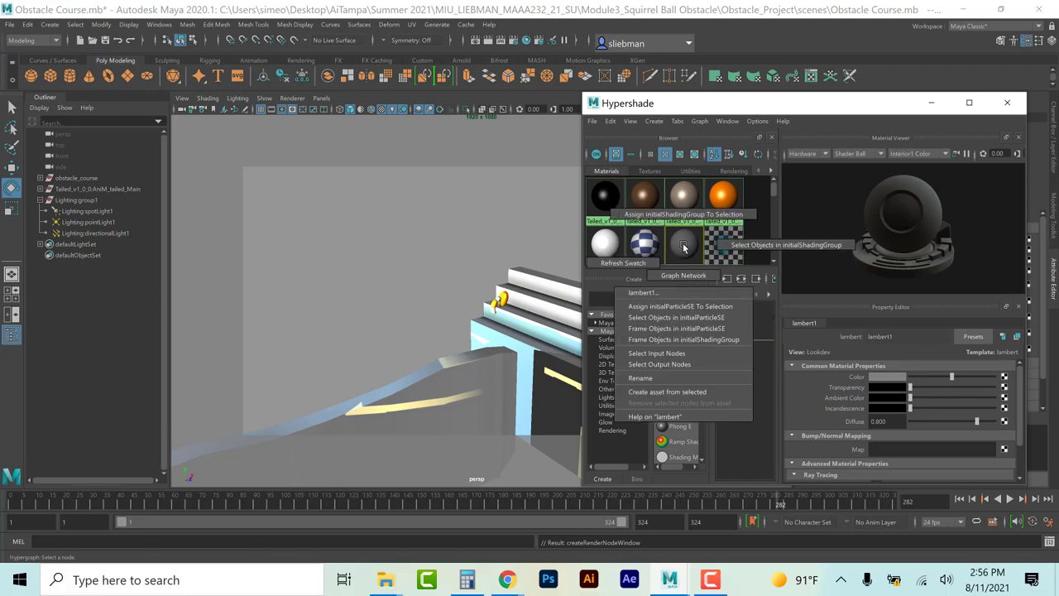
pyautogui.click(743, 244)
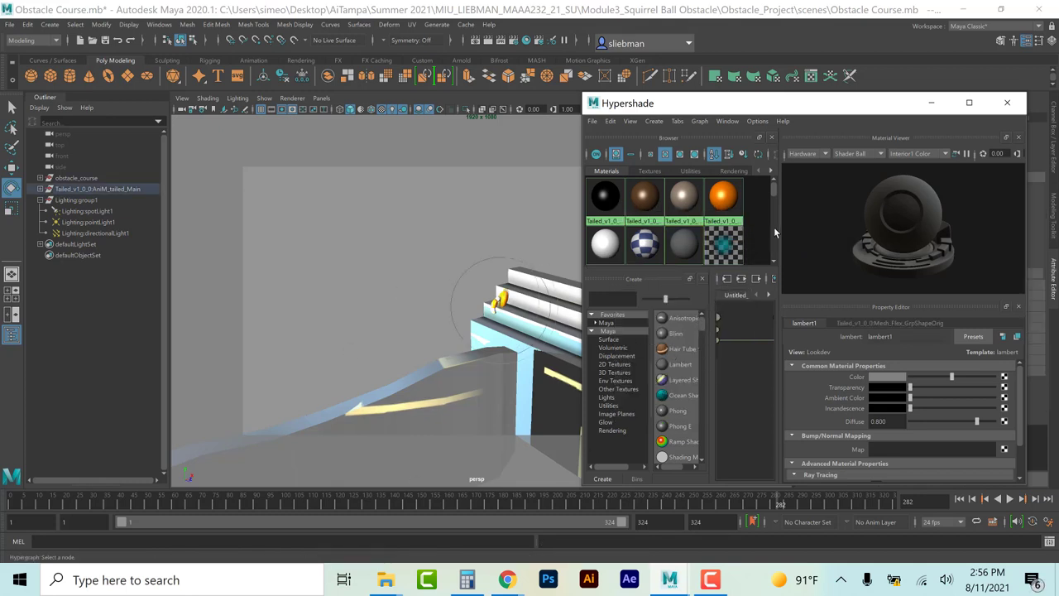
pyautogui.rightClick(647, 248)
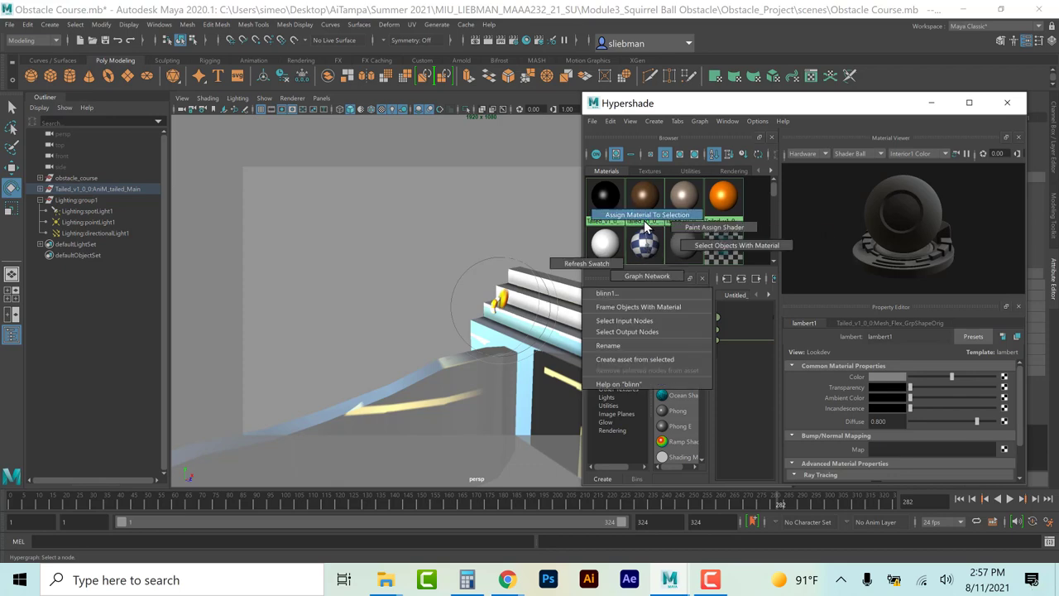
pyautogui.click(647, 214)
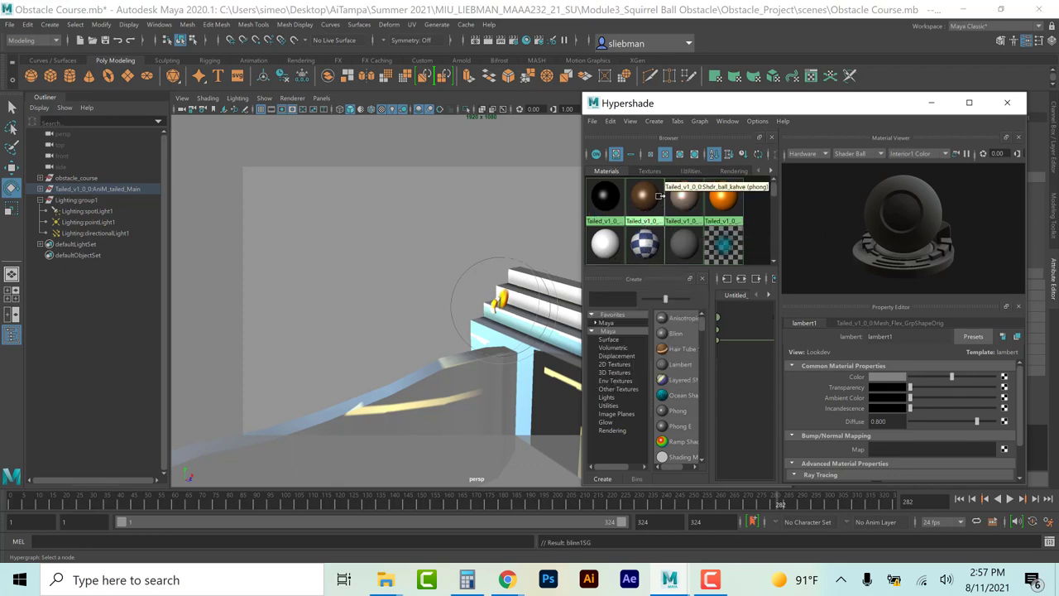
pyautogui.click(931, 103)
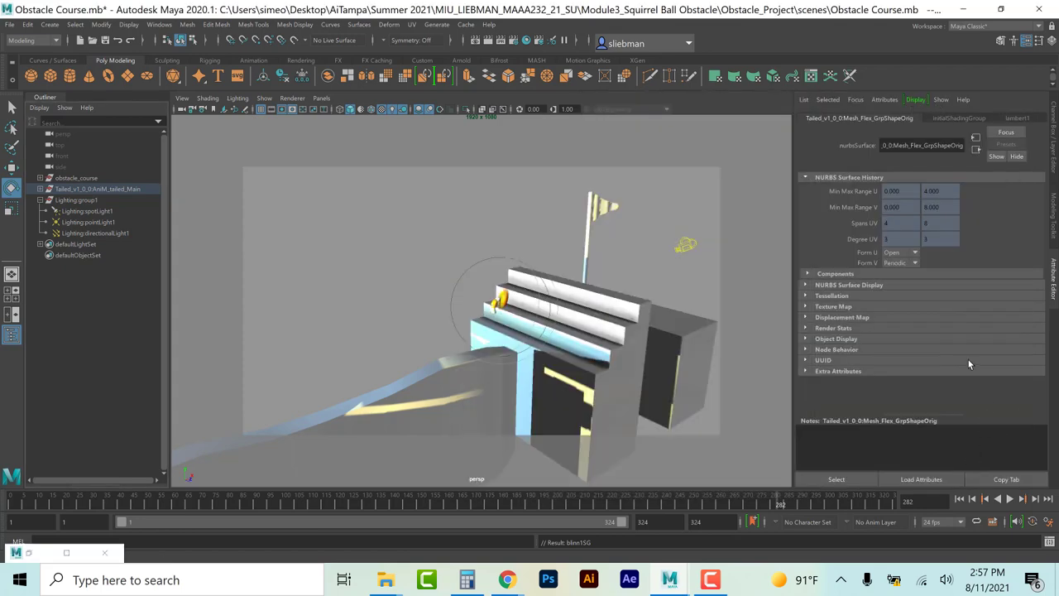
pyautogui.hotkey('ctrl', 'a')
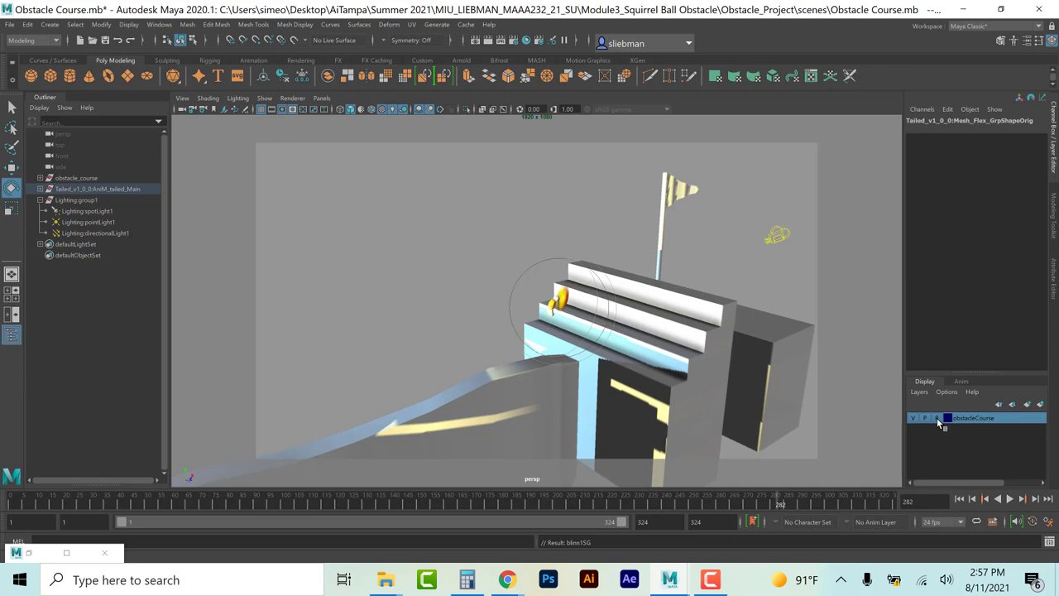
# Step: Reselect every lambert1 object and assign blinn1 to them again
pyautogui.doubleClick(33, 554)
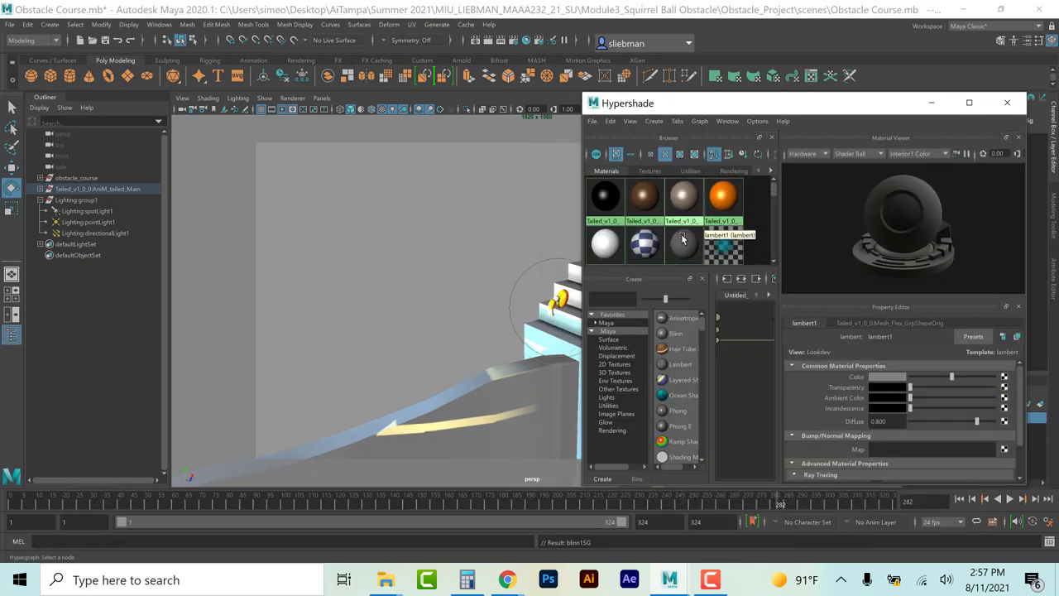
pyautogui.rightClick(682, 239)
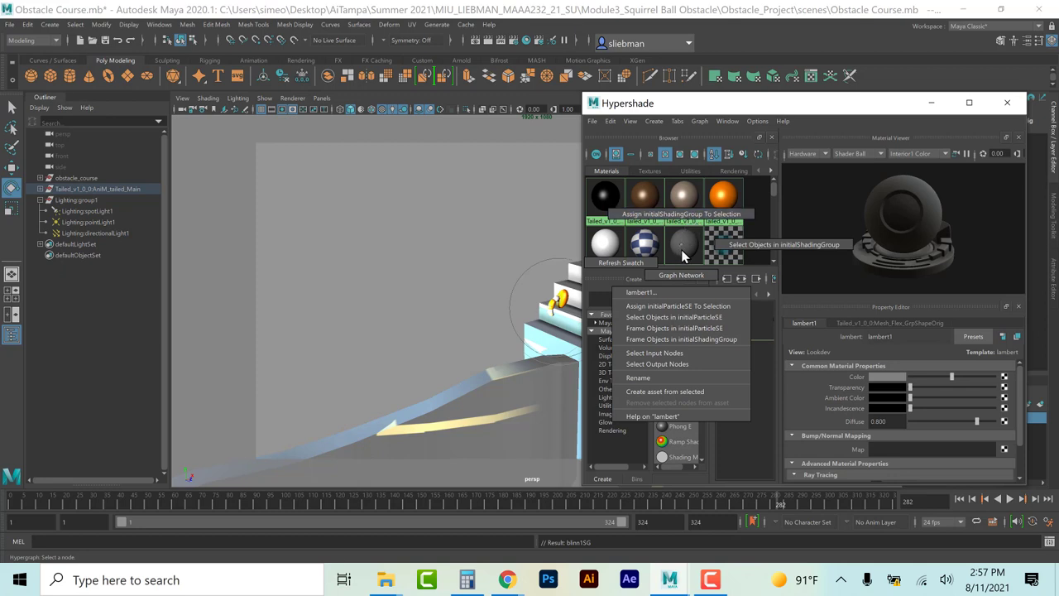
pyautogui.moveTo(681, 249); pyautogui.dragTo(741, 248, button='right')
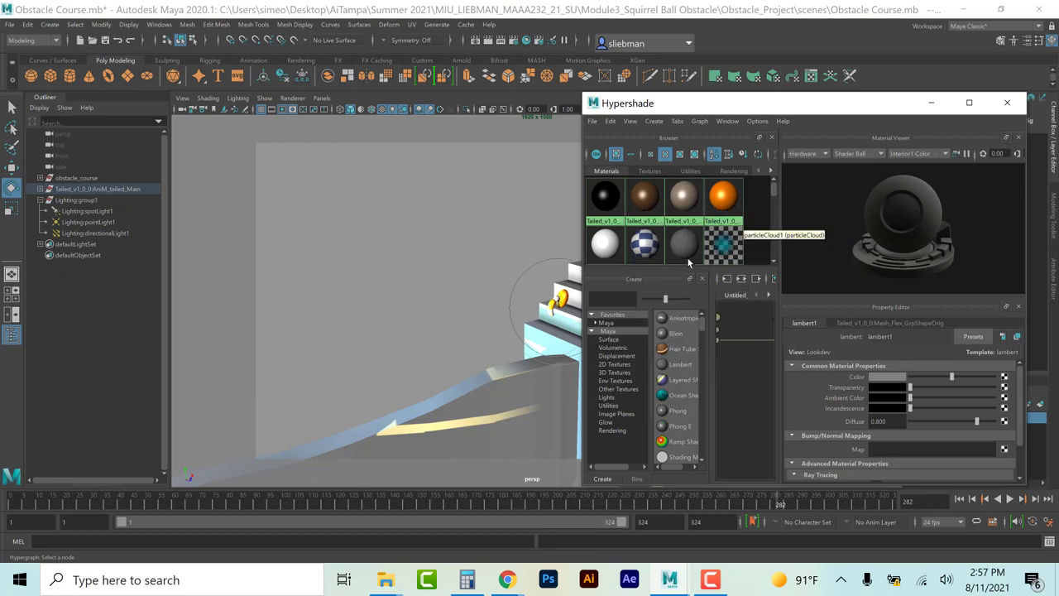
pyautogui.rightClick(648, 249)
pyautogui.moveTo(652, 252); pyautogui.dragTo(656, 218, button='right')
# Step: Assign the checker blinn1 material to the ramp and the steps
pyautogui.click(456, 420)
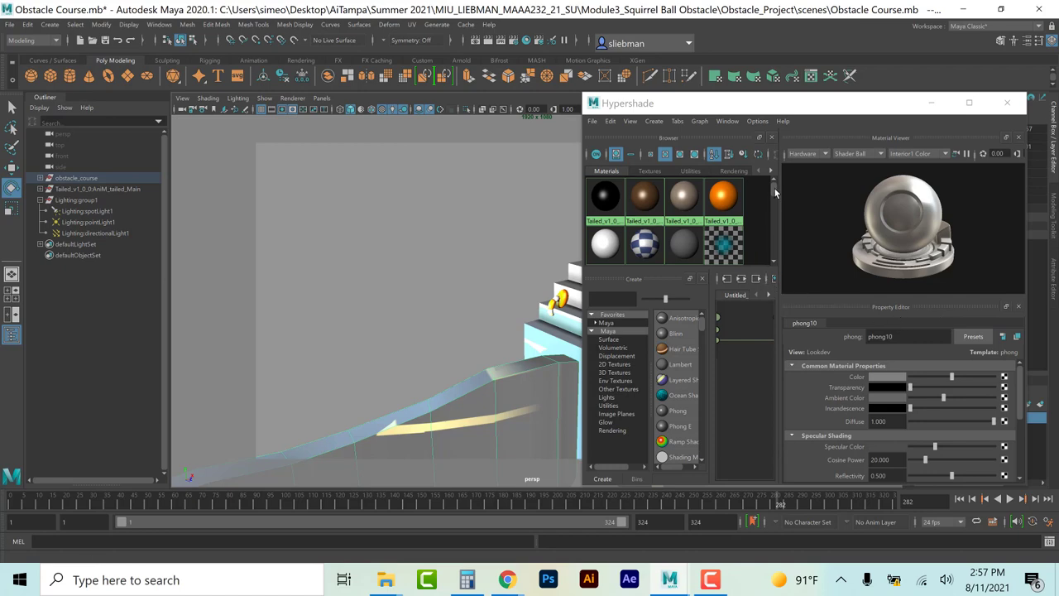
pyautogui.moveTo(641, 246); pyautogui.dragTo(648, 224, button='right')
pyautogui.moveTo(648, 223); pyautogui.dragTo(536, 343, button='middle')
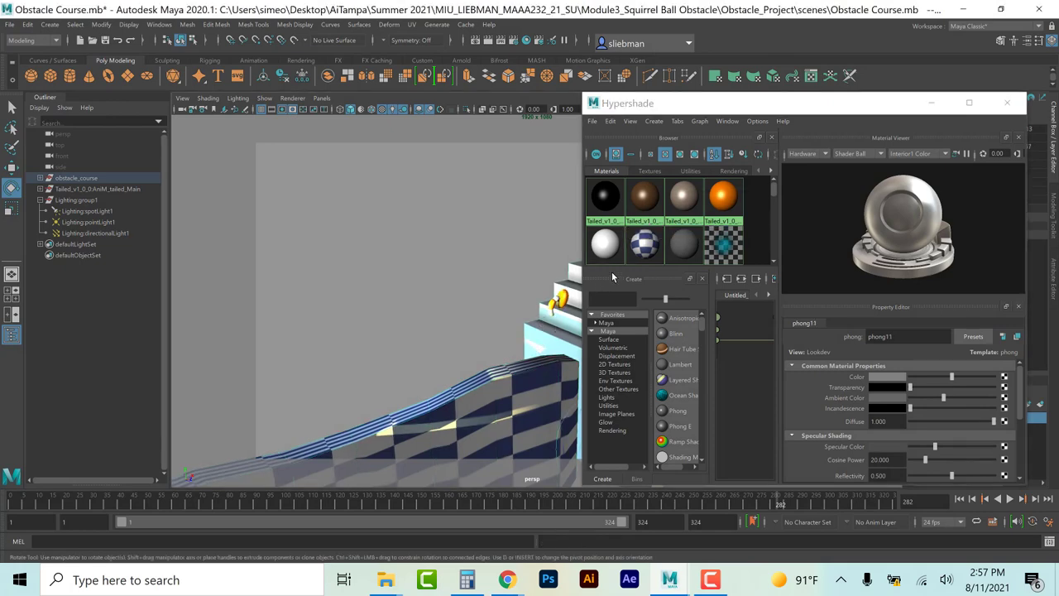
pyautogui.moveTo(641, 251); pyautogui.dragTo(600, 265, button='right')
pyautogui.click(571, 323)
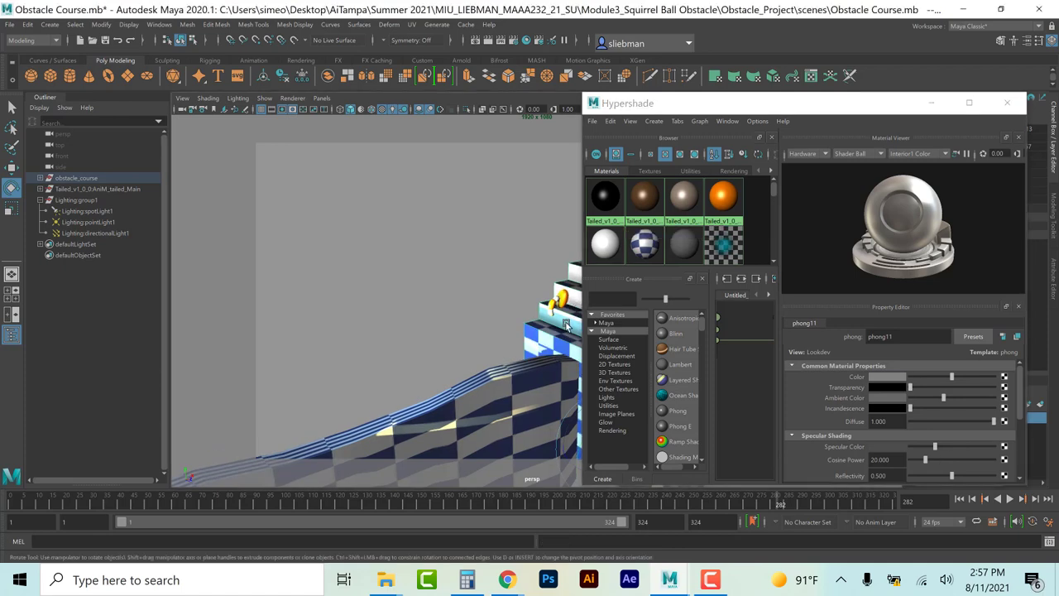
pyautogui.moveTo(893, 108); pyautogui.dragTo(1058, 108)
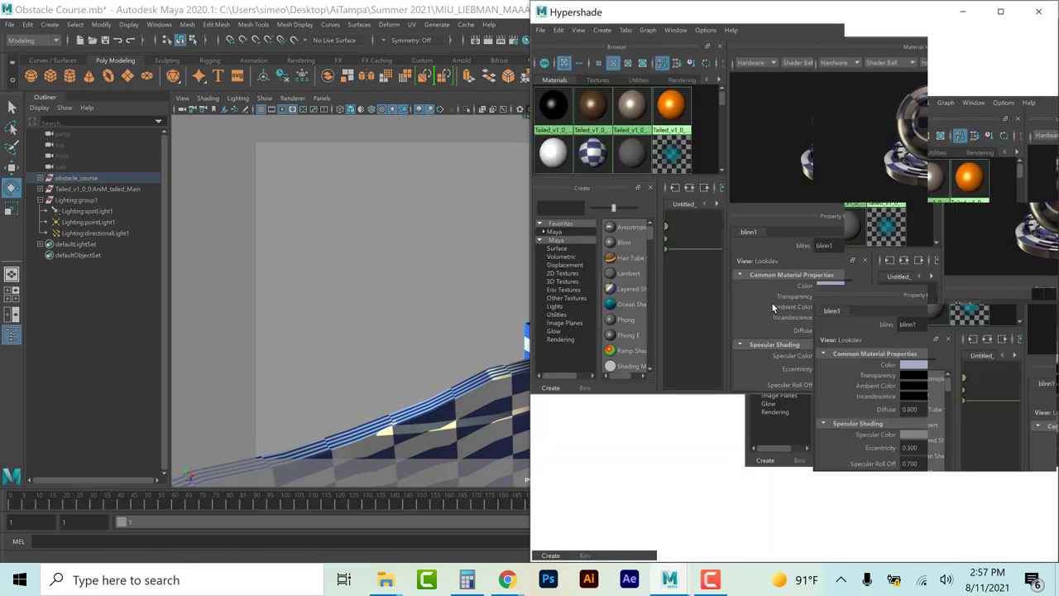
# Step: Give the grey end platform box the checker blinn1 material
pyautogui.click(962, 11)
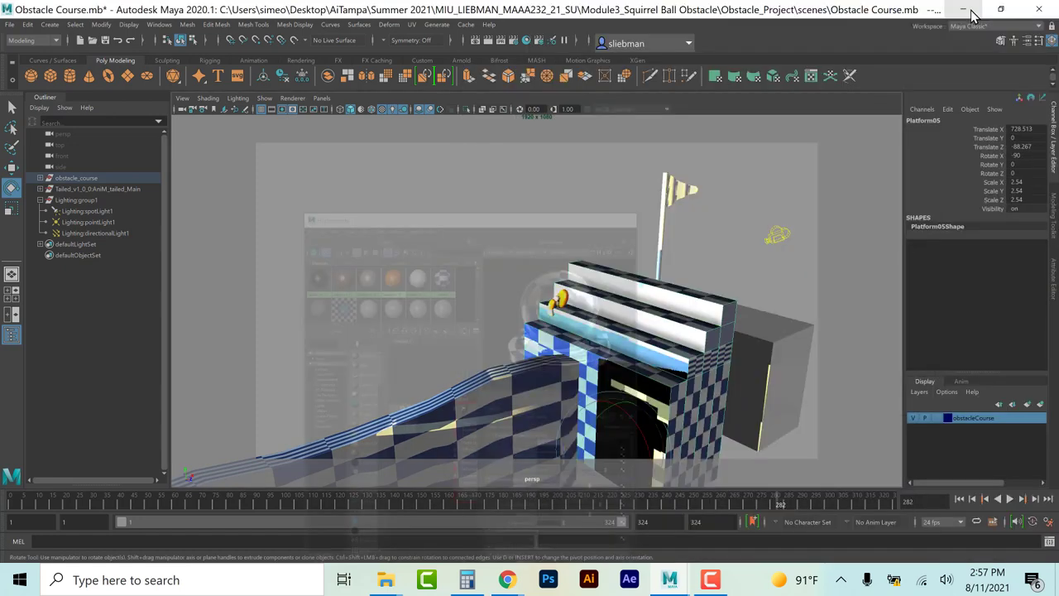
pyautogui.click(786, 383)
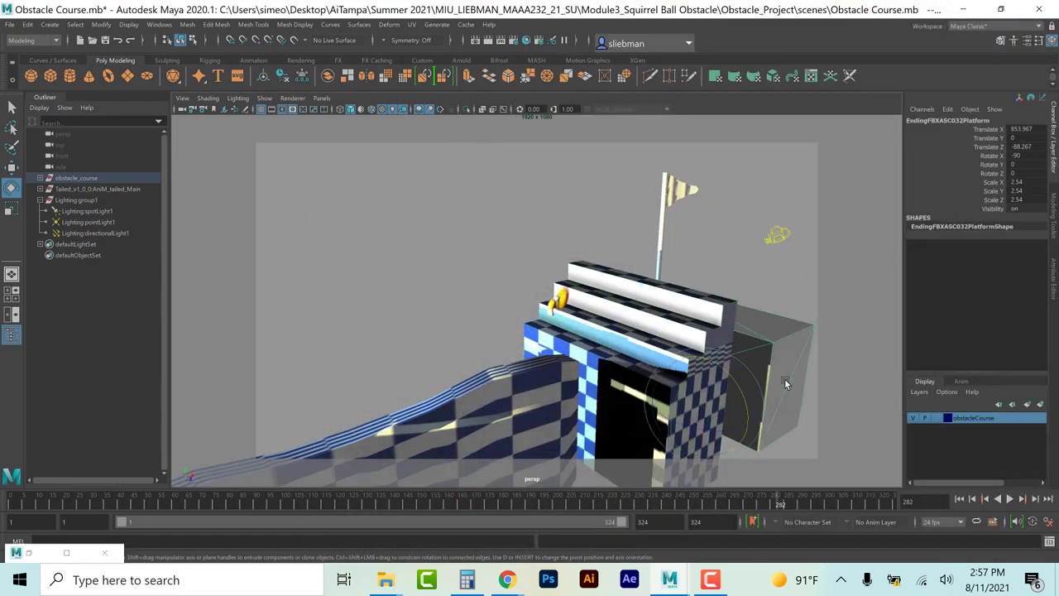
pyautogui.click(31, 554)
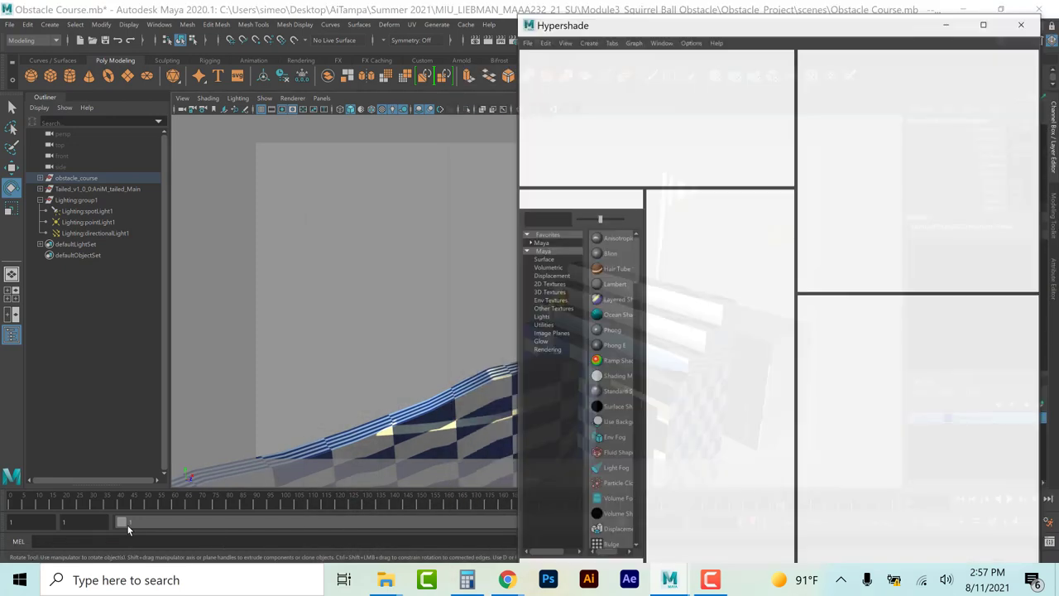
pyautogui.rightClick(749, 114)
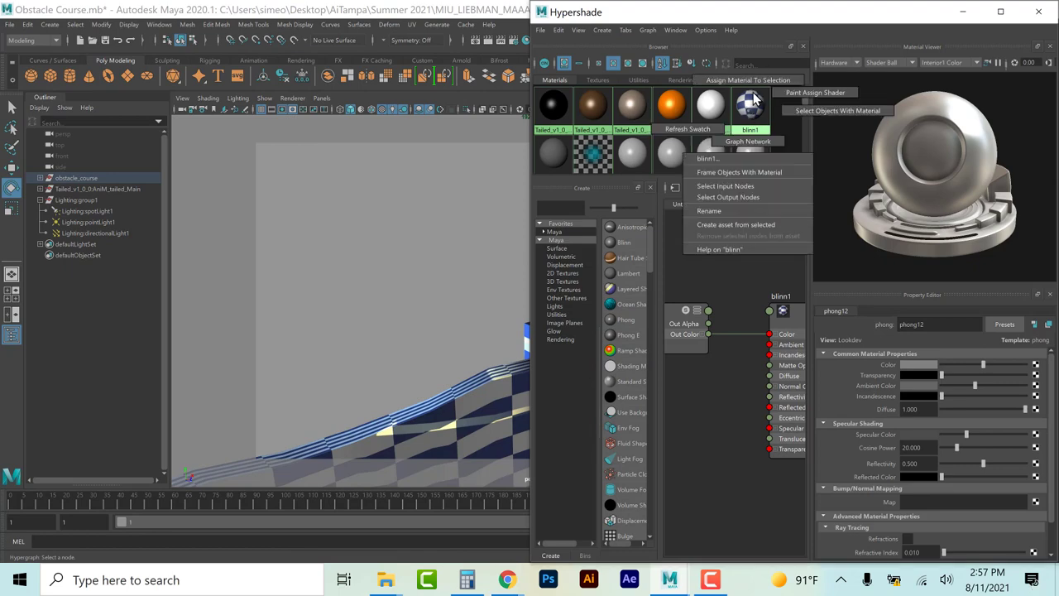
pyautogui.click(748, 80)
pyautogui.click(959, 11)
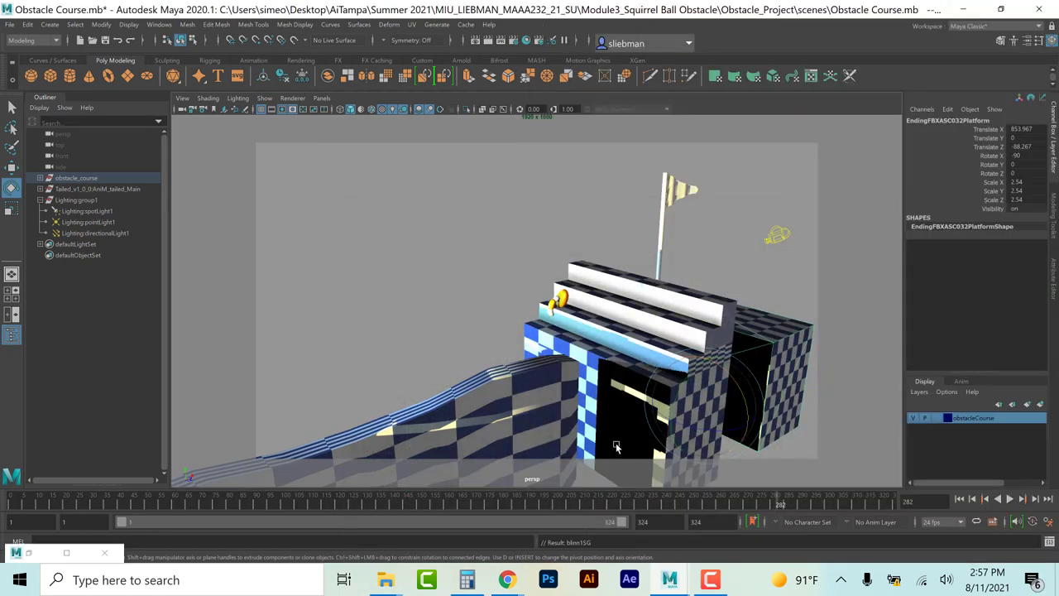
# Step: Maximize the front orthographic view and pan along the course to the checkered walls
pyautogui.press('space')
pyautogui.press('space')
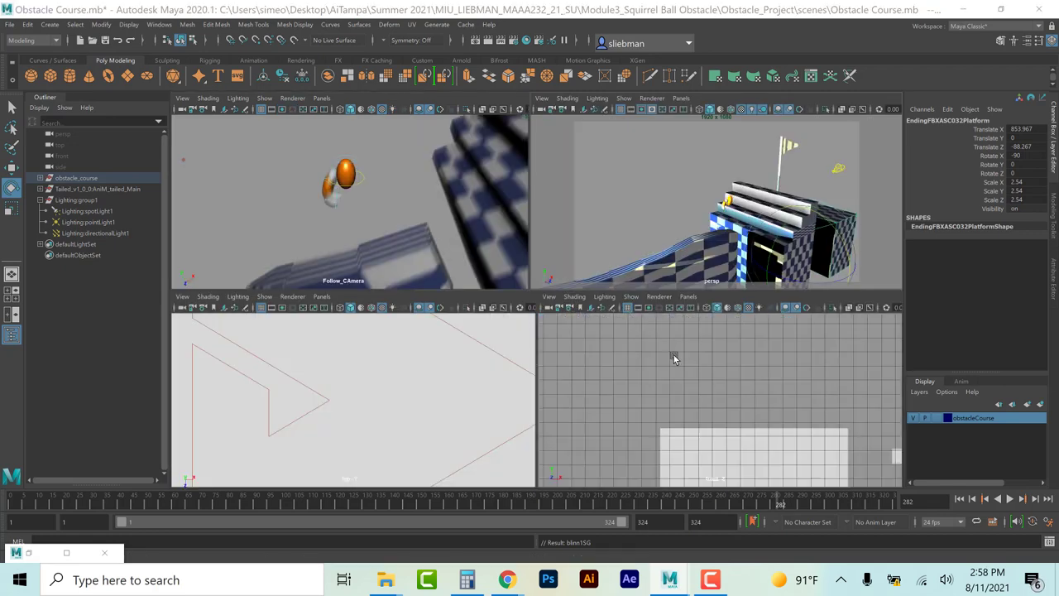
pyautogui.press('space')
pyautogui.scroll(-8, 626, 358)
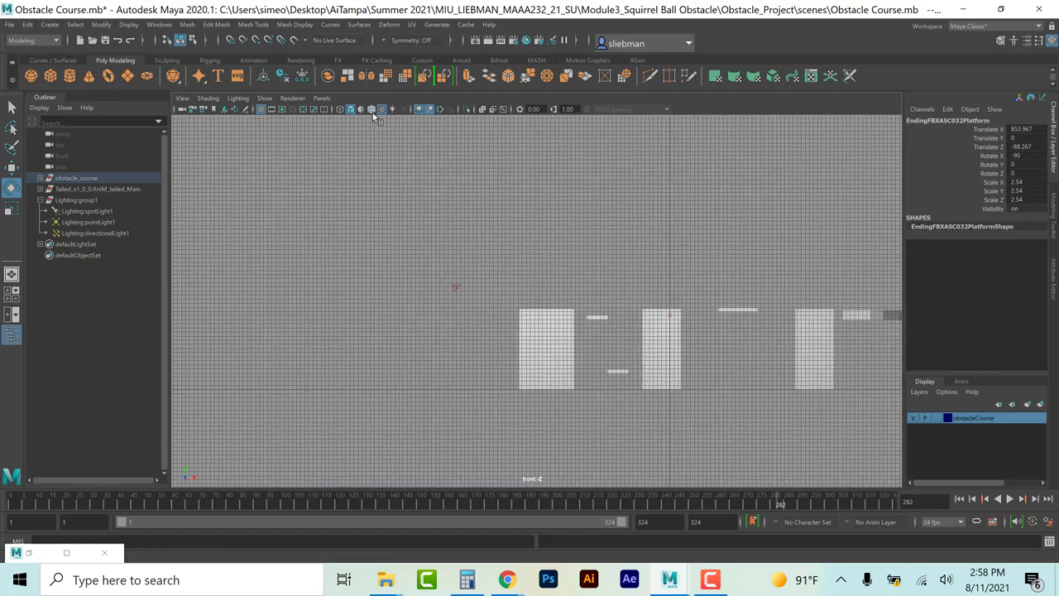
pyautogui.keyDown('alt'); pyautogui.moveTo(863, 427); pyautogui.dragTo(552, 400, button='middle'); pyautogui.keyUp('alt')
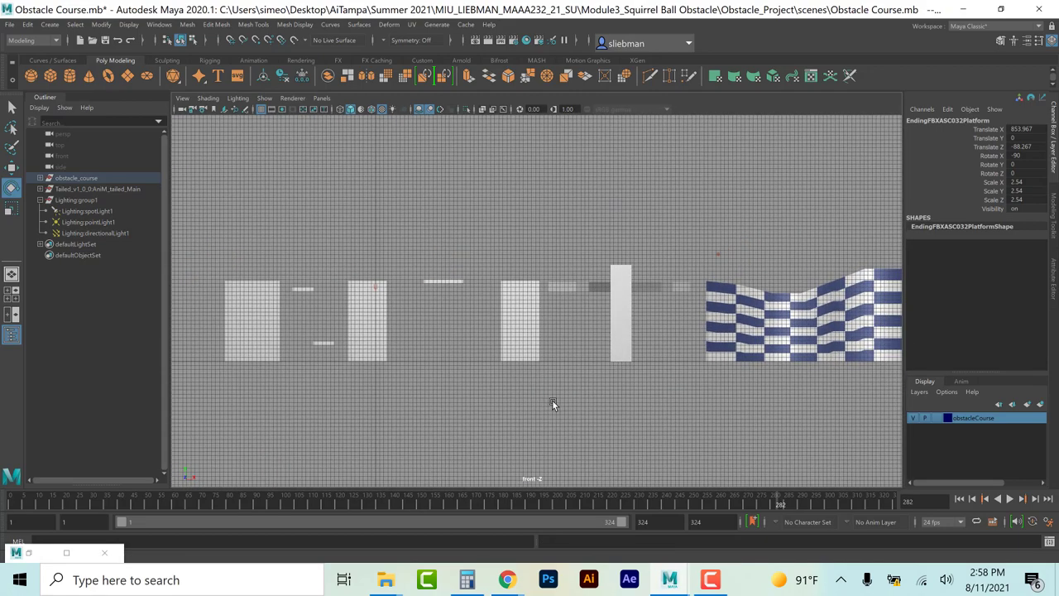
pyautogui.keyDown('alt'); pyautogui.moveTo(827, 388); pyautogui.dragTo(616, 396, button='middle'); pyautogui.keyUp('alt')
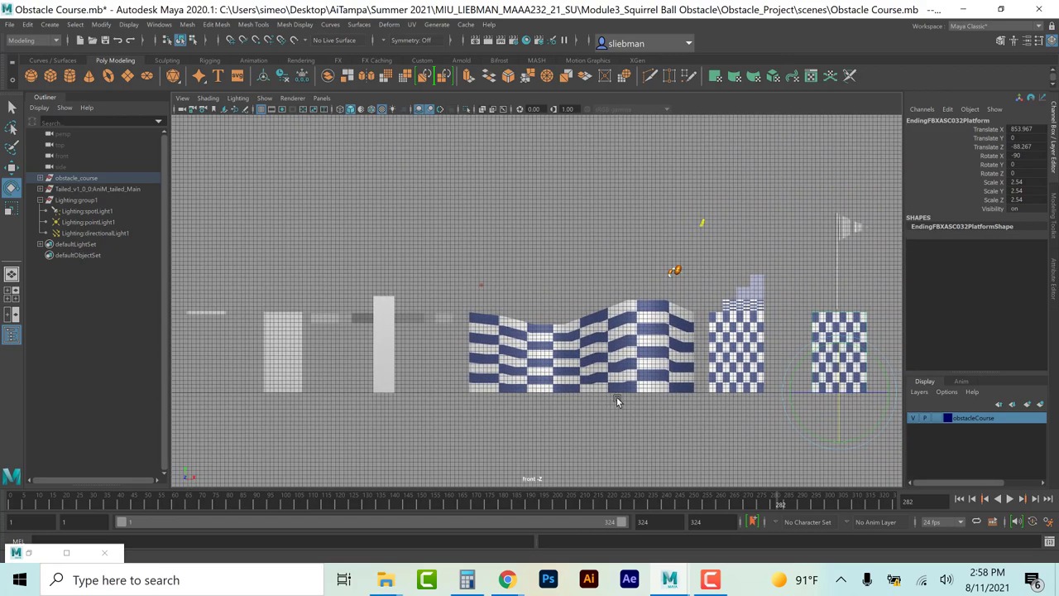
# Step: Apply automatic UV mapping to the wavy wall, the checkered block and its top piece
pyautogui.click(631, 356)
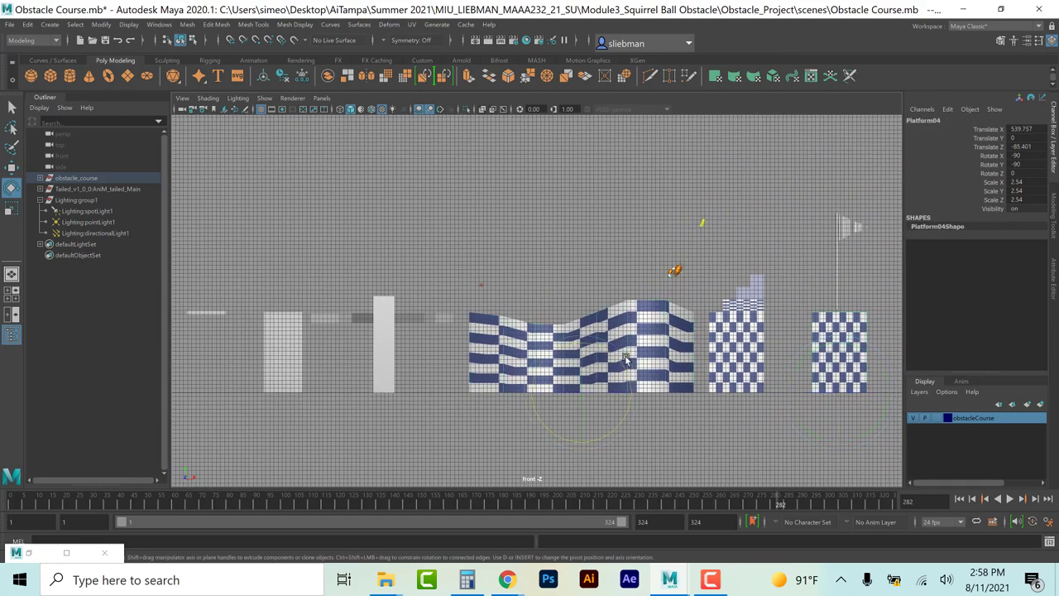
pyautogui.click(413, 25)
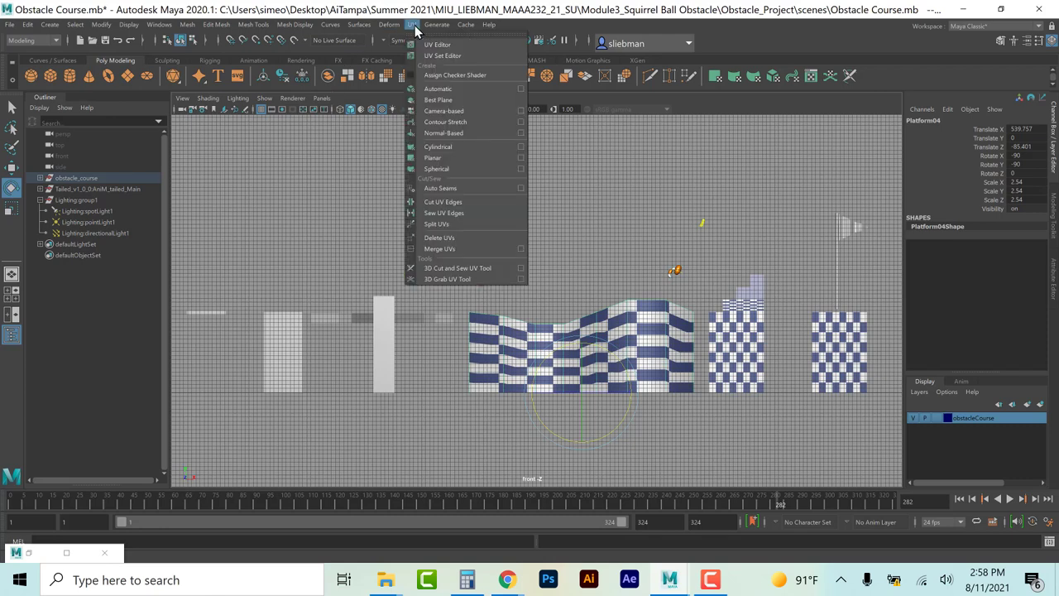
pyautogui.click(438, 89)
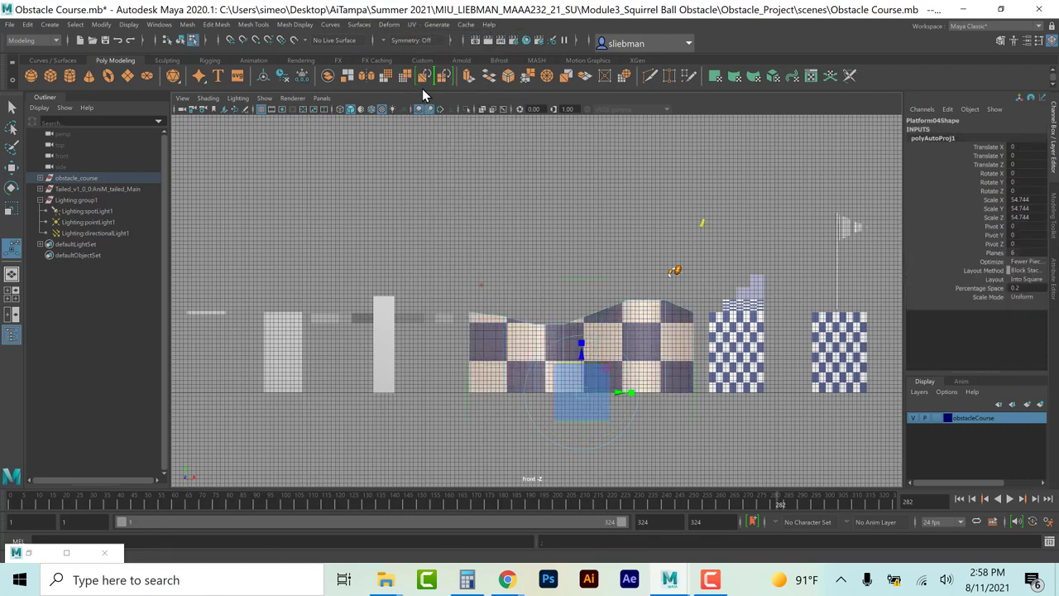
pyautogui.click(724, 368)
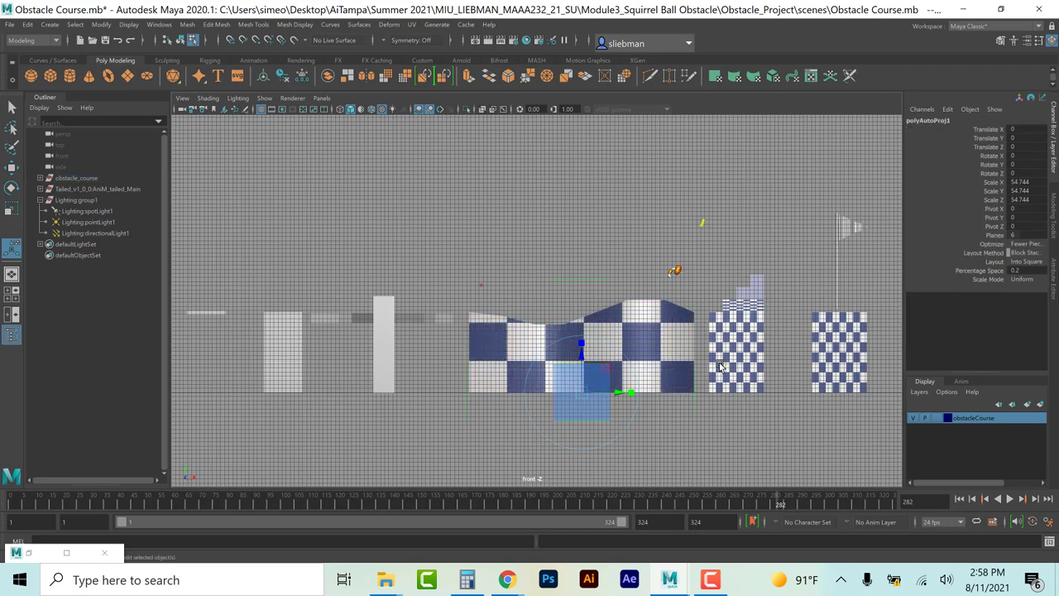
pyautogui.click(720, 395)
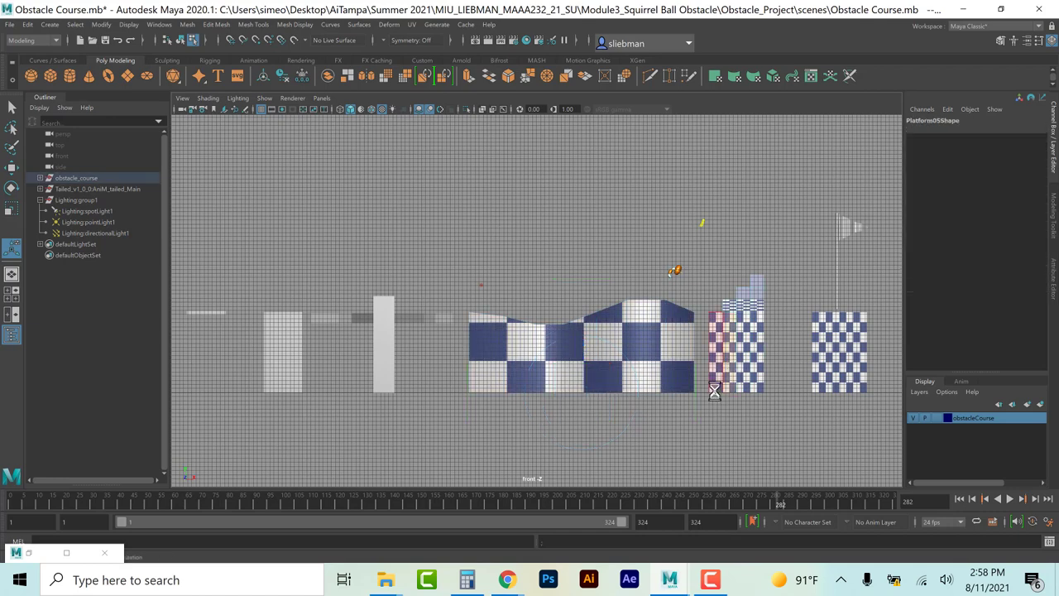
pyautogui.press('g')
pyautogui.click(750, 303)
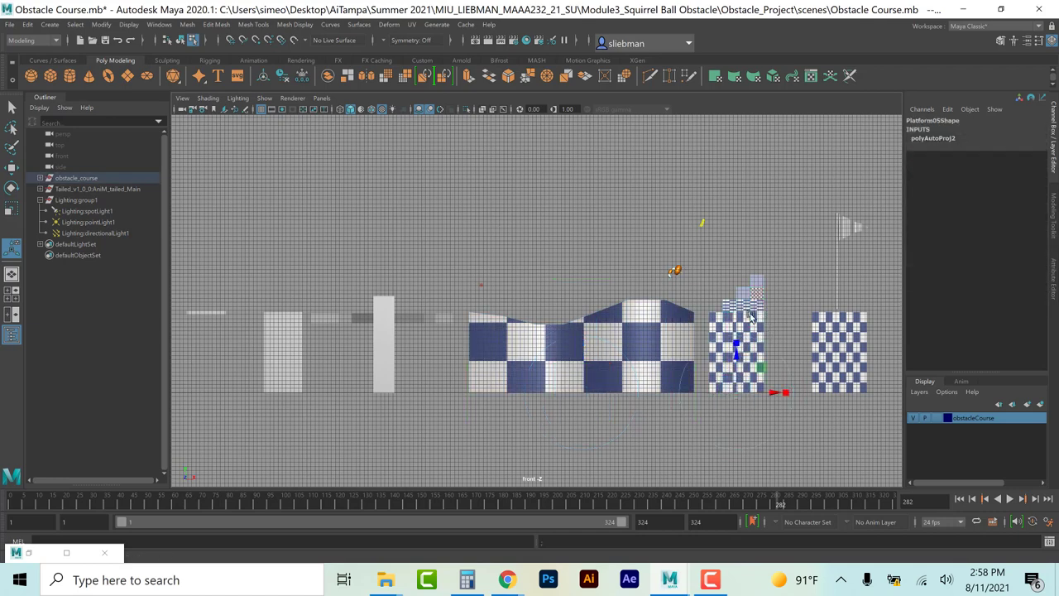
pyautogui.press('g')
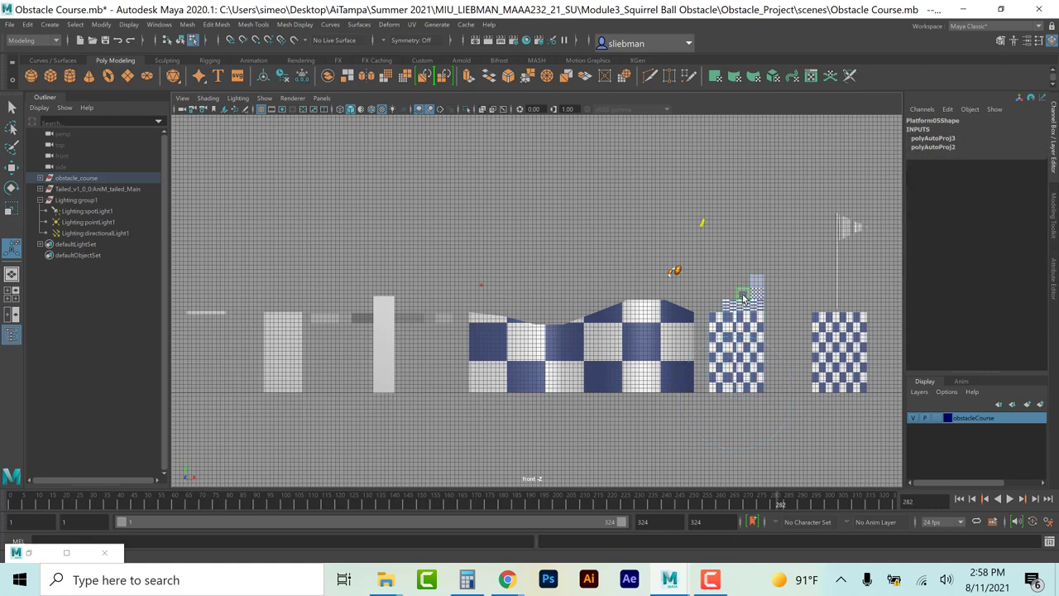
pyautogui.moveTo(743, 300); pyautogui.dragTo(778, 282, button='right')
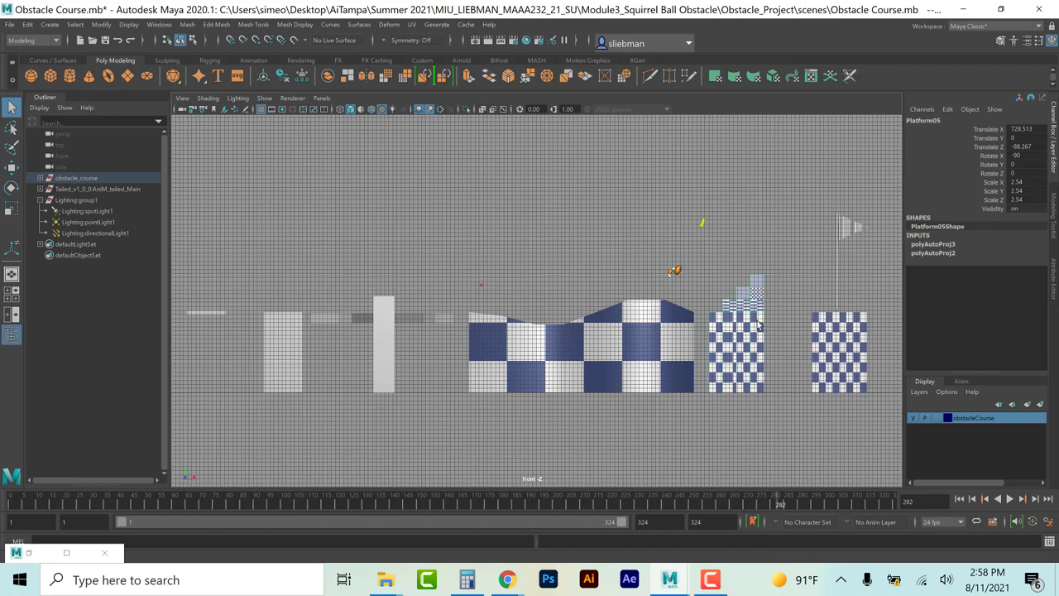
pyautogui.press('g')
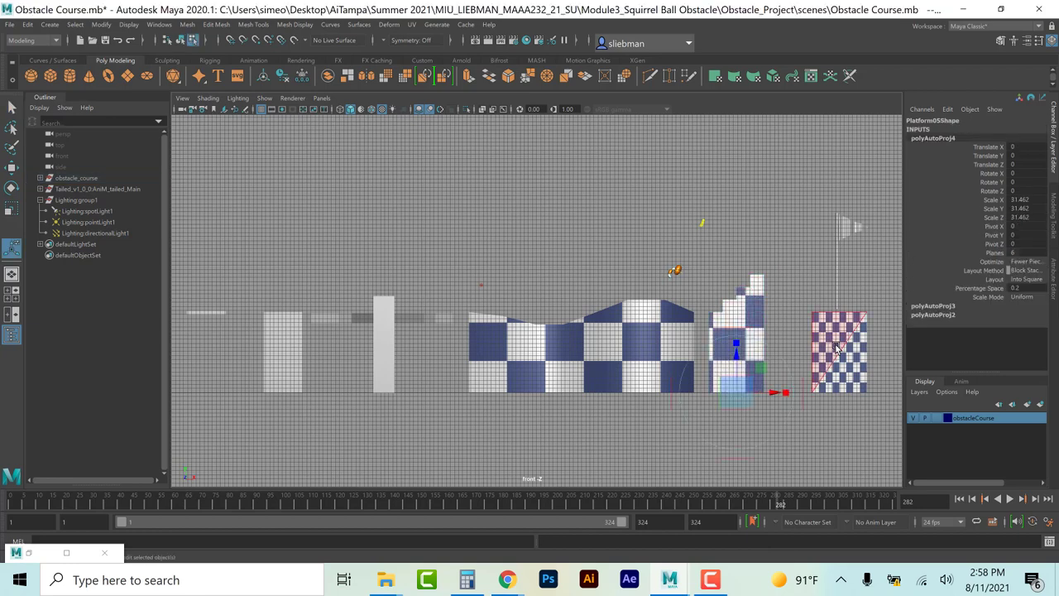
# Step: Auto-project UVs on the ending platform, then on the gears with Platform03 and Step3
pyautogui.moveTo(837, 348); pyautogui.dragTo(875, 291, button='right')
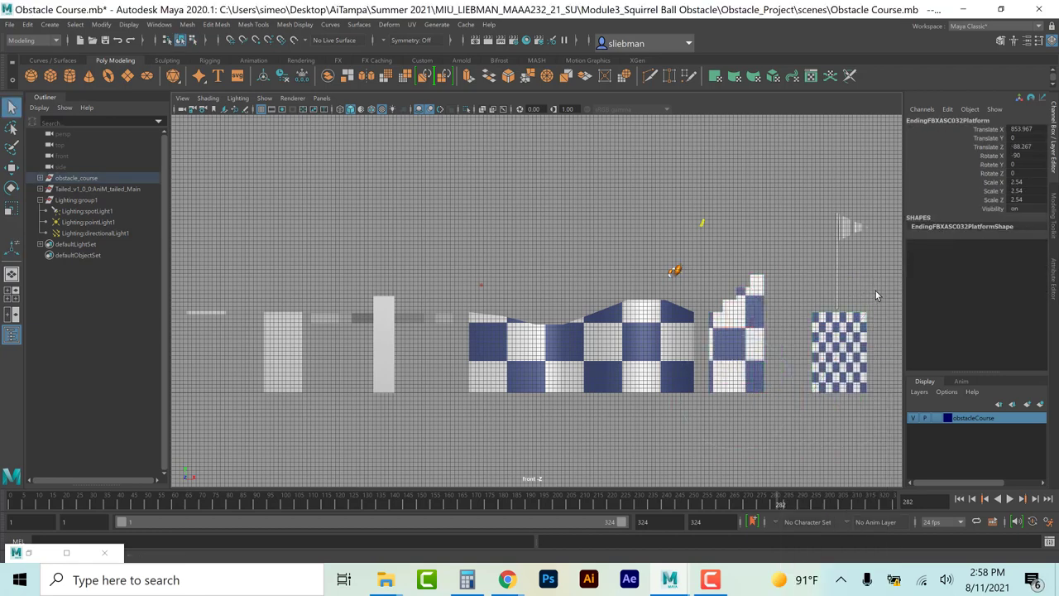
pyautogui.press('g')
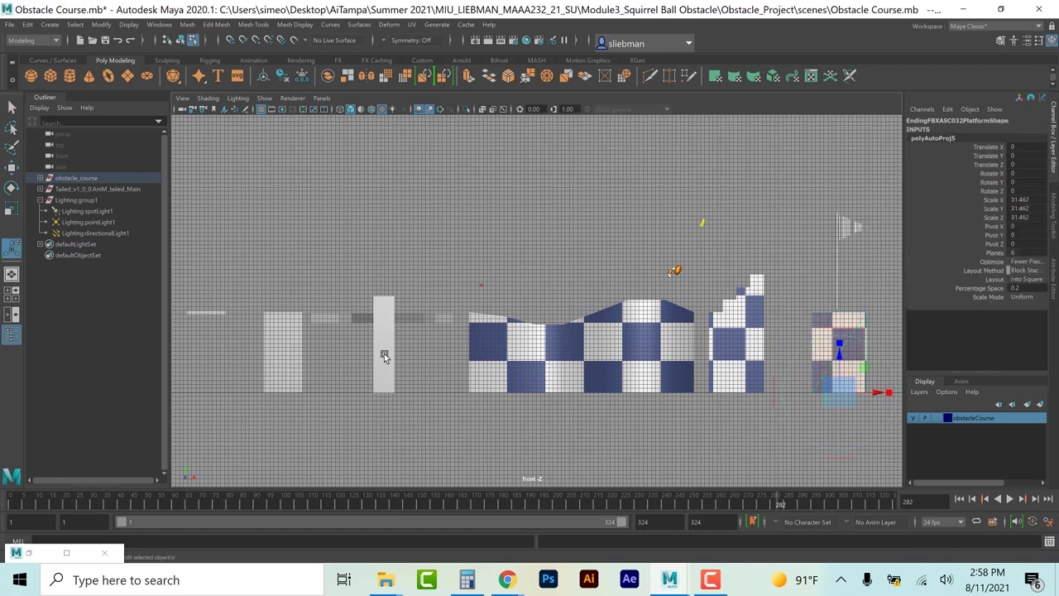
pyautogui.moveTo(383, 354); pyautogui.dragTo(439, 285, button='right')
pyautogui.click(273, 348)
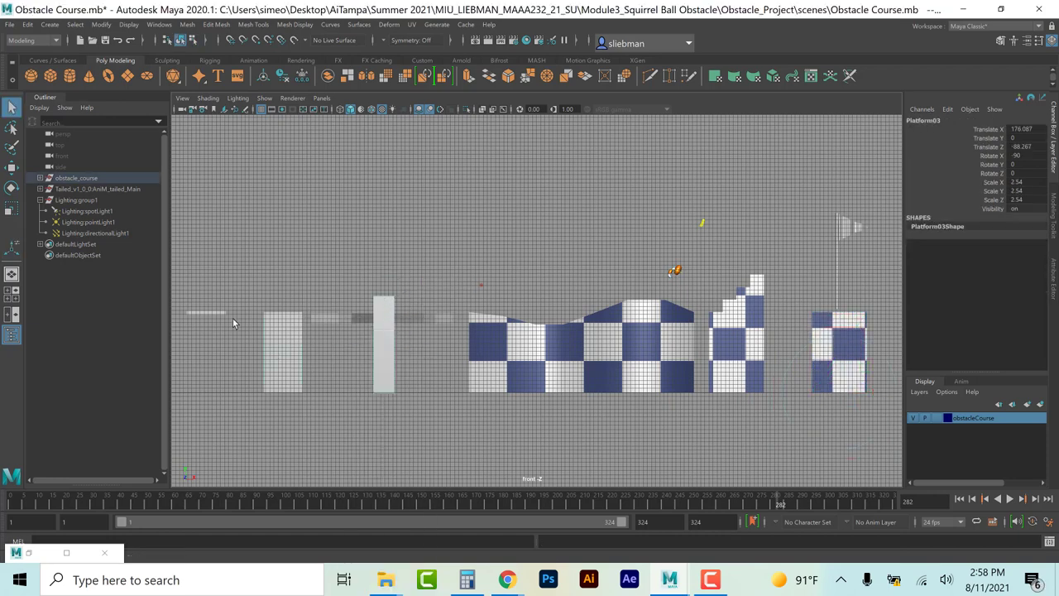
pyautogui.click(206, 312)
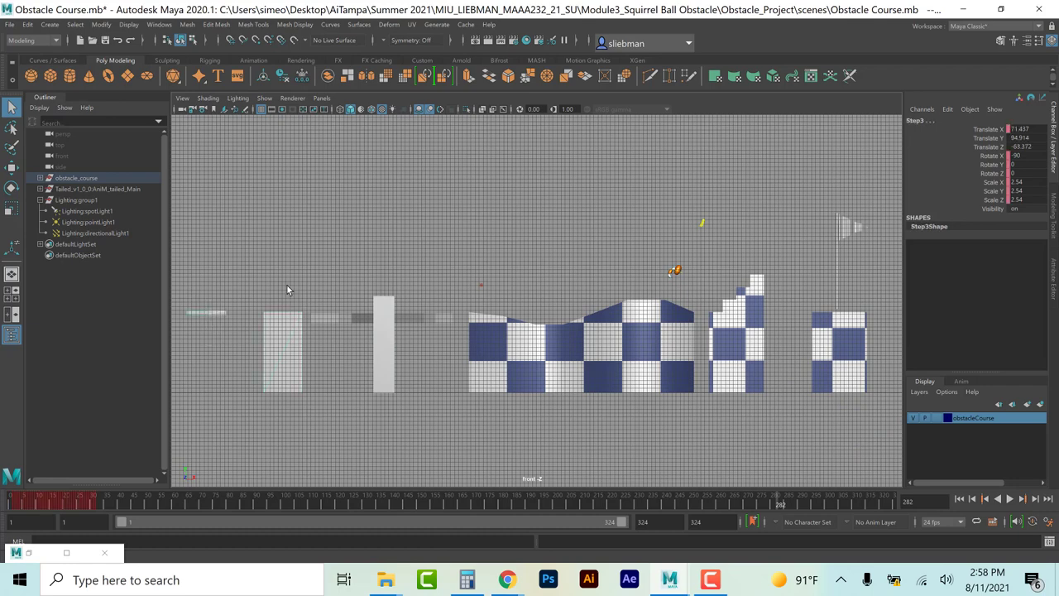
pyautogui.click(446, 375)
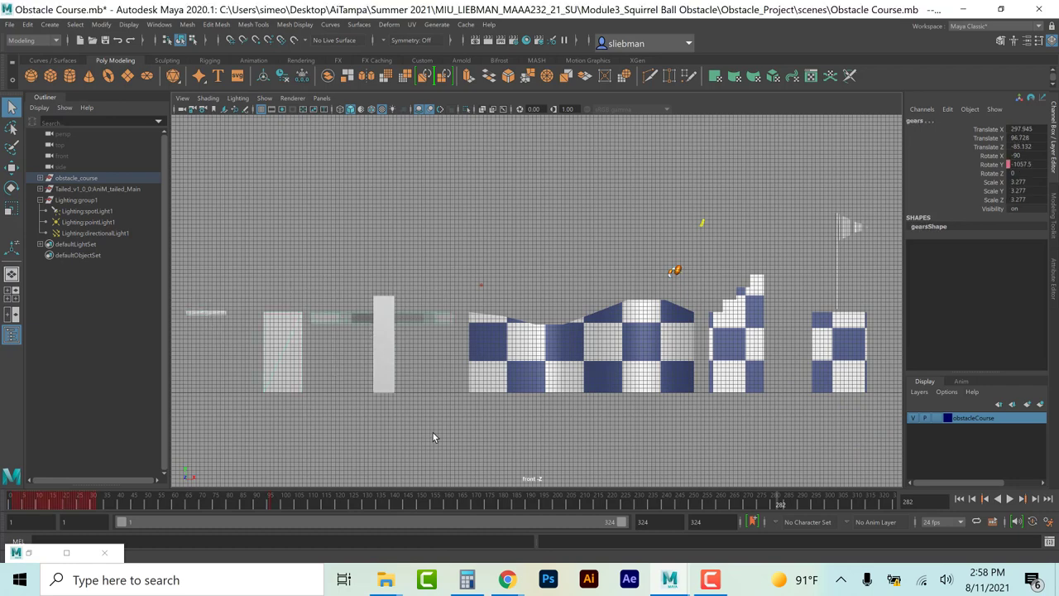
pyautogui.press('g')
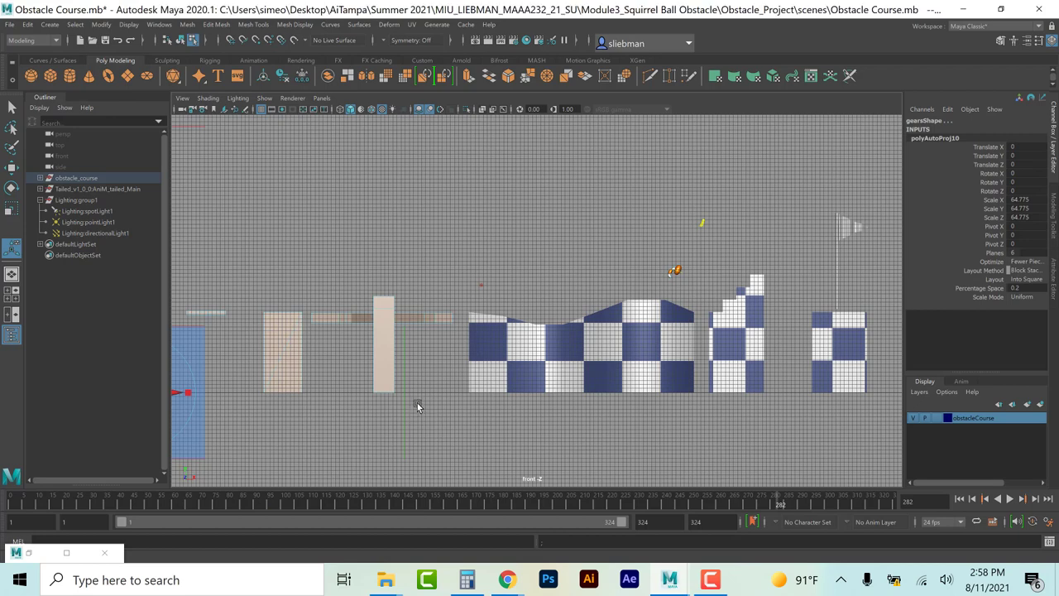
pyautogui.press('q')
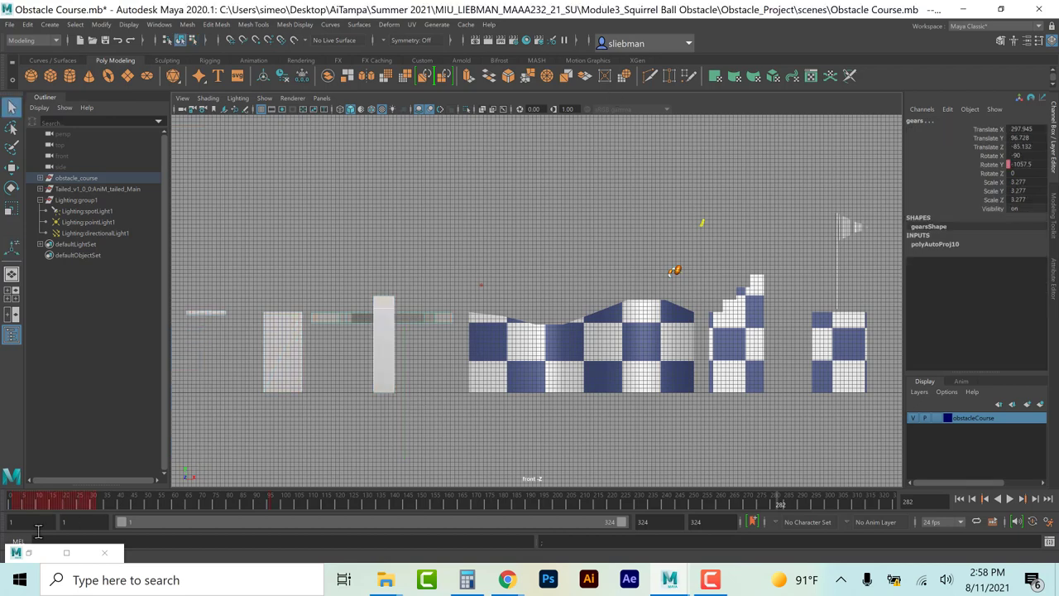
pyautogui.click(30, 554)
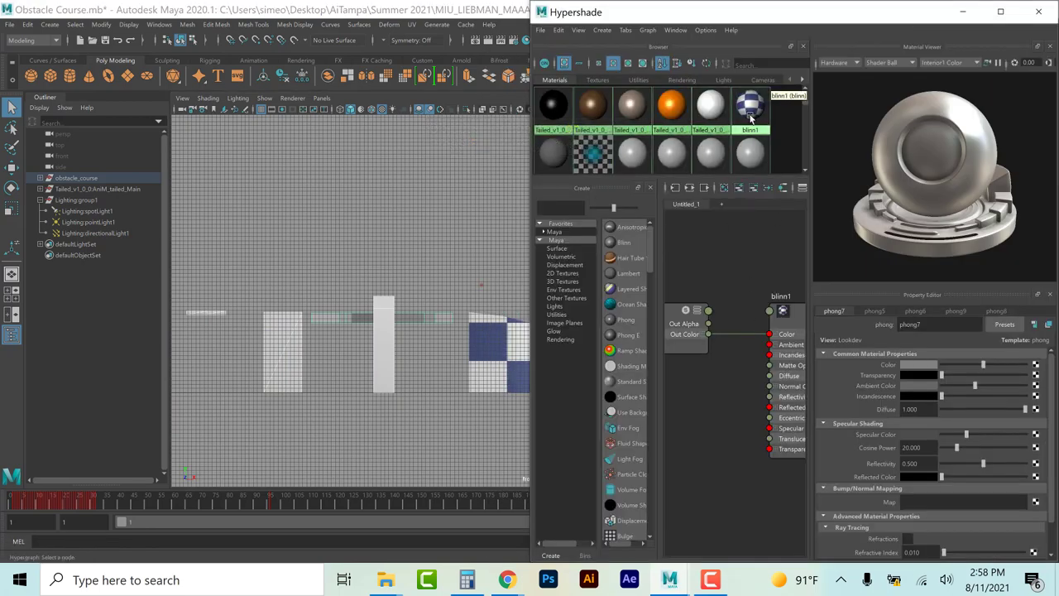
# Step: Assign blinn1 to the selected pillar and bars
pyautogui.rightClick(710, 116)
pyautogui.click(757, 91)
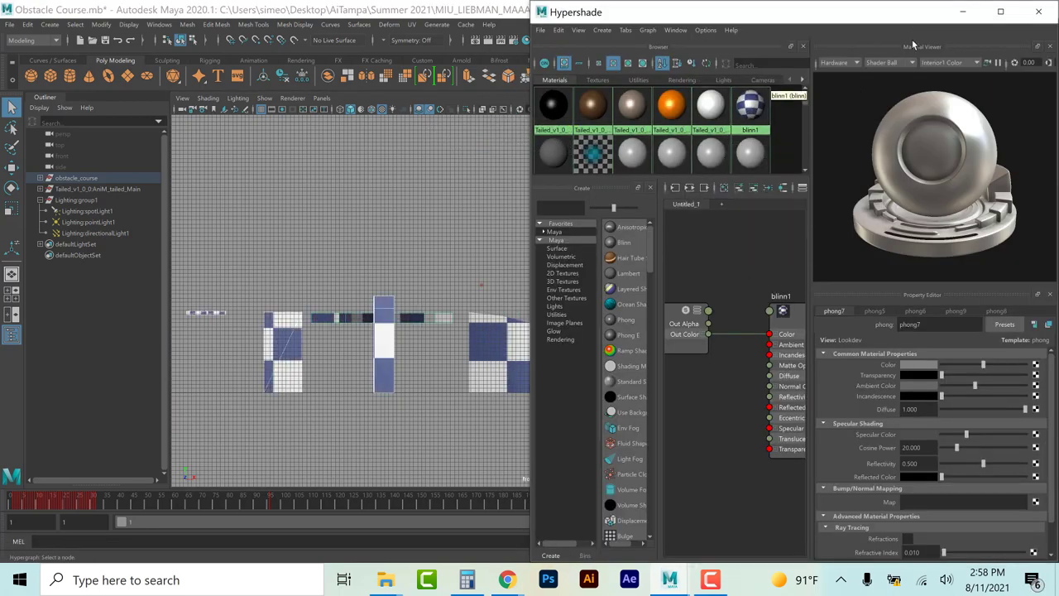
pyautogui.click(962, 11)
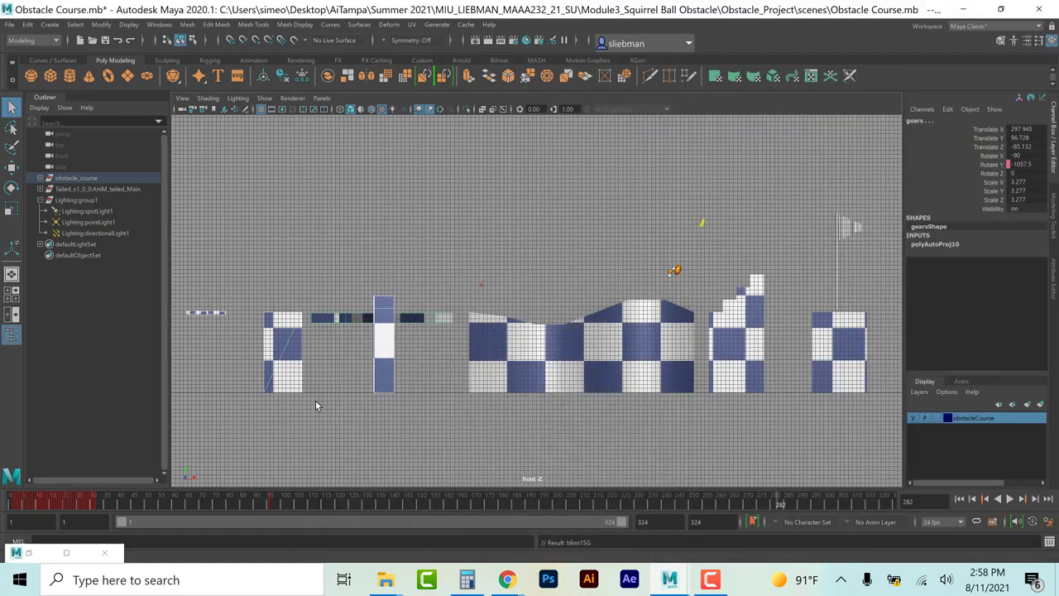
# Step: Give the two white boxes on the left the blinn1 checker material too
pyautogui.keyDown('alt'); pyautogui.moveTo(286, 405); pyautogui.dragTo(591, 390, button='middle'); pyautogui.keyUp('alt')
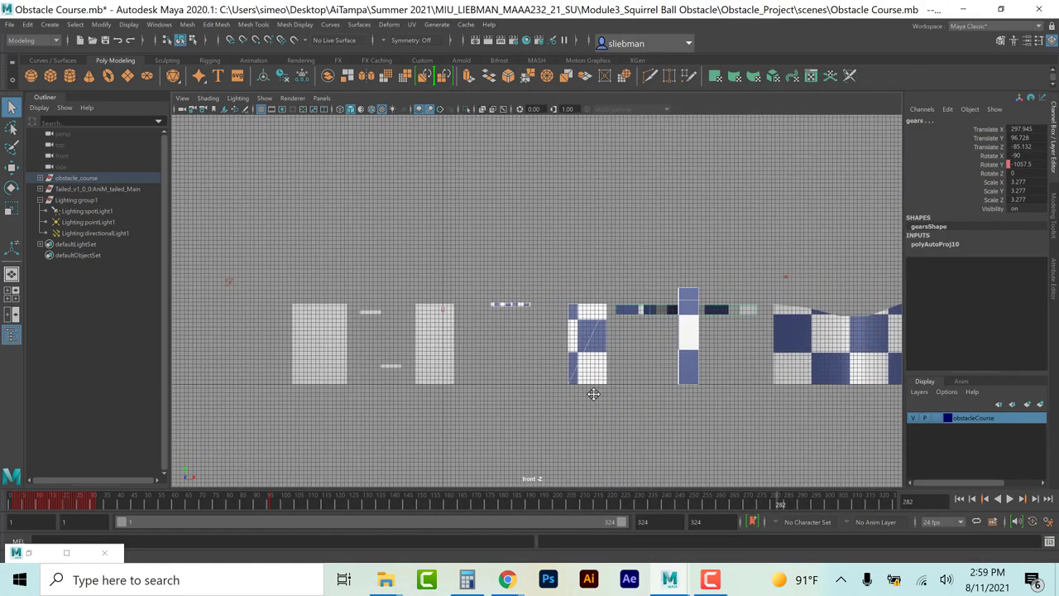
pyautogui.moveTo(329, 367); pyautogui.dragTo(433, 415)
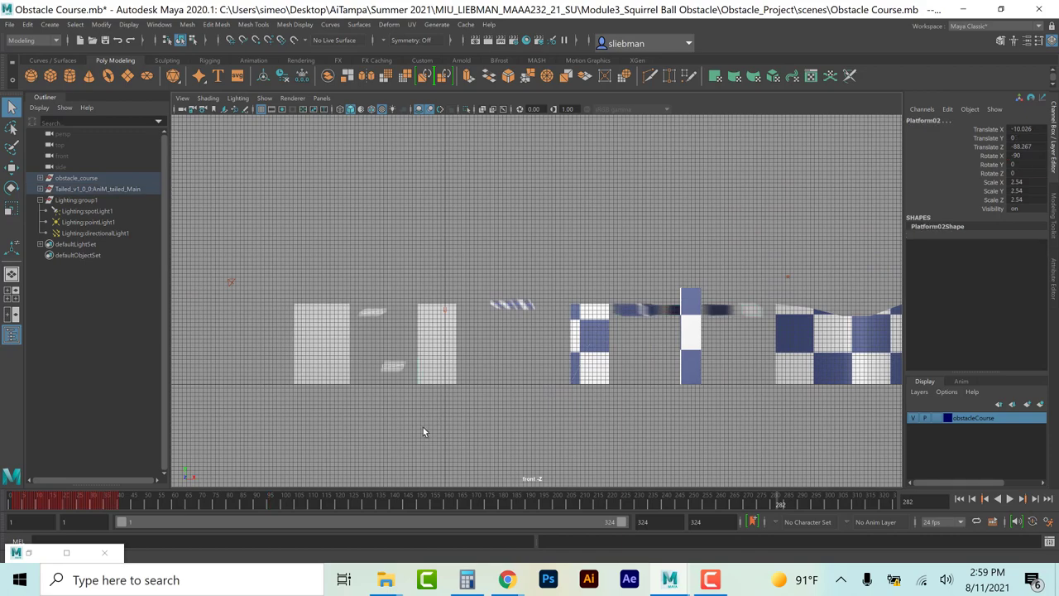
pyautogui.doubleClick(38, 552)
pyautogui.rightClick(747, 98)
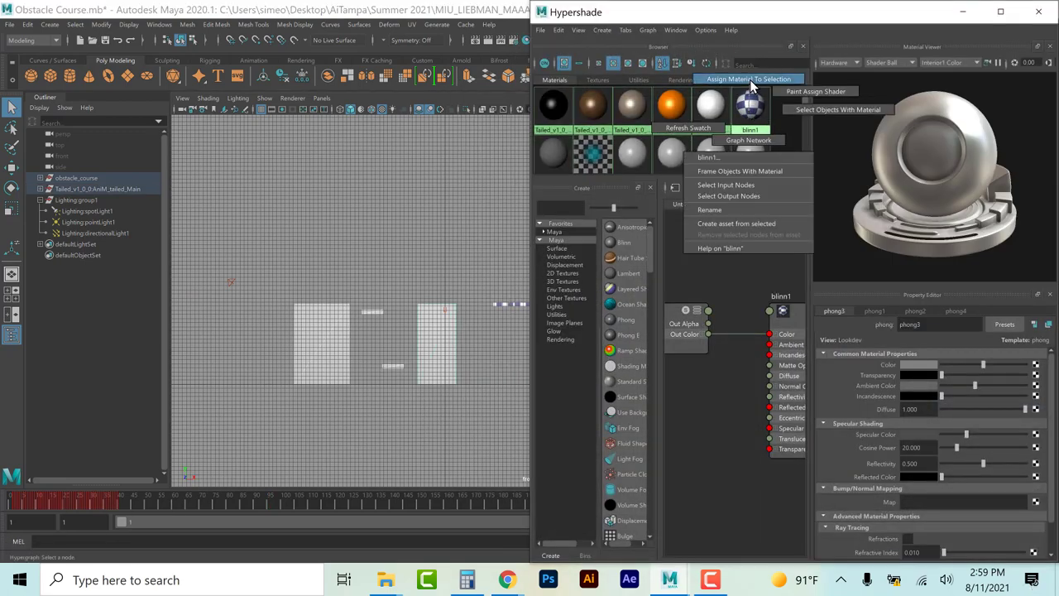
pyautogui.click(757, 105)
pyautogui.click(963, 11)
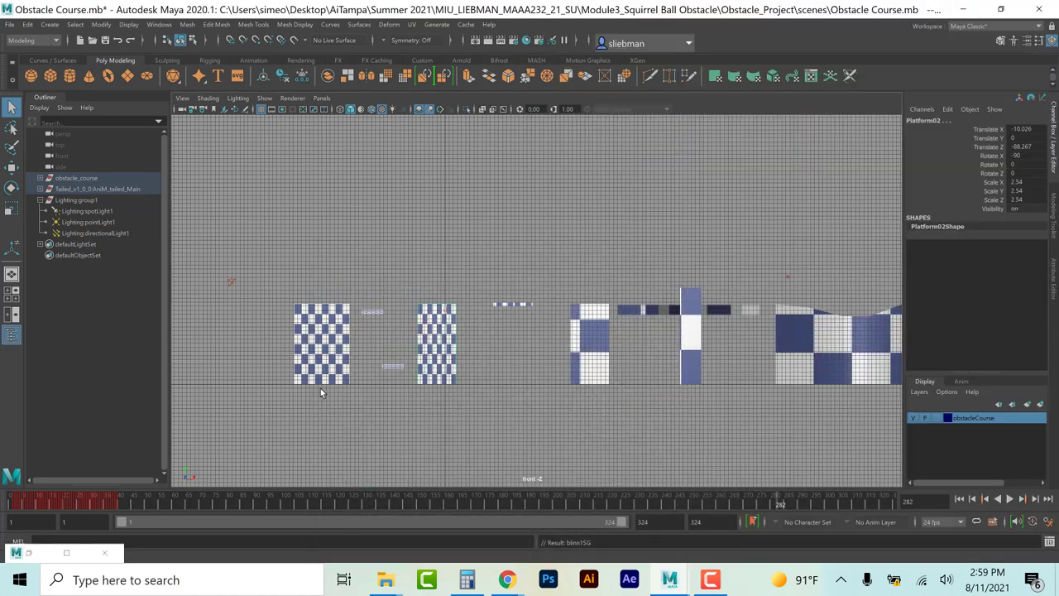
pyautogui.click(294, 411)
pyautogui.click(324, 352)
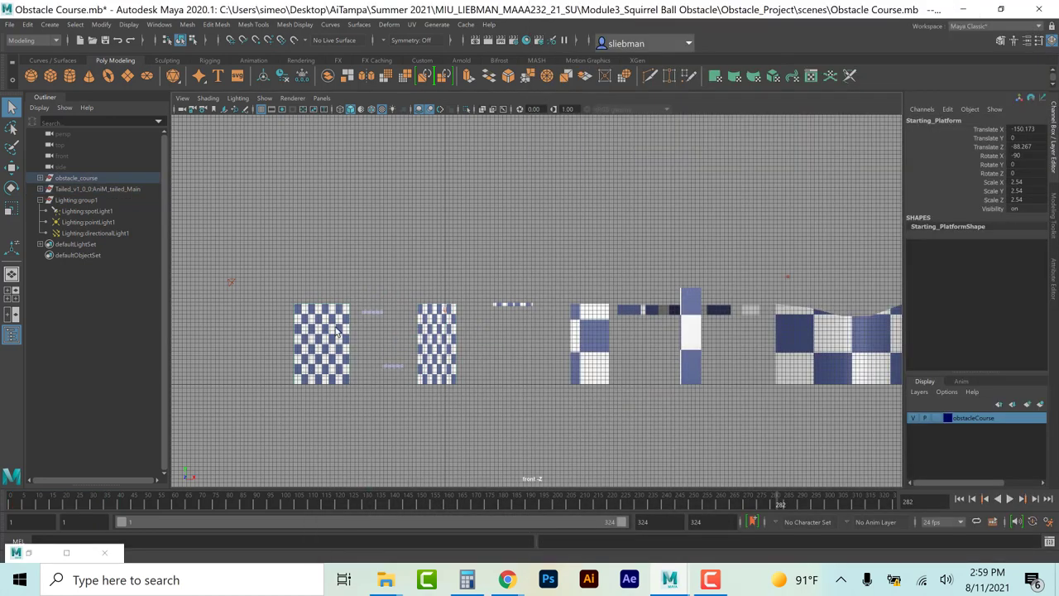
# Step: Auto-project UVs on Starting_Platform and Platform02
pyautogui.click(412, 24)
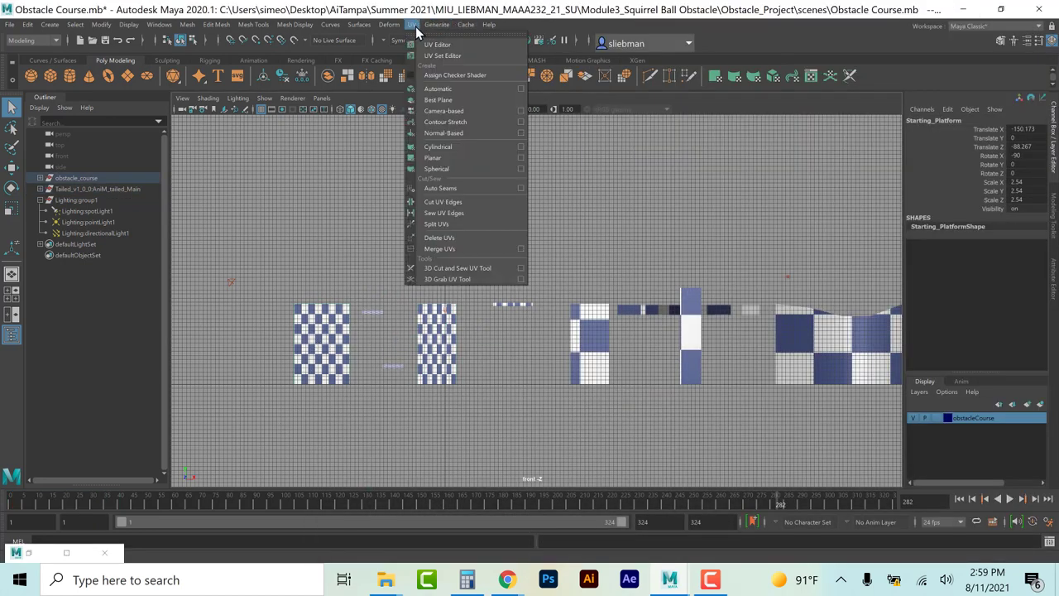
pyautogui.click(422, 86)
pyautogui.click(384, 216)
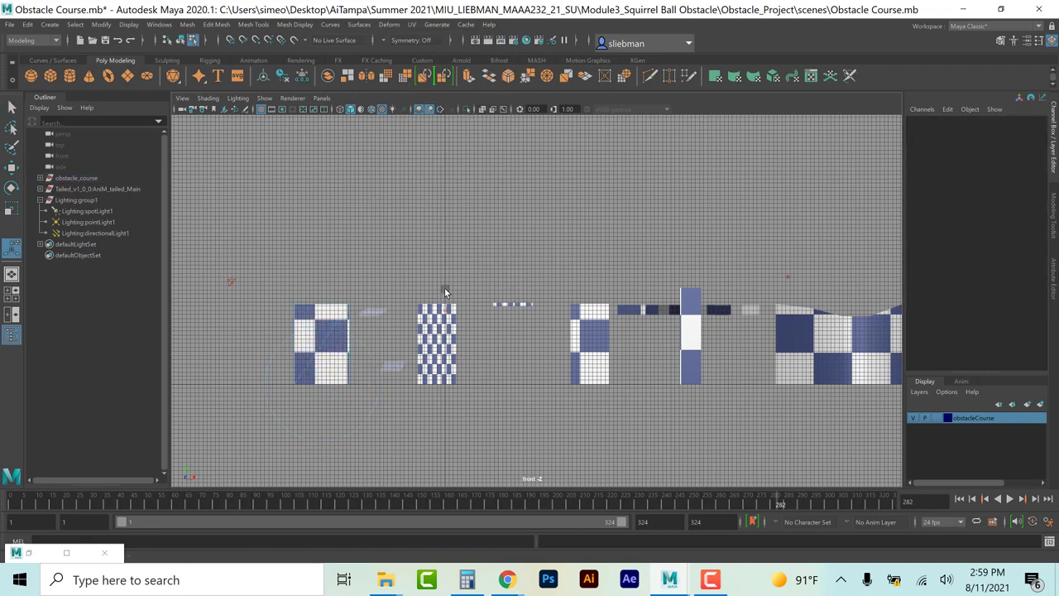
pyautogui.press('q')
pyautogui.click(428, 347)
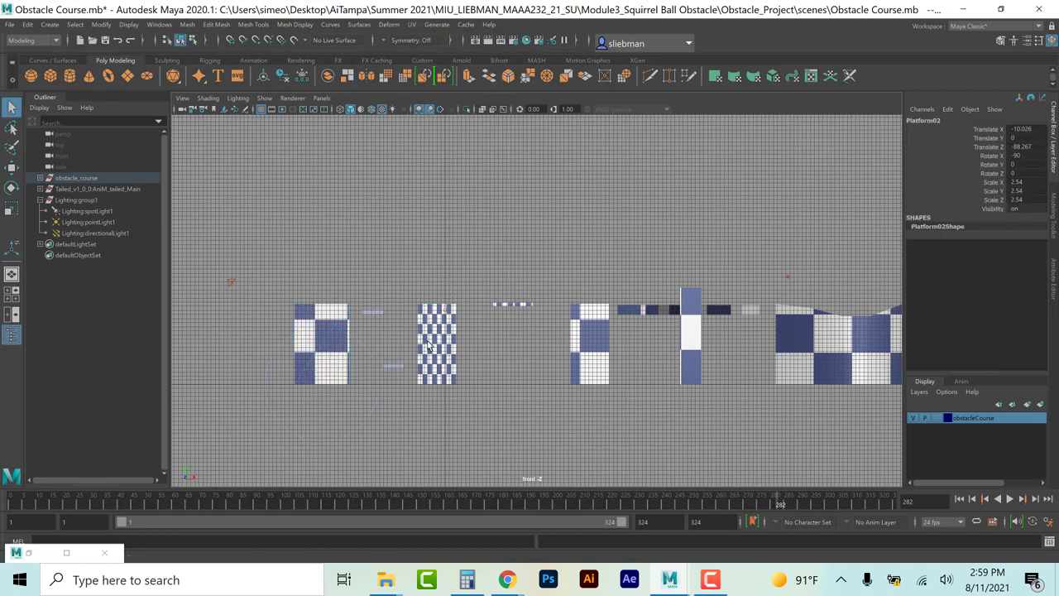
pyautogui.press('g')
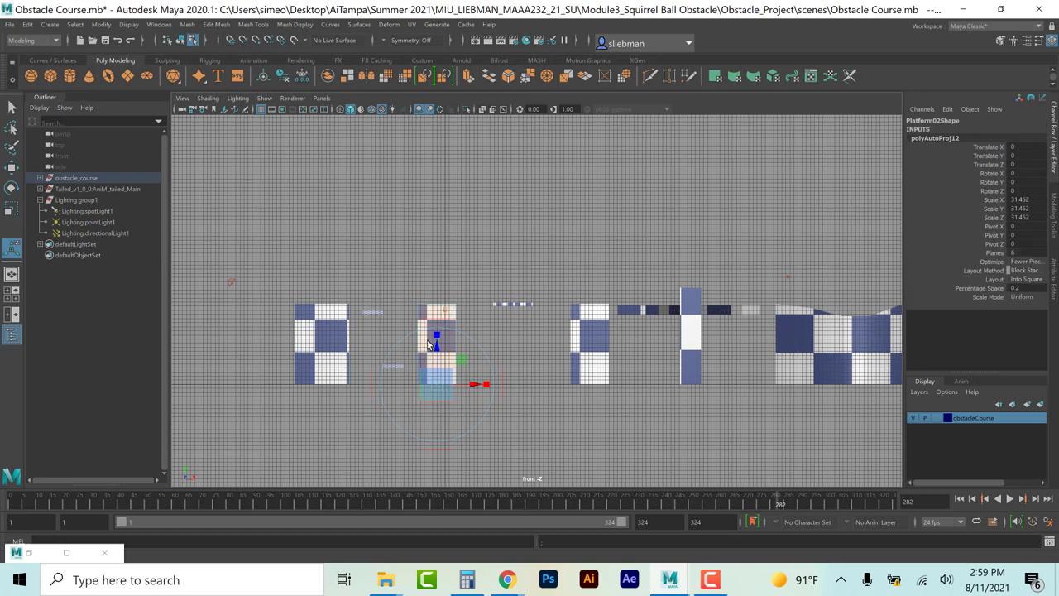
pyautogui.press('q')
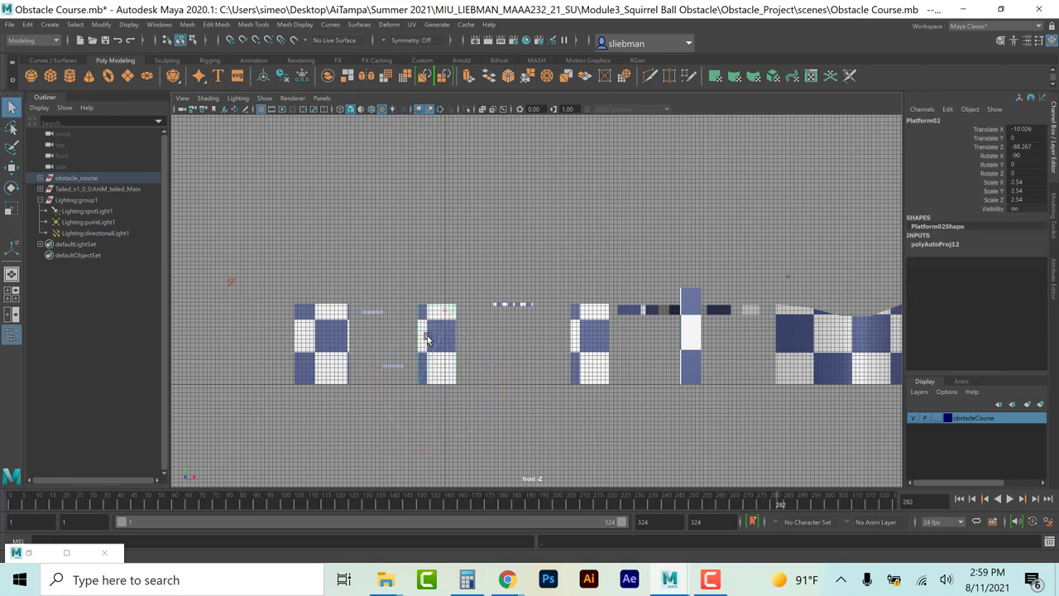
# Step: Auto-project UVs on Step1, Step2 and Step4, then show the four-view layout
pyautogui.click(372, 314)
pyautogui.press('g')
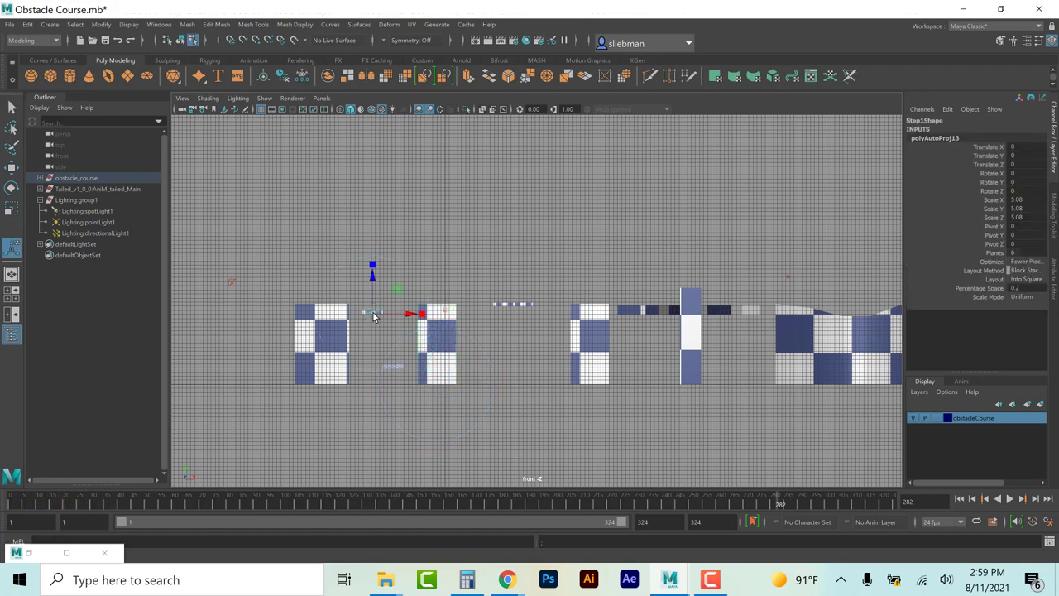
pyautogui.press('q')
pyautogui.click(392, 369)
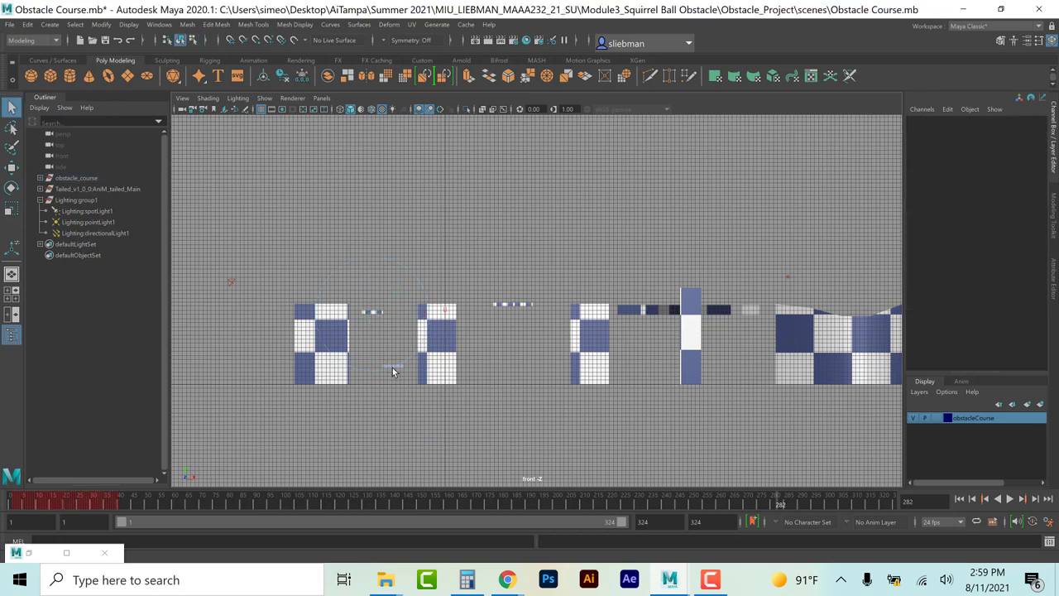
pyautogui.press('g')
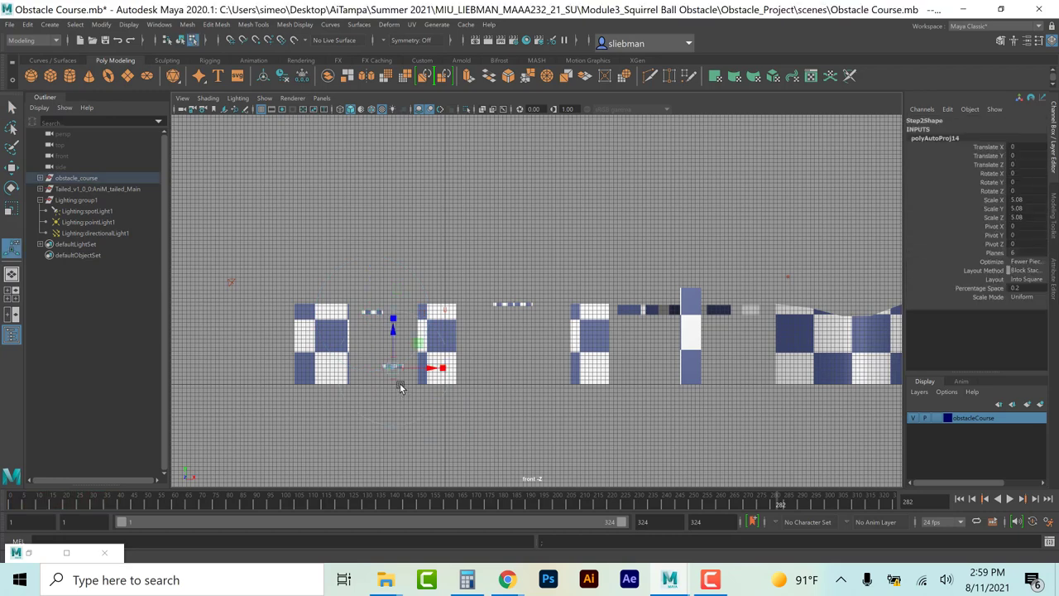
pyautogui.press('q')
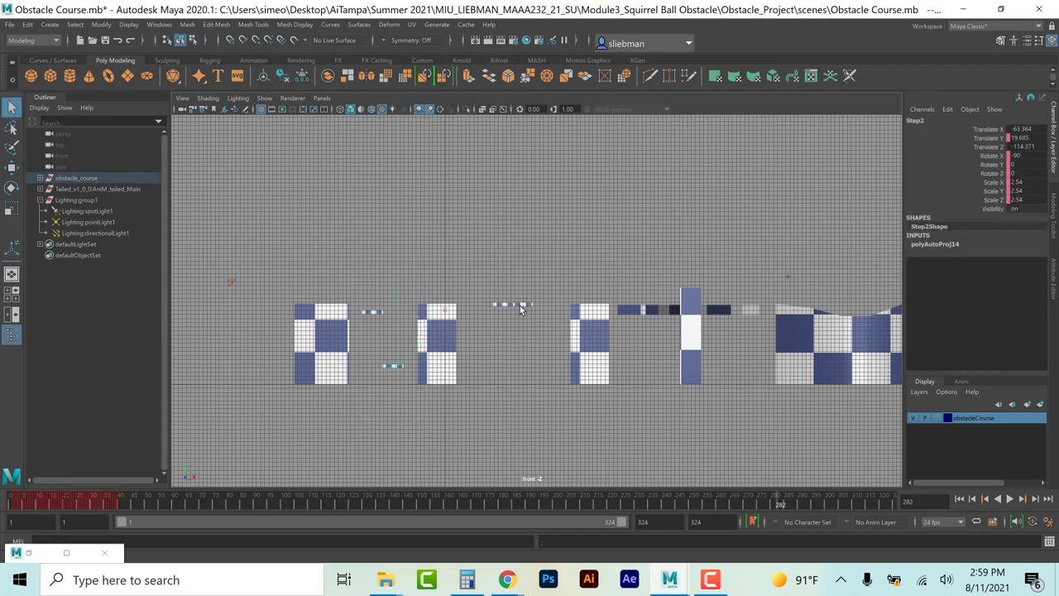
pyautogui.click(520, 306)
pyautogui.press('g')
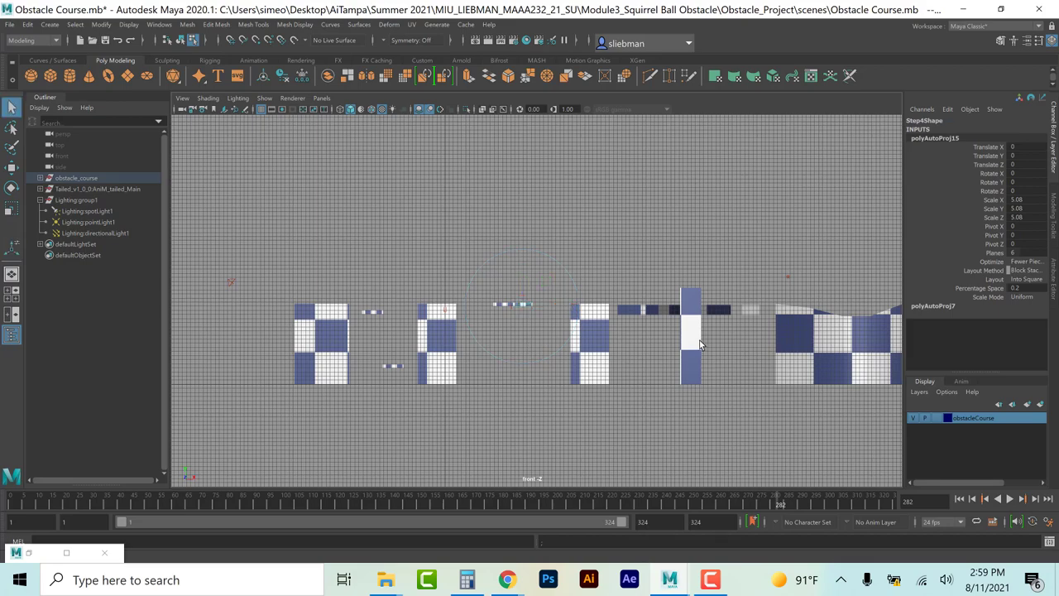
pyautogui.click(645, 361)
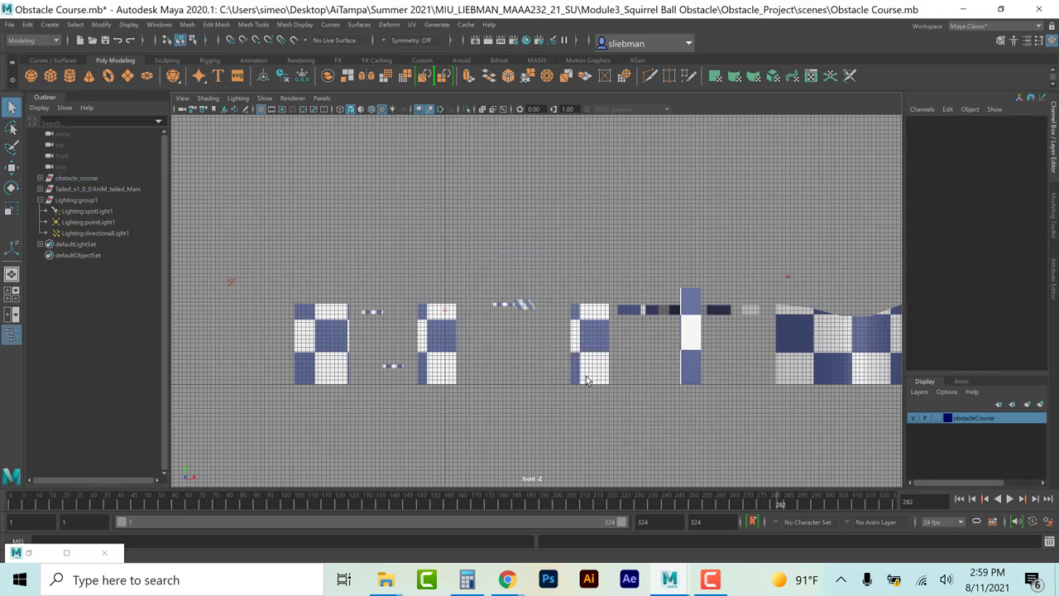
pyautogui.press('space')
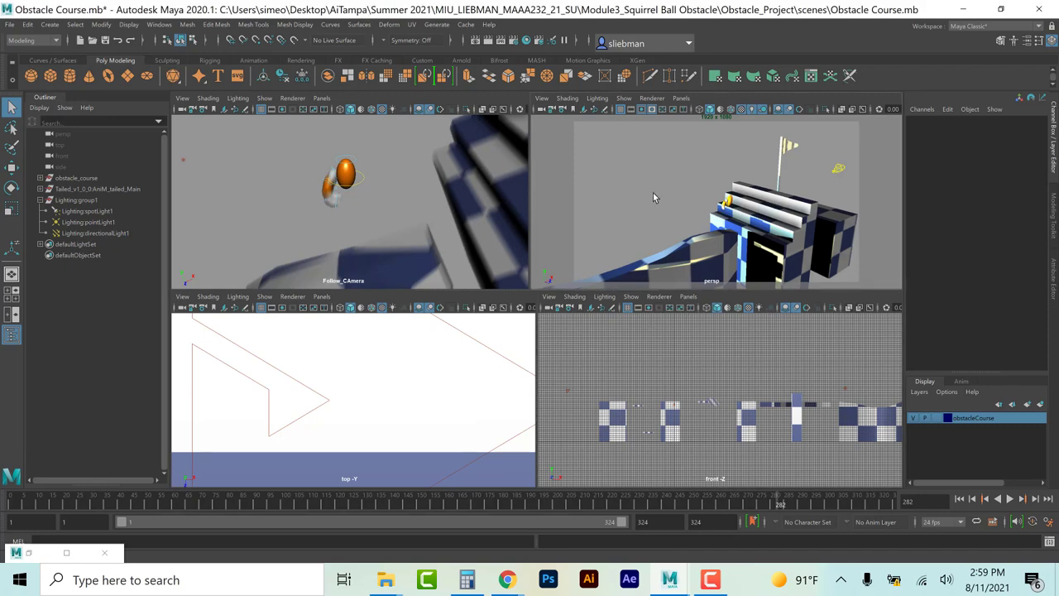
# Step: At frame 1 in the perspective view, reapply an automatic UV projection to Step1
pyautogui.press('space')
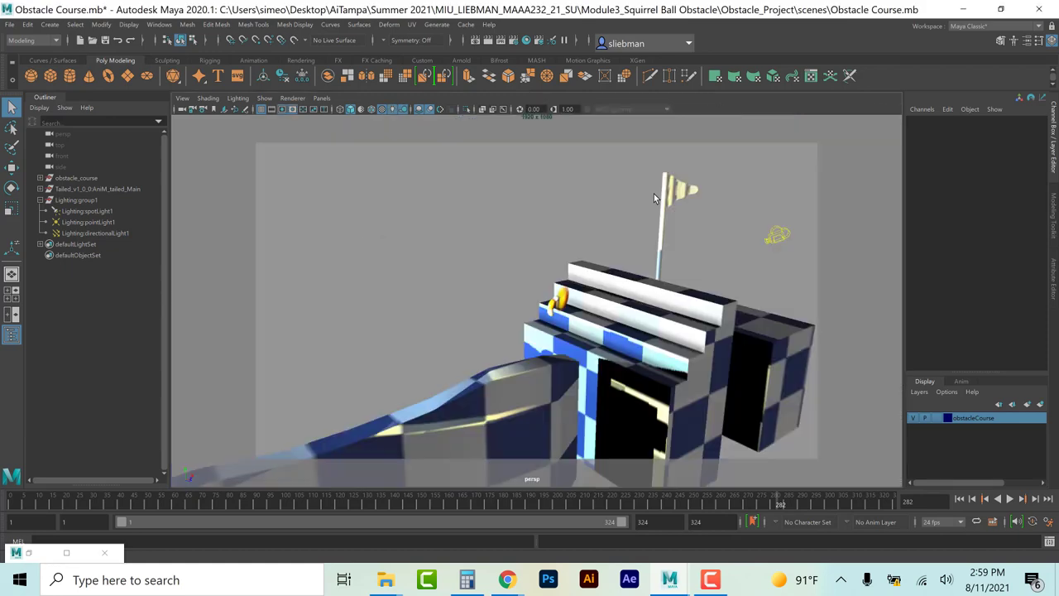
pyautogui.click(959, 499)
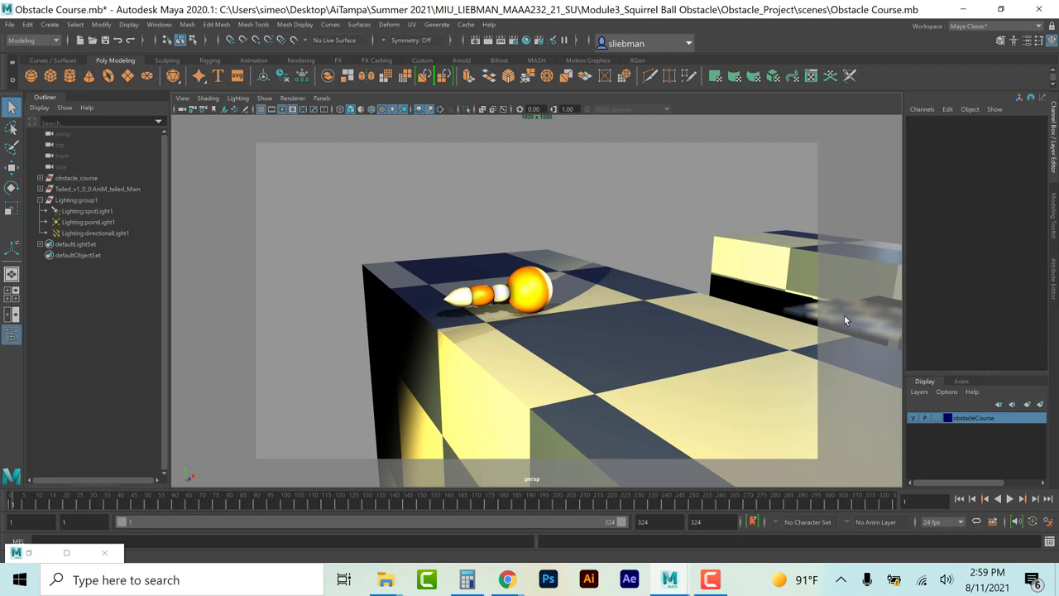
pyautogui.click(804, 314)
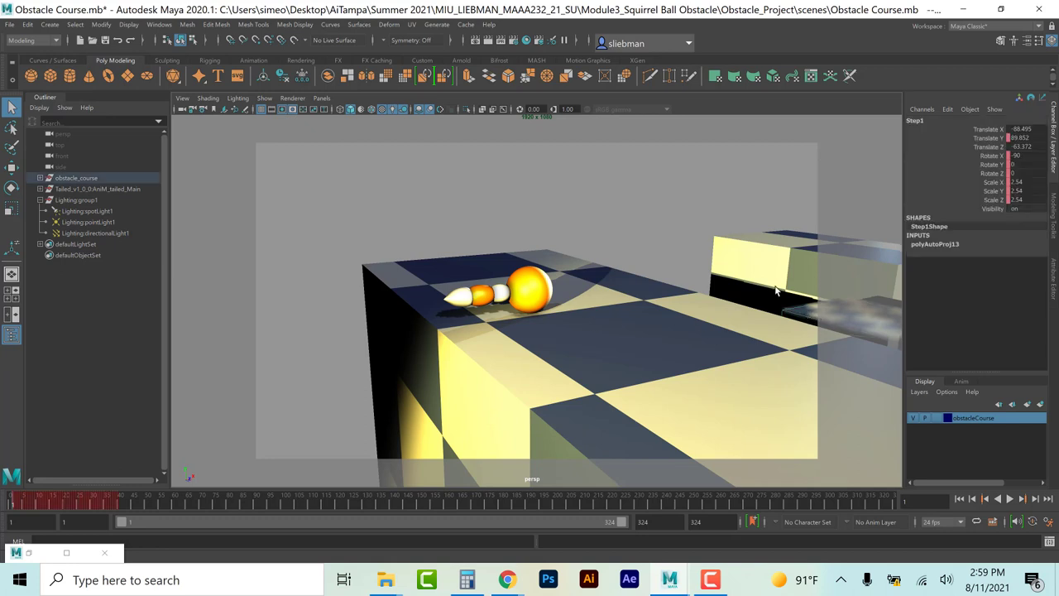
pyautogui.click(411, 24)
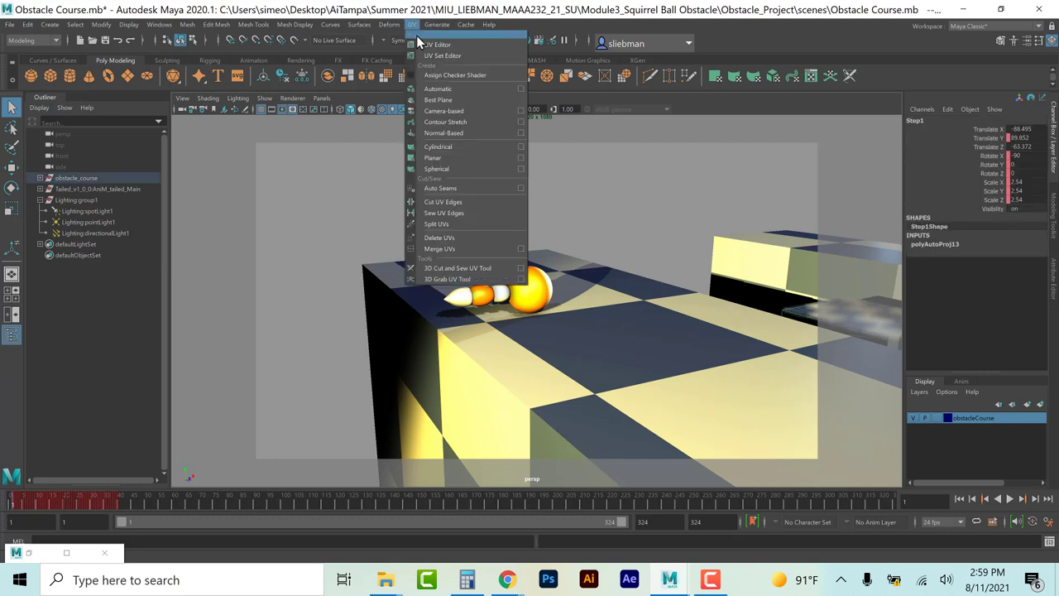
pyautogui.click(427, 91)
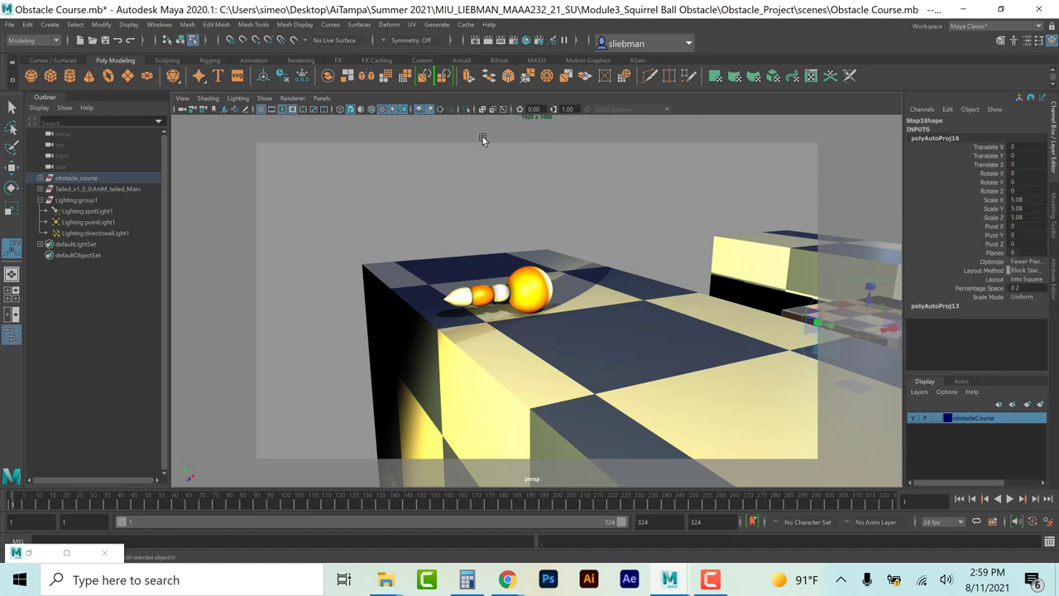
pyautogui.press('q')
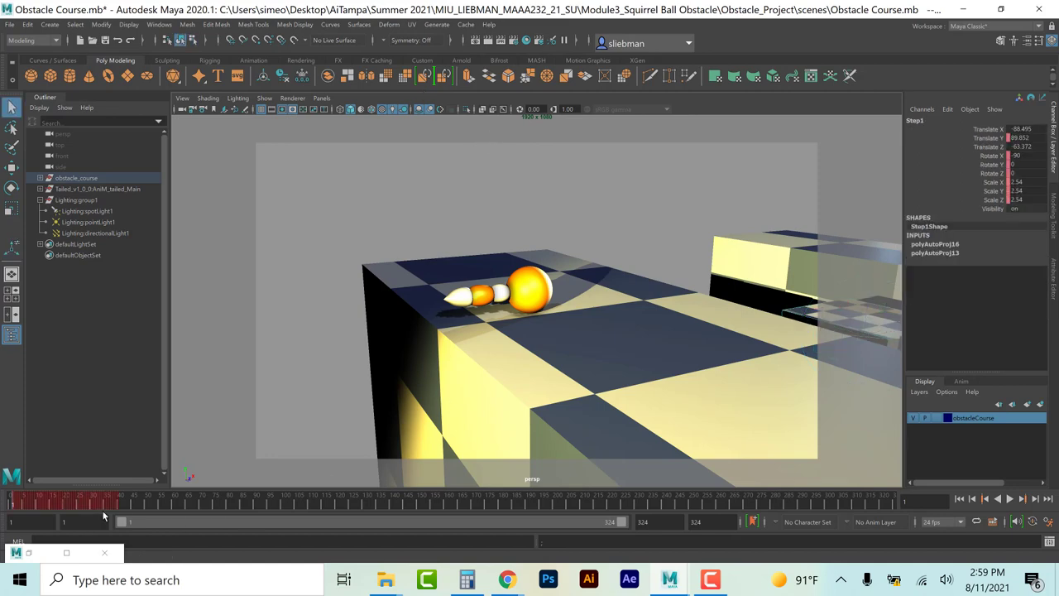
# Step: Play the animation from about frame 48, stopping at 103, and select the middle platform
pyautogui.click(142, 507)
pyautogui.hotkey('alt', 'v')
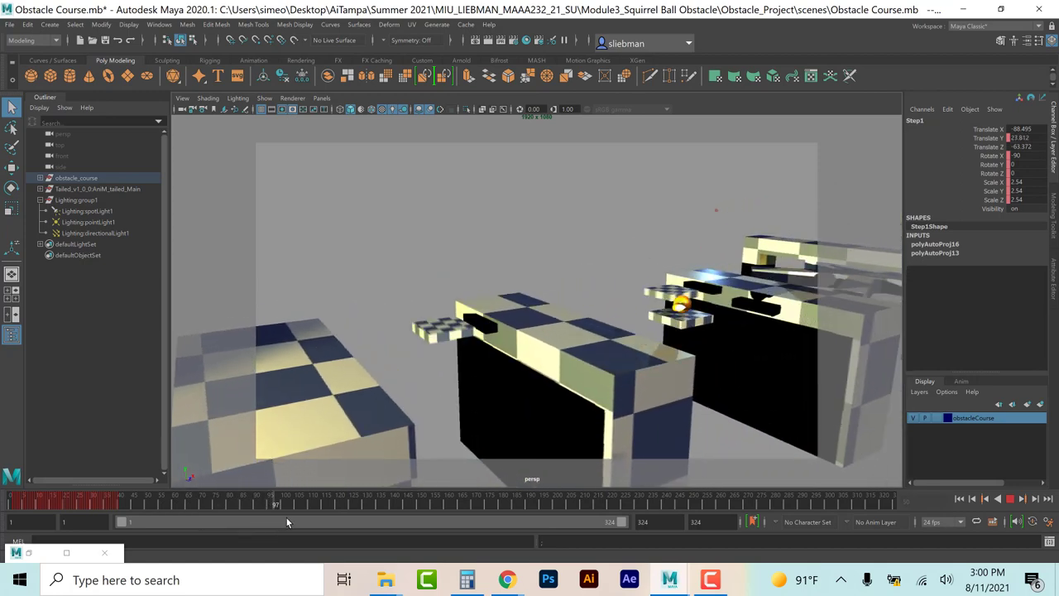
pyautogui.hotkey('alt', 'v')
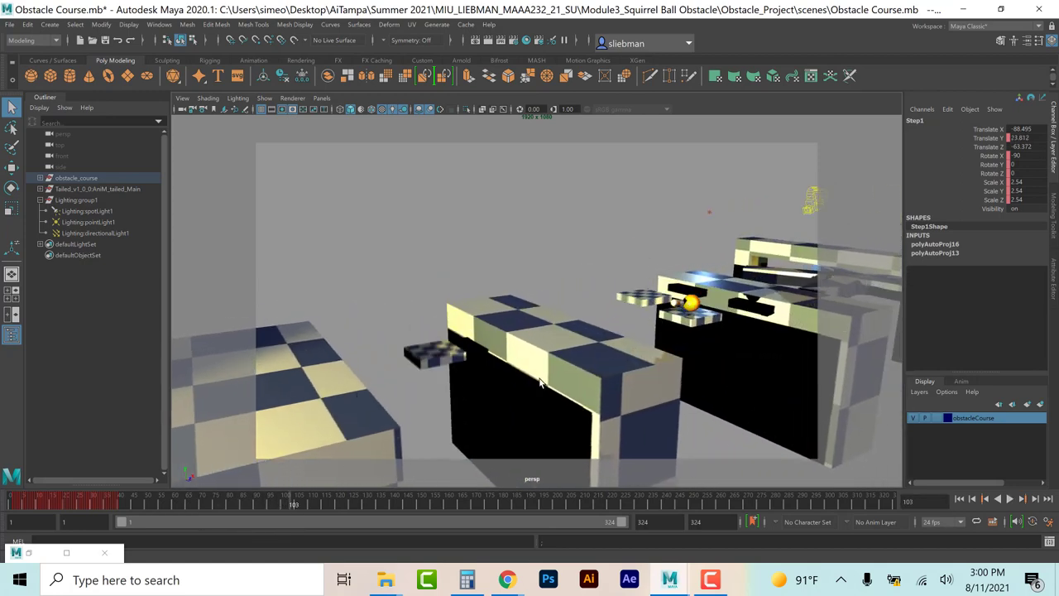
pyautogui.click(522, 395)
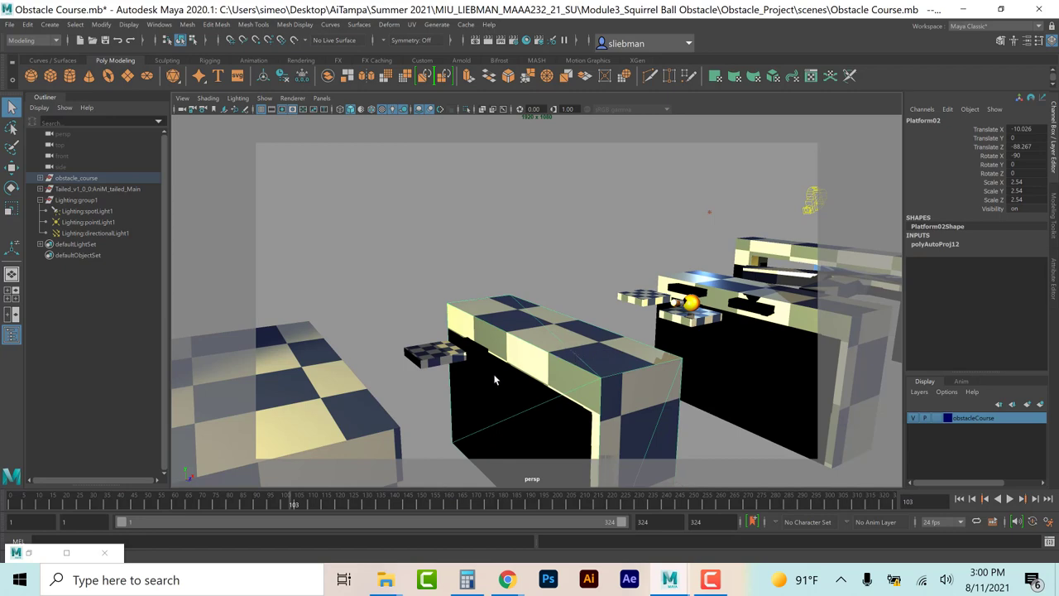
pyautogui.click(42, 554)
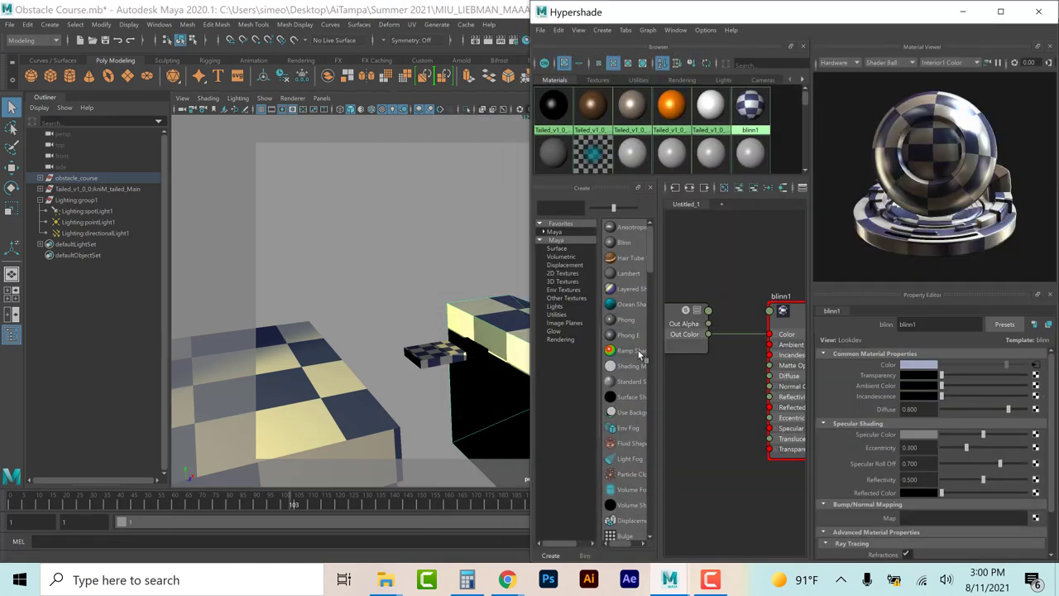
# Step: Navigate from blinn1 to the checker1 texture's place2dTexture1 placement settings
pyautogui.click(749, 115)
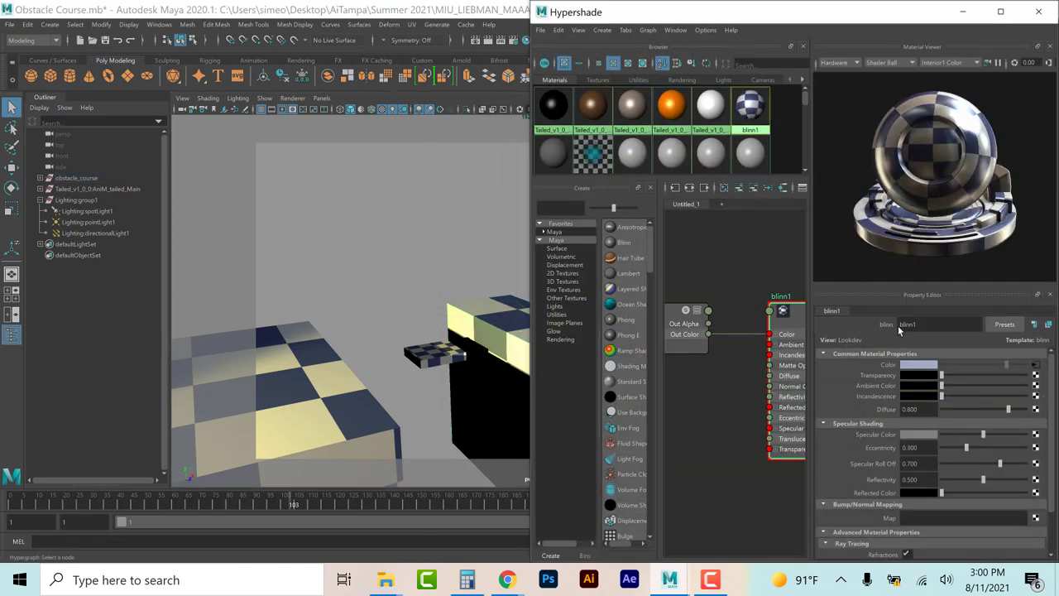
pyautogui.click(1035, 367)
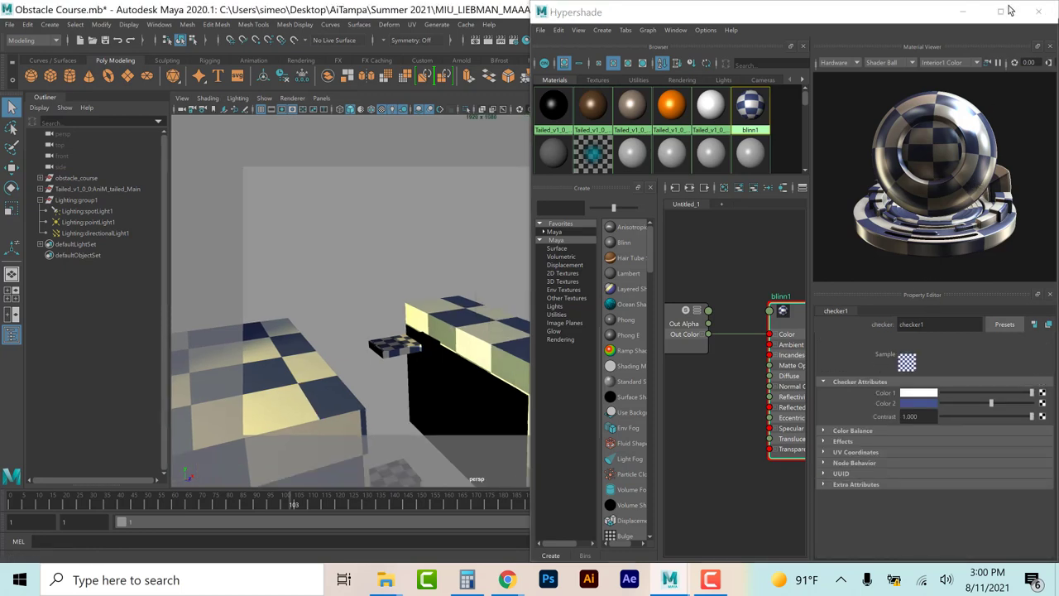
pyautogui.click(963, 12)
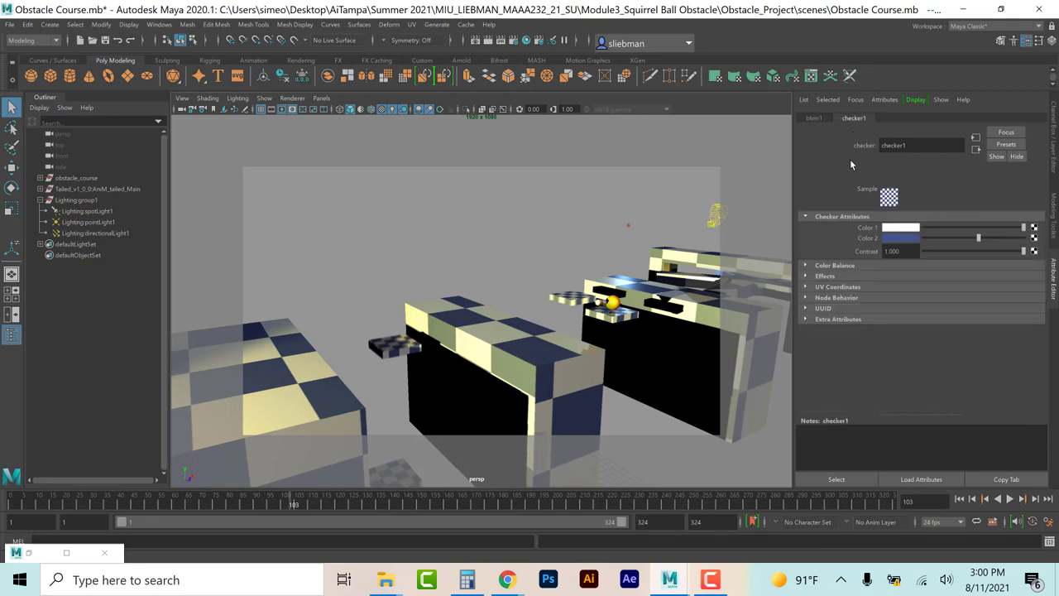
pyautogui.hotkey('ctrl', 'a')
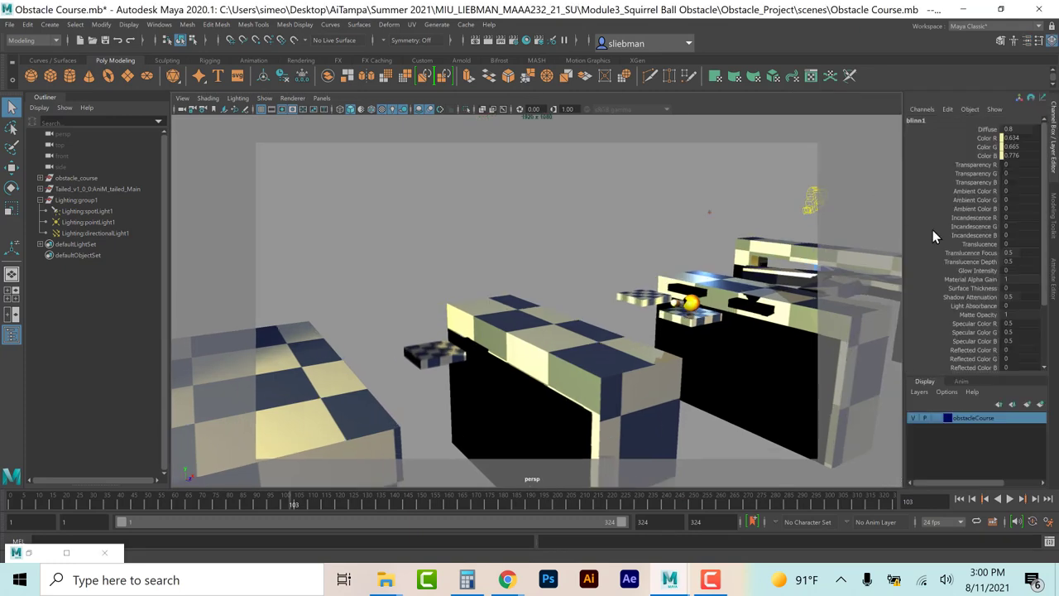
pyautogui.hotkey('ctrl', 'a')
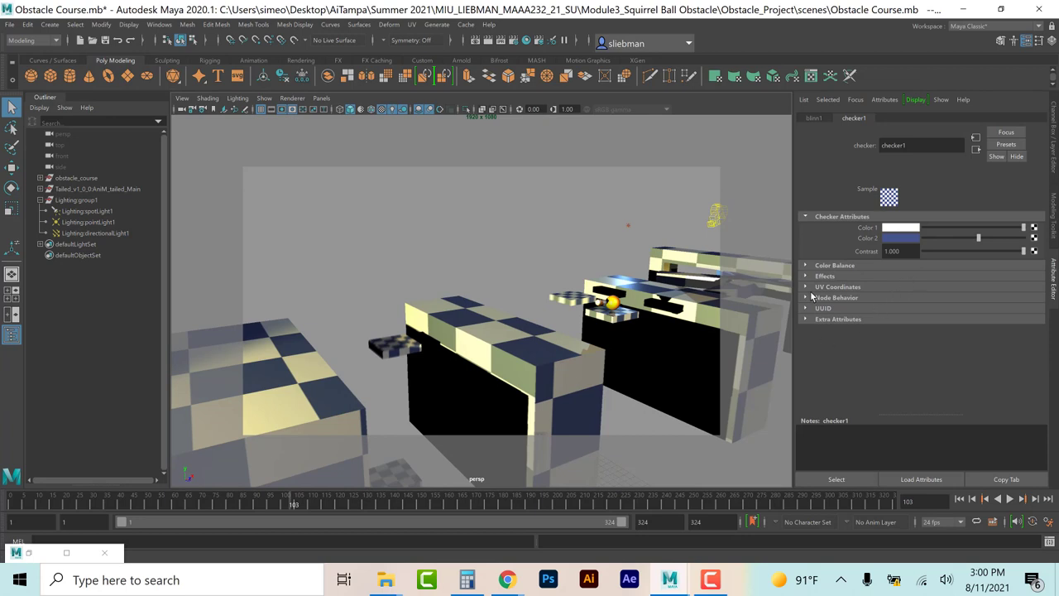
pyautogui.click(814, 119)
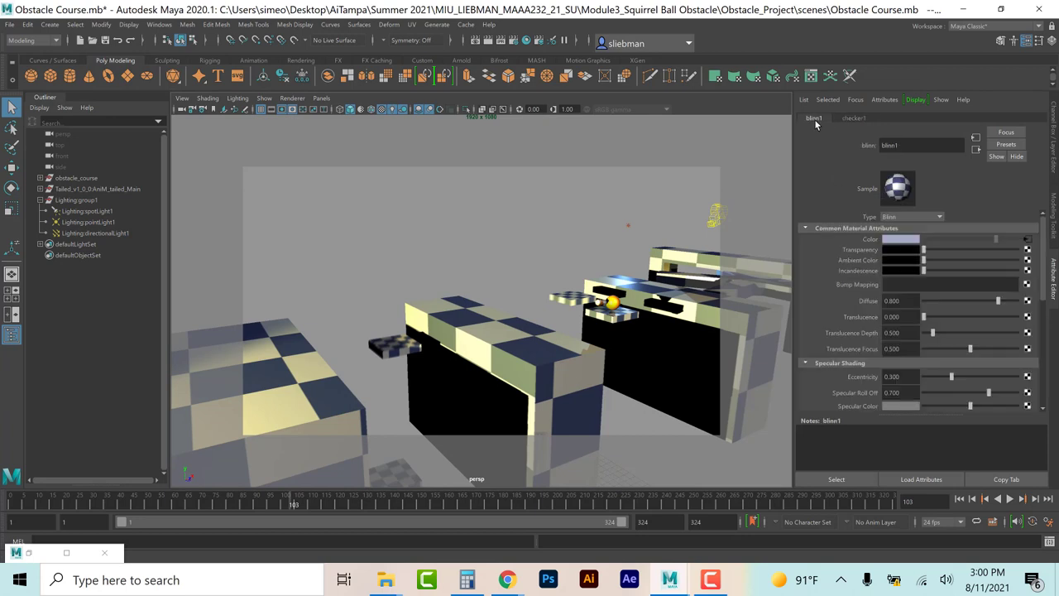
pyautogui.click(1027, 242)
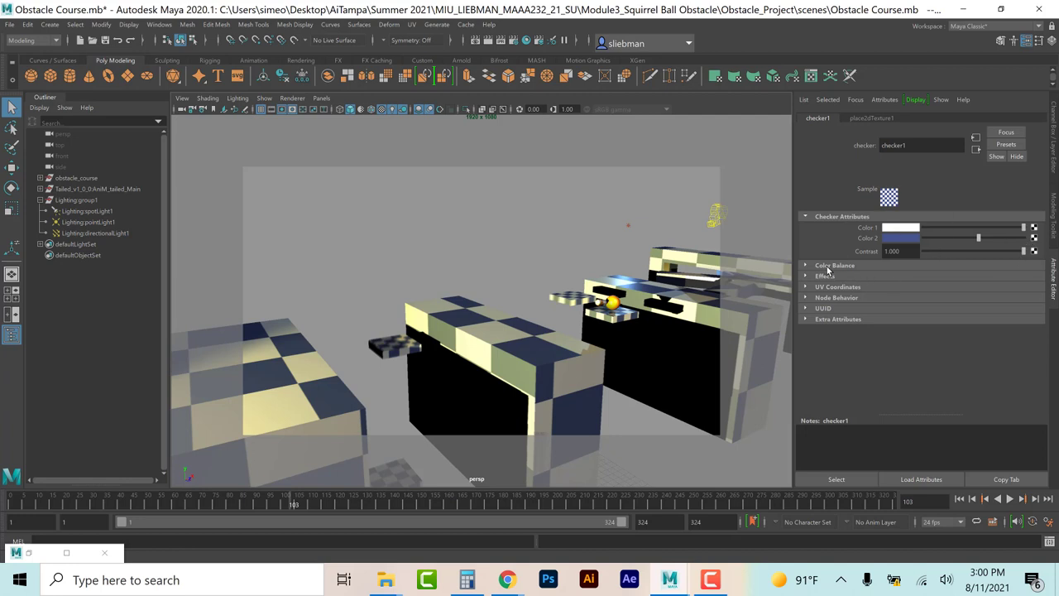
pyautogui.click(873, 120)
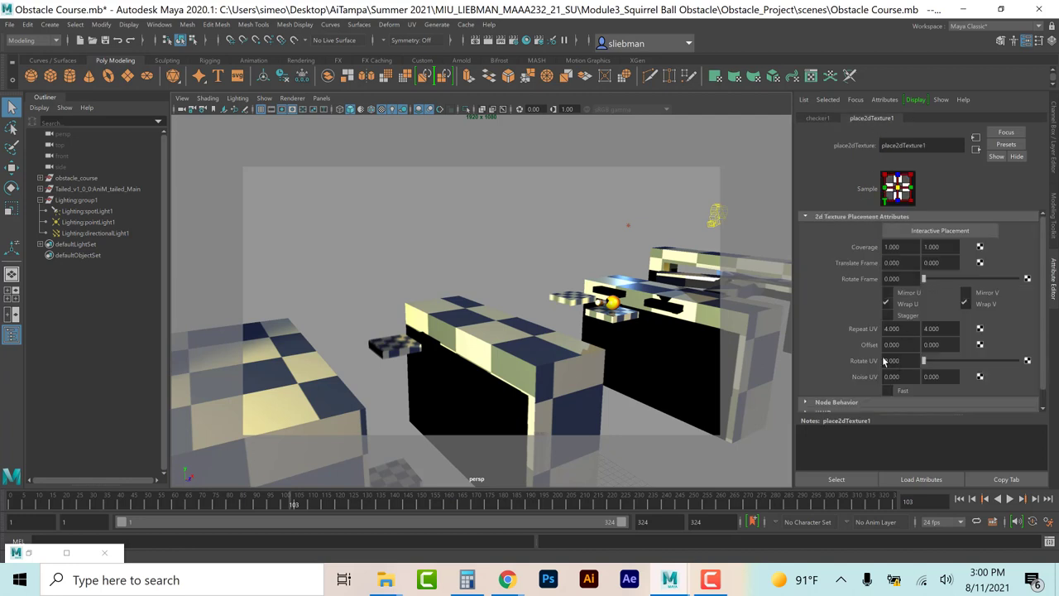
# Step: Set both Repeat UV values to 8 and clear the selection
pyautogui.doubleClick(894, 329)
pyautogui.write('8')
pyautogui.doubleClick(944, 327)
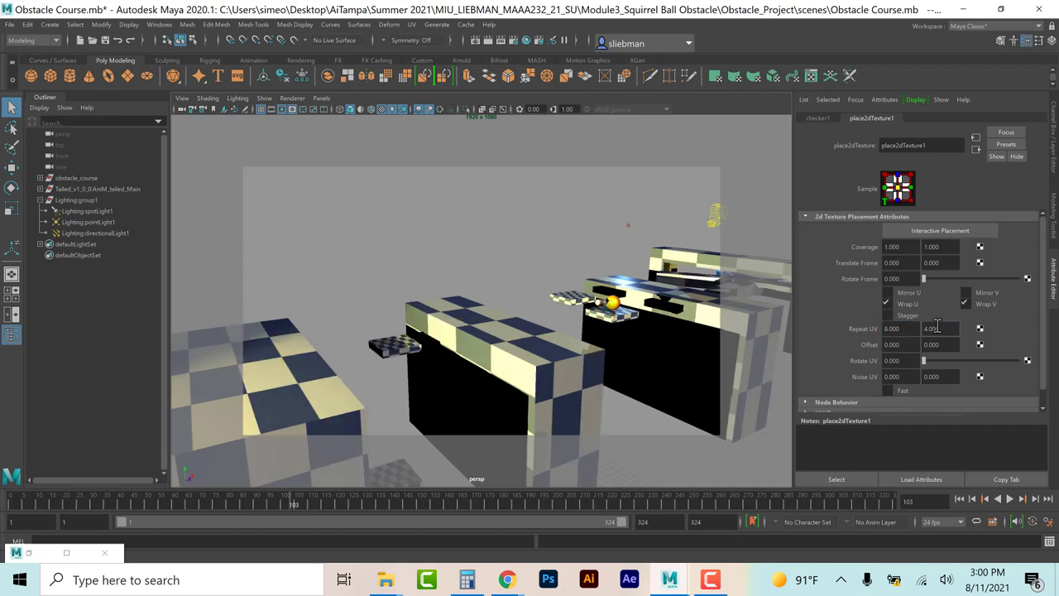
pyautogui.write('8')
pyautogui.press('Return')
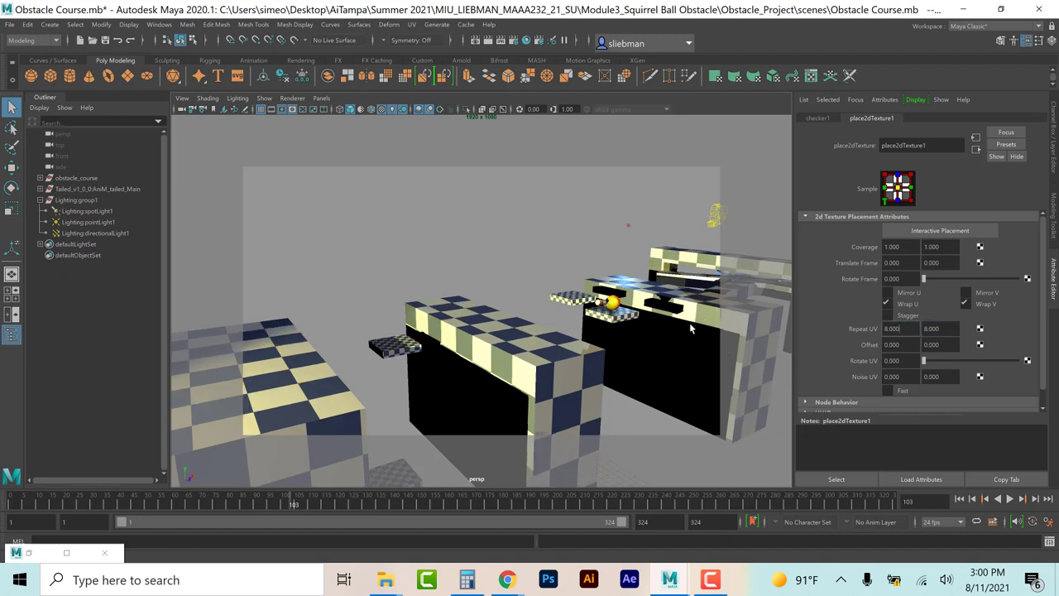
pyautogui.click(509, 207)
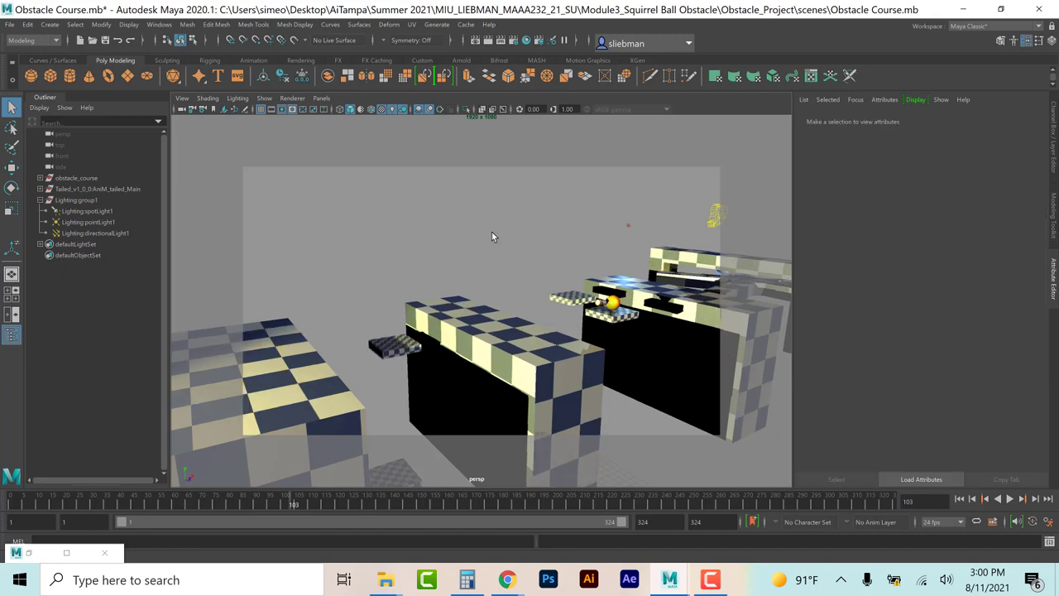
# Step: Save the scene and set the render file name prefix to the student's last name plus Obstacle
pyautogui.hotkey('ctrl', 's')
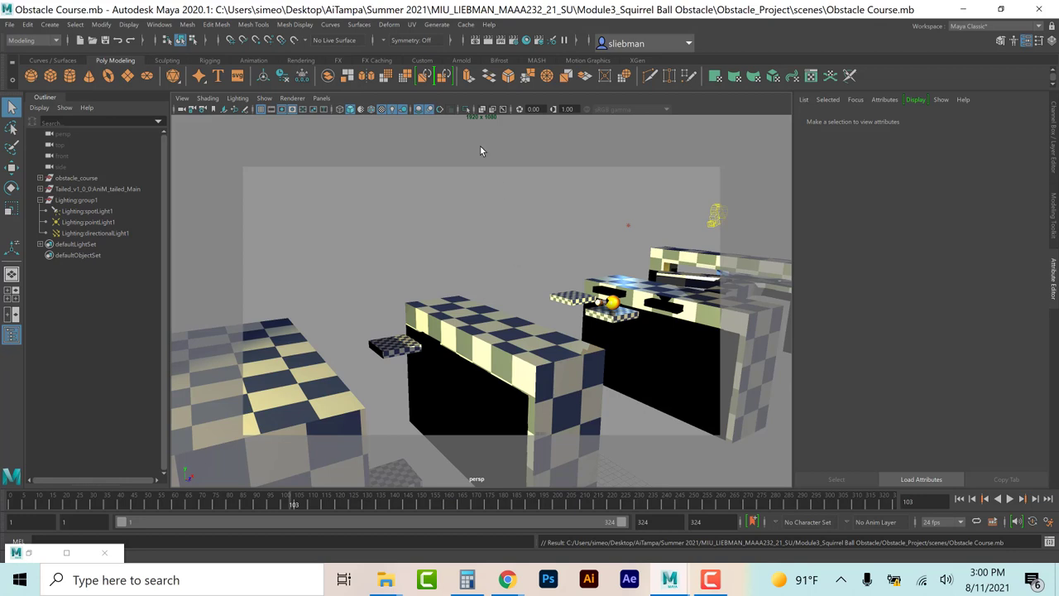
pyautogui.click(514, 40)
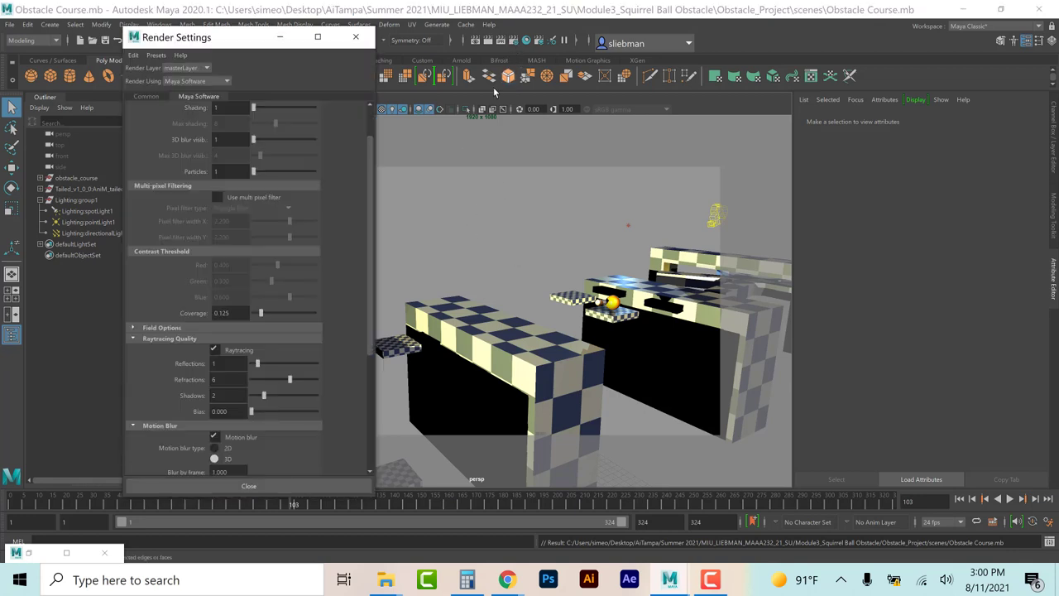
pyautogui.click(145, 96)
pyautogui.click(305, 207)
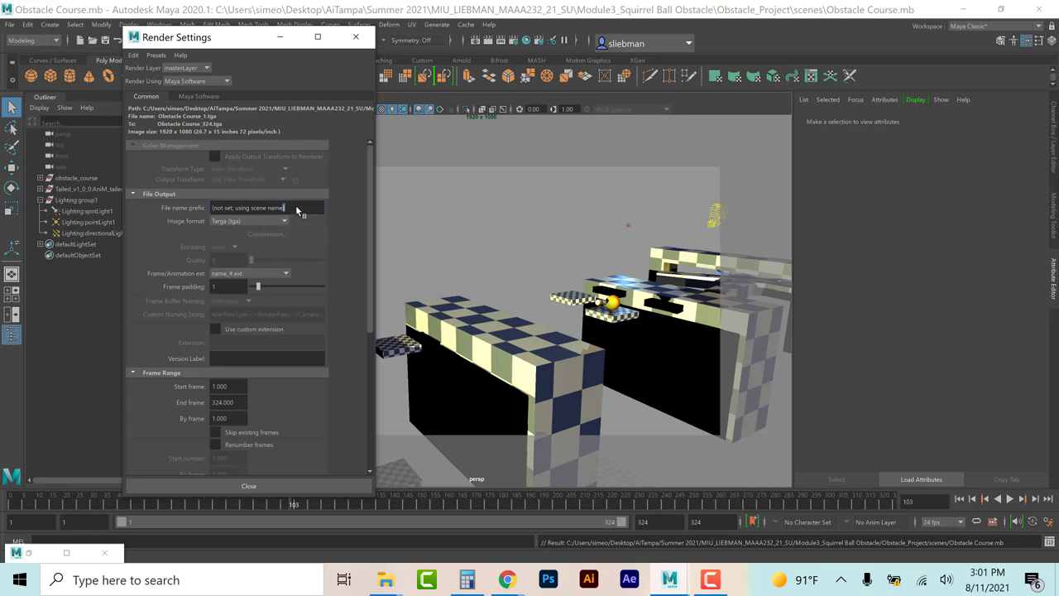
pyautogui.click(296, 209)
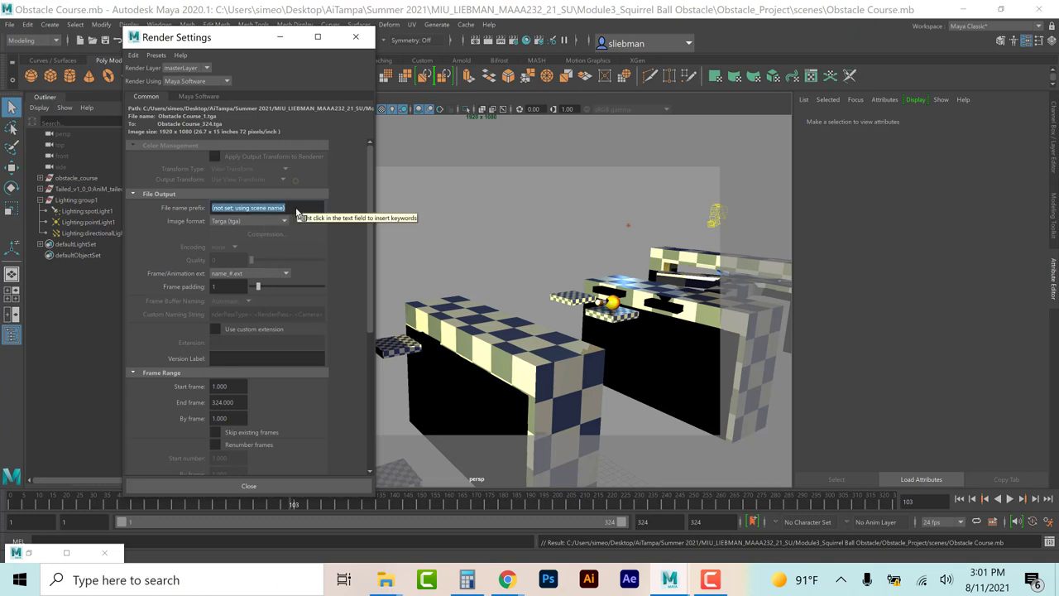
pyautogui.write('Lieb')
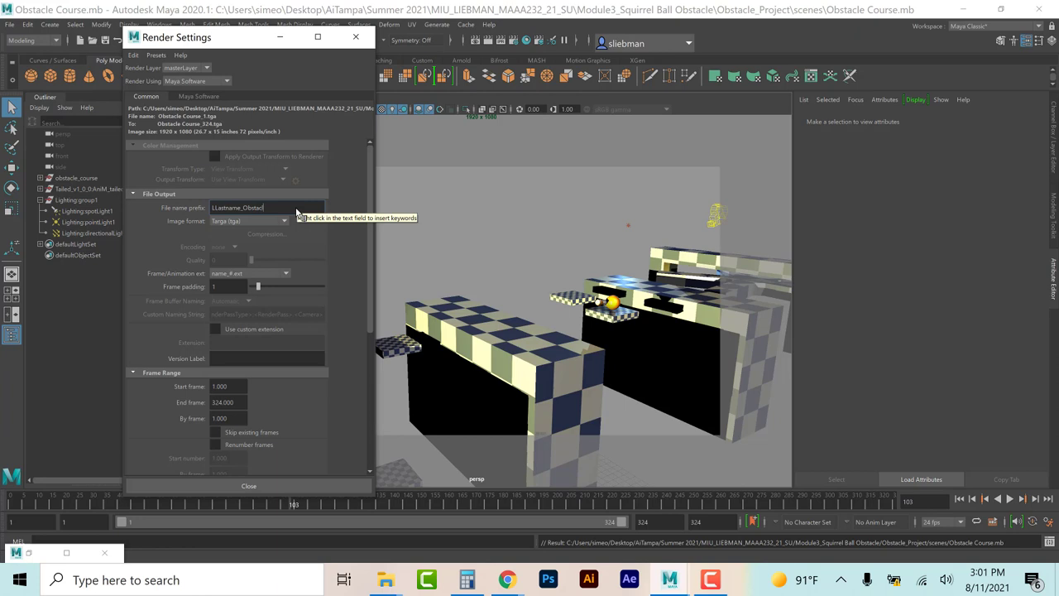
pyautogui.write('le')
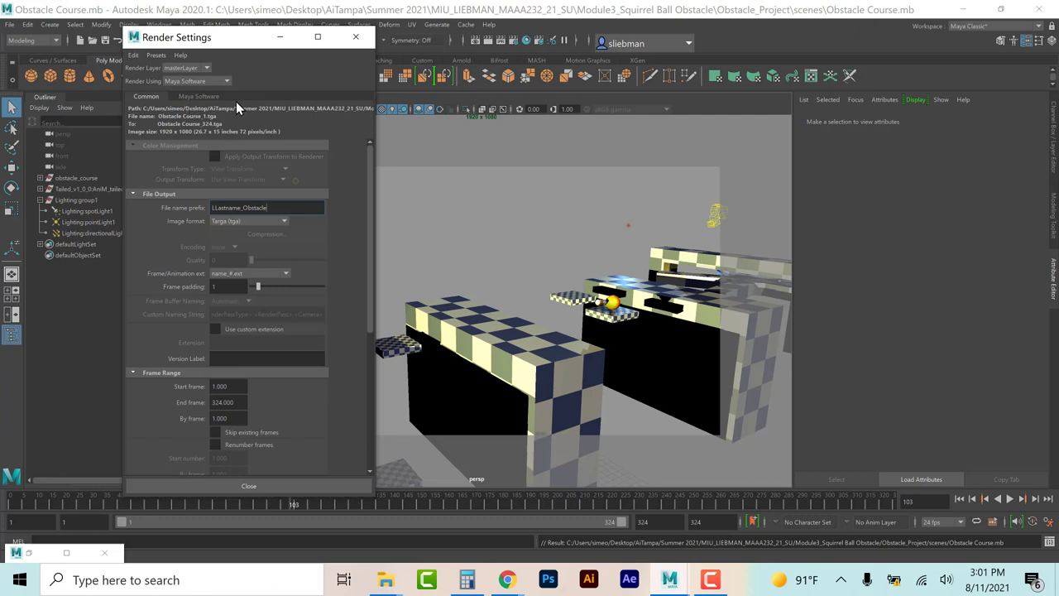
pyautogui.click(249, 486)
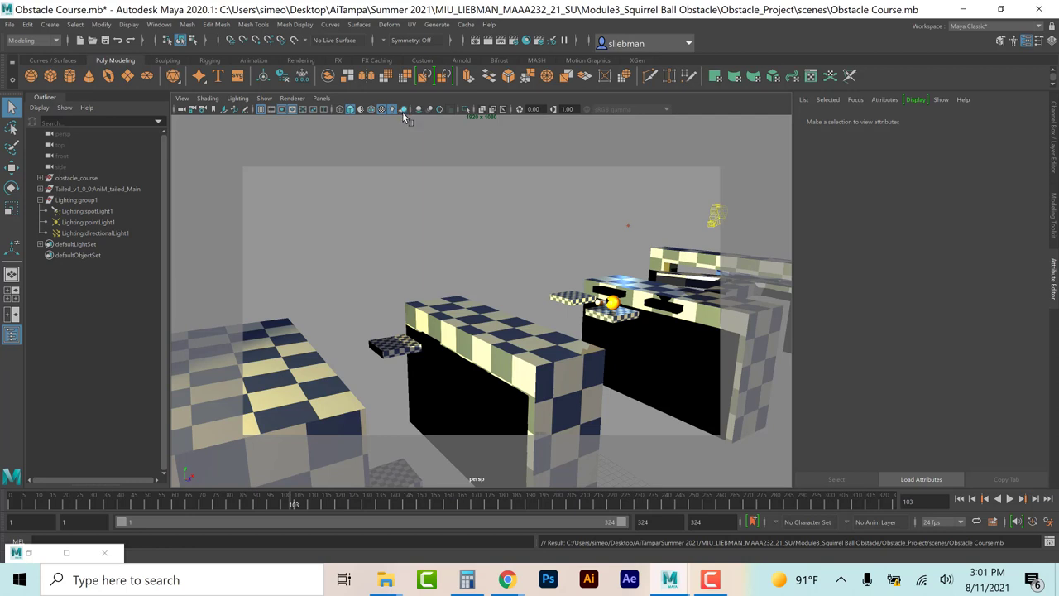
# Step: Switch to the Rendering menu set and start a Maya Software batch render of the animation
pyautogui.click(392, 110)
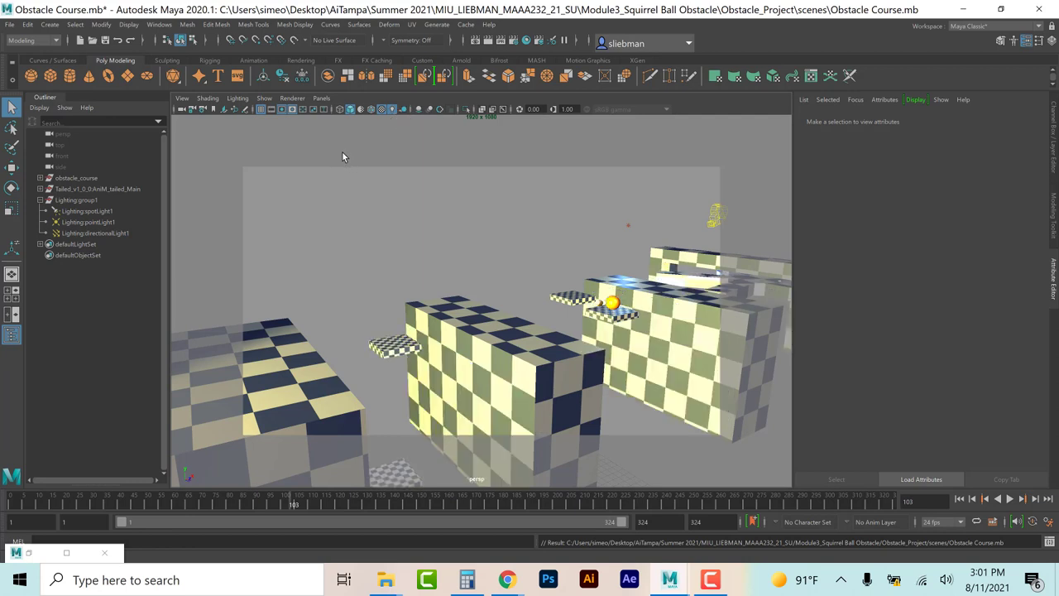
pyautogui.click(37, 41)
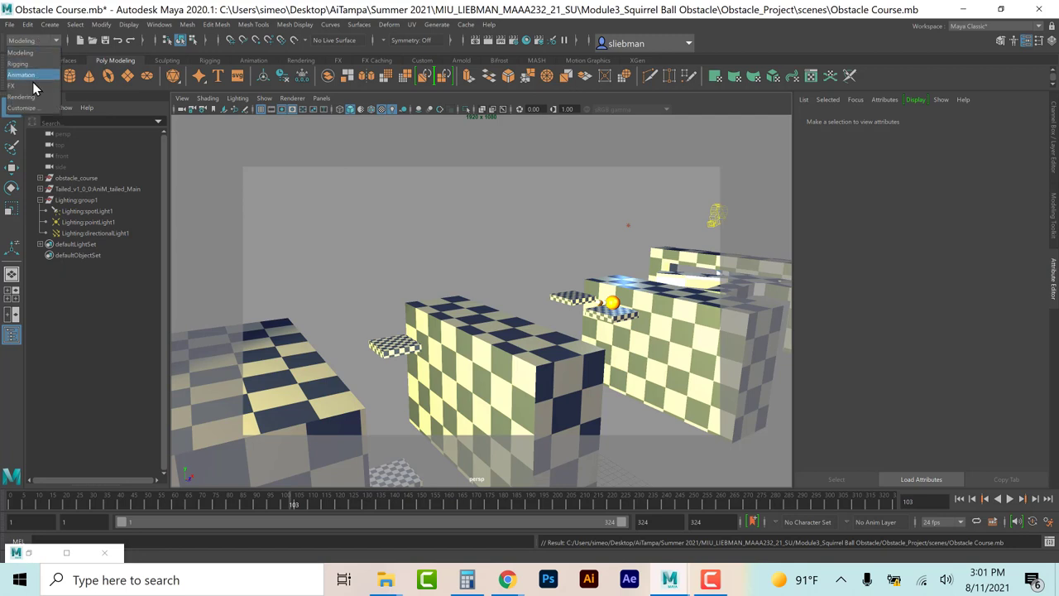
pyautogui.click(25, 97)
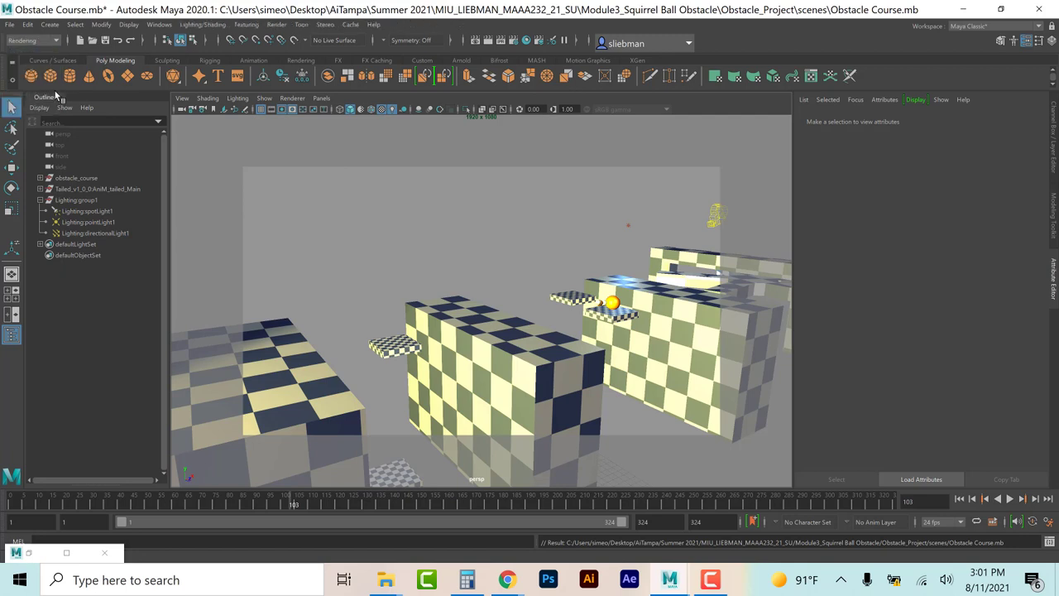
pyautogui.click(277, 24)
pyautogui.click(299, 191)
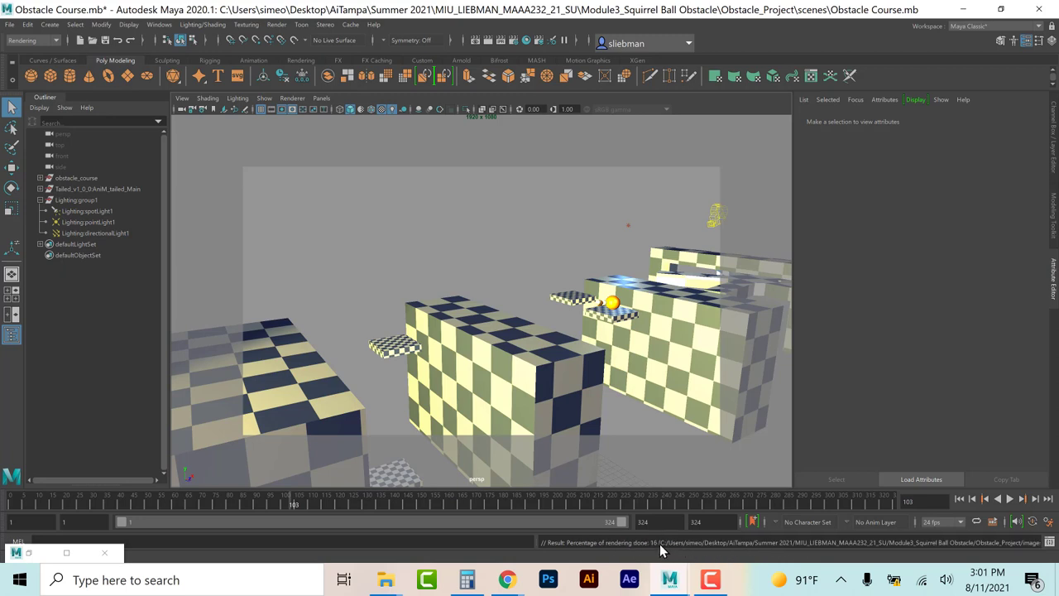
# Step: View the rendered sequence starting from LLastname_Obstacle_1.tga in FCheck
pyautogui.click(9, 26)
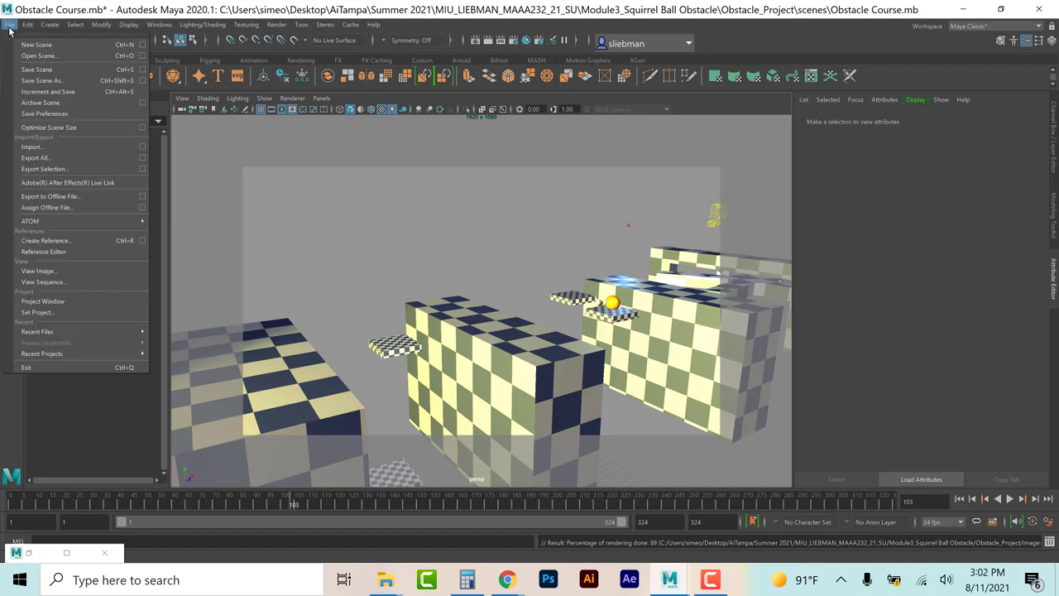
pyautogui.click(51, 282)
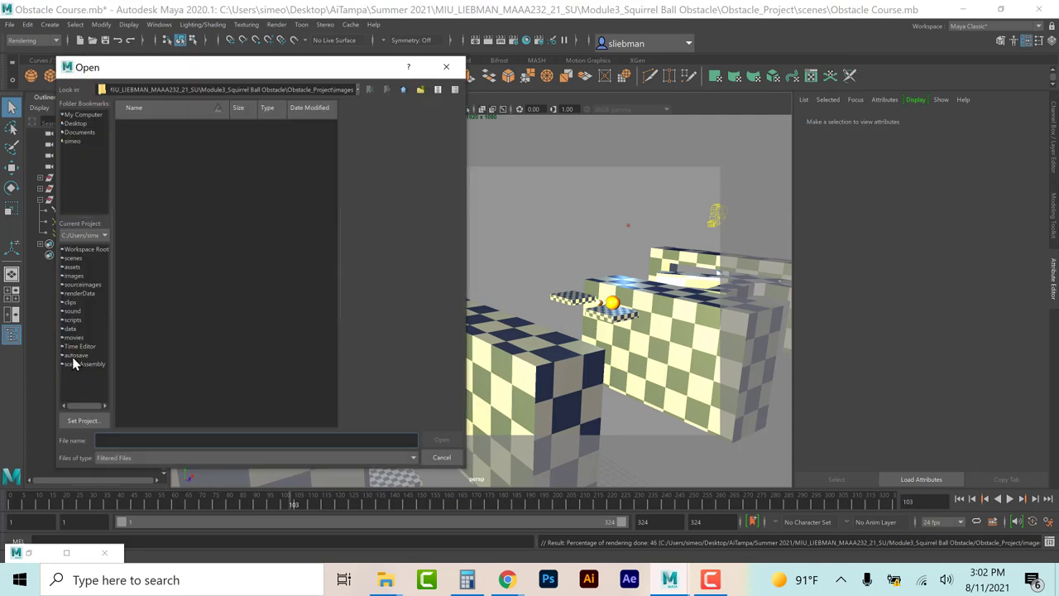
pyautogui.click(178, 142)
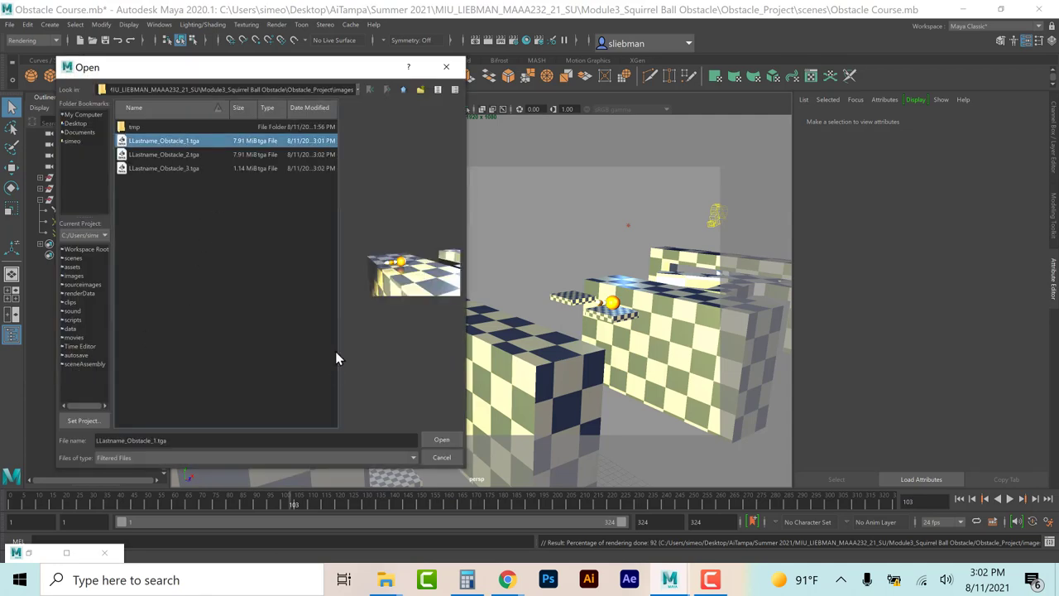
pyautogui.click(442, 439)
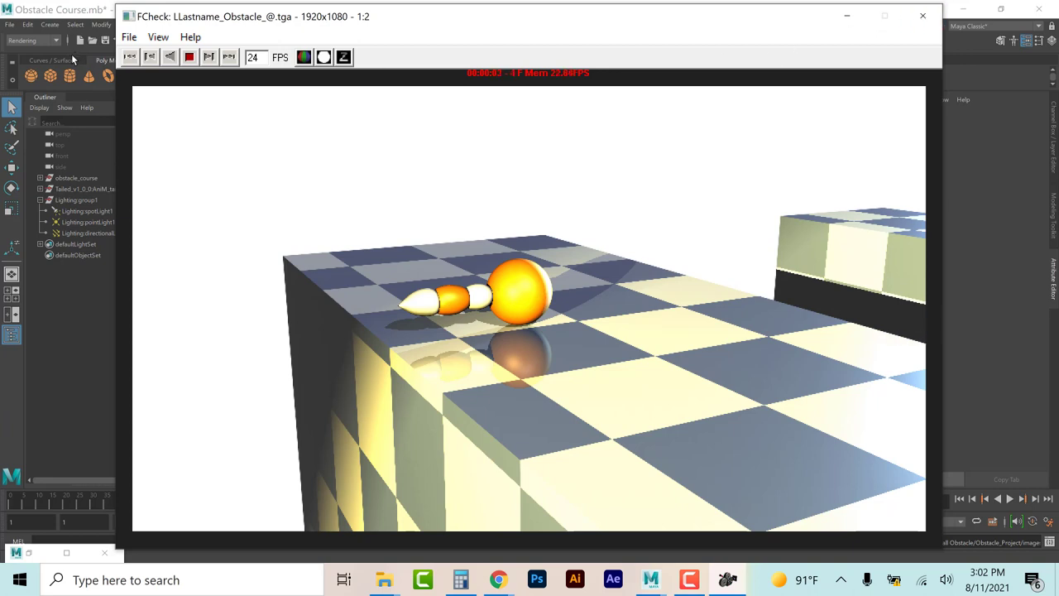
pyautogui.click(129, 37)
# Step: Start Open Animation in FCheck and bring up the Look in folder list
pyautogui.click(169, 74)
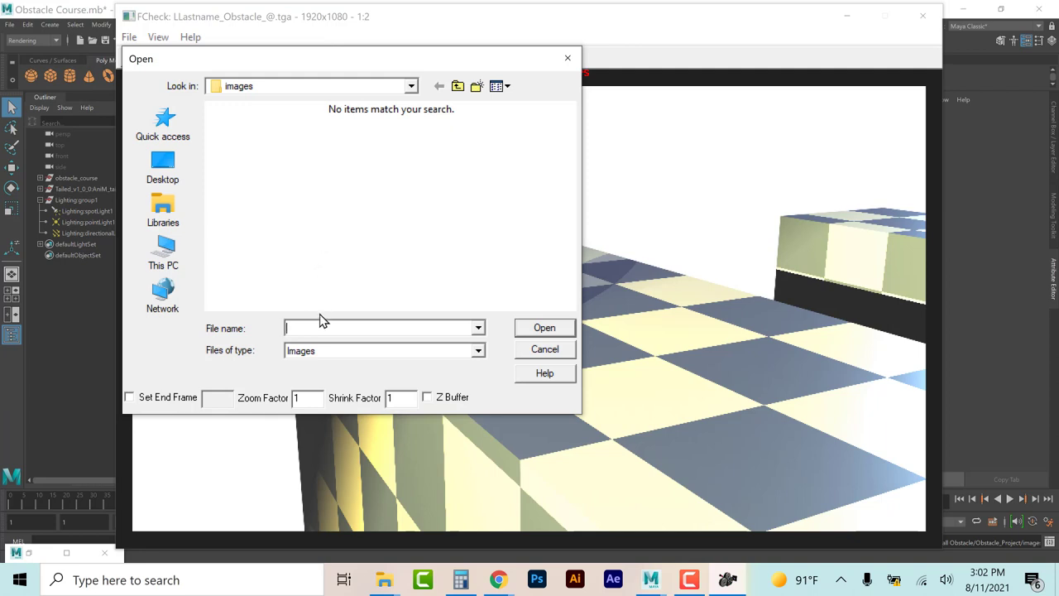
pyautogui.click(287, 88)
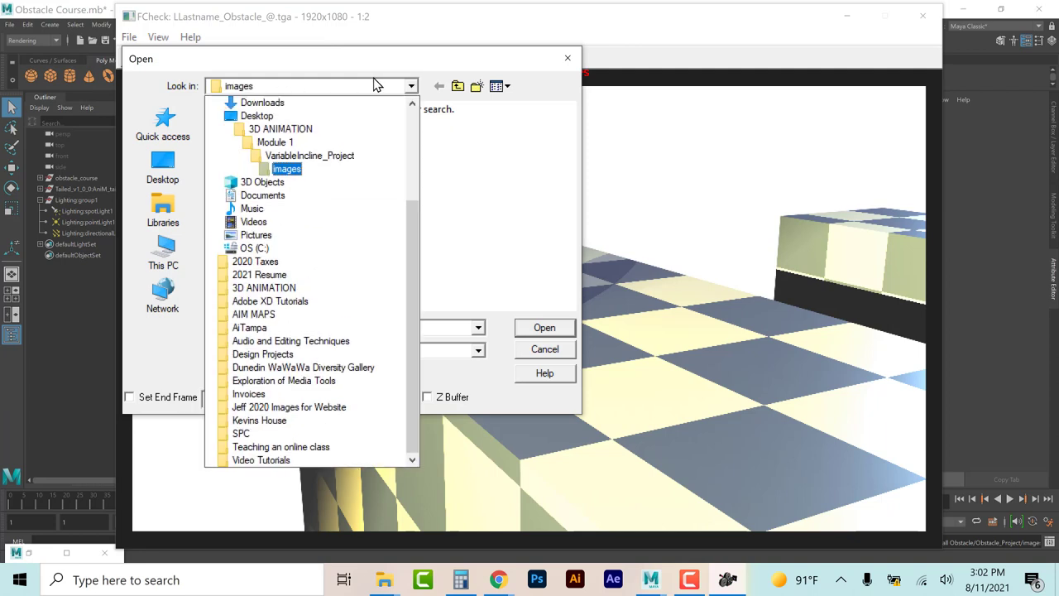
pyautogui.click(324, 162)
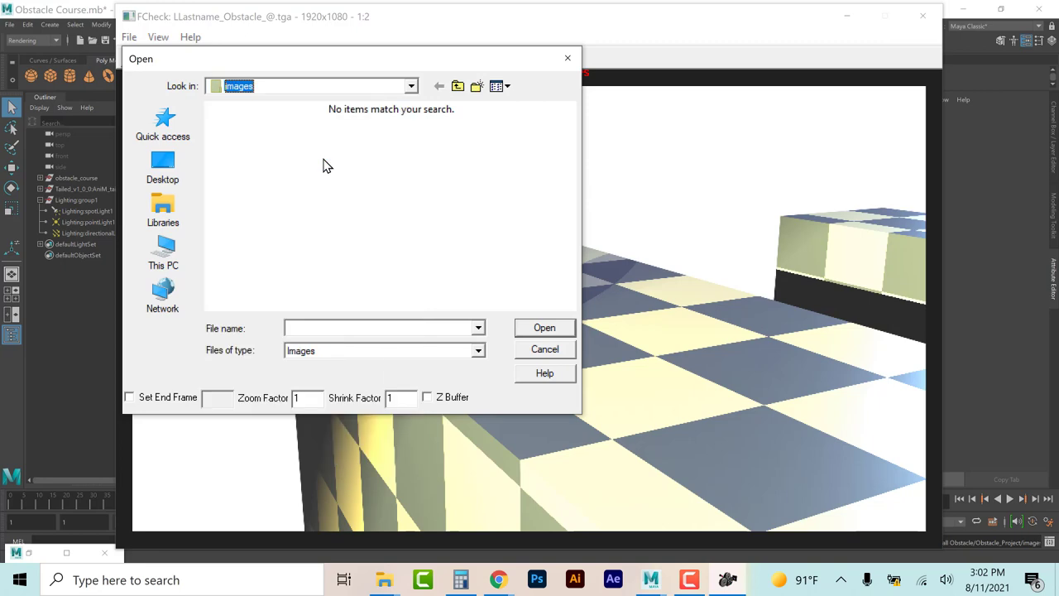
pyautogui.click(381, 91)
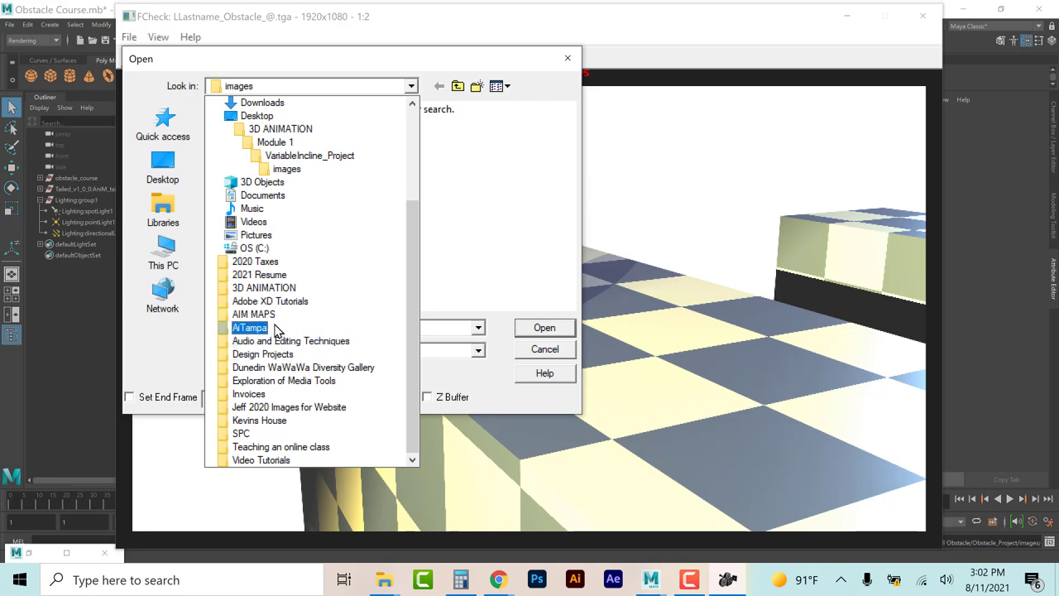
pyautogui.press('Escape')
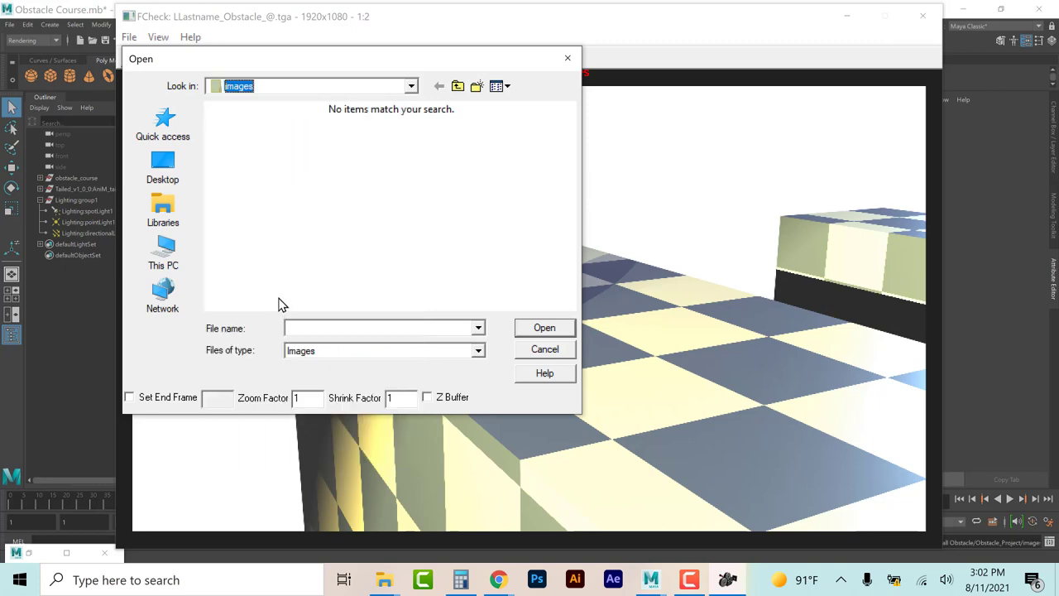
pyautogui.click(411, 86)
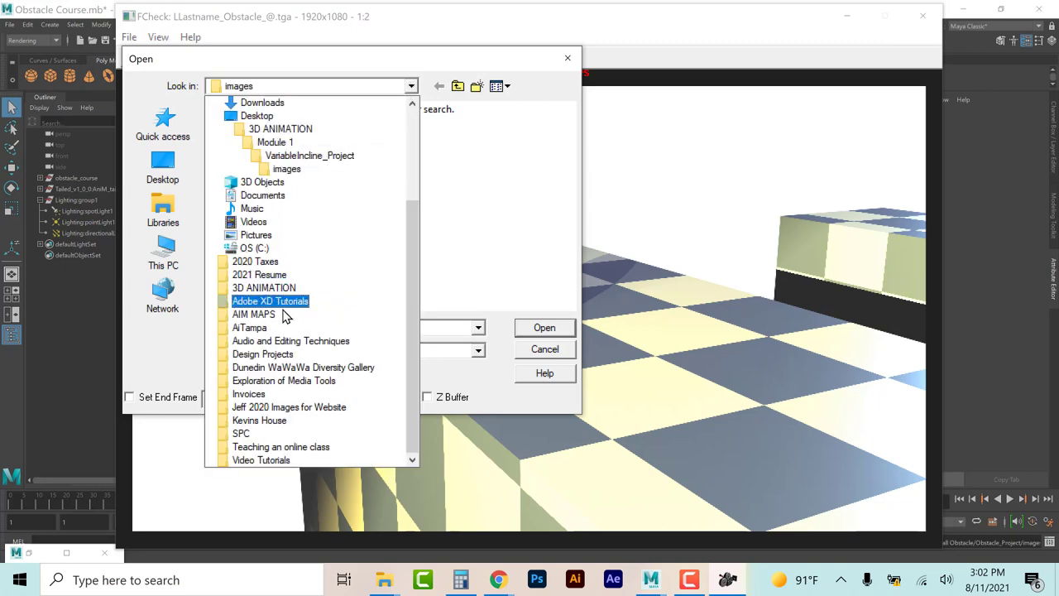
# Step: Browse from AiTampa down to Obstacle_Project/images and load LLastname_Obstacle_1 as the animation
pyautogui.click(269, 328)
pyautogui.doubleClick(283, 145)
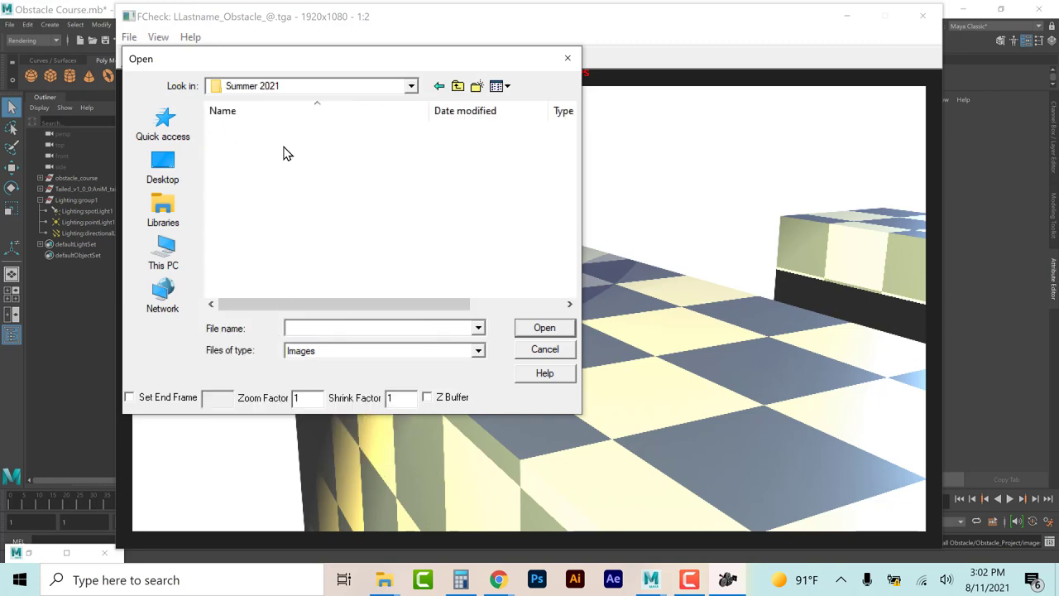
pyautogui.doubleClick(290, 176)
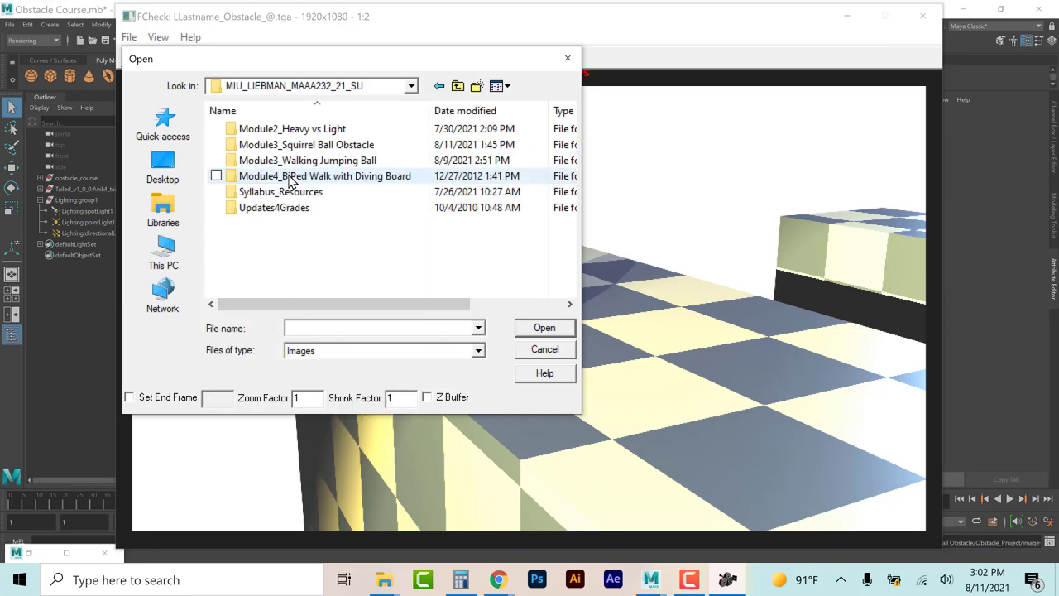
pyautogui.doubleClick(301, 146)
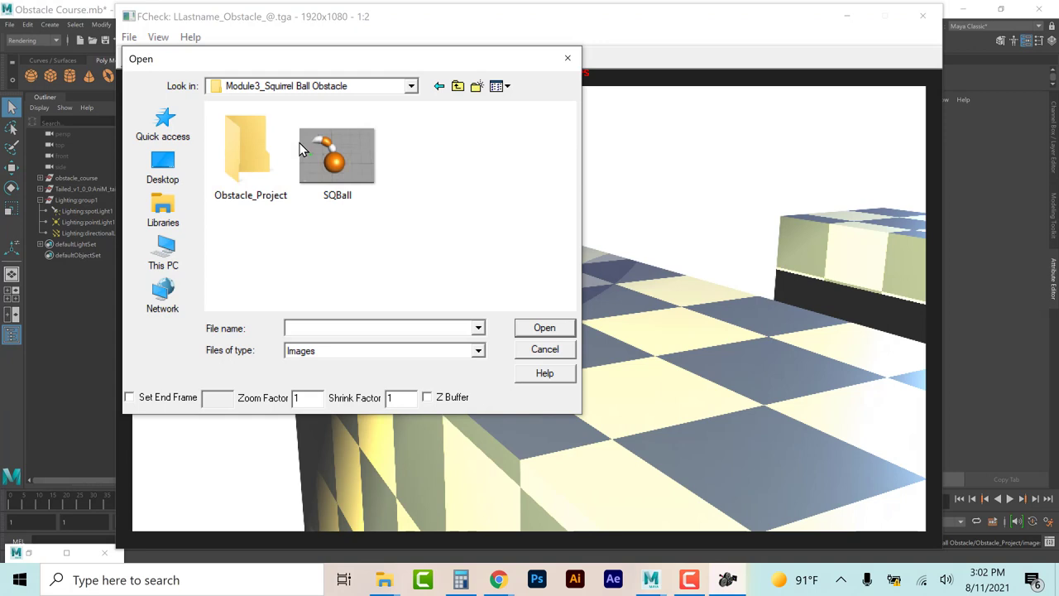
pyautogui.doubleClick(261, 170)
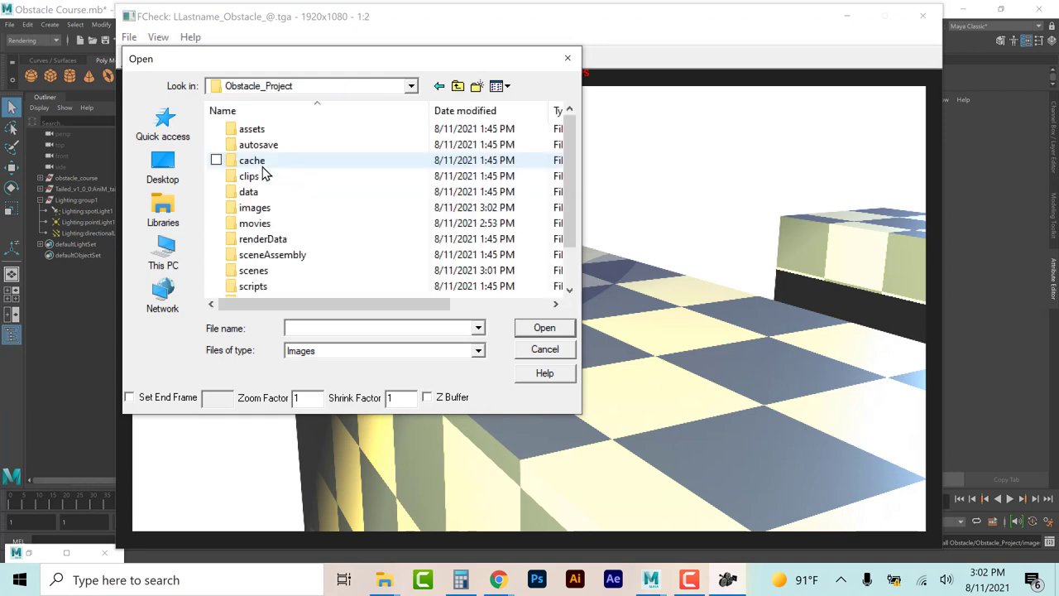
pyautogui.doubleClick(263, 207)
pyautogui.click(332, 153)
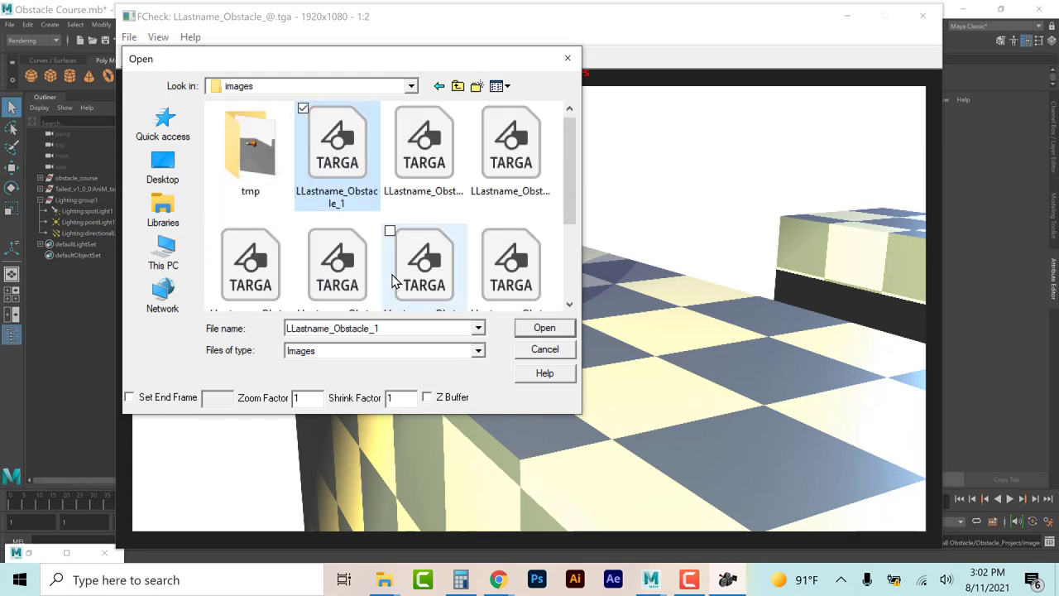
pyautogui.click(543, 328)
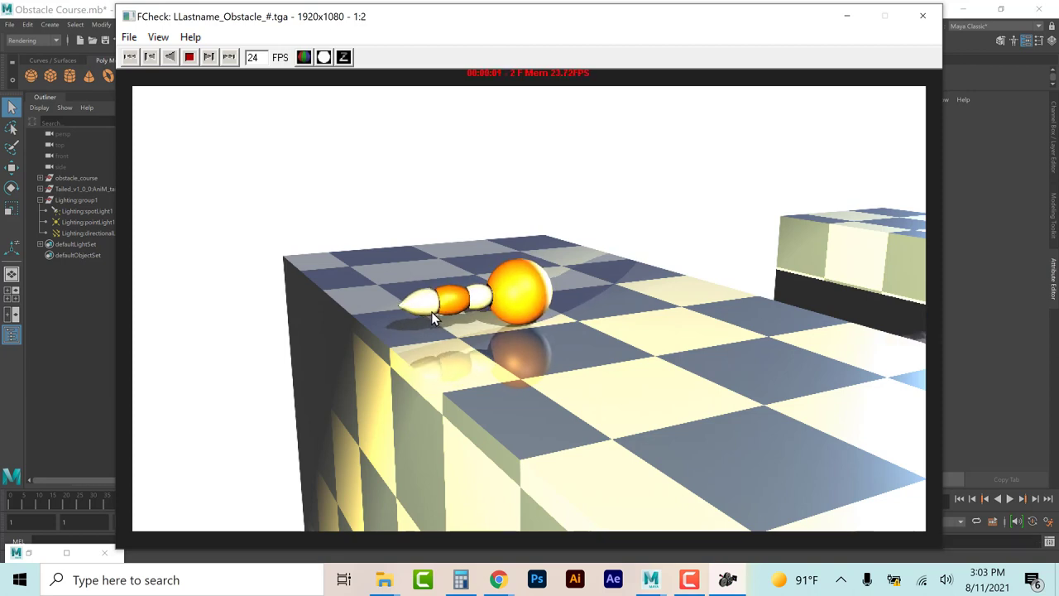
# Step: Close the FCheck viewer after watching the 24 FPS playback
pyautogui.click(920, 18)
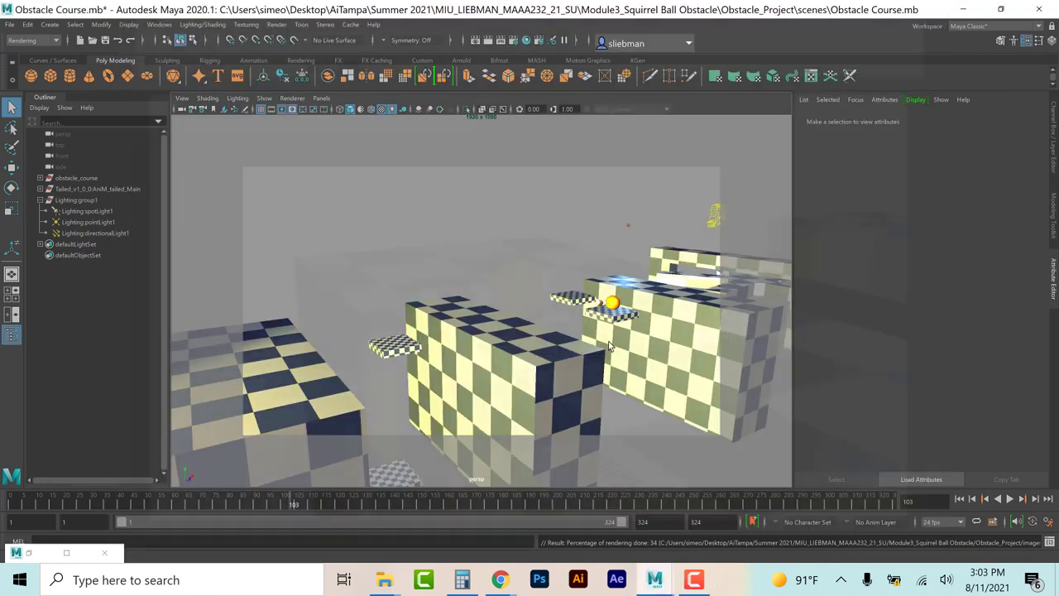
pyautogui.click(28, 553)
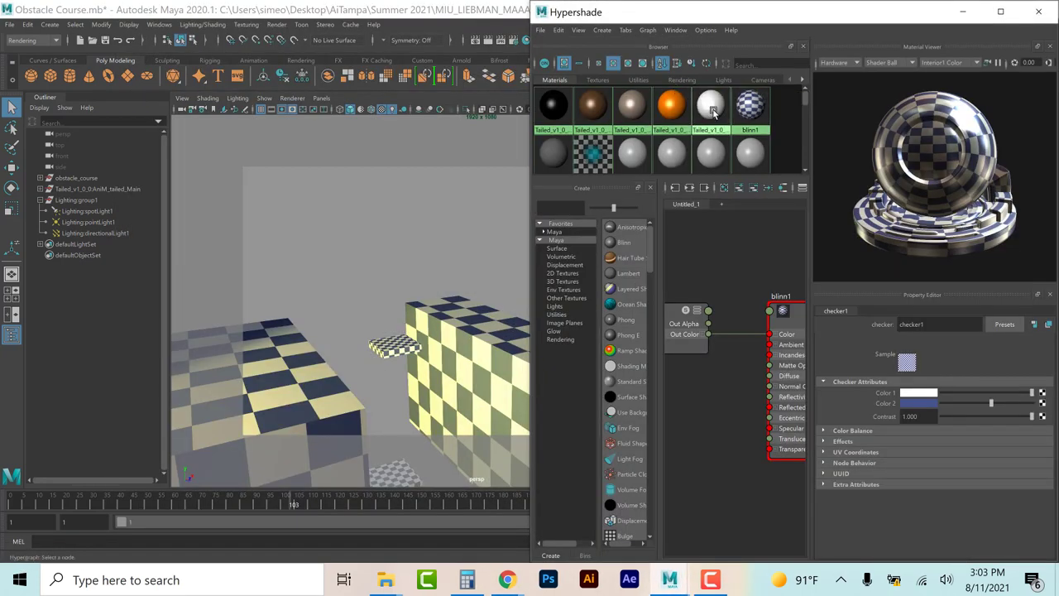
pyautogui.click(708, 115)
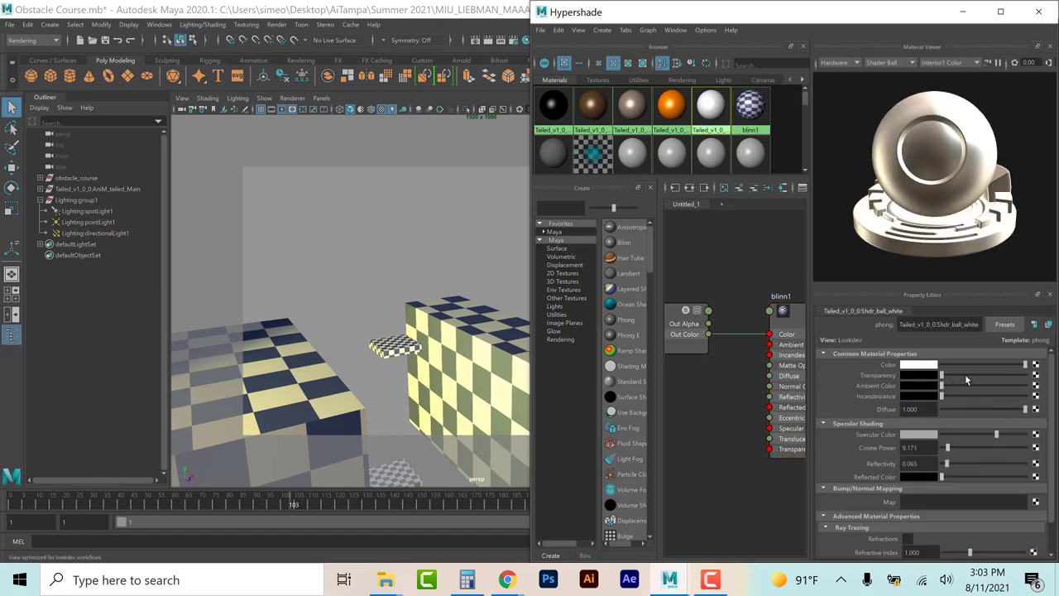
pyautogui.scroll(-2, 844, 461)
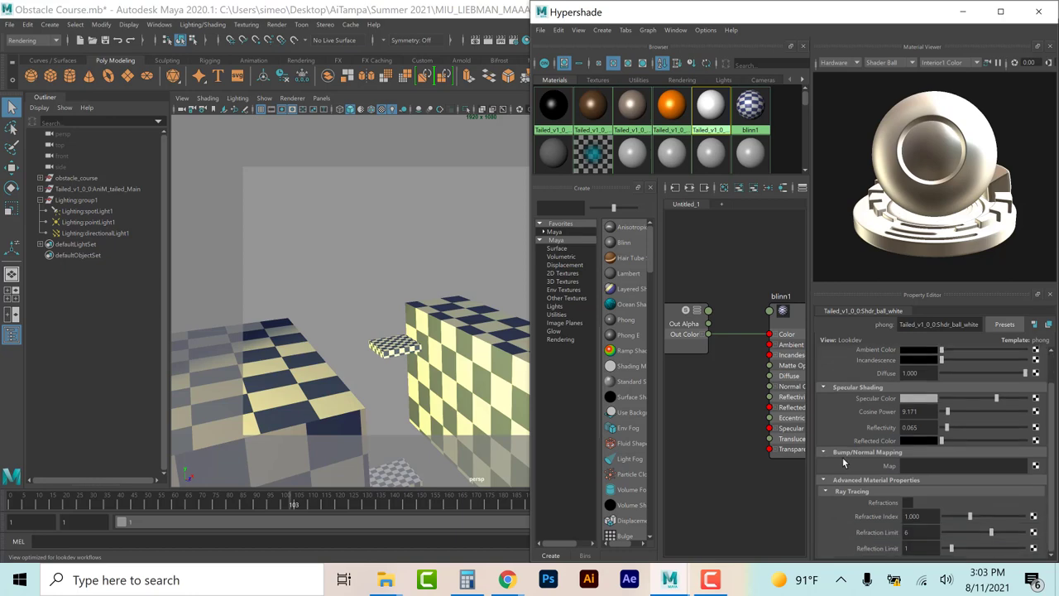
pyautogui.scroll(2, 844, 461)
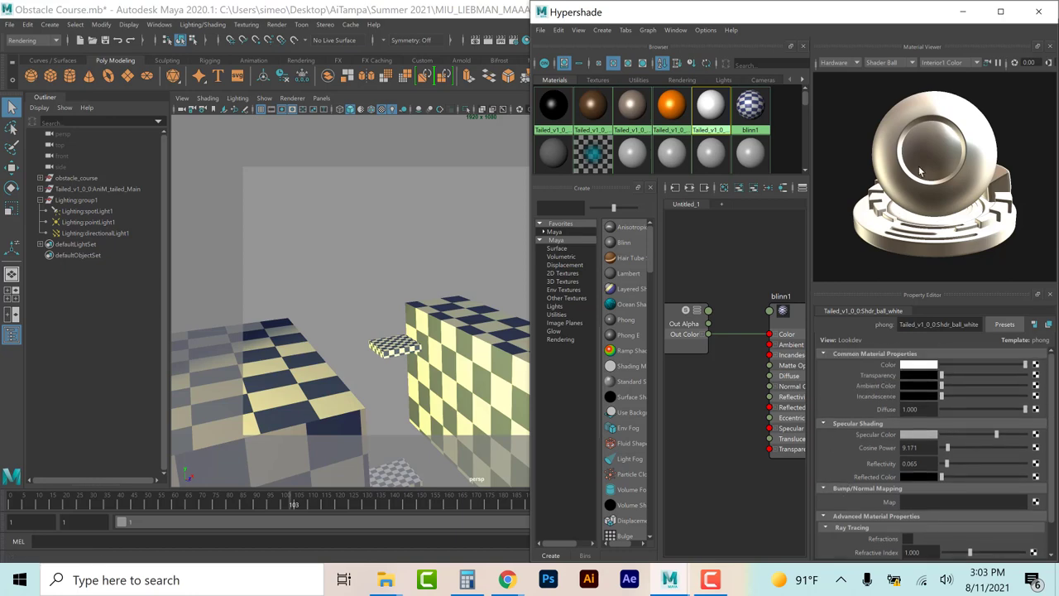
pyautogui.click(1039, 12)
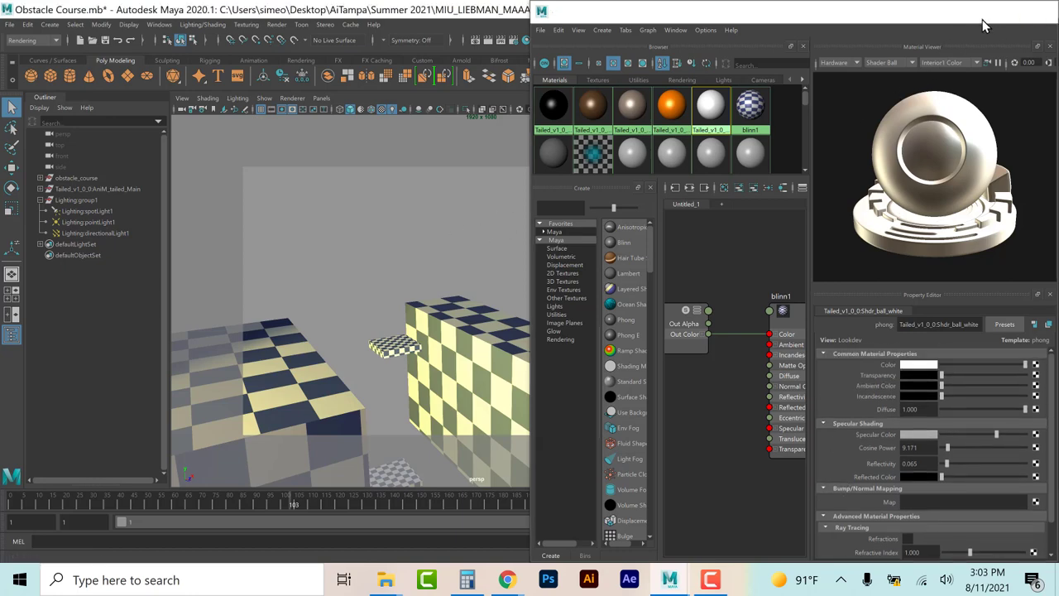
pyautogui.click(508, 241)
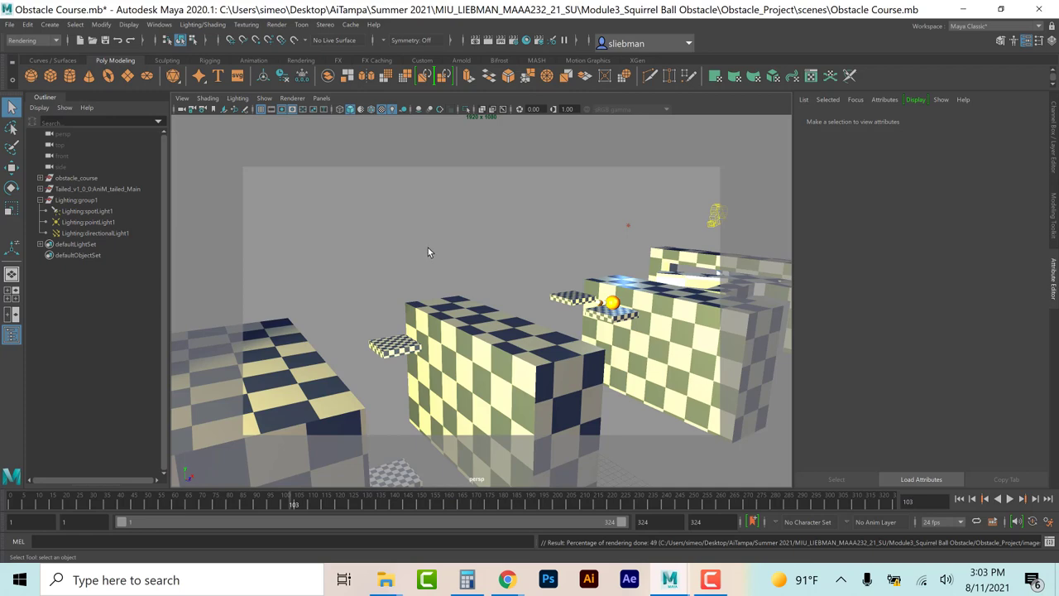
pyautogui.click(710, 579)
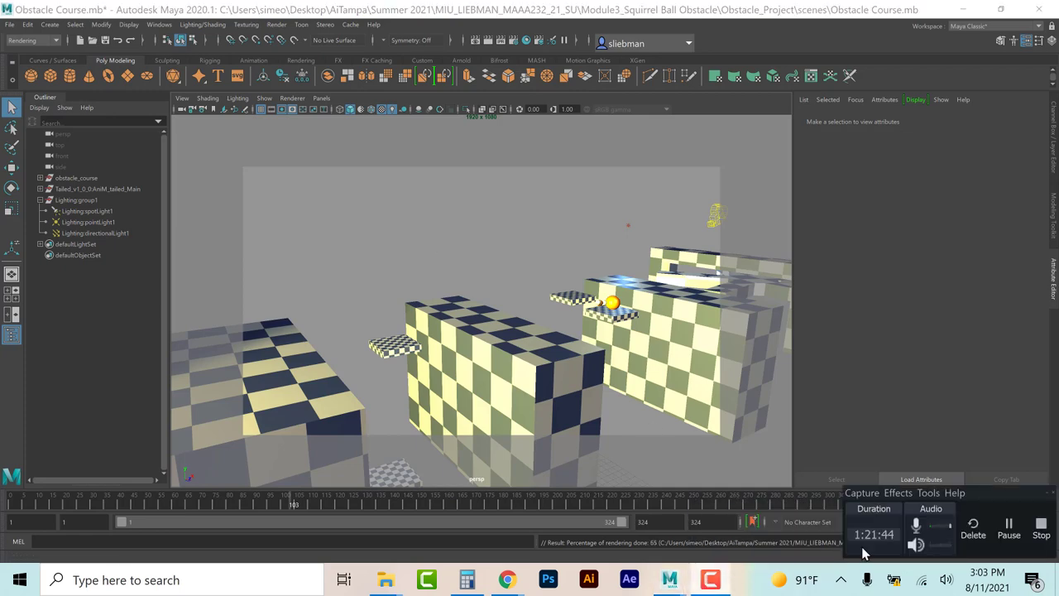